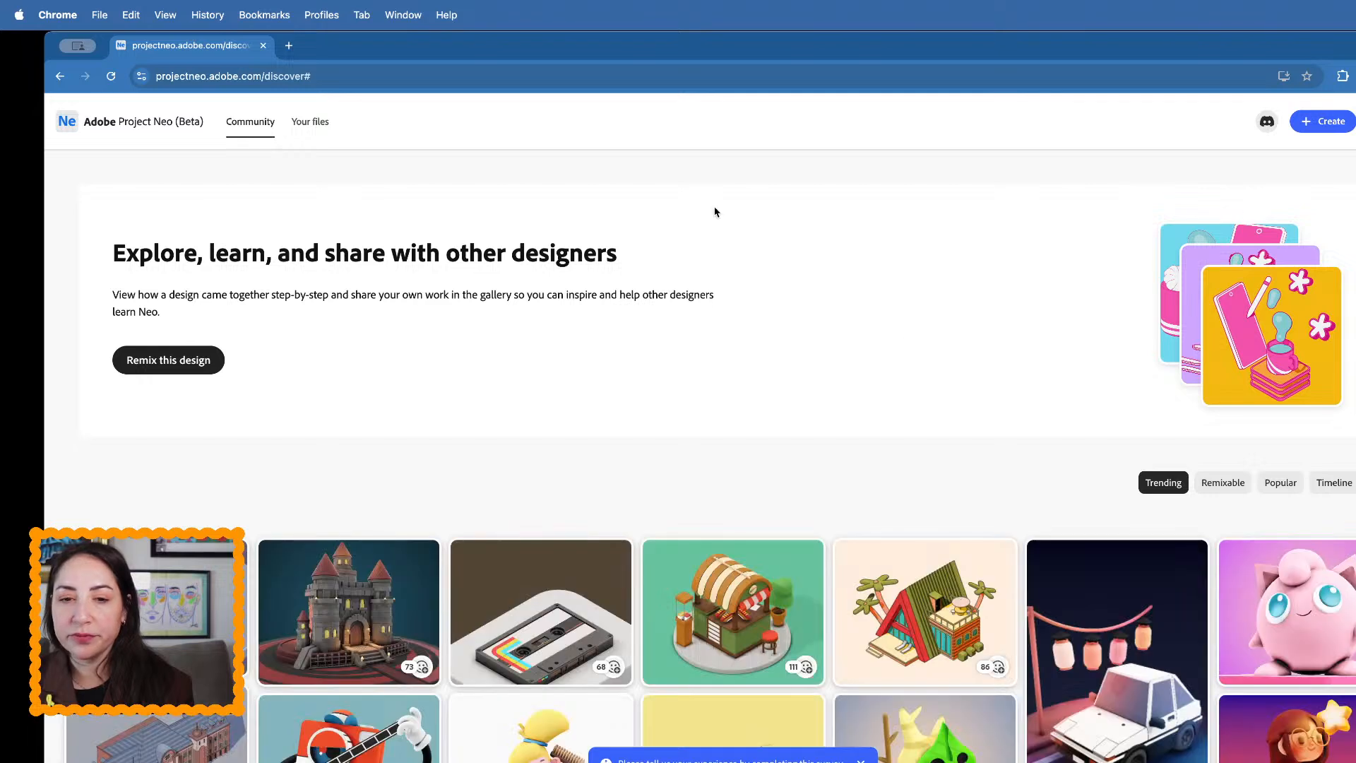
- Create a new design and hide its artboard frame
click(1322, 121)
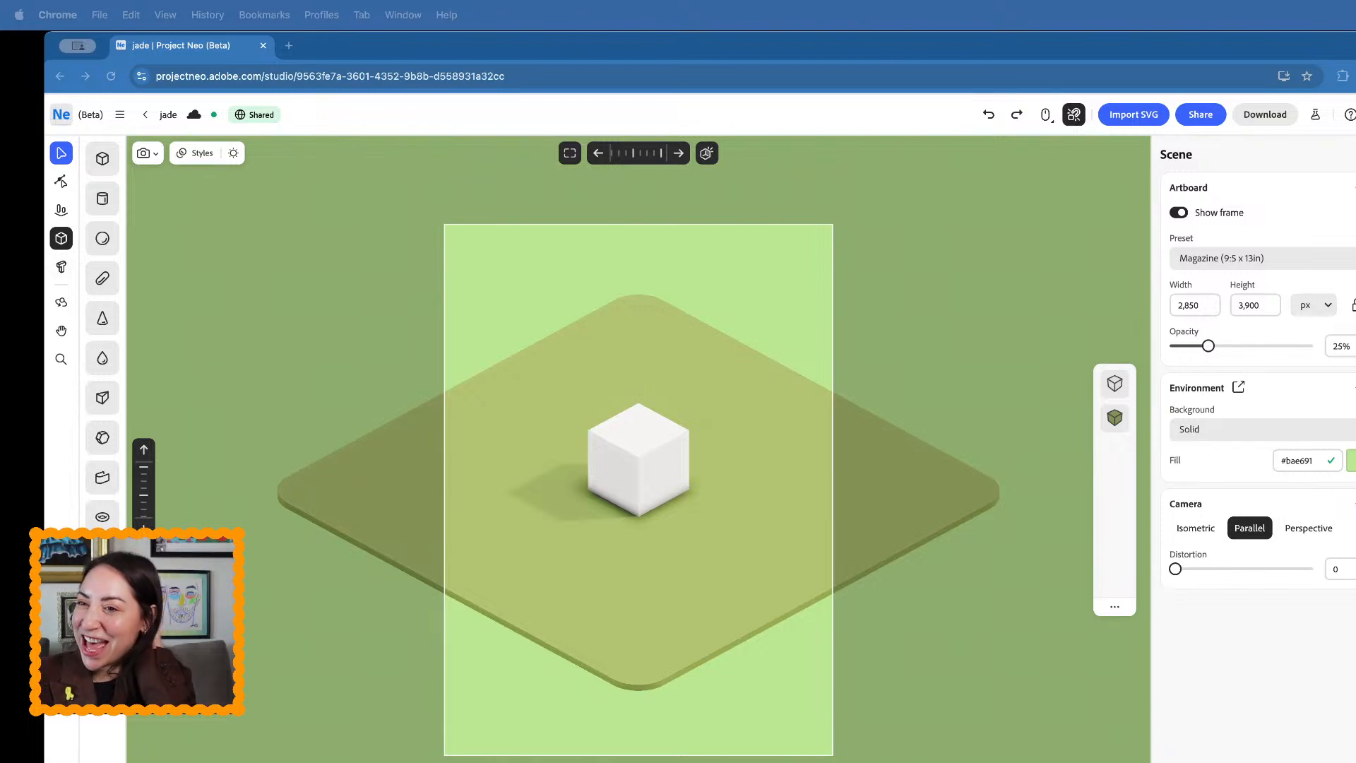
click(1178, 212)
click(758, 560)
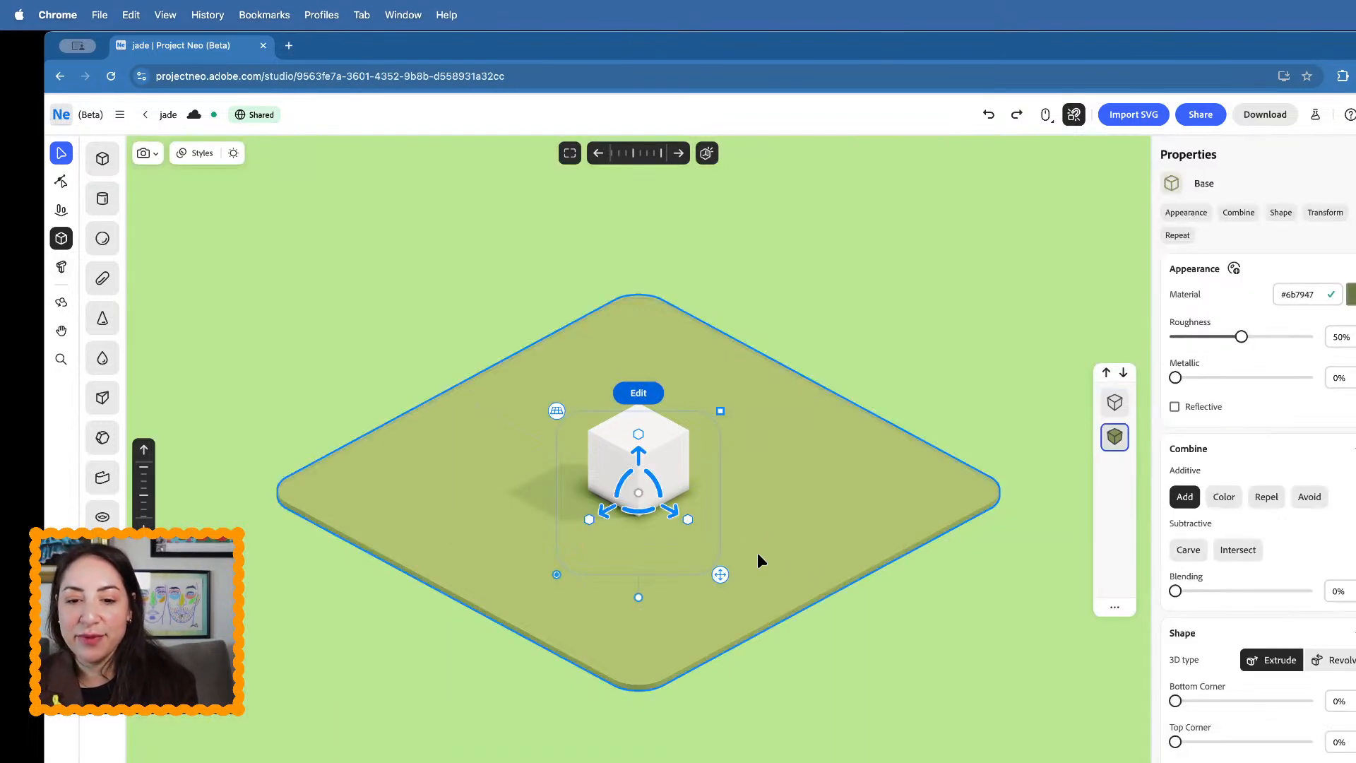
right_drag(725, 499, 736, 471)
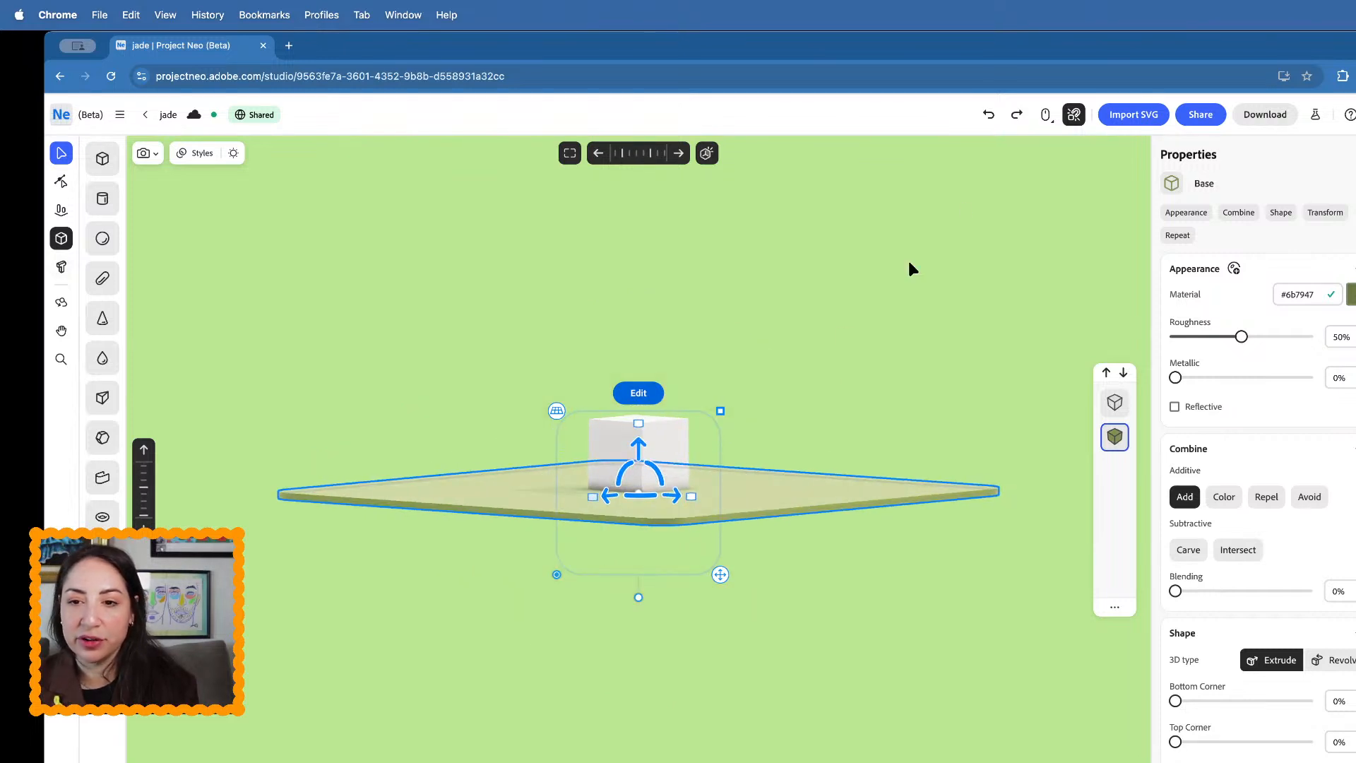
- Set the input device to Trackpad and deselect the base
click(1045, 116)
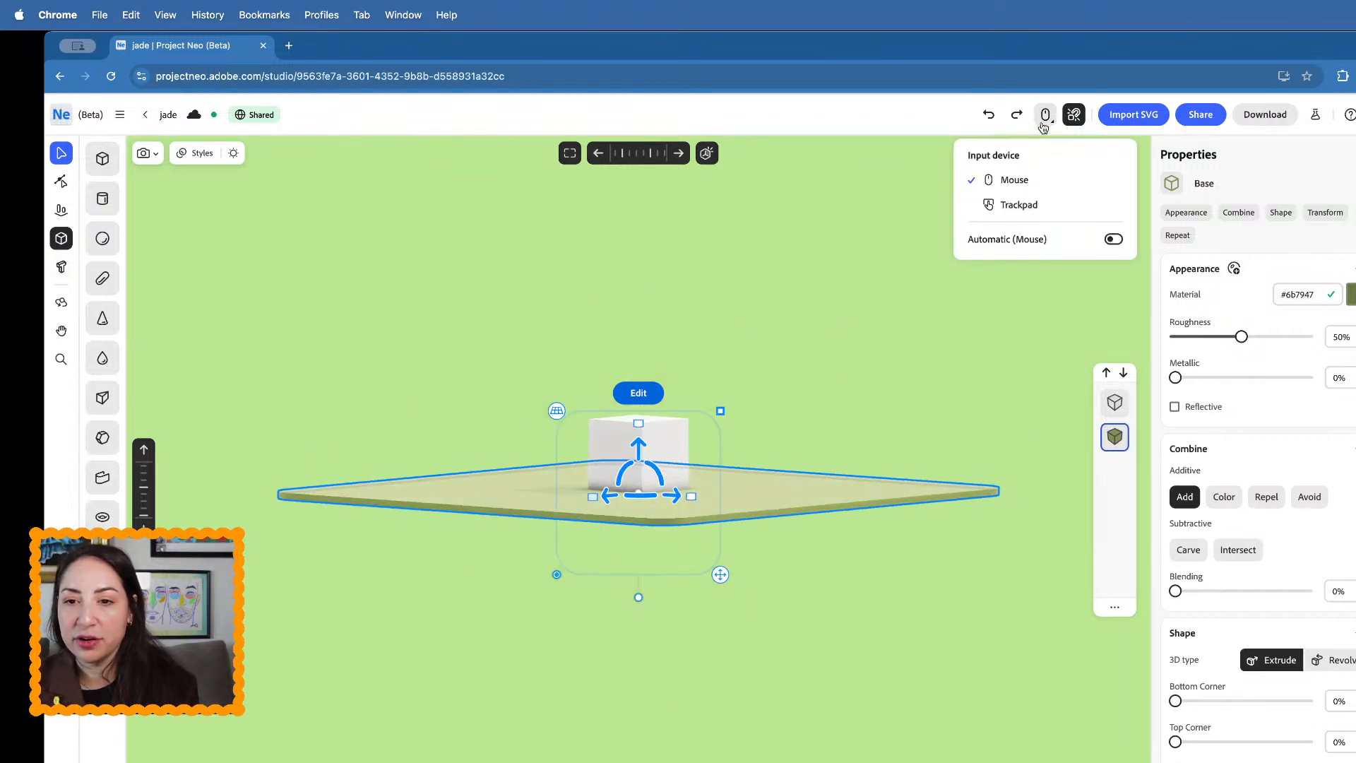
click(1030, 204)
click(765, 321)
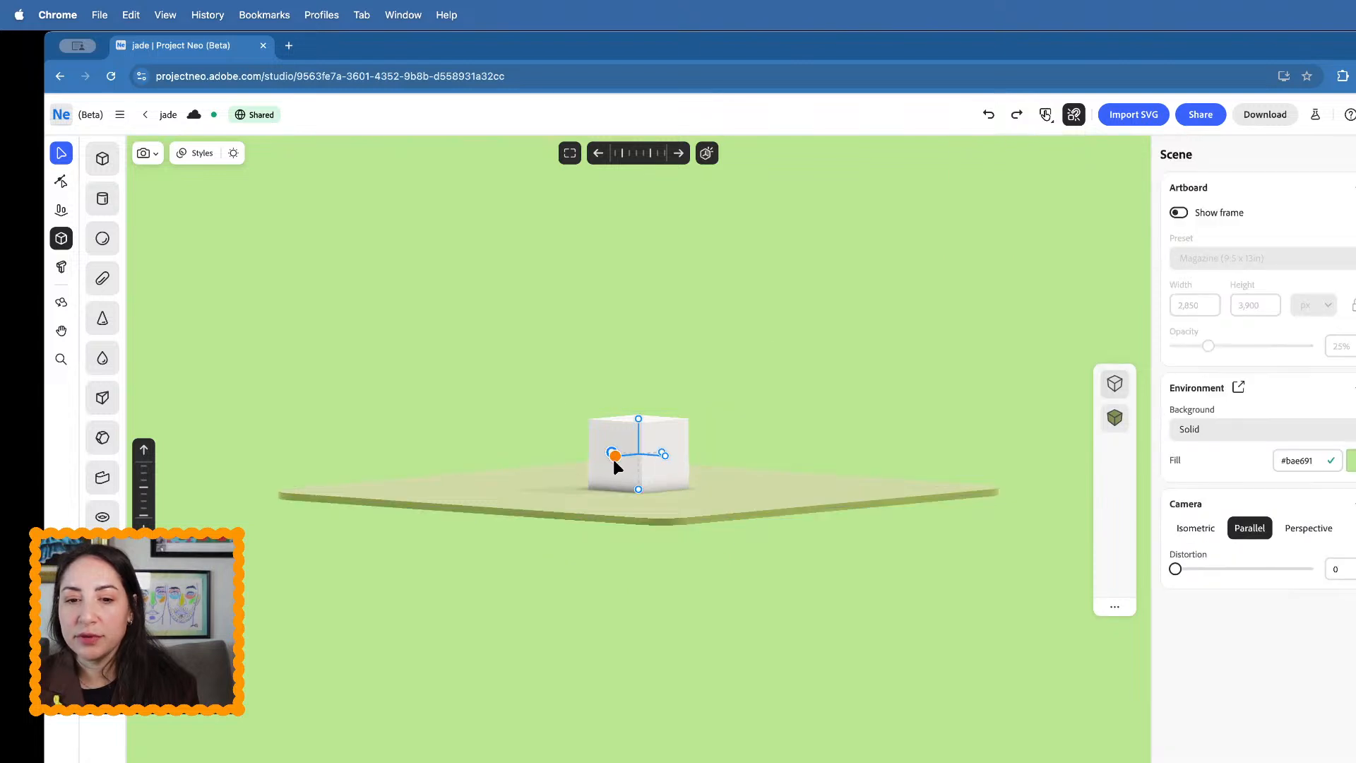
- Delete the white cube standing on the base plate
click(614, 460)
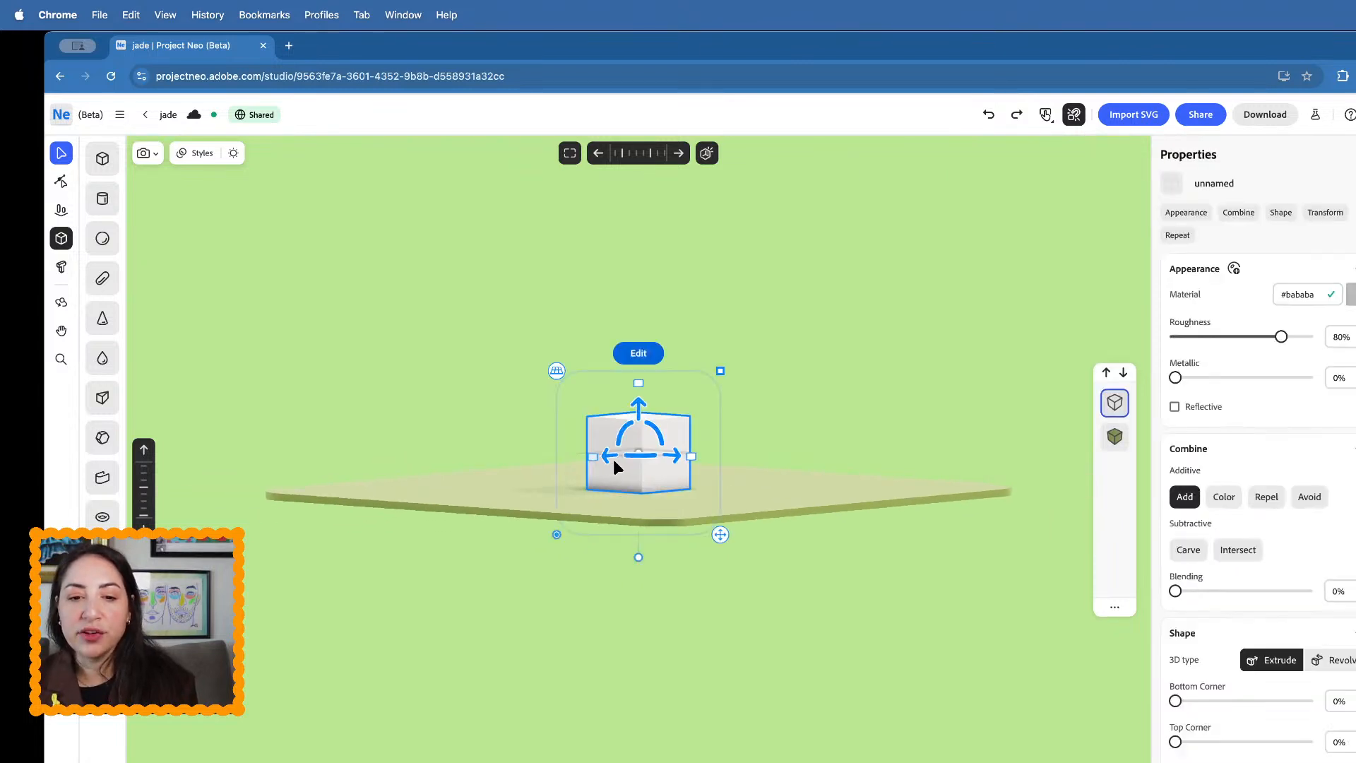
middle_drag(614, 461, 603, 537)
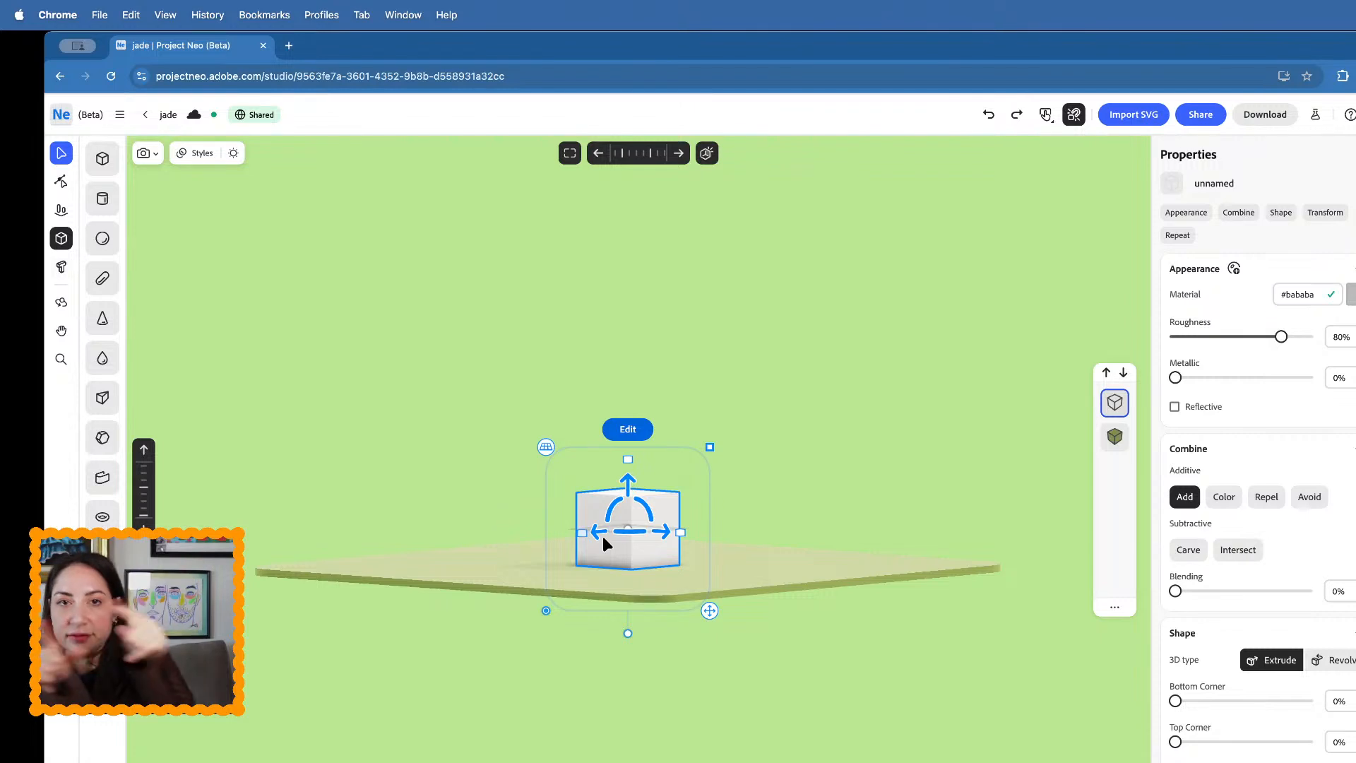
key(Delete)
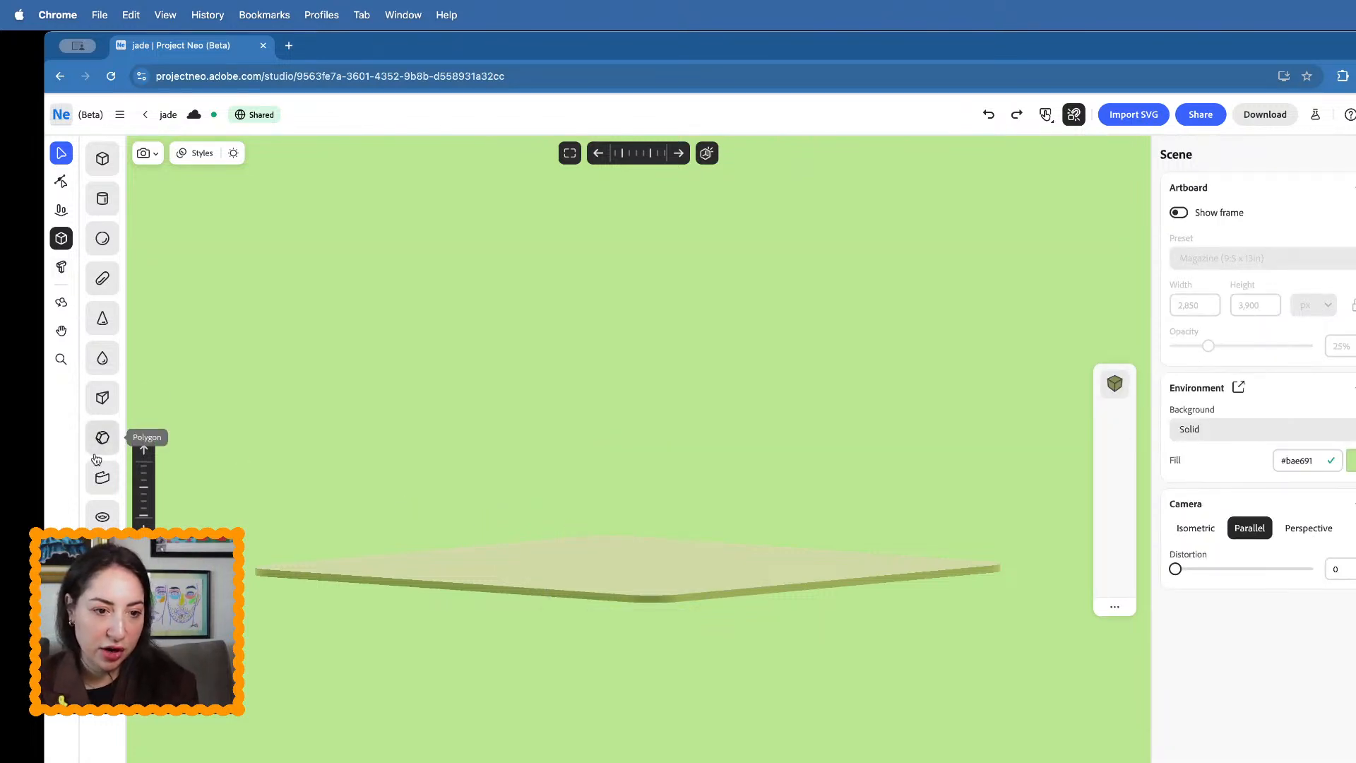
- Add a cylinder on the base plate and stretch it upwards into a tall, slim column
click(106, 207)
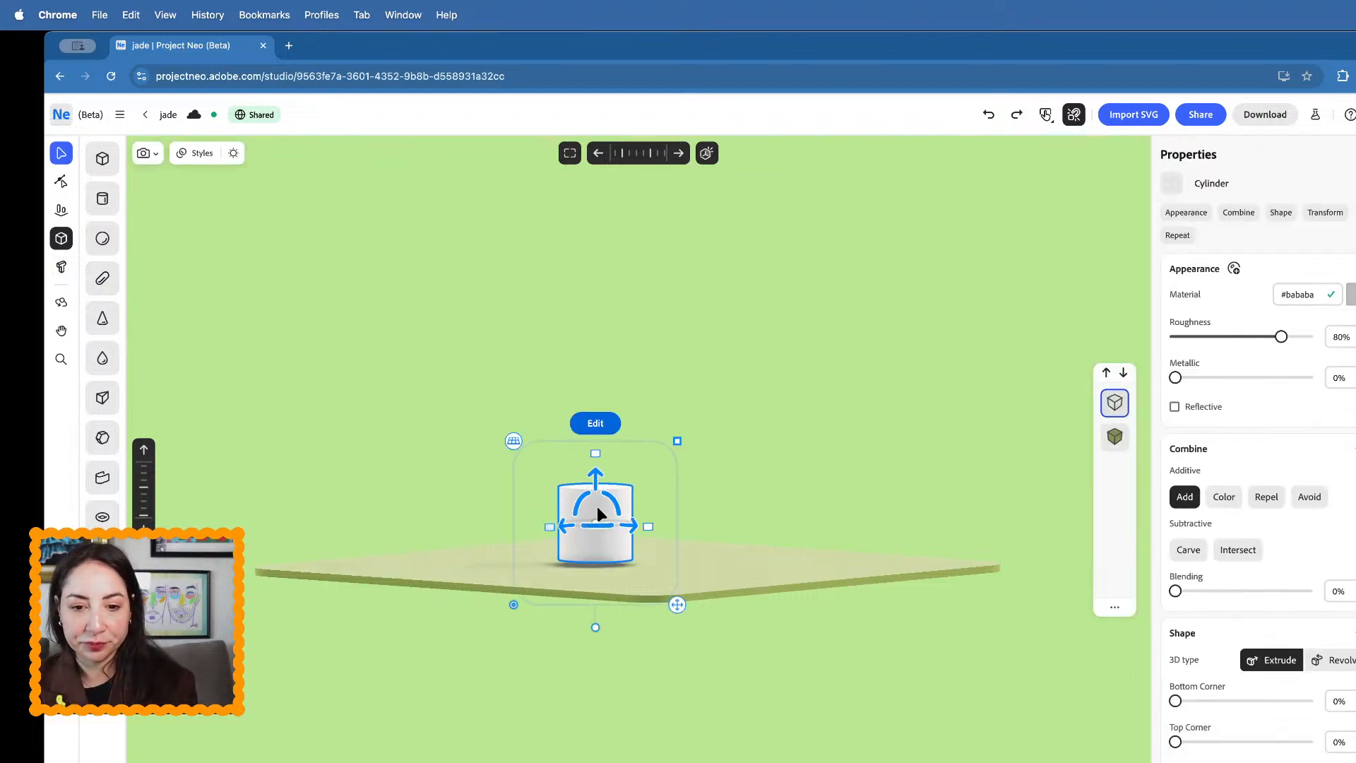
drag(595, 460, 607, 191)
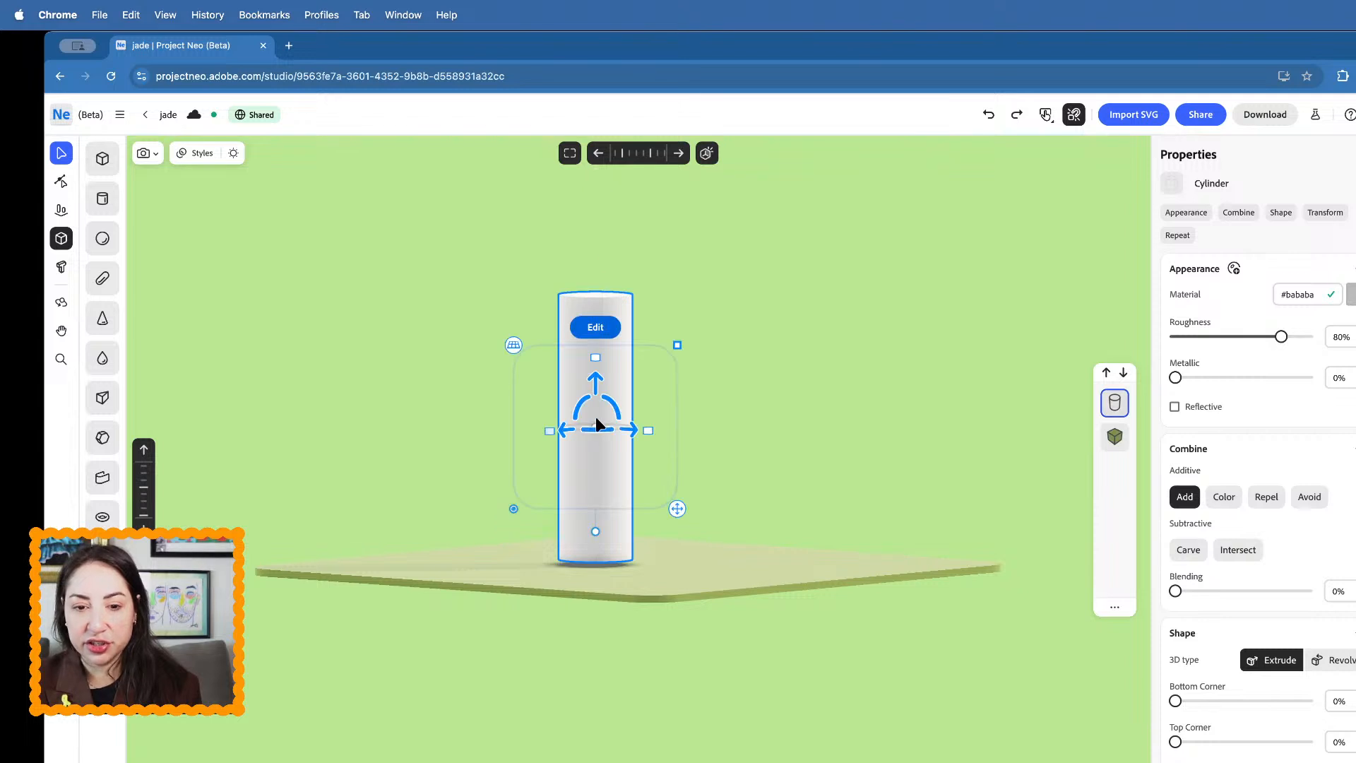
drag(595, 357, 598, 322)
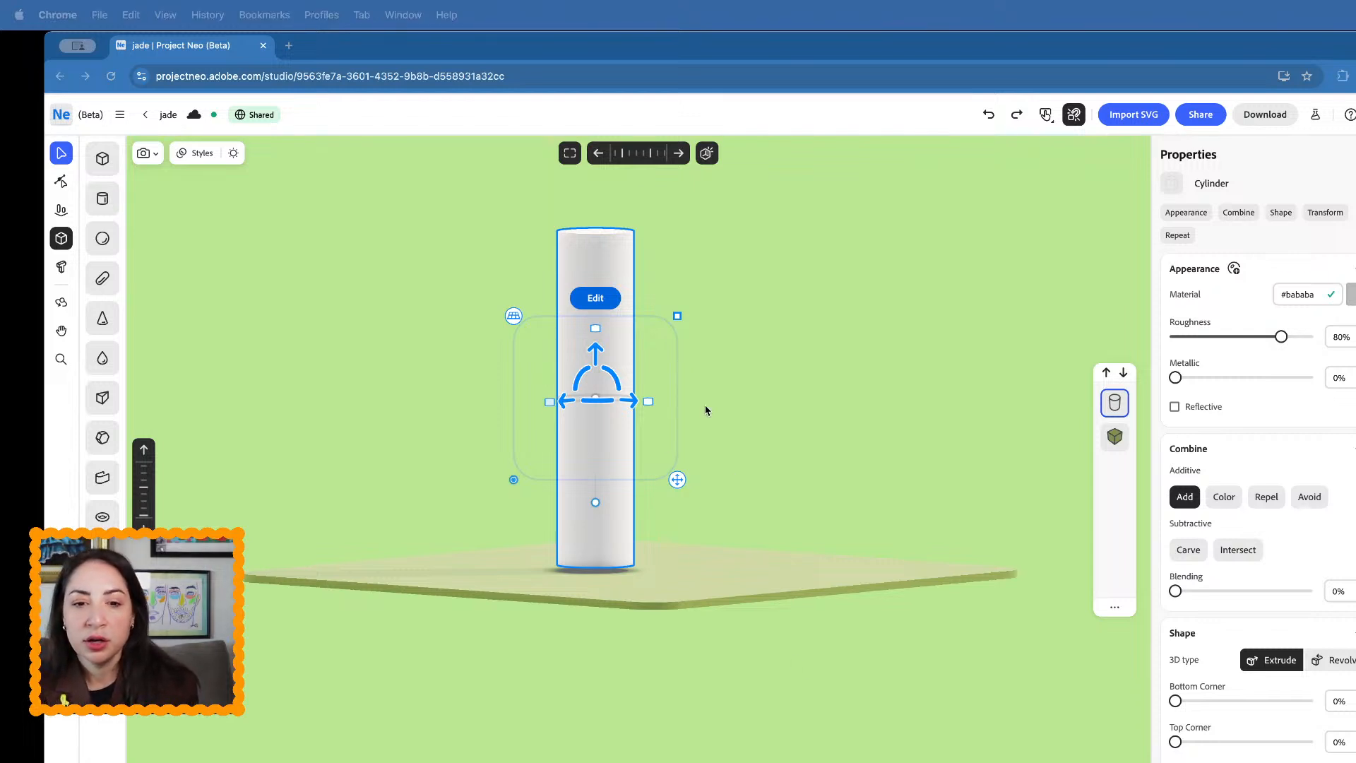
scroll(705, 405, up, 2)
scroll(704, 405, left, 1)
click(641, 422)
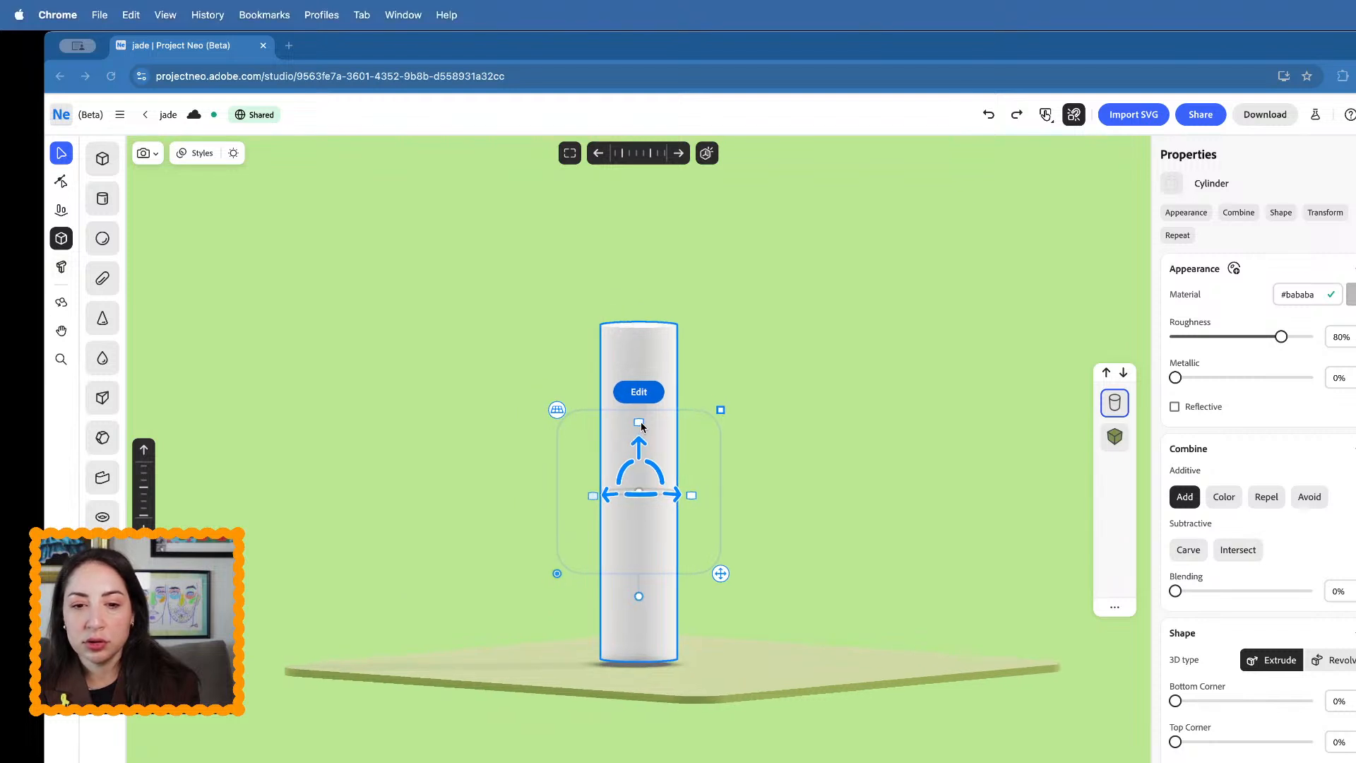
drag(640, 422, 638, 388)
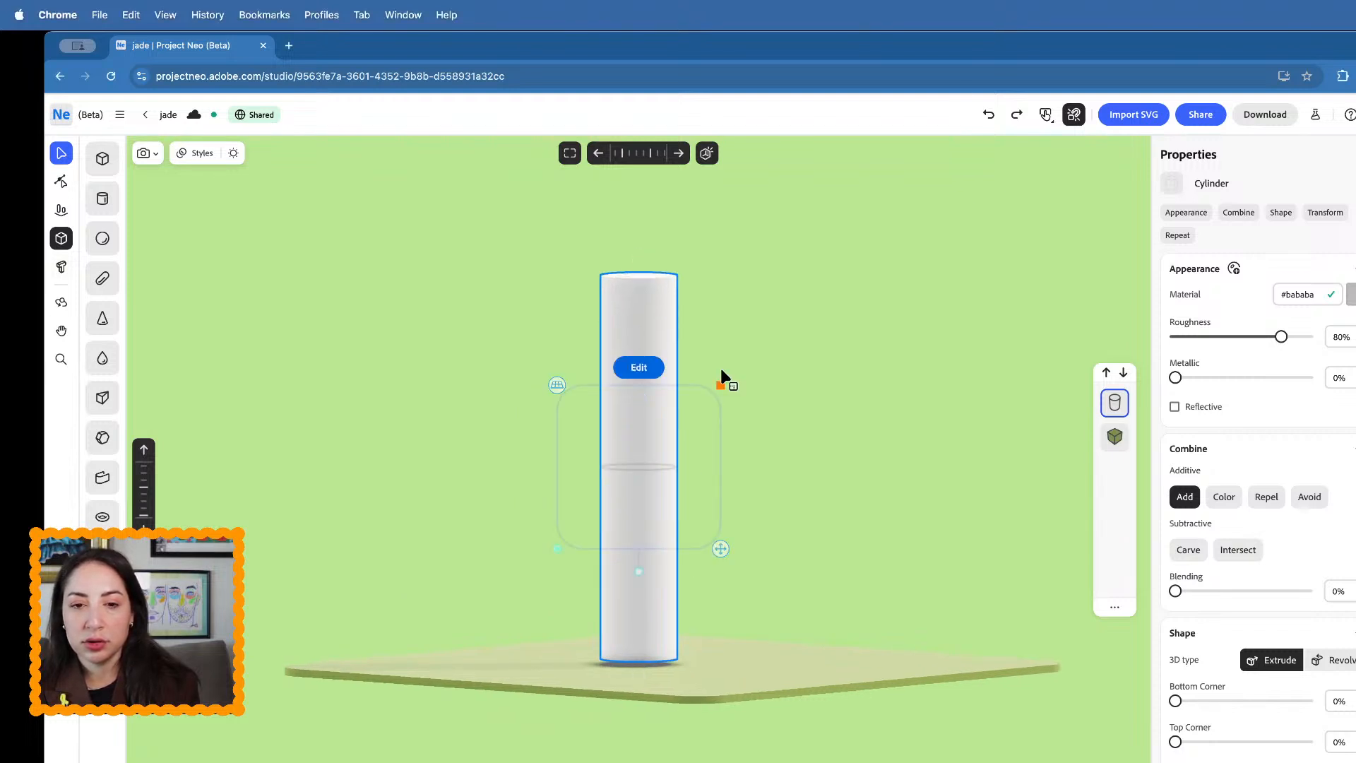
mouse_move(721, 372)
right_down()
mouse_move(719, 418)
mouse_move(737, 349)
mouse_move(735, 387)
right_up()
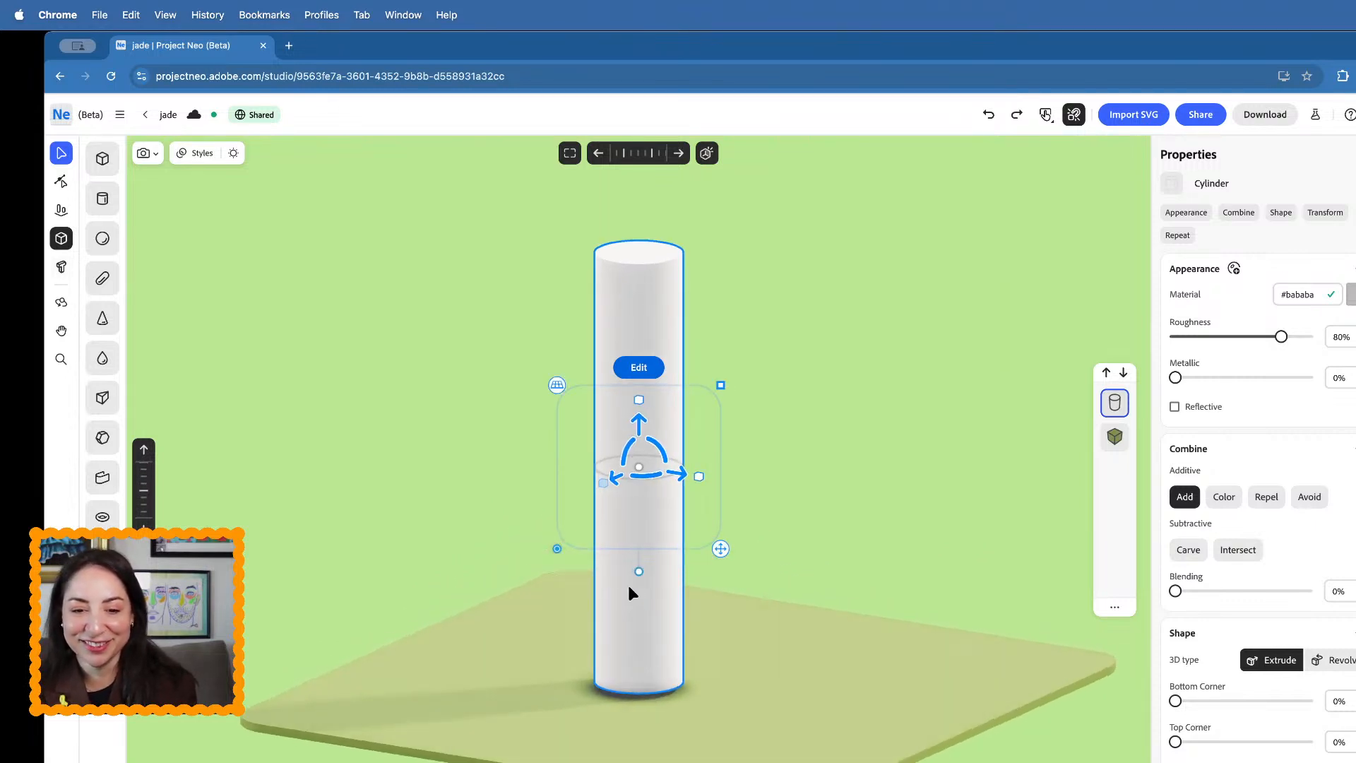
- Duplicate the tall cylinder, then shorten and widen the copy into a low collar around the column's foot
key(super+c)
key(super+v)
drag(639, 399, 659, 641)
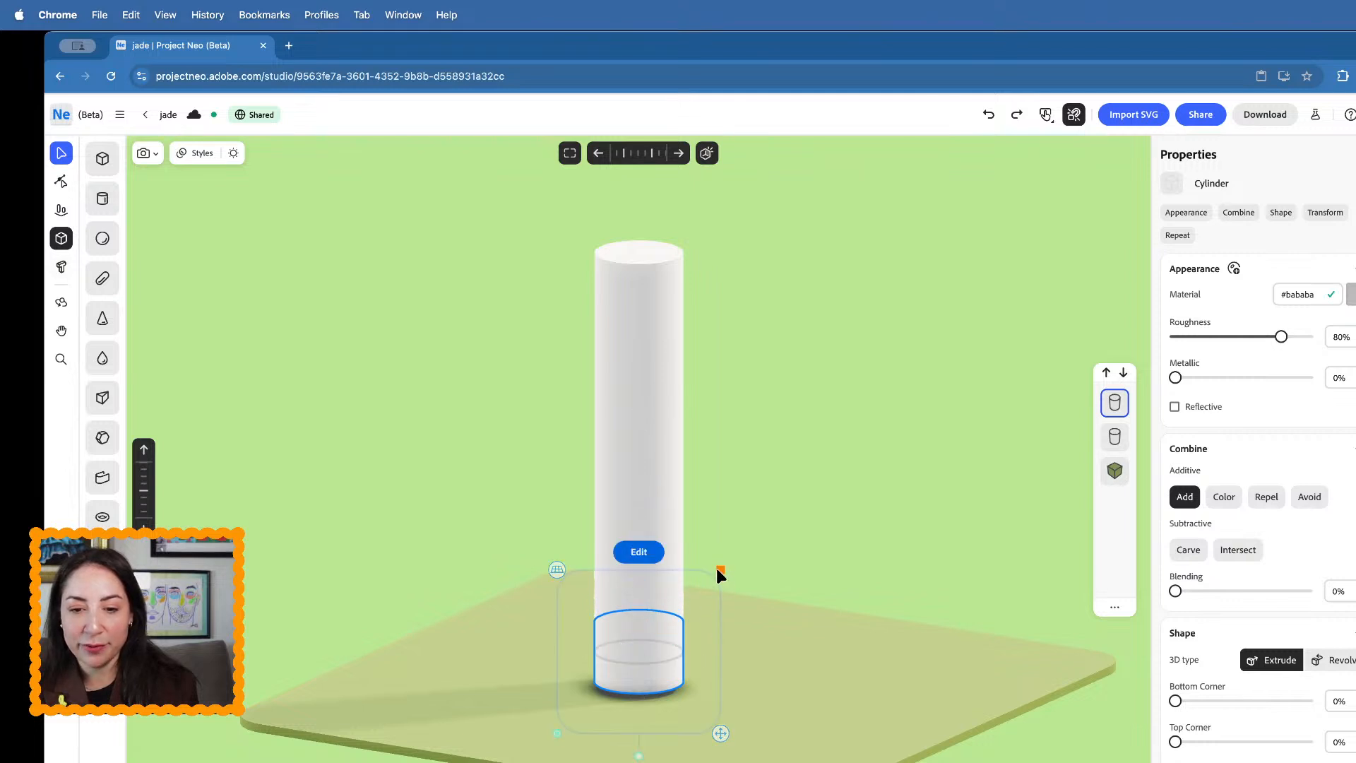
drag(716, 568, 743, 564)
click(862, 447)
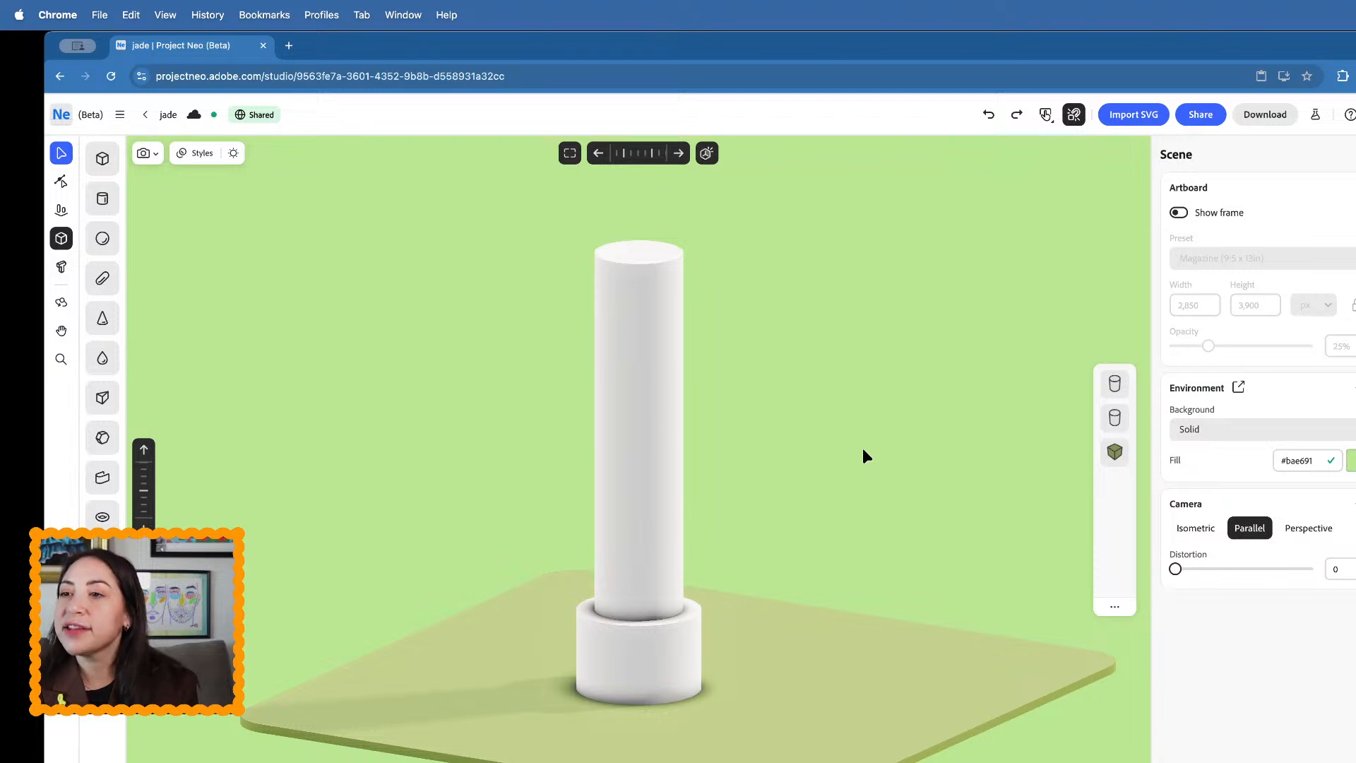
- Lower the base plate slightly beneath the two cylinders
scroll(863, 448, down, 5)
scroll(862, 447, up, 4)
click(694, 719)
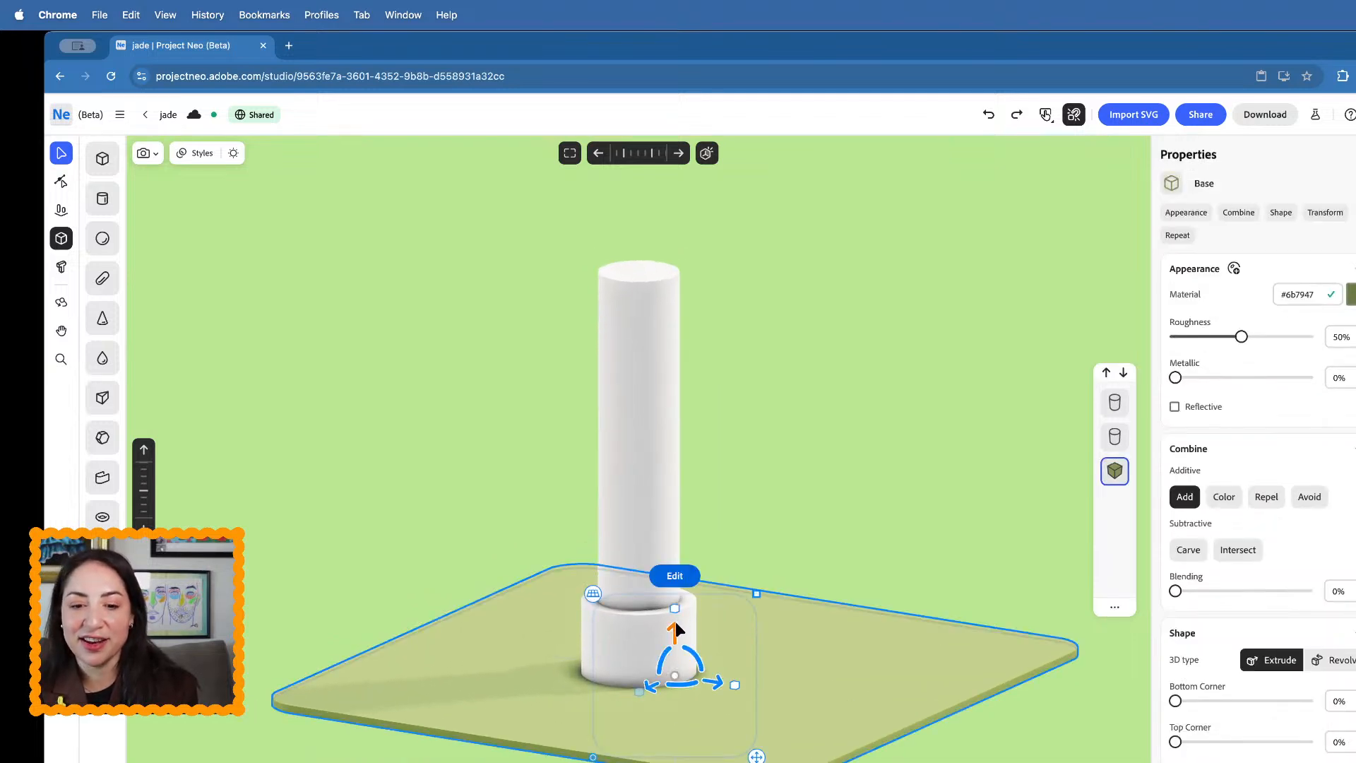
drag(675, 615, 675, 629)
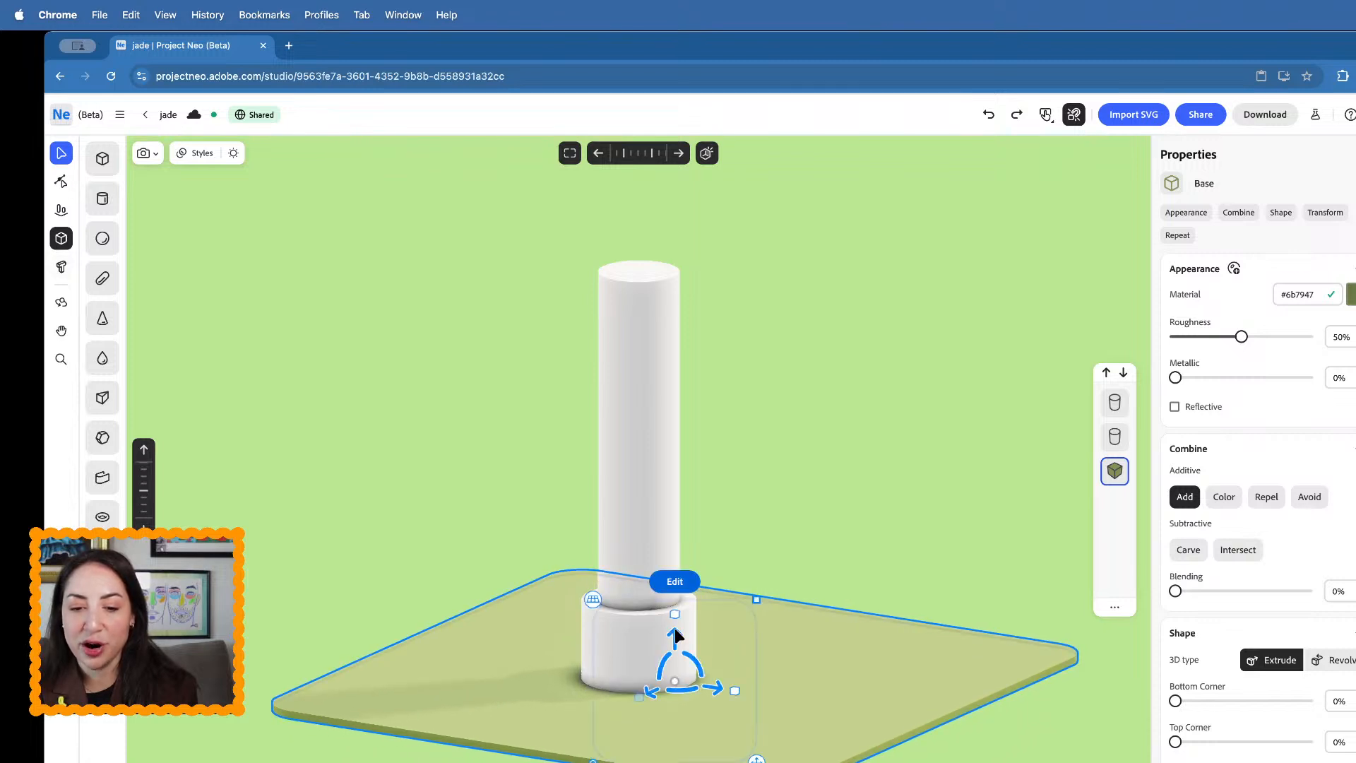
click(764, 430)
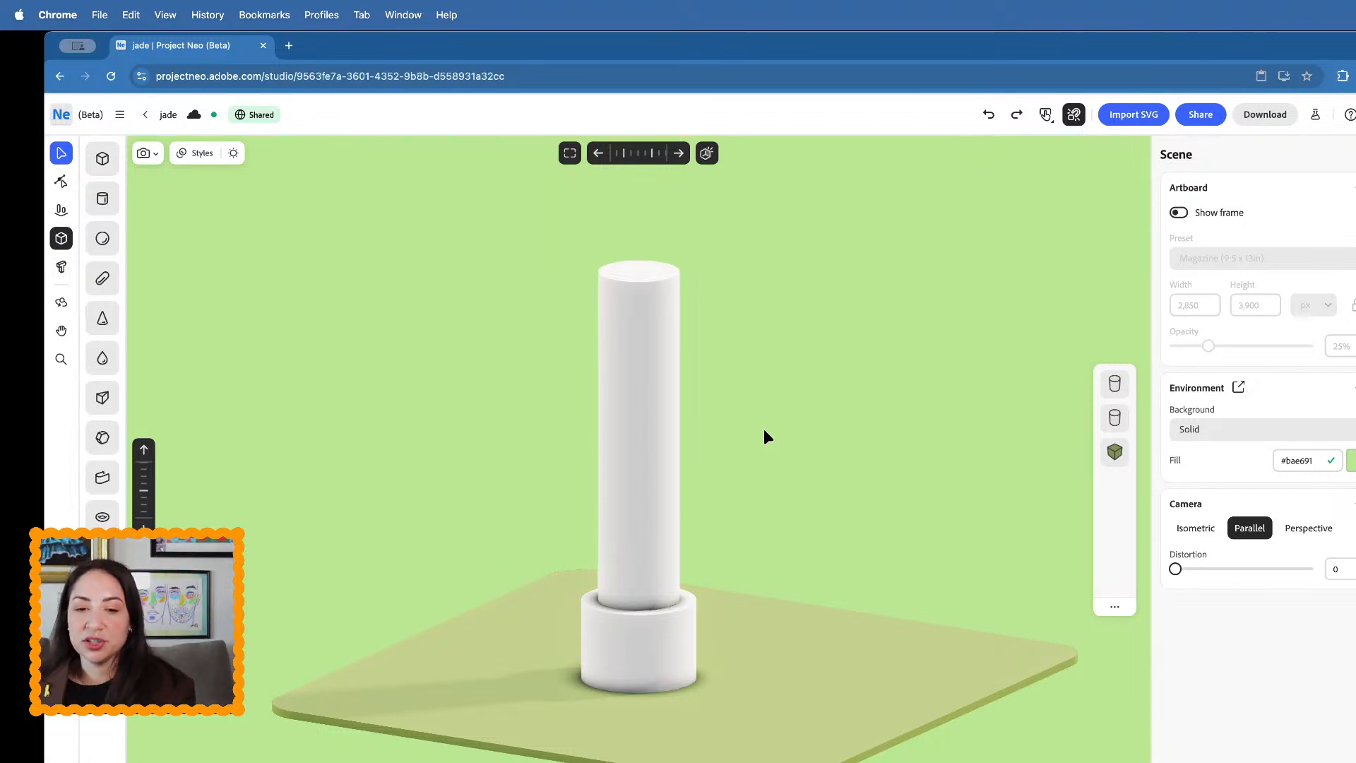
- Add a small box on the base plate beside the wide collar cylinder
click(677, 629)
scroll(725, 657, up, 5)
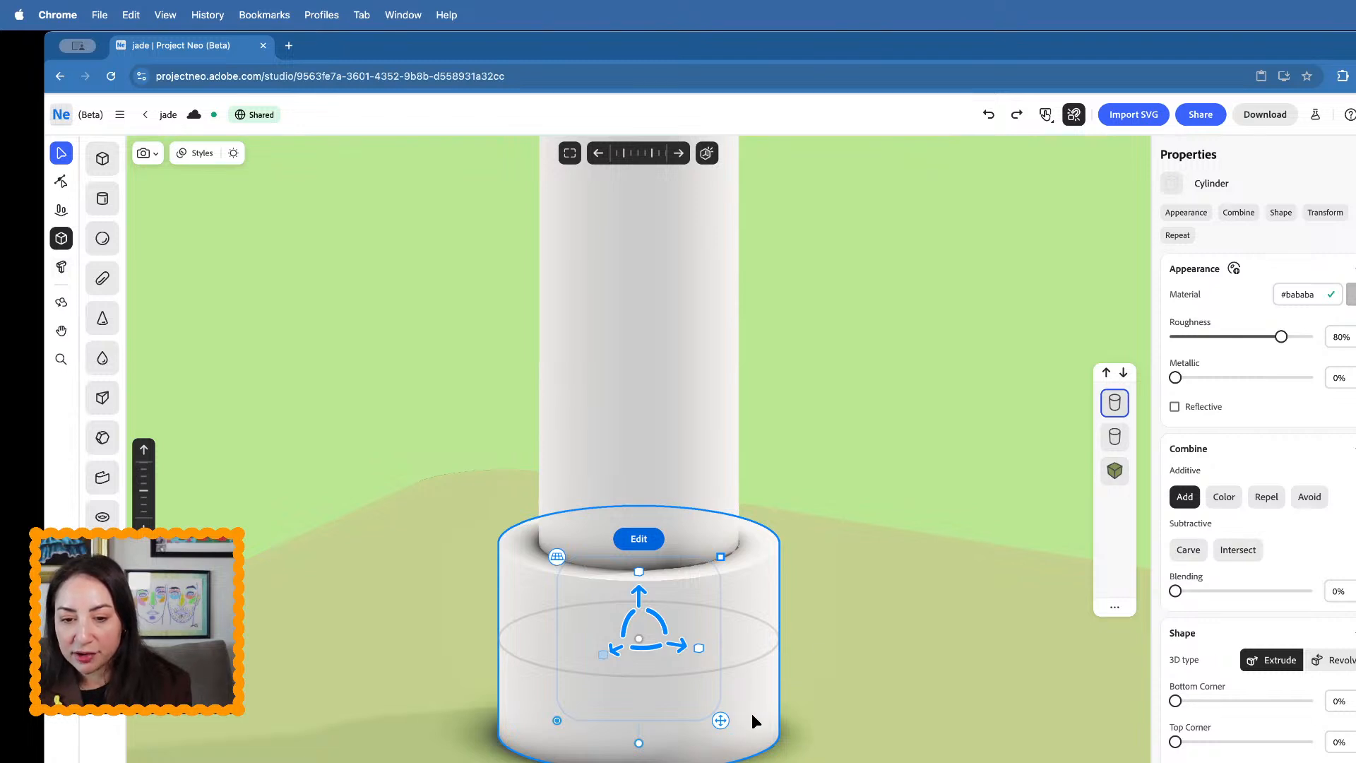
click(102, 158)
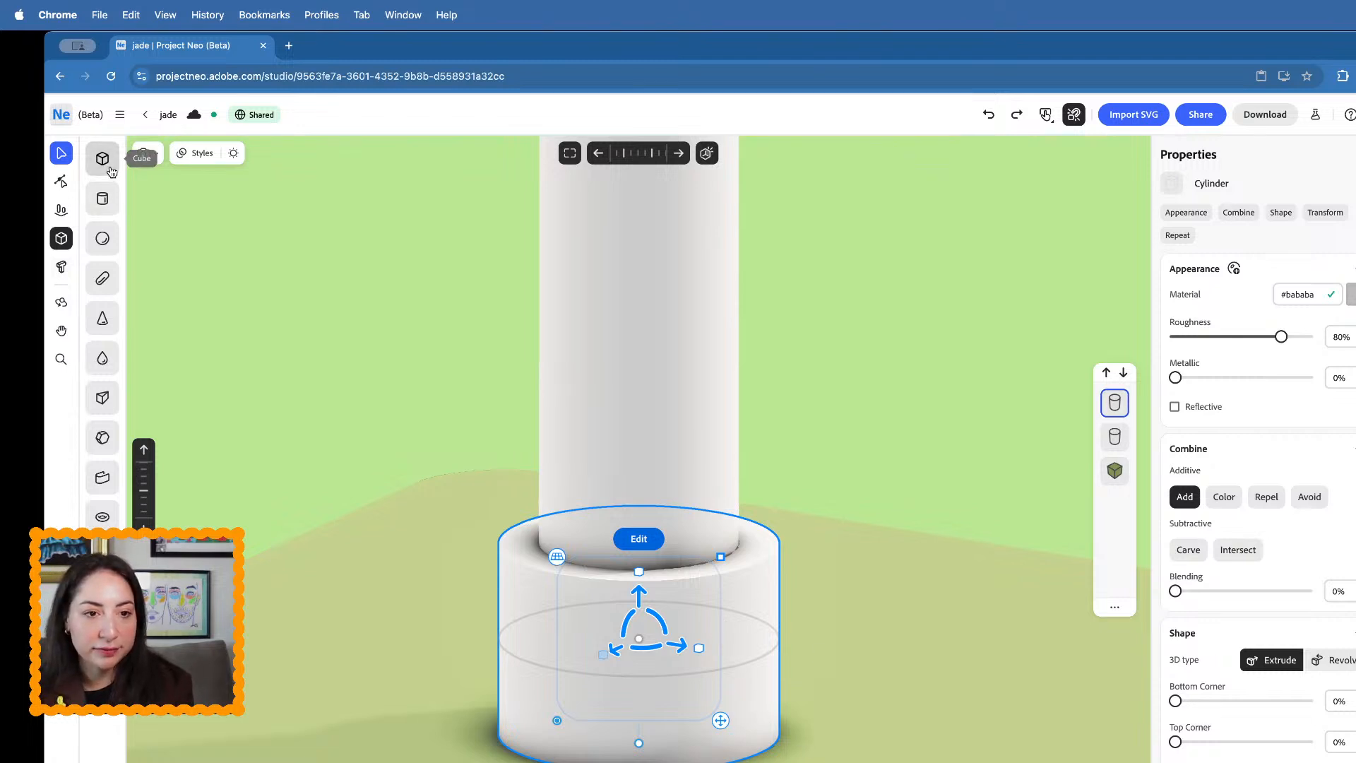
drag(789, 685, 826, 719)
click(64, 157)
- Move the small box across the base so it touches the outer edge of the collar
scroll(900, 484, down, 5)
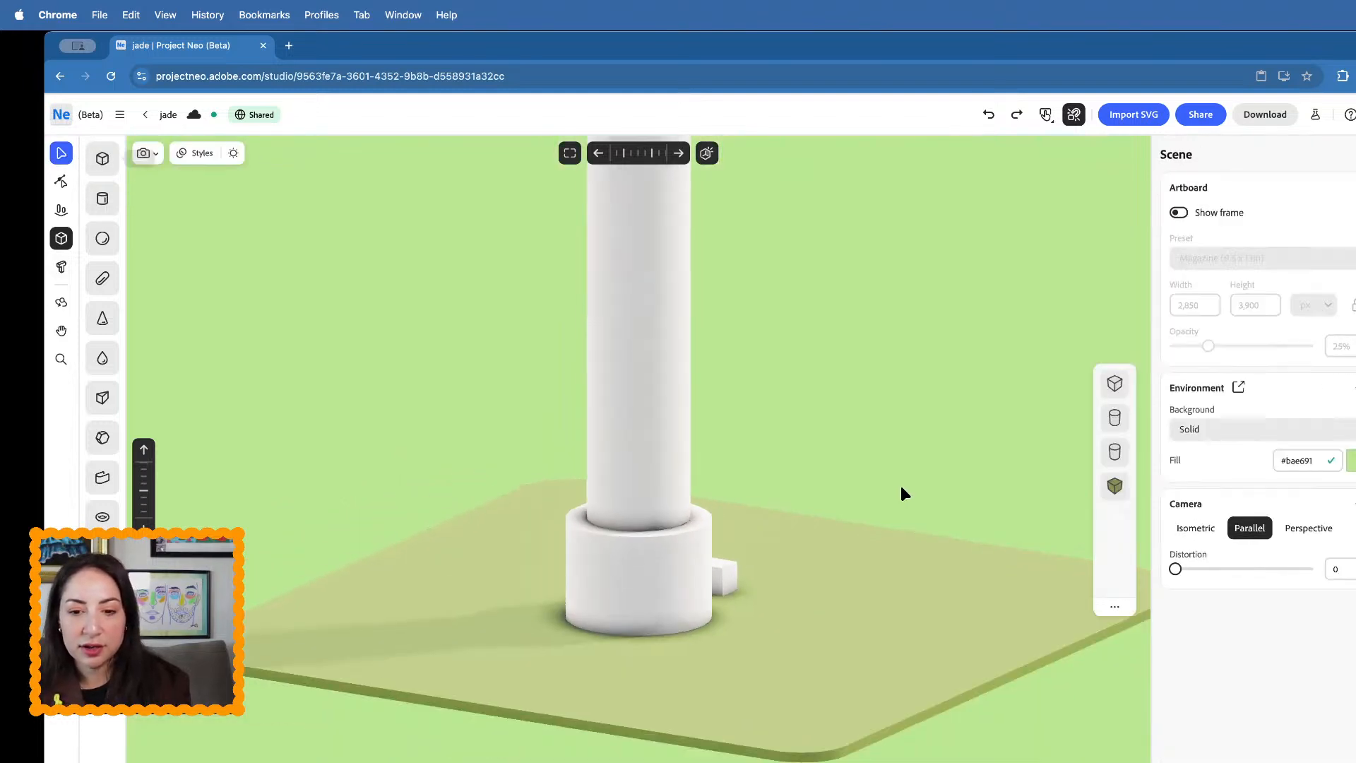
right_drag(900, 484, 862, 587)
click(745, 455)
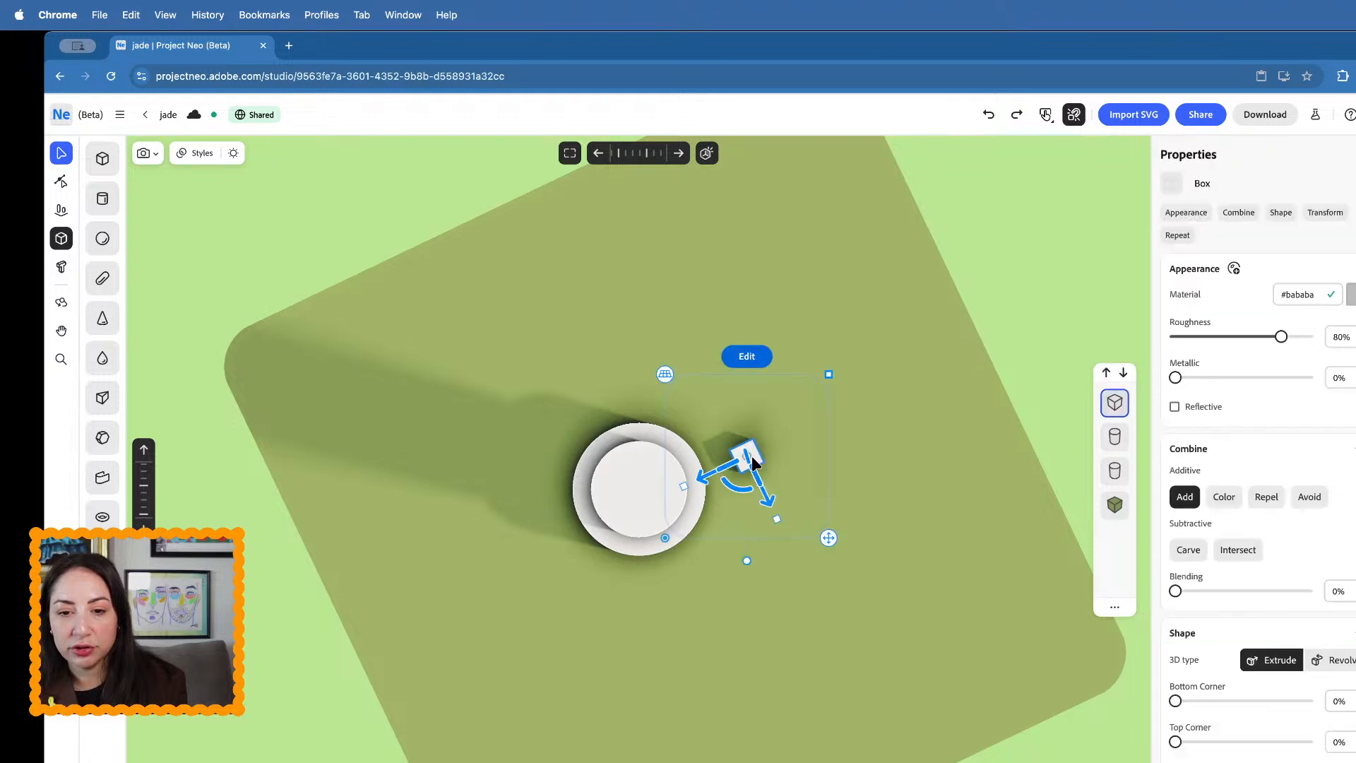
drag(709, 486, 676, 587)
right_drag(718, 588, 772, 481)
click(788, 459)
- Nudge the small box outward at the collar's edge and give it a slight blending with the collar
scroll(700, 544, up, 8)
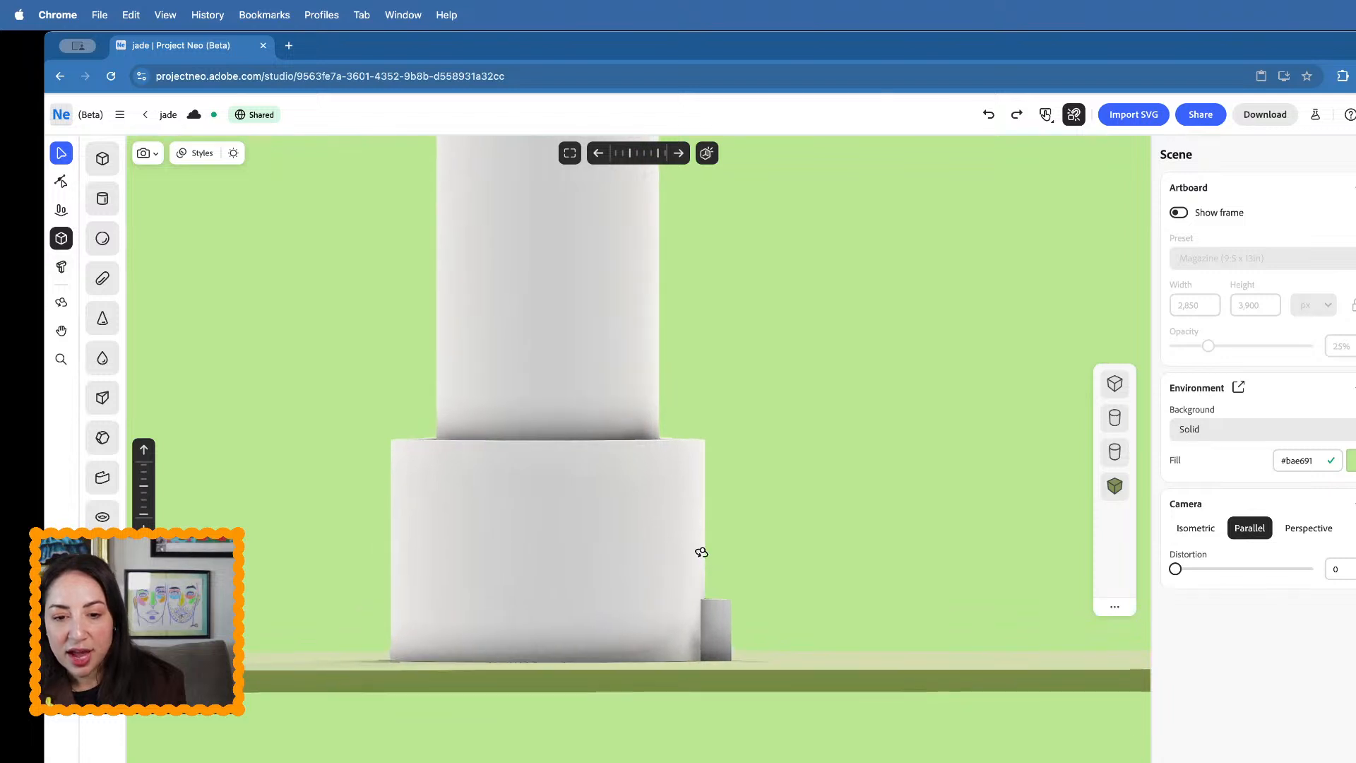
right_drag(699, 548, 655, 614)
click(820, 487)
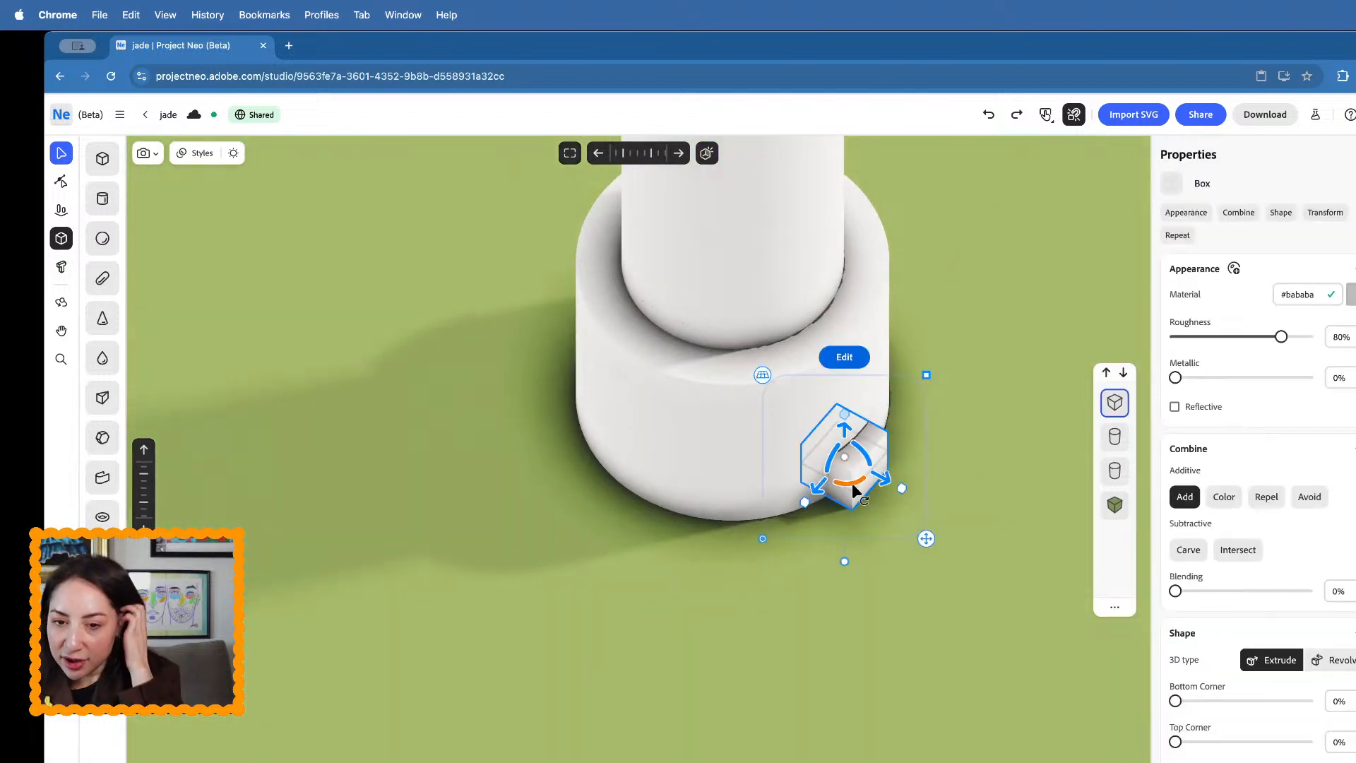
drag(815, 489, 827, 488)
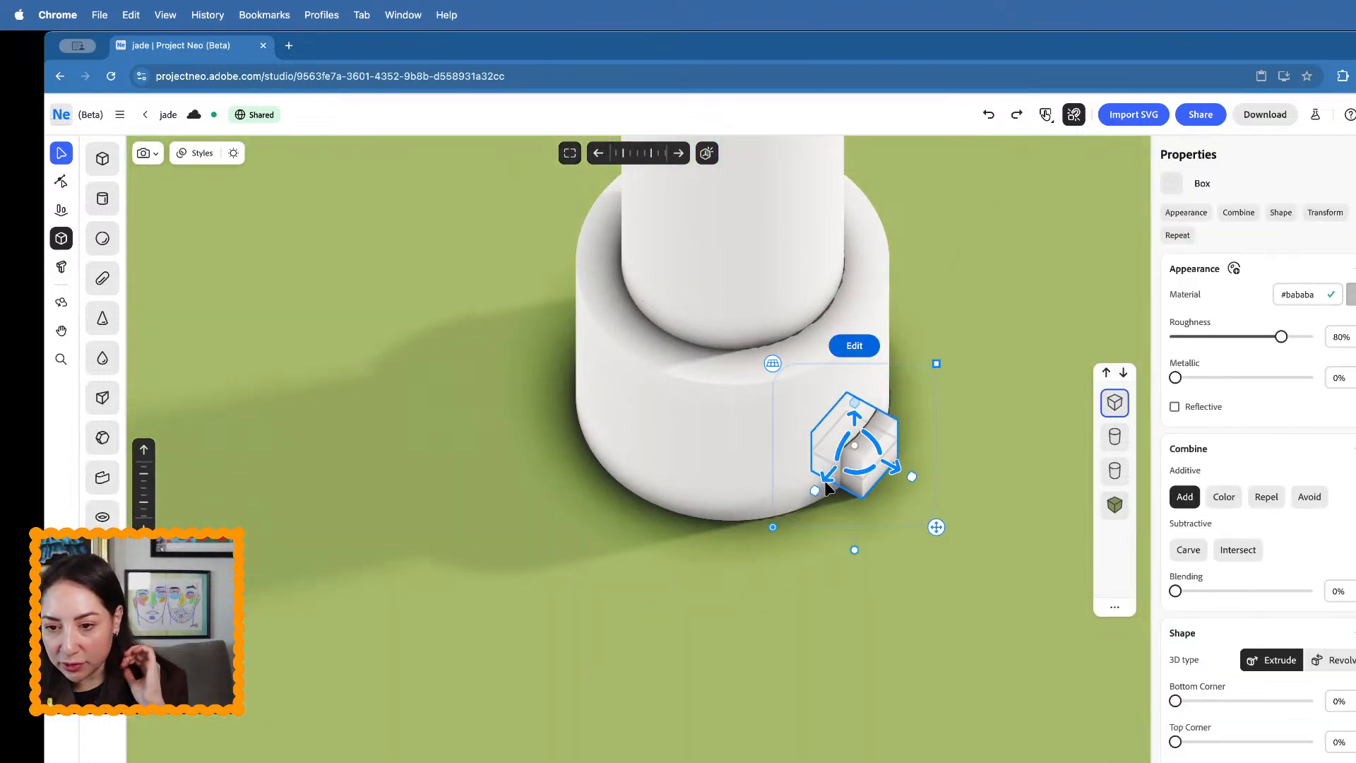
drag(1177, 592, 1191, 592)
click(926, 591)
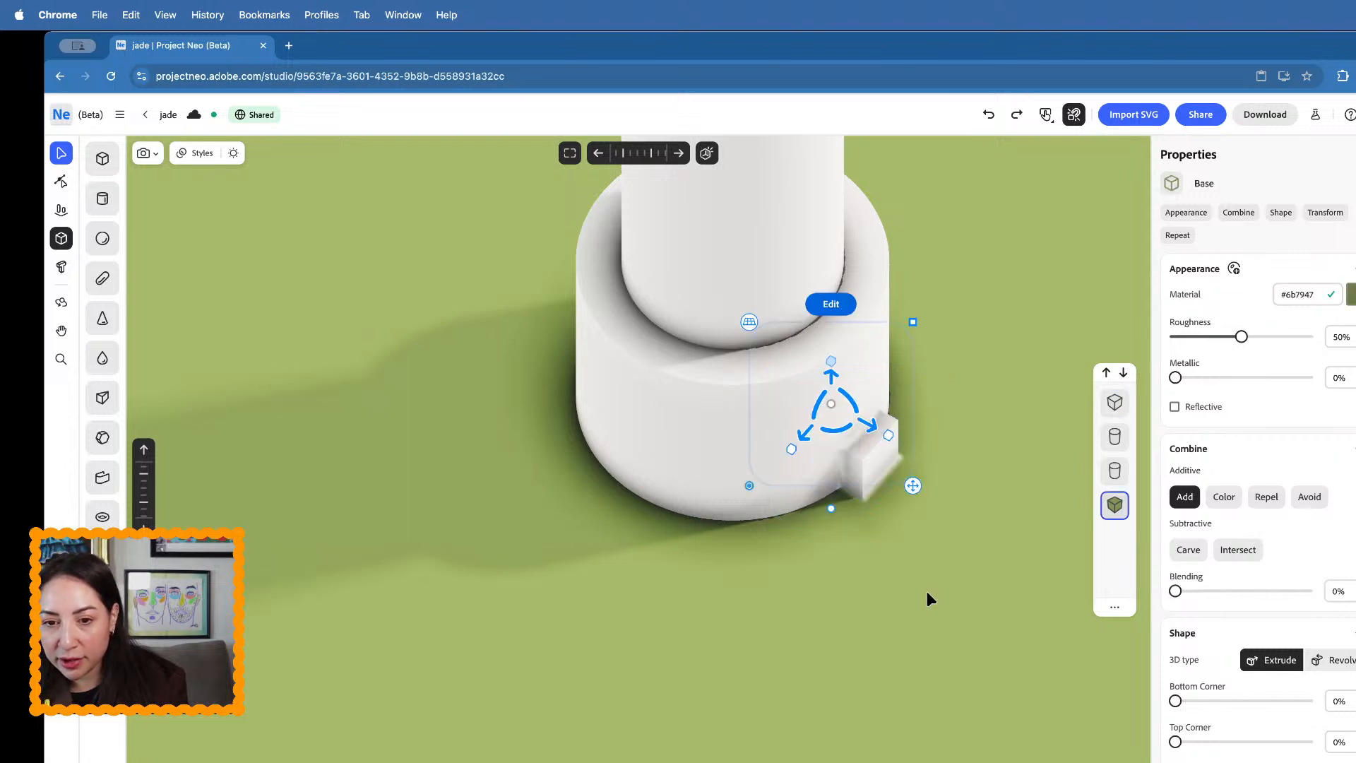
- Lower the base plate a little further so it sits just under the collar
right_drag(926, 591, 1006, 493)
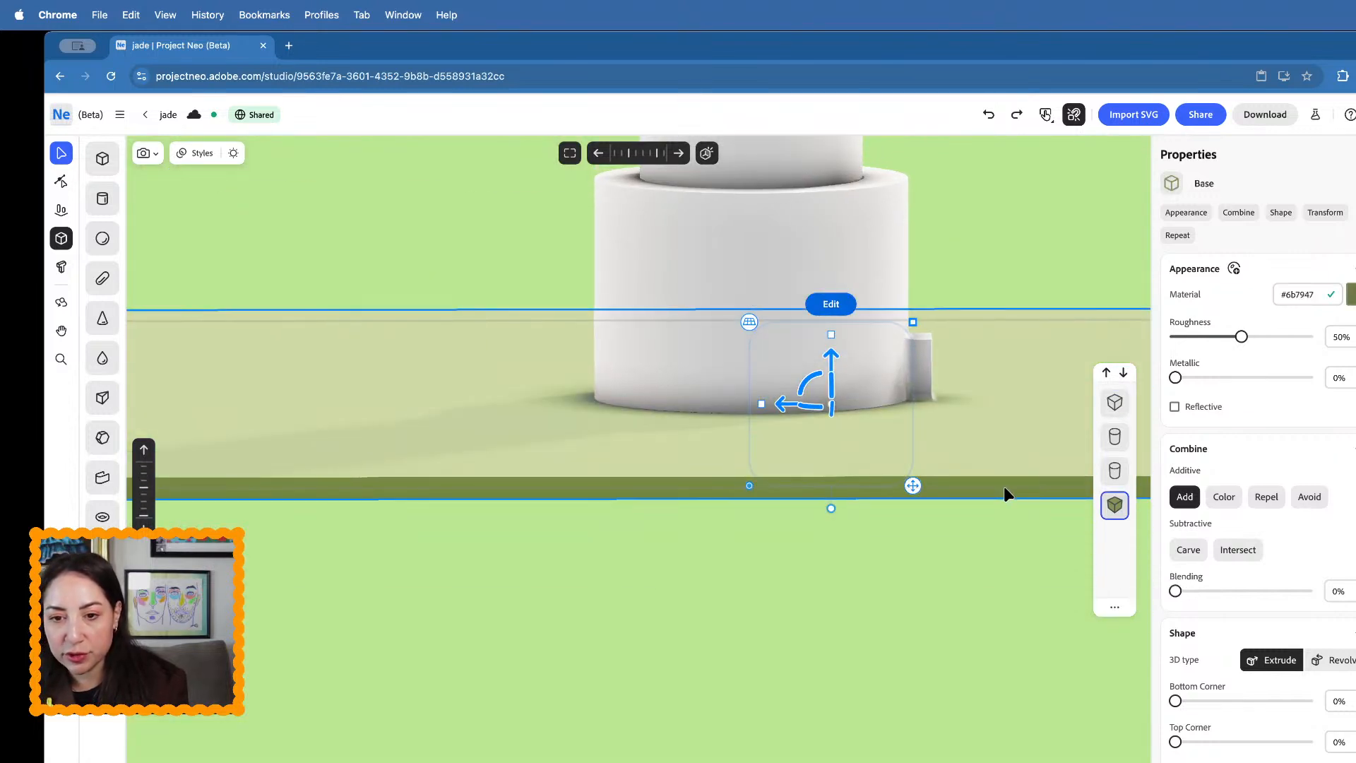
drag(828, 358, 827, 367)
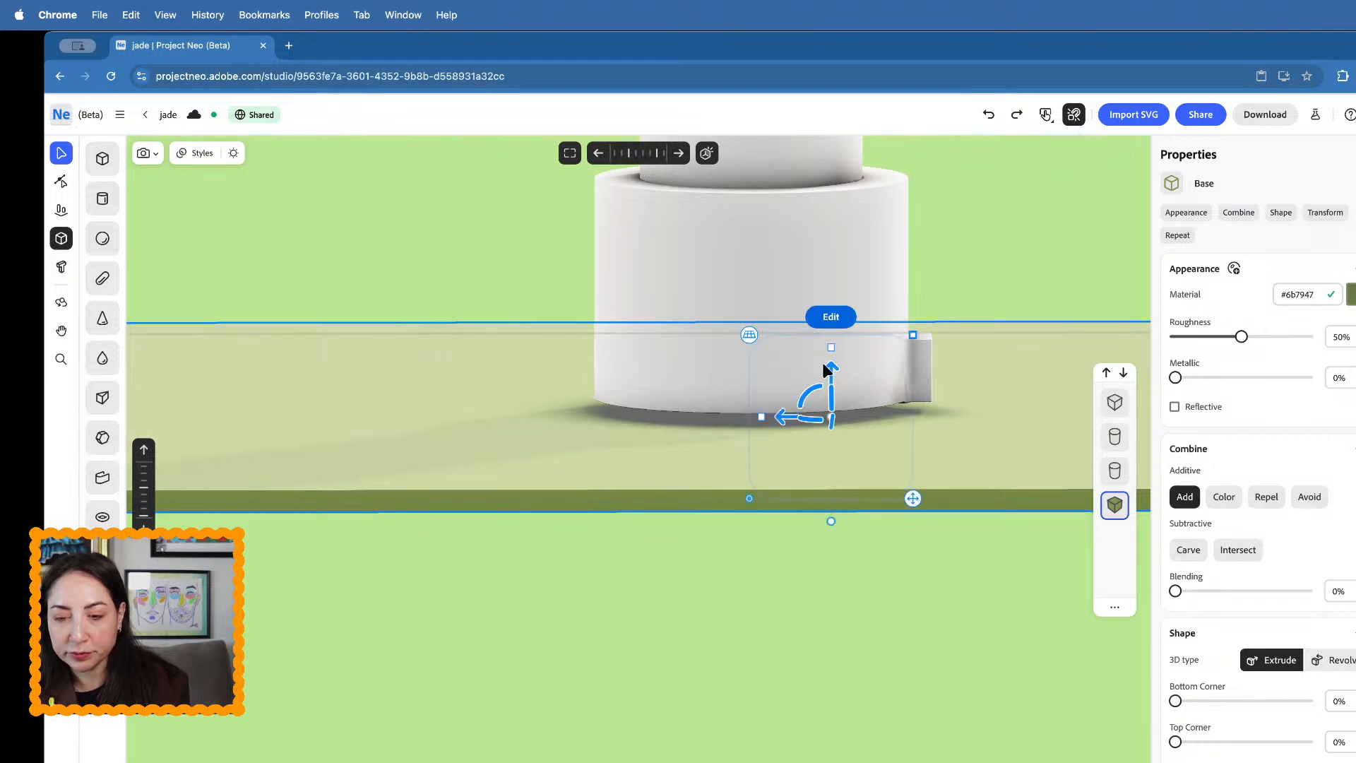
mouse_move(827, 371)
right_down()
mouse_move(829, 354)
mouse_move(825, 379)
right_up()
middle_drag(824, 380, 772, 652)
scroll(772, 652, down, 3)
- Round the tall cylinder's upper edge with a top corner of 19.8%
click(748, 462)
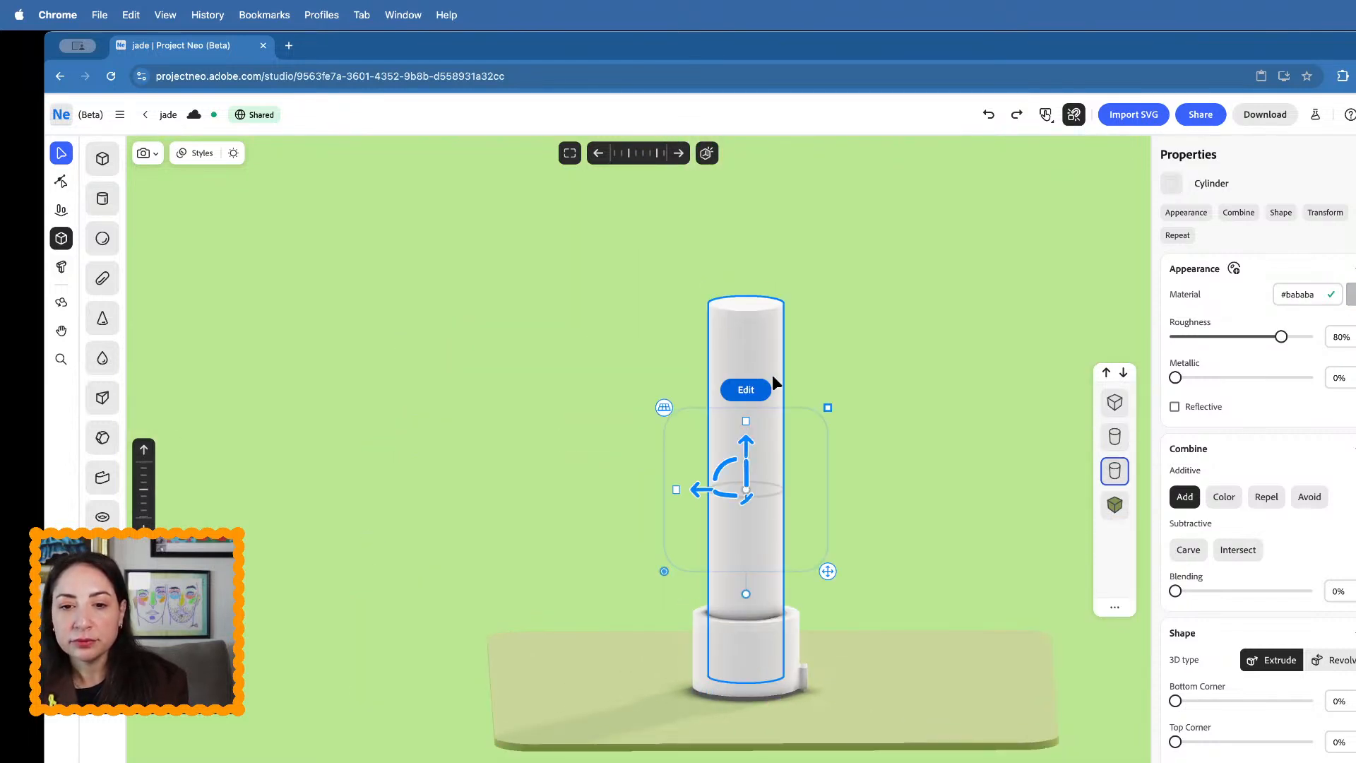
mouse_move(1175, 741)
mouse_down()
mouse_move(1213, 742)
mouse_move(1200, 741)
mouse_up()
scroll(1204, 749, down, 1)
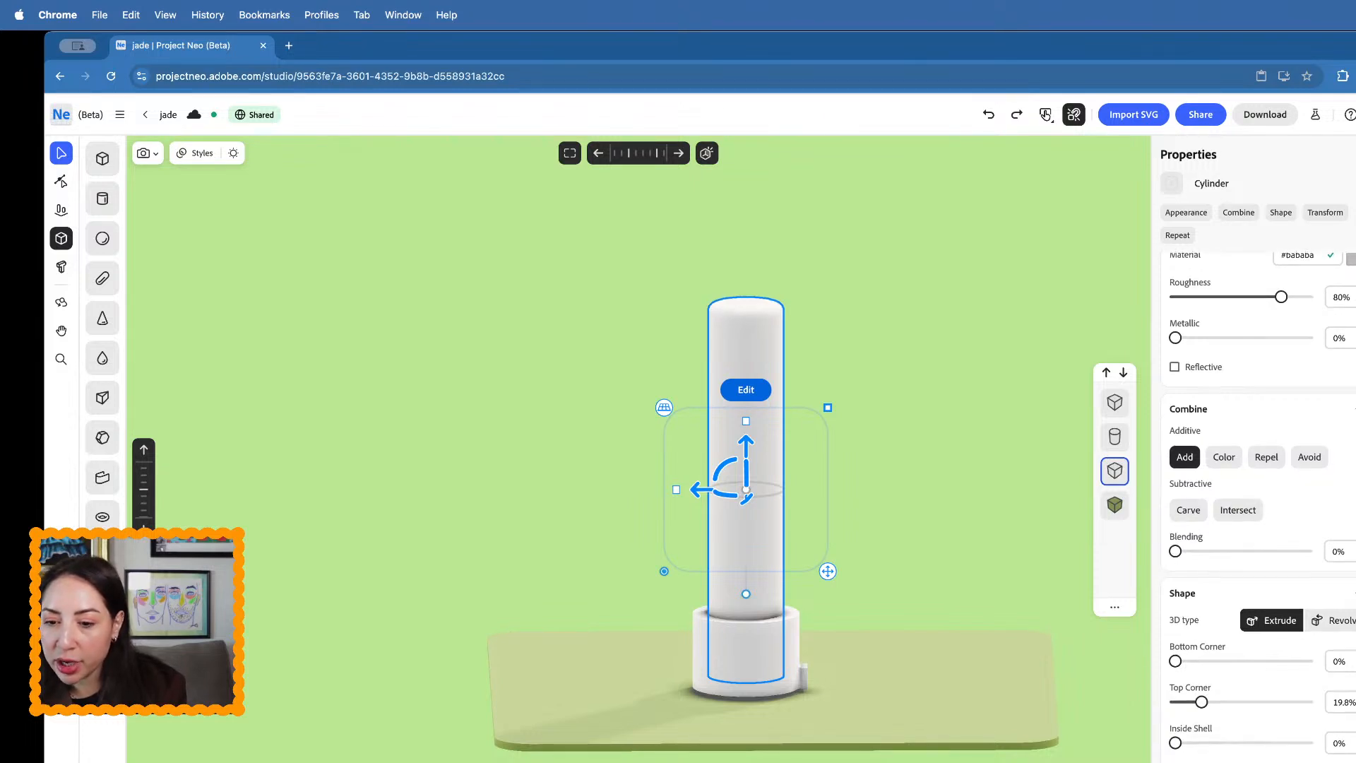
- Hollow out the tall cylinder from its open top by adjusting its inside shell
click(1215, 743)
drag(1215, 743, 1175, 743)
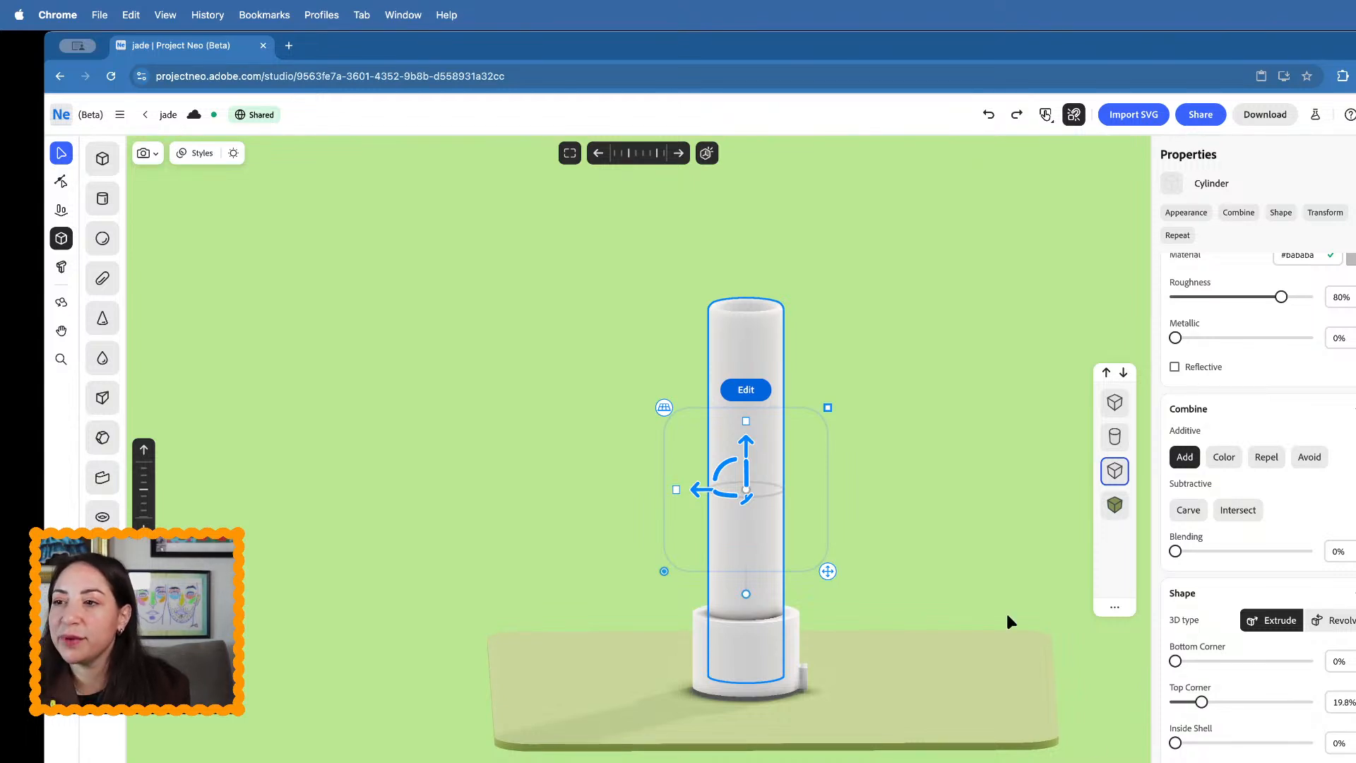
scroll(777, 359, up, 5)
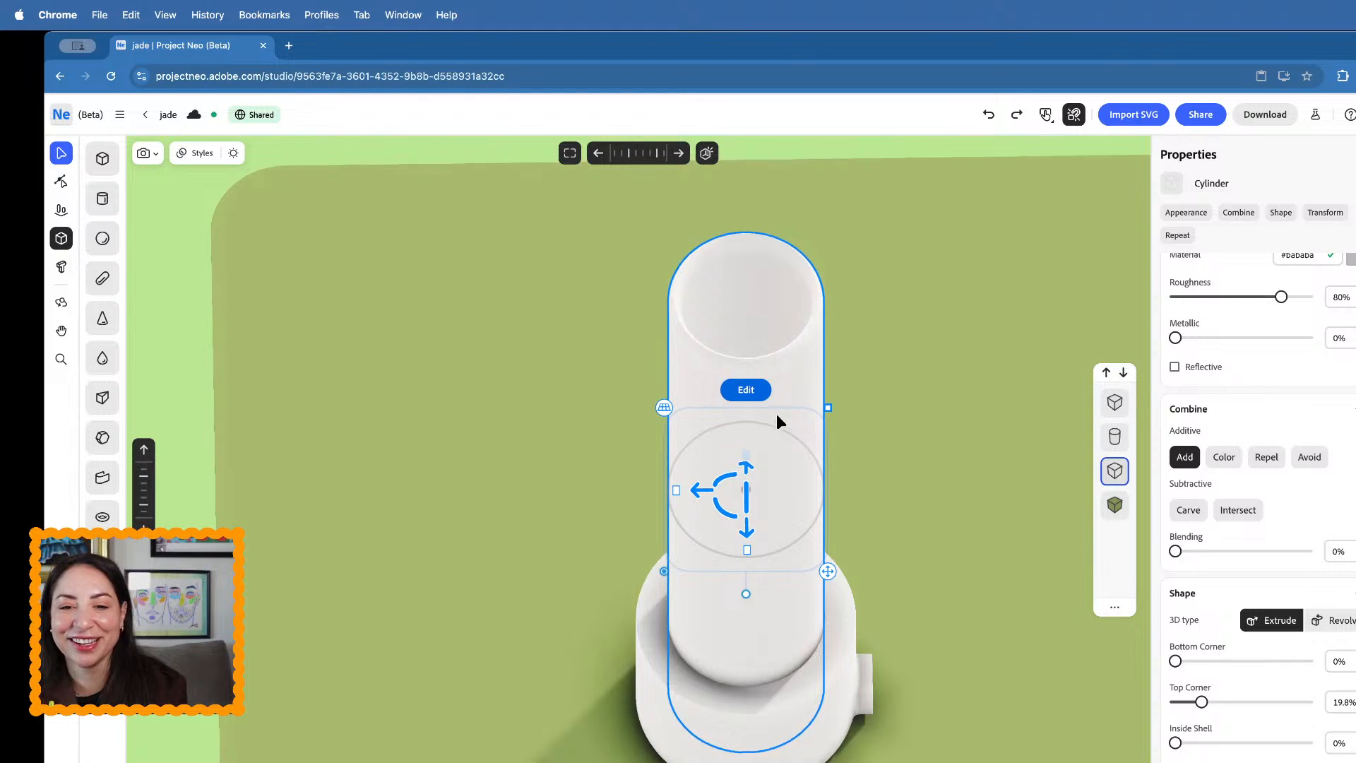
drag(1175, 742, 1117, 737)
right_drag(945, 706, 949, 654)
scroll(944, 648, down, 5)
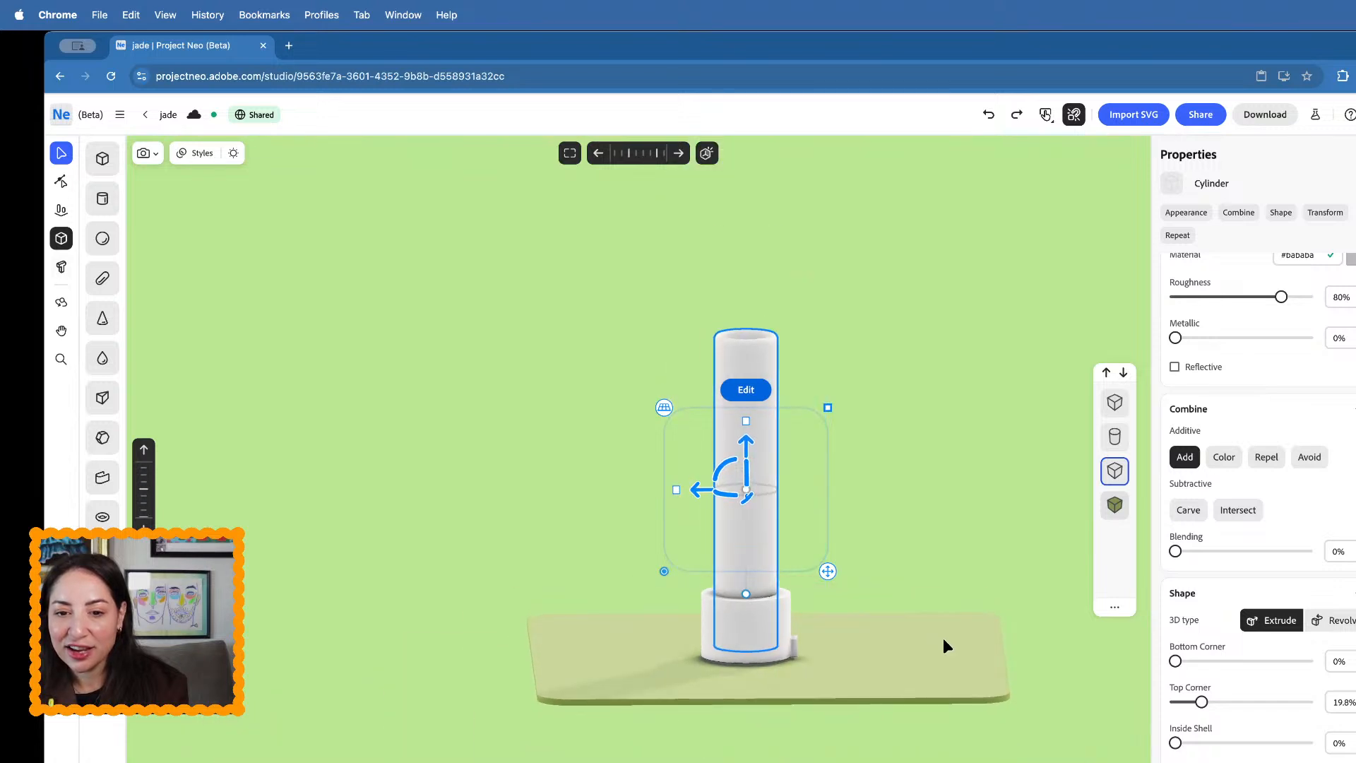
scroll(846, 418, up, 3)
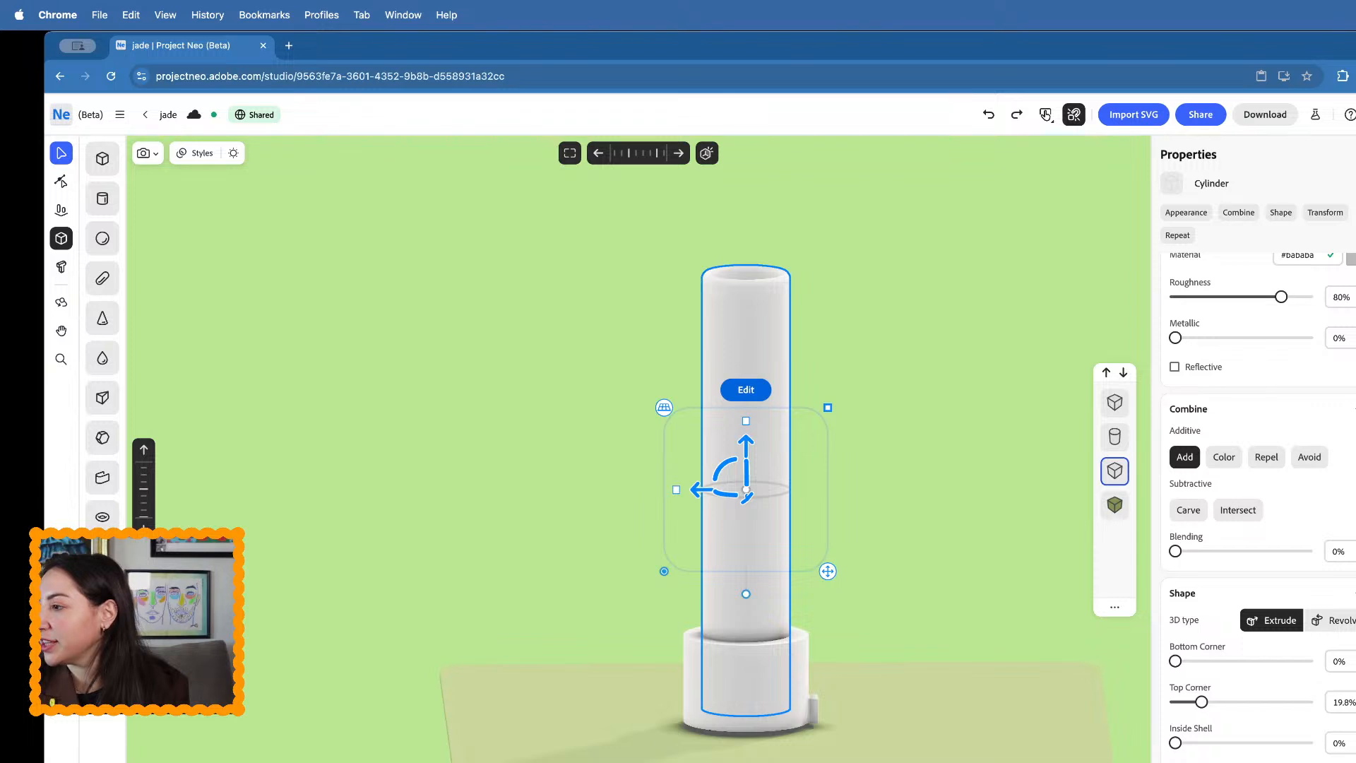
- Stretch the tall cylinder upward from its upper end to make it taller
click(892, 485)
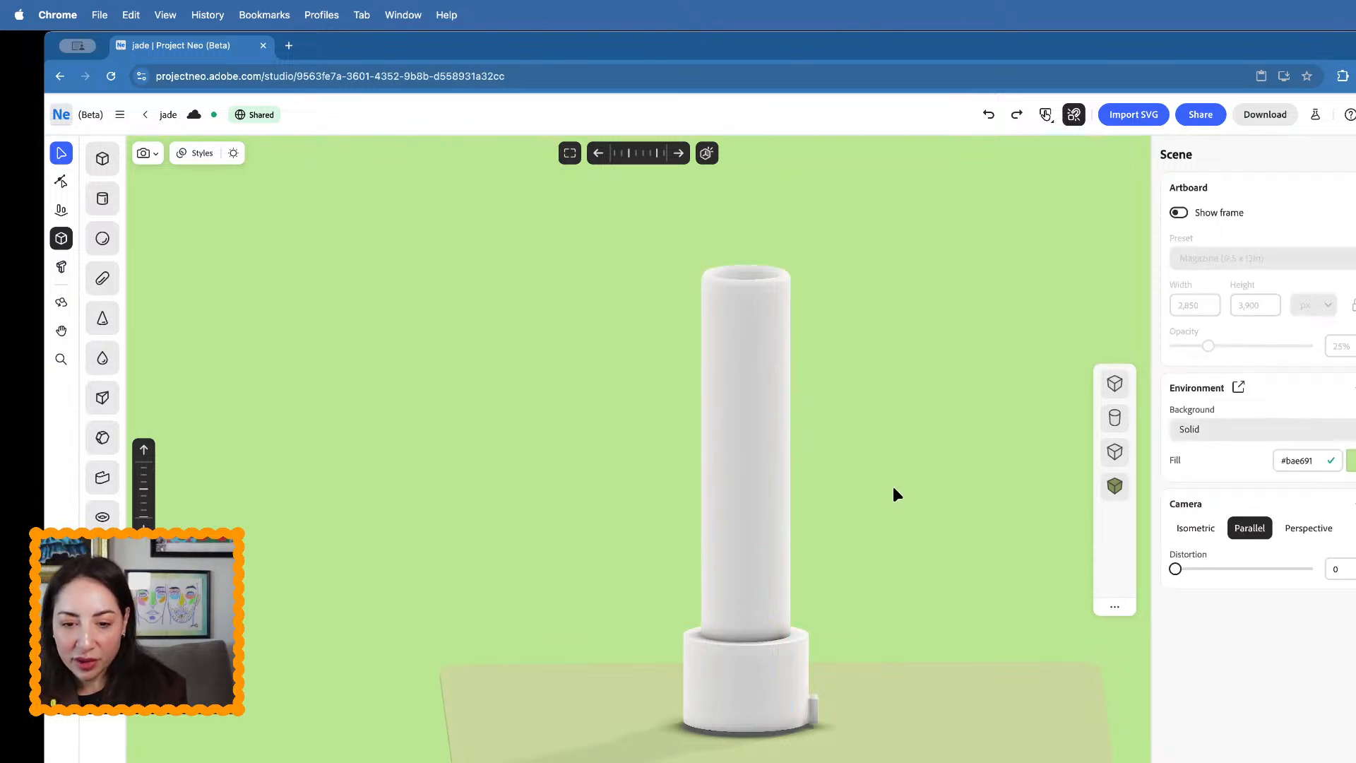
right_drag(892, 485, 900, 491)
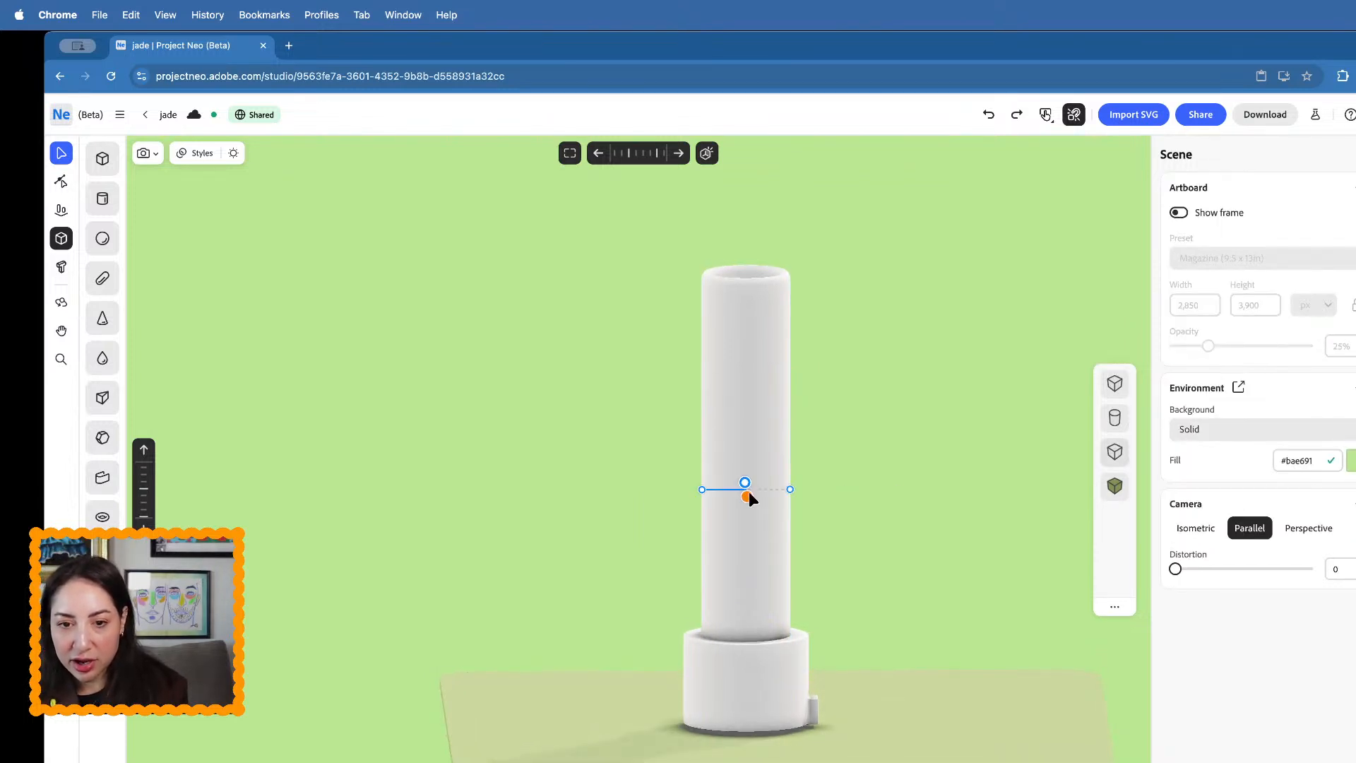
click(748, 490)
drag(750, 424, 742, 332)
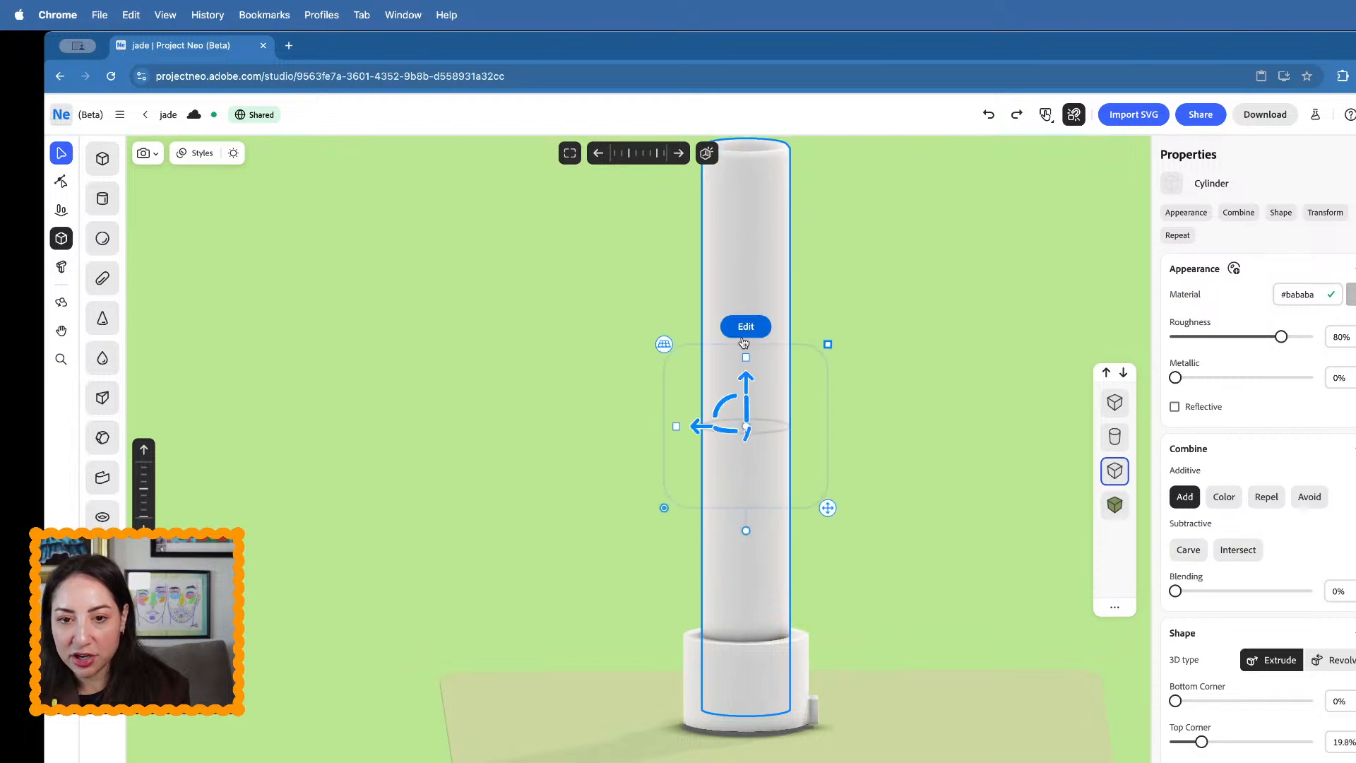
scroll(743, 337, down, 3)
click(870, 214)
- Colour the tall cylinder red with material #e65050
click(767, 290)
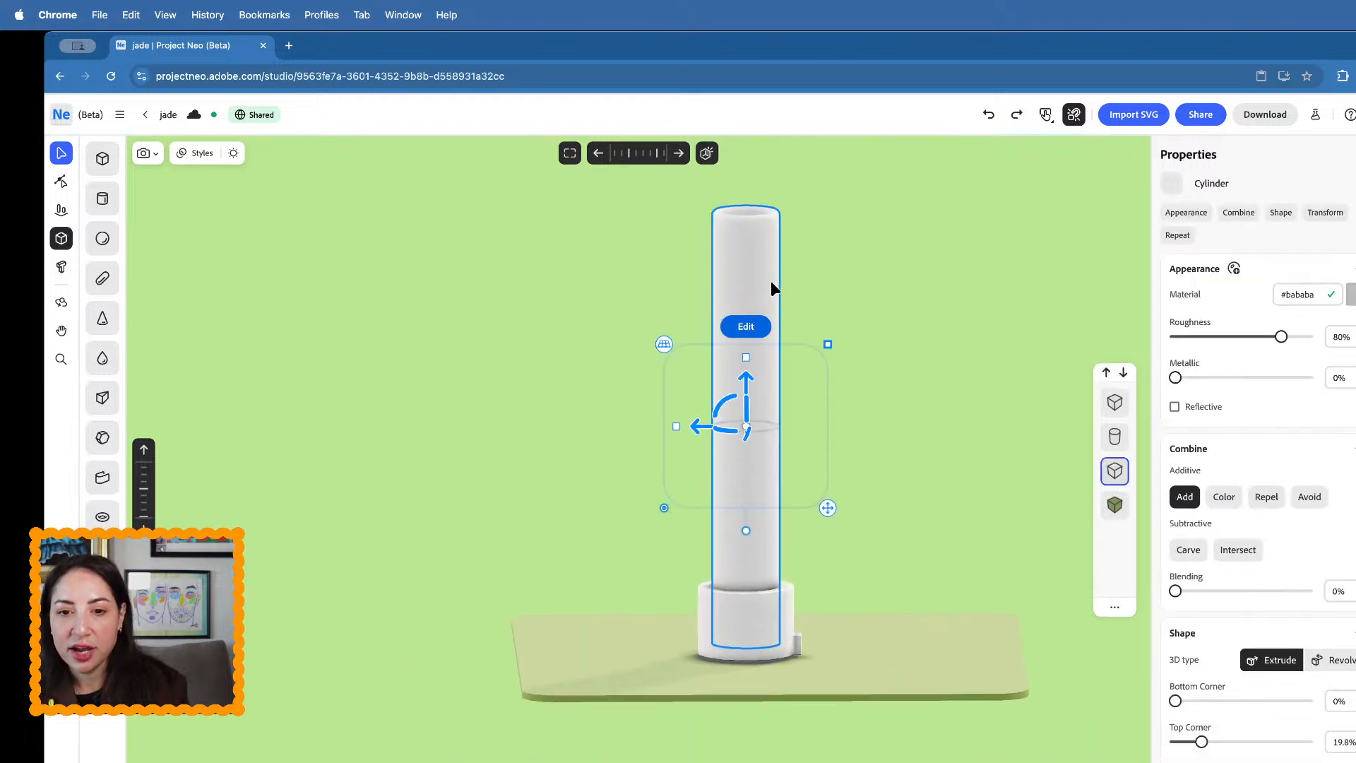
click(1351, 294)
click(1325, 377)
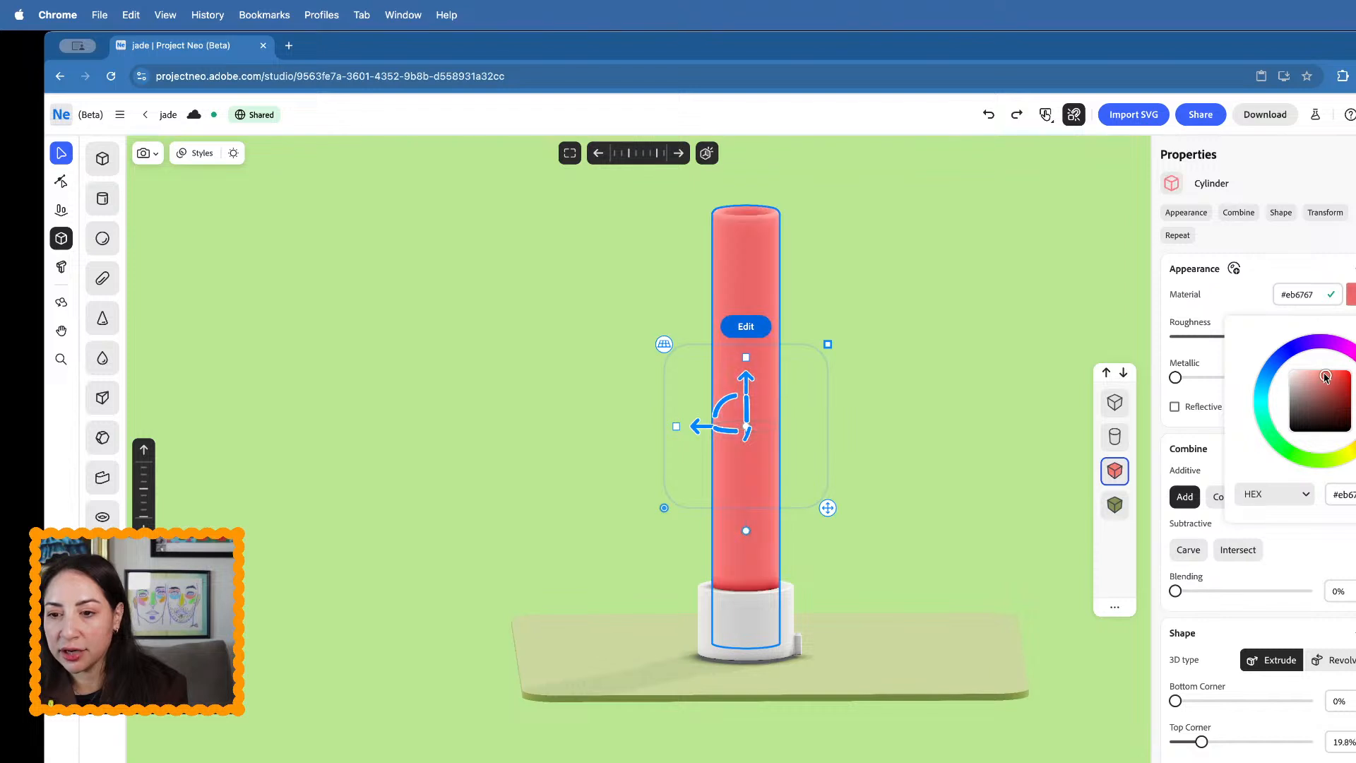
drag(1326, 377, 1331, 380)
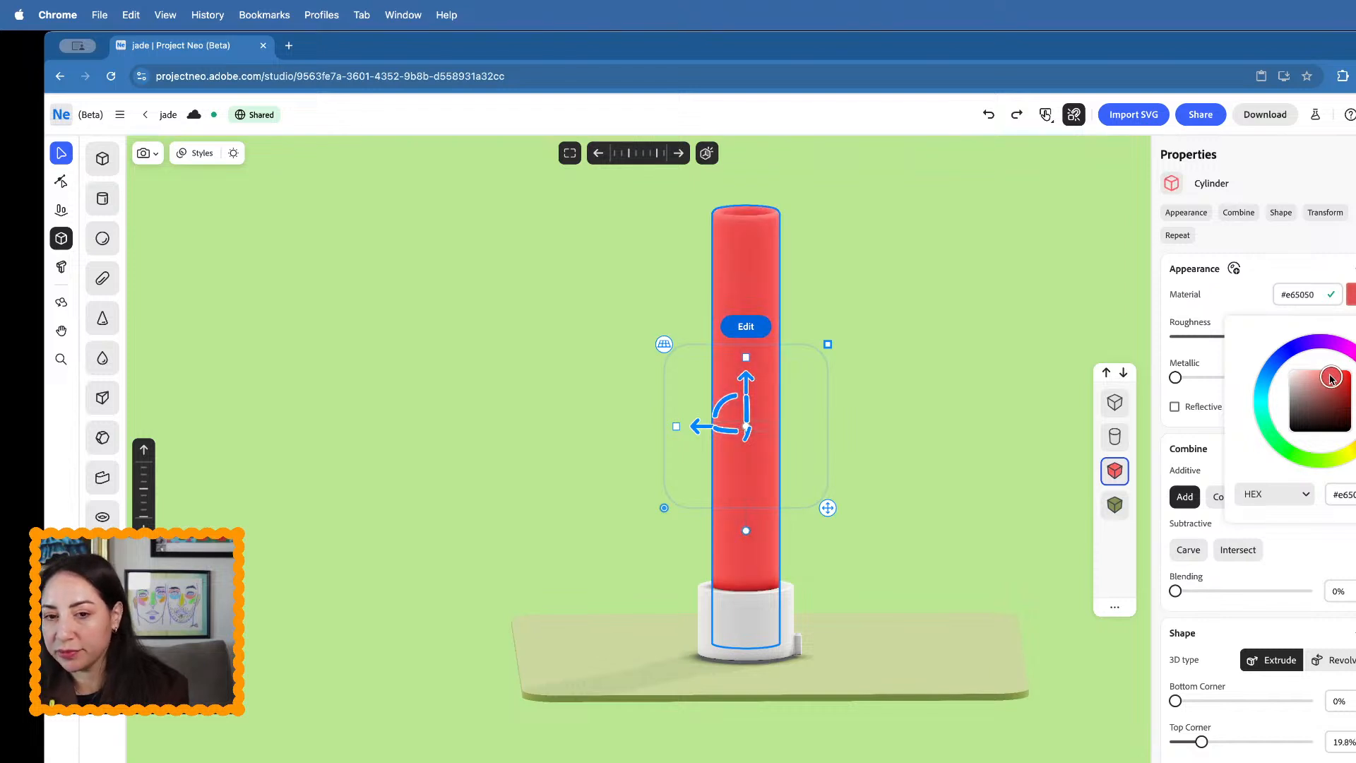
click(961, 362)
click(960, 362)
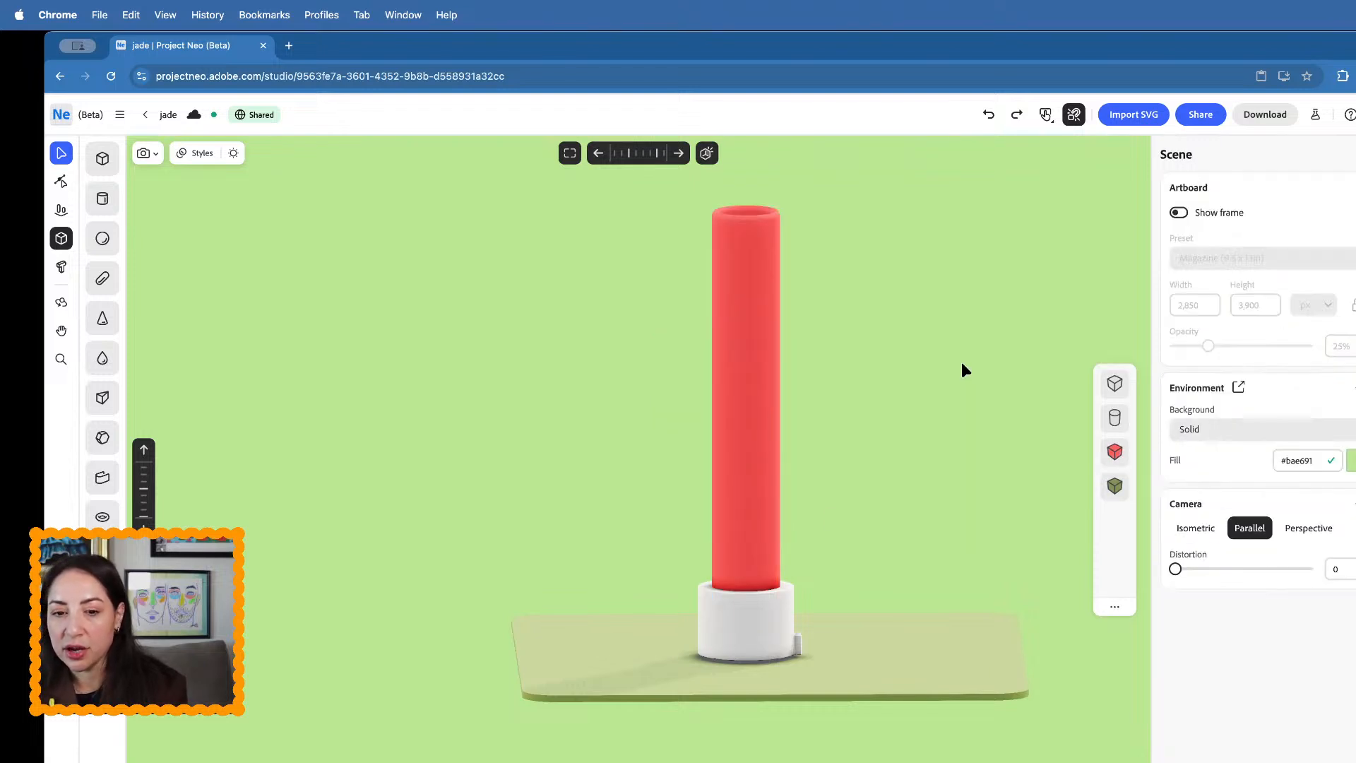
- Colour the collar dark grey, #403f3f, and give the small box beside it the same dark colour
click(758, 623)
click(1350, 302)
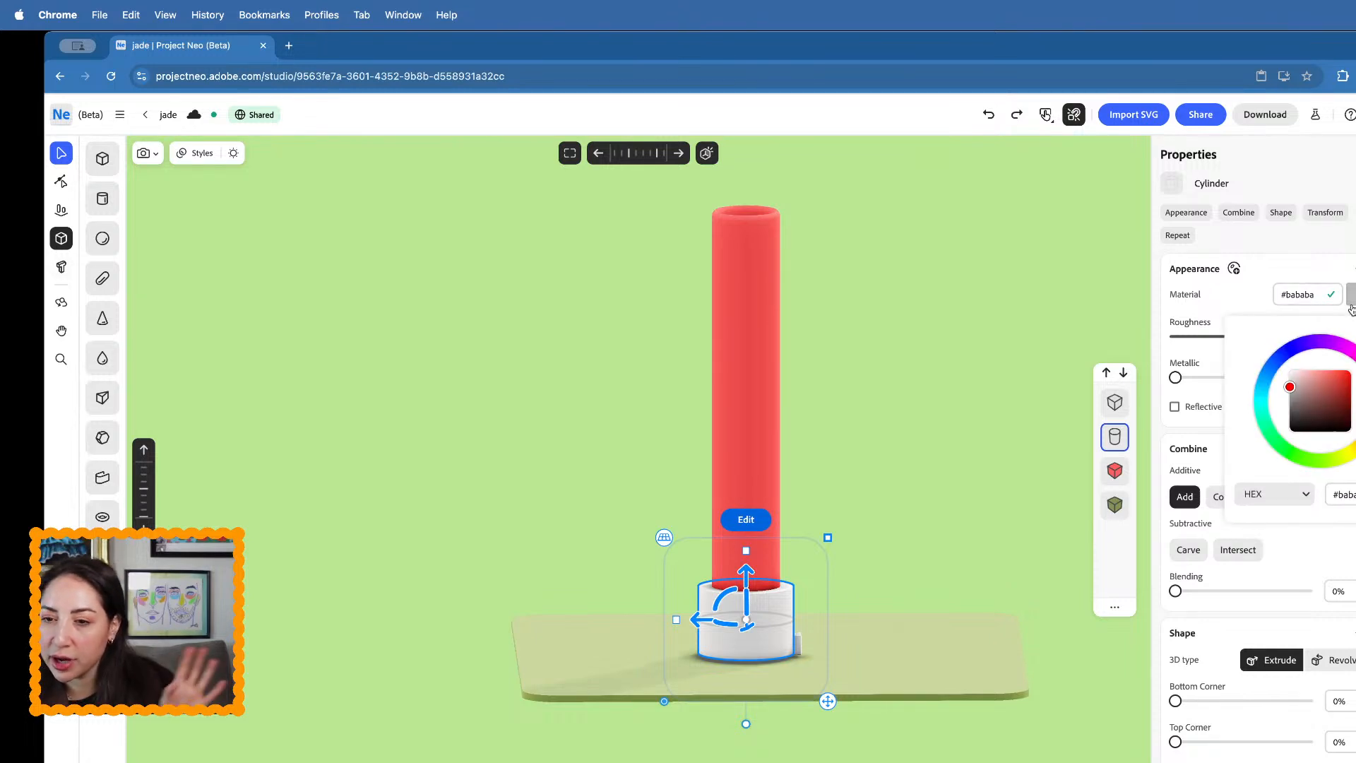
drag(1301, 415, 1290, 419)
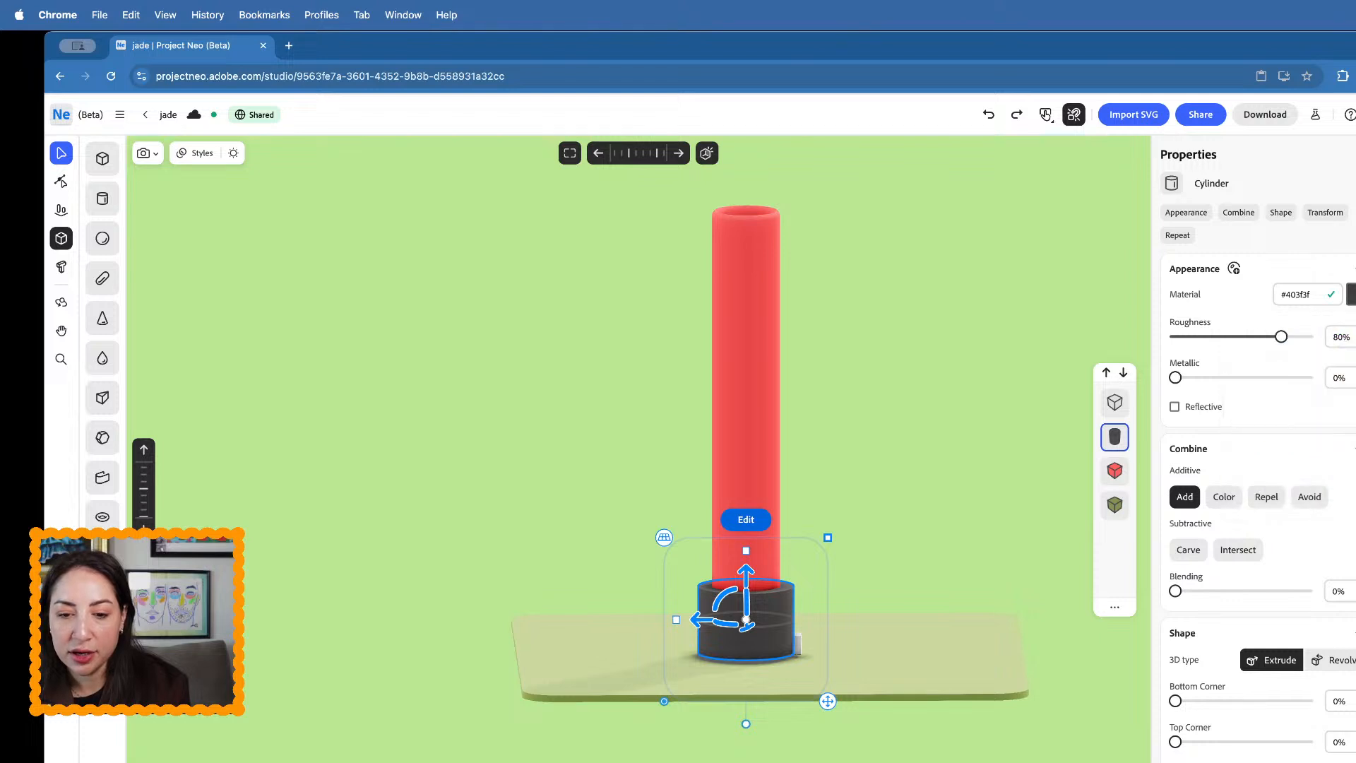
click(794, 652)
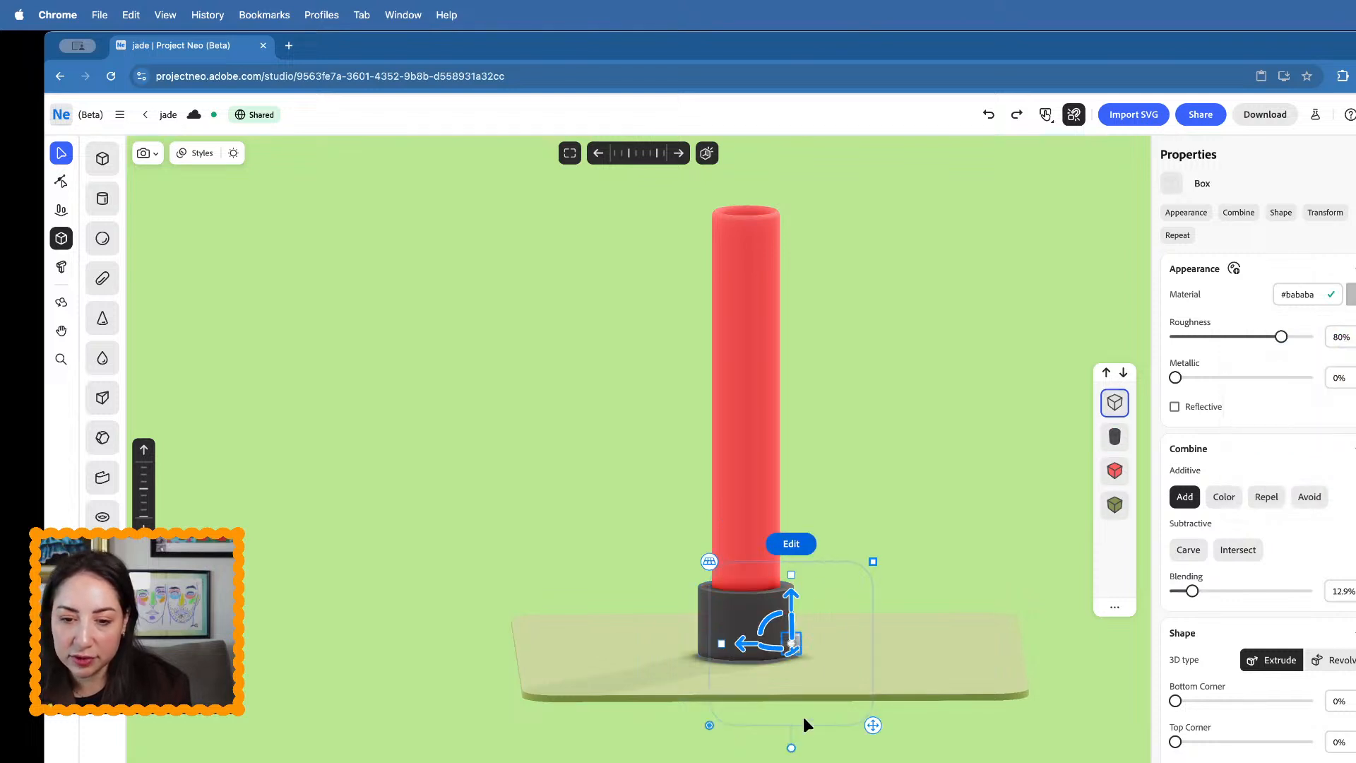
click(837, 482)
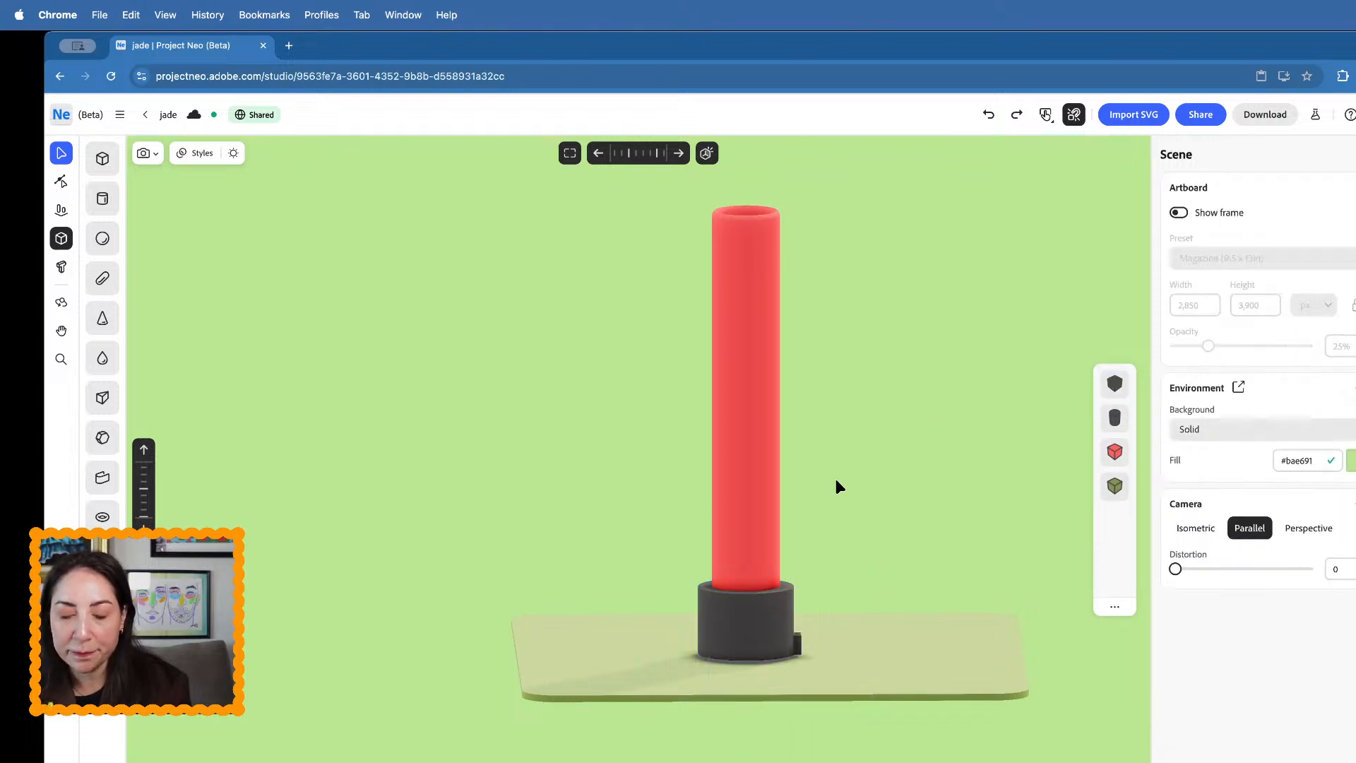
- Add a small capsule beside the open upper end of the red cylinder
scroll(835, 566, up, 10)
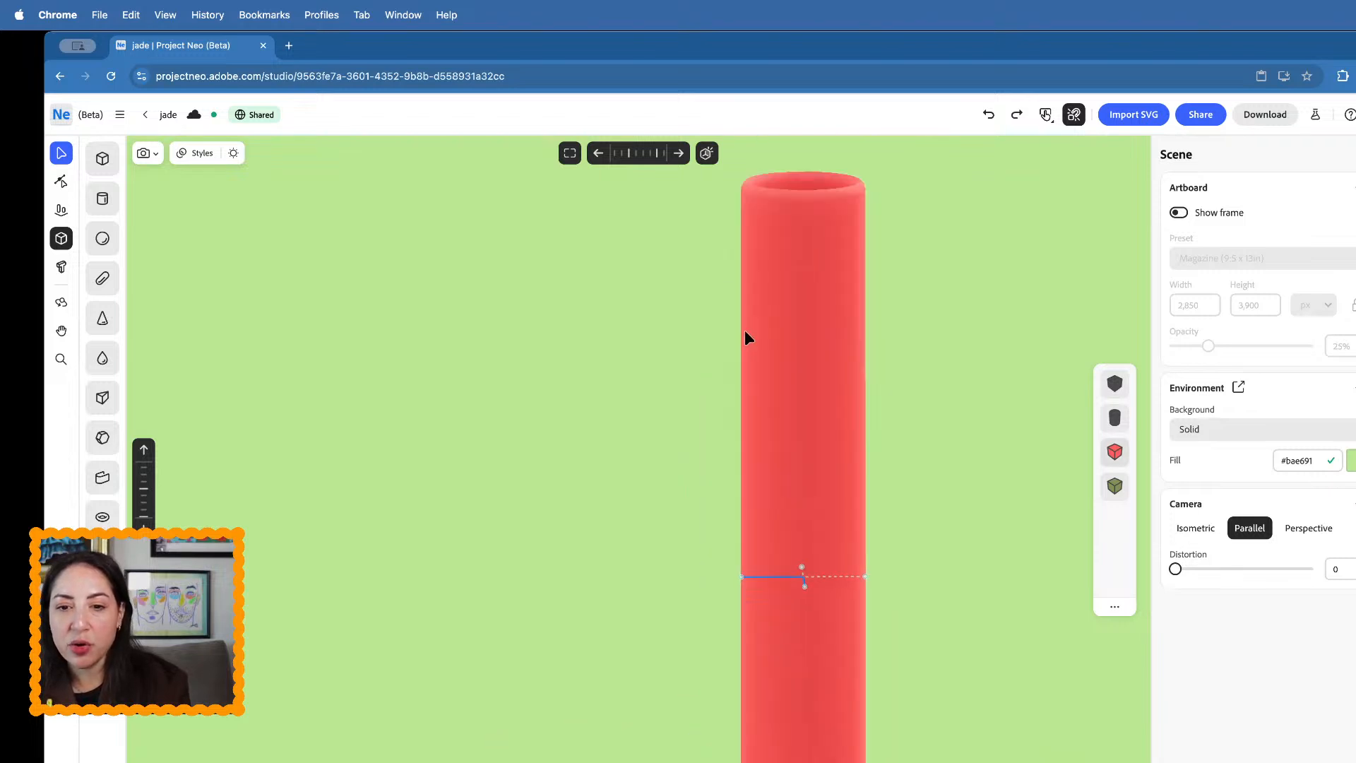
scroll(745, 330, down, 3)
drag(761, 324, 735, 459)
scroll(728, 449, up, 4)
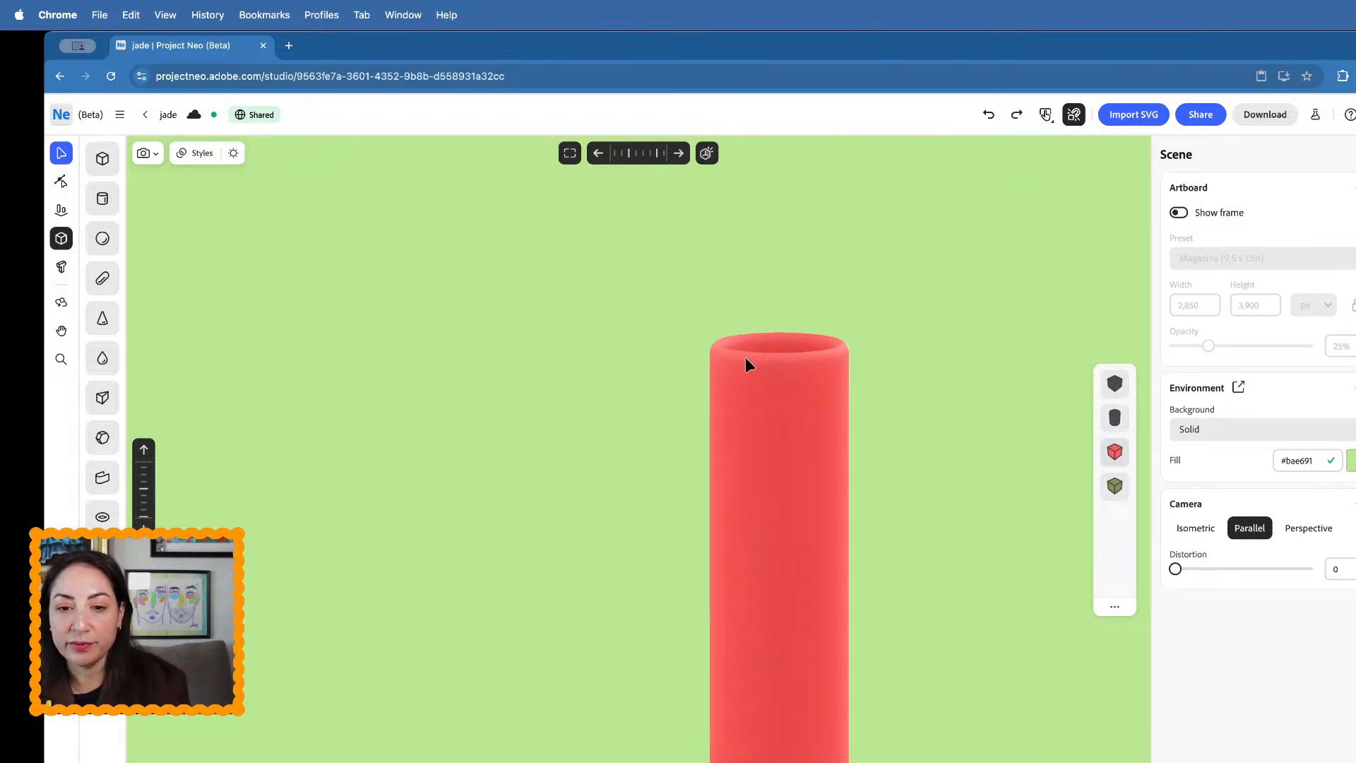
click(770, 349)
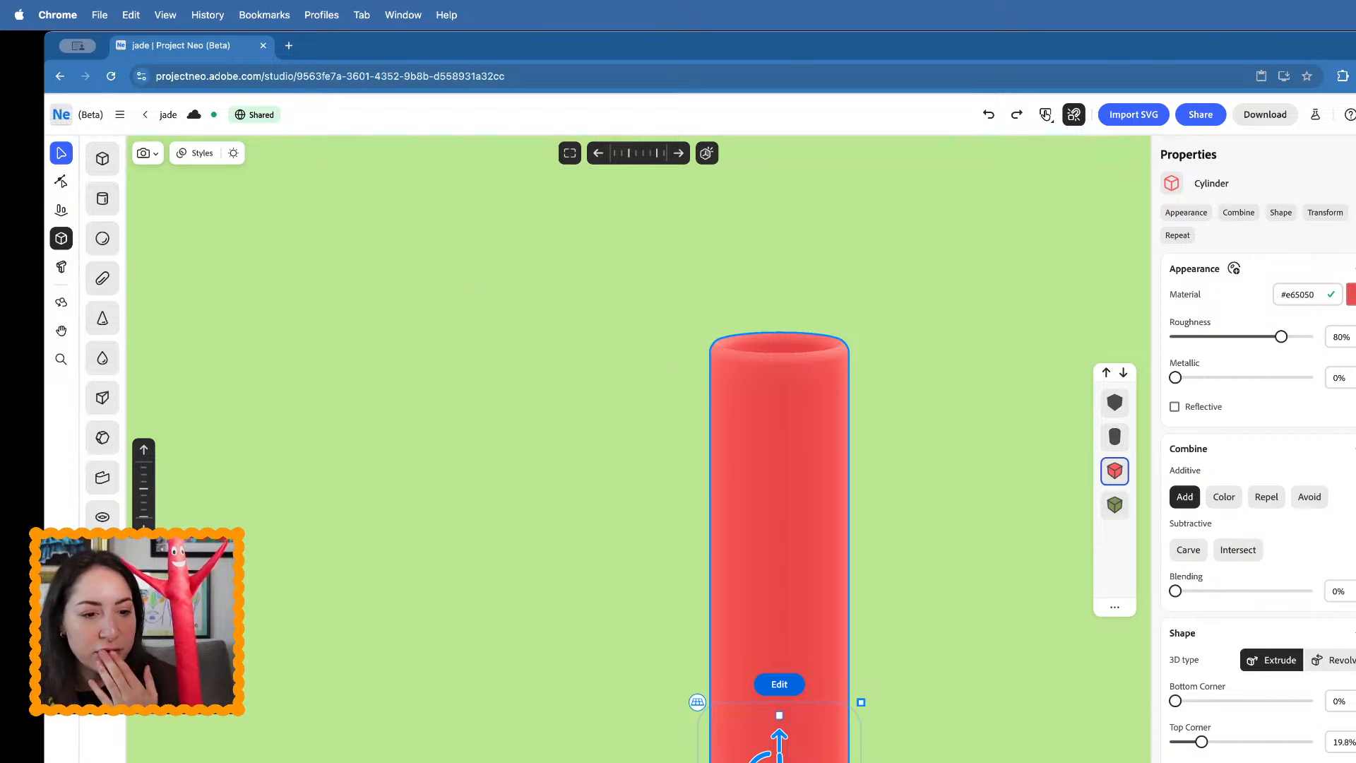
click(102, 278)
drag(631, 291, 652, 352)
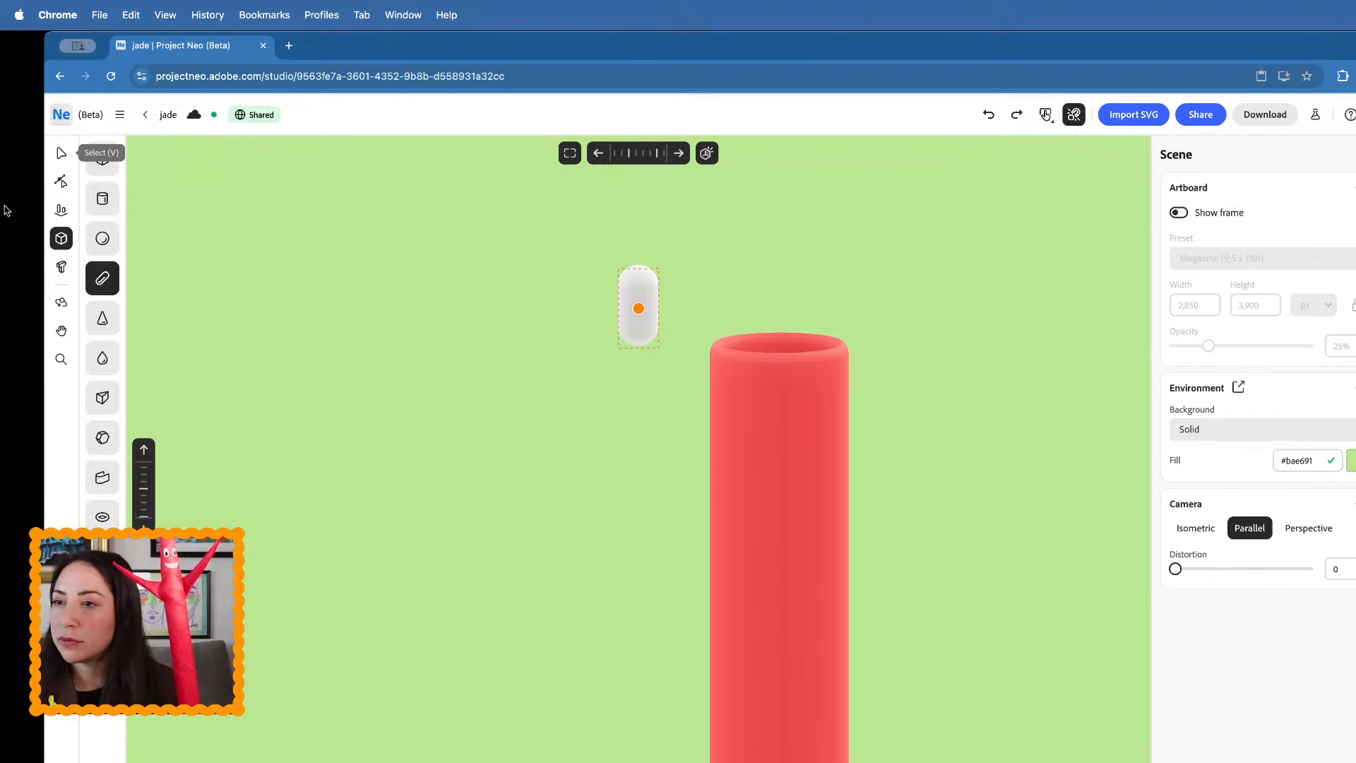
click(62, 152)
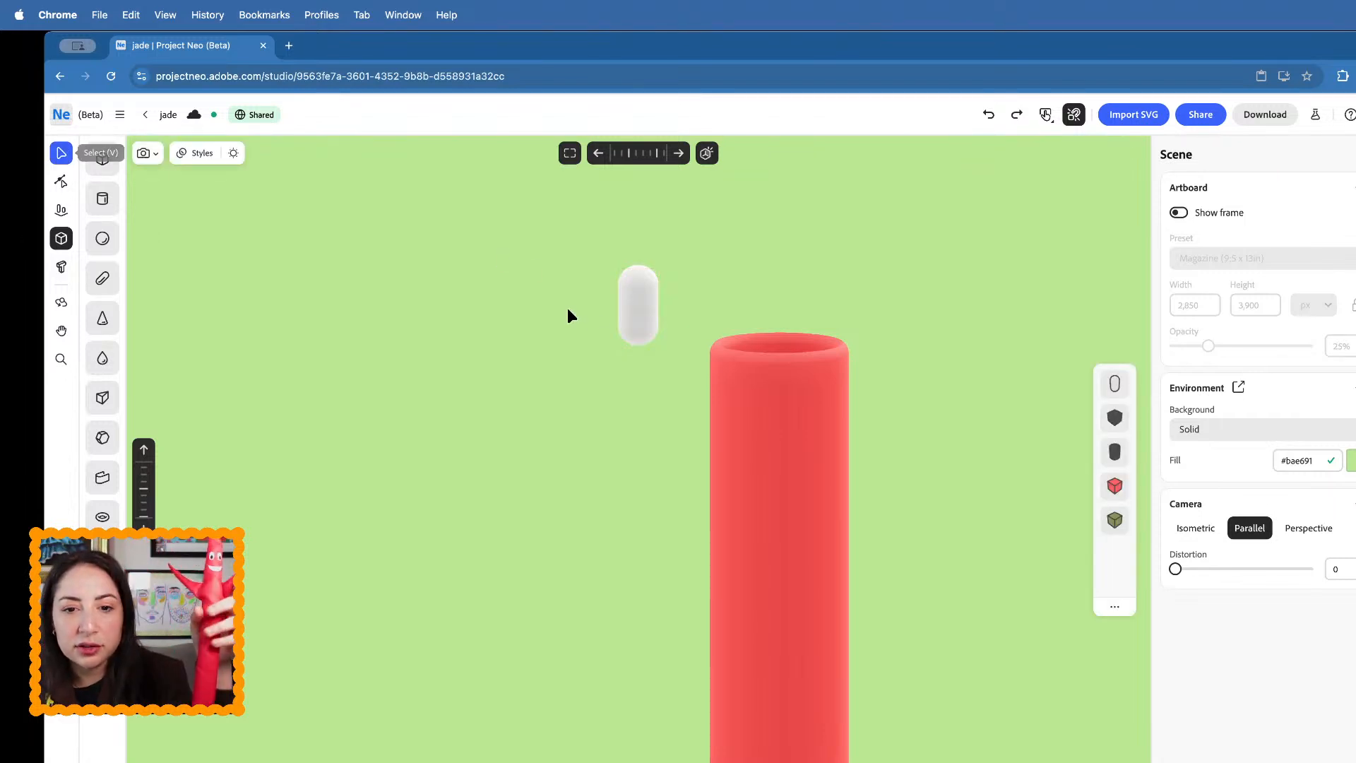
click(623, 324)
drag(568, 306, 608, 306)
right_drag(607, 306, 649, 346)
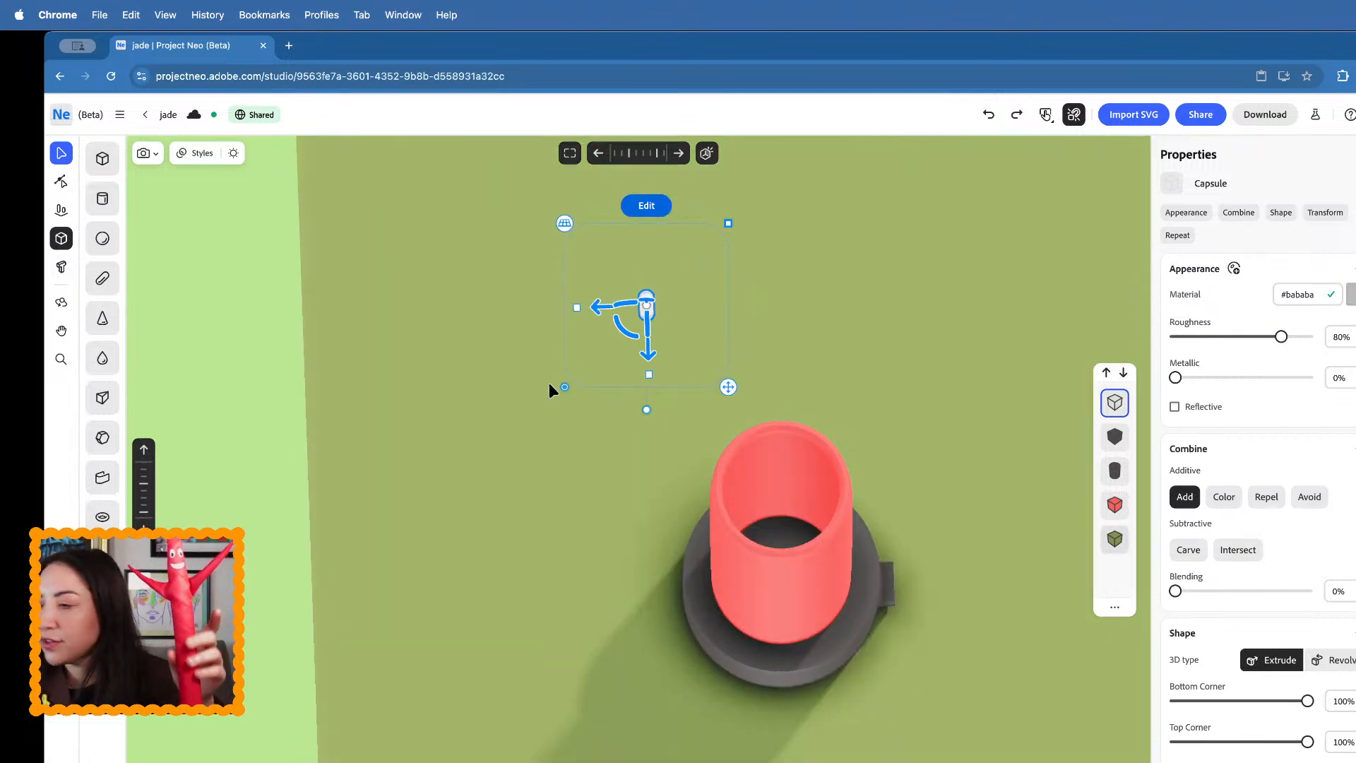
drag(648, 375, 647, 356)
right_drag(647, 356, 678, 292)
key(Delete)
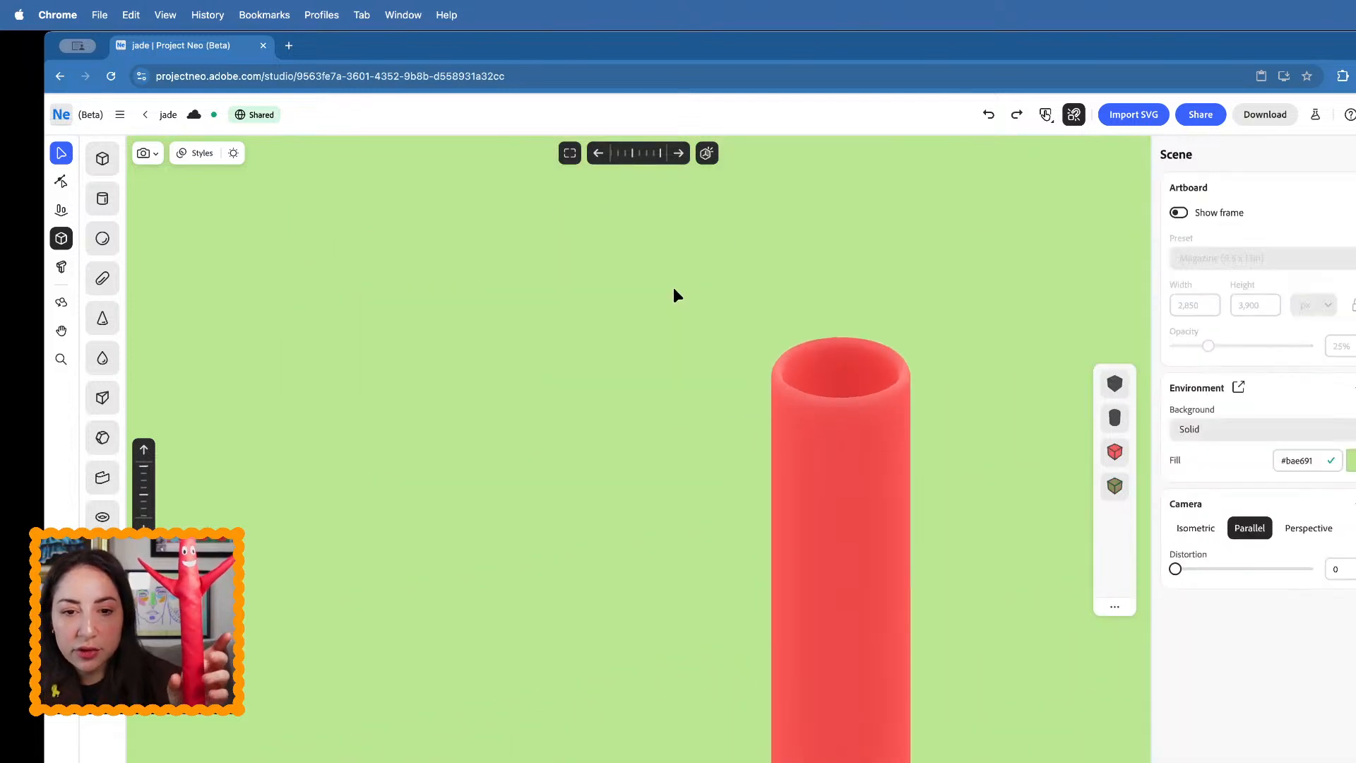
key(super+z)
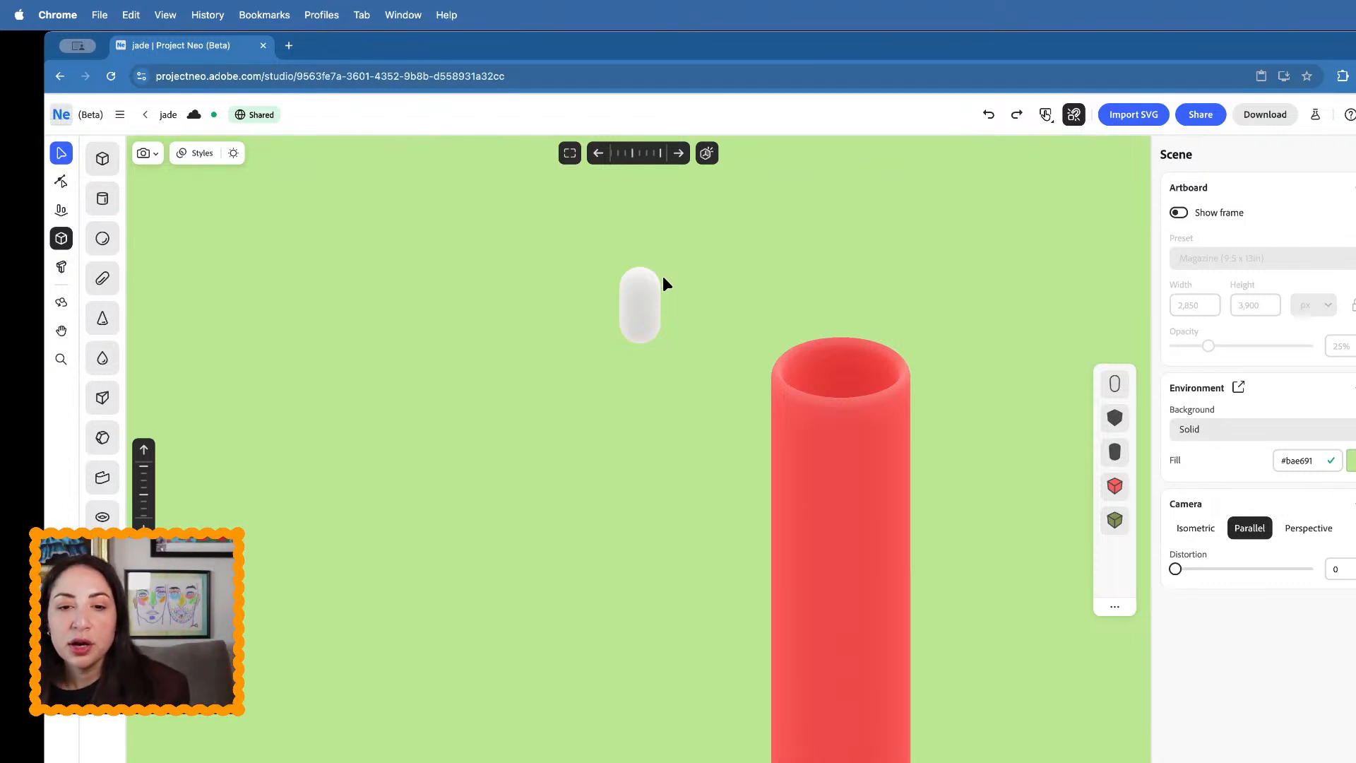
- Scale the capsule down to a thin upright piece and move it onto the rim of the red cylinder
click(656, 315)
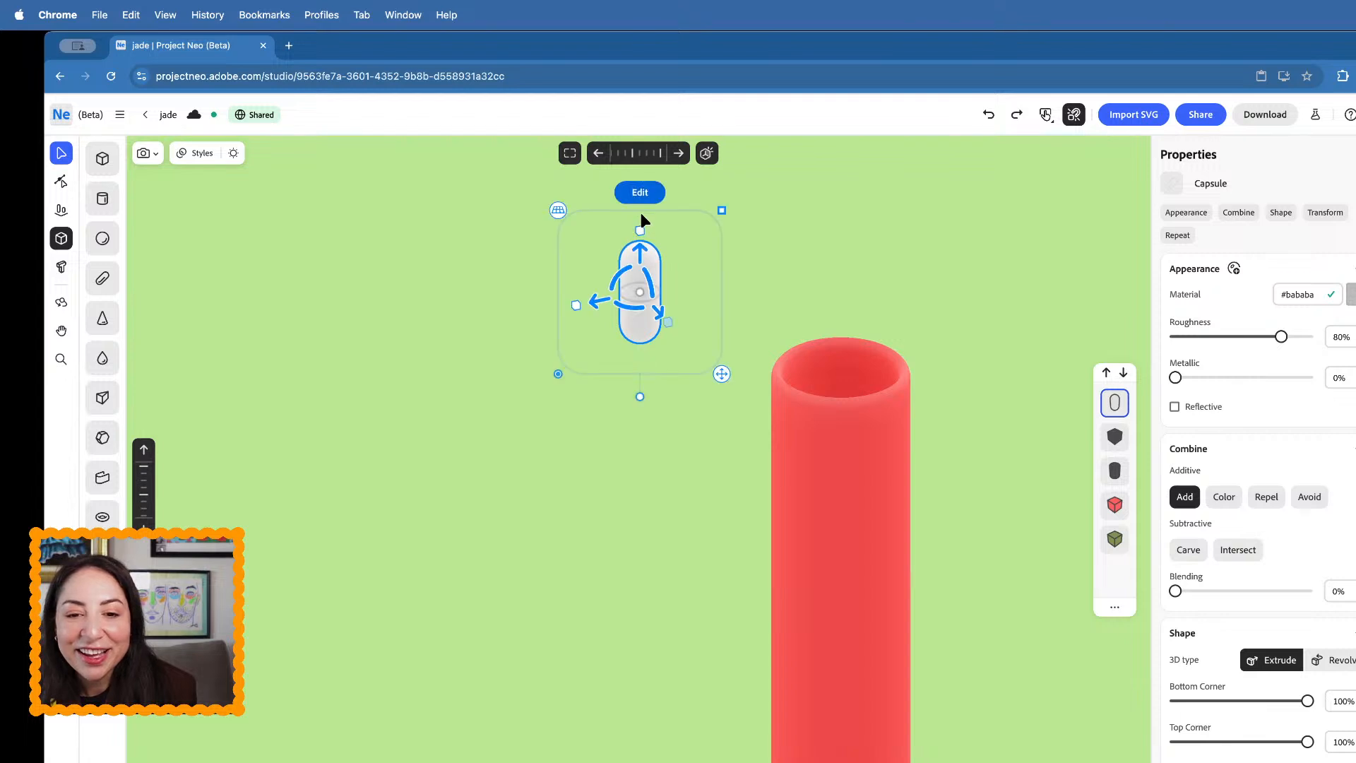
drag(720, 213, 672, 243)
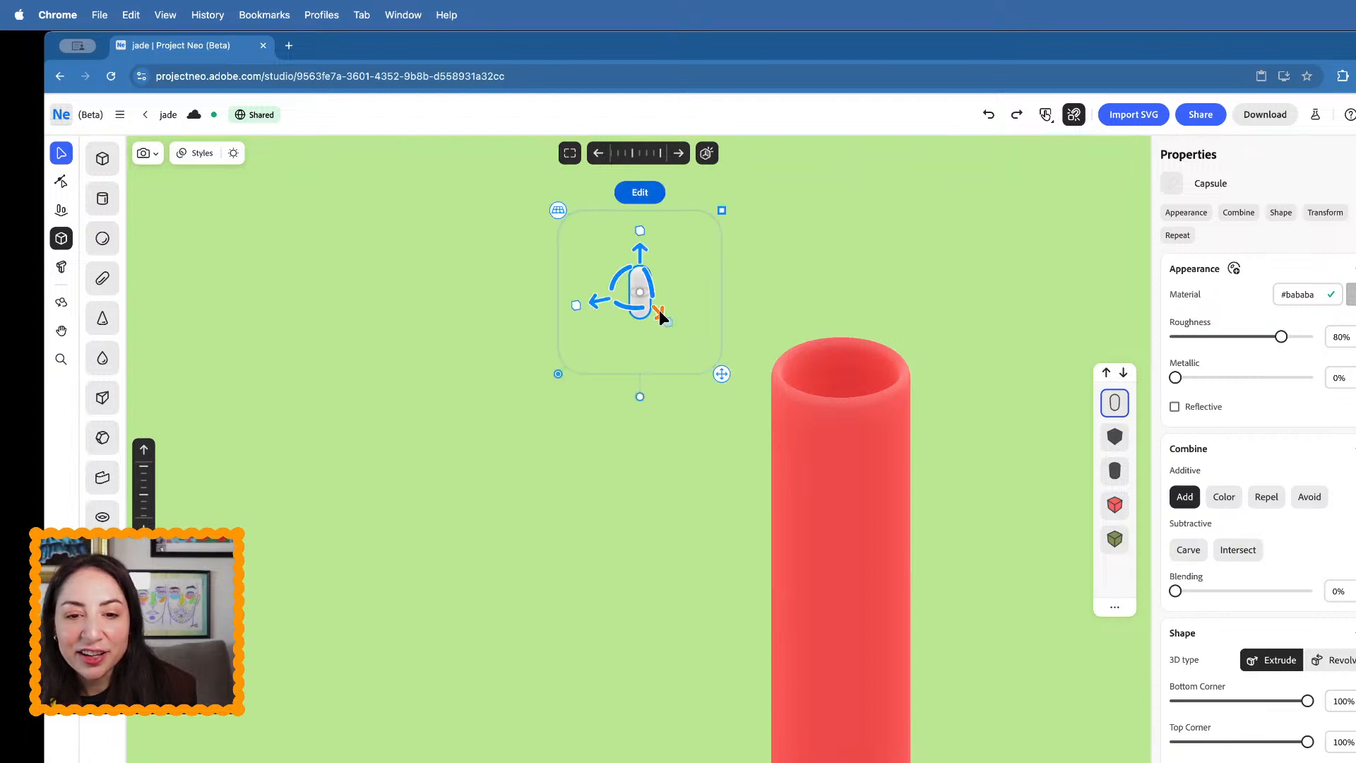
drag(660, 313, 809, 442)
right_drag(809, 442, 820, 518)
drag(881, 483, 828, 320)
right_drag(829, 320, 832, 233)
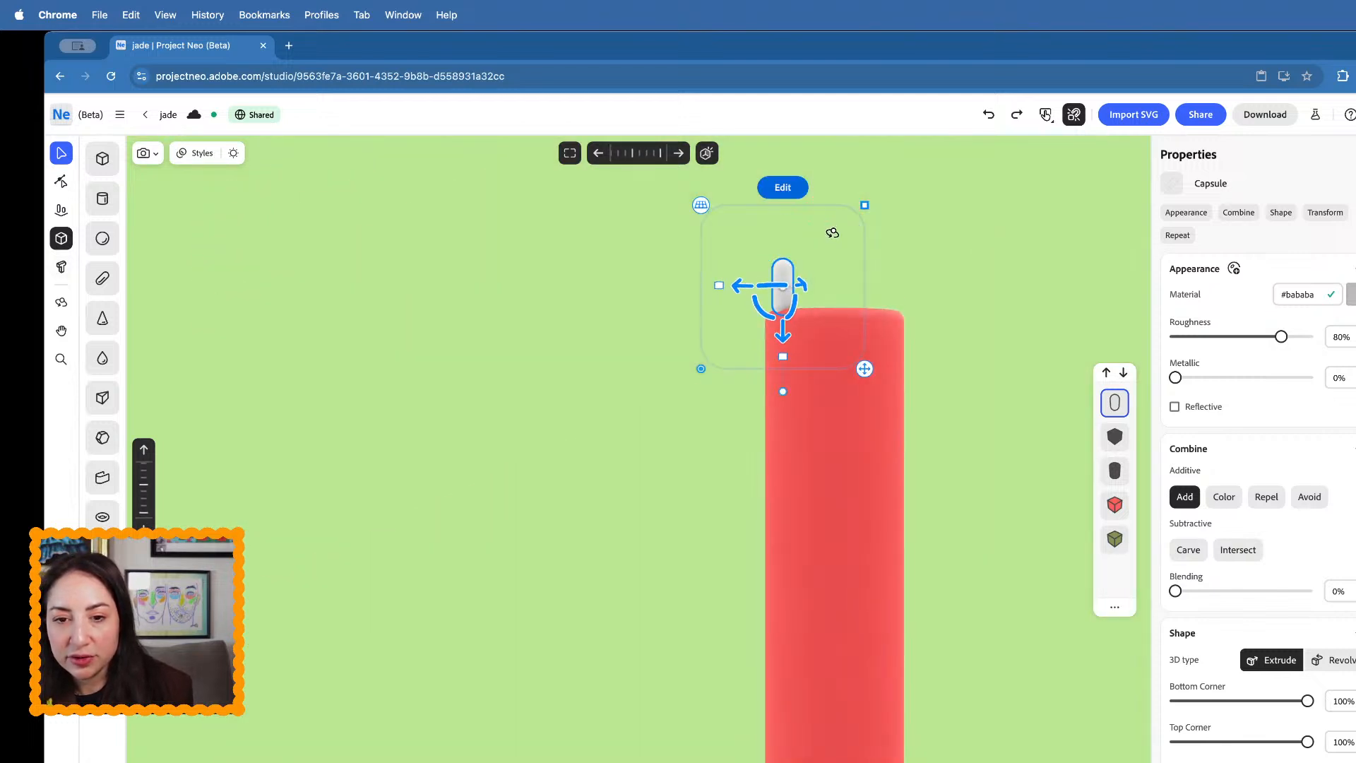
drag(742, 286, 747, 289)
- Blend the capsule into the cylinder's rim with 34% blending and adjust its thickness to match the wall
drag(1177, 590, 1220, 592)
right_drag(868, 305, 810, 311)
scroll(770, 303, up, 3)
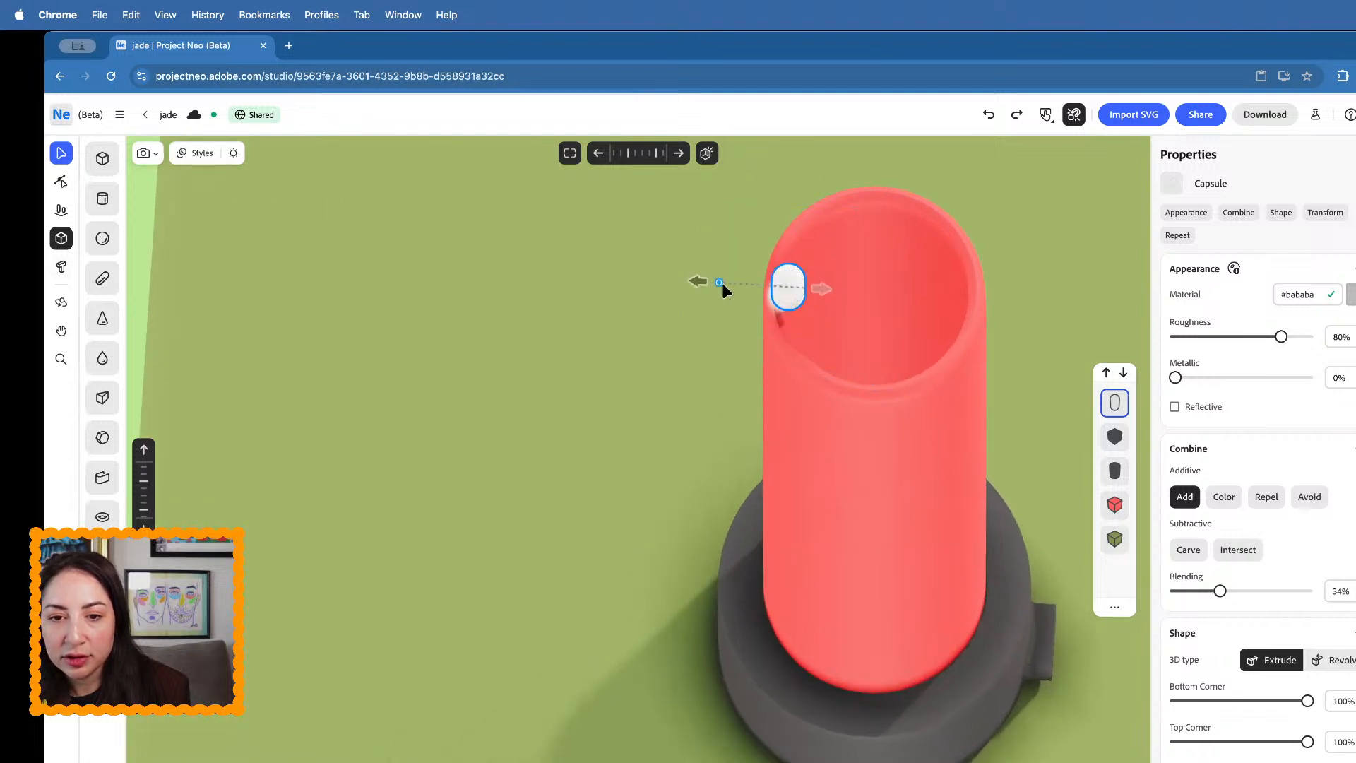
drag(734, 282, 724, 282)
right_drag(725, 284, 814, 186)
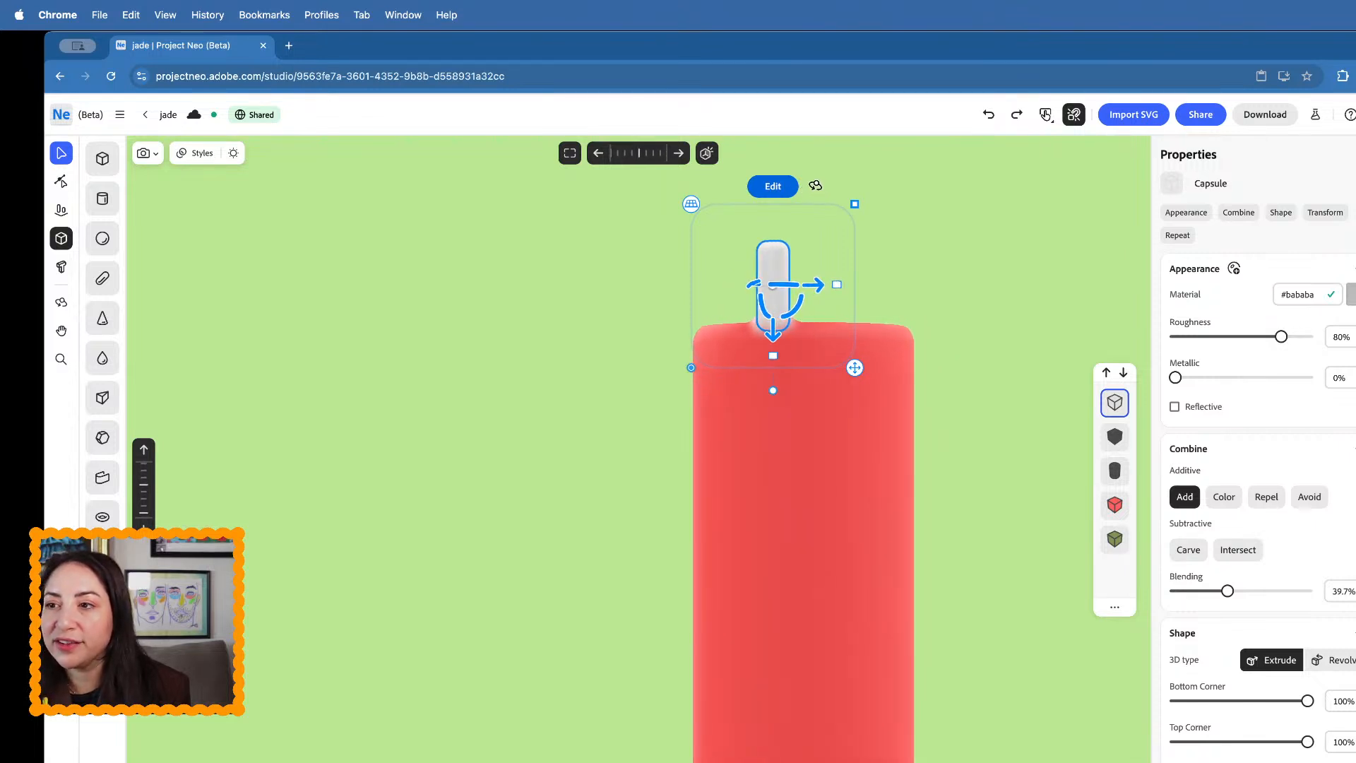
- Extend the capsule's lower end down into the cylinder and colour it the same red, #e65050
scroll(727, 362, down, 4)
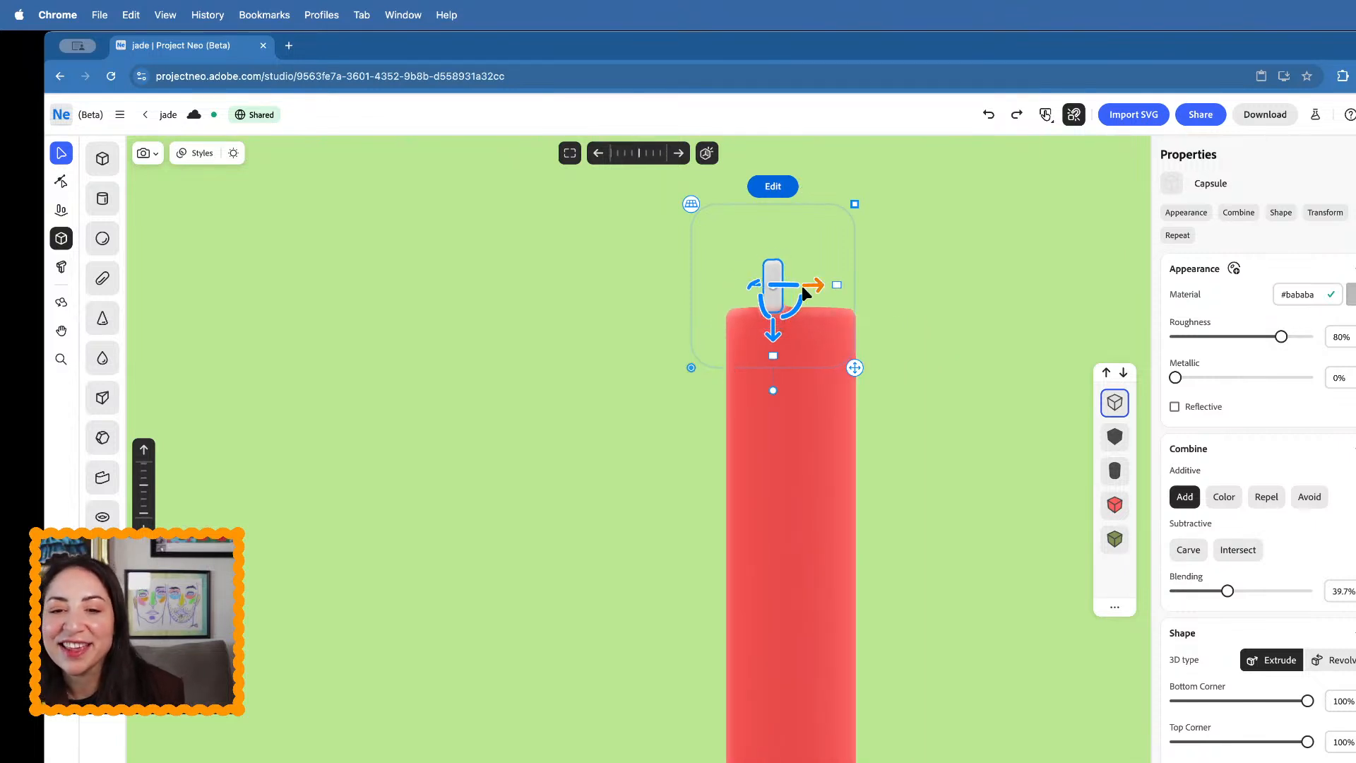
drag(771, 354, 768, 394)
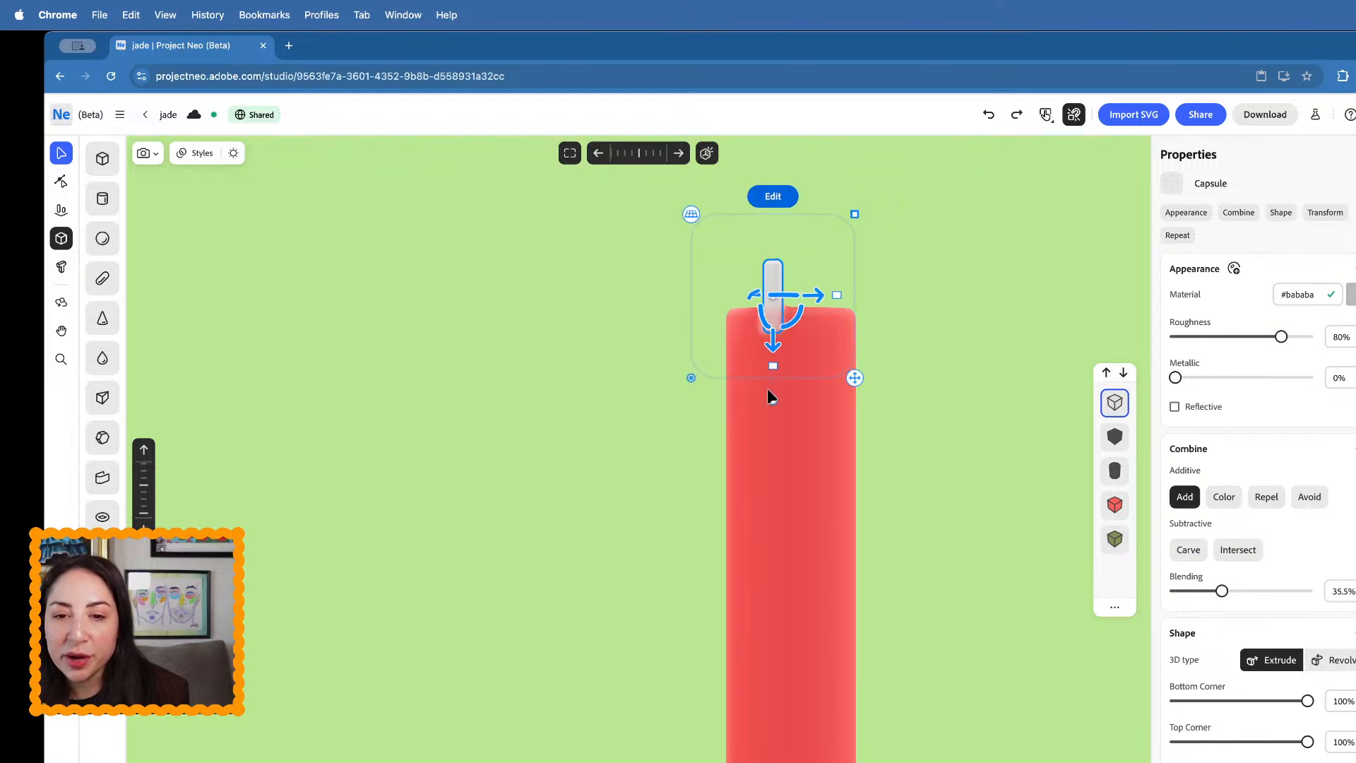
click(776, 614)
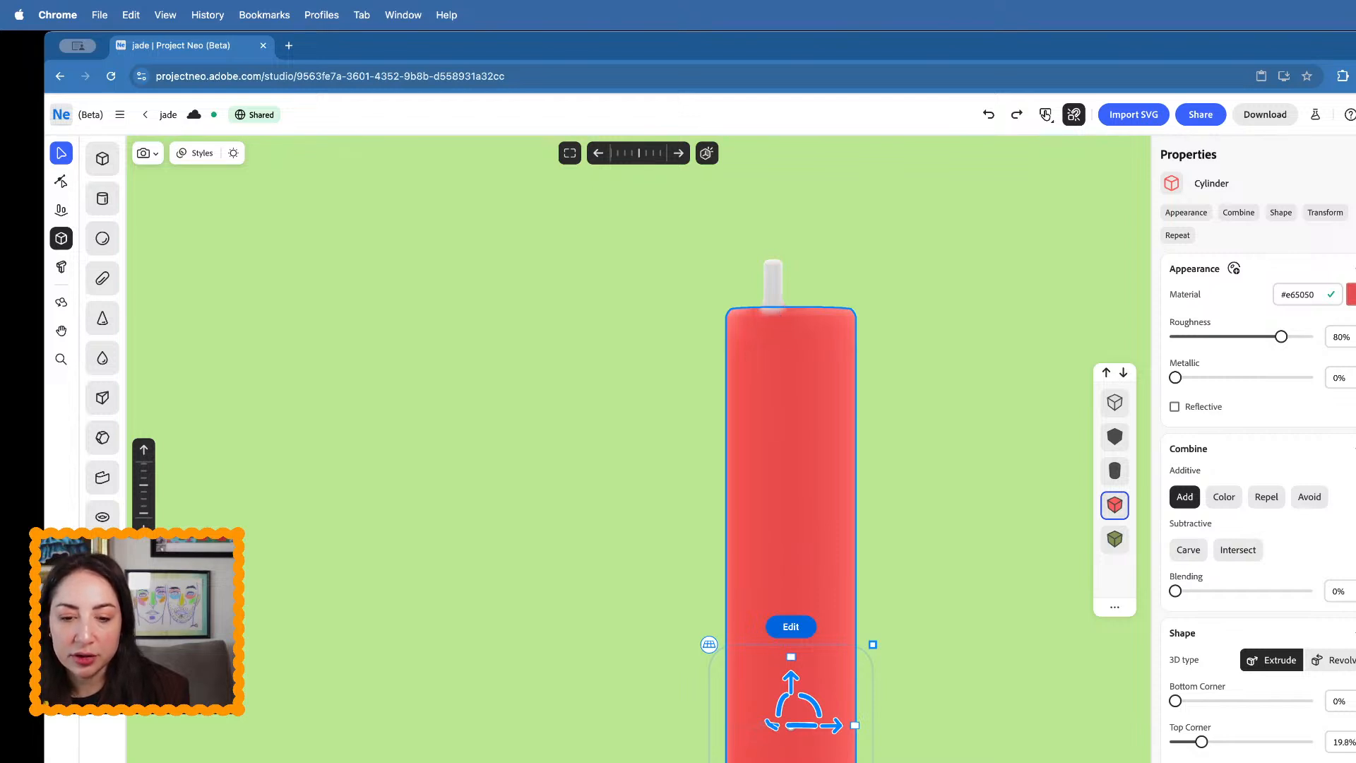
click(777, 282)
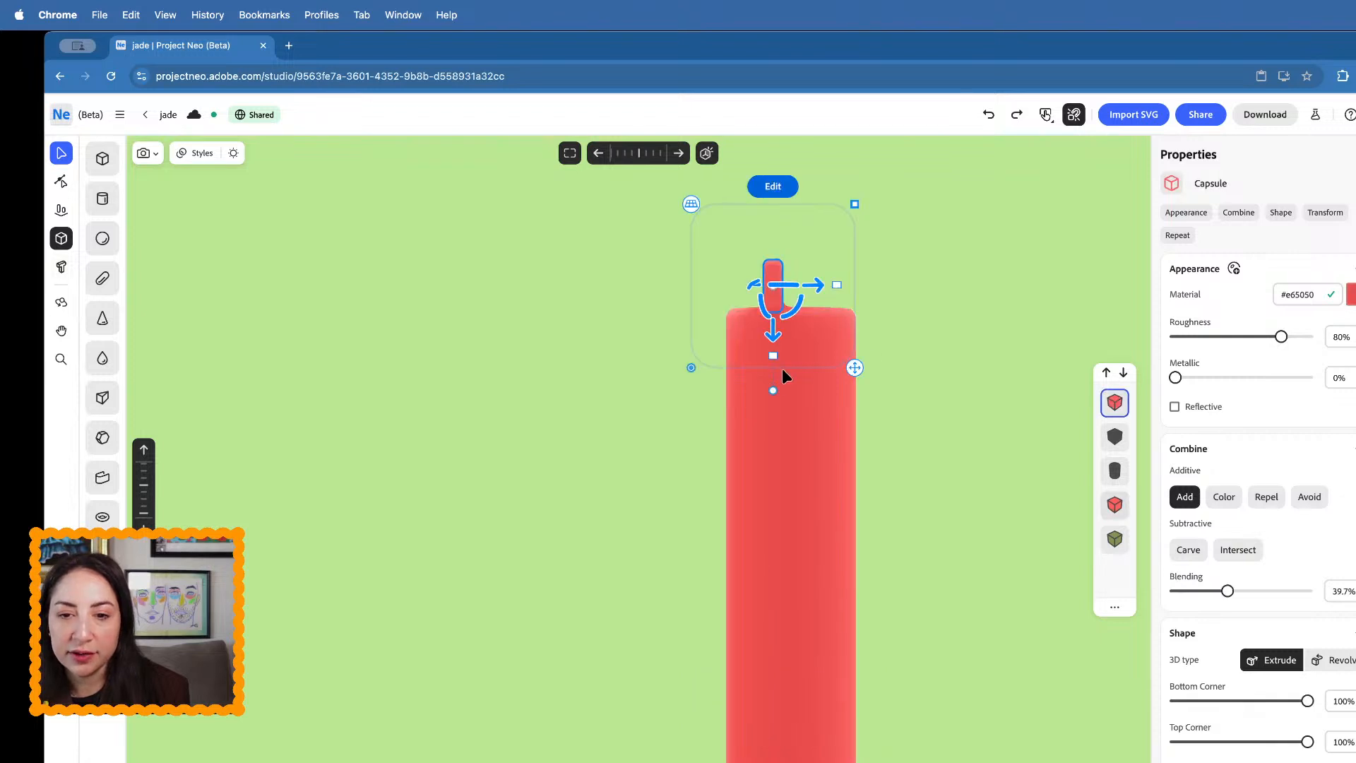
click(912, 505)
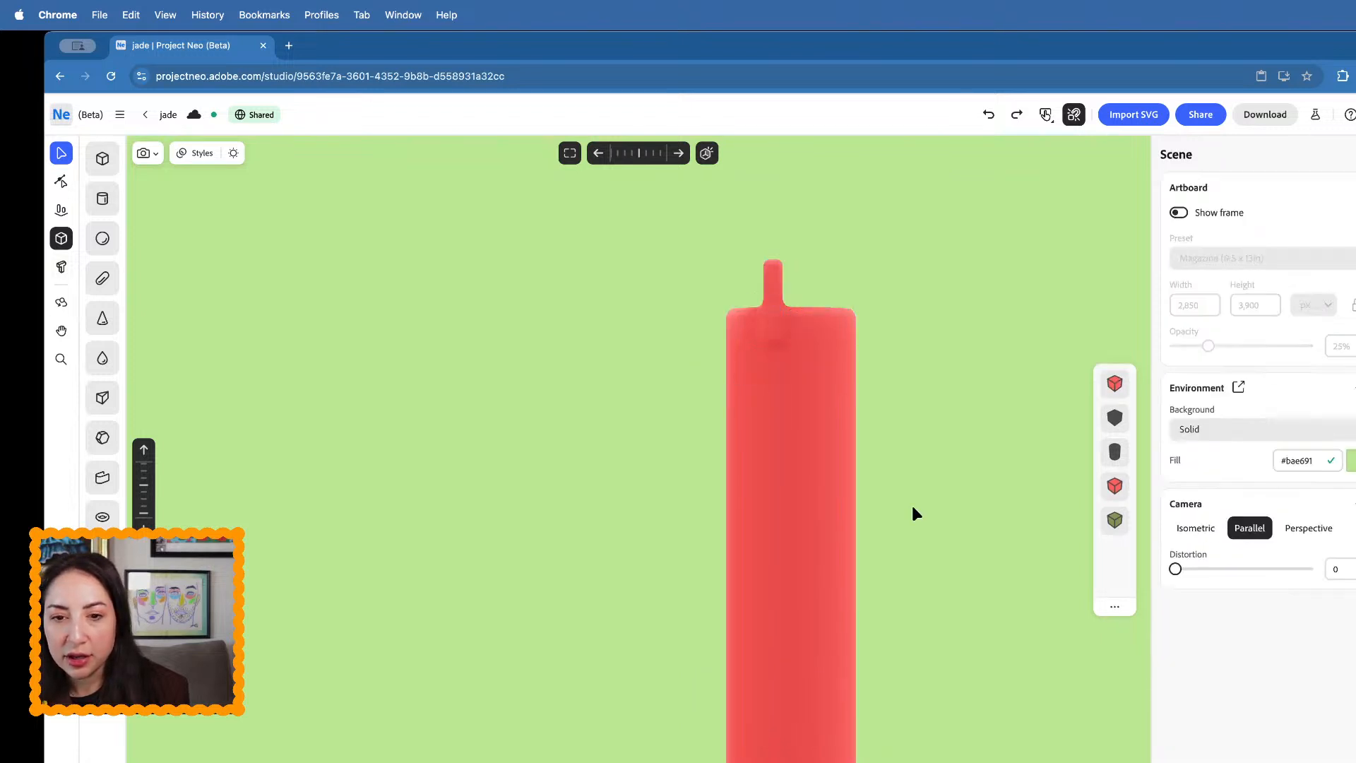
- Nudge the capsule slightly sideways on the rim and repeat it in a radial array about the Y axis
click(777, 284)
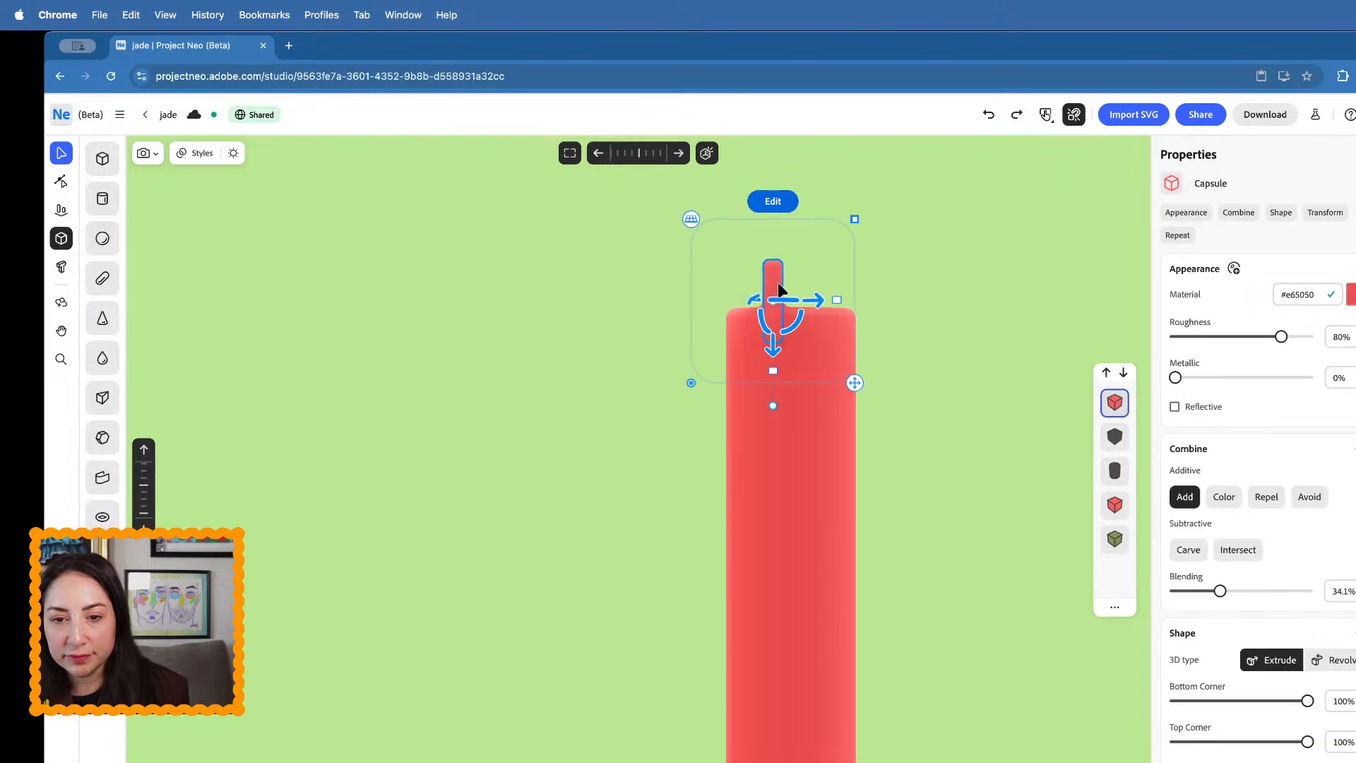
drag(753, 297, 752, 297)
scroll(1309, 715, down, 4)
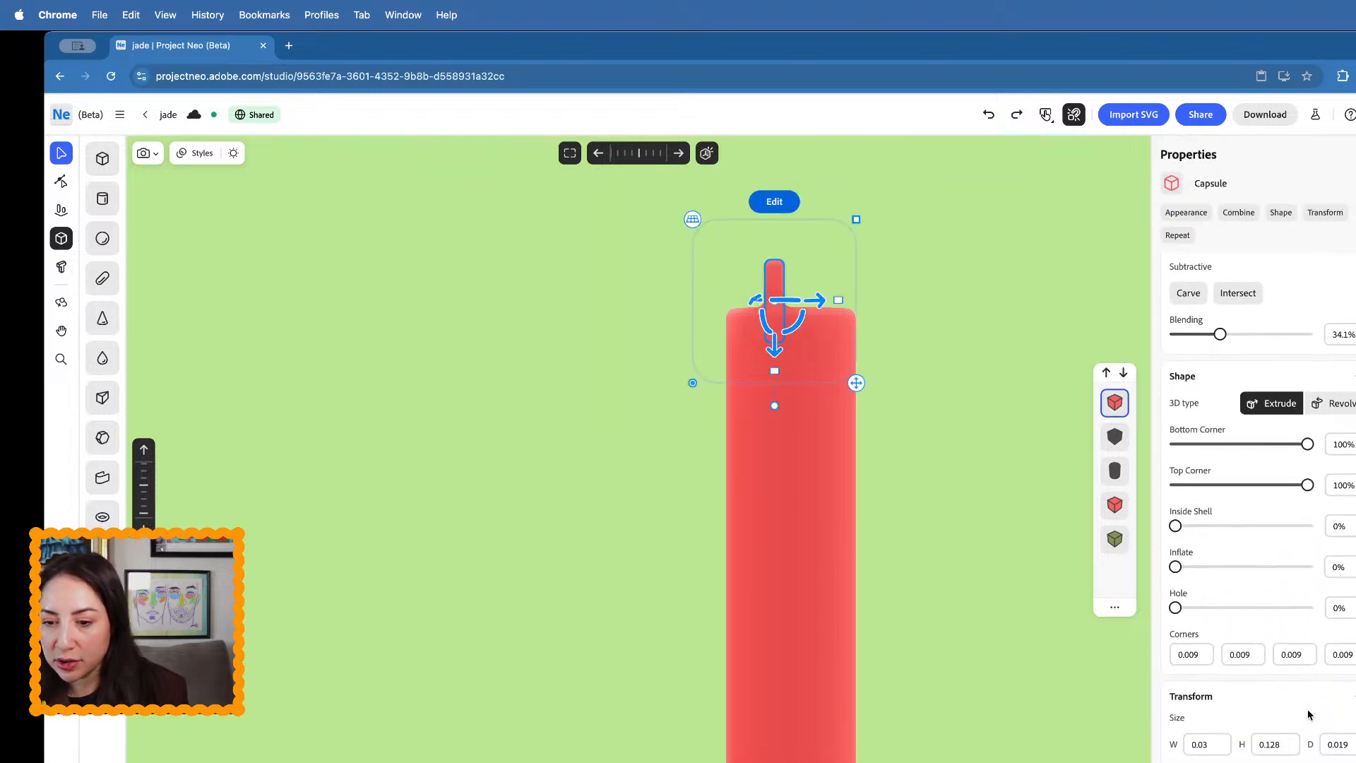
scroll(1308, 714, down, 3)
click(1300, 750)
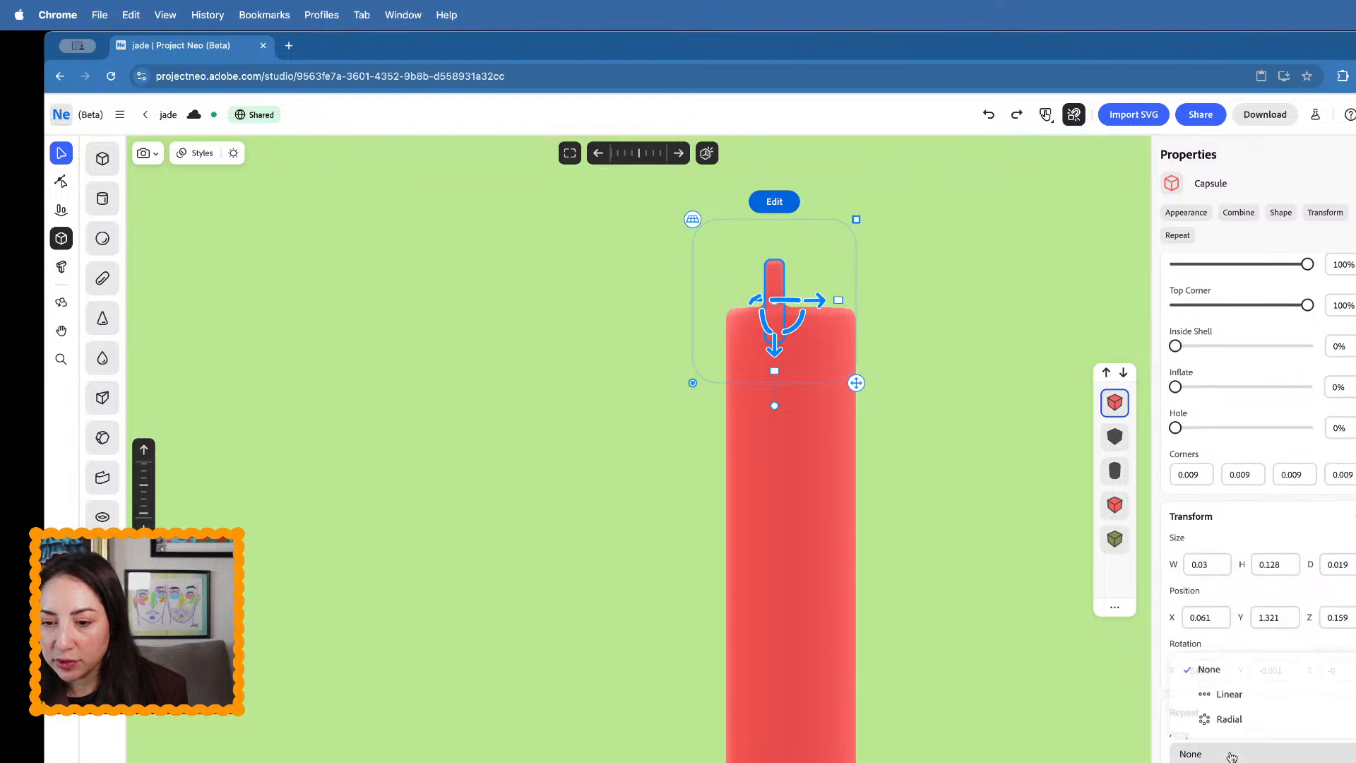
click(1229, 718)
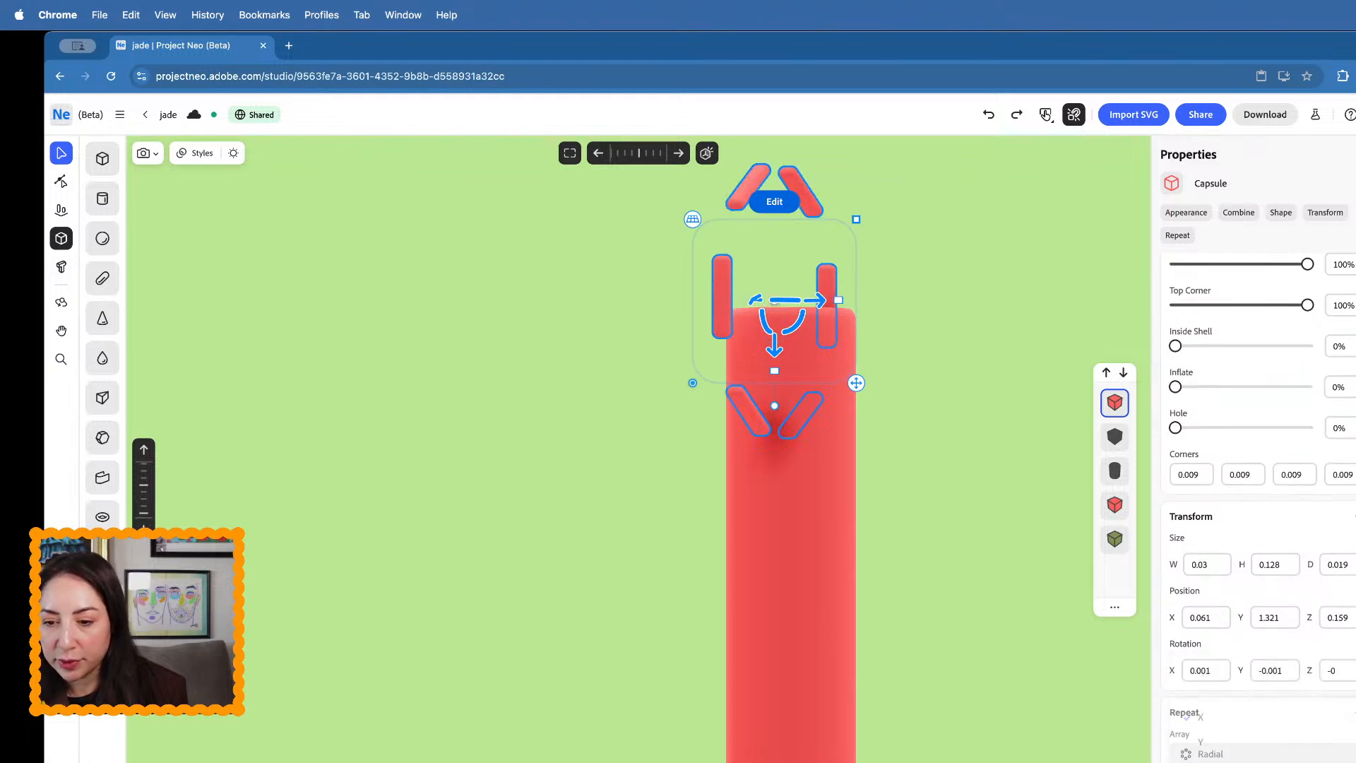
click(1204, 744)
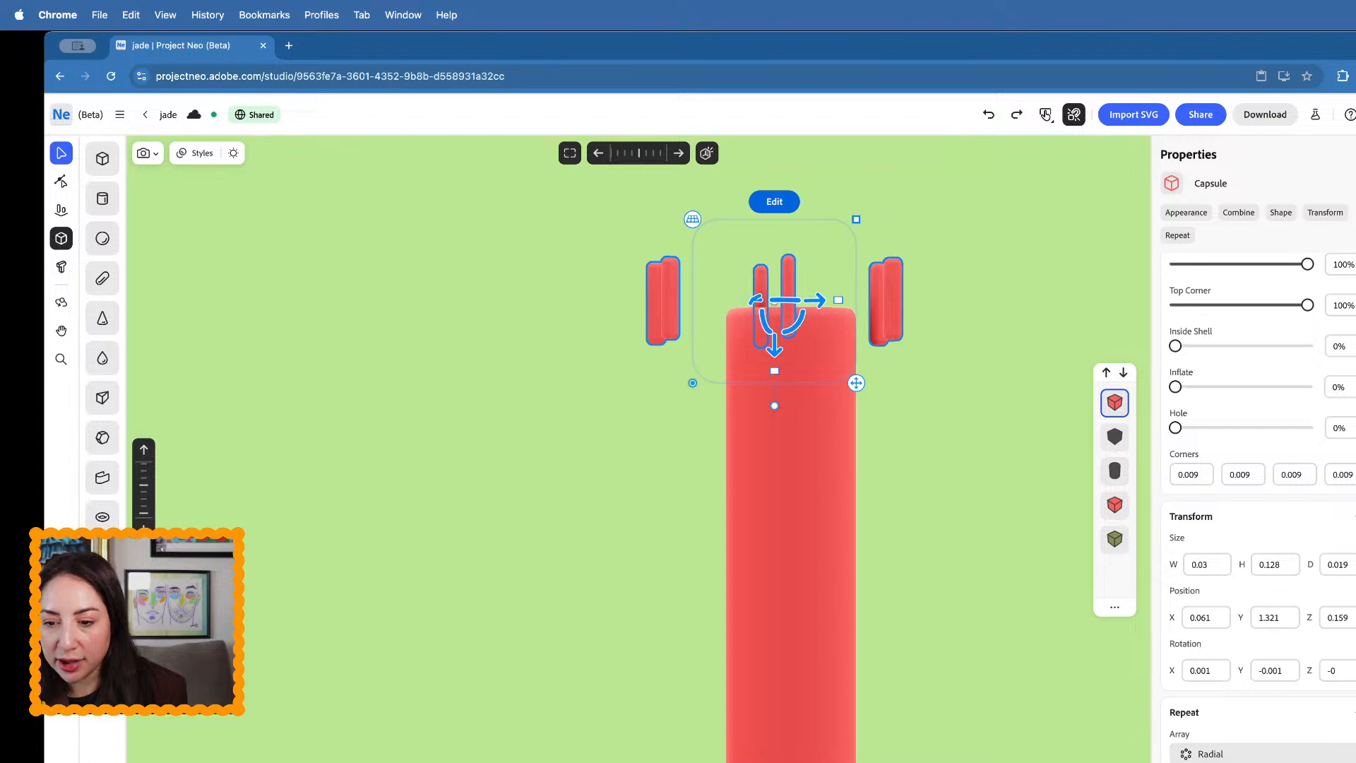
drag(841, 297, 827, 298)
key(super+z)
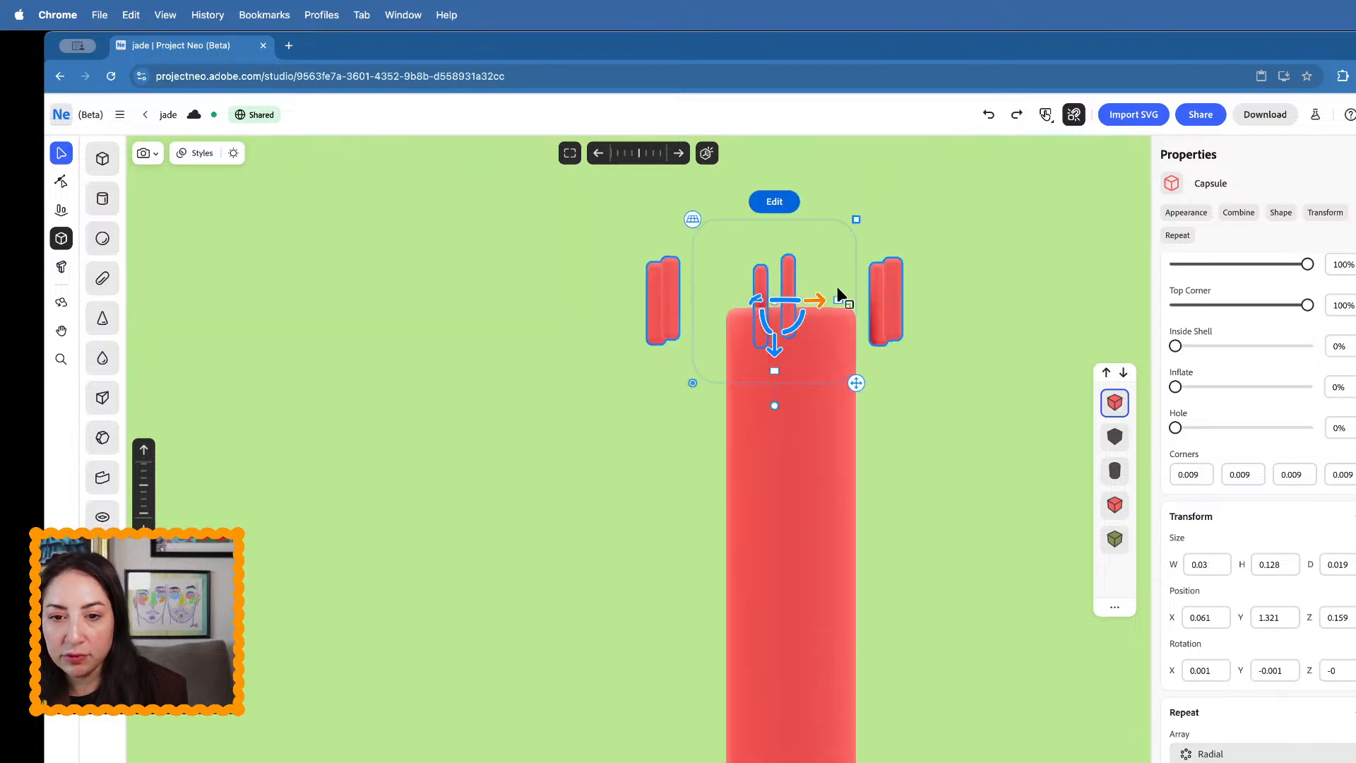
- Move the radial array of capsules toward the cylinder's centre and reduce its distance to 0.108
right_drag(837, 287, 859, 401)
drag(755, 347, 754, 308)
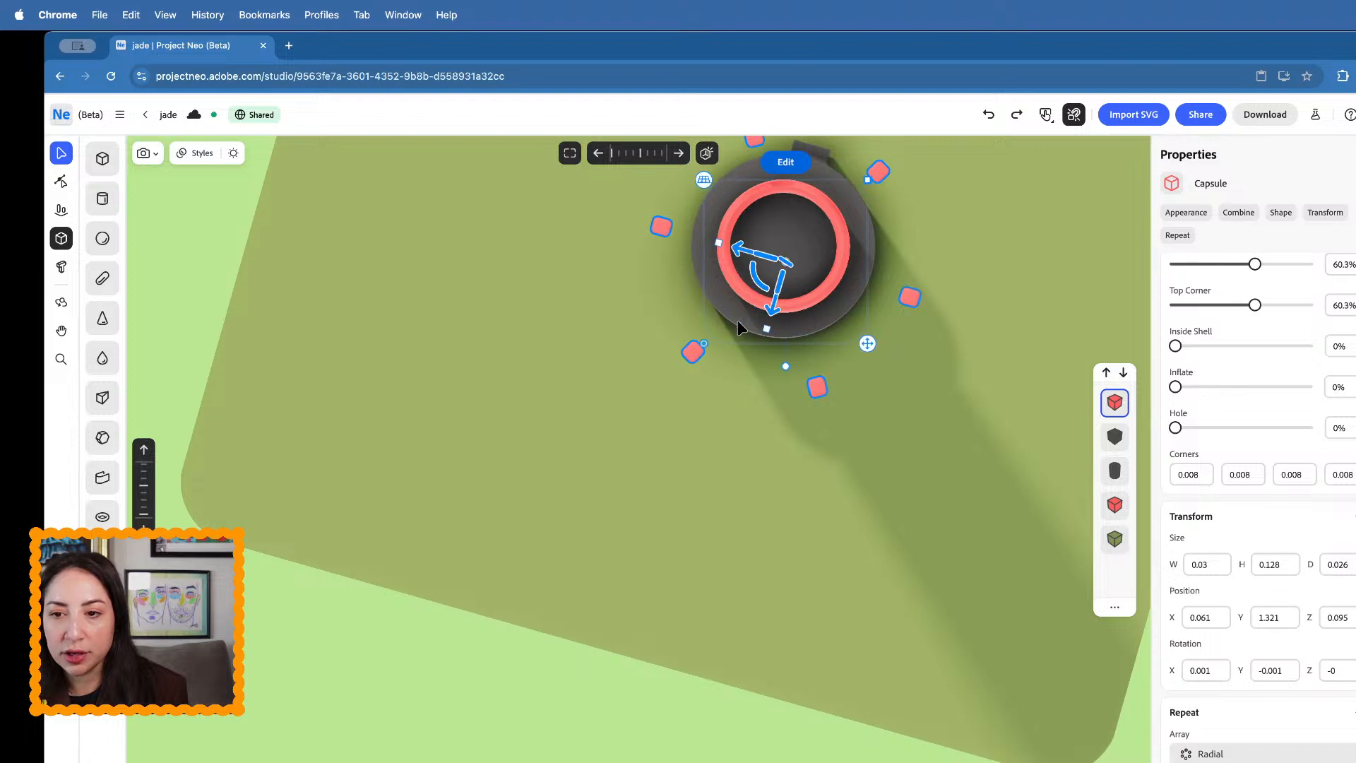
scroll(1288, 723, down, 3)
drag(1189, 753, 1182, 754)
- Increase the capsules' radial array to 12 copies
click(1355, 750)
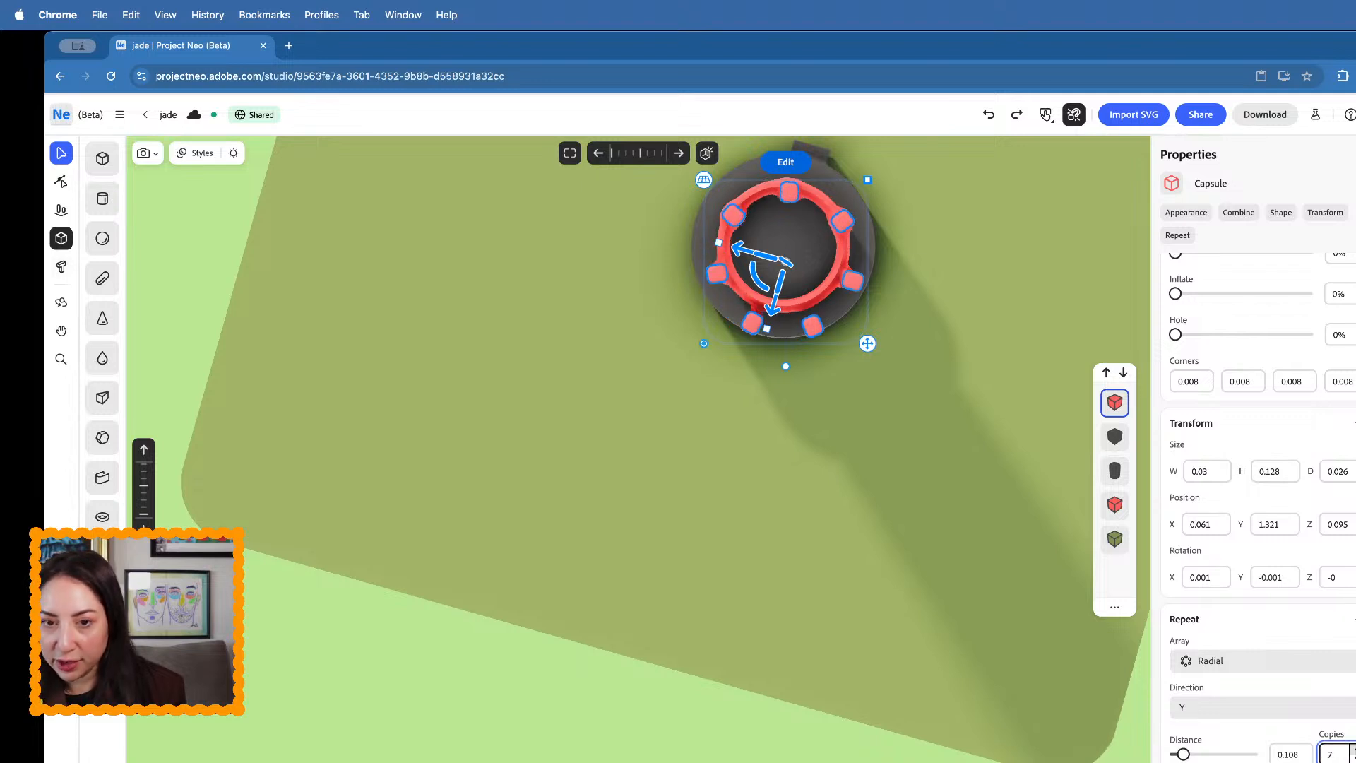
click(1355, 750)
click(1355, 750)
click(1355, 750)
click(1355, 750)
click(1355, 750)
- Centre the capsule ring on the cylinder's rim at X 0.054, Z 0.07, with a radial distance of 0.102
mouse_move(786, 300)
mouse_down()
mouse_move(768, 293)
mouse_move(772, 309)
mouse_up()
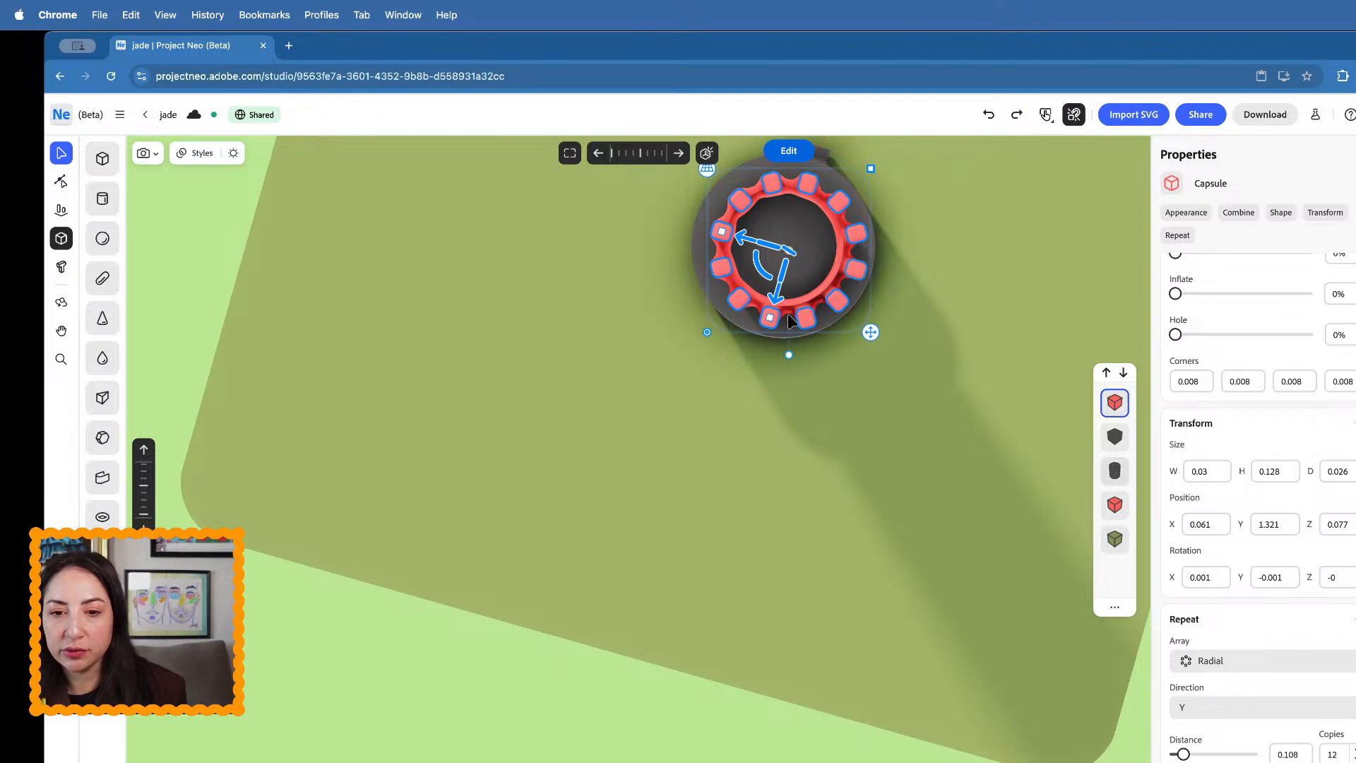
drag(1180, 756, 1181, 756)
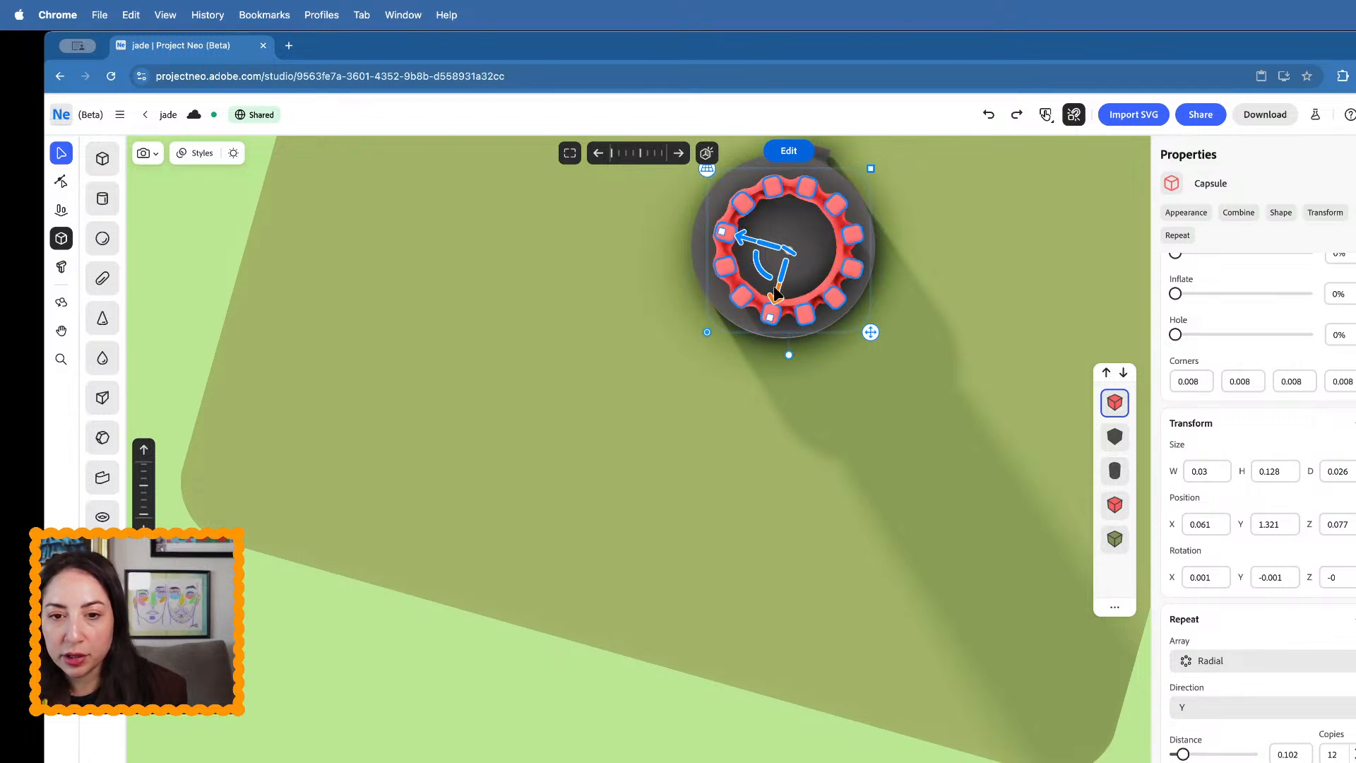
drag(774, 290, 772, 286)
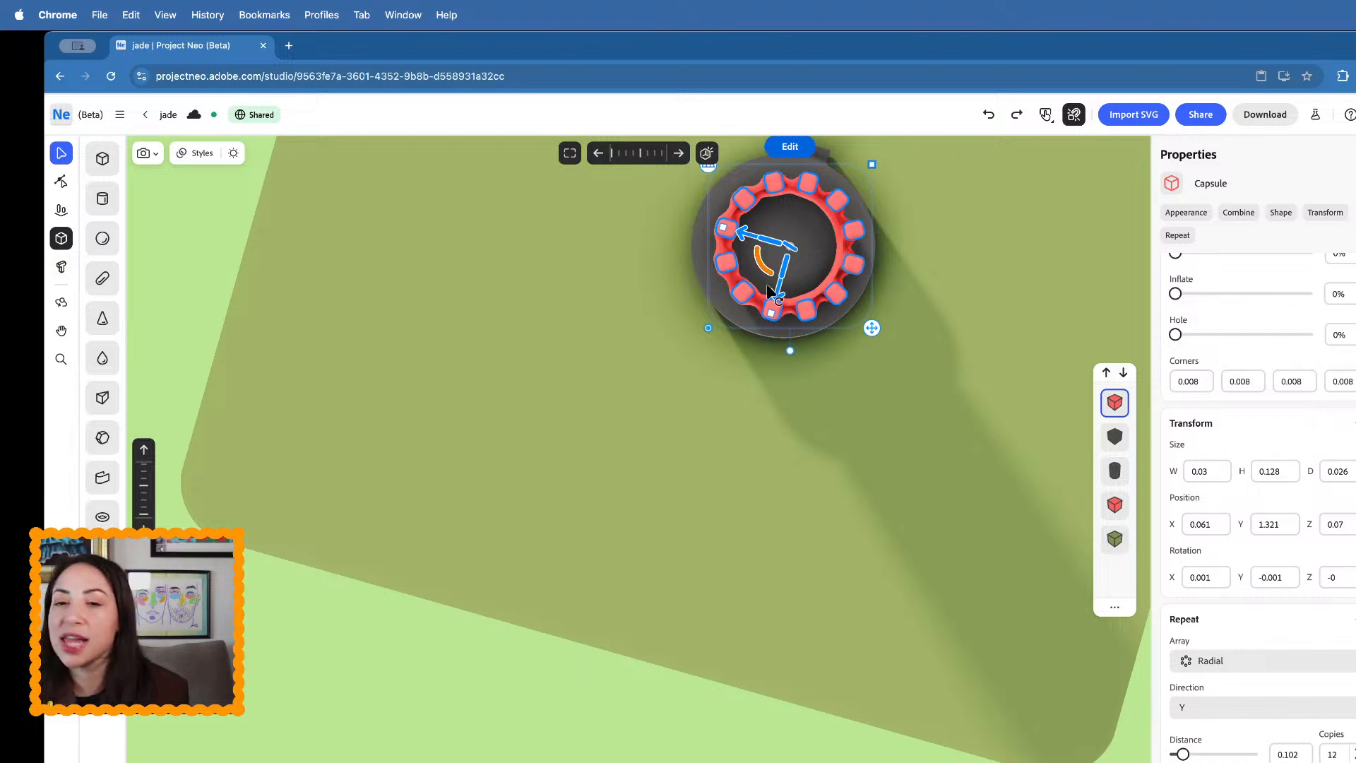
drag(747, 234, 743, 230)
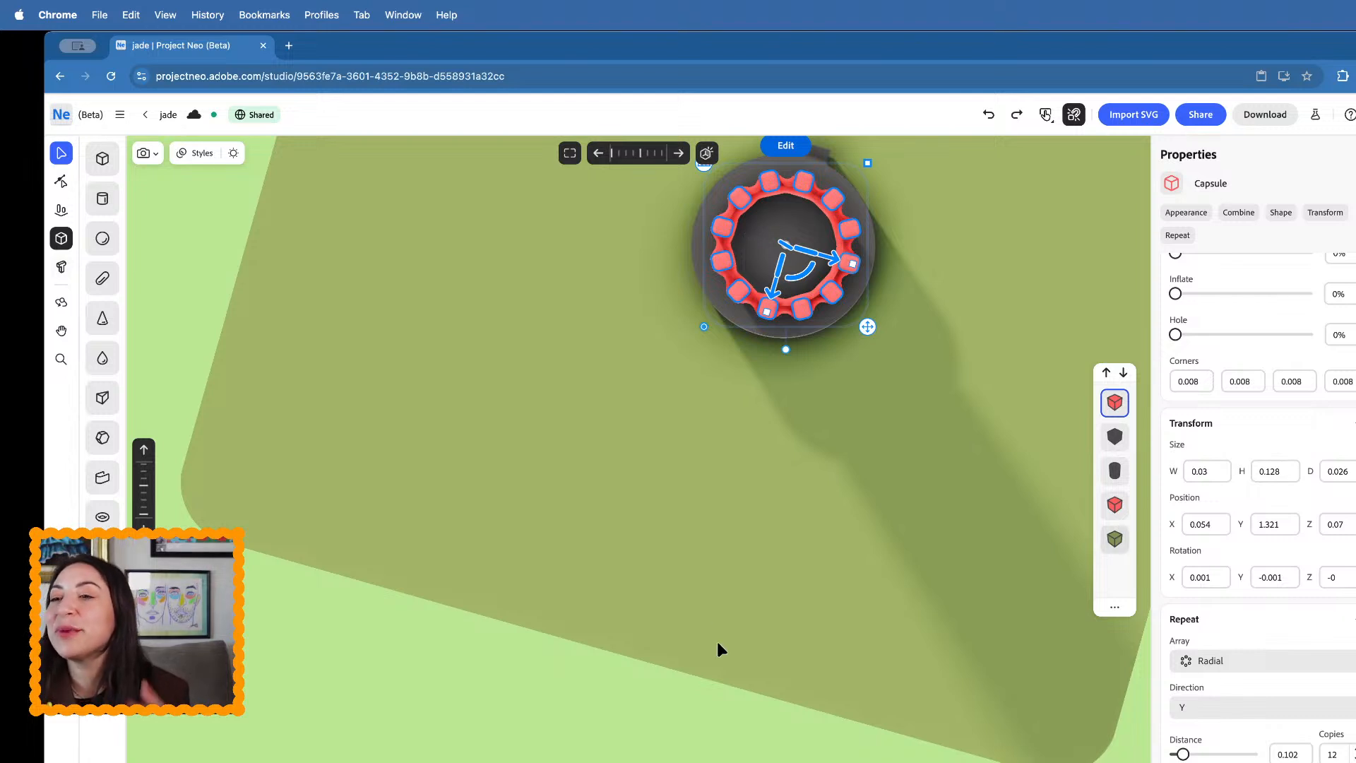
- Scale the capsule ring down uniformly to a radial distance of 0.082 so it fits the cylinder's width
click(777, 609)
right_drag(782, 587, 786, 744)
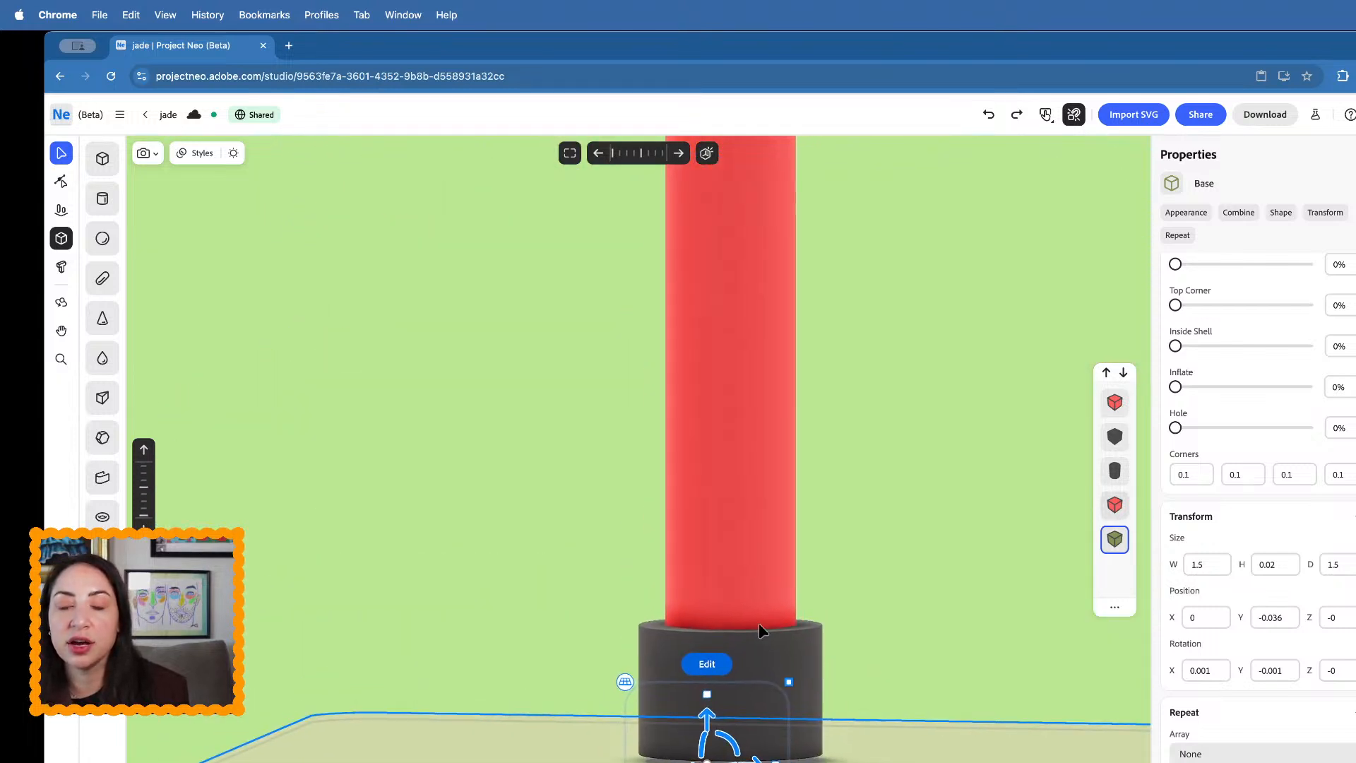
scroll(759, 623, down, 5)
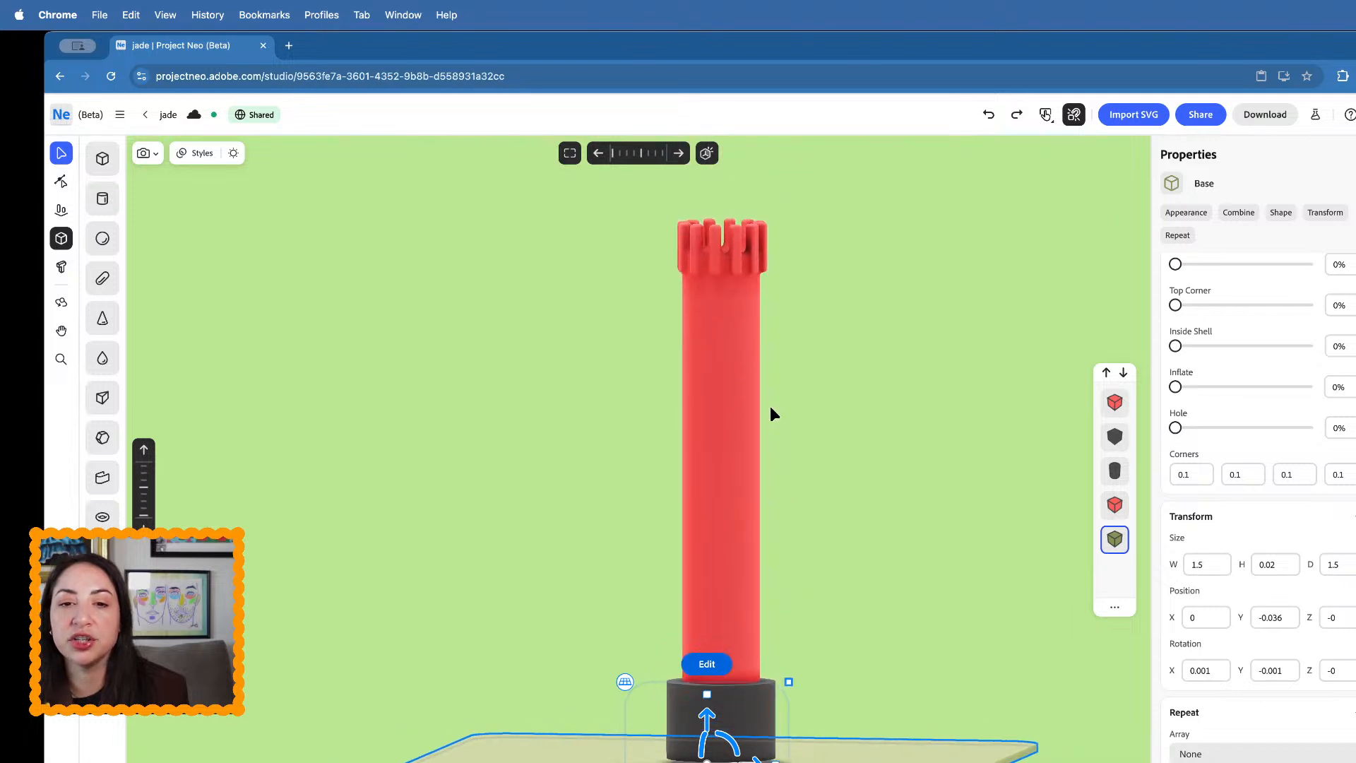
click(735, 248)
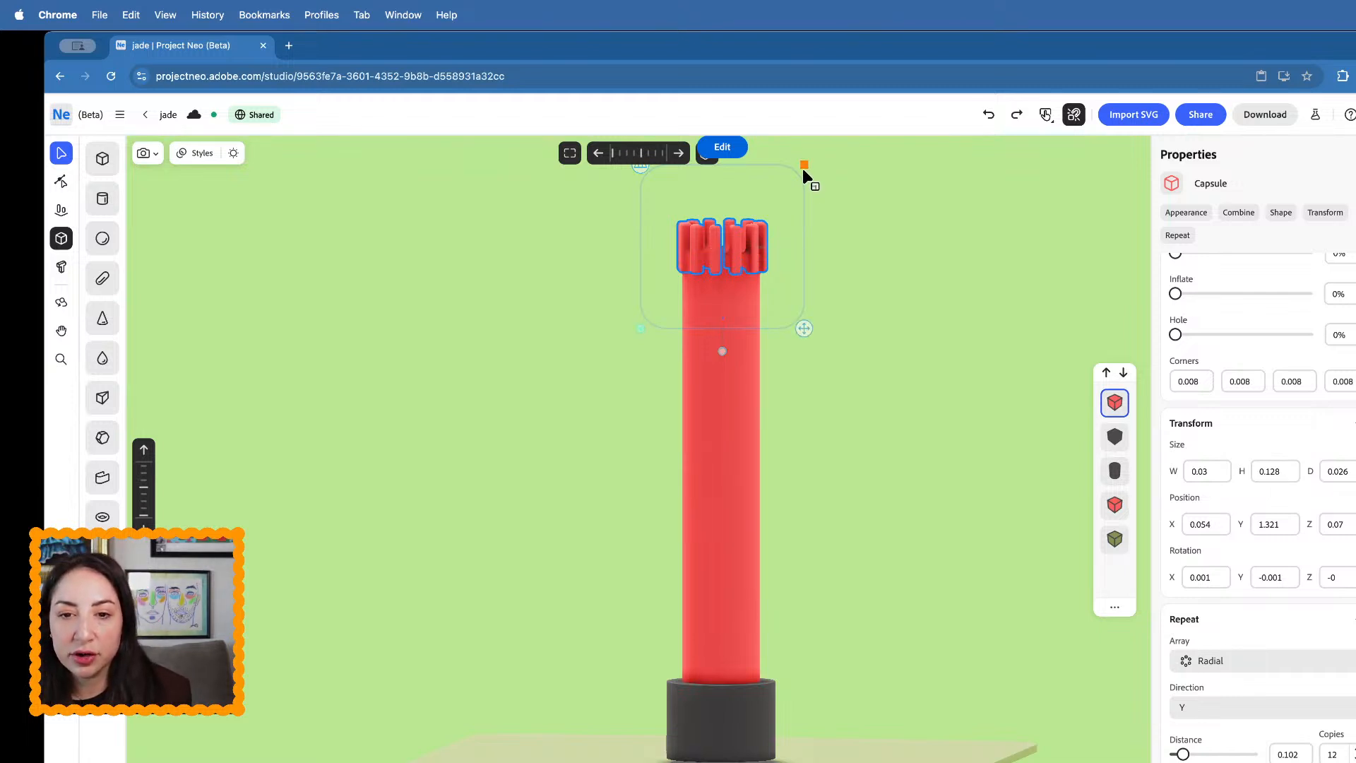
drag(804, 168, 785, 181)
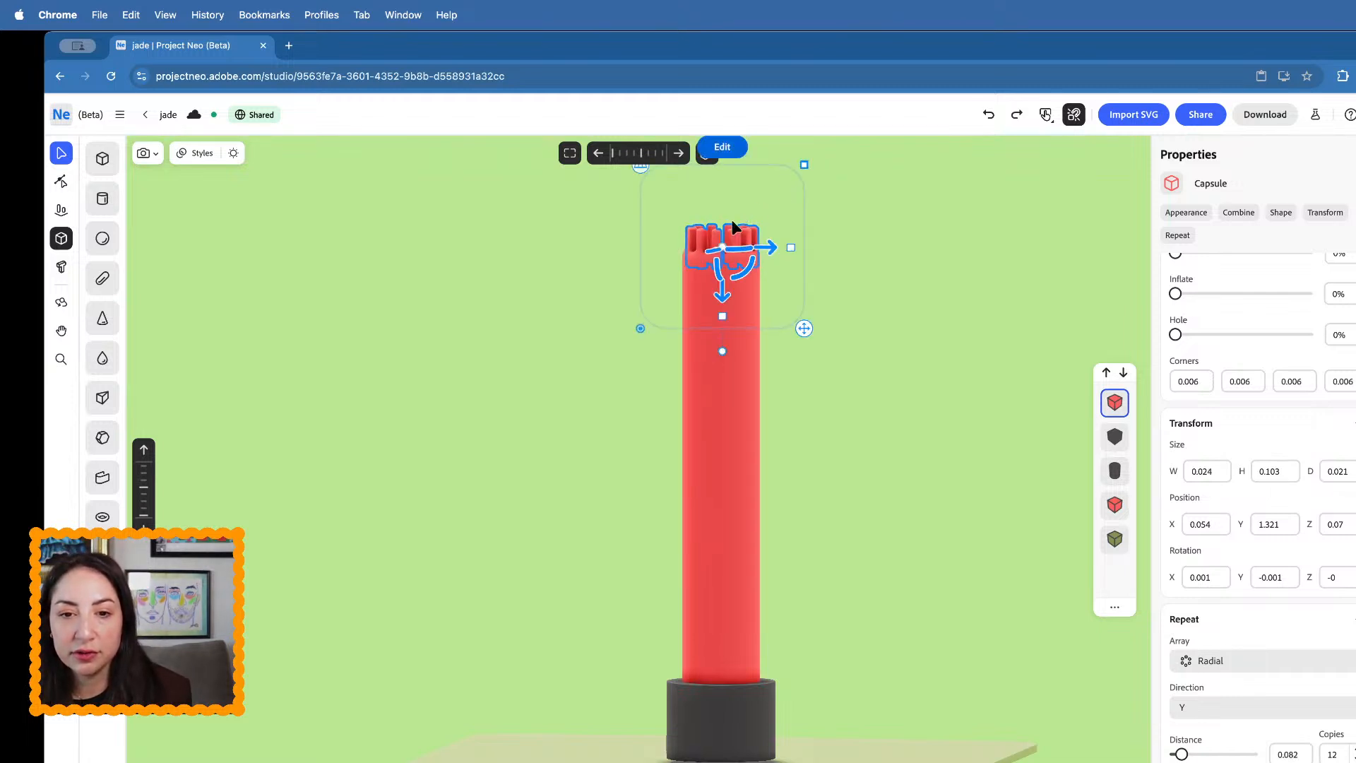
- Lengthen the capsules to a height of 0.163 and raise the ring slightly above the cylinder's rim
mouse_move(726, 310)
mouse_down()
mouse_move(720, 363)
mouse_move(719, 302)
mouse_up()
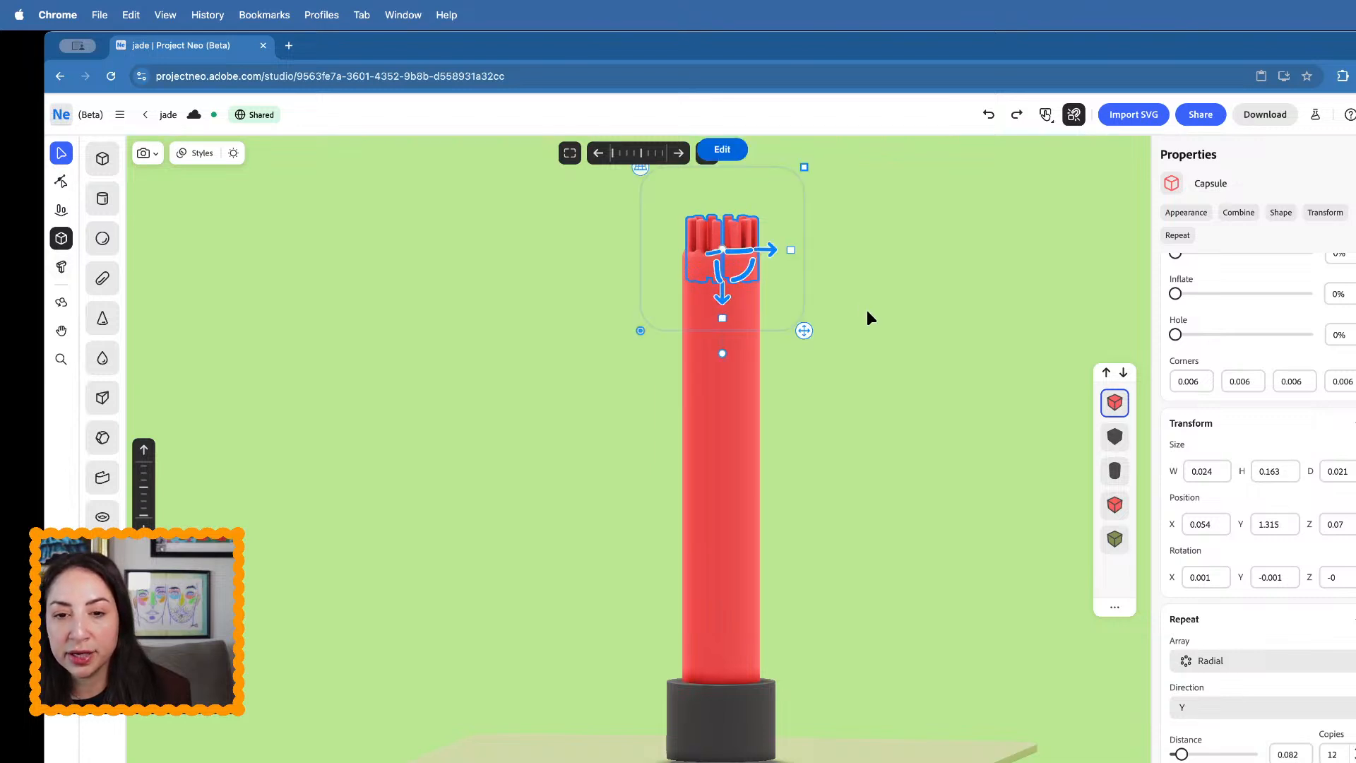
click(832, 276)
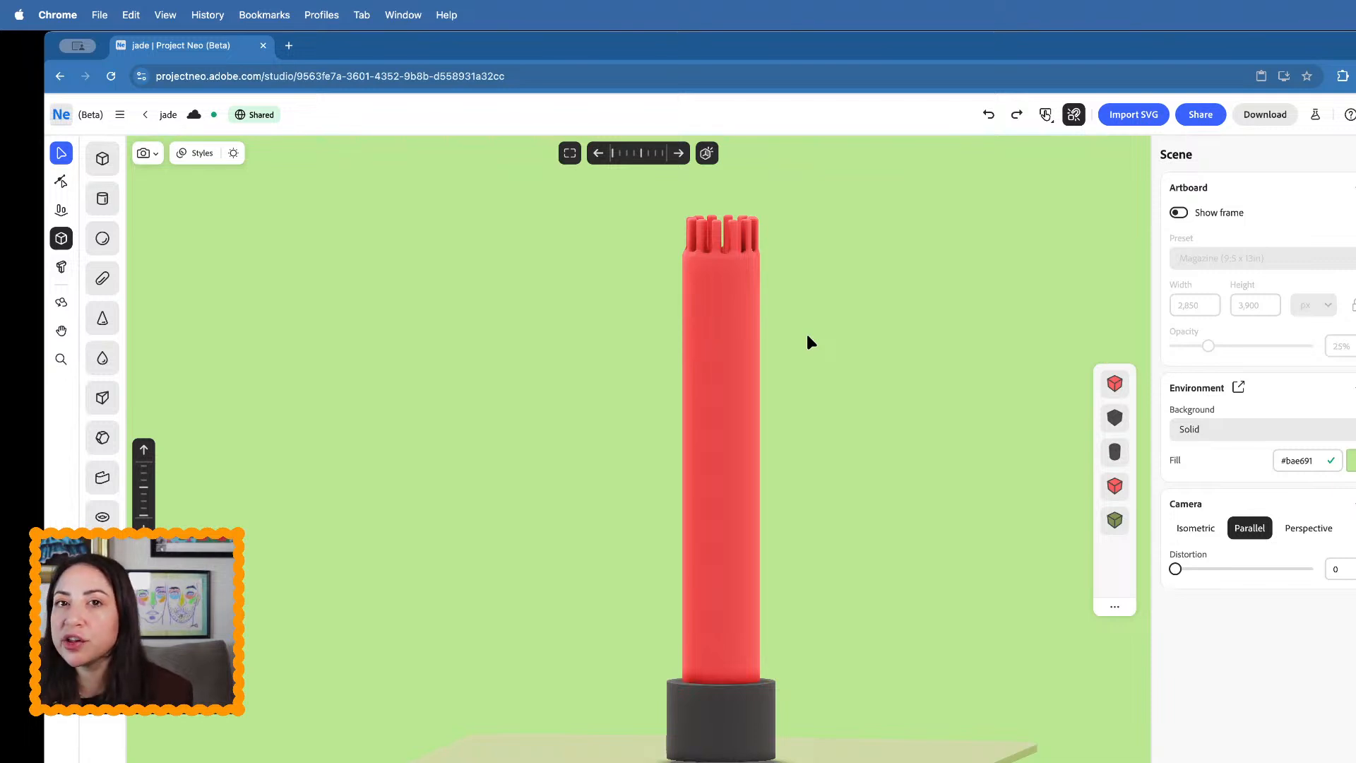
click(738, 234)
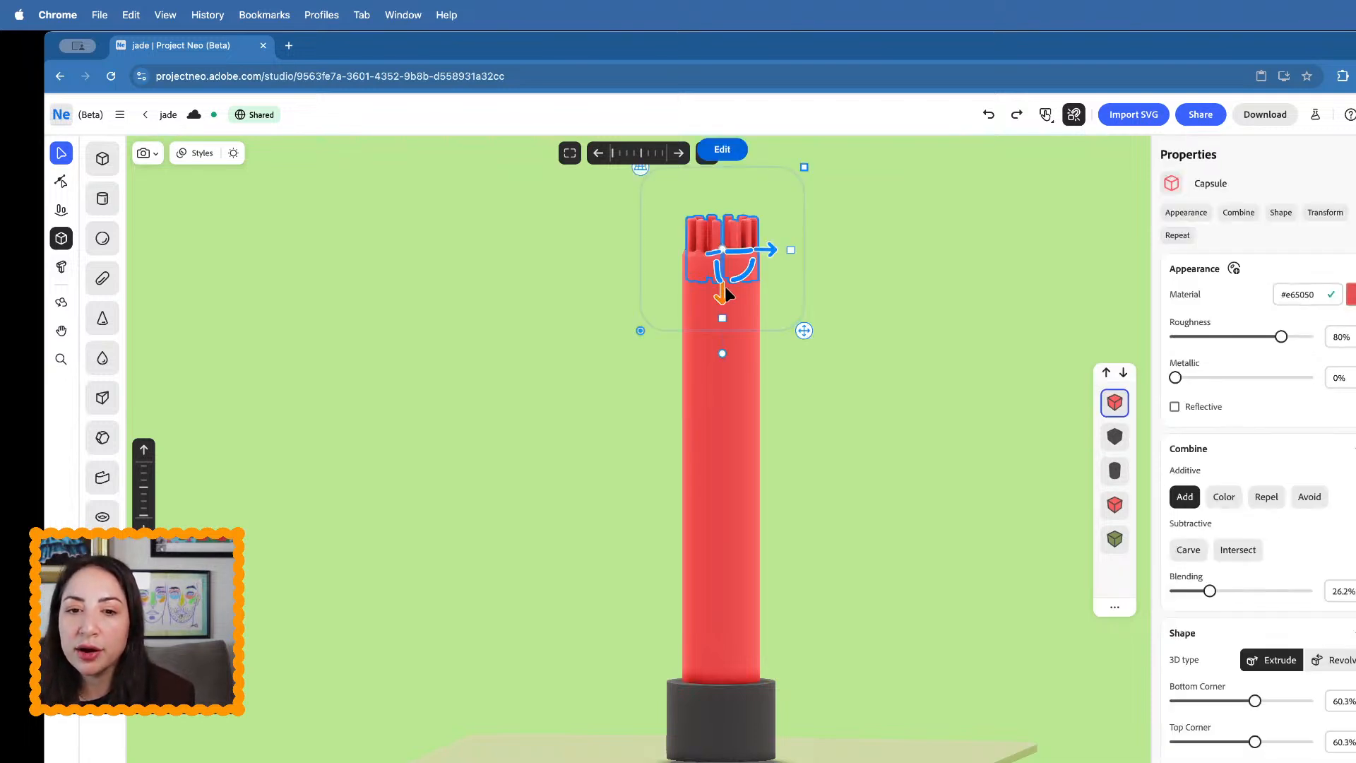
click(914, 362)
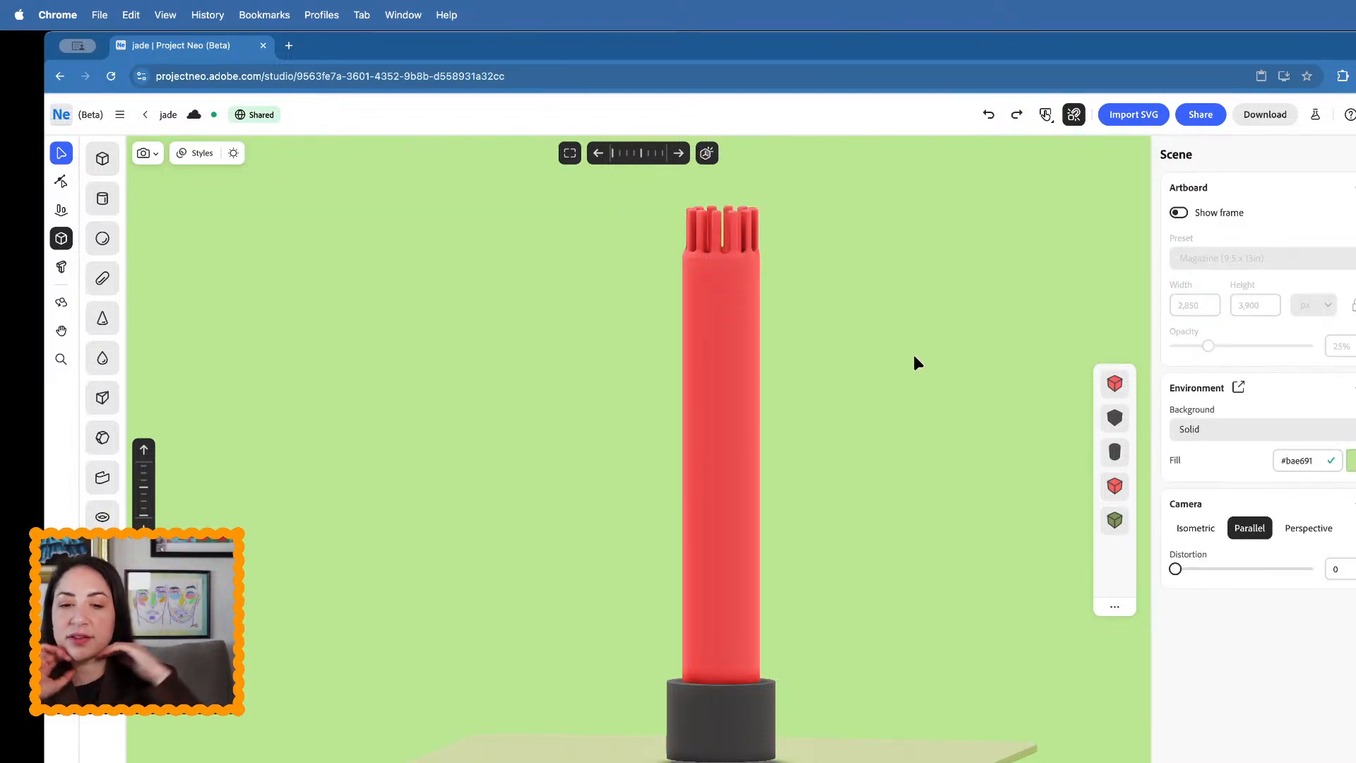
click(102, 280)
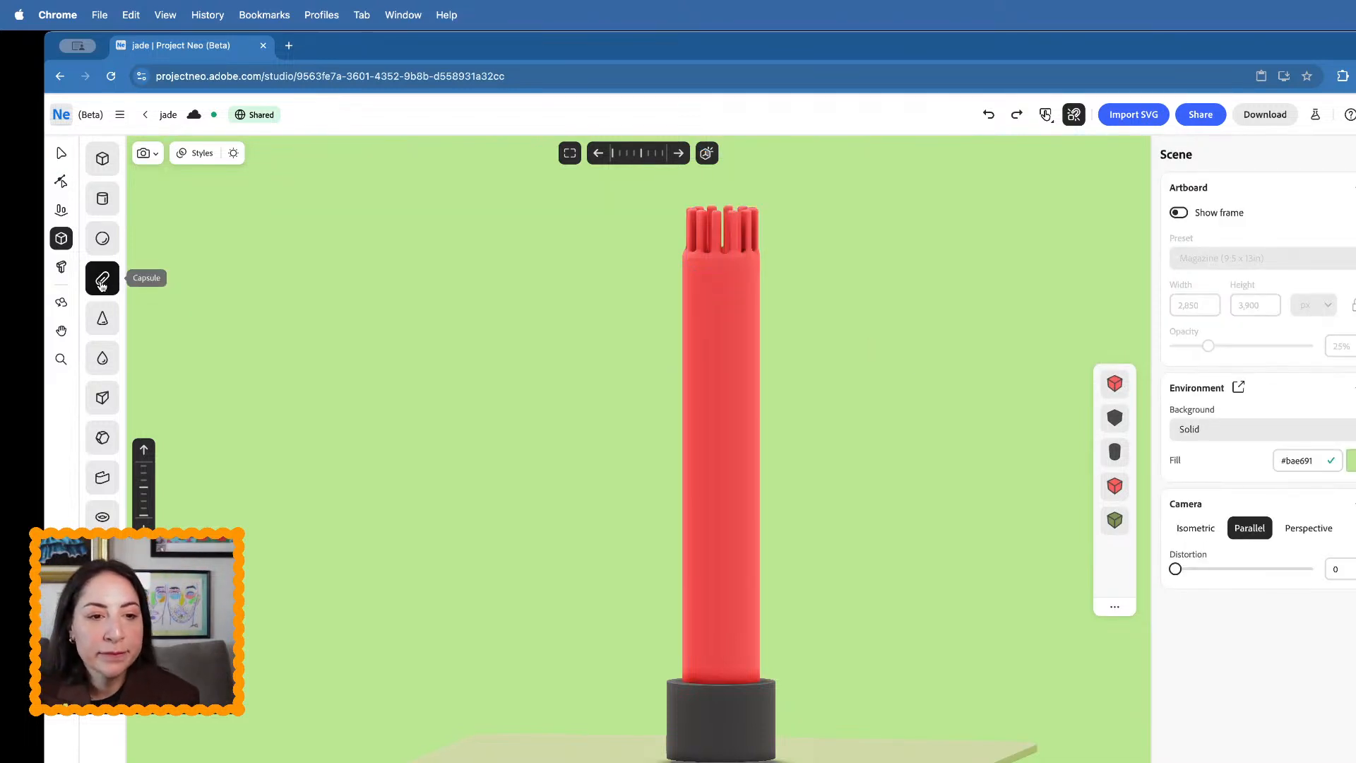
drag(330, 473, 420, 481)
key(Escape)
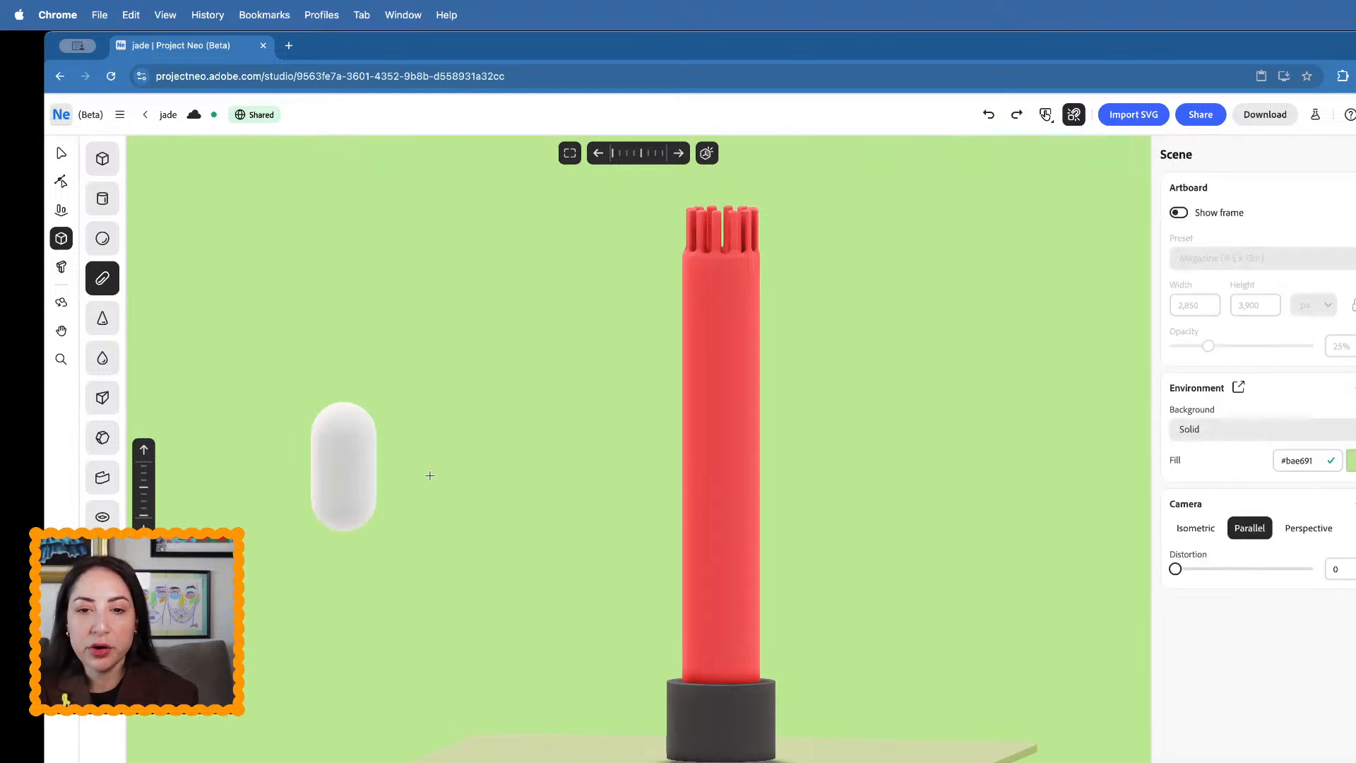
click(61, 157)
key(Delete)
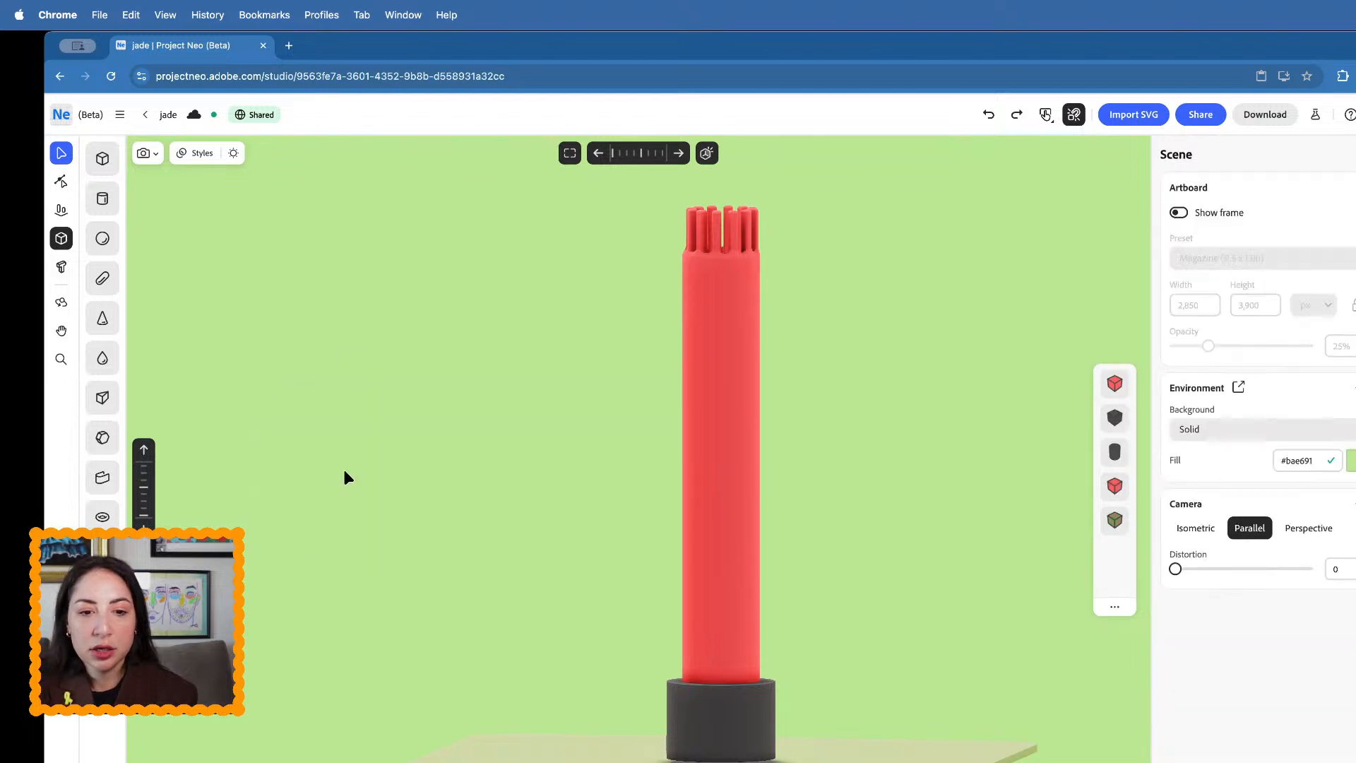
- Turn a duplicate of the red cylinder into a slimmer, shorter arm angled up and out from the body's upper left side
click(729, 305)
key(super+d)
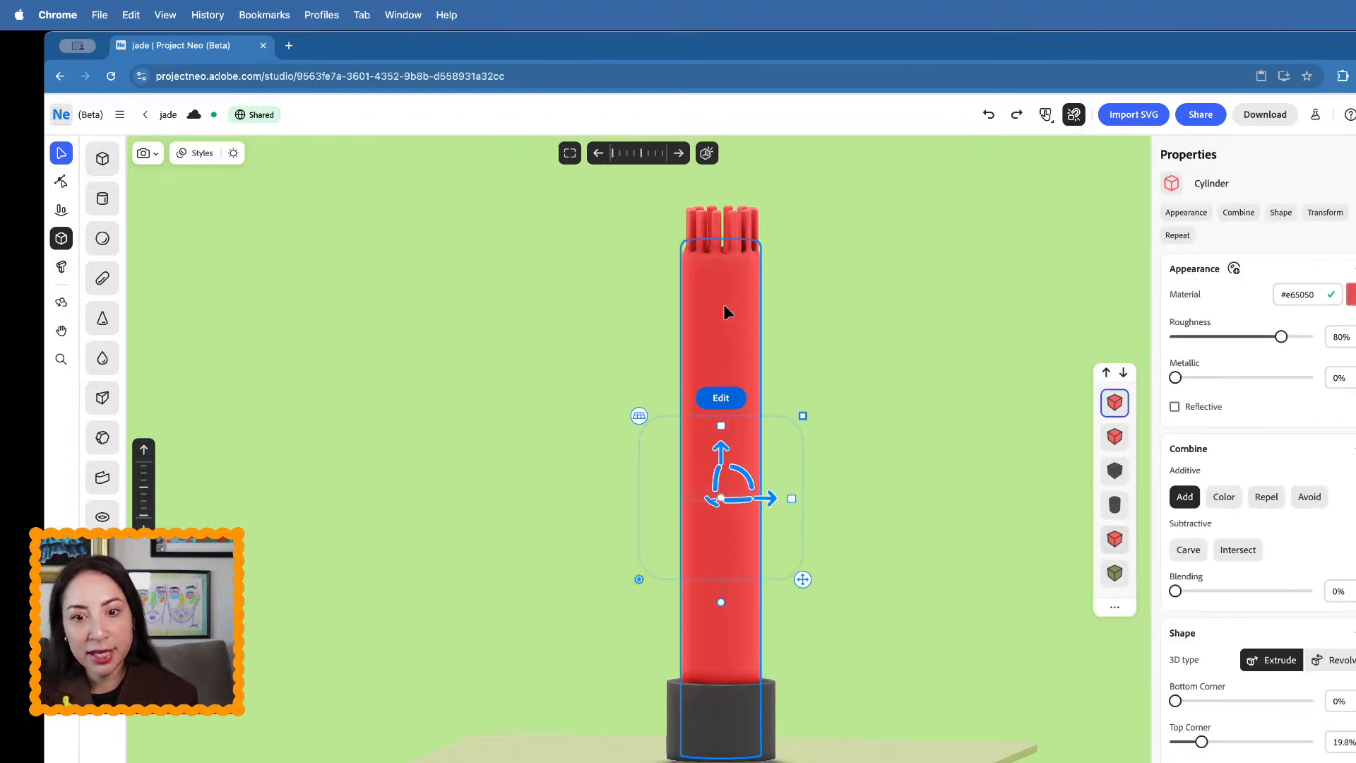
drag(750, 478, 672, 258)
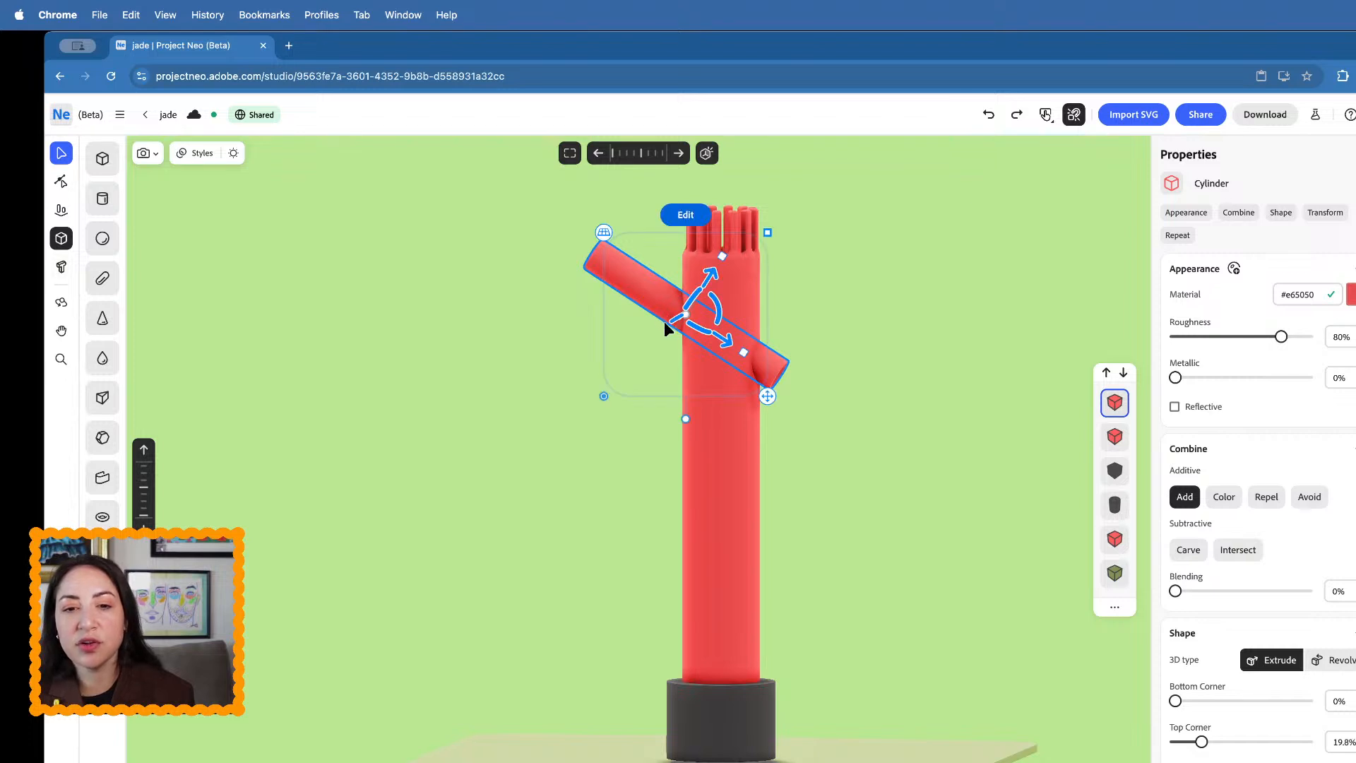
drag(719, 333, 664, 324)
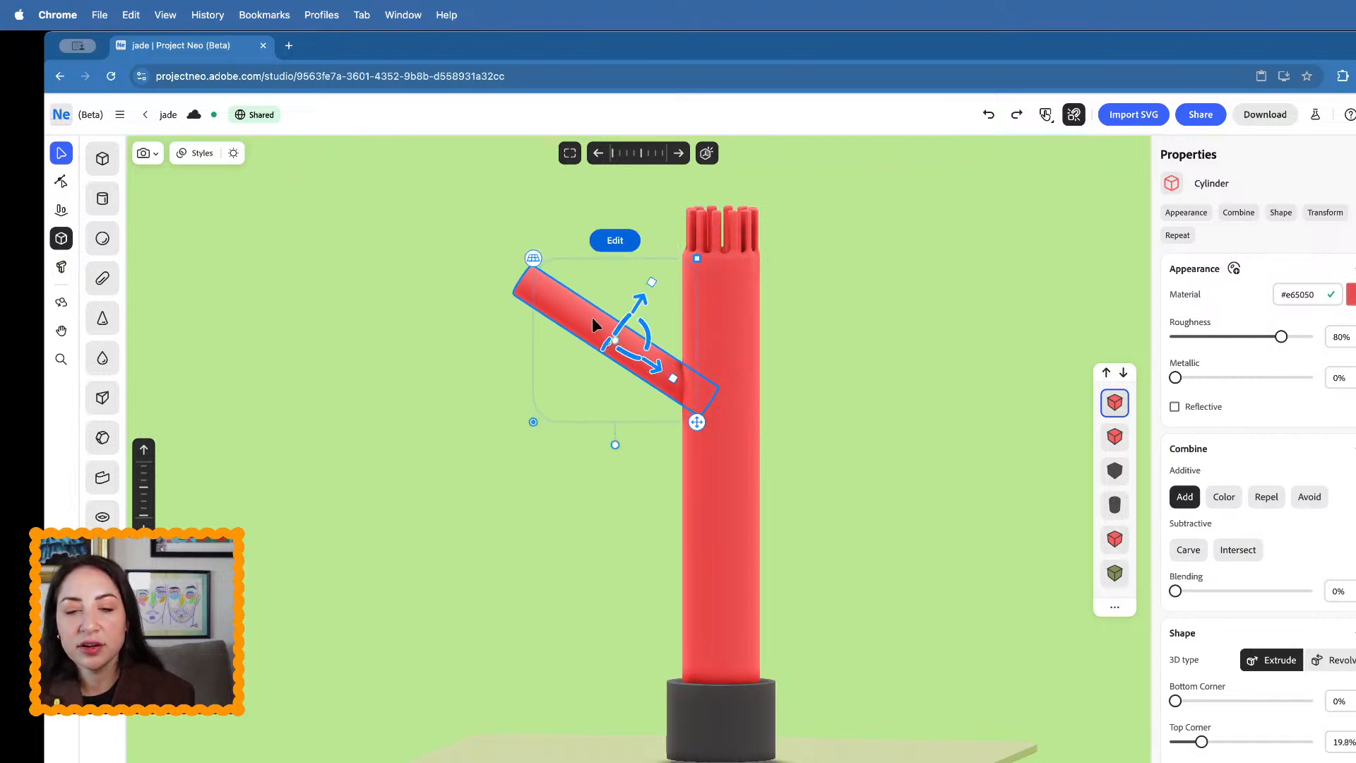
mouse_move(684, 385)
mouse_down()
mouse_move(625, 347)
mouse_move(674, 390)
mouse_up()
- Duplicate the arm and rotate the copy up and outward, with its lower end set into the body's opposite side
key(super+d)
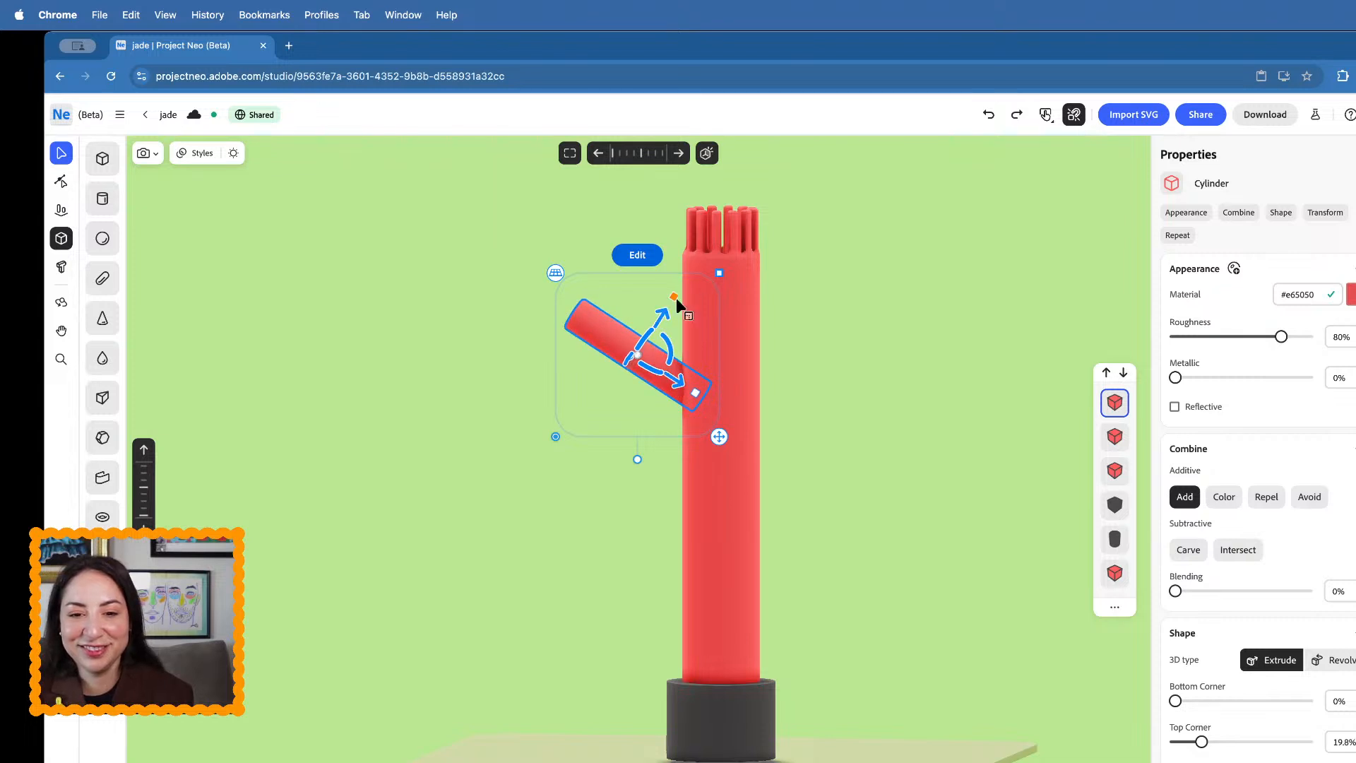
drag(673, 297, 833, 451)
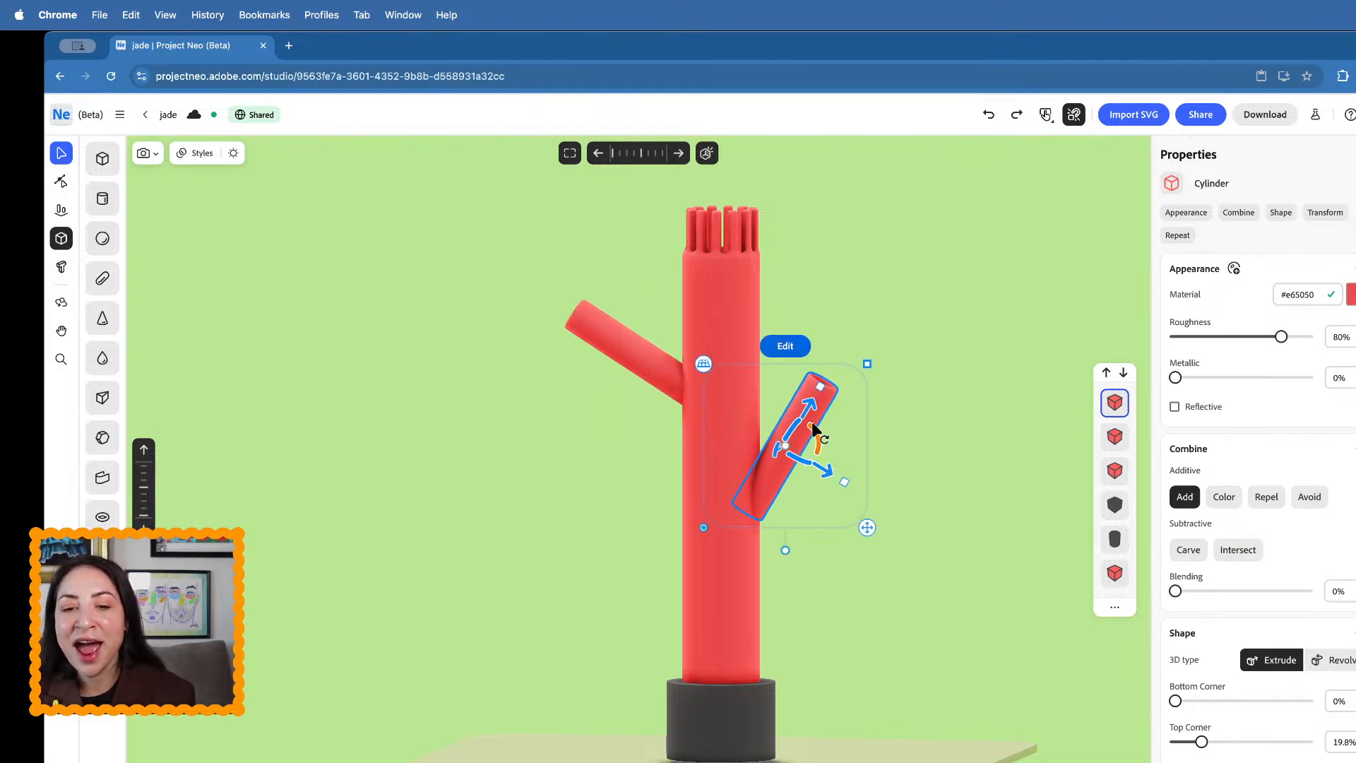
drag(810, 403, 821, 279)
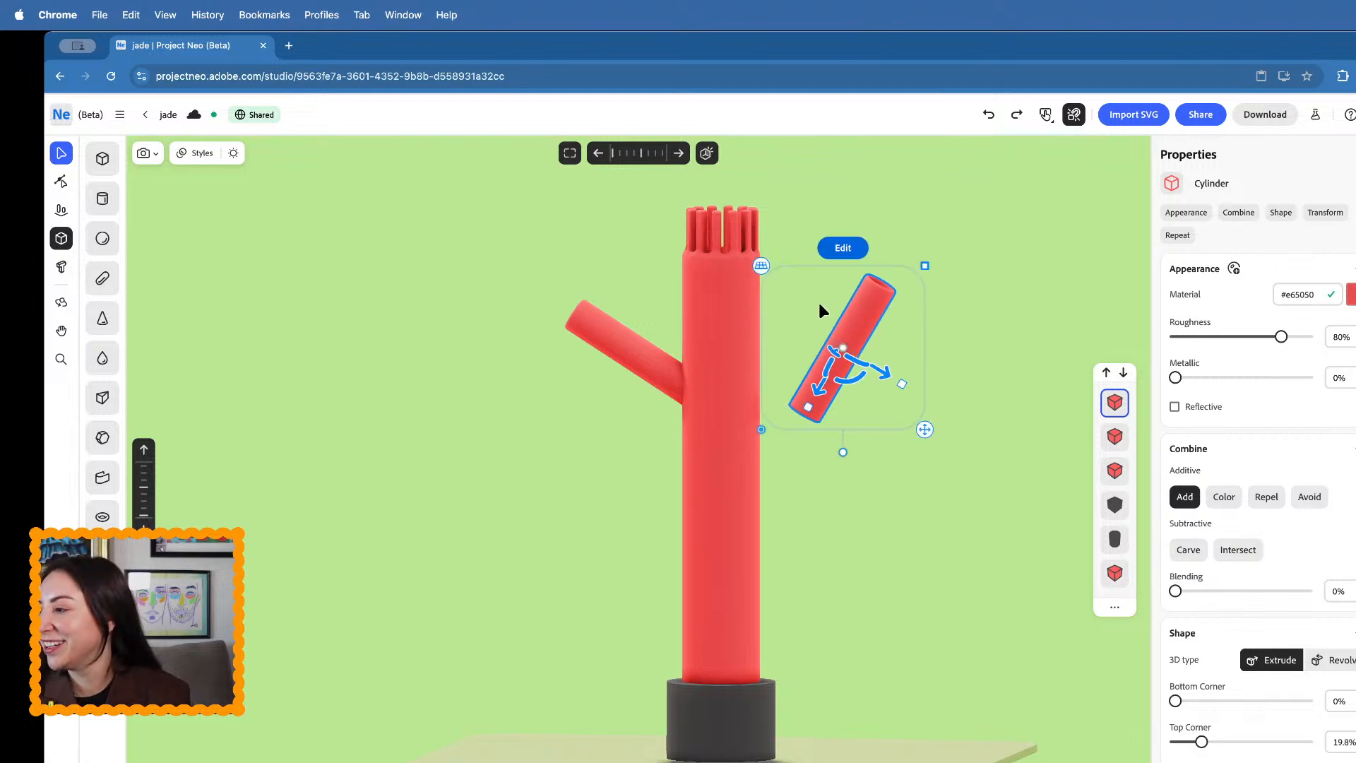
drag(879, 372, 836, 377)
drag(885, 263, 888, 268)
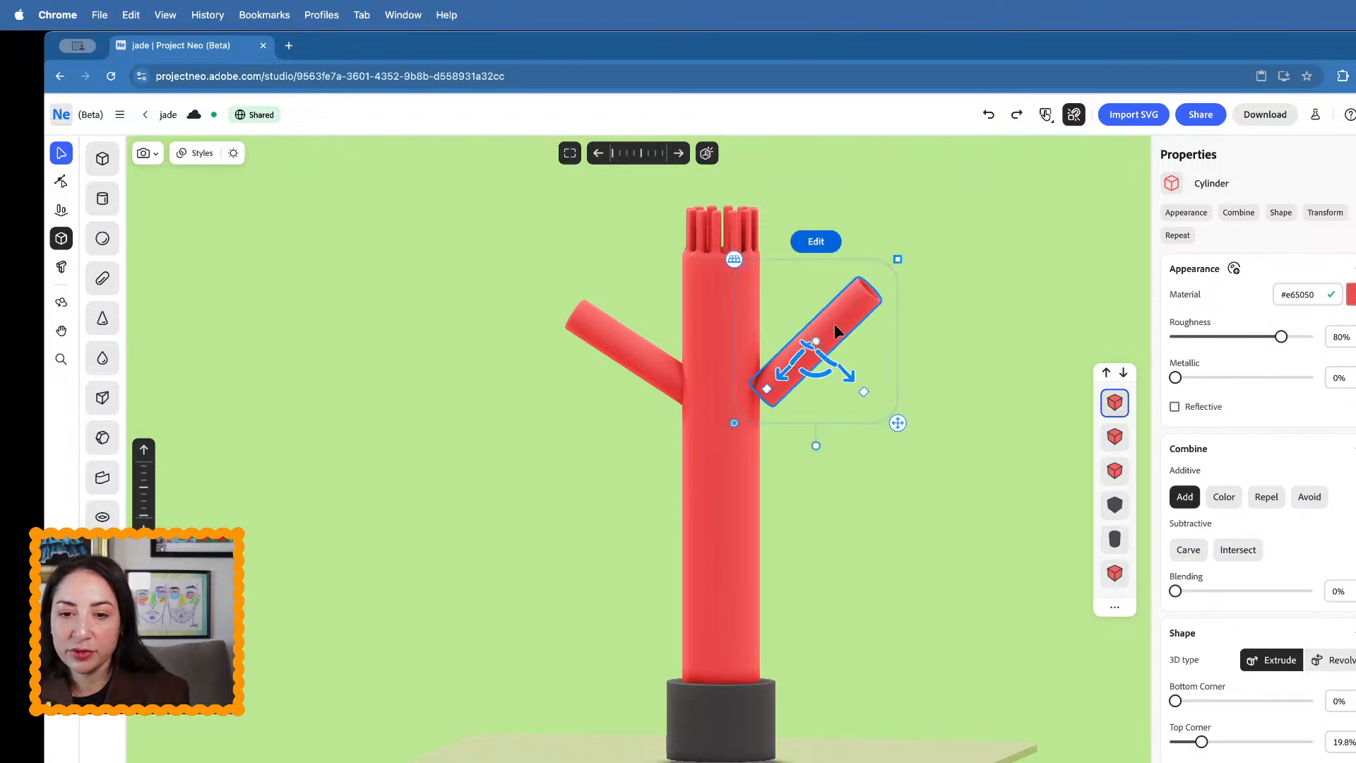
drag(785, 372, 765, 392)
- Duplicate the second arm and place the copy against its outer part at a different angle as a forearm
right_drag(818, 414, 793, 394)
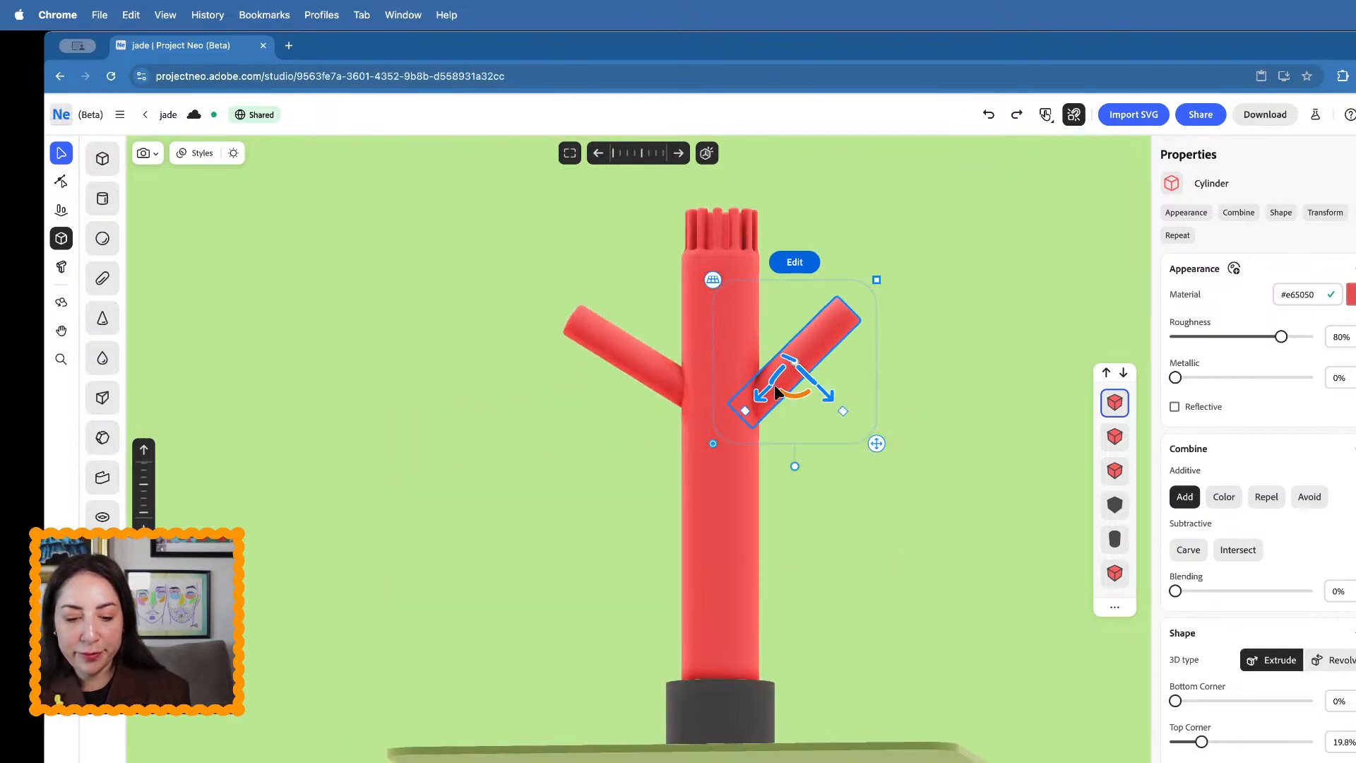
drag(778, 371, 837, 336)
right_drag(870, 307, 869, 419)
drag(871, 315, 841, 381)
key(super+z)
right_drag(841, 382, 868, 299)
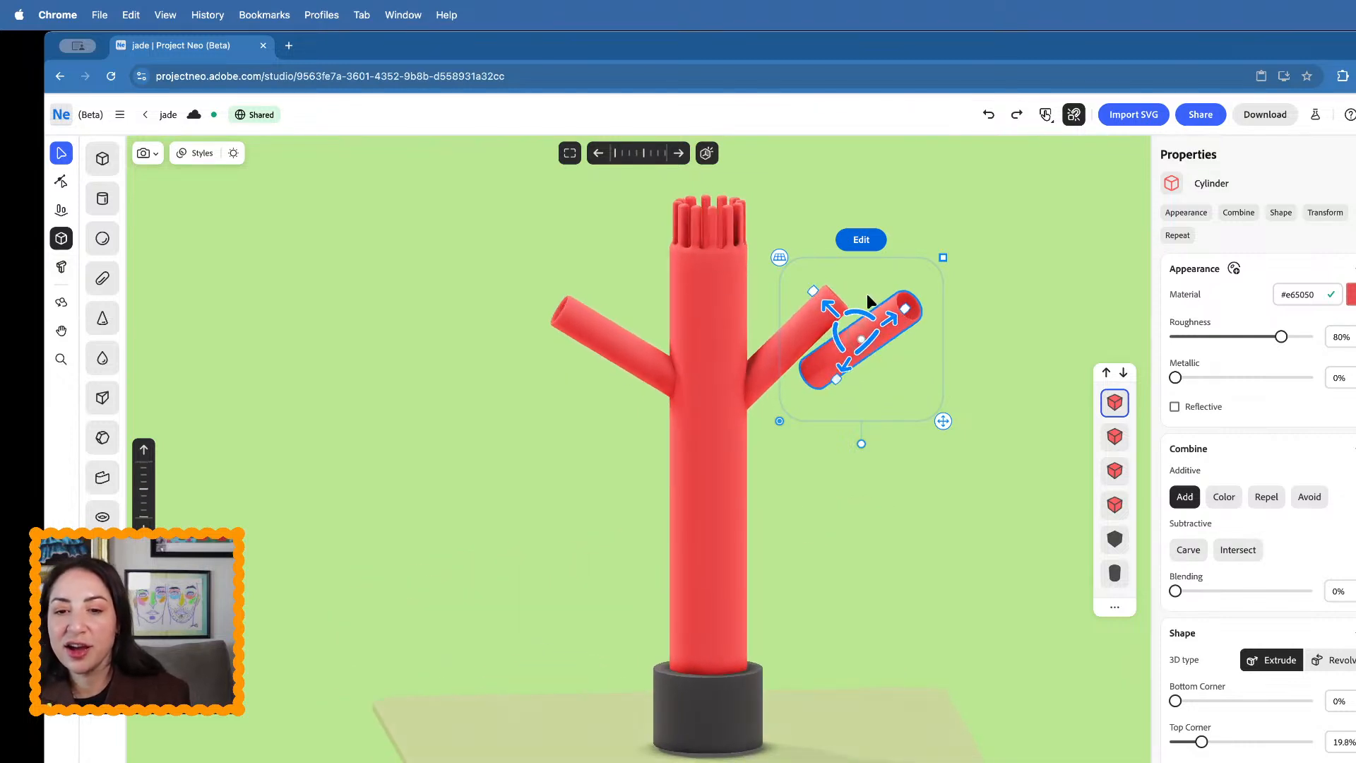
drag(850, 362, 840, 376)
drag(824, 324, 802, 282)
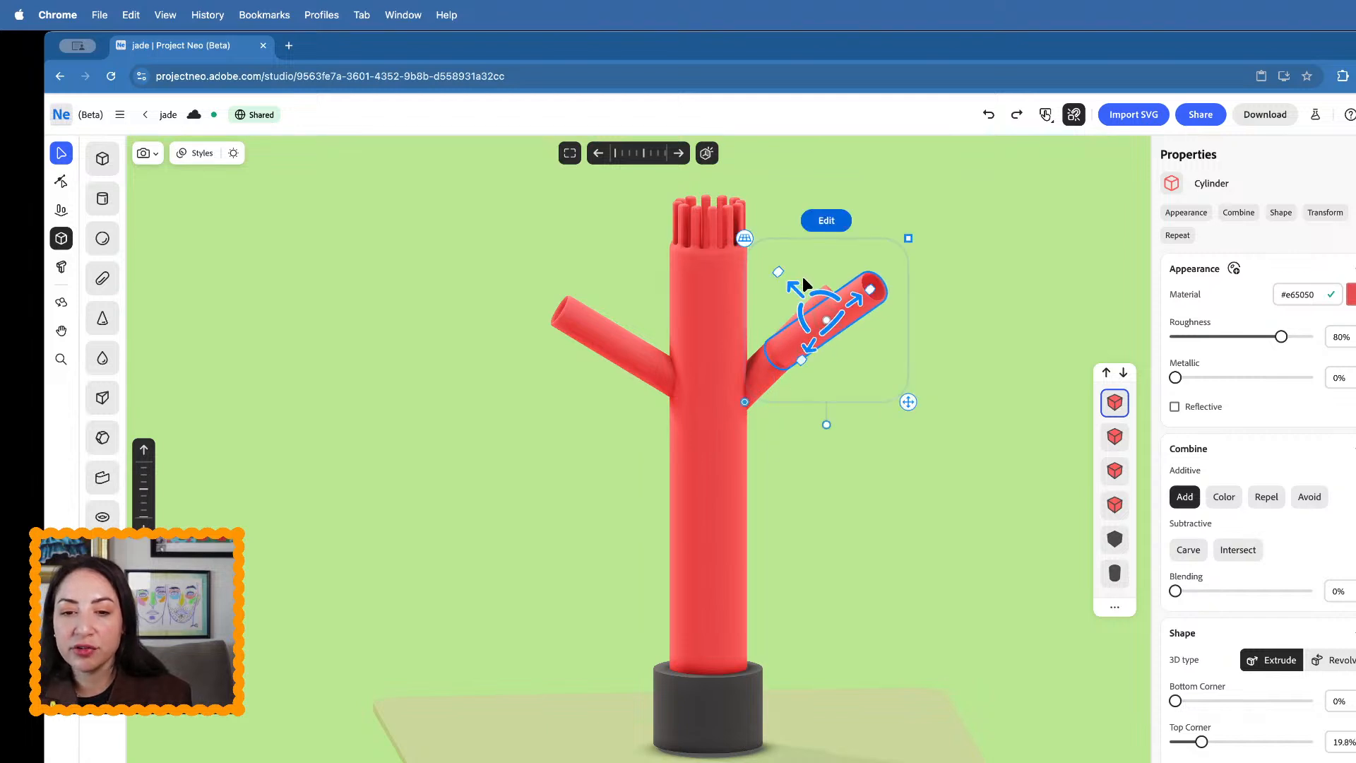
- Shorten the upper-arm cylinder beside the forearm so that it ends at the elbow
right_drag(802, 282, 678, 397)
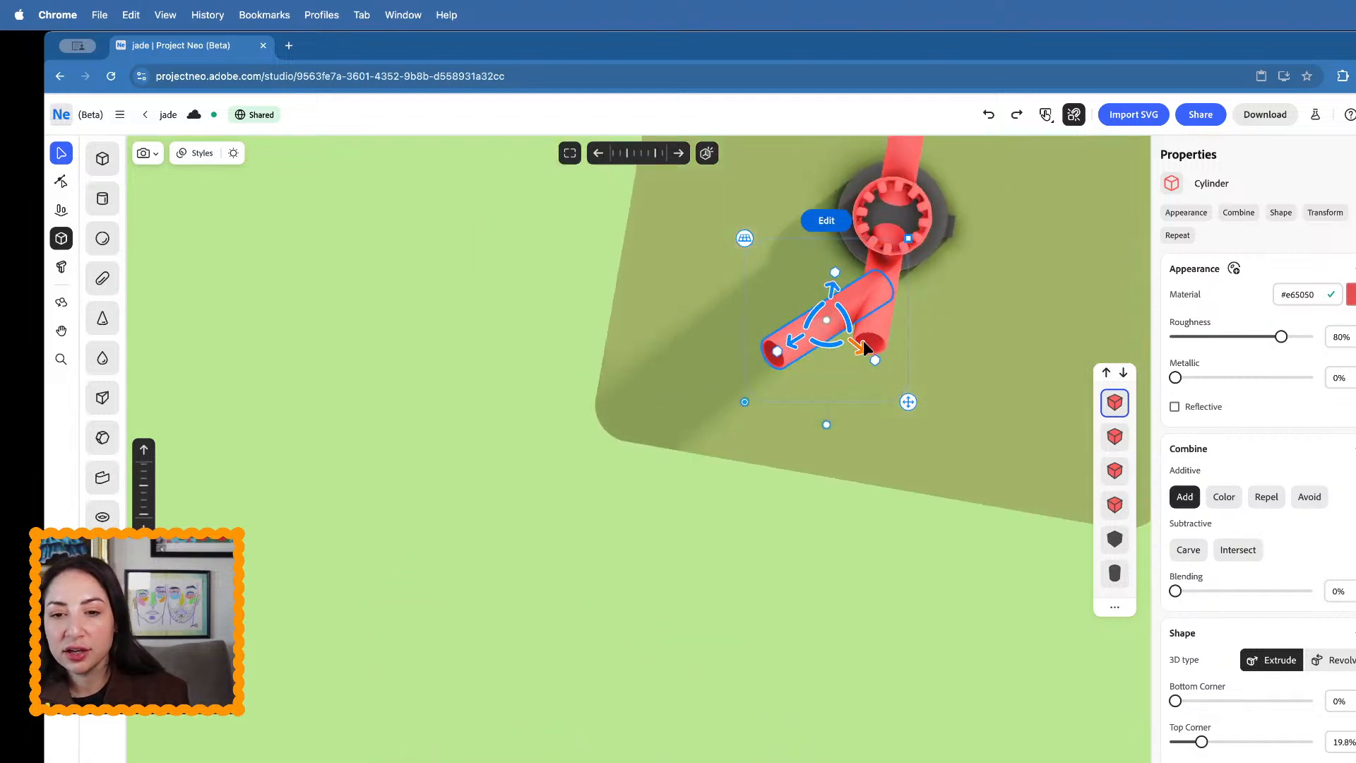
click(877, 322)
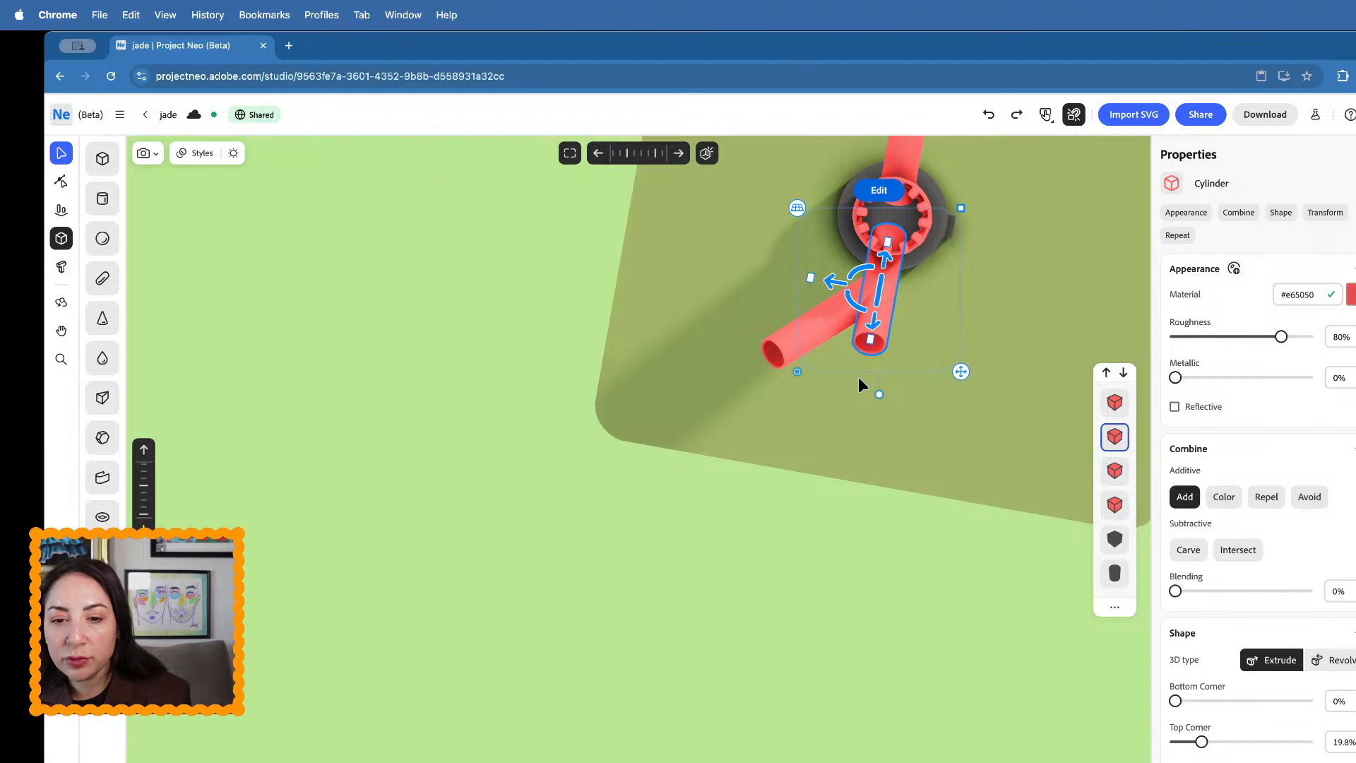
drag(870, 340, 872, 344)
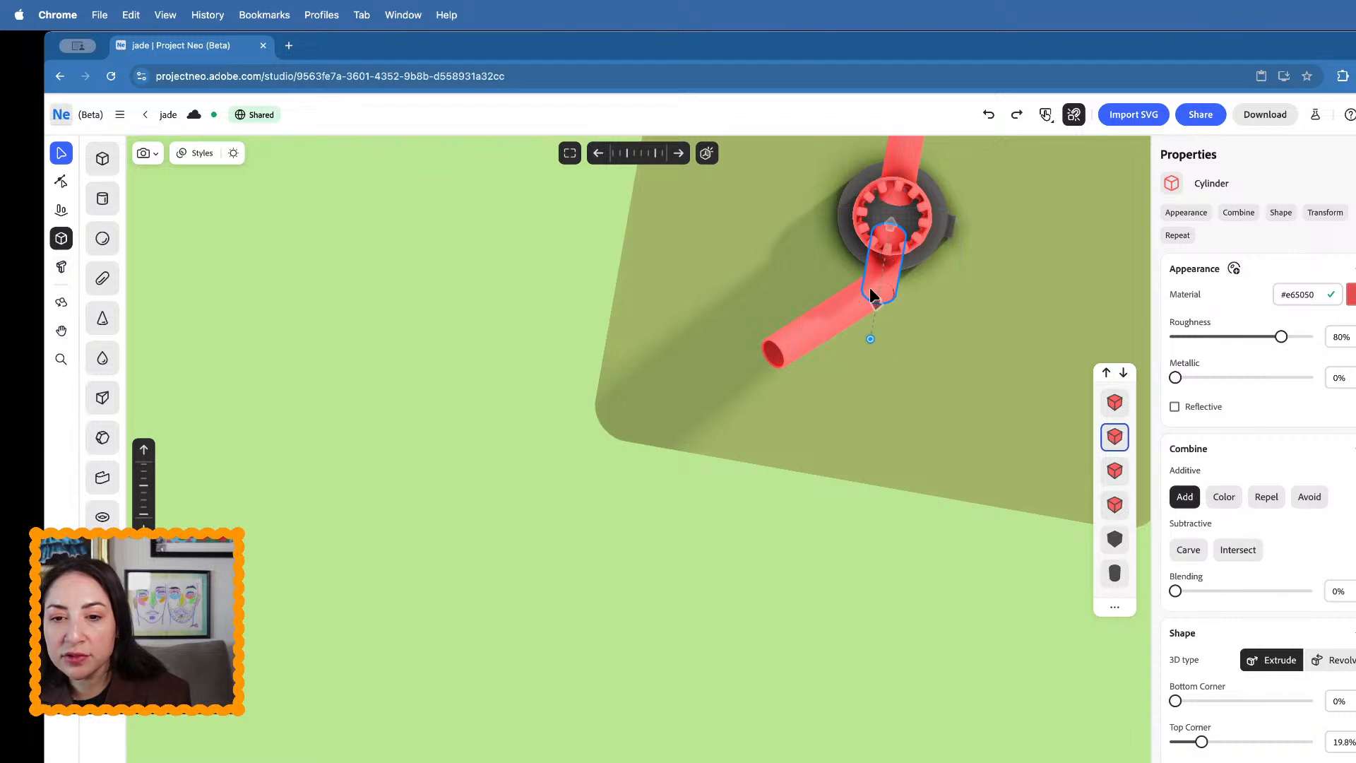
drag(870, 288, 871, 288)
right_drag(871, 289, 846, 354)
- Set the blending of the forearm cylinder to about 8.3% so it merges smoothly with the upper arm
click(831, 339)
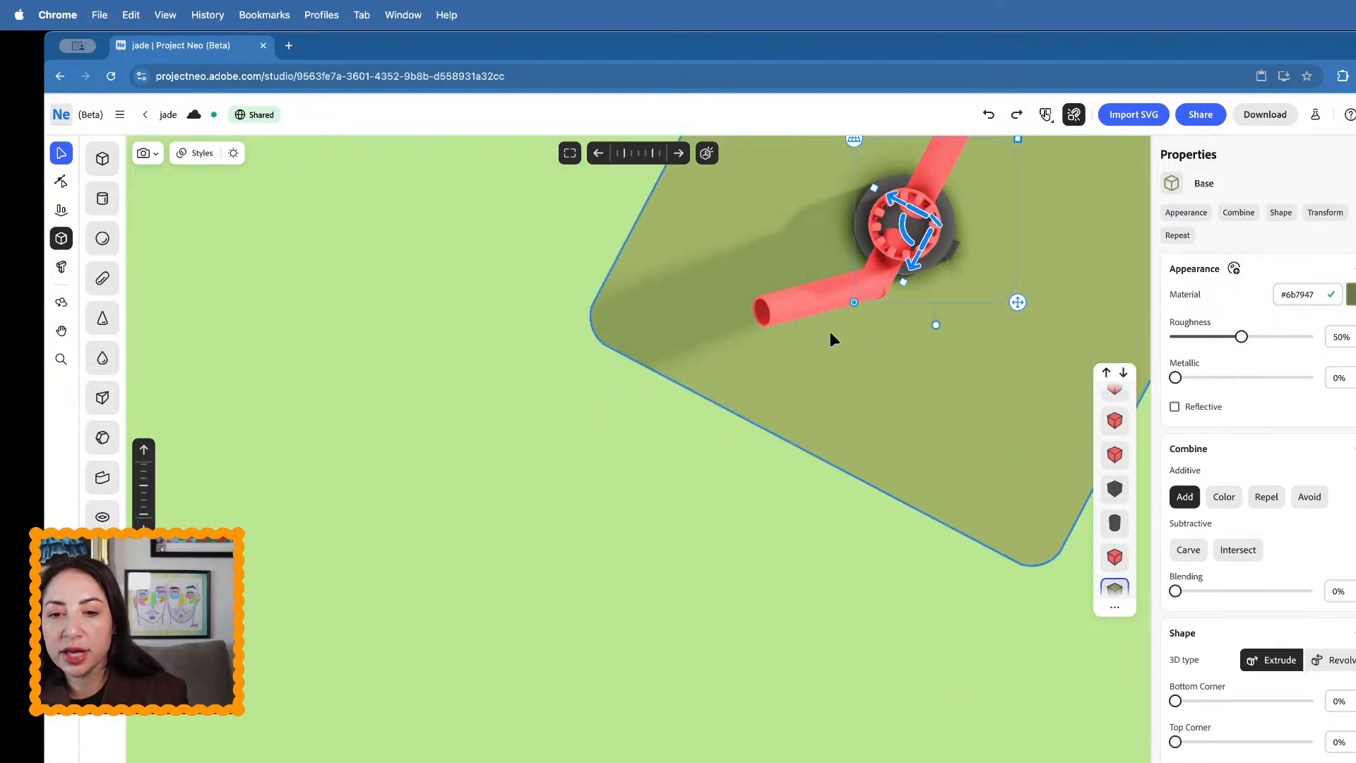
scroll(831, 335, up, 8)
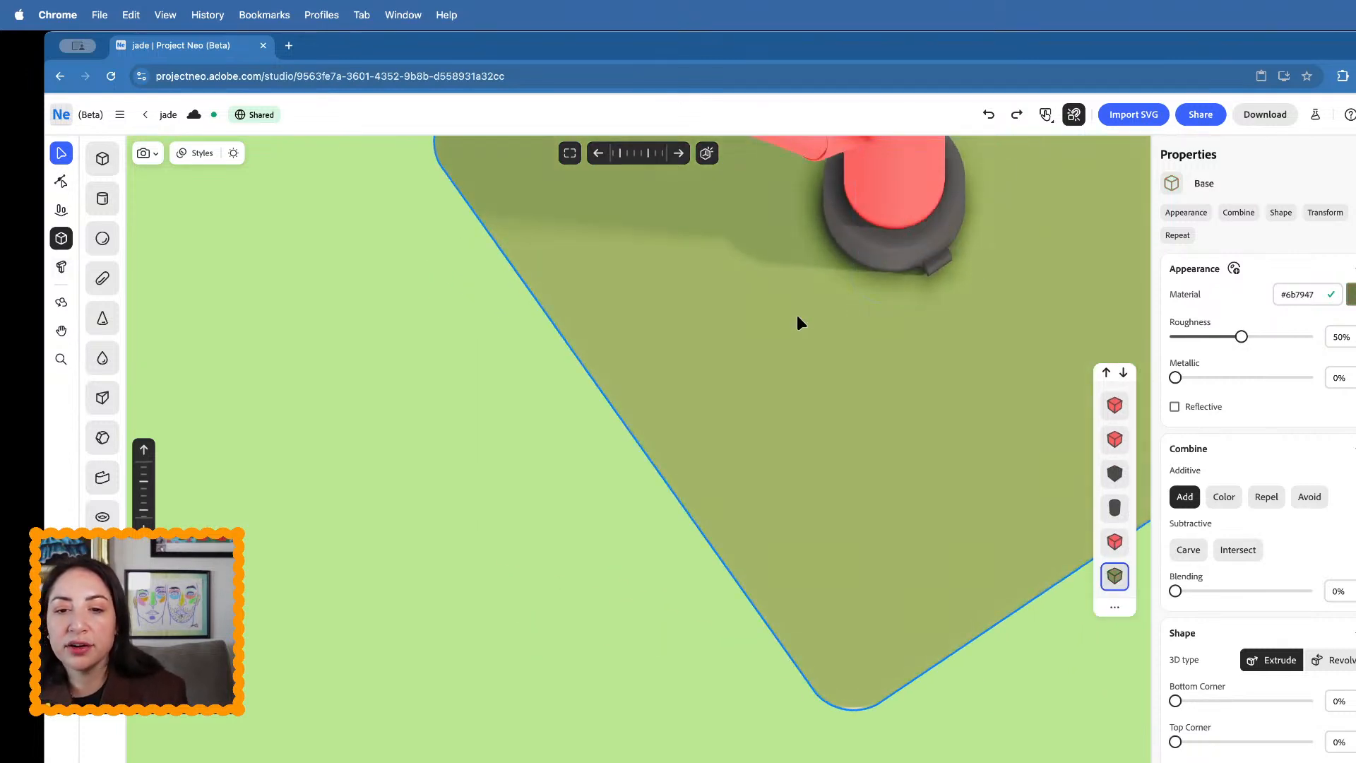
right_drag(778, 390, 714, 624)
middle_drag(774, 247, 744, 591)
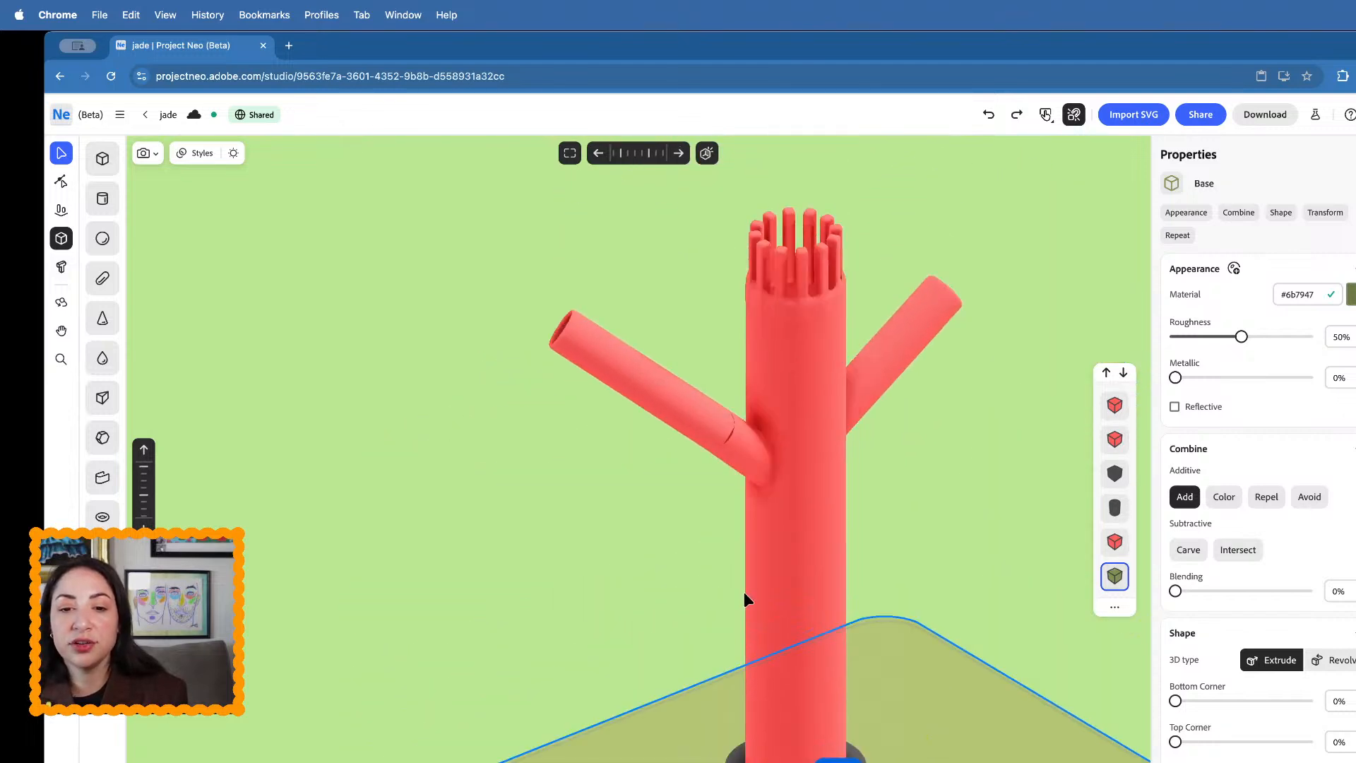
scroll(717, 425, up, 6)
scroll(685, 323, down, 5)
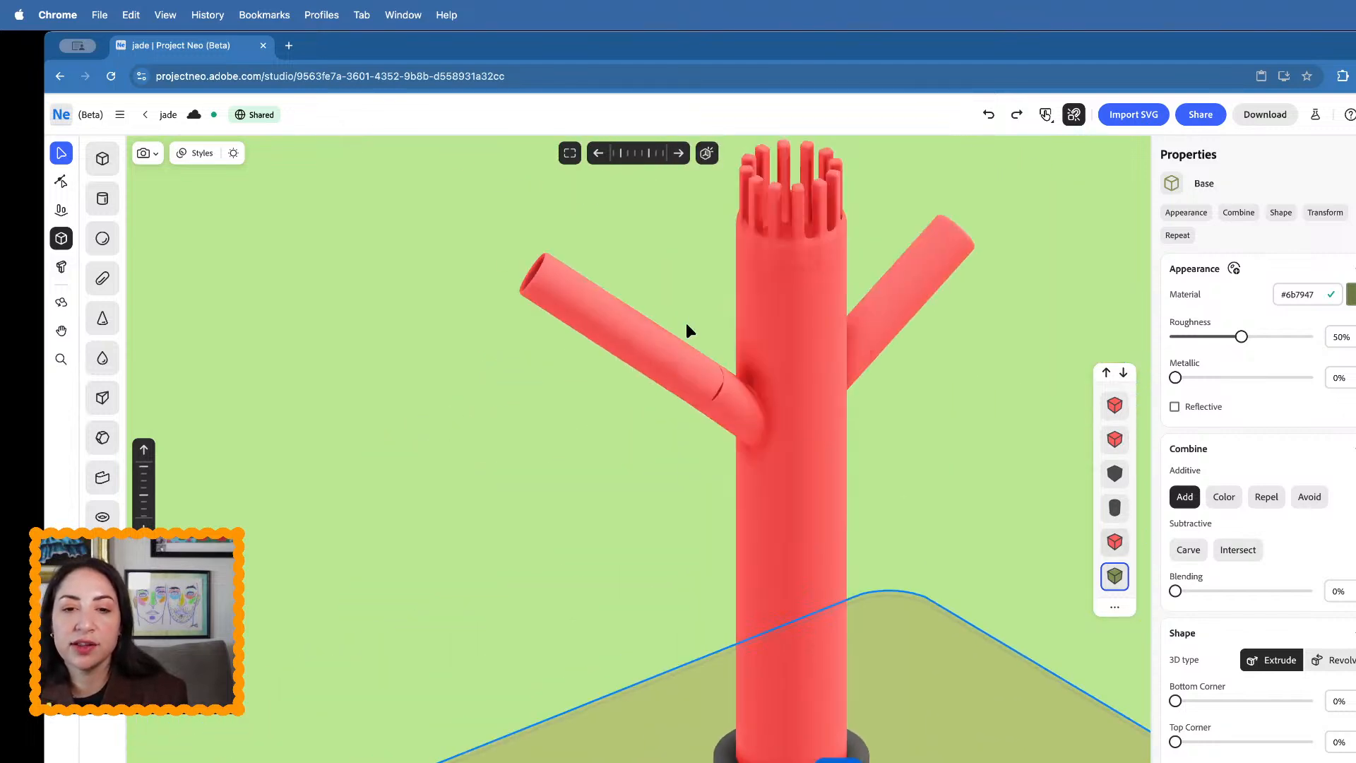
click(679, 400)
scroll(678, 401, up, 3)
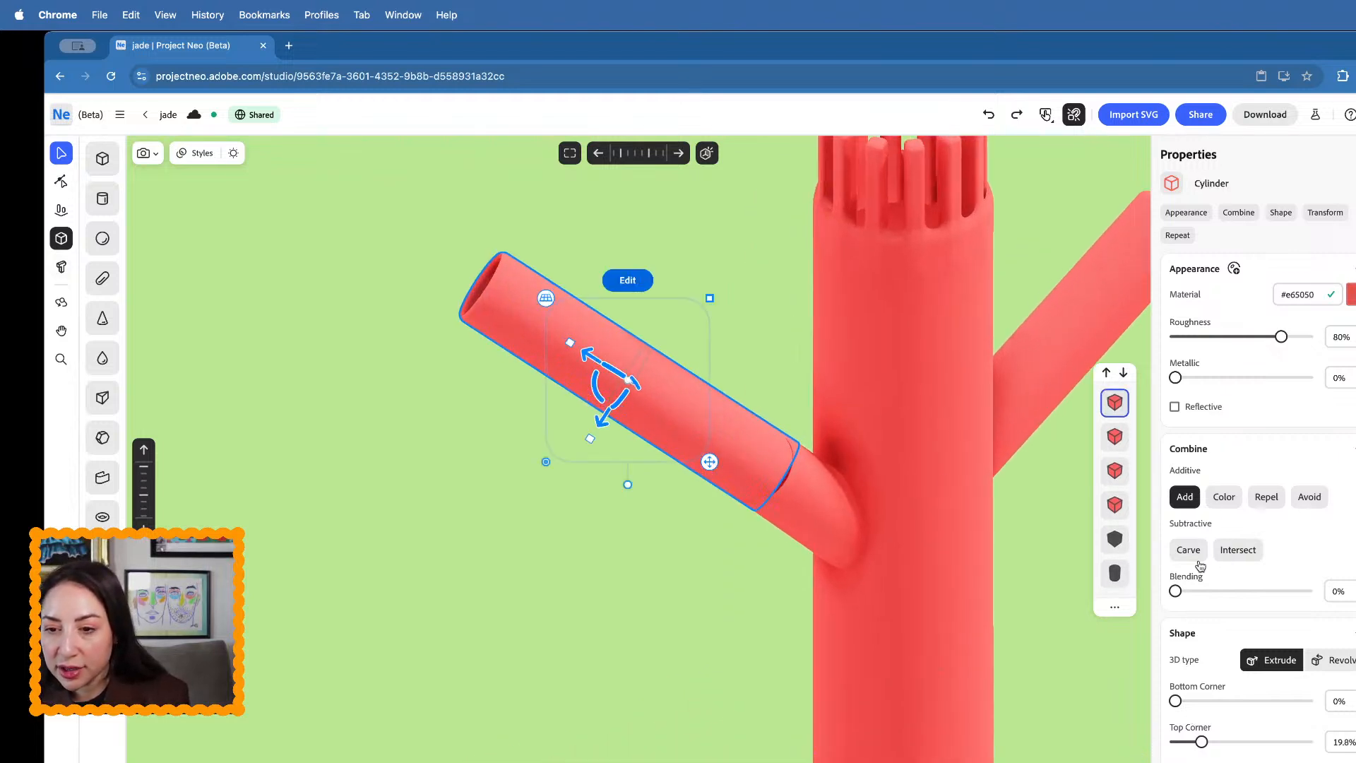
click(1206, 591)
drag(1206, 591, 1186, 591)
click(955, 495)
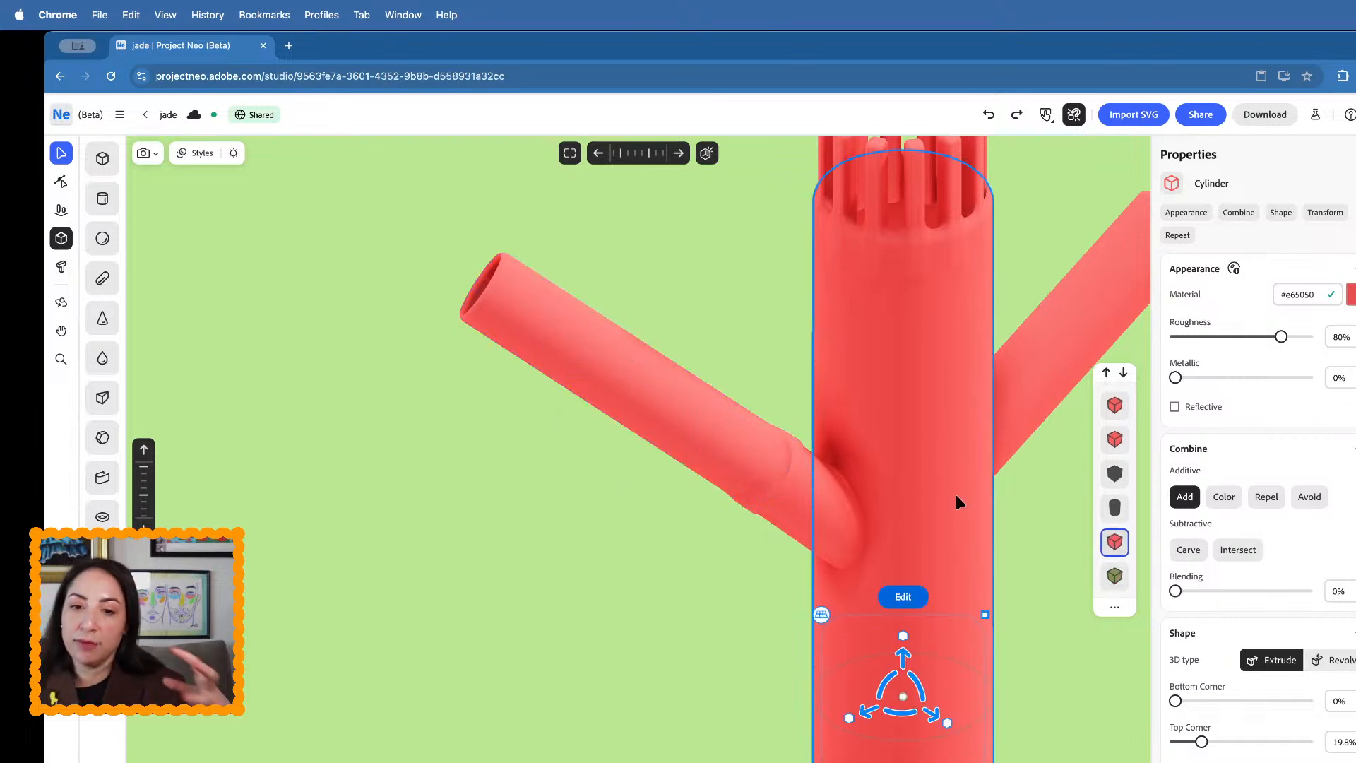
- Rotate the forearm cylinder at the elbow to bend the arm more strongly
click(699, 438)
drag(600, 384, 592, 358)
click(562, 498)
scroll(563, 498, down, 5)
right_drag(562, 498, 762, 502)
- Group the upper arm and forearm cylinders and rotate the group so the bent arm points up and outward
click(542, 524)
shift+click(662, 452)
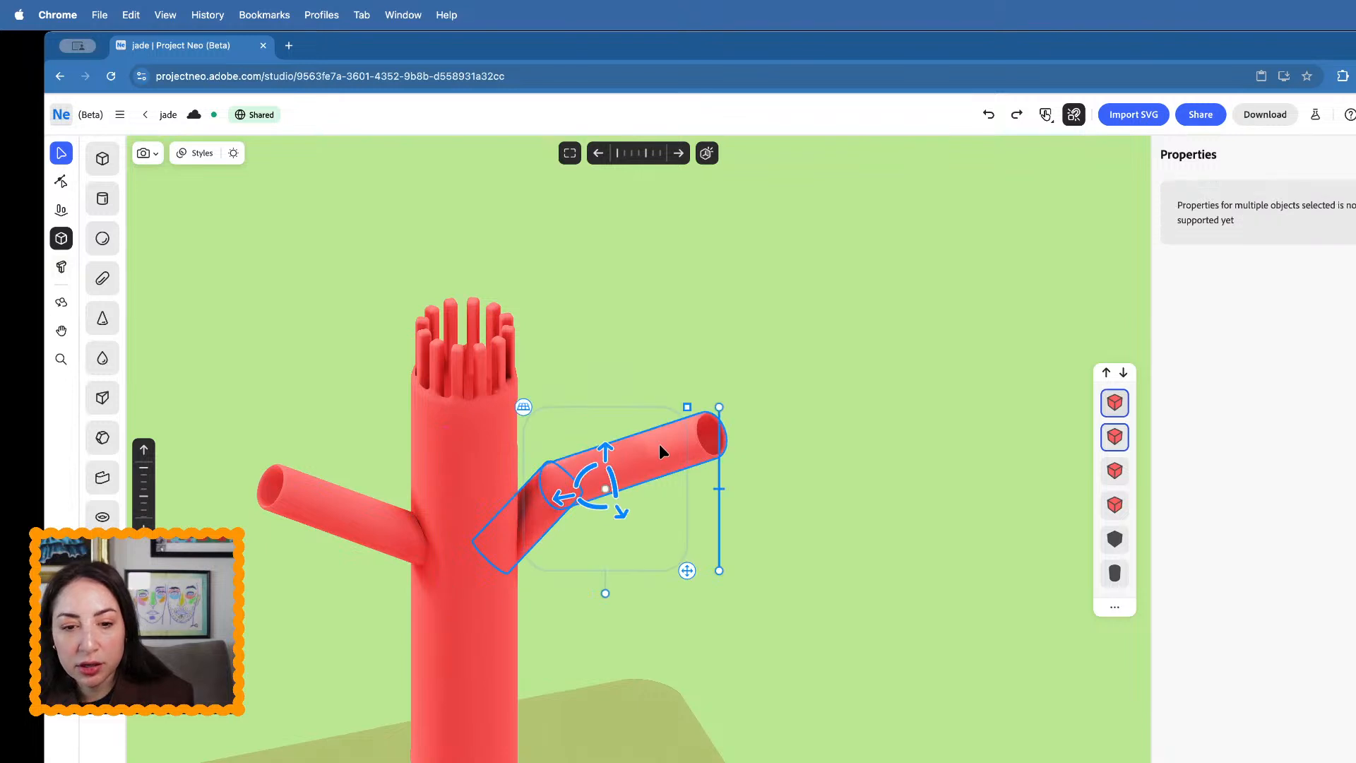
key(super+g)
drag(613, 485, 595, 444)
drag(577, 502, 548, 475)
scroll(548, 475, down, 3)
right_drag(551, 478, 516, 470)
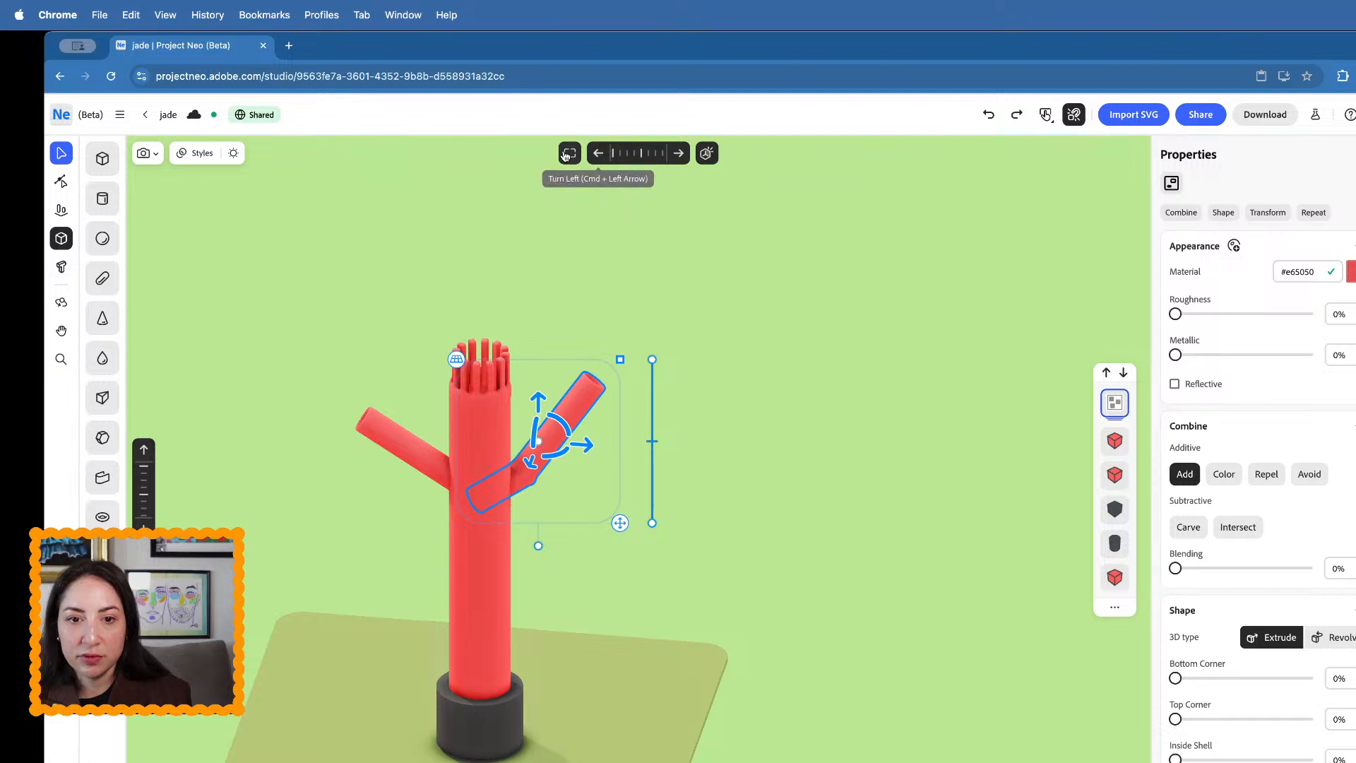
- Move the grouped arm outward from the body in front view so its elbow stands clear, and fine-tune its position
click(707, 153)
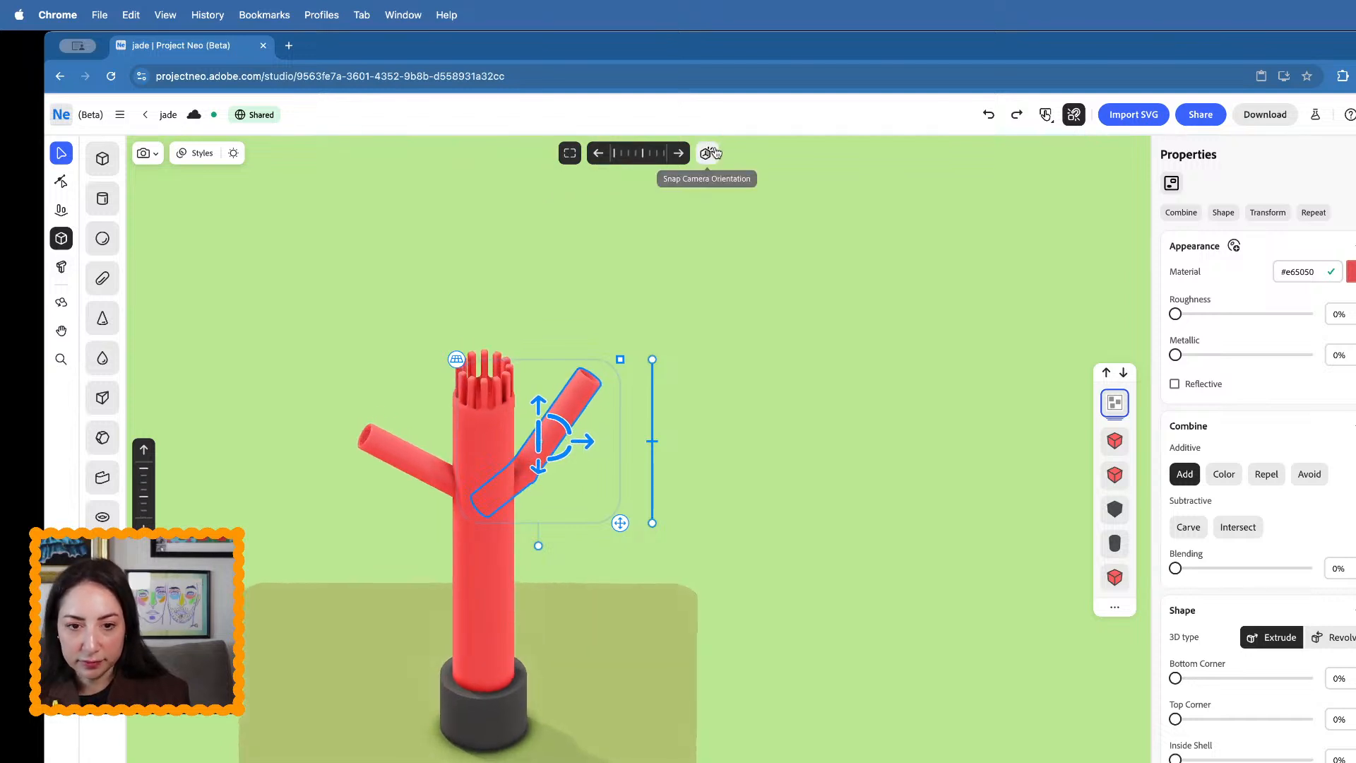
click(825, 418)
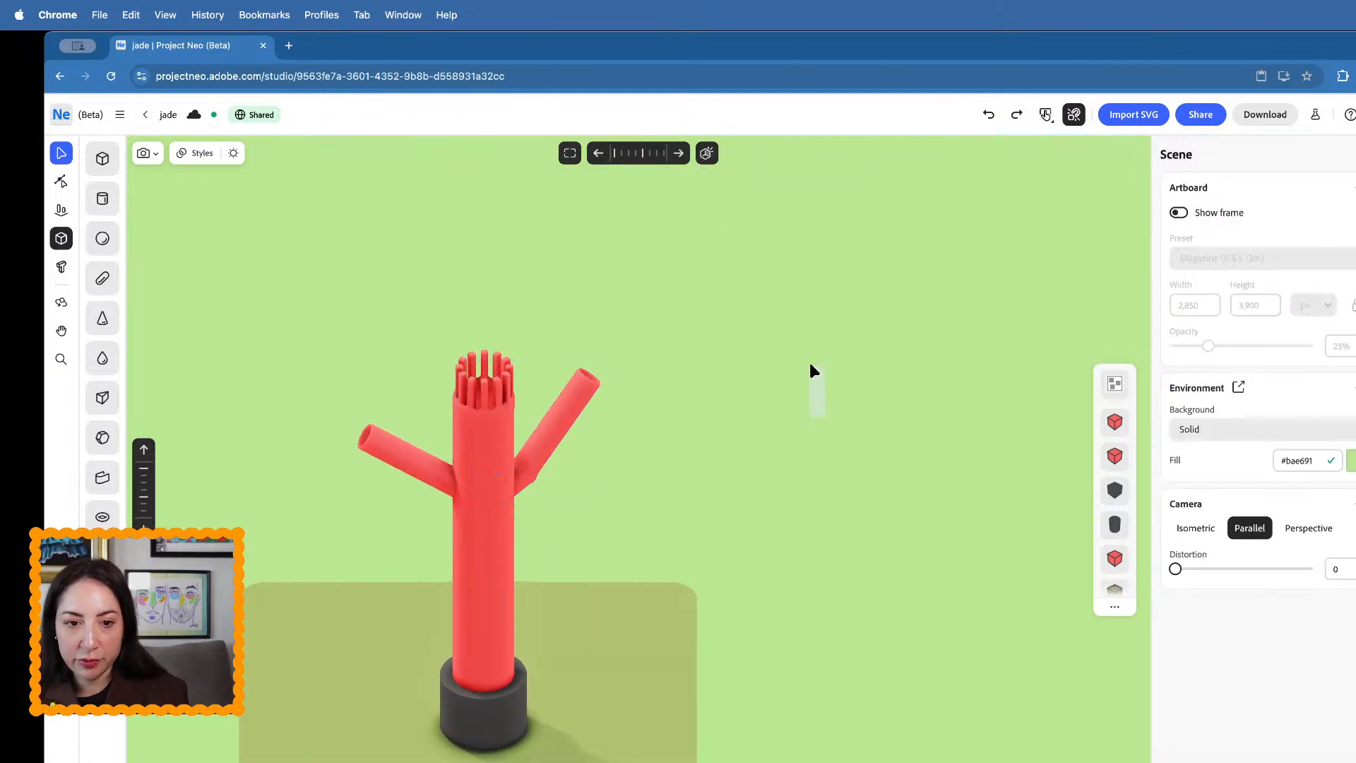
right_drag(810, 364, 776, 332)
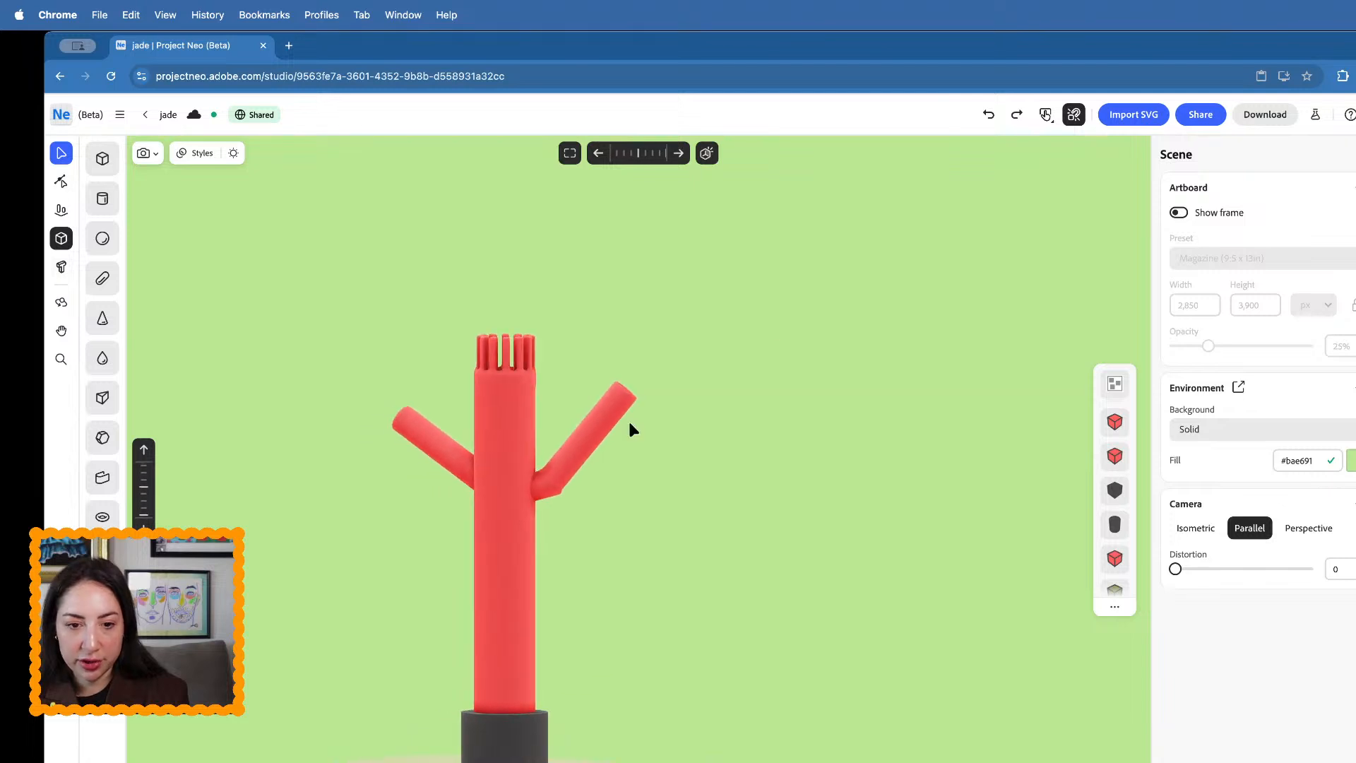
click(544, 476)
drag(603, 441, 620, 436)
right_drag(621, 437, 668, 446)
drag(614, 453, 606, 447)
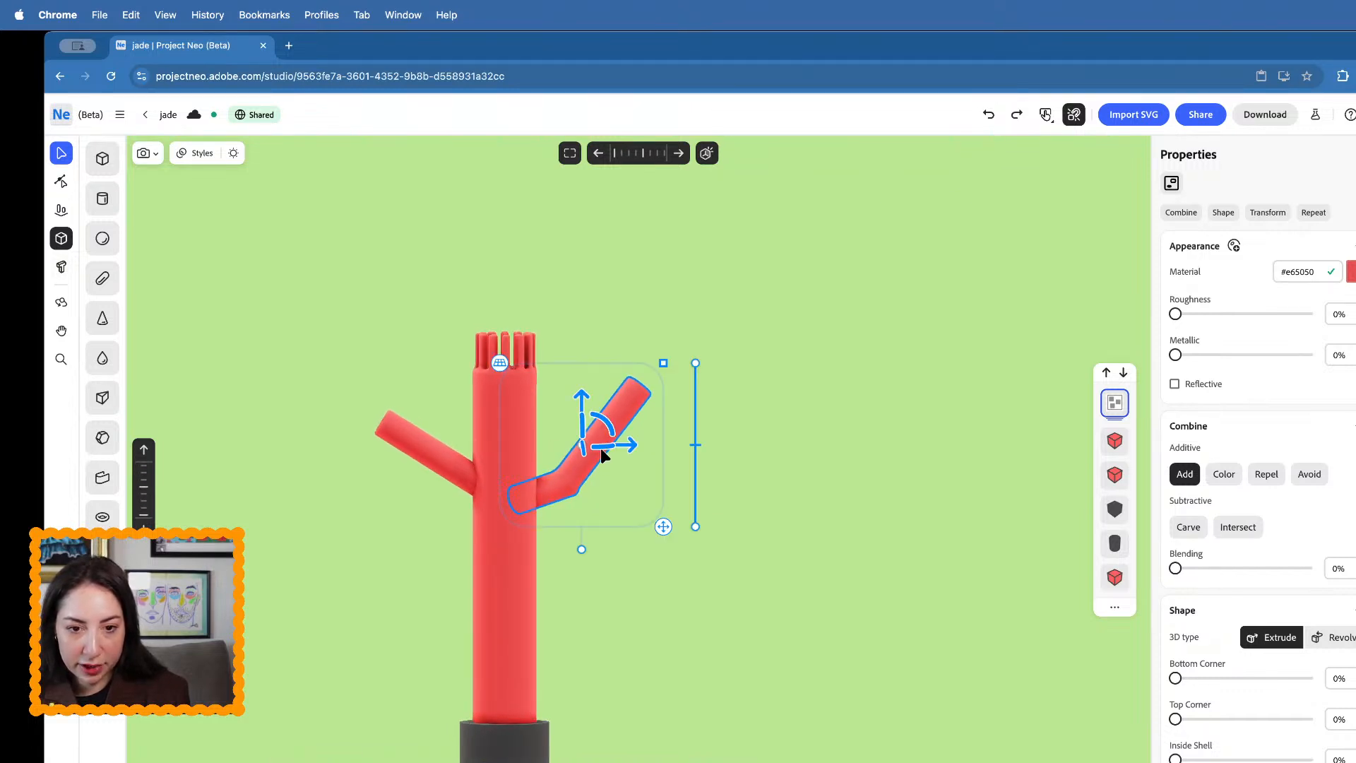
- Slightly shorten the forearm cylinder inside the arm group, then leave the group
double_click(640, 396)
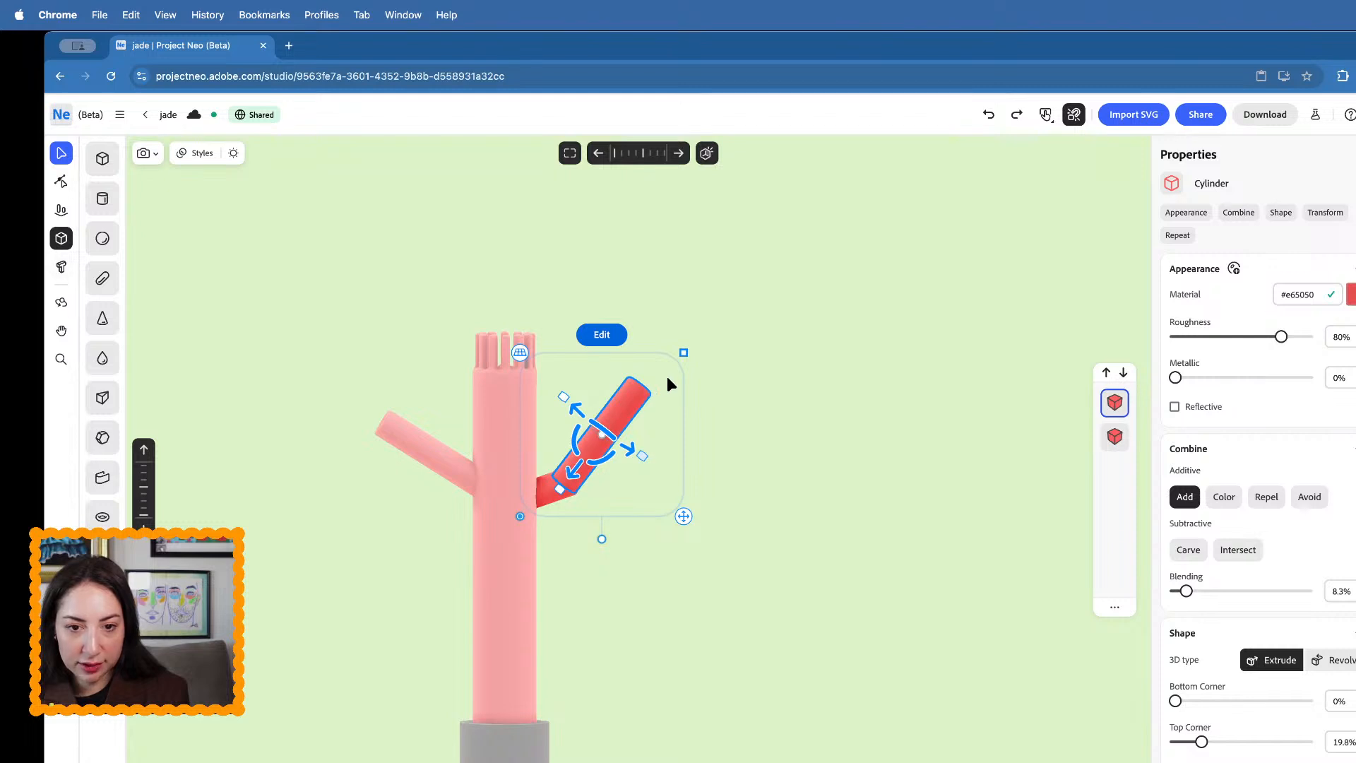
drag(684, 352, 682, 354)
mouse_move(560, 489)
mouse_down()
mouse_move(580, 463)
mouse_move(569, 481)
mouse_up()
click(757, 411)
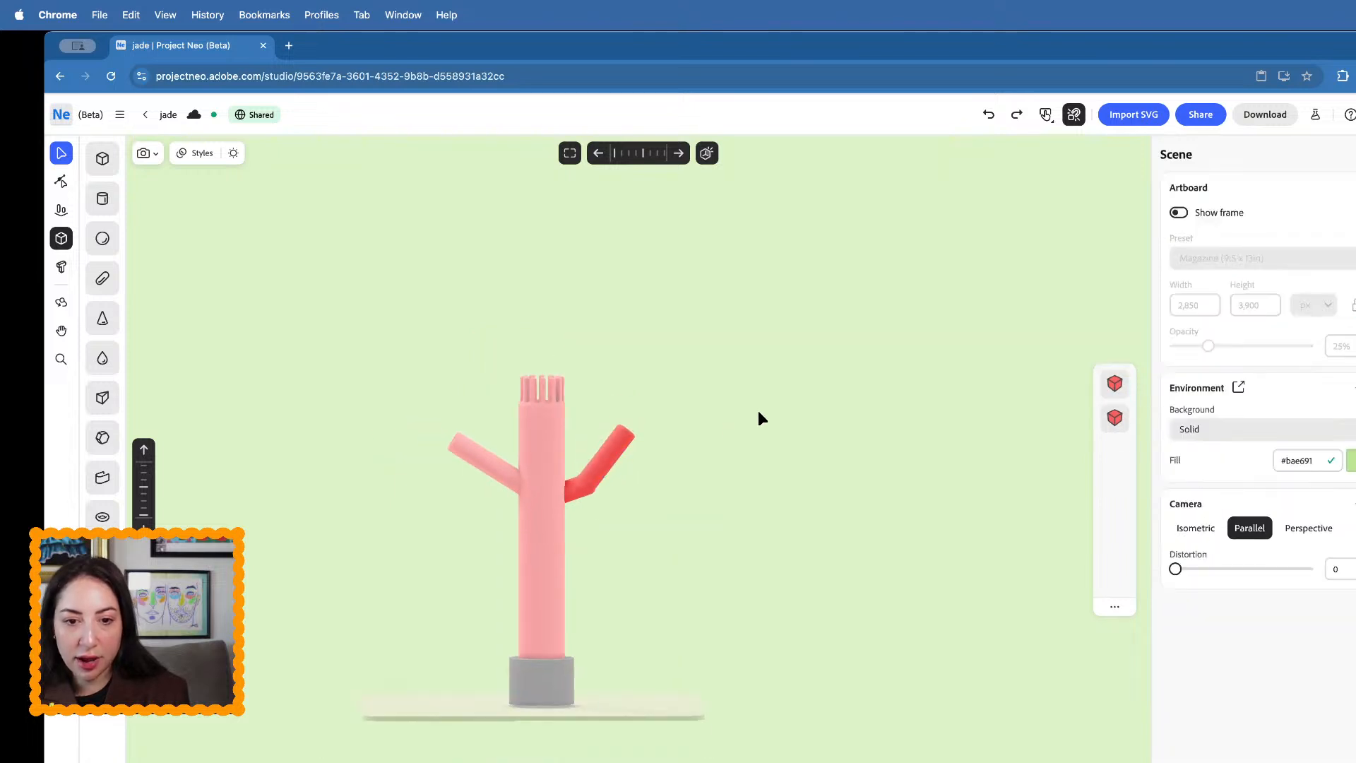
double_click(758, 412)
alt+drag(762, 417, 744, 421)
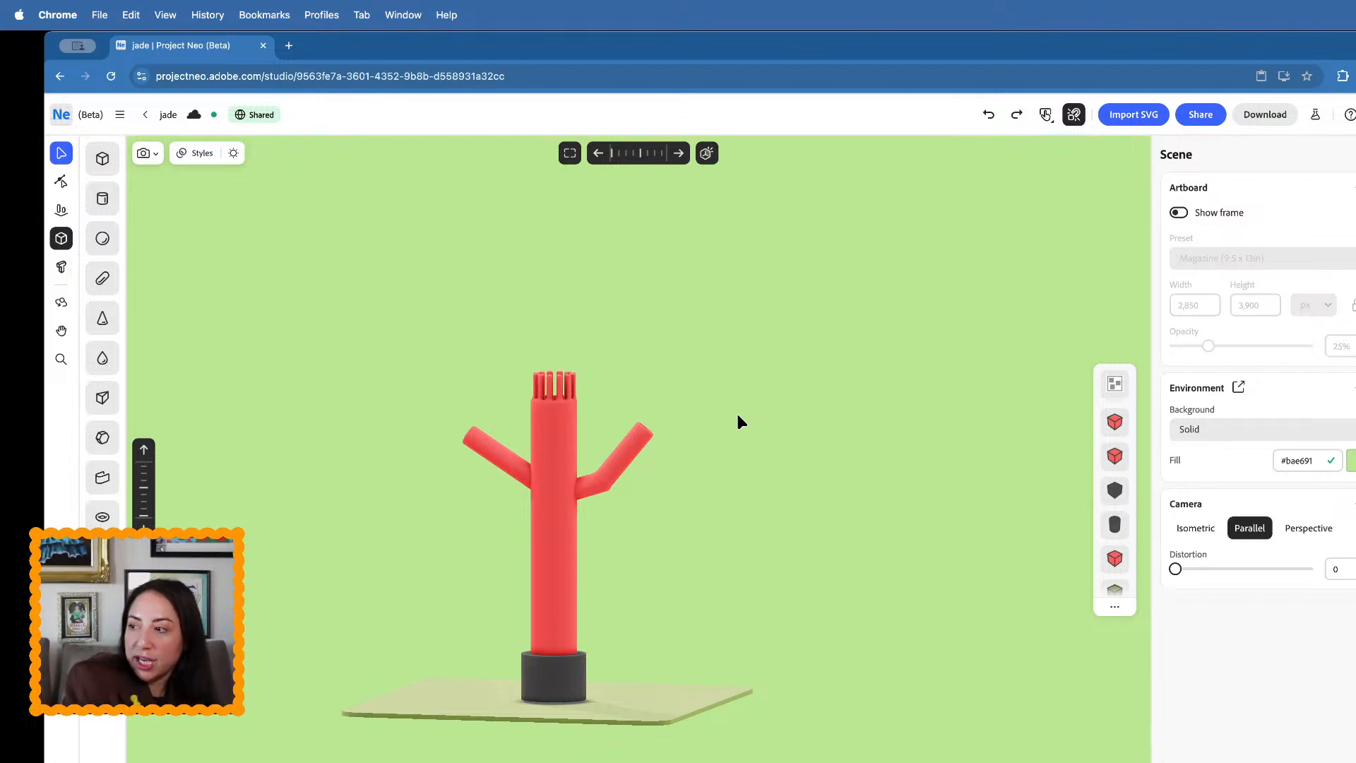
scroll(552, 511, up, 5)
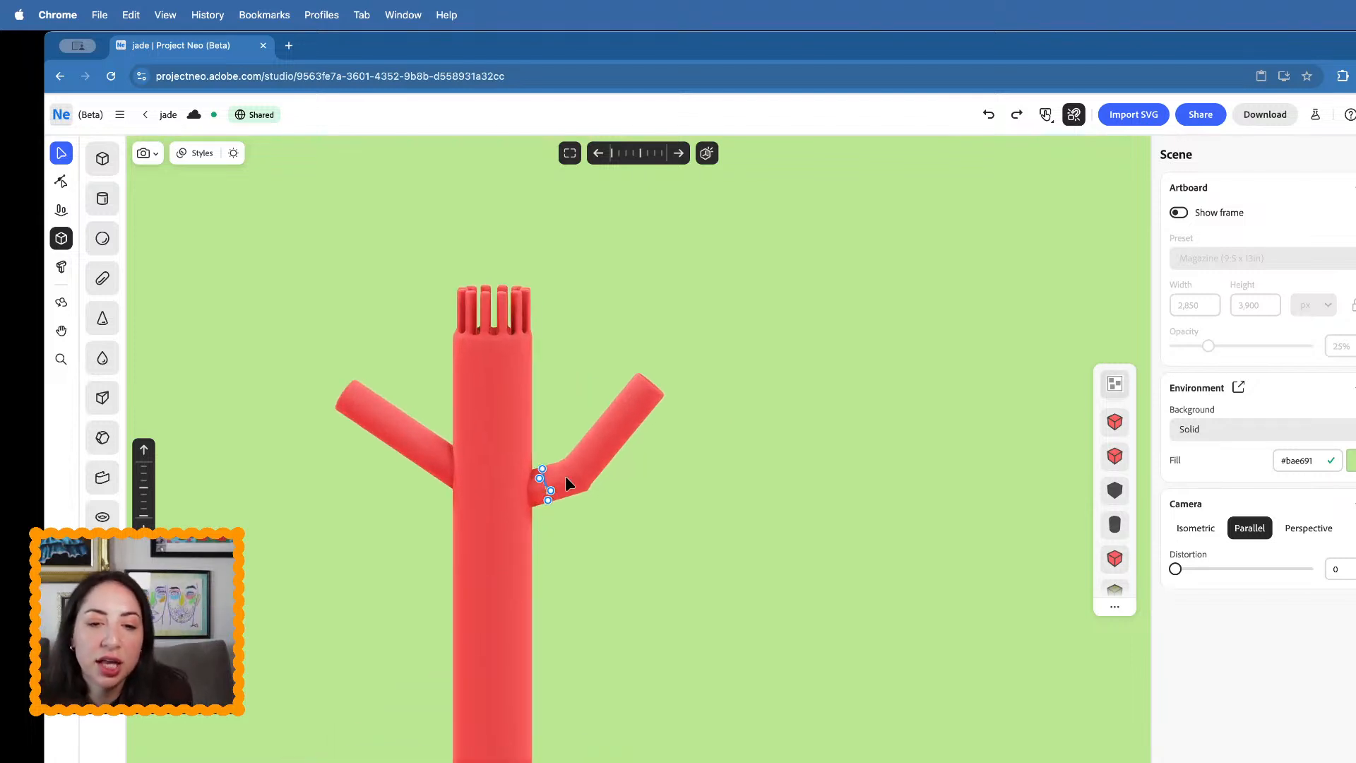
click(566, 483)
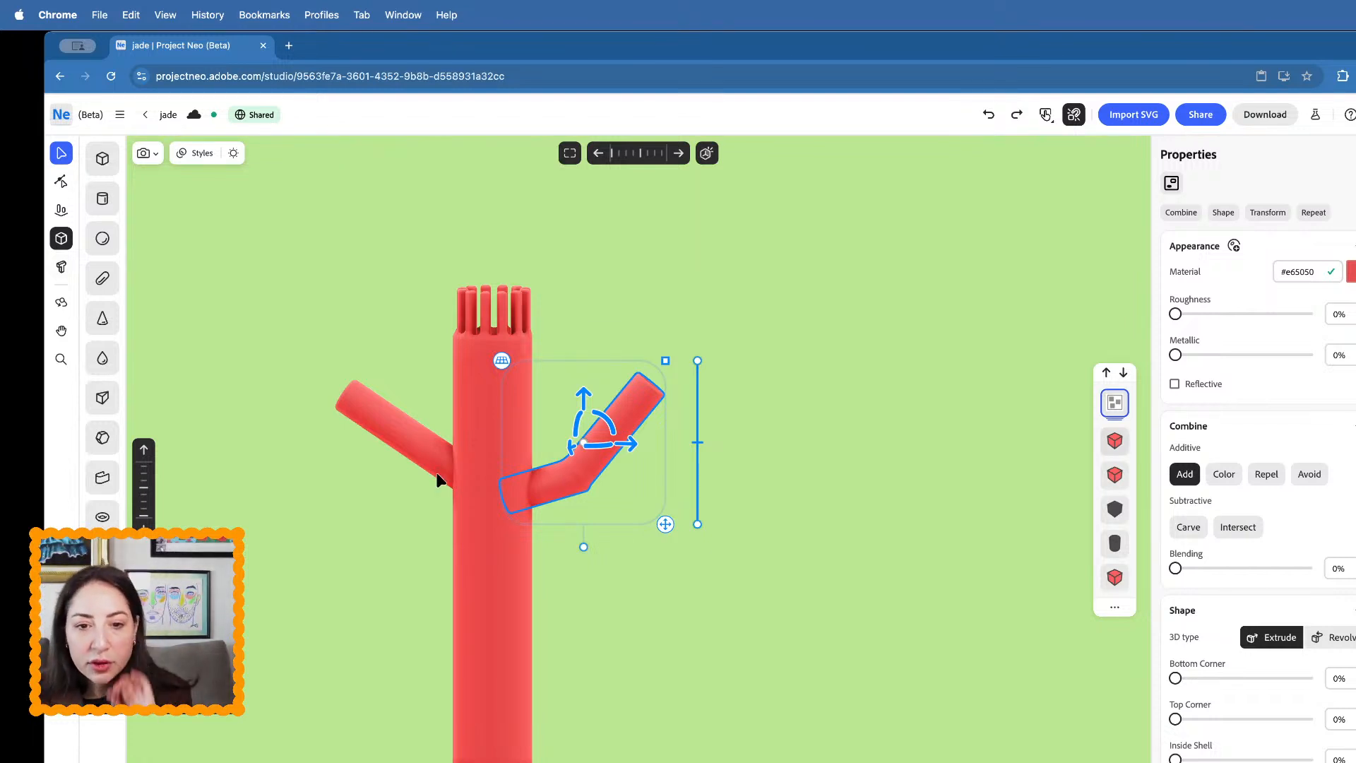
right_drag(437, 481, 453, 470)
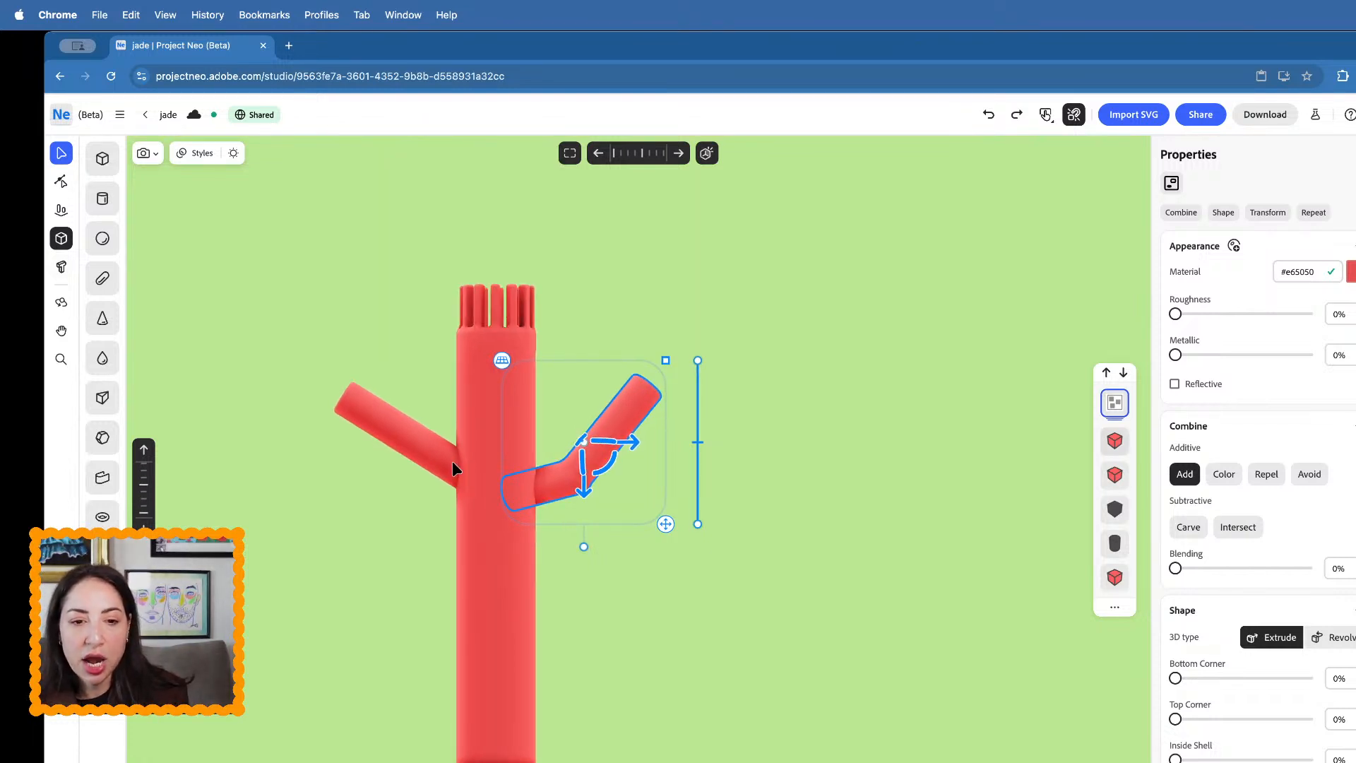
click(363, 507)
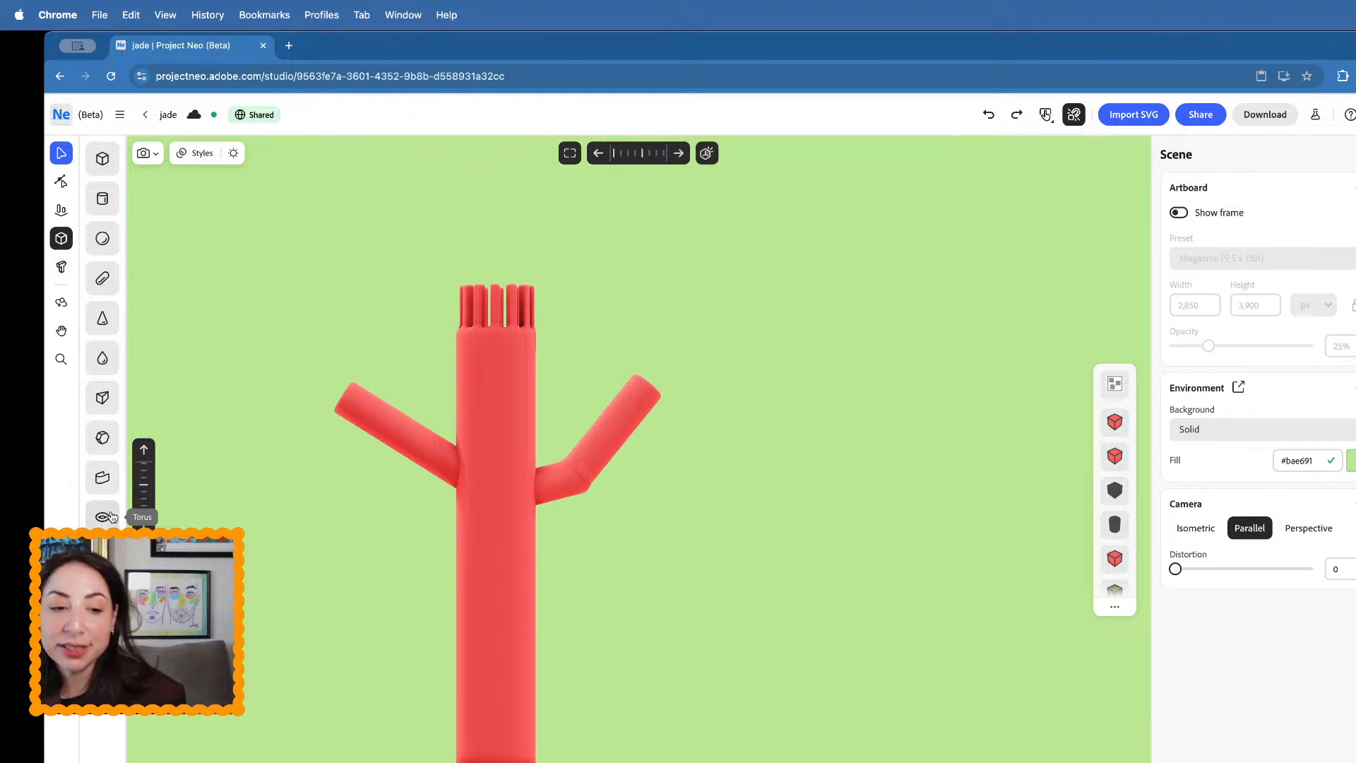
- Draw a small Shoe horn shape beside the bent arm and rotate it so its arched profile faces the front
click(103, 477)
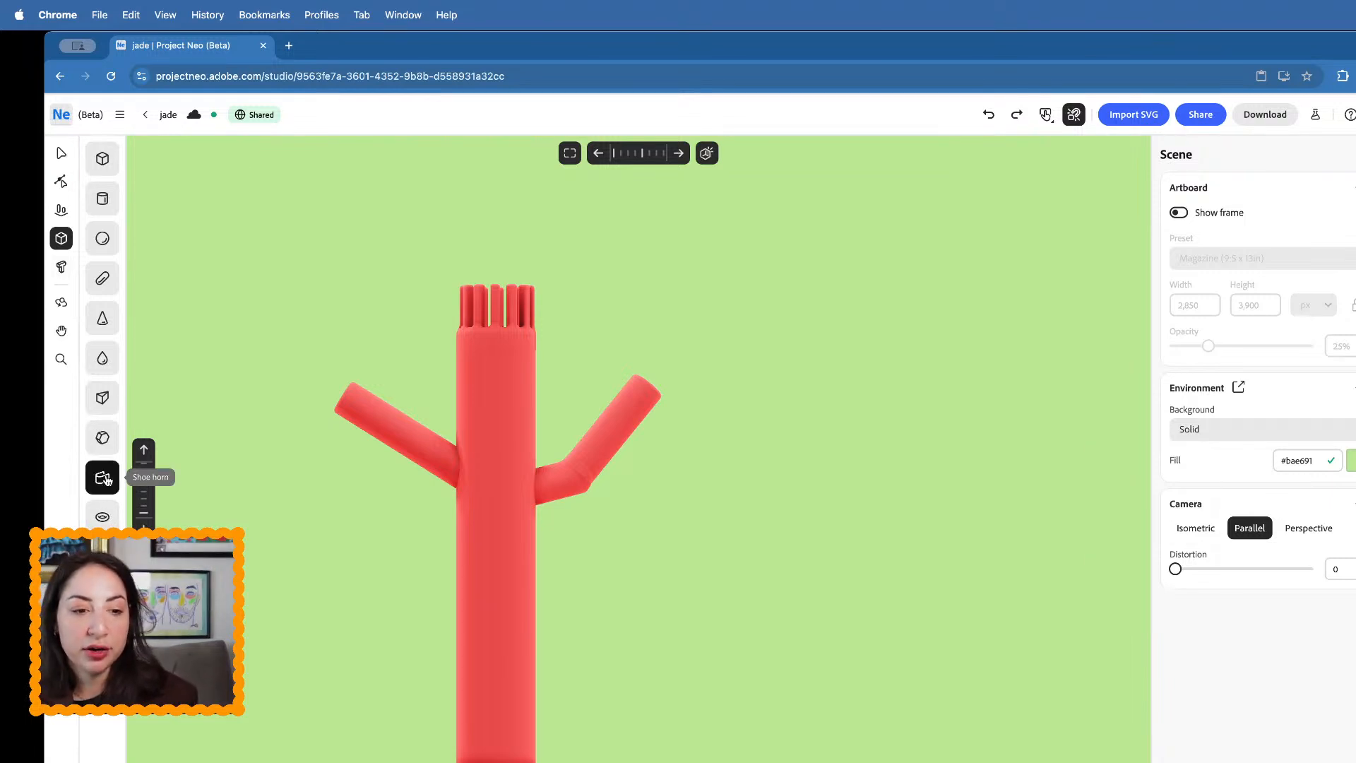
drag(811, 363, 850, 396)
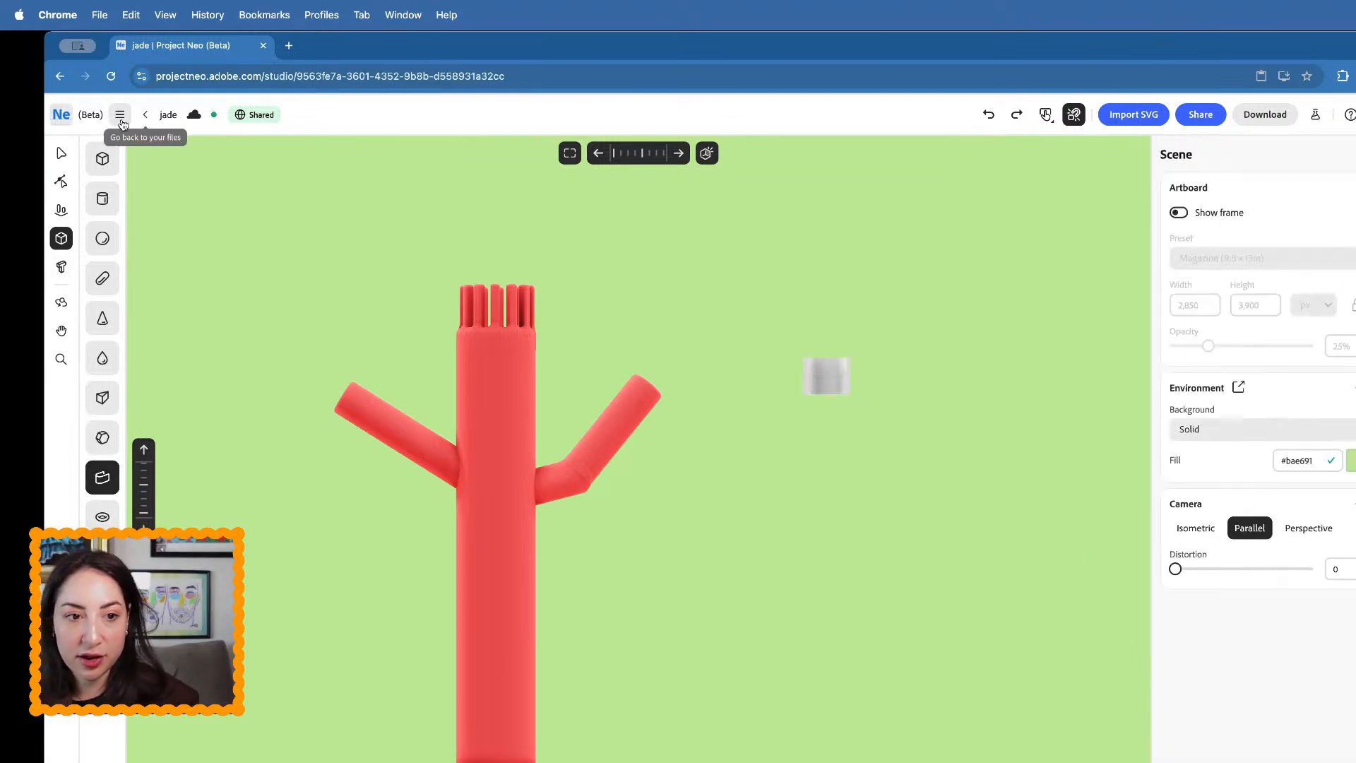
click(62, 153)
click(827, 376)
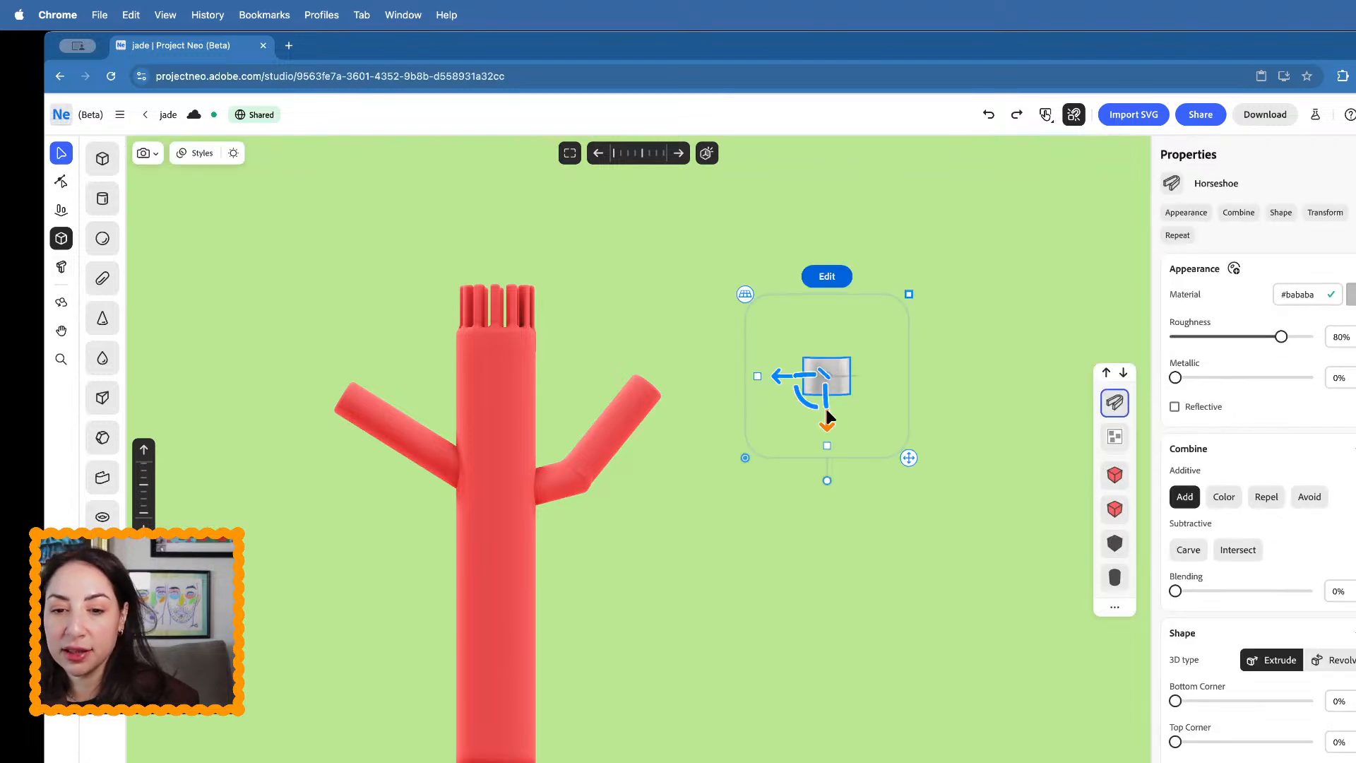
drag(827, 364, 739, 374)
scroll(879, 369, up, 5)
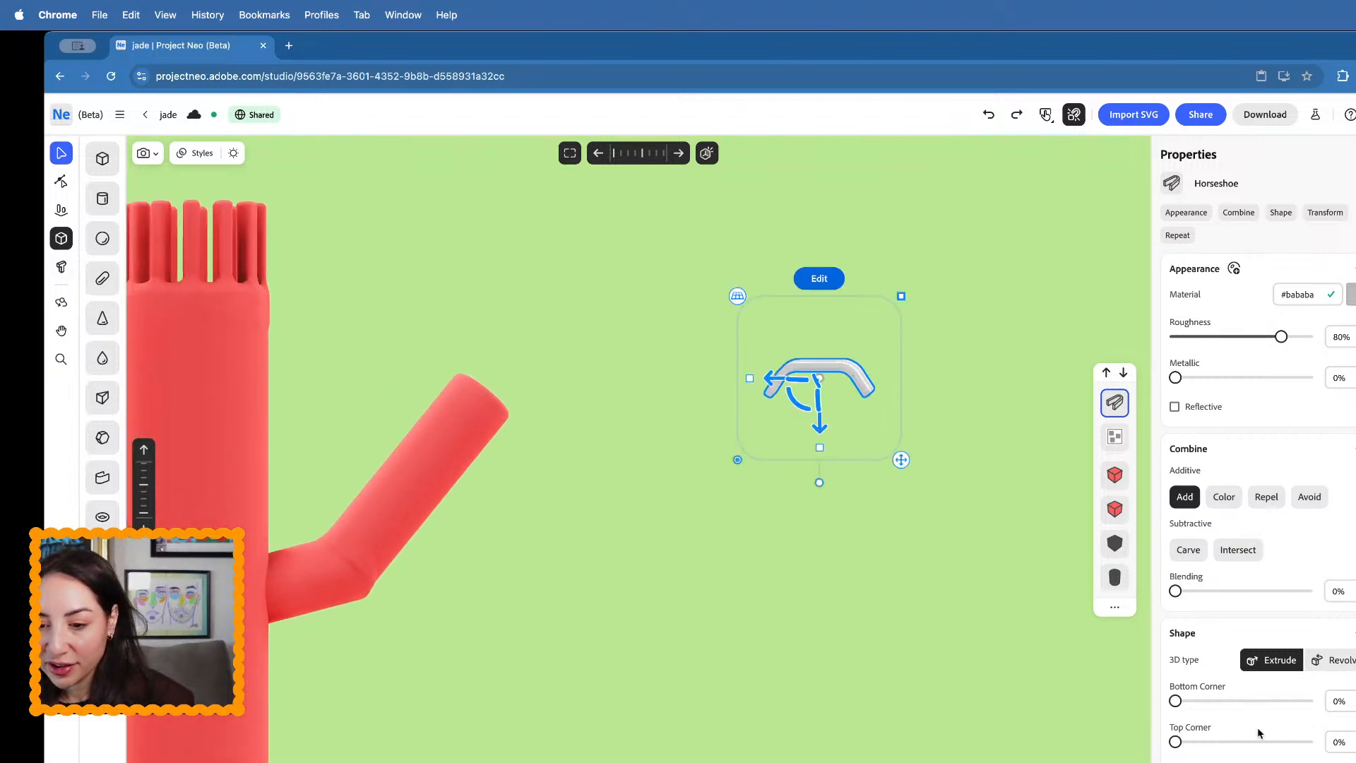
- Set the horseshoe's width to 0 and increase its length to form a narrow arch with longer legs
drag(1176, 701, 1126, 716)
scroll(1263, 741, down, 3)
scroll(1234, 746, down, 1)
scroll(1233, 744, down, 2)
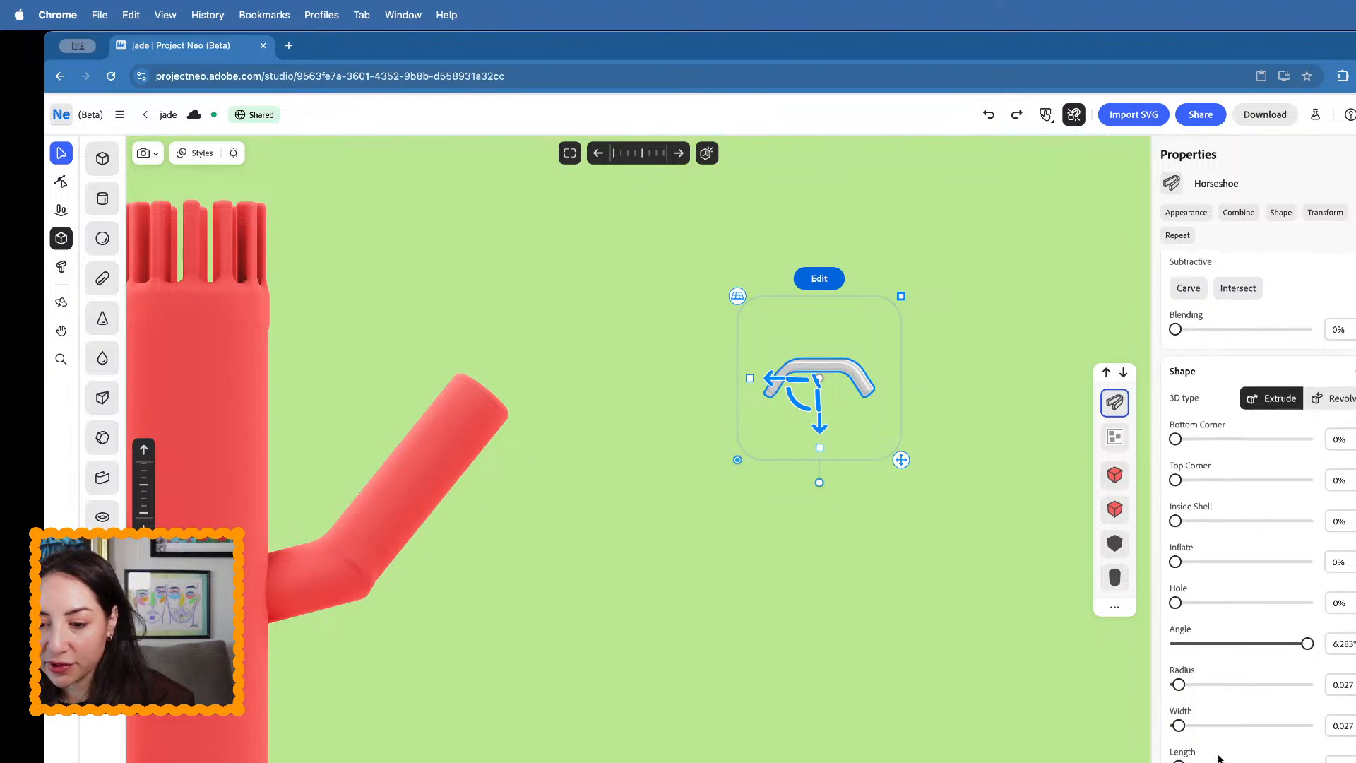
drag(1178, 761, 1169, 721)
scroll(839, 425, up, 4)
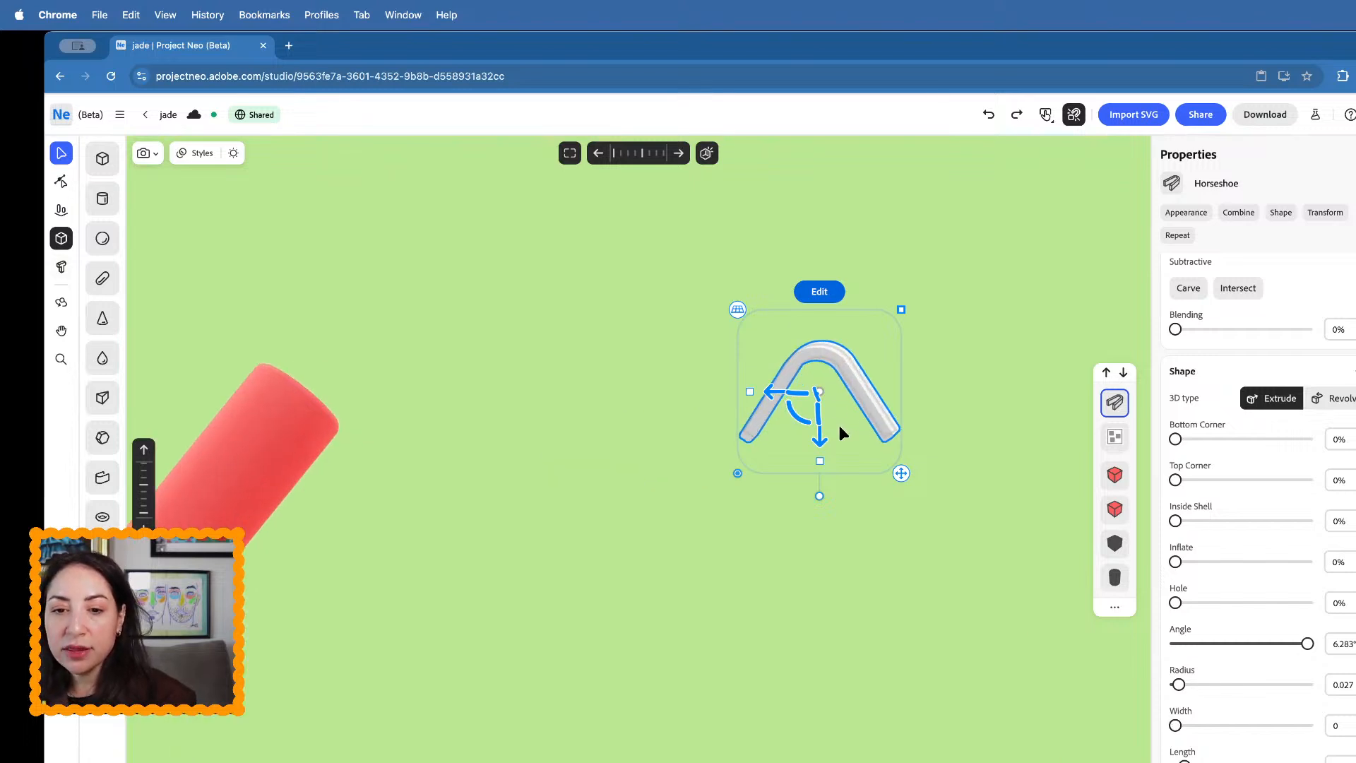
scroll(839, 425, right, 2)
- Duplicate the horseshoe and place the copy directly beside the original so their legs meet in an M shape
key(super+c)
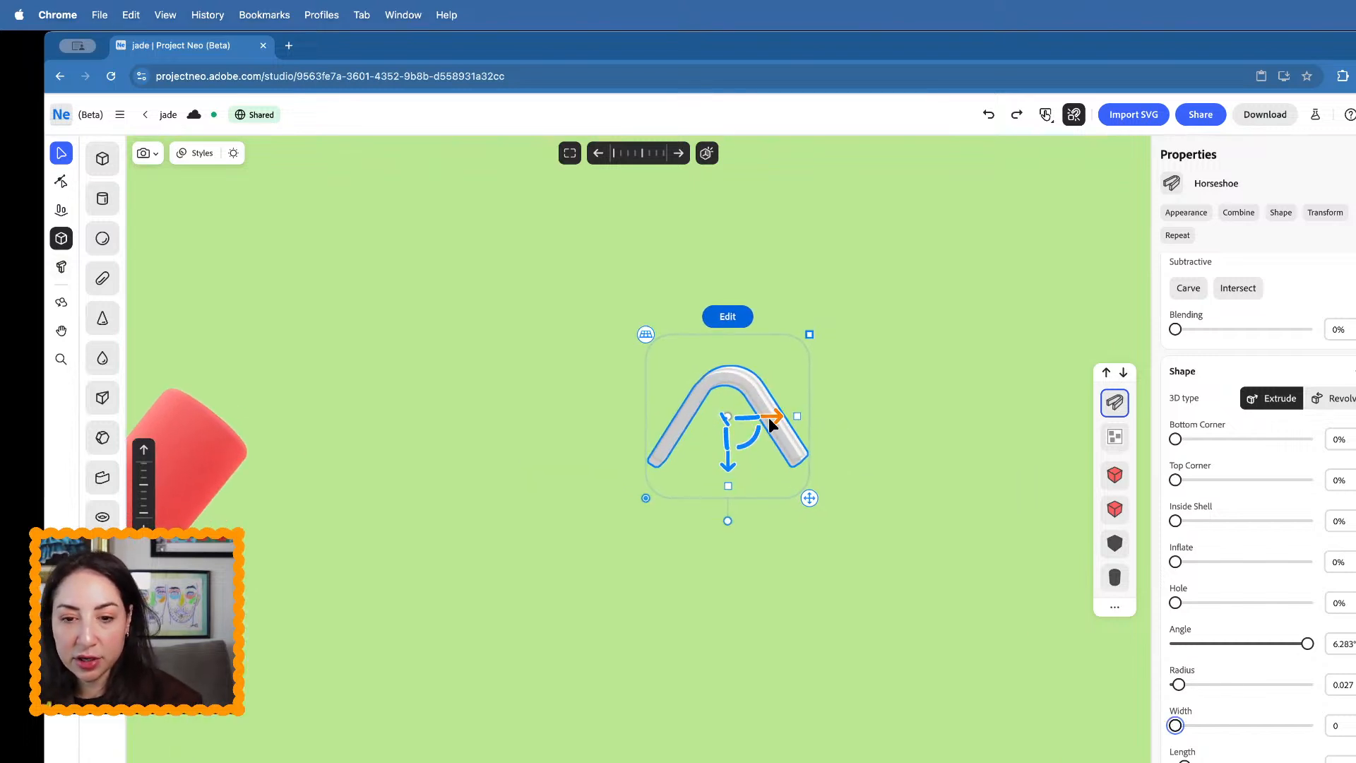
click(774, 547)
click(786, 443)
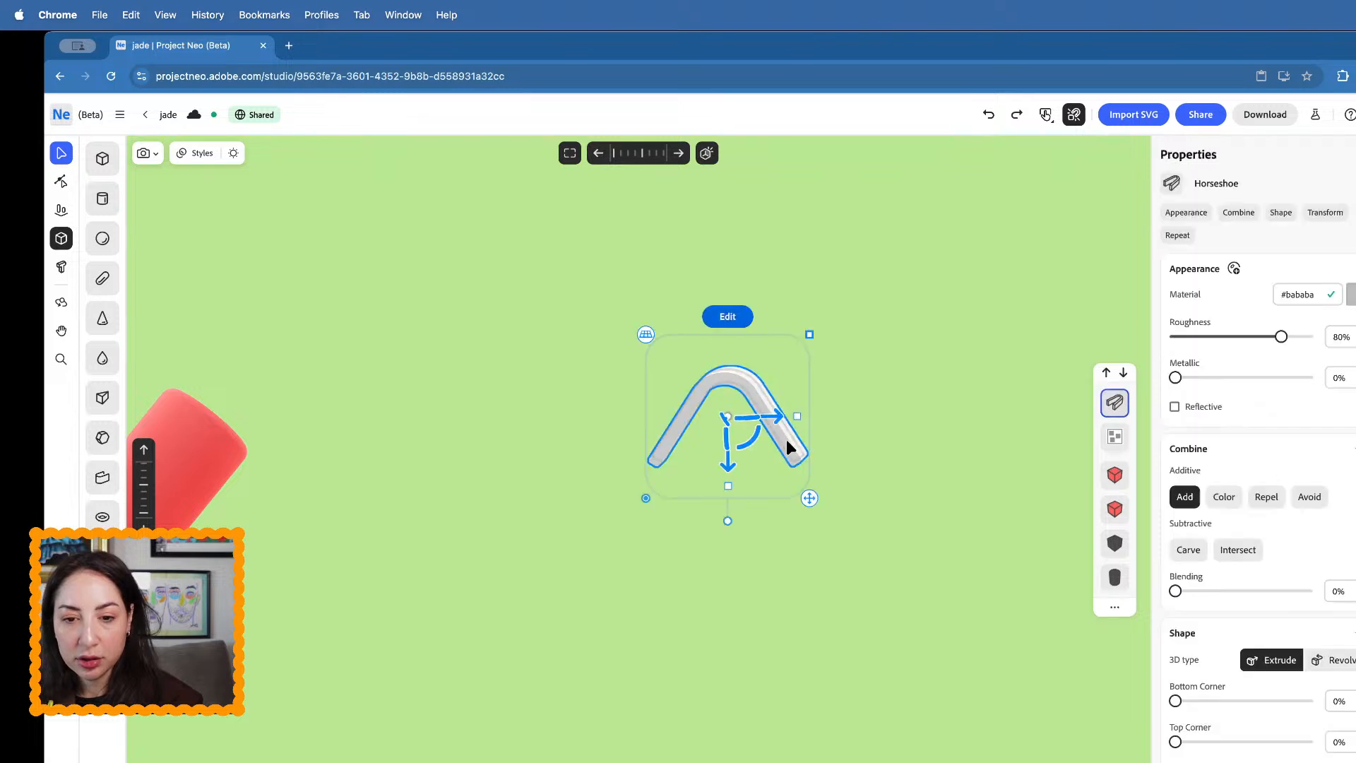
key(super+v)
drag(772, 413, 907, 404)
click(858, 539)
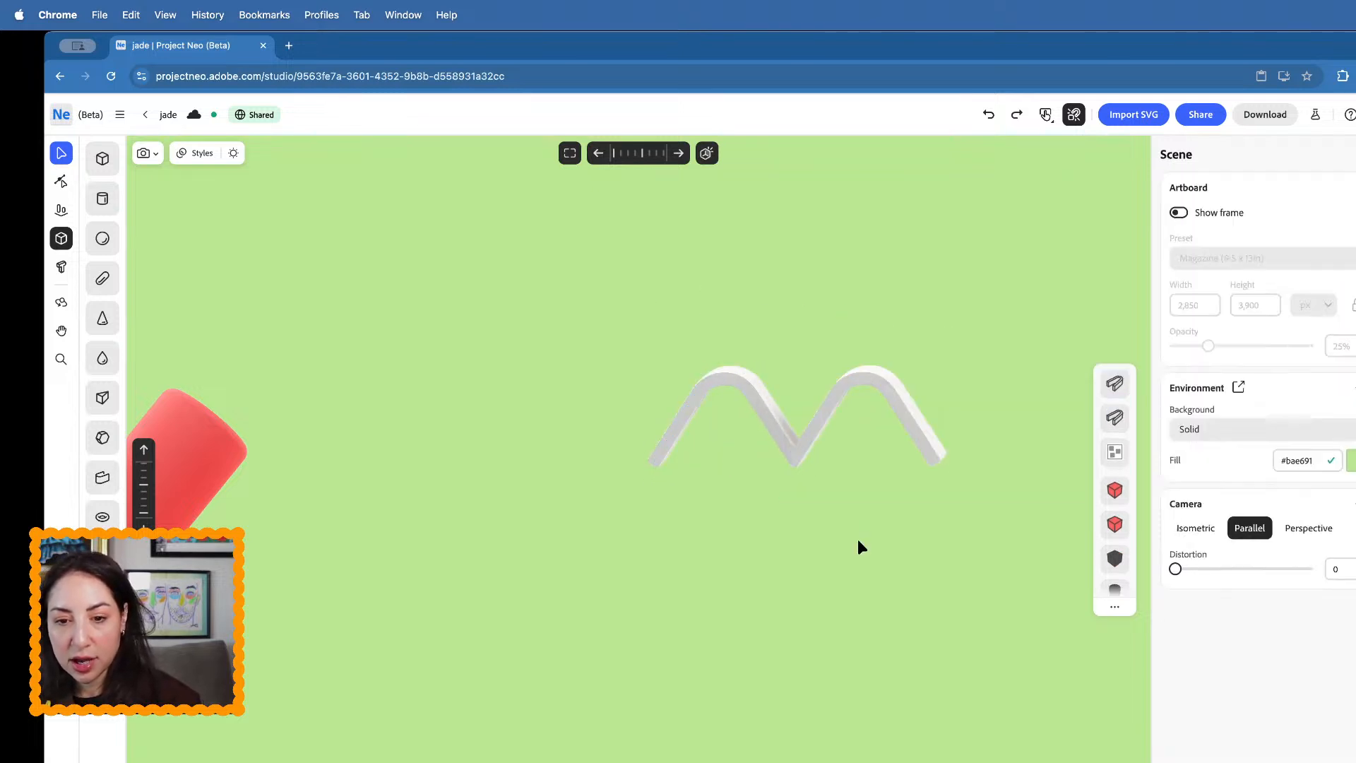
mouse_move(857, 540)
mouse_down()
mouse_move(853, 591)
mouse_move(881, 548)
mouse_move(857, 532)
mouse_move(867, 544)
mouse_up()
- Place an enlarged, upside-down copy of the horseshoe centred below the two arches, spanning their full width
click(769, 433)
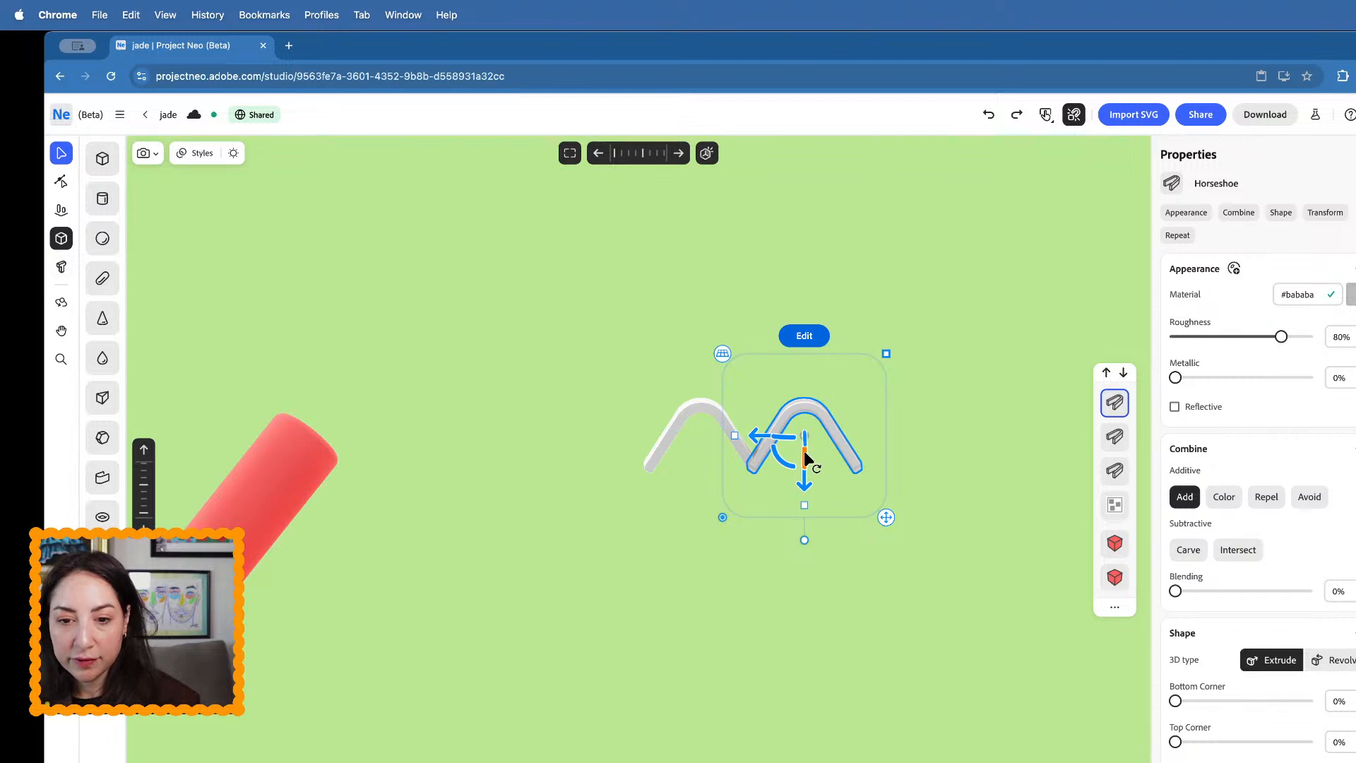
drag(807, 459, 801, 487)
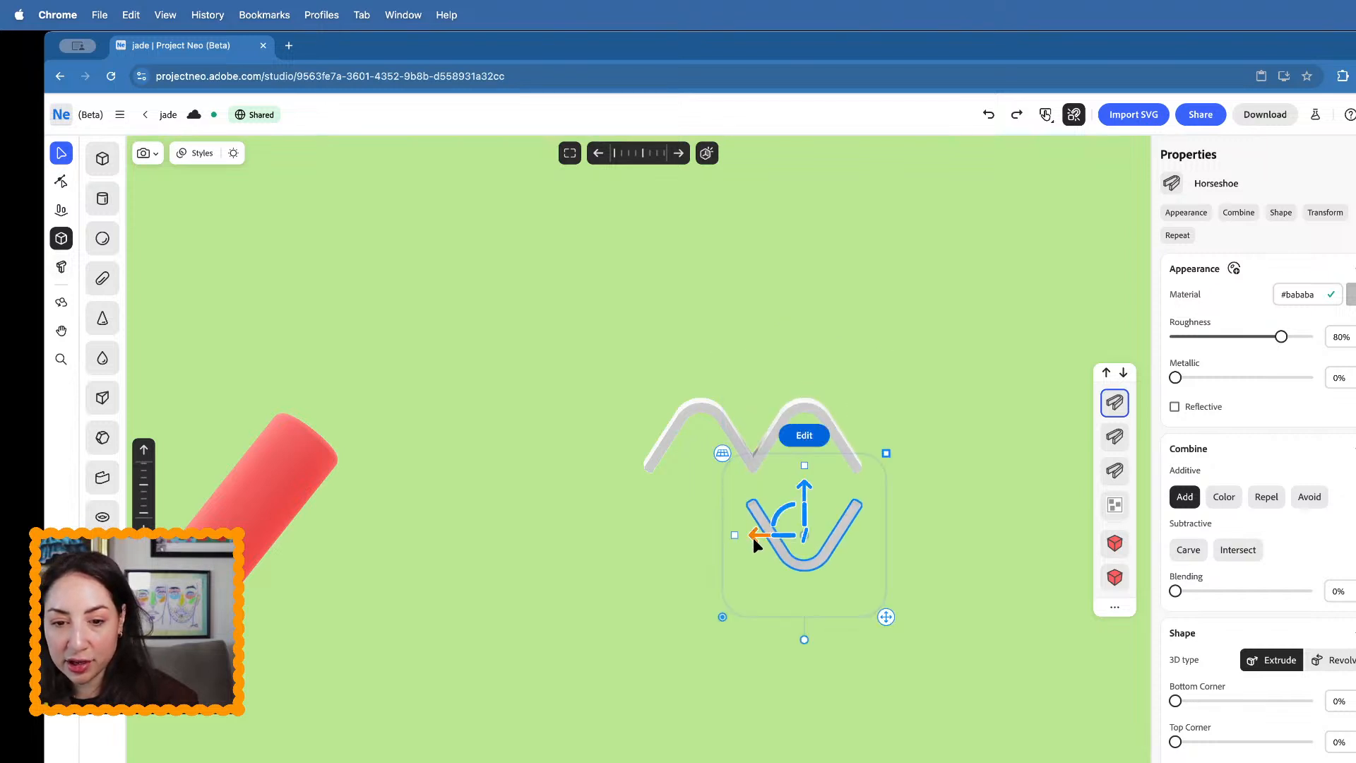
drag(753, 537, 709, 540)
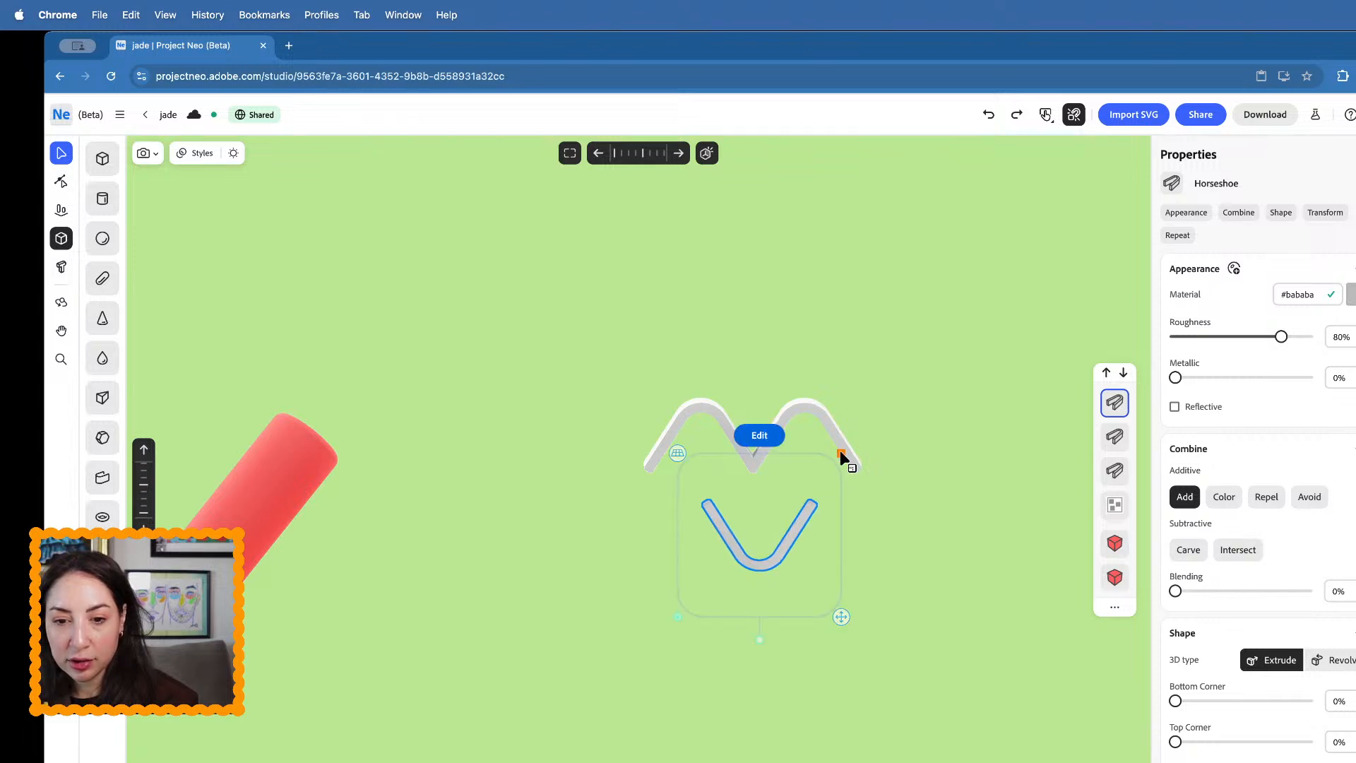
drag(842, 458, 888, 425)
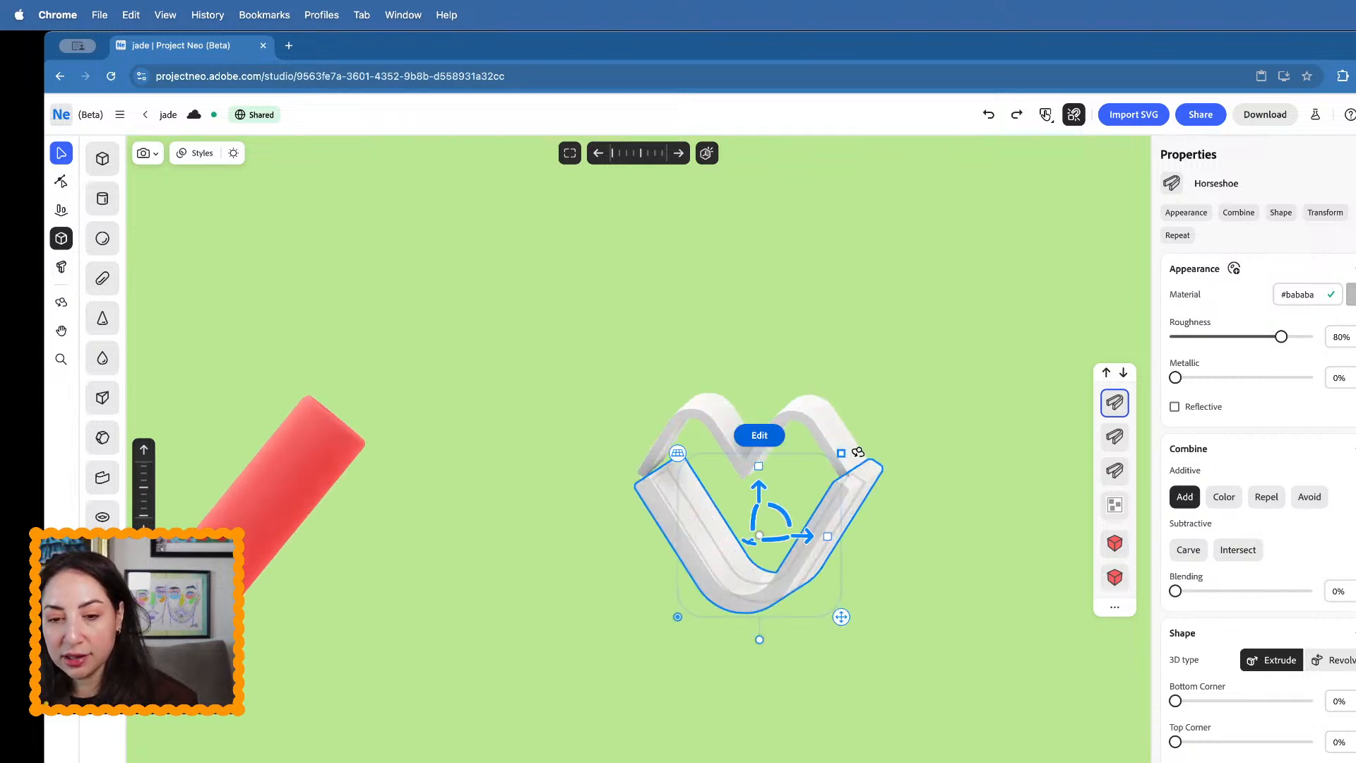
- Scale the inverted lower horseshoe down so its legs fit within the combined width of the two arches
right_drag(858, 452, 811, 517)
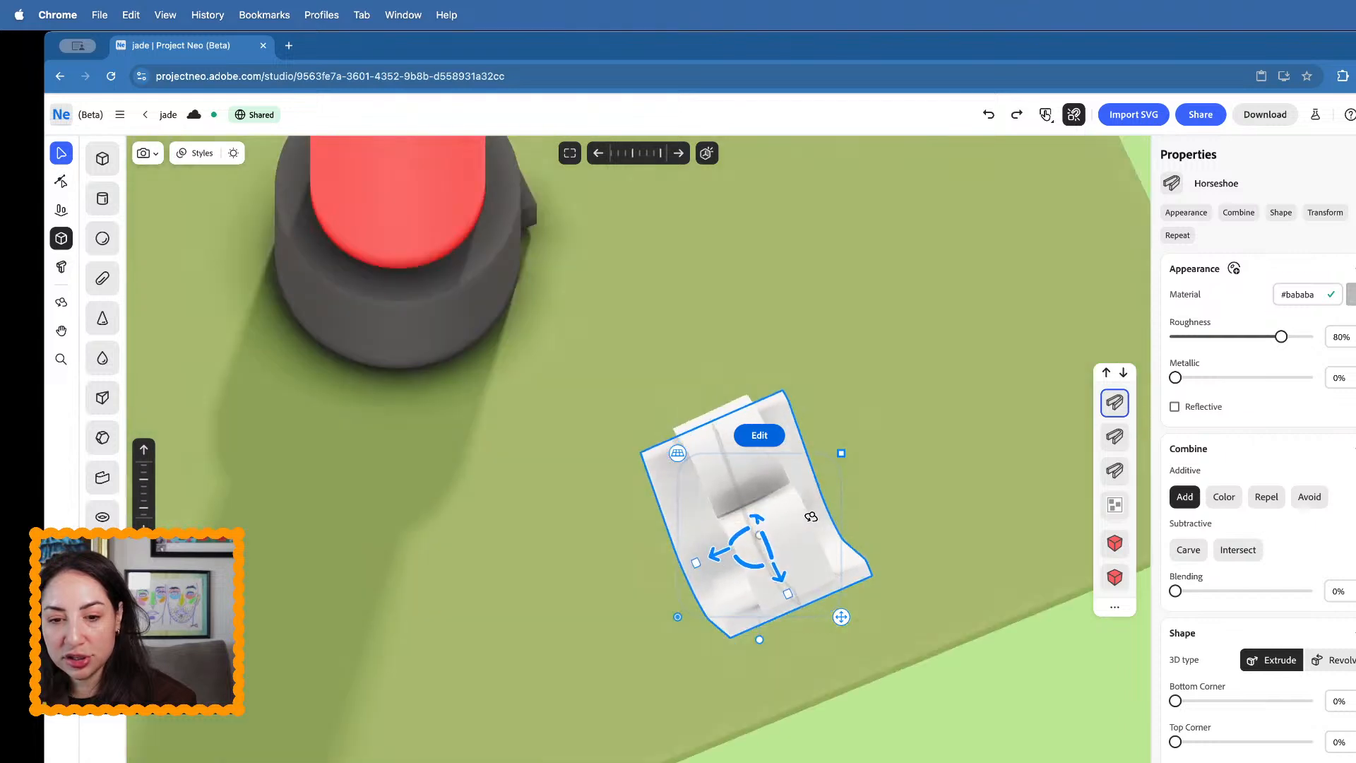
scroll(1178, 705, down, 3)
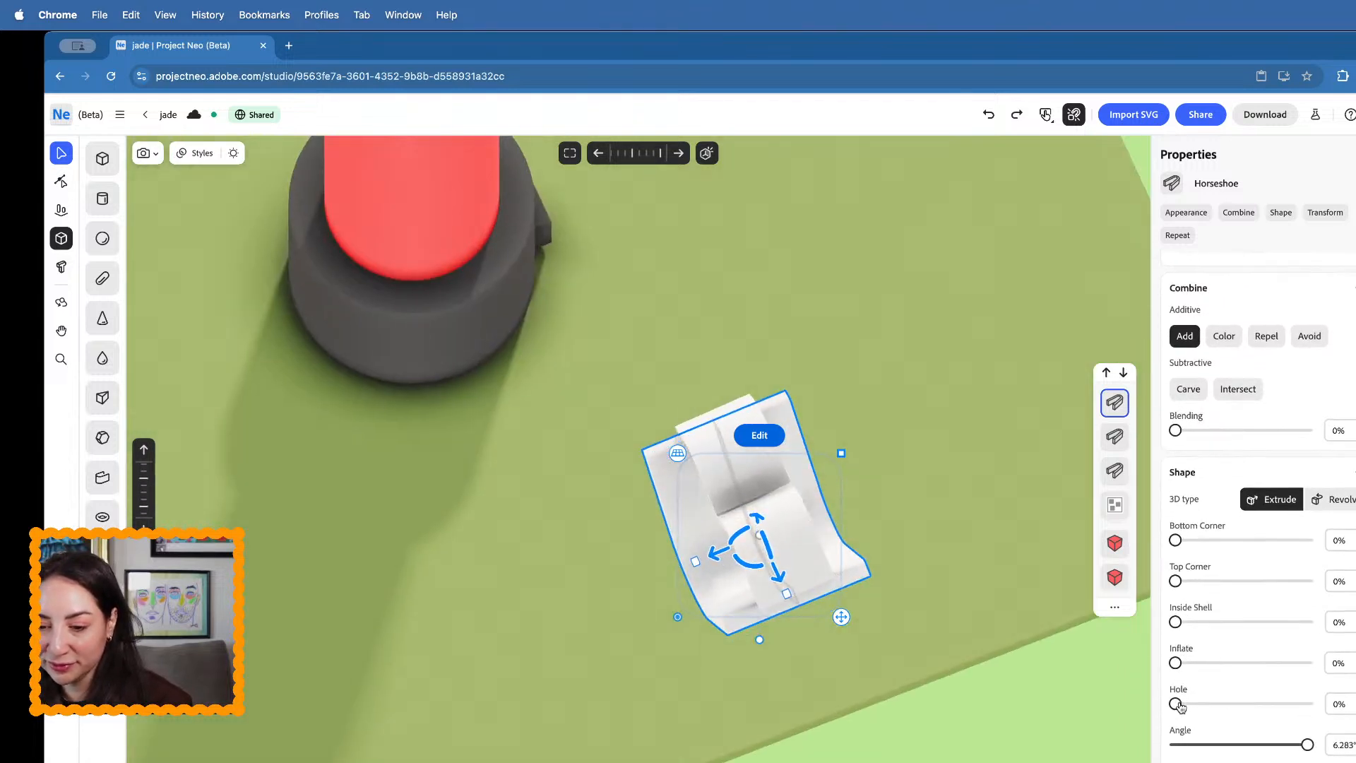
scroll(1178, 706, down, 1)
drag(1176, 740, 1194, 762)
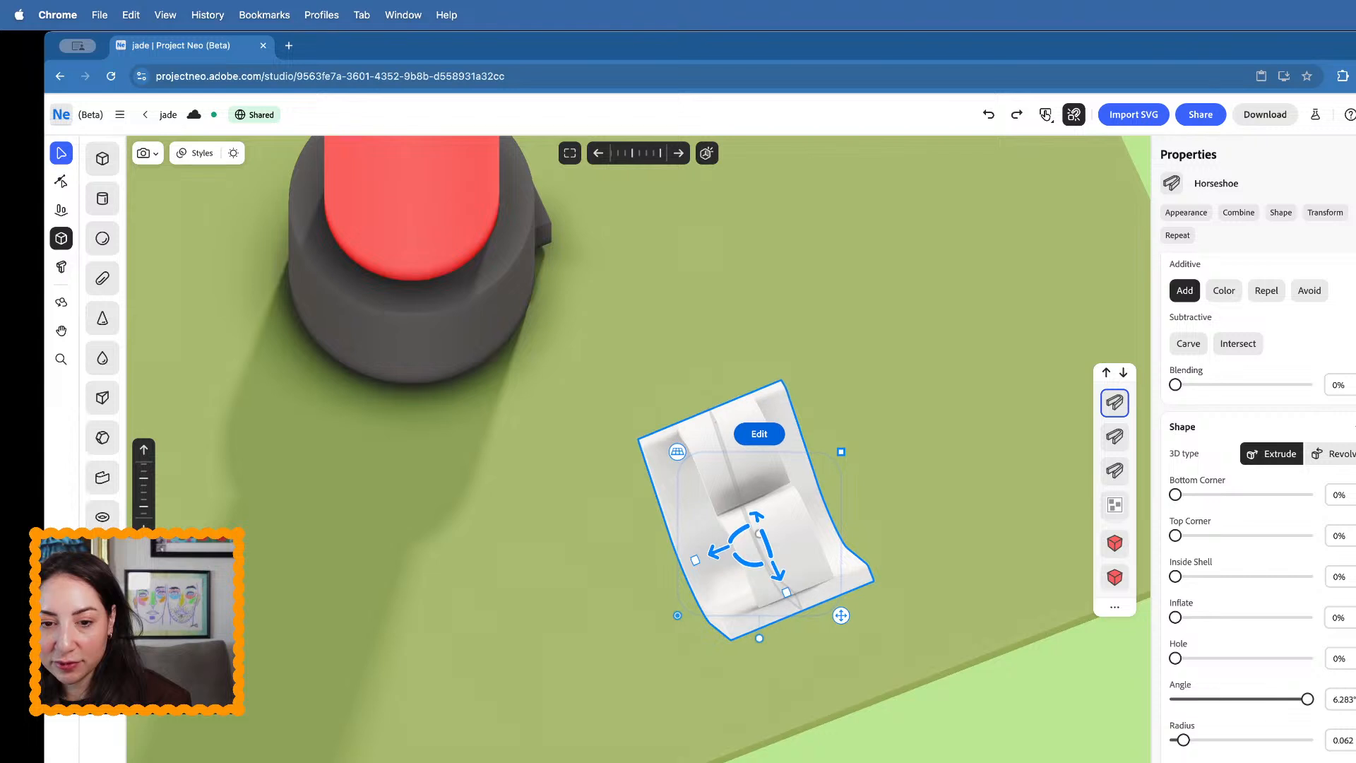
scroll(1243, 508, down, 2)
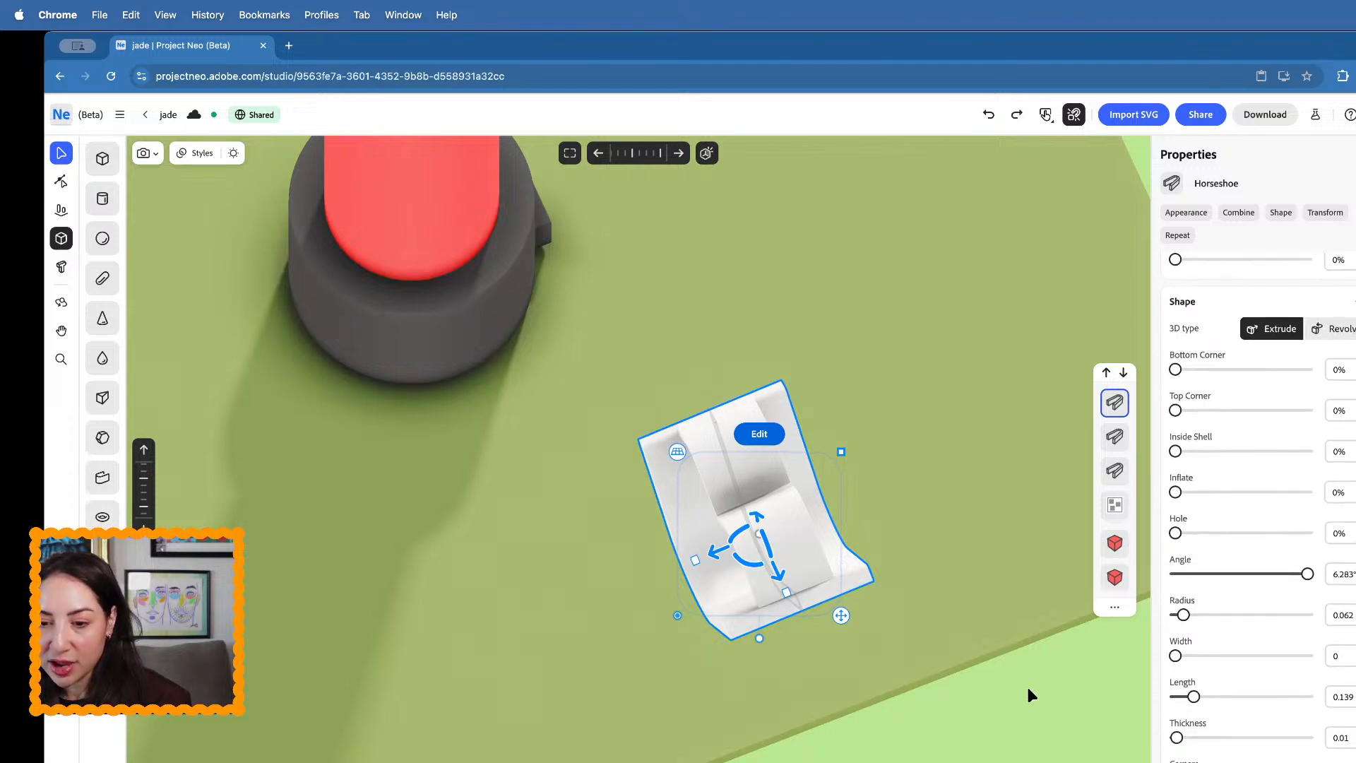
right_drag(1028, 689, 1114, 630)
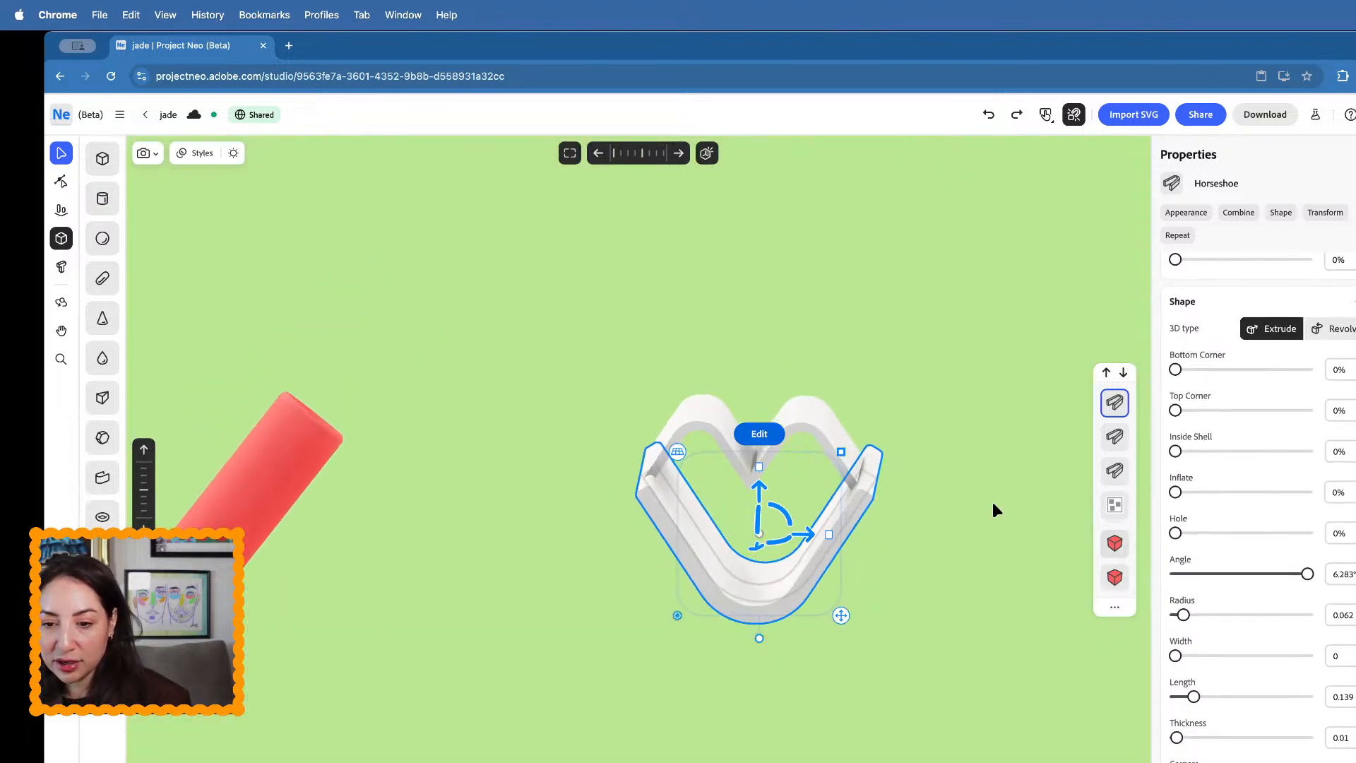
drag(836, 465, 836, 477)
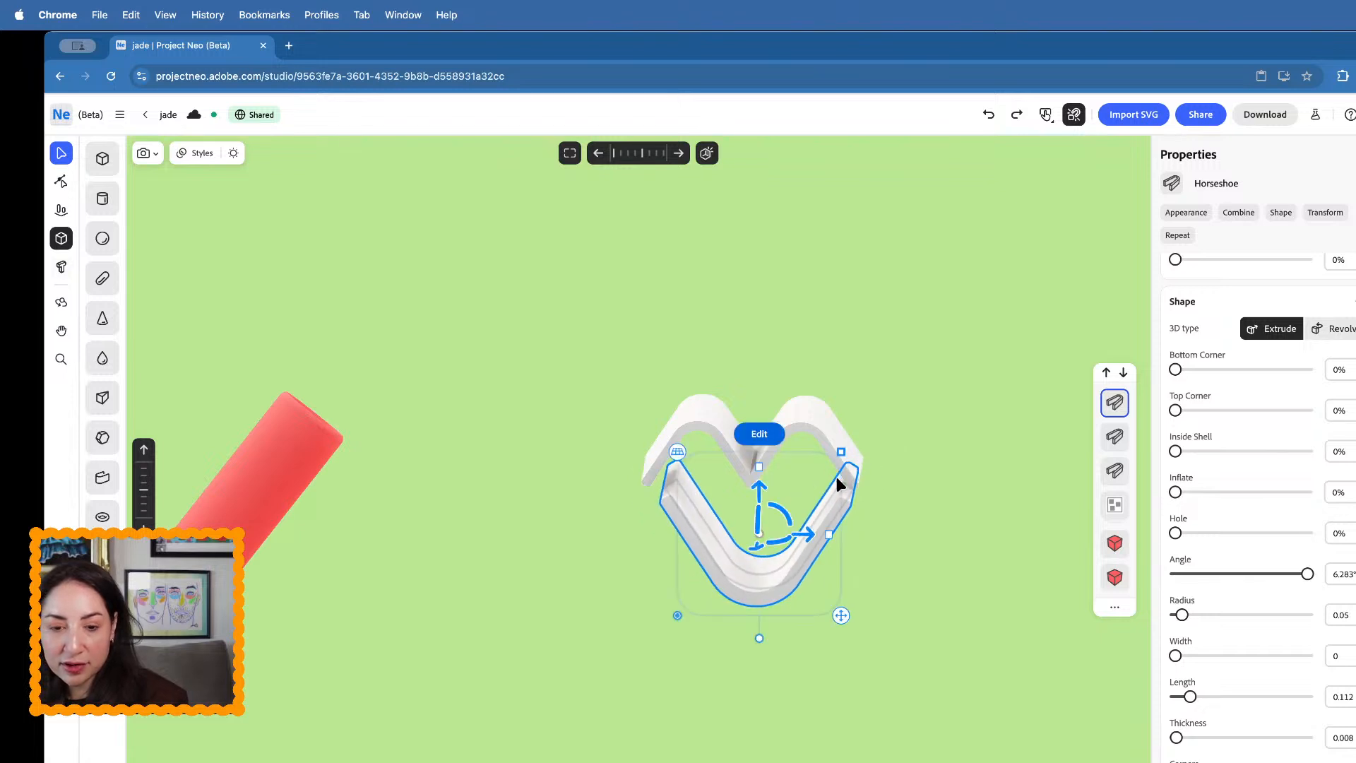
right_drag(841, 462, 847, 459)
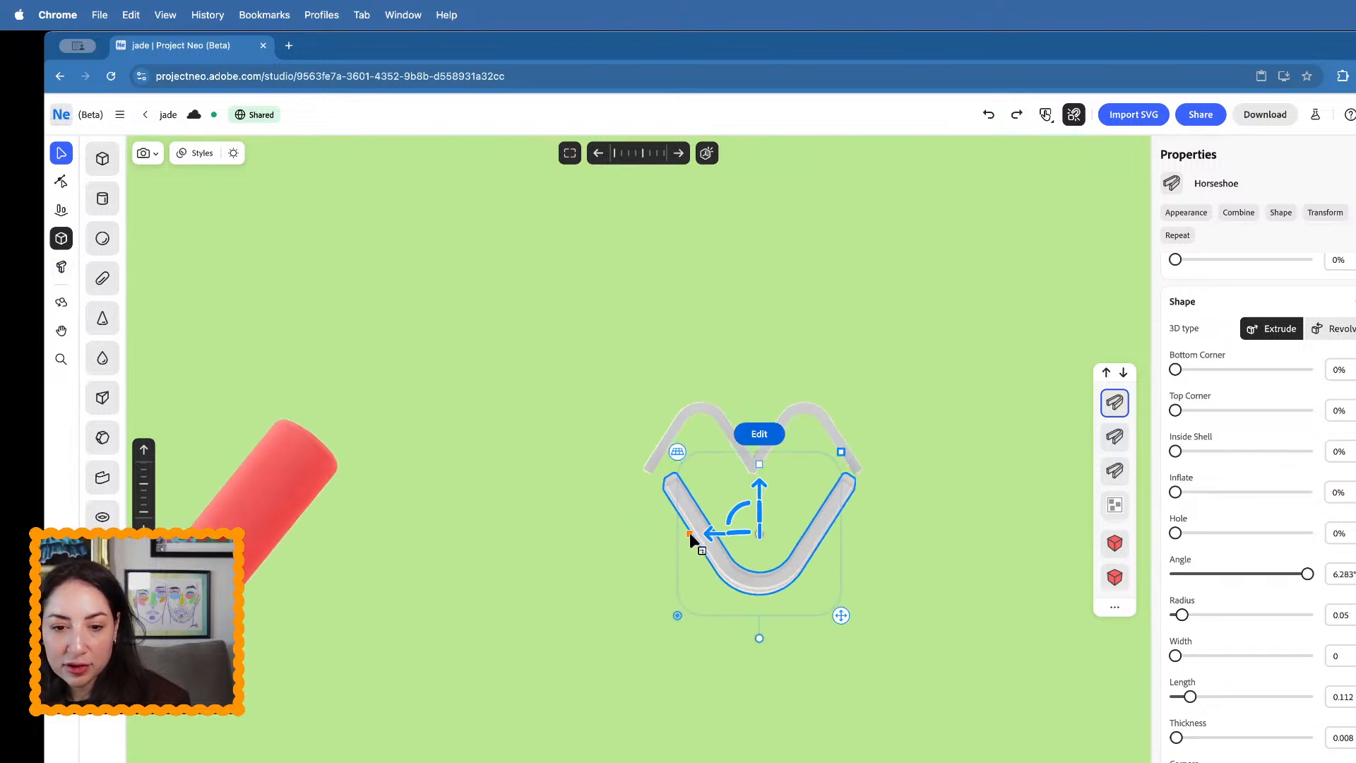
- Centre the inverted horseshoe below the two arches and lengthen its legs until their ends meet the arches' outer ends
drag(689, 534, 676, 533)
key(super+z)
right_drag(736, 534, 746, 542)
drag(752, 536, 706, 526)
double_click(838, 488)
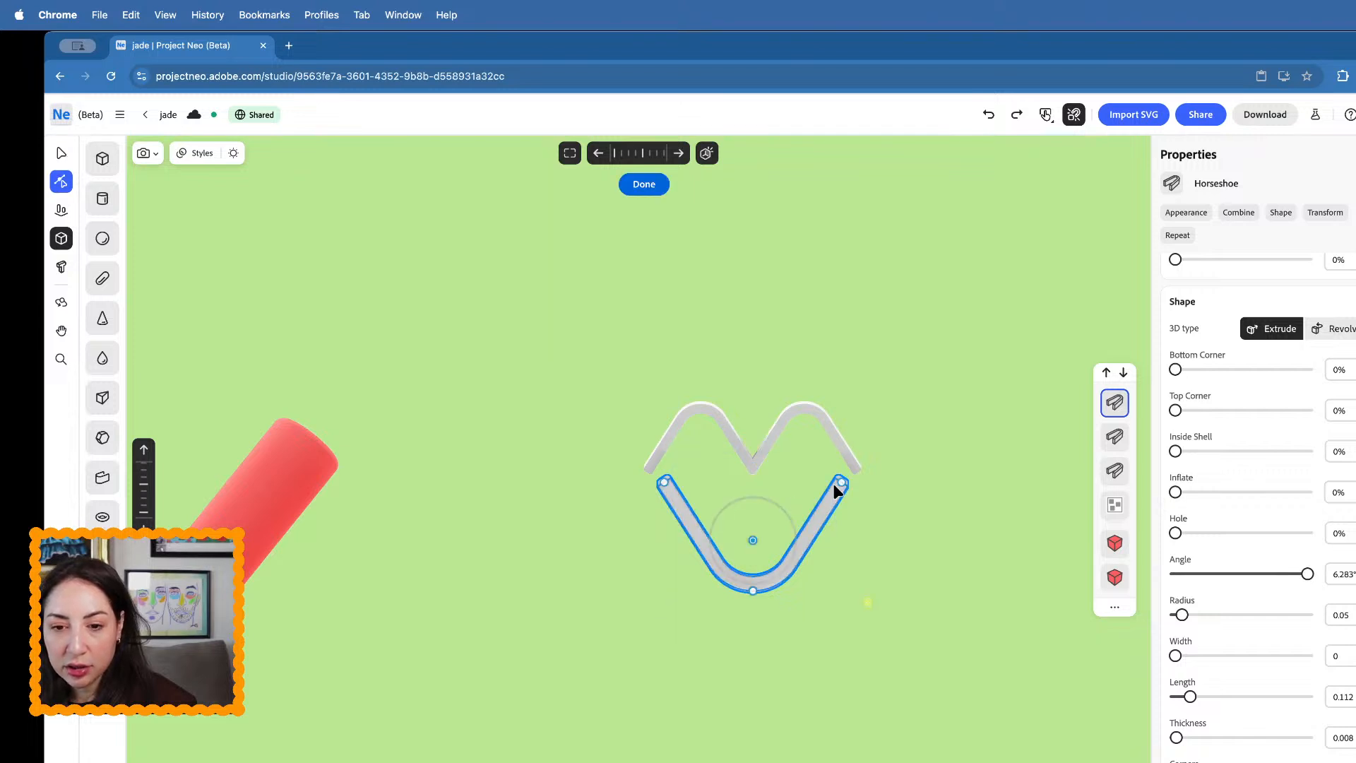
drag(840, 485, 856, 478)
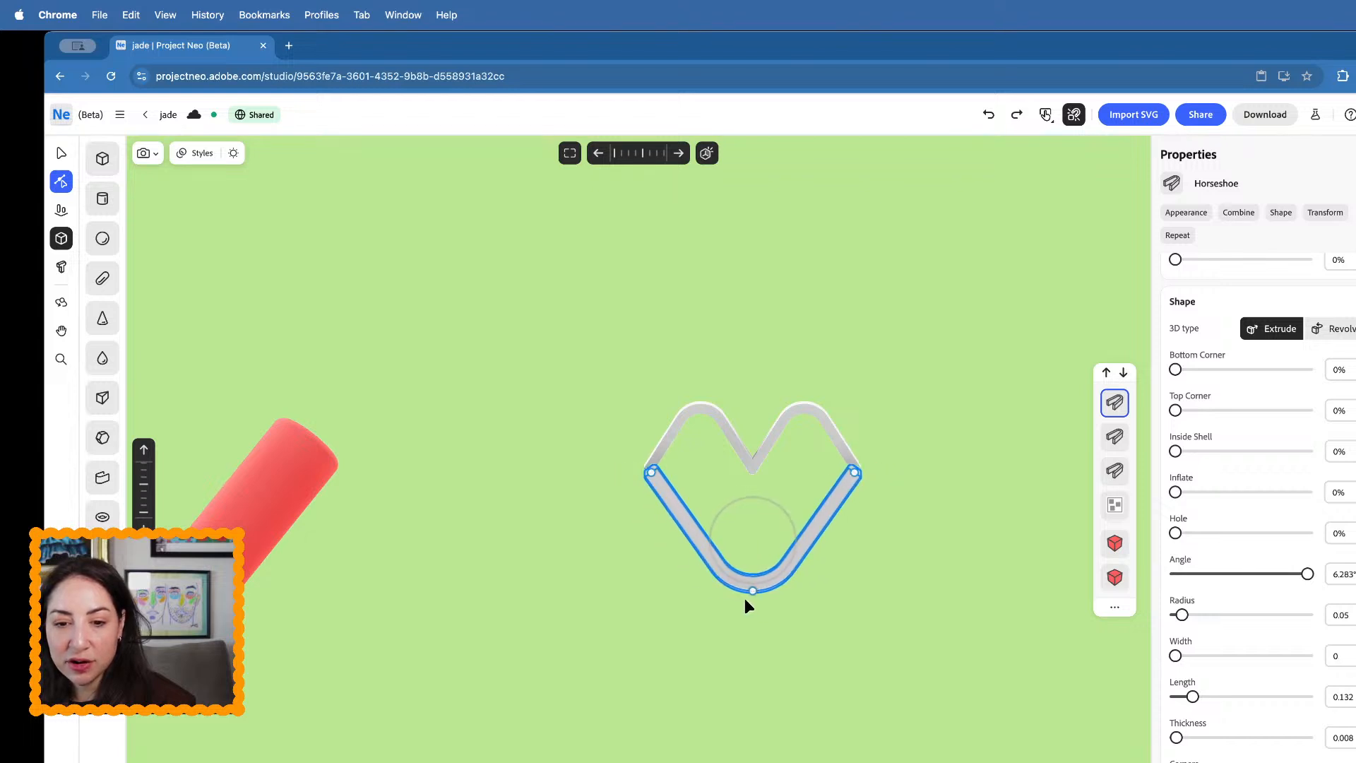
click(916, 536)
- Try to change the extrusion depth of the right arch
right_drag(904, 532, 863, 583)
click(834, 496)
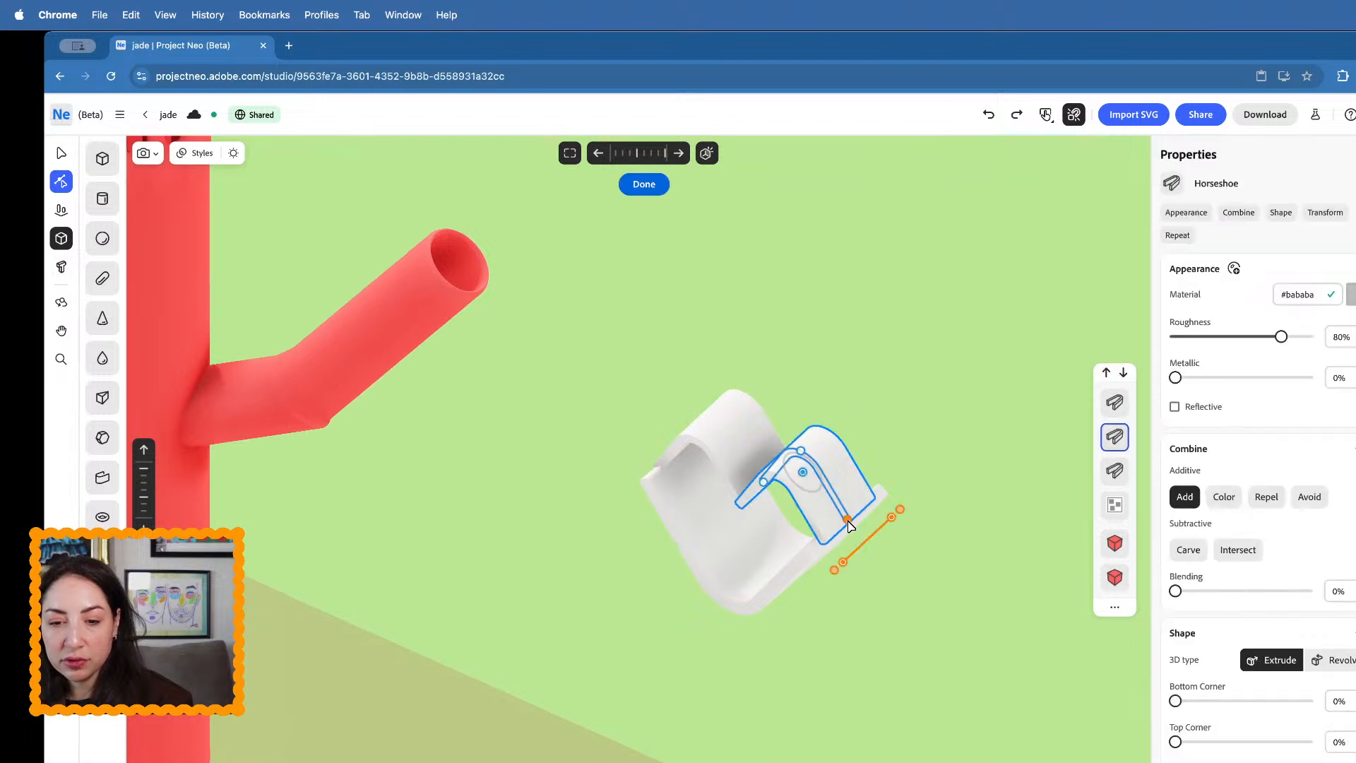
key(v)
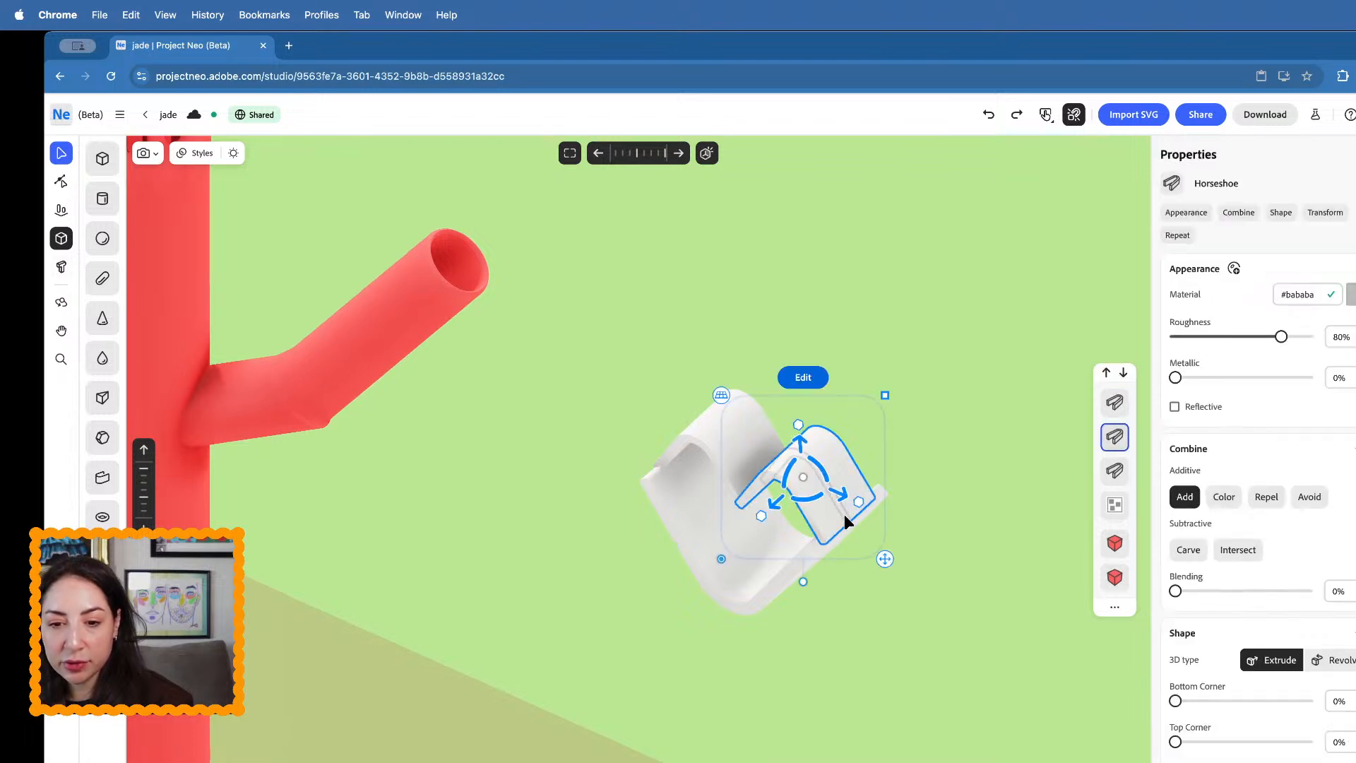
drag(762, 516, 738, 531)
key(super+z)
- Delete the left arch, keeping only the right arch above the inverted horseshoe
scroll(739, 531, up, 1)
scroll(739, 531, right, 2)
mouse_move(663, 558)
mouse_down()
mouse_move(651, 572)
mouse_move(673, 545)
mouse_up()
click(601, 464)
key(Delete)
right_drag(601, 464, 660, 426)
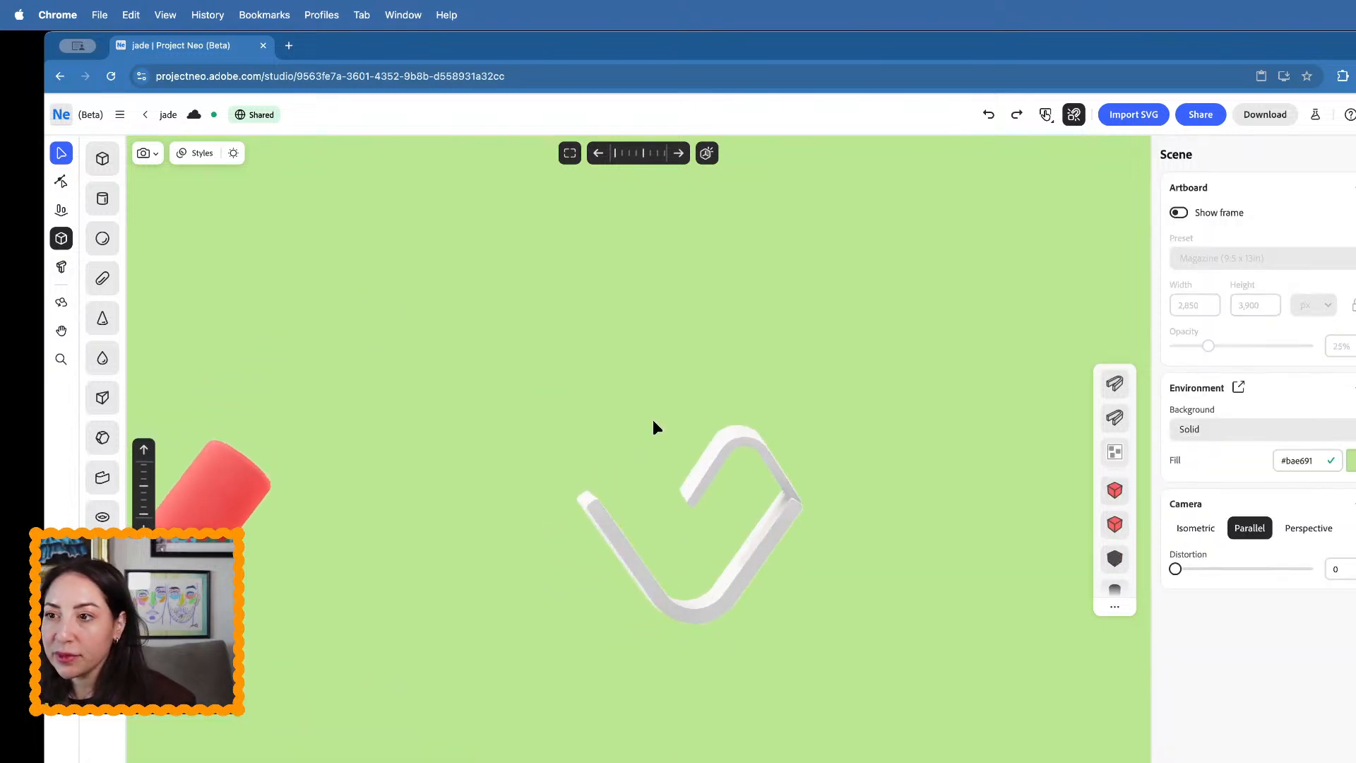
- Edit the remaining arch and adjust the end of its extrusion towards the side edge of the lower horseshoe
scroll(794, 436, up, 3)
right_drag(795, 443, 746, 476)
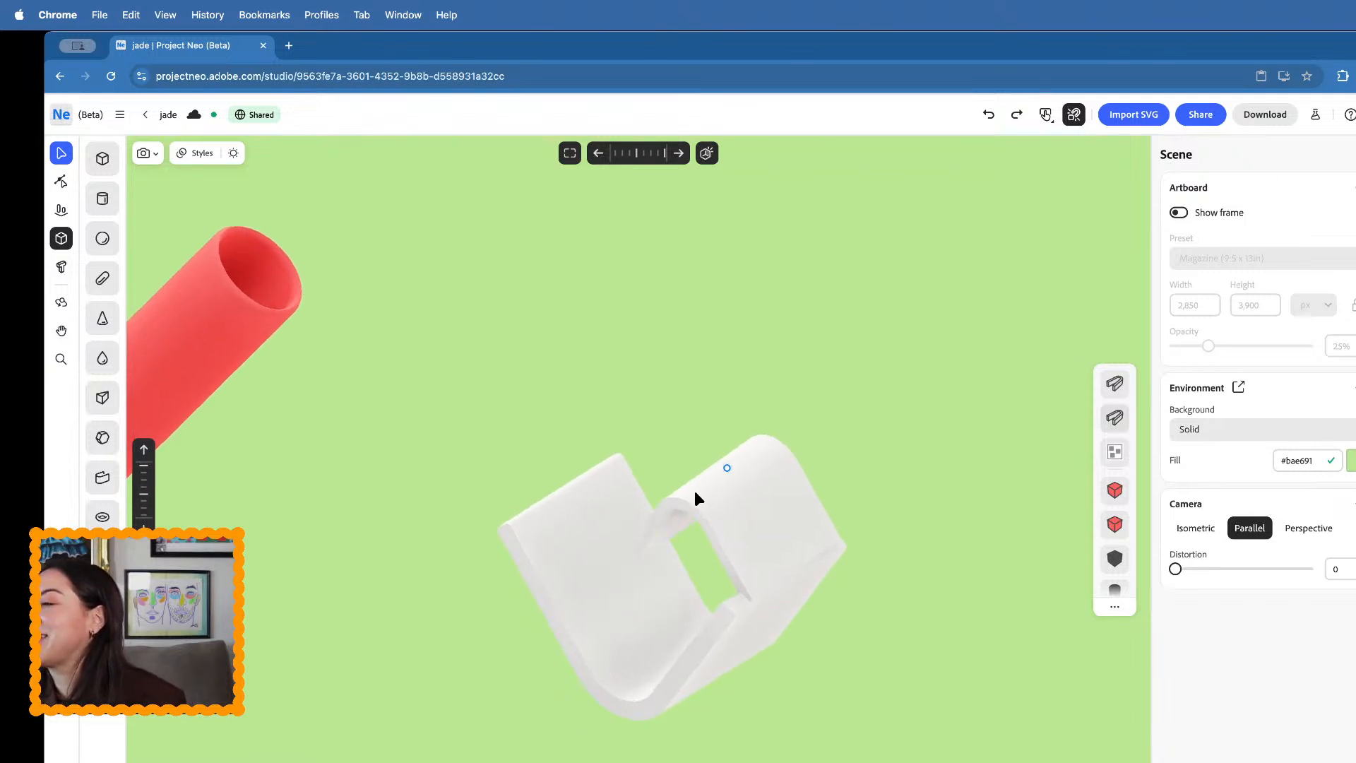
right_drag(675, 503, 620, 538)
click(621, 581)
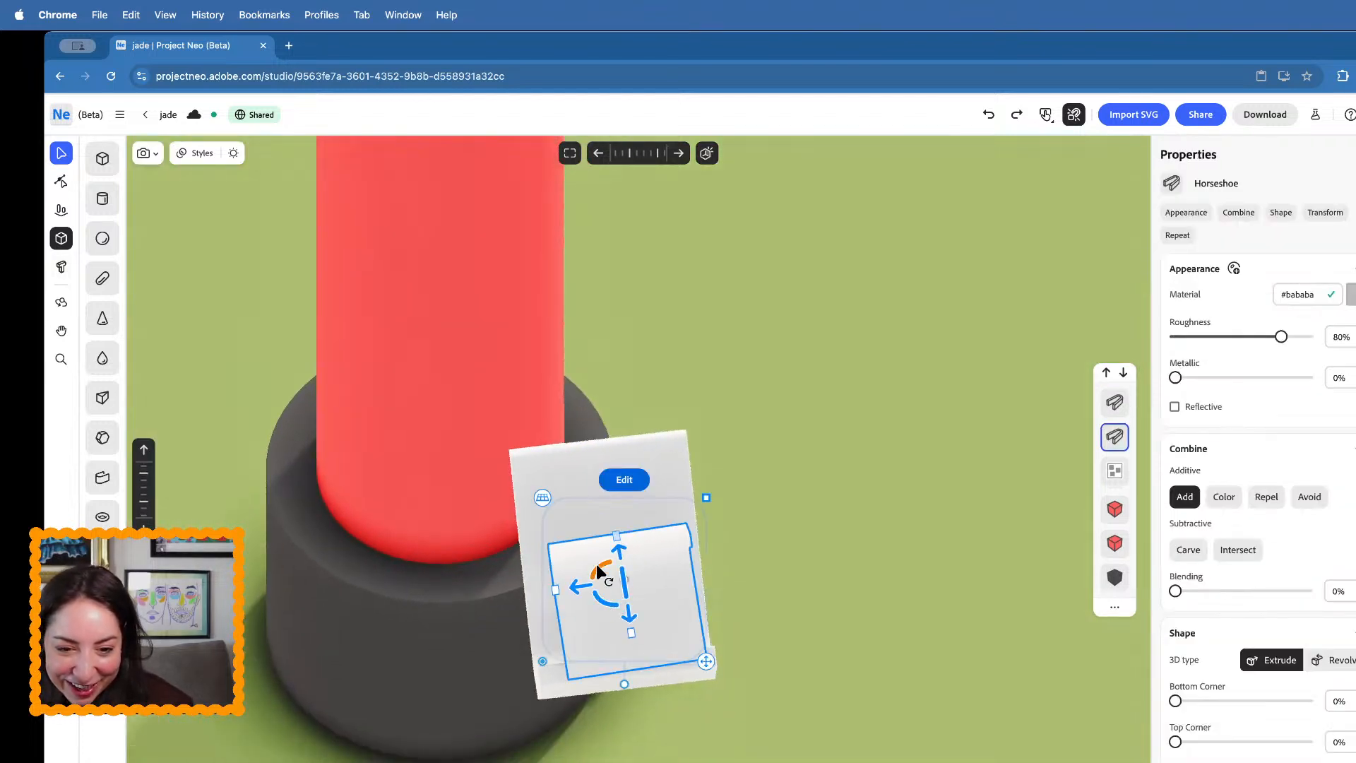
double_click(601, 565)
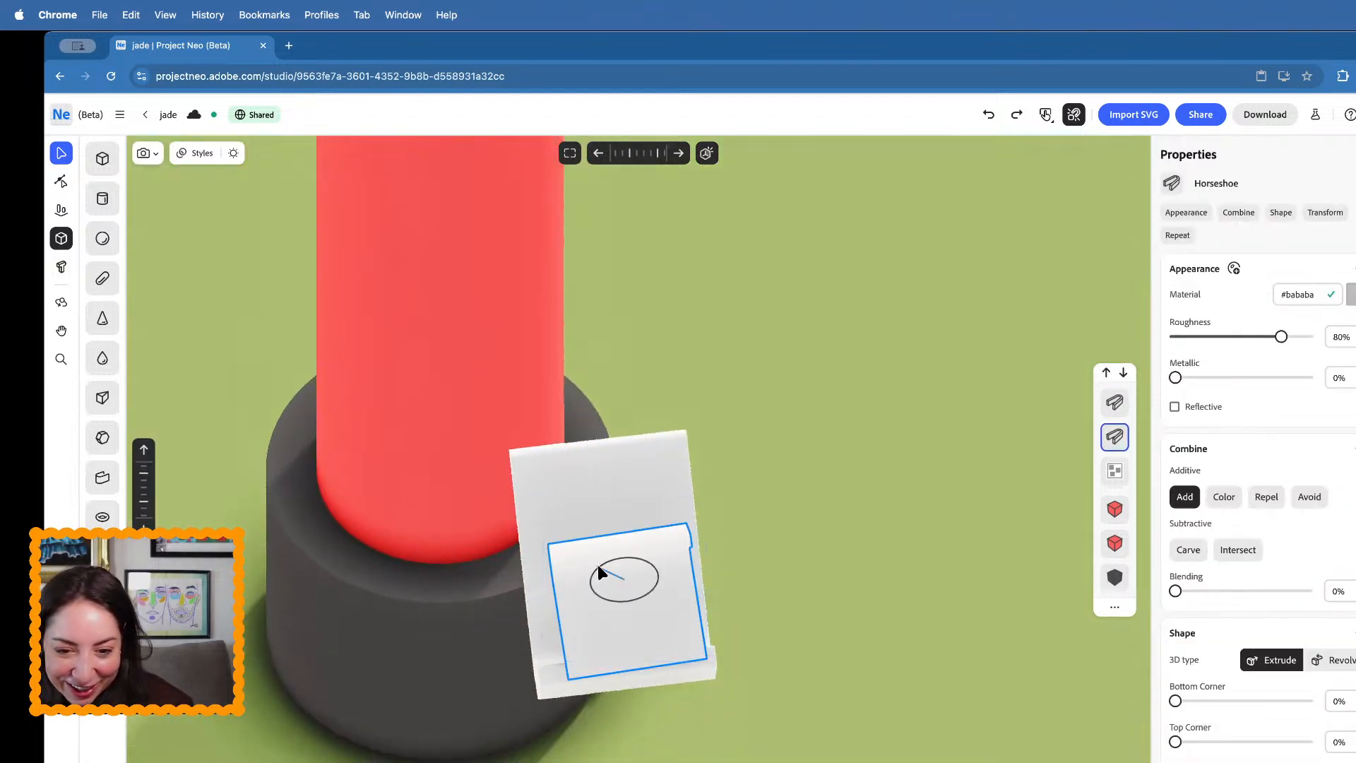
double_click(674, 609)
mouse_move(566, 702)
mouse_down()
mouse_move(604, 704)
mouse_move(542, 705)
mouse_up()
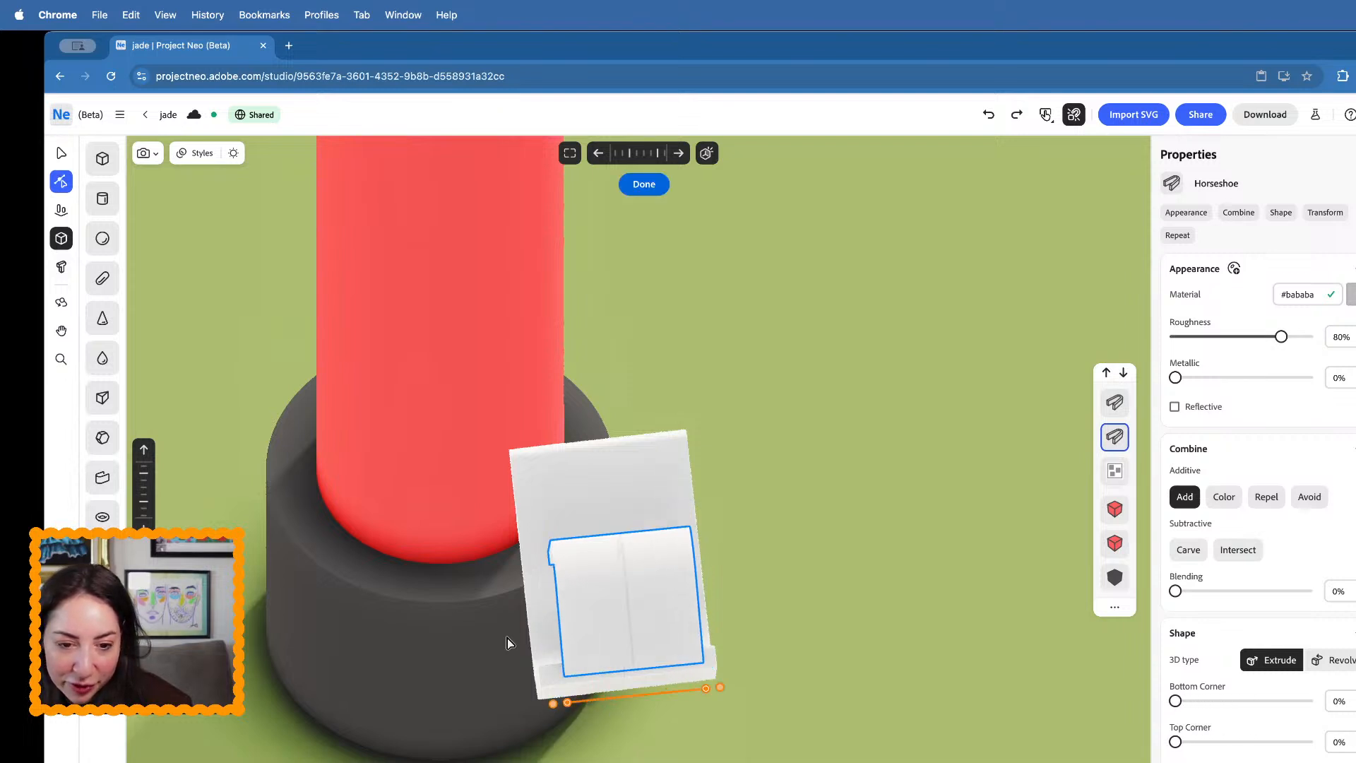
double_click(640, 594)
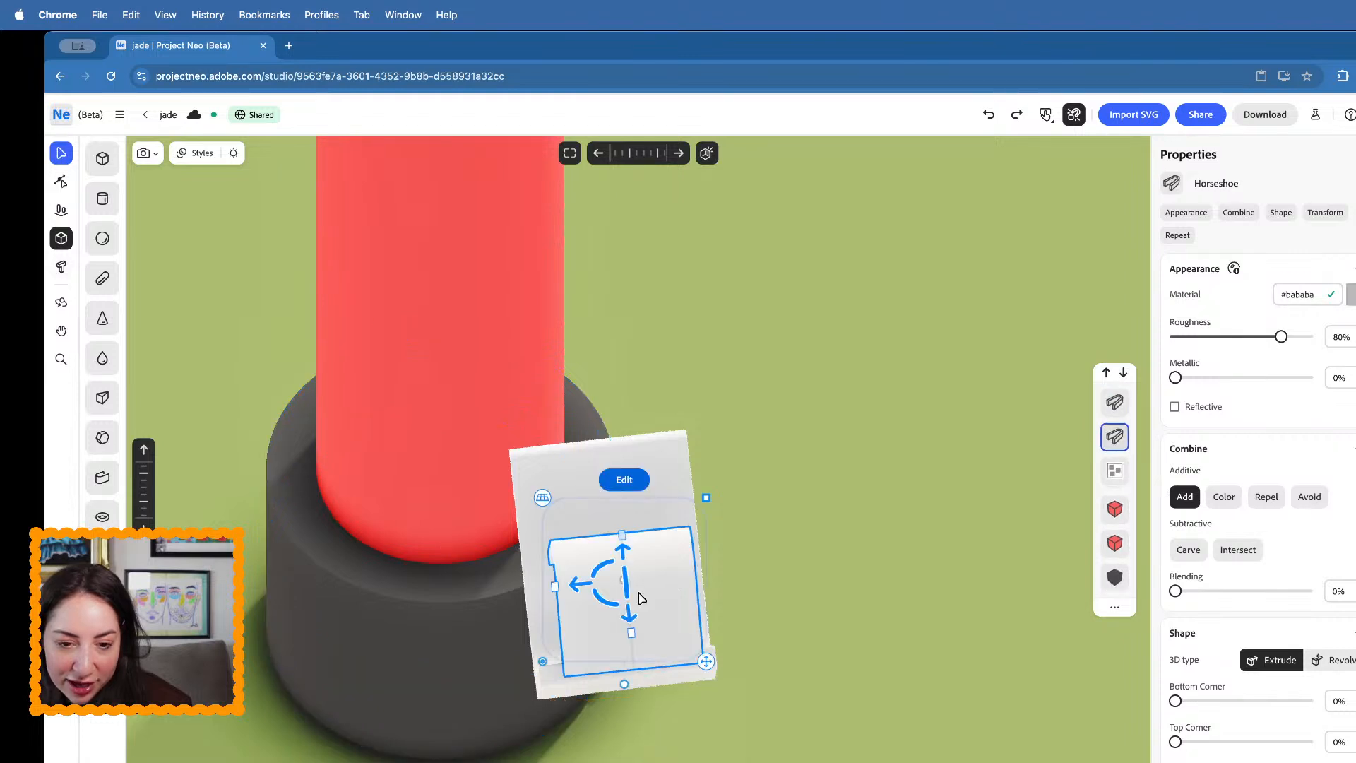
- Stretch the remaining arch's depth and shift it sideways to line up with both edges of the lower horseshoe
mouse_move(558, 590)
mouse_down()
mouse_move(524, 583)
mouse_move(537, 589)
mouse_up()
right_drag(537, 589, 531, 543)
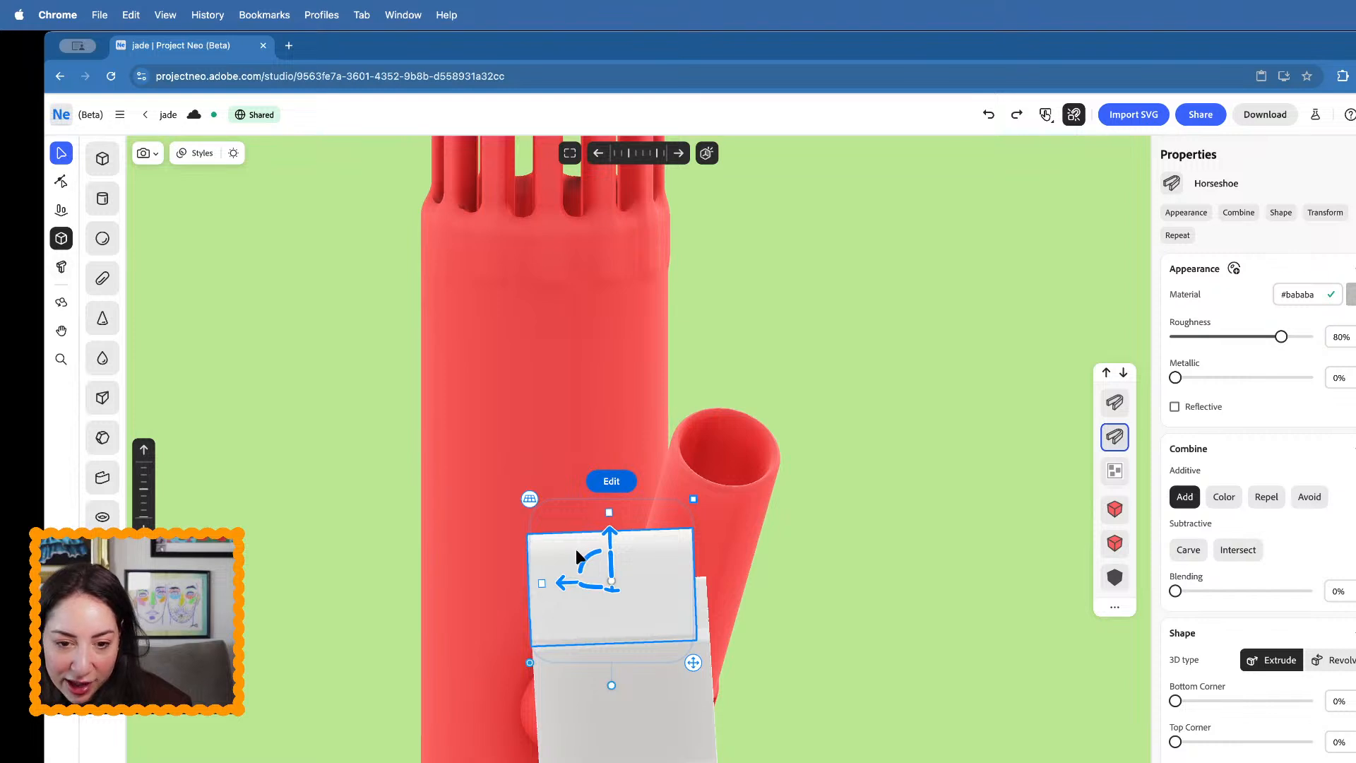
drag(576, 551, 570, 583)
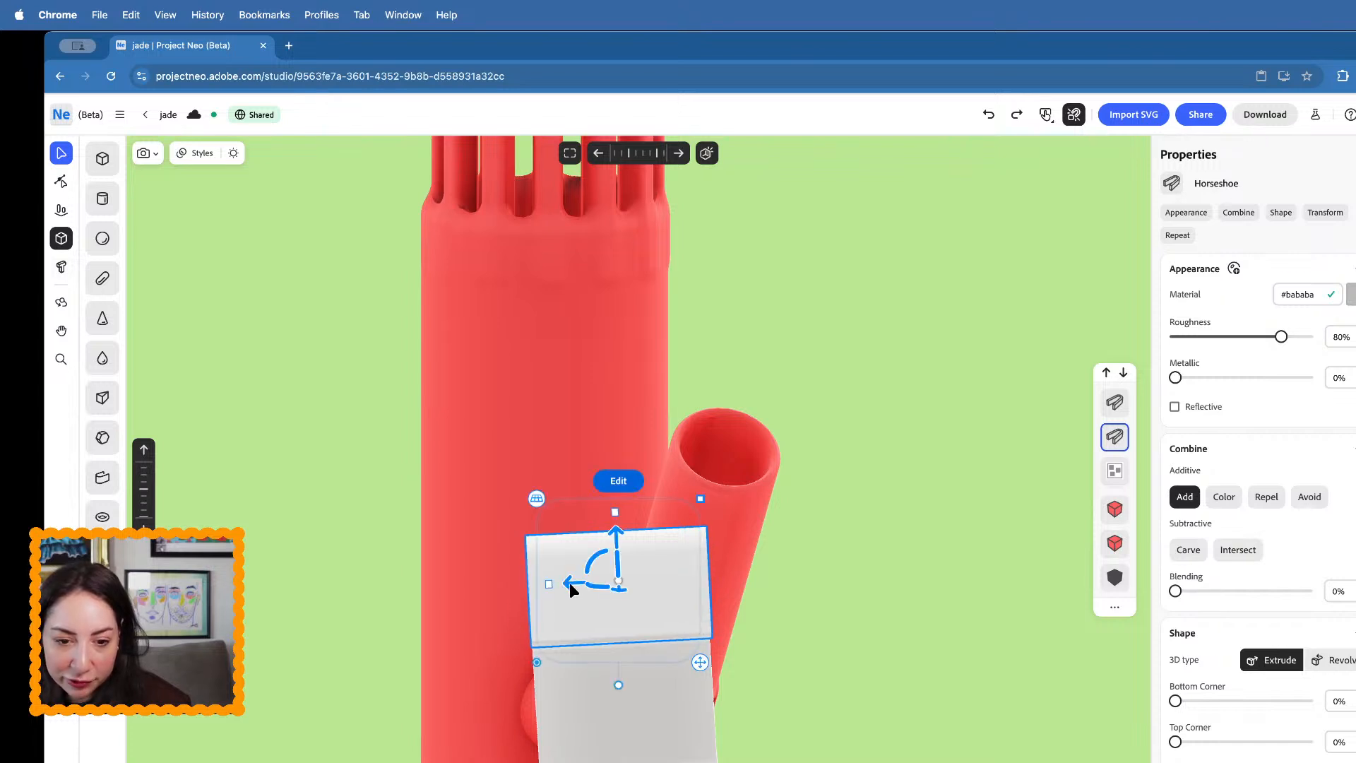
right_drag(569, 582, 591, 629)
- Try to reshape the remaining arch with its edit points
double_click(591, 629)
drag(736, 662, 642, 683)
key(super+z)
right_drag(644, 688, 738, 646)
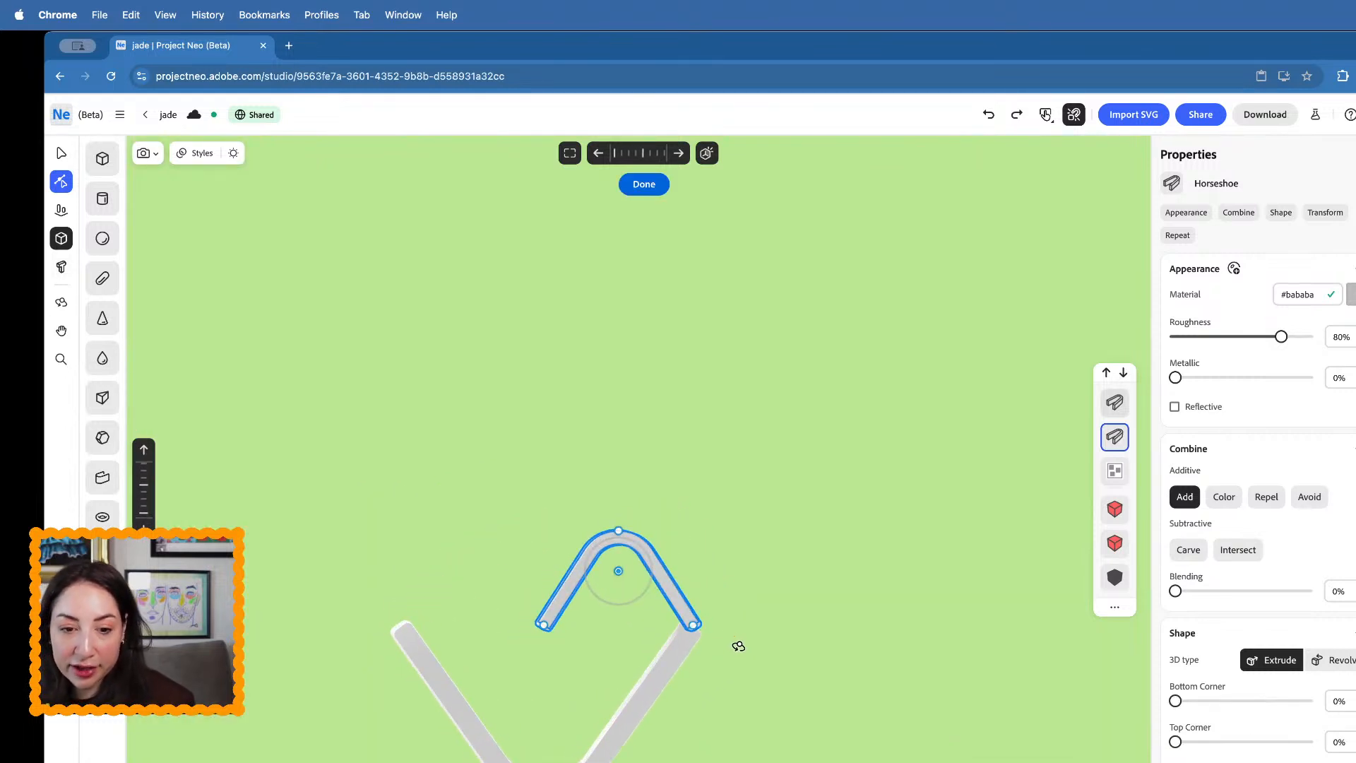
click(811, 650)
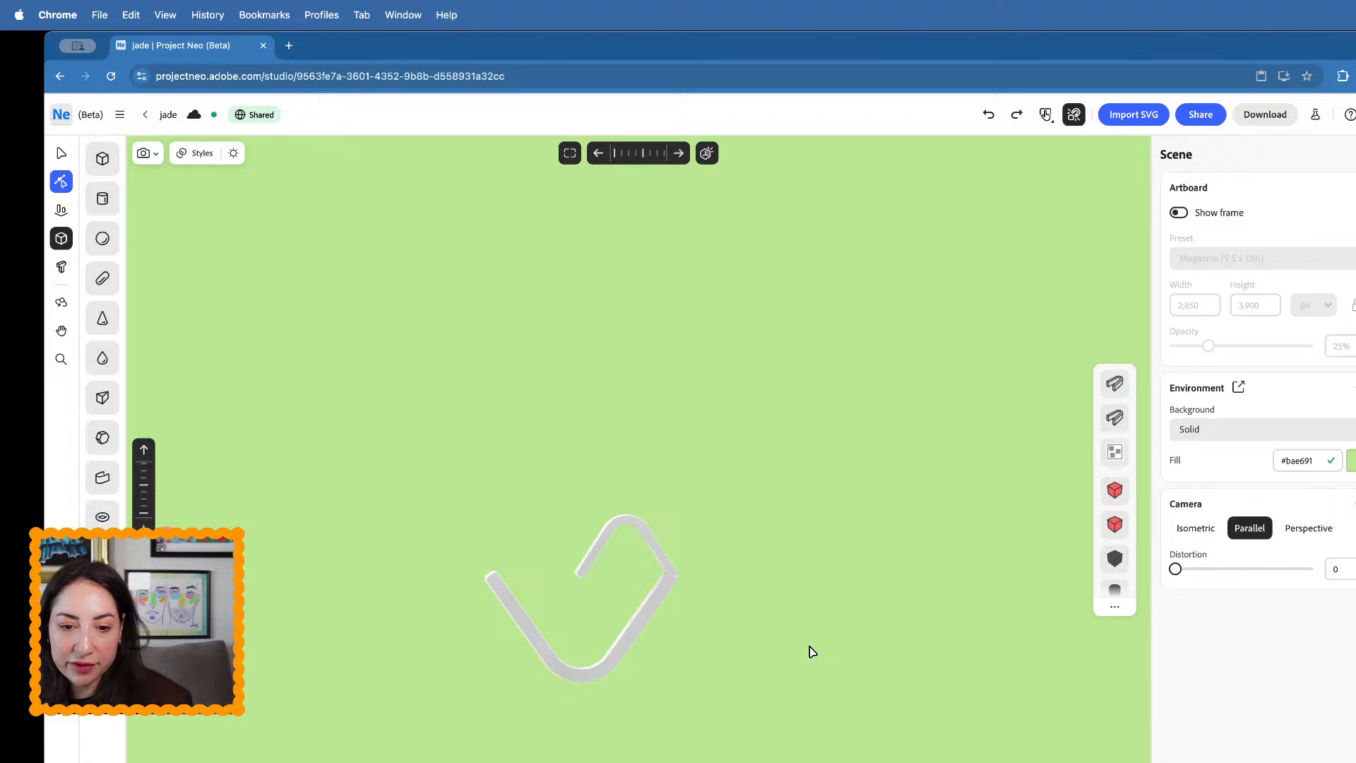
- Duplicate the remaining arch and place the copy directly beside it over the lower horseshoe's left leg, completing a heart
double_click(621, 523)
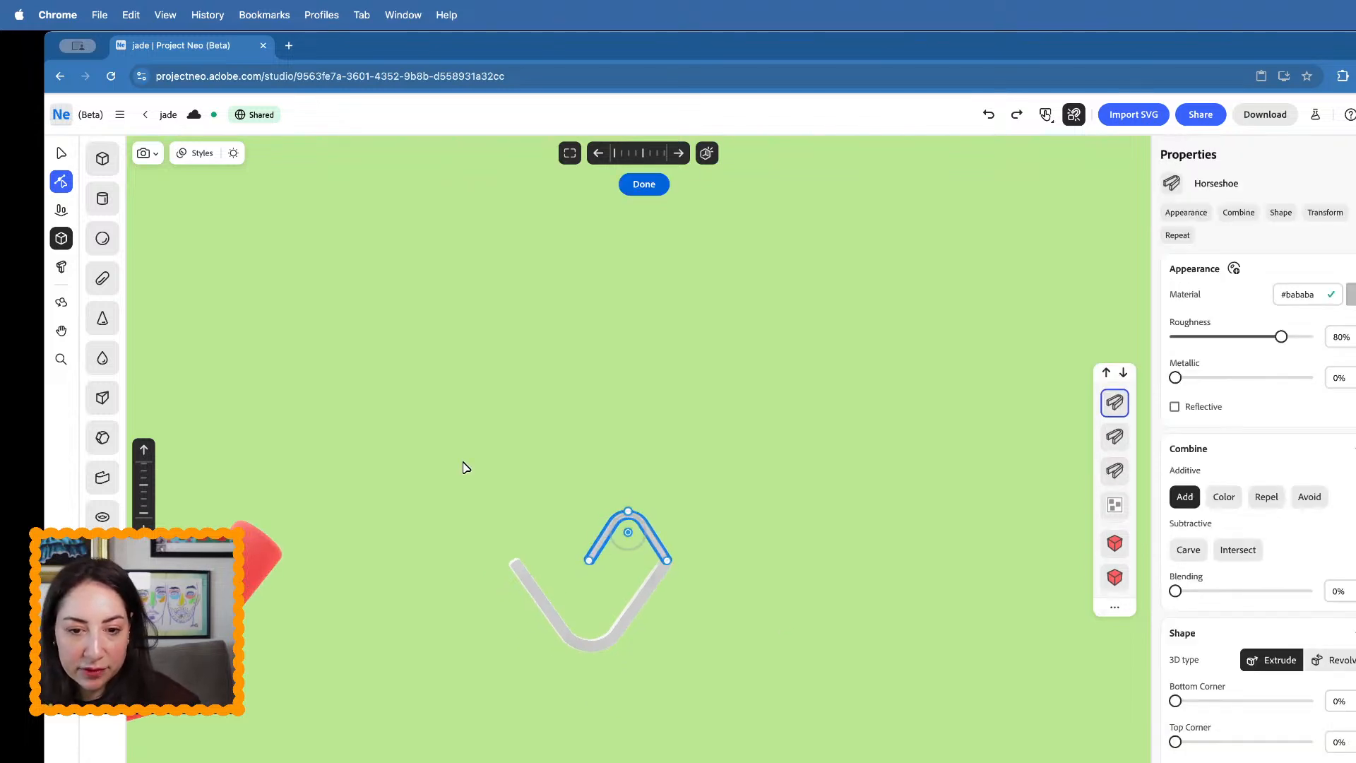
click(62, 153)
drag(667, 537, 599, 538)
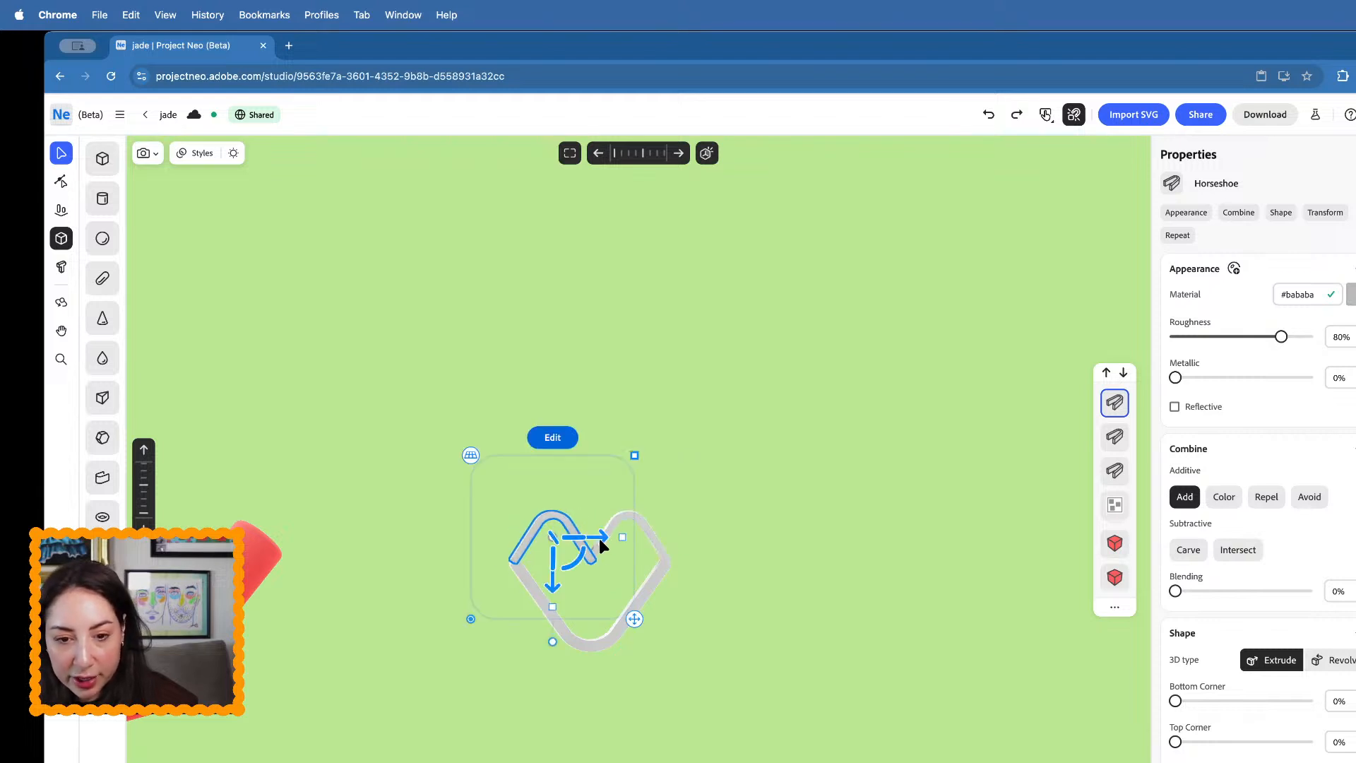
- Set the blending of both upper arches of the heart to 10%
drag(1175, 590, 1192, 592)
click(651, 538)
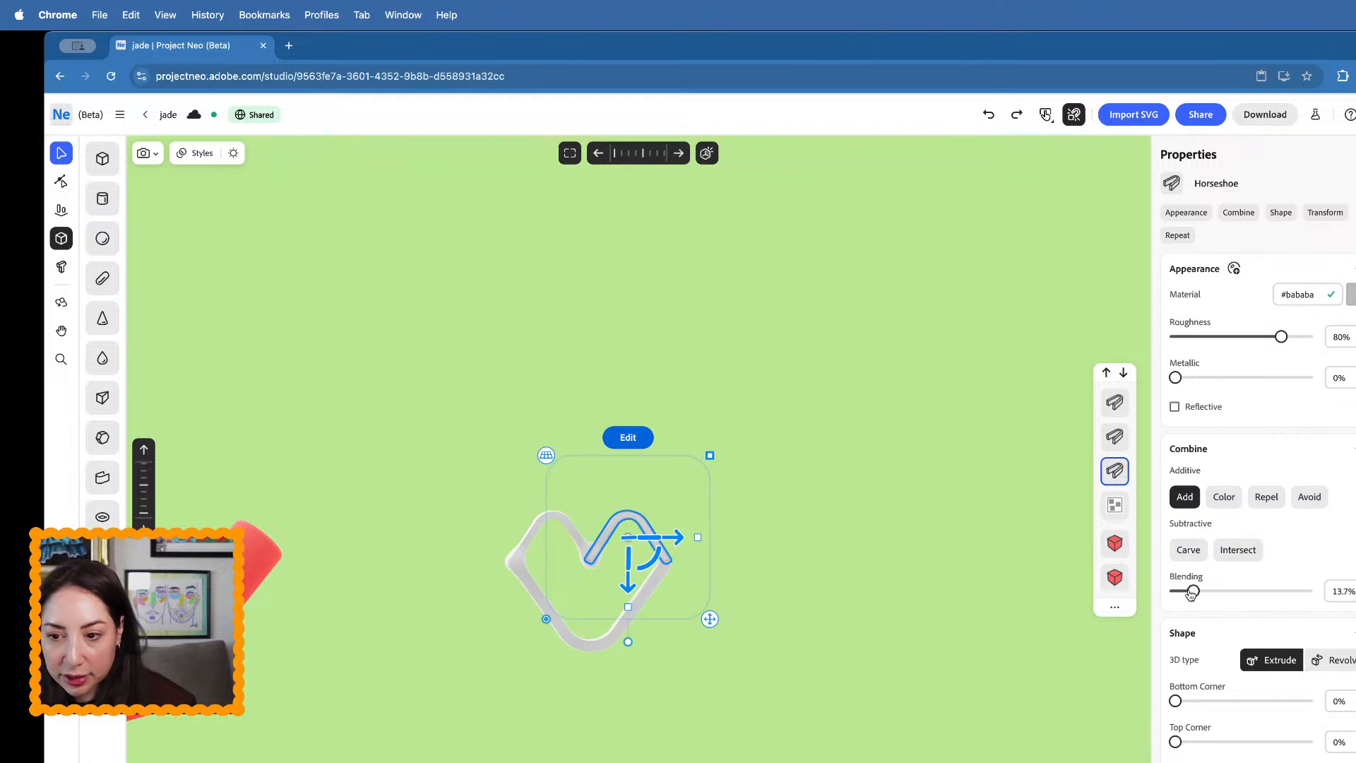
click(576, 529)
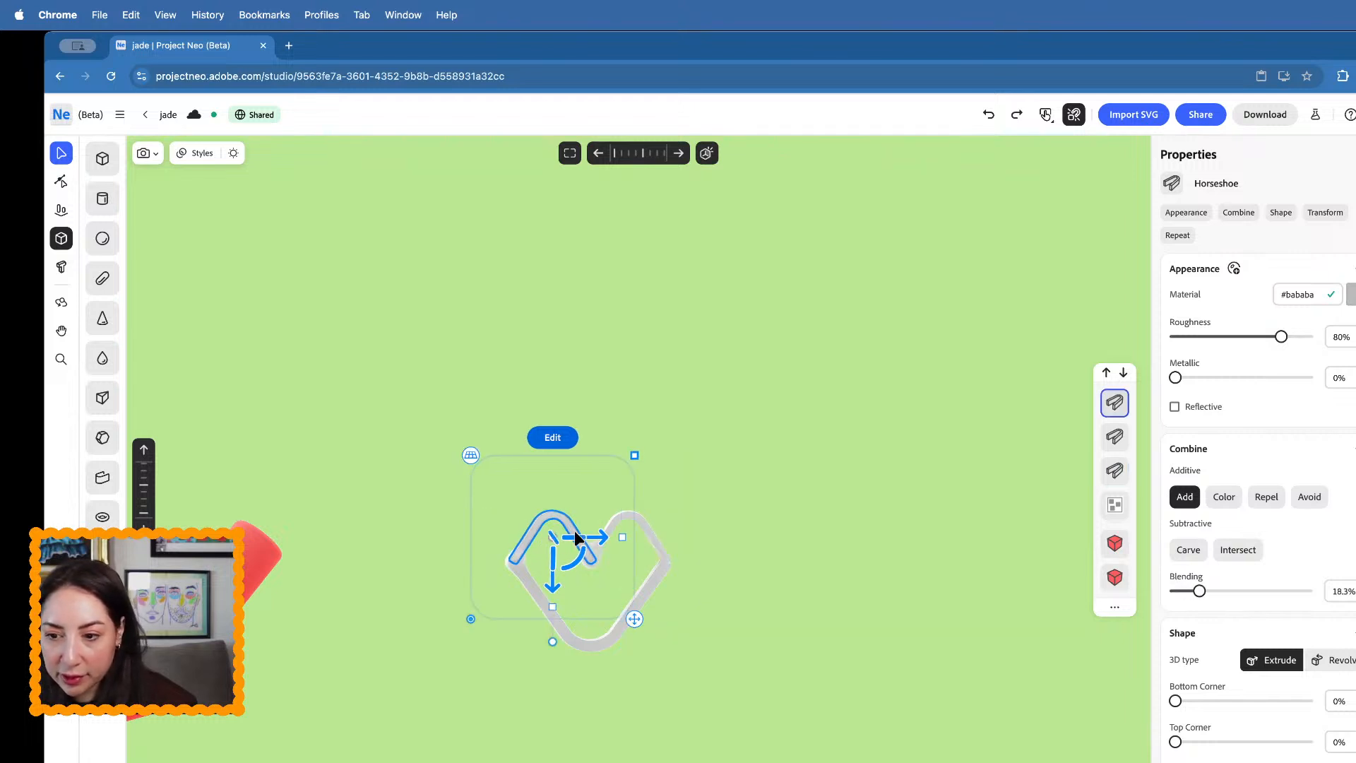
click(1340, 591)
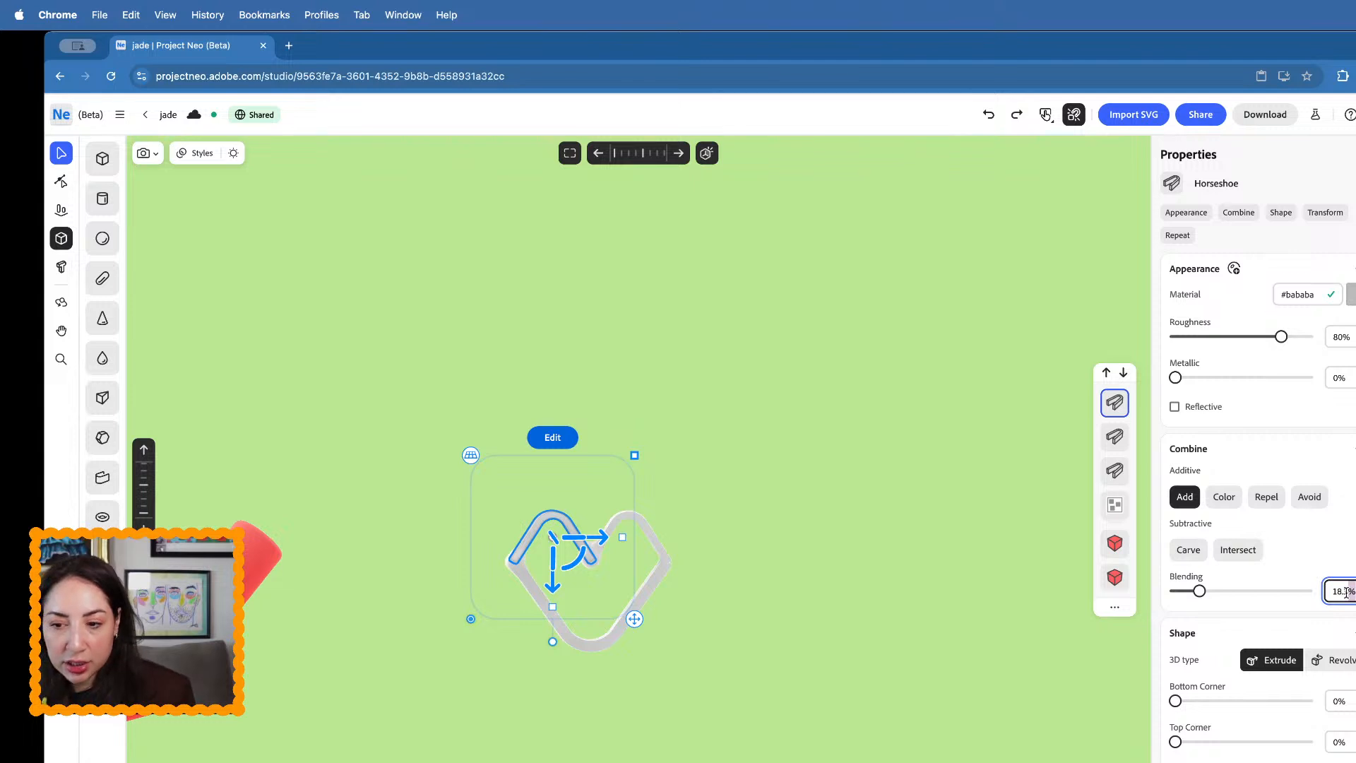
text(10%)
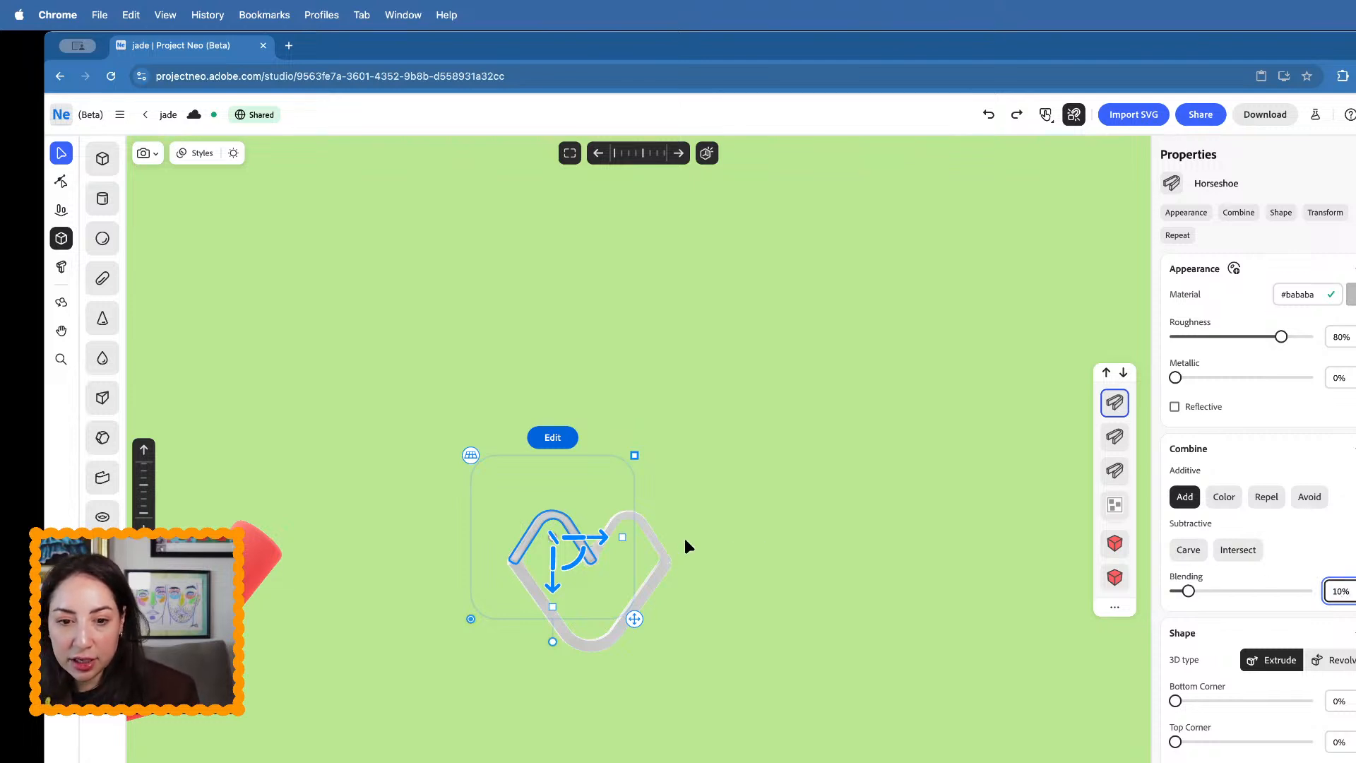
click(685, 540)
click(654, 536)
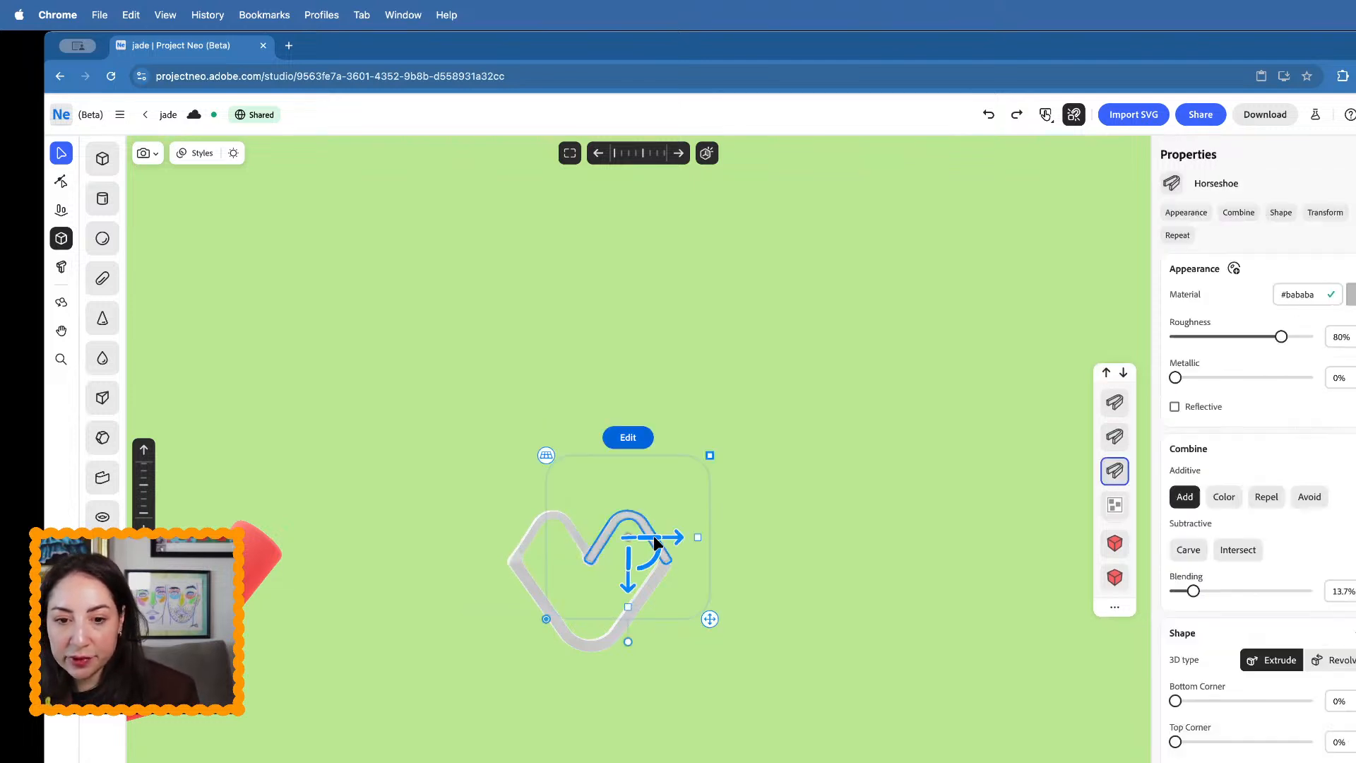
click(1350, 592)
text(10%)
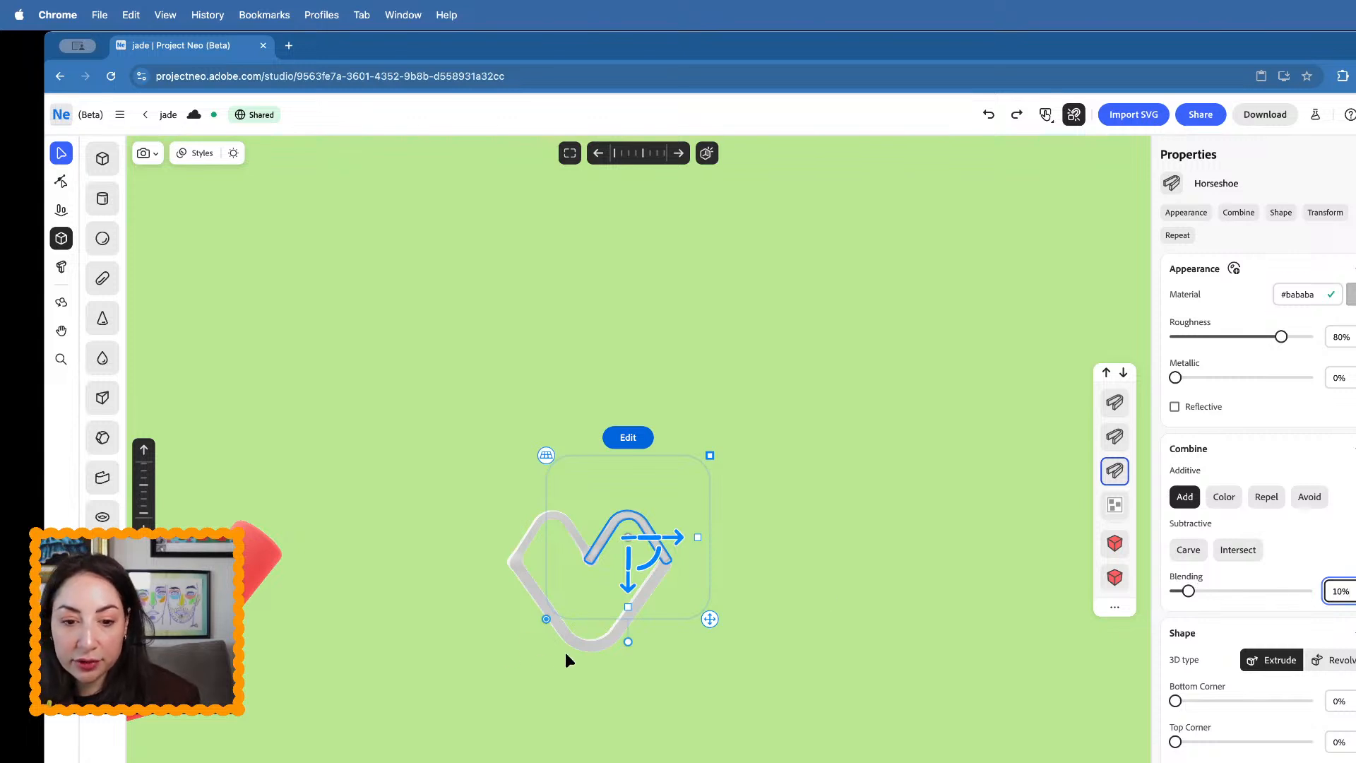
- Open the blending value of the heart's lower horseshoe for editing, finishing with nothing selected
click(574, 640)
click(1341, 590)
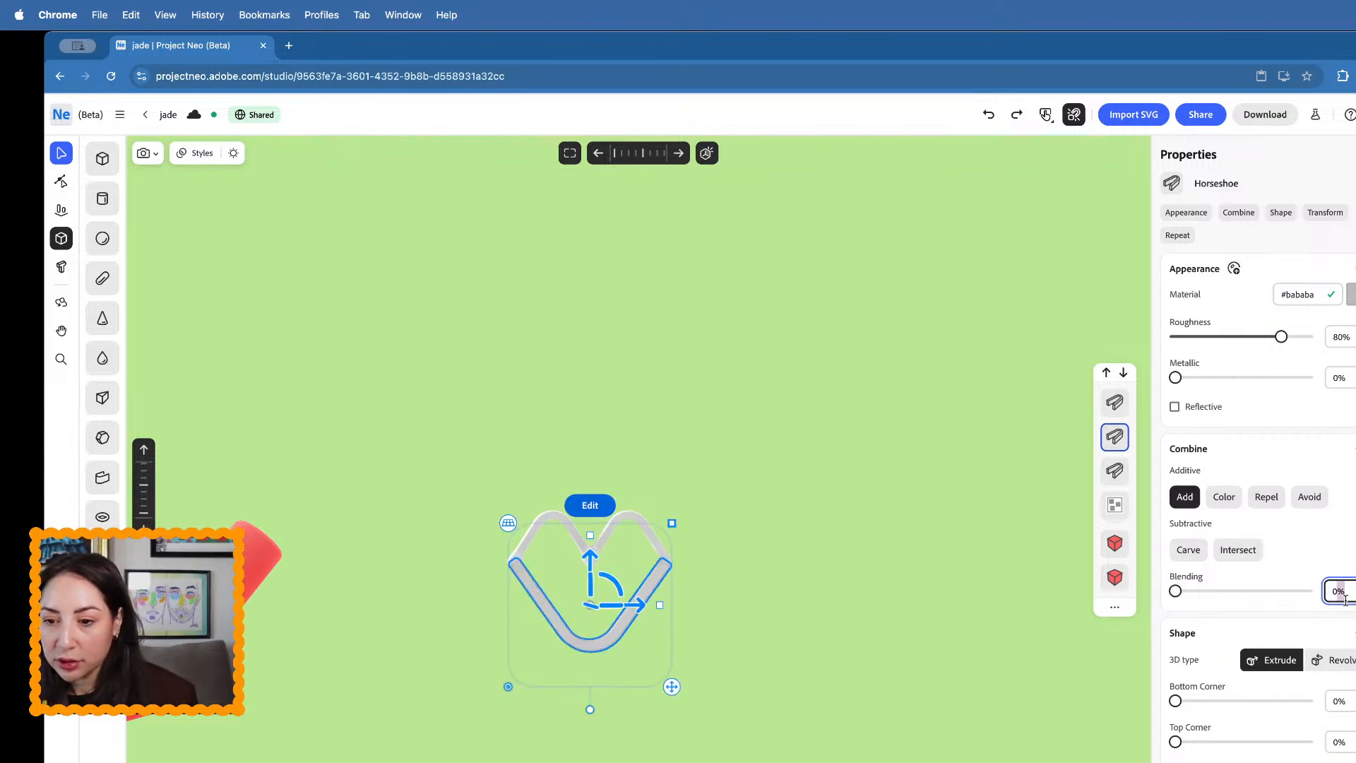
click(863, 560)
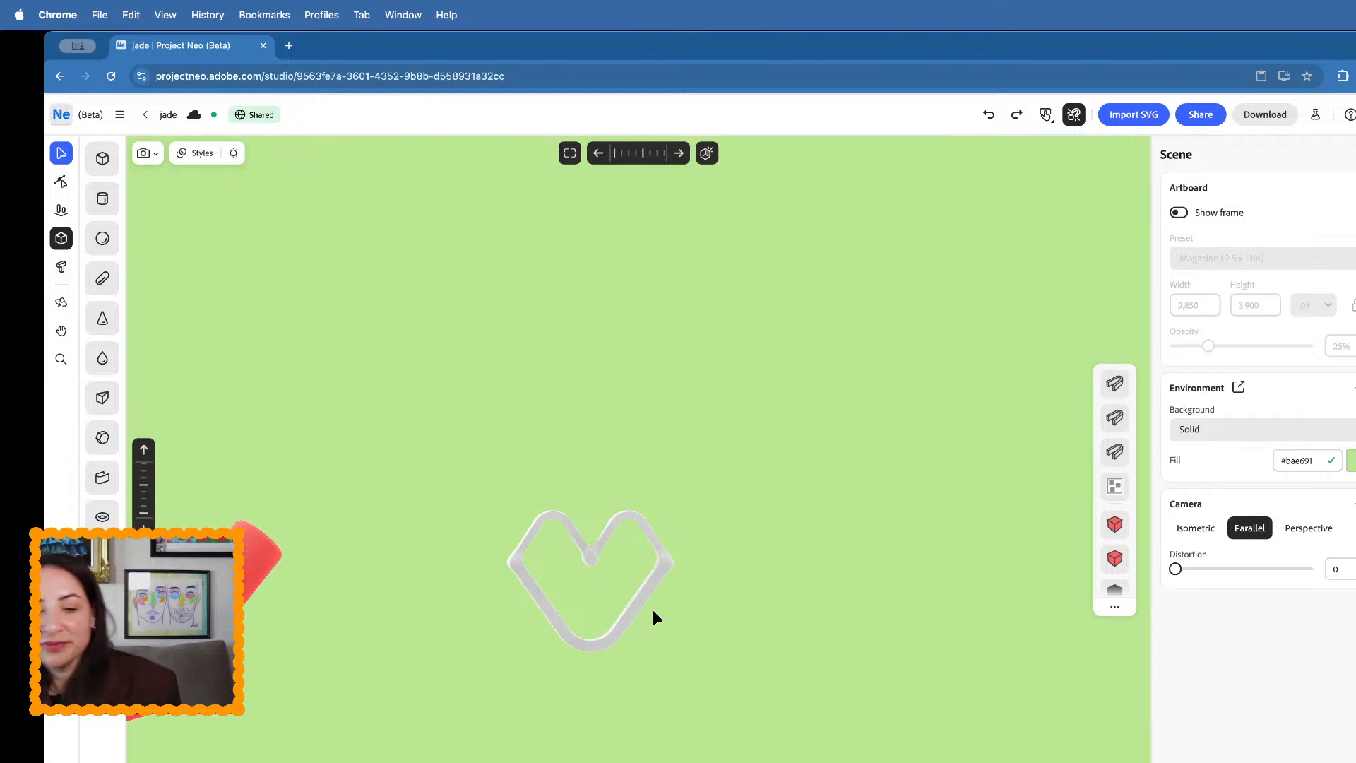
- Select all three horseshoes of the heart and try to resize them together
scroll(614, 597, up, 5)
scroll(614, 597, down, 5)
right_drag(614, 596, 641, 634)
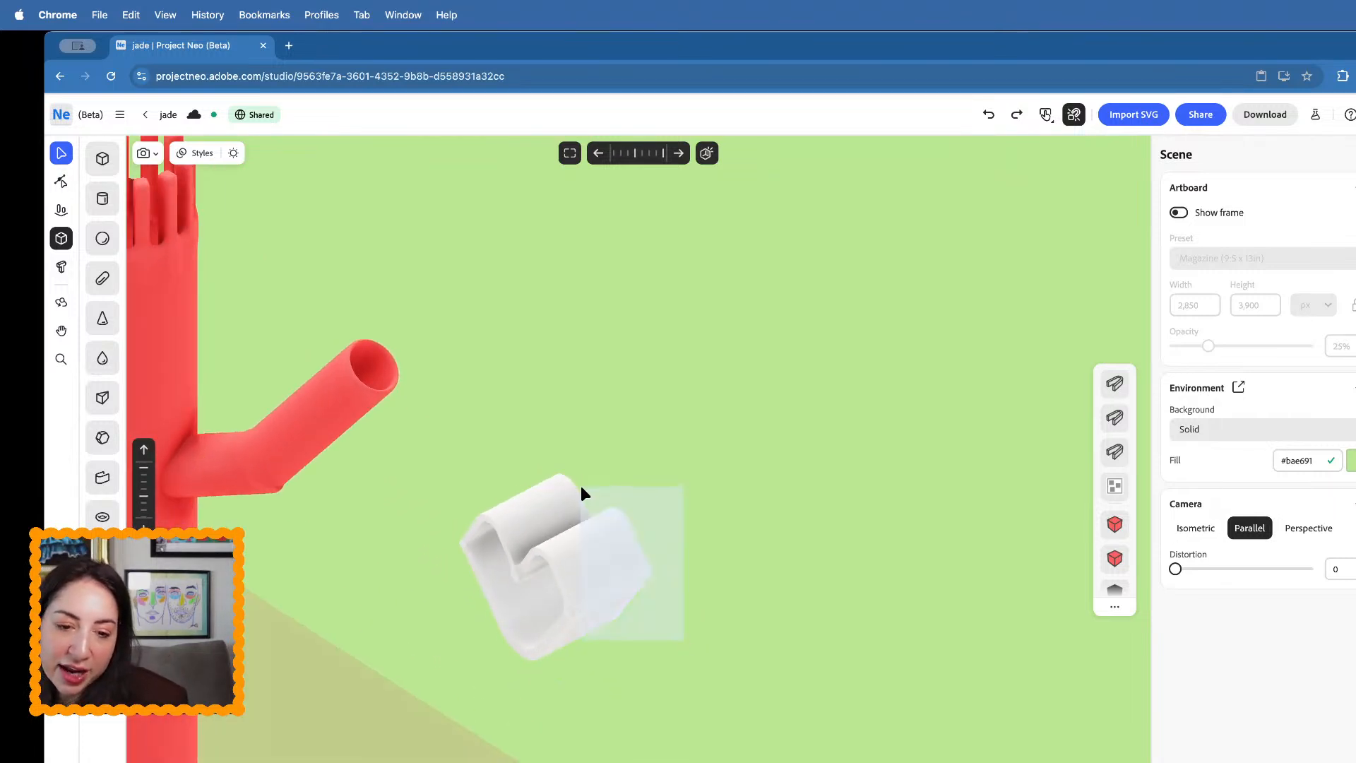
drag(581, 488, 581, 499)
right_drag(541, 588, 501, 637)
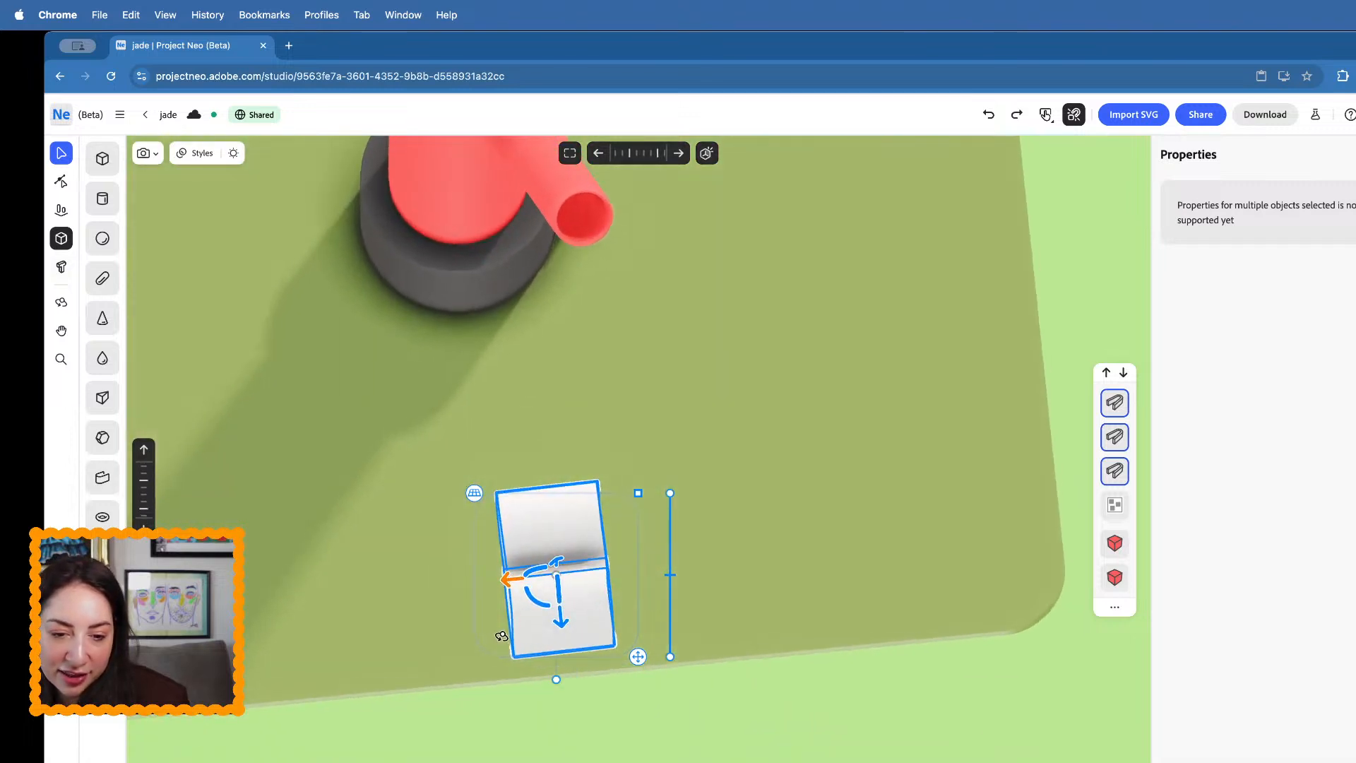
drag(635, 491, 604, 533)
key(super+z)
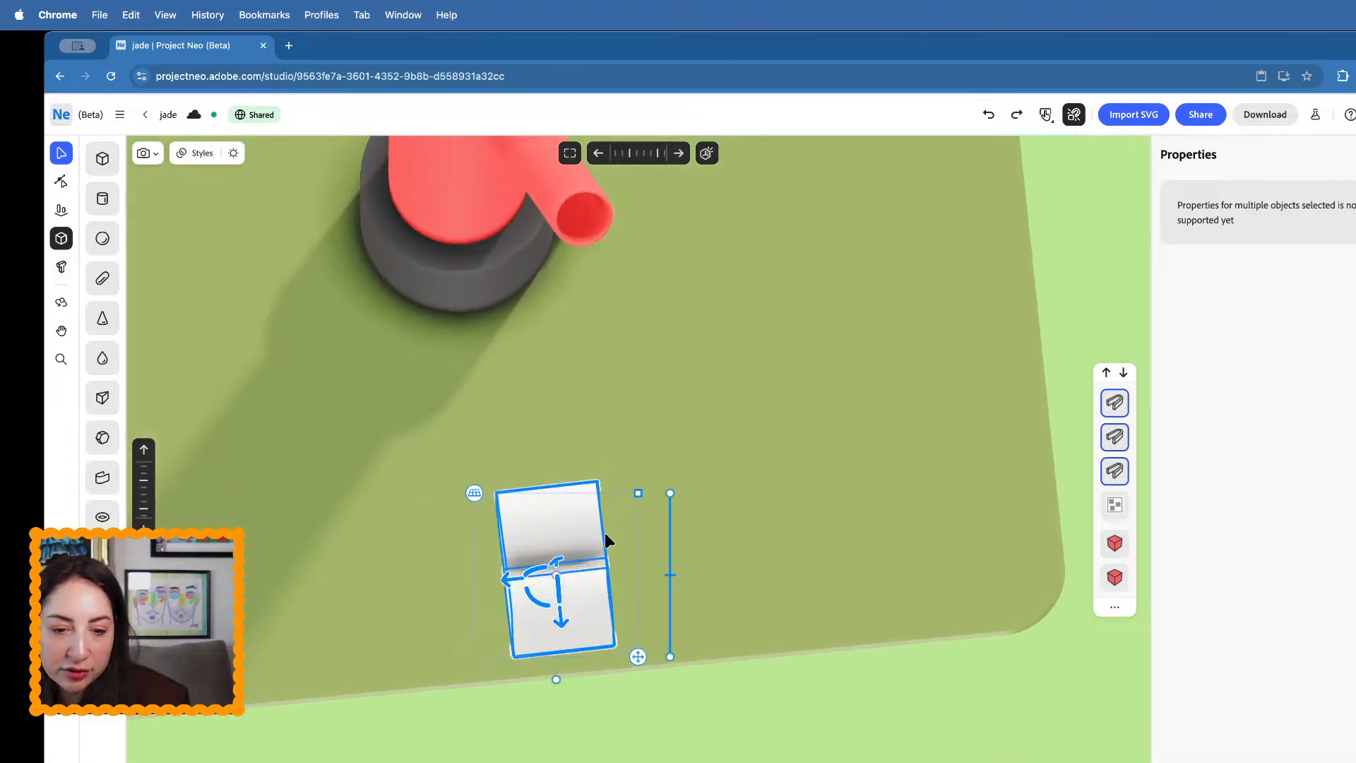
scroll(605, 530, up, 3)
drag(670, 492, 685, 482)
click(696, 367)
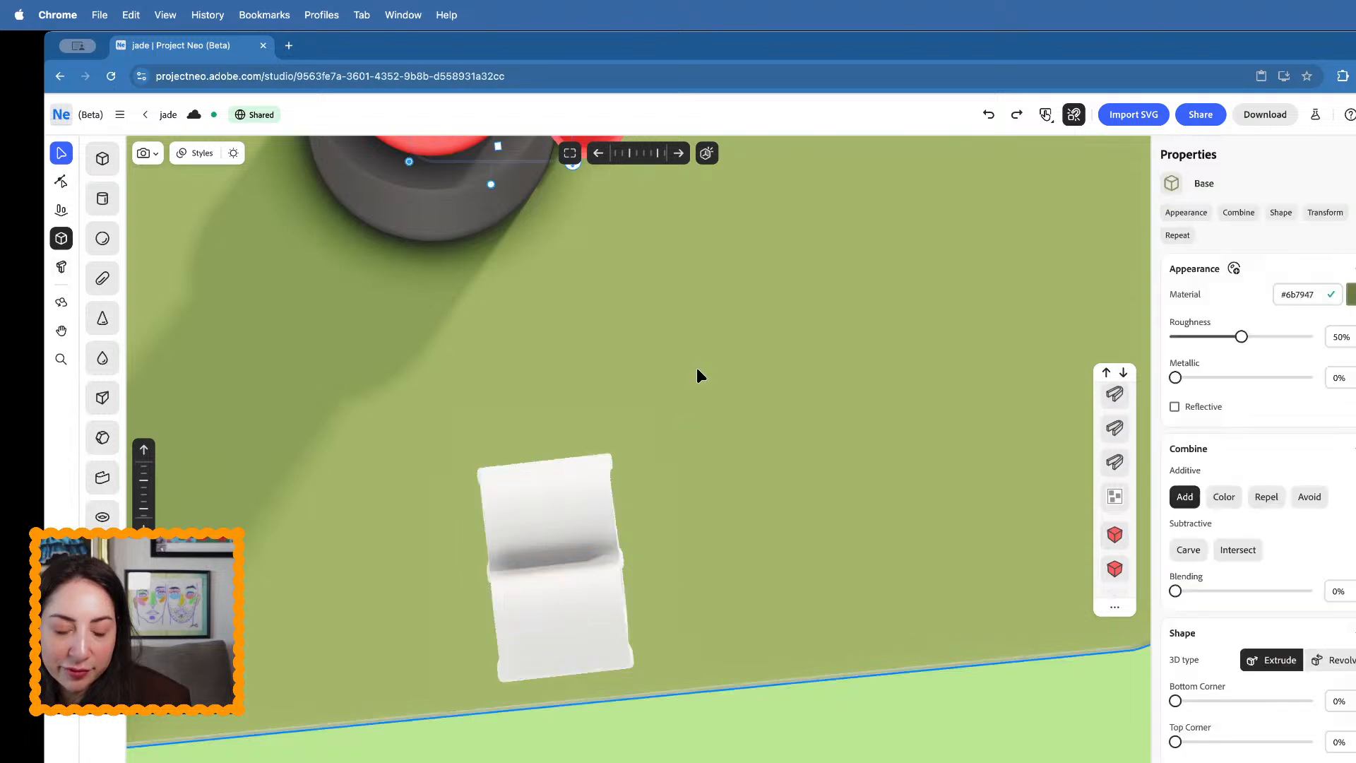
- Reduce the depth of the heart's first upper arch to a thin strip flush with the heart's front face
click(545, 511)
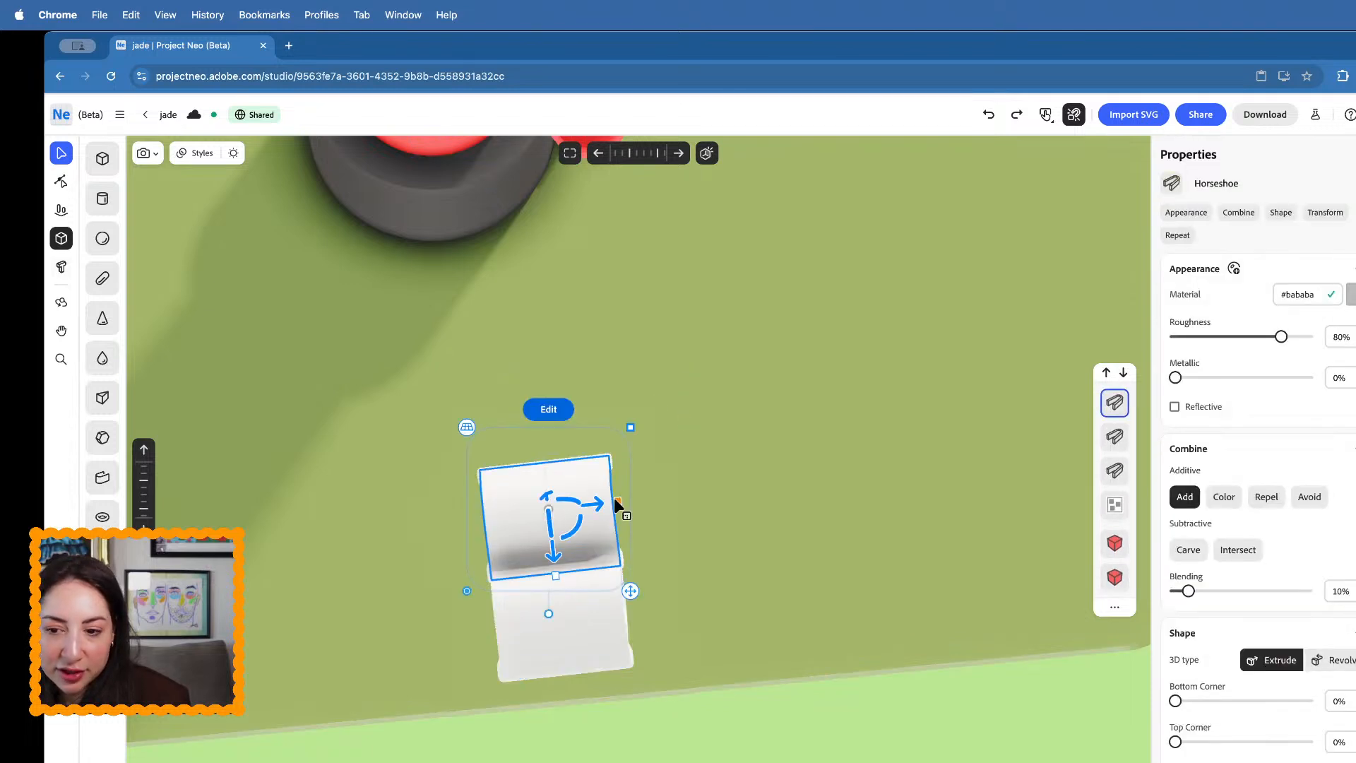
drag(617, 504, 530, 506)
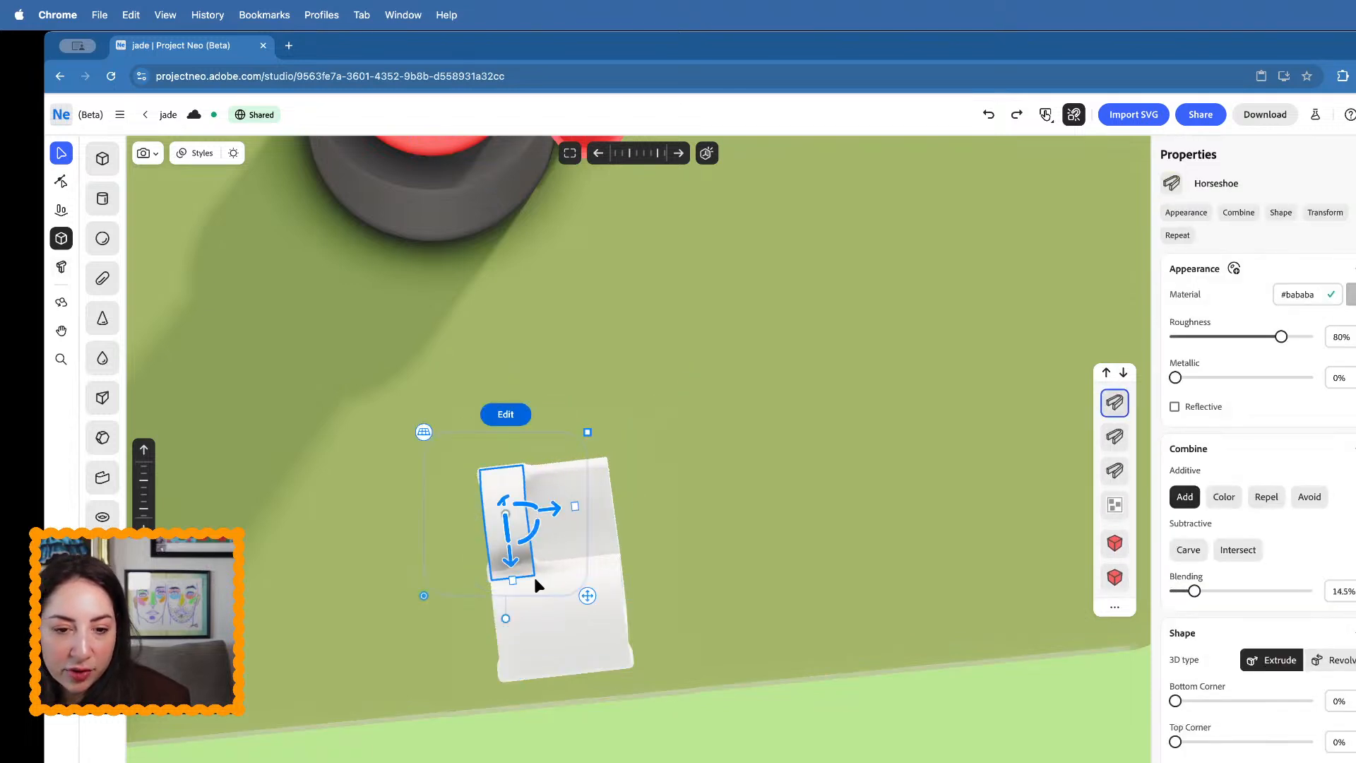
click(558, 634)
click(505, 523)
drag(575, 507, 535, 508)
- Reduce the depth of the heart's other two horseshoes to match the thin first arch
click(535, 617)
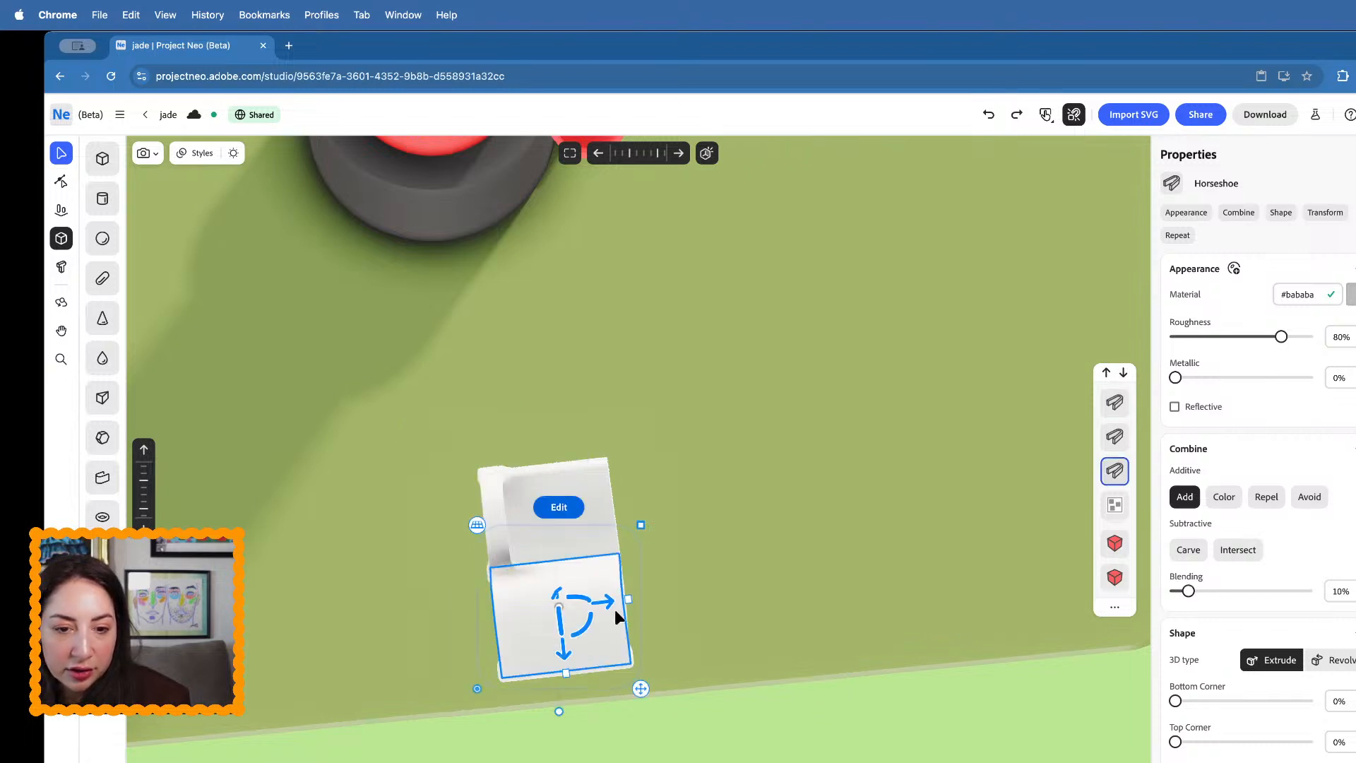
drag(621, 606, 517, 603)
click(557, 506)
drag(647, 582, 514, 578)
right_drag(514, 576, 614, 506)
- Select all three horseshoes of the heart and group them
scroll(614, 506, down, 10)
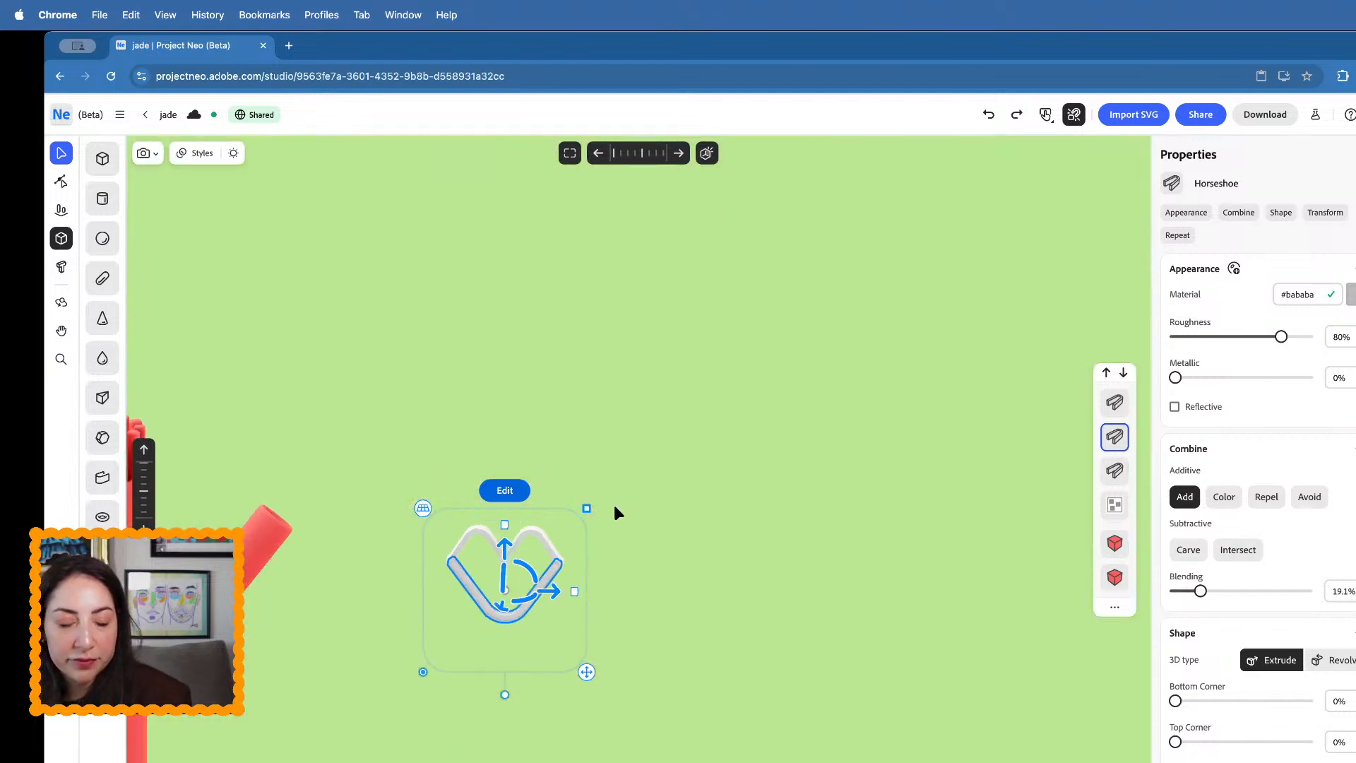
scroll(613, 504, up, 10)
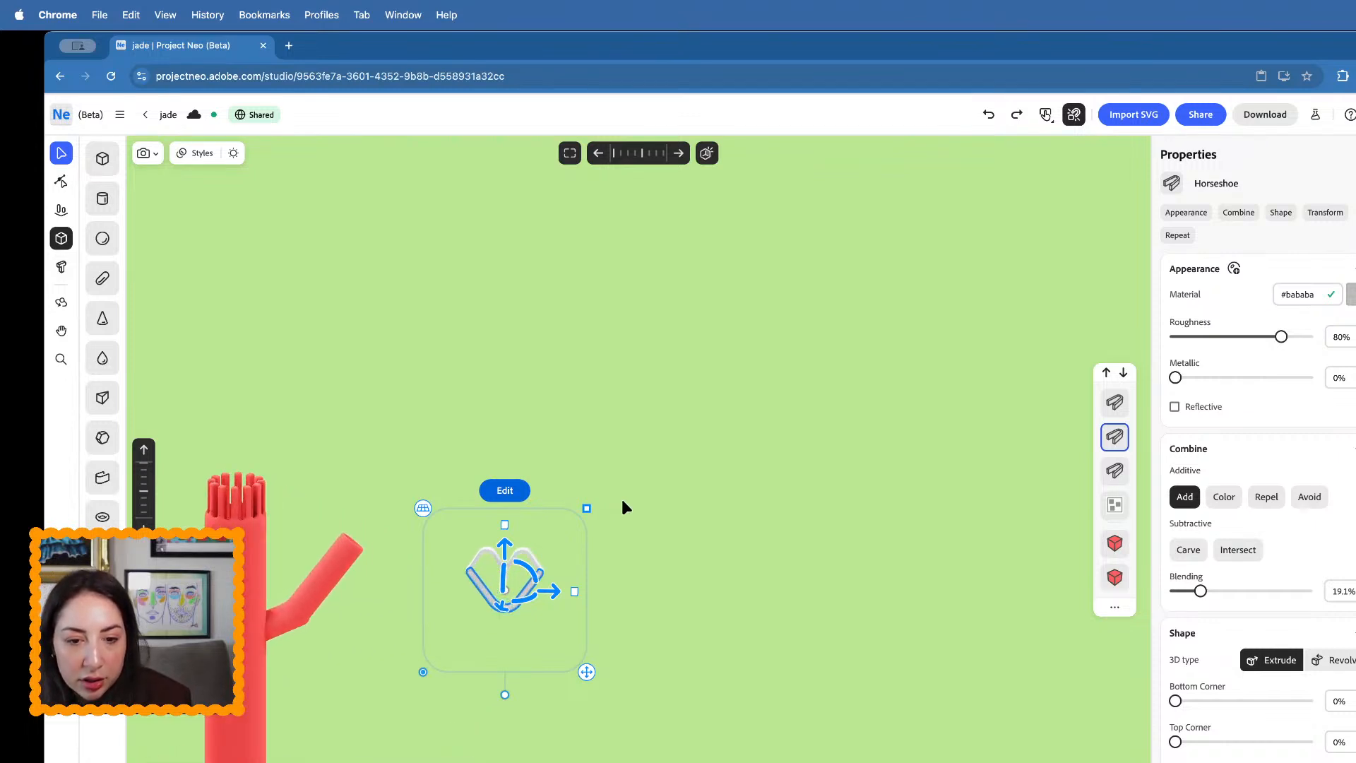
drag(627, 480, 394, 663)
key(super+g)
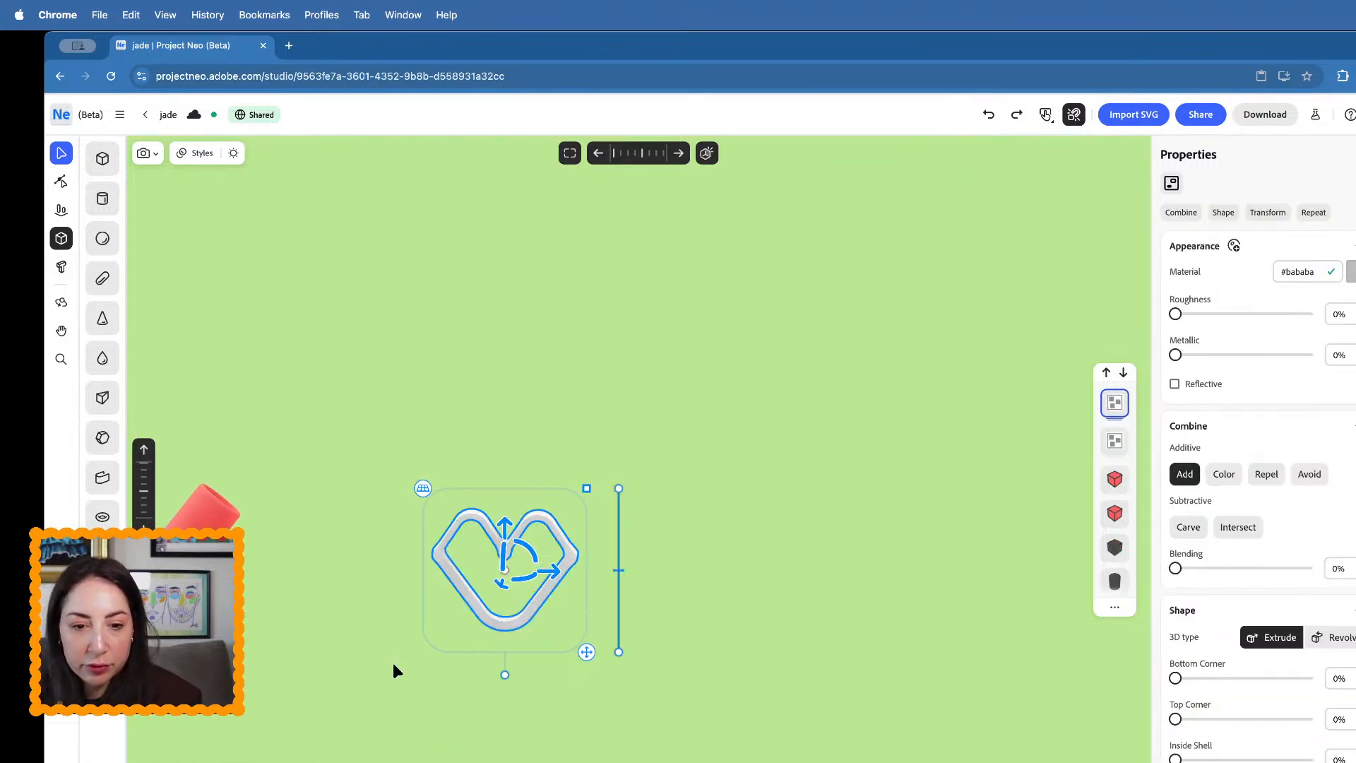
- Try to recolor the grouped heart to the light red #d98686
click(1353, 272)
click(1314, 358)
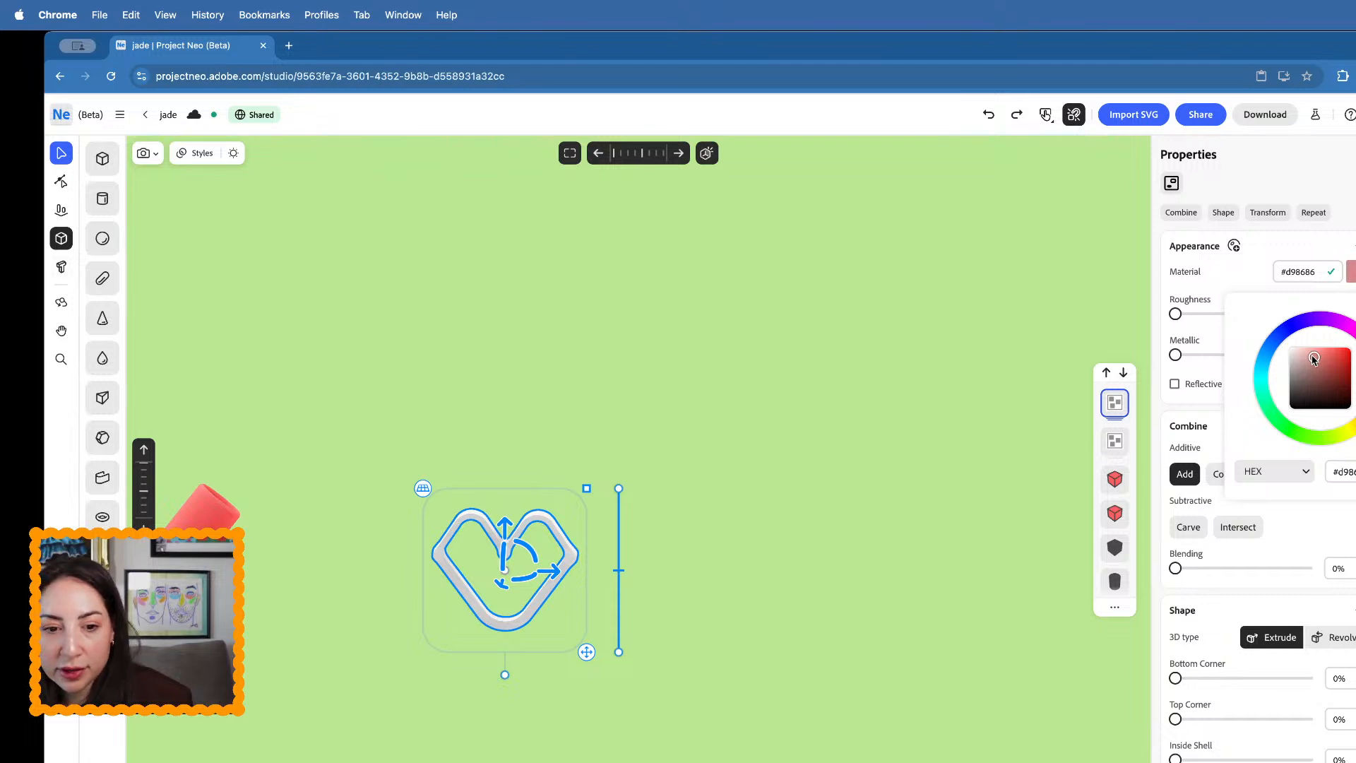
click(825, 514)
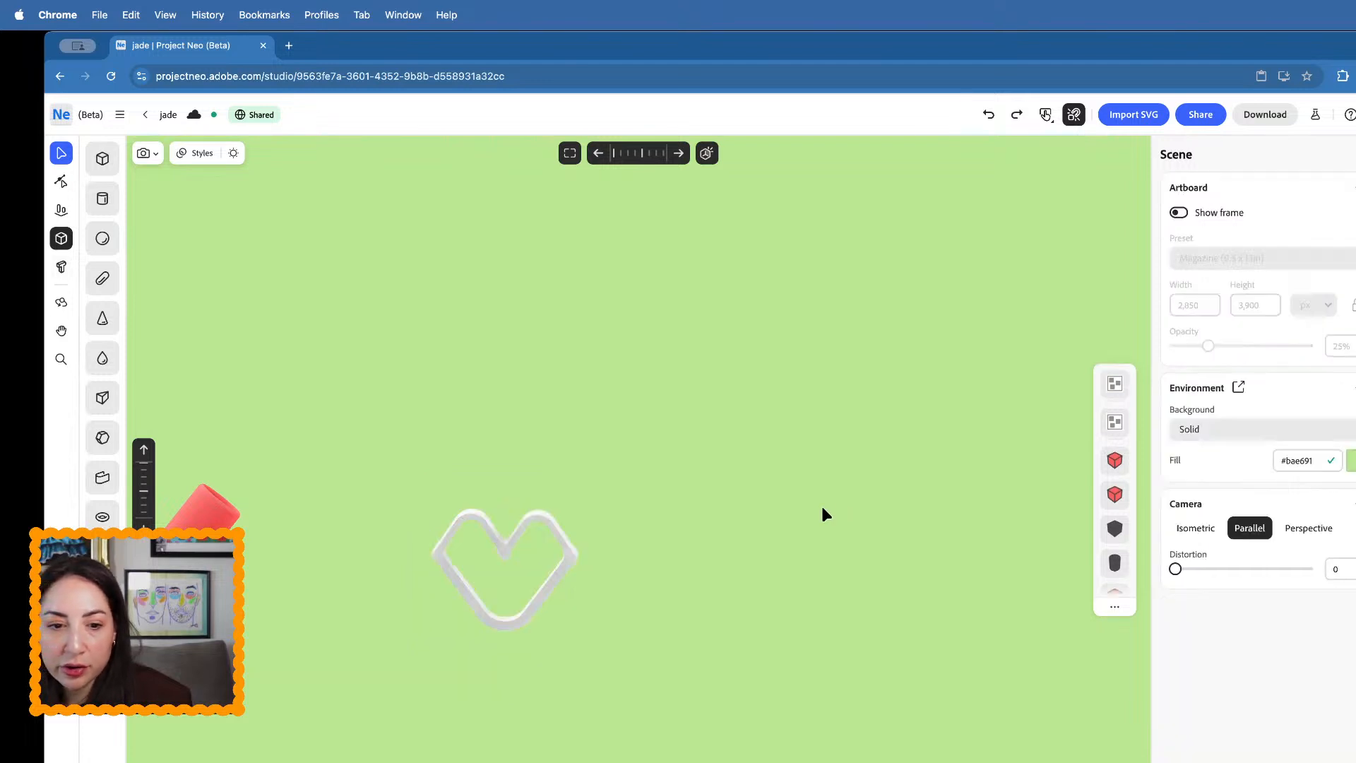
- Set the material of the heart's lower horseshoe inside the group to the yellow #ffda33
click(537, 602)
click(1350, 294)
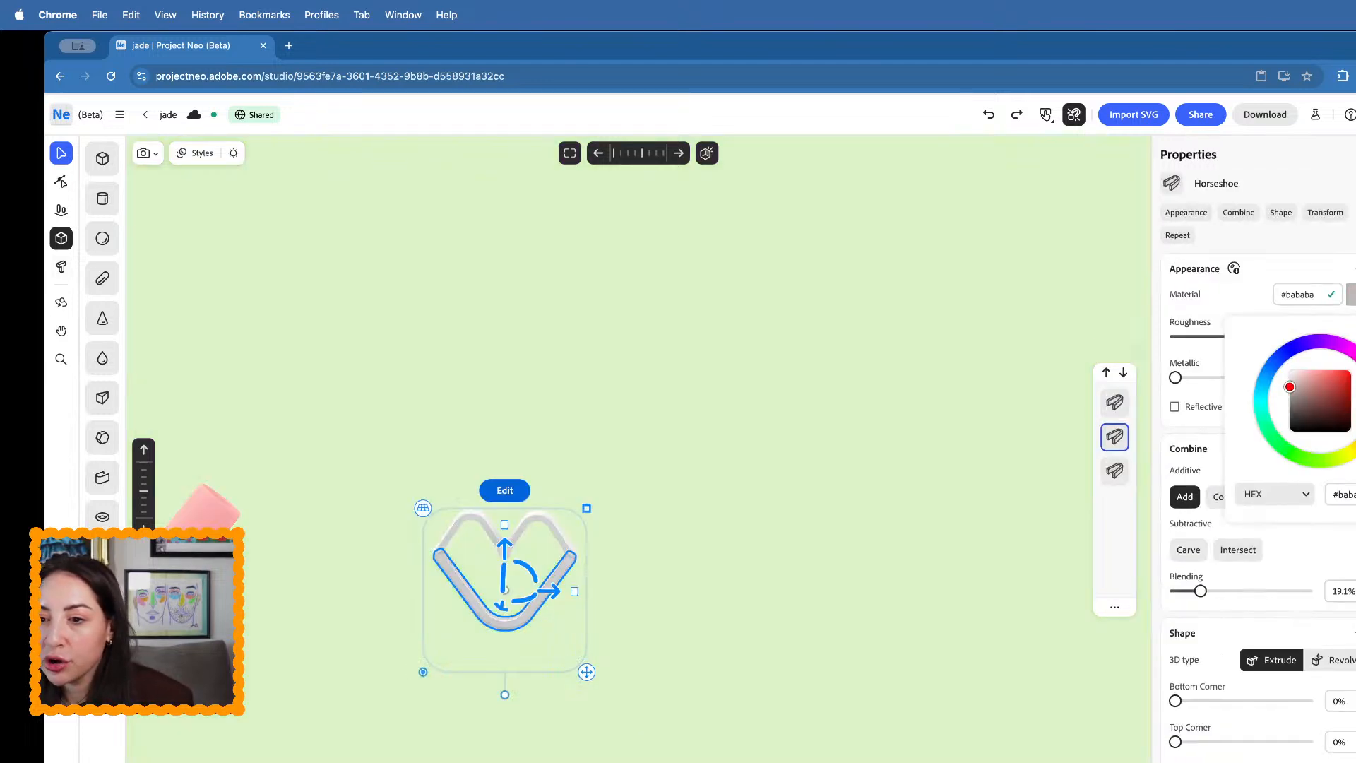
click(1351, 452)
click(1340, 370)
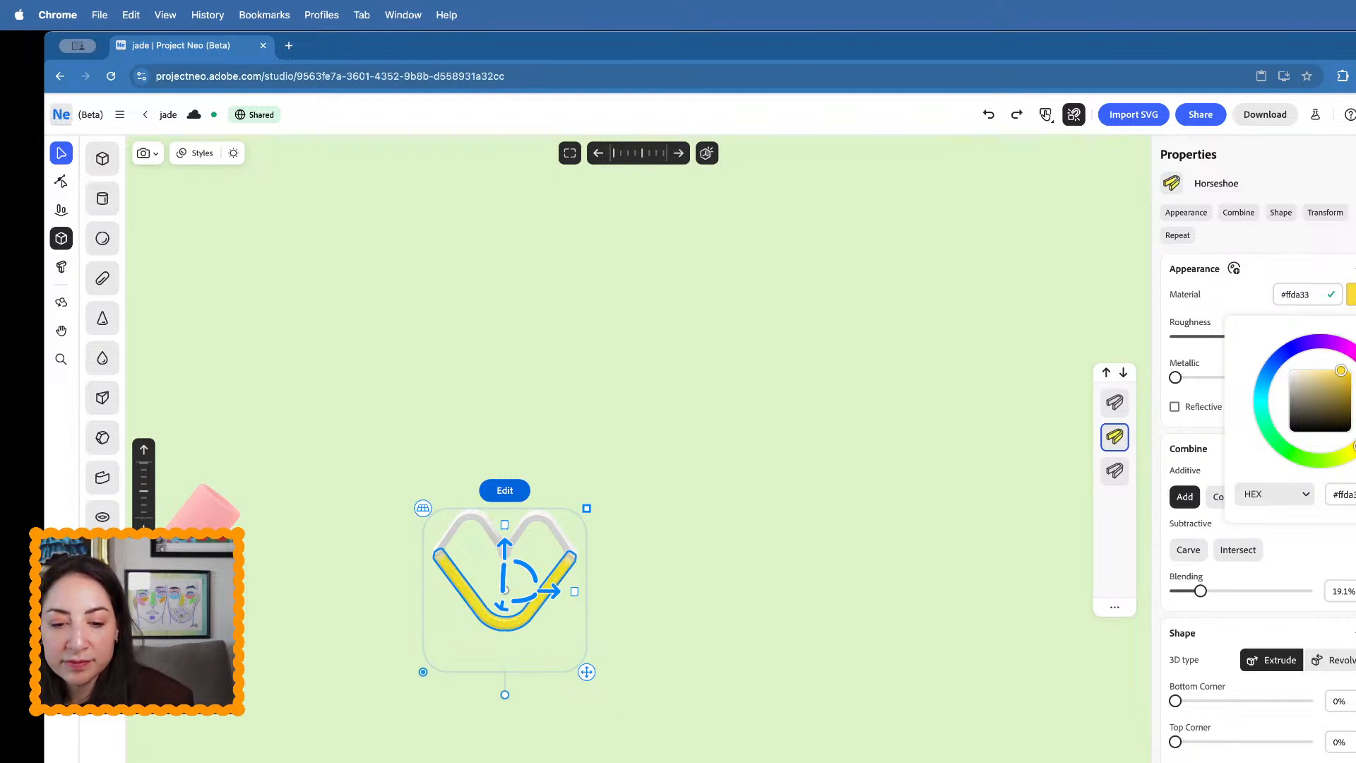
- Apply the same yellow #ffda33 material to both upper arches and deselect the heart
click(524, 517)
click(531, 528)
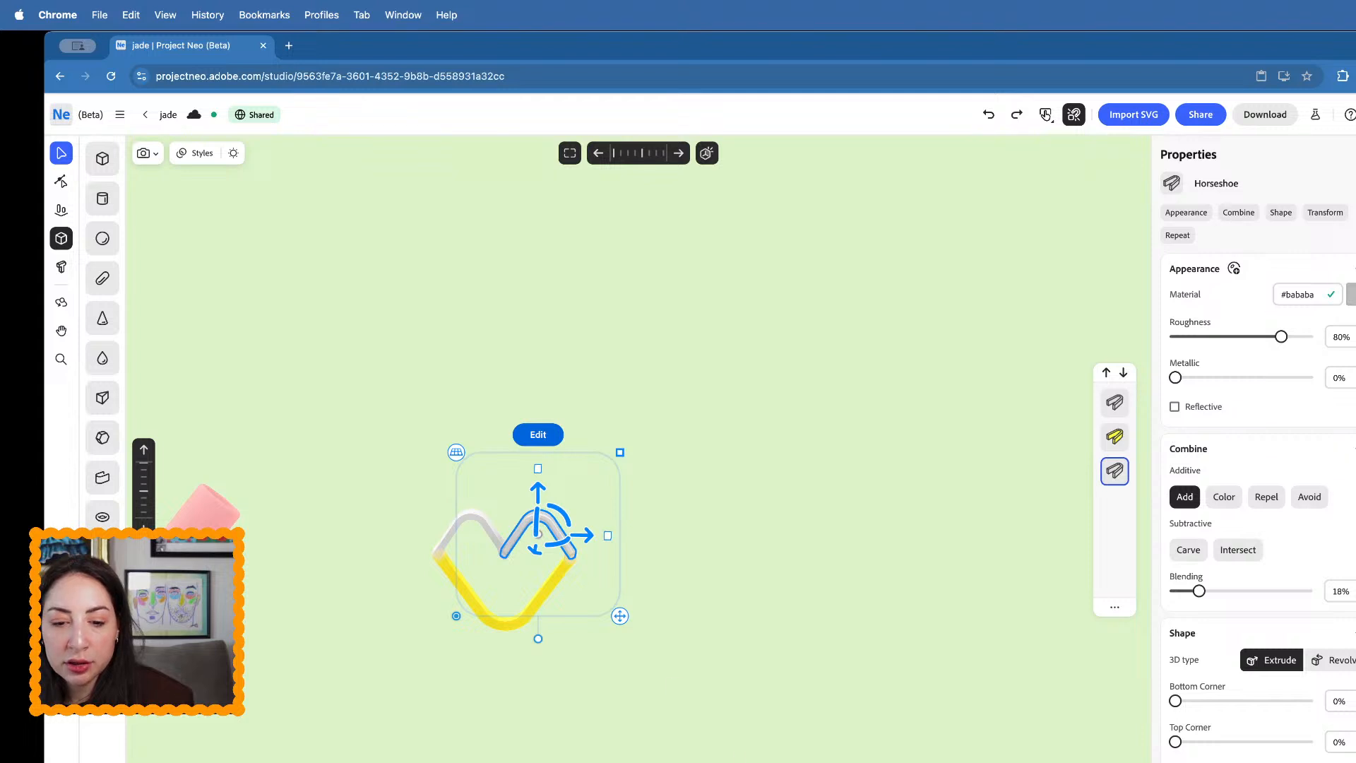
click(484, 529)
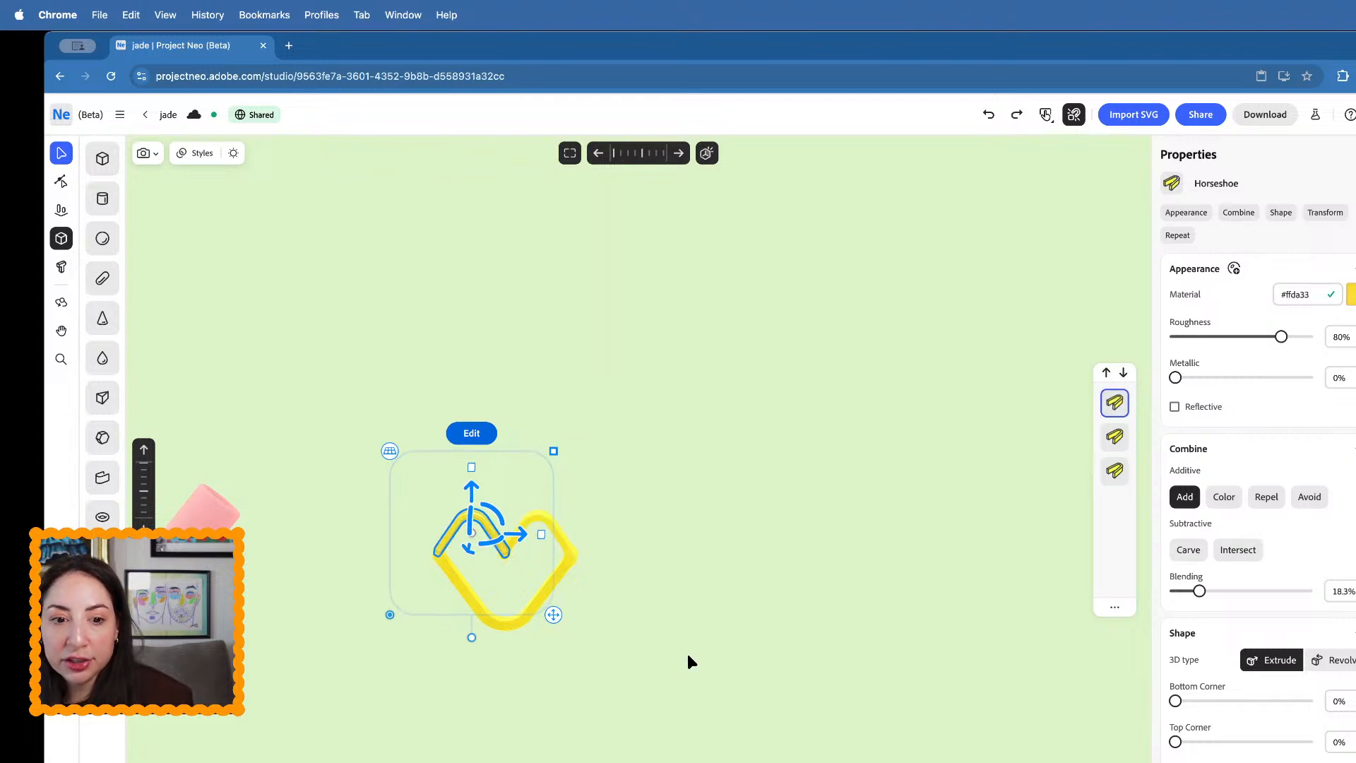
click(655, 634)
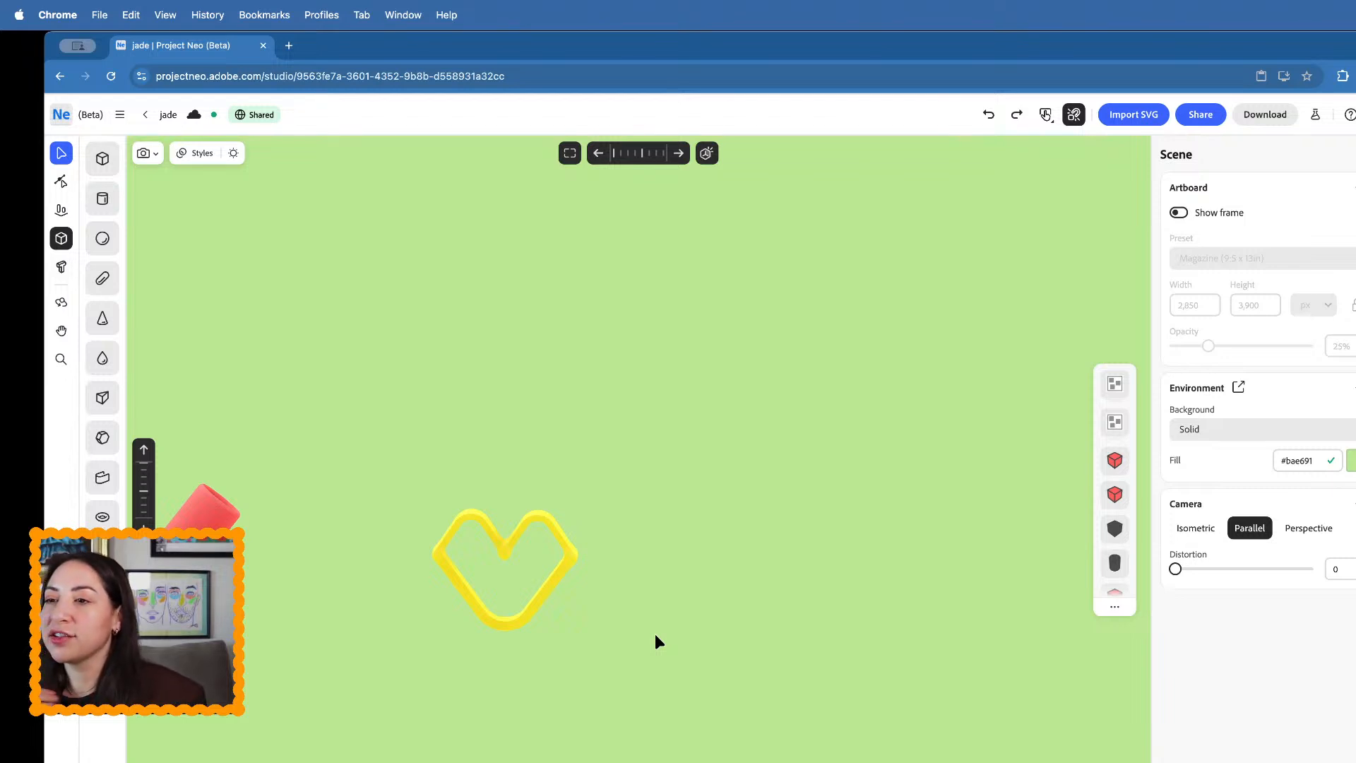
- Duplicate the yellow heart group and place the copy directly beside it so the two hearts touch
scroll(328, 550, up, 5)
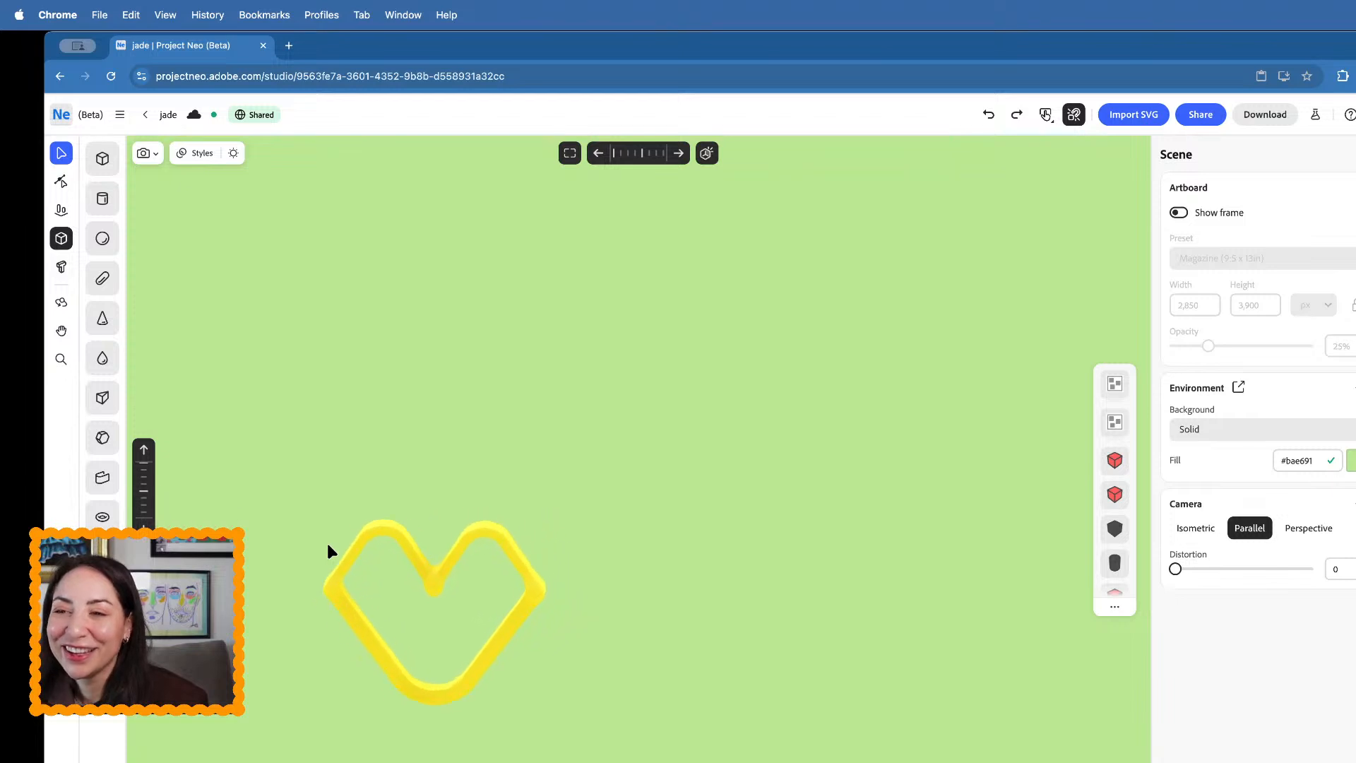
scroll(382, 566, down, 8)
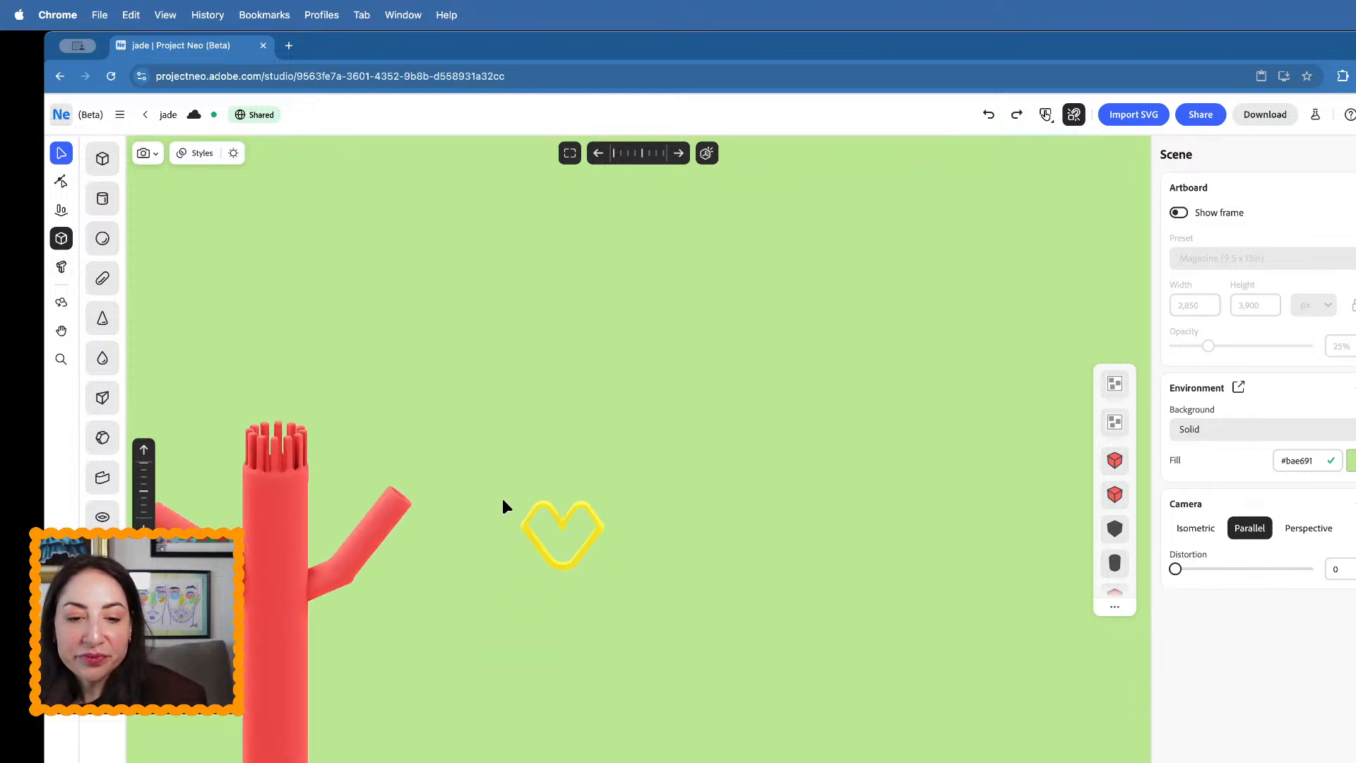
drag(502, 500, 592, 586)
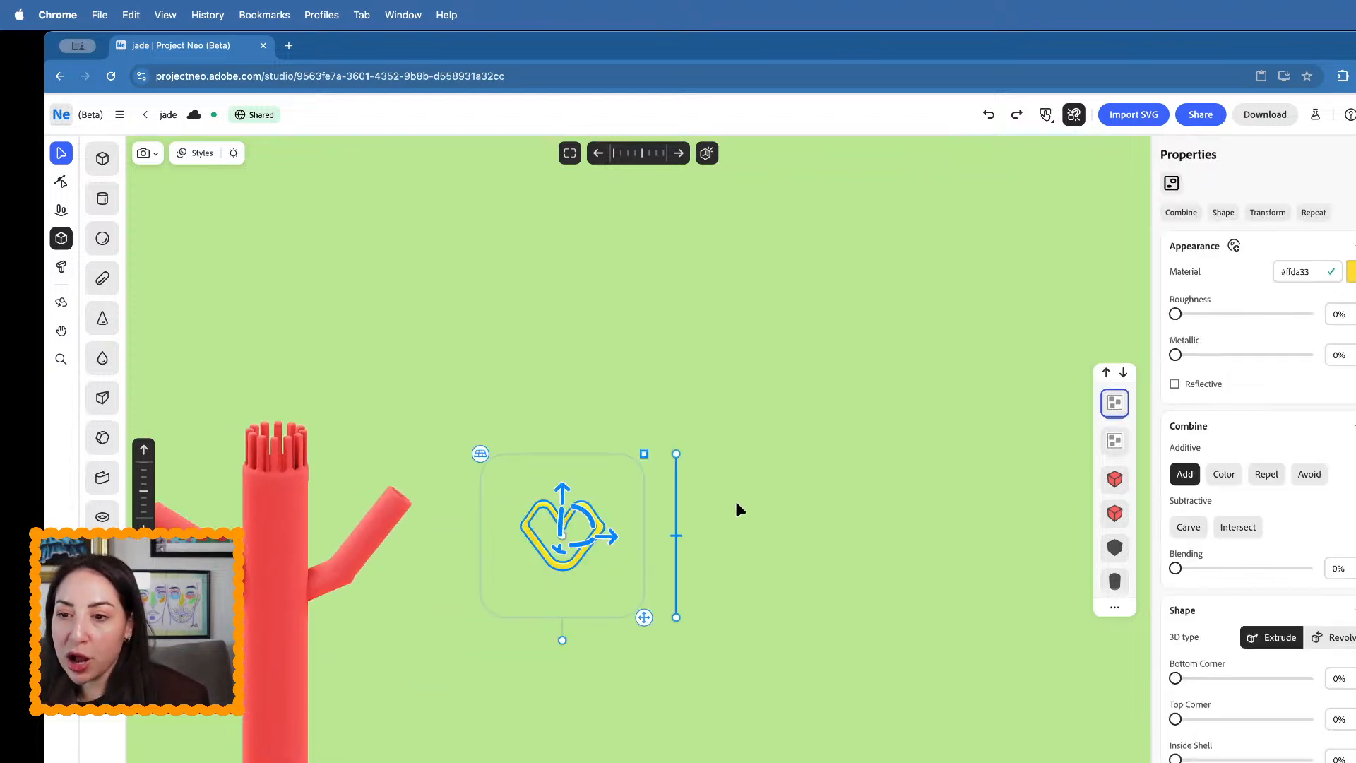
click(736, 503)
click(579, 557)
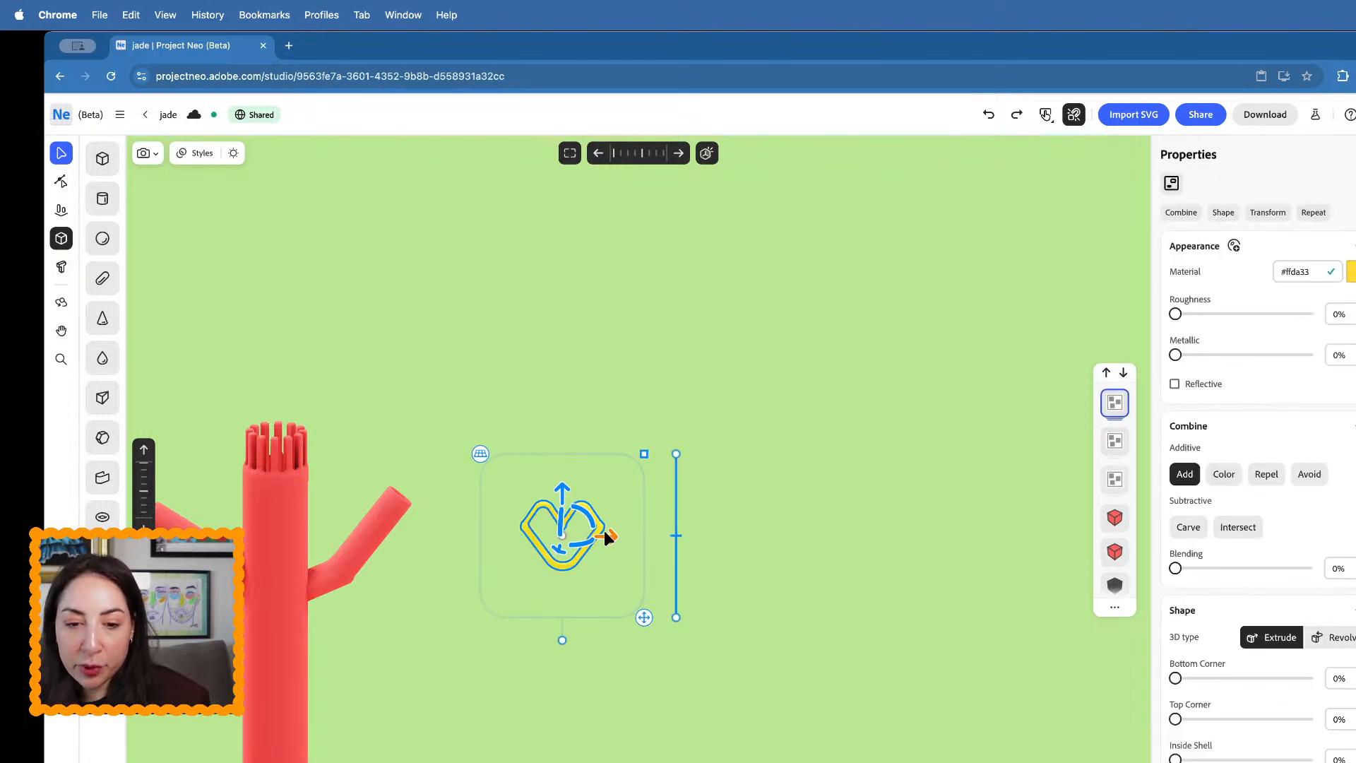
alt+drag(606, 537, 684, 536)
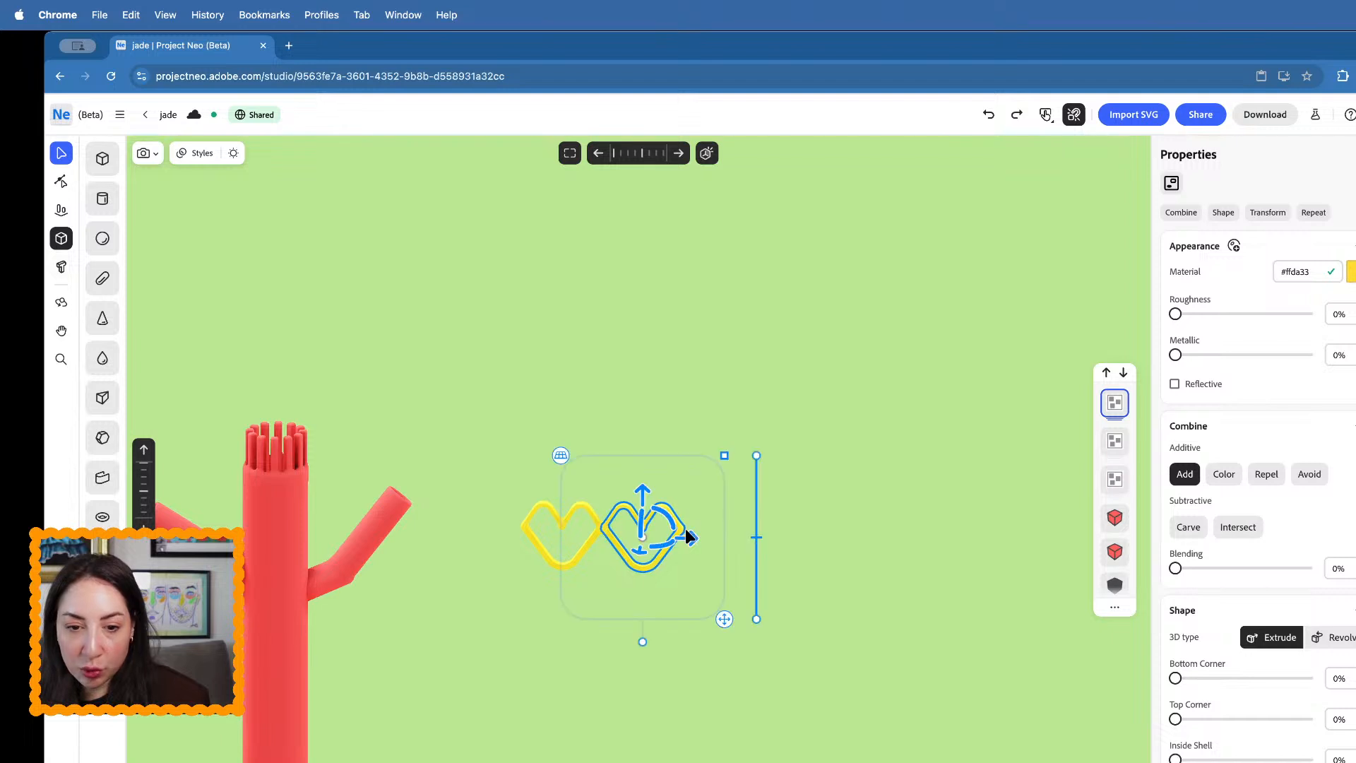
click(810, 522)
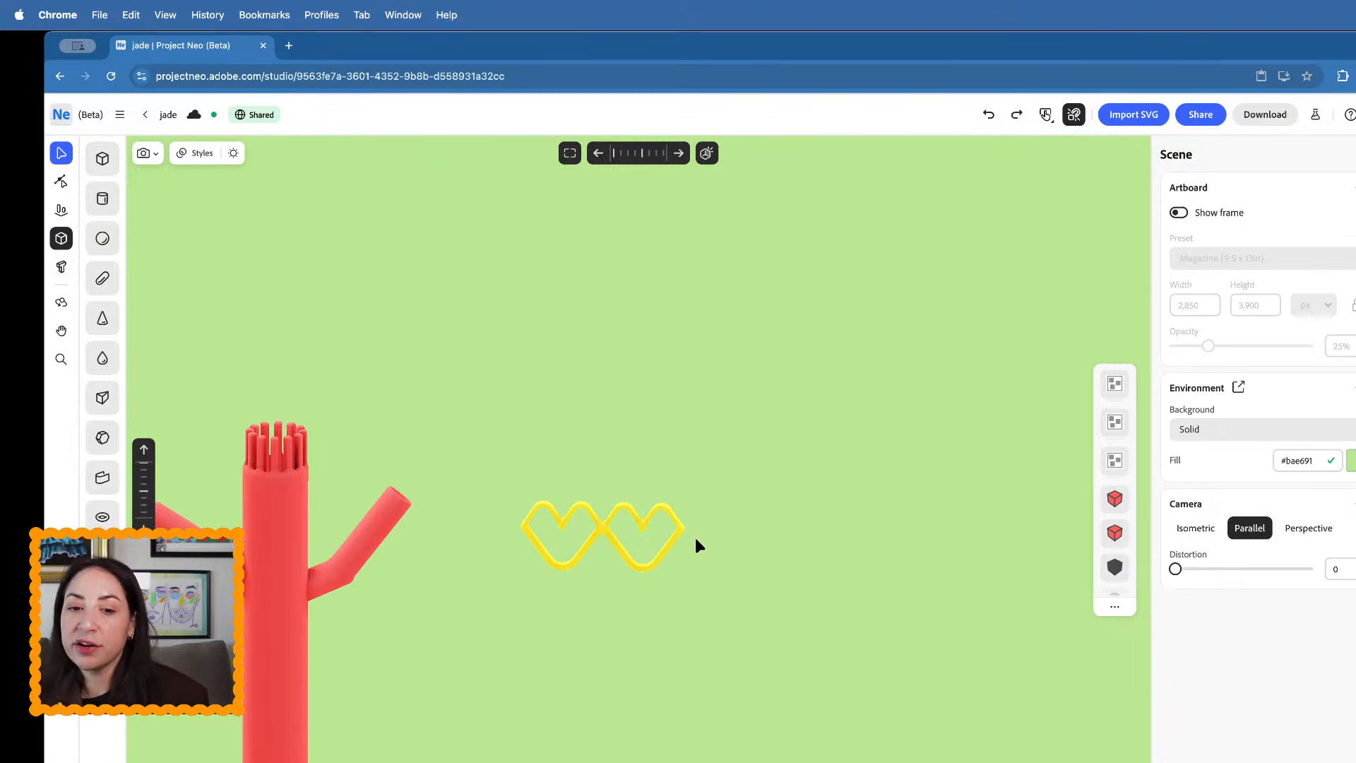
- Group the two hearts into one pair of glasses and move it across onto the tube figure's upper body
scroll(695, 537, up, 5)
scroll(695, 538, down, 4)
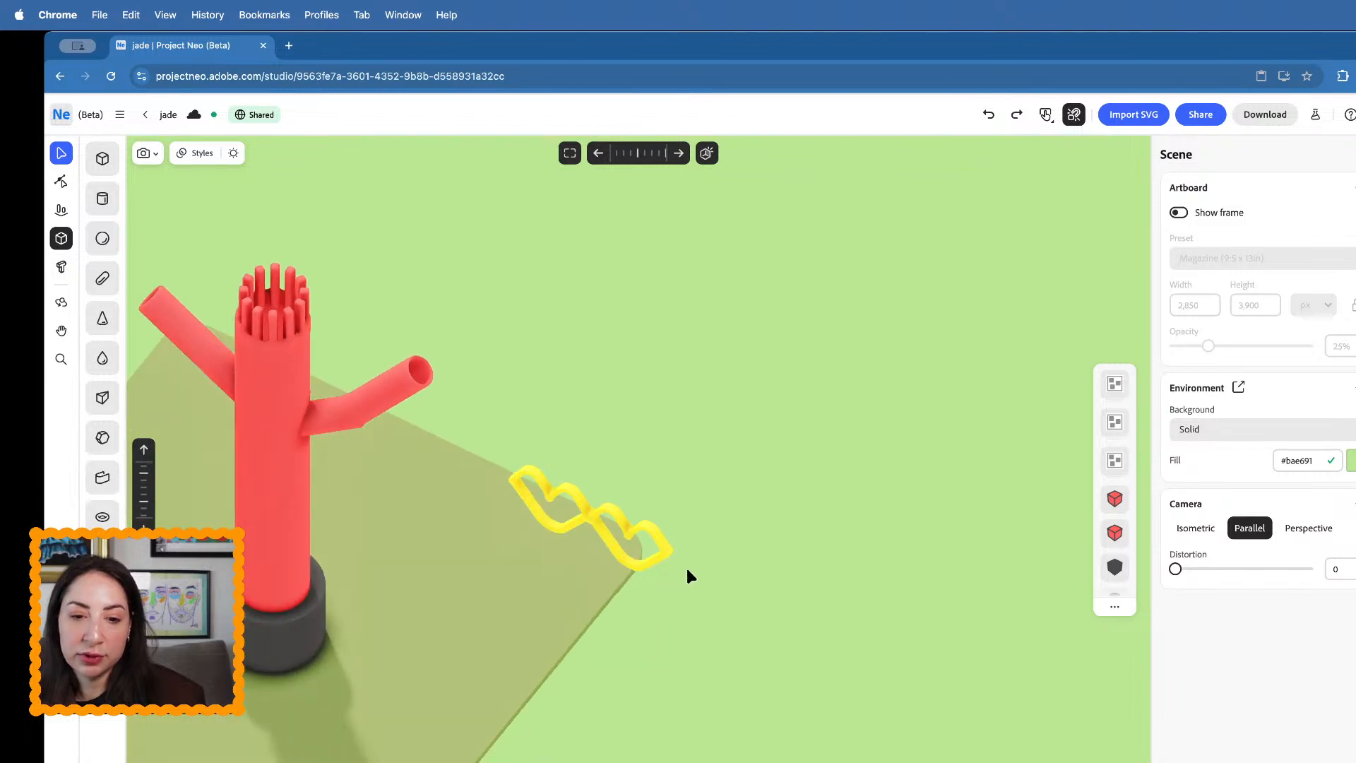
drag(712, 554, 510, 466)
shift+click(476, 648)
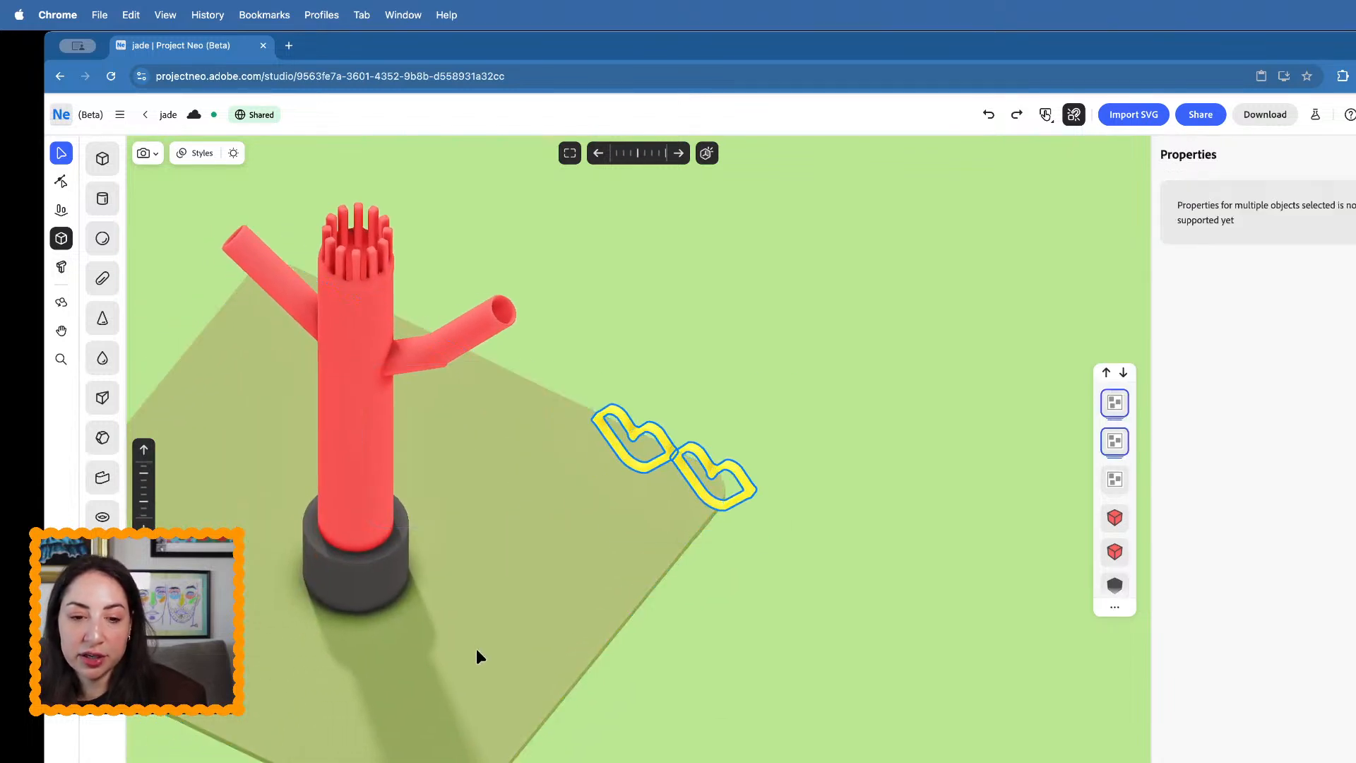
right_drag(476, 648, 529, 593)
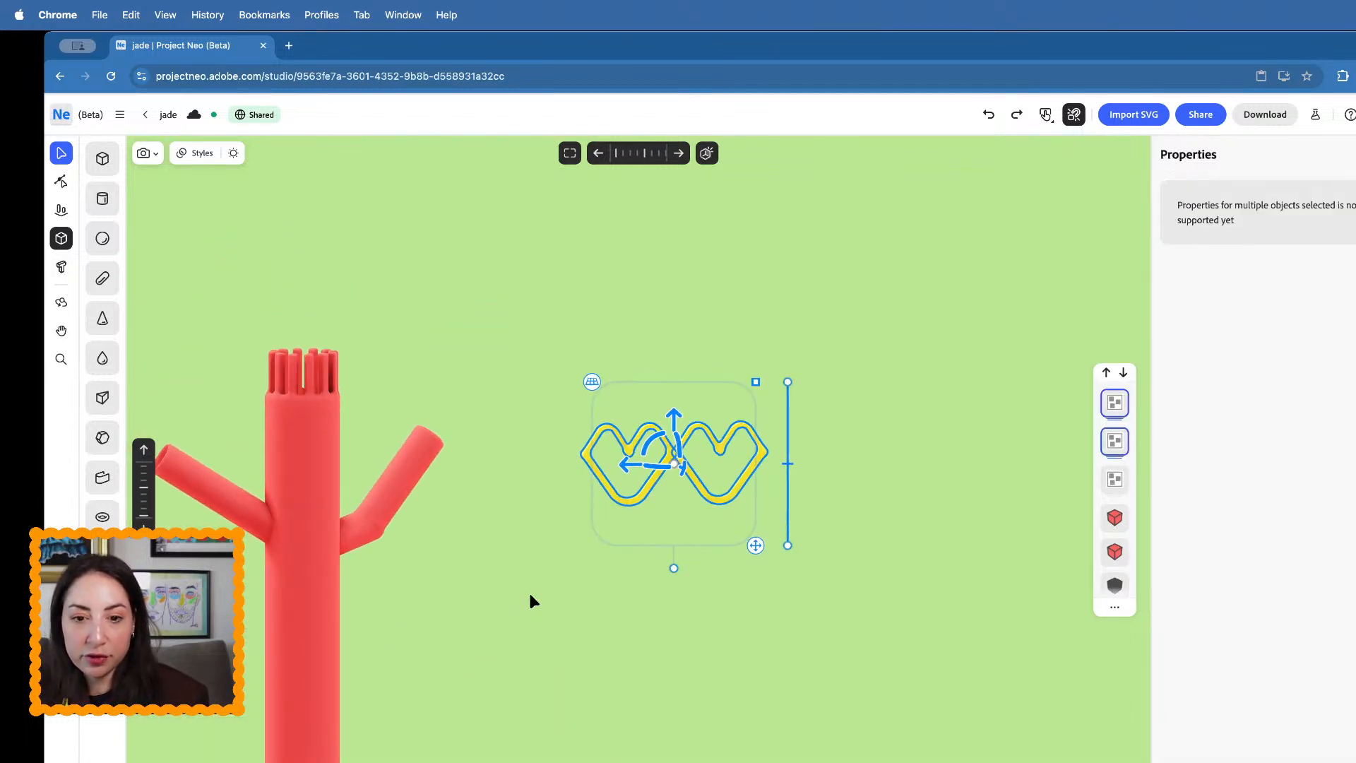
click(627, 469)
drag(627, 469, 260, 478)
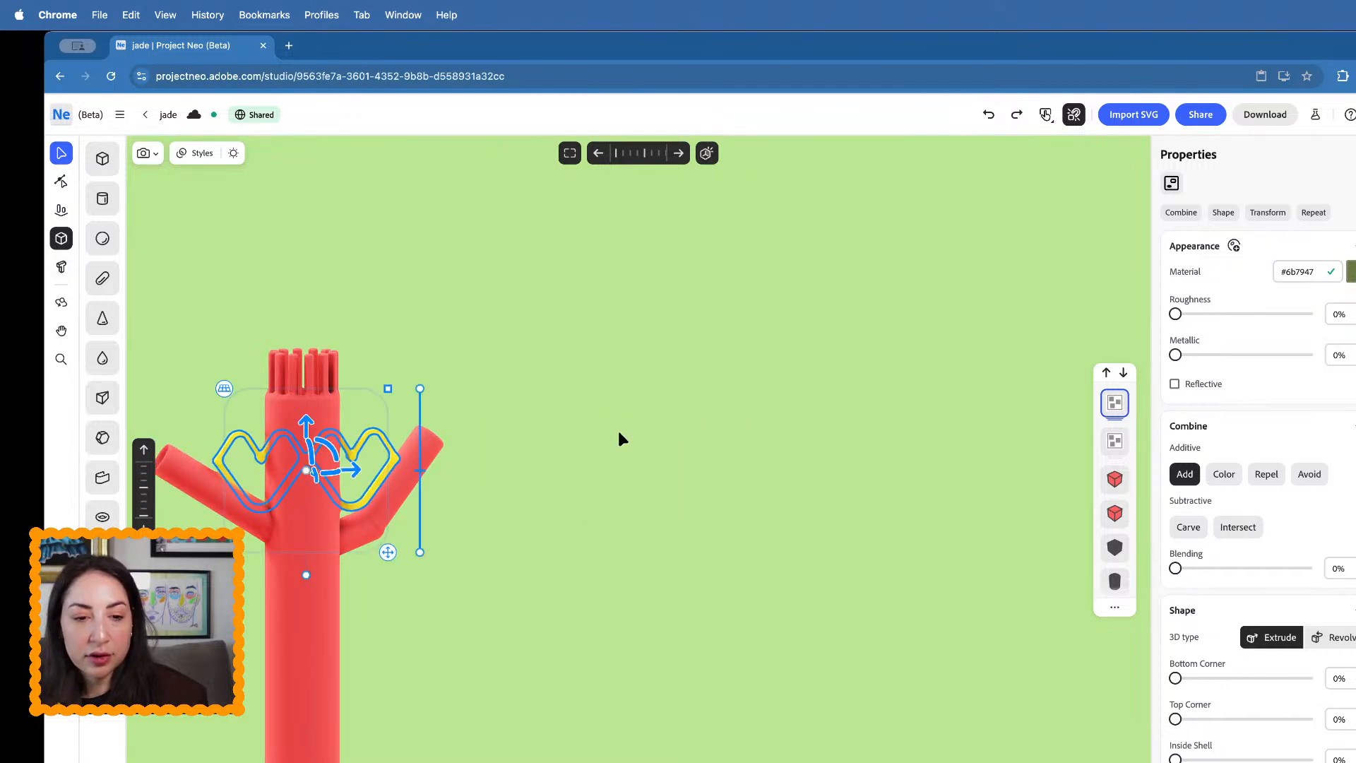
- Scale the heart glasses down to about the tube's width and center them in front of it
right_drag(618, 432, 507, 527)
drag(355, 450, 310, 461)
drag(346, 401, 299, 470)
right_drag(303, 472, 394, 381)
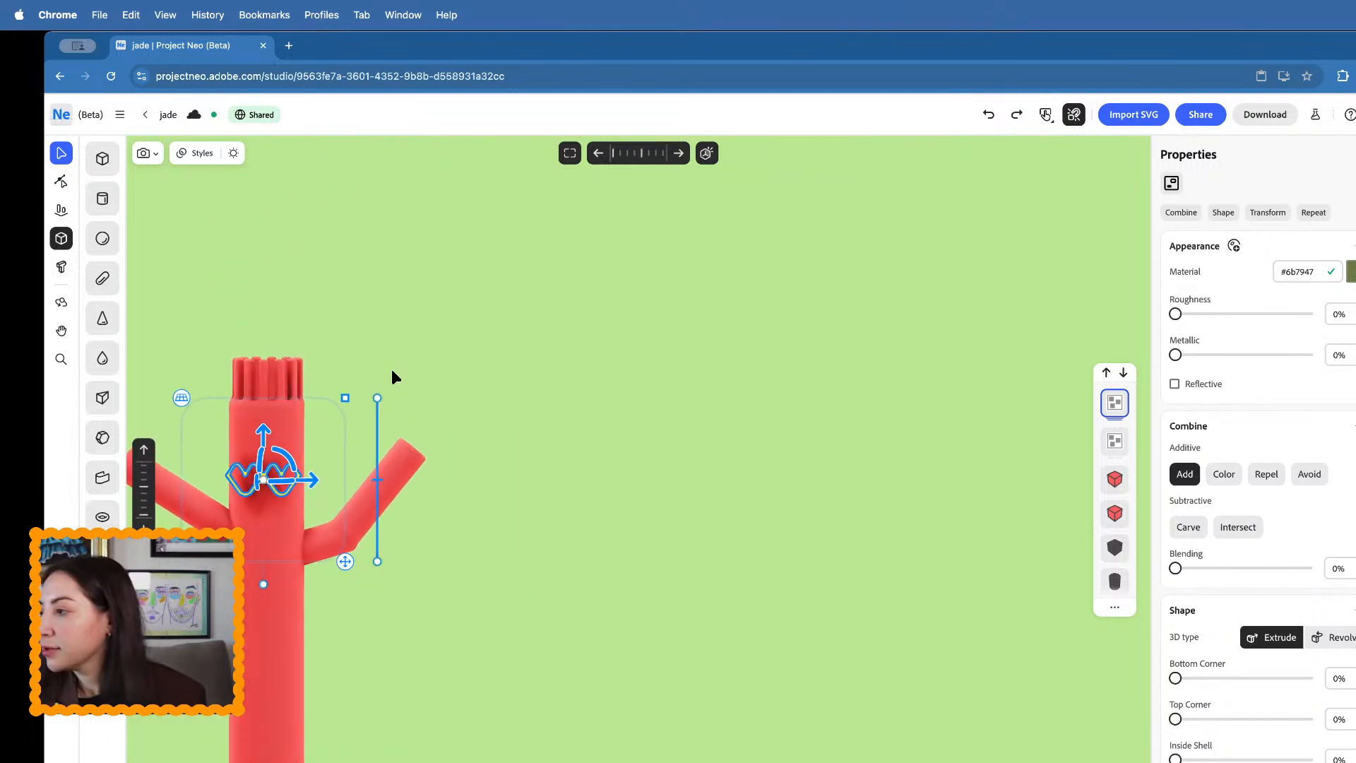
- Raise the heart glasses closer to the hair and push them back against the front of the tube
scroll(394, 382, up, 3)
middle_drag(326, 575, 742, 596)
scroll(892, 594, up, 5)
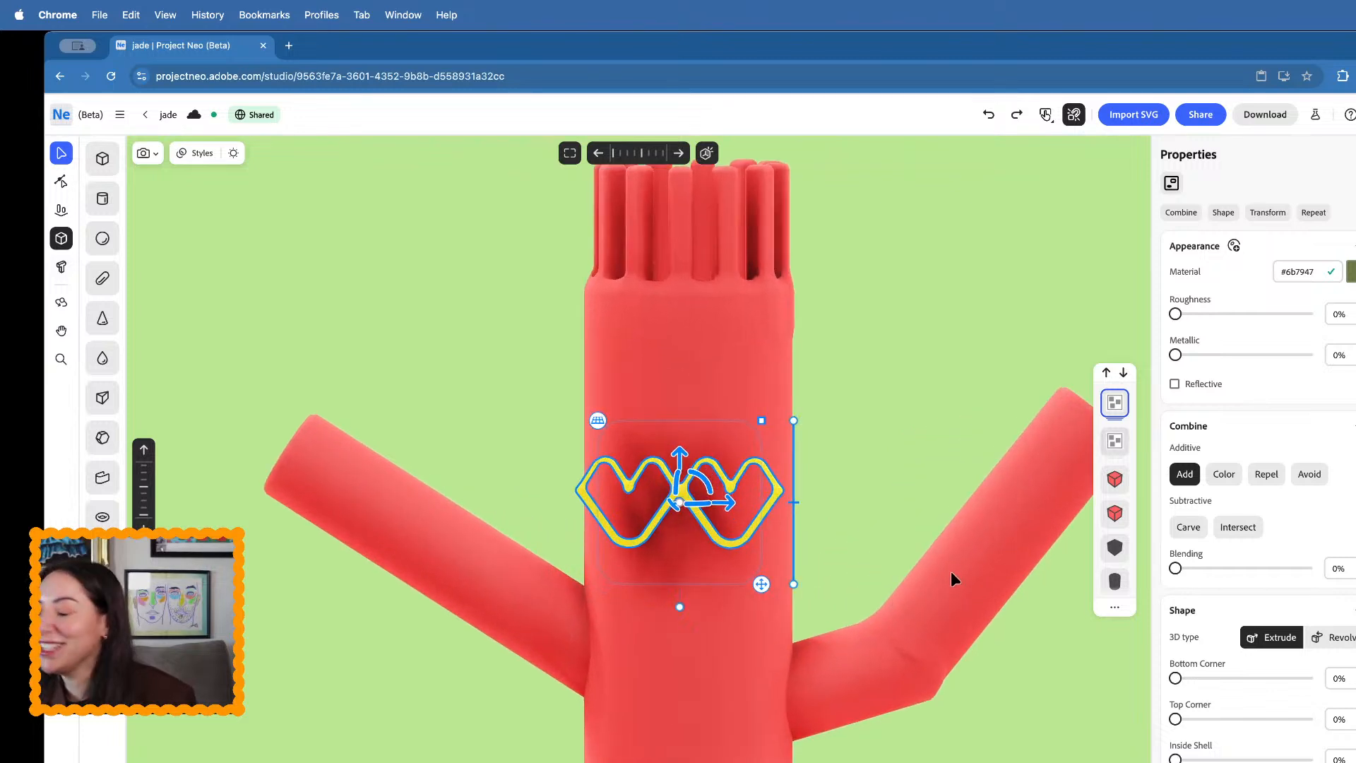
scroll(876, 575, up, 2)
drag(678, 458, 683, 250)
right_drag(683, 258, 679, 260)
drag(678, 342, 688, 484)
right_drag(688, 483, 597, 517)
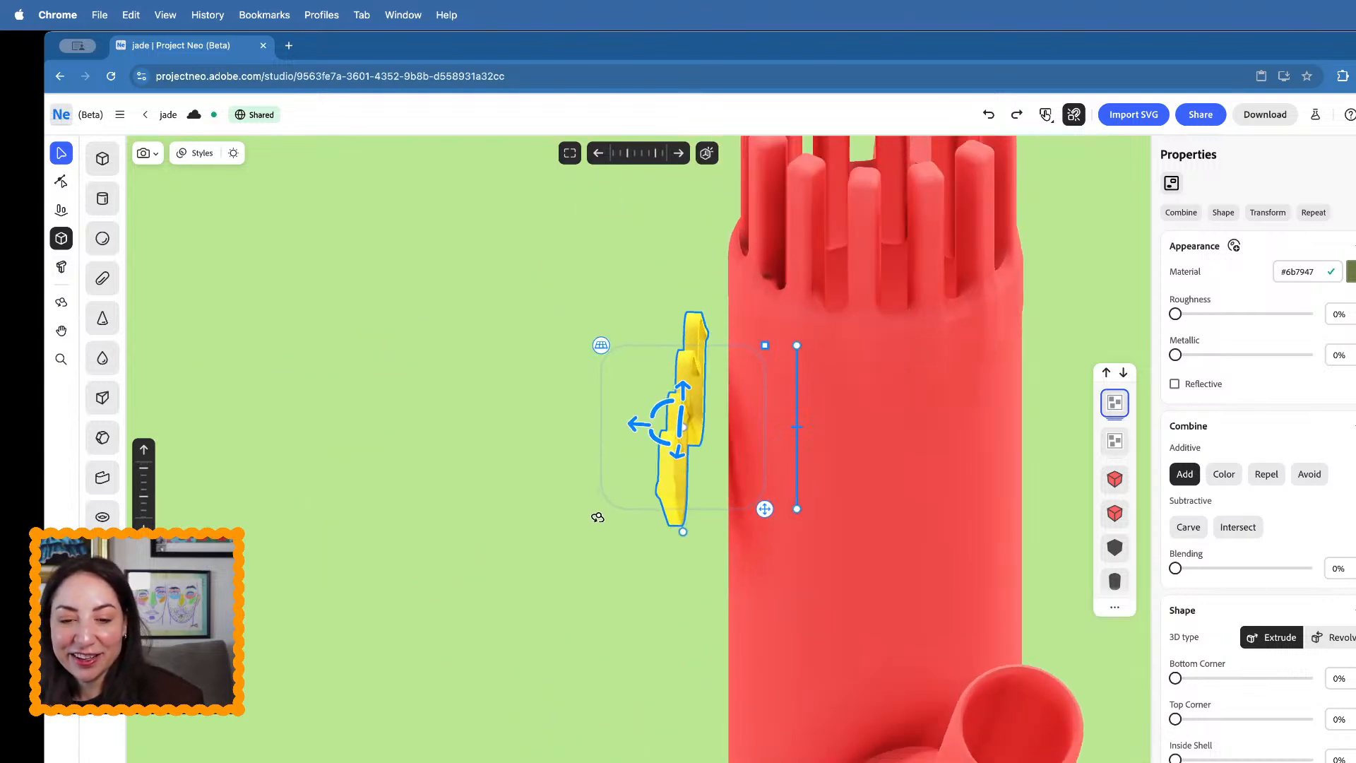
drag(638, 436, 654, 422)
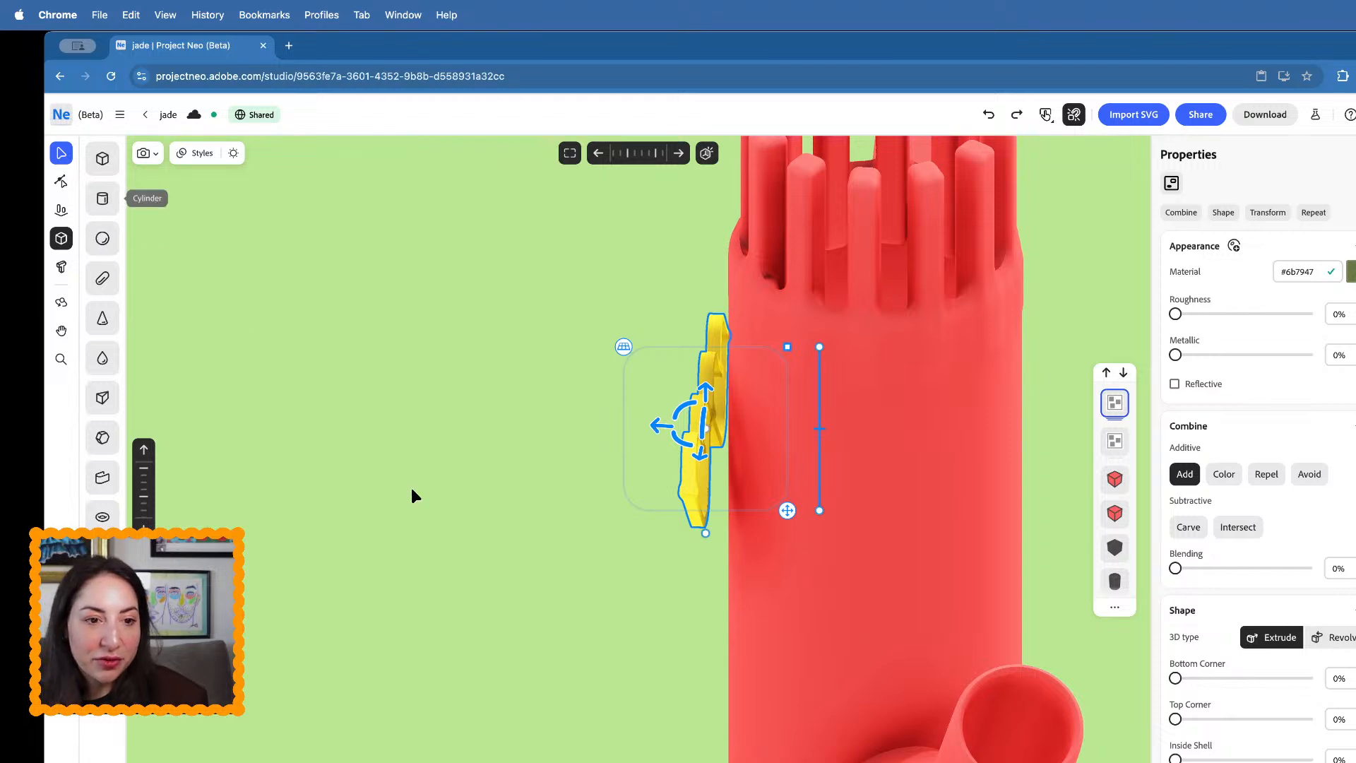
right_drag(412, 493, 523, 459)
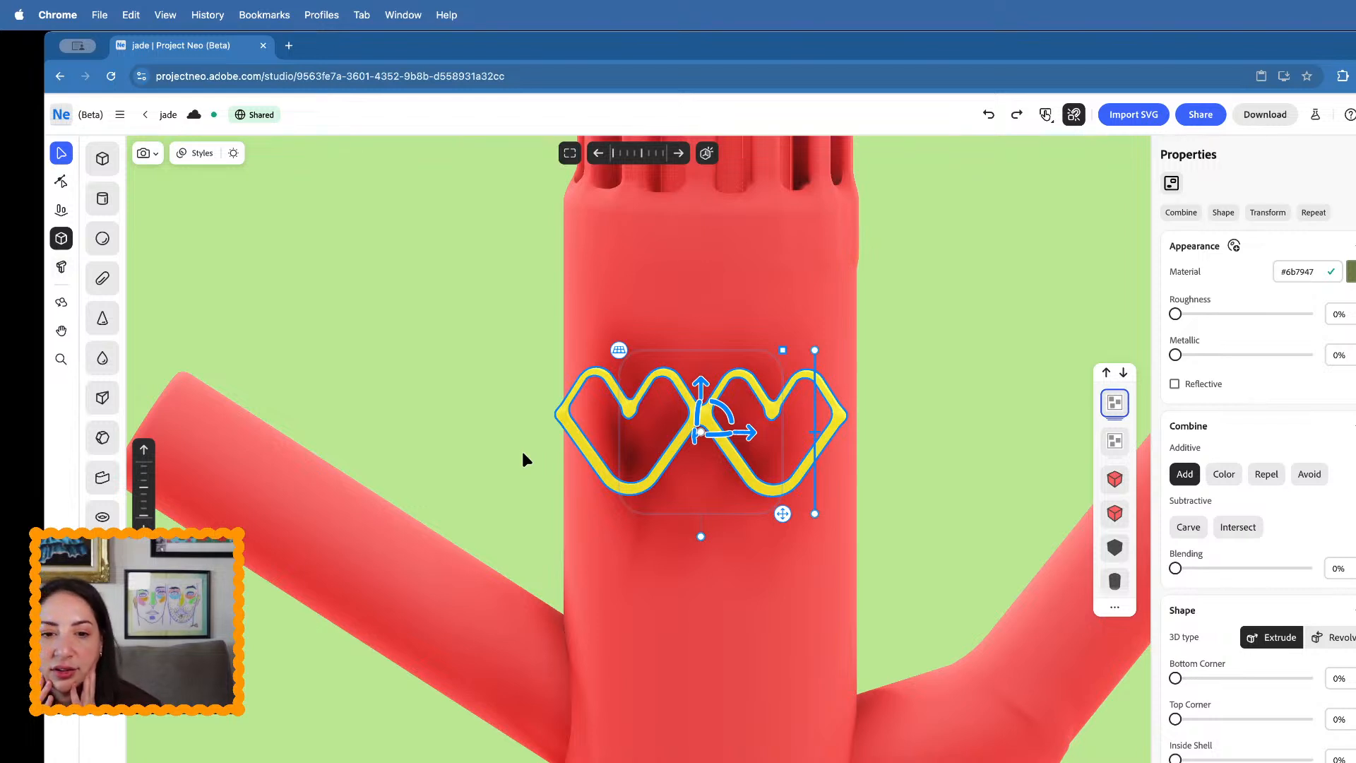
- Add a sphere over the left heart of the glasses and center it in the heart frame
click(103, 238)
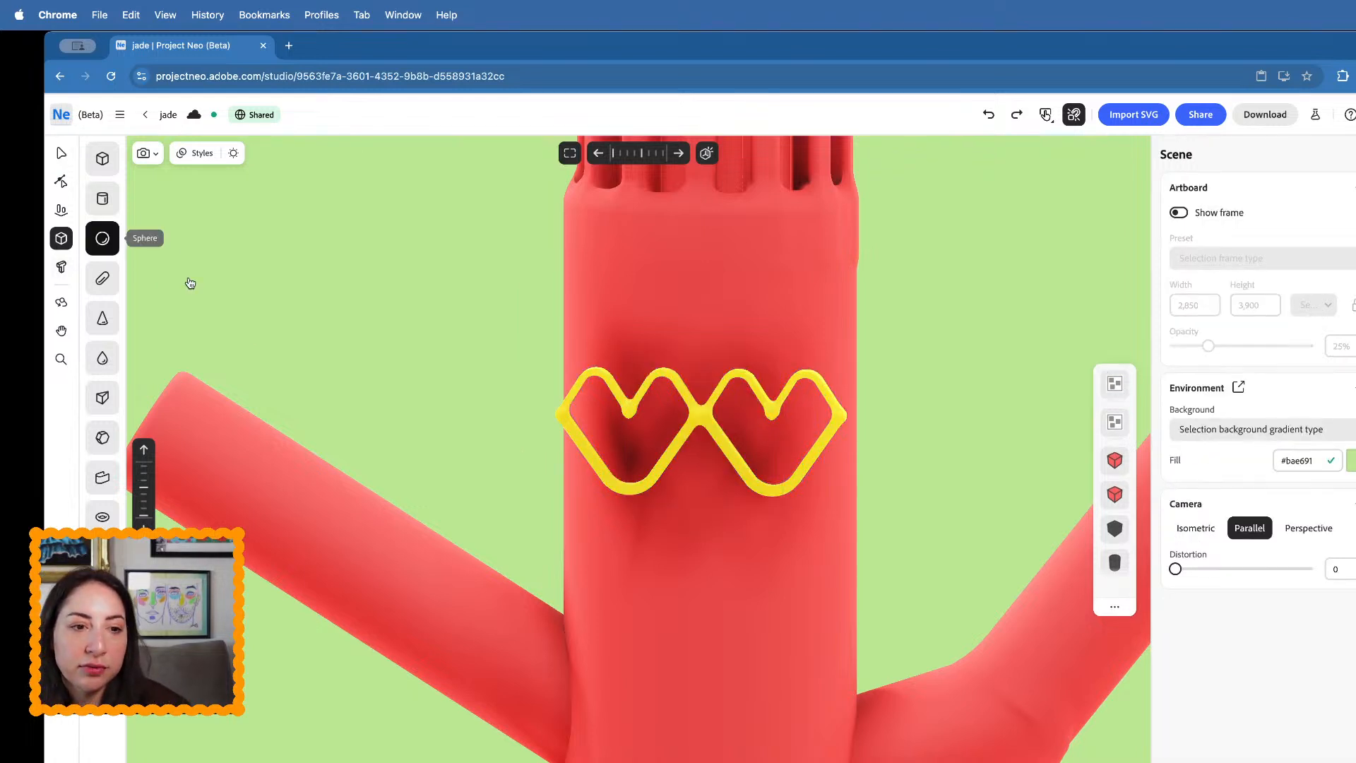
click(625, 416)
key(Escape)
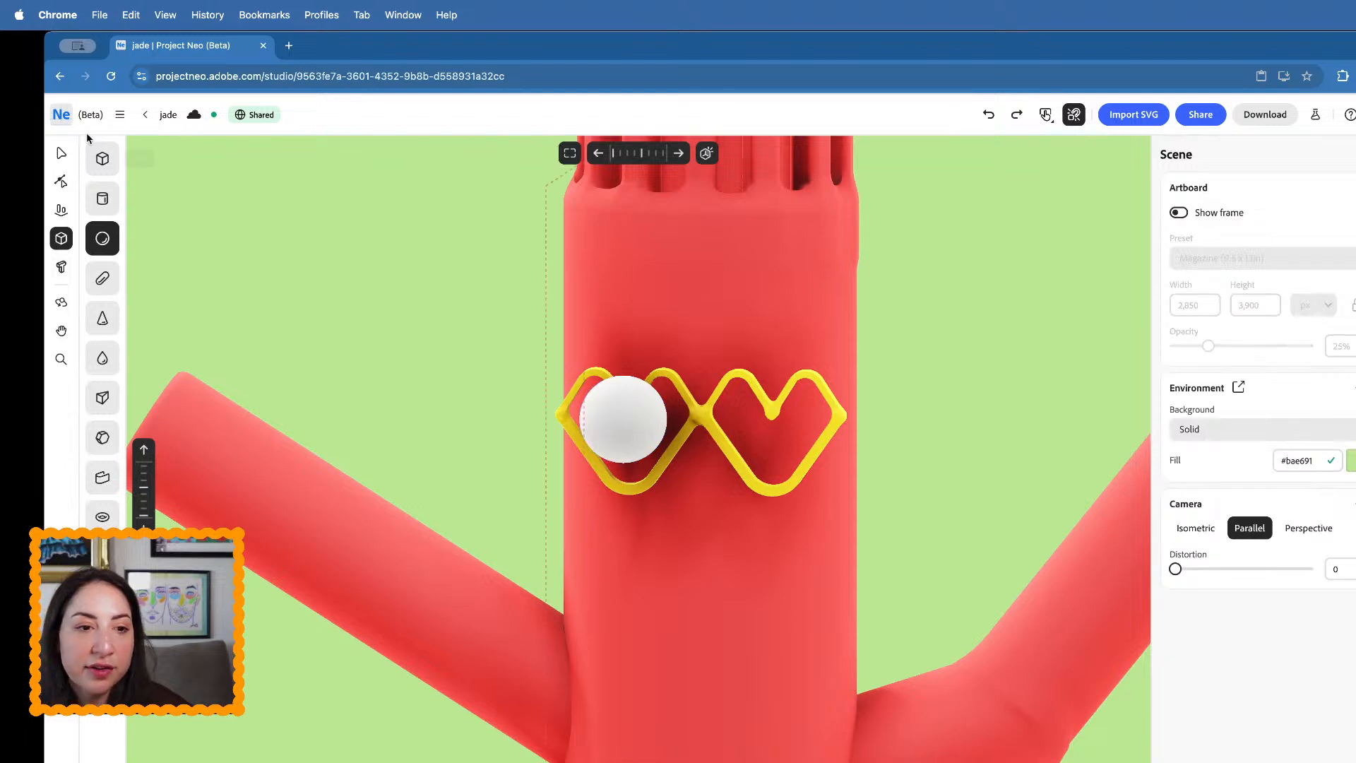
click(61, 154)
click(633, 411)
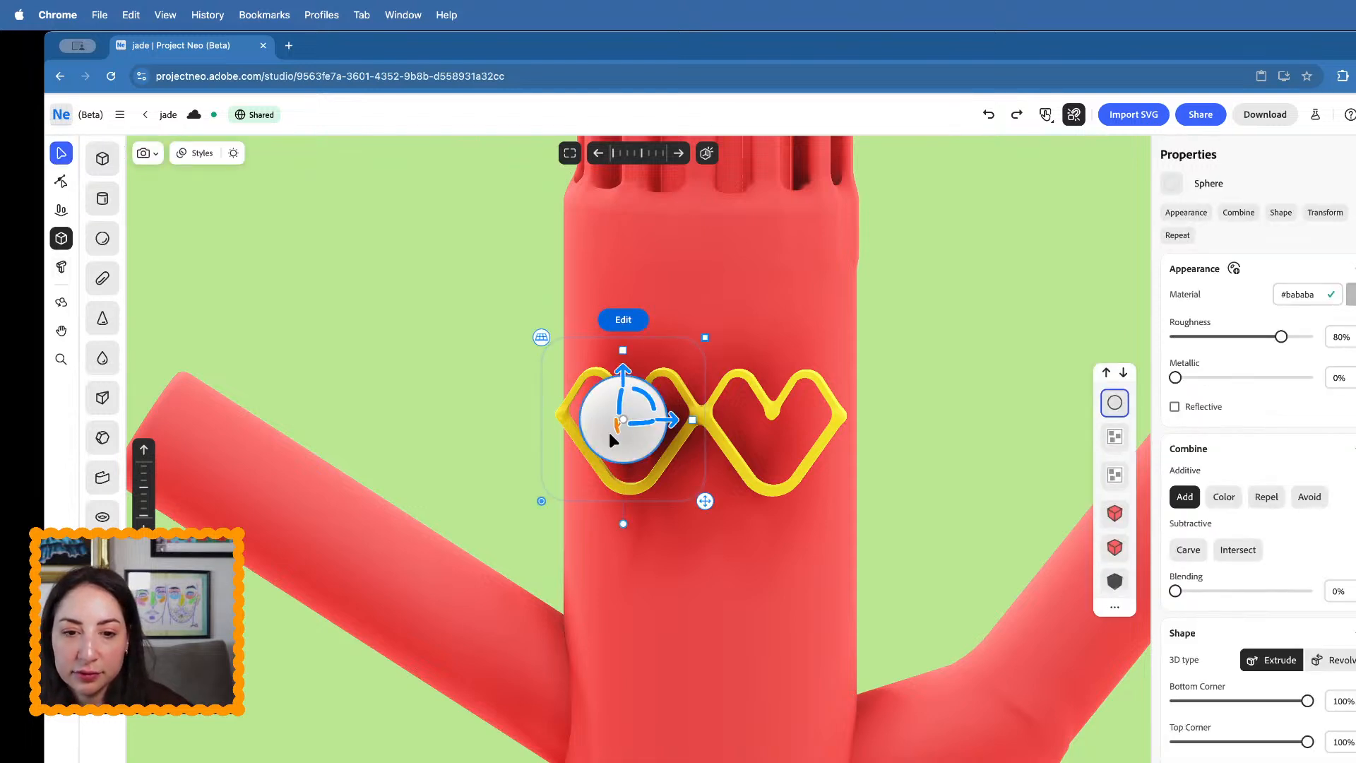
drag(616, 426, 630, 417)
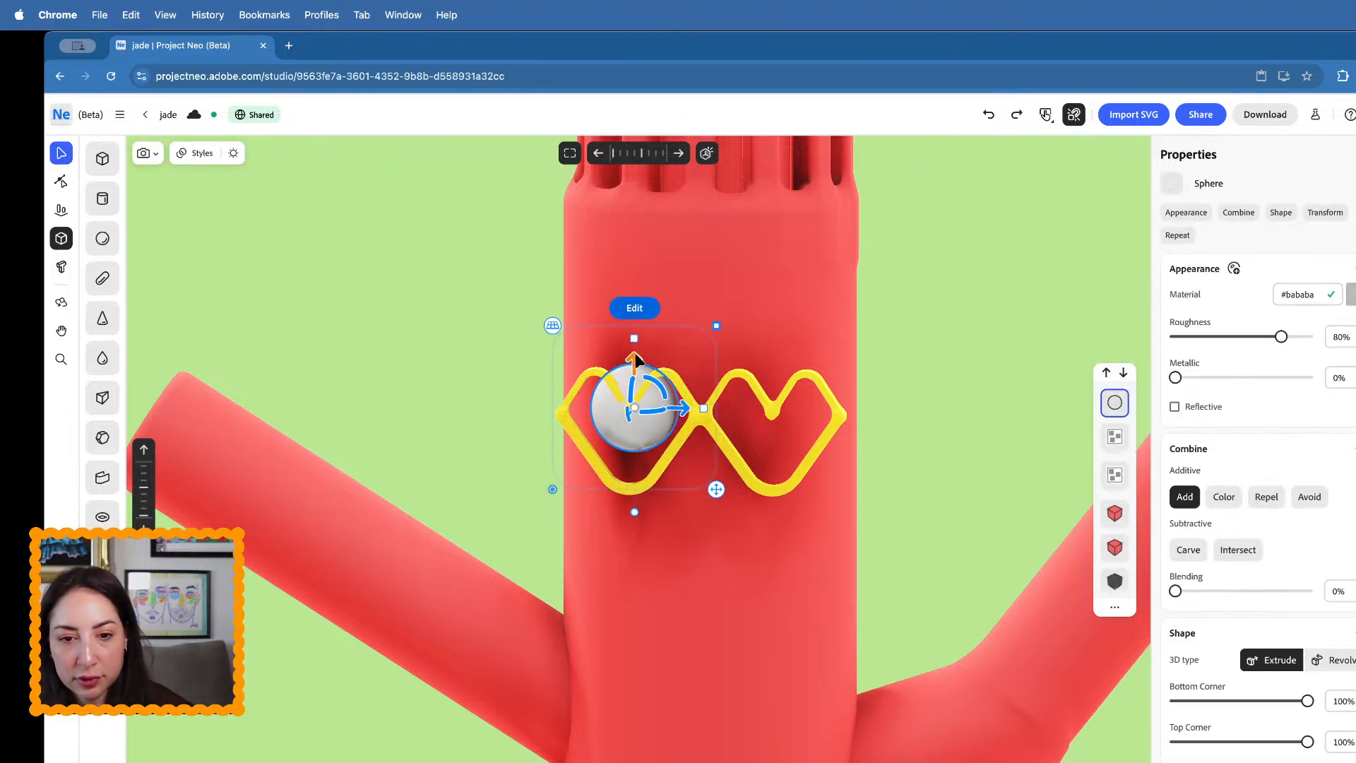
- Flatten the sphere and shift it along the back of the heart glasses
drag(634, 342, 633, 380)
right_drag(632, 387, 574, 512)
drag(656, 474, 674, 505)
scroll(753, 425, up, 1)
scroll(753, 423, up, 5)
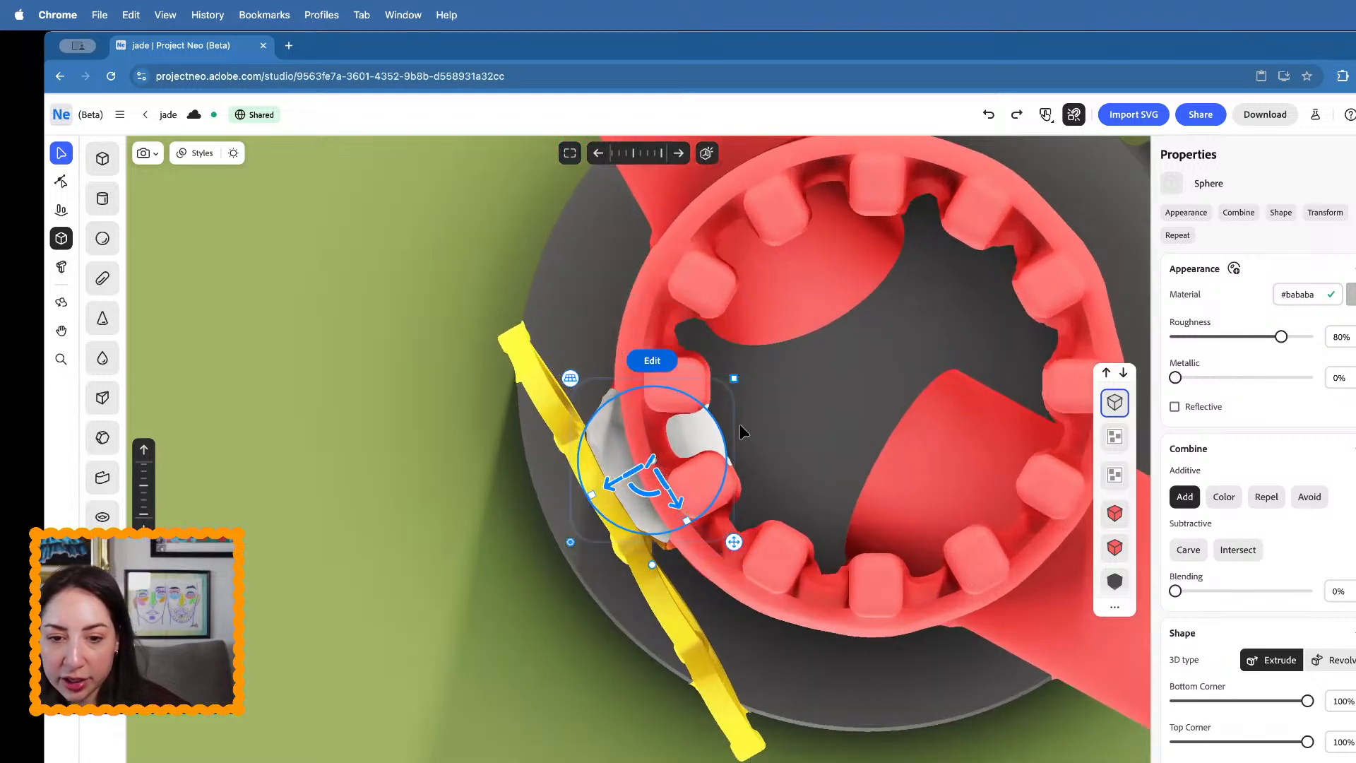
- Try to scale the flattened sphere down, undo the resize and deselect it
drag(734, 380, 690, 401)
key(super+z)
right_drag(692, 459, 767, 345)
scroll(748, 439, down, 10)
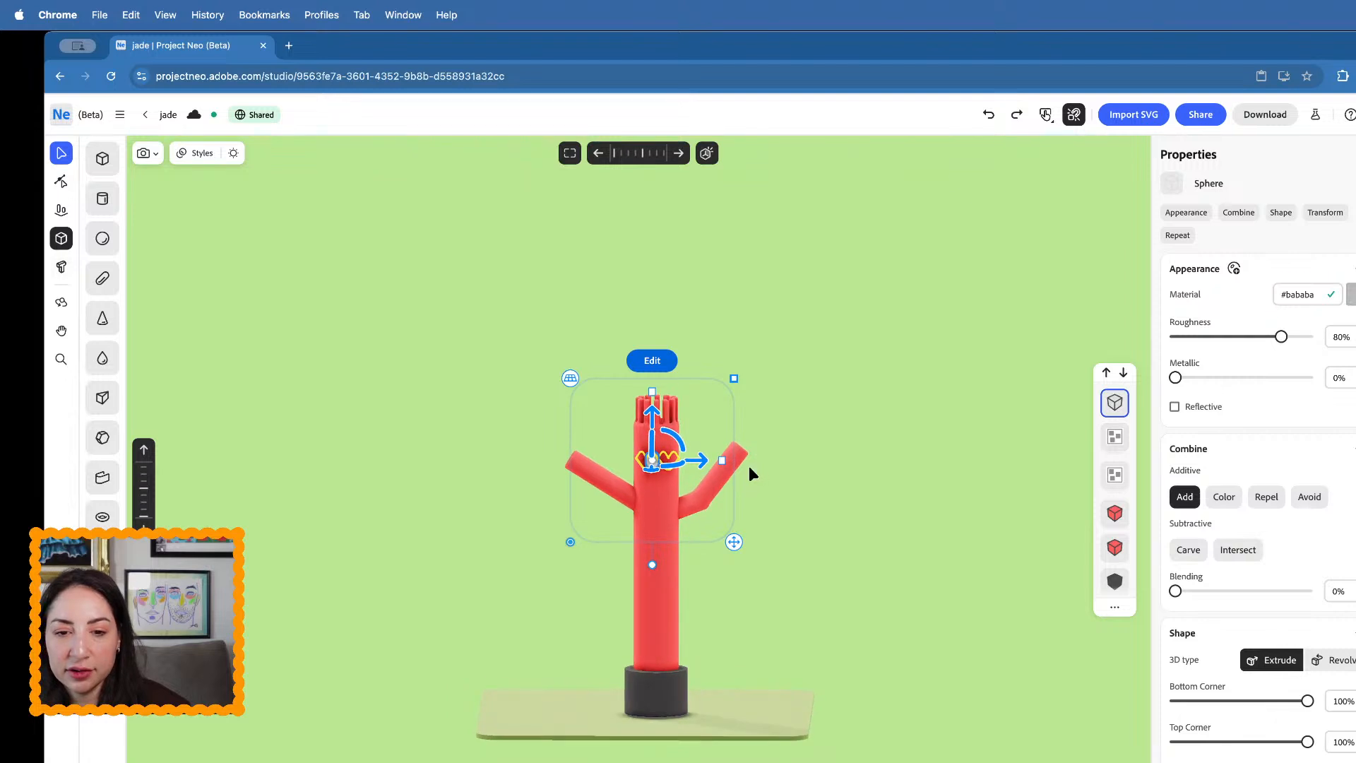
scroll(752, 469, up, 3)
click(793, 579)
scroll(647, 489, up, 5)
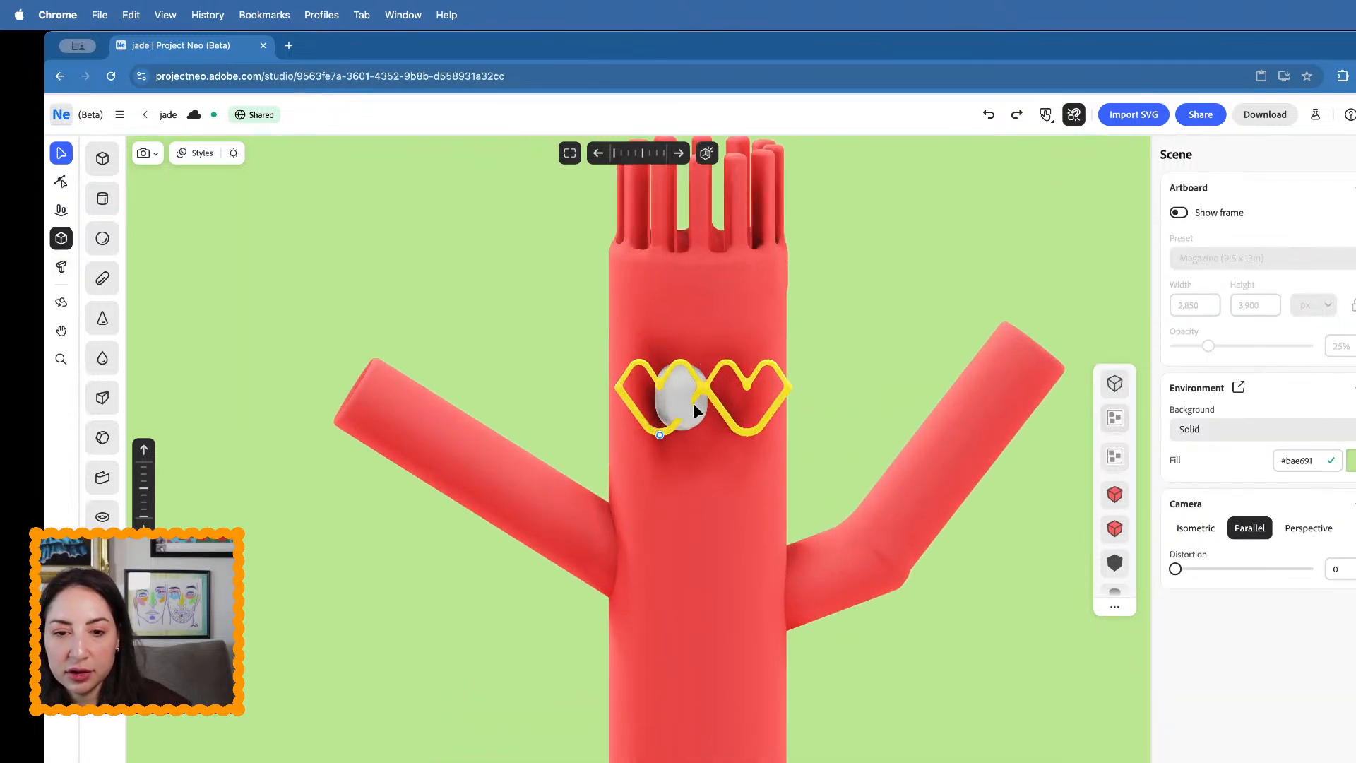
- Line up the flattened sphere with the left heart of the glasses
click(680, 403)
scroll(680, 405, up, 3)
click(658, 460)
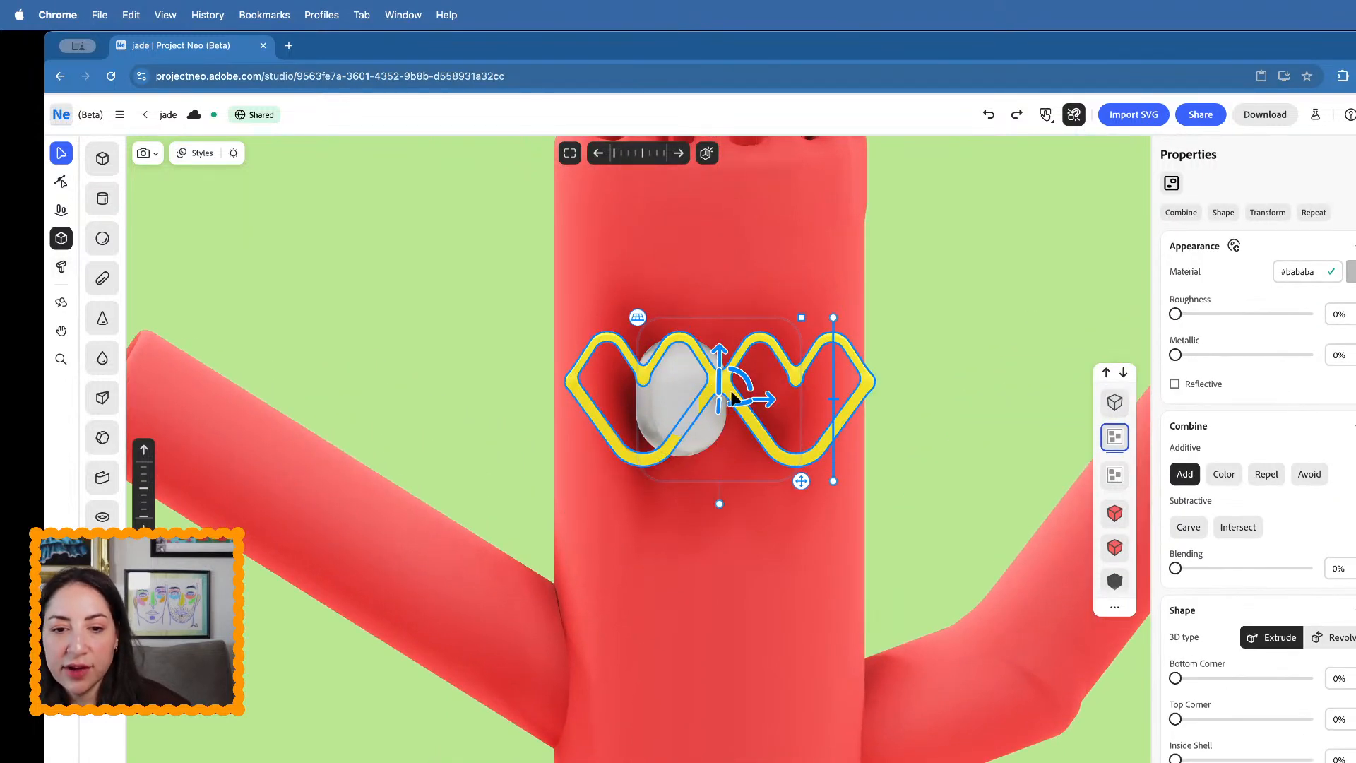
mouse_move(719, 401)
mouse_down()
mouse_move(737, 398)
mouse_move(711, 399)
mouse_up()
scroll(717, 408, down, 3)
click(696, 404)
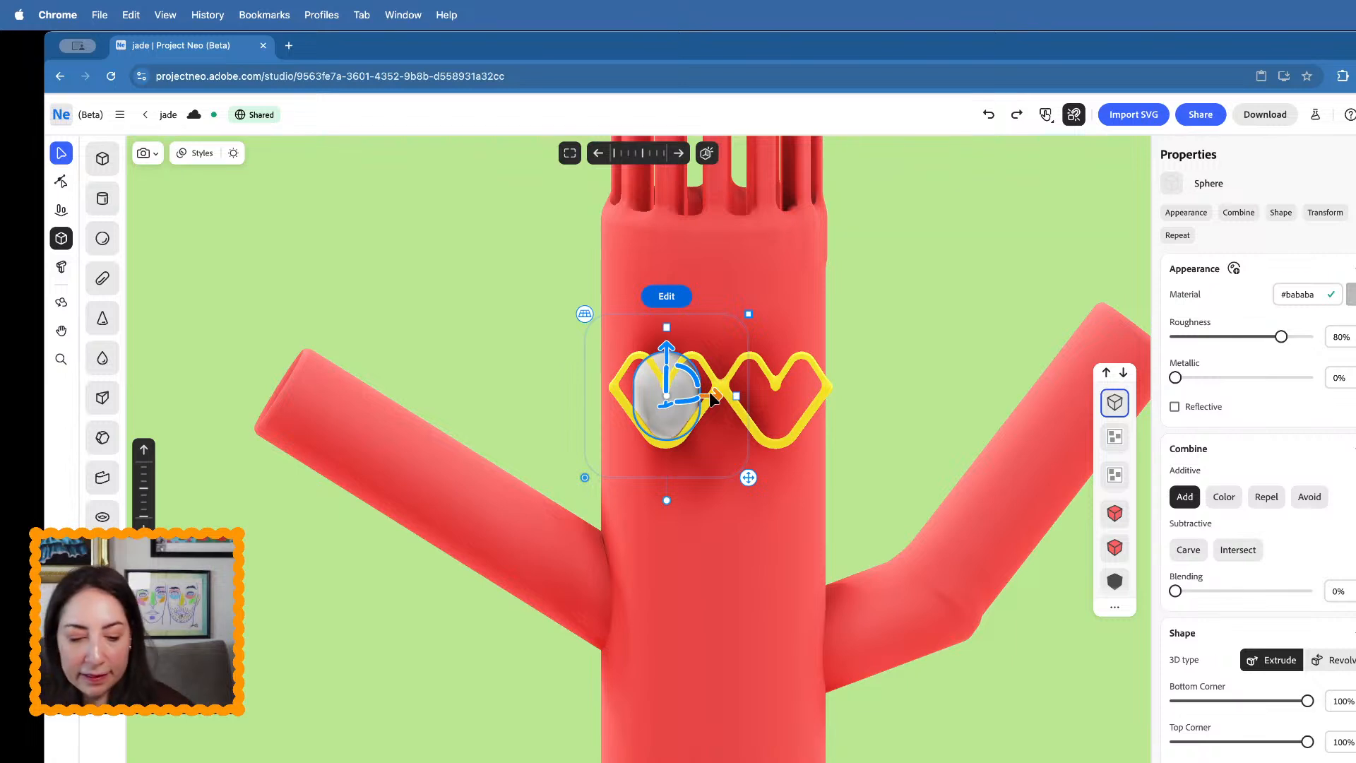
- Try placing a duplicate of the sphere behind the right heart, and delete the copy
key(super+d)
drag(713, 399, 821, 400)
key(Delete)
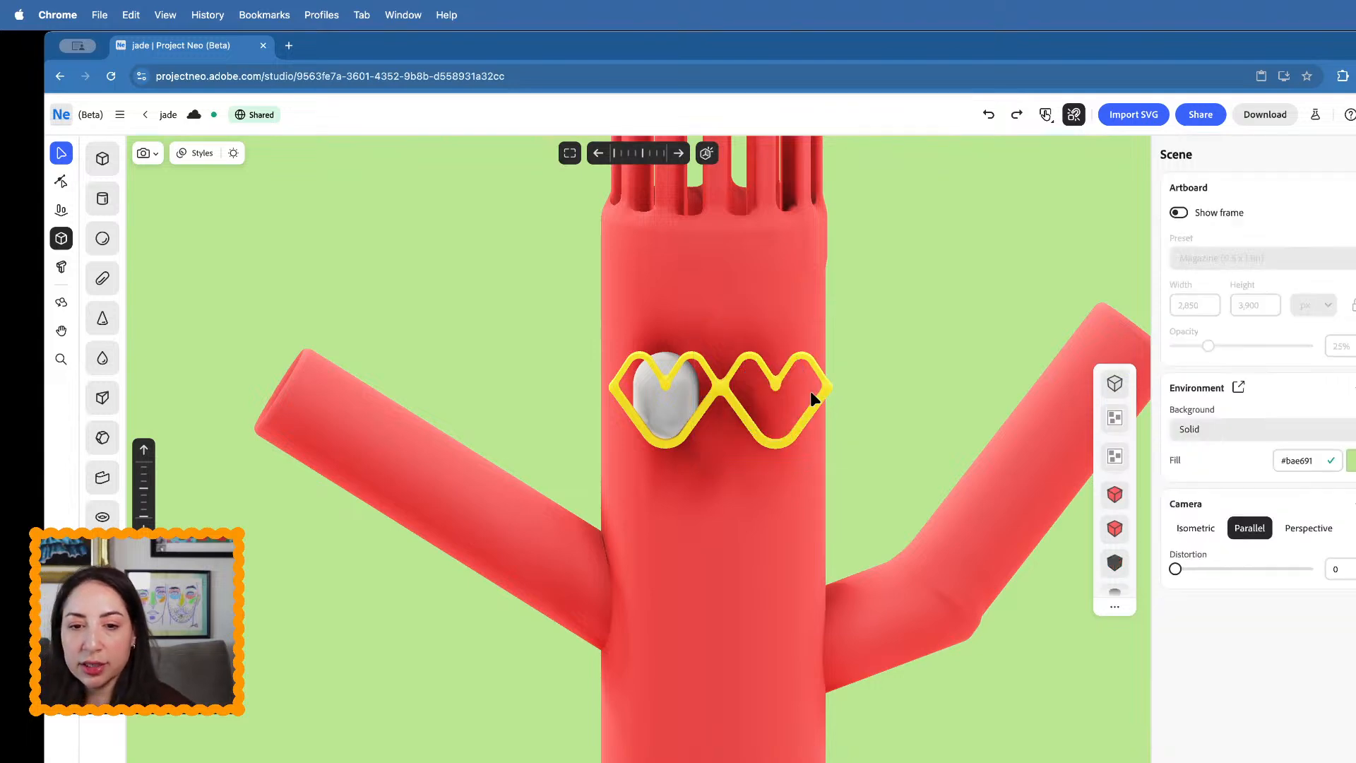
- Rotate the sphere to follow the tube's curved front, and nudge the heart glasses sideways to frame it
click(685, 408)
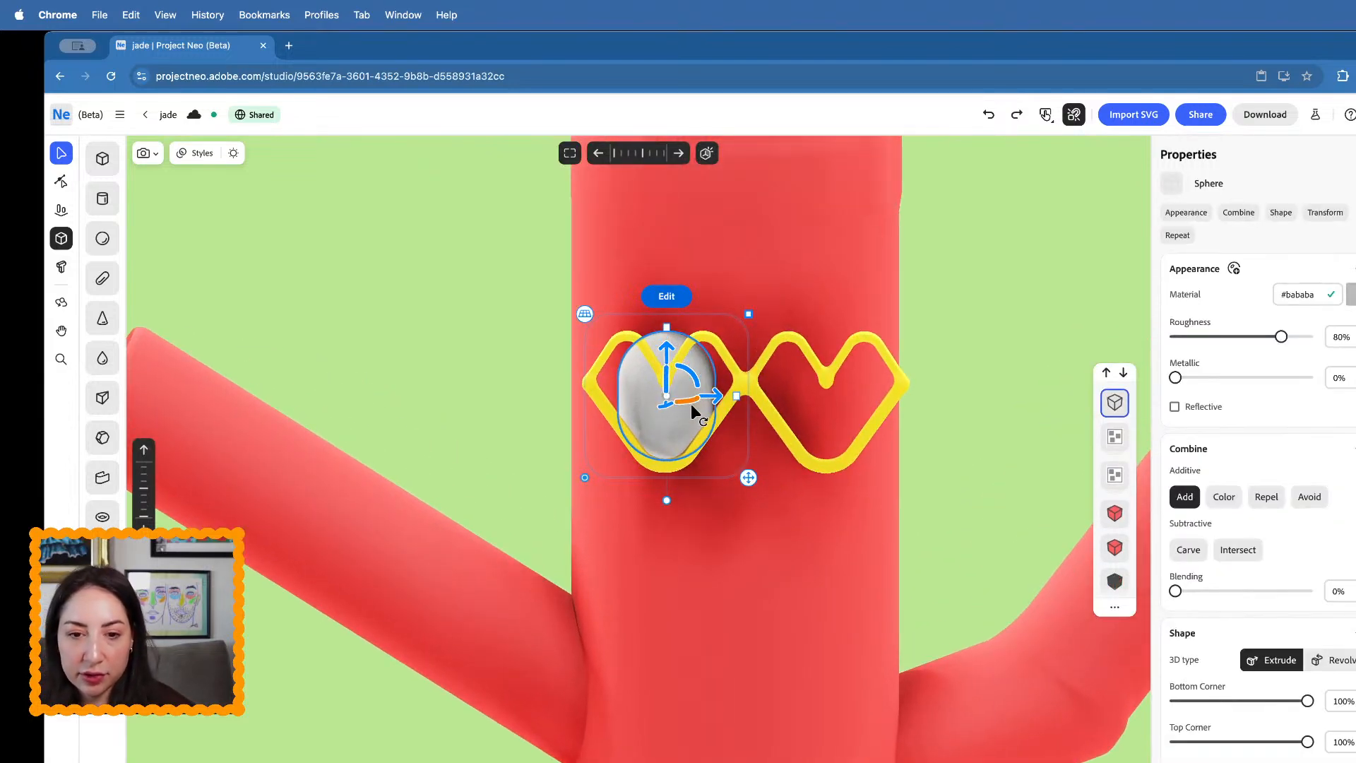
right_drag(691, 405, 637, 524)
drag(617, 445, 667, 419)
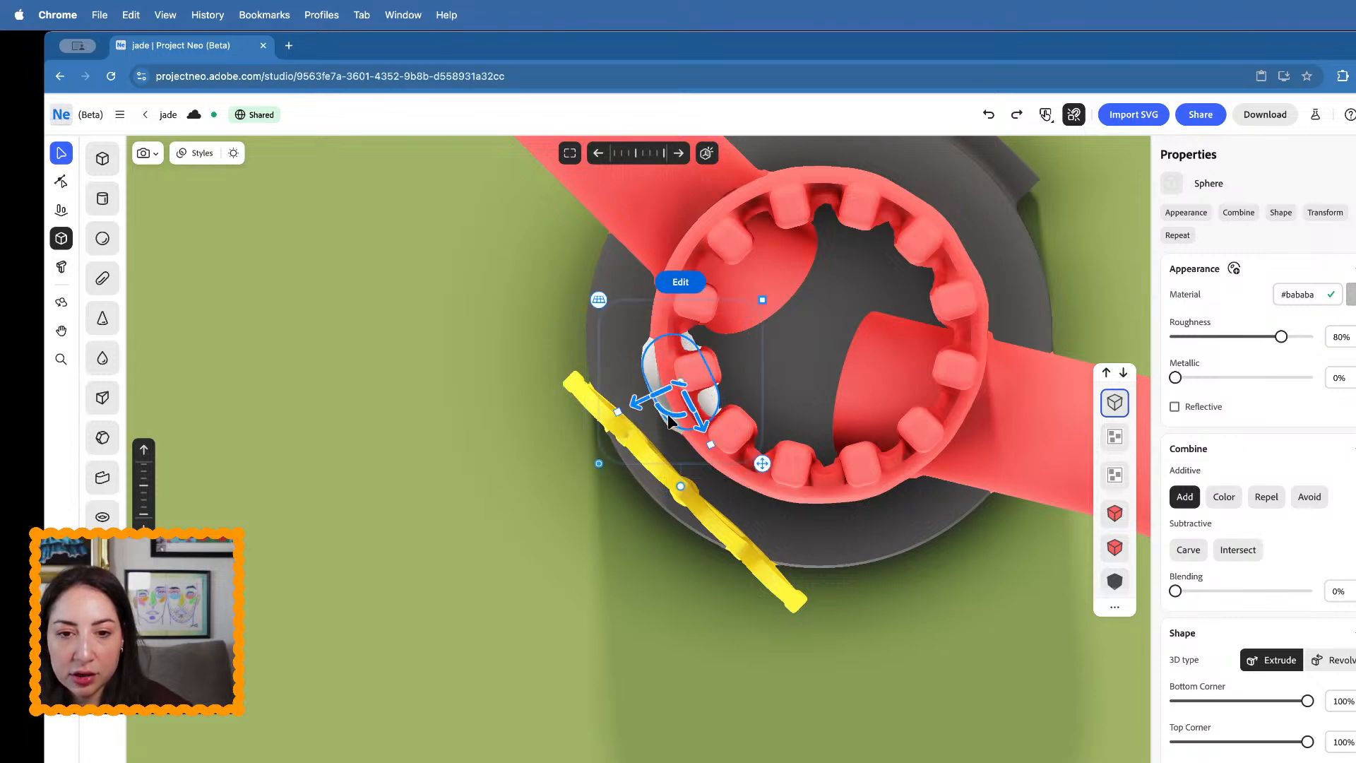
right_drag(671, 421, 735, 316)
scroll(732, 312, down, 5)
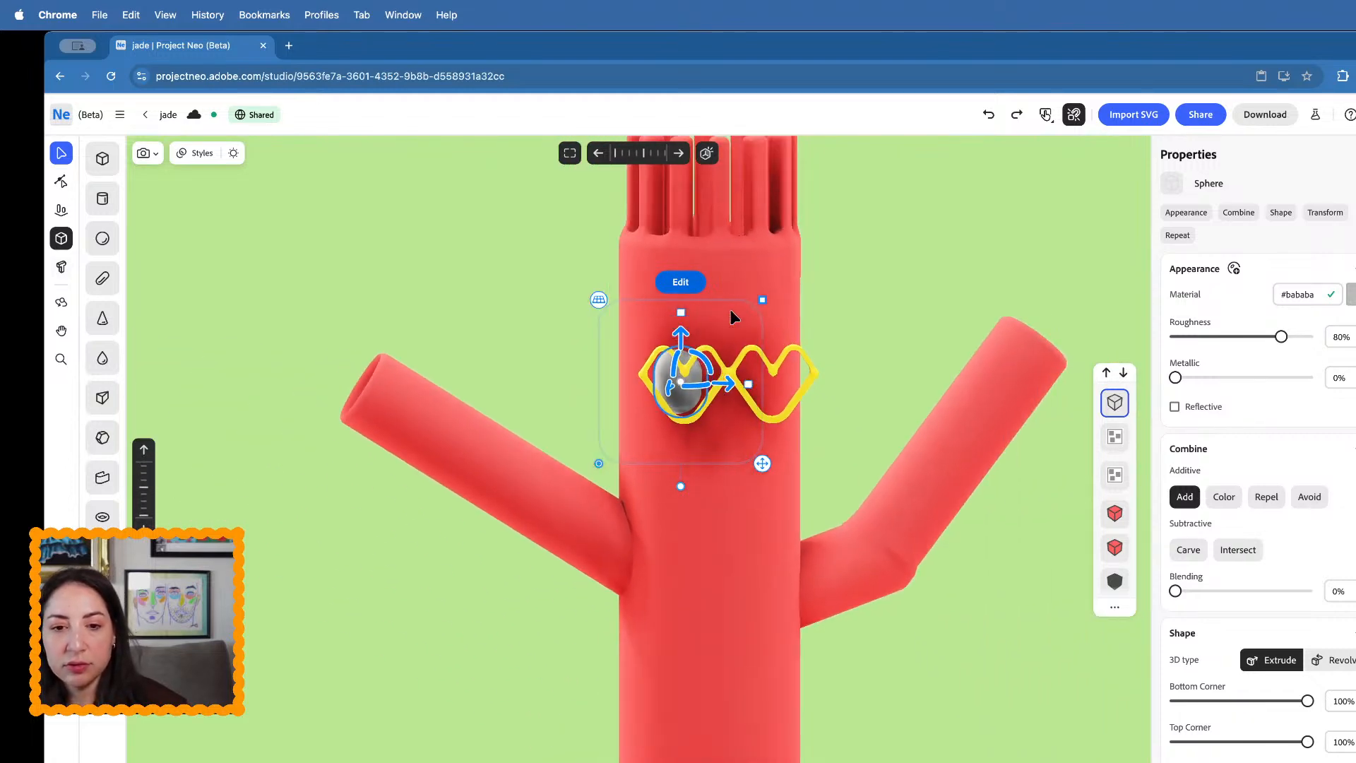
click(734, 374)
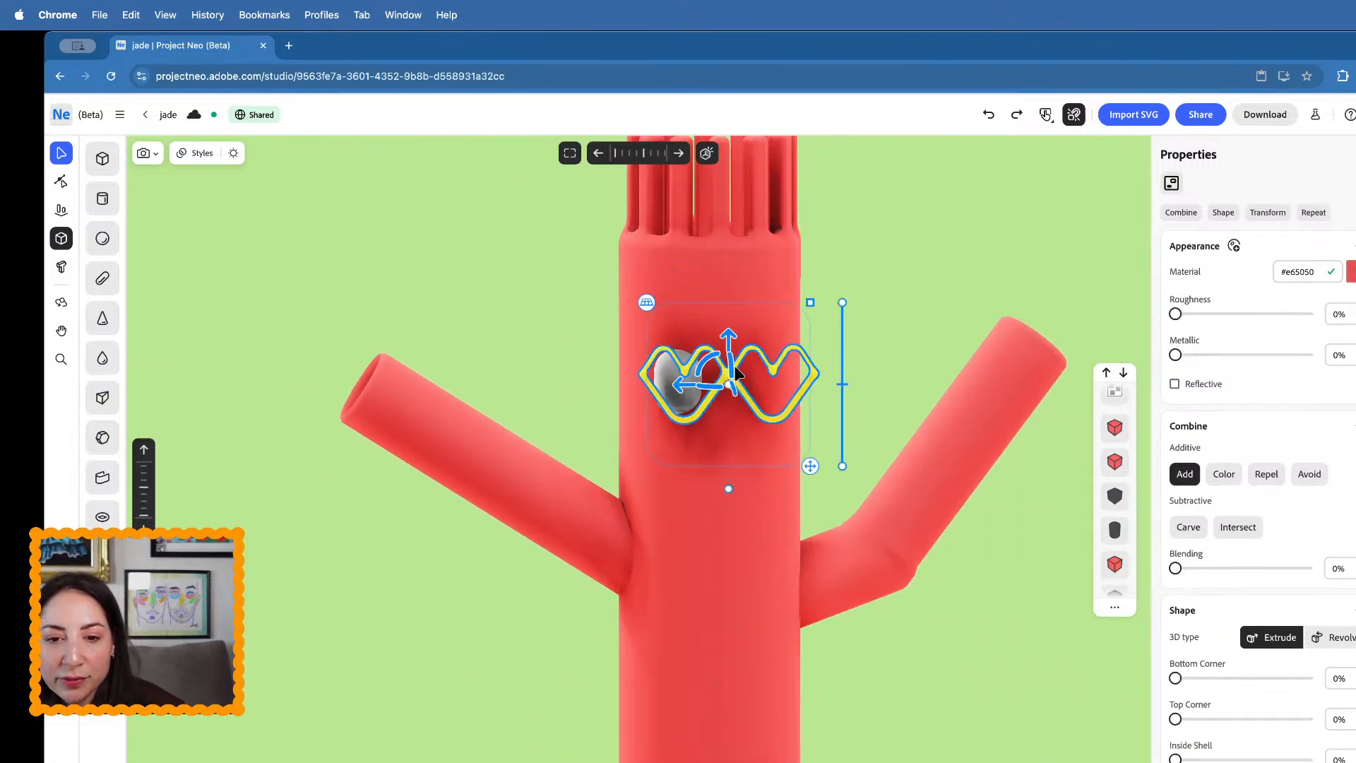
drag(690, 384, 675, 420)
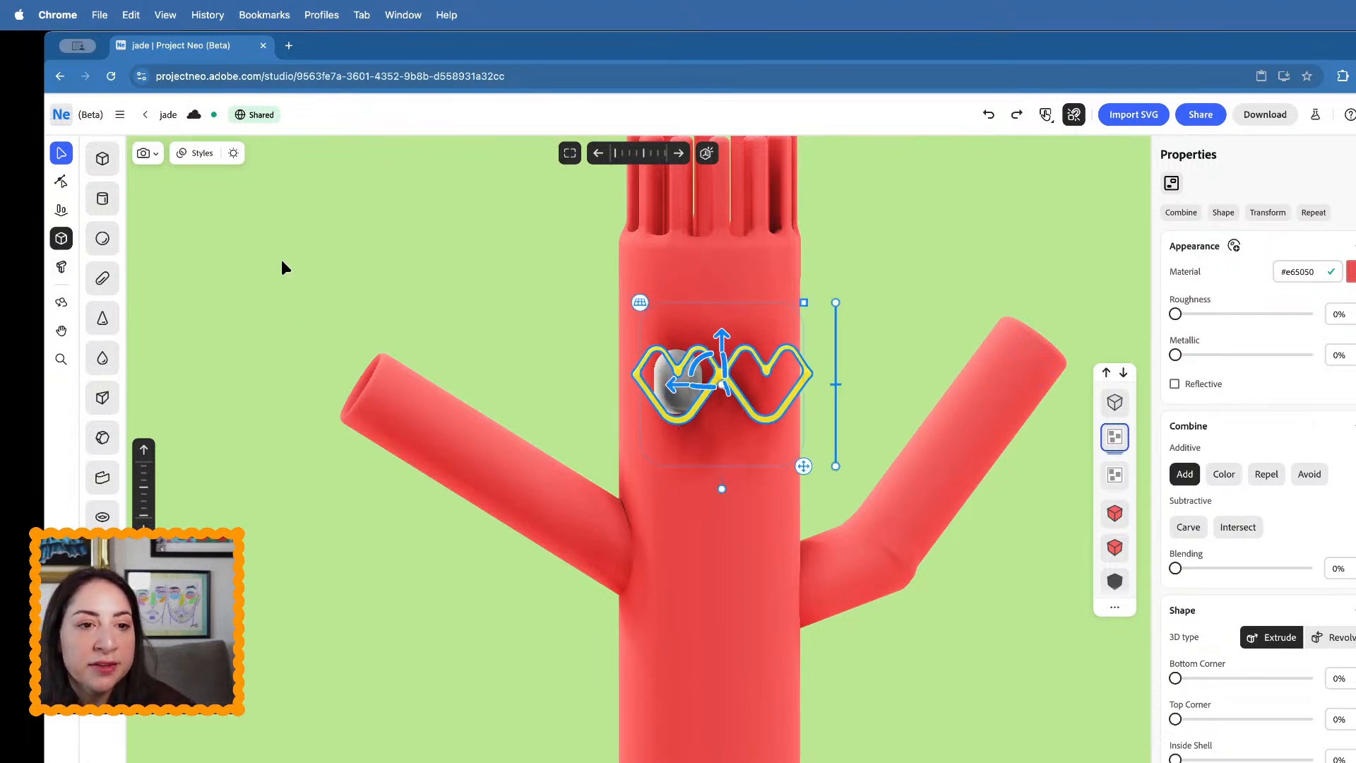
- Set the environment light's height to 90 and its shadow distance to 0.049, keeping the floor shadow off
click(232, 155)
mouse_move(249, 253)
mouse_down()
mouse_move(289, 246)
mouse_move(188, 245)
mouse_move(269, 281)
mouse_move(332, 287)
mouse_move(187, 277)
mouse_move(327, 276)
mouse_up()
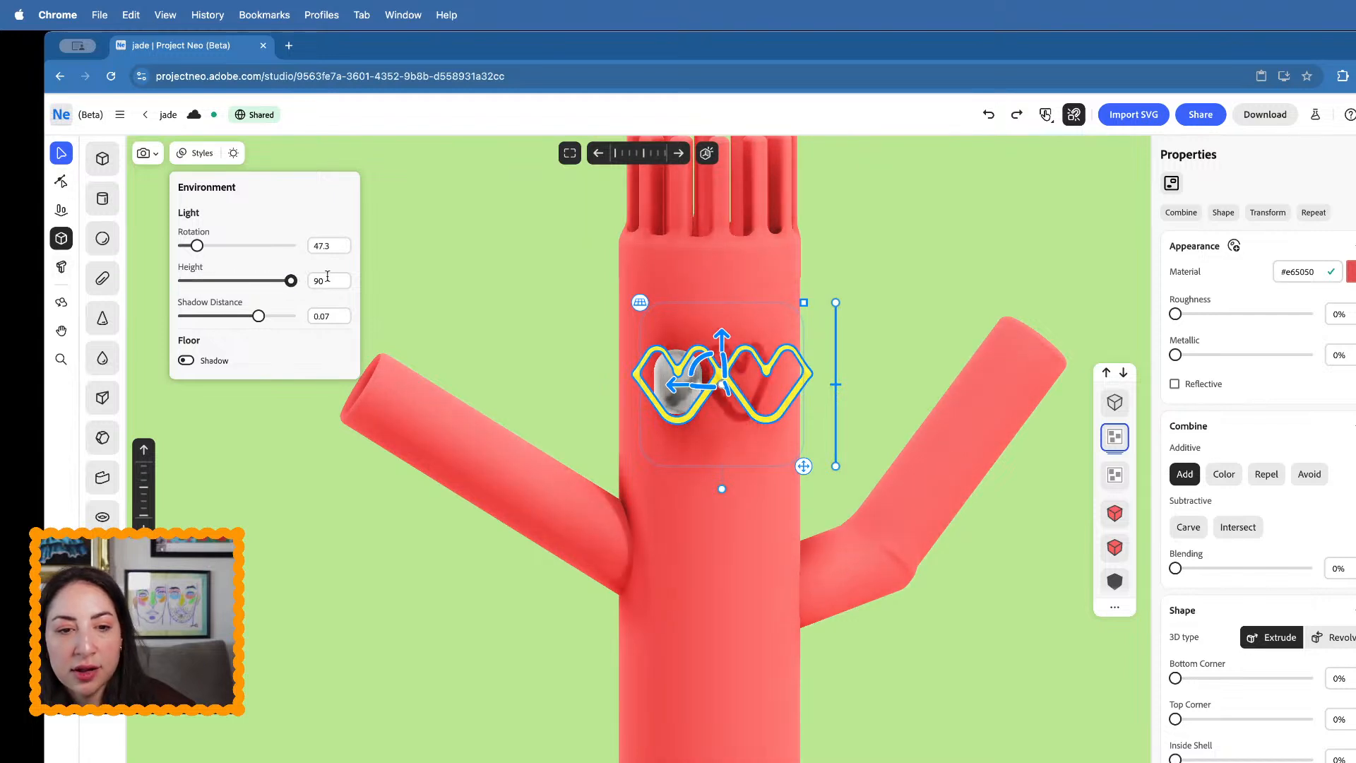
mouse_move(259, 318)
mouse_down()
mouse_move(147, 313)
mouse_move(282, 316)
mouse_move(238, 314)
mouse_up()
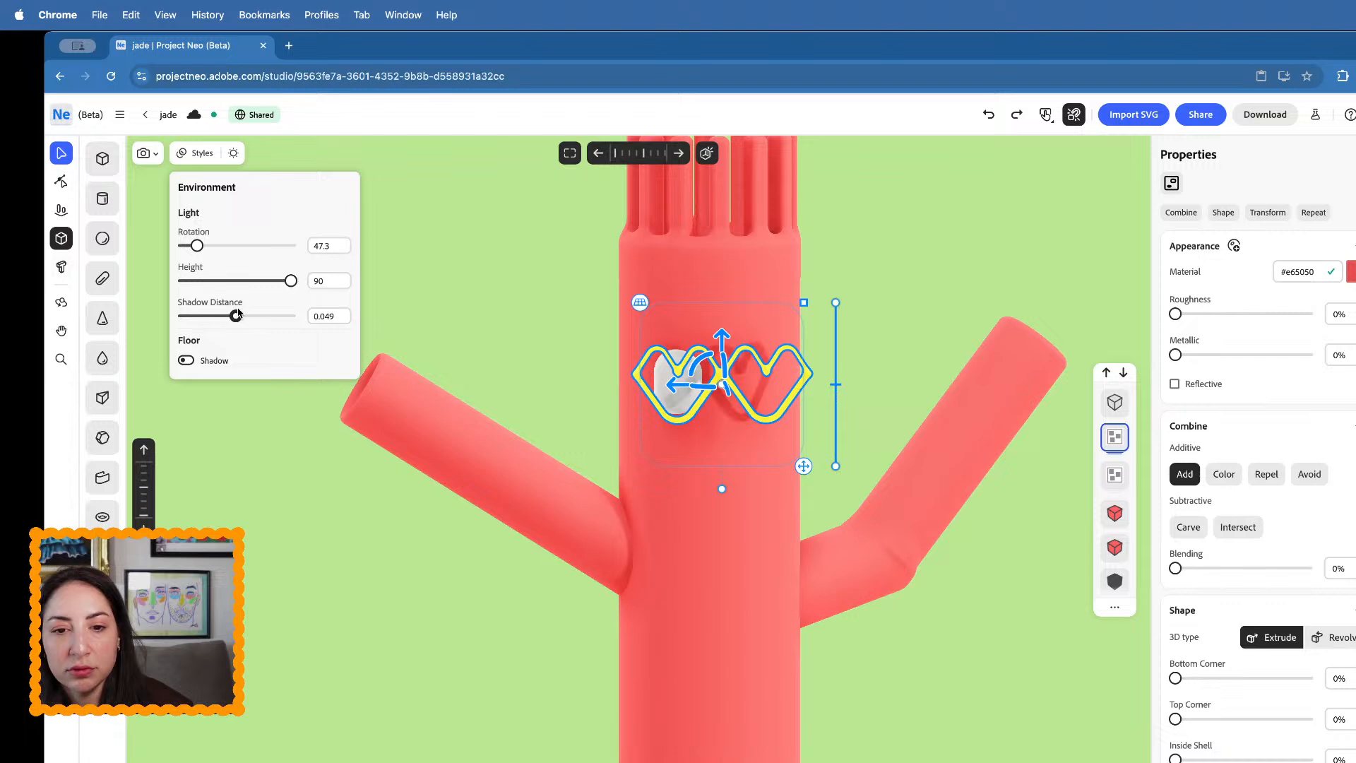
click(189, 361)
click(188, 362)
click(543, 408)
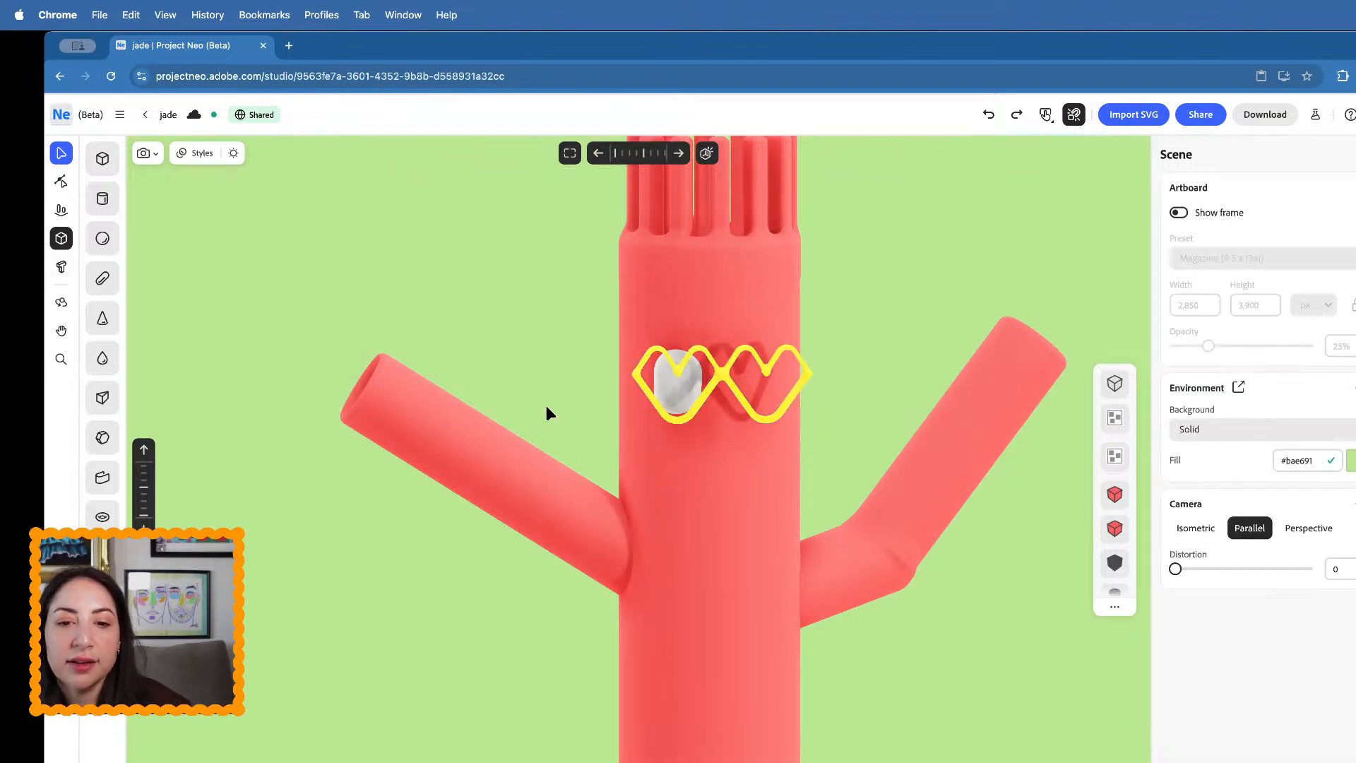
- Duplicate the eye sphere, move the copy outward toward the glasses and scale it down as a pupil
right_drag(778, 394, 764, 503)
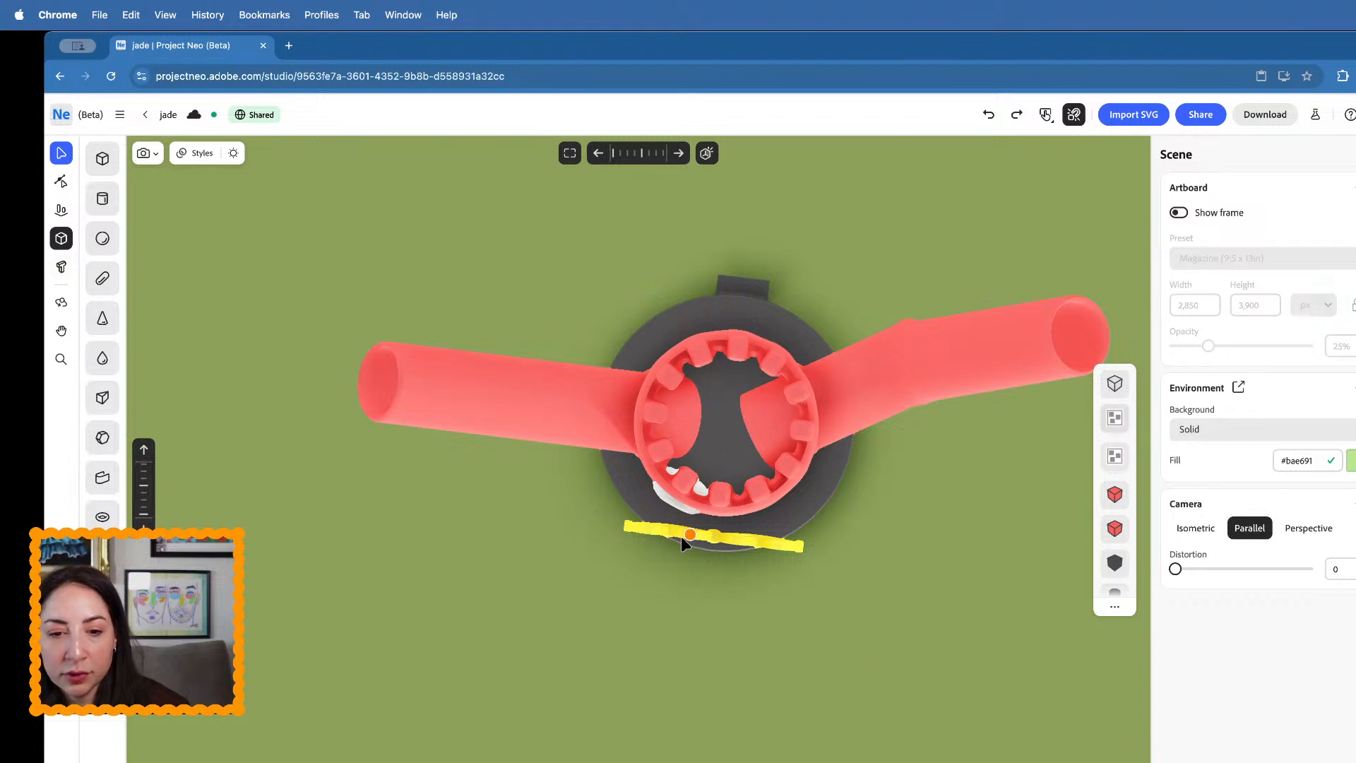
click(671, 501)
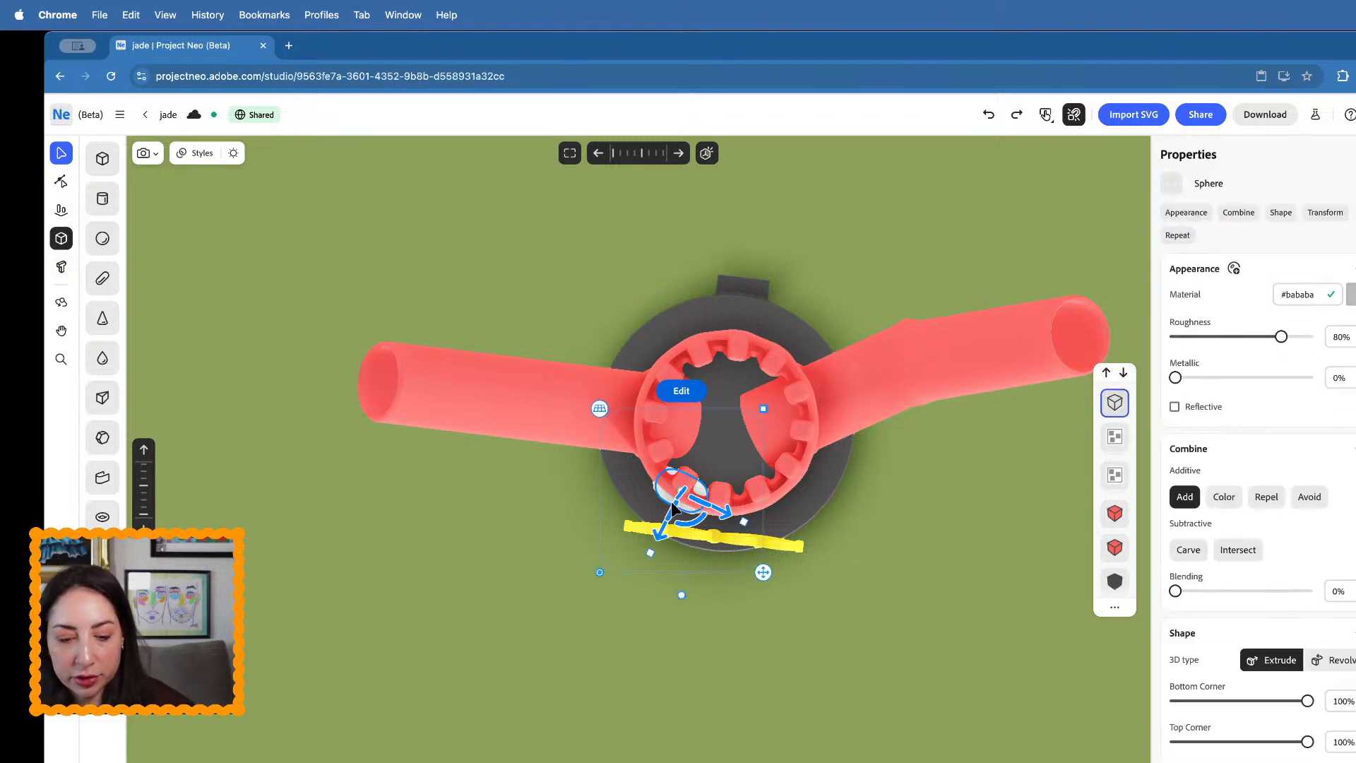
key(super+d)
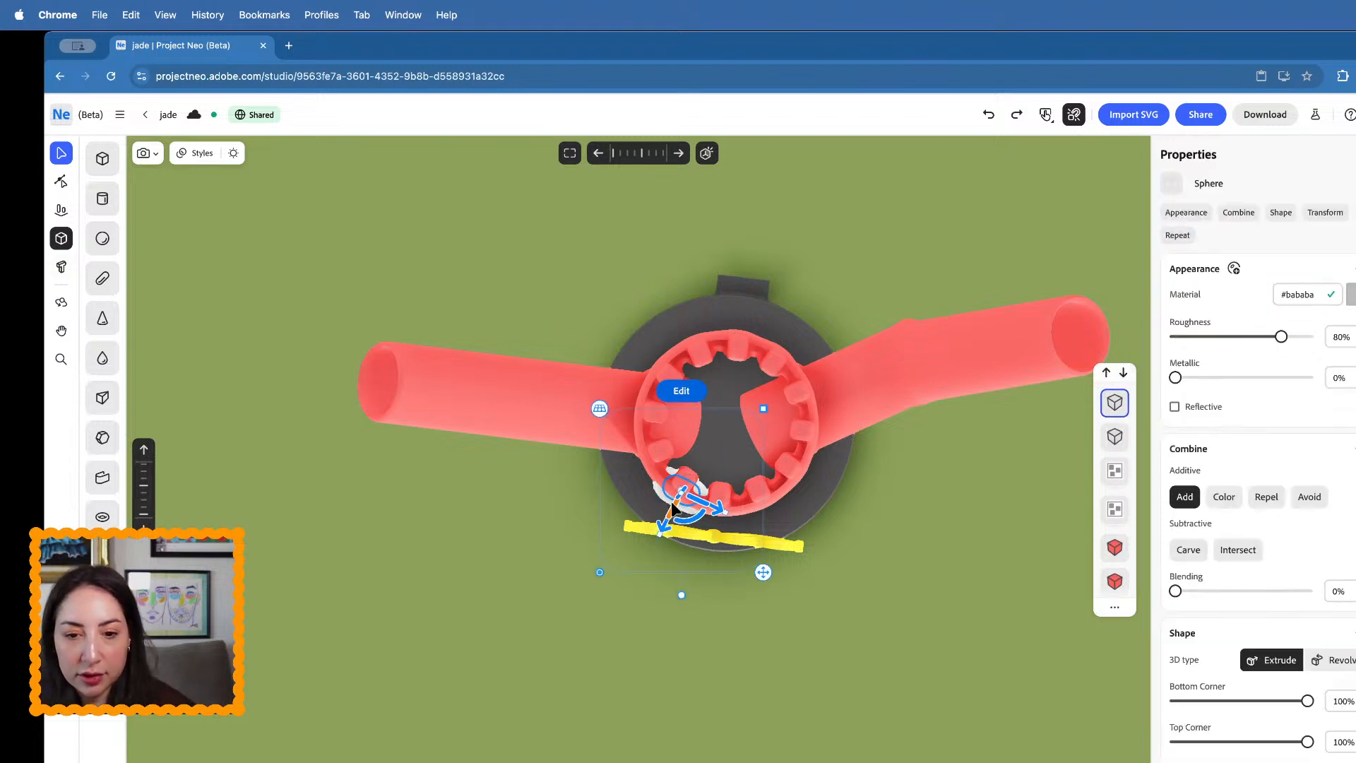
drag(663, 529, 658, 540)
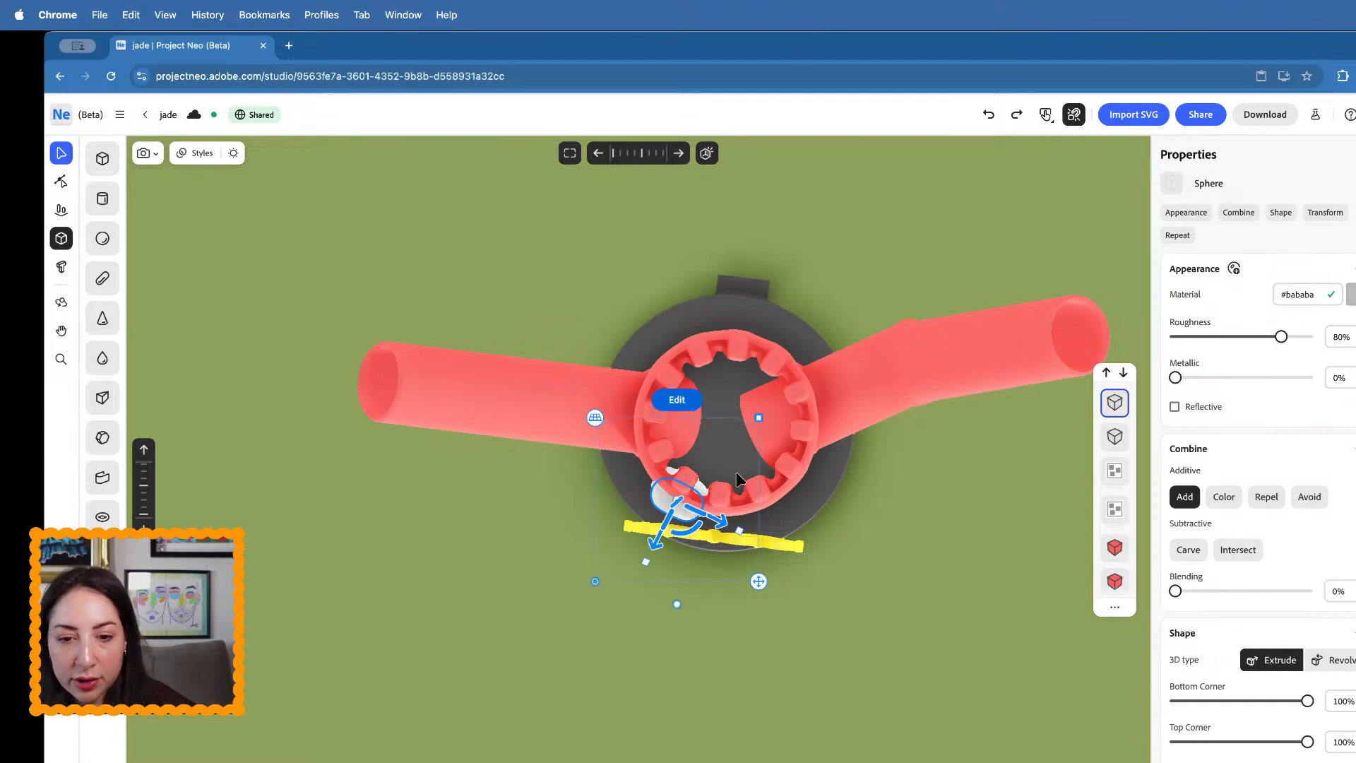
click(757, 418)
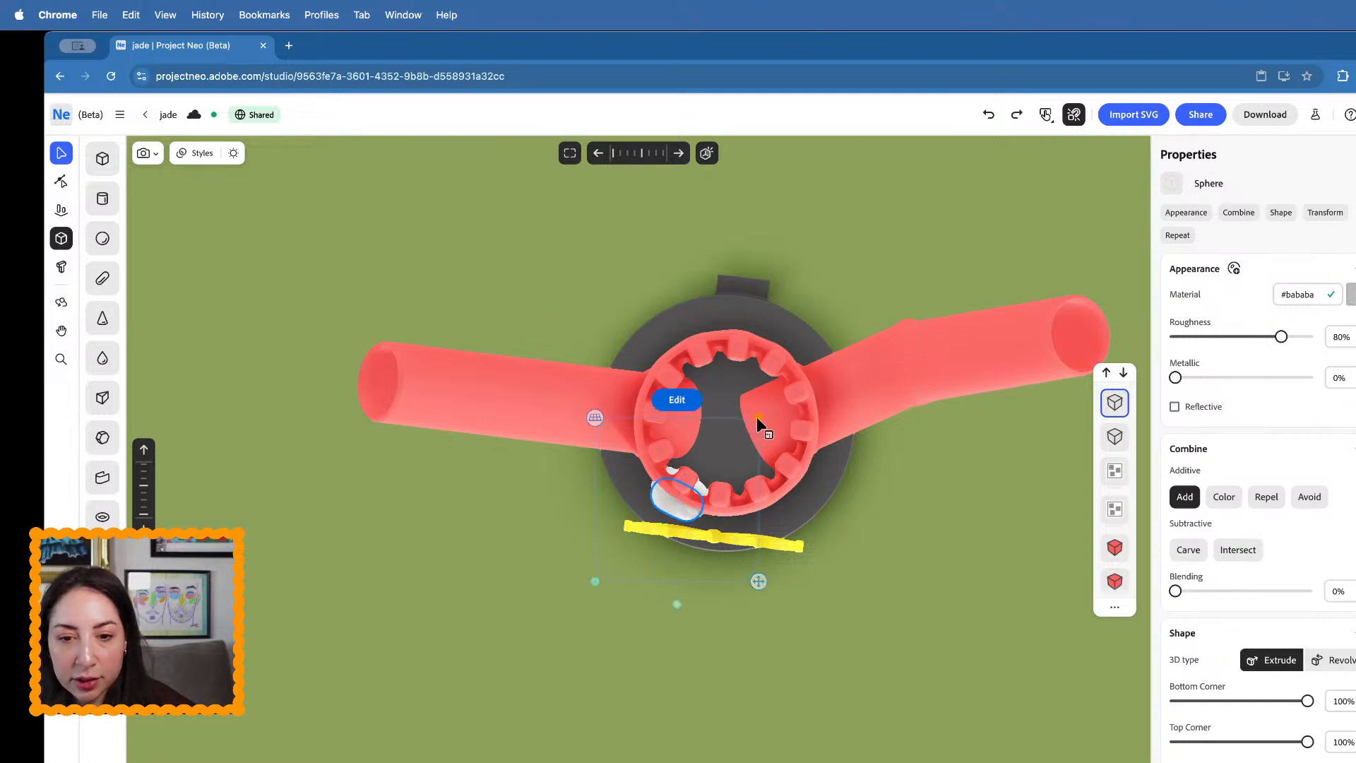
drag(758, 418, 735, 442)
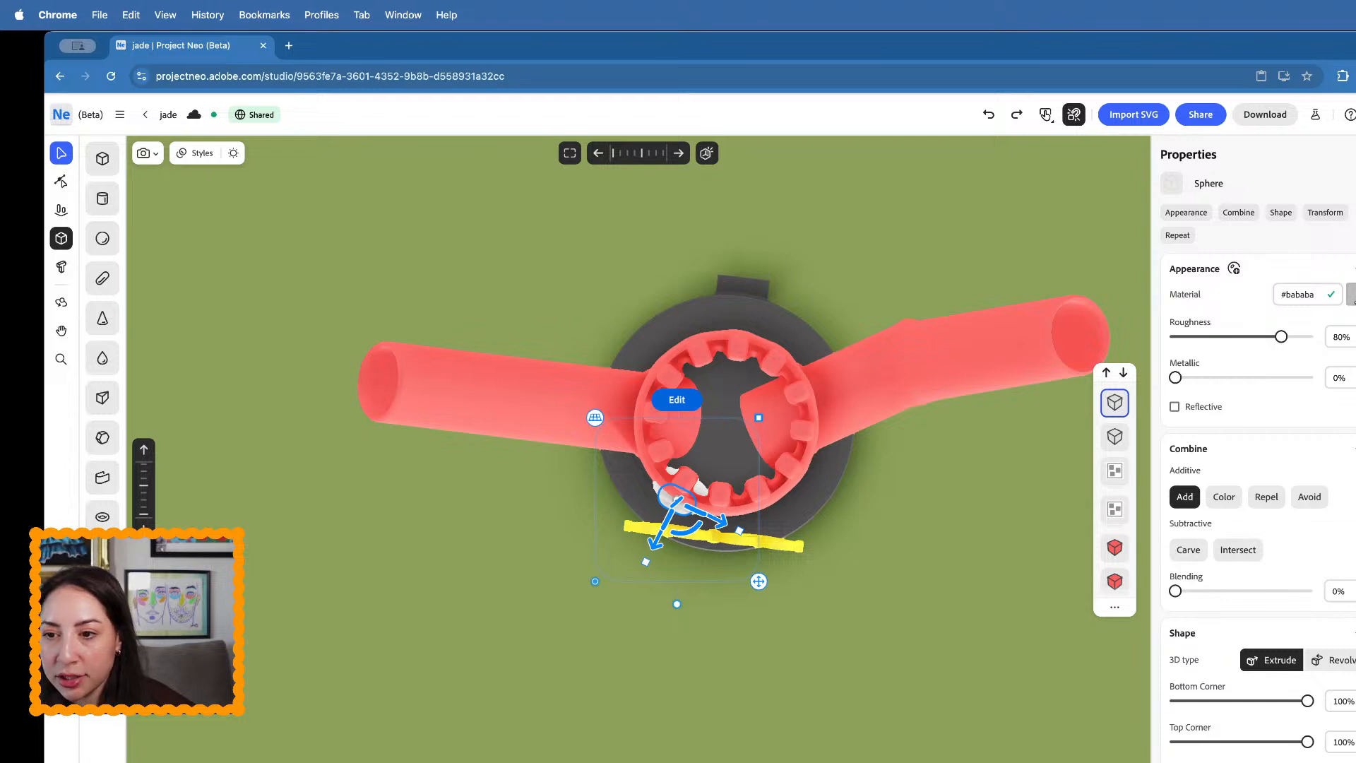
- Color the smaller pupil sphere black (#000000)
click(1352, 297)
drag(1315, 417, 1287, 488)
click(954, 589)
- Examine the black pupil and heart glasses on the tube figure from the front
right_drag(953, 589, 880, 577)
scroll(882, 579, down, 5)
middle_drag(883, 579, 840, 747)
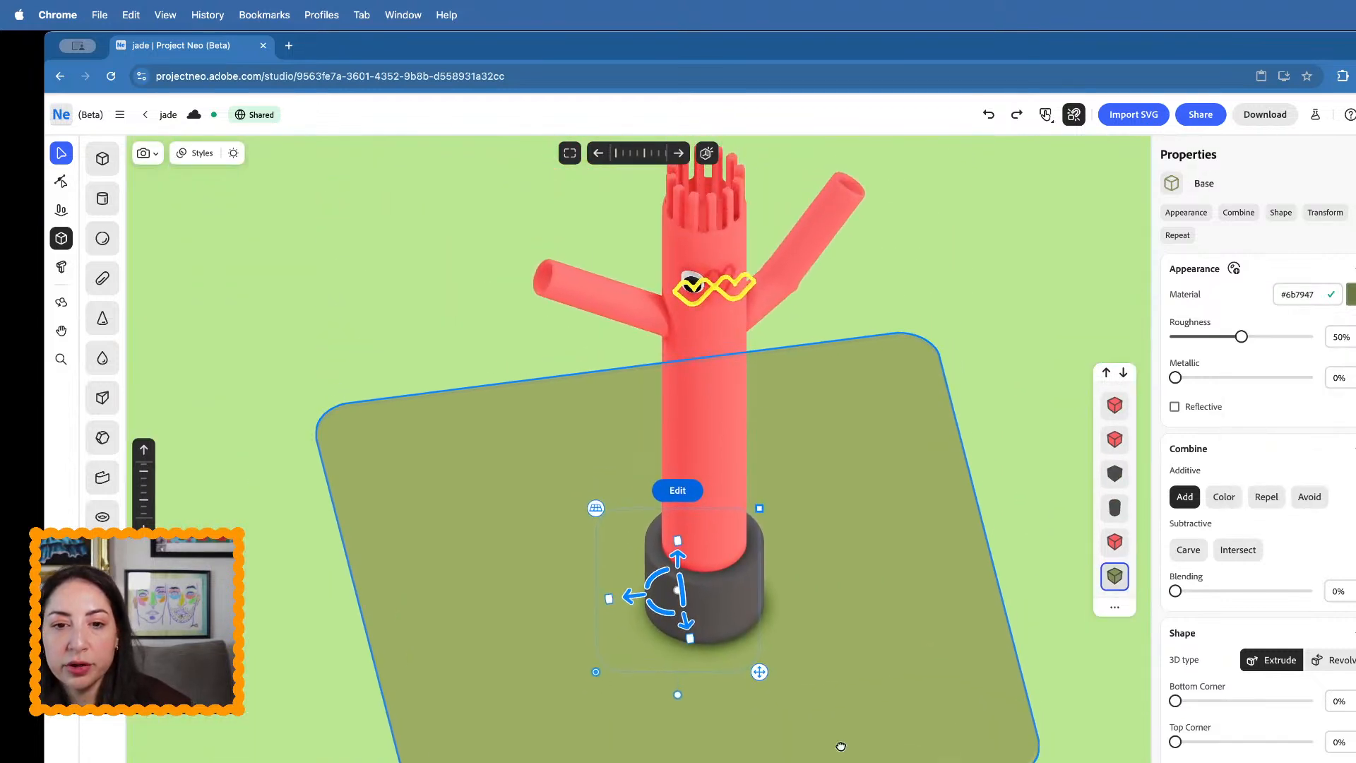
right_drag(760, 411, 754, 348)
middle_drag(755, 350, 753, 627)
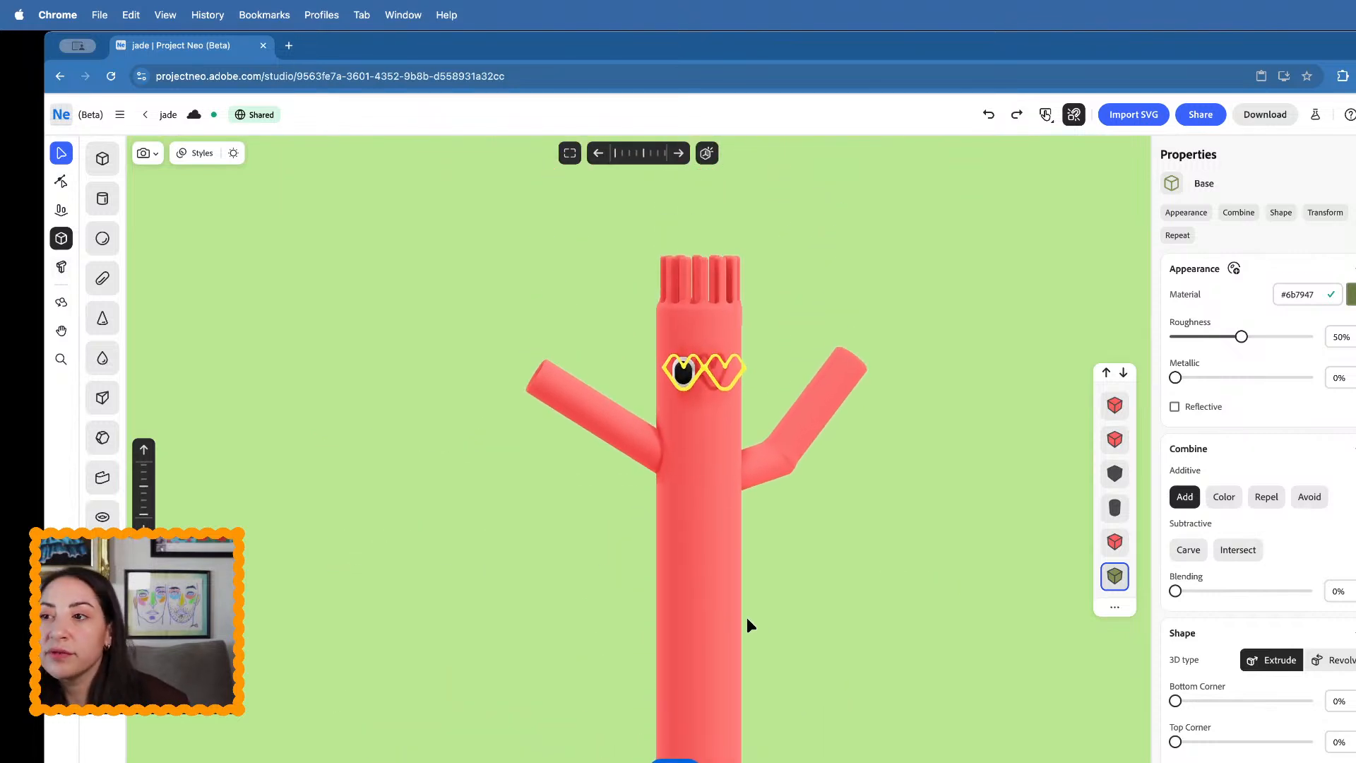
scroll(623, 448, up, 5)
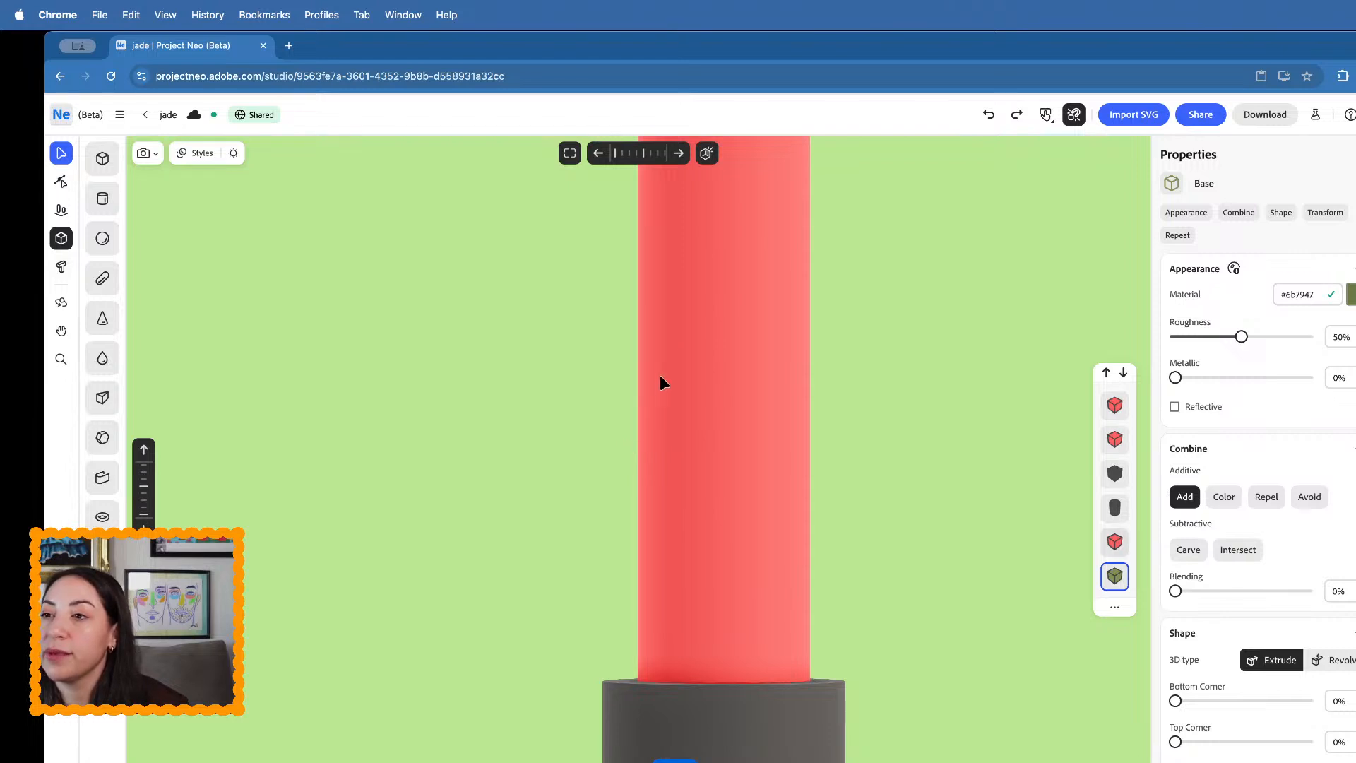
scroll(660, 382, down, 5)
middle_drag(705, 293, 697, 573)
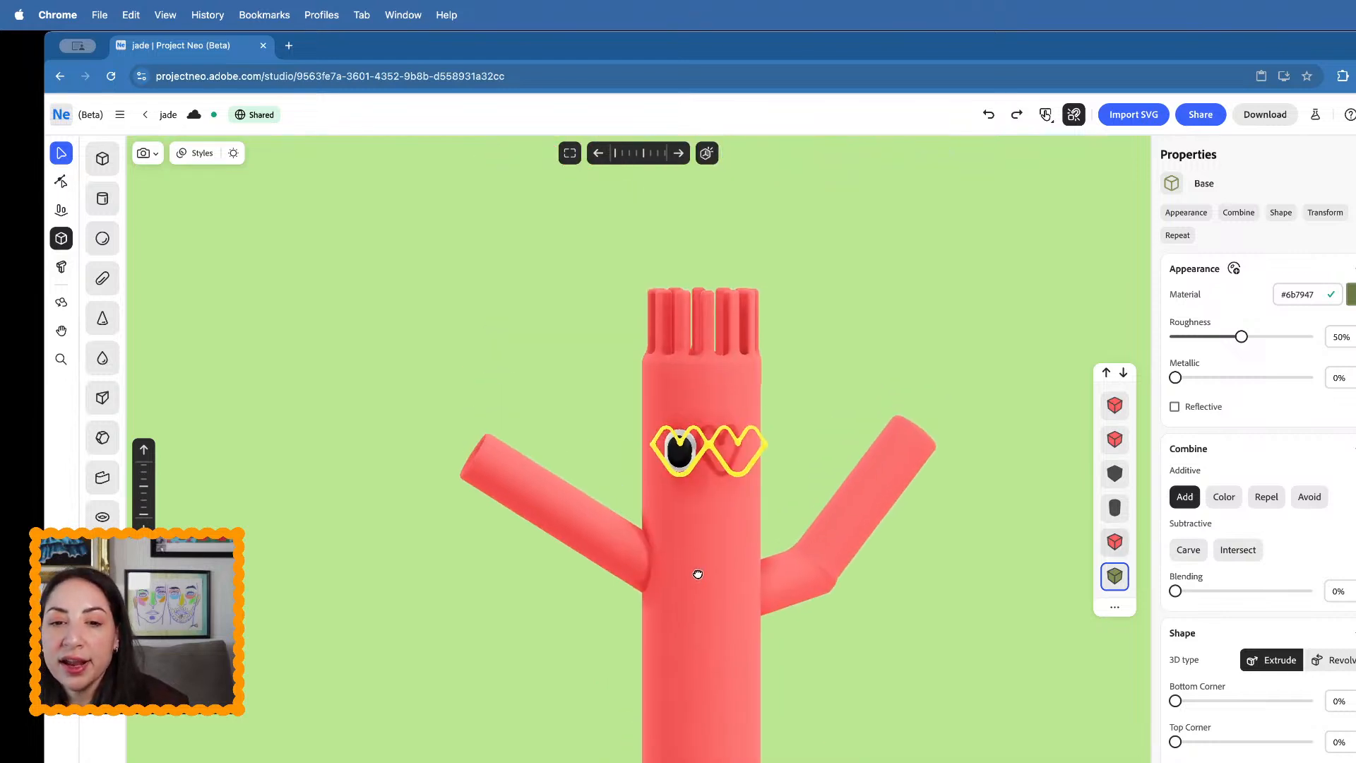
scroll(696, 574, up, 1)
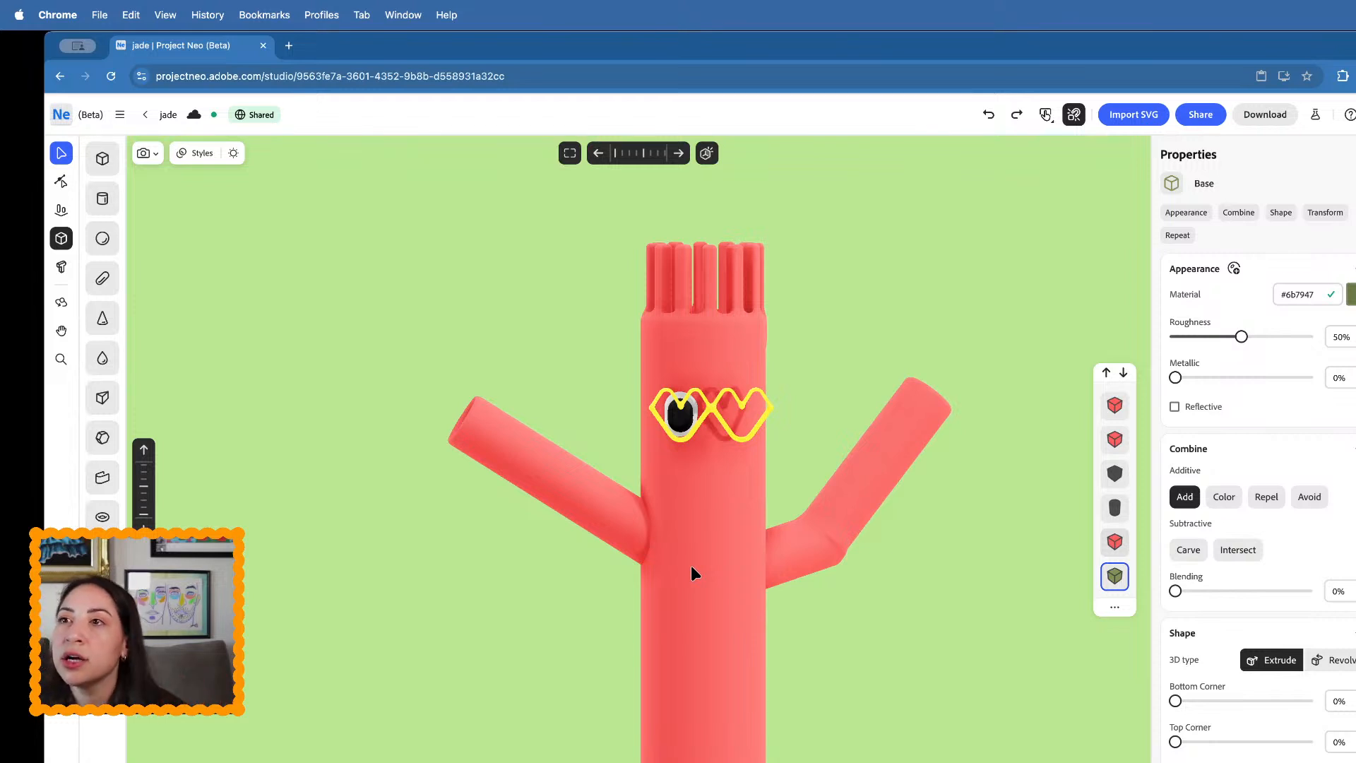
scroll(731, 407, up, 5)
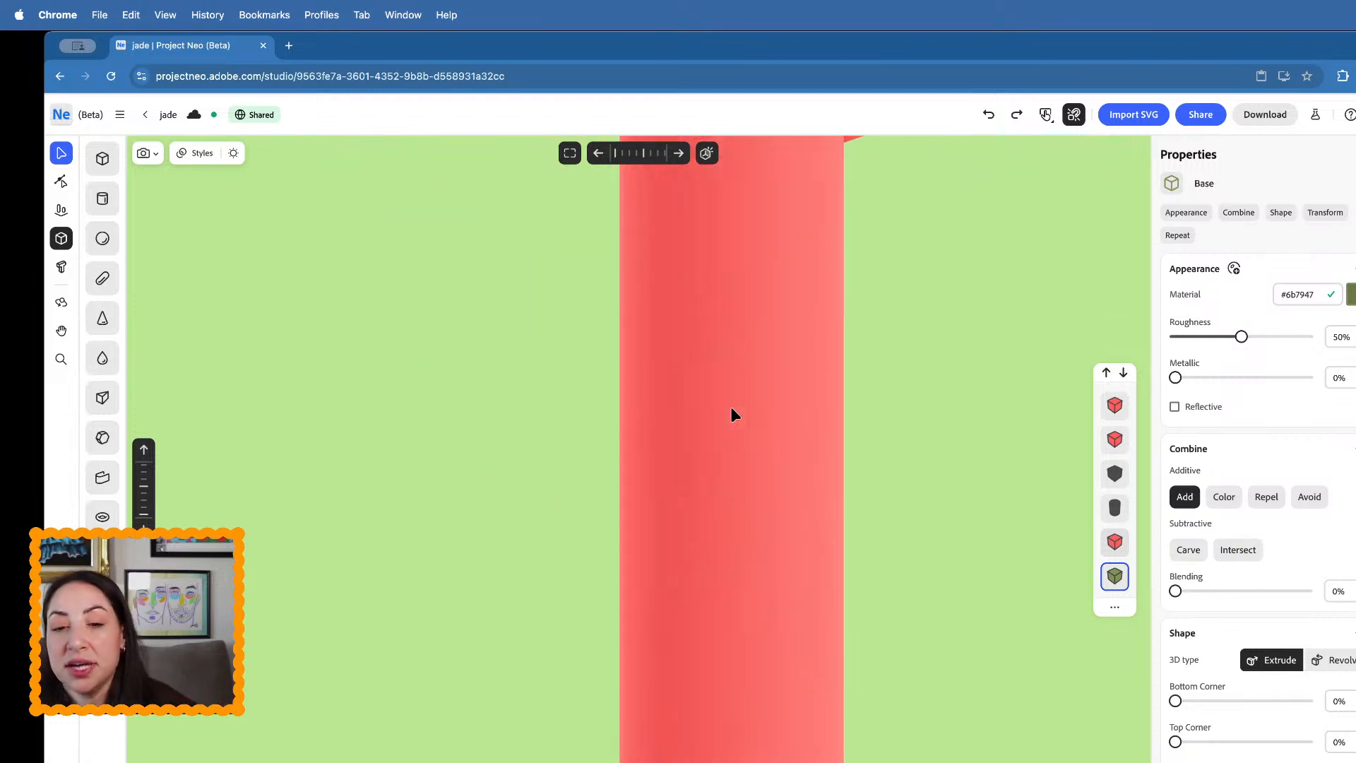
scroll(731, 407, down, 5)
scroll(731, 407, down, 3)
scroll(738, 367, up, 6)
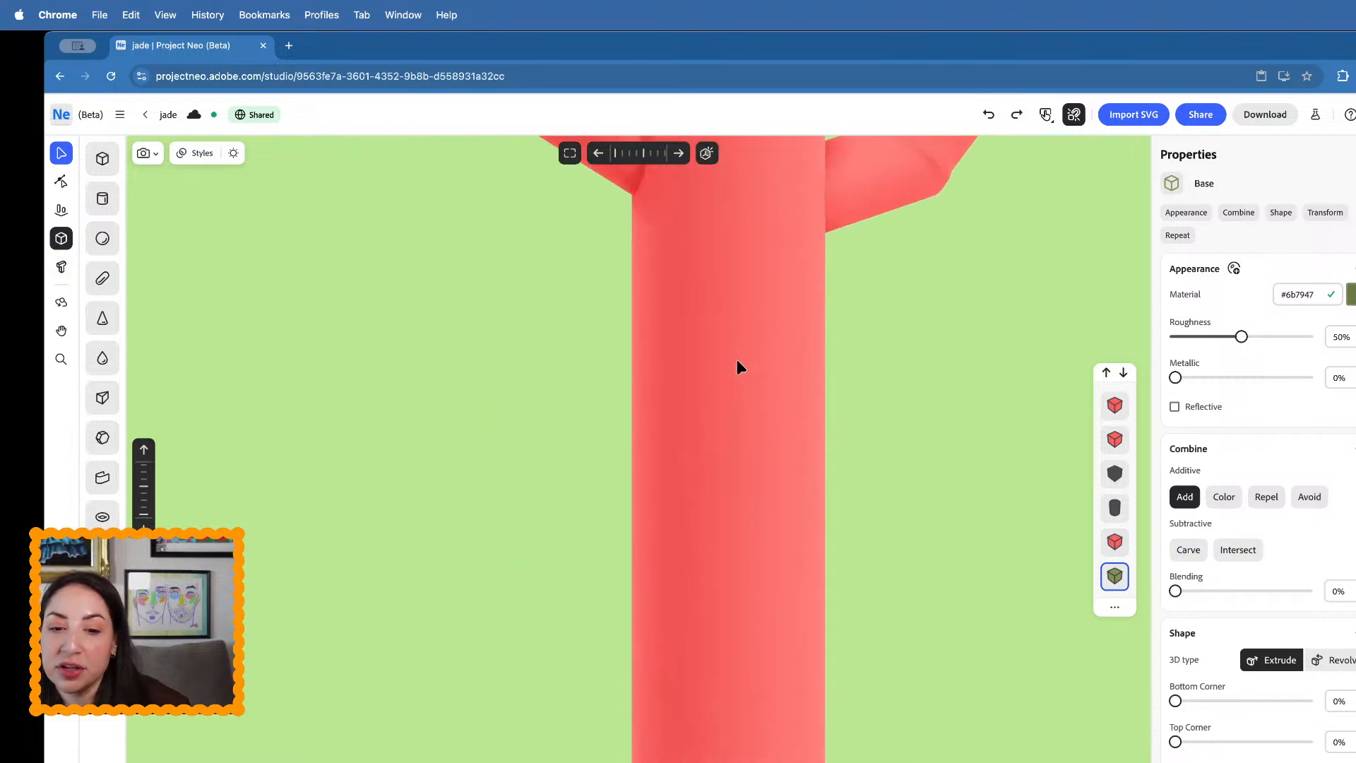
scroll(726, 331, down, 5)
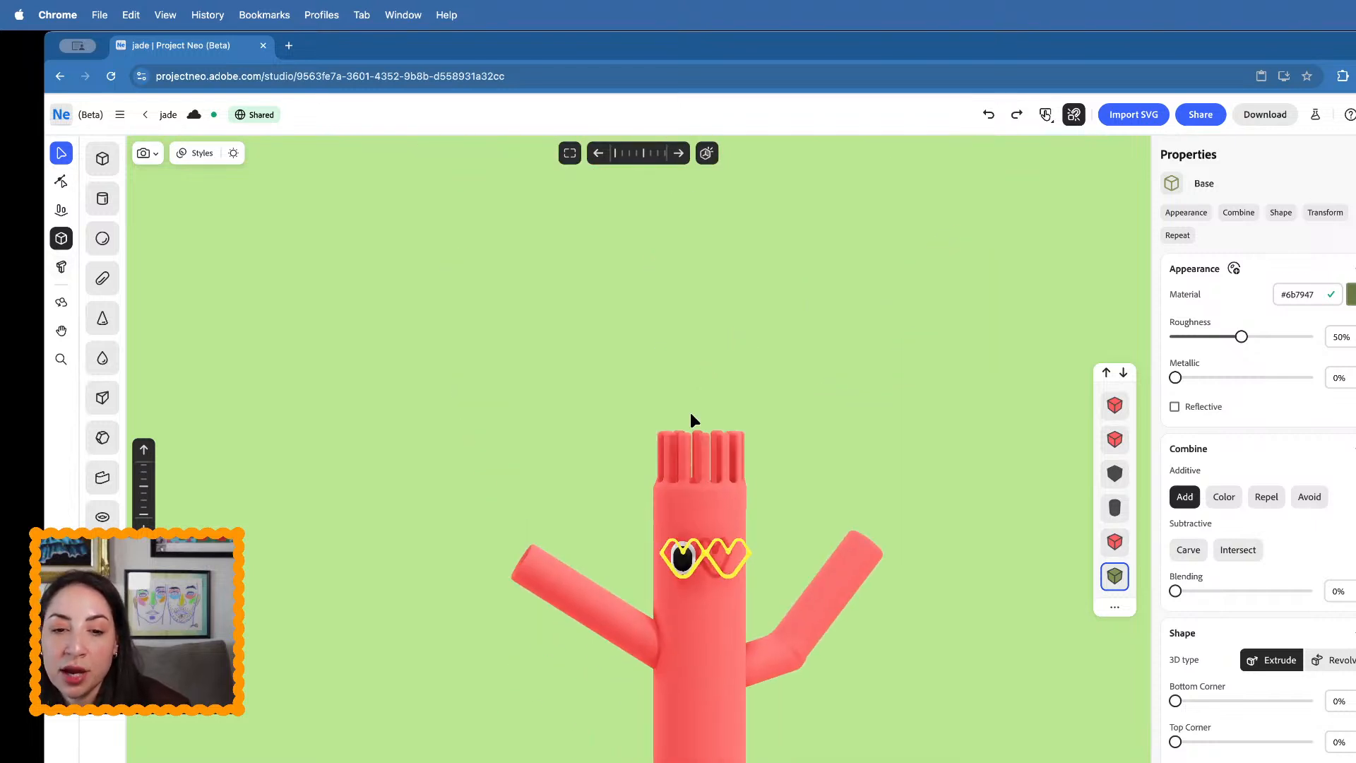
scroll(690, 417, up, 2)
scroll(676, 490, up, 5)
scroll(675, 492, down, 5)
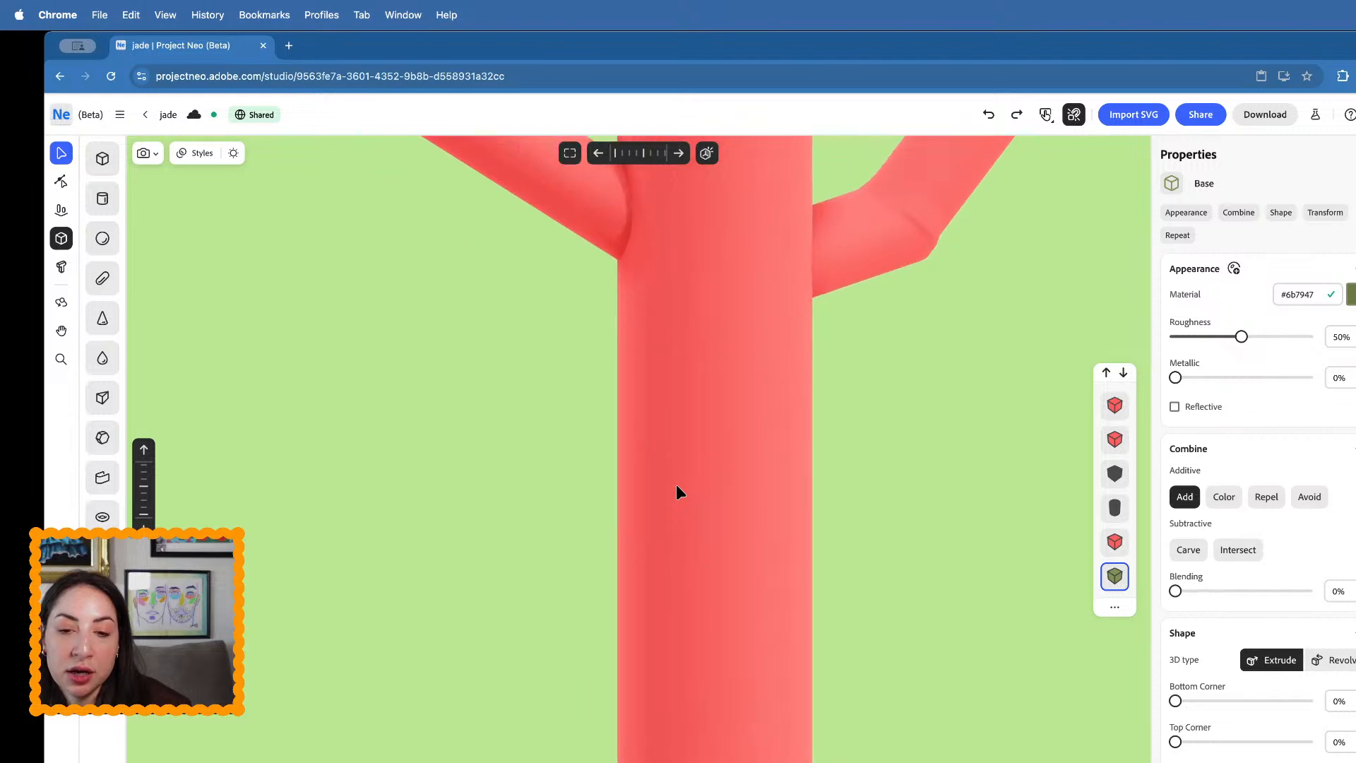
scroll(676, 531, up, 3)
scroll(673, 526, up, 1)
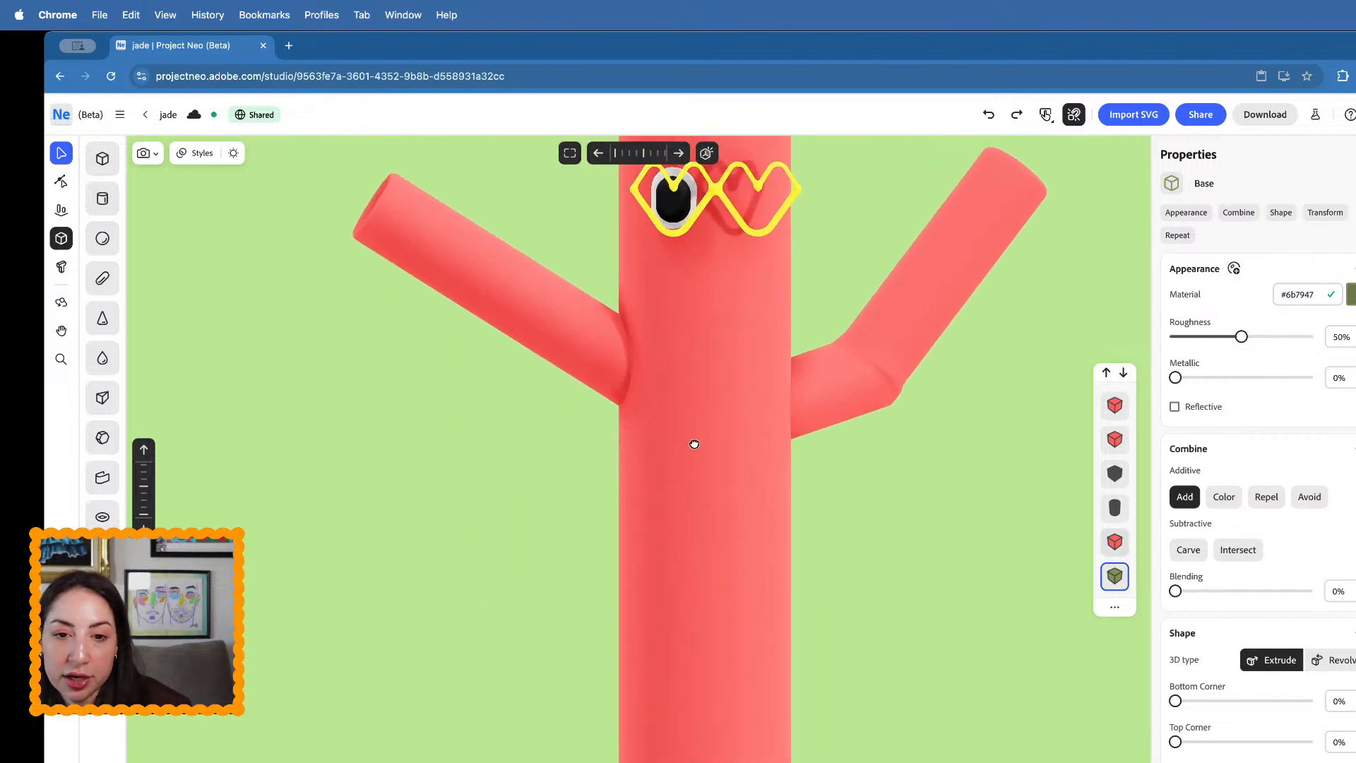
- Group the black pupil with the gray sphere behind it as one eye
middle_drag(690, 440, 656, 665)
click(644, 452)
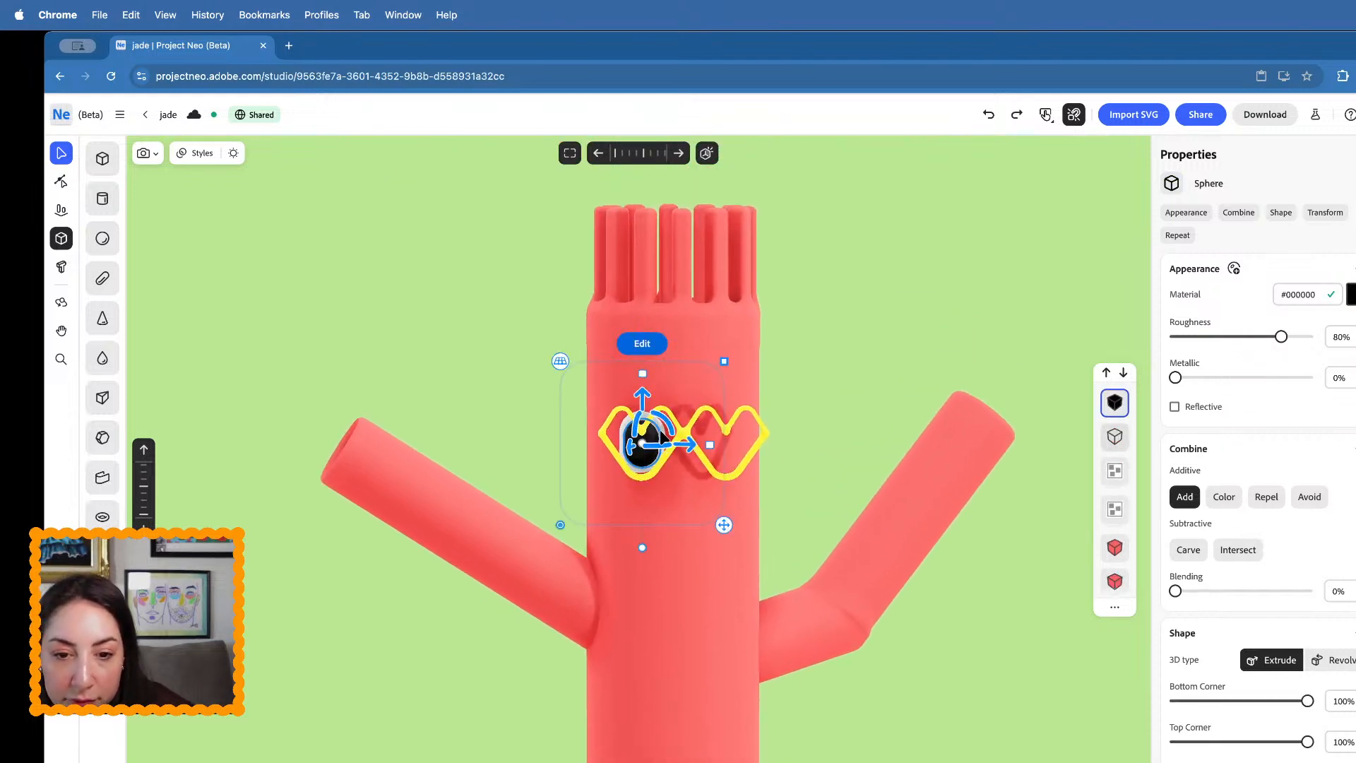
shift+click(663, 433)
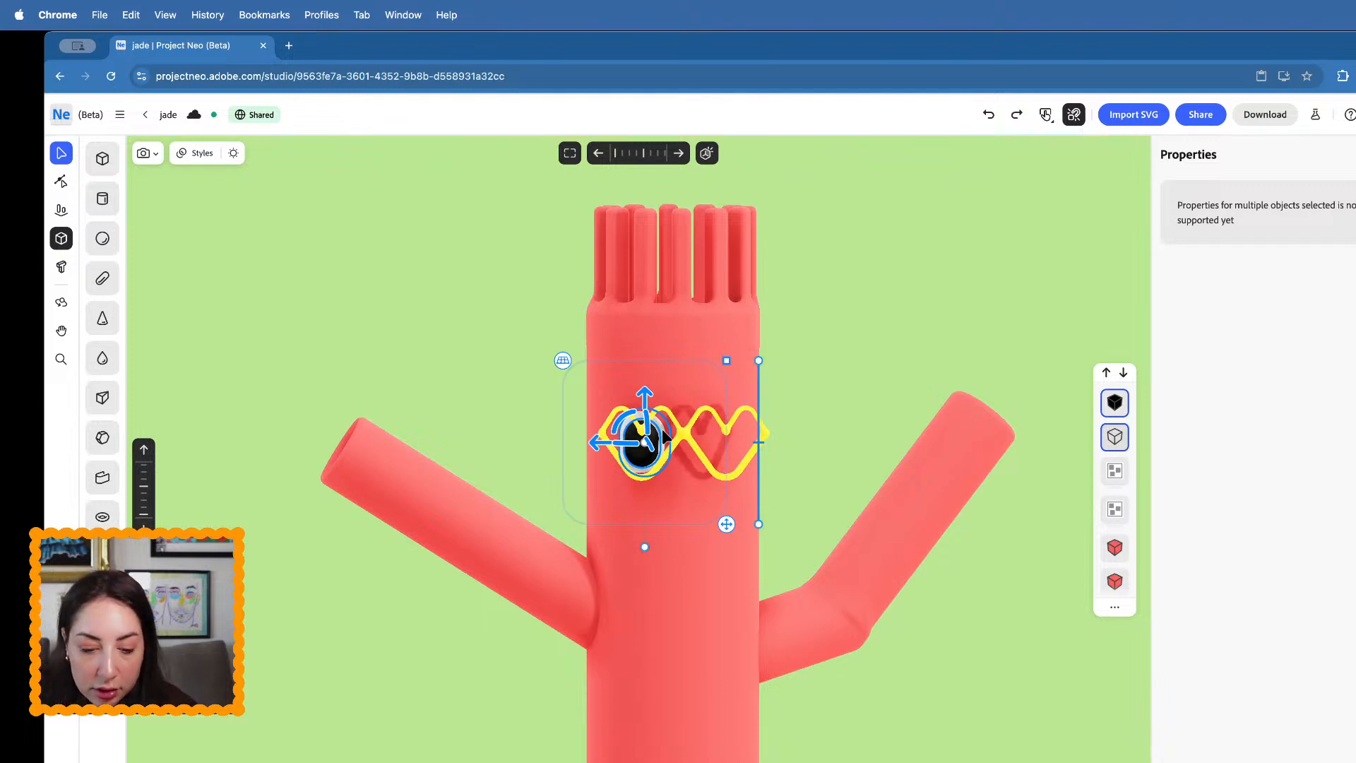
key(super+g)
- Duplicate the eye group and center the copy behind the right heart of the glasses
key(super+d)
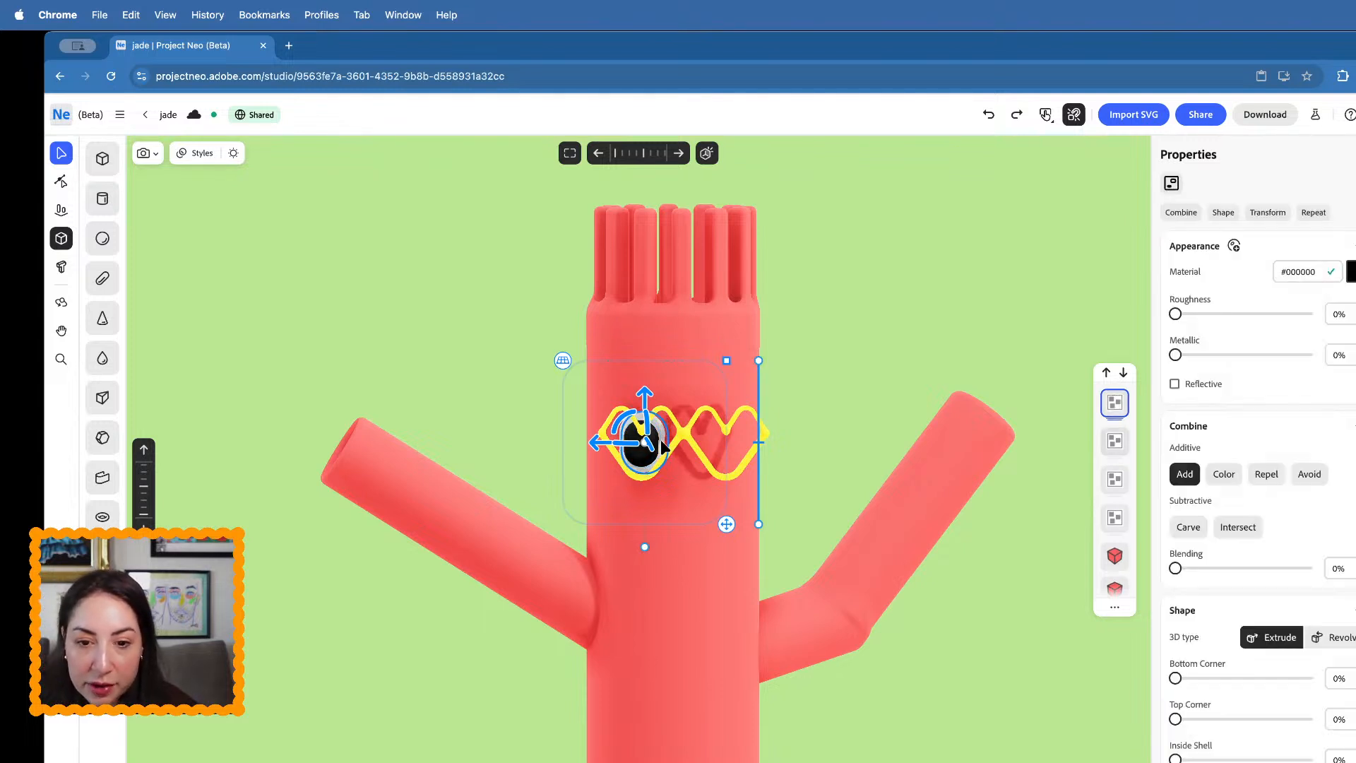
drag(597, 443, 668, 443)
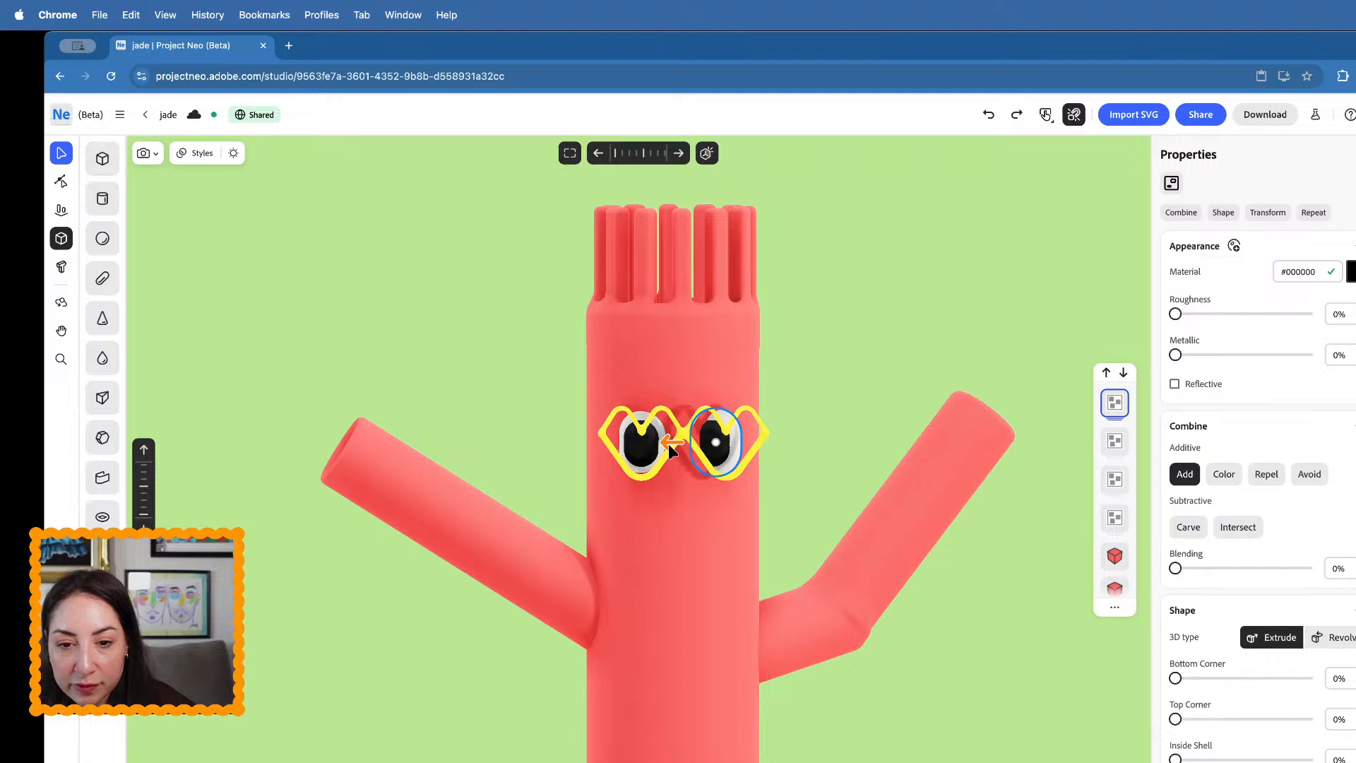
click(708, 450)
mouse_move(695, 443)
mouse_down()
mouse_move(728, 450)
mouse_move(684, 439)
mouse_up()
- Rotate the right eye group to follow the tube's curved surface and check its fit from the side
right_drag(684, 440, 671, 555)
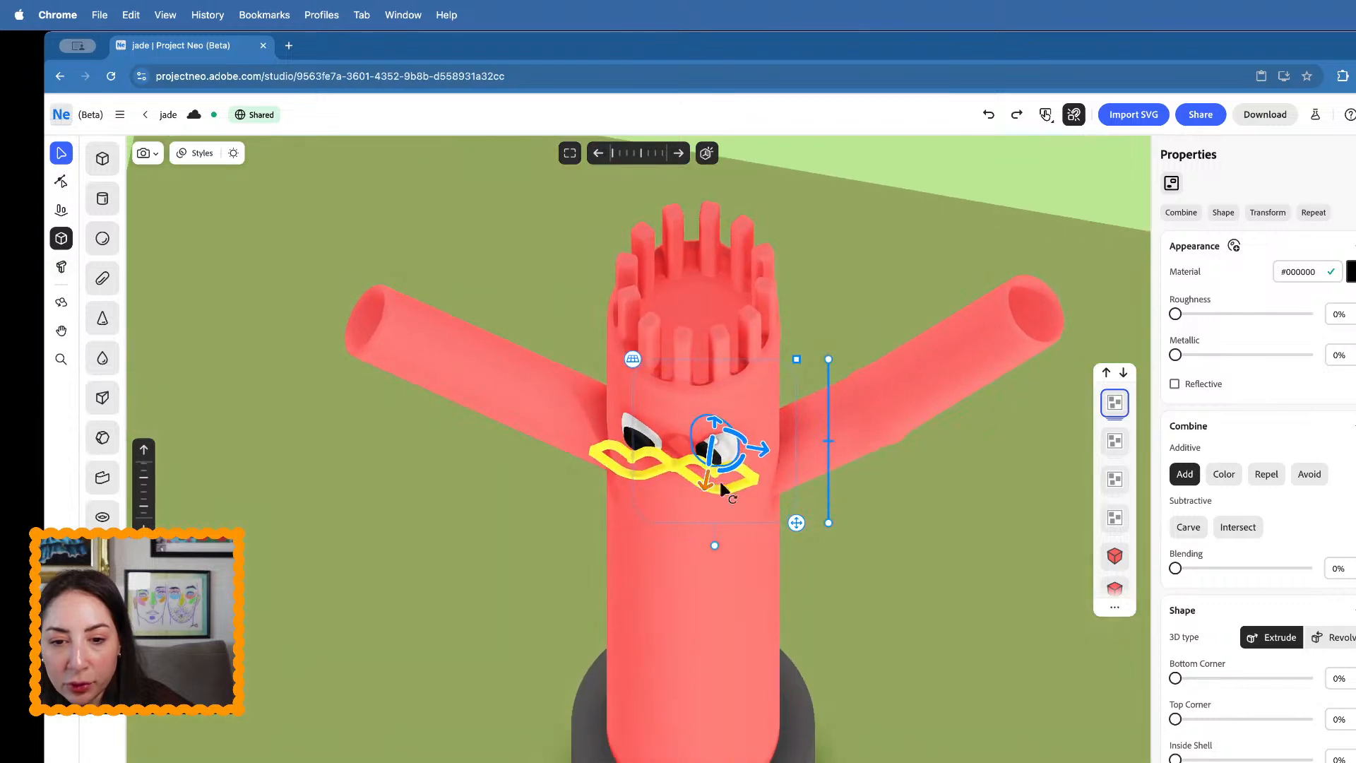
mouse_move(732, 463)
mouse_down()
mouse_move(747, 443)
mouse_move(731, 475)
mouse_move(711, 463)
mouse_move(746, 451)
mouse_up()
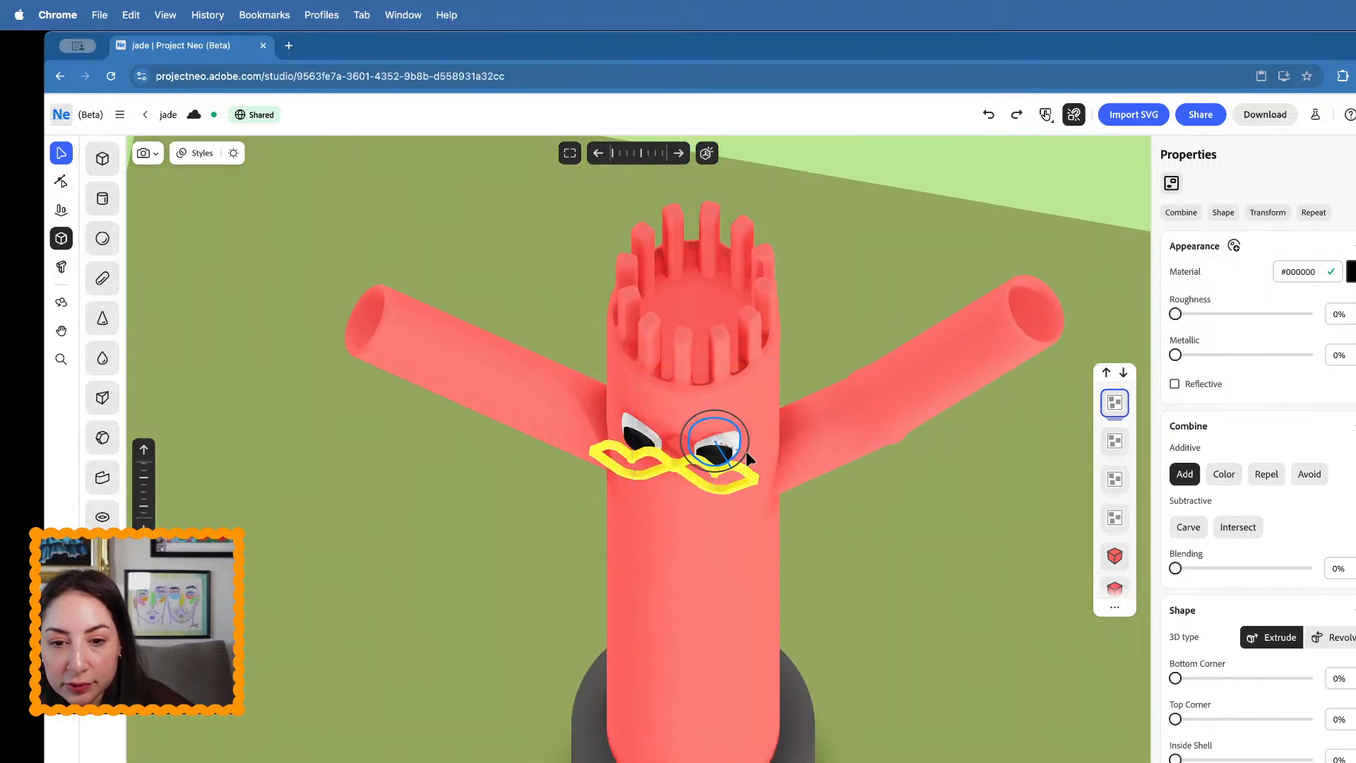
middle_drag(730, 498, 672, 536)
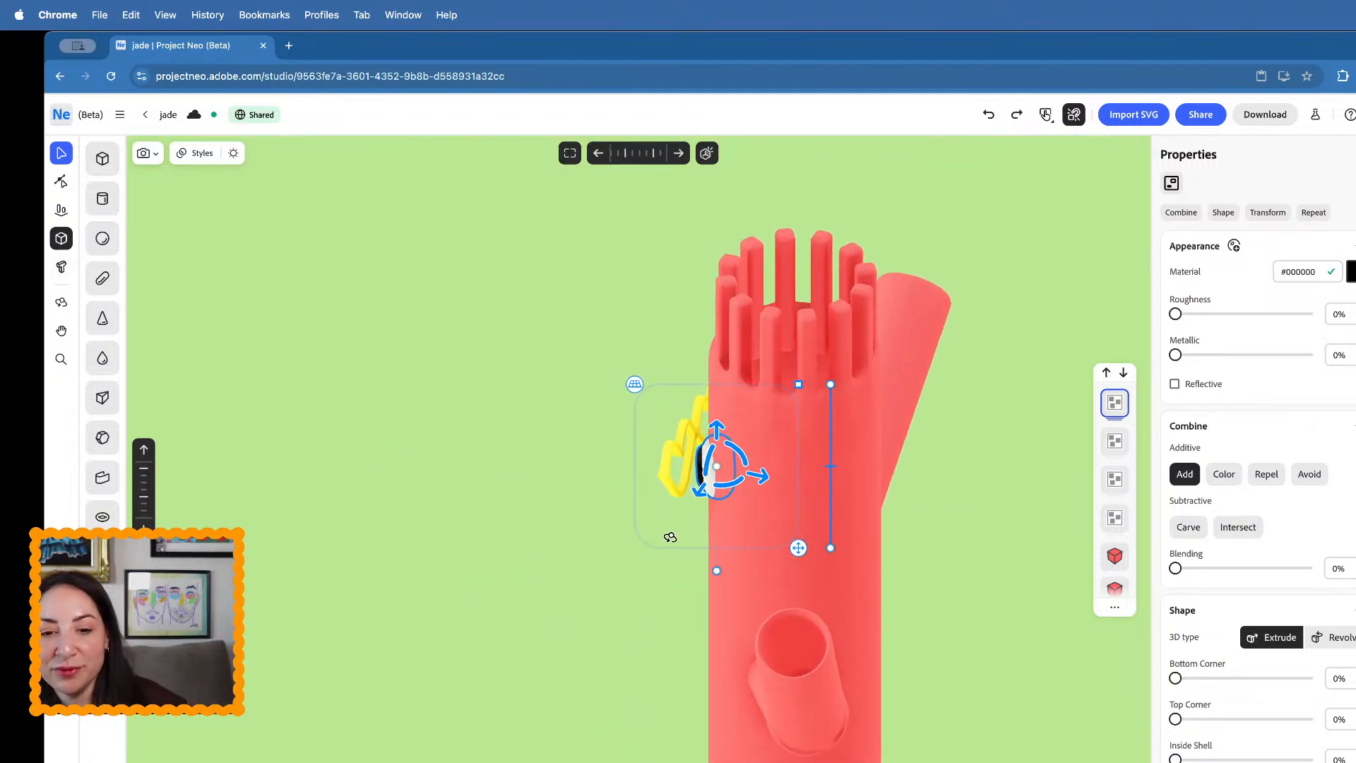
- Add a small upright capsule in the empty space in front of the figure's face
click(103, 278)
click(460, 557)
drag(491, 558, 480, 557)
click(62, 154)
click(462, 558)
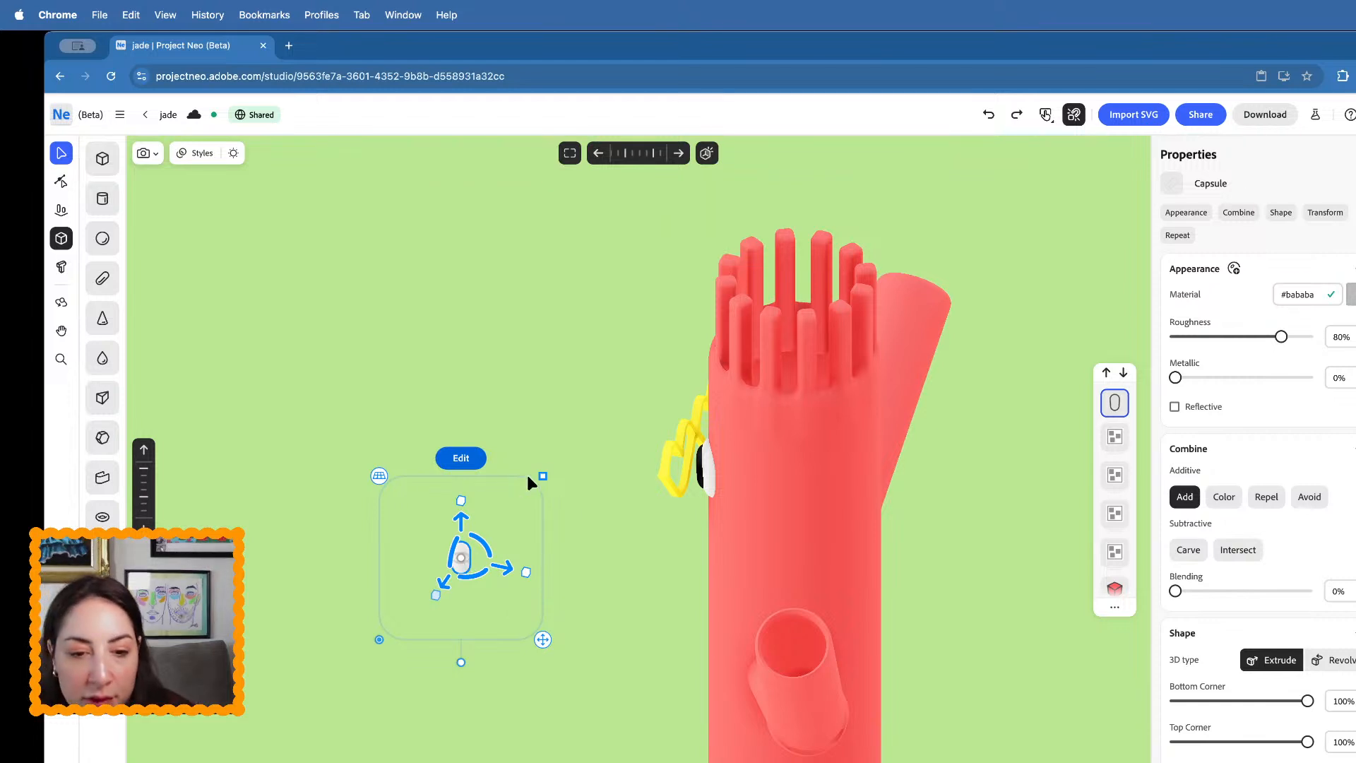
- Move the capsule onto the tube just below the glasses and turn it horizontal
drag(507, 565, 714, 452)
drag(710, 512, 747, 522)
drag(758, 578, 758, 578)
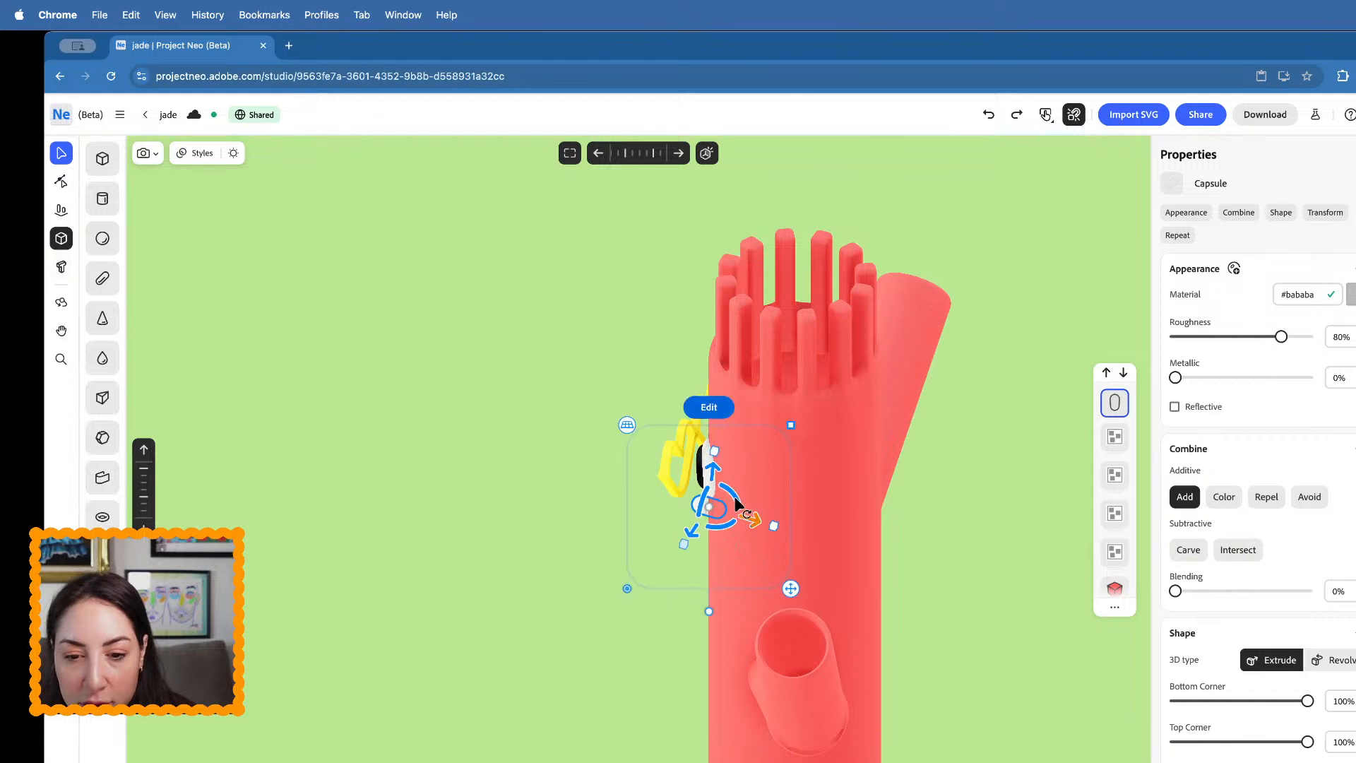
- Align the horizontal capsule with the outer edge of the right lens at the height of the glasses
drag(708, 466, 708, 434)
right_drag(709, 437, 704, 493)
scroll(692, 514, down, 5)
drag(688, 523, 739, 691)
right_drag(740, 692, 869, 605)
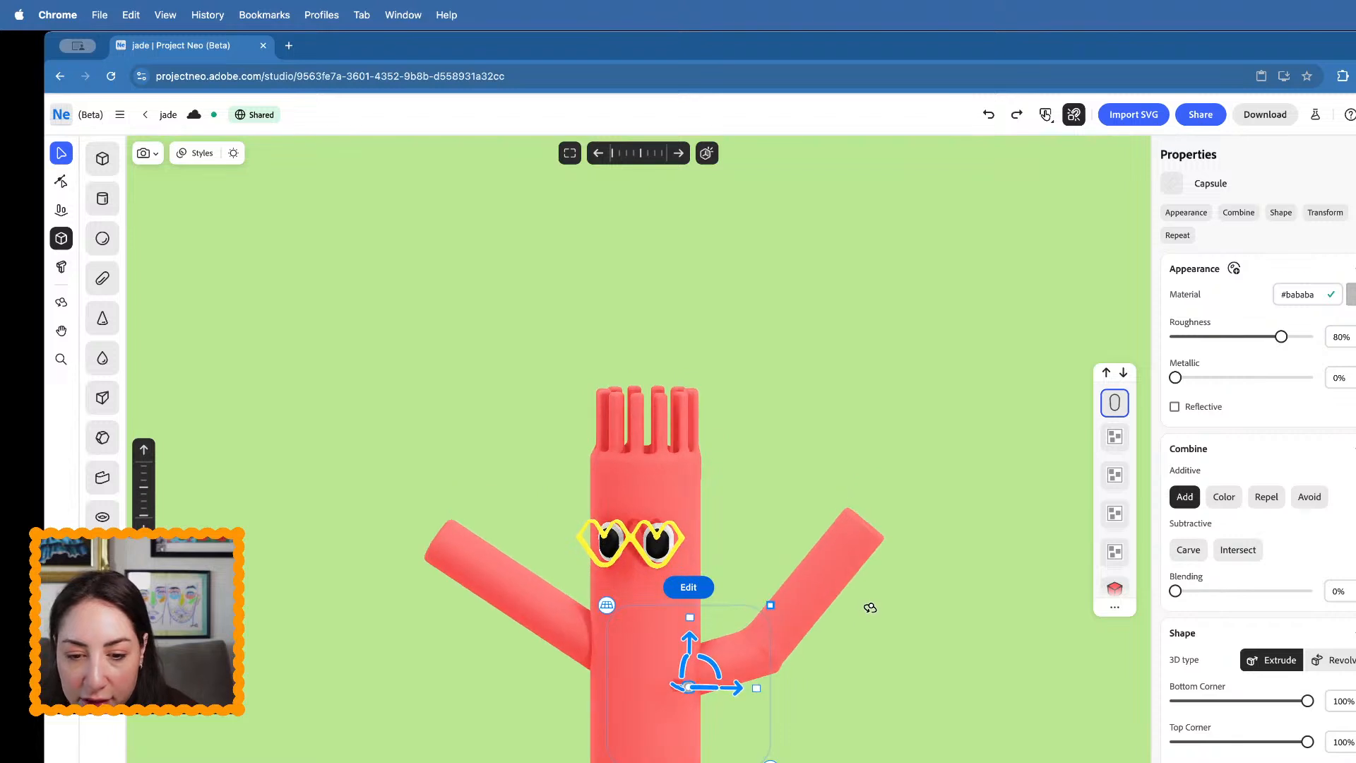
drag(691, 639, 689, 499)
- Lengthen the capsule from the outer end of the glasses back along the tube, forming a temple arm
right_drag(689, 503, 622, 616)
drag(656, 562, 533, 603)
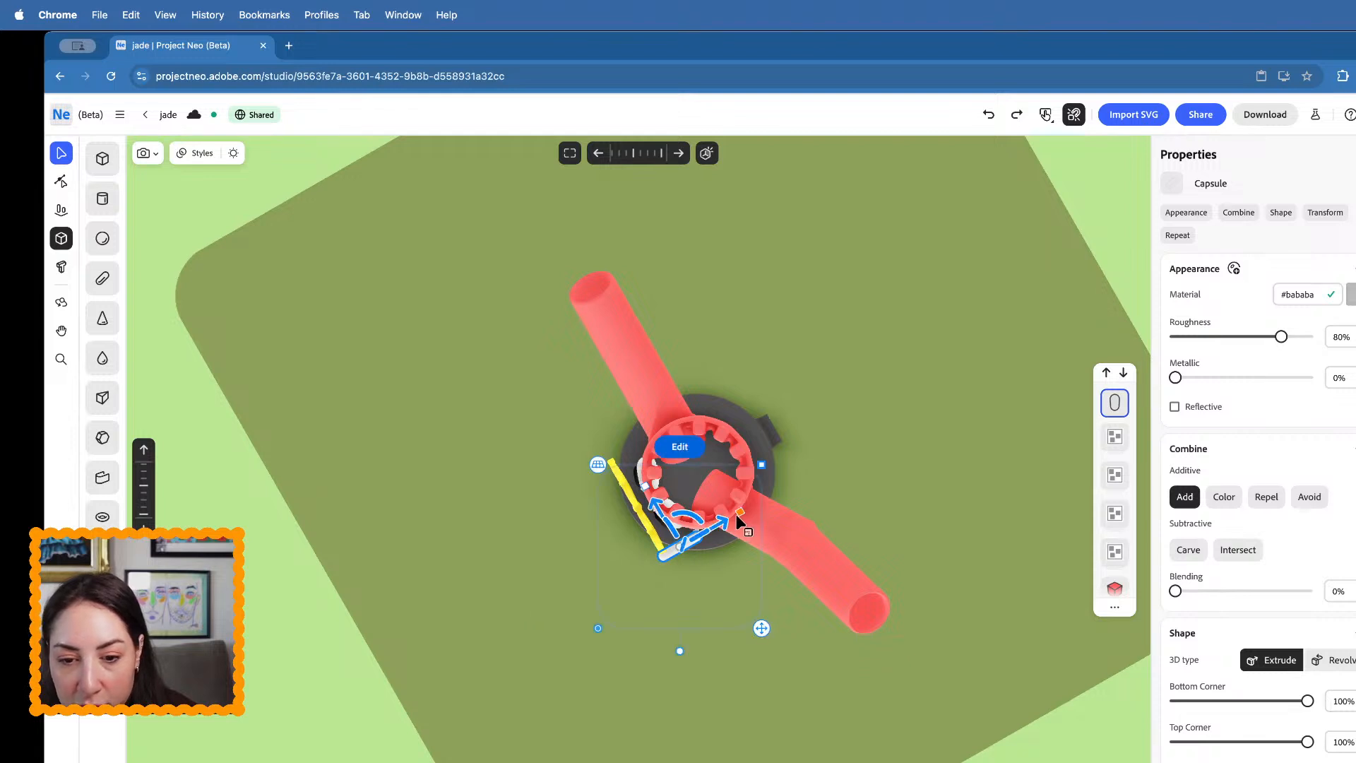
drag(736, 515, 846, 472)
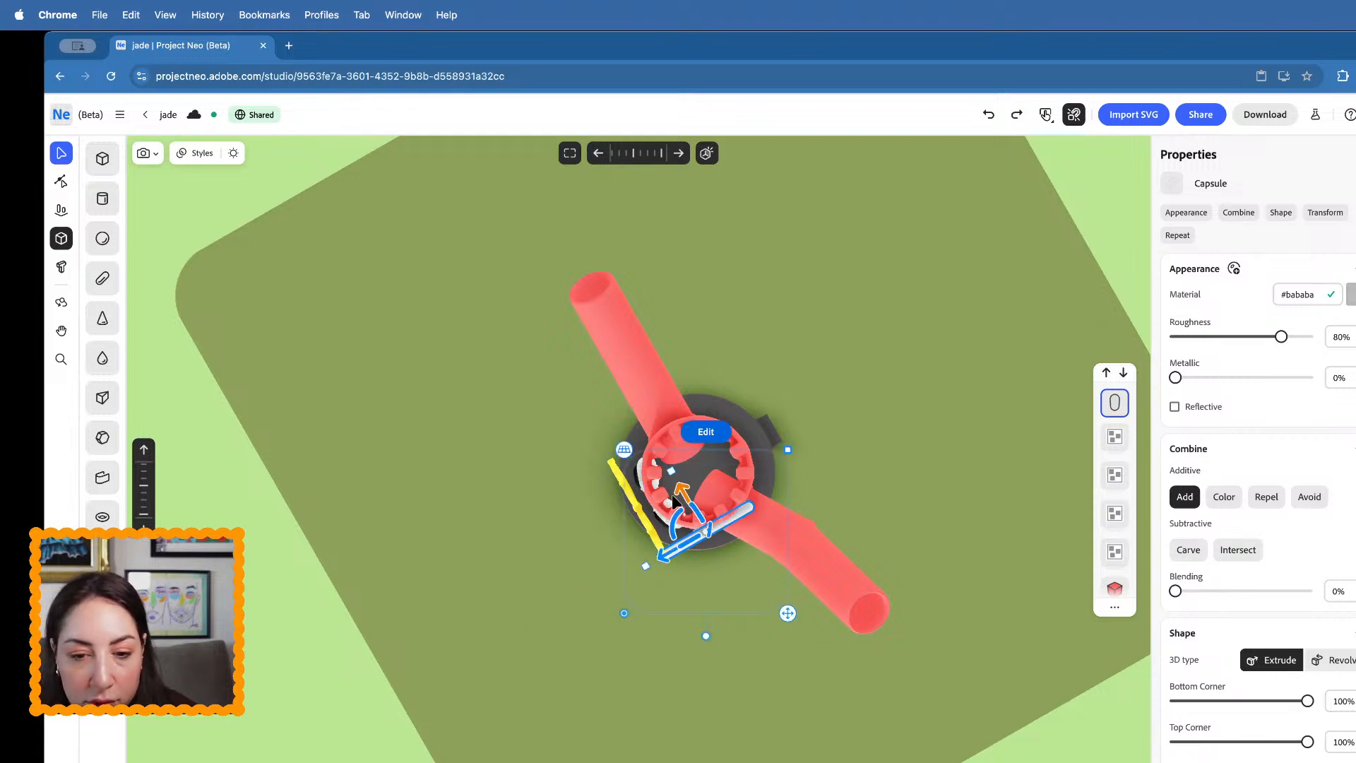
- Select the glasses and the temple capsule in turn to compare their properties
click(645, 529)
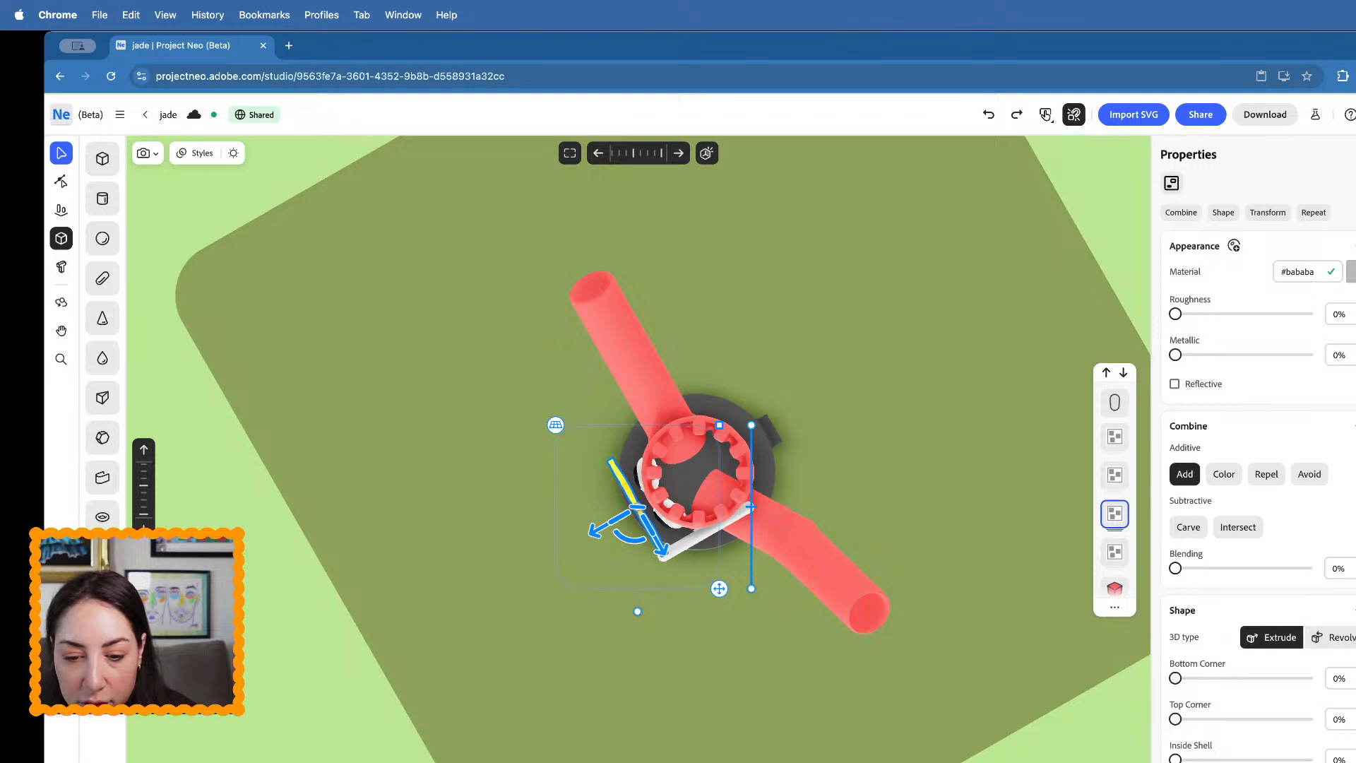
click(686, 541)
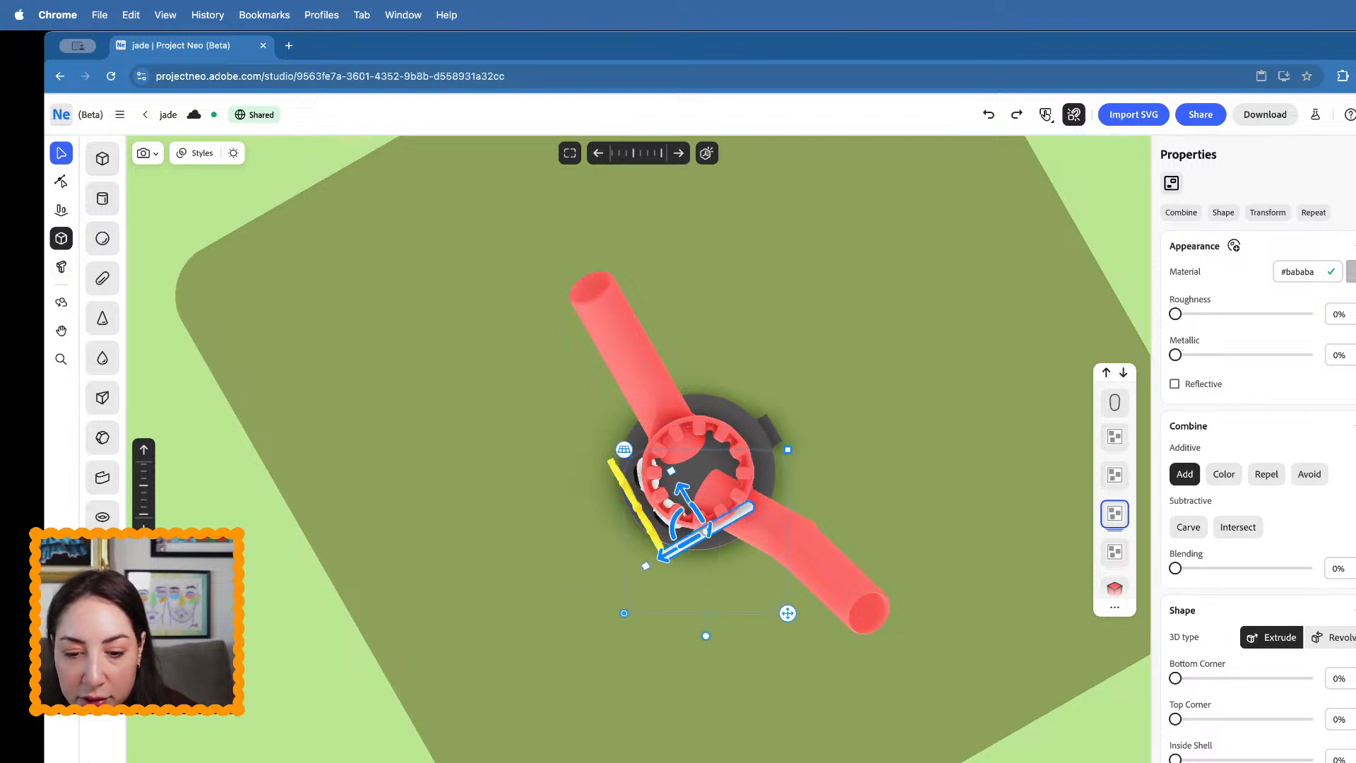
click(654, 537)
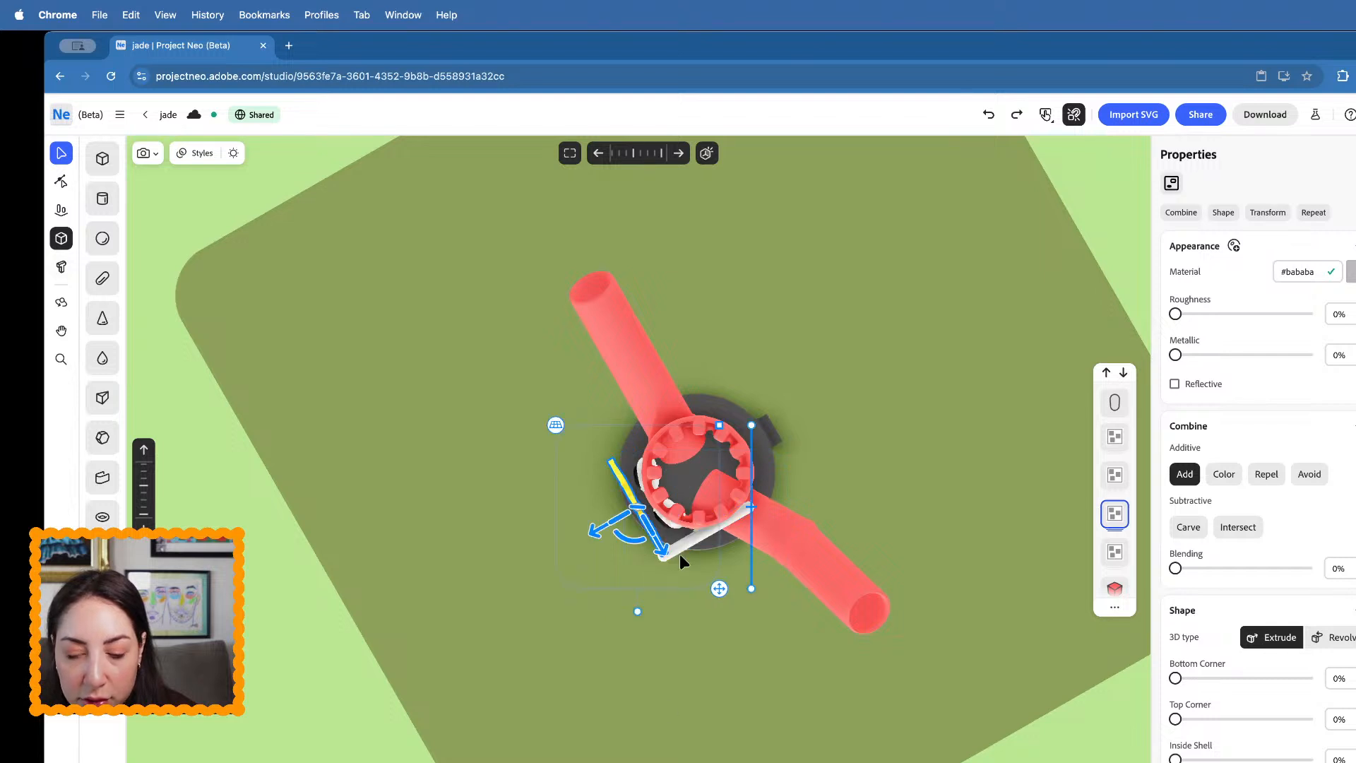
double_click(644, 518)
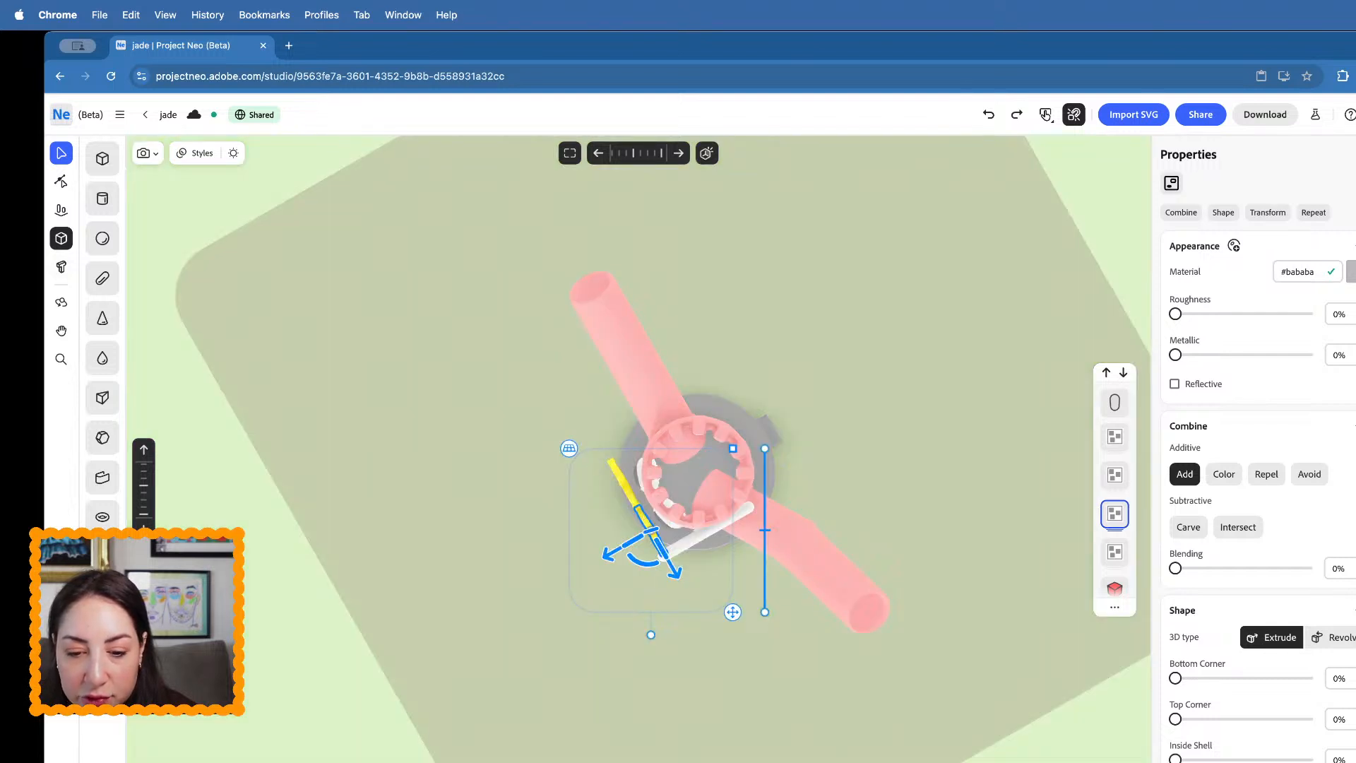
click(756, 688)
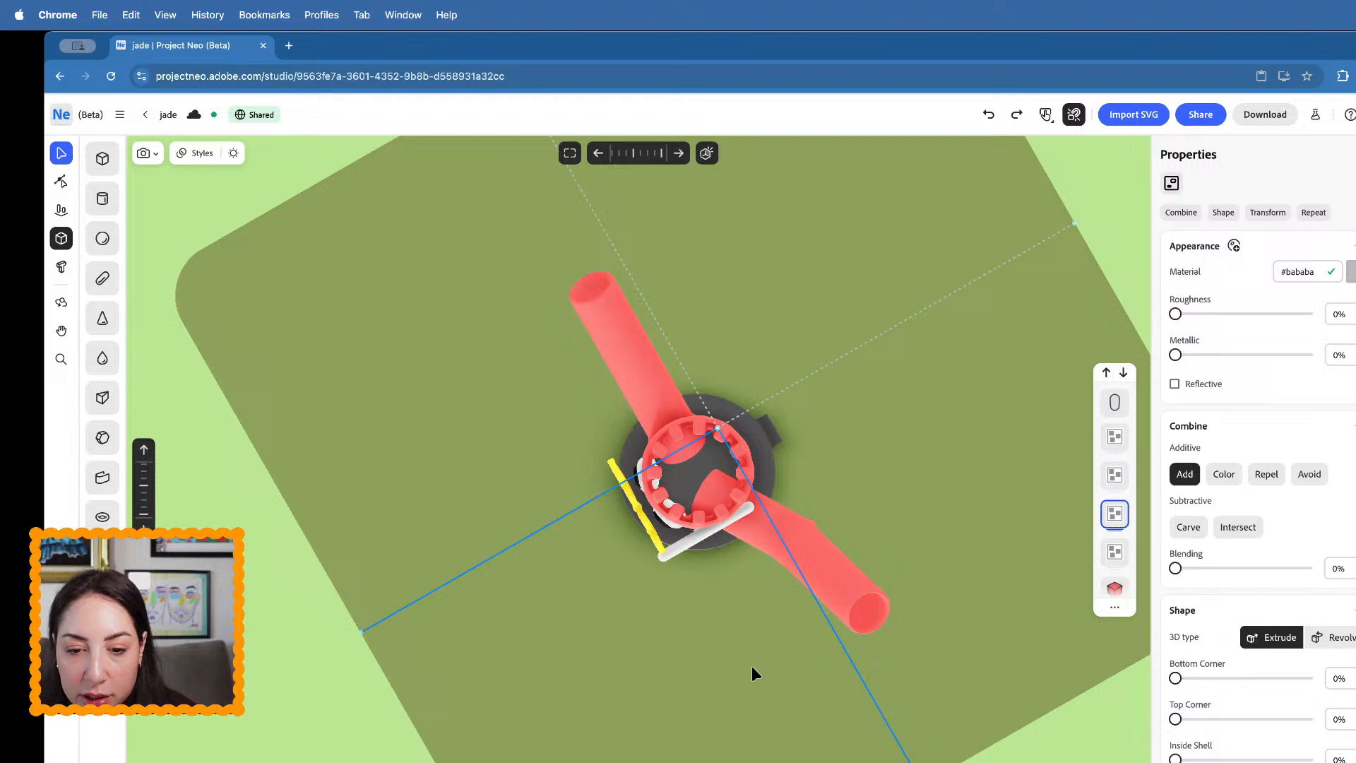
click(683, 540)
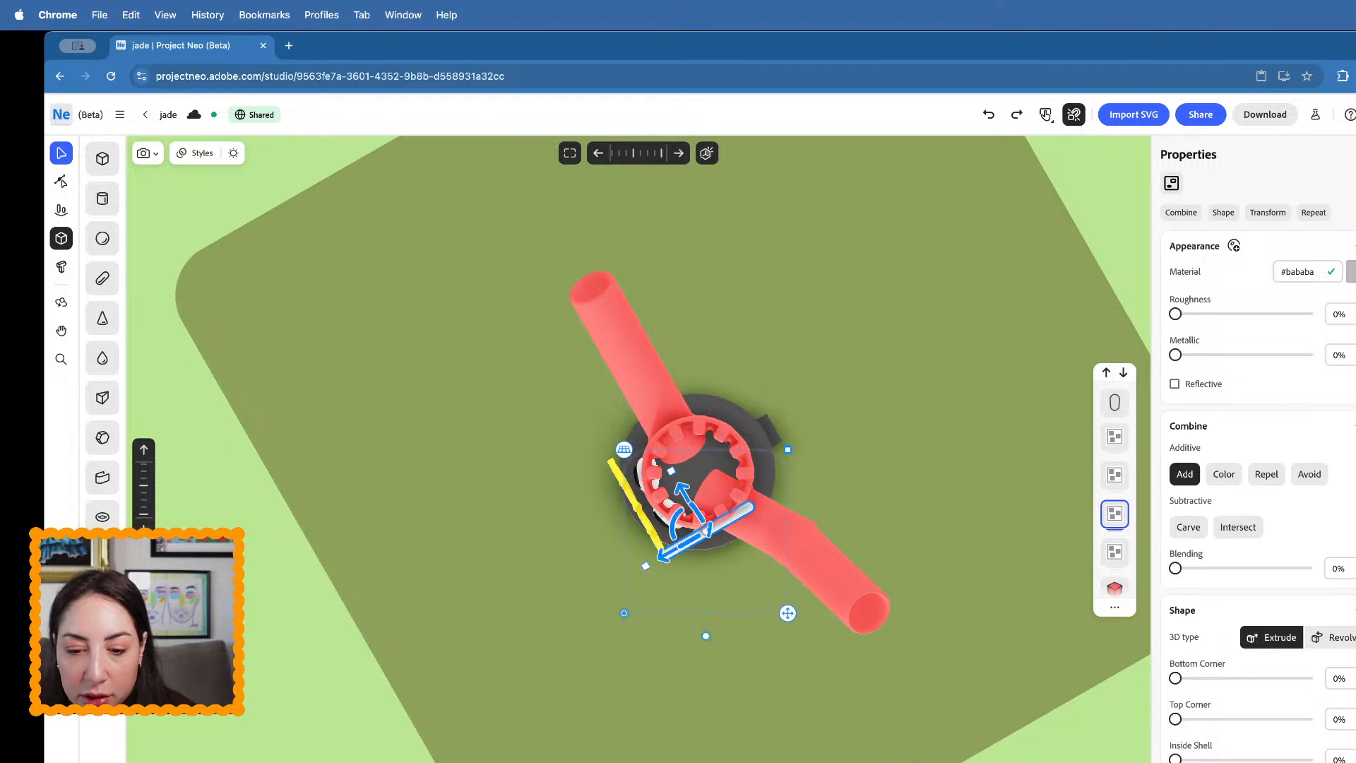
click(730, 736)
- Try to recolor the temple capsule with the yellow sampled from the glasses, #fff739
right_drag(688, 624, 753, 525)
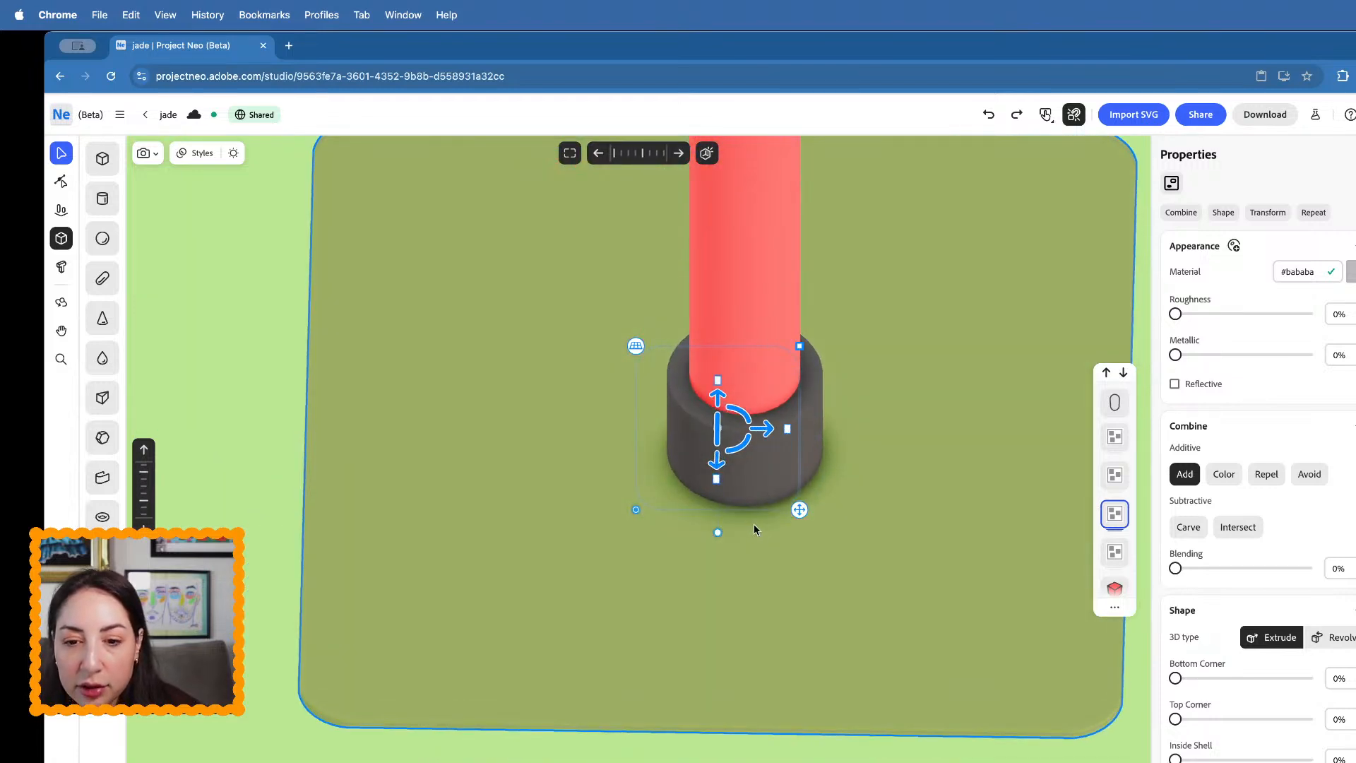
middle_drag(760, 432, 729, 687)
right_drag(747, 499, 753, 494)
middle_drag(752, 534, 746, 701)
click(730, 452)
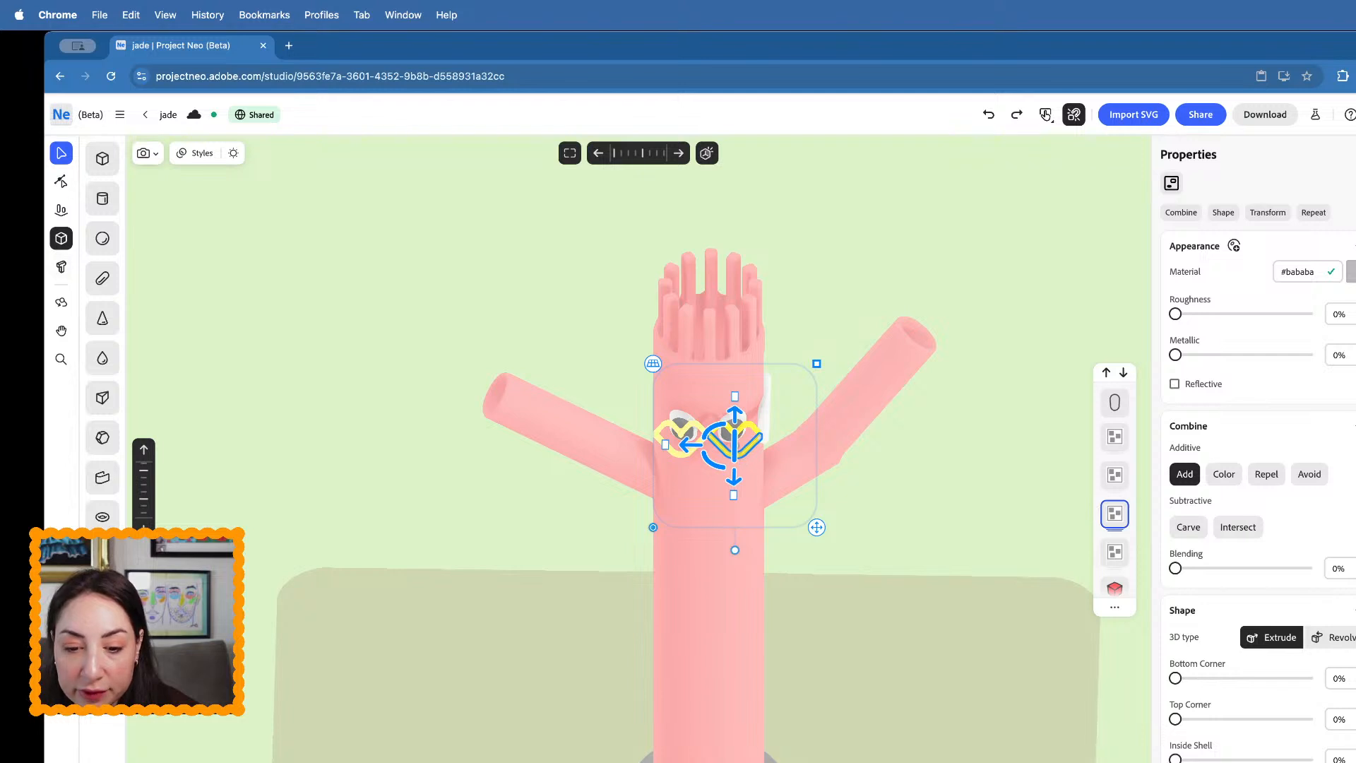
double_click(887, 450)
click(763, 403)
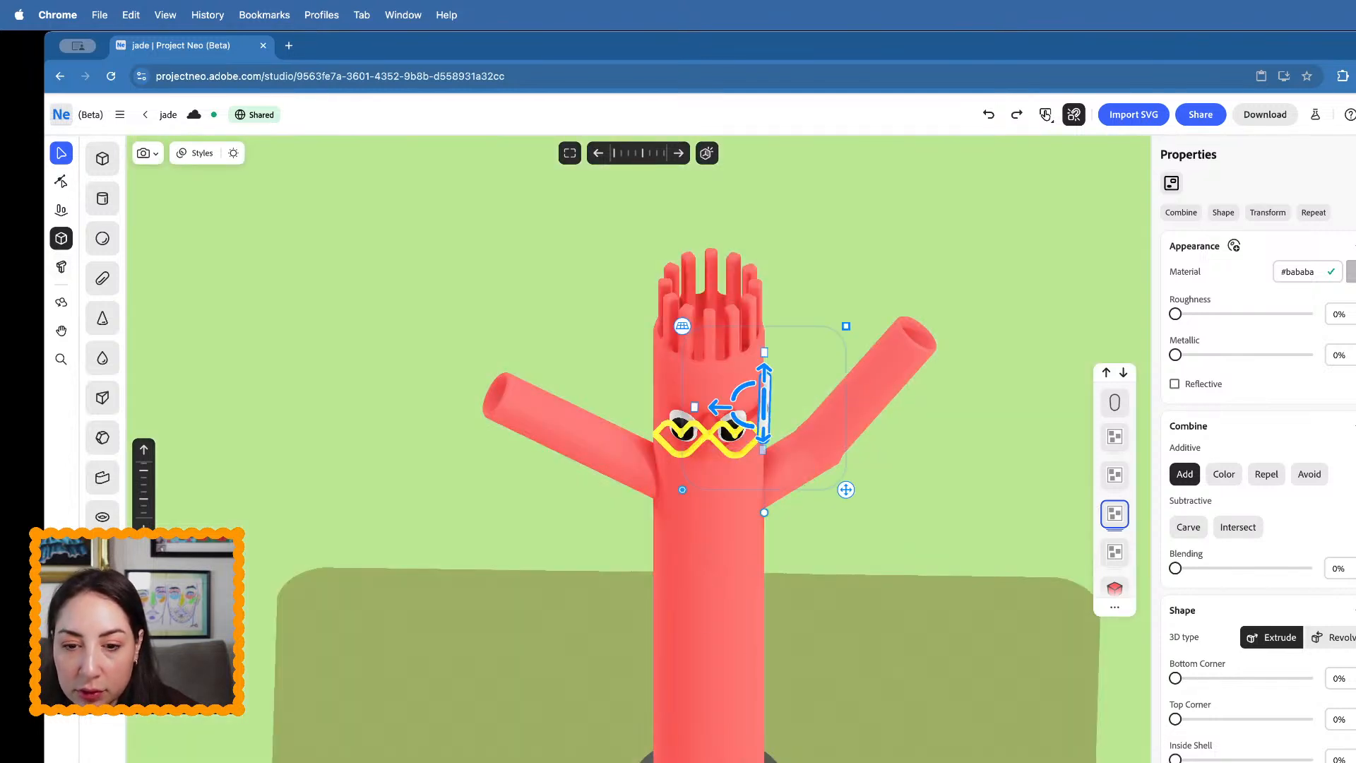
click(1349, 282)
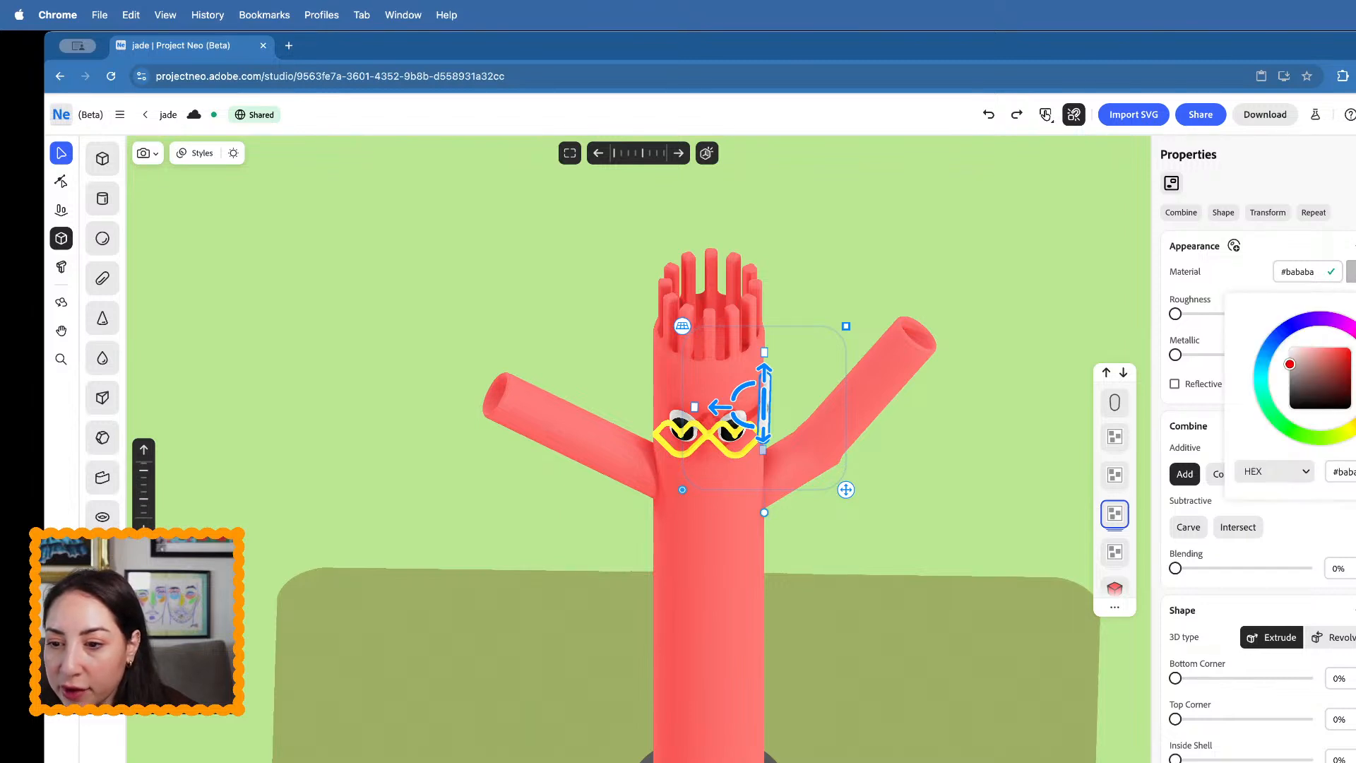
click(730, 429)
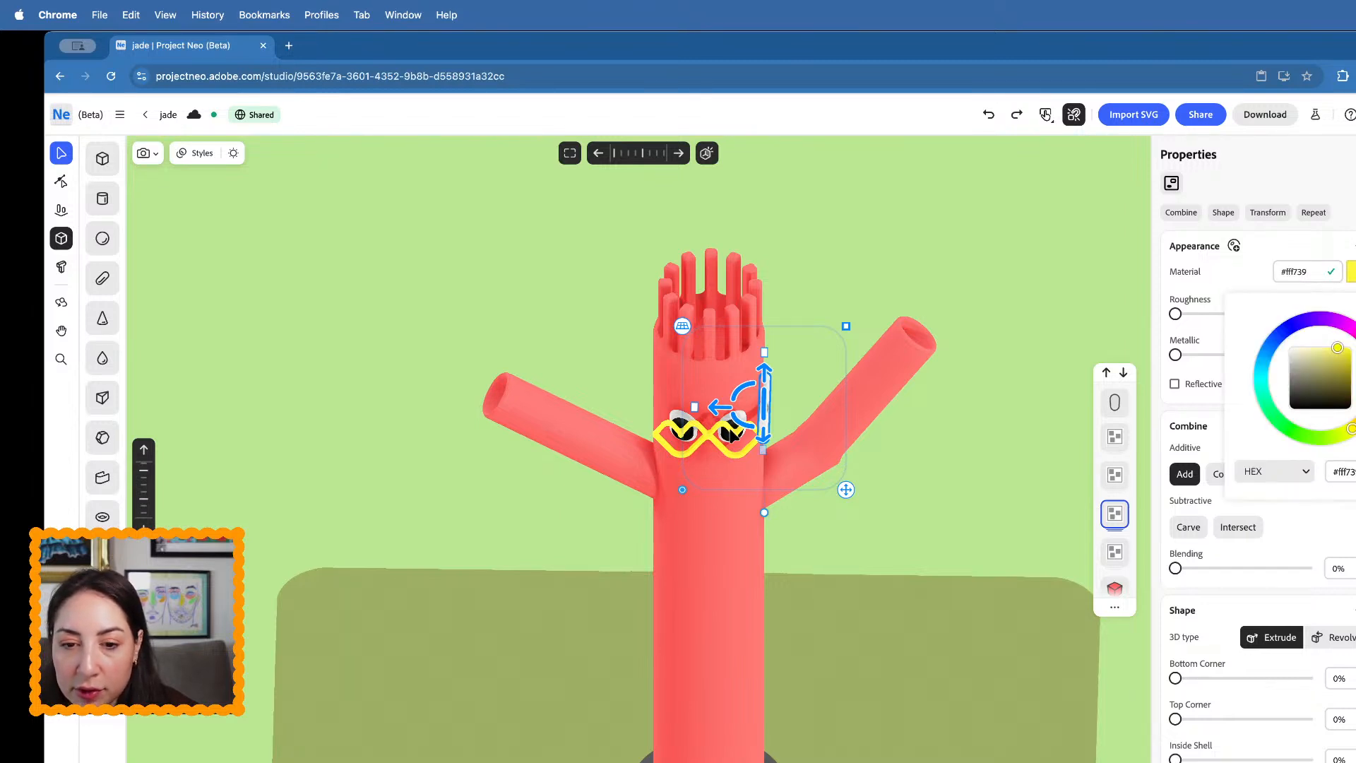
click(966, 491)
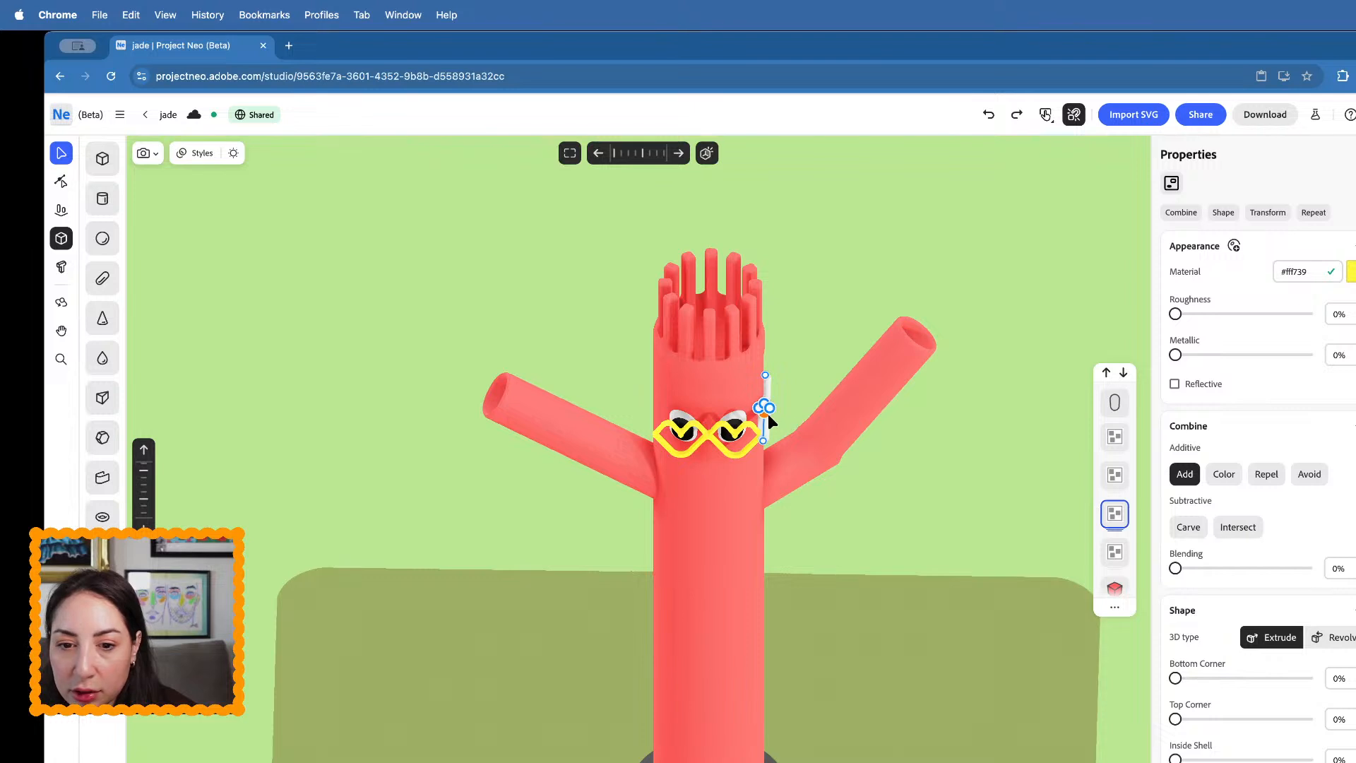
click(769, 414)
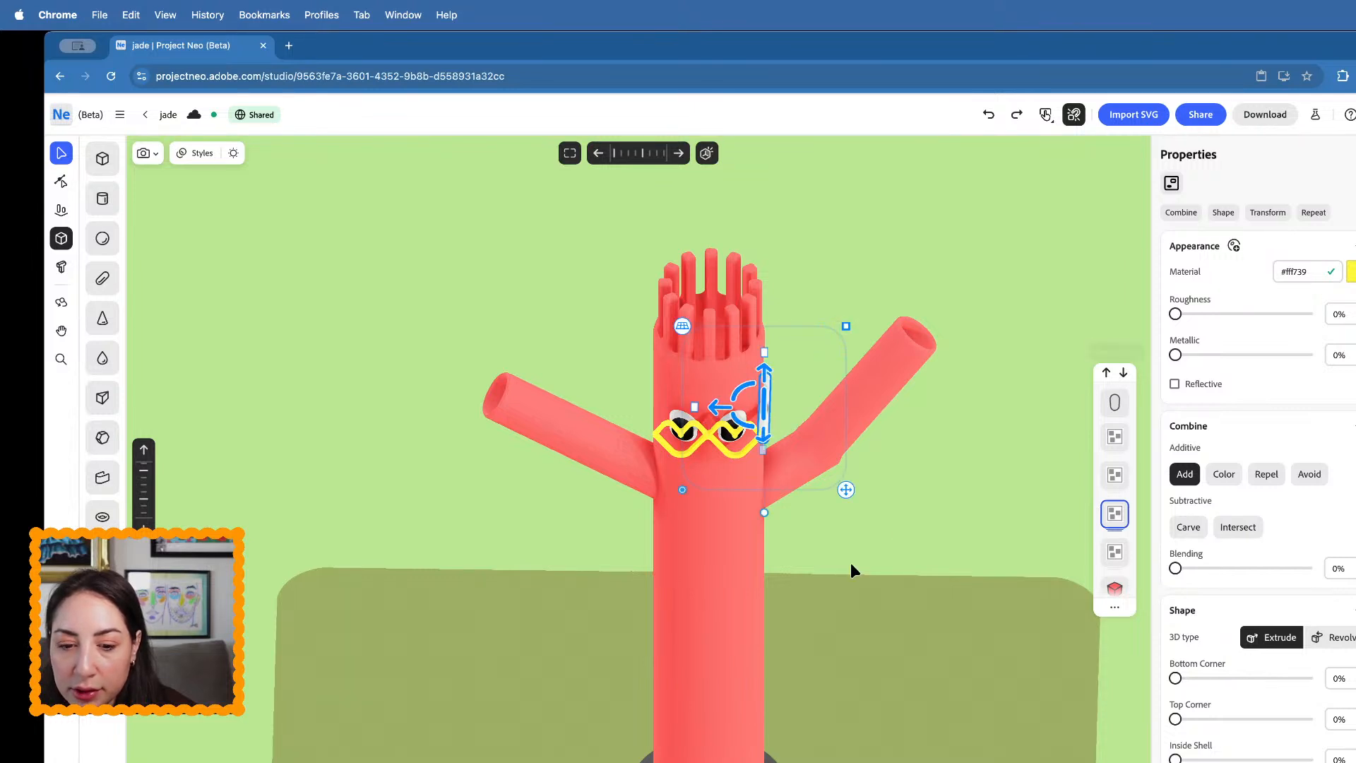
- Remove the uncolored temple capsule from beside the glasses
drag(720, 410, 749, 407)
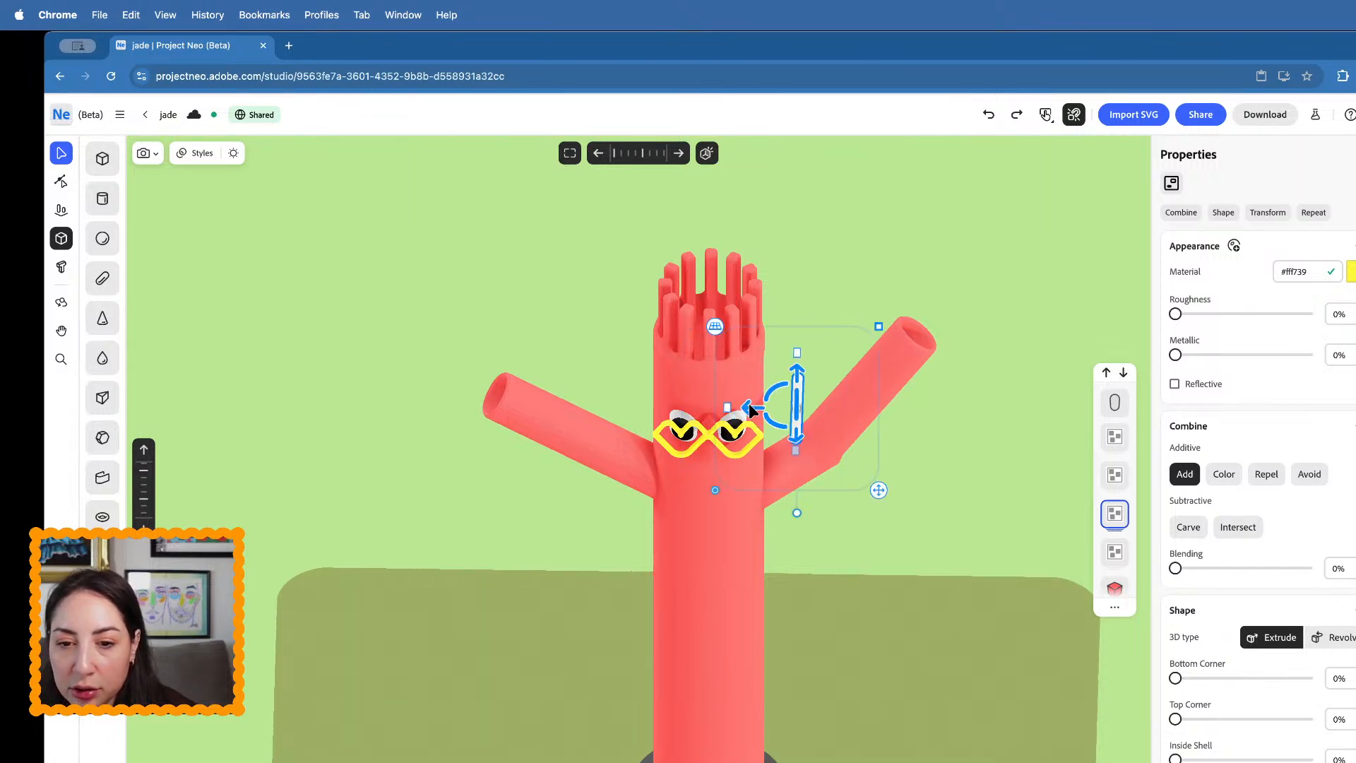
right_drag(749, 407, 648, 400)
click(644, 396)
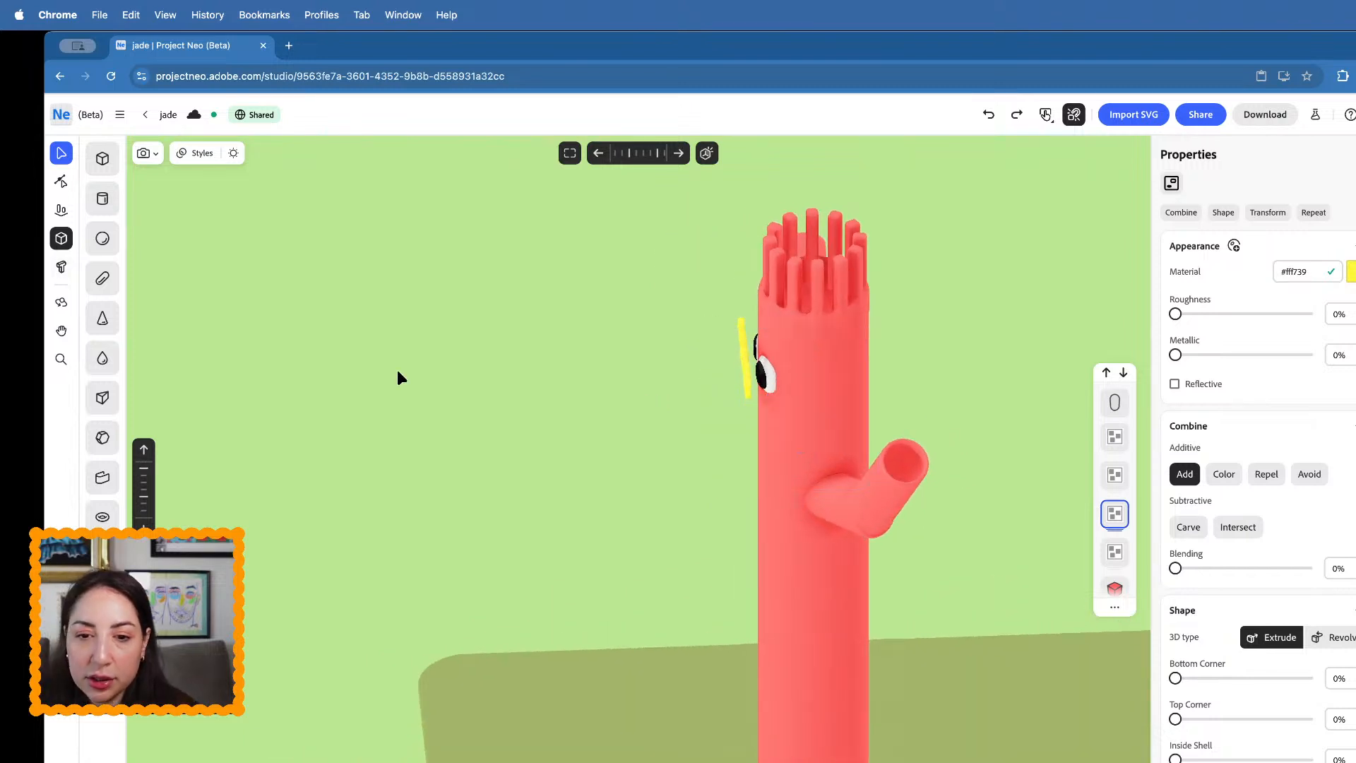
- Add another upright capsule in the empty space in front of the figure and select it
click(106, 279)
drag(485, 476, 544, 484)
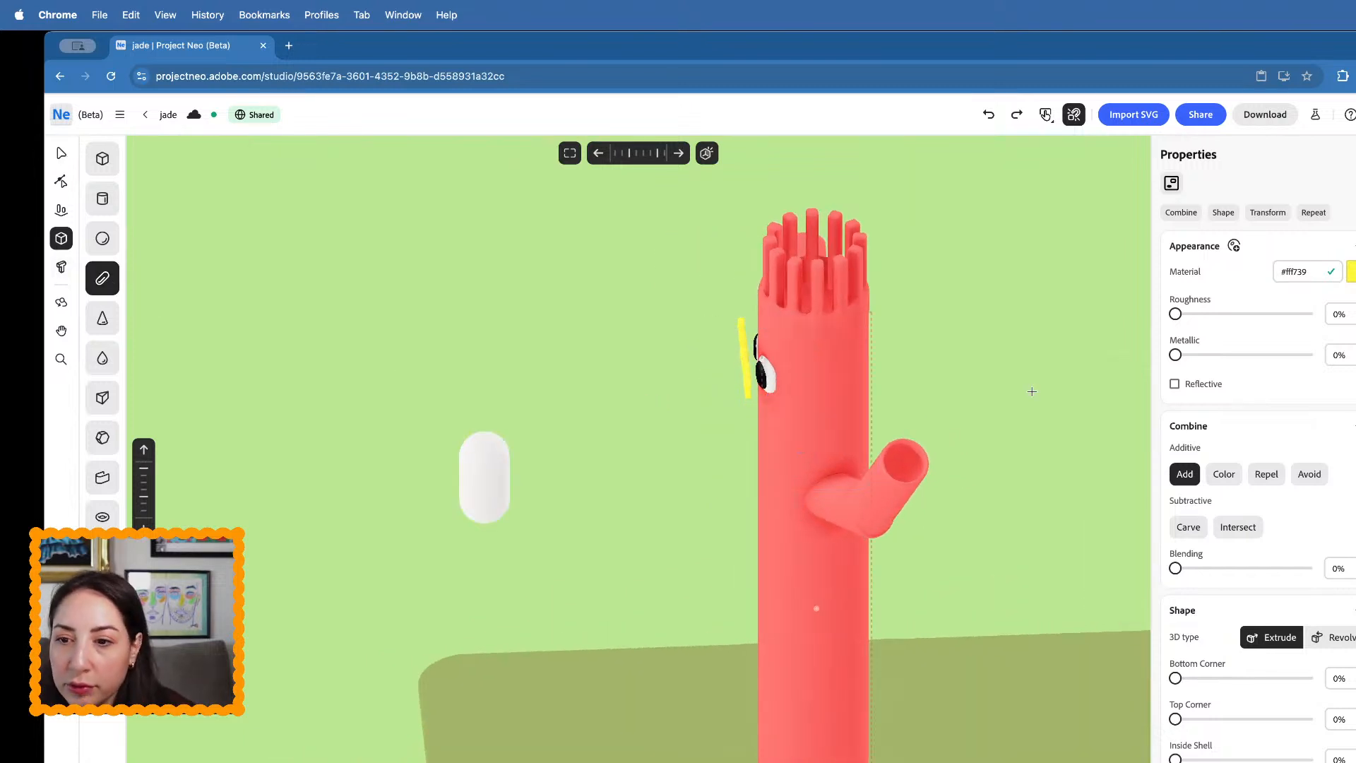
click(60, 152)
click(479, 486)
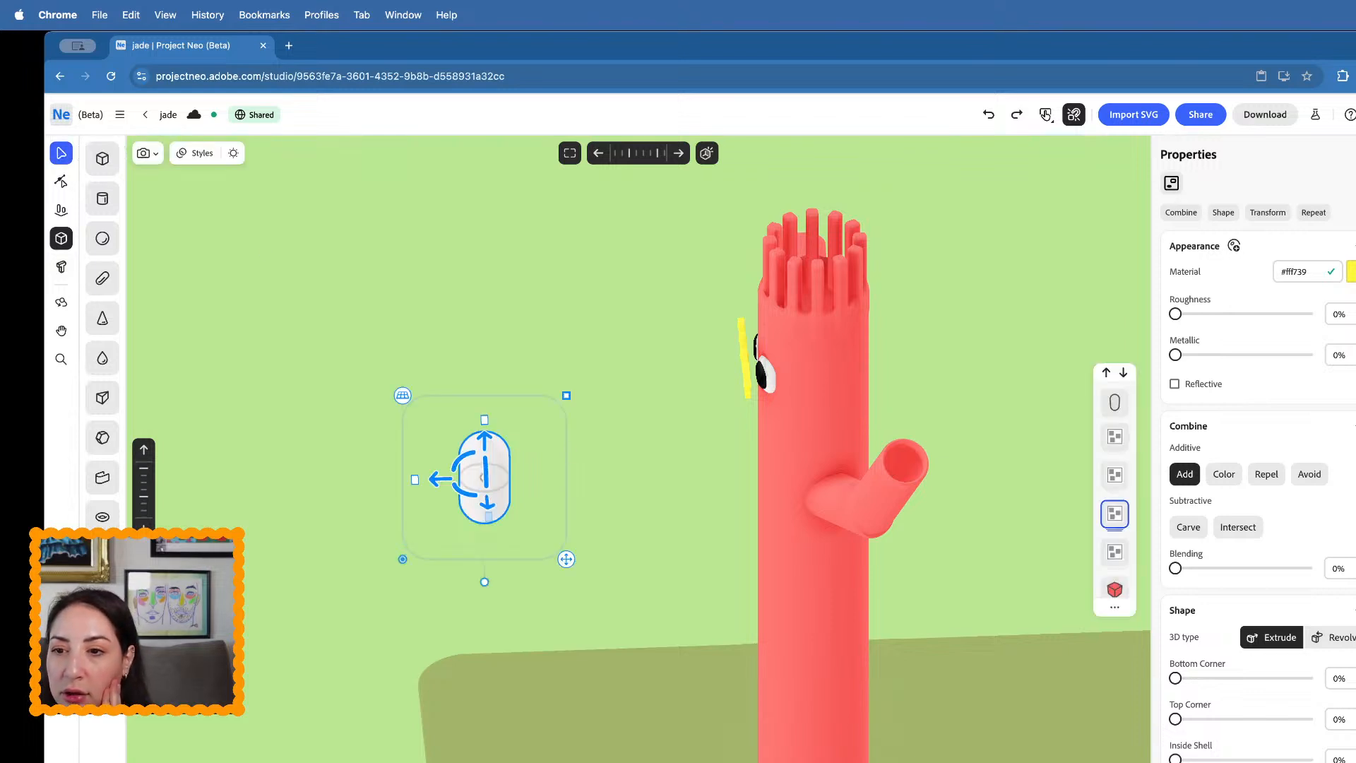
- Try to set the new capsule's material to the darker yellow #d4cd33, and delete the capsule
click(1351, 275)
mouse_move(1337, 346)
mouse_down()
mouse_move(1307, 404)
mouse_move(1337, 356)
mouse_up()
click(654, 514)
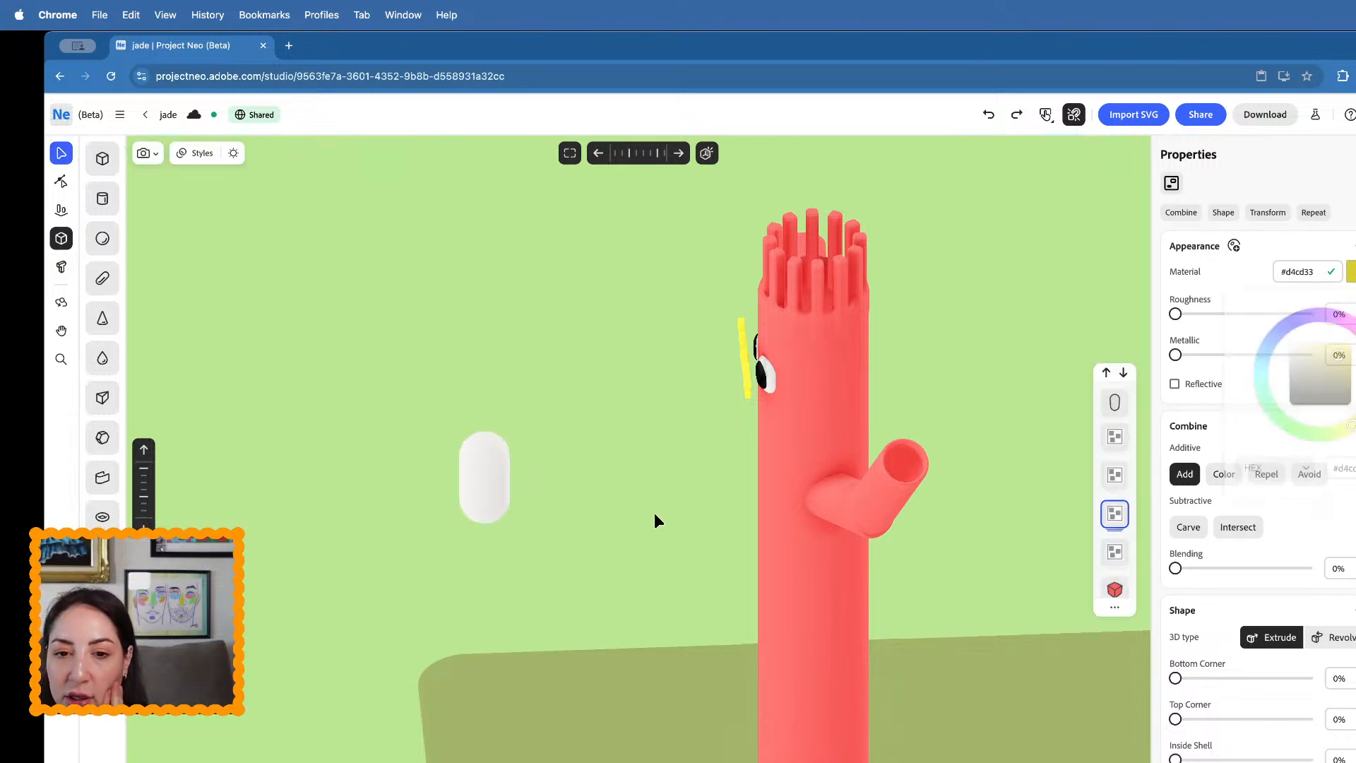
click(484, 481)
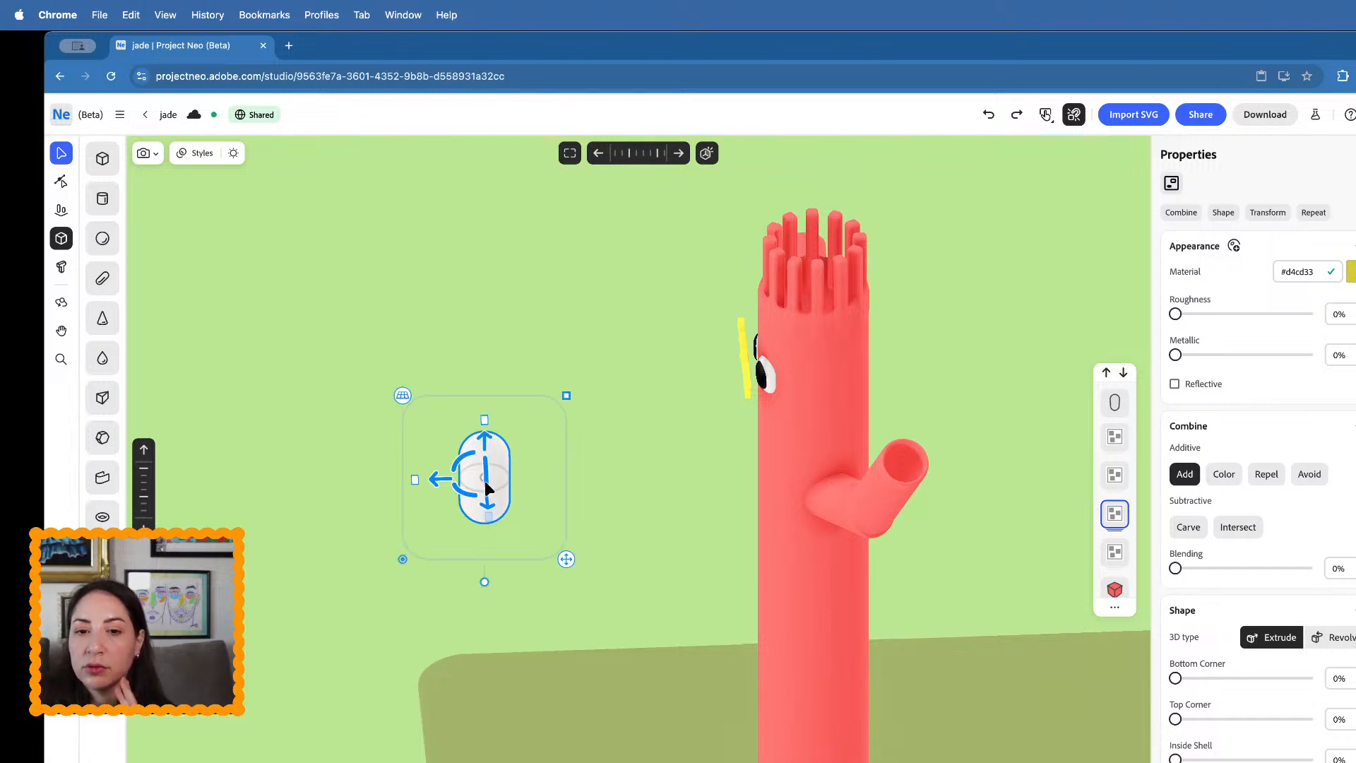
key(Delete)
- Look through the scene's layers and reload the project page in the browser
right_drag(486, 483, 568, 462)
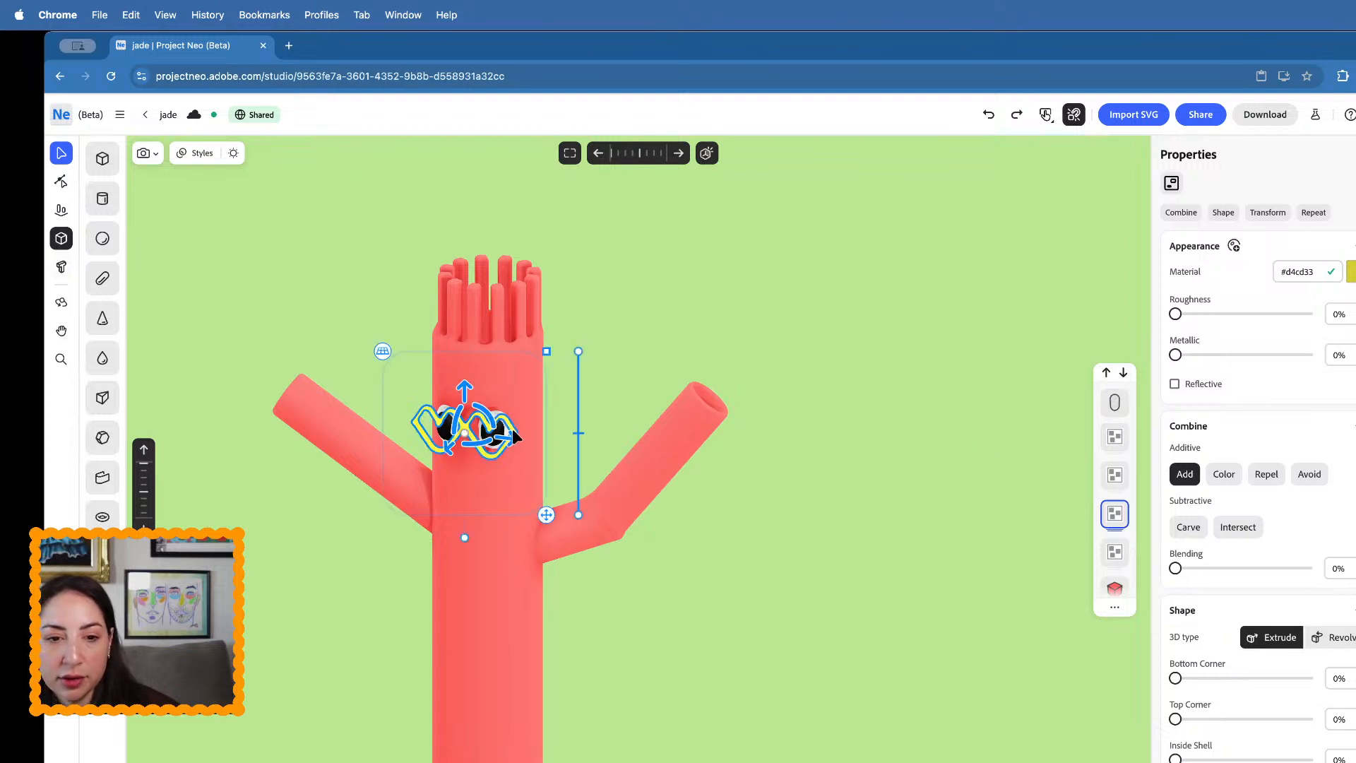
scroll(1108, 538, down, 3)
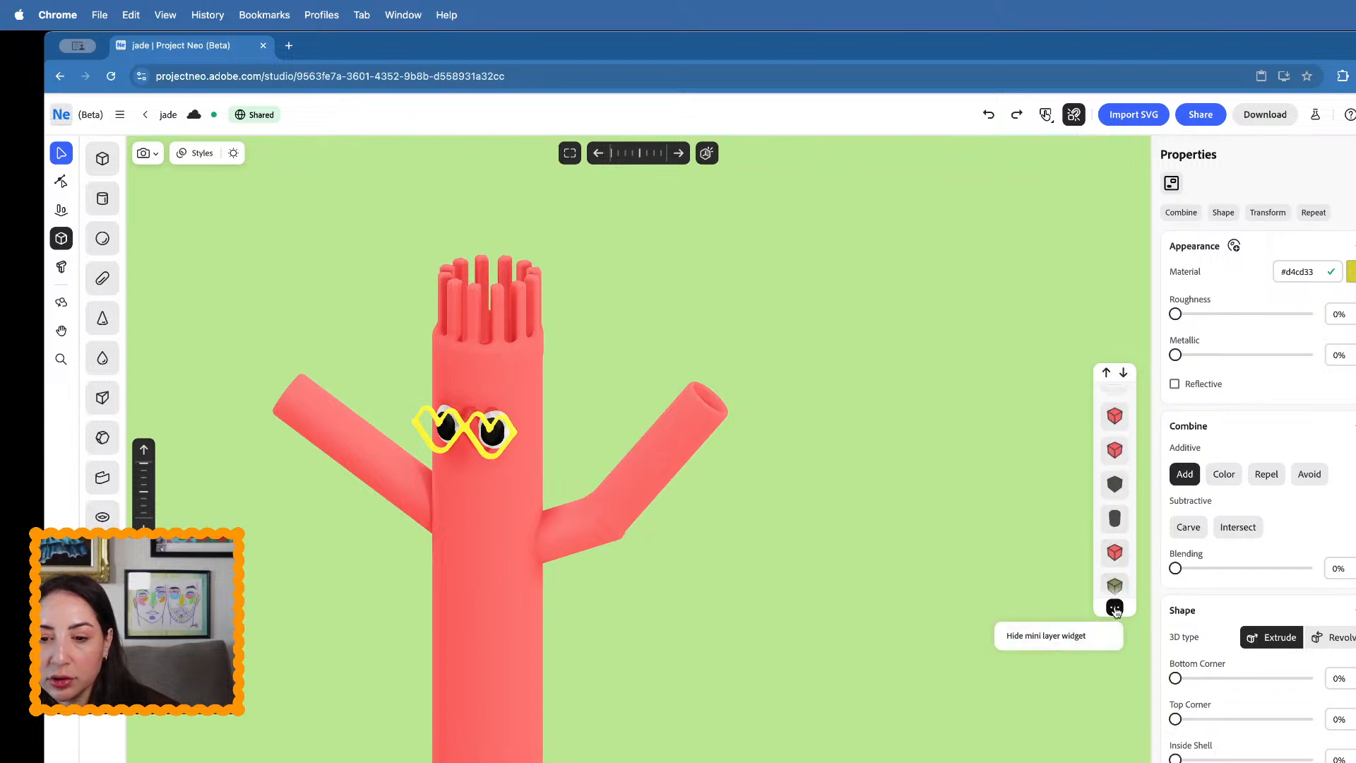
click(111, 76)
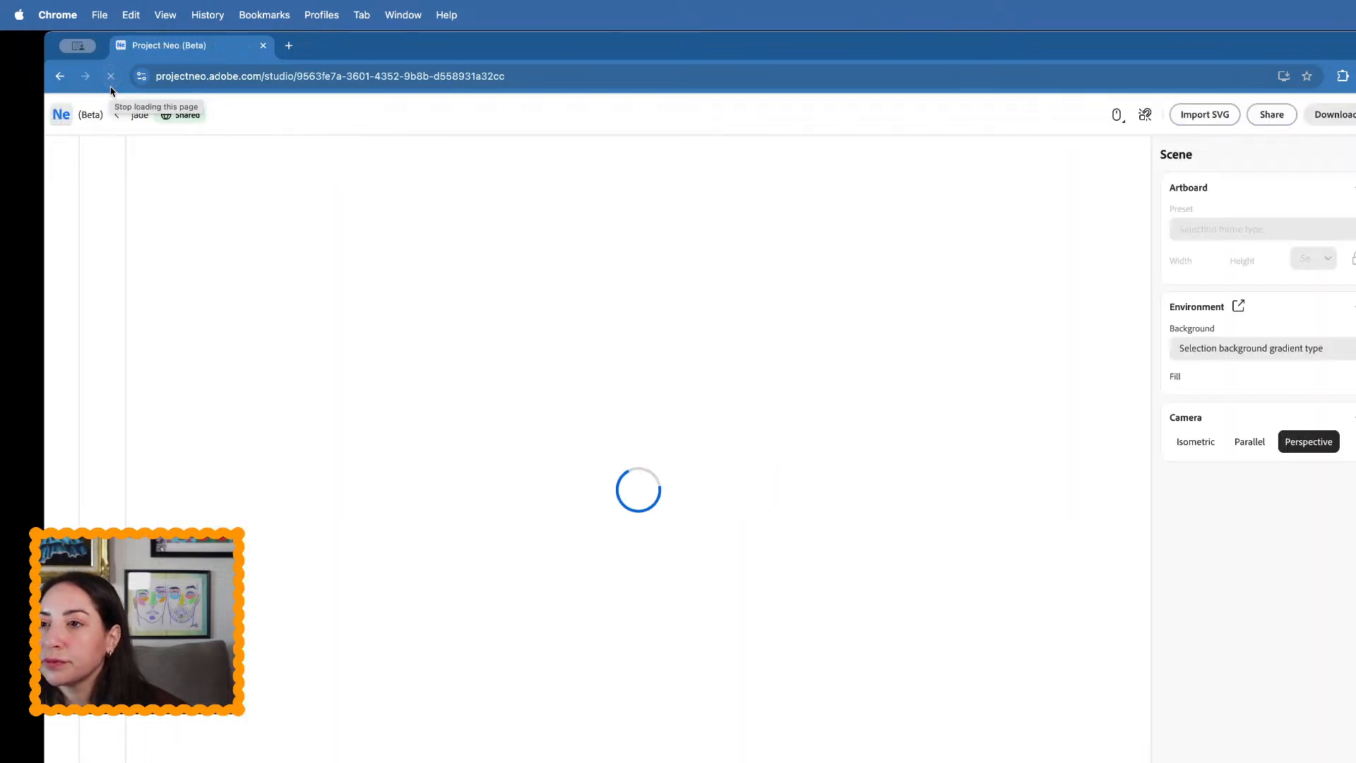
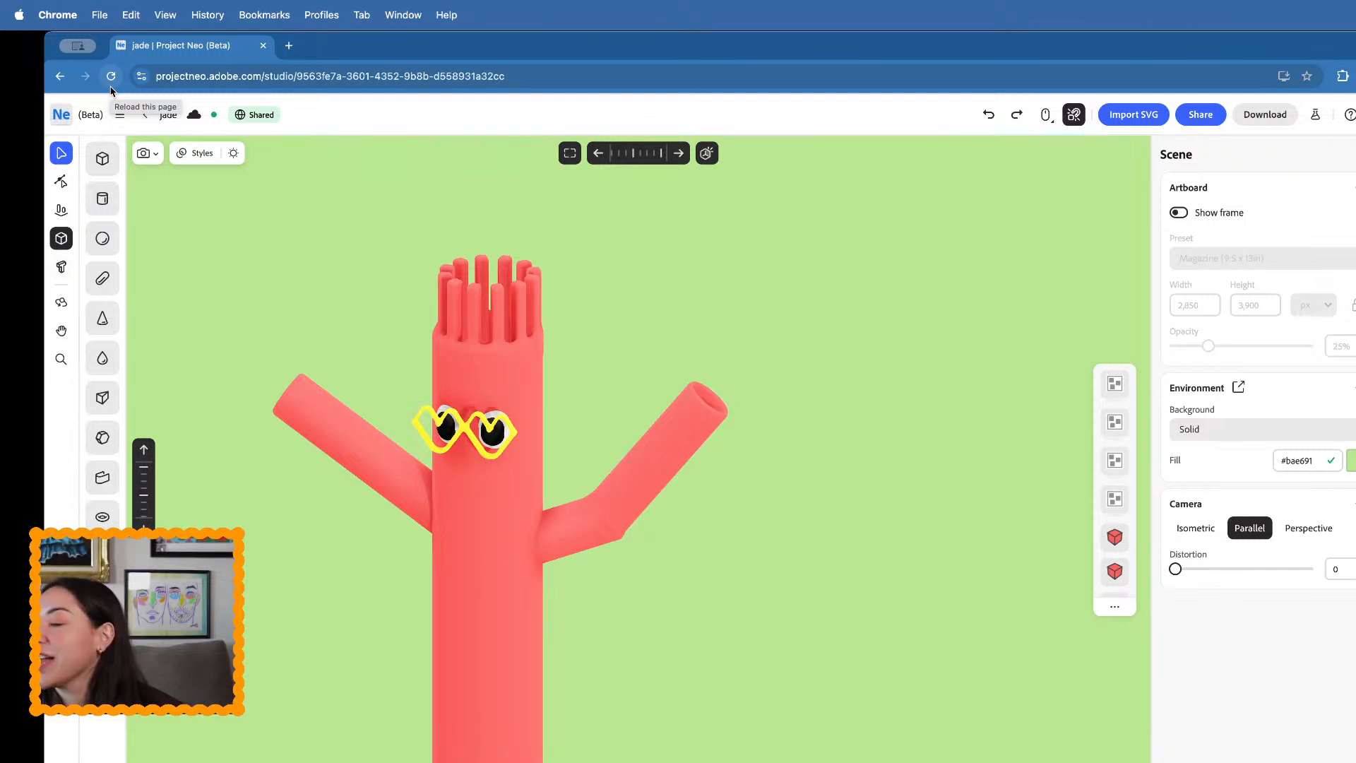
- Add a small capsule in the empty space beside the figure's head and select it
scroll(471, 377, down, 5)
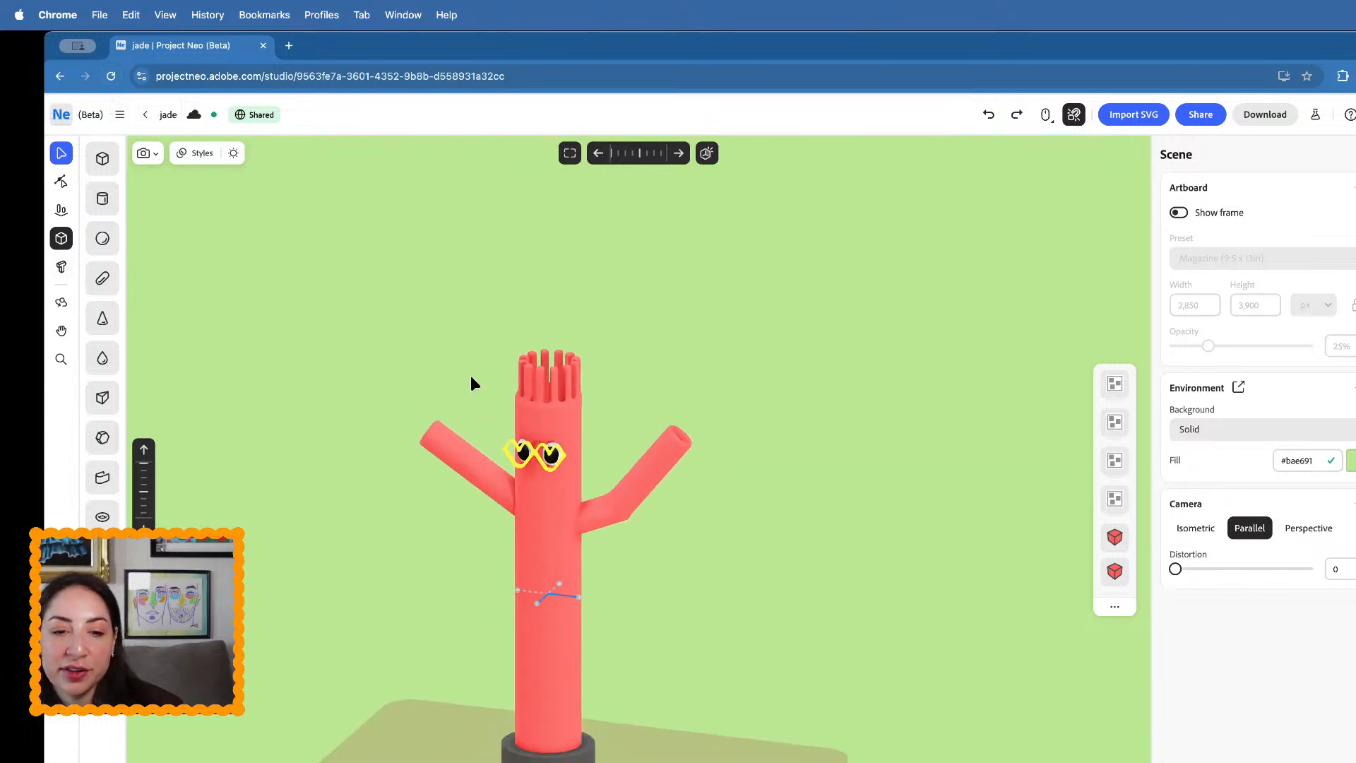
right_drag(471, 377, 437, 414)
scroll(765, 375, up, 5)
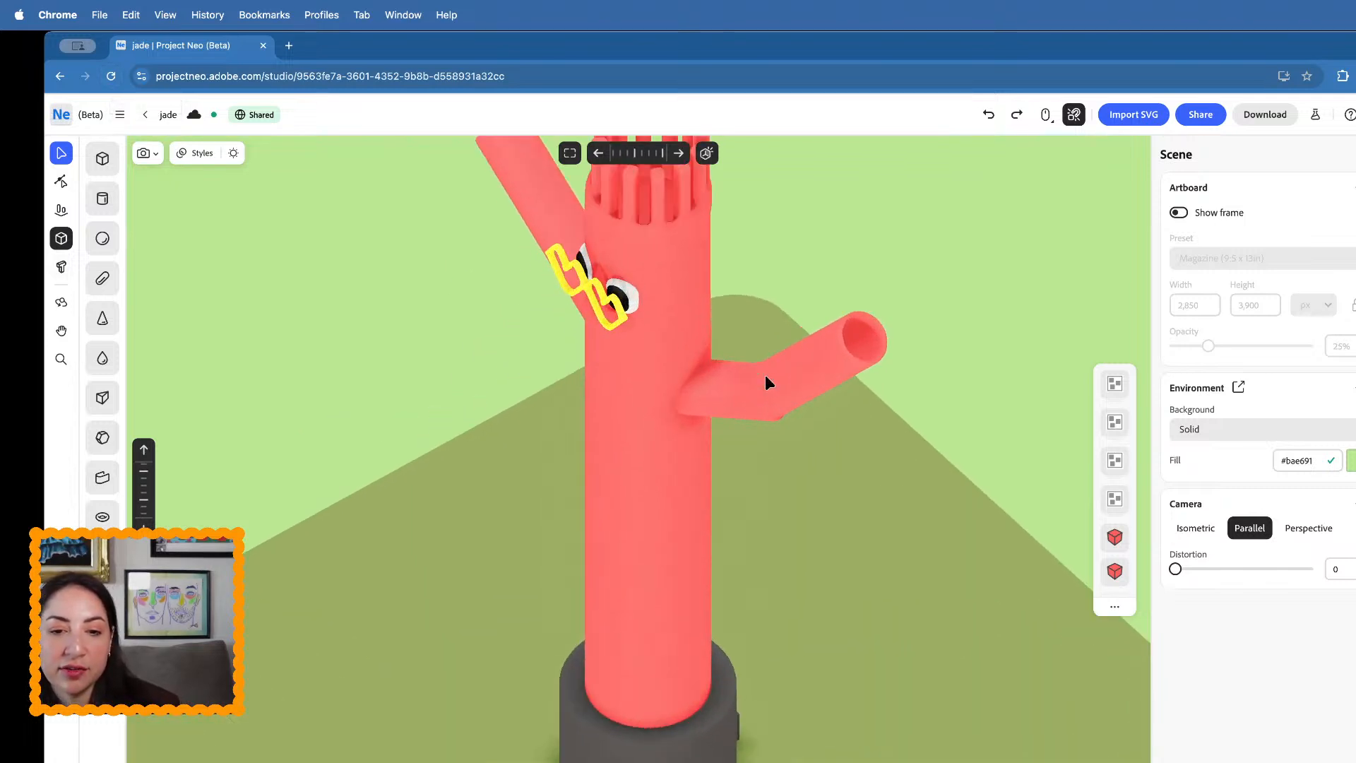
scroll(672, 505, down, 3)
click(102, 277)
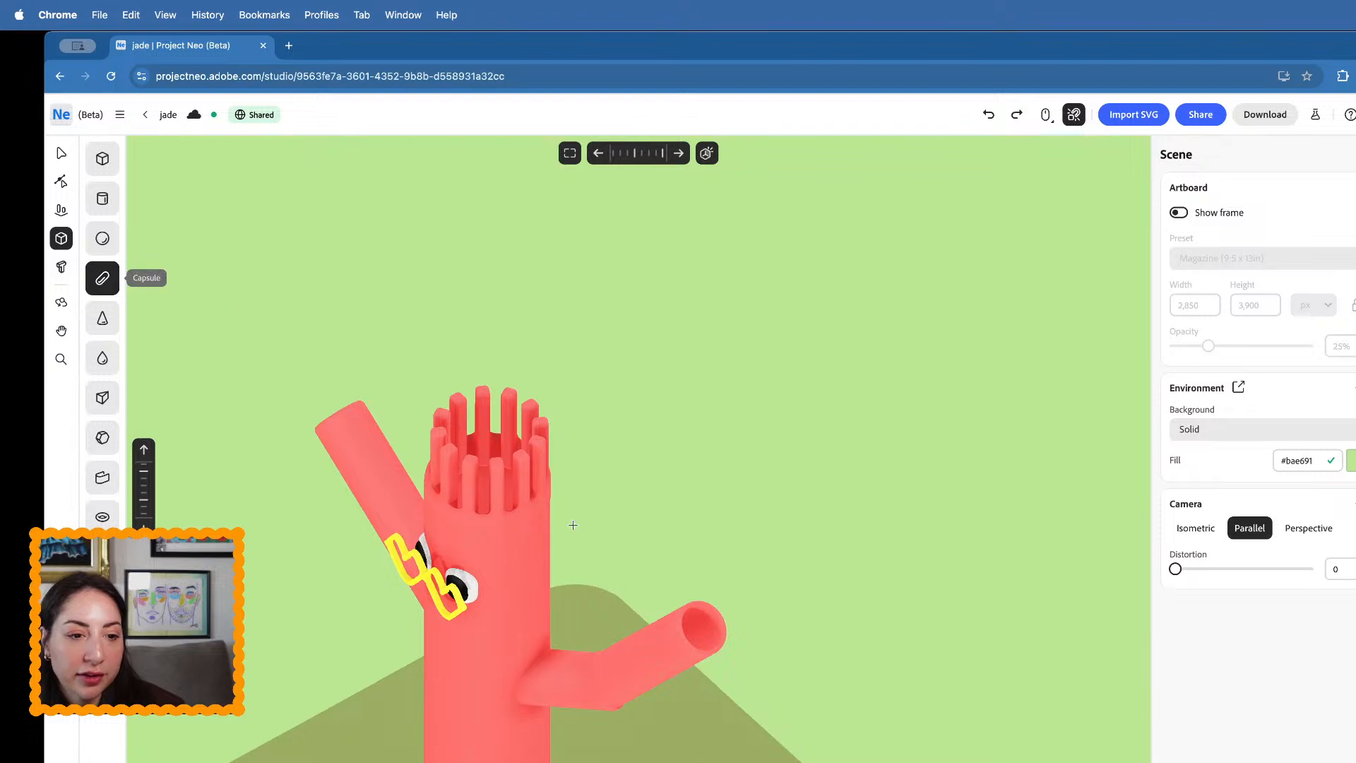
key(Escape)
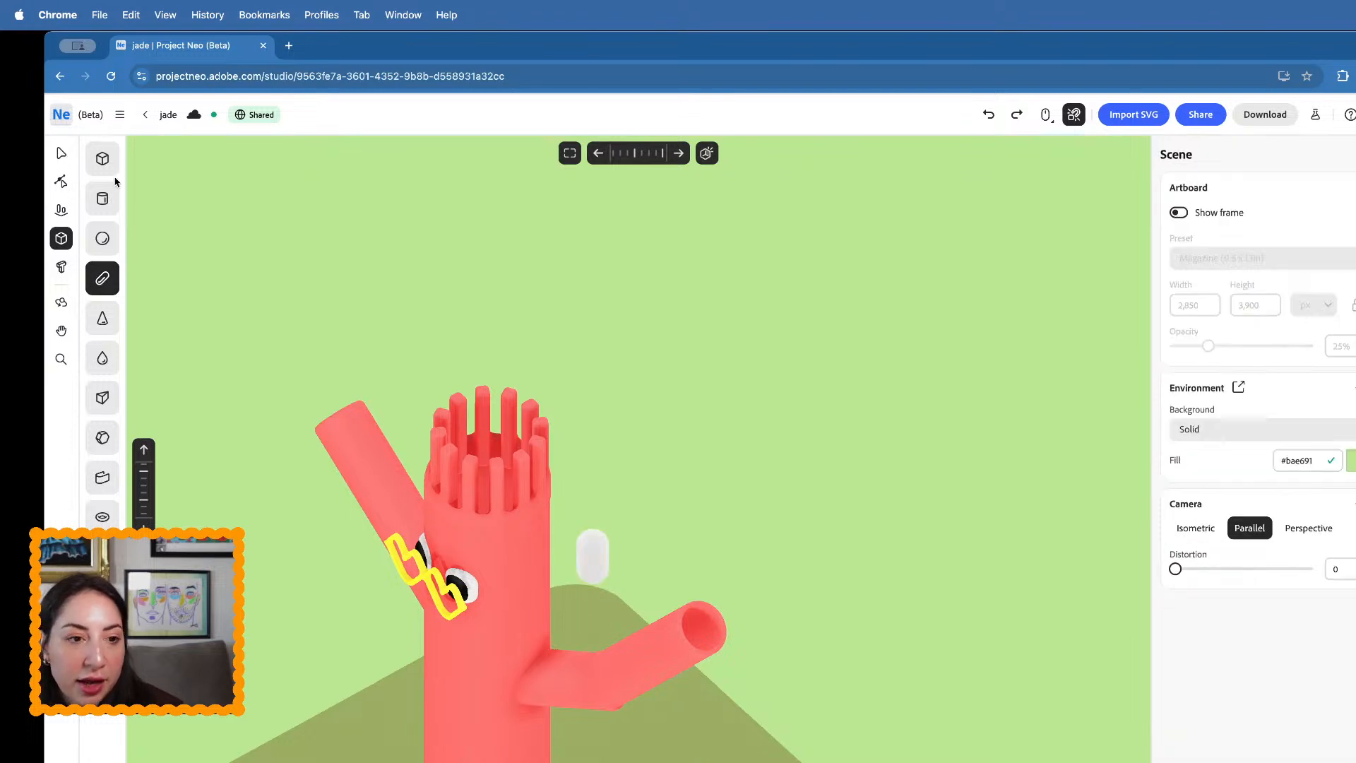
click(61, 153)
click(593, 555)
- Rotate the capsule onto its side and color it with the glasses' yellow, #fff948
drag(576, 537, 539, 616)
click(1352, 297)
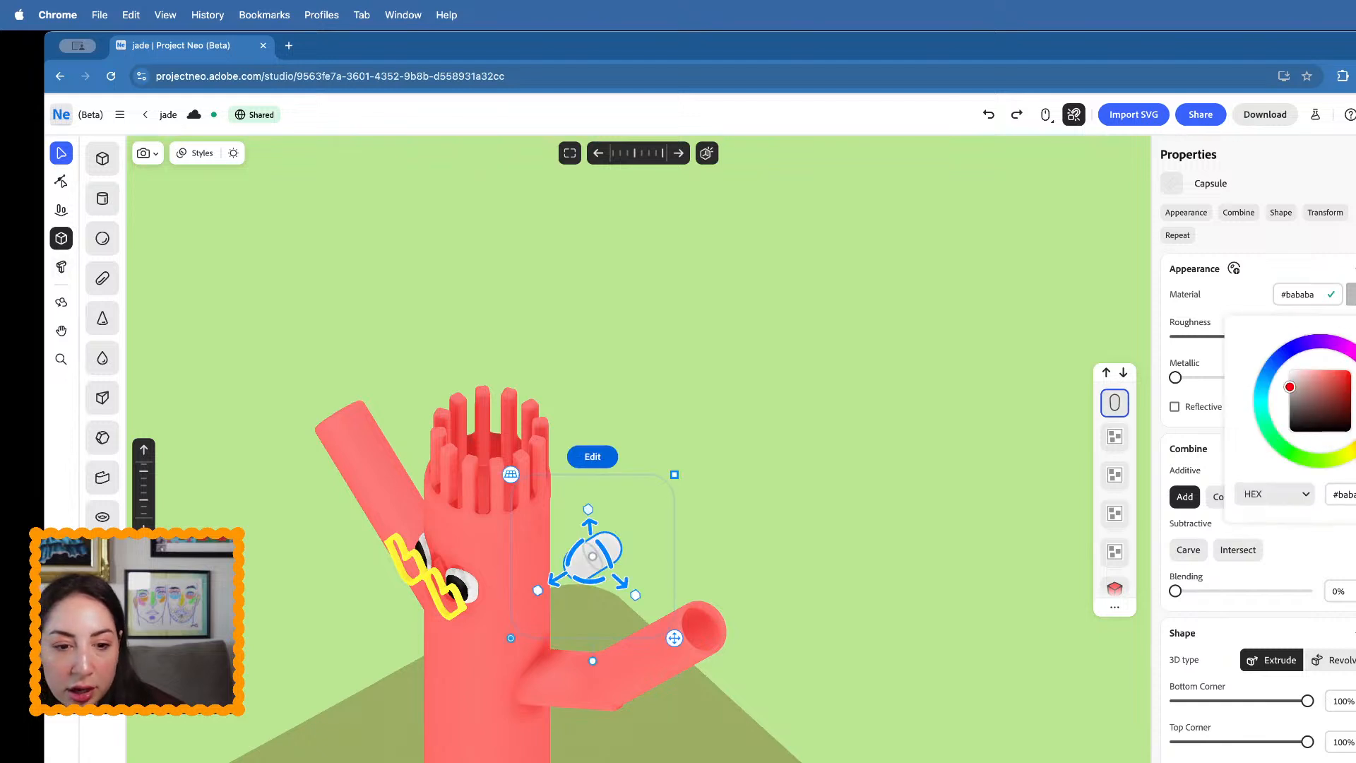
click(466, 602)
- Move the yellow capsule to the side of the head, beside the outer edge of the glasses
drag(556, 577, 447, 620)
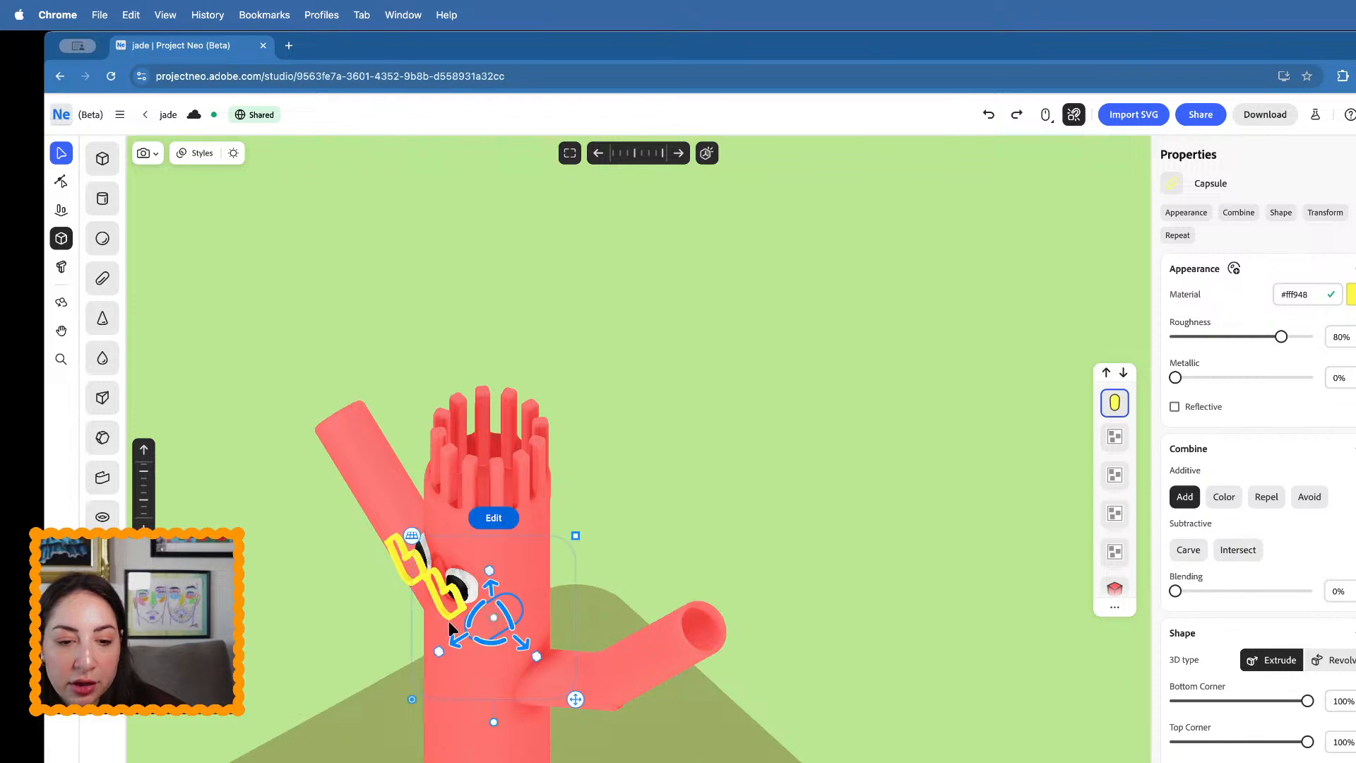
right_drag(447, 620, 510, 641)
drag(510, 641, 777, 551)
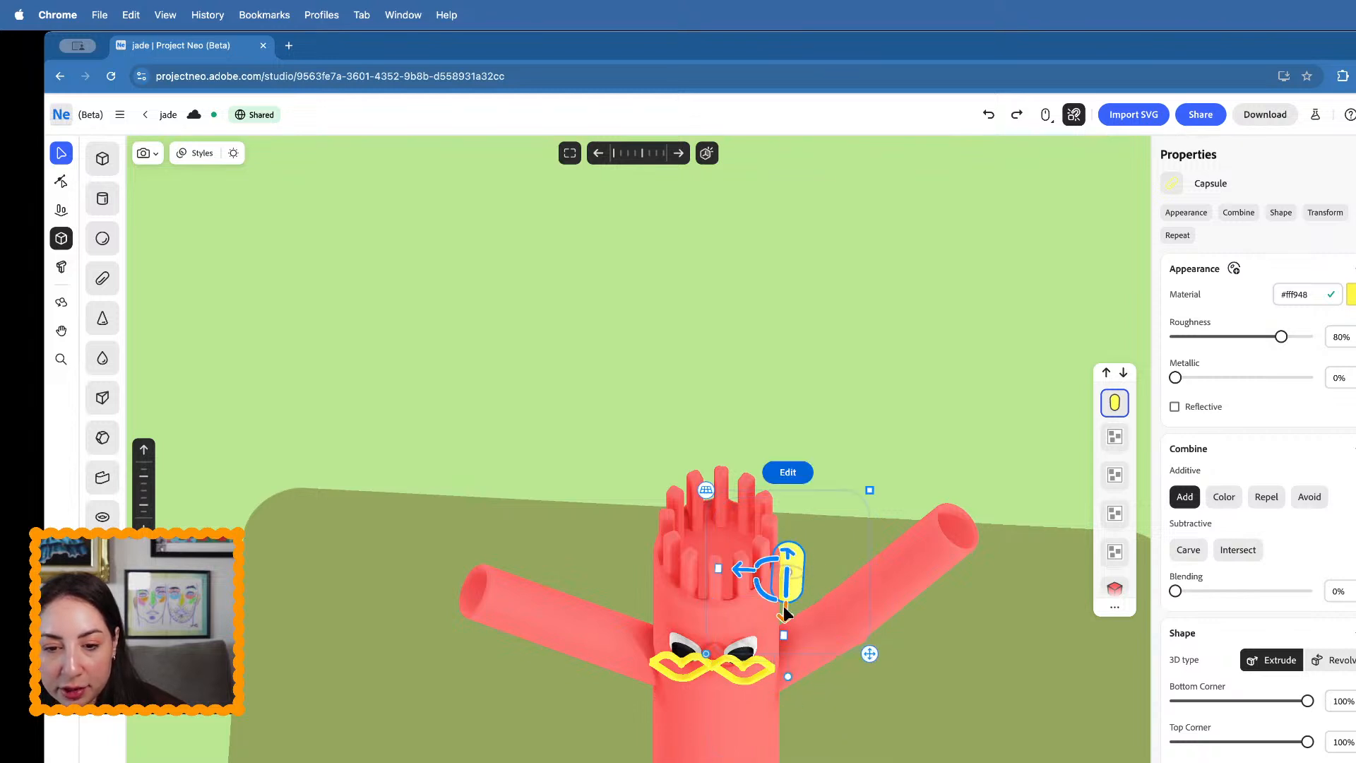
drag(783, 610, 782, 699)
right_drag(782, 701, 687, 626)
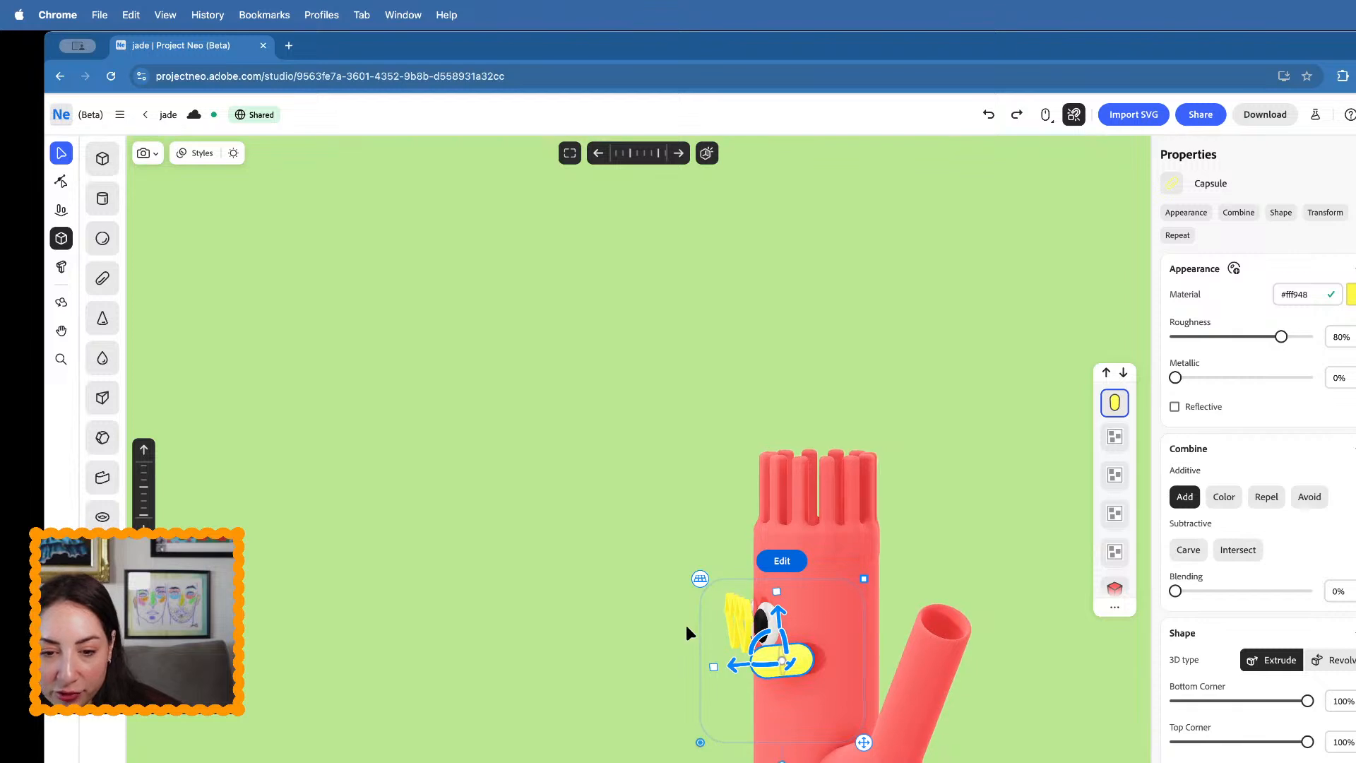
drag(866, 579, 778, 579)
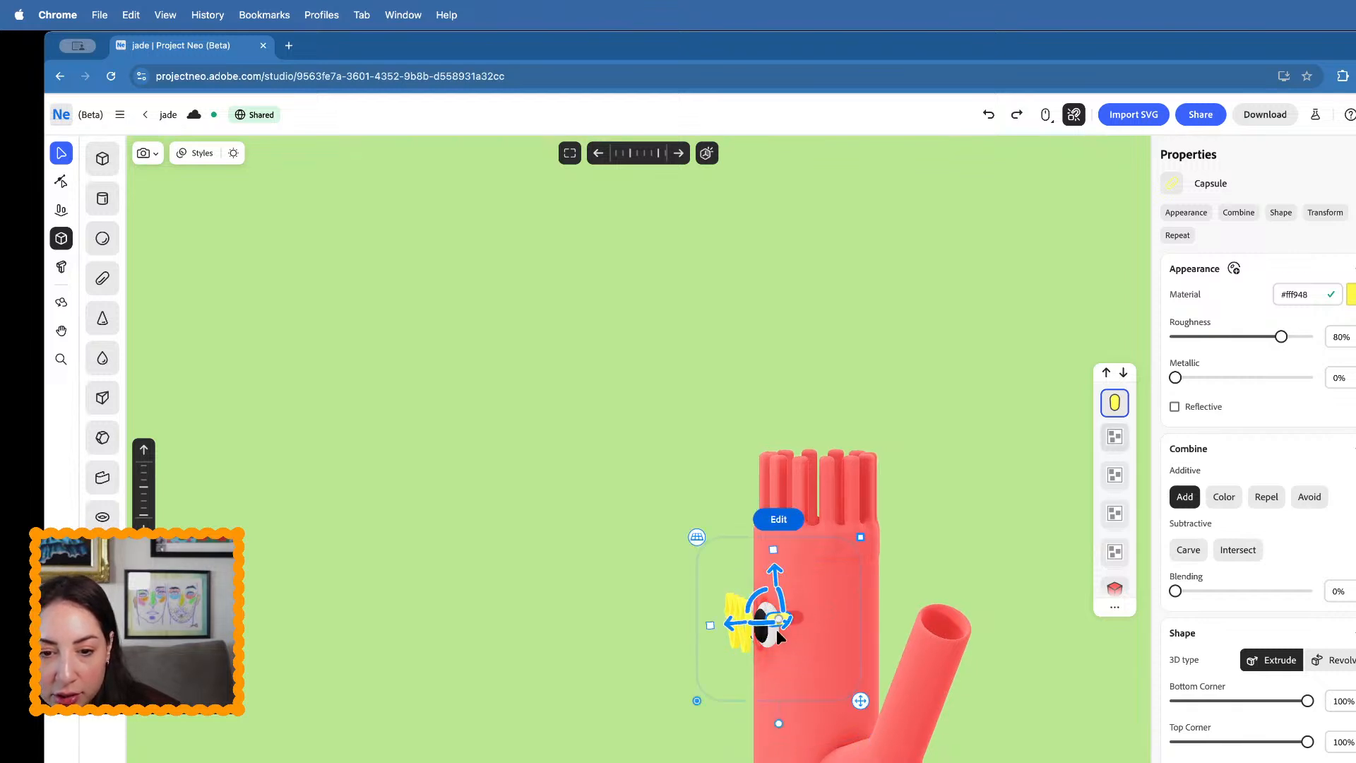
right_drag(646, 624, 756, 642)
drag(719, 620, 716, 619)
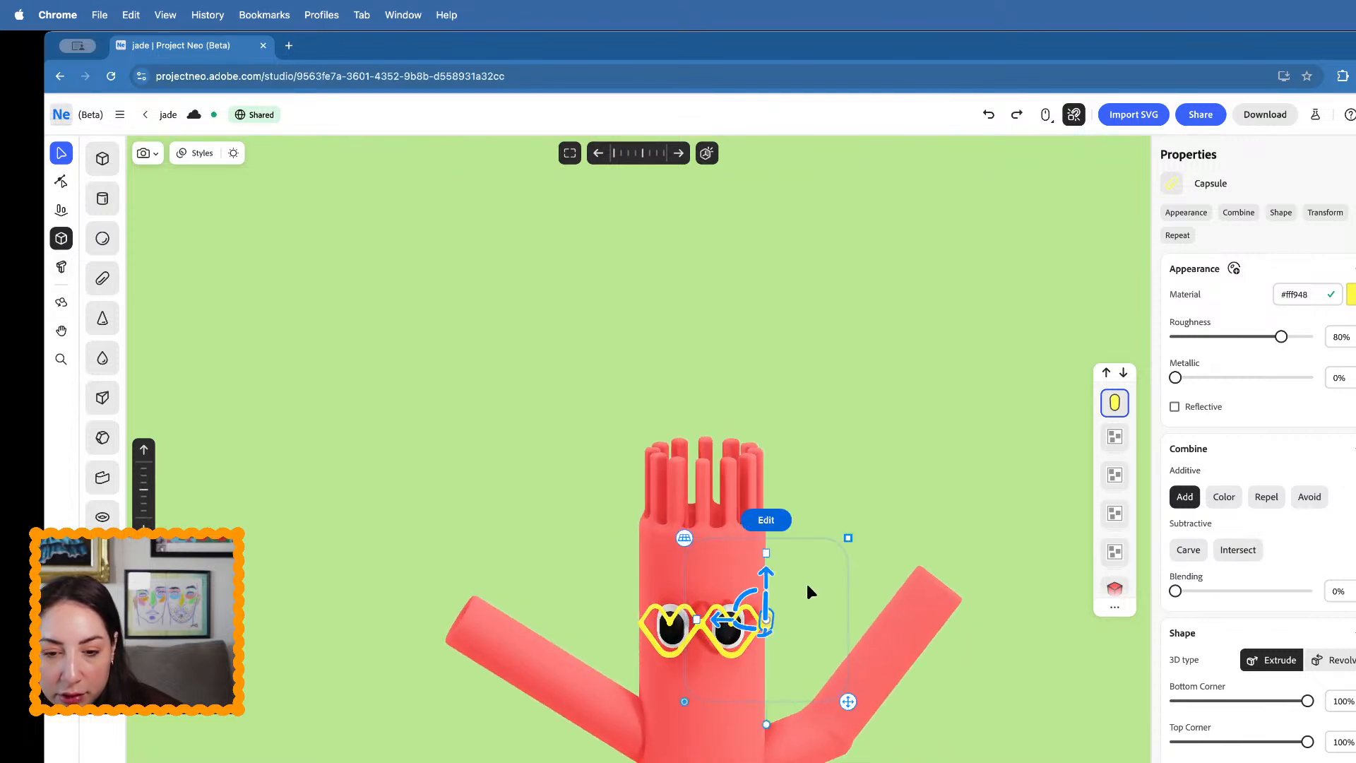
- Shrink the yellow capsule and align it with the outer corner of the adjacent glasses lens
drag(847, 536, 822, 561)
right_drag(822, 562, 737, 630)
scroll(737, 630, up, 5)
drag(769, 665, 768, 646)
drag(756, 586, 757, 608)
right_drag(757, 608, 844, 560)
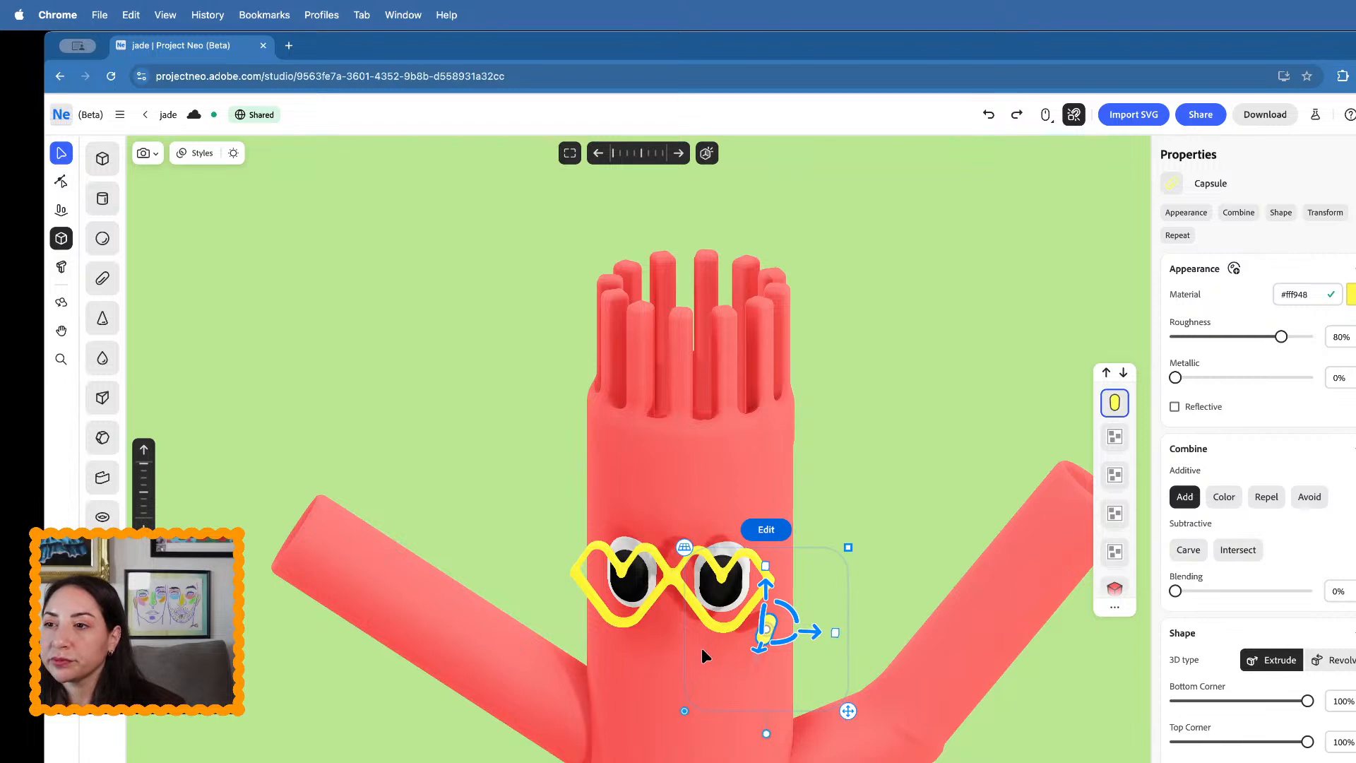
mouse_move(701, 650)
right_down()
mouse_move(715, 642)
mouse_move(707, 629)
right_up()
drag(765, 584, 764, 528)
drag(728, 570, 735, 575)
- Lengthen and thin the capsule into a temple arm running from the glasses' outer corner back along the head
right_drag(727, 581, 645, 672)
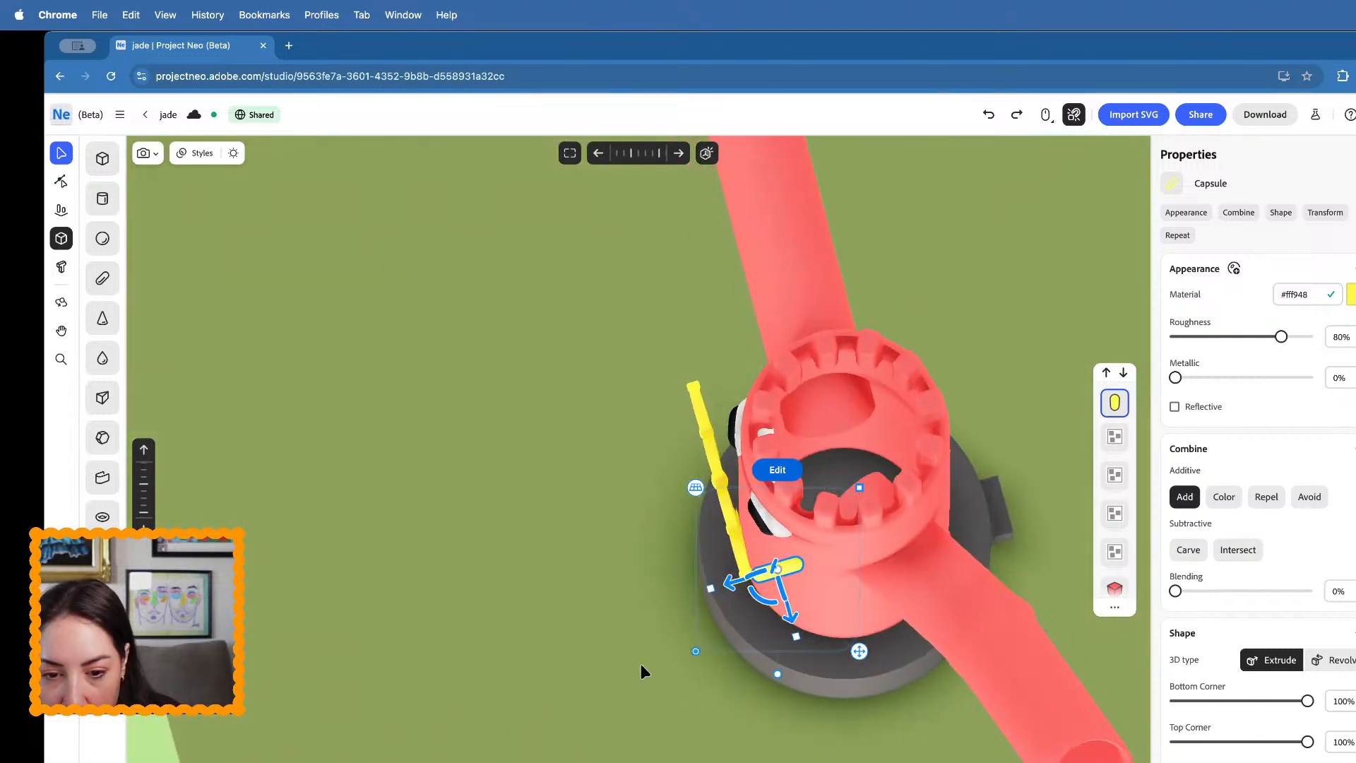
scroll(750, 580, up, 3)
drag(729, 587, 528, 625)
drag(662, 605, 774, 589)
right_drag(821, 571, 771, 605)
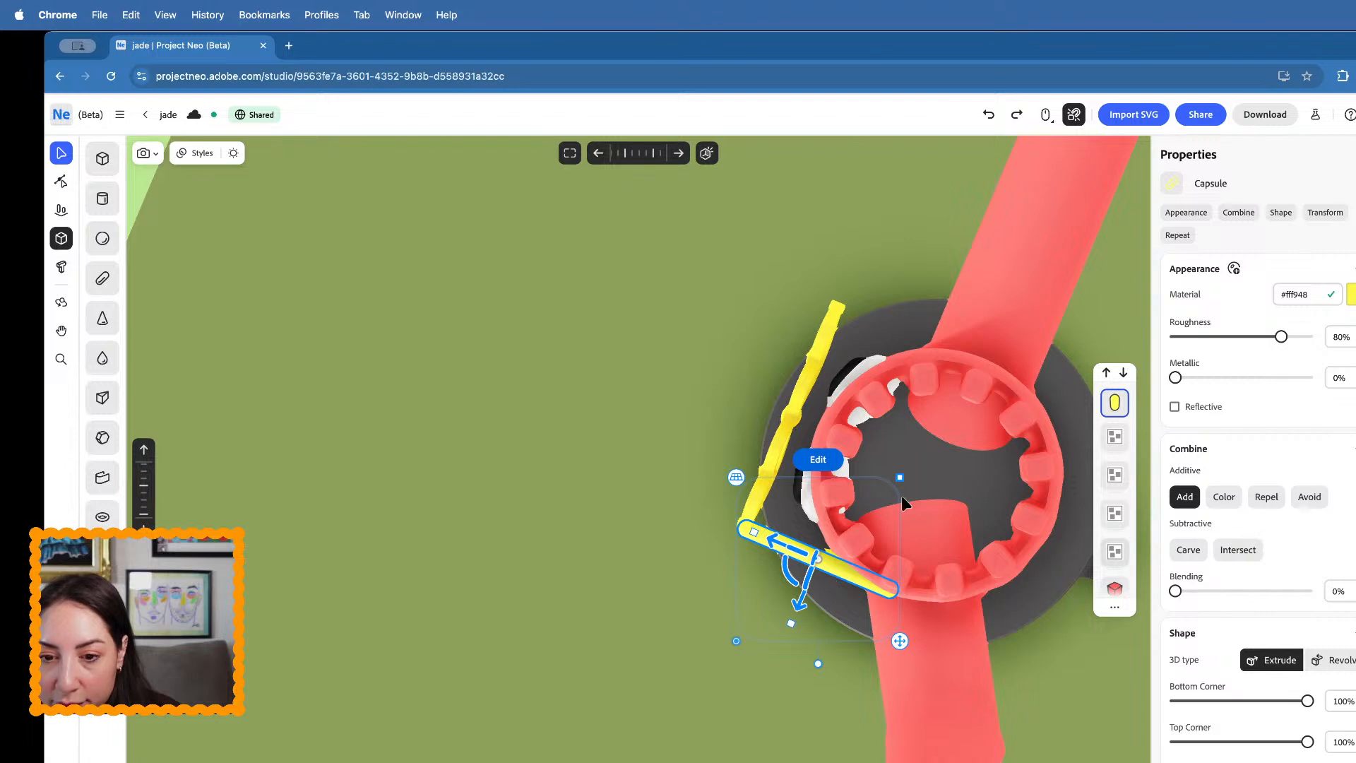
drag(900, 478, 878, 501)
drag(778, 543, 667, 502)
drag(729, 533, 785, 560)
- Duplicate the temple arm onto the opposite side of the head and group both arms with the glasses
right_drag(786, 561, 931, 459)
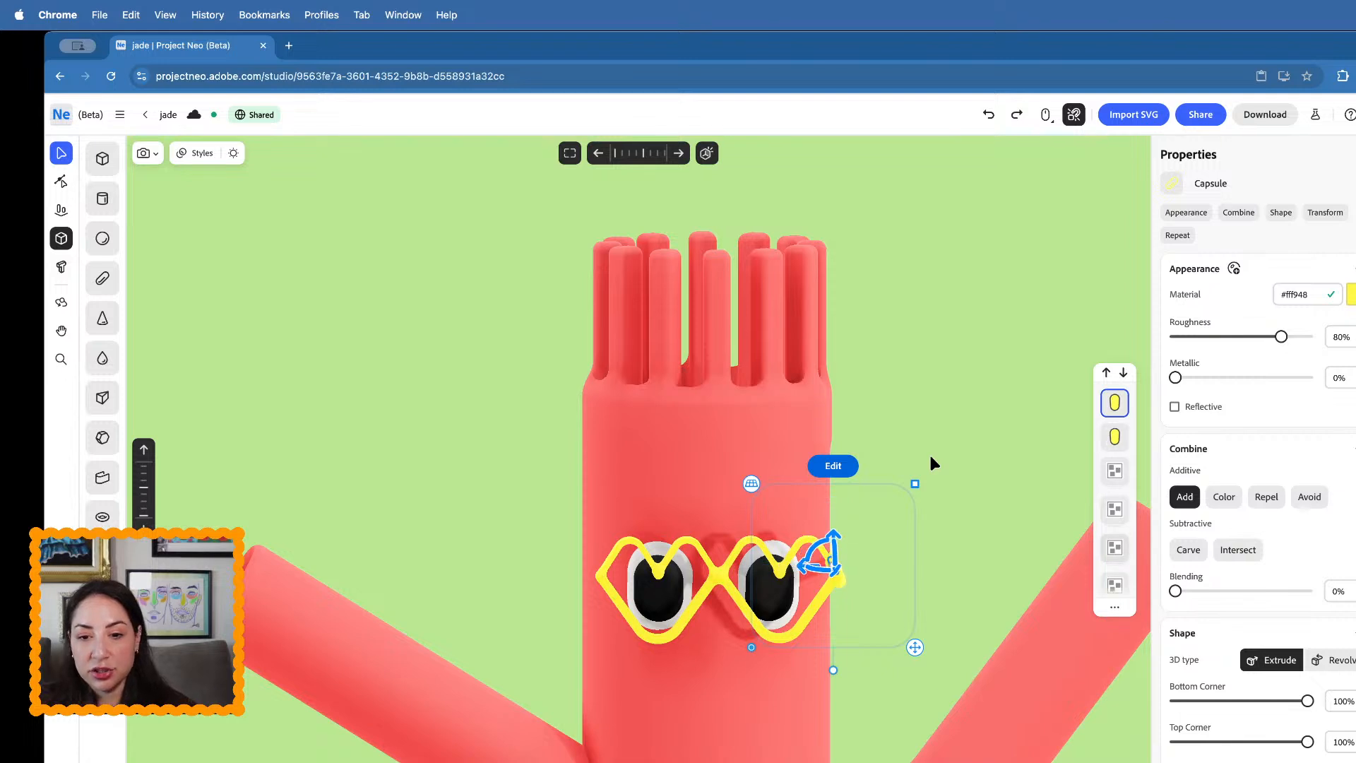
drag(791, 562, 540, 556)
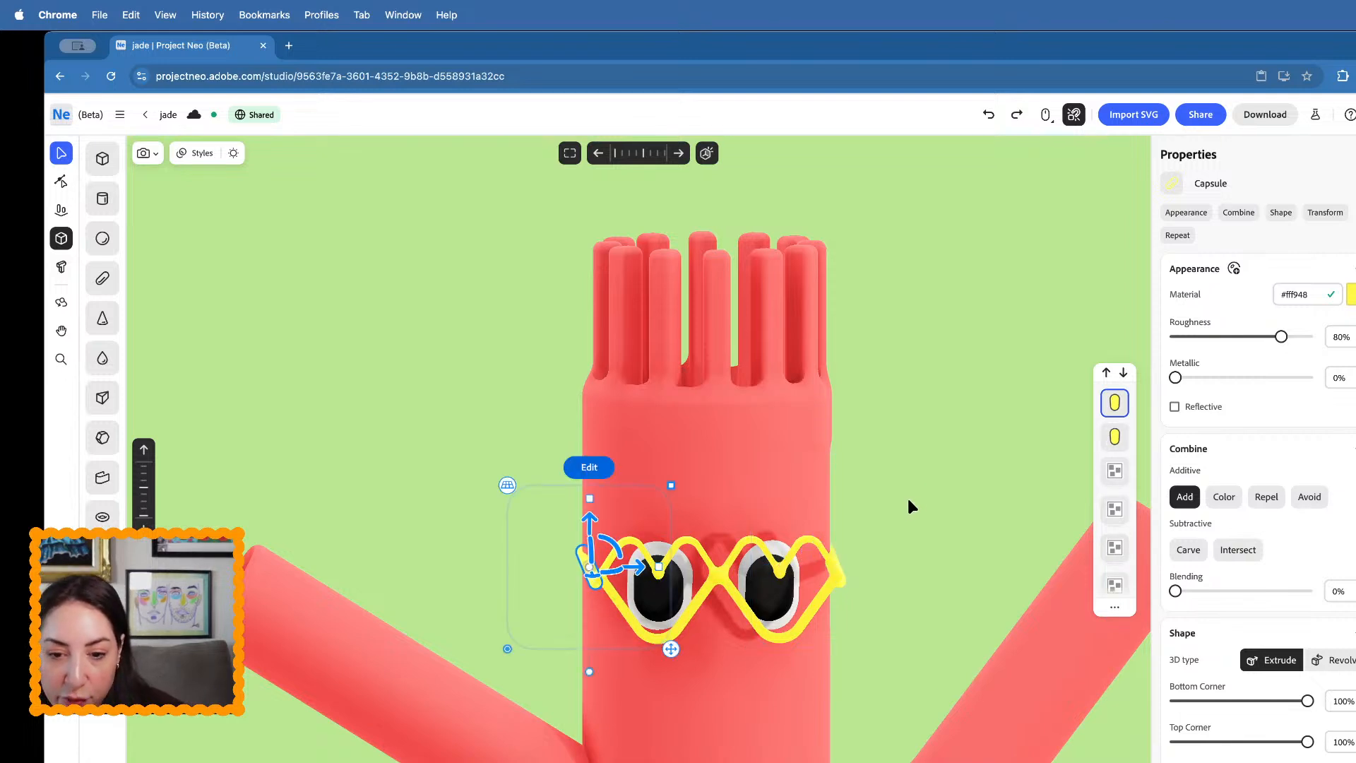
shift+click(845, 579)
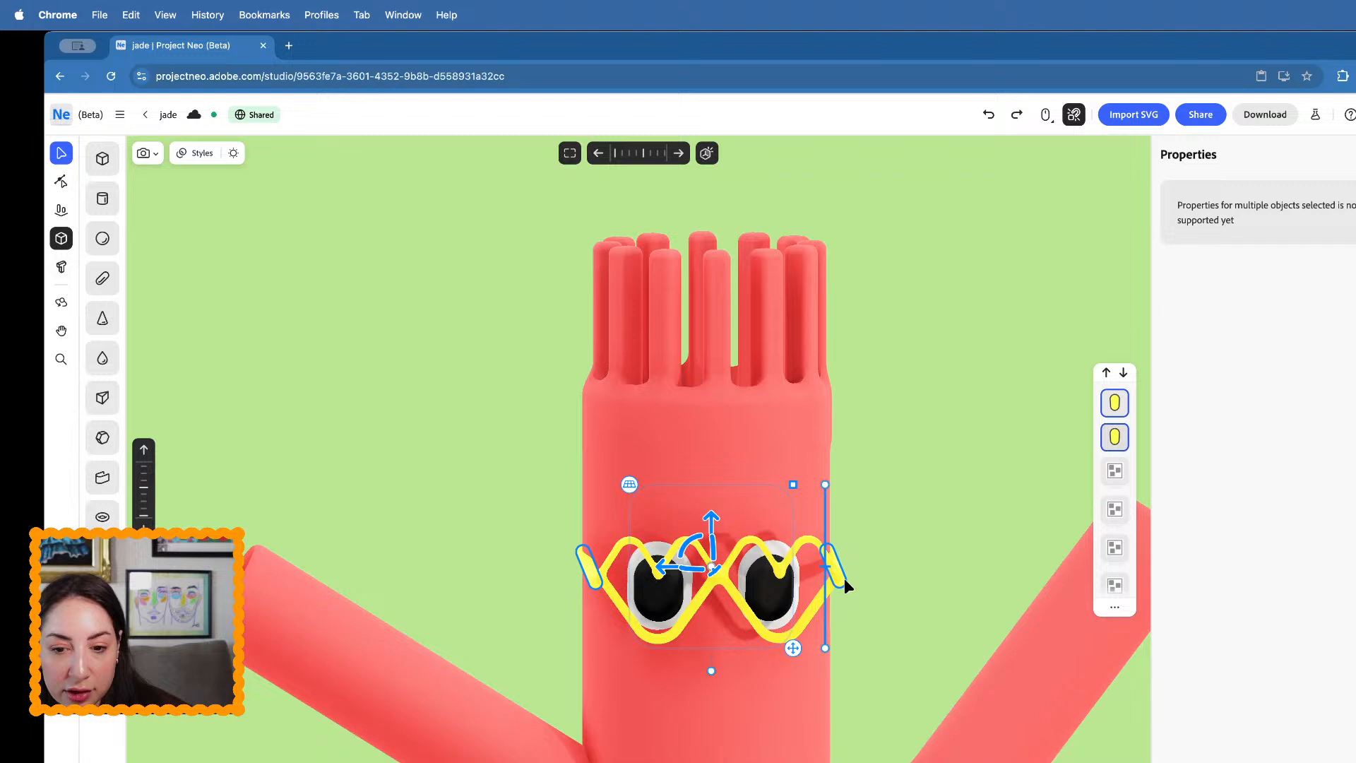
shift+click(769, 634)
key(super+g)
click(972, 500)
- Add a small torus in the empty space beside the figure's head and select it
scroll(972, 500, down, 5)
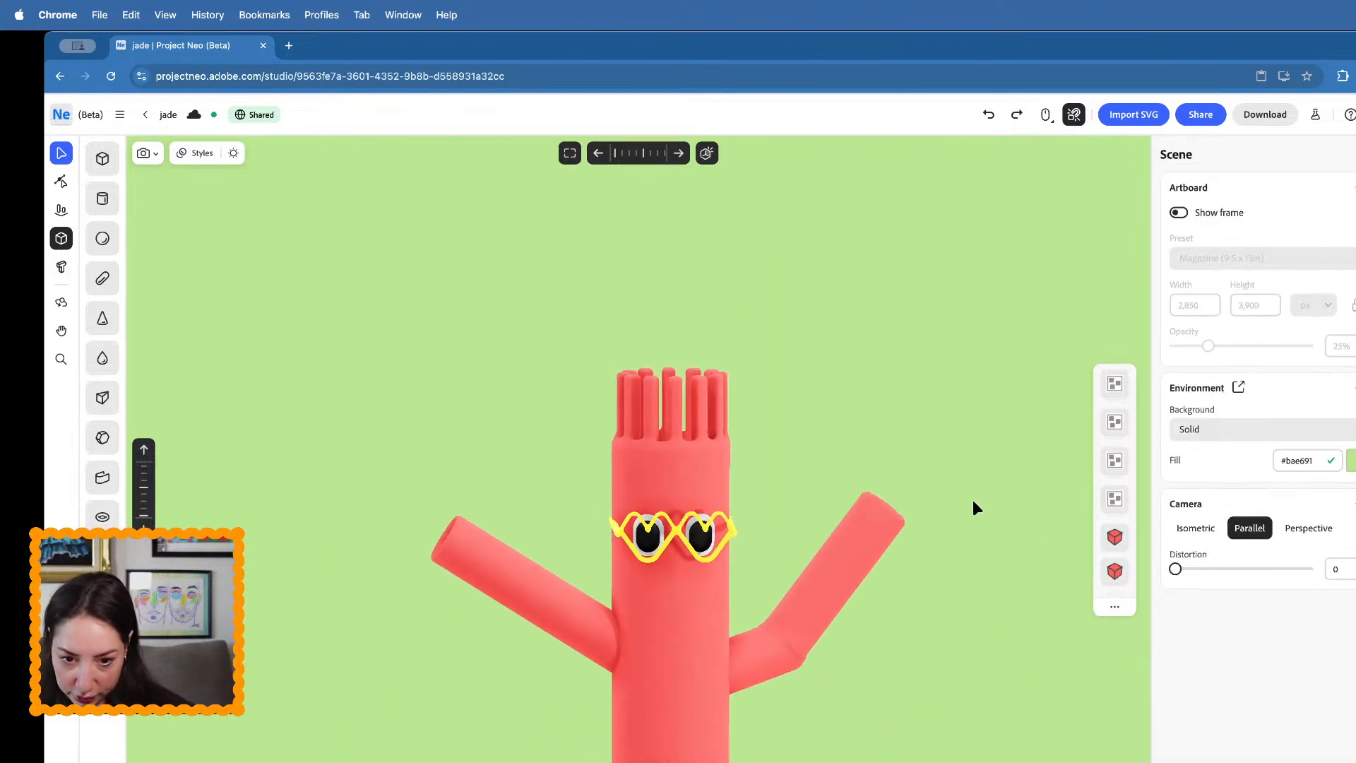
middle_drag(972, 500, 968, 526)
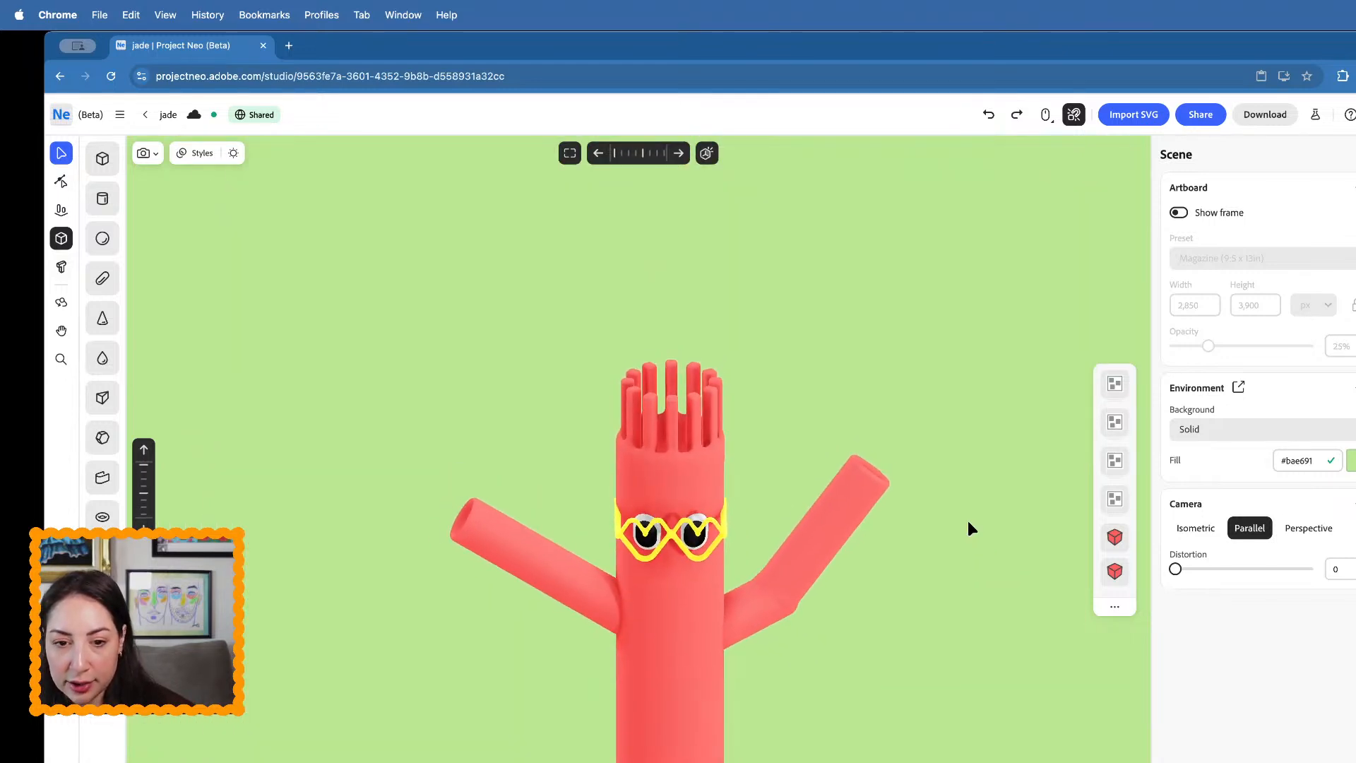
middle_drag(804, 586, 804, 571)
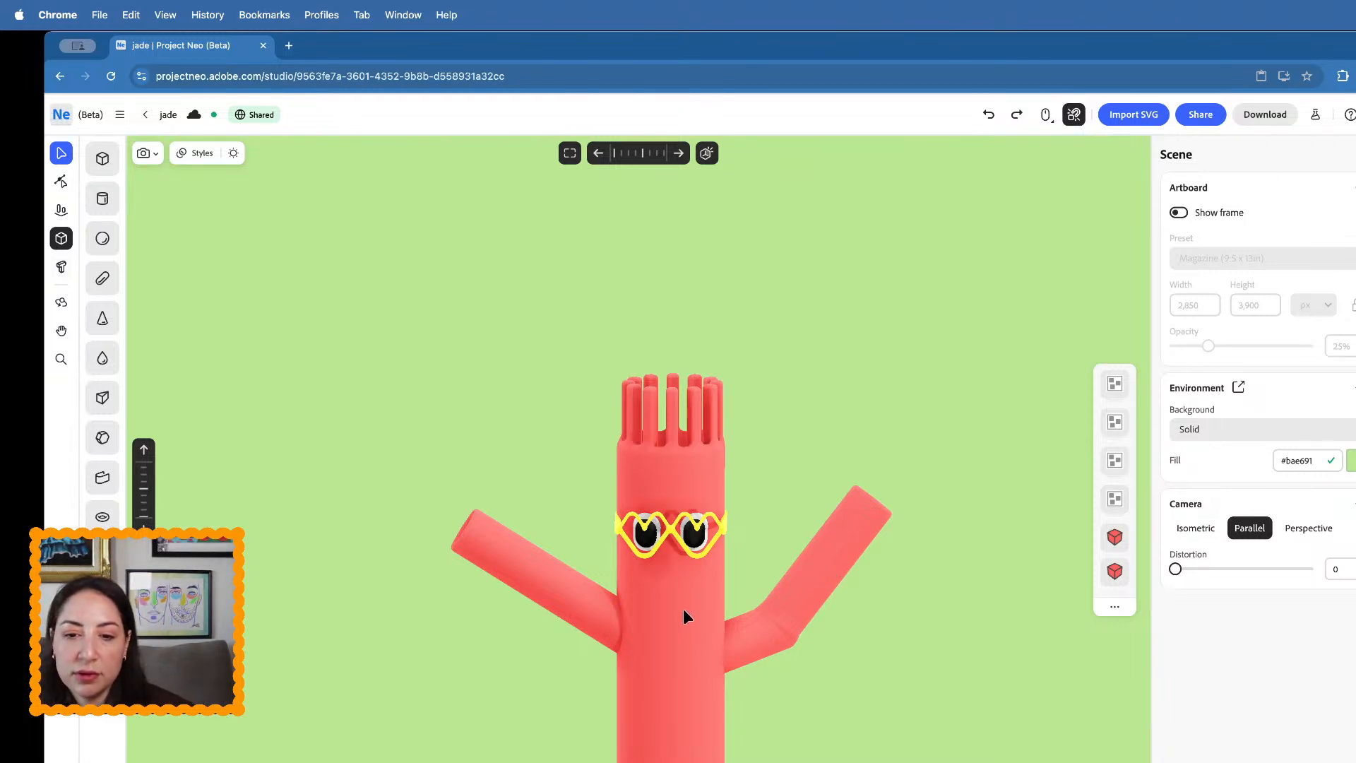
scroll(681, 609, up, 3)
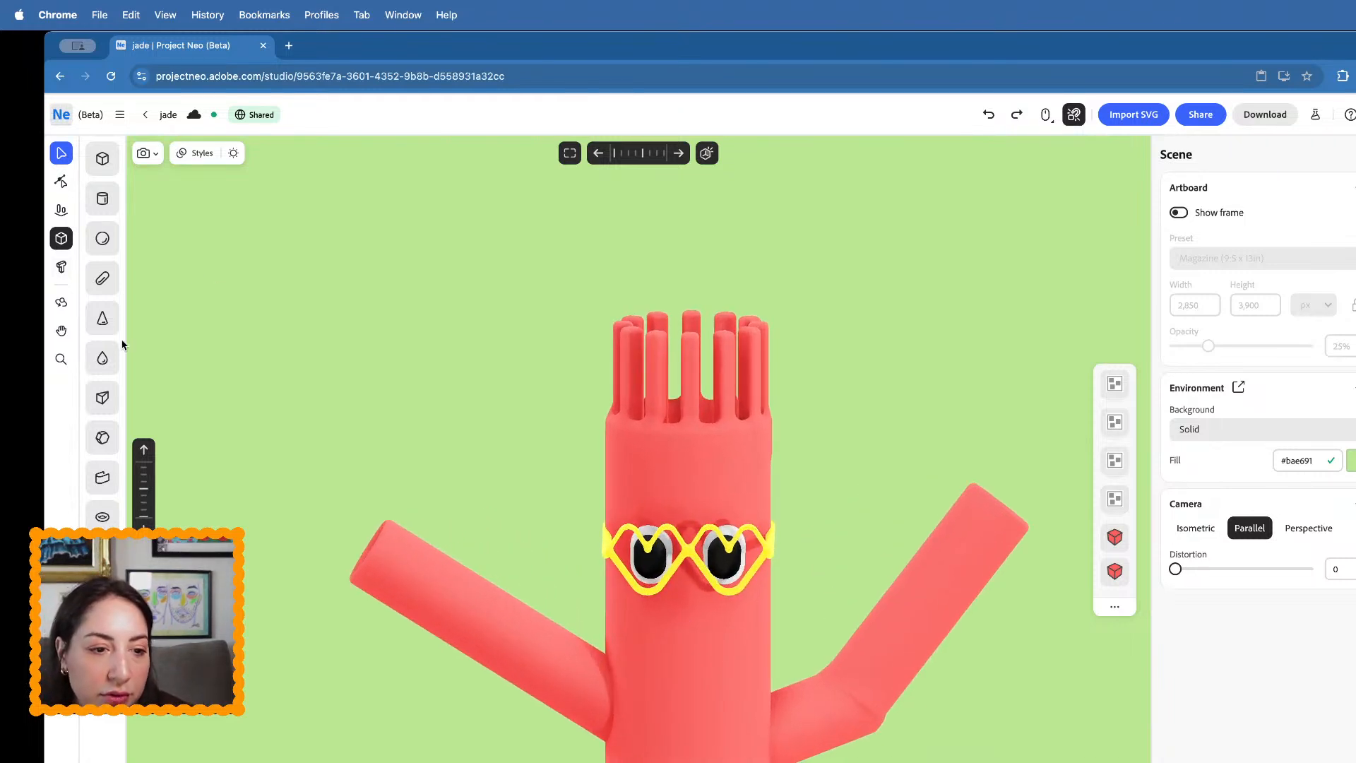
click(109, 517)
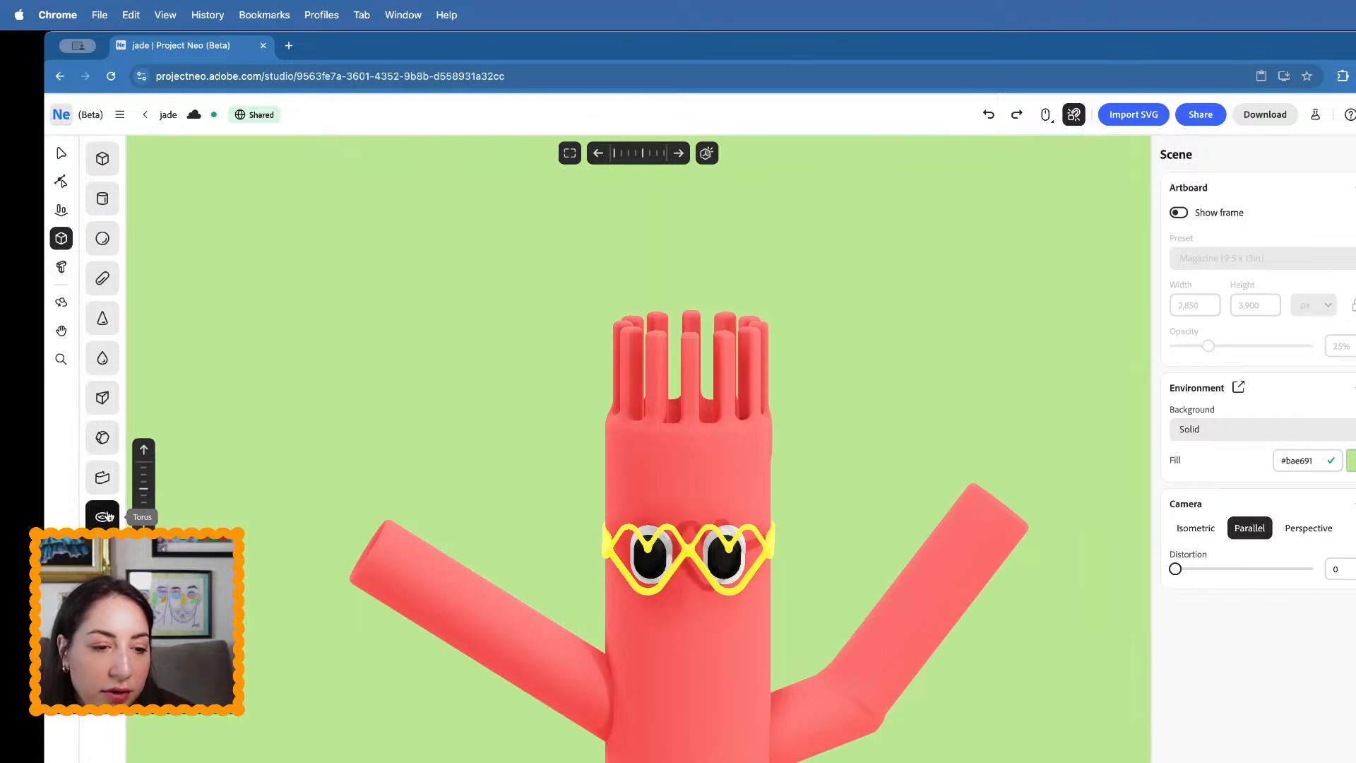
drag(466, 499, 499, 522)
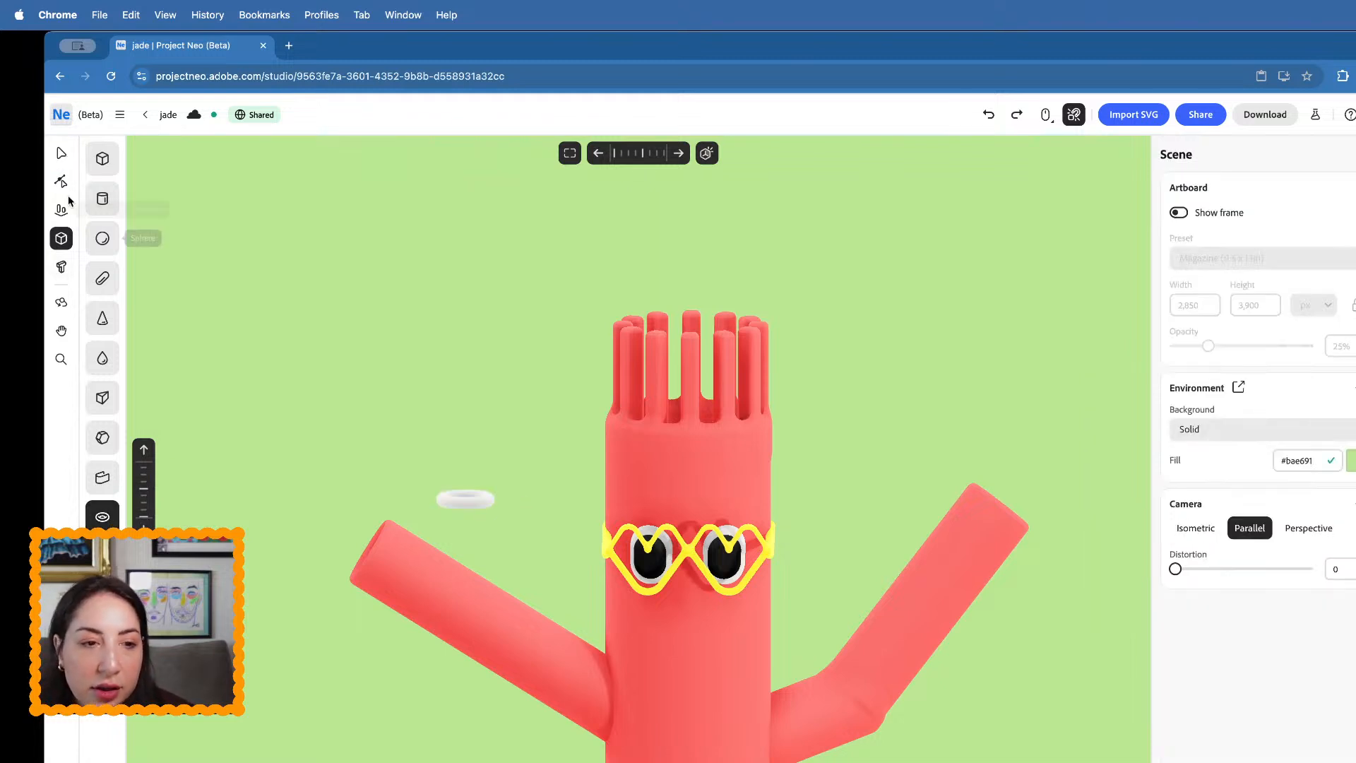
click(61, 152)
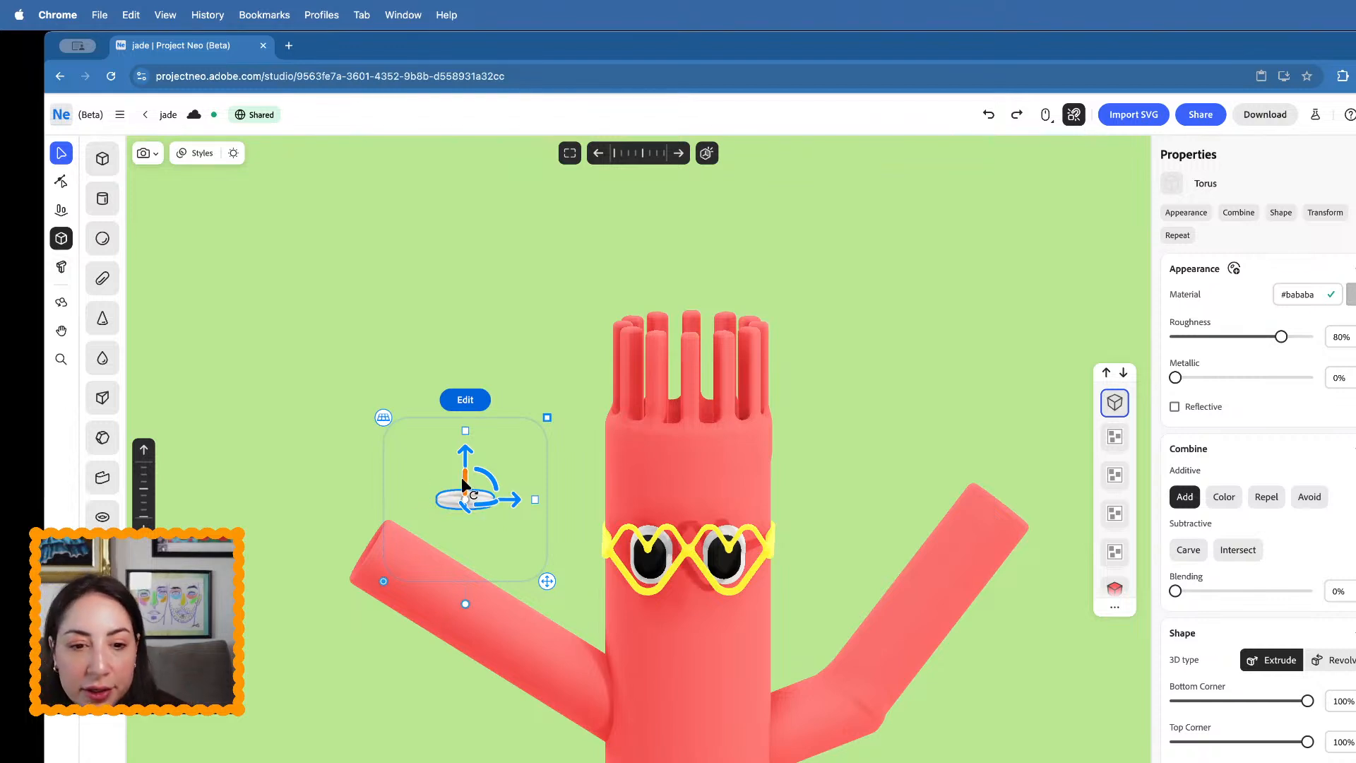
- Rotate the torus upright to face forward and set its material to dark red, #cc1f1f
drag(463, 505, 459, 500)
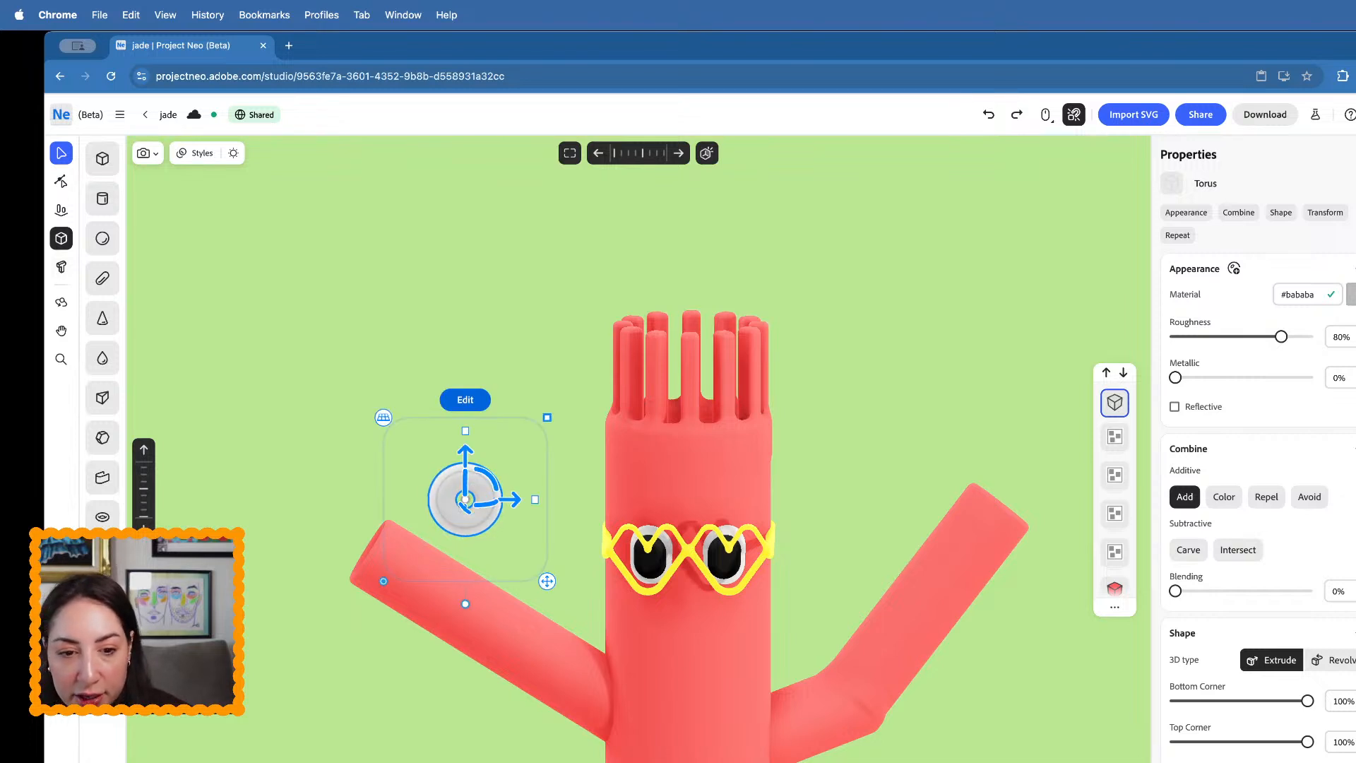
click(1351, 294)
drag(1343, 379, 1343, 383)
- Place the red torus as a mouth on the front of the face, centered just below the glasses
drag(510, 500, 733, 500)
drag(688, 454, 694, 568)
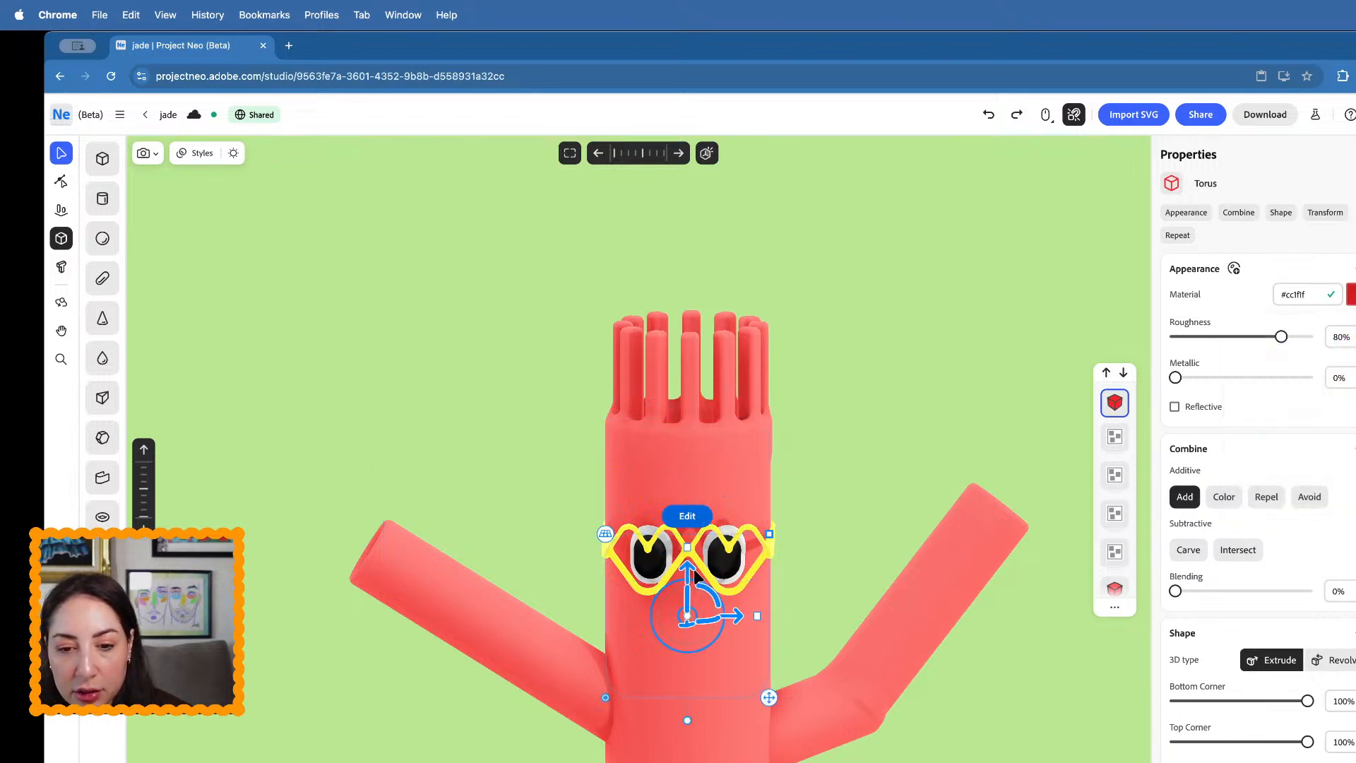
right_drag(694, 569, 613, 620)
drag(644, 629, 368, 685)
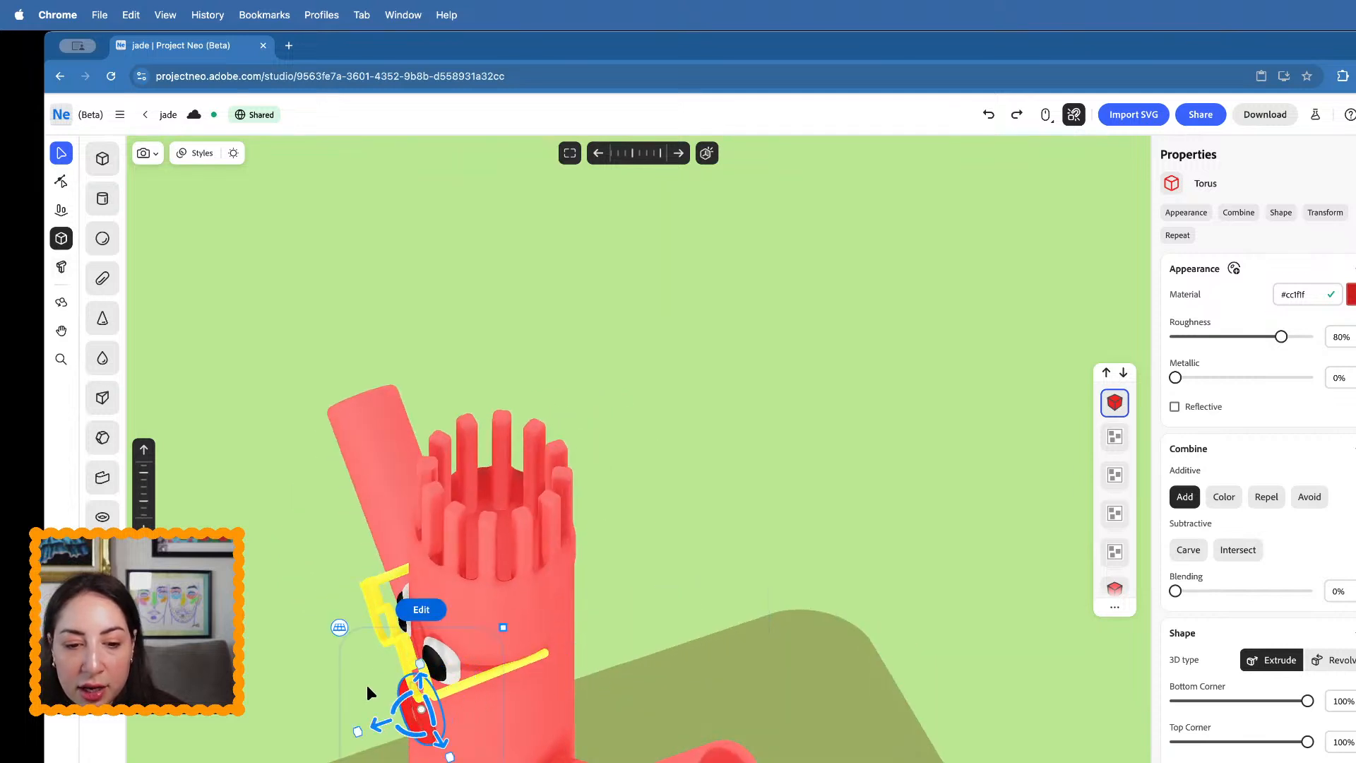
right_drag(368, 687, 450, 630)
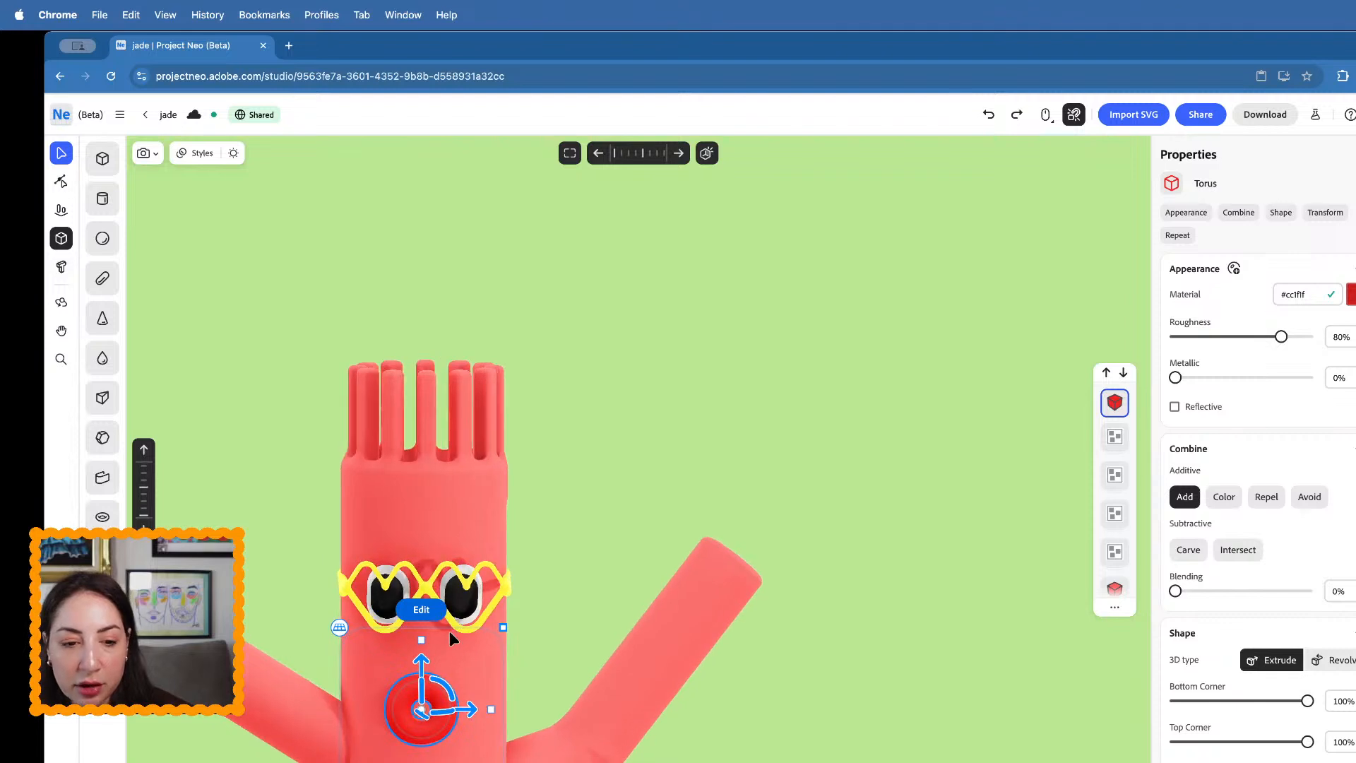
drag(422, 658, 422, 613)
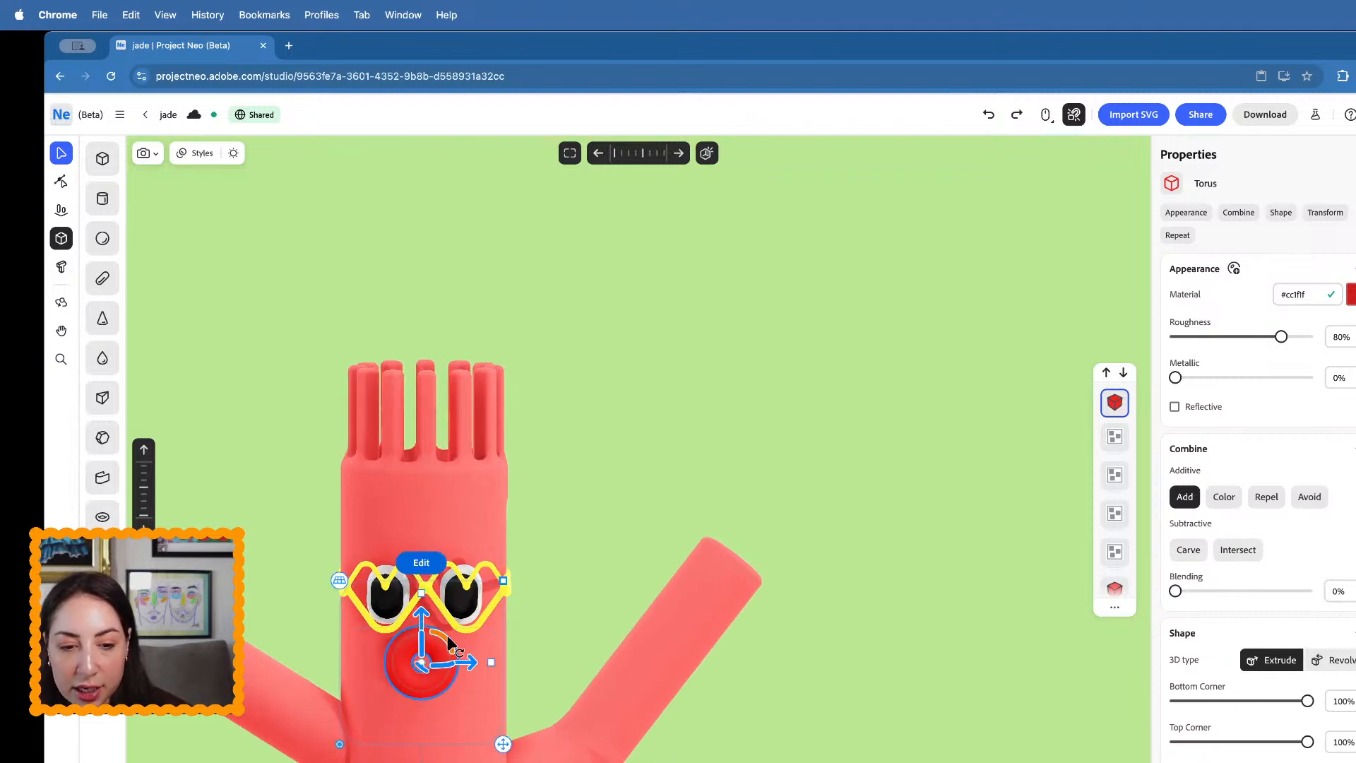
- Scale the torus mouth down slightly and fine-tune its depth against the face
drag(504, 581, 419, 605)
scroll(418, 605, up, 4)
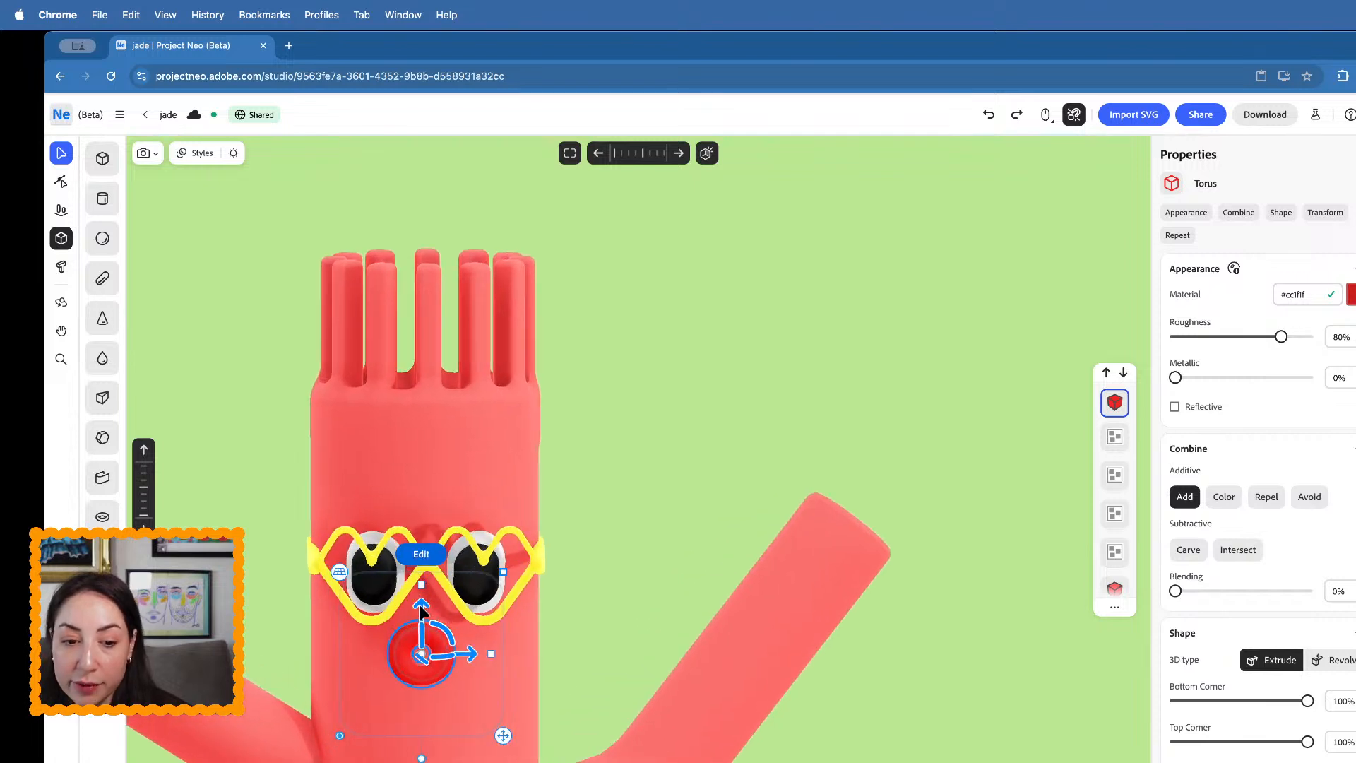
click(649, 605)
scroll(649, 606, down, 5)
right_drag(582, 594, 579, 649)
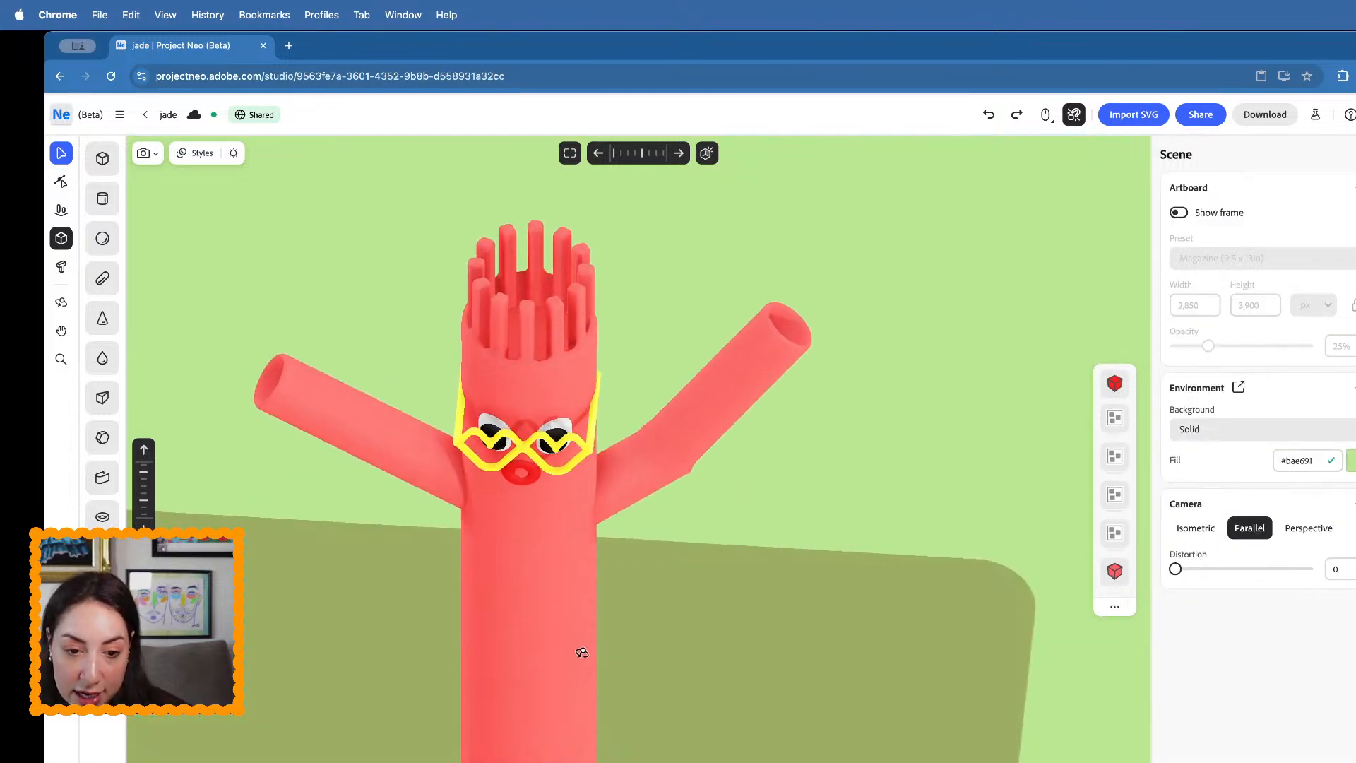
click(532, 470)
scroll(537, 470, up, 4)
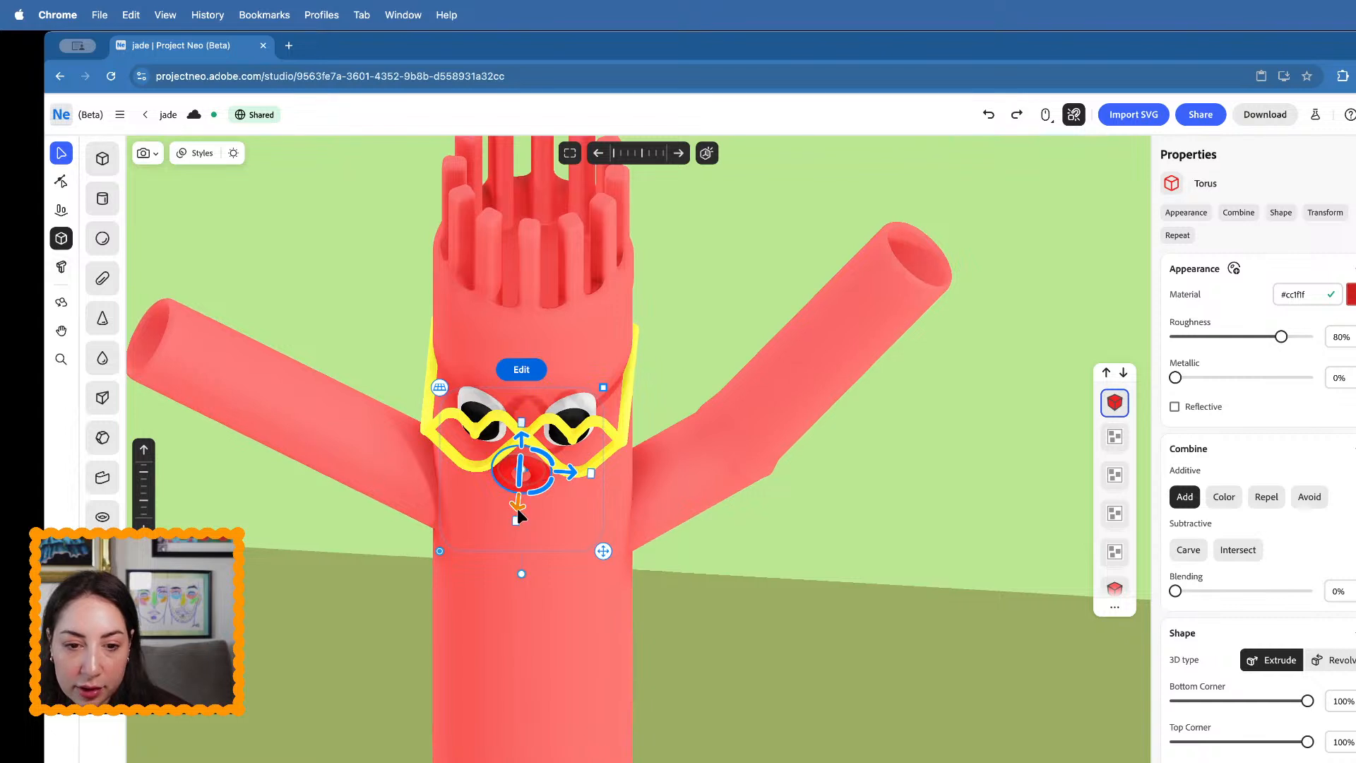
drag(515, 514, 518, 516)
scroll(518, 515, down, 4)
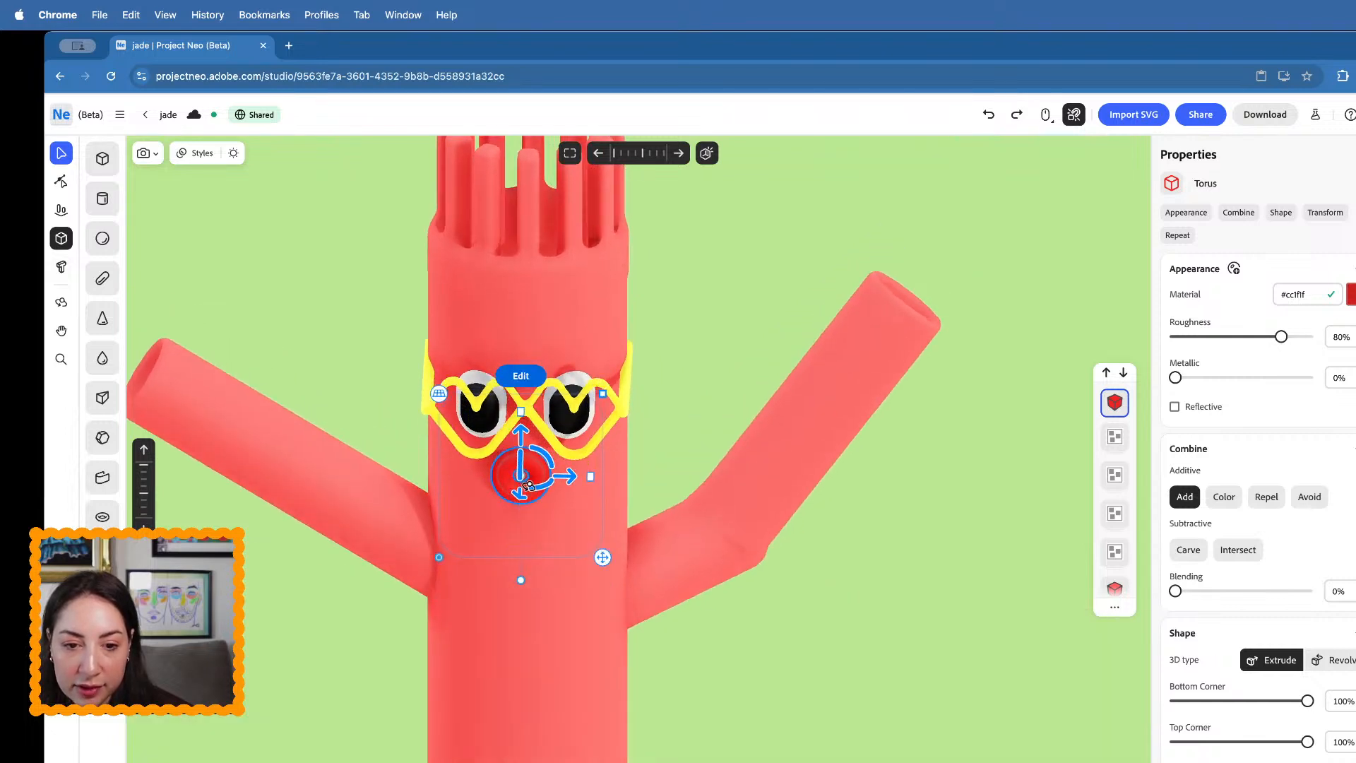
click(693, 422)
- Select all parts of the tube figure together with its dark base, excluding the ground plate, and group them
scroll(693, 421, down, 3)
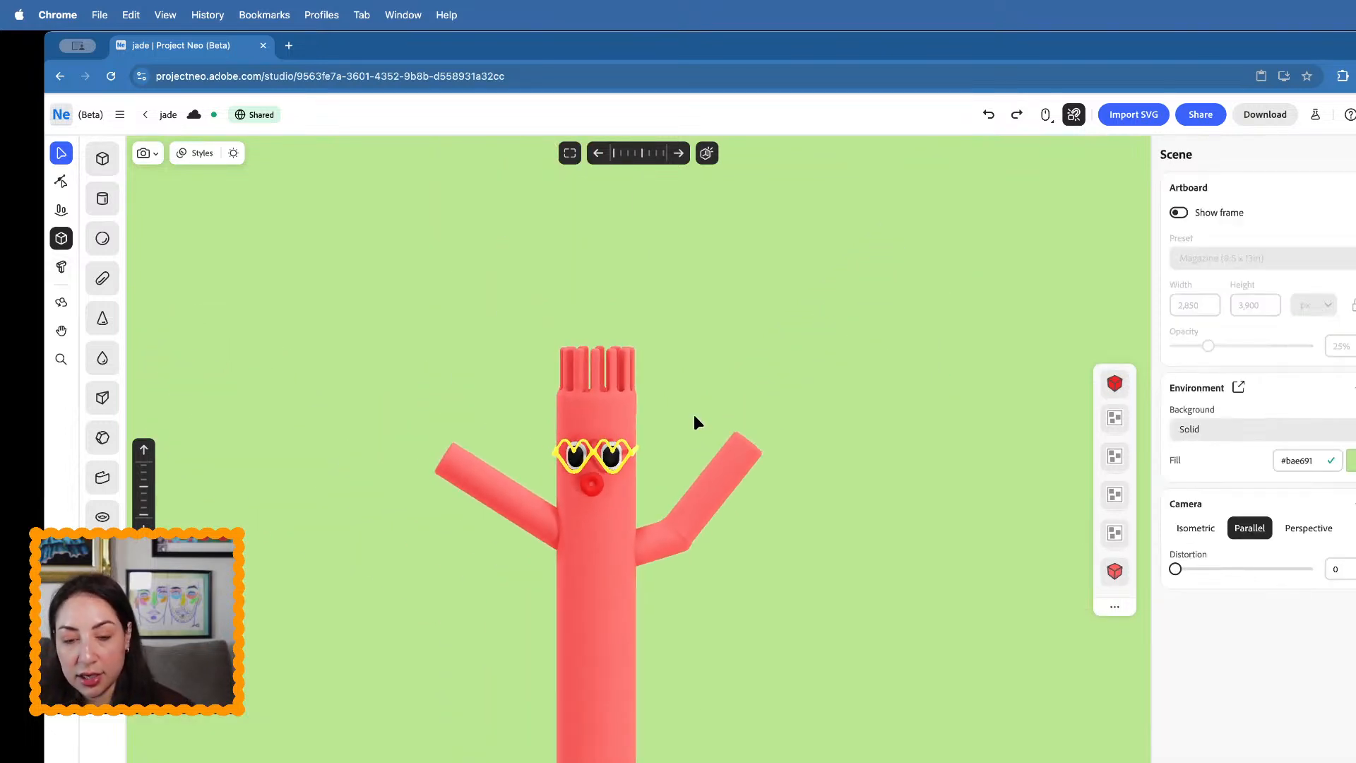
scroll(694, 417, down, 3)
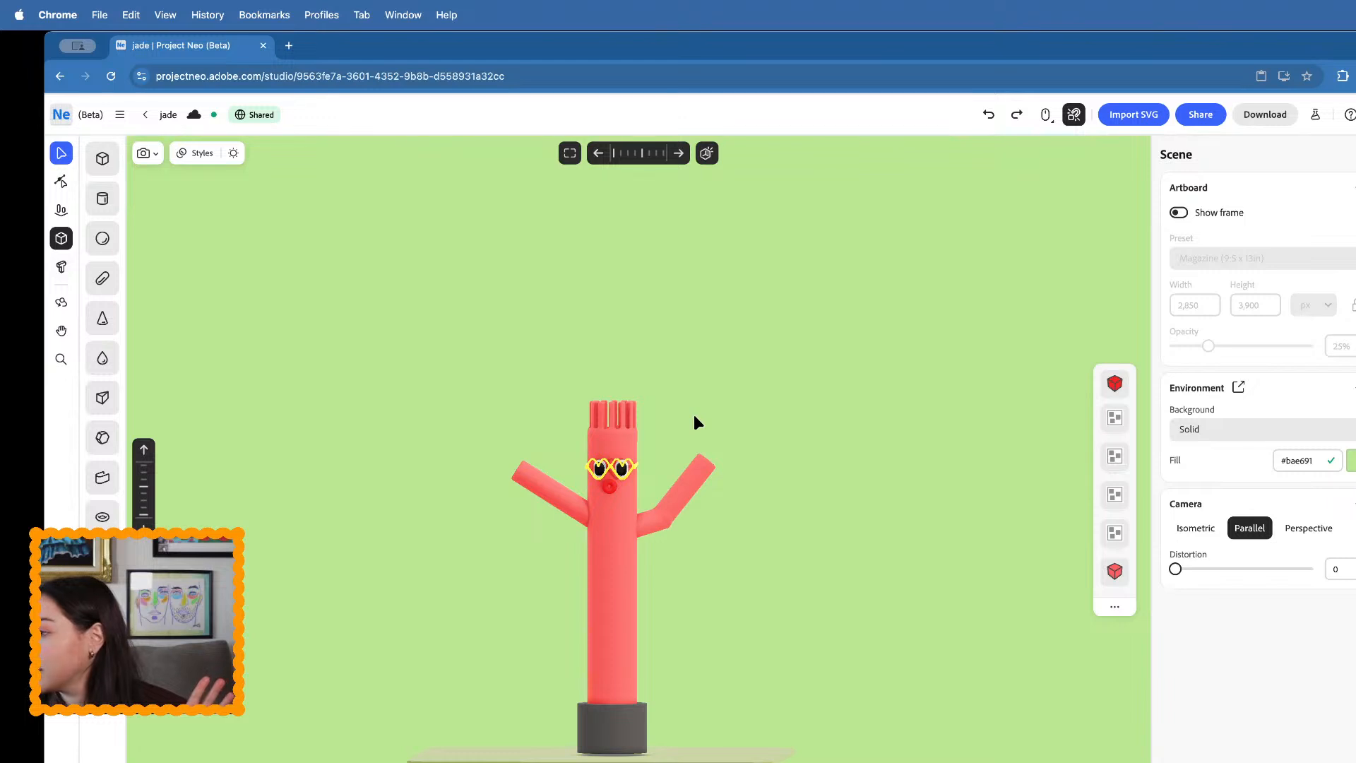
scroll(664, 484, up, 5)
scroll(664, 484, down, 5)
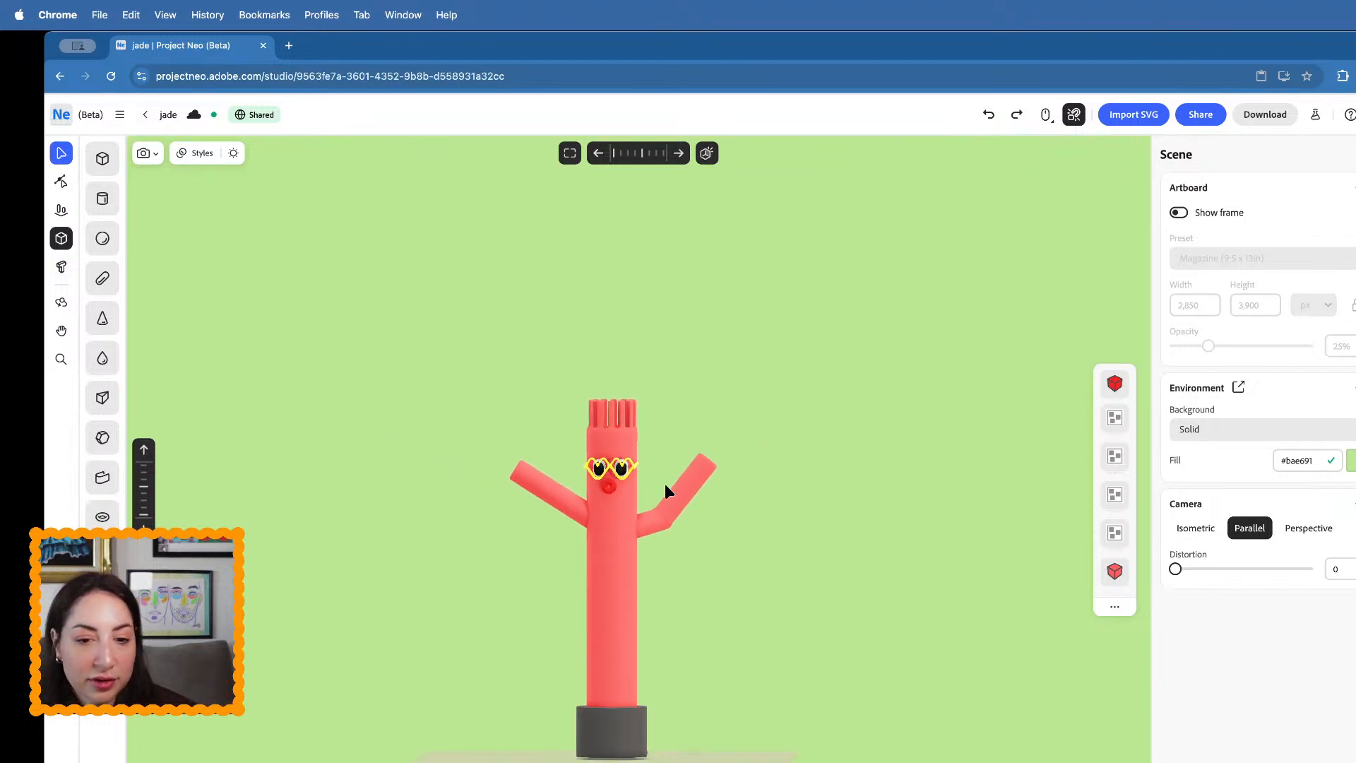
drag(743, 625, 444, 363)
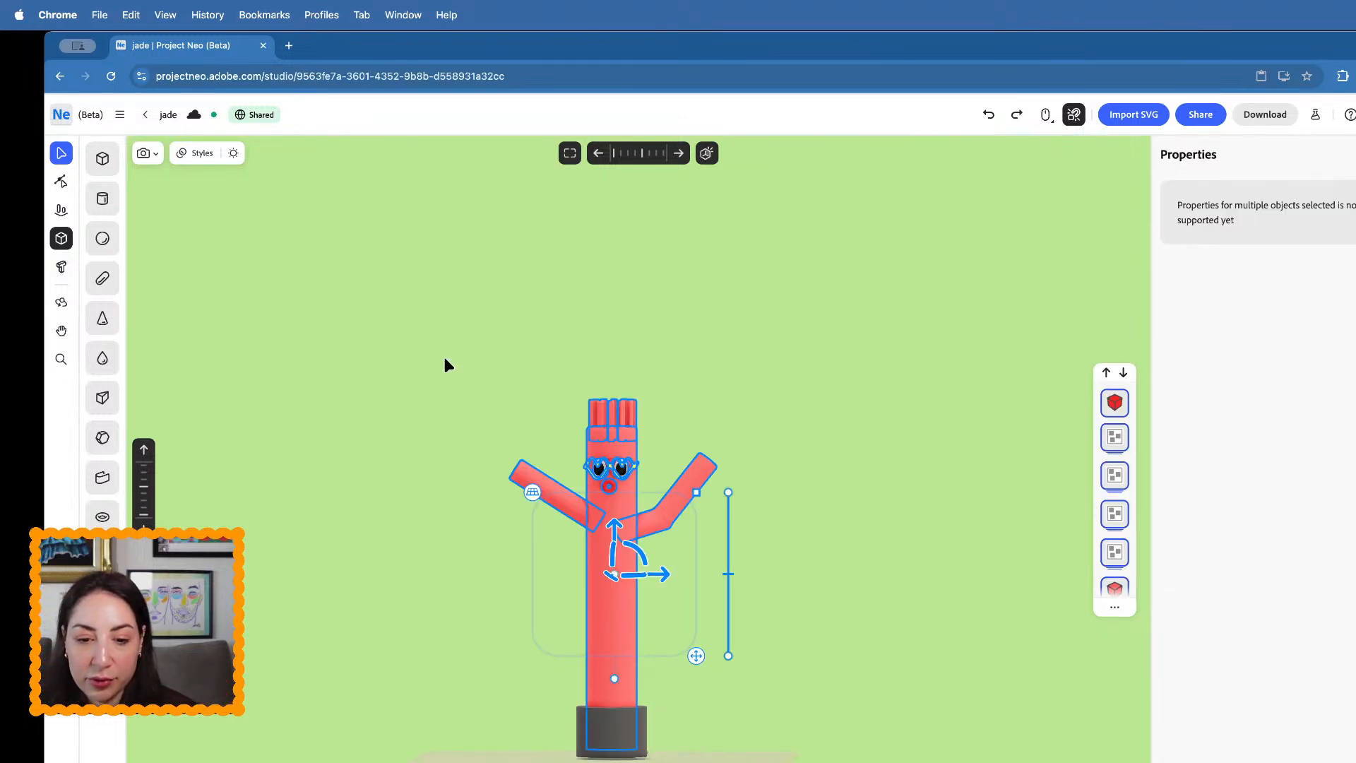
drag(815, 762, 767, 738)
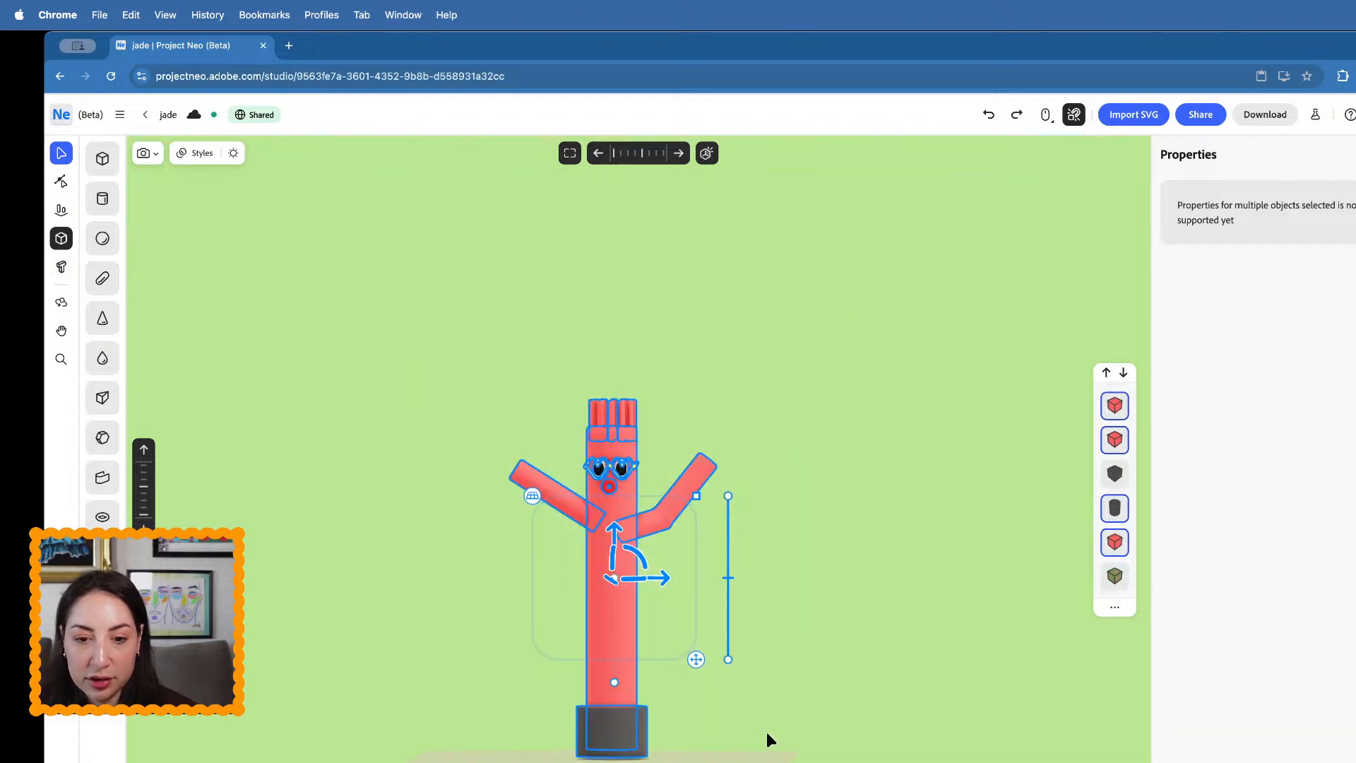
drag(666, 575, 485, 591)
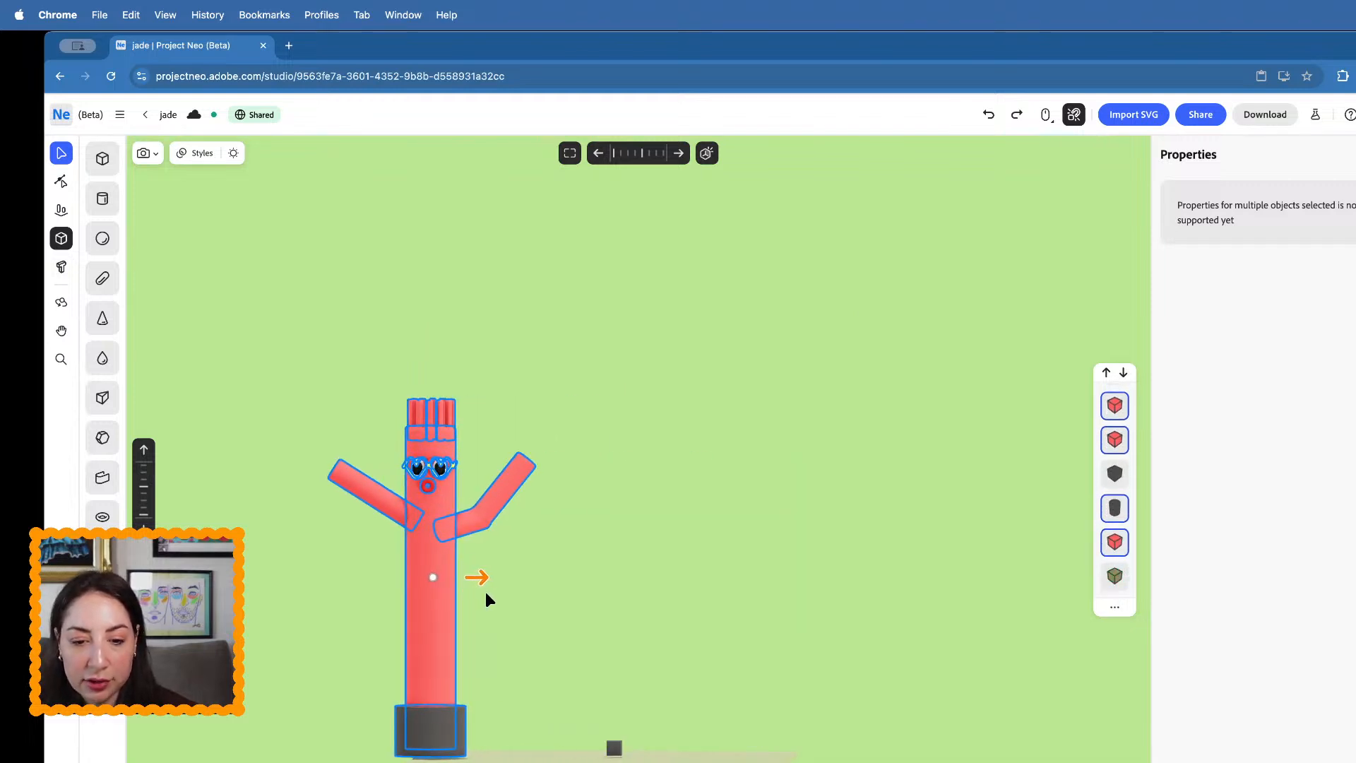
key(super+z)
right_drag(777, 318, 452, 409)
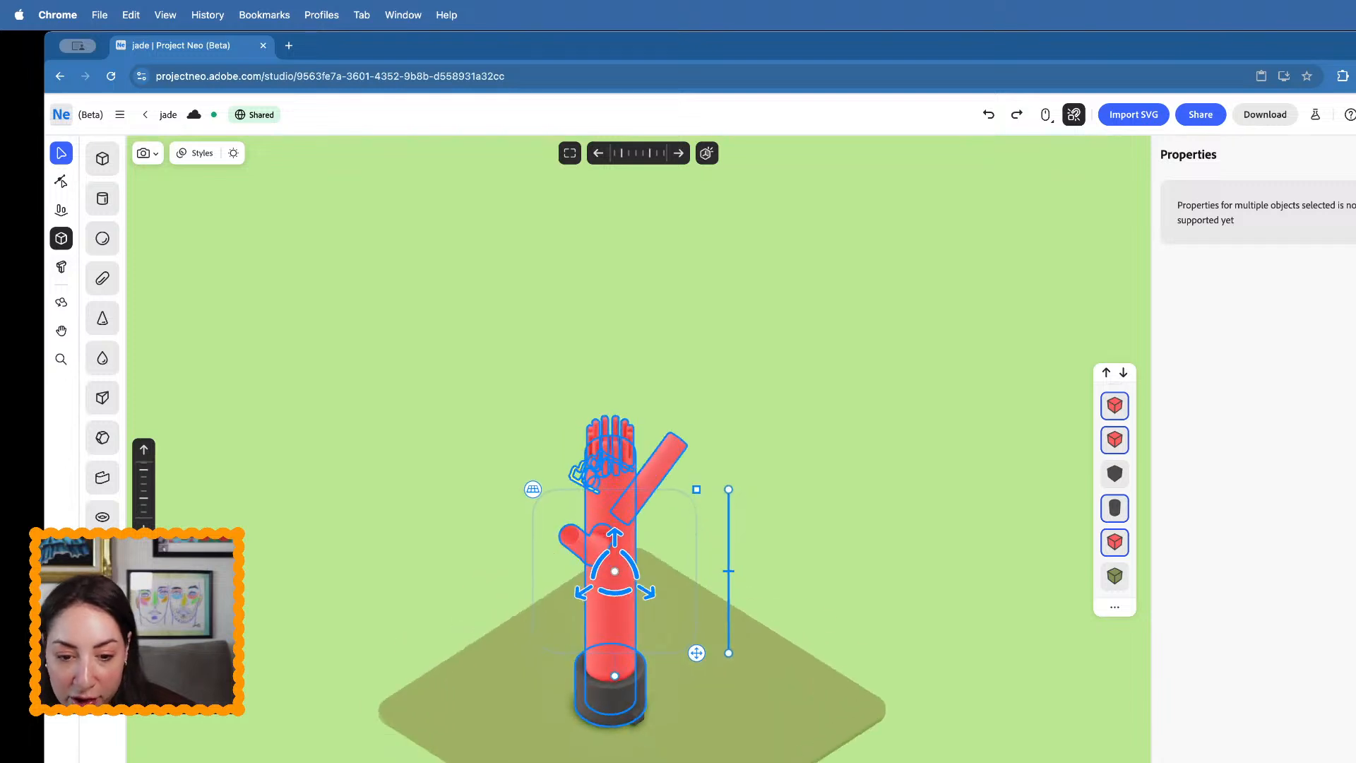
key(super+g)
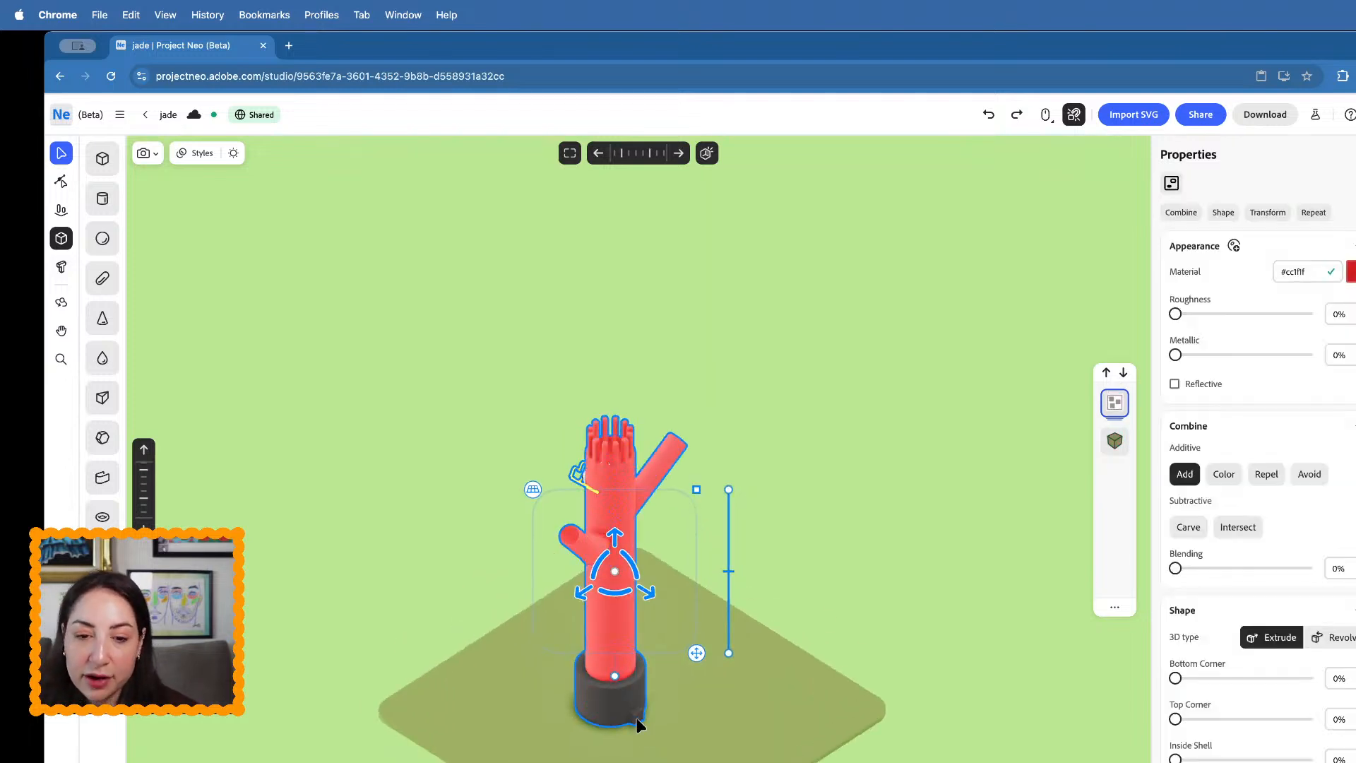
- Select all parts of the tube figure with its dark base, excluding the ground plate, and move them sideways to the plate's edge
double_click(638, 723)
right_drag(637, 721, 790, 685)
scroll(789, 685, down, 5)
scroll(789, 685, up, 2)
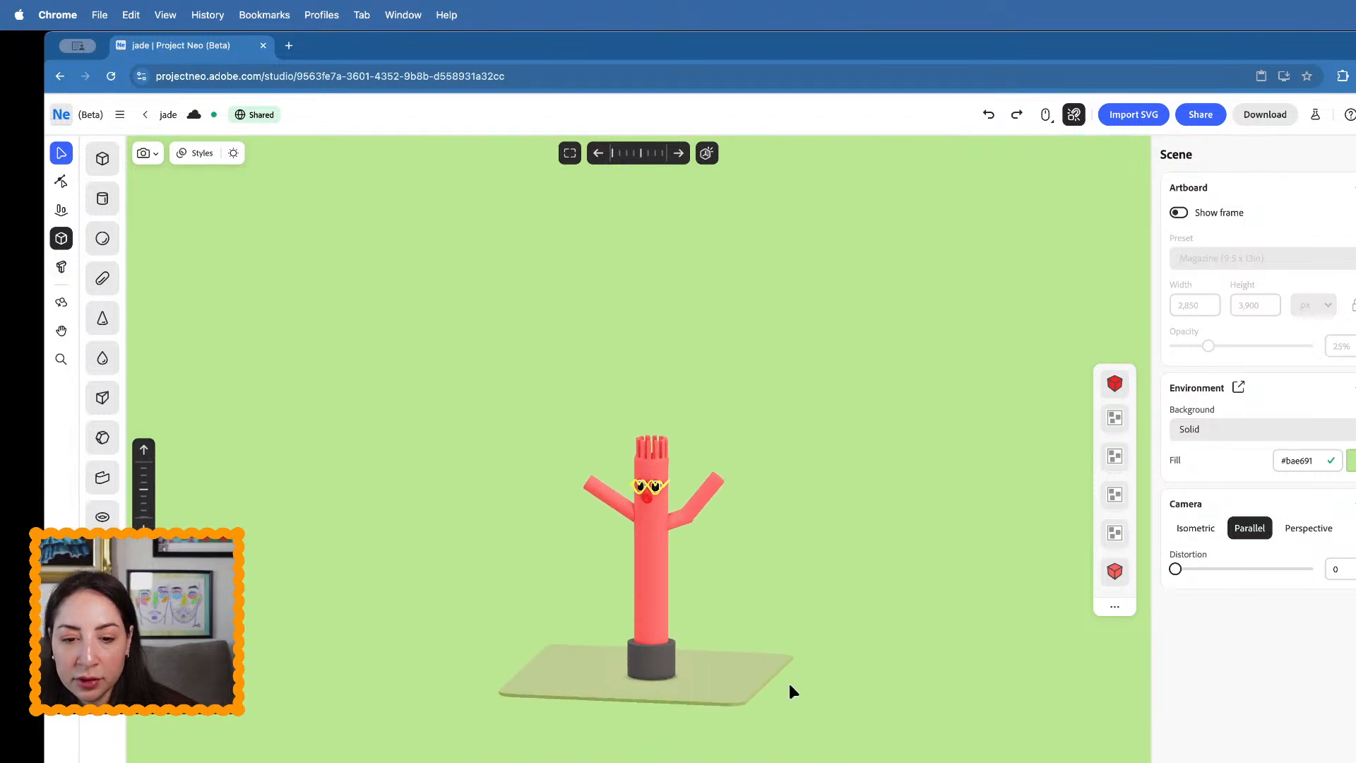
scroll(789, 684, up, 3)
drag(874, 757, 430, 371)
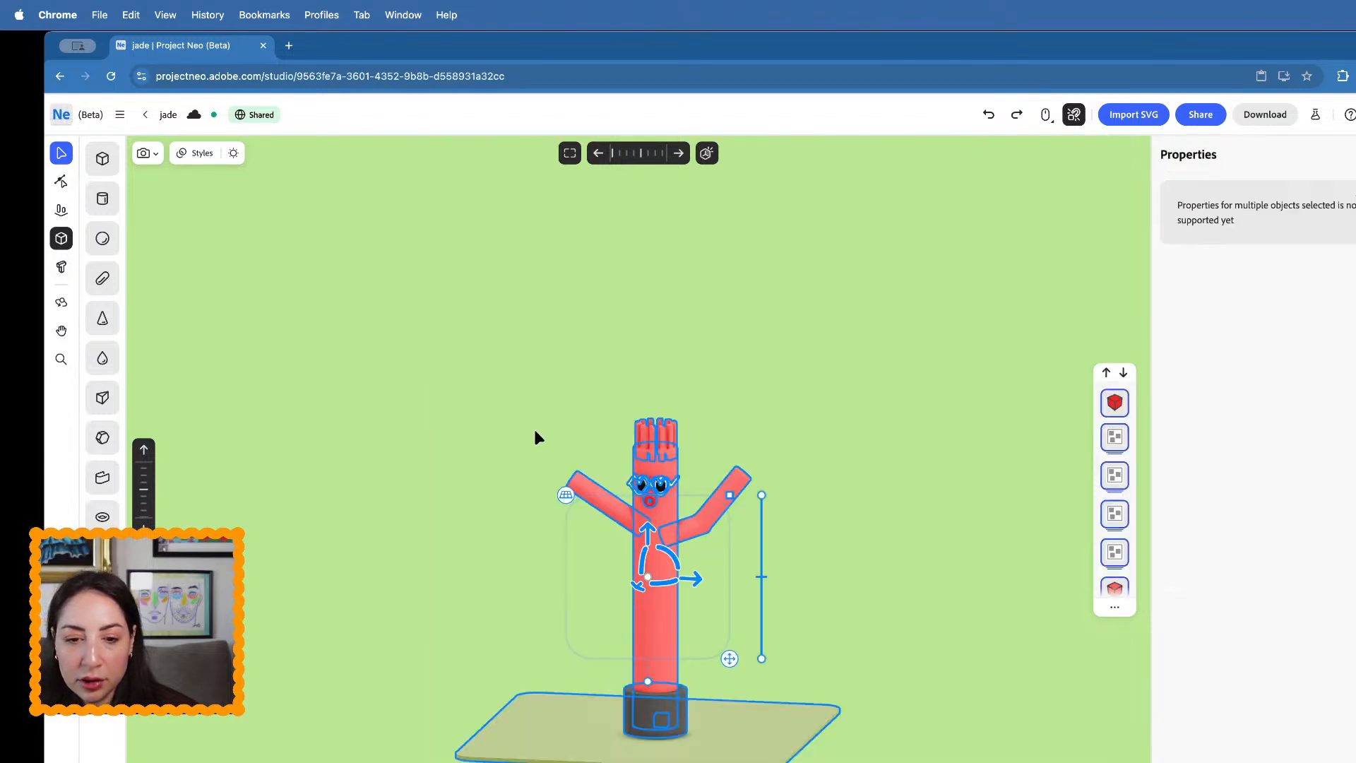
shift+click(742, 717)
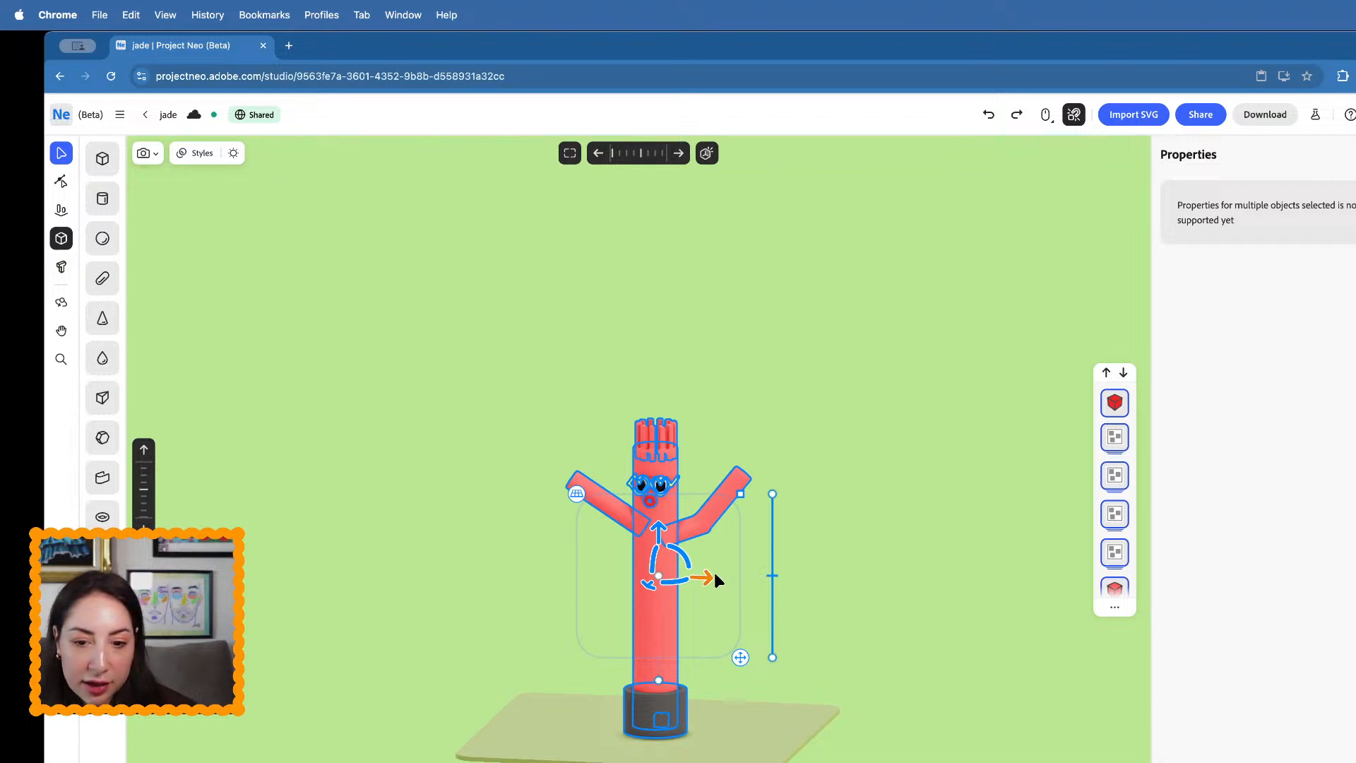
drag(712, 577, 578, 571)
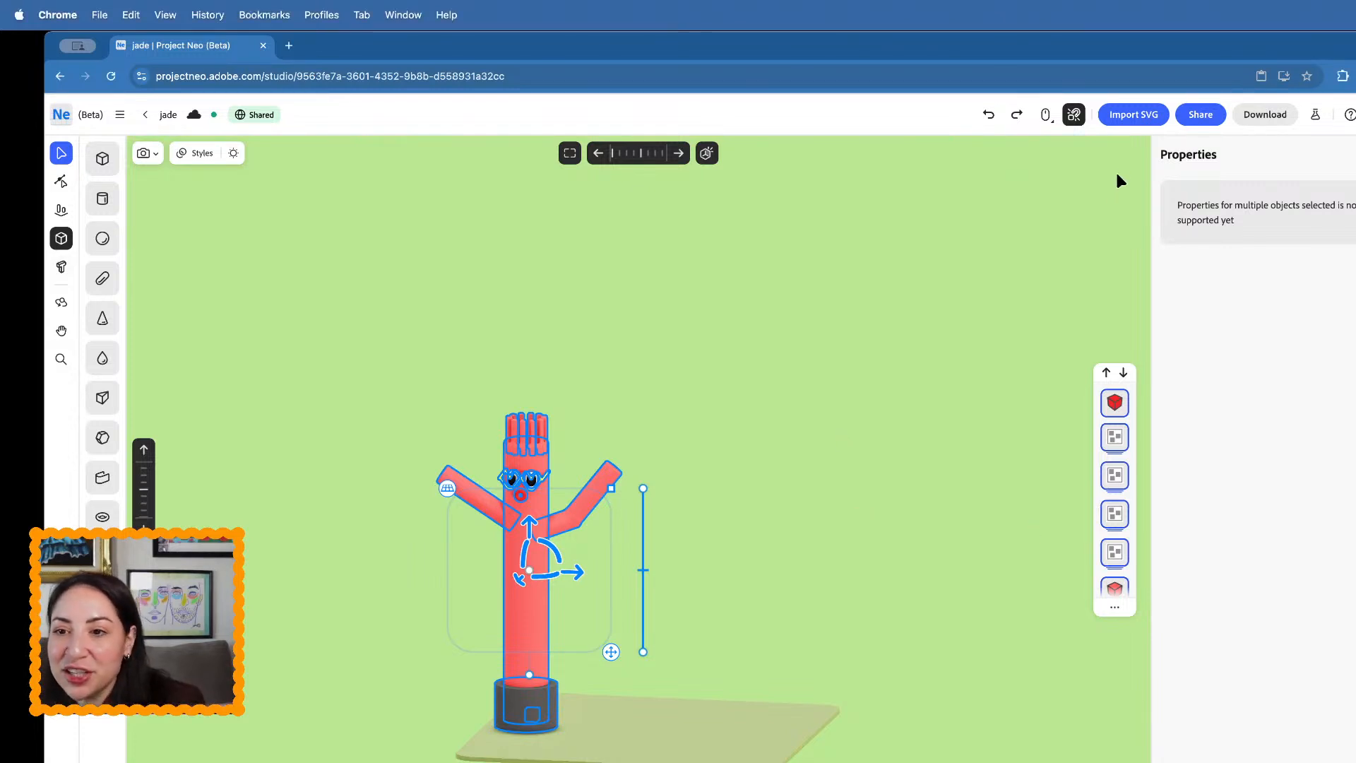
- Import the WACKYTIME.svg file into the scene
click(1141, 116)
click(379, 219)
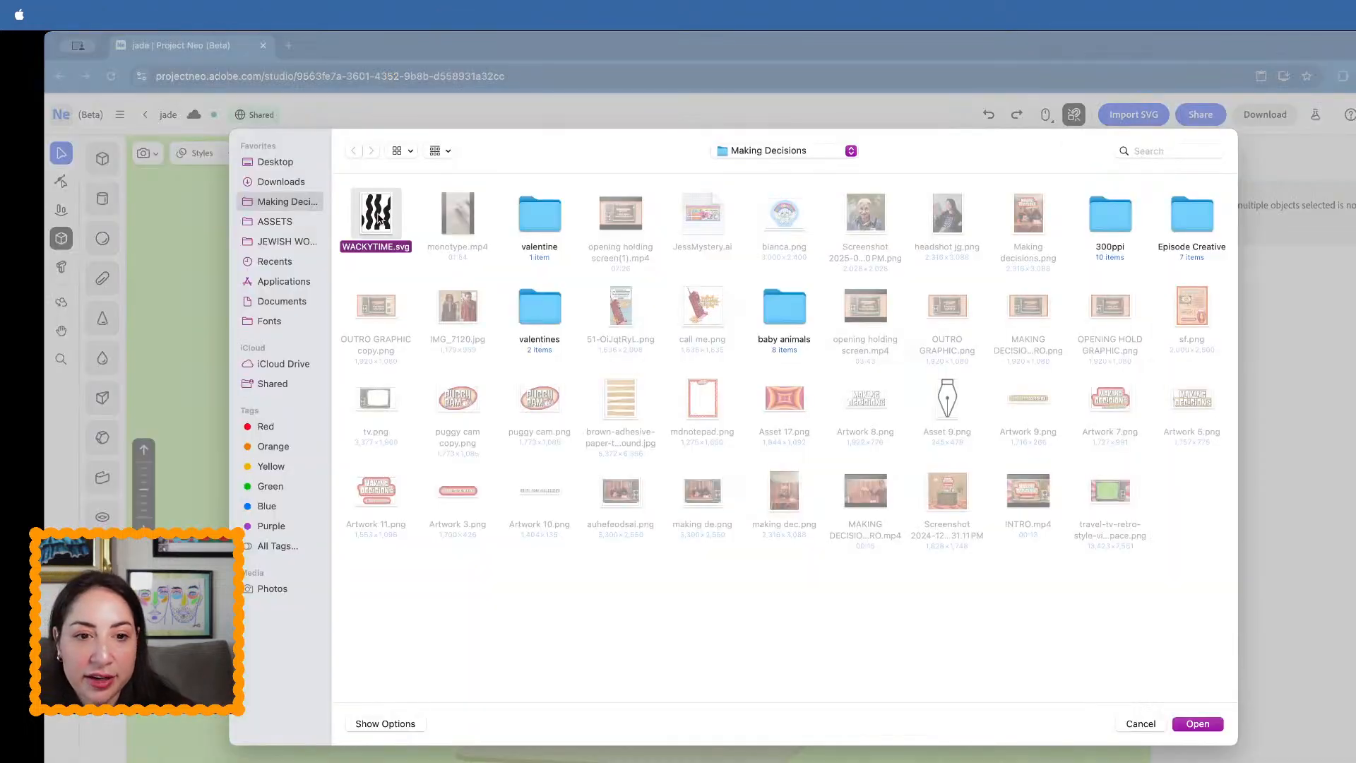
double_click(378, 219)
click(684, 681)
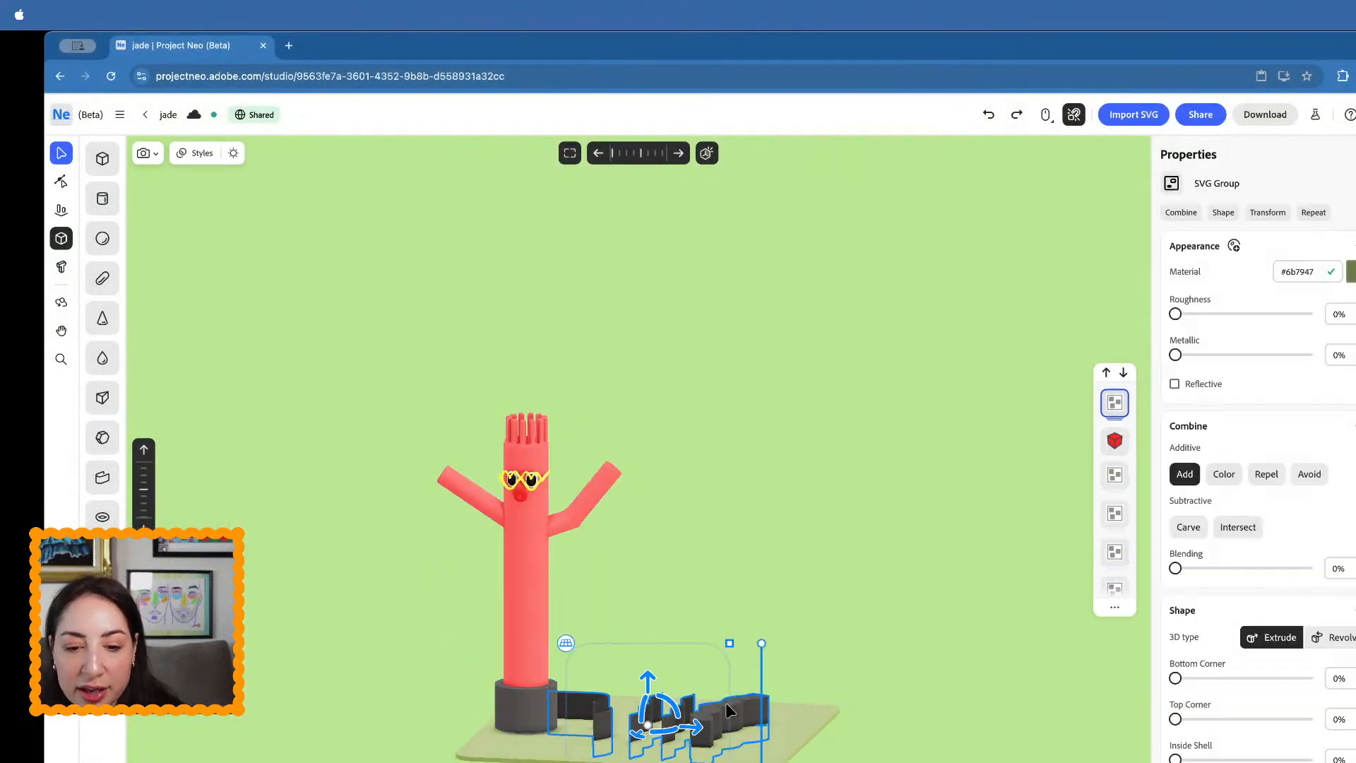
- Raise the imported SVG group above the plate, move it away from the figure and ungroup it into separate paths
drag(648, 661, 672, 340)
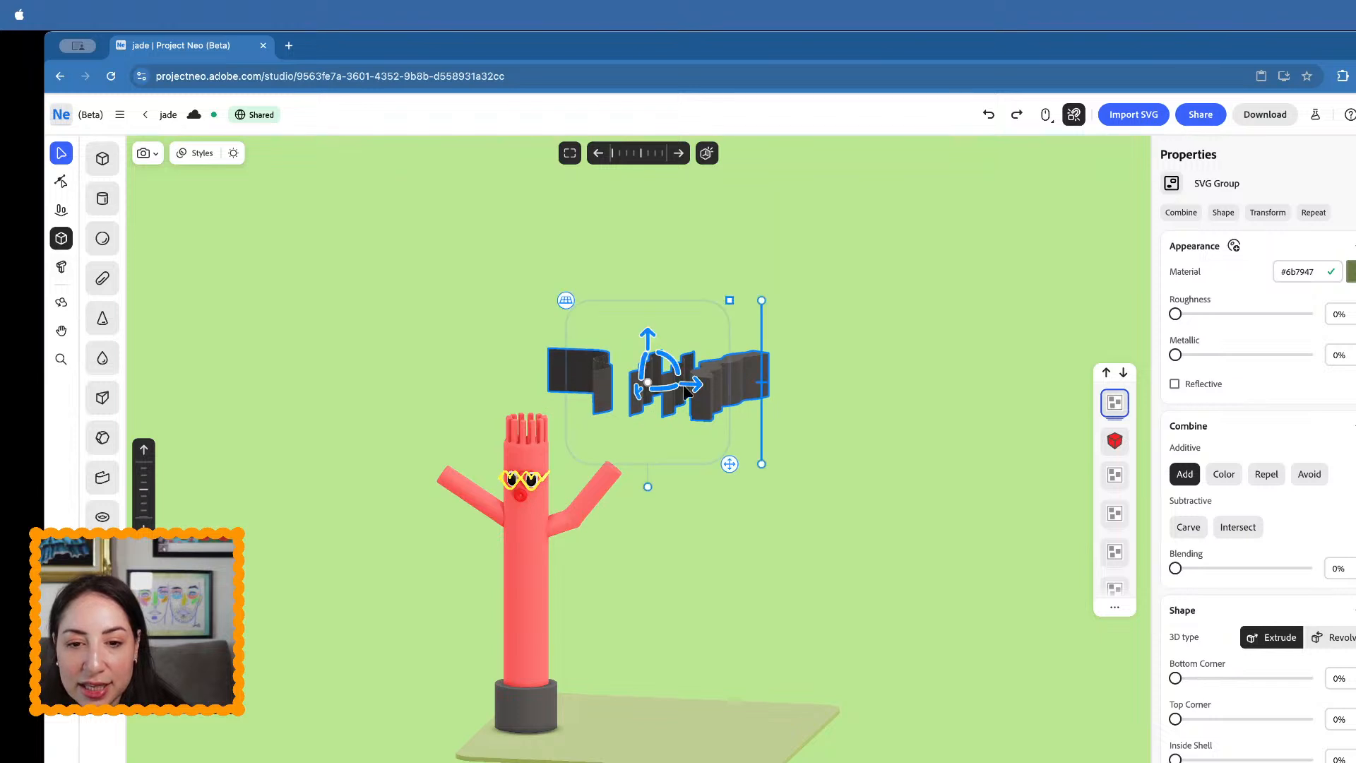
drag(689, 391, 891, 391)
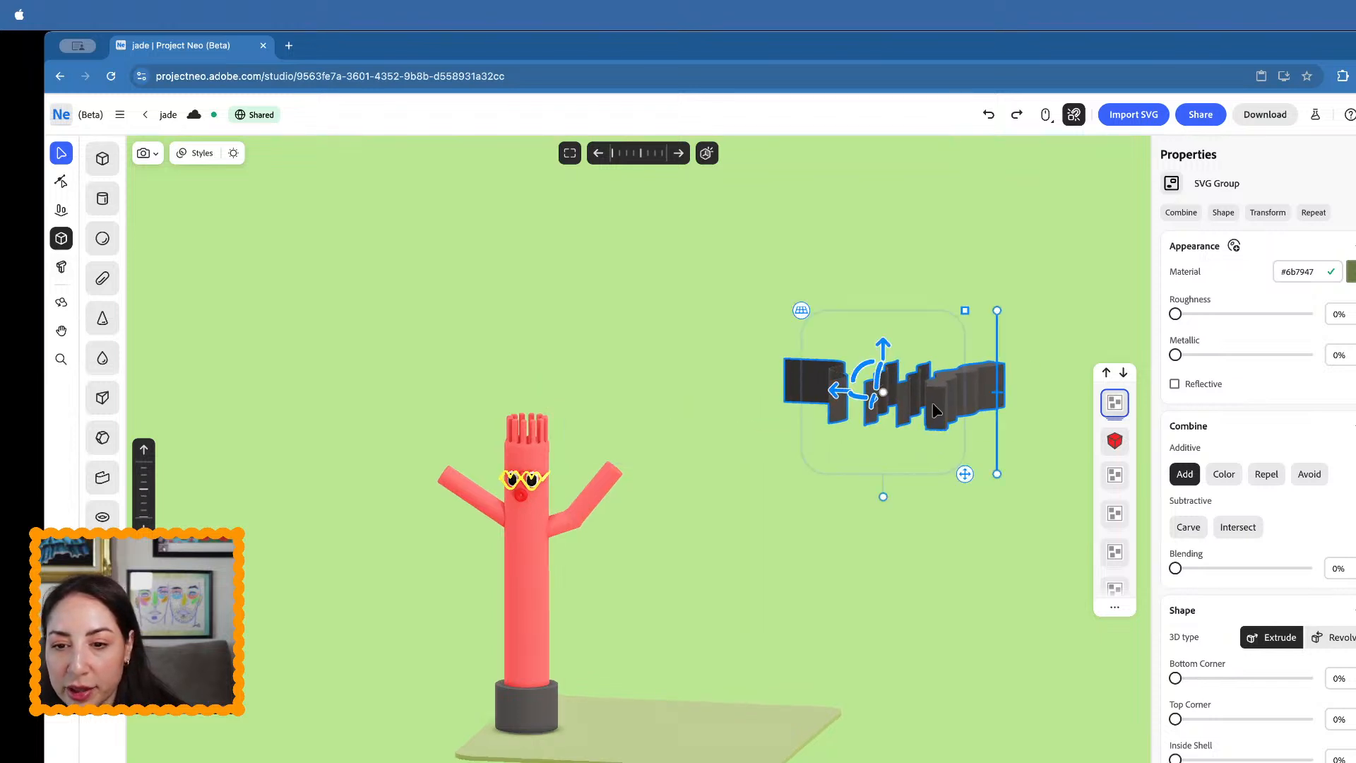
key(super+shift+g)
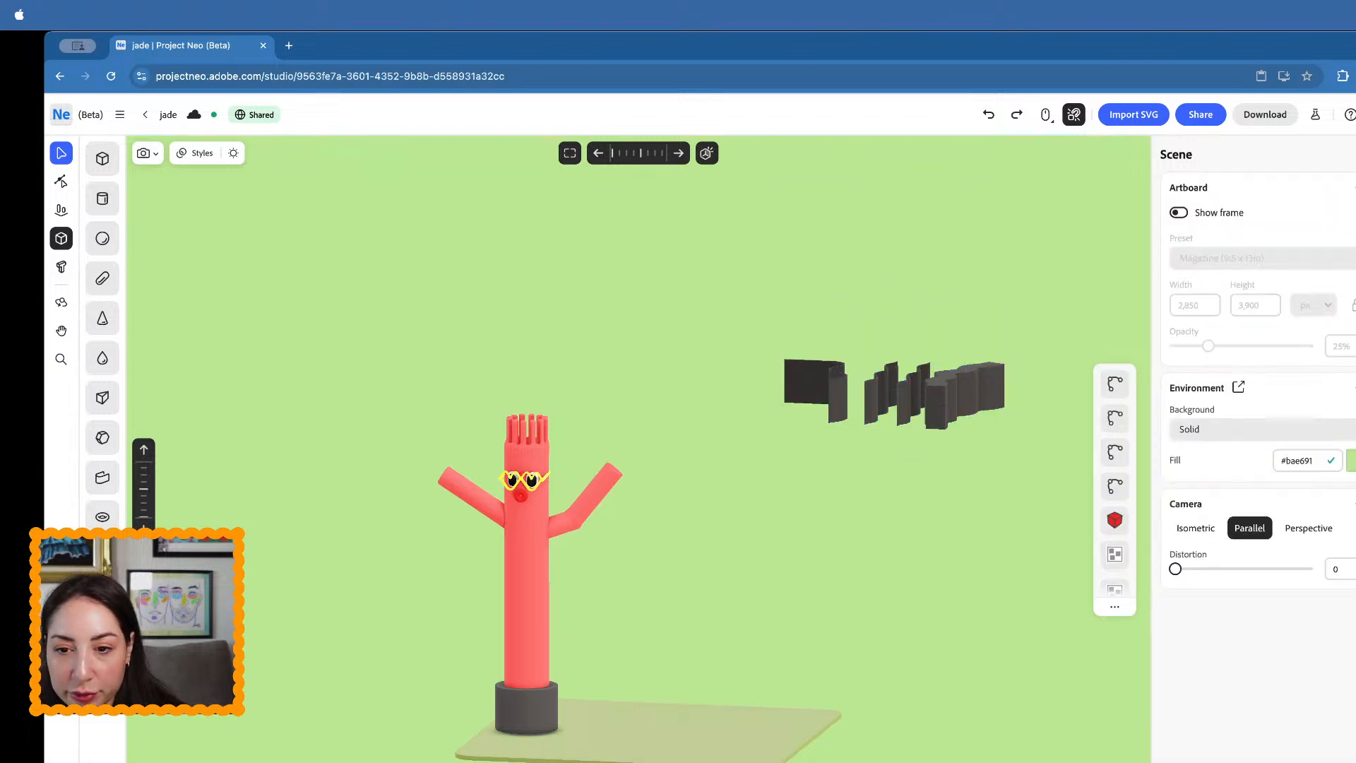
- Rotate the hook-shaped path upright so its curved outline faces forward
click(815, 389)
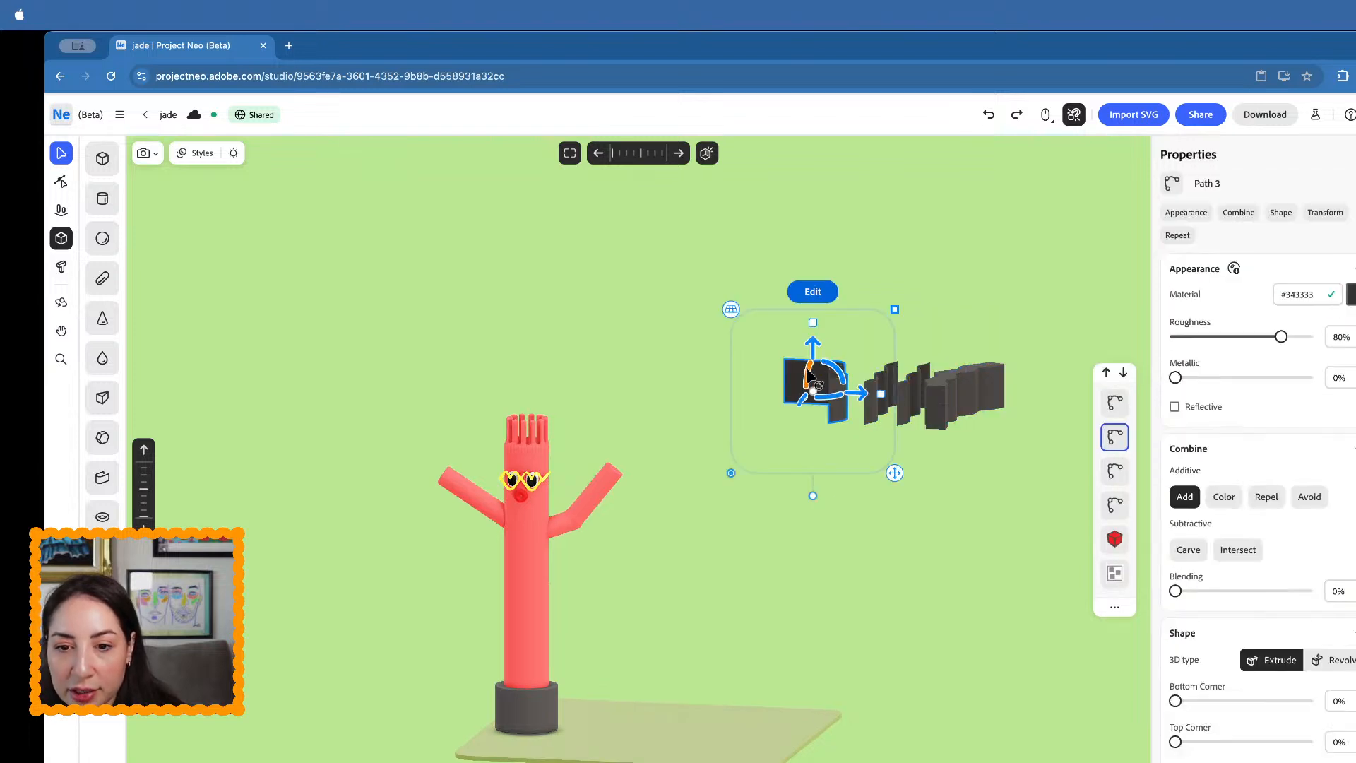
drag(812, 357, 807, 329)
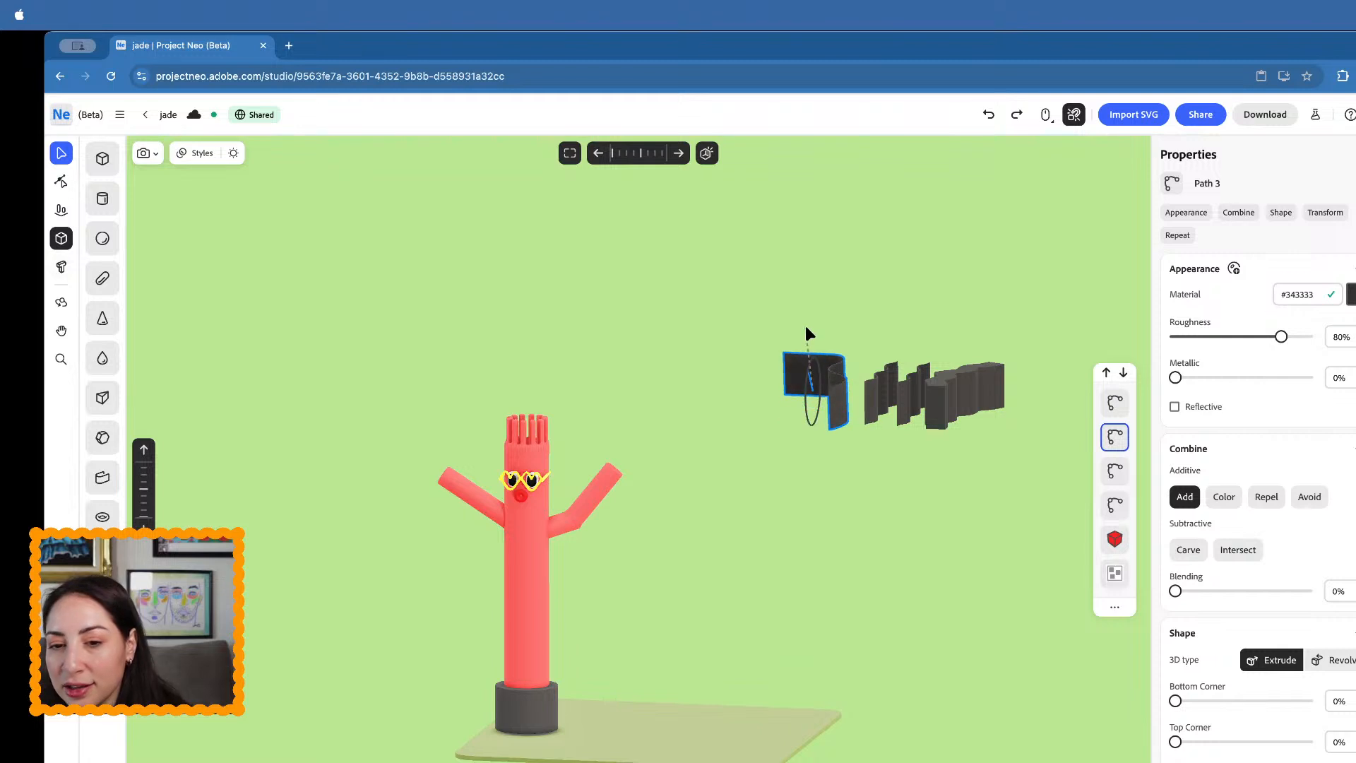
drag(807, 378, 835, 394)
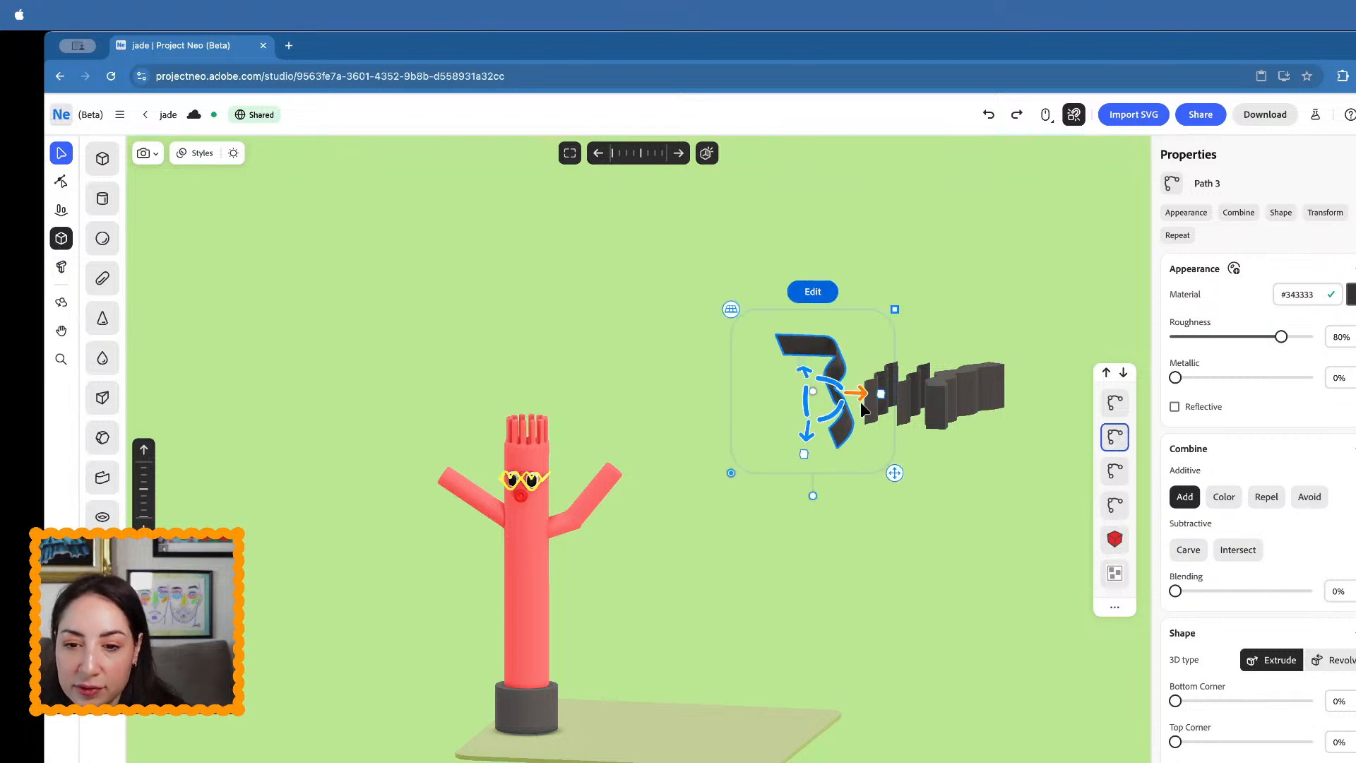
mouse_move(804, 393)
mouse_down()
mouse_move(799, 377)
mouse_move(802, 391)
mouse_up()
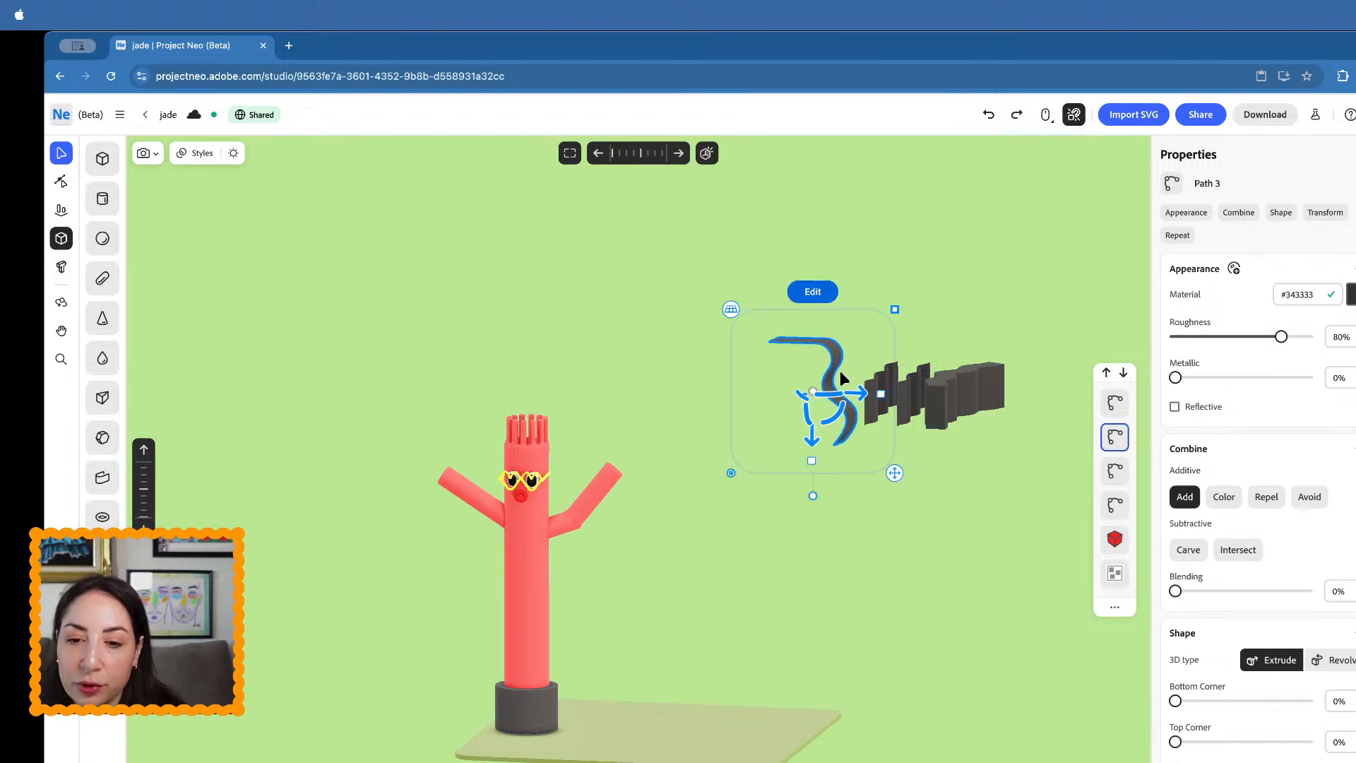
- Reduce the hook-shaped path's extrusion depth to a thin tube and lower it beside the figure
right_drag(841, 379, 758, 414)
drag(759, 415, 821, 363)
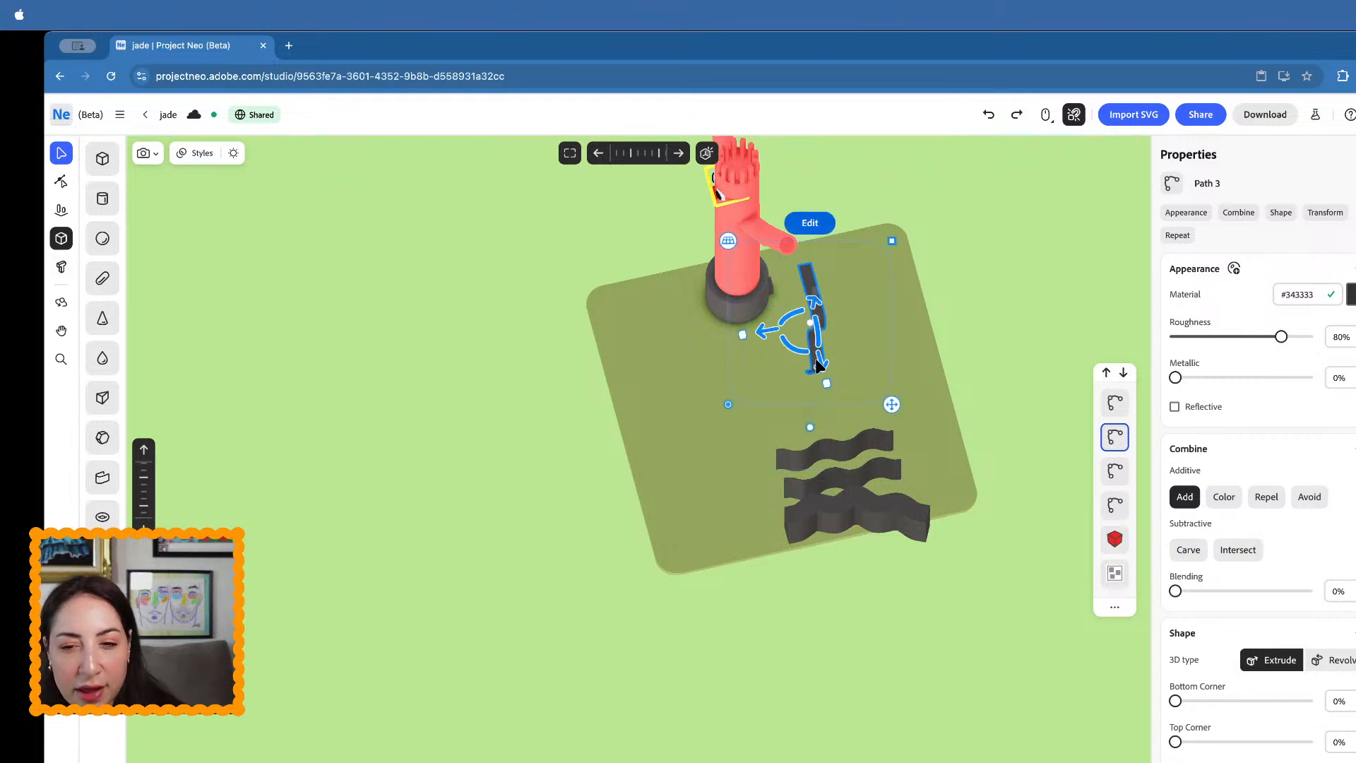
right_drag(823, 365, 920, 308)
drag(839, 376, 812, 542)
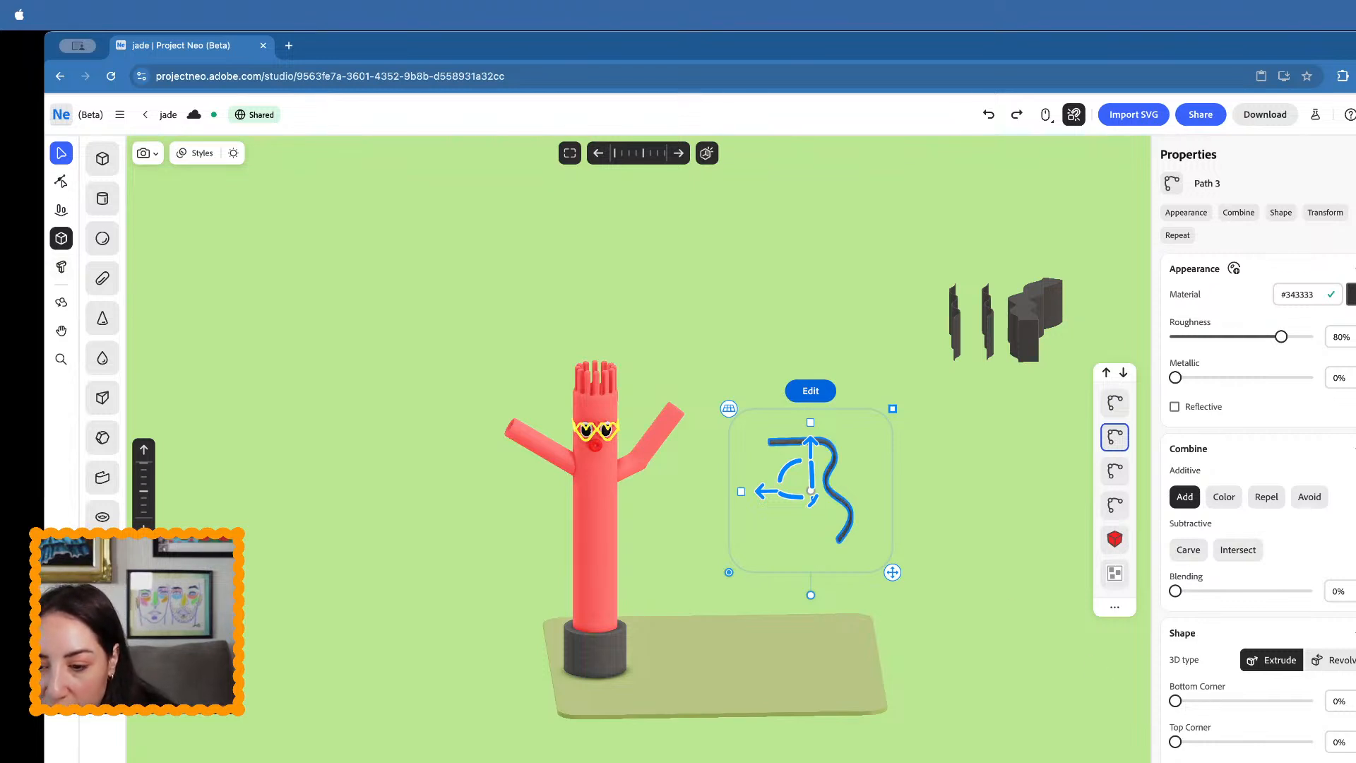
scroll(815, 428, up, 5)
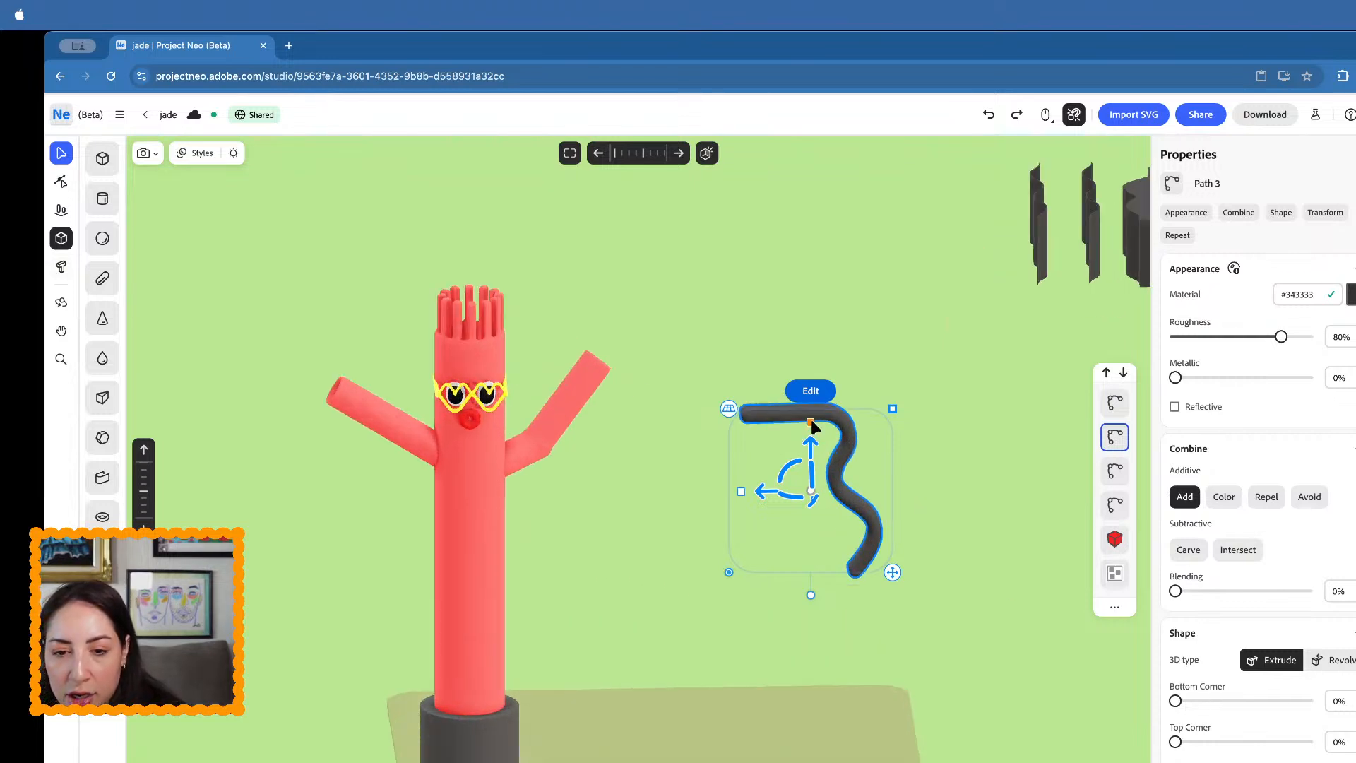
scroll(815, 427, down, 5)
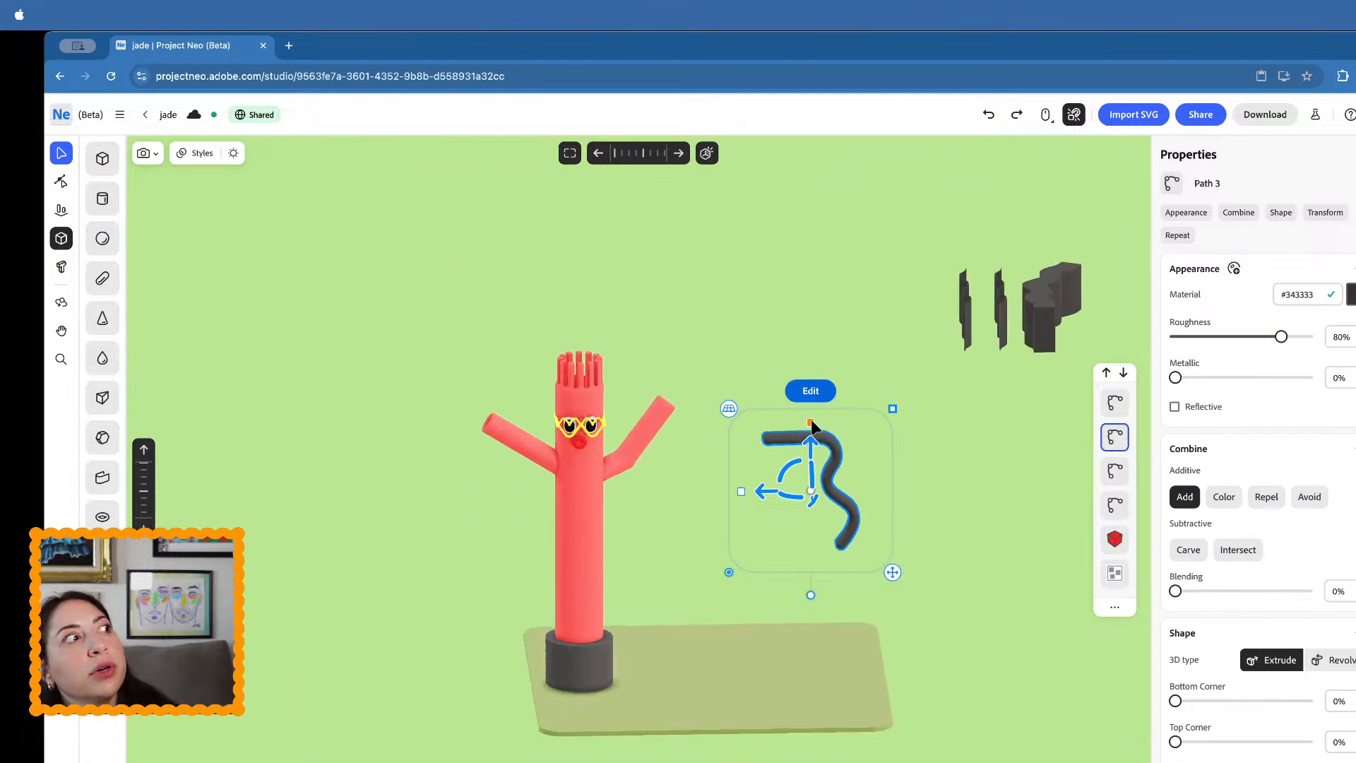
right_drag(812, 421, 753, 474)
double_click(791, 450)
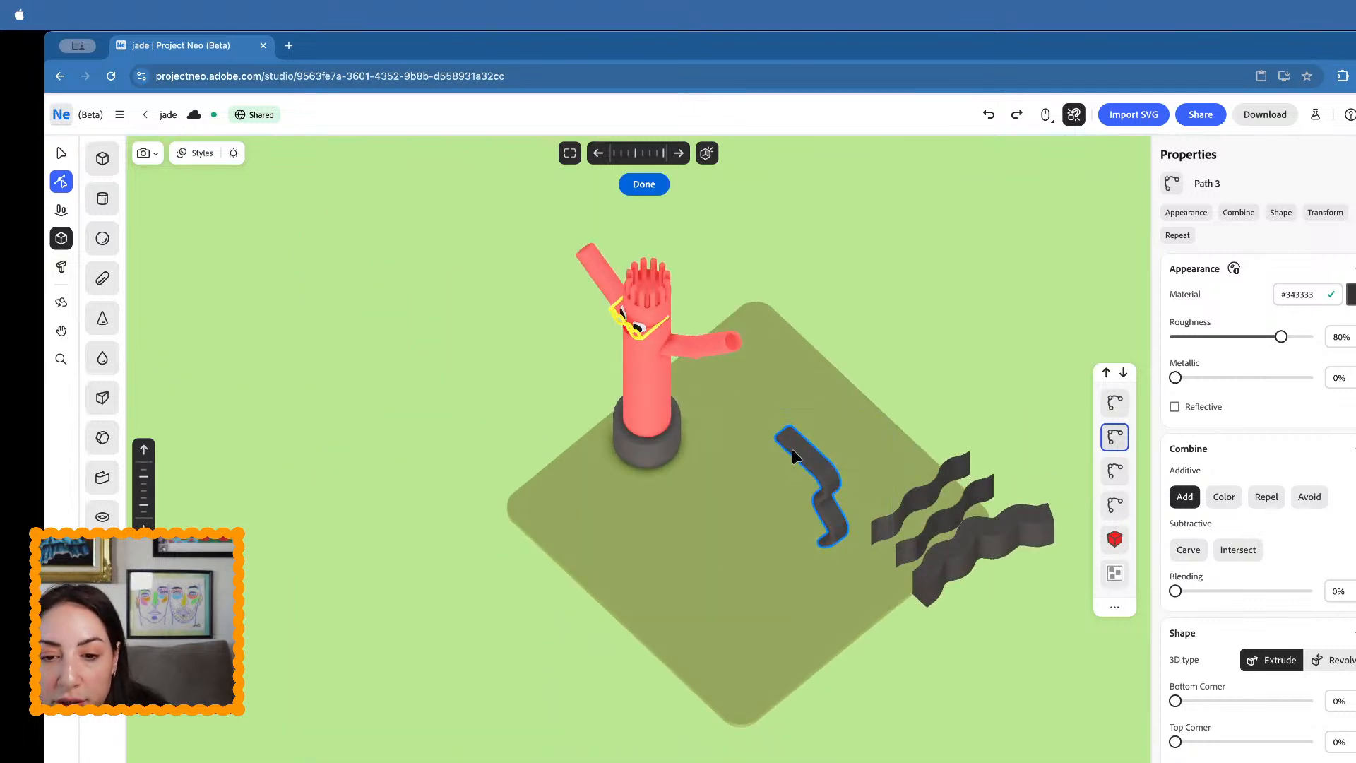
click(874, 435)
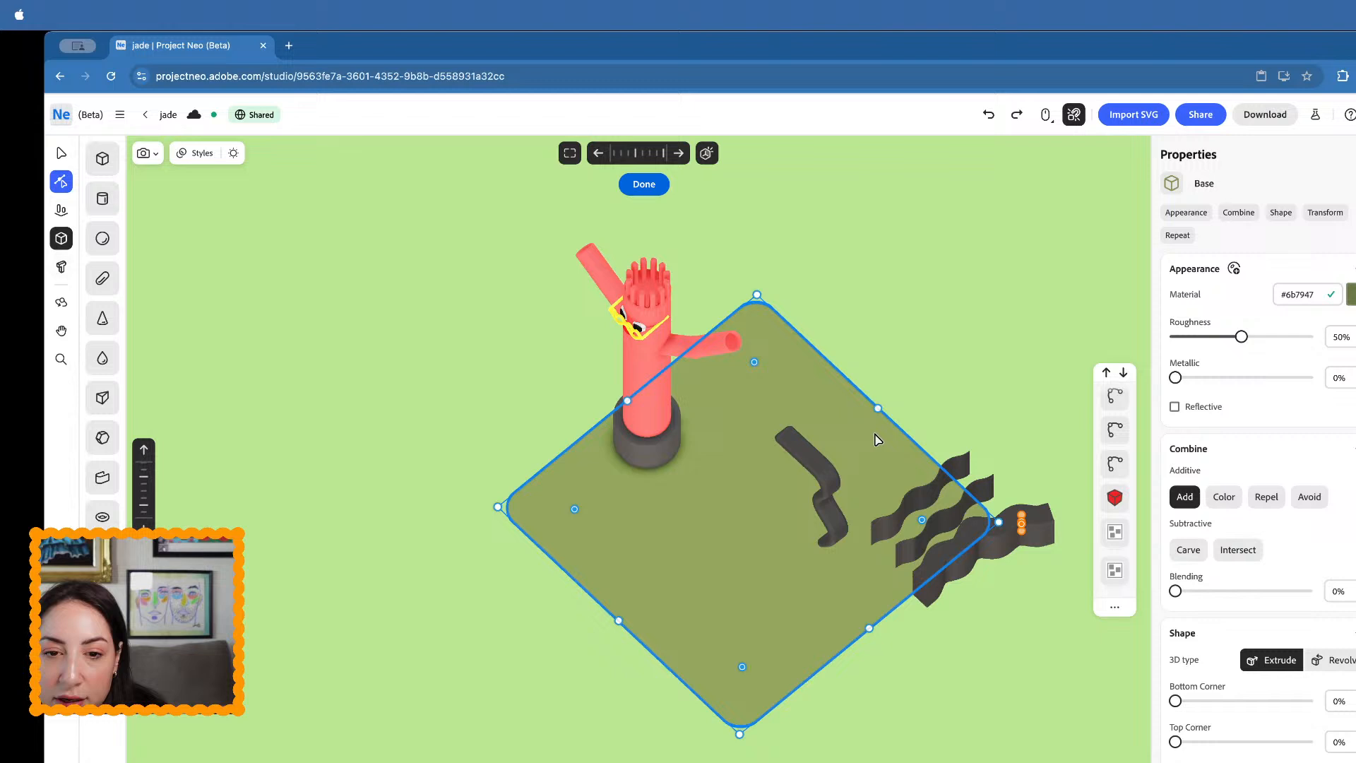
click(822, 477)
key(Escape)
- Adjust the hook-shaped path's depth to match its stroke width and scale the path up proportionally
drag(769, 531, 812, 507)
scroll(812, 498, up, 5)
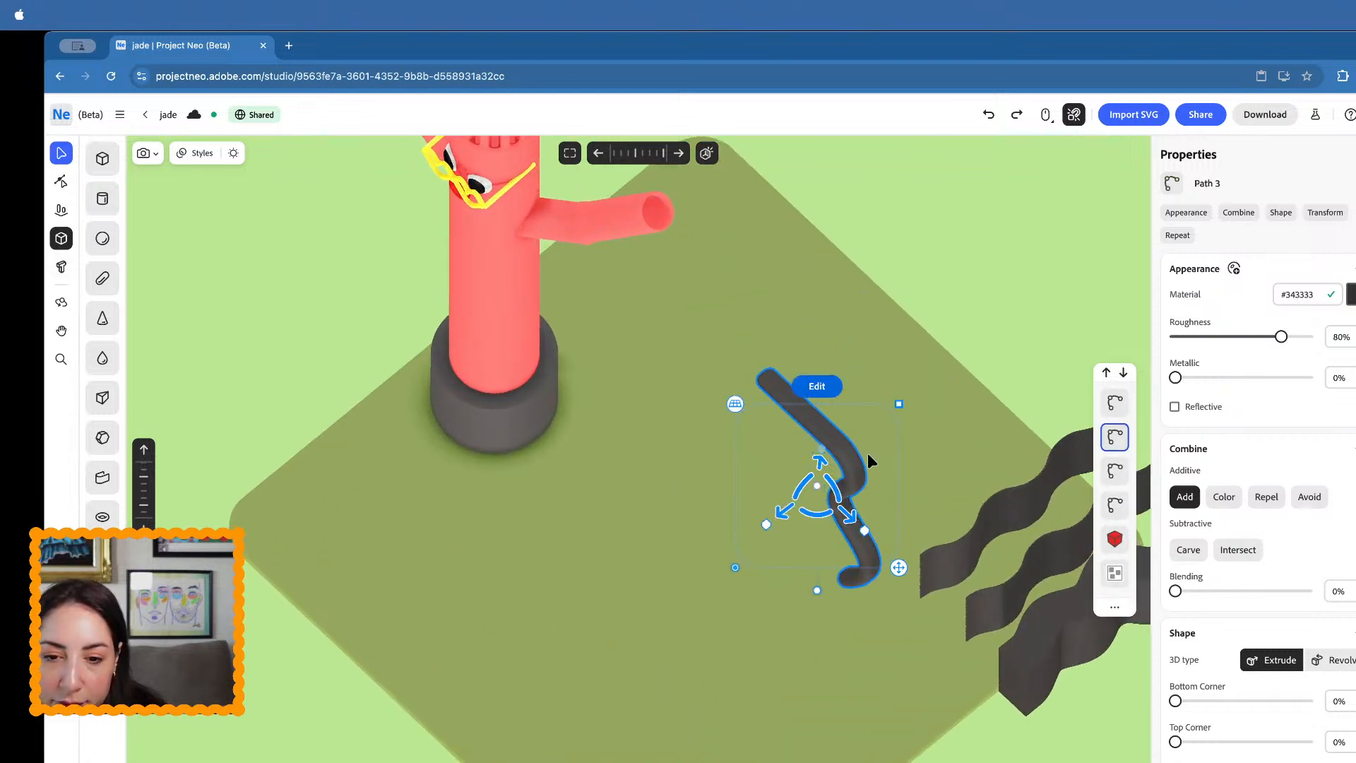
scroll(946, 346, up, 8)
drag(944, 343, 925, 352)
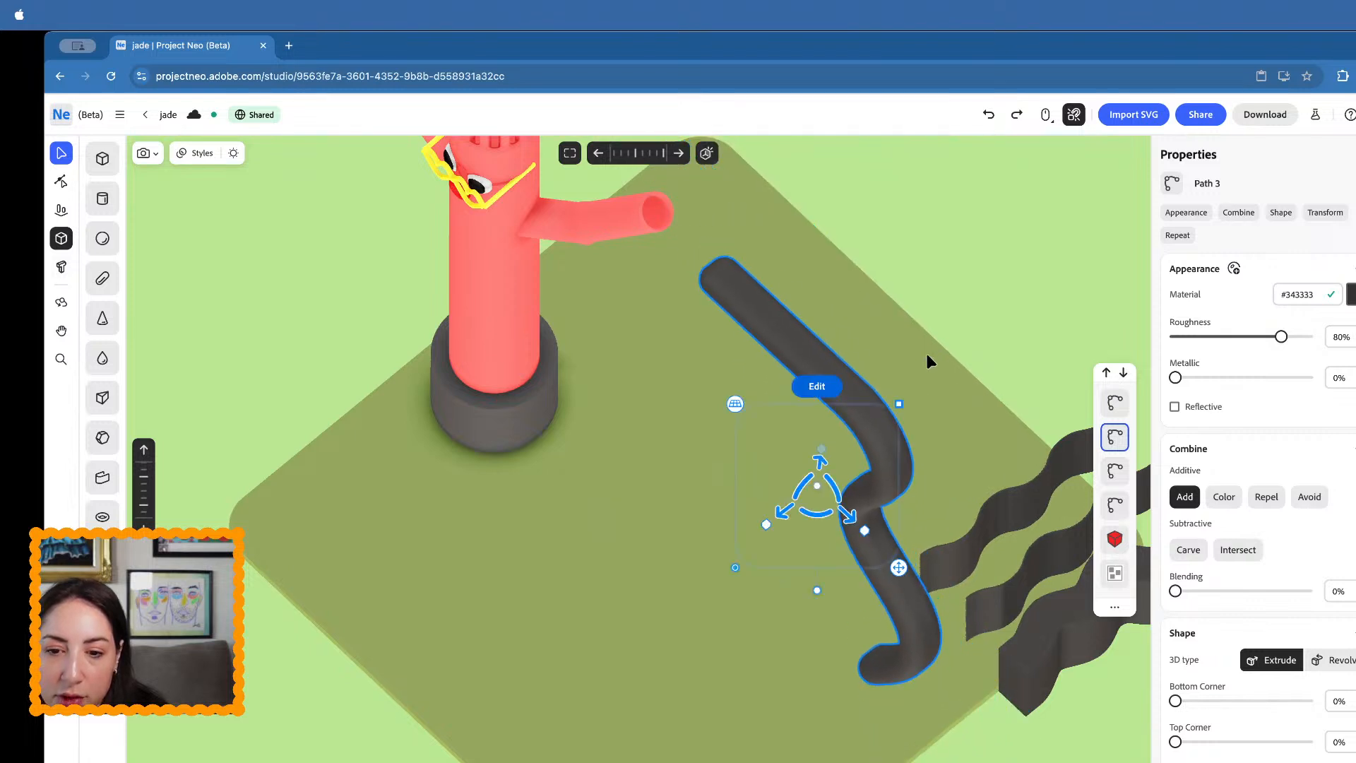
scroll(926, 354, down, 5)
right_drag(932, 360, 983, 311)
- Reselect the hook-shaped tube and scale it up a little further
click(1085, 263)
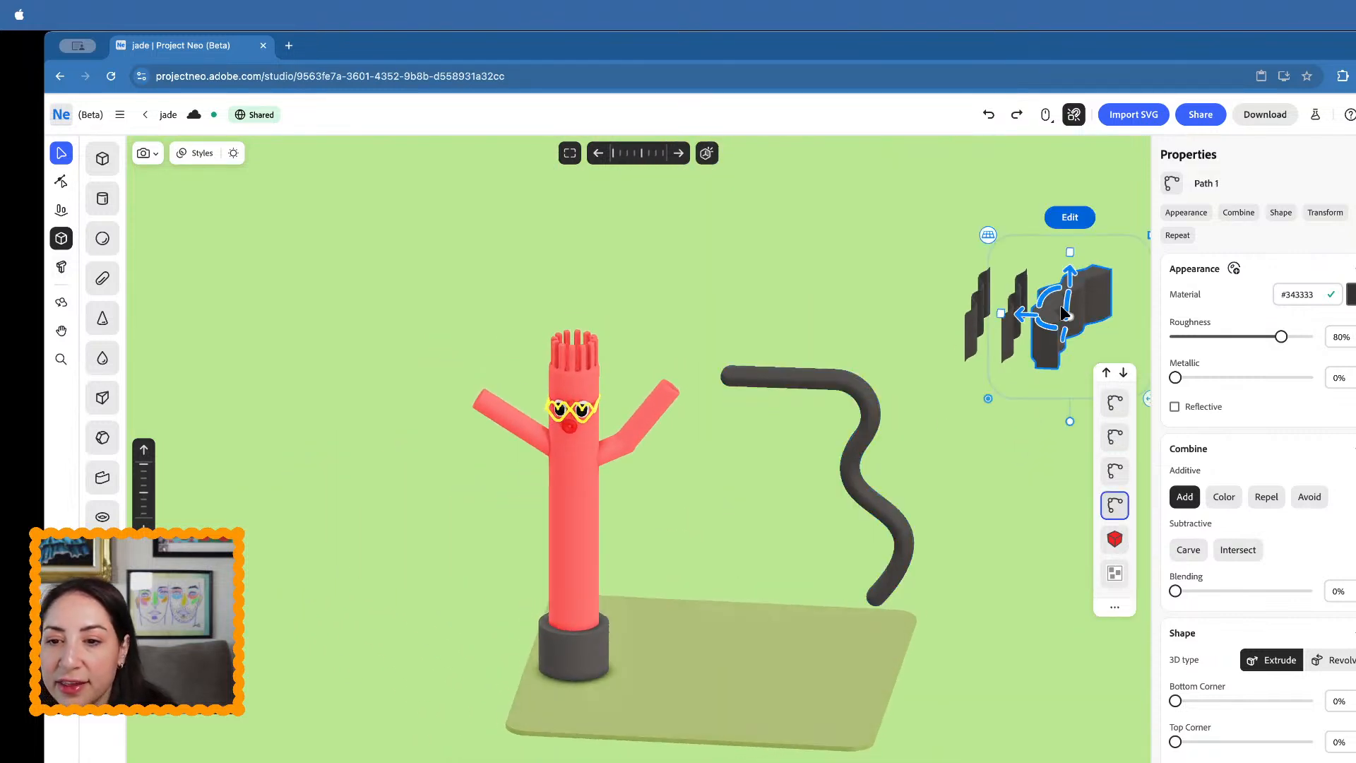
click(868, 522)
click(876, 522)
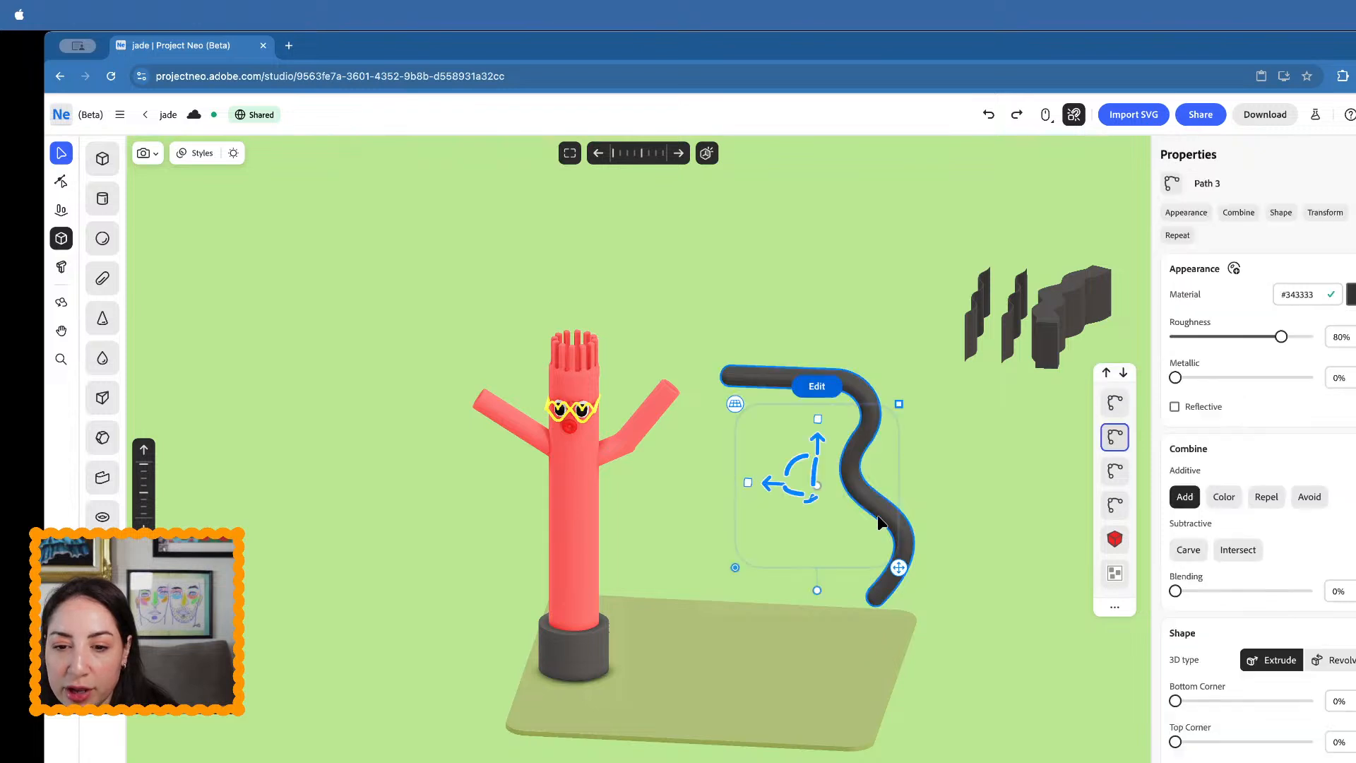
scroll(810, 502, up, 5)
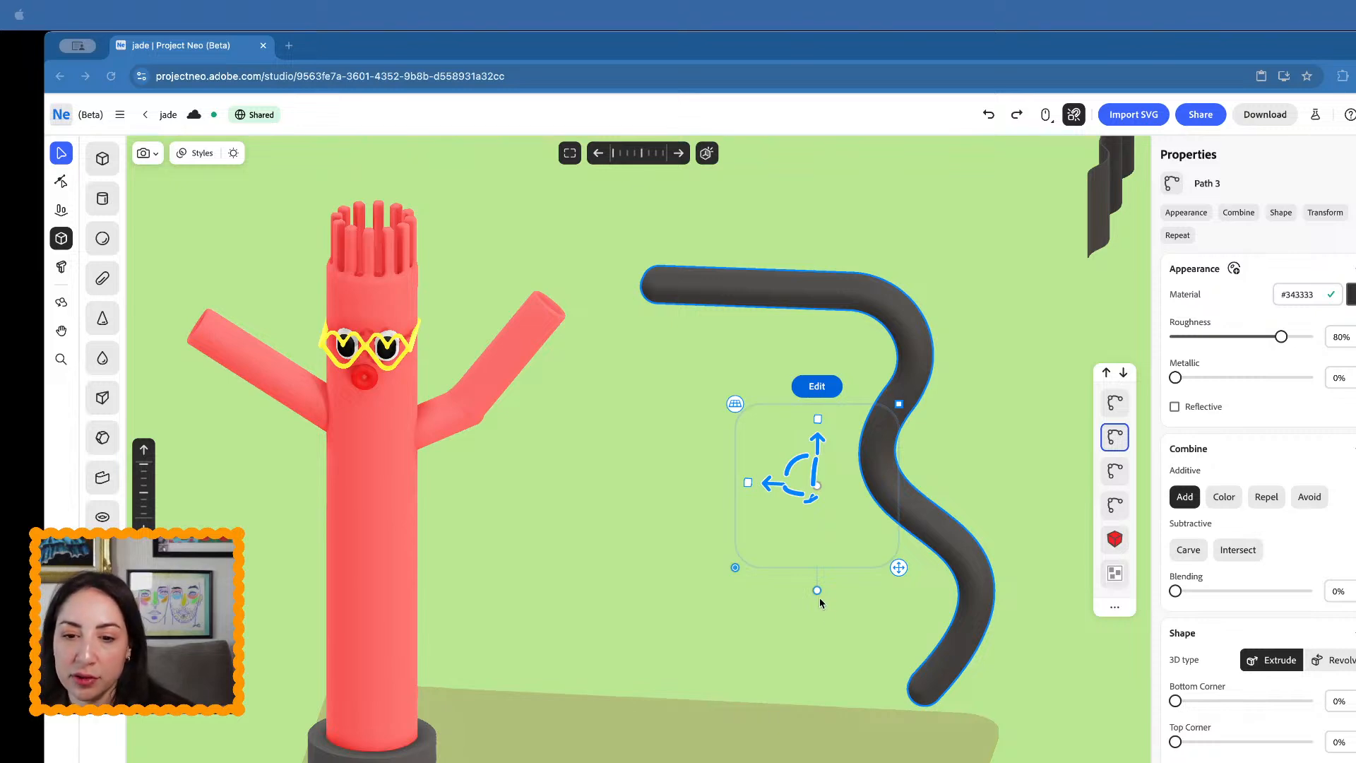
right_drag(820, 625, 761, 657)
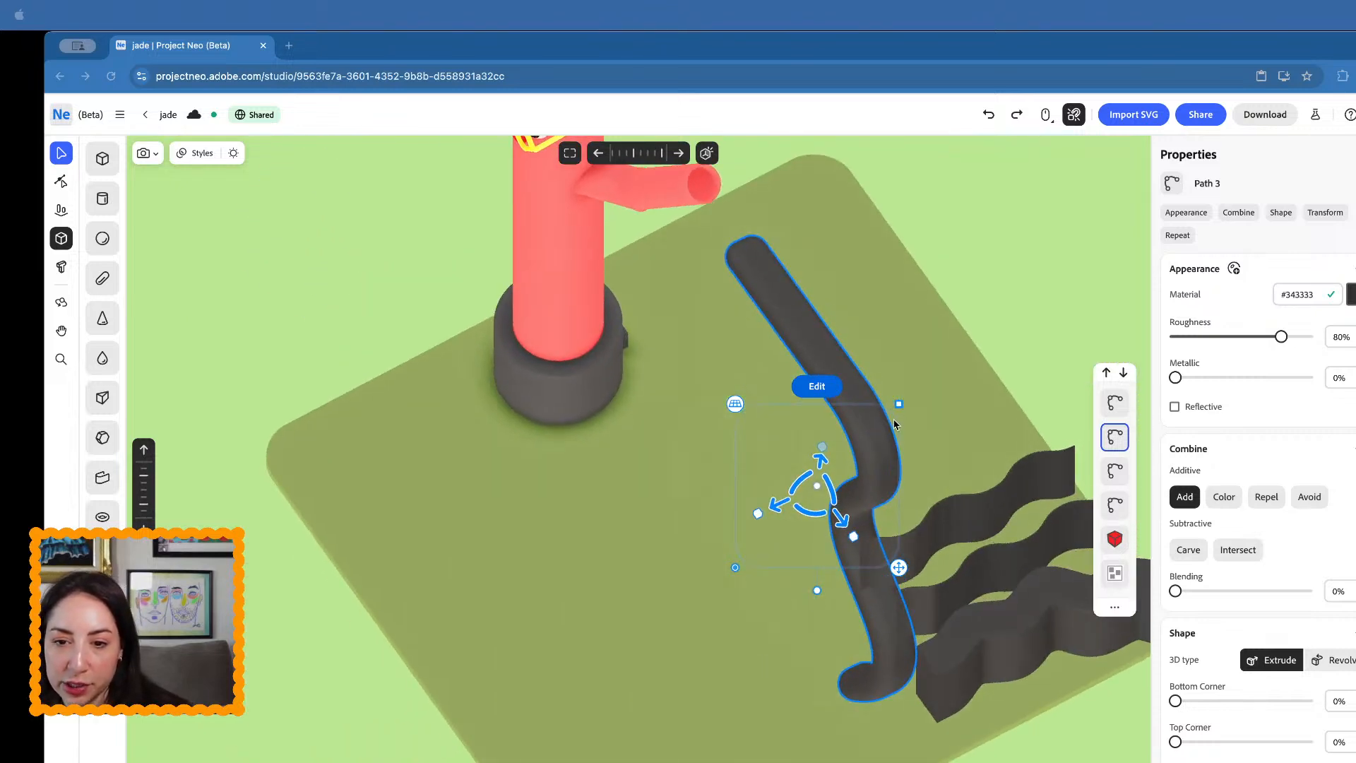
drag(900, 408, 937, 391)
scroll(938, 393, down, 5)
right_drag(939, 394, 1017, 330)
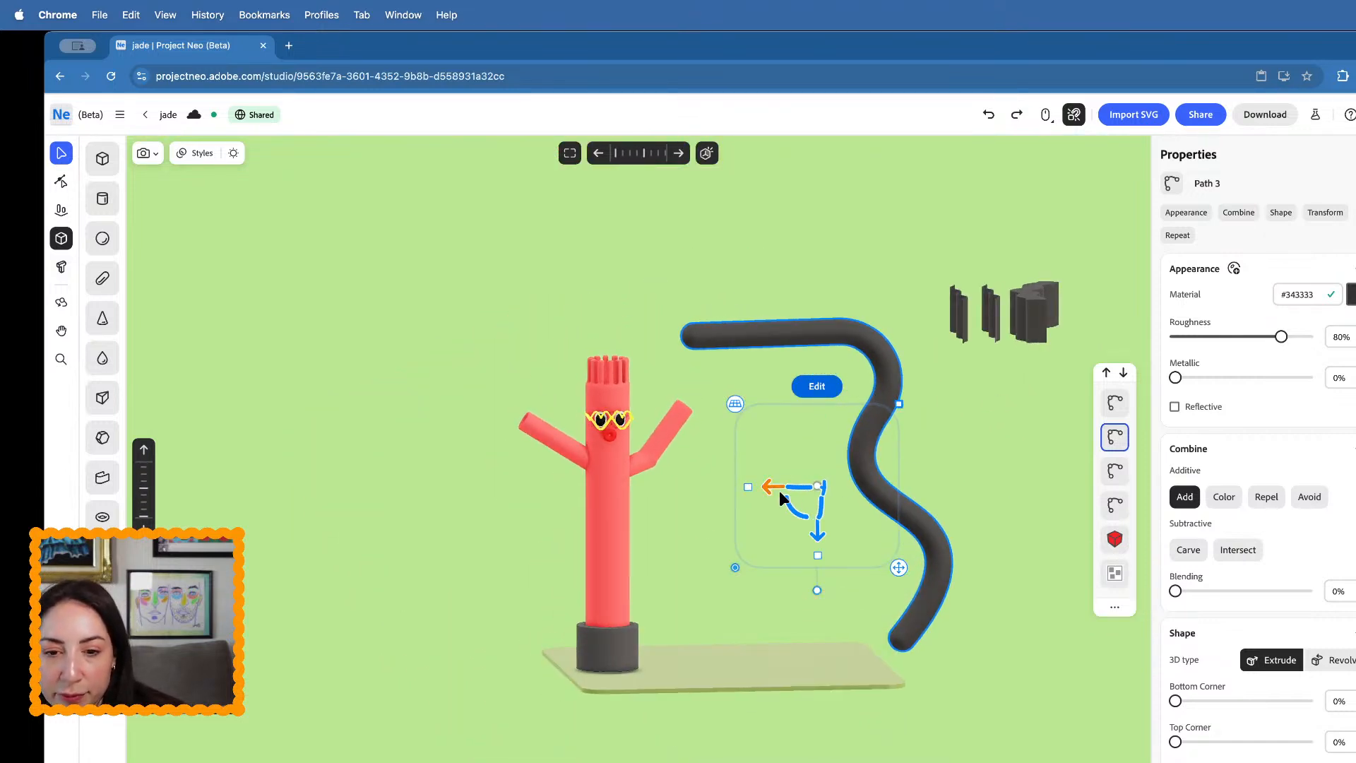
- Scale the hook-shaped tube down against the figure and move it aside, beyond the ground plate
drag(780, 497, 699, 490)
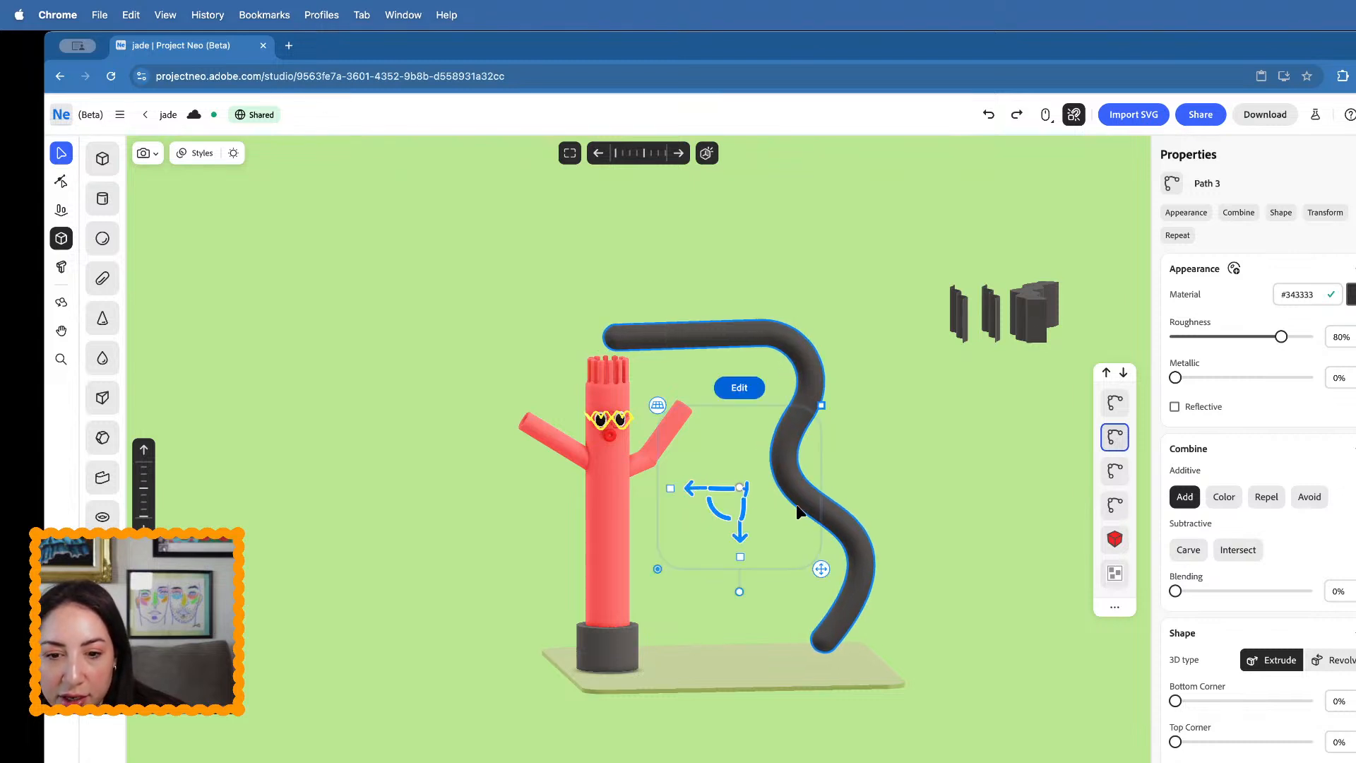
drag(822, 406, 749, 454)
drag(690, 493, 1000, 481)
- Stand one of the remaining wavy paths upright and place it low over the plate beside the figure
click(926, 316)
drag(918, 314, 757, 429)
drag(772, 308, 738, 671)
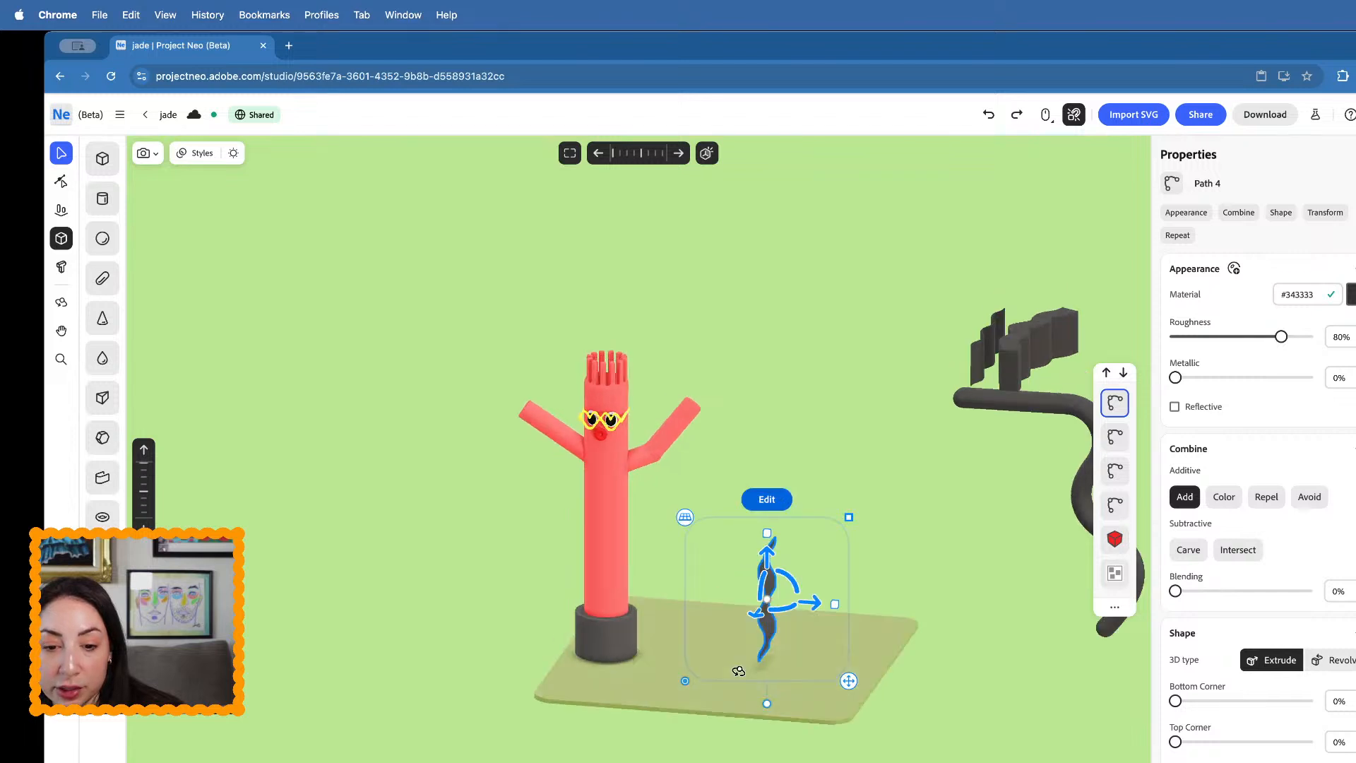
- Reduce the upright wavy path's extrusion depth to its stroke width and set its bottom and top corners to 100%
right_drag(738, 671, 670, 715)
scroll(766, 598, up, 5)
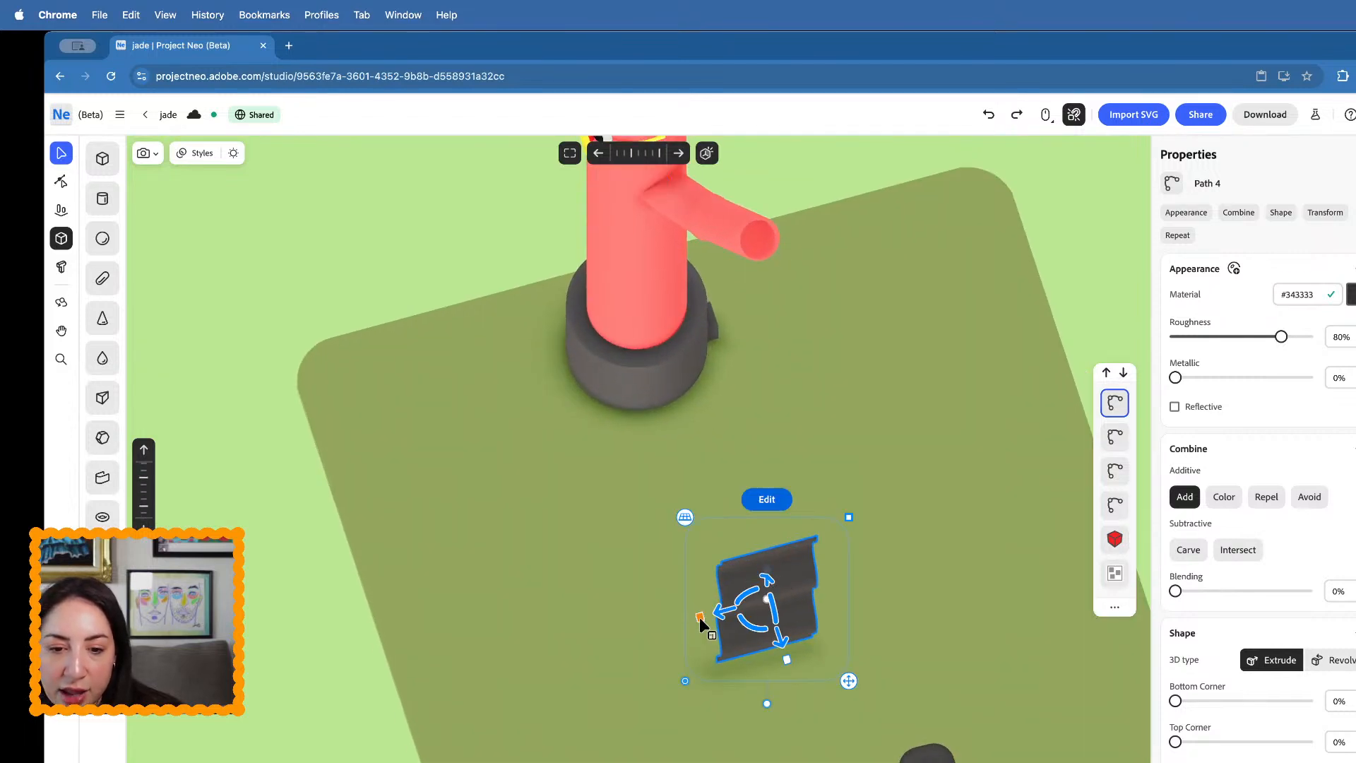
drag(699, 617, 807, 607)
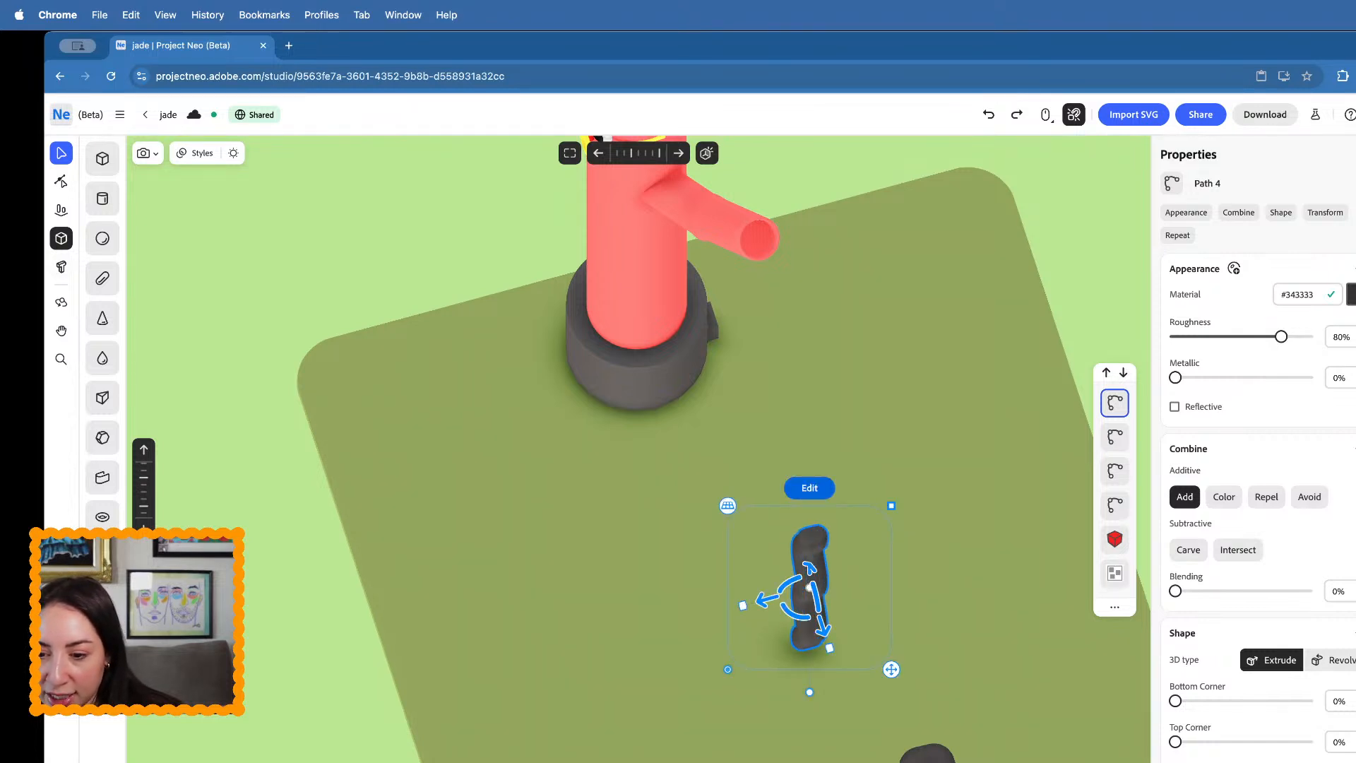
drag(1175, 701, 1307, 701)
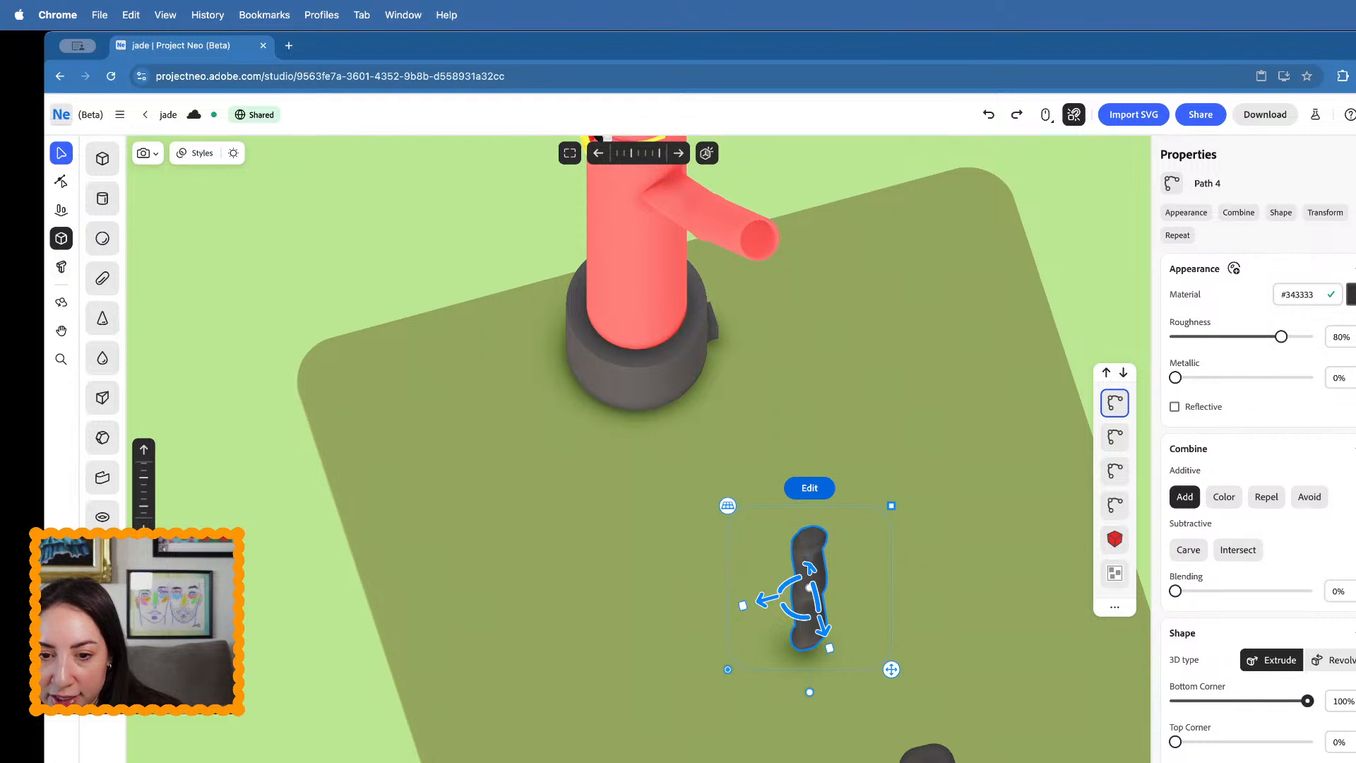
drag(1175, 742, 1307, 742)
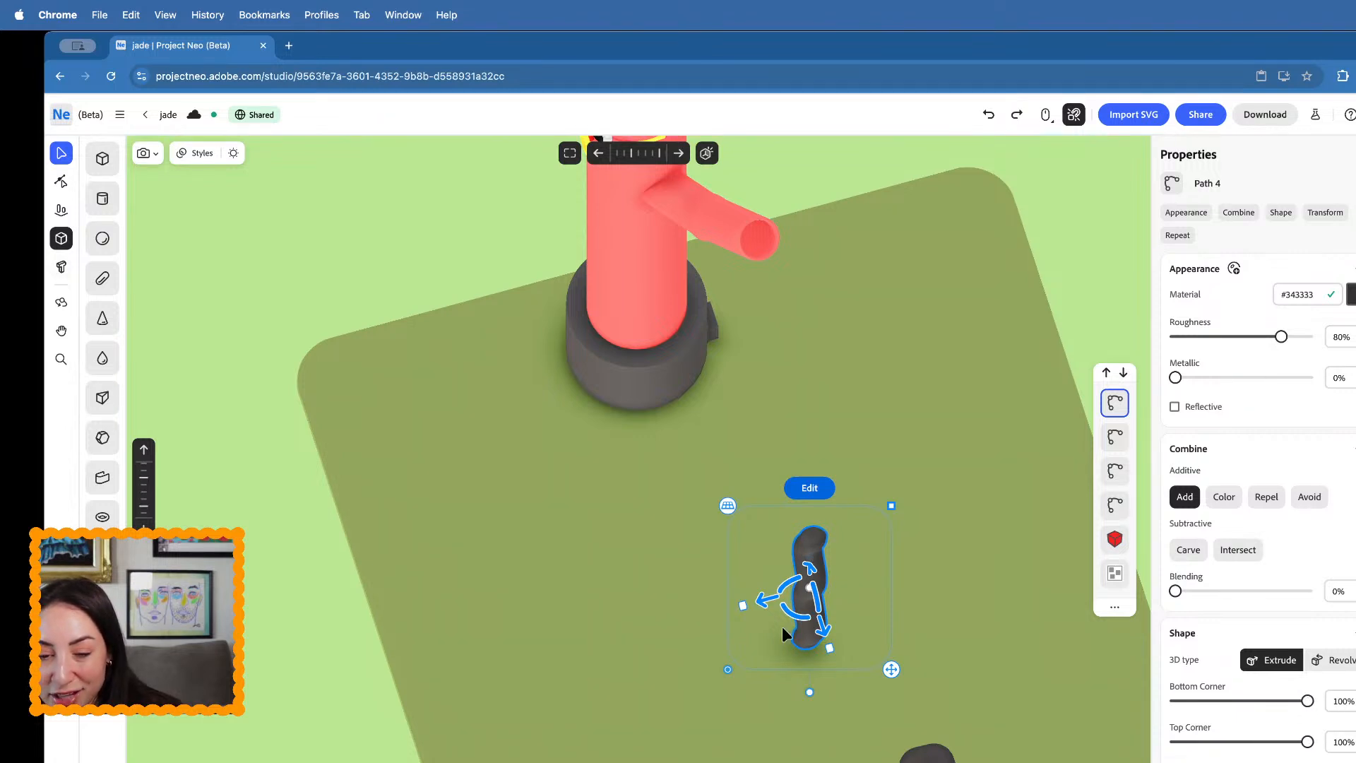
- Scale the wavy path up to about the figure's height and change its 3D type to Revolve
right_drag(799, 617, 876, 581)
drag(891, 505, 997, 425)
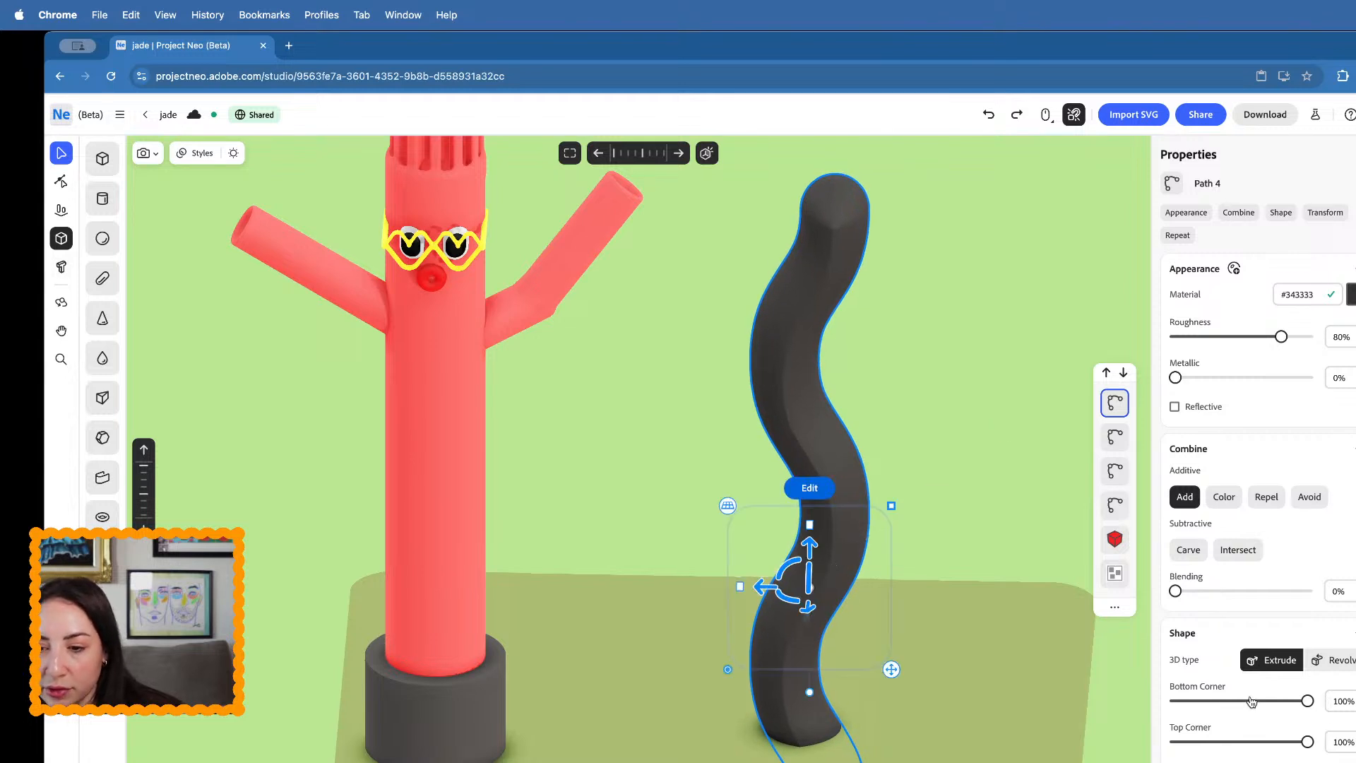
drag(1251, 701, 1308, 701)
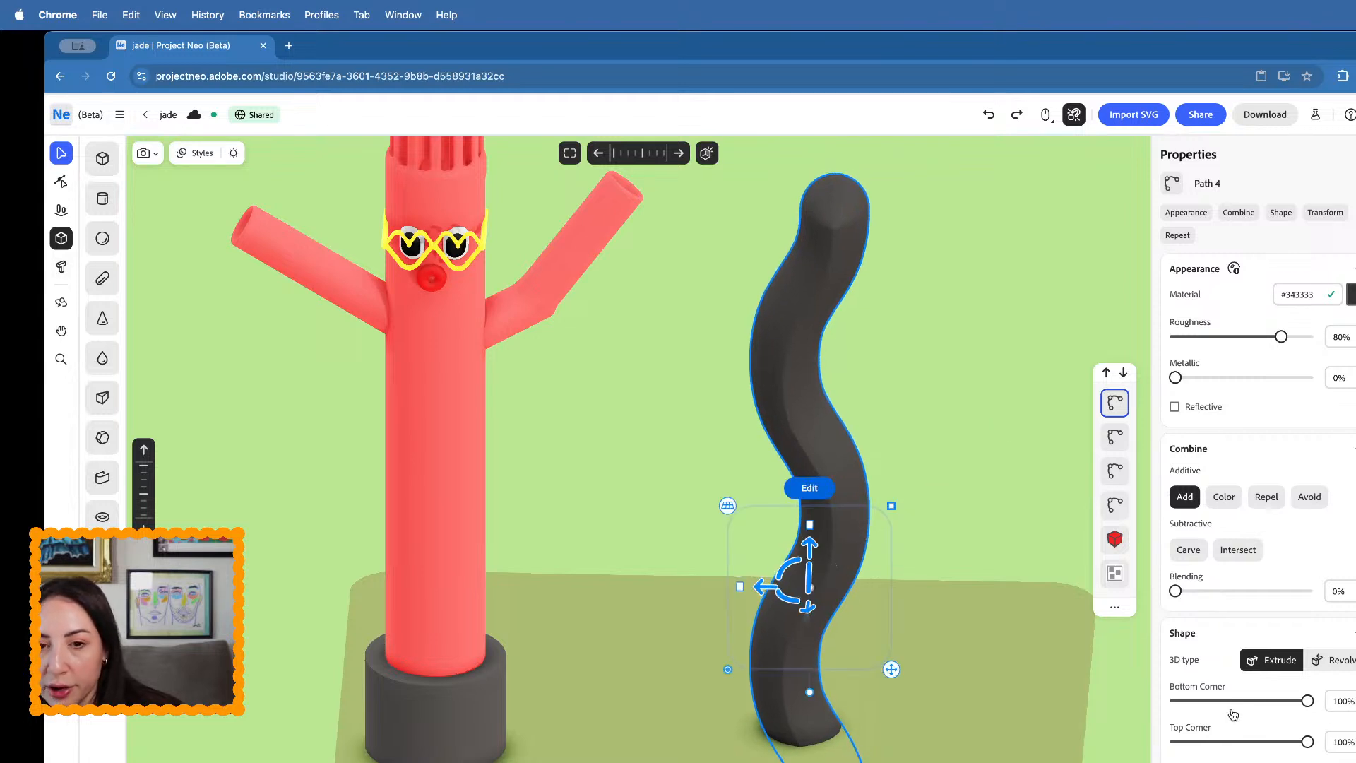
click(1332, 664)
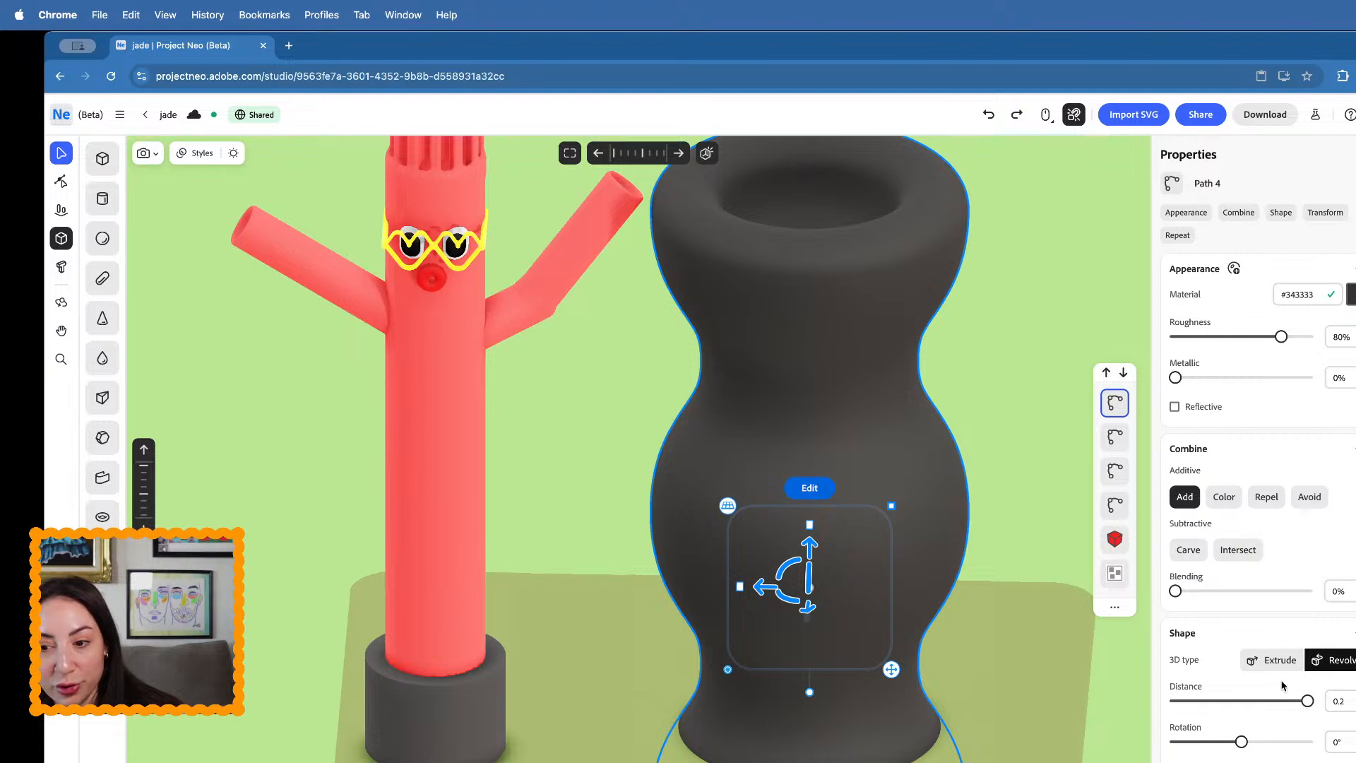
- Set the revolved wavy path's distance to 0.041 and its rotation to about 0.514°
drag(1296, 700, 1201, 700)
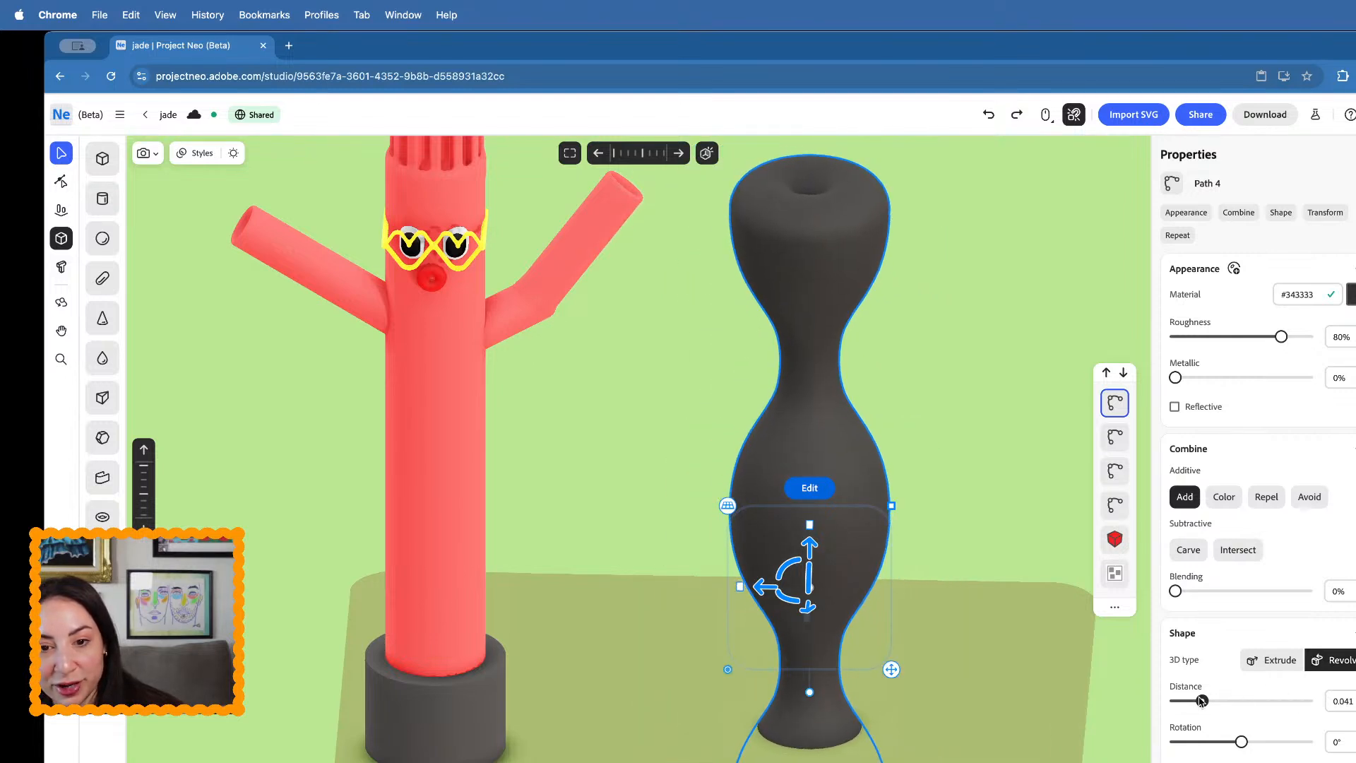
drag(1241, 742, 1175, 741)
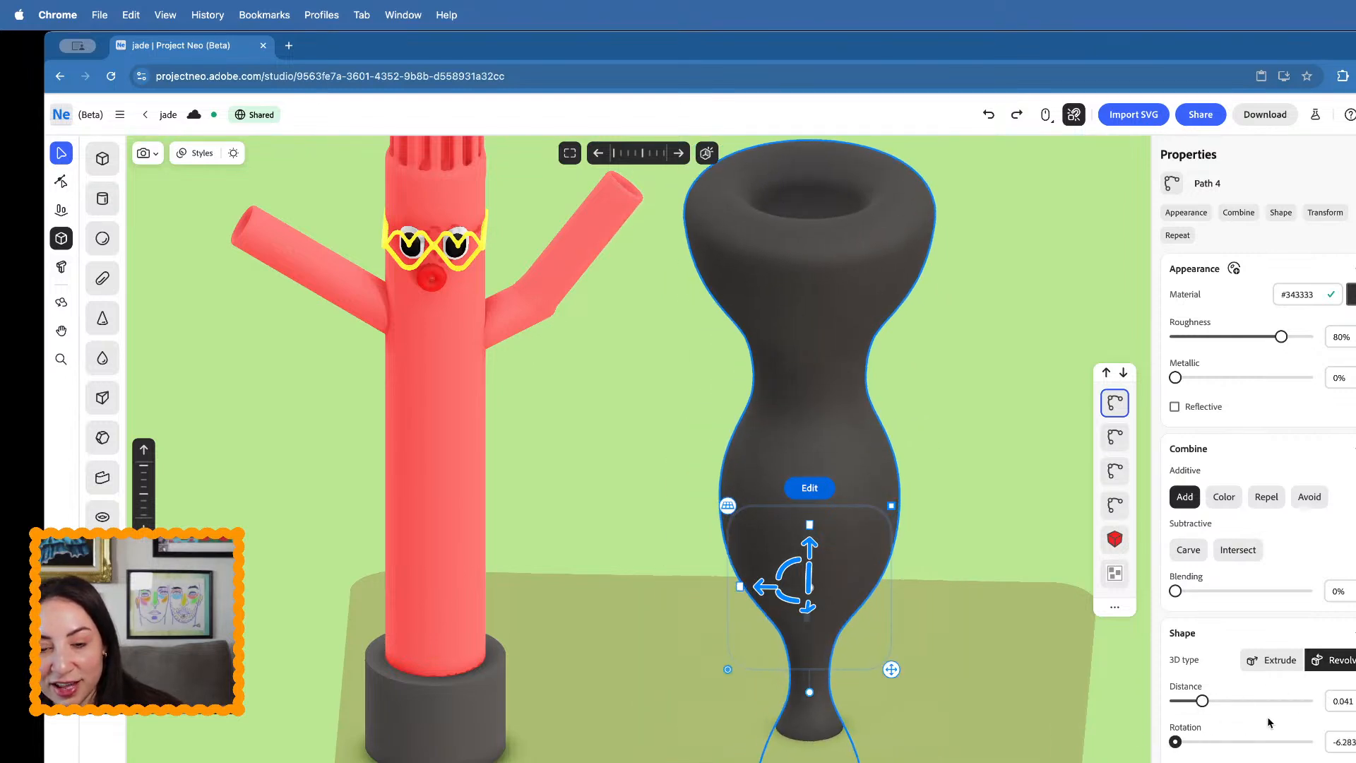
mouse_move(1268, 718)
mouse_down()
mouse_move(1322, 718)
mouse_move(1247, 718)
mouse_up()
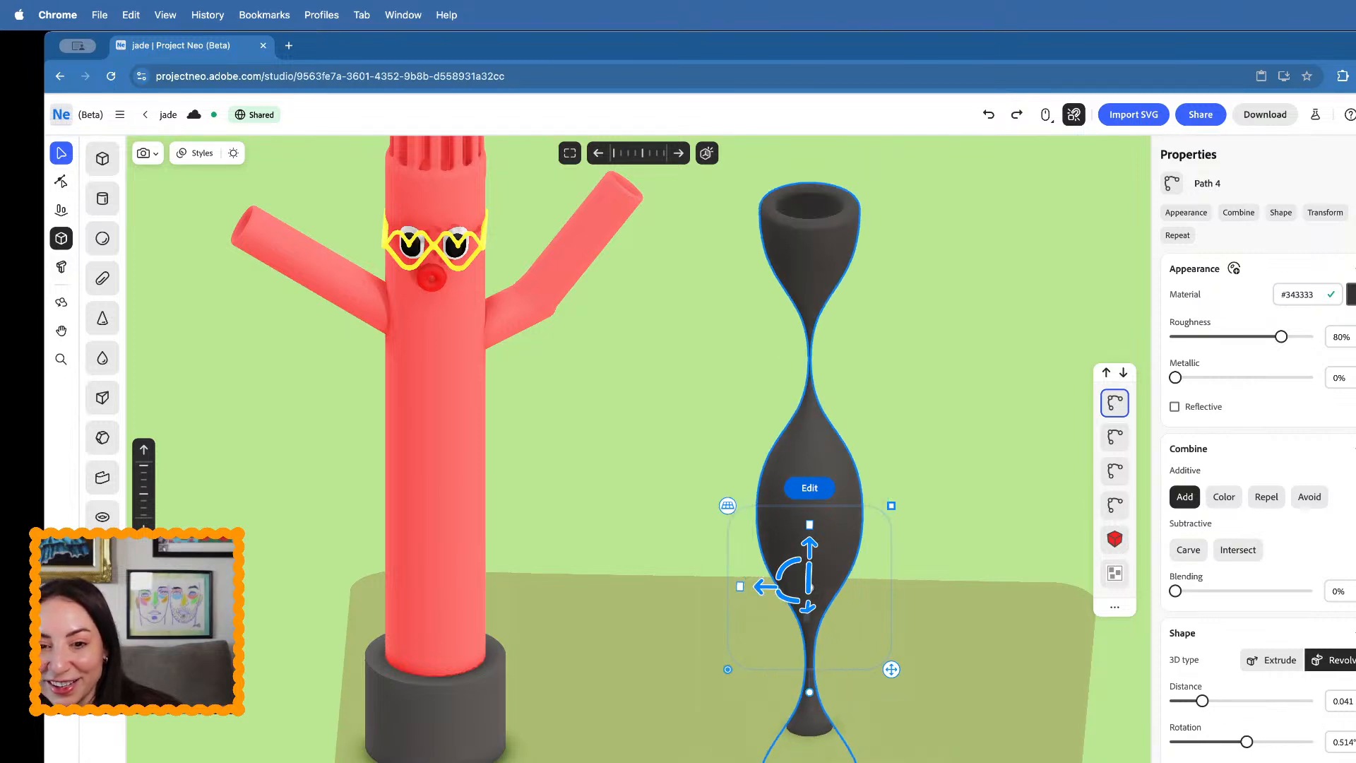
- Raise the revolved wavy path above the ground plate and move it sideways away from the figure, beside the unused paths
scroll(783, 604, down, 5)
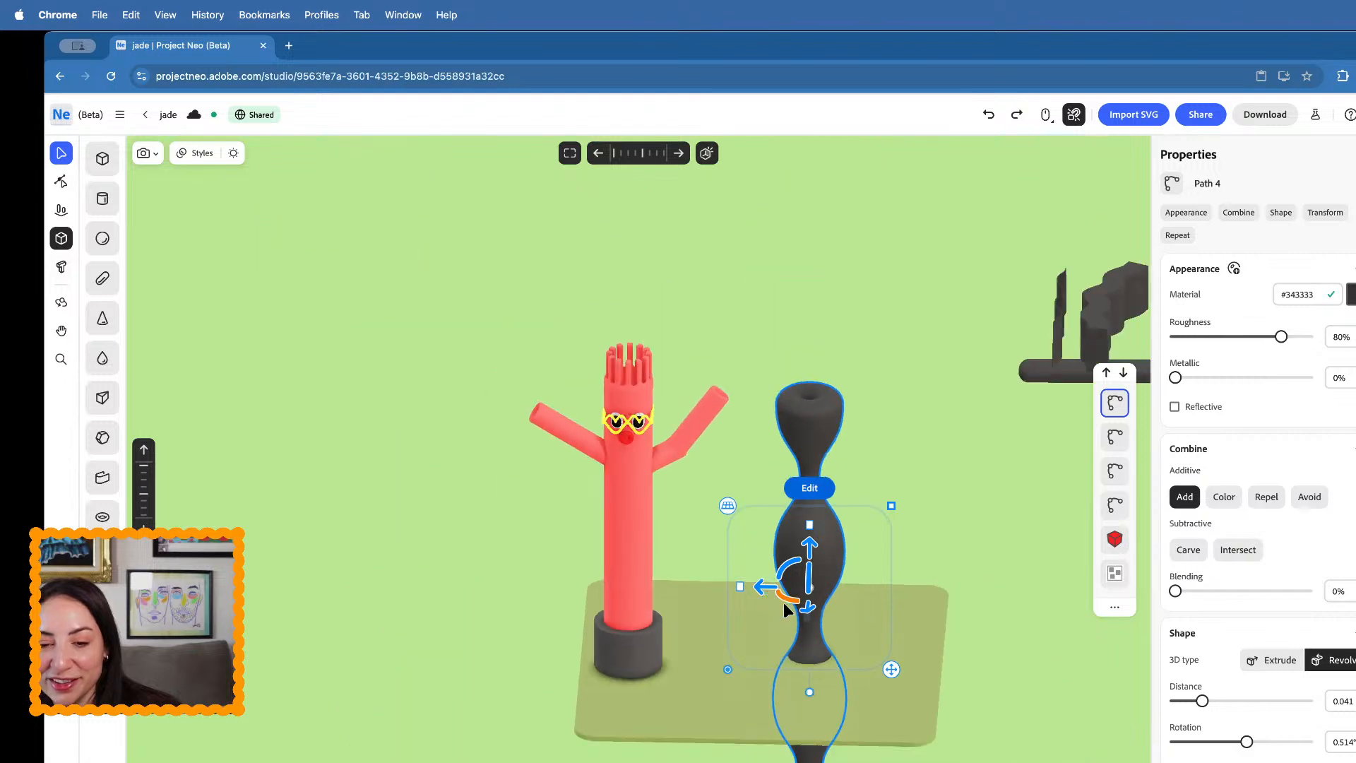
drag(806, 549, 808, 313)
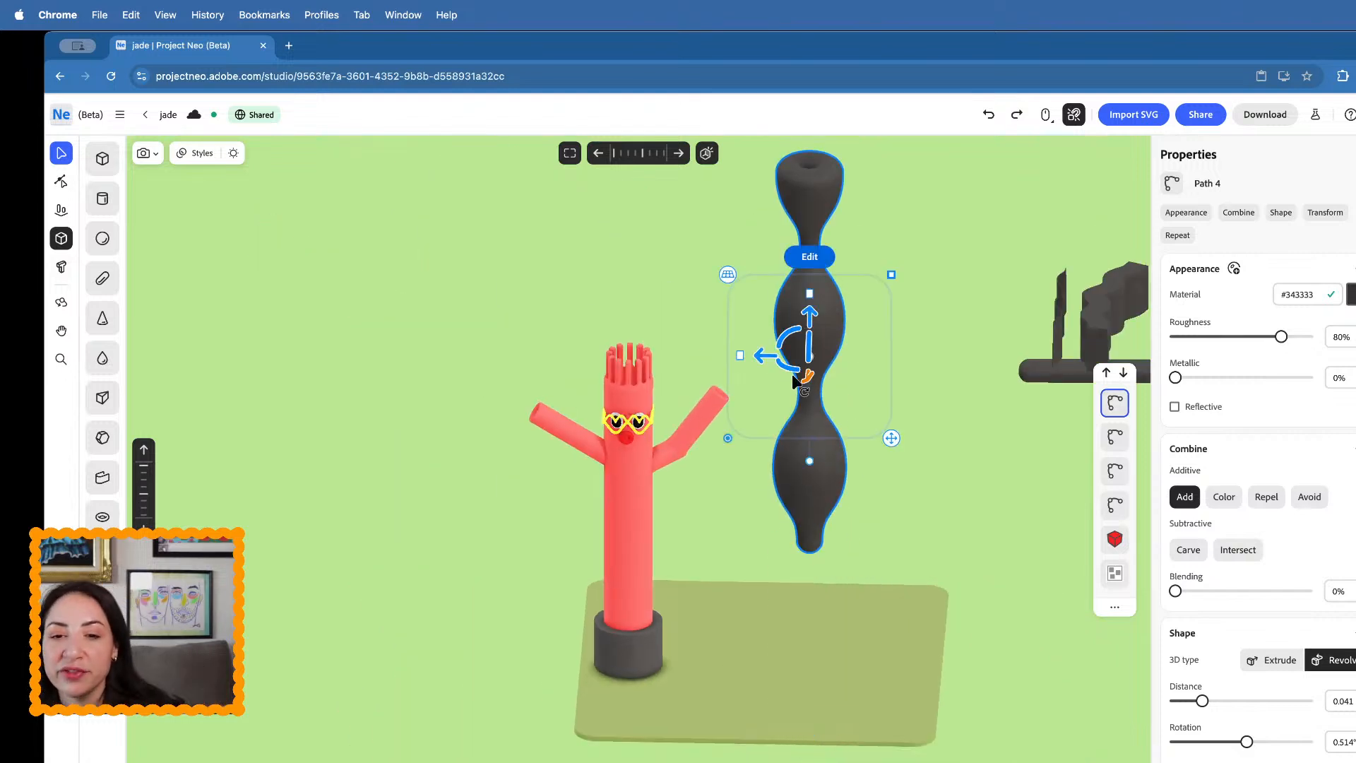
drag(760, 353, 1031, 336)
click(929, 431)
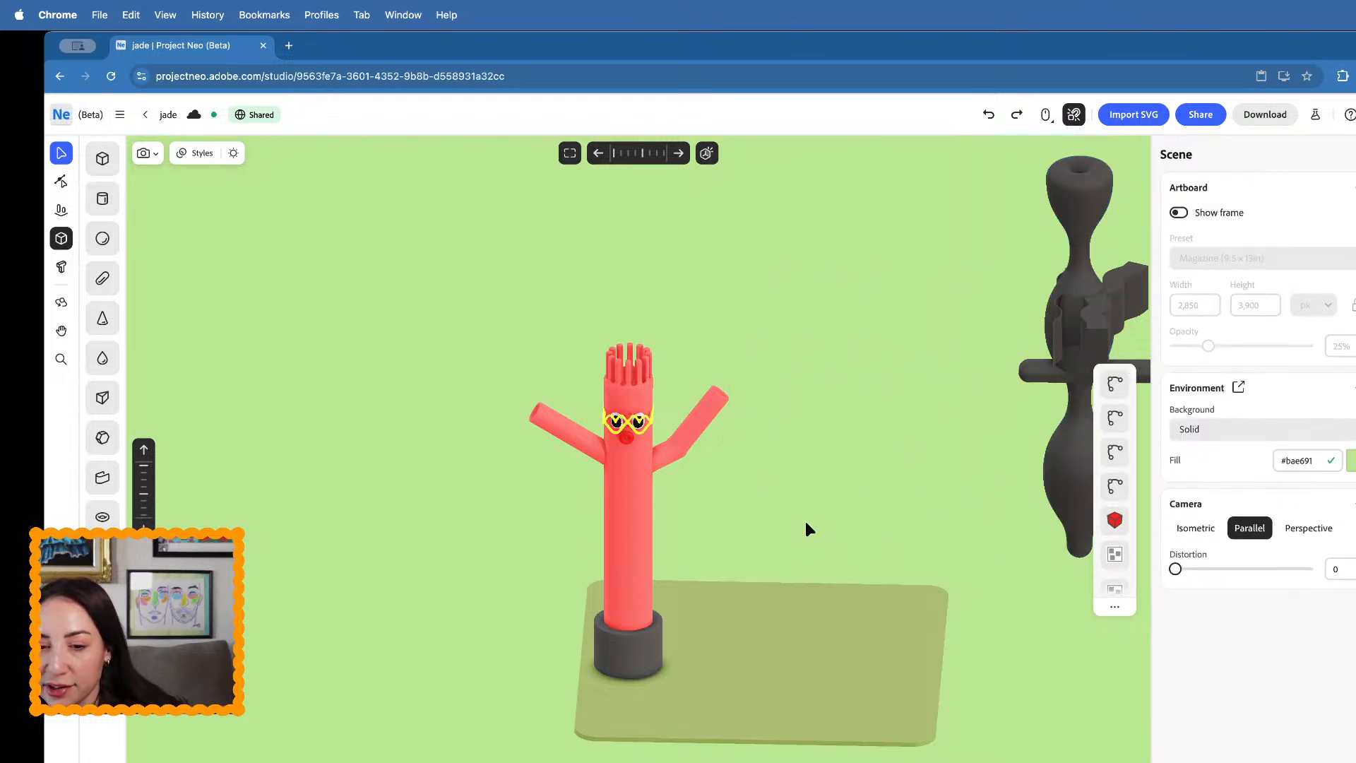
right_drag(791, 537, 798, 523)
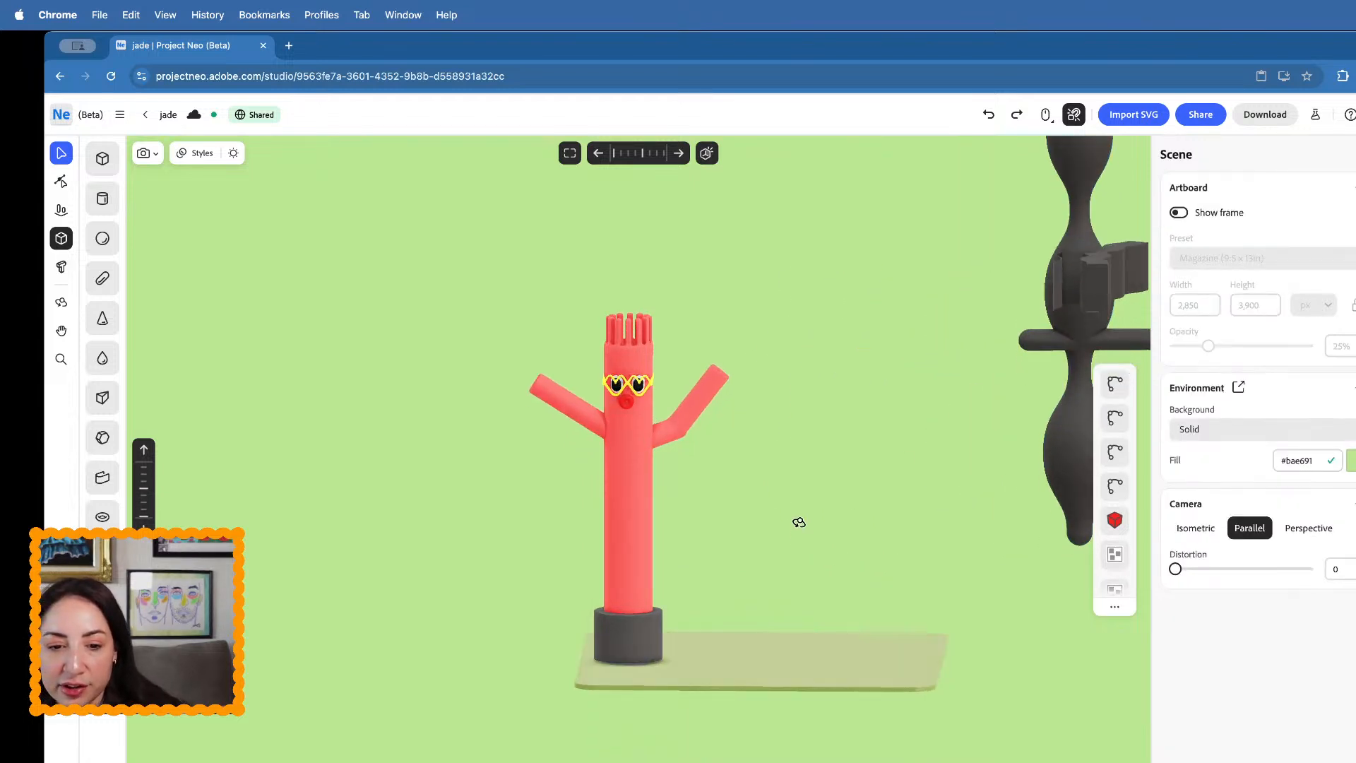
click(765, 633)
mouse_move(714, 660)
mouse_down()
mouse_move(592, 668)
mouse_move(705, 669)
mouse_up()
click(908, 493)
scroll(907, 493, down, 2)
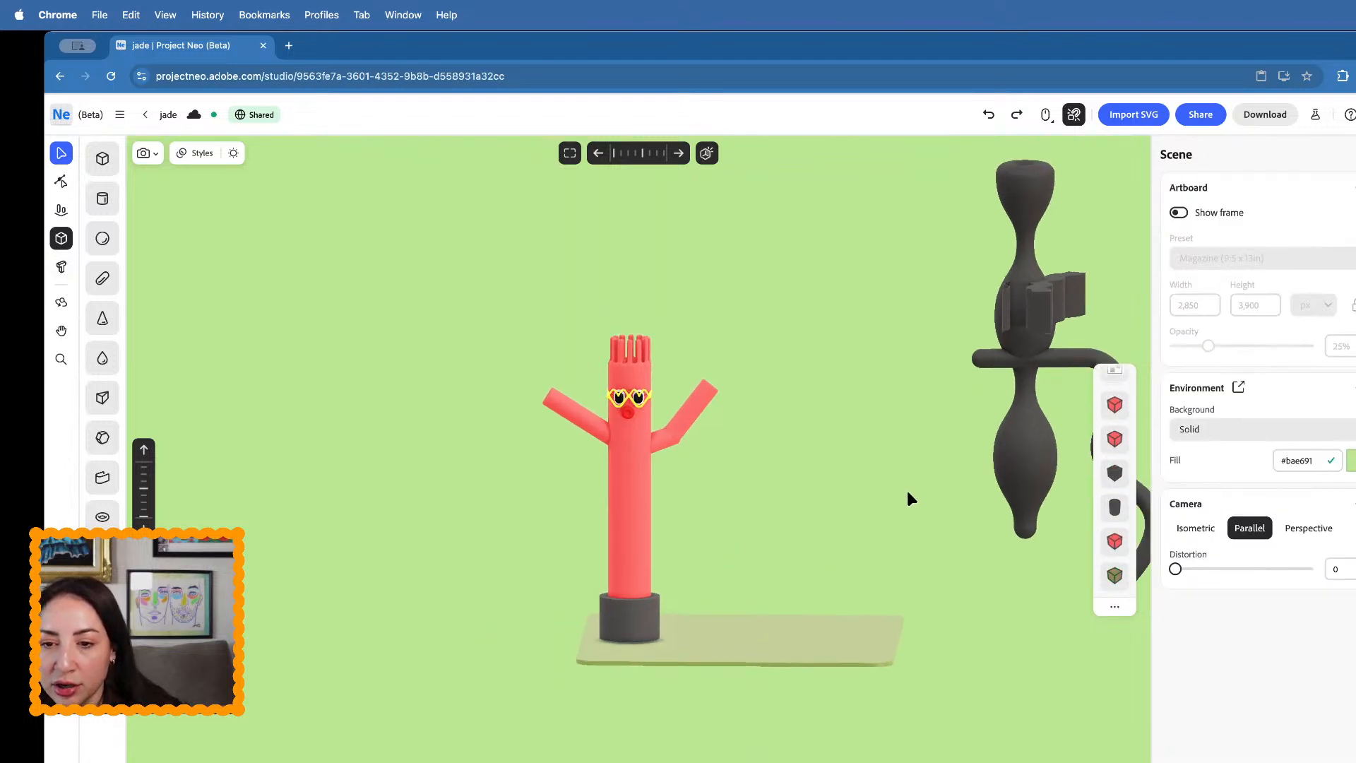
right_drag(908, 493, 745, 596)
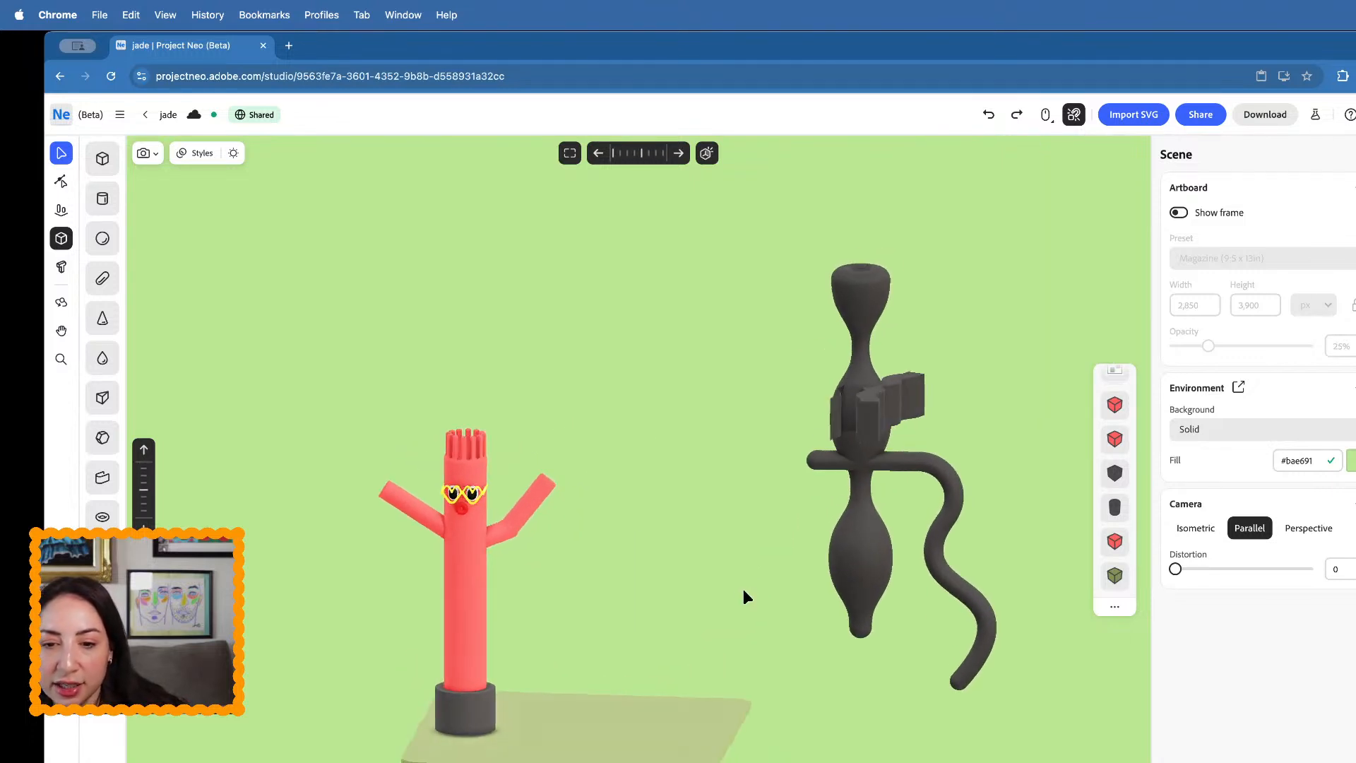
- Move the hook-shaped tube over to the figure to try it there, and delete it from the scene
click(941, 596)
drag(941, 596, 567, 608)
drag(620, 520, 620, 580)
drag(714, 545, 780, 459)
key(Delete)
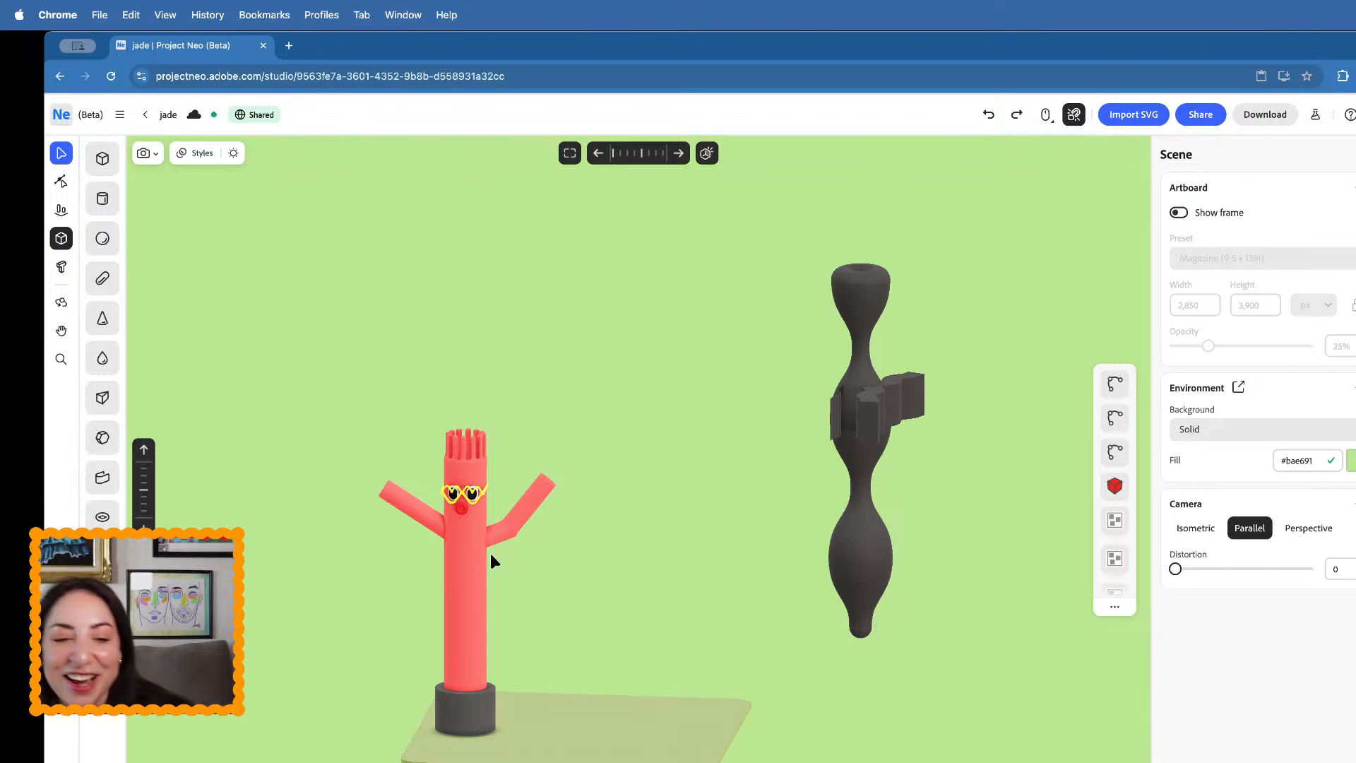
- Select the revolved path together with the two unused wavy paths and move them farther away from the figure
scroll(490, 554, down, 5)
click(812, 358)
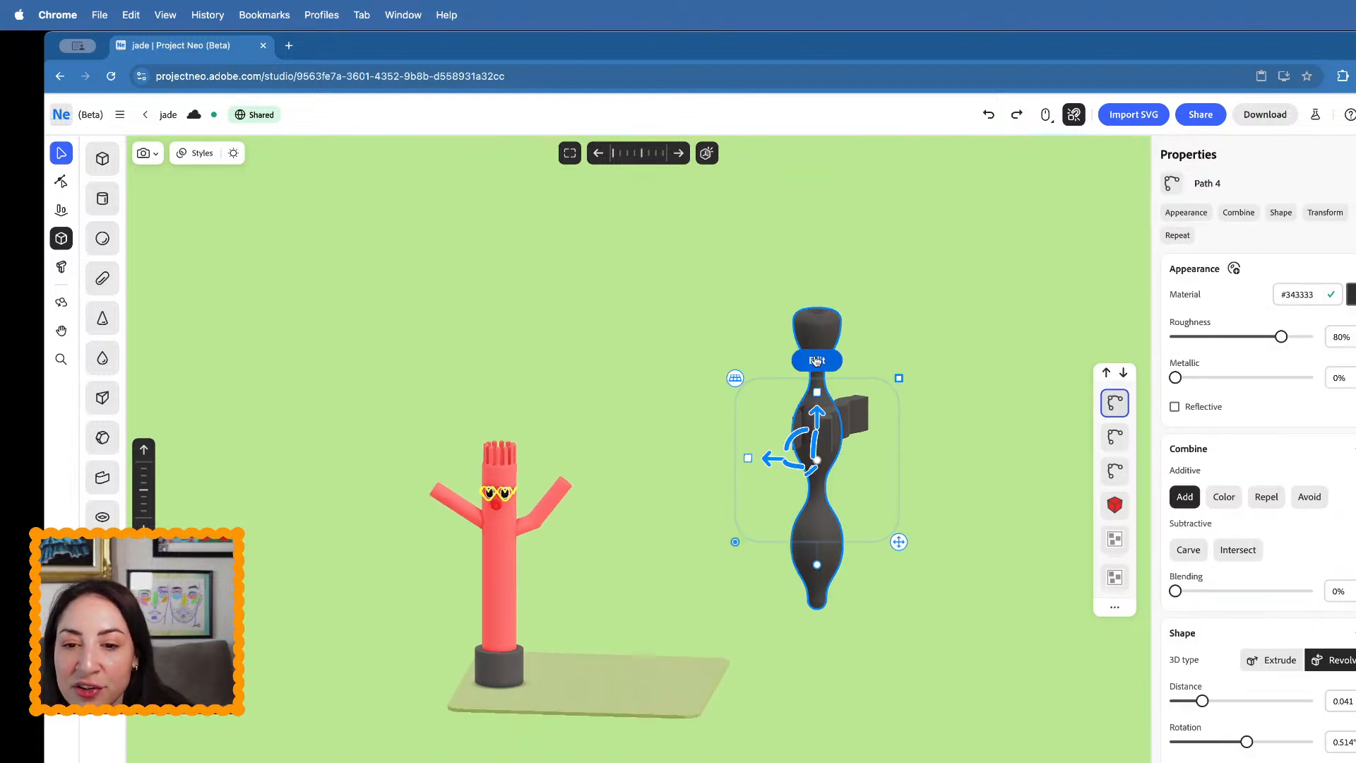
drag(766, 458, 719, 460)
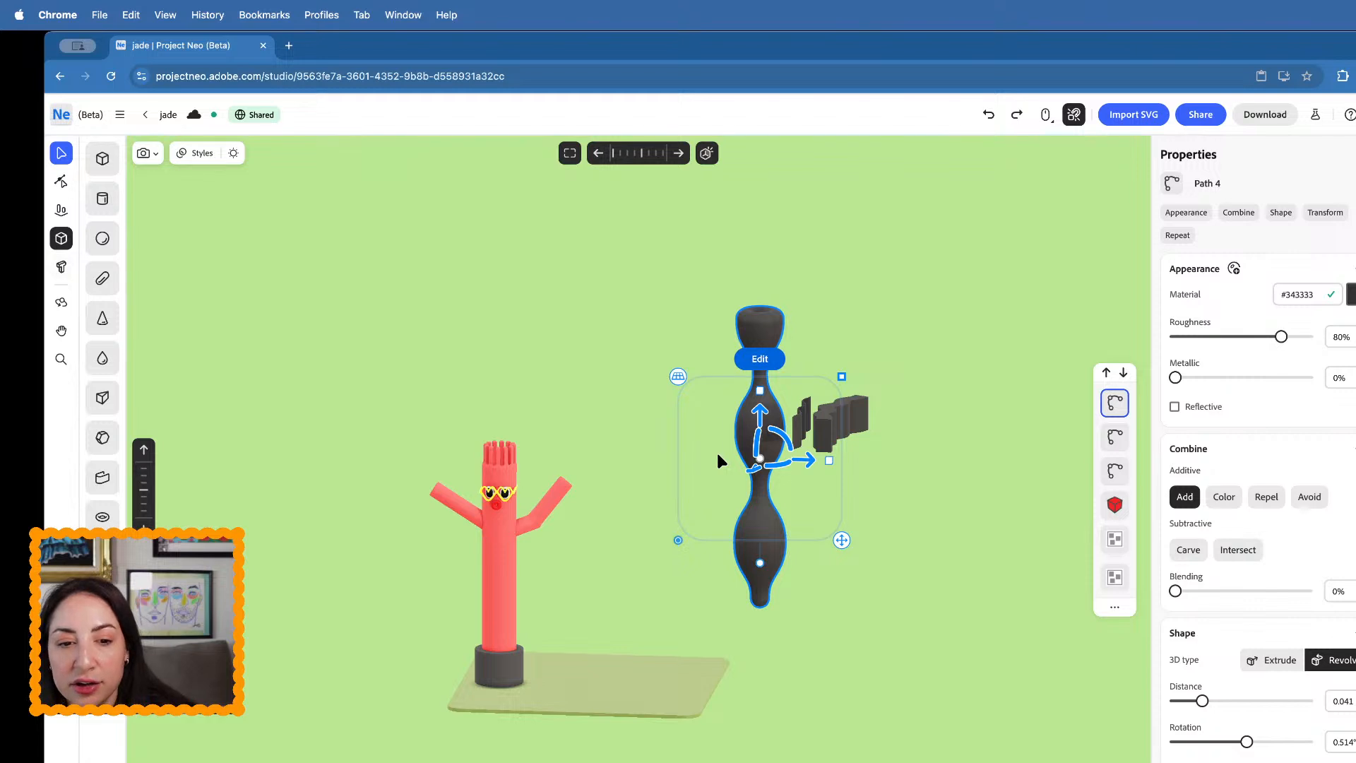
scroll(510, 546, up, 4)
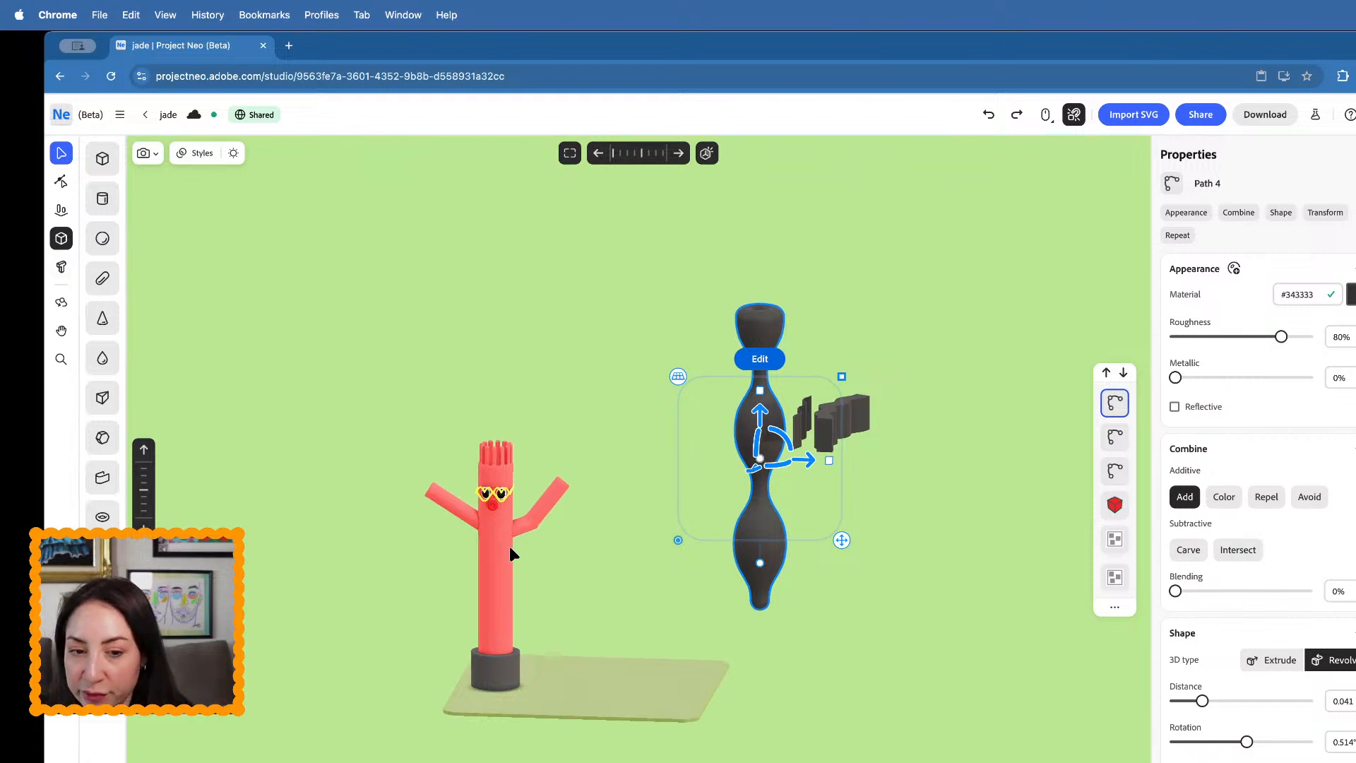
drag(587, 425, 920, 502)
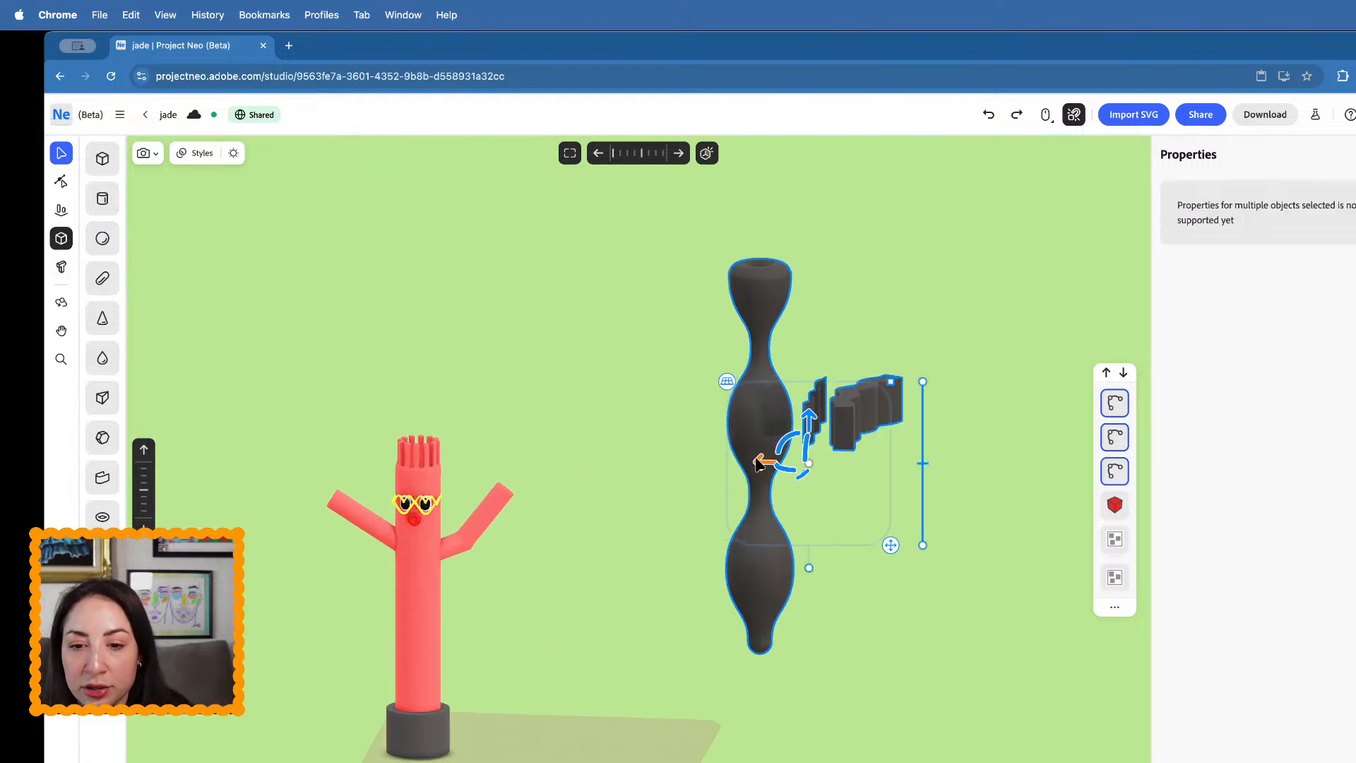
drag(760, 462, 848, 463)
middle_drag(610, 570, 743, 489)
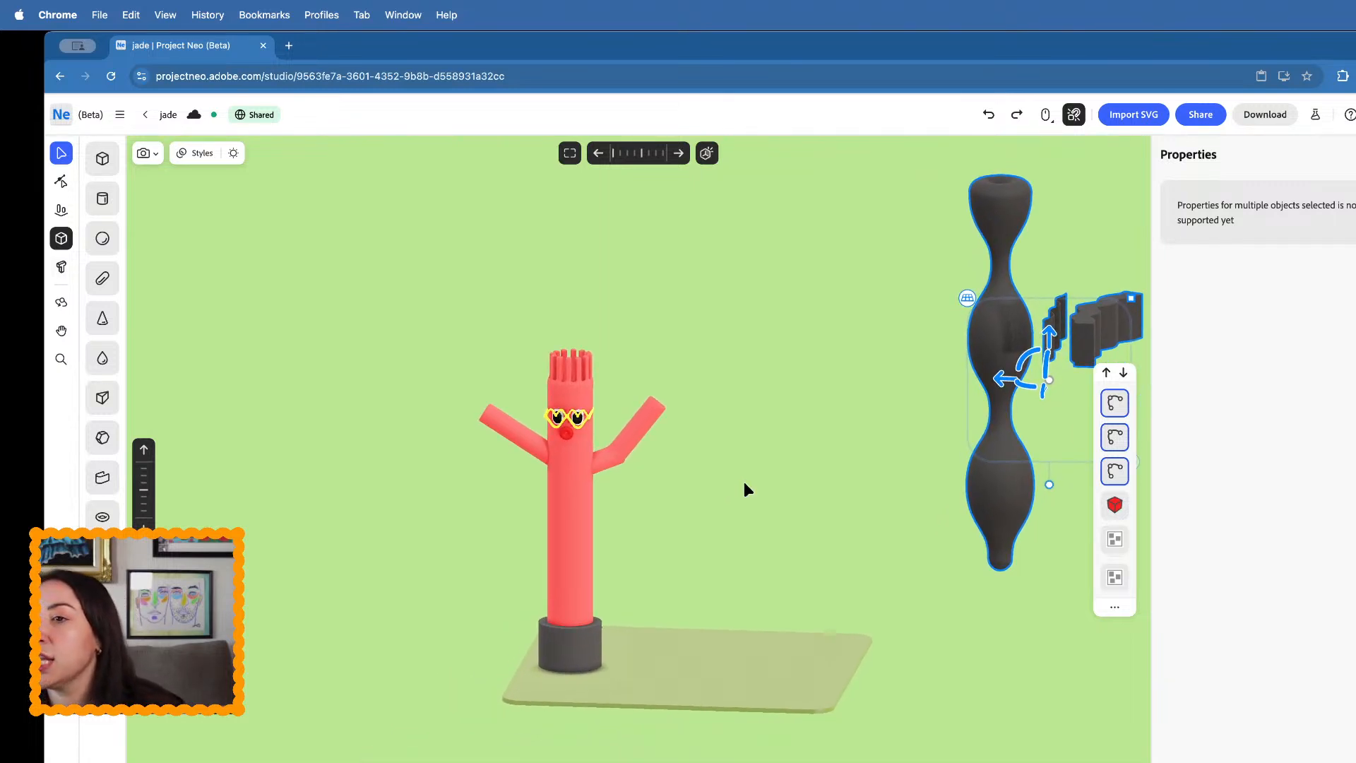
- Slide the ground plate sideways under the figure so the figure stands nearer the plate's middle
scroll(744, 489, up, 2)
drag(371, 493, 485, 689)
shift+click(573, 729)
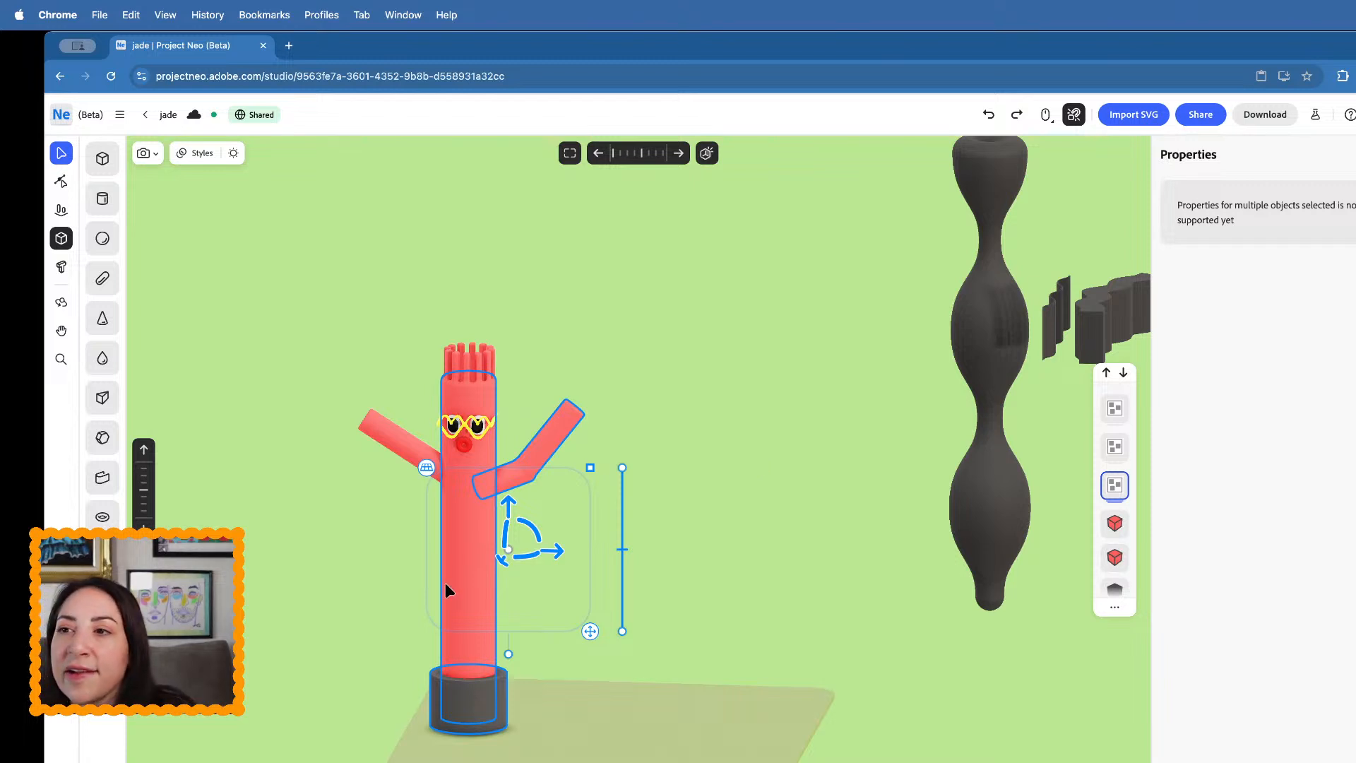
click(630, 734)
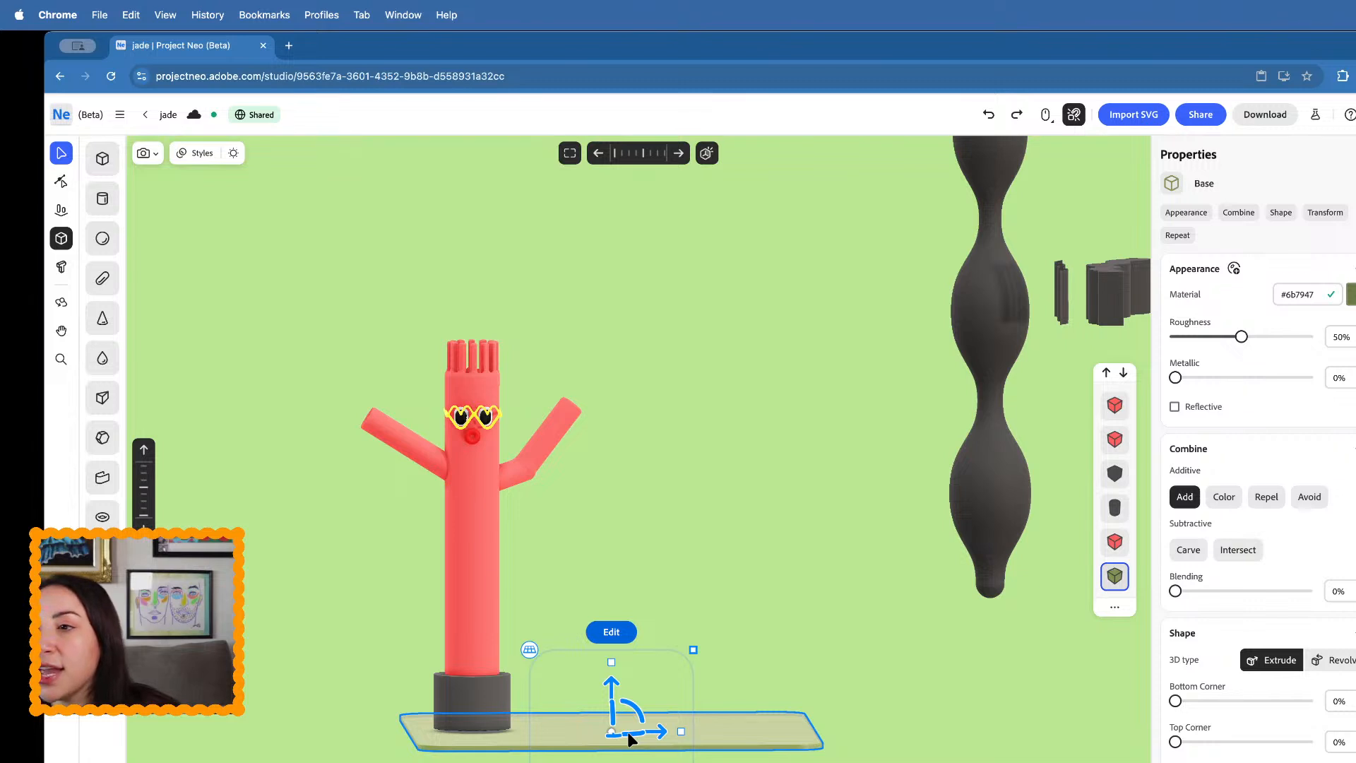
drag(660, 733, 554, 734)
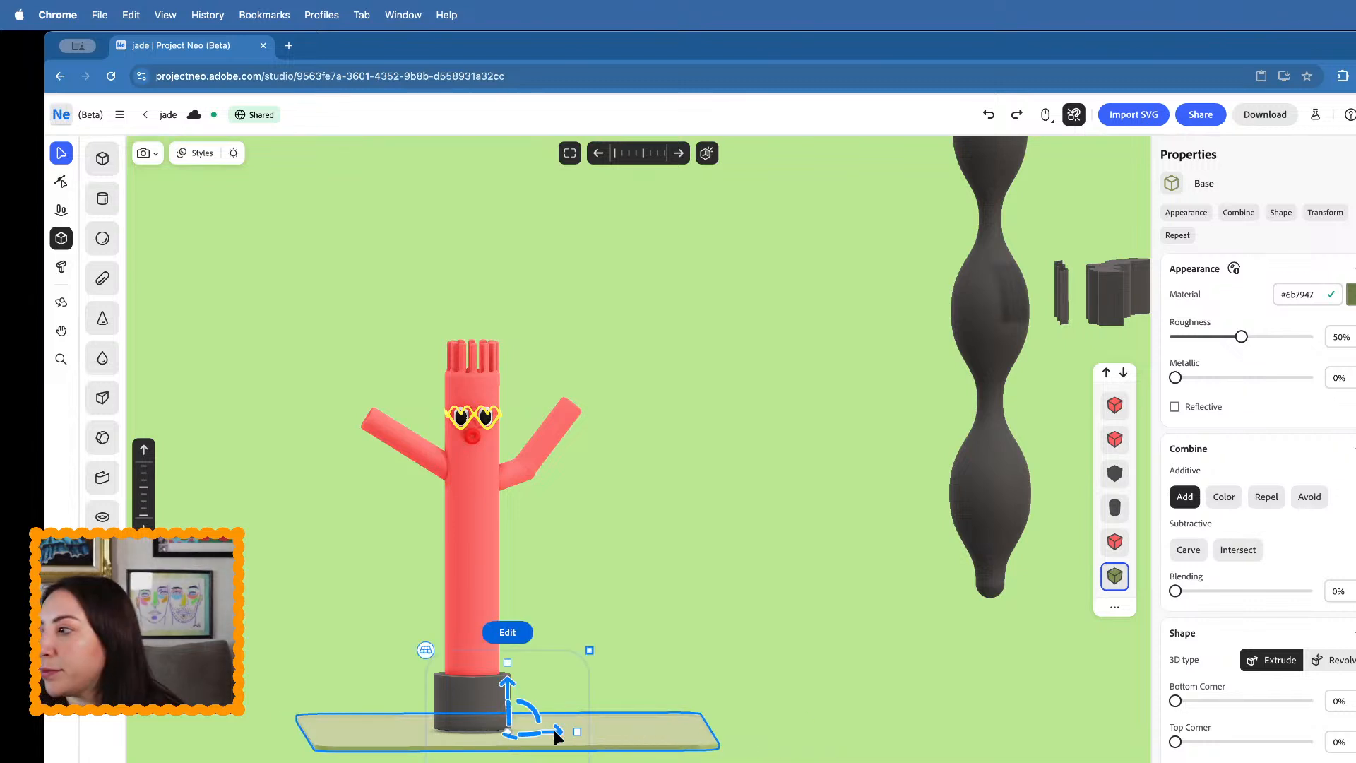
- Widen the ground plate to about one and a half times its width, extending only the side facing the wavy paths
scroll(510, 688, up, 3)
scroll(509, 688, down, 6)
middle_drag(510, 687, 671, 611)
scroll(671, 611, up, 2)
scroll(671, 611, up, 4)
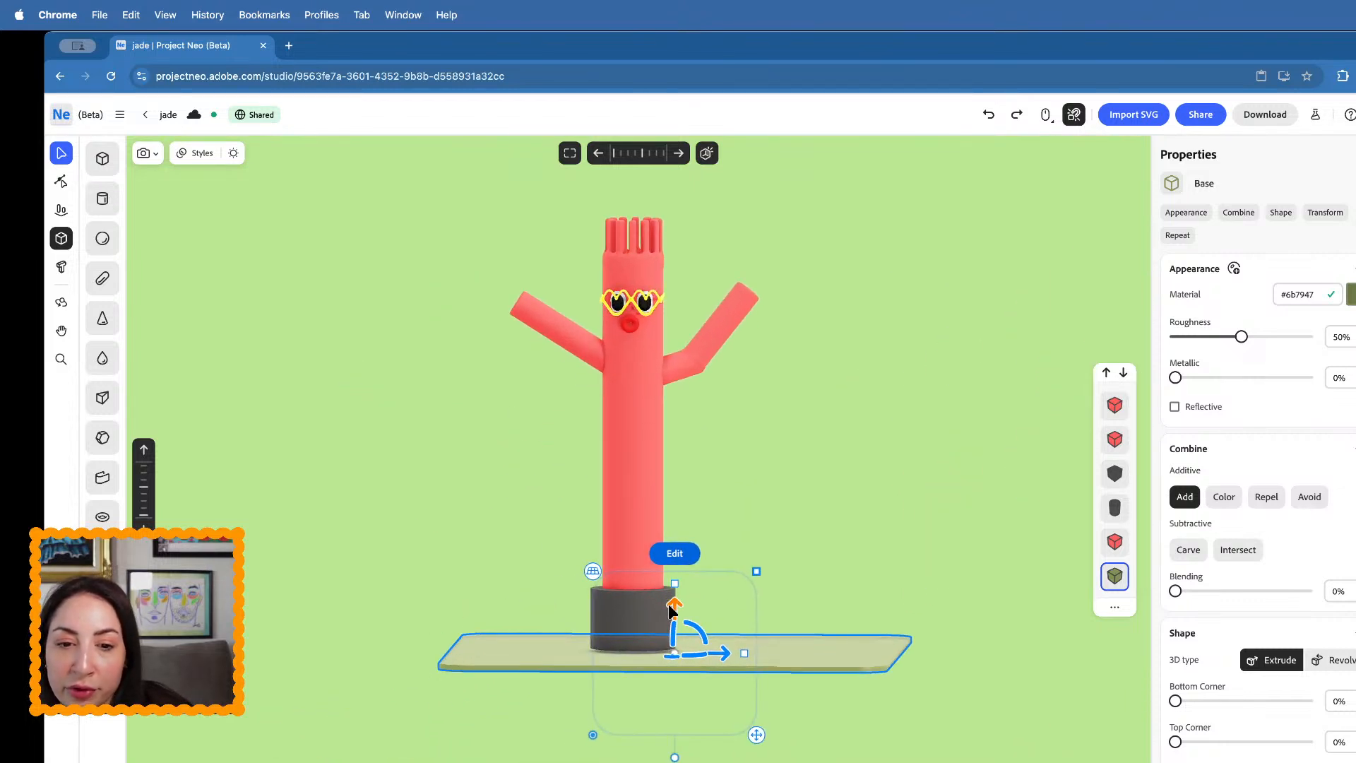
click(745, 435)
click(739, 650)
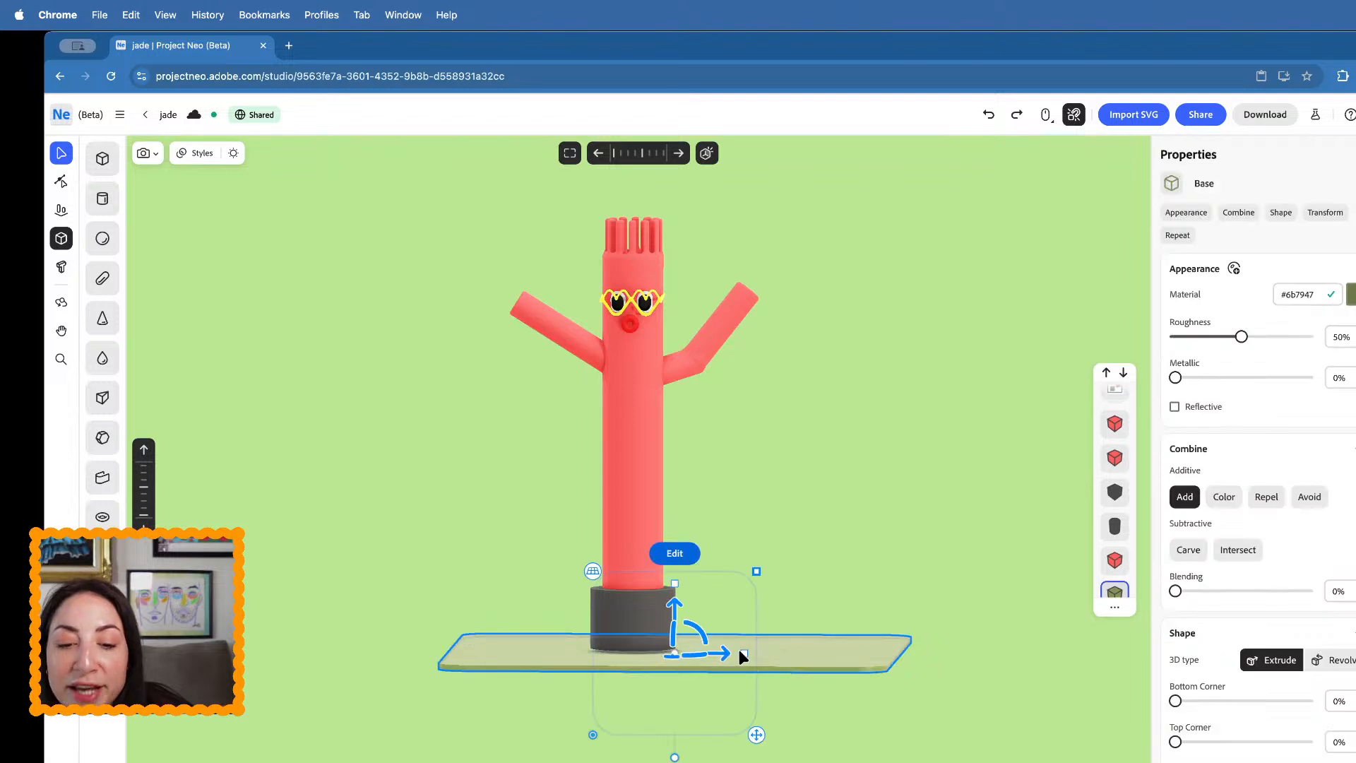
drag(738, 650, 895, 653)
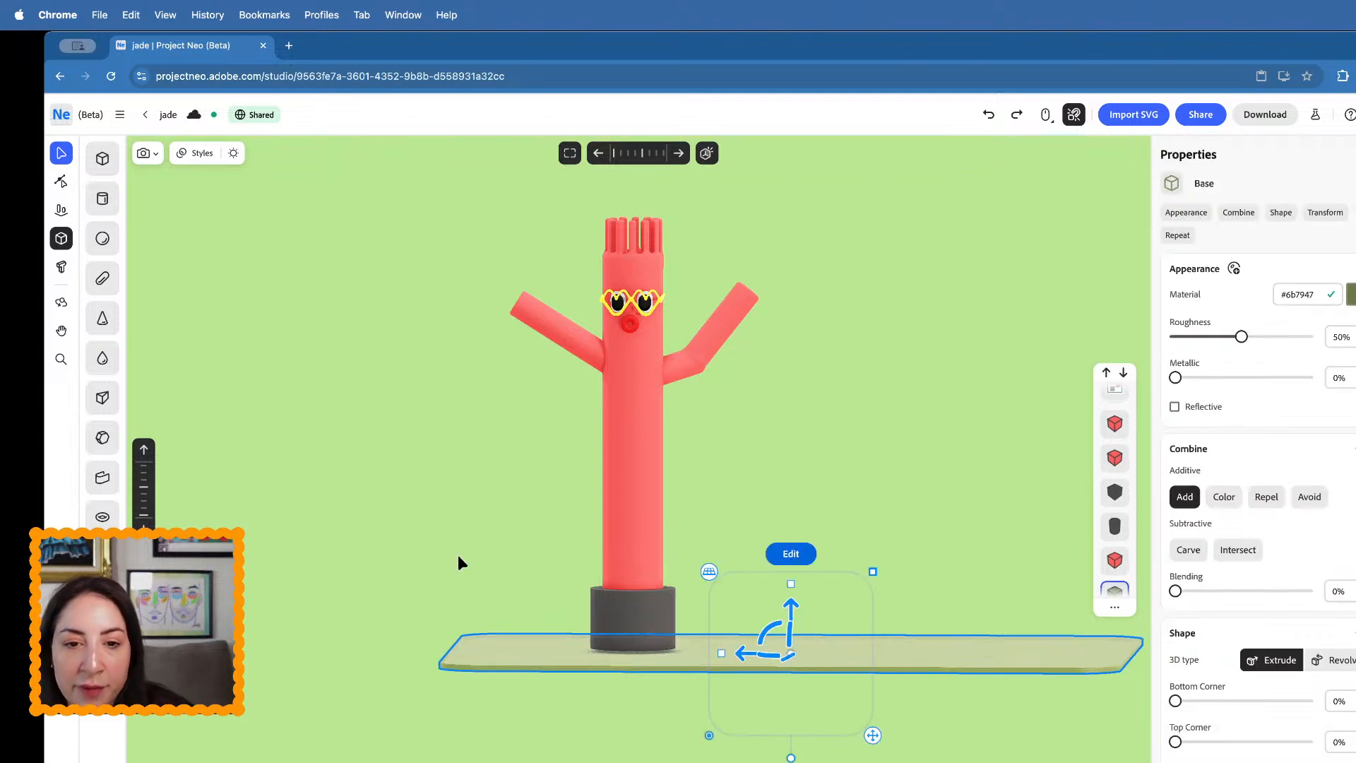
click(392, 572)
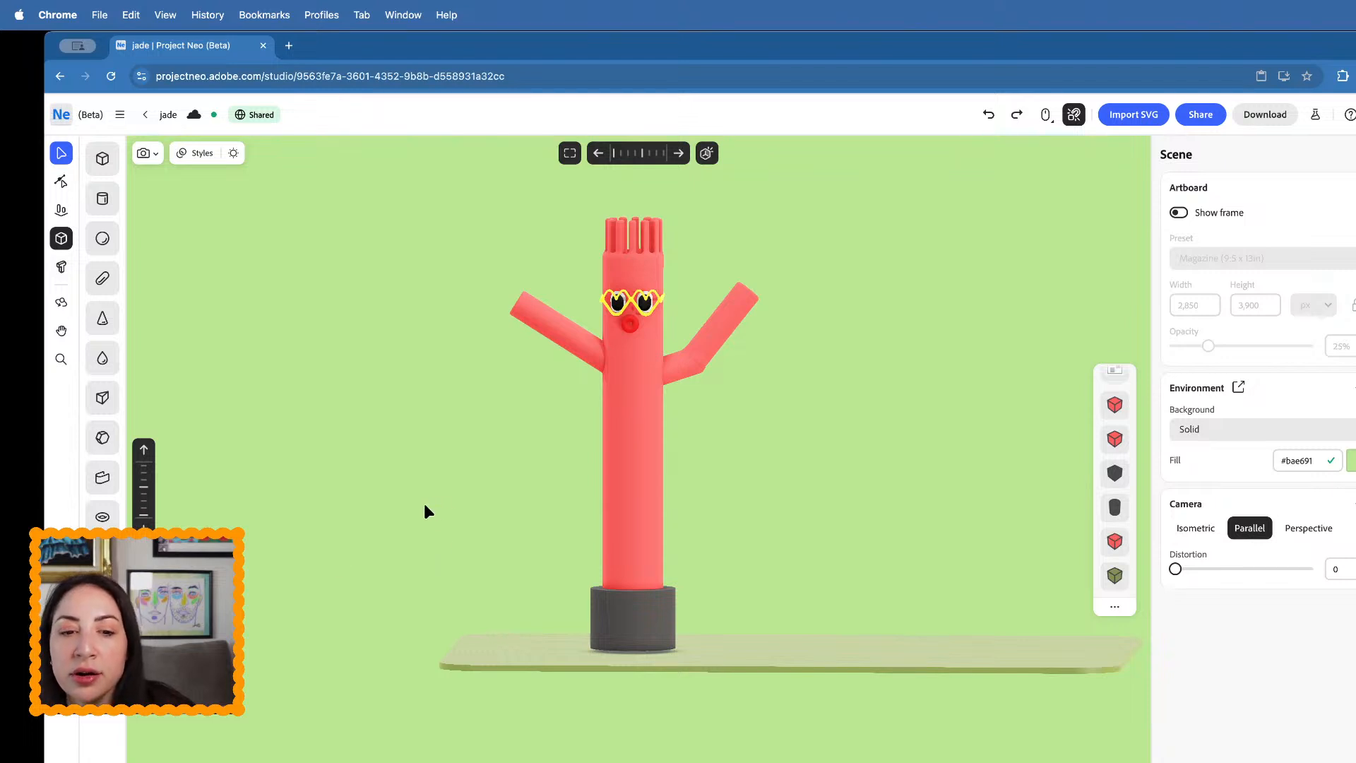
- Delete the revolved wavy path
middle_drag(423, 503, 279, 550)
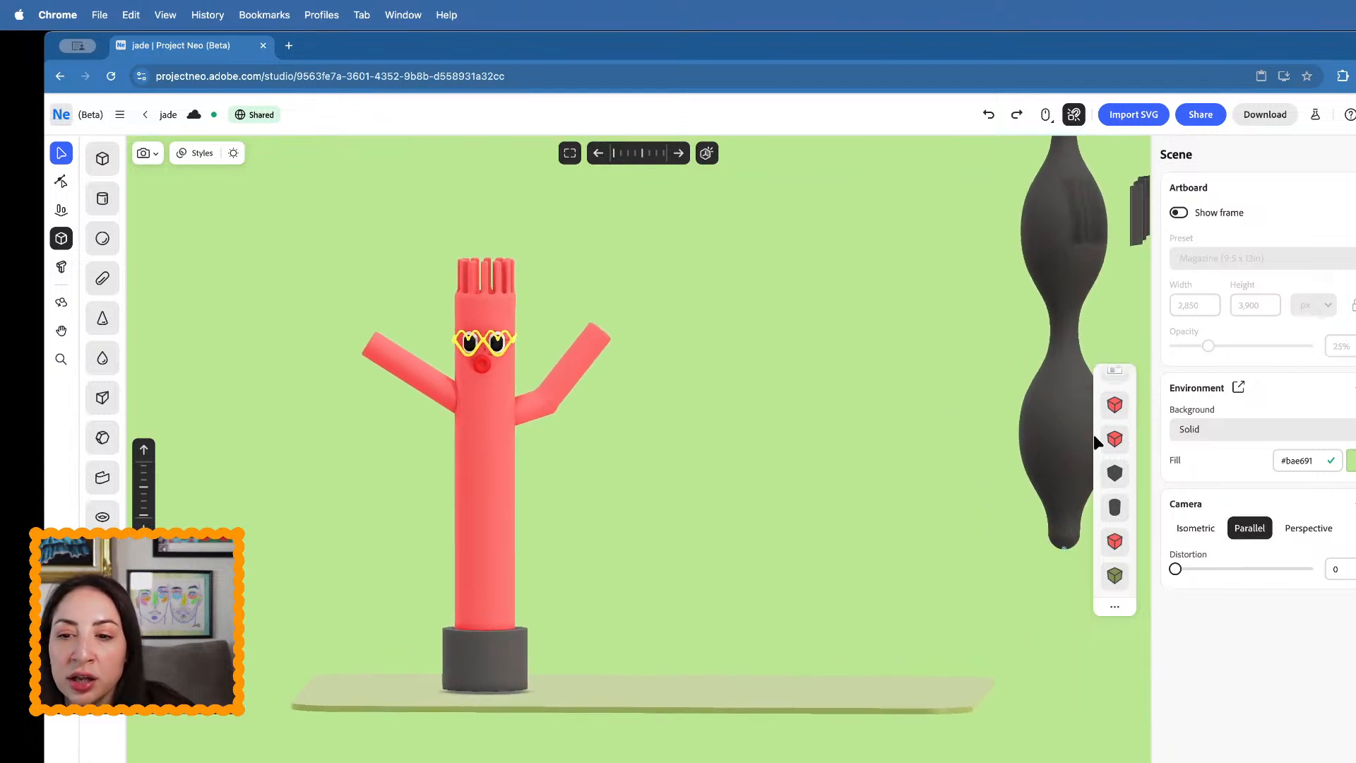
click(1070, 438)
key(Delete)
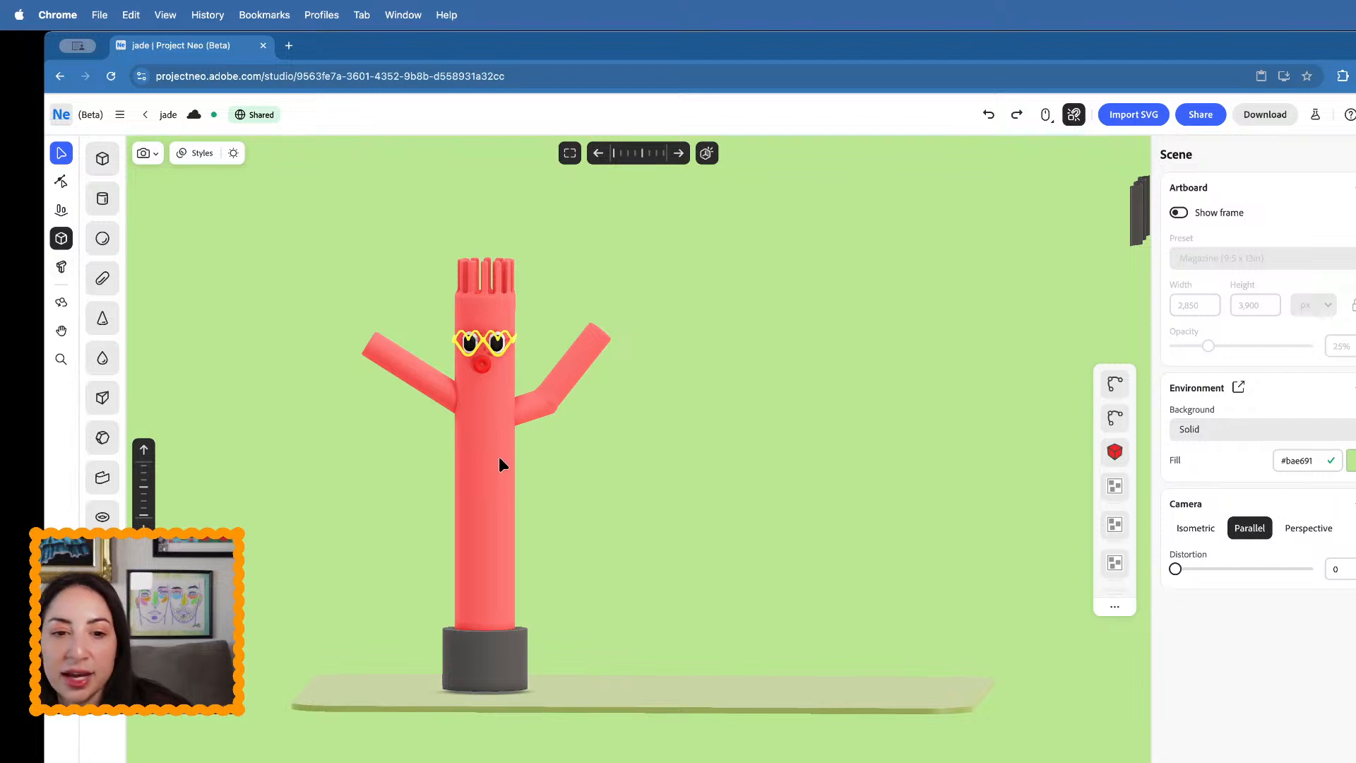
- Duplicate the whole inflatable figure with its base and place the copy toward the plate's empty end
drag(348, 267, 582, 639)
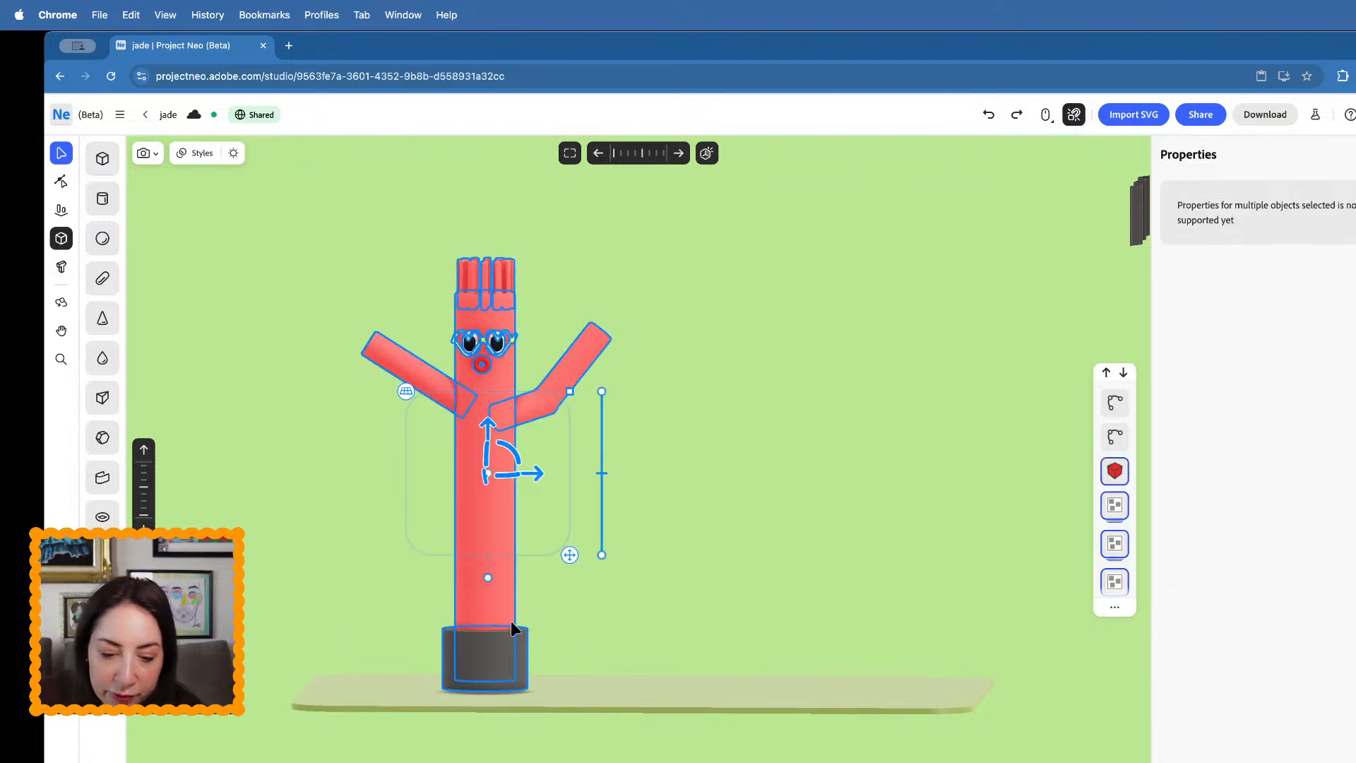
key(super+d)
drag(539, 474, 856, 486)
click(985, 430)
- Remove the yellow glasses from the copied figure
click(813, 484)
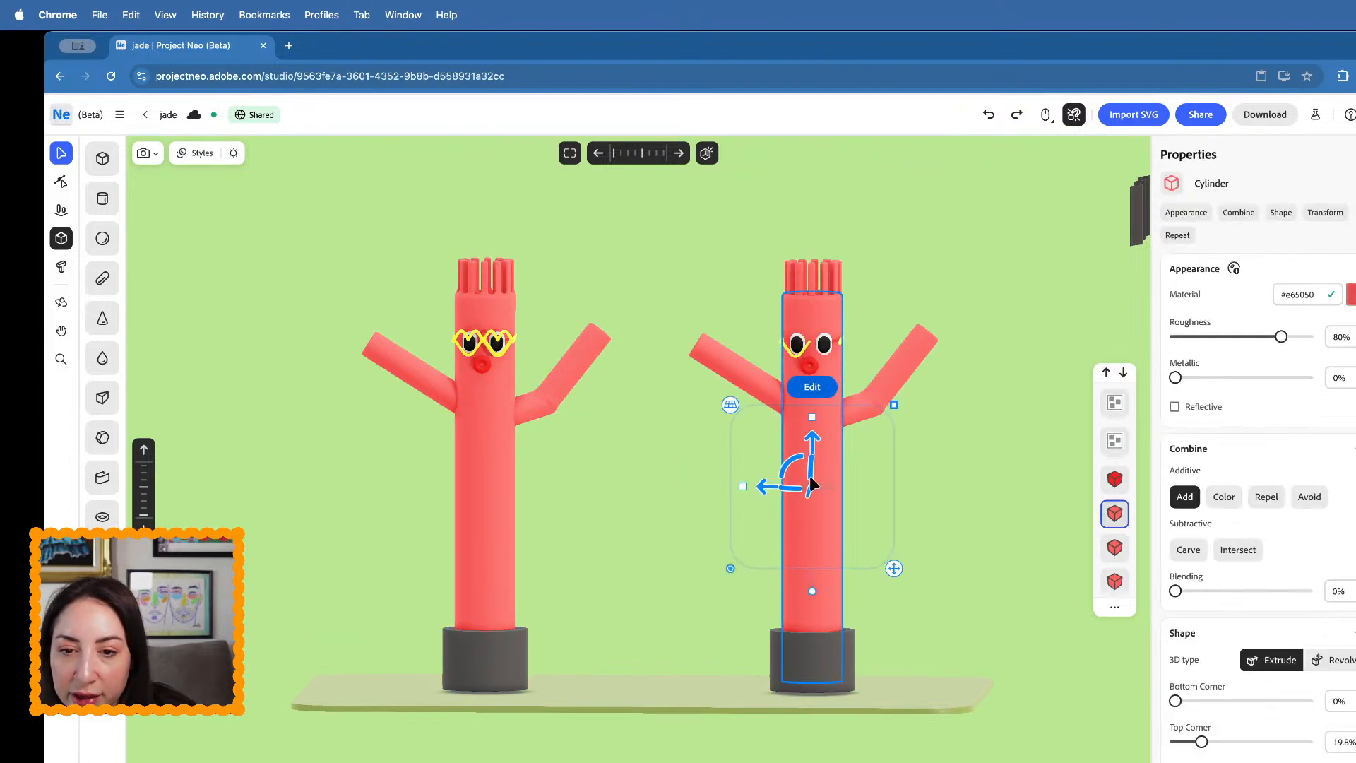
click(804, 345)
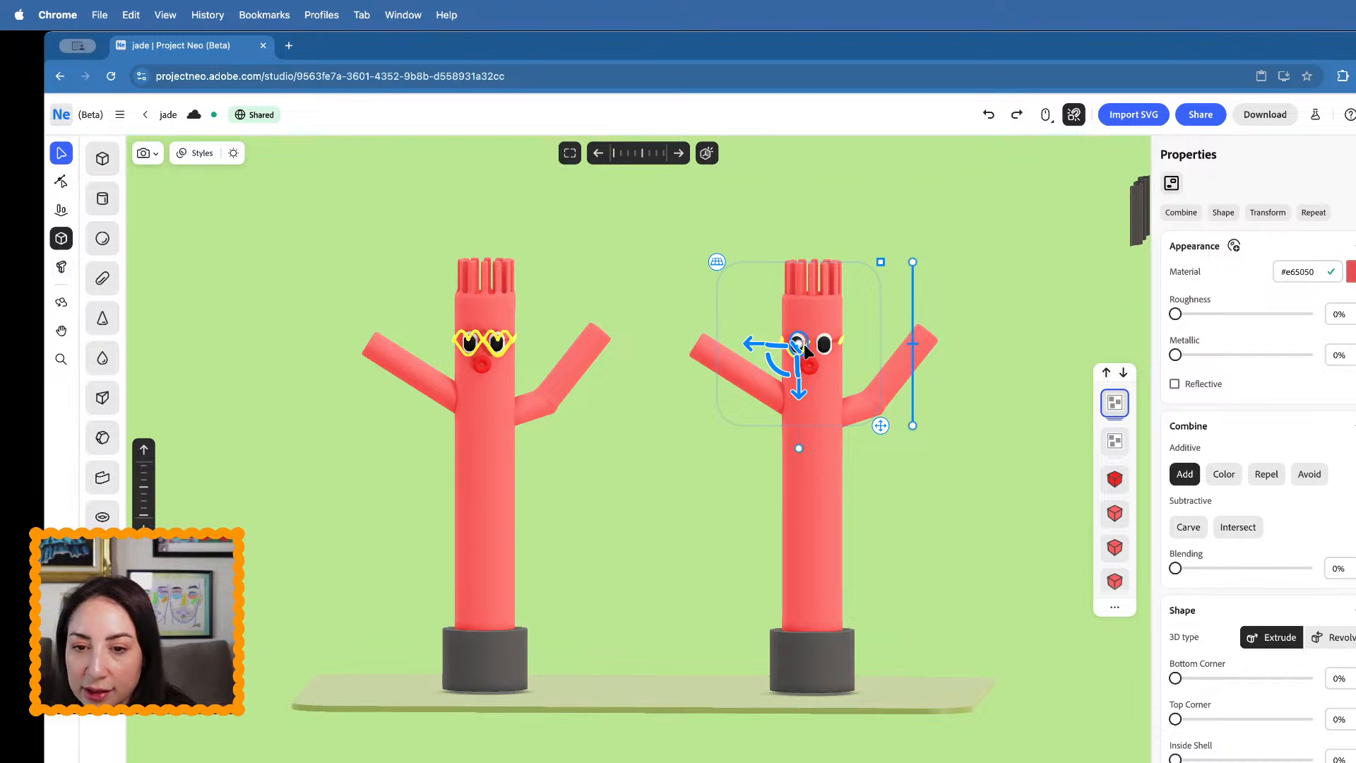
scroll(803, 344, up, 3)
click(816, 347)
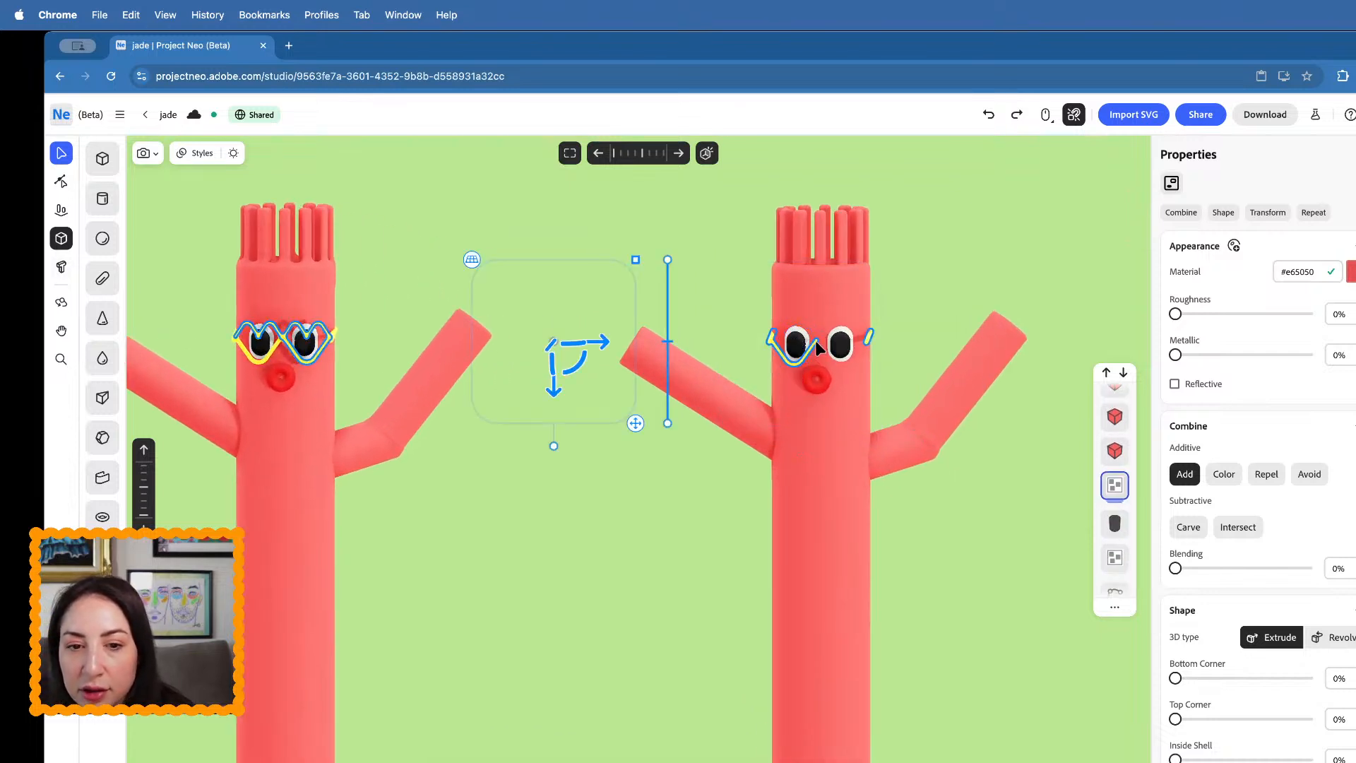
key(Escape)
scroll(815, 338, down, 5)
- Shorten the copied figure's body to a lower section and add a duplicate tube tilted above it
click(771, 541)
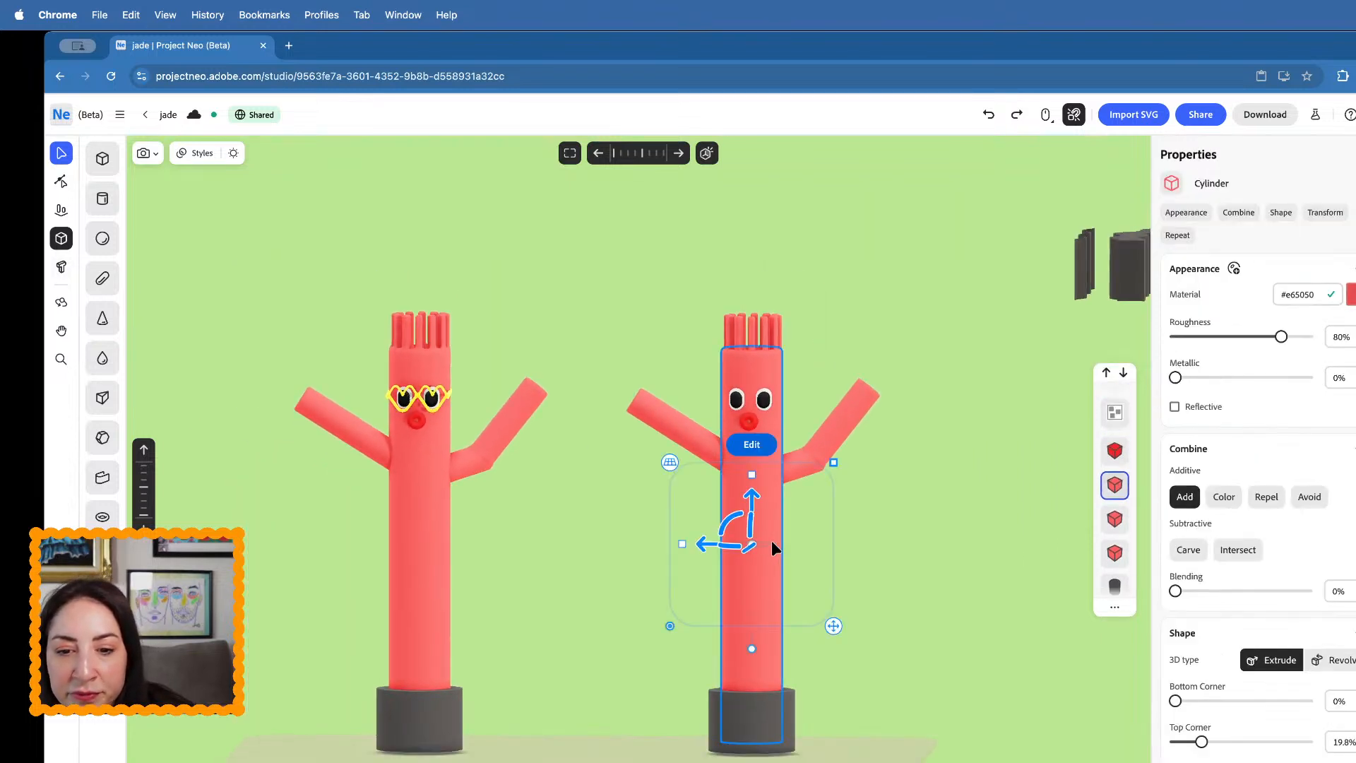
drag(751, 480, 720, 457)
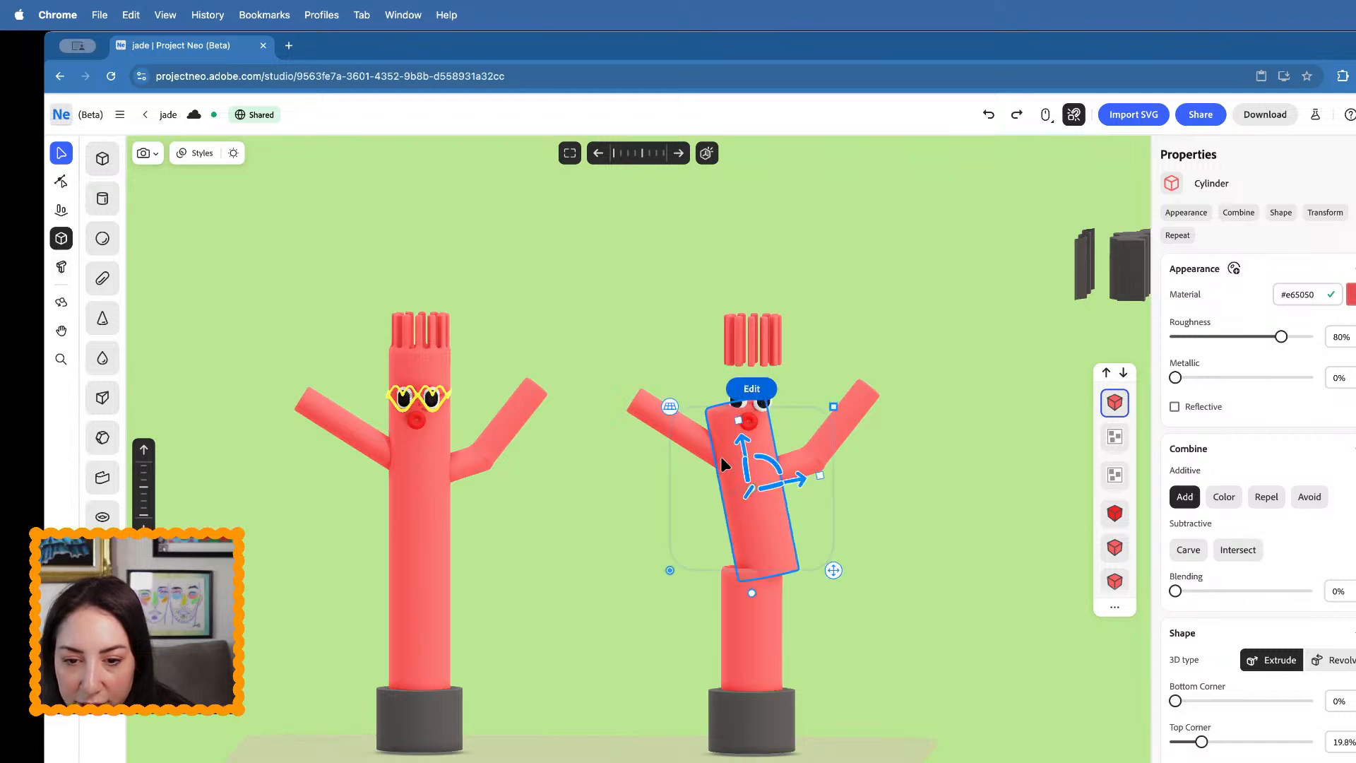
- Set the tilted tube's blending to 16.9% and shift it so its lower end lines up with the lower body section
click(1195, 590)
drag(797, 479, 799, 440)
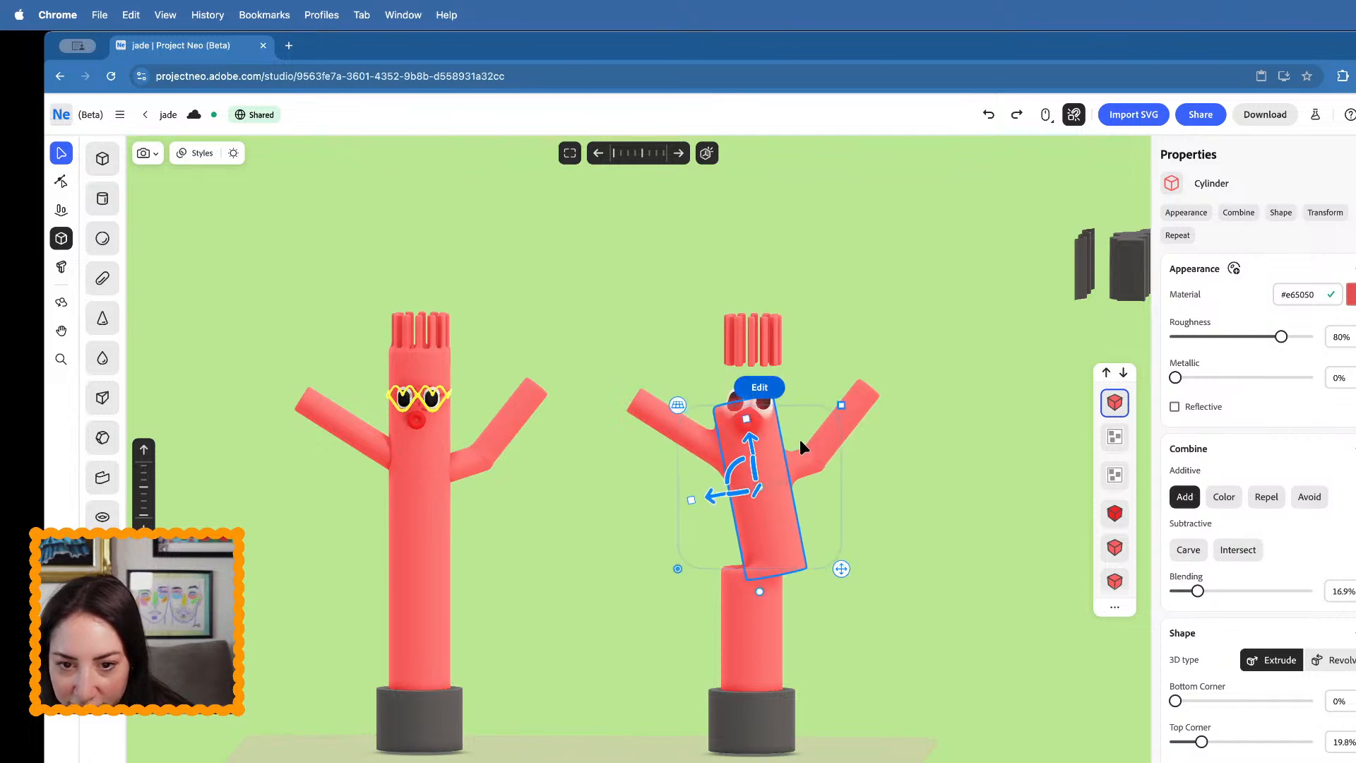
scroll(800, 442, up, 5)
scroll(800, 440, down, 5)
drag(778, 491, 731, 425)
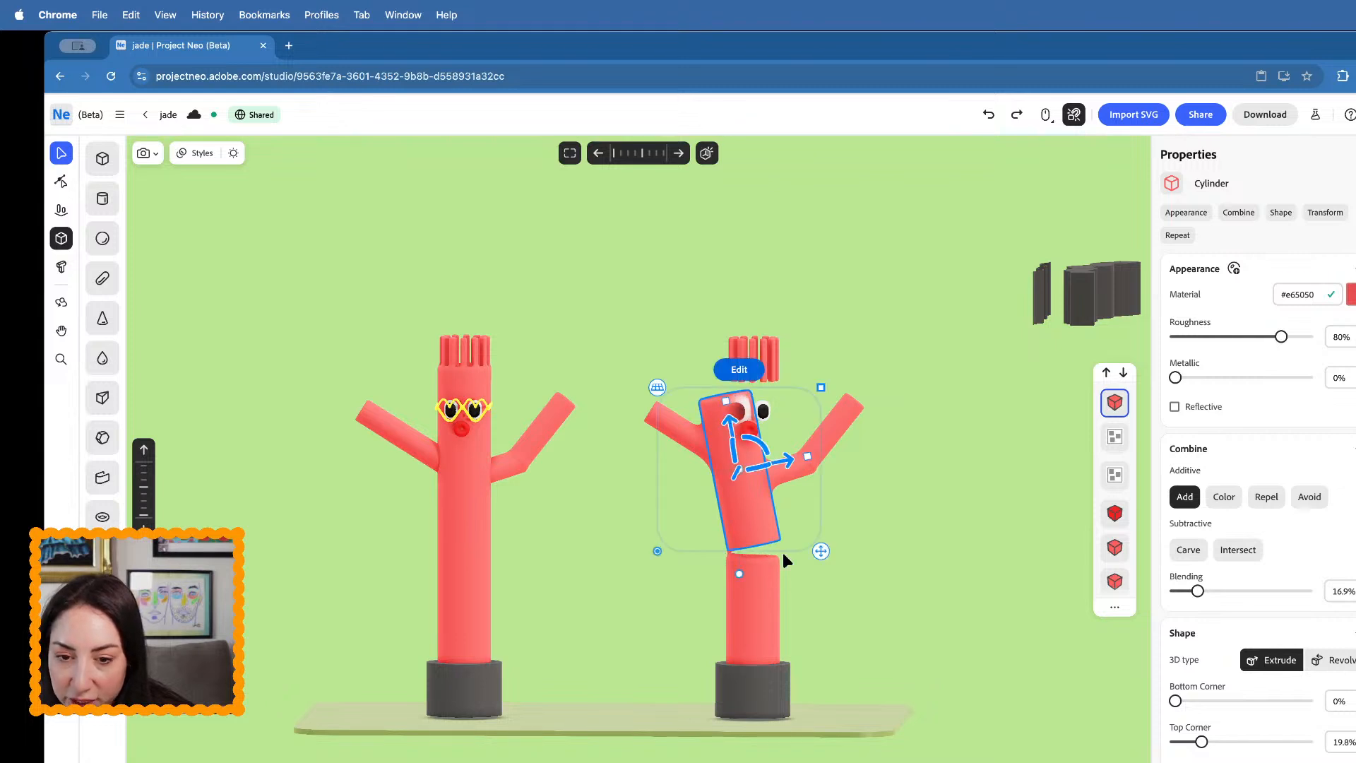
- Duplicate the tilted tube and shrink it into a short blended joint between the lower and upper body sections
scroll(783, 553, up, 5)
key(super+v)
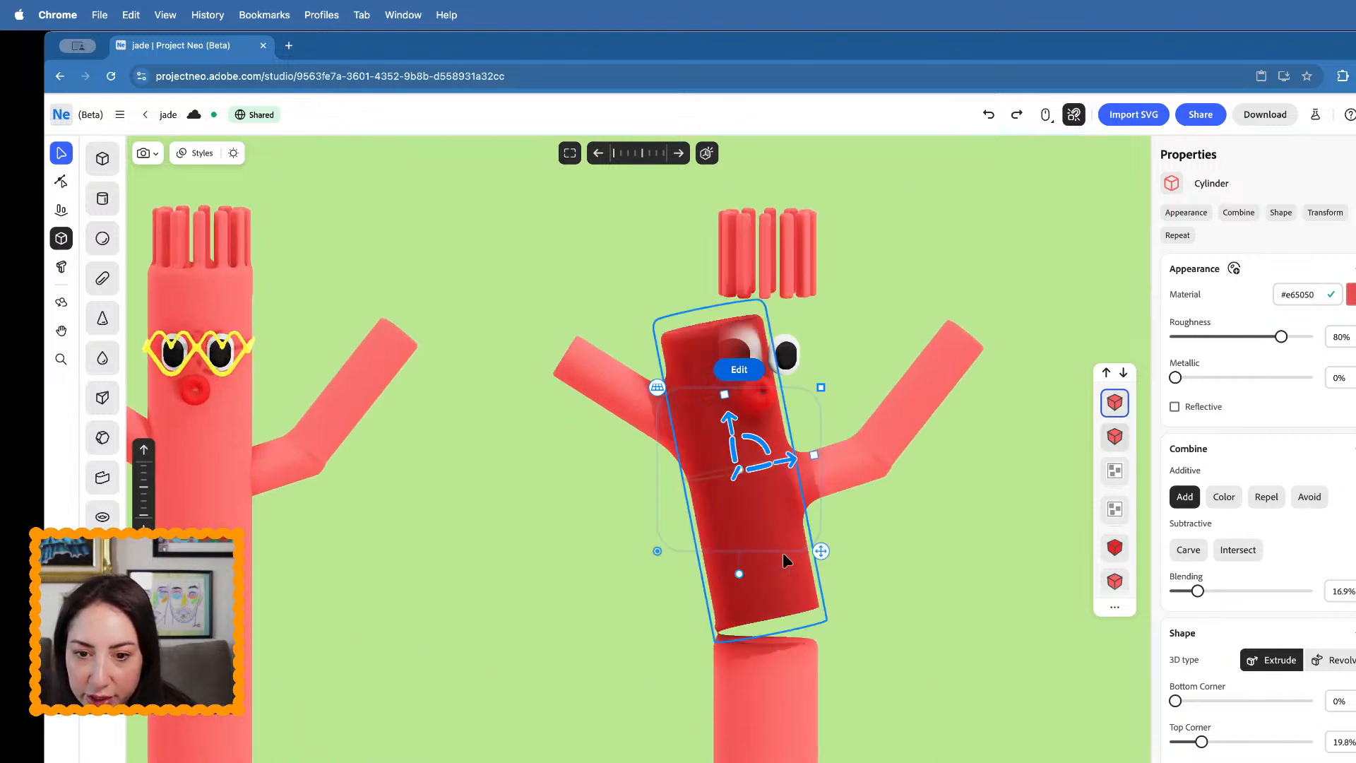
drag(725, 401, 771, 603)
drag(754, 542, 736, 361)
drag(786, 569, 715, 609)
- Delete both arms from the copied figure
click(904, 563)
right_drag(904, 565, 687, 586)
click(408, 463)
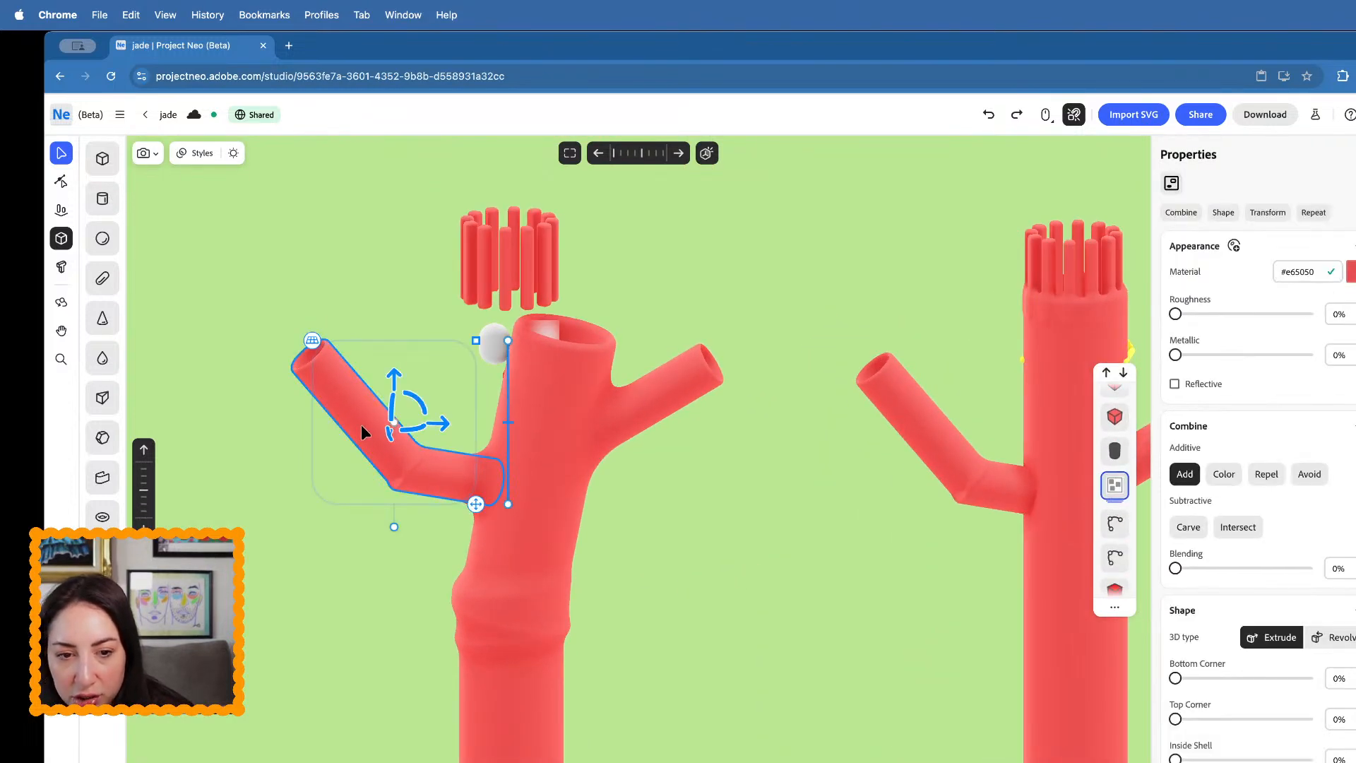
key(BackSpace)
click(670, 385)
key(BackSpace)
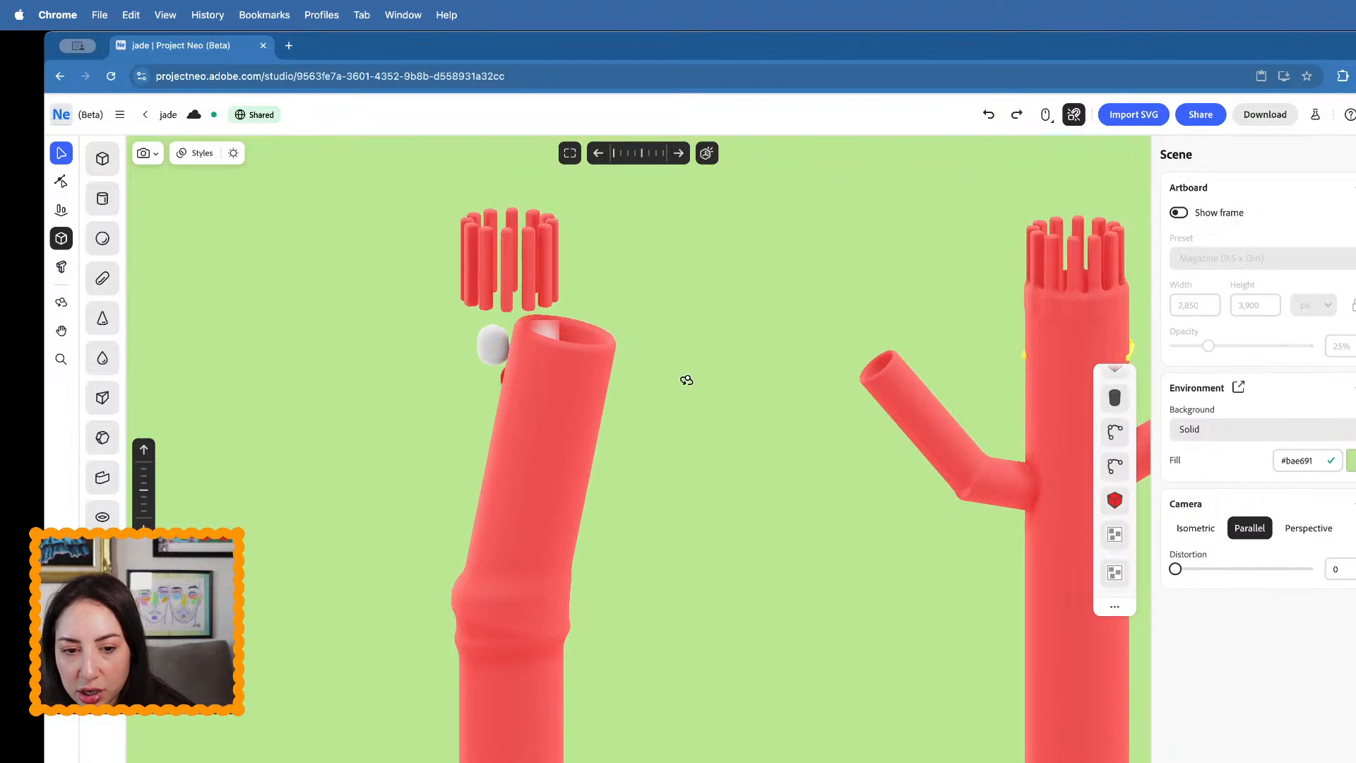
- Tilt the copied figure's upper tube further to the side above the joint and shorten it
right_drag(685, 379, 890, 373)
click(768, 455)
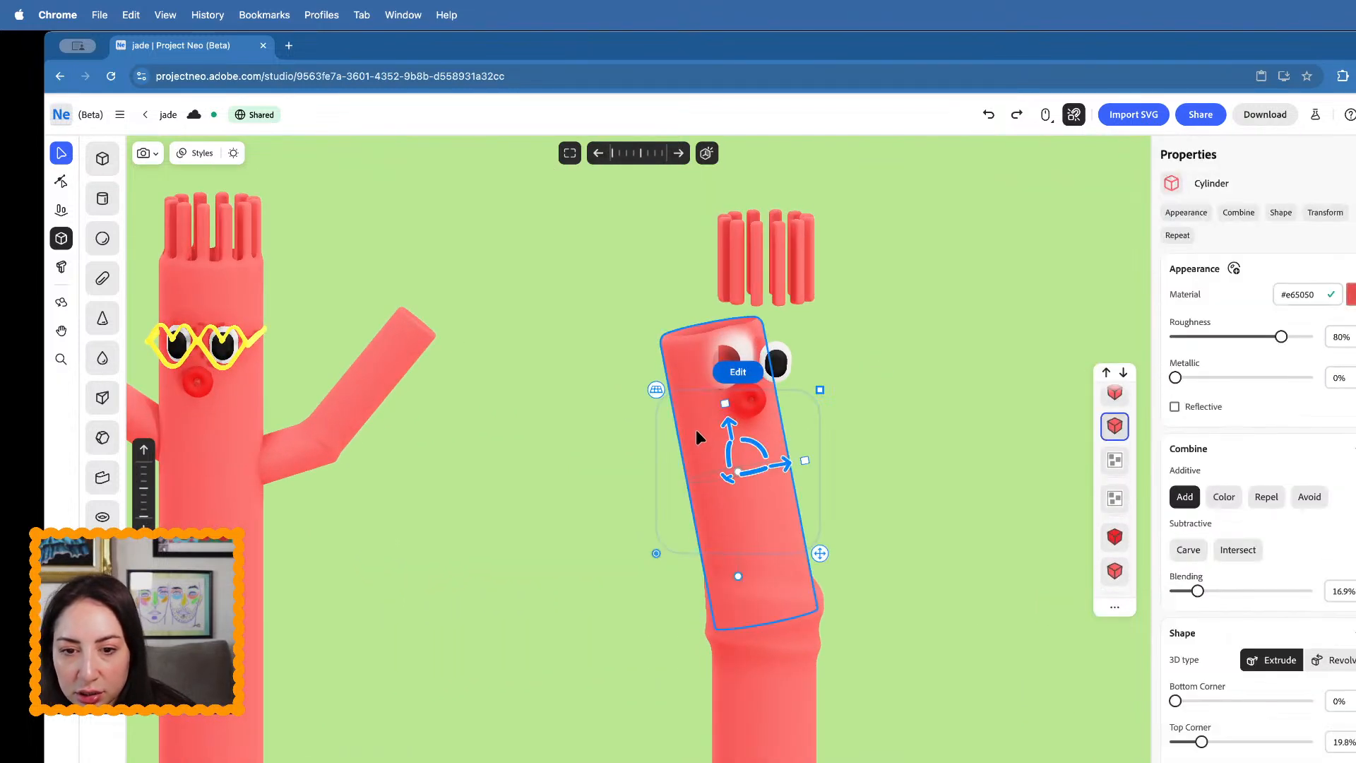
drag(752, 455, 693, 430)
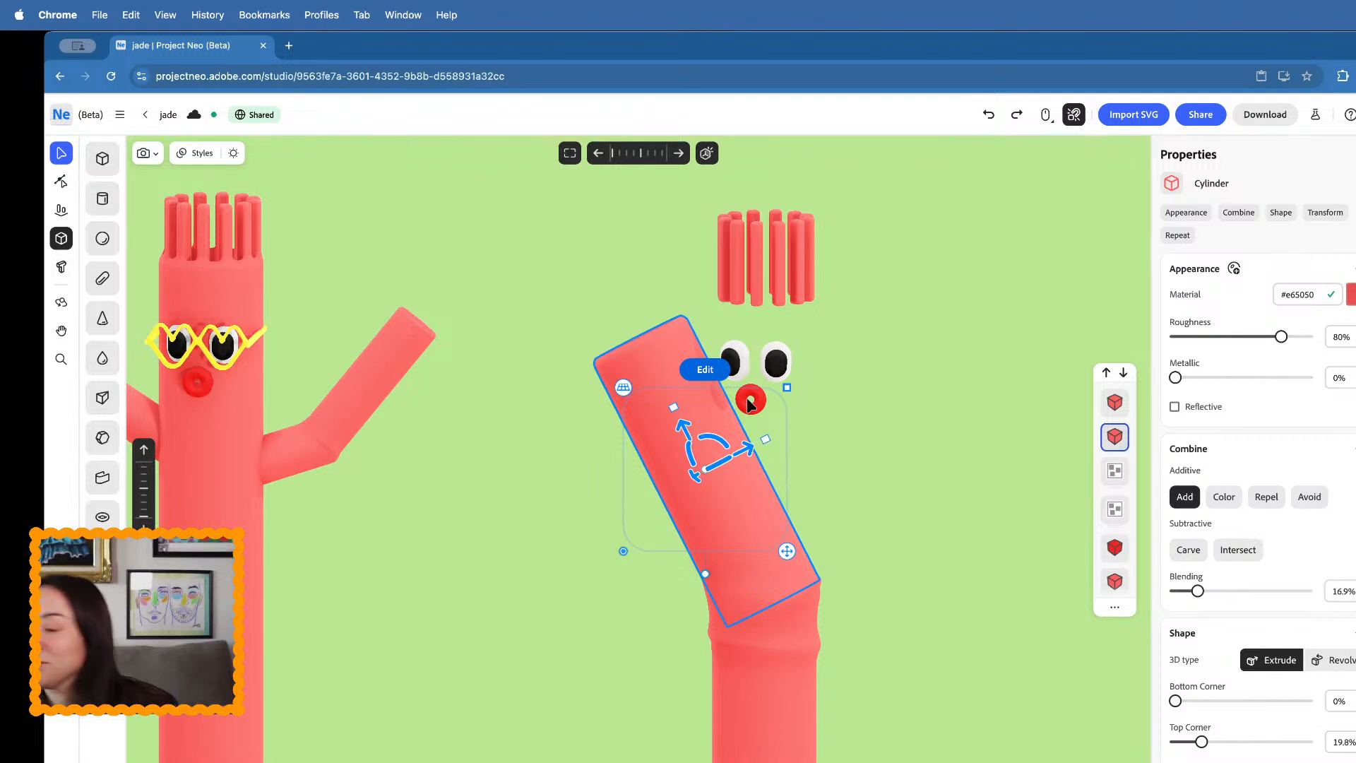
click(859, 496)
scroll(860, 496, down, 5)
right_drag(859, 496, 870, 500)
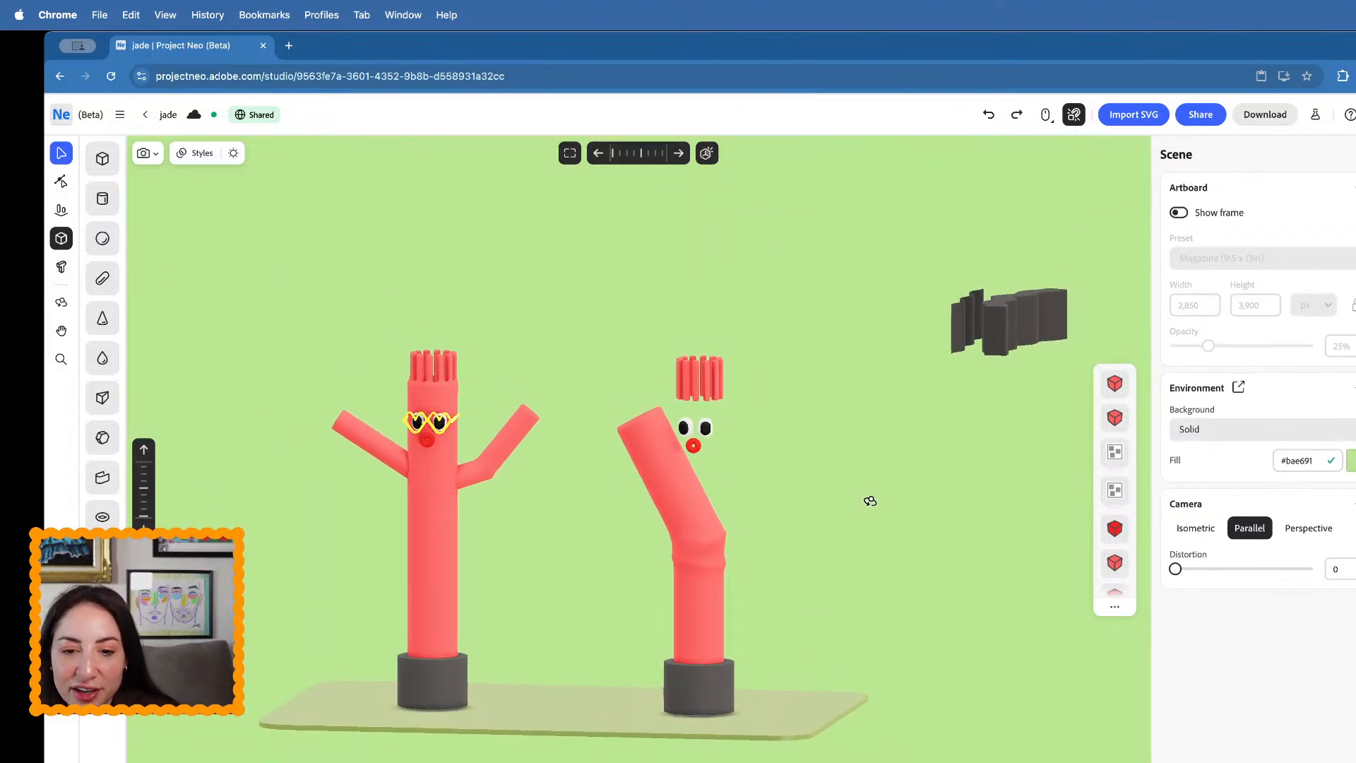
click(664, 488)
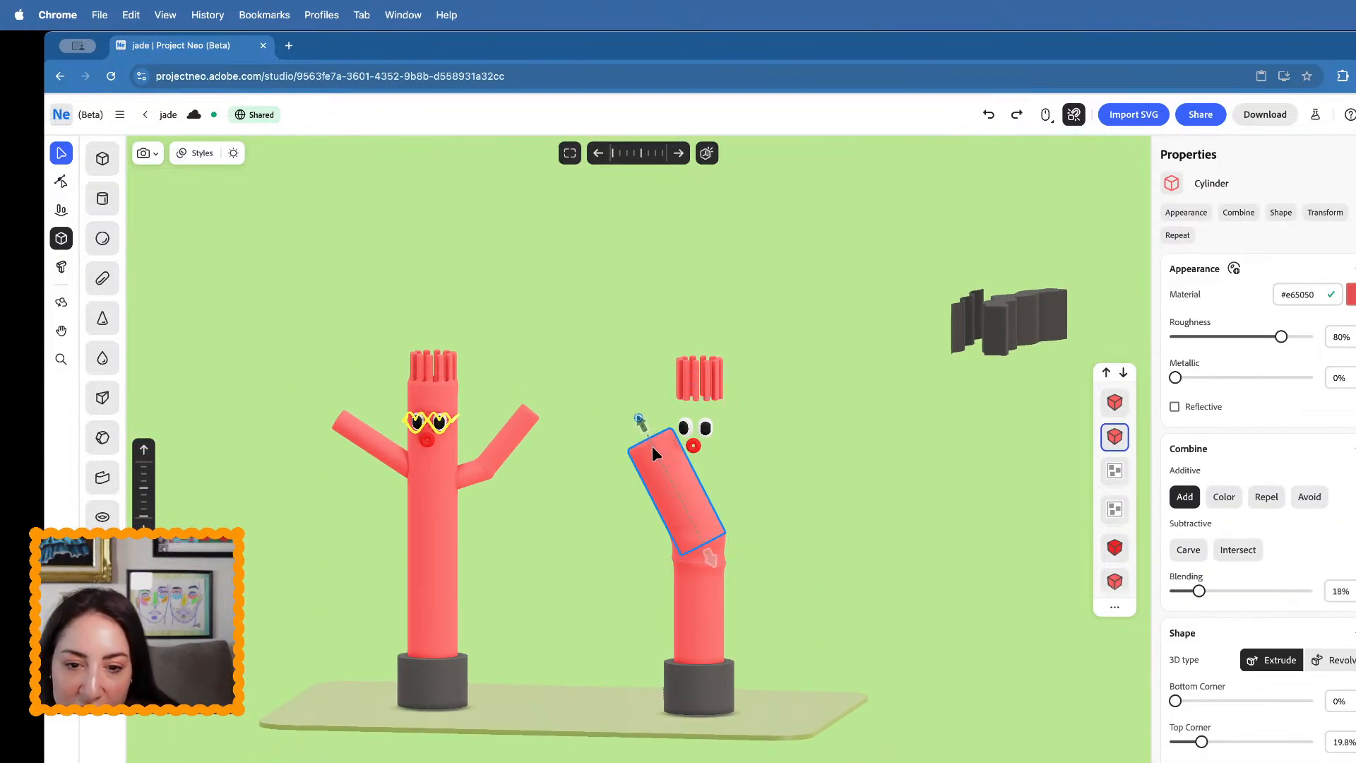
scroll(695, 536, up, 3)
- Duplicate the copied figure's tilted upper tube together with its short joint
click(726, 575)
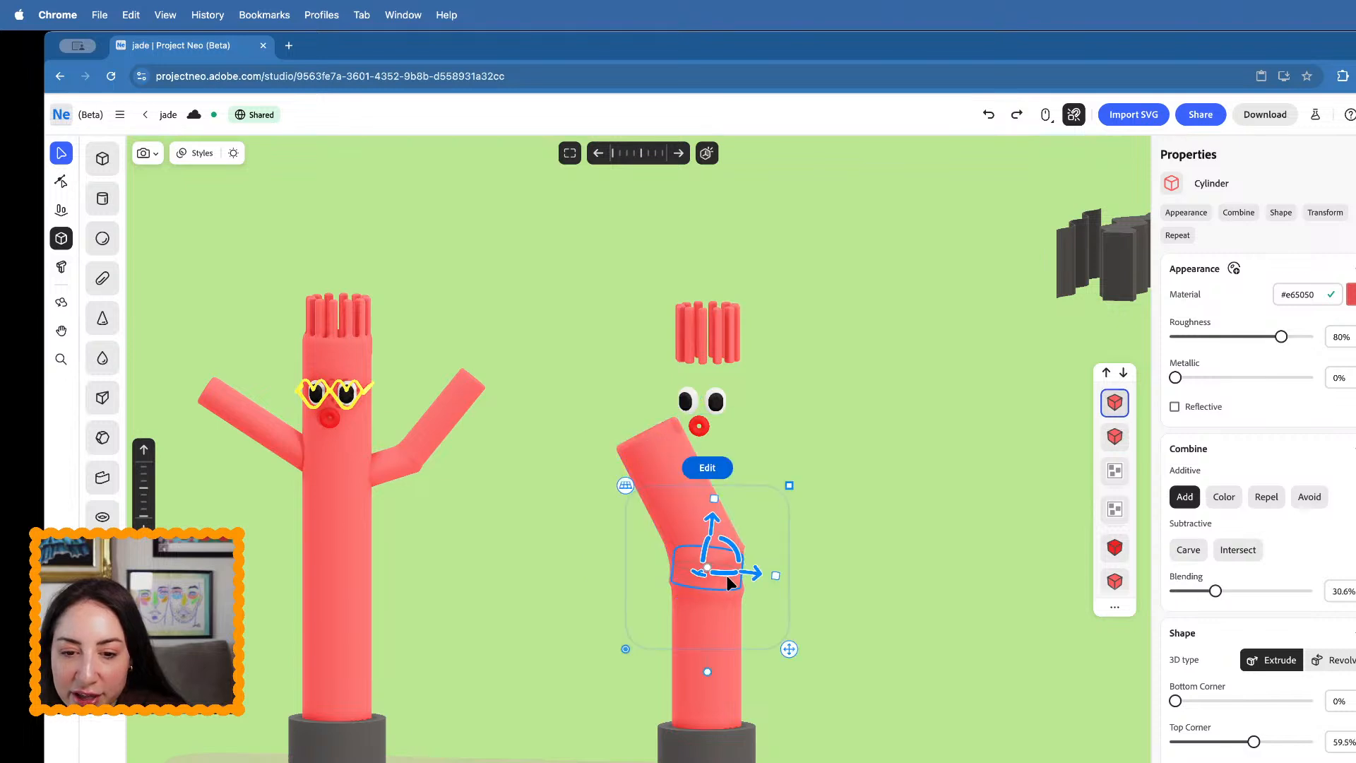
shift+click(729, 563)
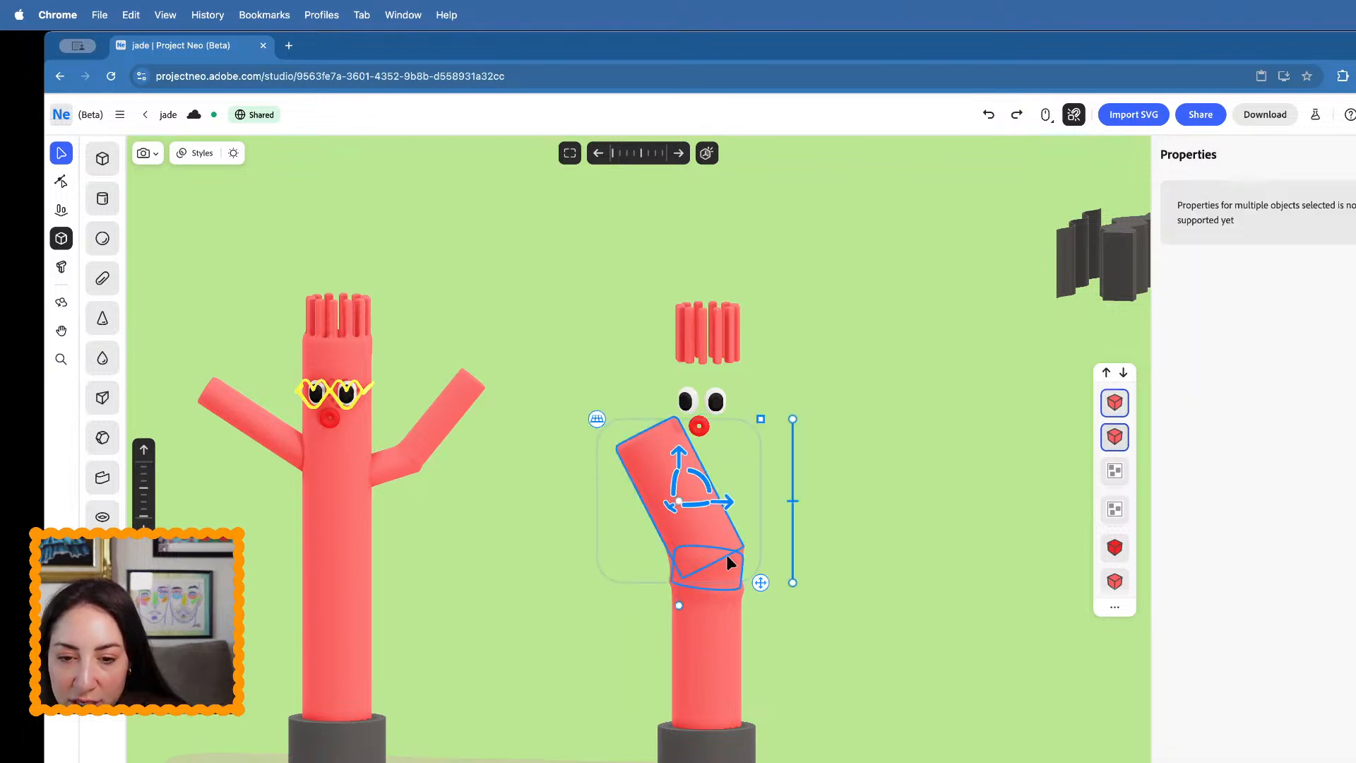
key(super+d)
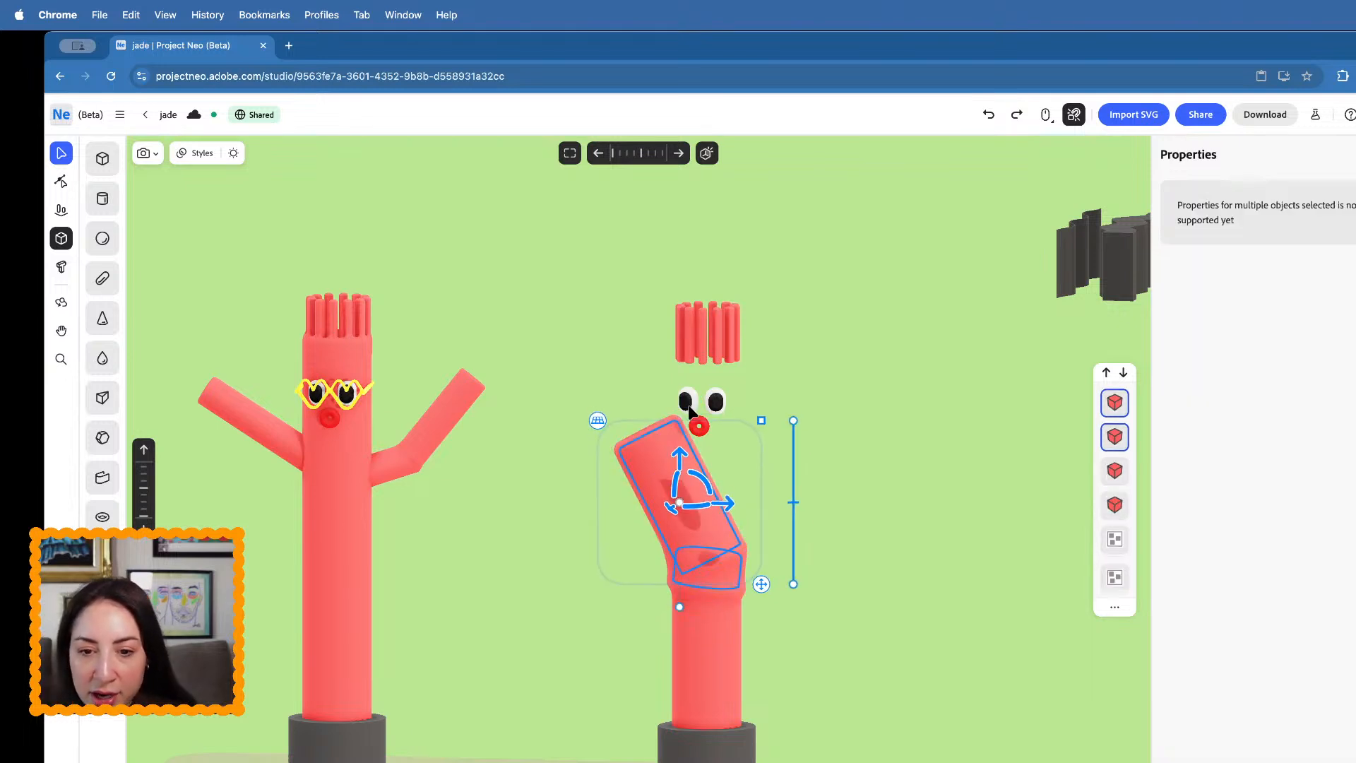
- Move the copied figure's hair, eyes and mouth aside, clear of the bent body
drag(764, 417, 974, 360)
key(super+z)
click(707, 327)
click(716, 403)
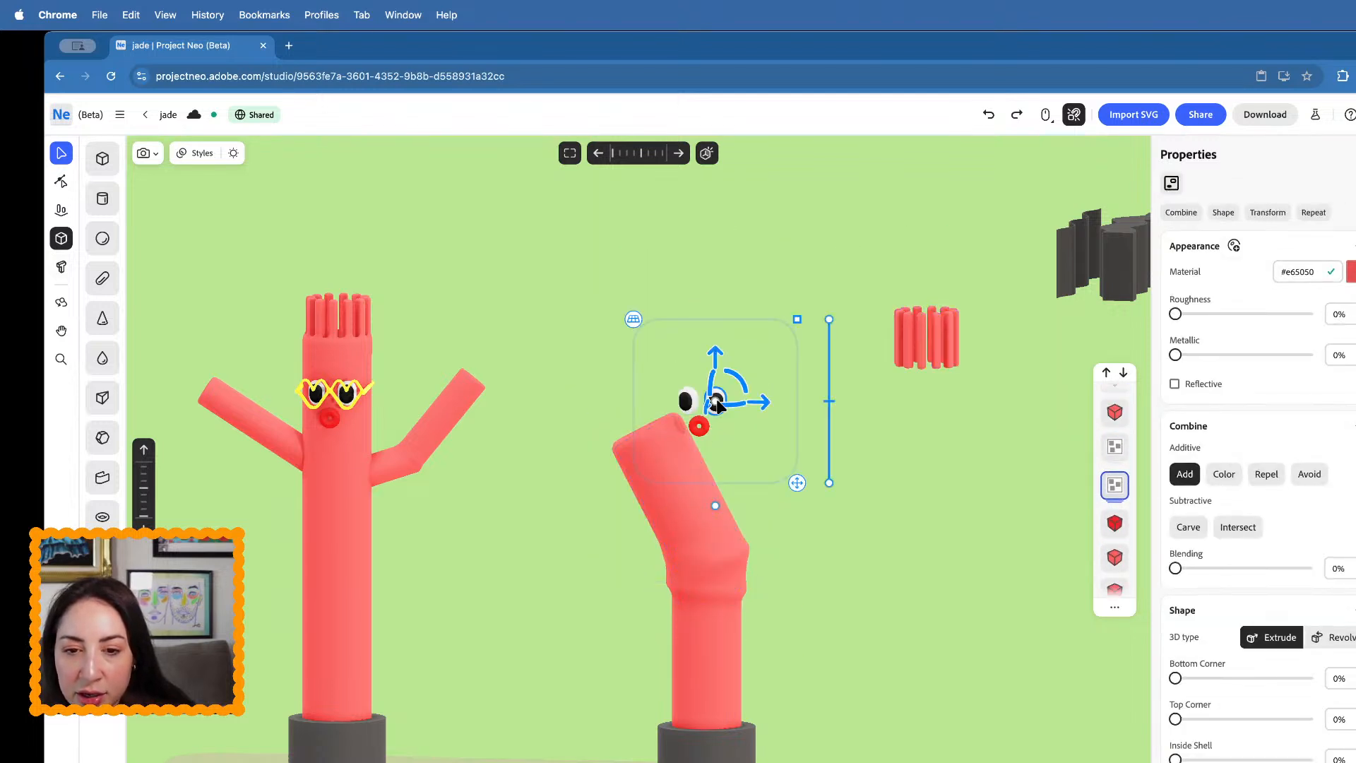
shift+click(690, 399)
shift+click(698, 423)
drag(741, 421, 882, 428)
- Place the duplicated tube and joint on top of the bent body, tilted in the opposite direction
click(634, 479)
shift+click(634, 479)
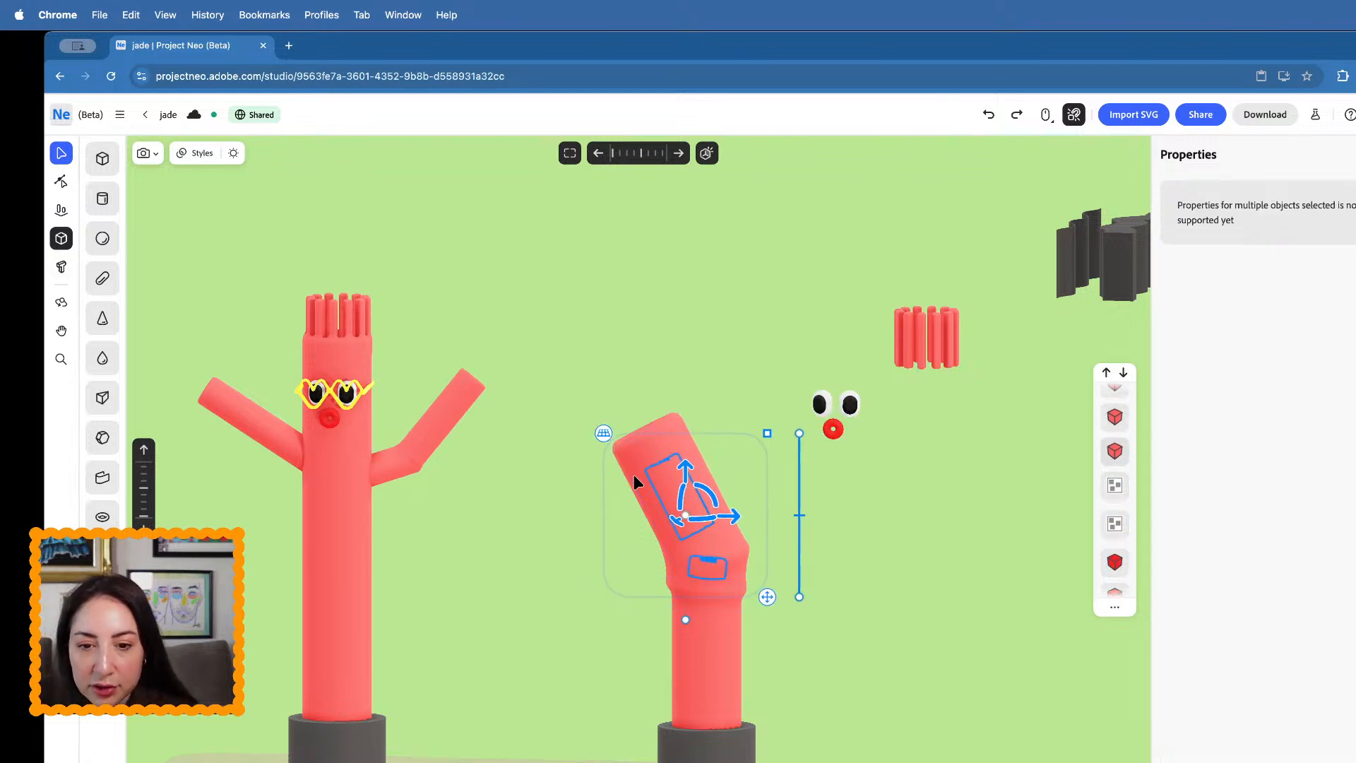
drag(658, 455, 737, 350)
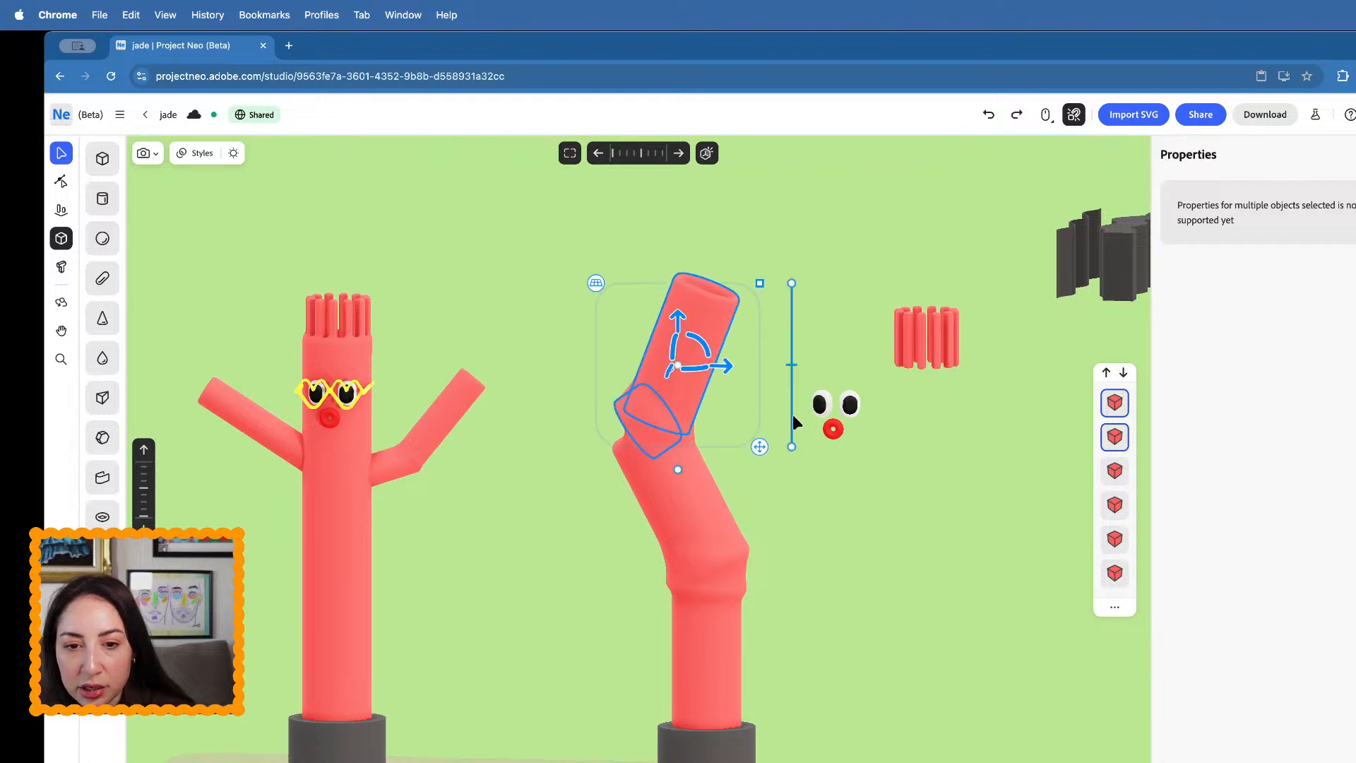
click(782, 503)
- Rotate the new upper joint closer to level and nudge the top tube to line up with it
click(641, 417)
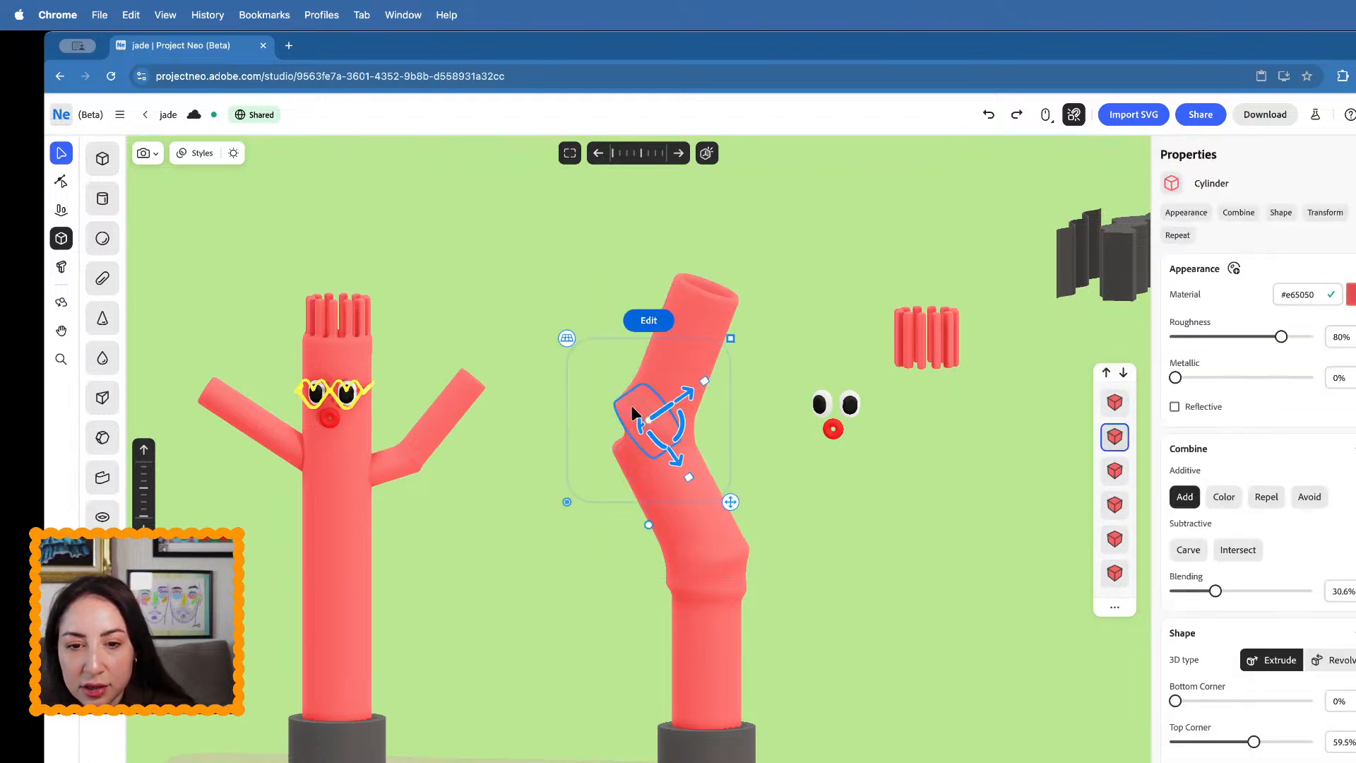
click(679, 401)
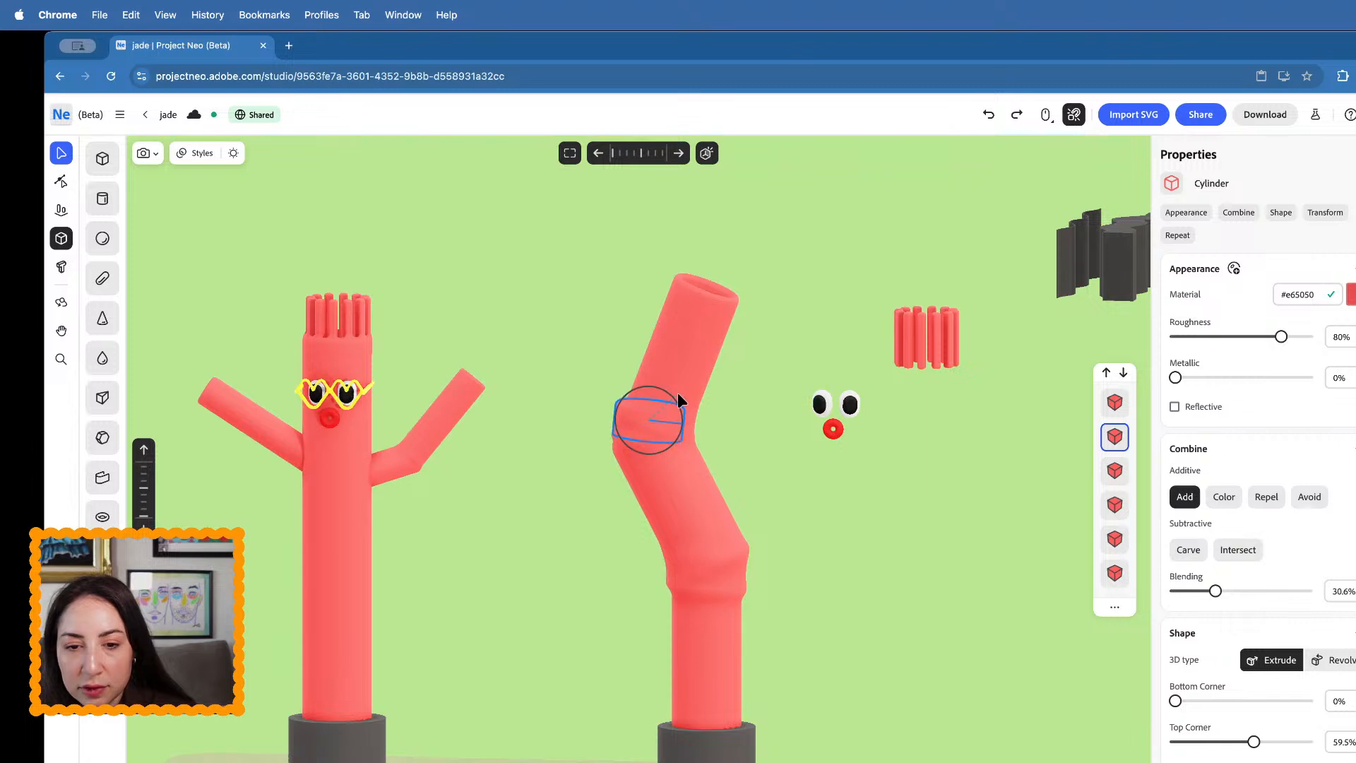
click(695, 329)
drag(719, 373, 724, 373)
scroll(723, 374, down, 5)
right_drag(723, 375, 750, 375)
scroll(750, 375, up, 5)
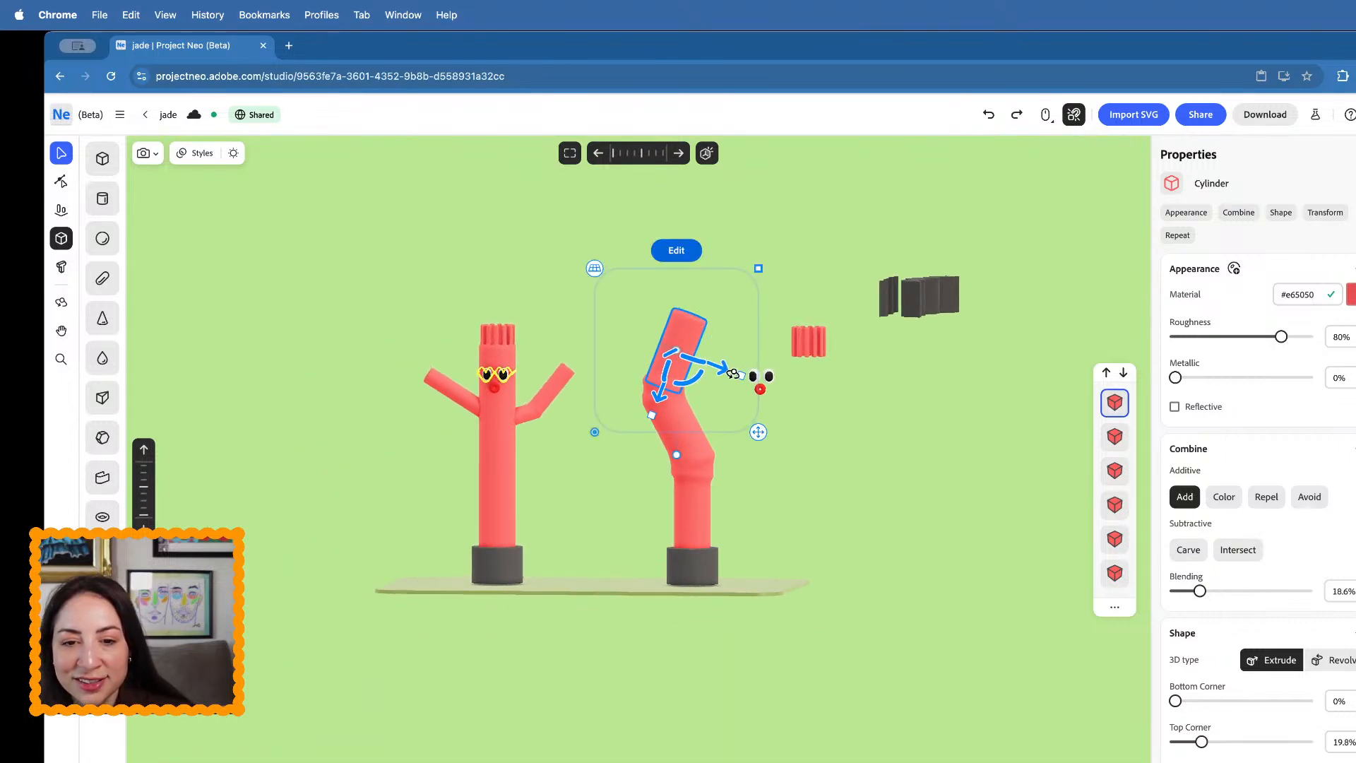
- Draw a small flat torus beside the bent body and give it the body's red #e65050 material
click(102, 516)
scroll(570, 608, down, 5)
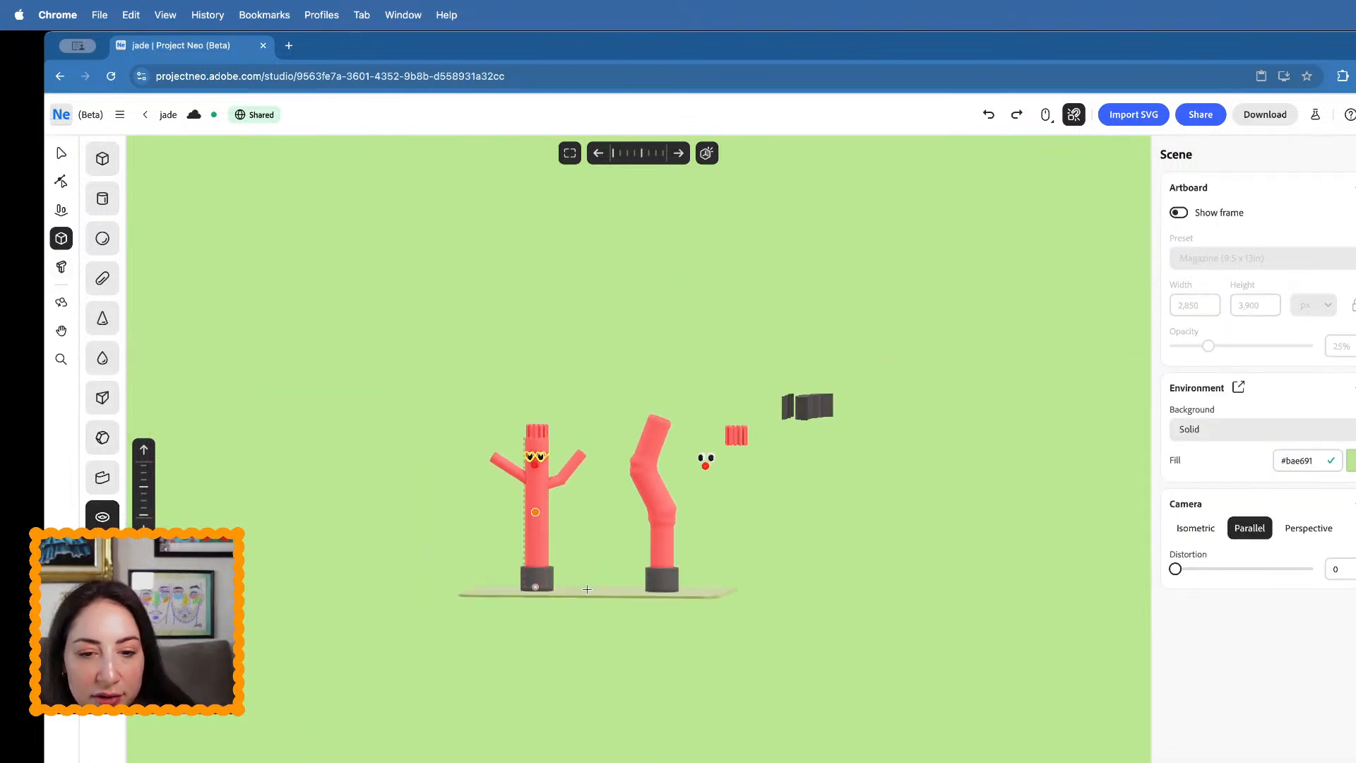
scroll(573, 600, up, 5)
drag(593, 530, 640, 539)
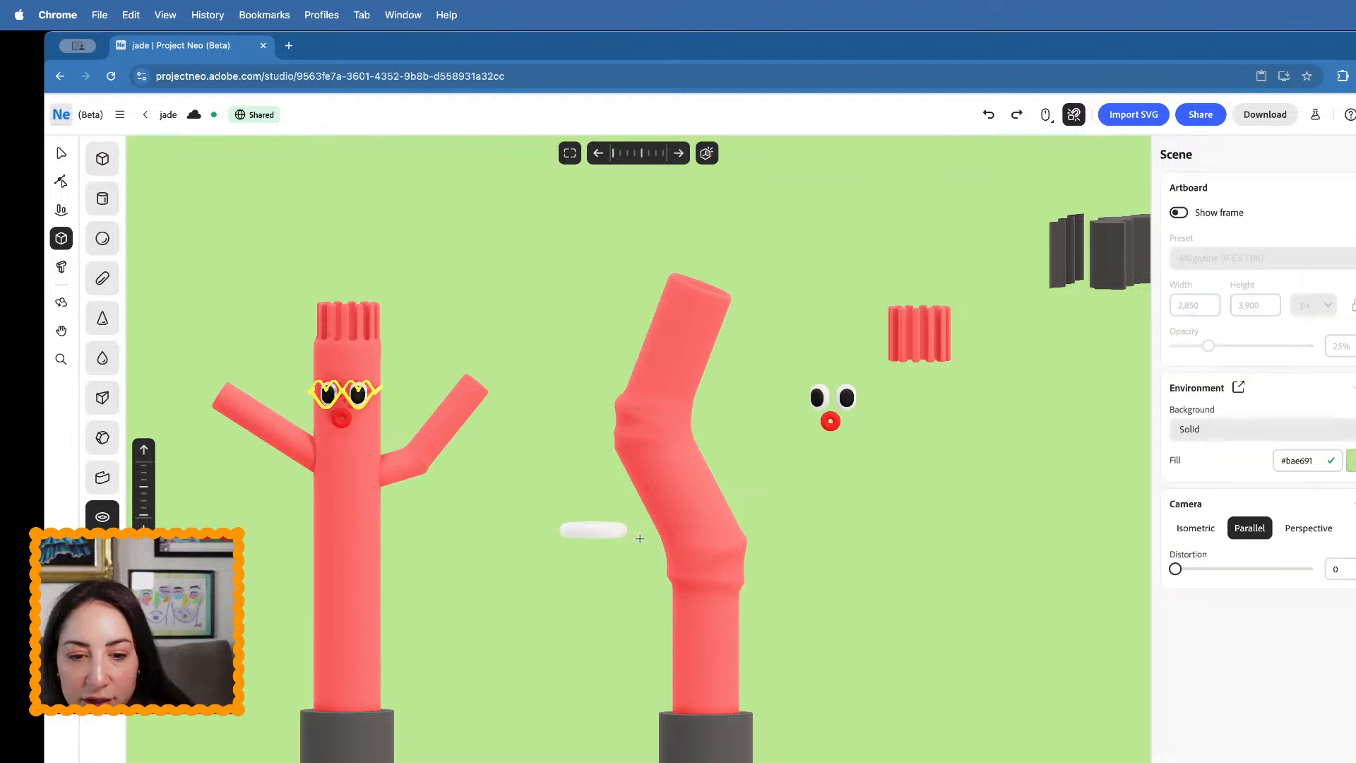
click(60, 152)
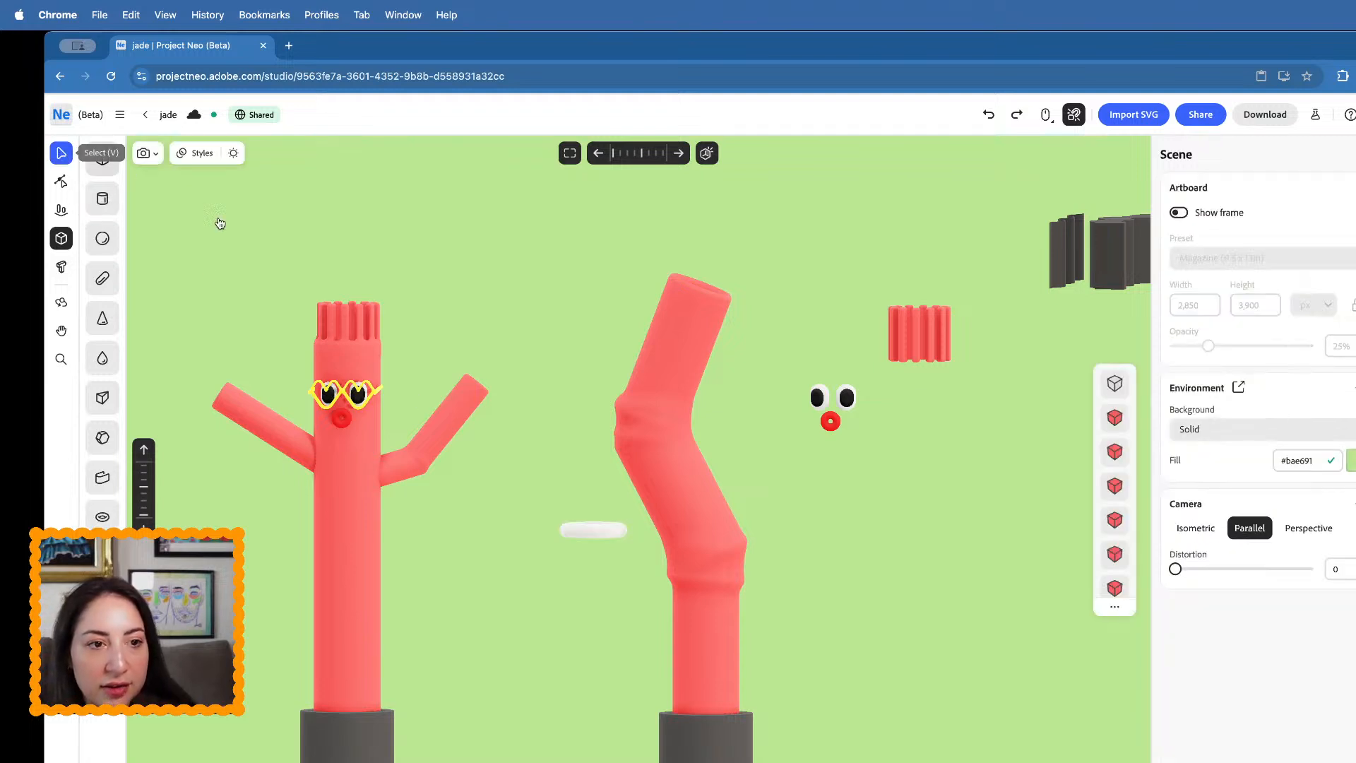
click(688, 510)
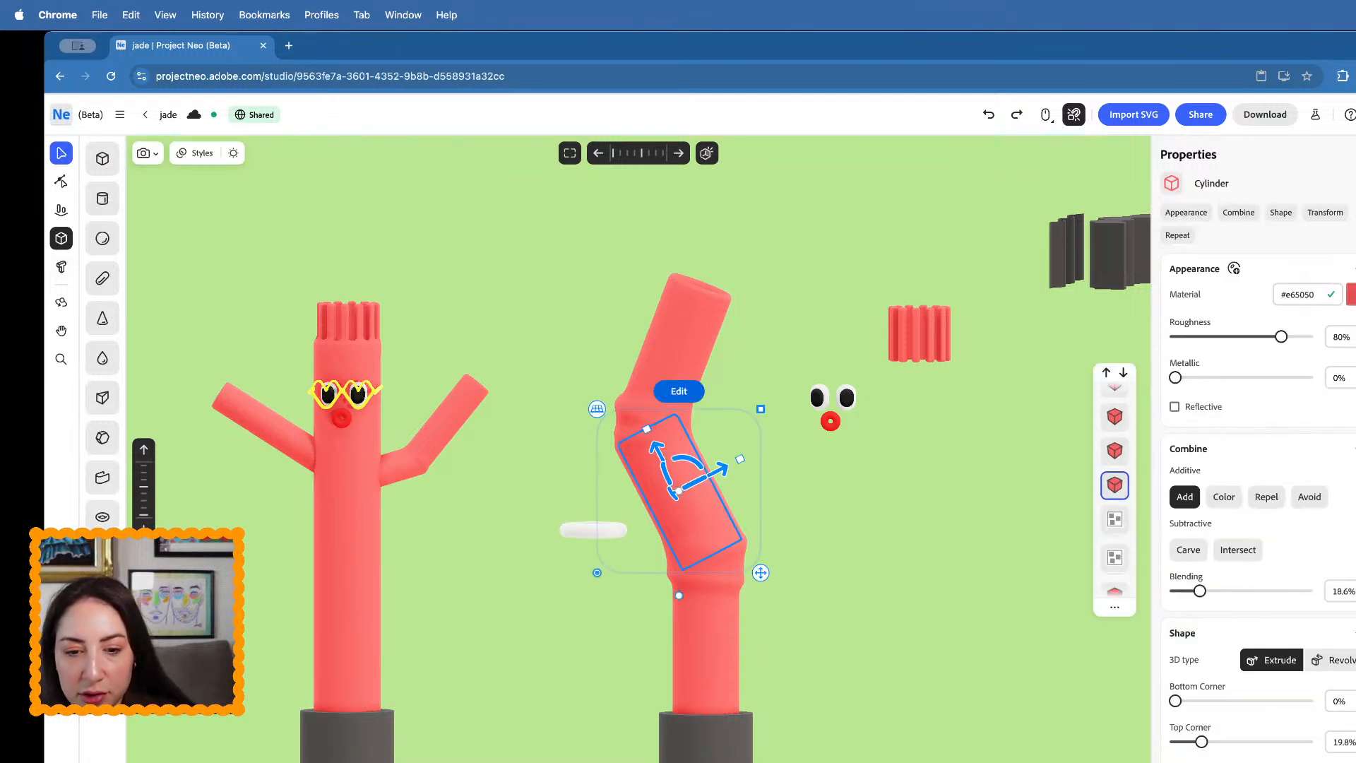
click(590, 533)
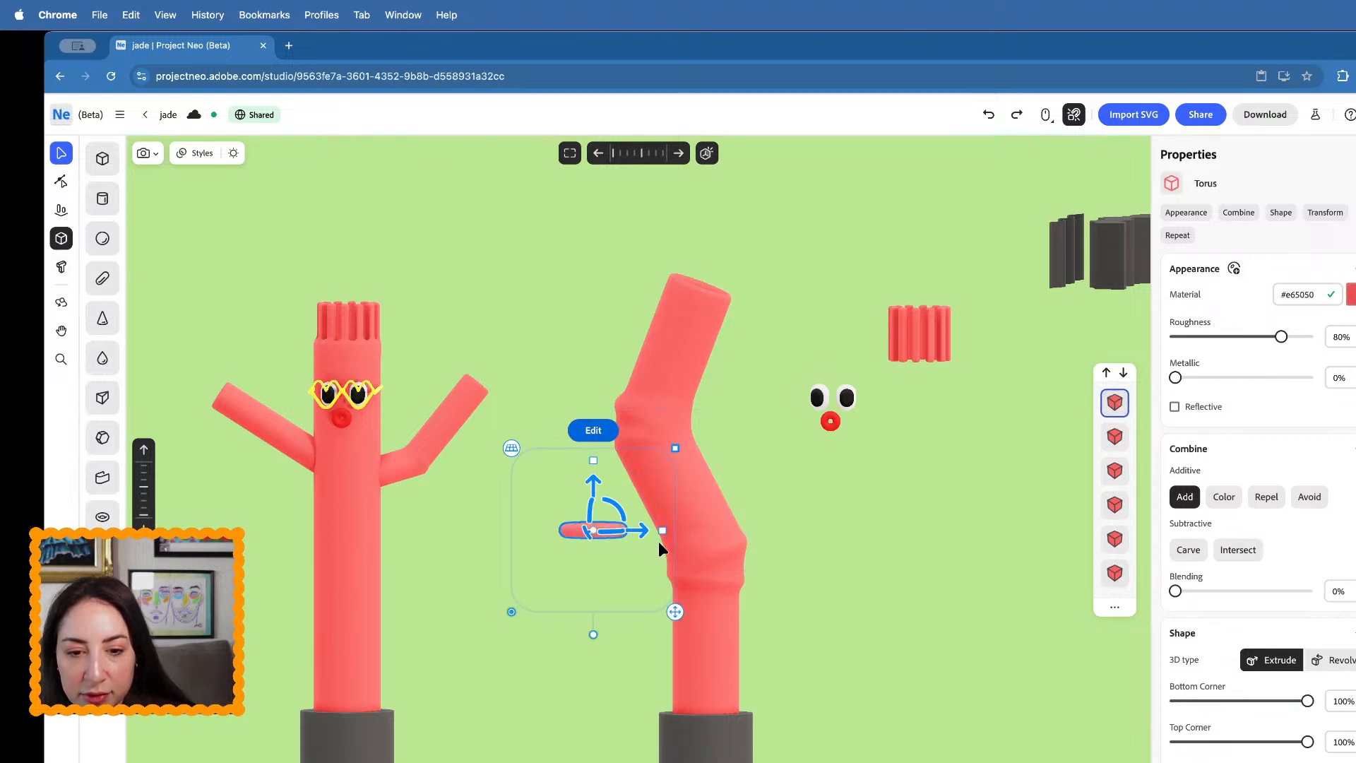
- Pull one joint piece out of the lower bend, place it beside the figure, and select the joint remaining in the bend
drag(659, 541, 944, 585)
click(1193, 594)
click(728, 563)
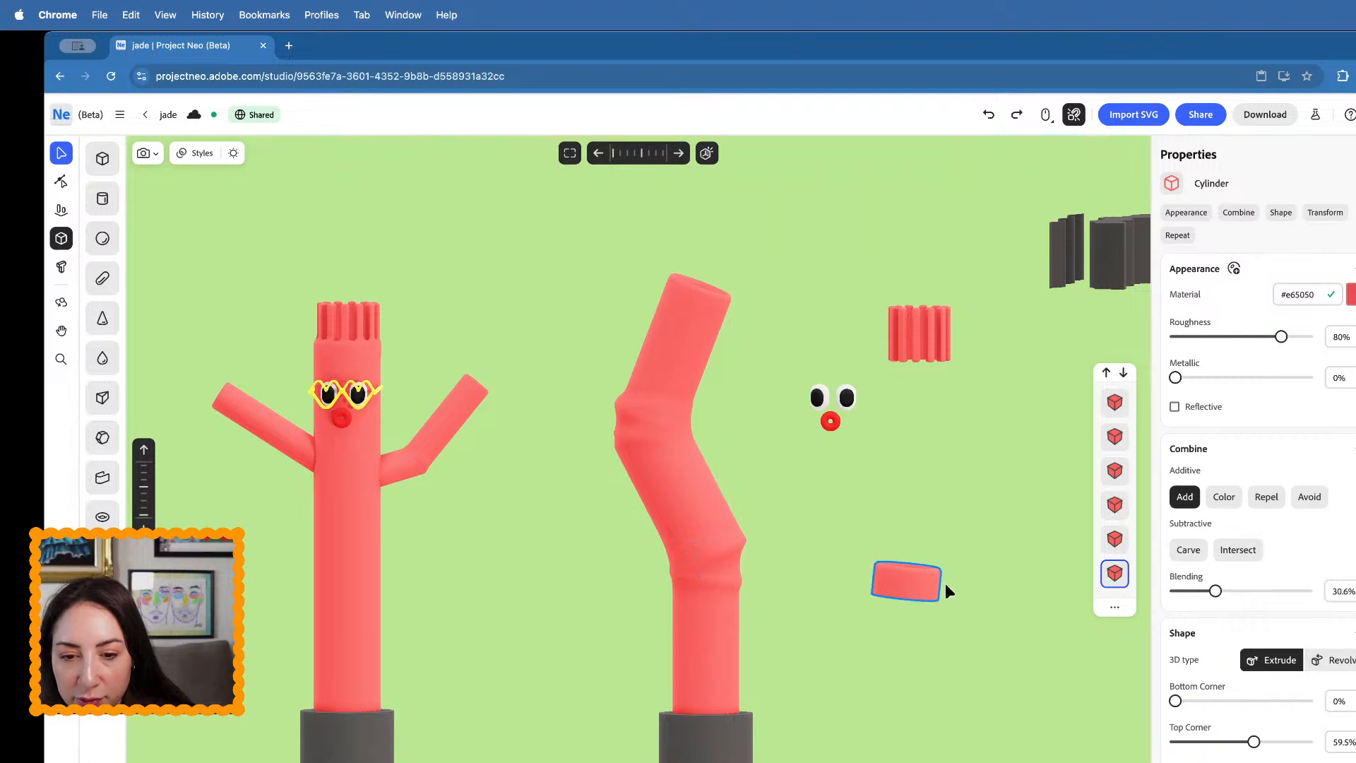
click(732, 550)
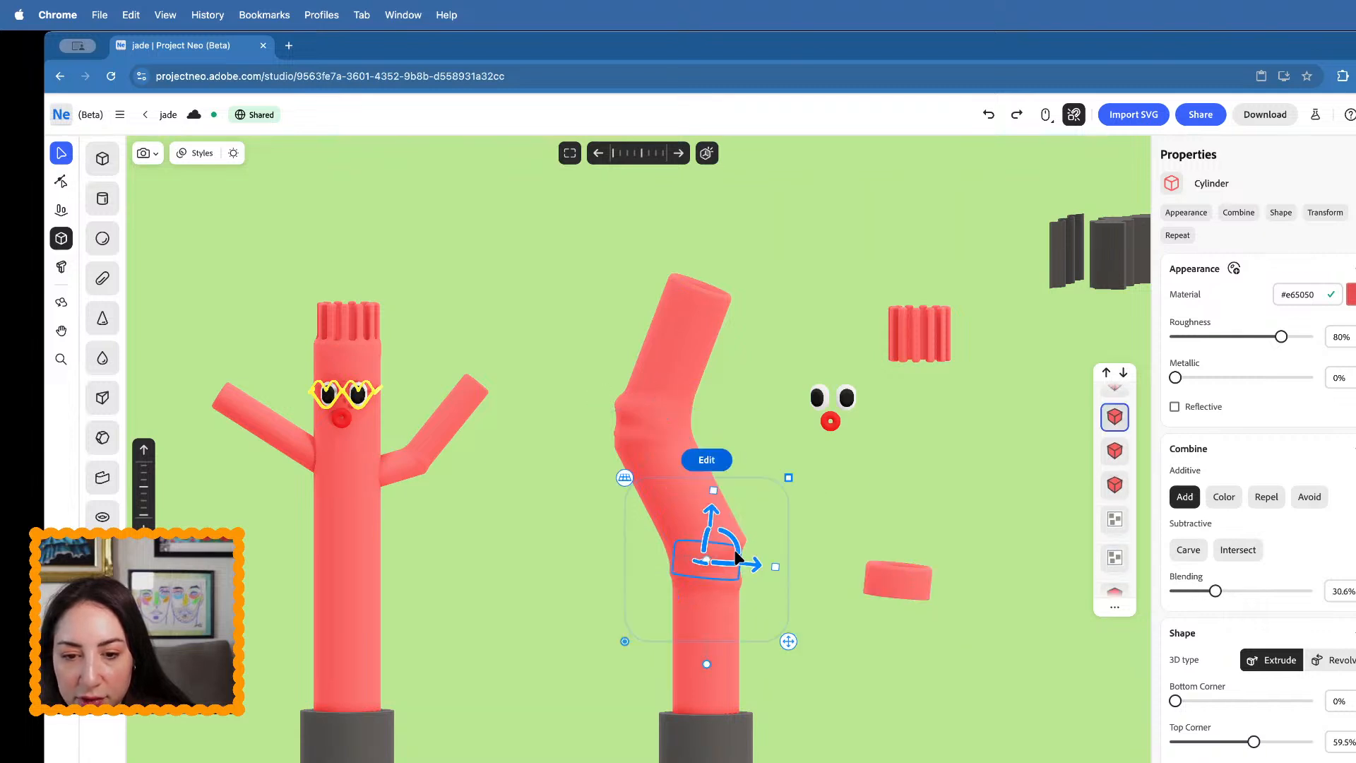
- Move the lower joint band and the slanted middle tube out of the bent body into the space beside it
drag(738, 554, 877, 575)
click(718, 553)
click(704, 555)
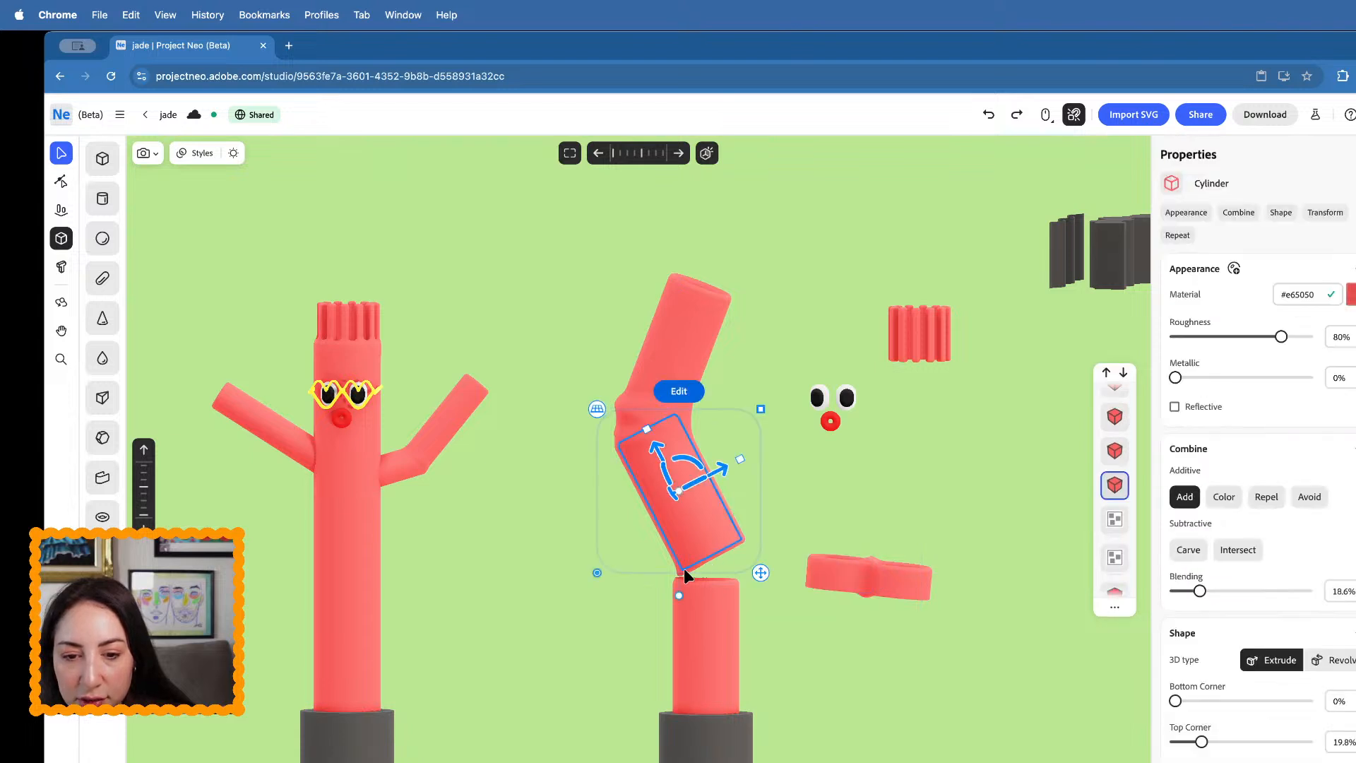
drag(722, 469, 828, 435)
key(Delete)
click(689, 480)
drag(720, 469, 889, 361)
- Position the loose torus ring over the open rim of the lower body tube, aligning it in depth
click(704, 535)
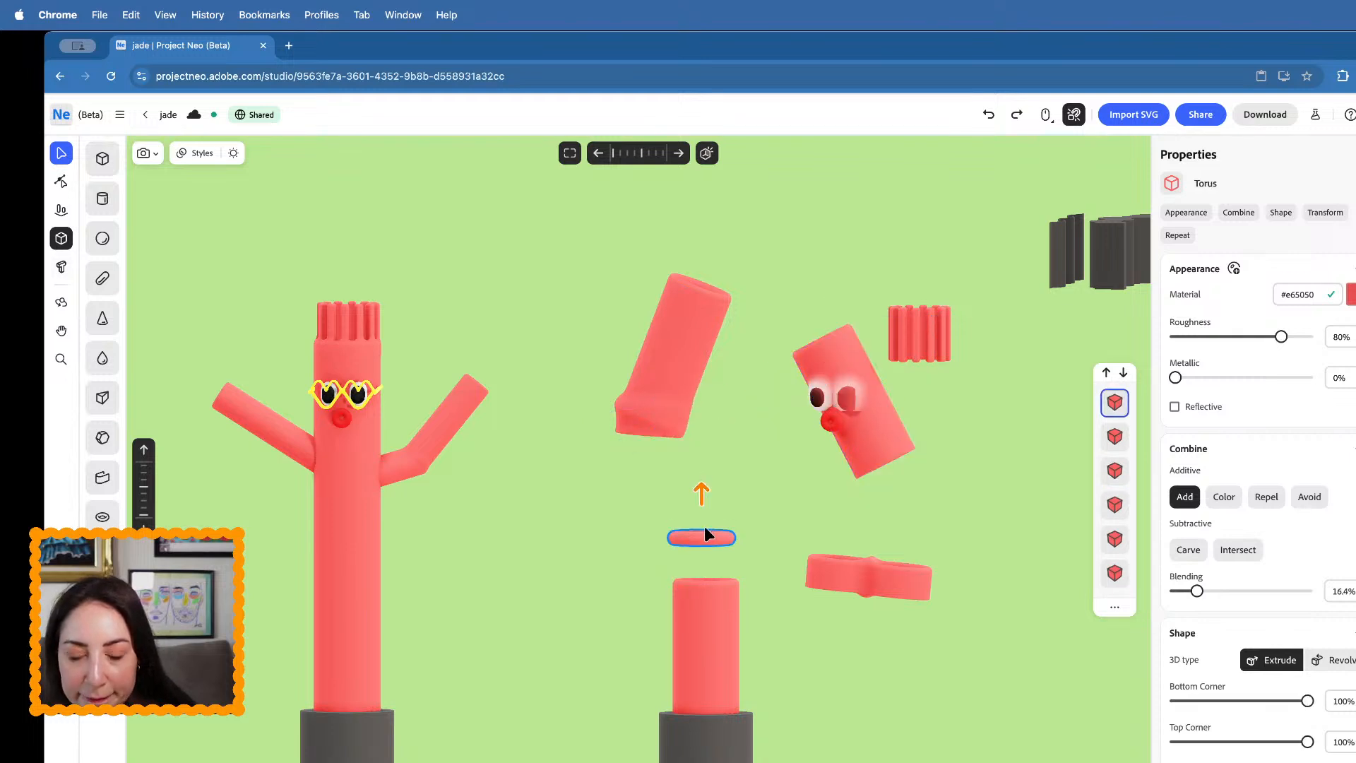
drag(705, 529, 704, 525)
scroll(703, 527, up, 5)
mouse_move(757, 576)
mouse_down()
mouse_move(780, 567)
mouse_move(761, 566)
mouse_up()
right_drag(761, 565, 753, 634)
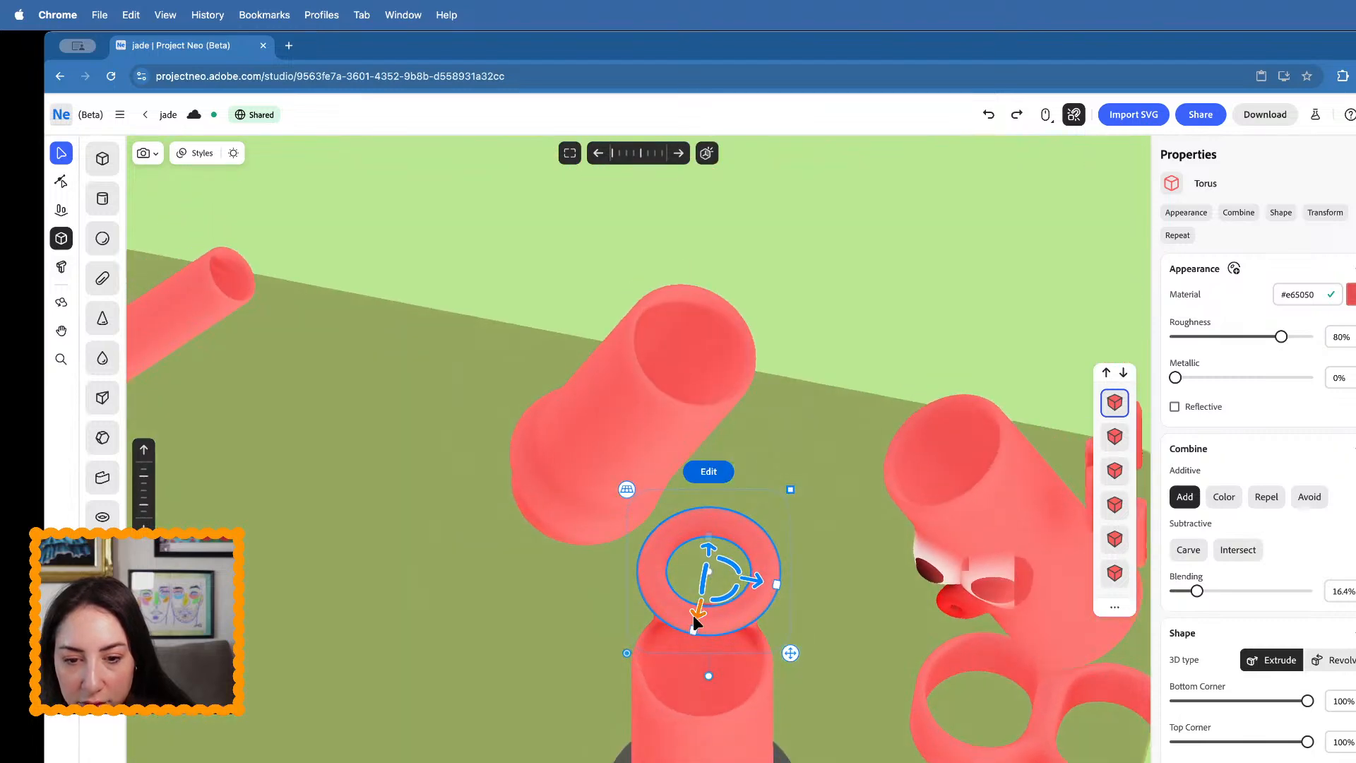
drag(694, 621, 745, 666)
right_drag(745, 666, 769, 593)
click(836, 535)
scroll(835, 537, down, 3)
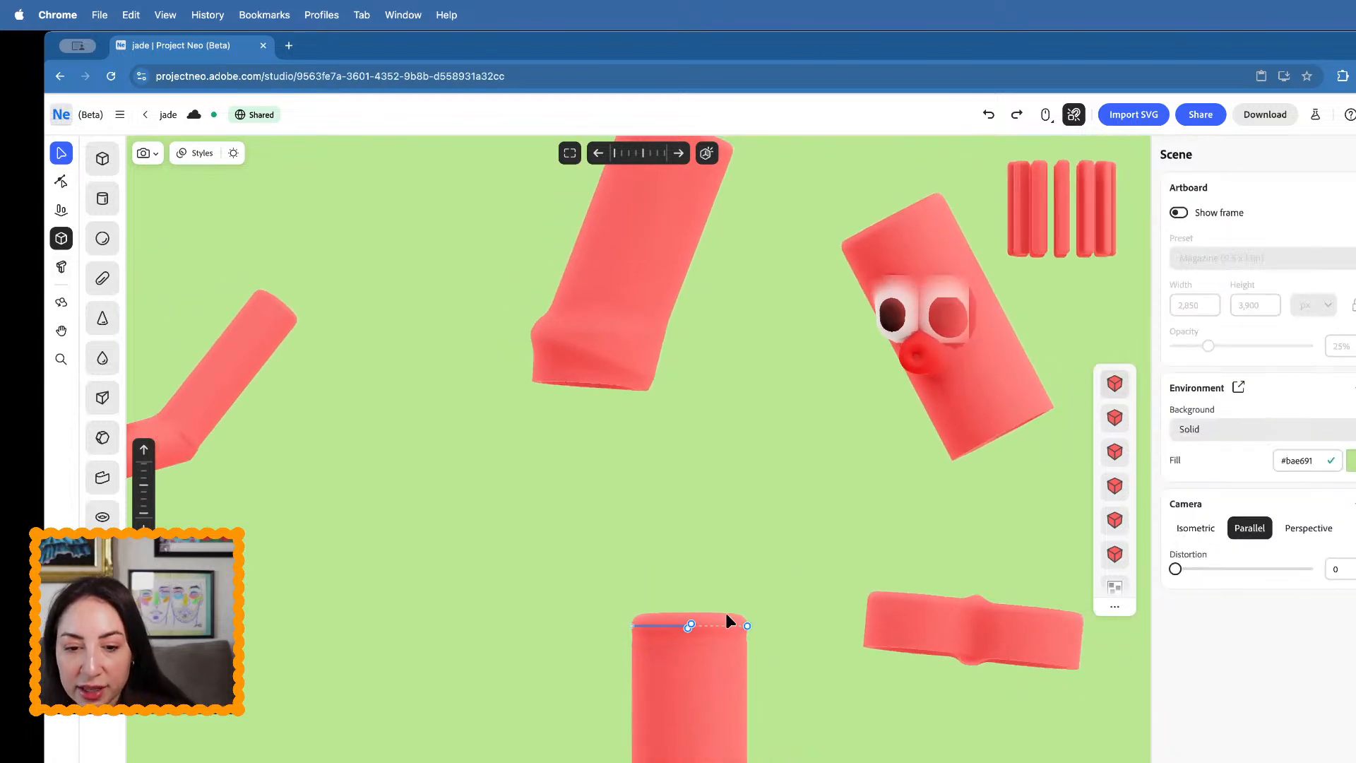
- Try stacking a tilted copy of the torus ring on the lower tube's rim
click(727, 620)
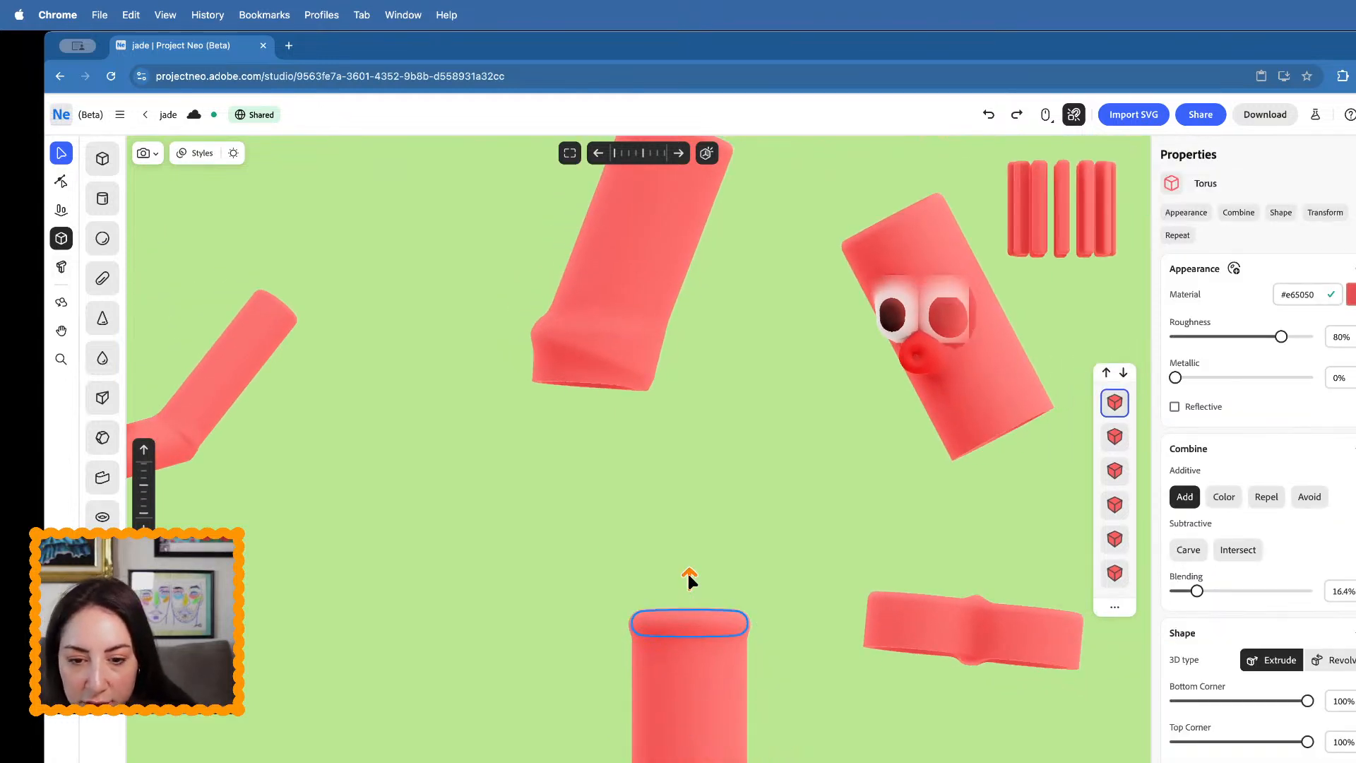
drag(688, 571, 716, 576)
click(798, 510)
scroll(798, 510, down, 5)
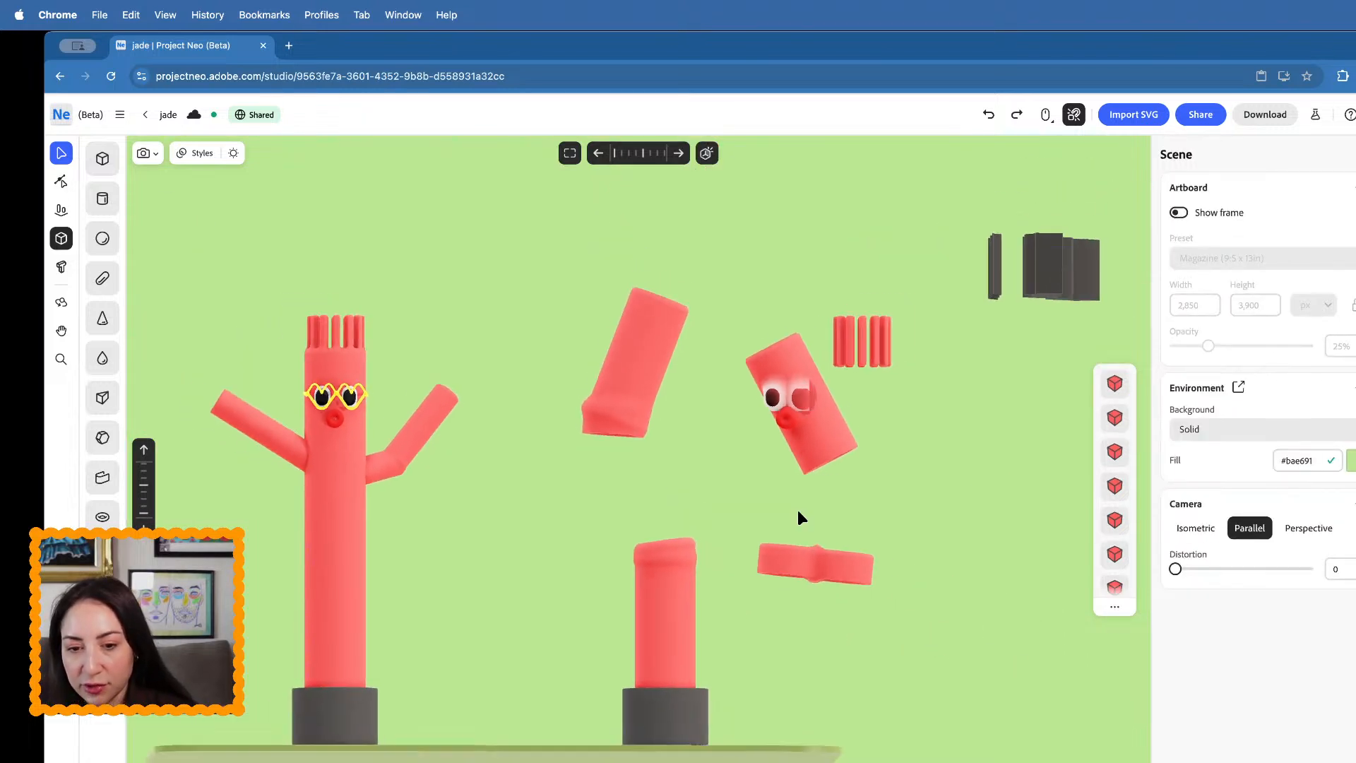
- Lift the tilted torus ring off the lower tube and delete it
scroll(799, 510, up, 4)
click(714, 597)
scroll(717, 592, up, 5)
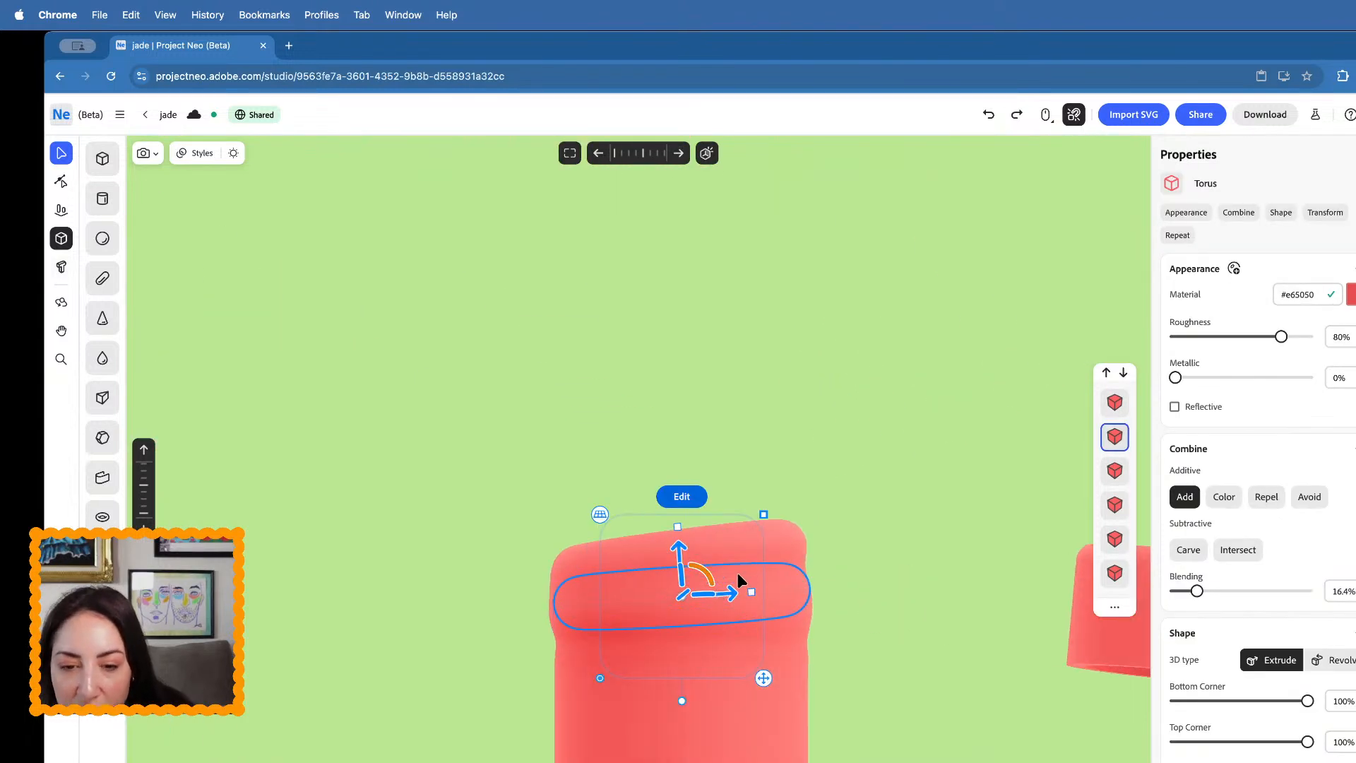
drag(676, 537, 672, 438)
key(Delete)
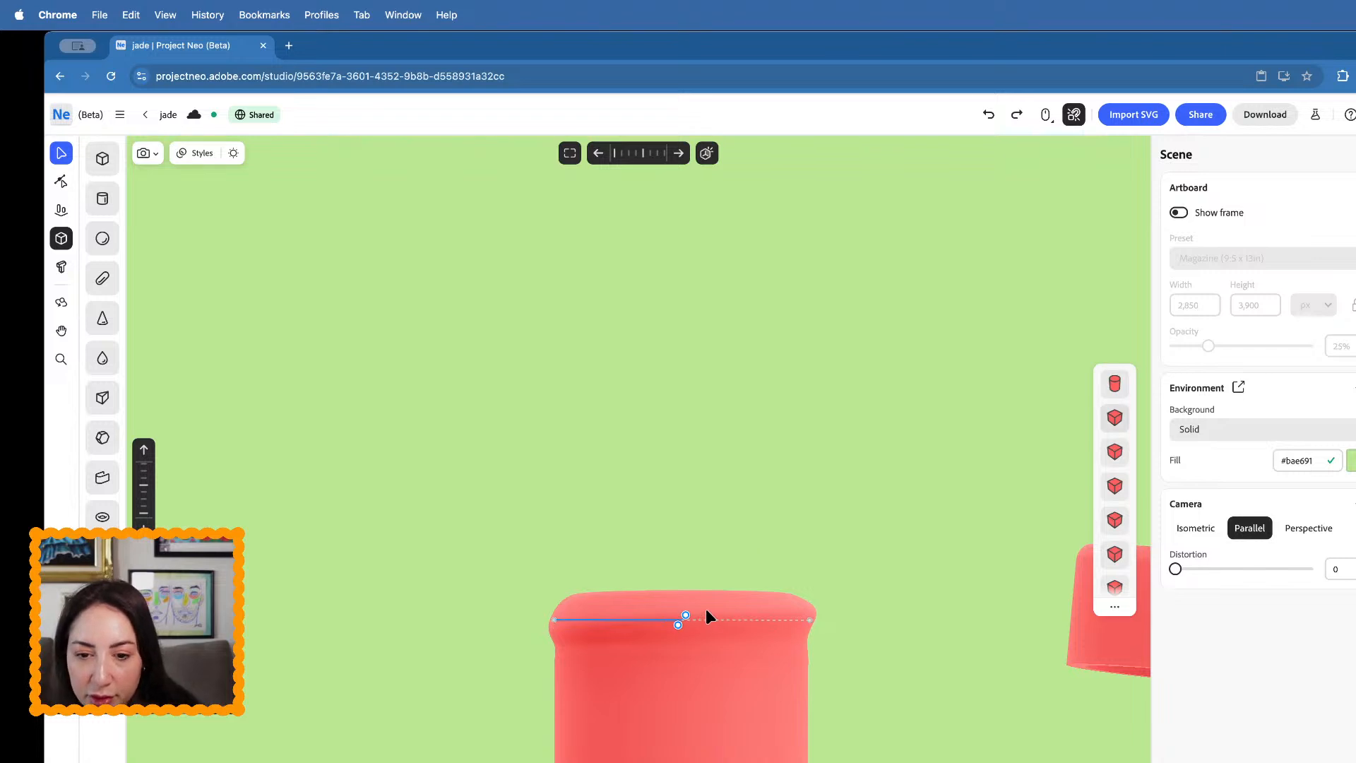
- Raise the tall torus segment, delete the thin tilted ring beneath it, and lower the segment back onto the tube
click(709, 616)
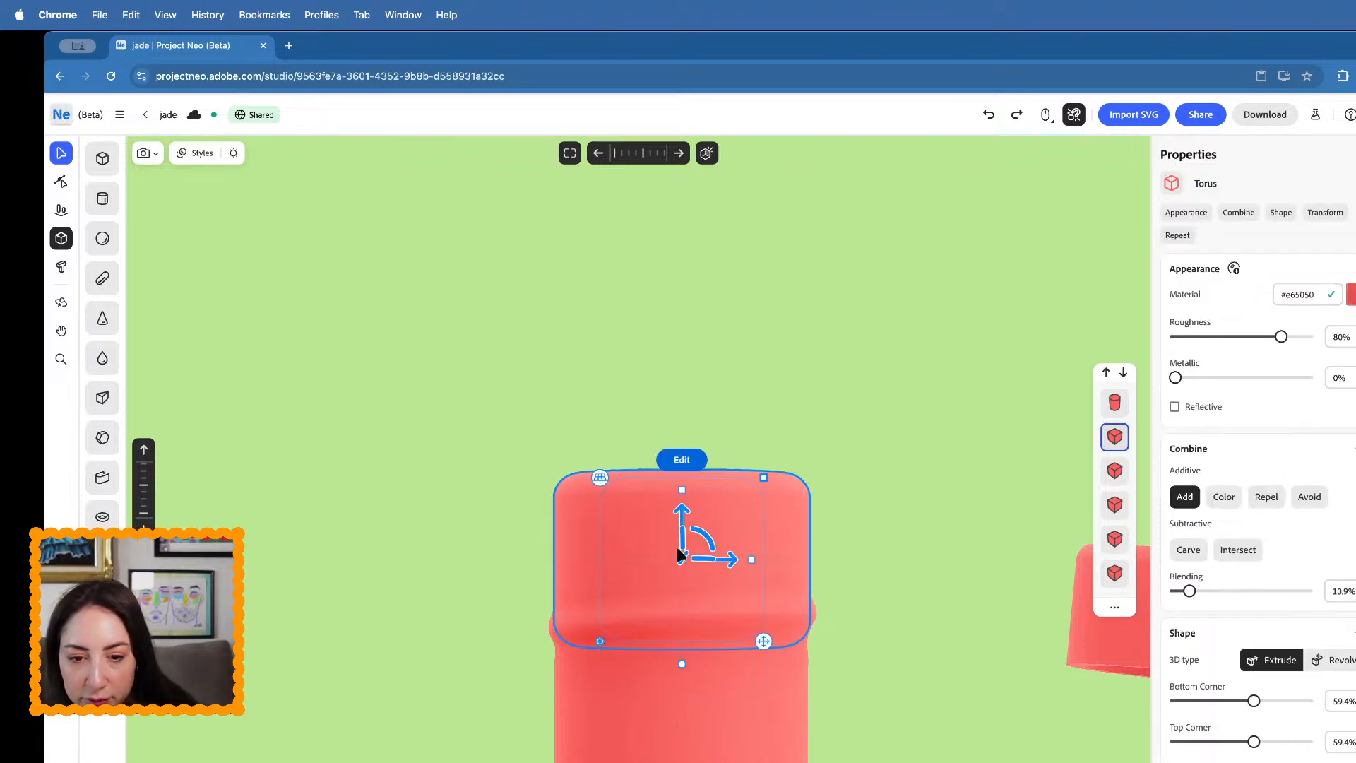
drag(683, 518, 684, 428)
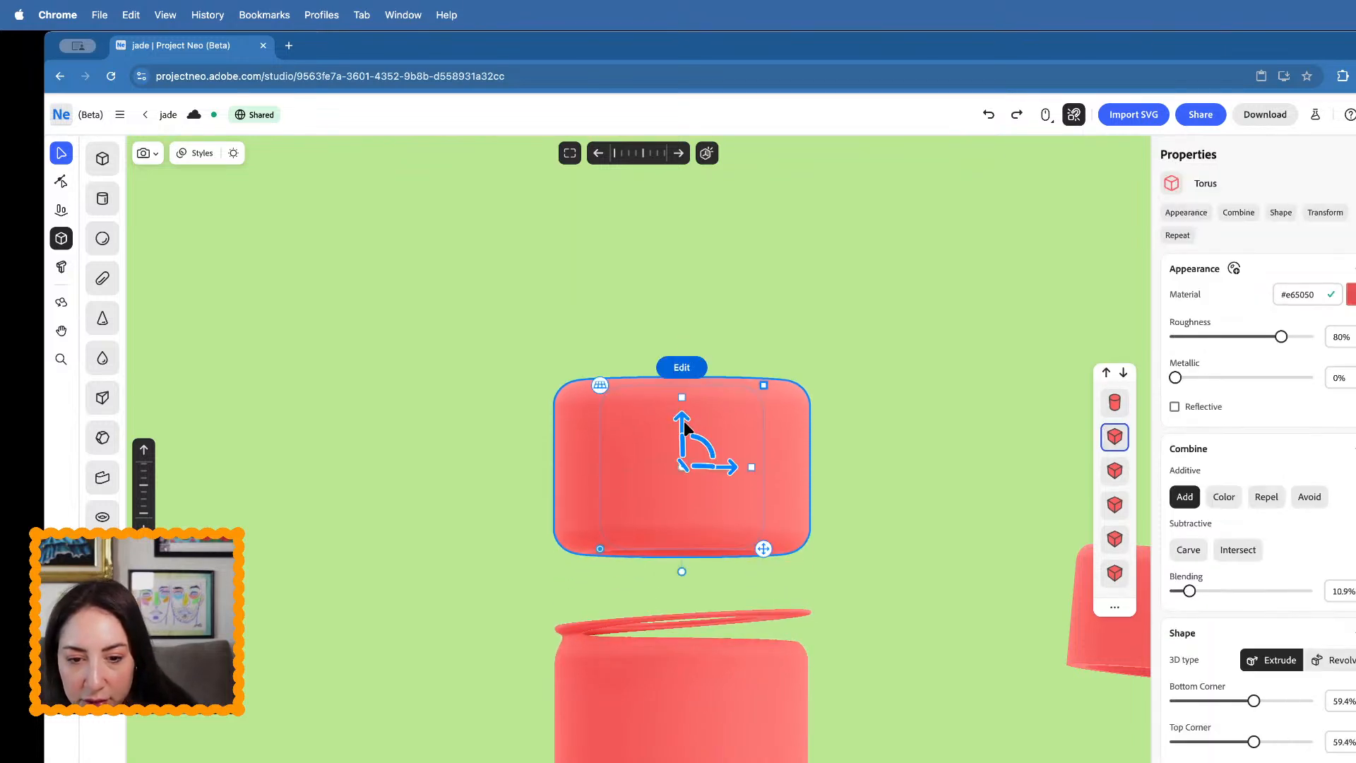
click(699, 608)
click(701, 613)
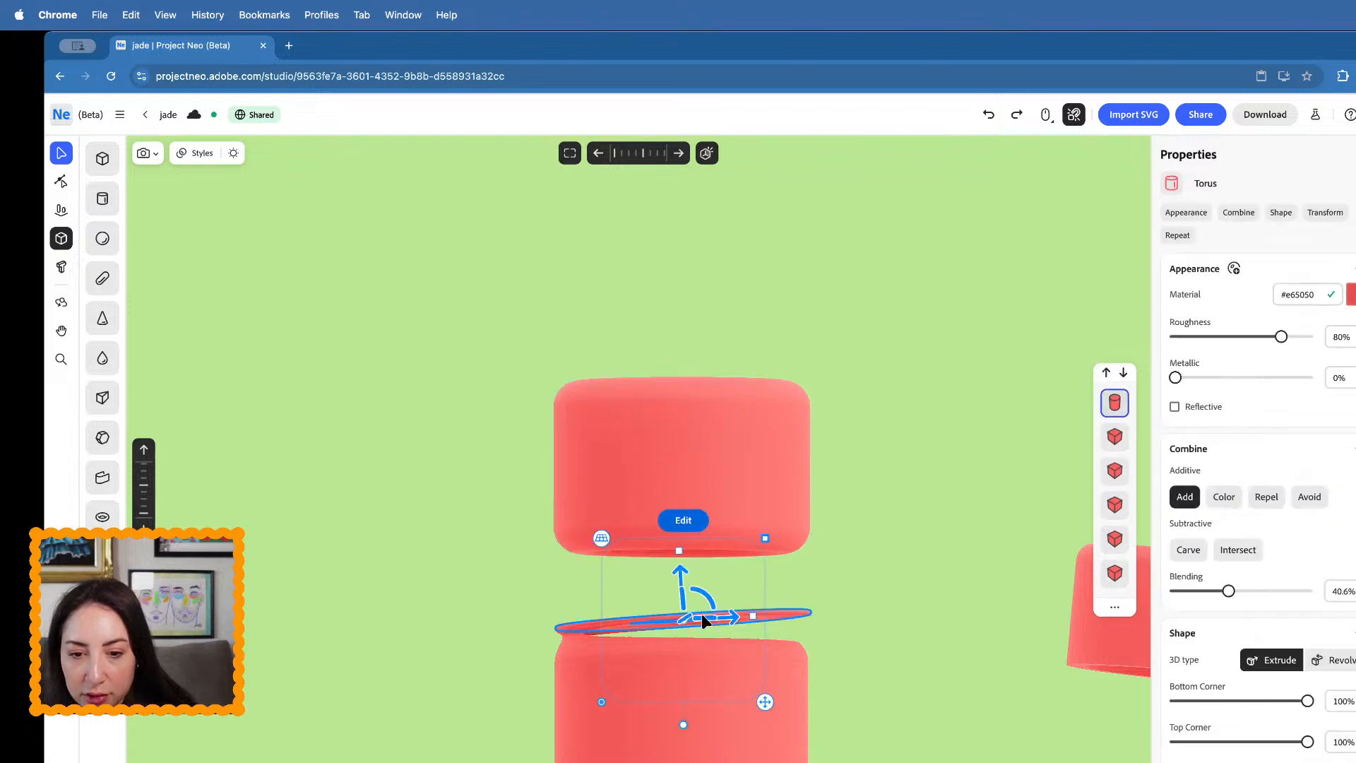
key(Delete)
click(712, 425)
drag(682, 418, 683, 515)
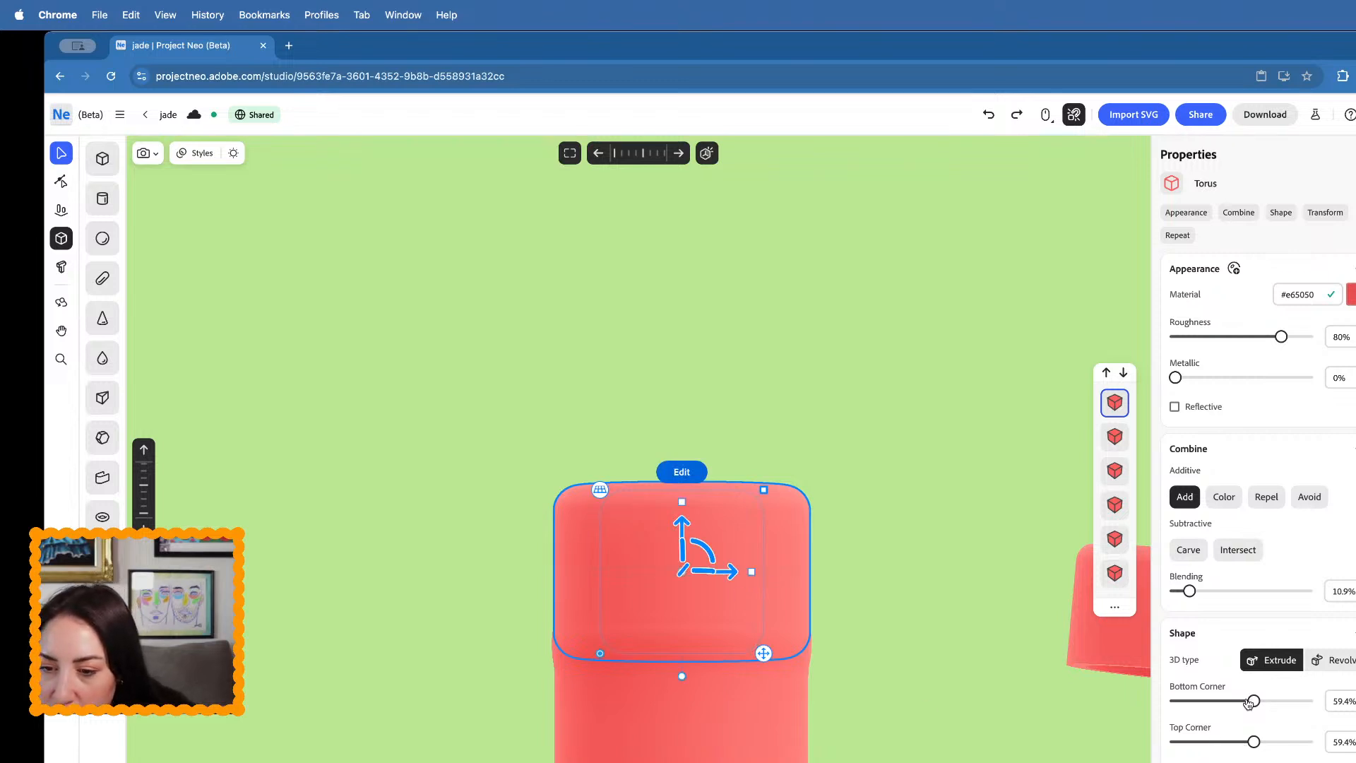
- Set the torus segment's bottom corner rounding to 100% and adjust the lower tube's corner rounding
drag(1248, 702, 1341, 701)
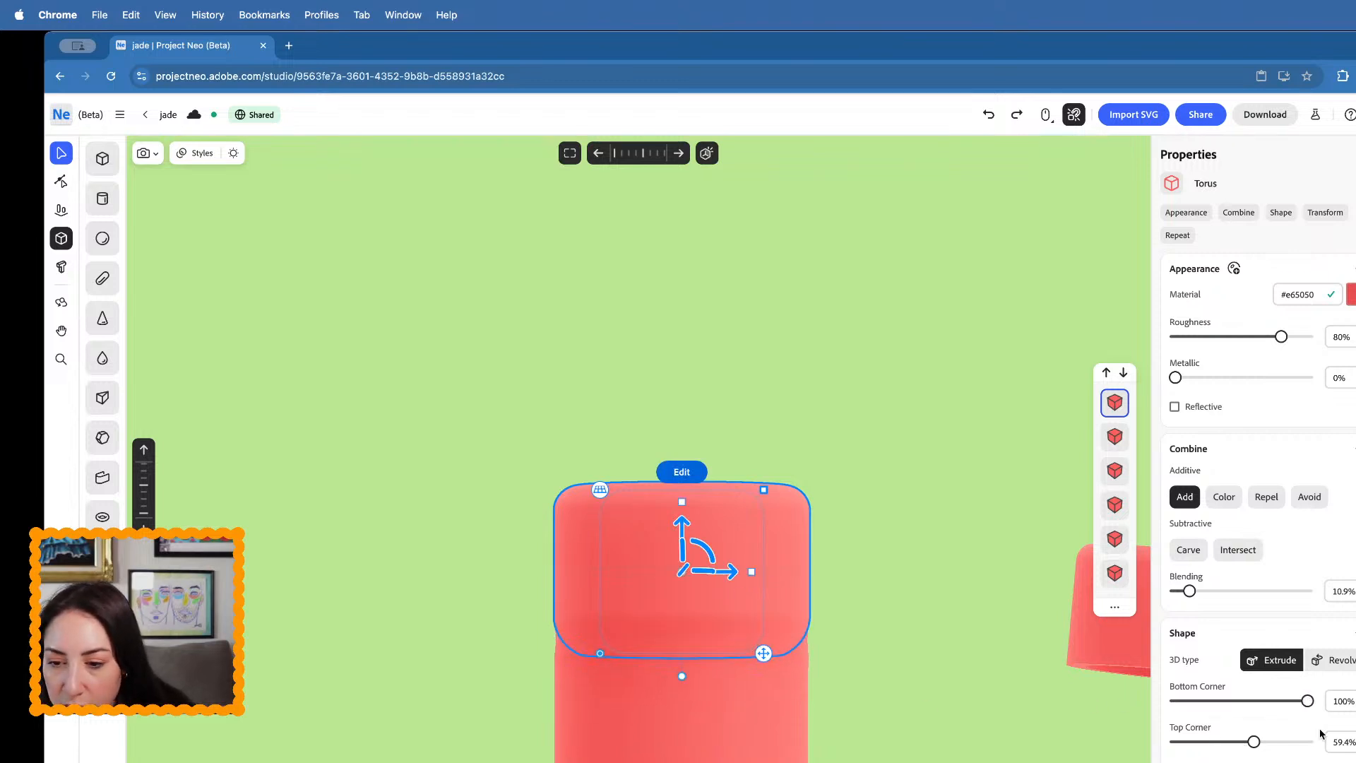
click(736, 732)
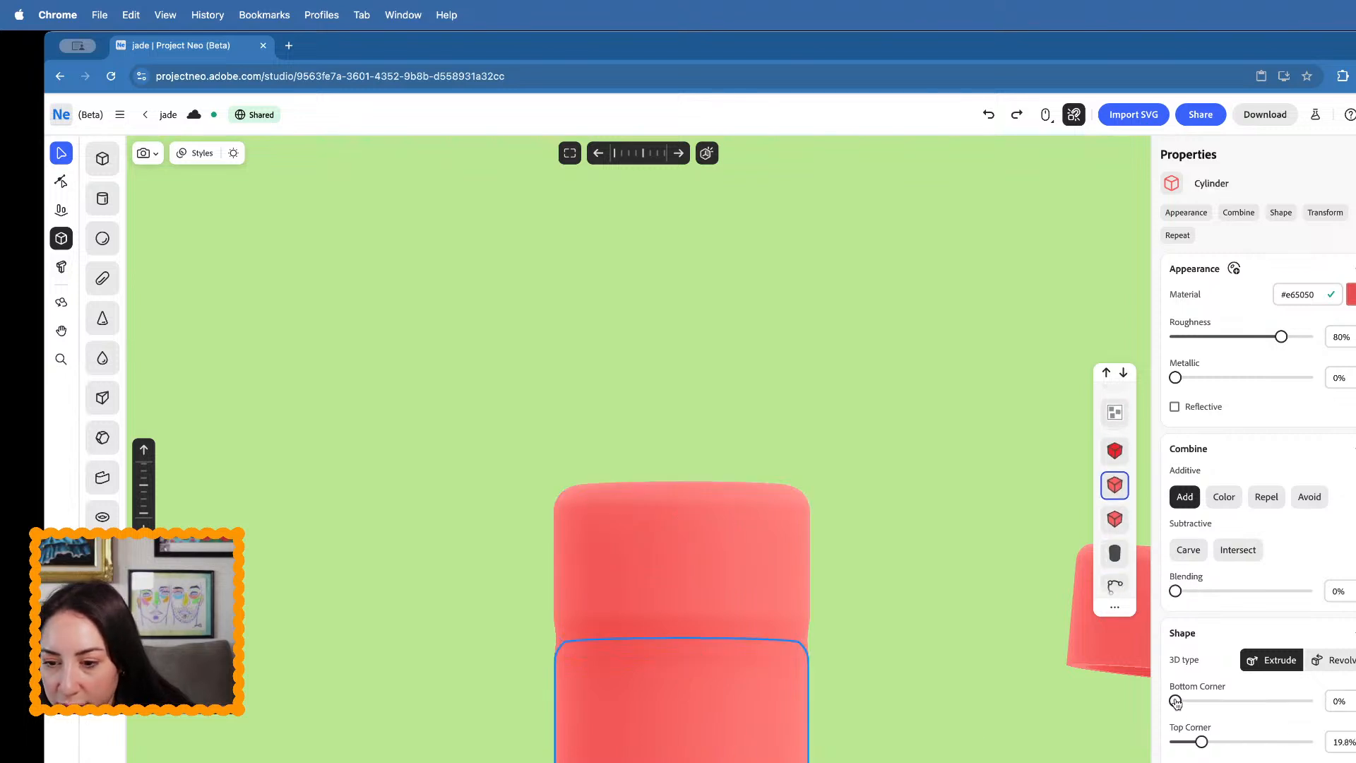
drag(1176, 703, 993, 736)
mouse_move(1201, 741)
mouse_down()
mouse_move(1312, 742)
mouse_move(1175, 741)
mouse_move(1205, 731)
mouse_move(1192, 732)
mouse_up()
- Tilt the torus segment slightly on top of the lower tube to begin the body's bend
click(709, 578)
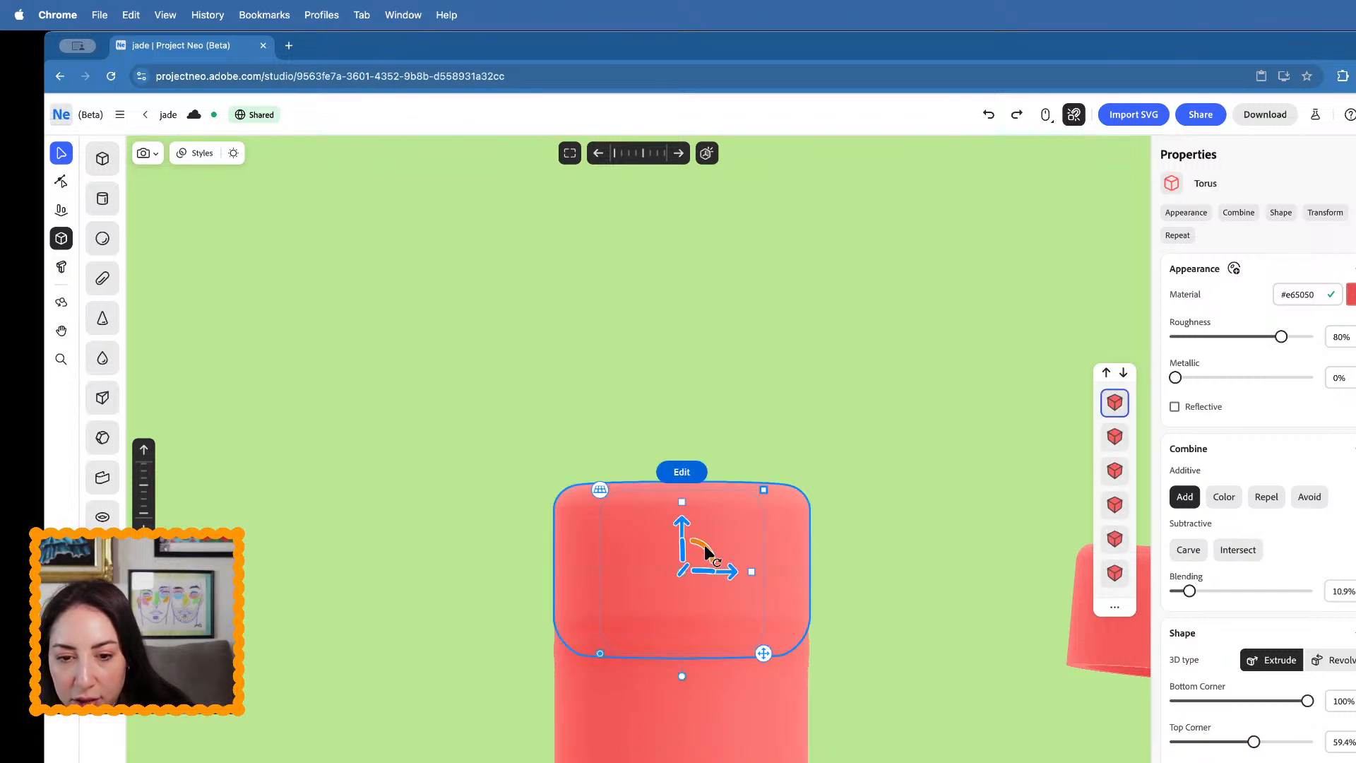
mouse_move(707, 554)
mouse_down()
mouse_move(695, 541)
mouse_move(726, 561)
mouse_move(713, 560)
mouse_up()
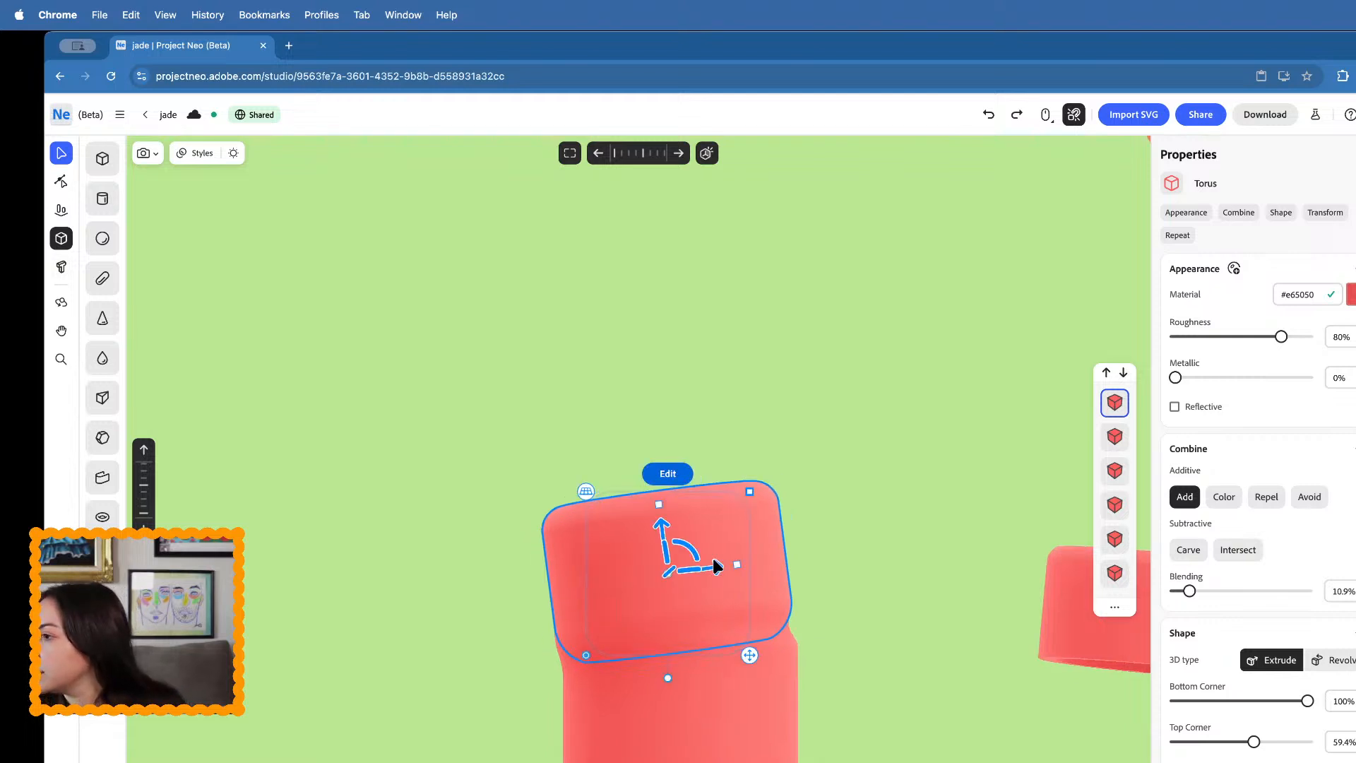
scroll(716, 565, down, 5)
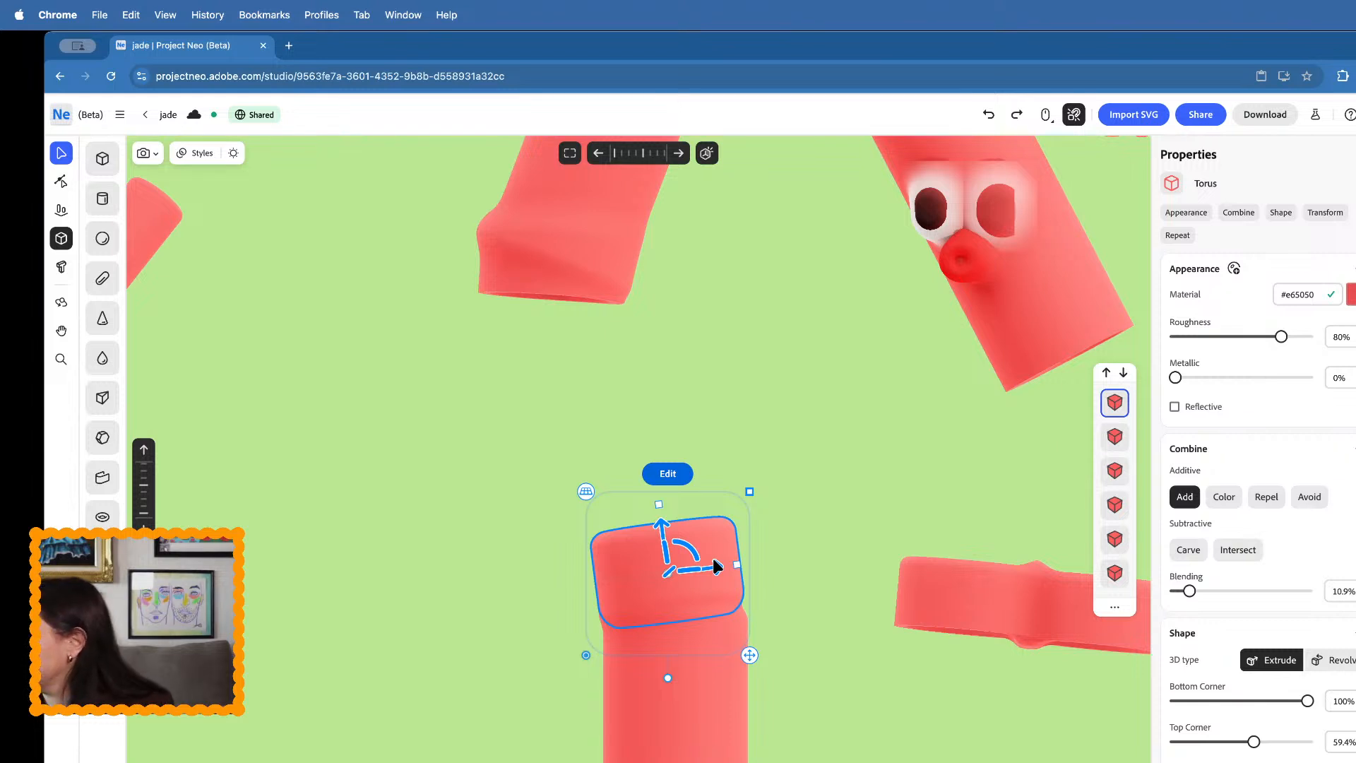
scroll(715, 565, down, 5)
scroll(714, 565, up, 4)
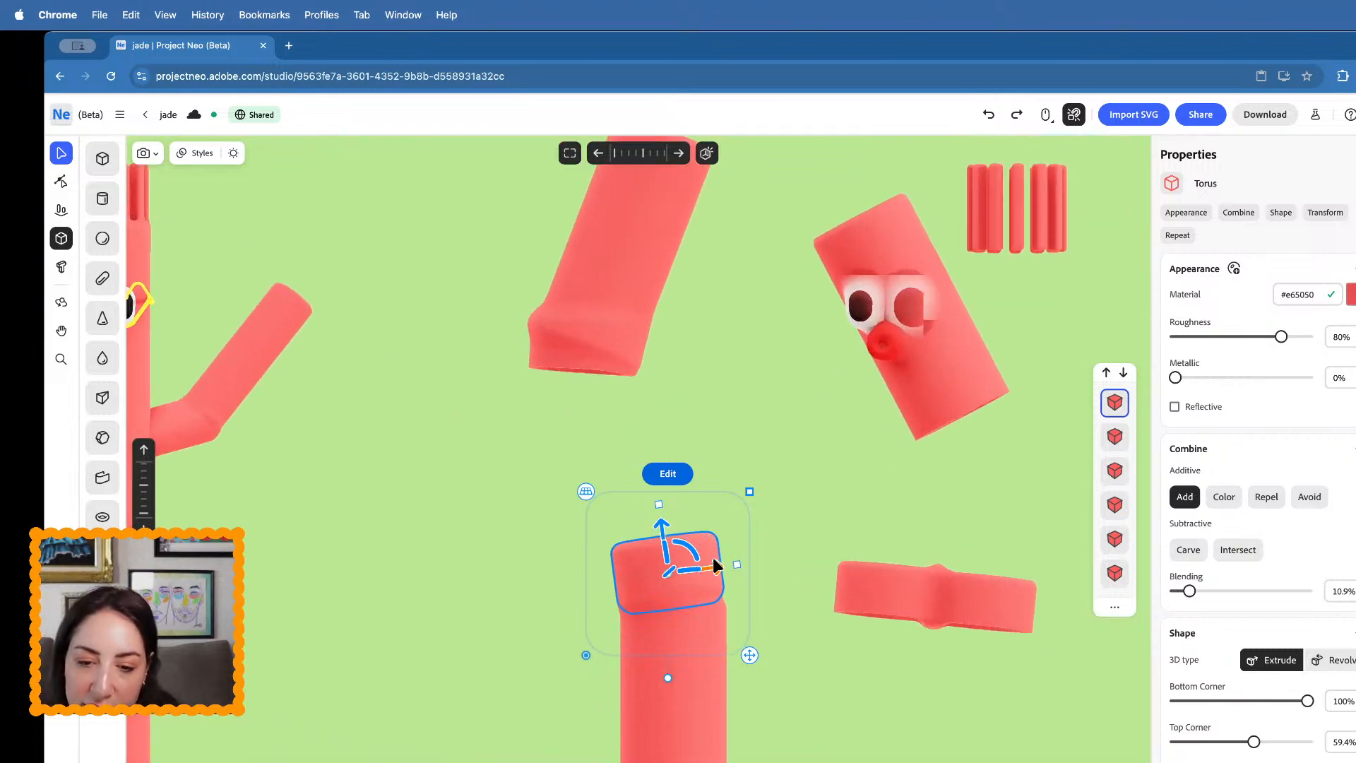
- Move the slanted upper tube and its joint down onto the tilted segment, and delete the cylindrical joint
click(611, 312)
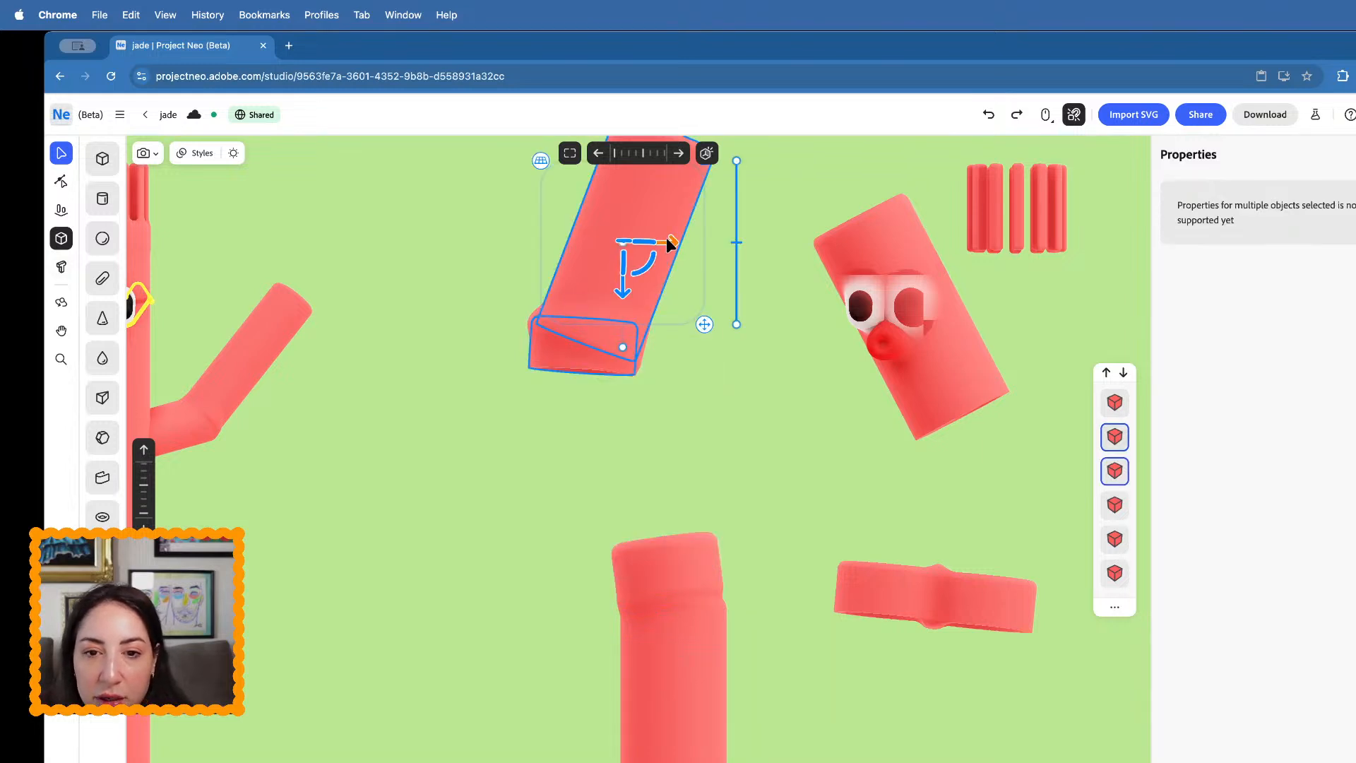
drag(670, 243, 721, 247)
drag(675, 286, 752, 408)
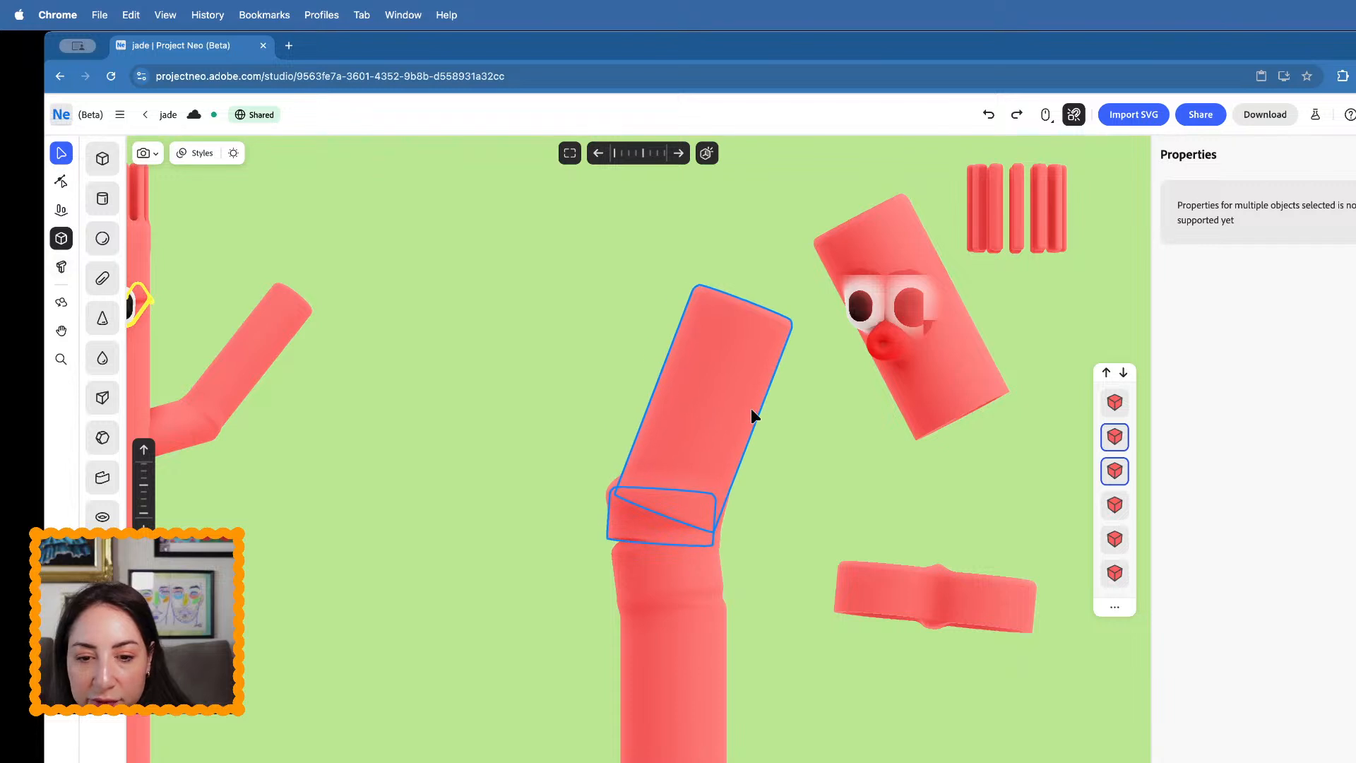
click(557, 489)
click(625, 522)
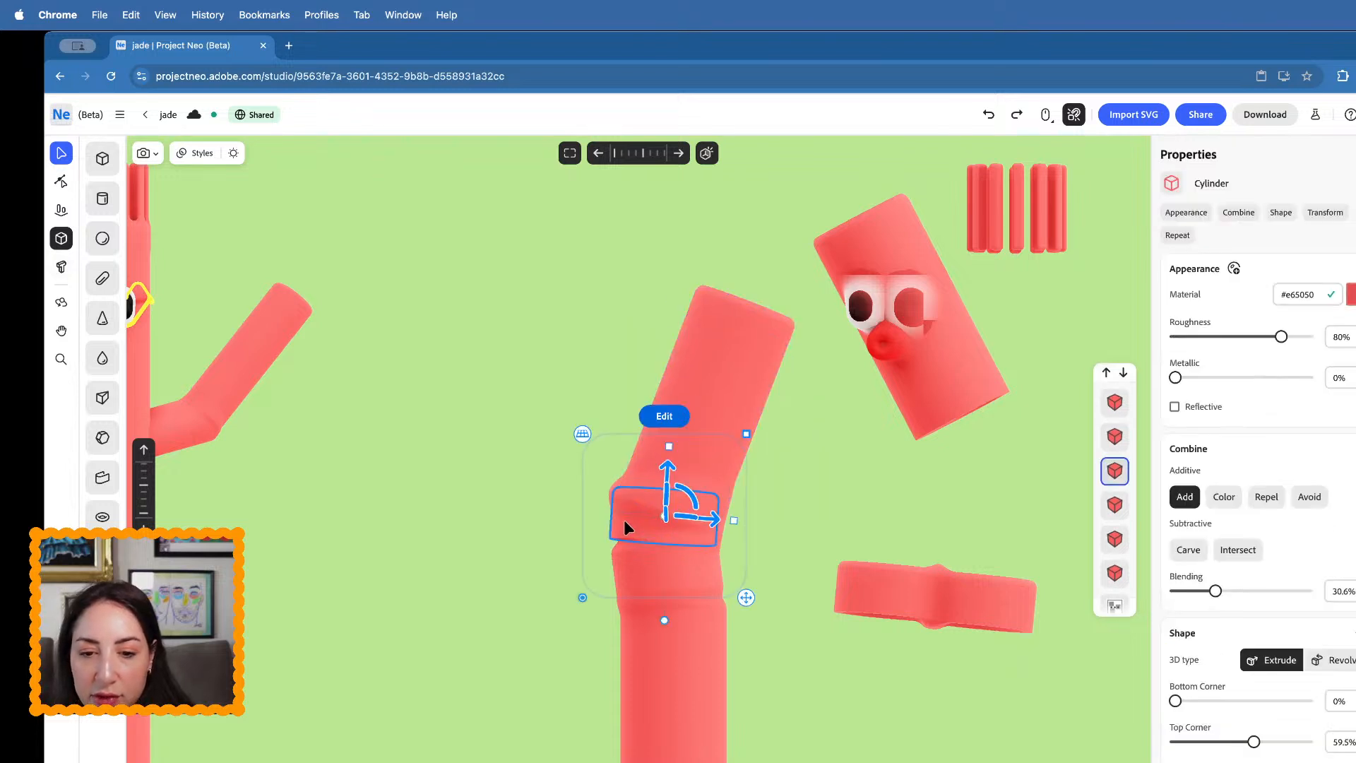
key(Delete)
- Fill the gap below the upper tube with a rotated copy of the torus segment and set its bottom corner to 63.9%
click(651, 544)
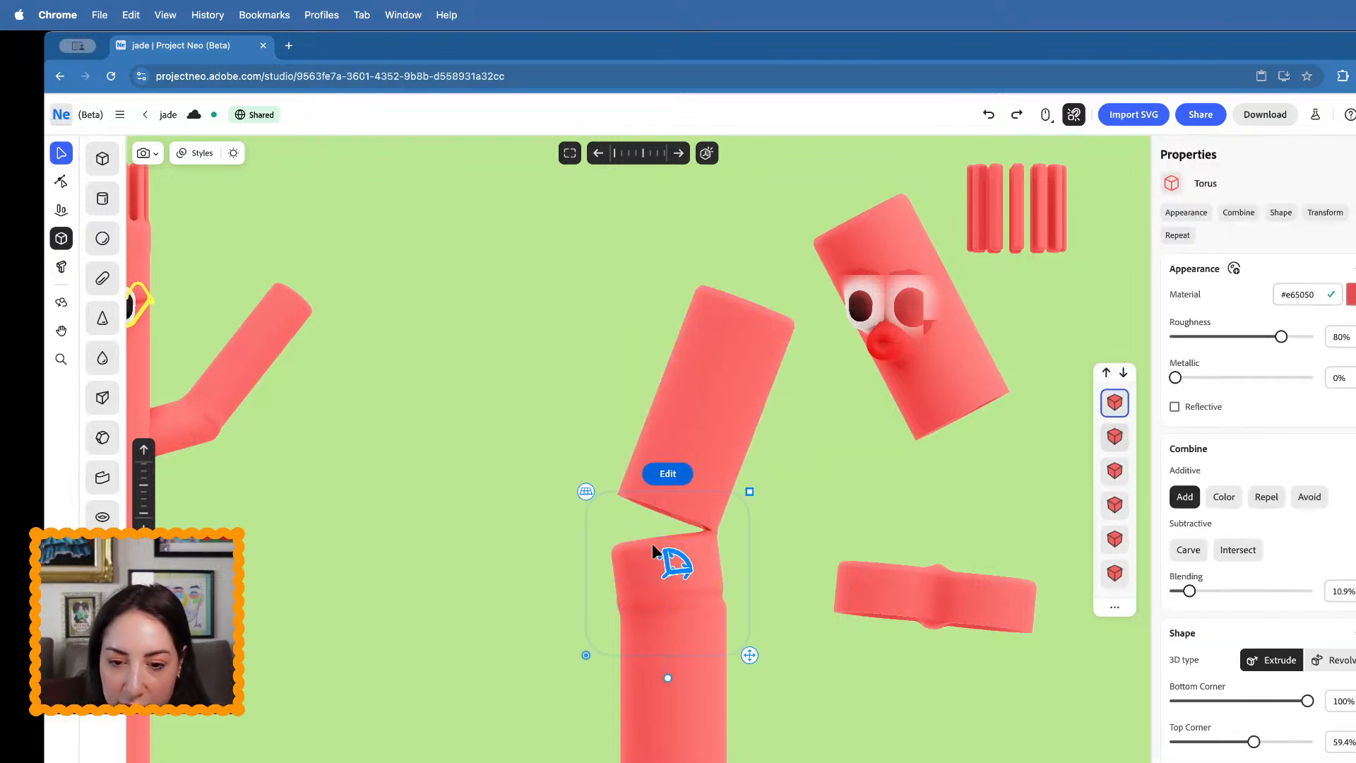
drag(651, 543, 692, 488)
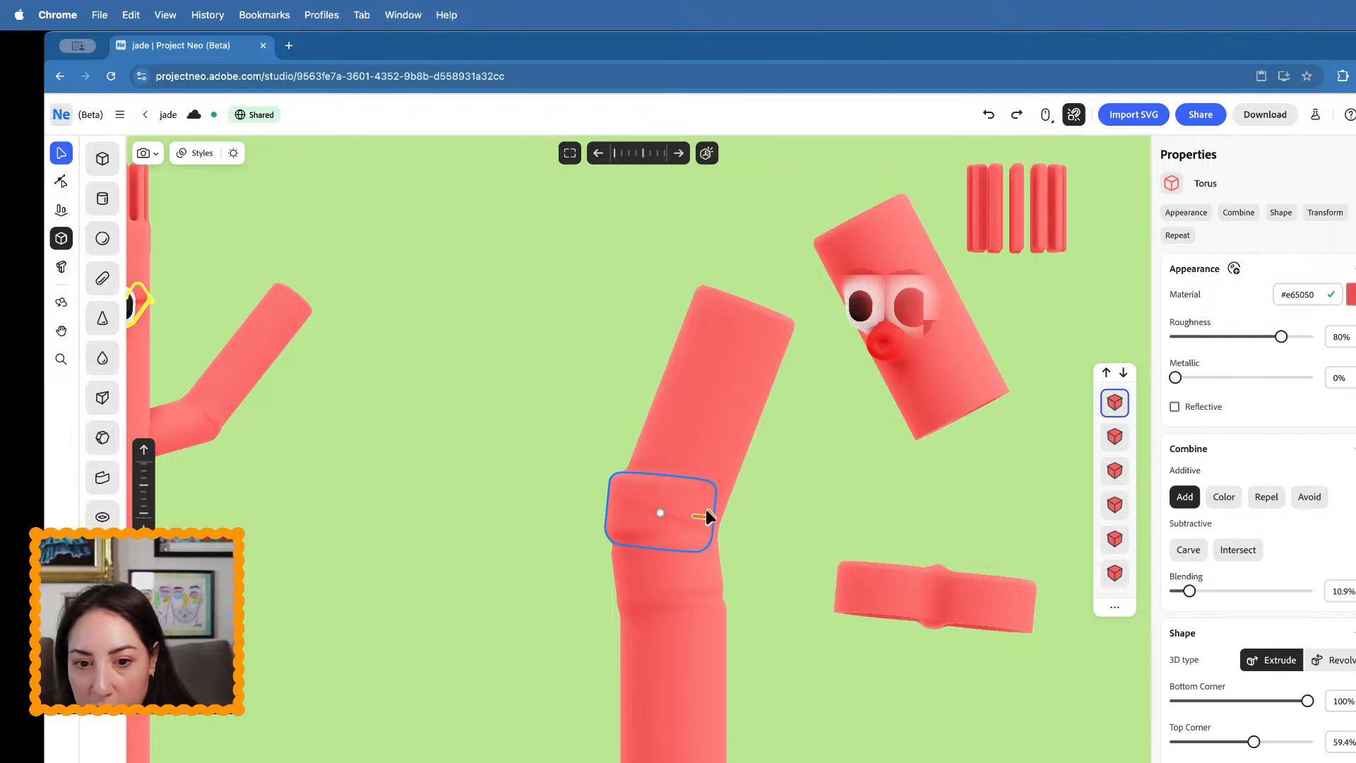
mouse_move(663, 464)
mouse_down()
mouse_move(657, 454)
mouse_move(658, 473)
mouse_up()
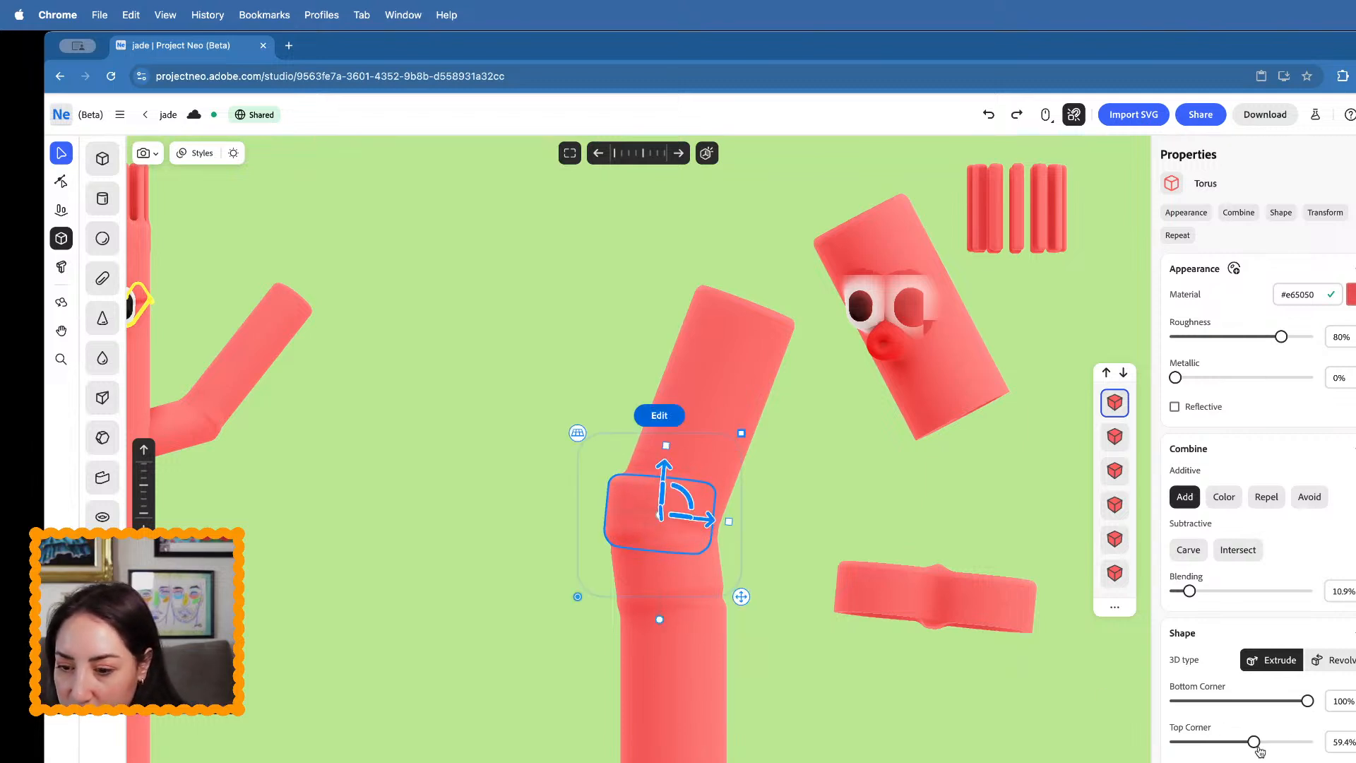
drag(1252, 704, 1260, 701)
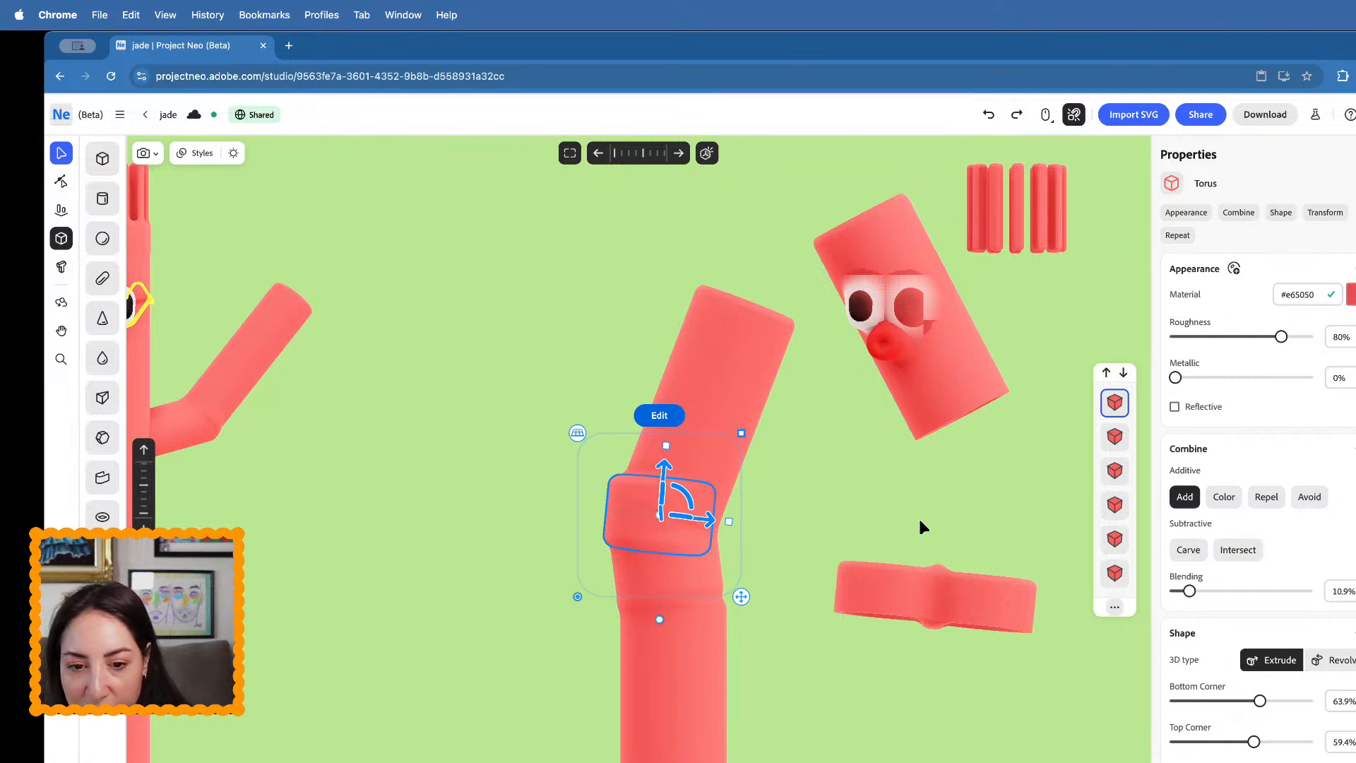
- Shift the slanted upper tube upward and adjust its alignment with the joint segment below
click(713, 512)
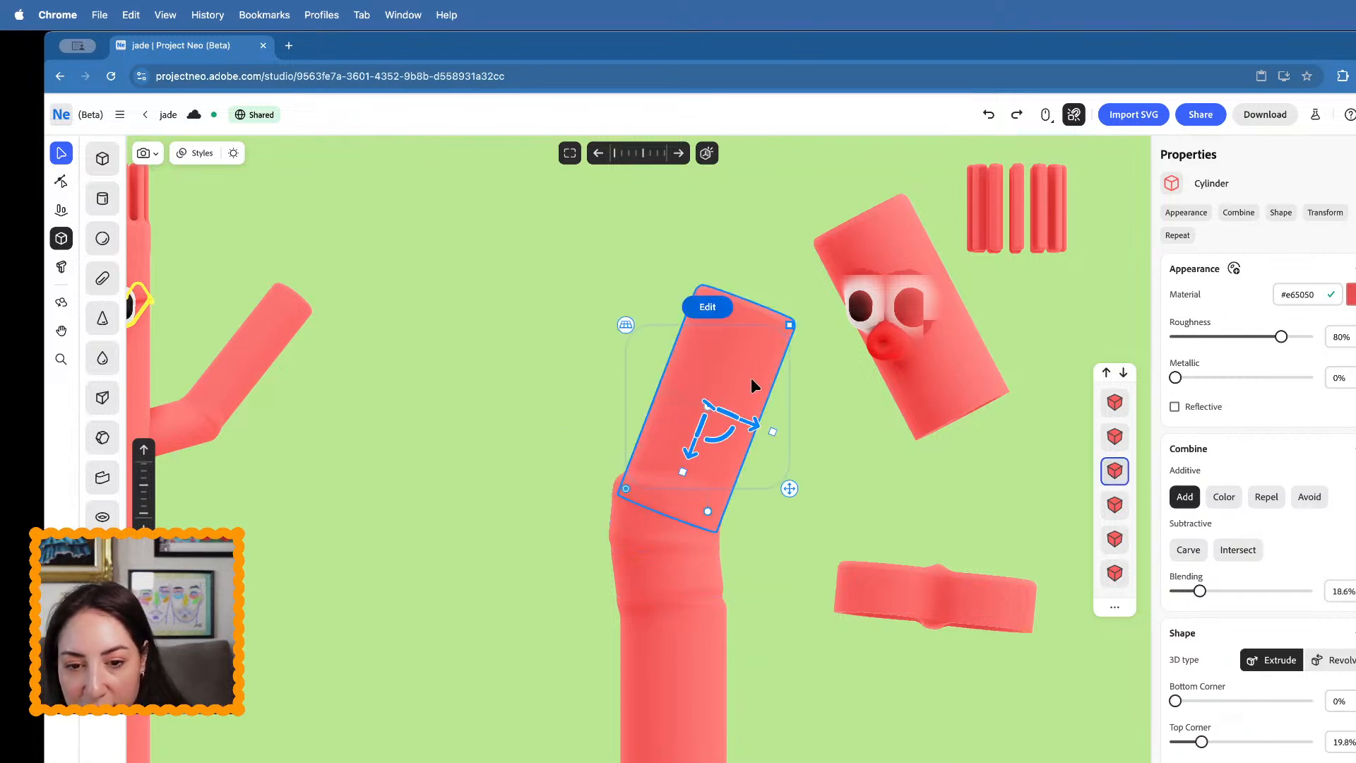
drag(692, 452, 686, 426)
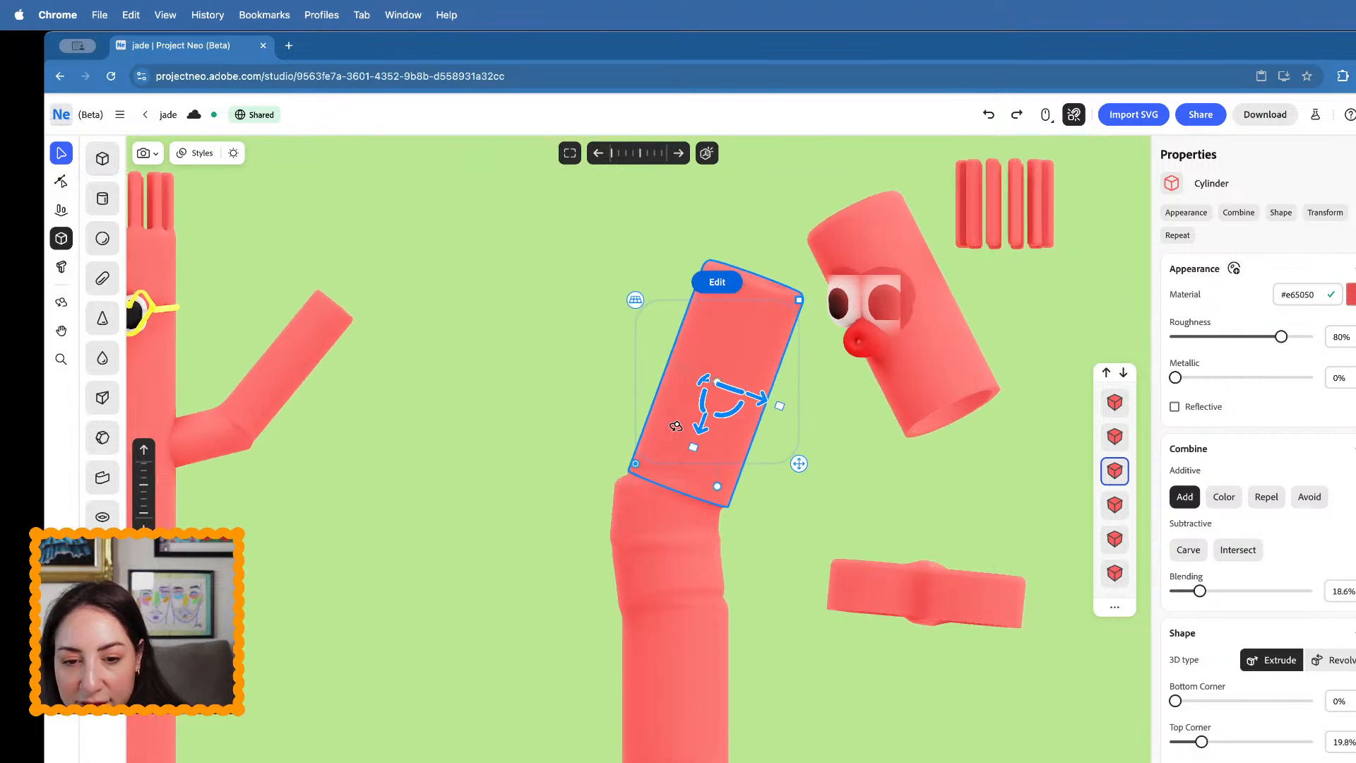
drag(764, 396, 752, 384)
- Place another torus segment higher at the upper tube's base, with 100% bottom corner, 95.7% top corner and 12.8% blending
scroll(752, 384, up, 3)
click(613, 588)
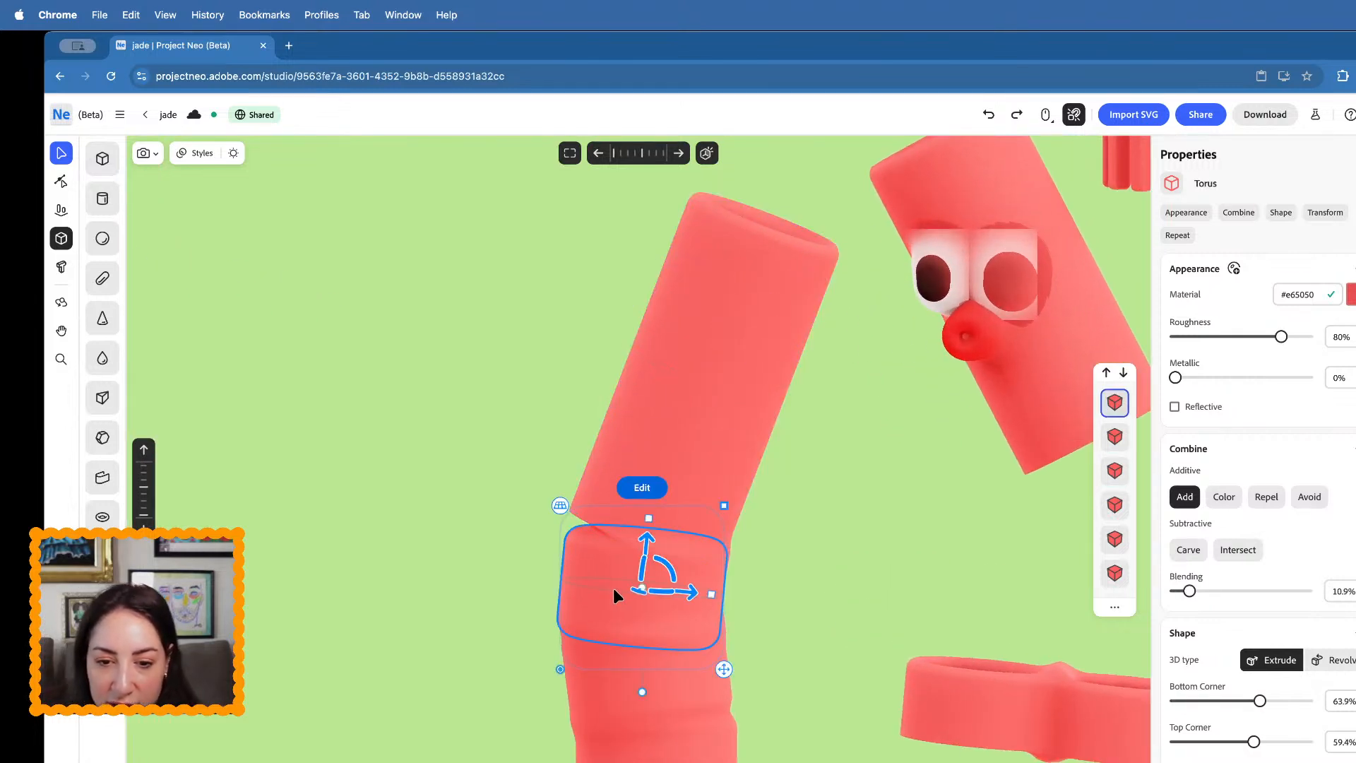
drag(646, 533, 647, 493)
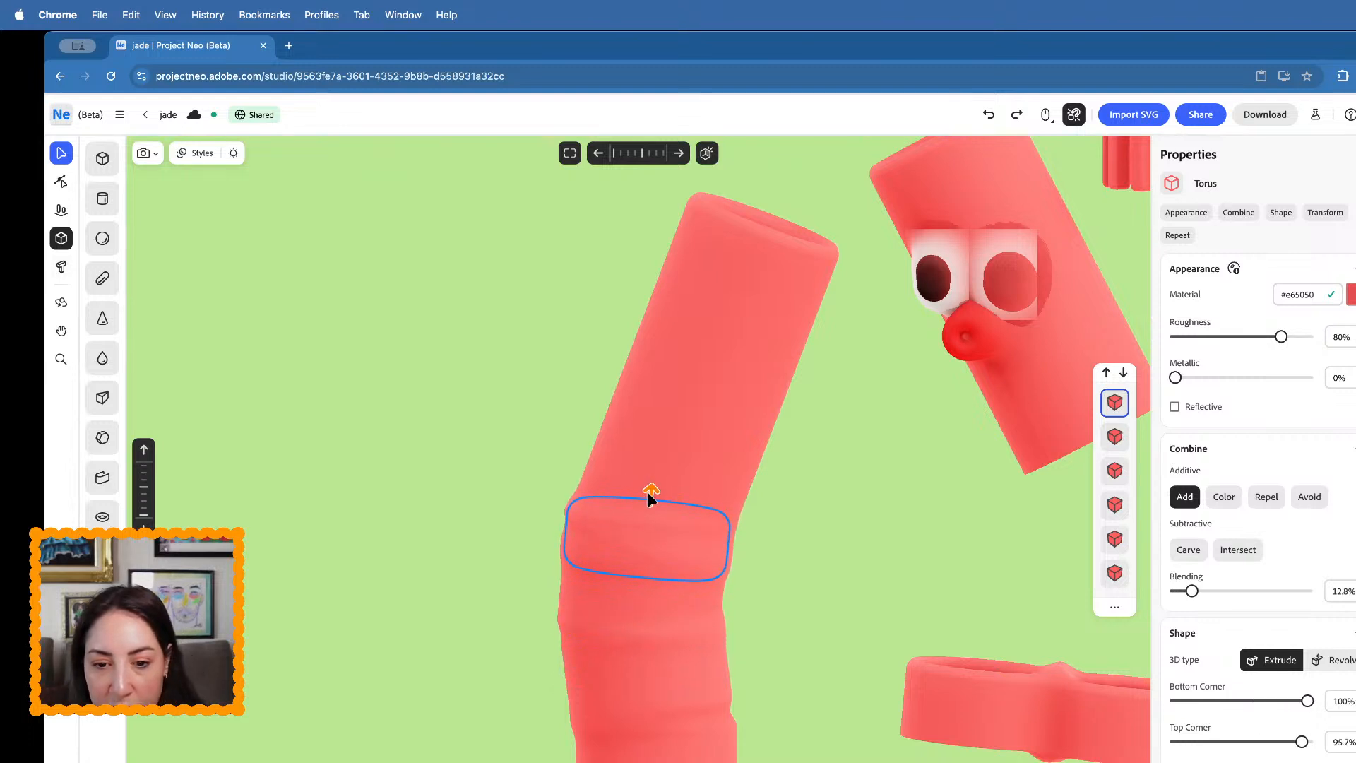
- Shorten the slanted upper tube and place a rotated copy at its upper end to continue the bend
scroll(647, 494, down, 5)
click(689, 458)
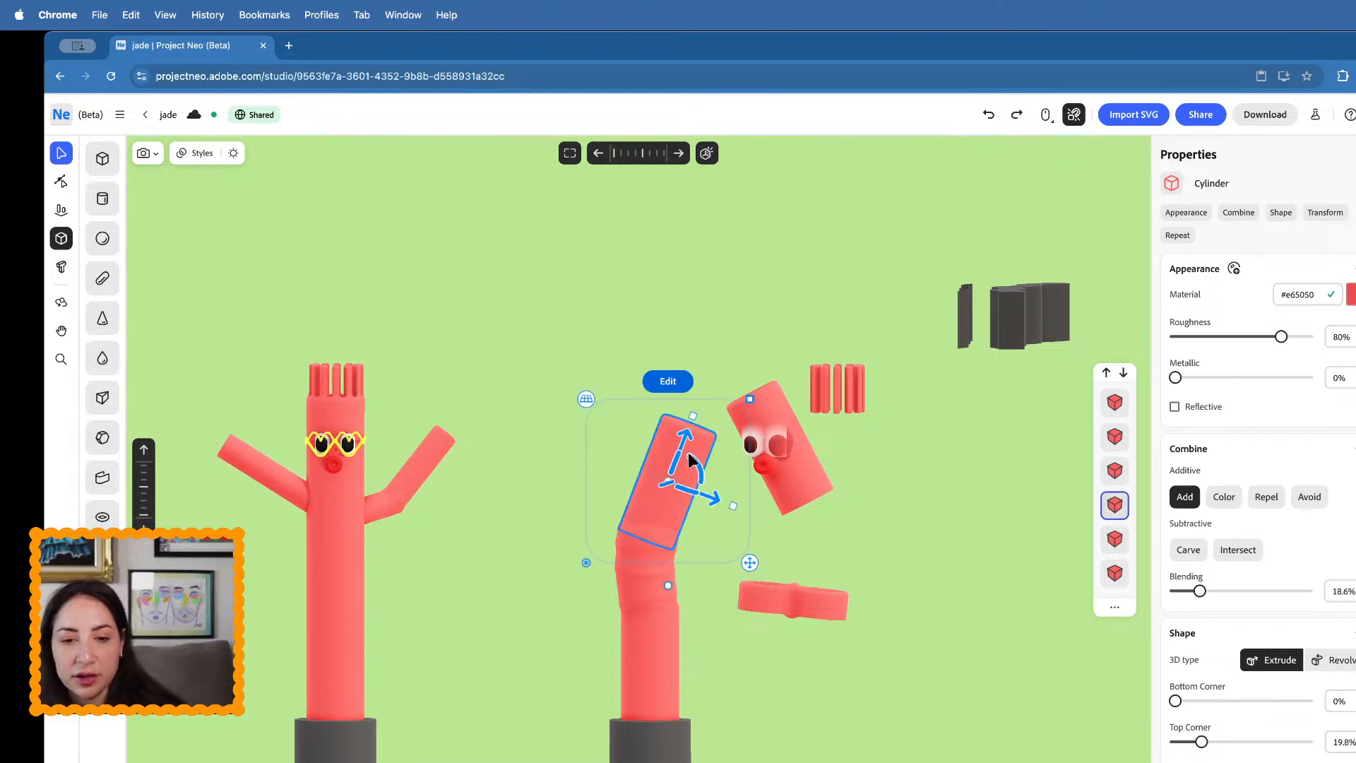
drag(685, 433, 791, 436)
key(super+v)
- Move the loose head tube with its nose and both eyes up above the bent body, leaving the hair fringe in place
shift+click(764, 404)
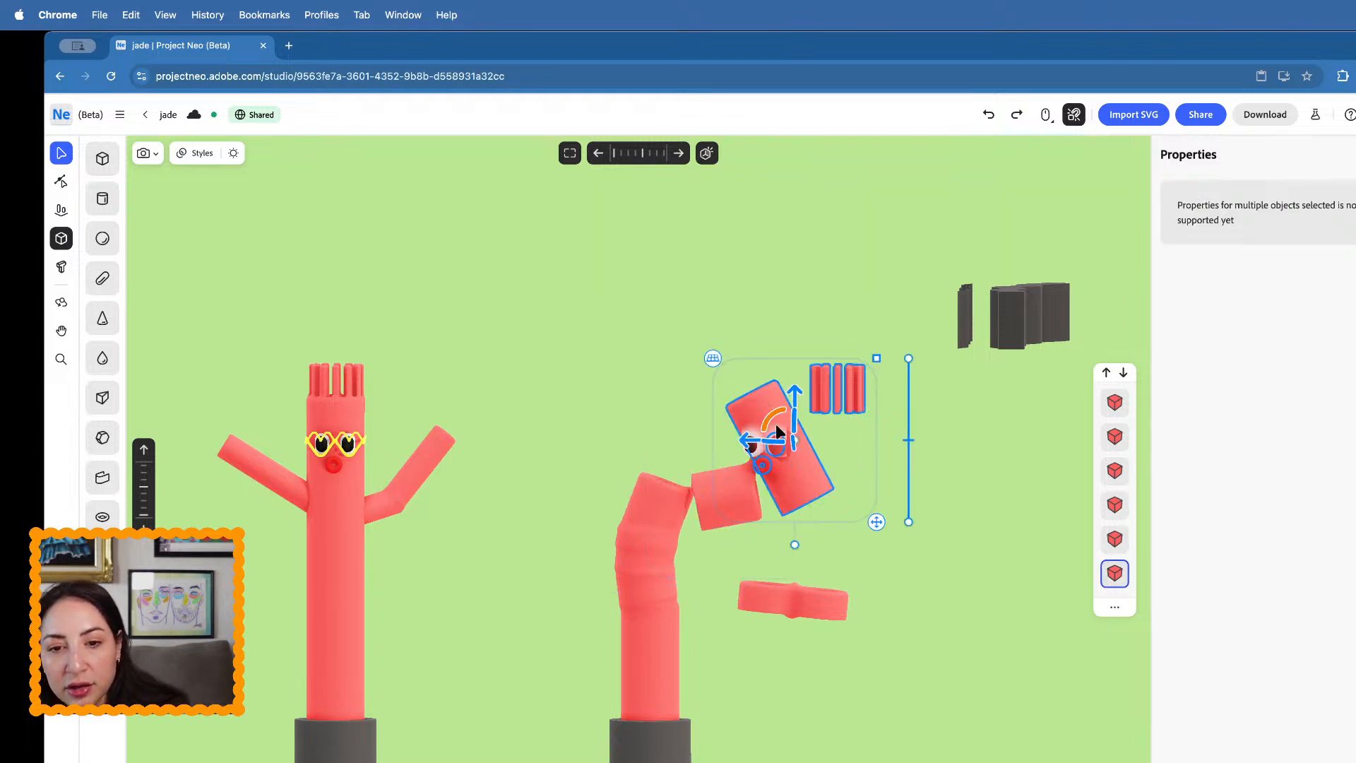
shift+click(839, 387)
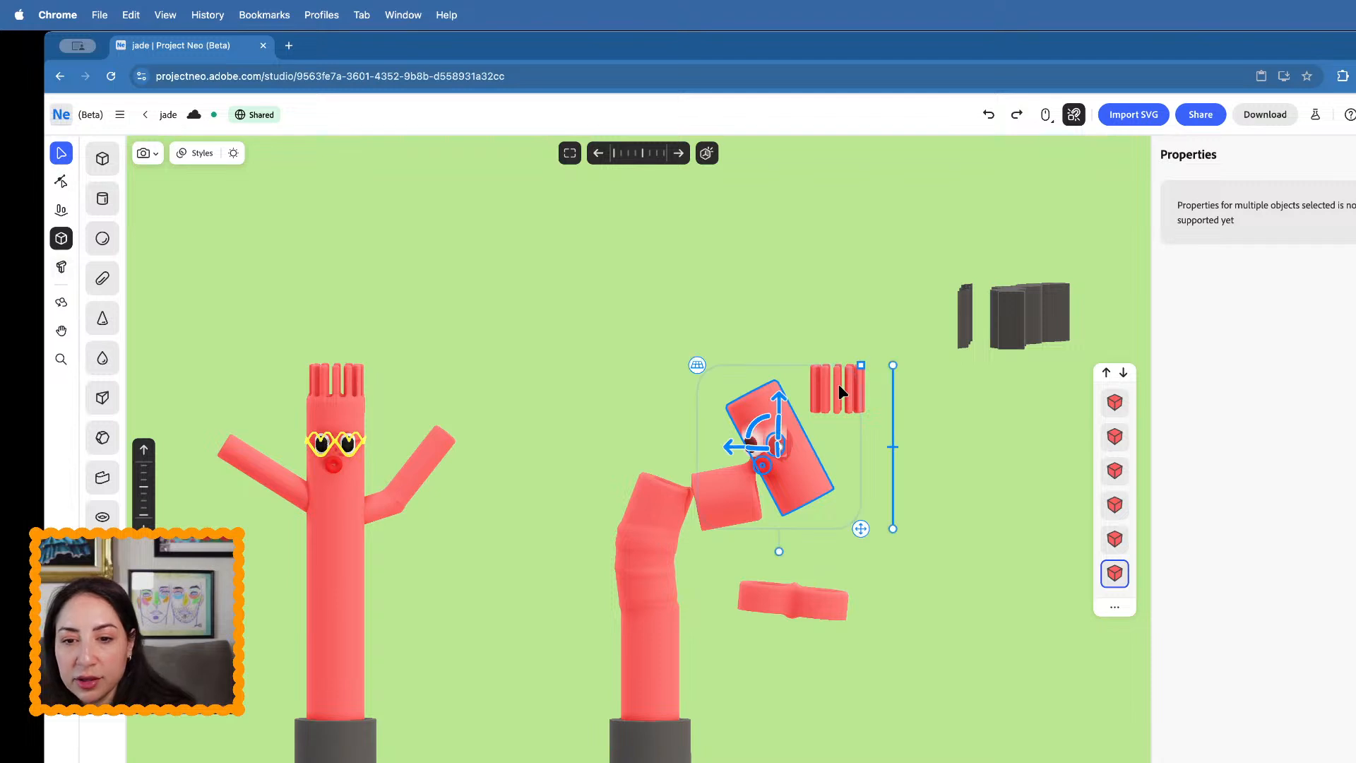
drag(777, 424, 791, 230)
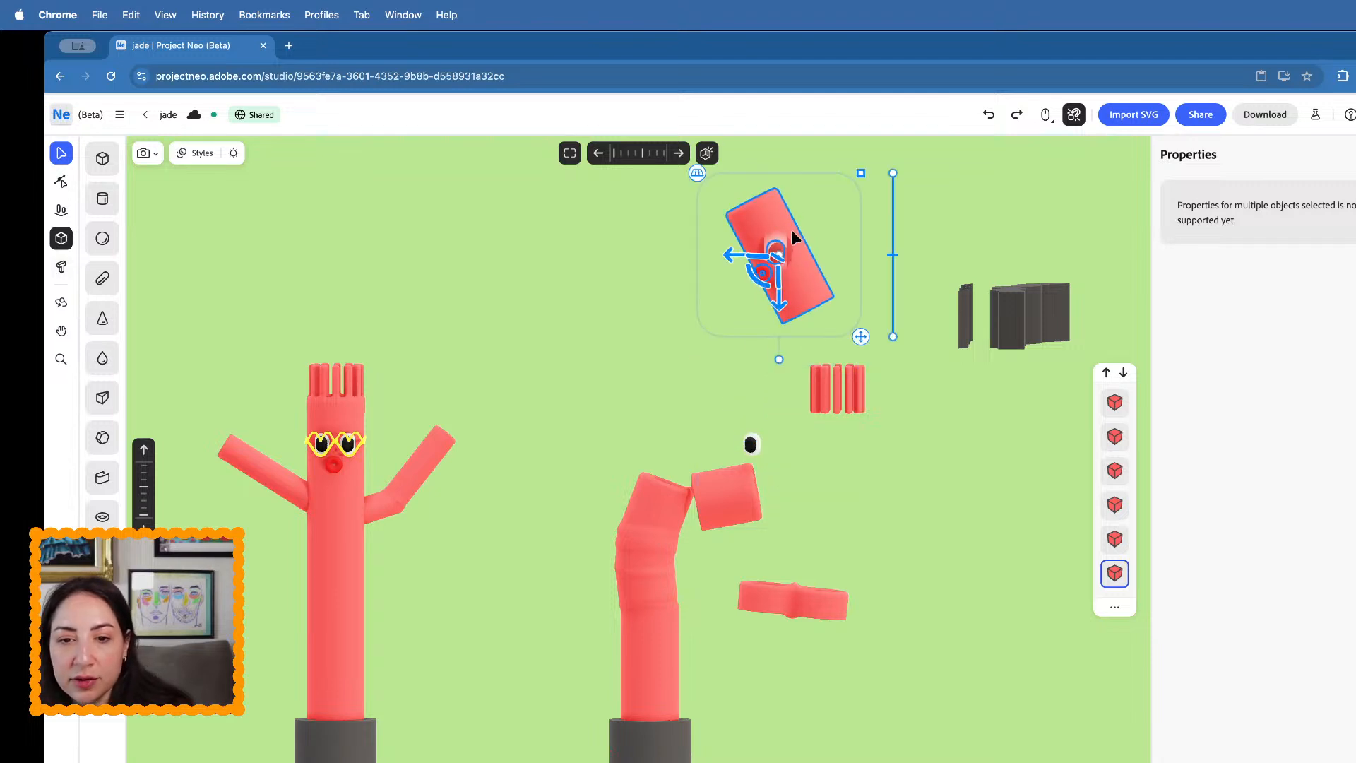
click(750, 444)
drag(750, 444, 753, 224)
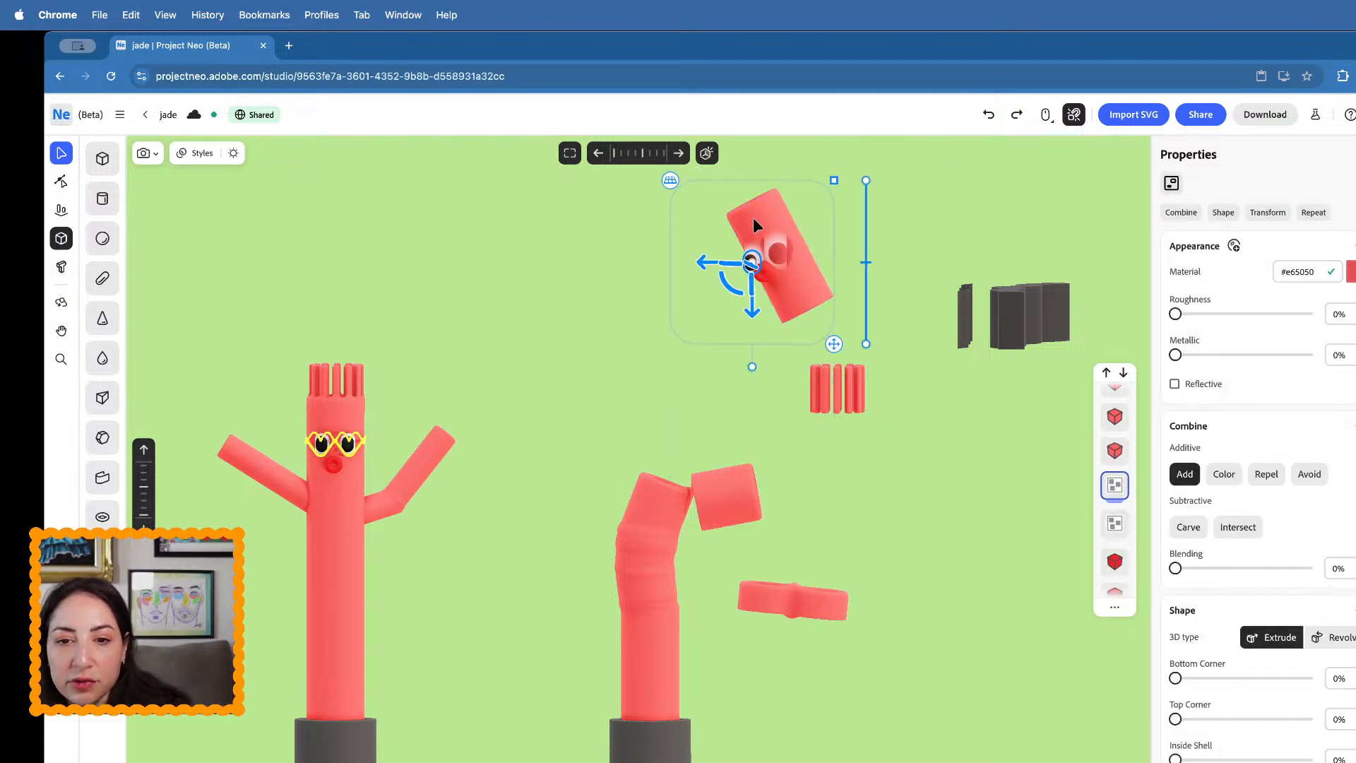
- Nudge the loose end tube up toward the bend and place a rotated copy of the slanted tube in the gap between them
click(729, 507)
drag(738, 545, 732, 516)
click(653, 501)
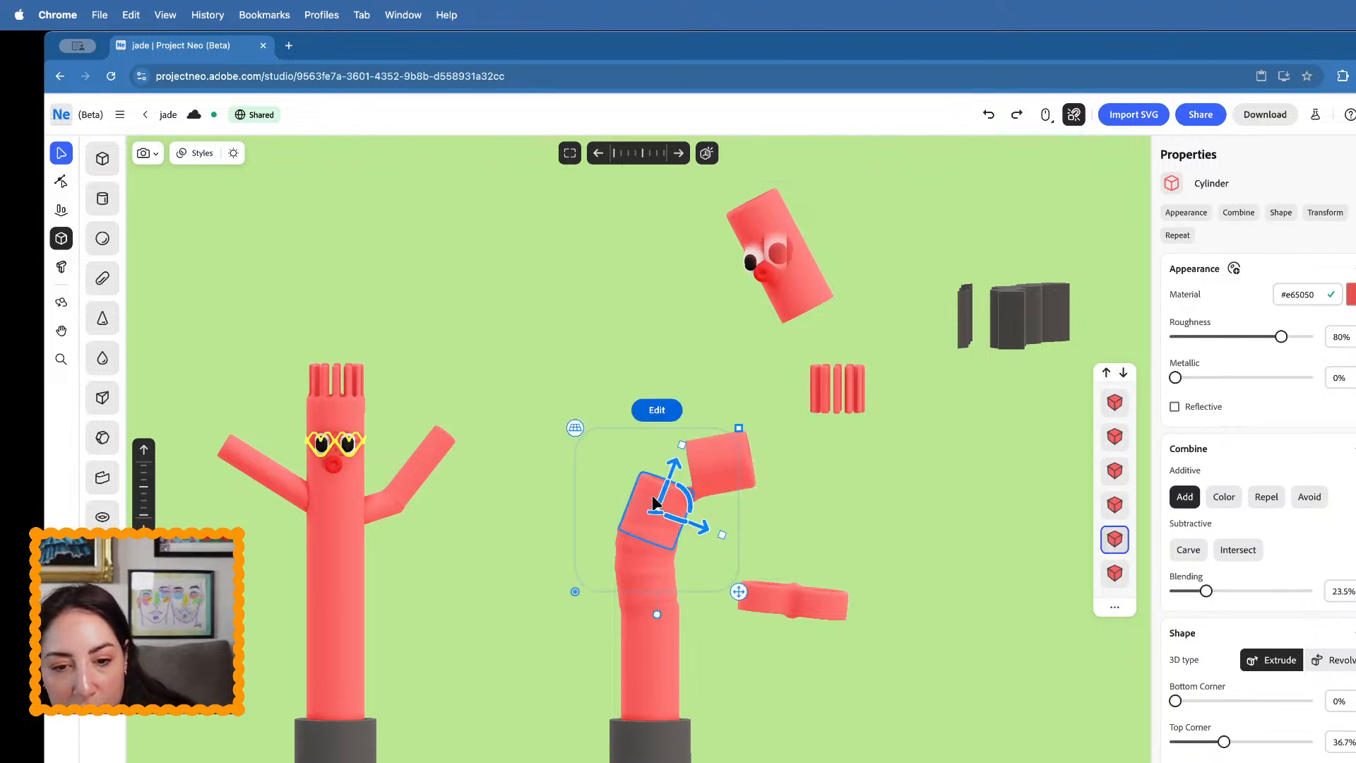
key(super+c)
key(super+v)
drag(670, 468, 700, 524)
- Shorten and angle the copied segment, filling the bend smoothly between the slanted tube and the end tube
scroll(701, 524, up, 3)
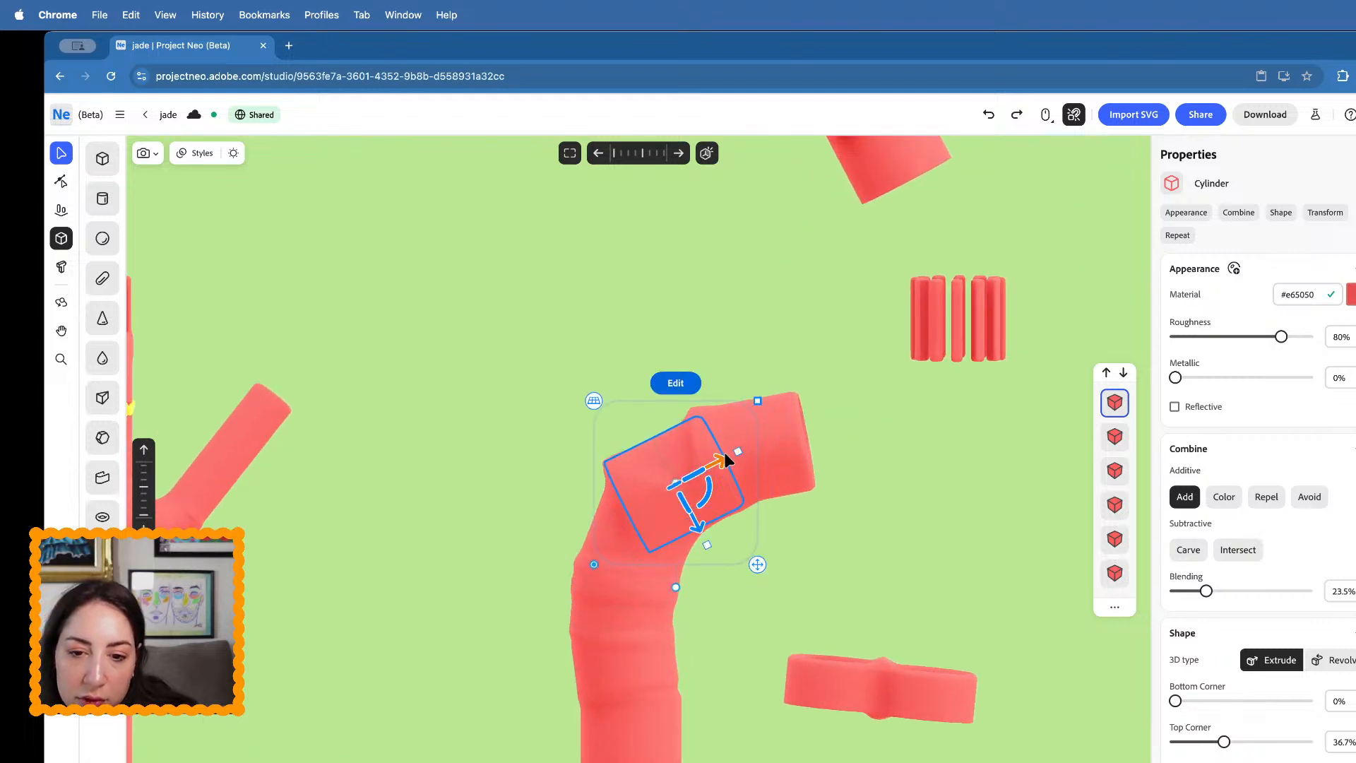
mouse_move(726, 460)
mouse_down()
mouse_move(690, 474)
mouse_move(709, 467)
mouse_up()
drag(680, 531, 682, 525)
drag(706, 478, 737, 442)
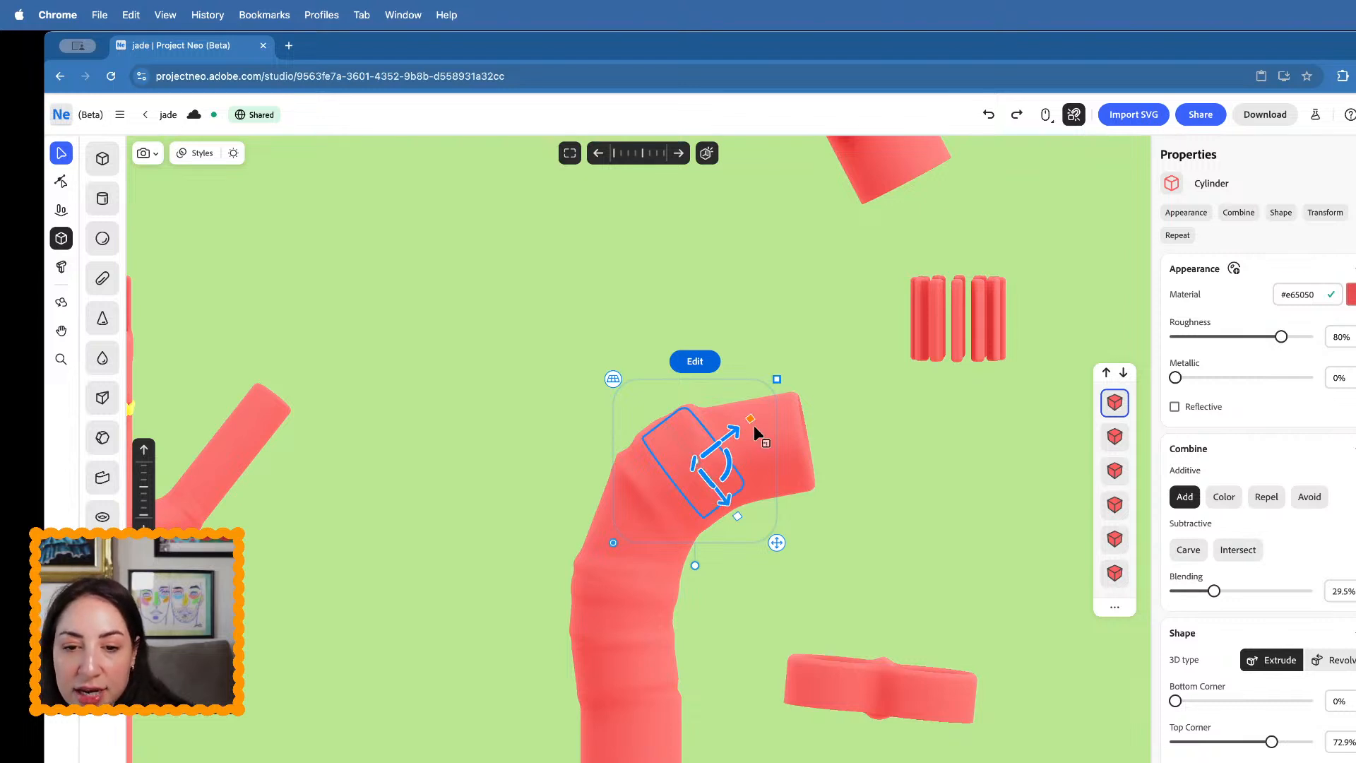
click(846, 458)
click(764, 494)
drag(761, 490, 764, 483)
scroll(790, 495, down, 8)
click(833, 503)
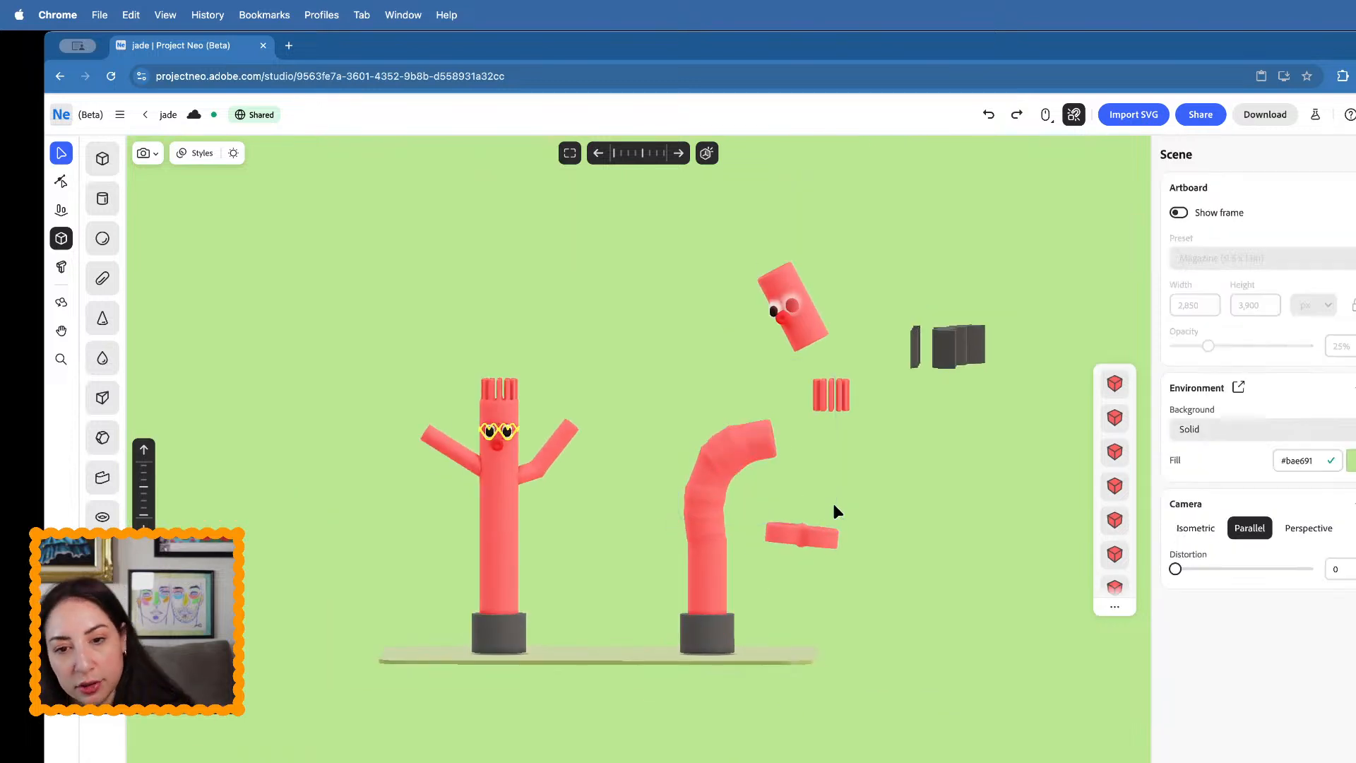
- Place a copy of the end tube farther out along the bend and move the hair fringe up clear of it
scroll(829, 462, up, 5)
click(840, 422)
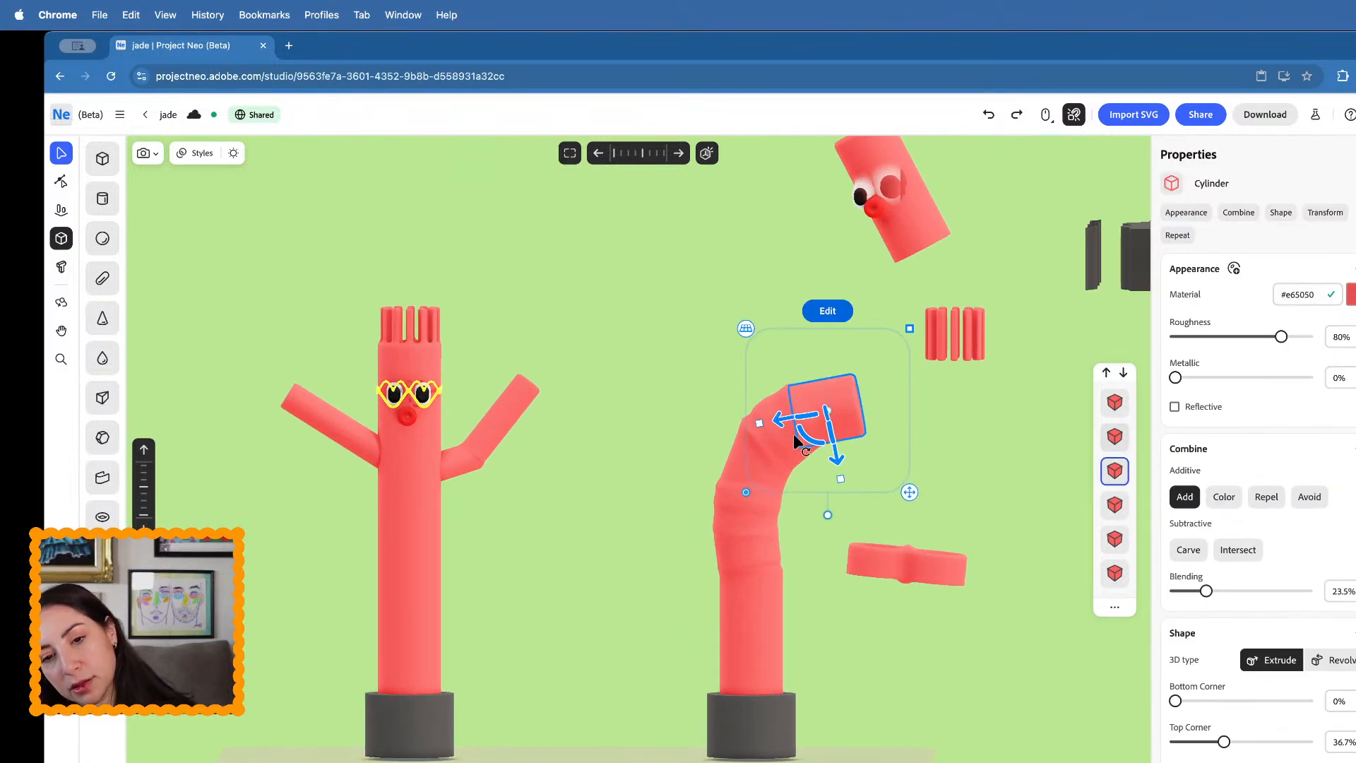
key(super+v)
drag(790, 418, 857, 417)
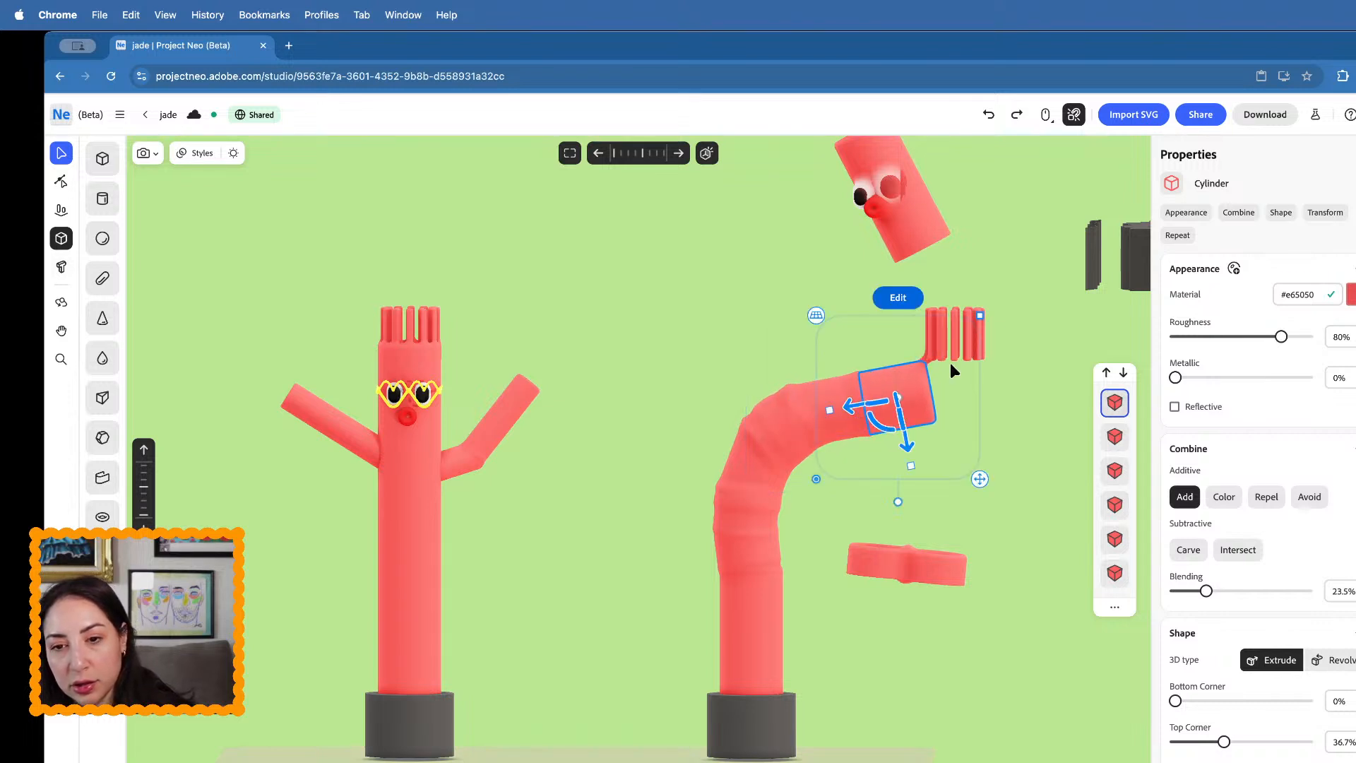
click(954, 335)
drag(955, 346, 955, 266)
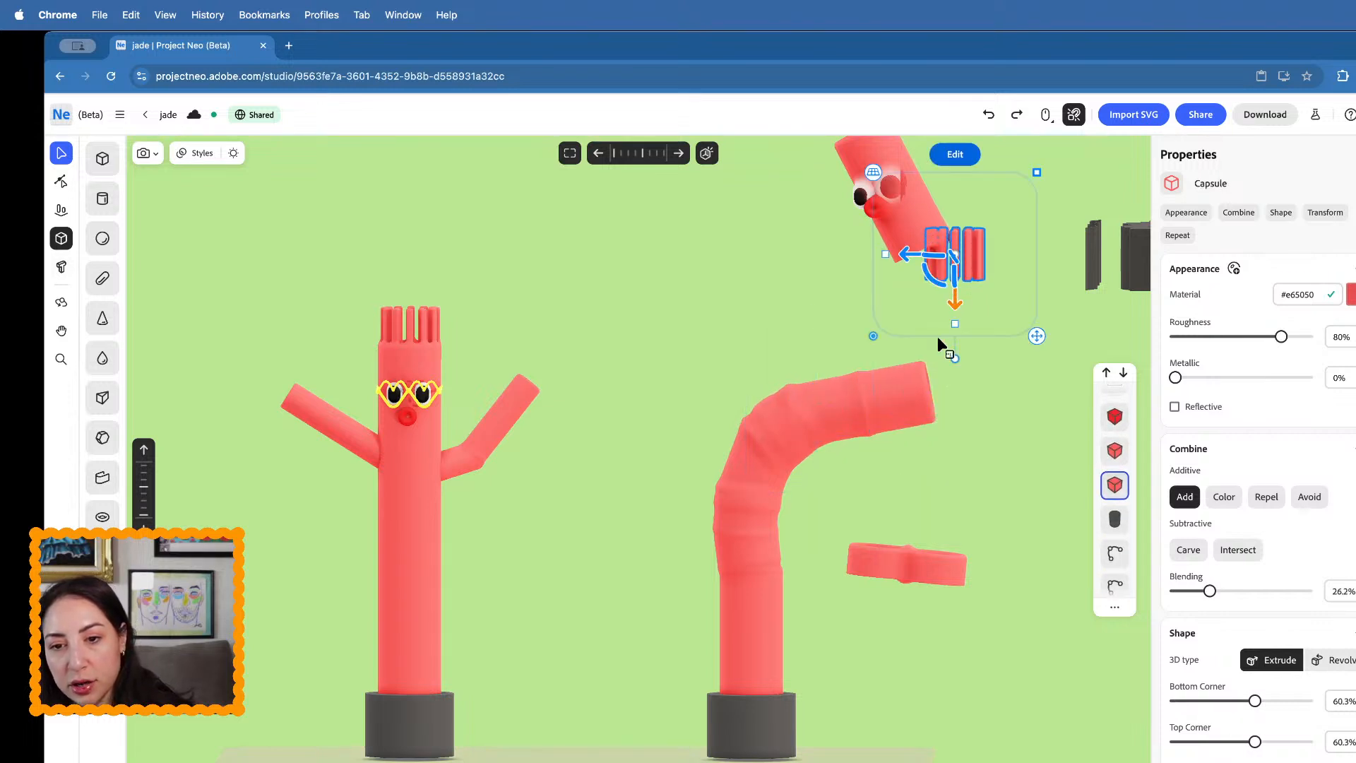
- Stretch the outermost tube to about twice its length and realign it with the end of the bend
click(918, 385)
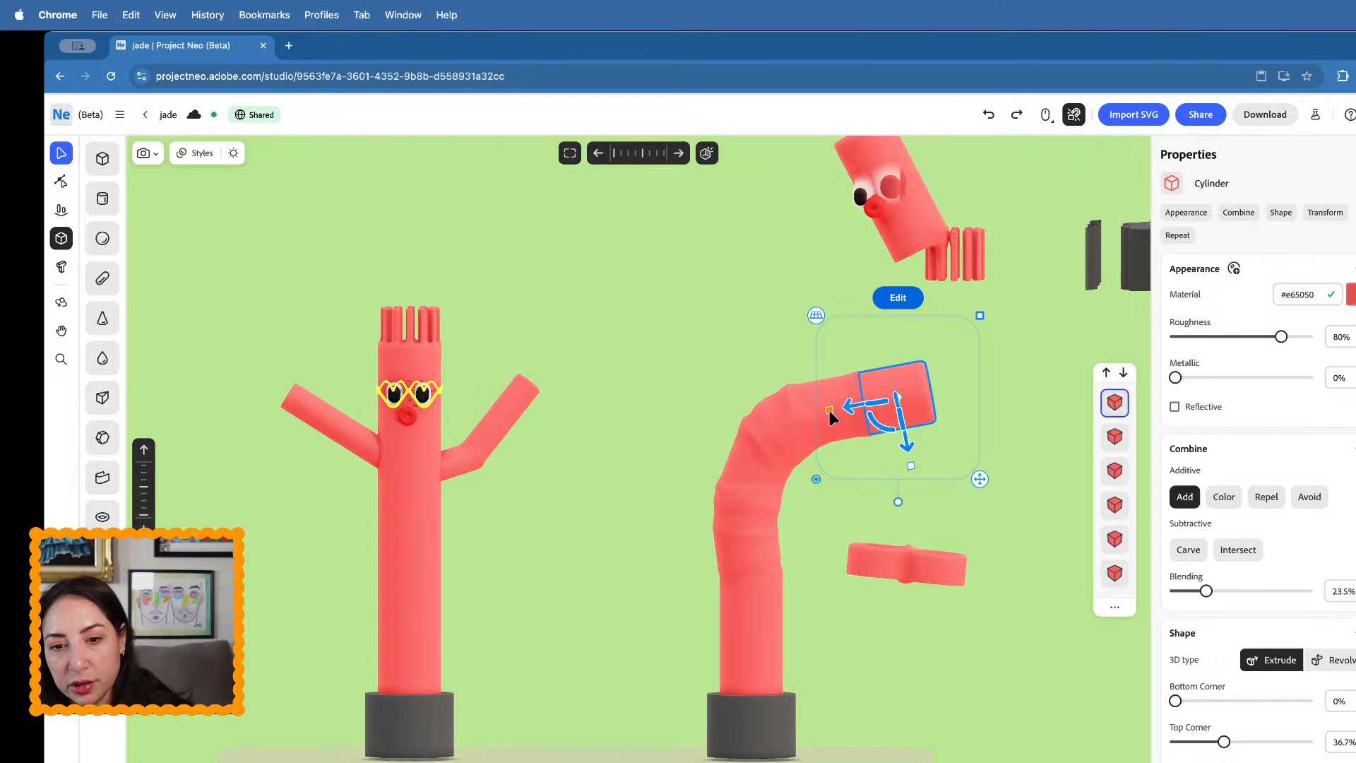
drag(830, 410, 715, 414)
drag(819, 418, 892, 417)
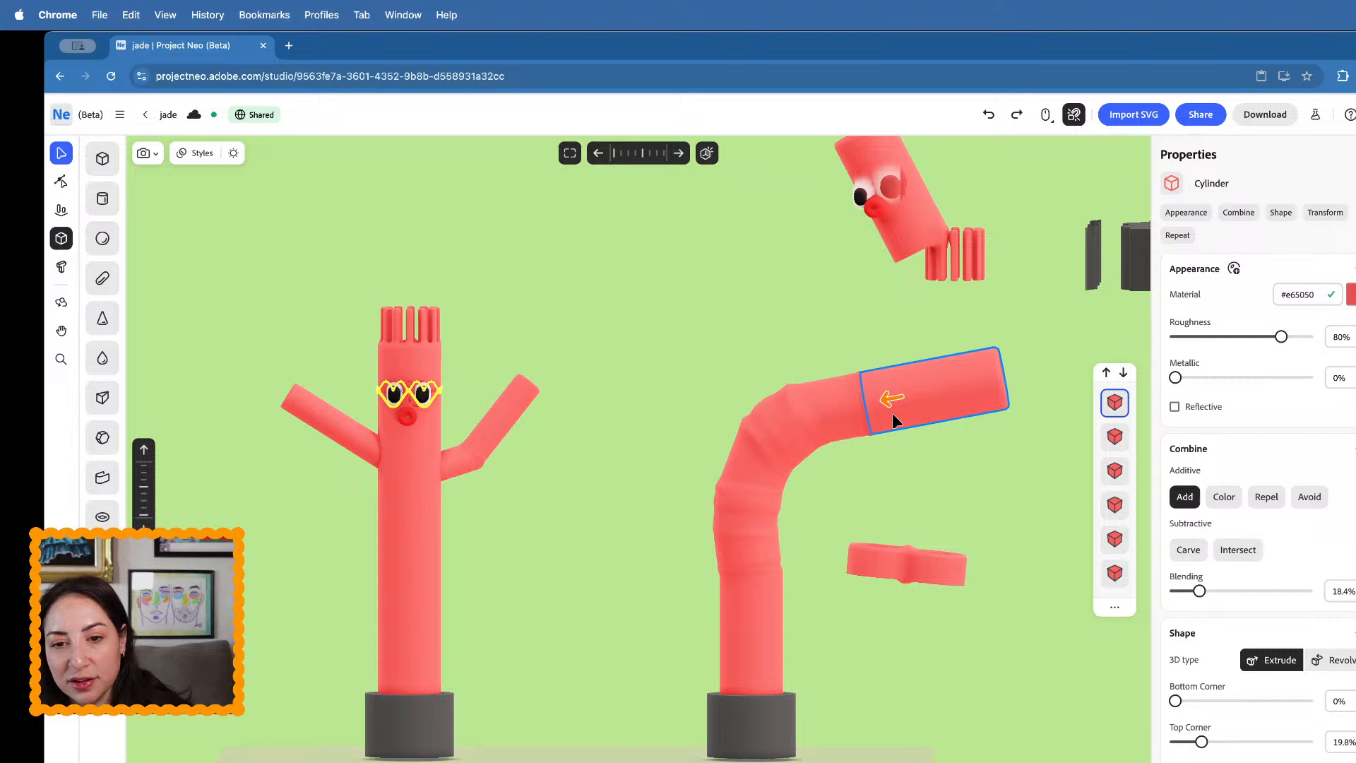
click(862, 488)
scroll(862, 488, down, 4)
drag(850, 501, 672, 420)
click(941, 458)
- Recolour the outermost tube magenta, #e362d8
click(837, 423)
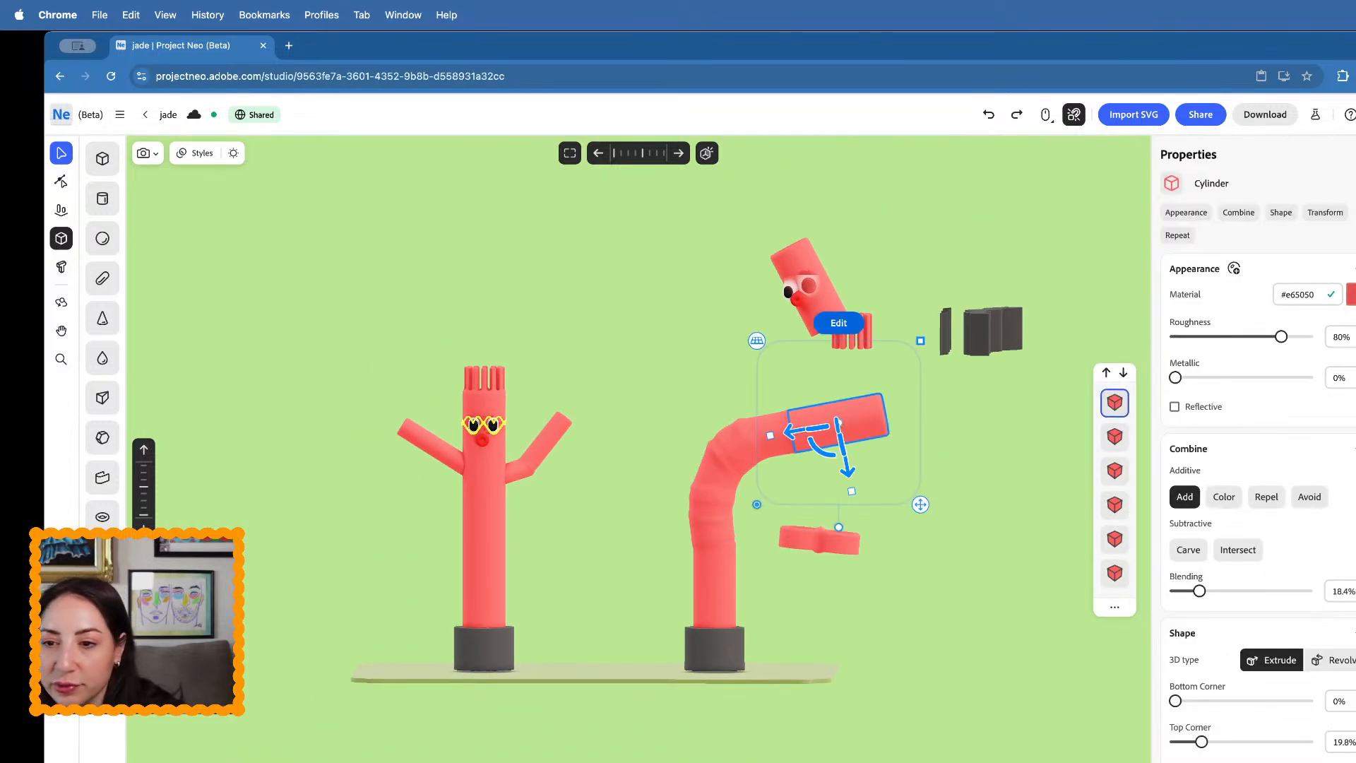
click(1350, 294)
click(1351, 354)
drag(1327, 374, 1326, 377)
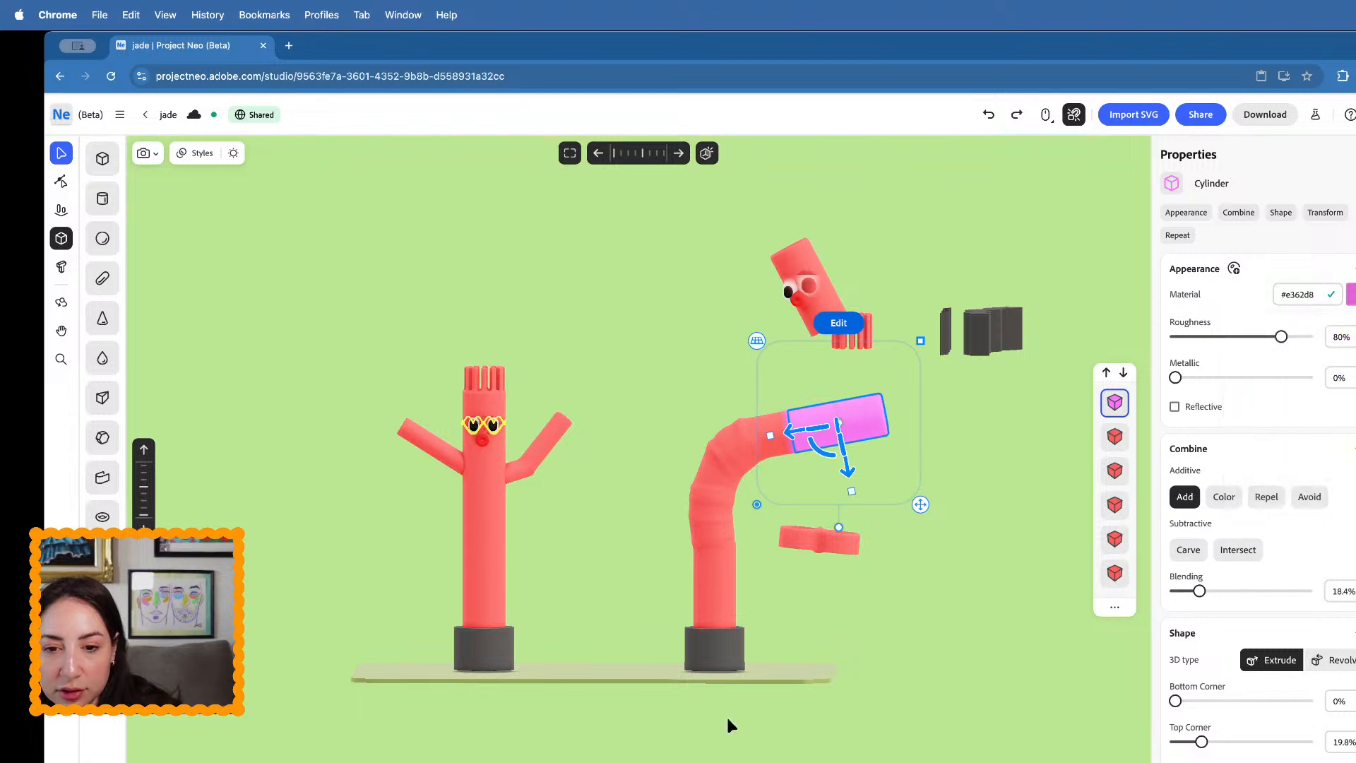
- Apply the same magenta to the adjoining tube, the straight lower tube and the short segments in the upper bend
click(747, 434)
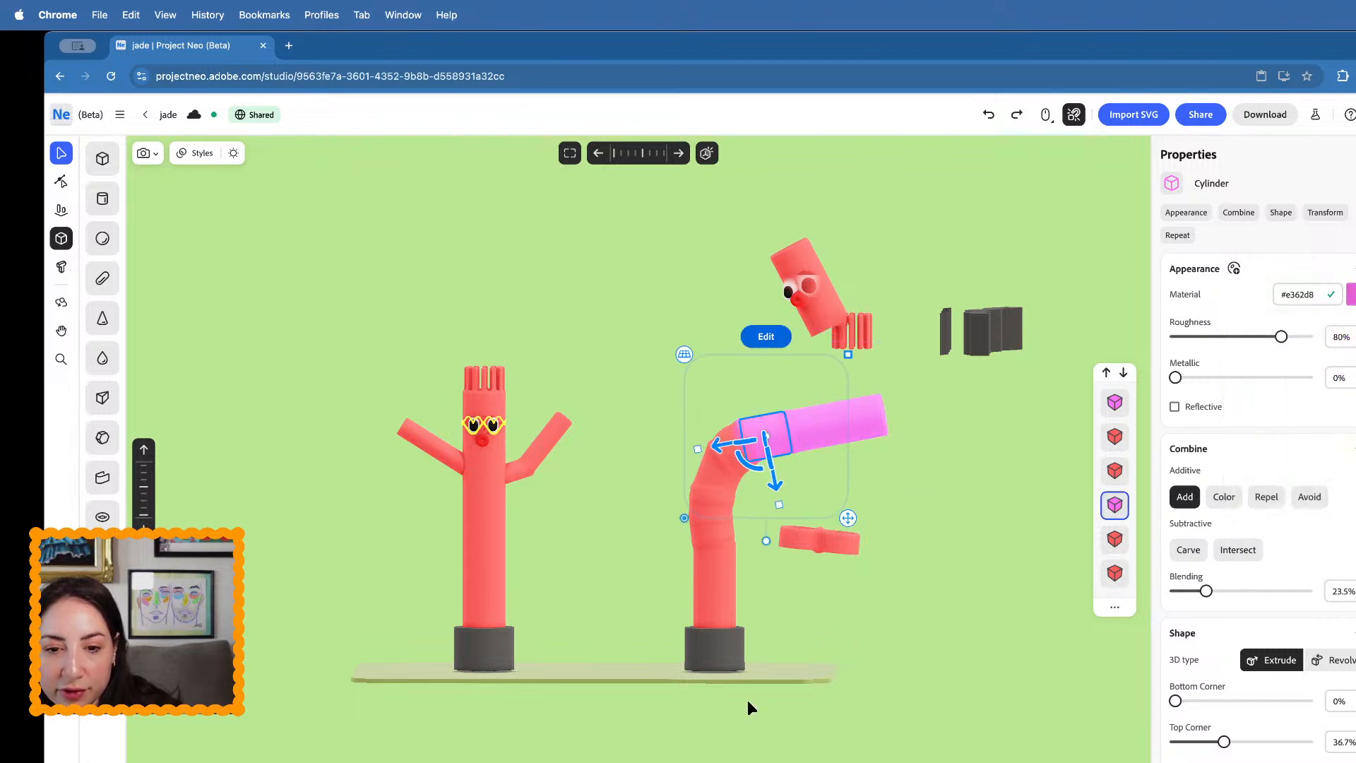
click(746, 656)
click(713, 439)
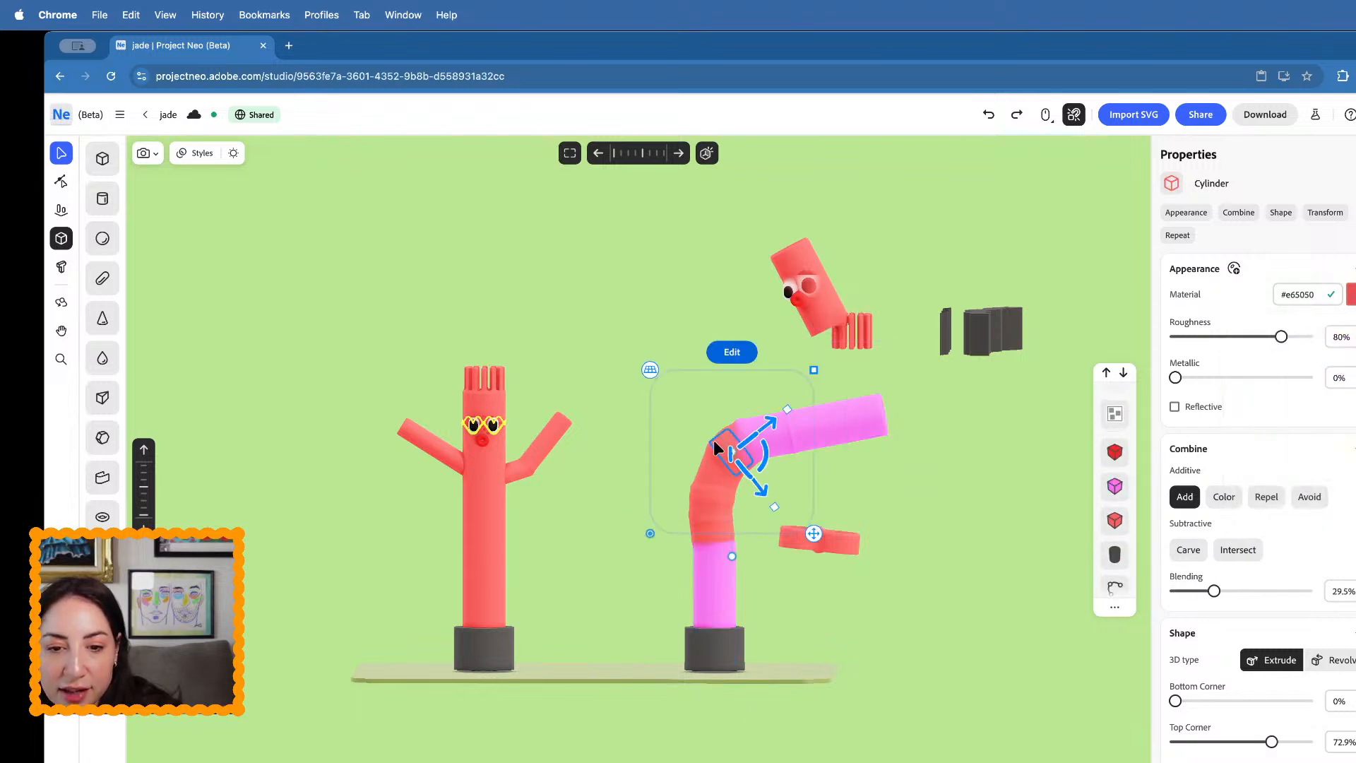
click(732, 431)
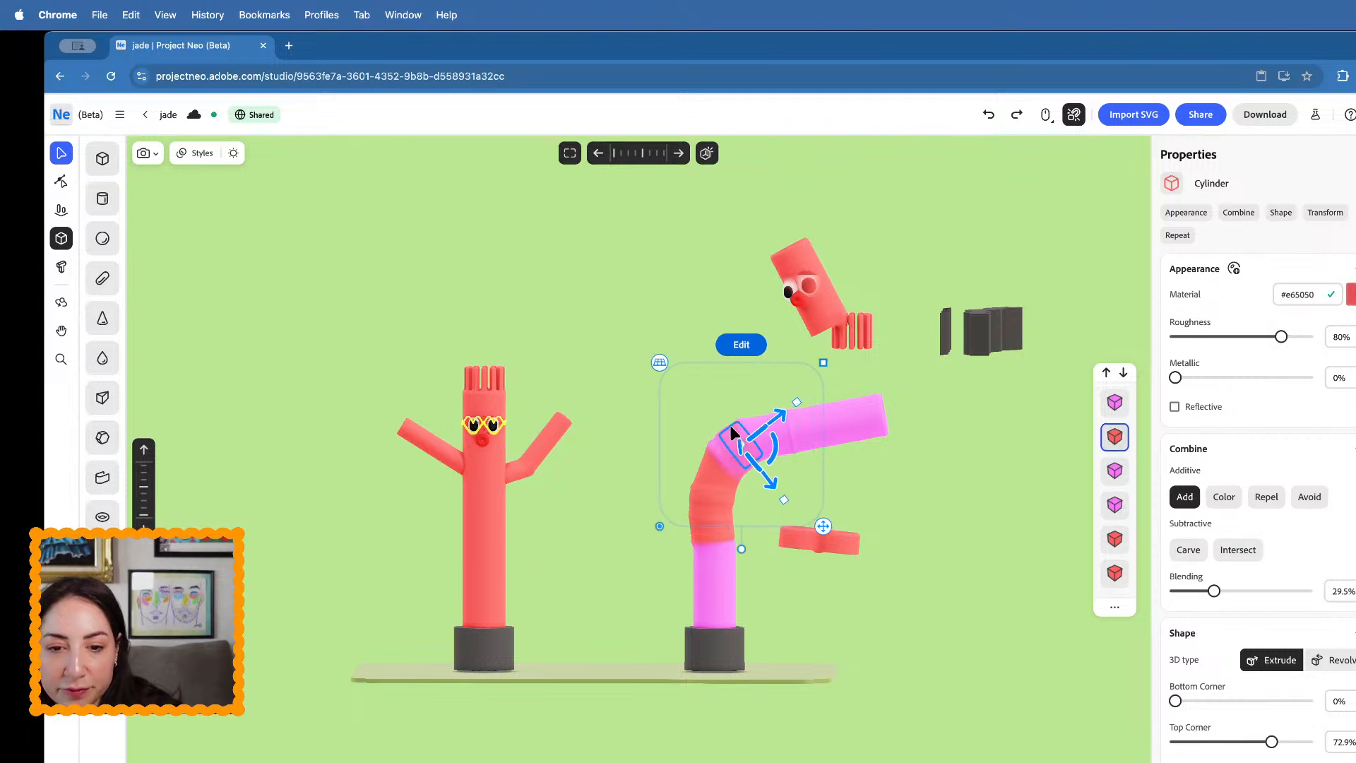
- Apply the magenta material #e362d8 to the slanted tube and the torus joints in the lower bend
click(715, 502)
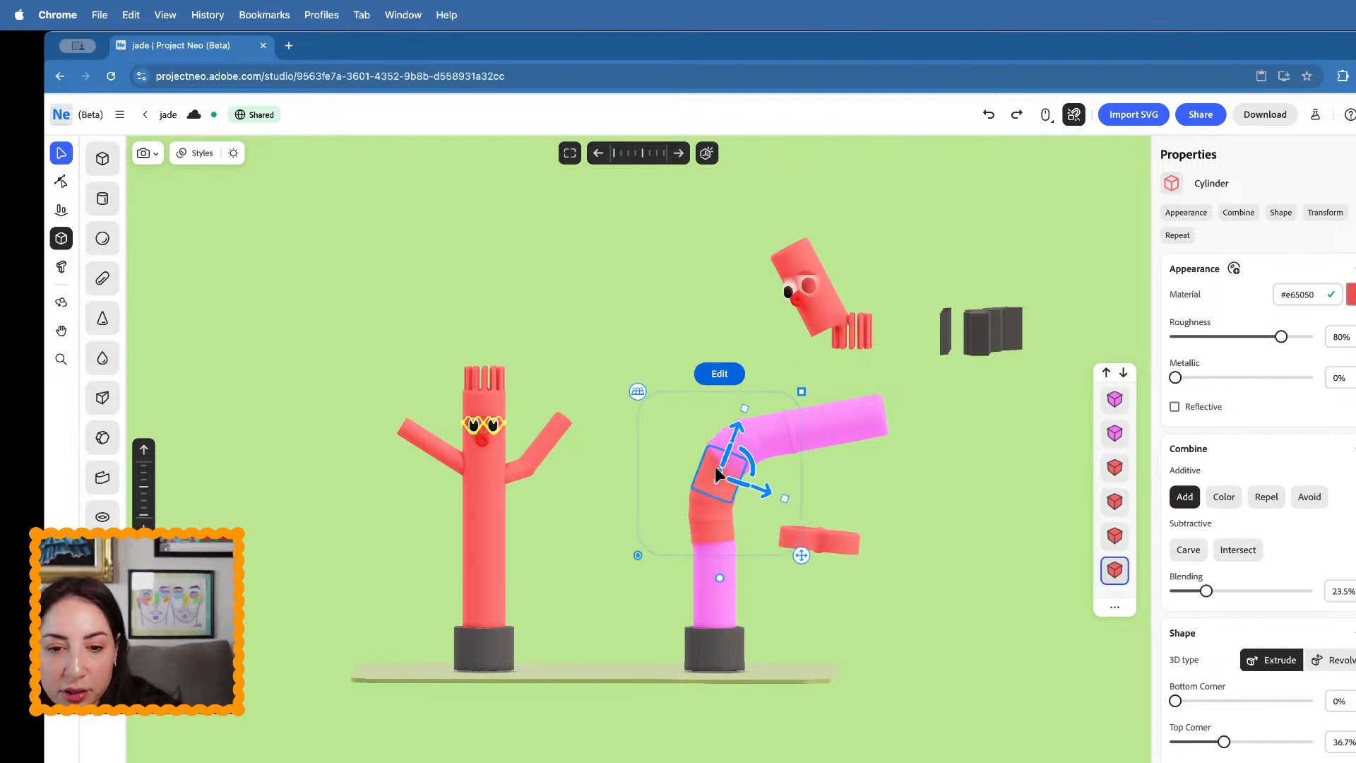
click(715, 508)
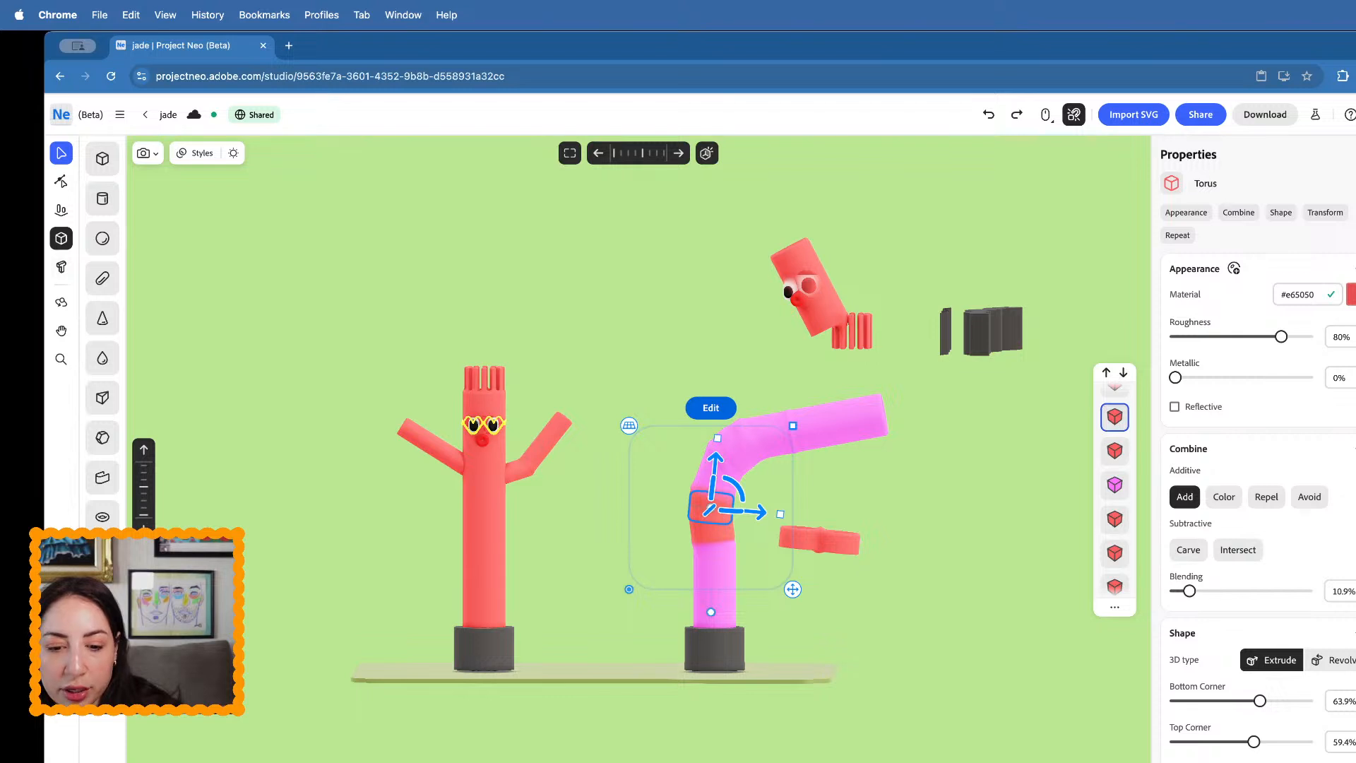
click(707, 539)
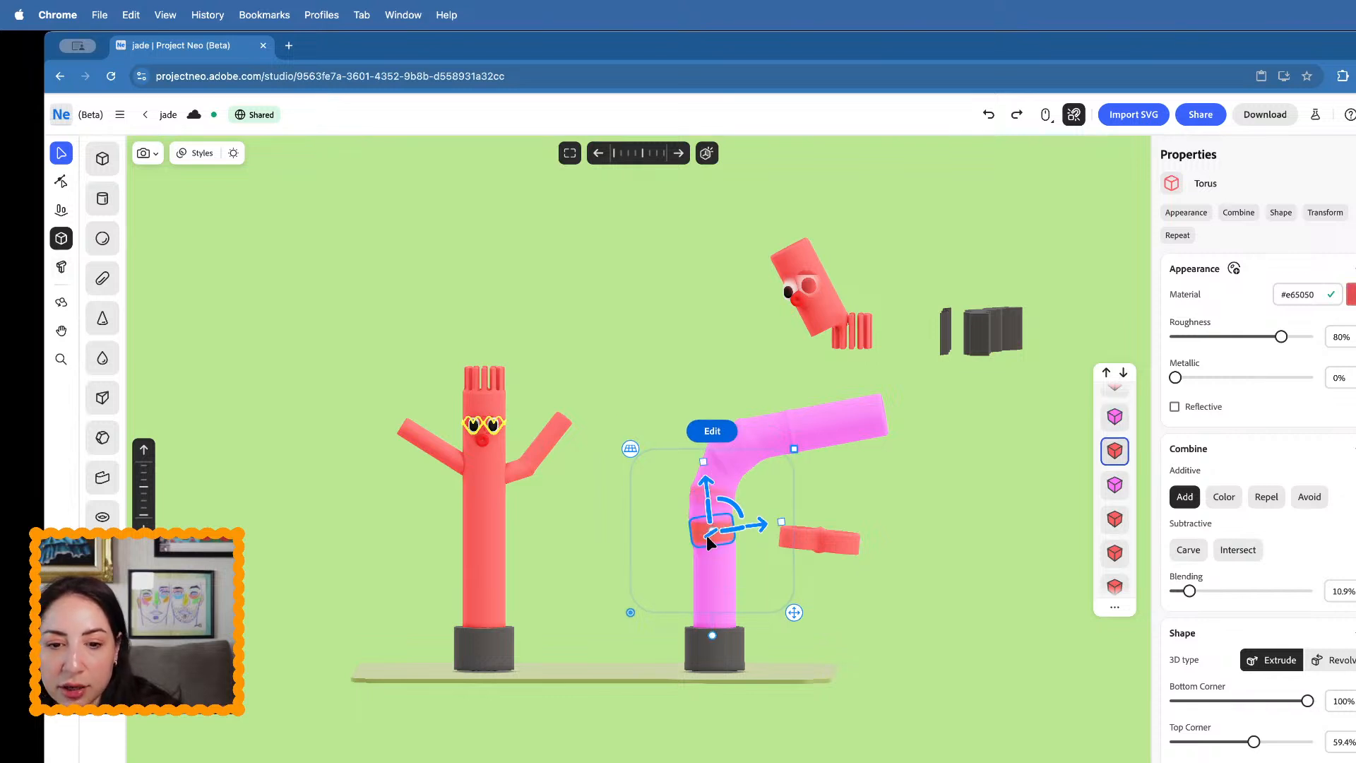
key(alt+super+v)
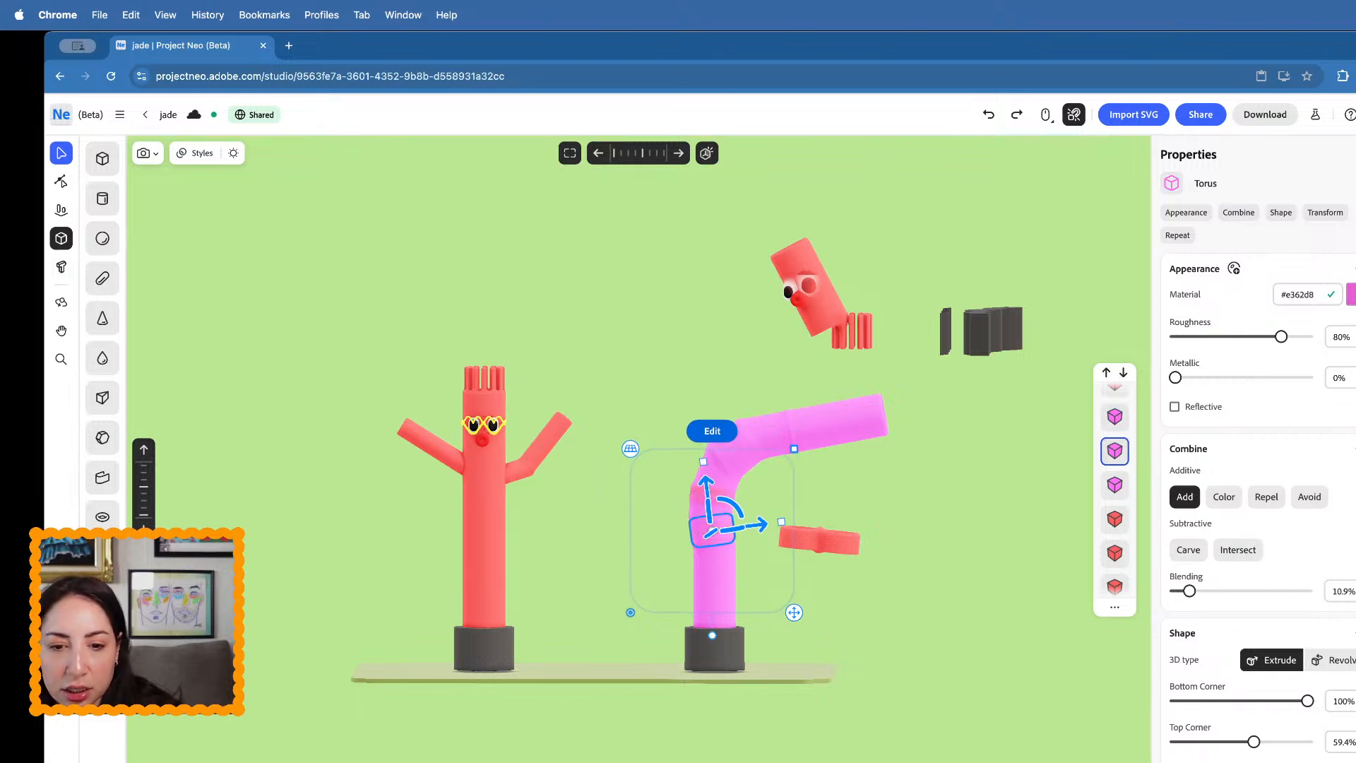
click(696, 507)
click(695, 496)
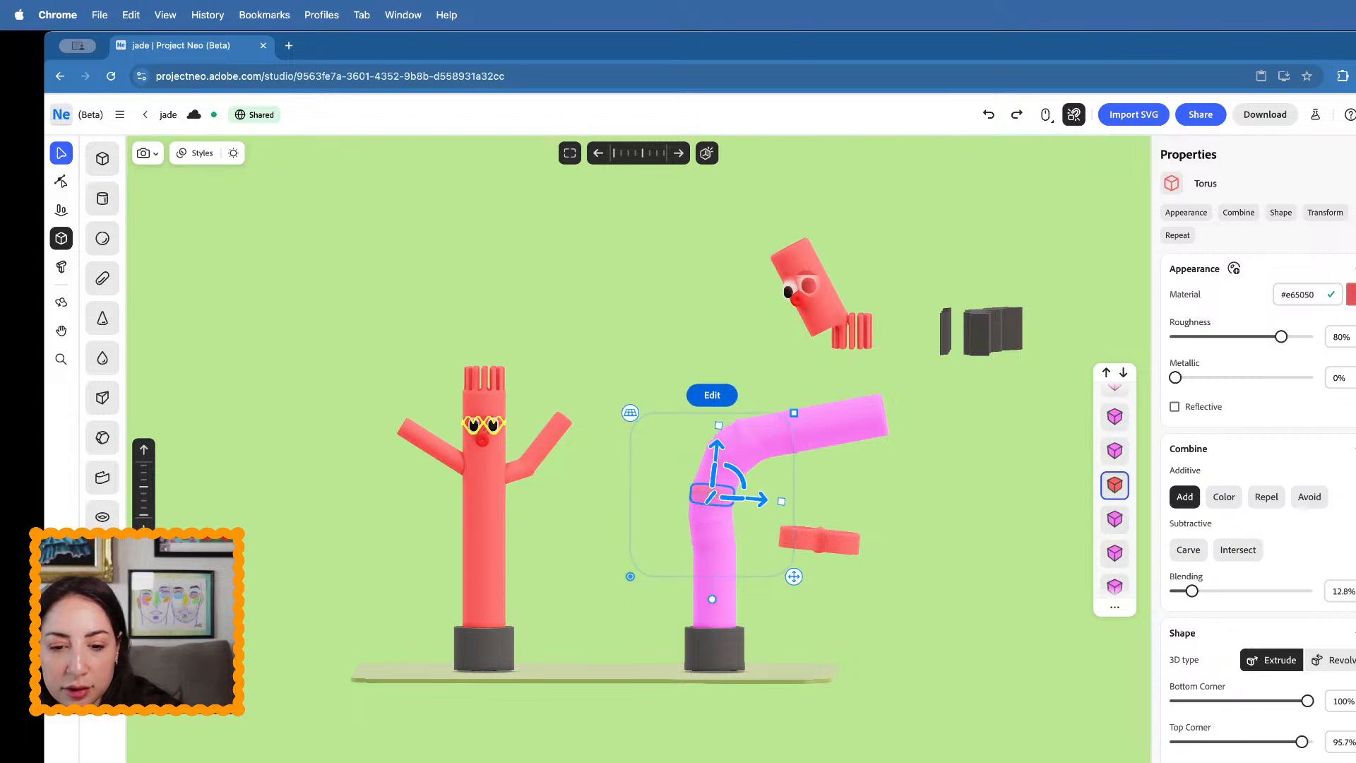
key(alt+super+v)
click(870, 637)
scroll(856, 493, up, 3)
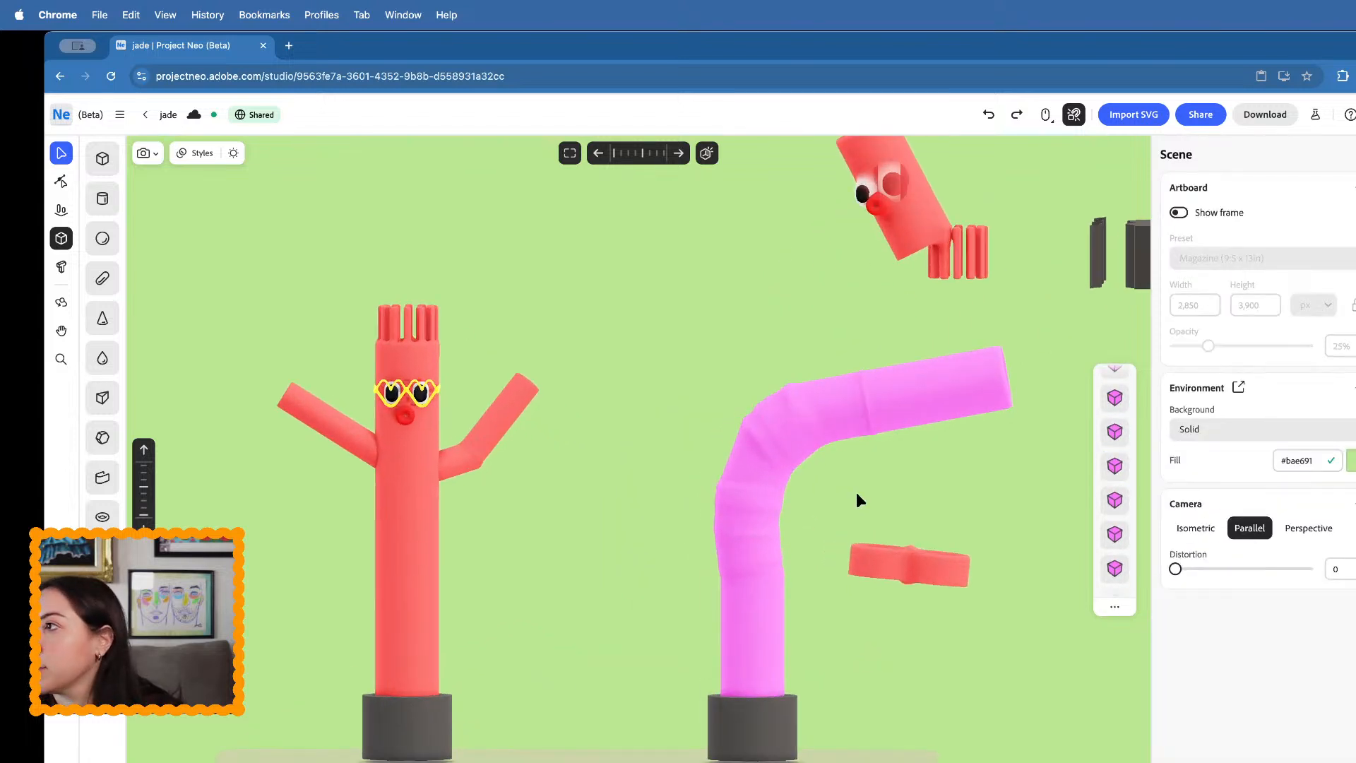
scroll(856, 493, up, 3)
click(862, 556)
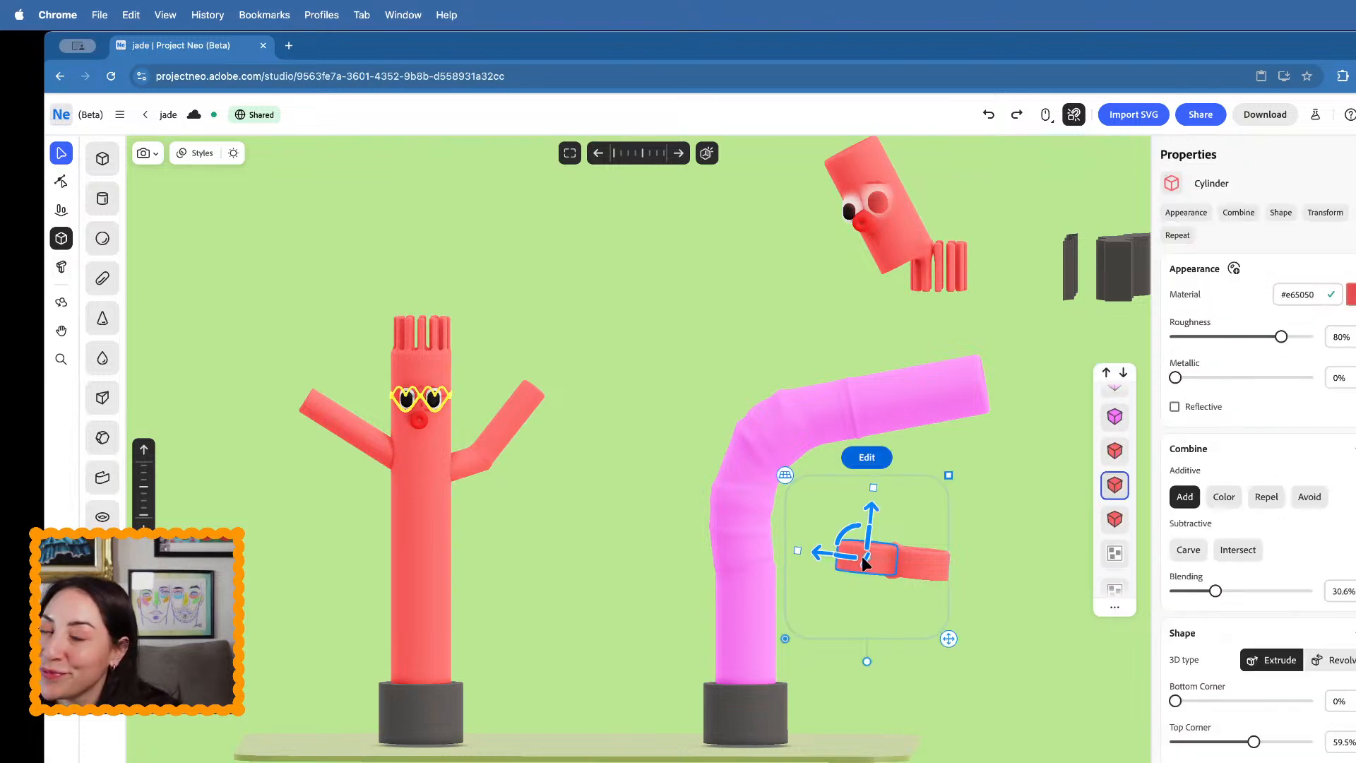
scroll(862, 556, down, 5)
click(1010, 526)
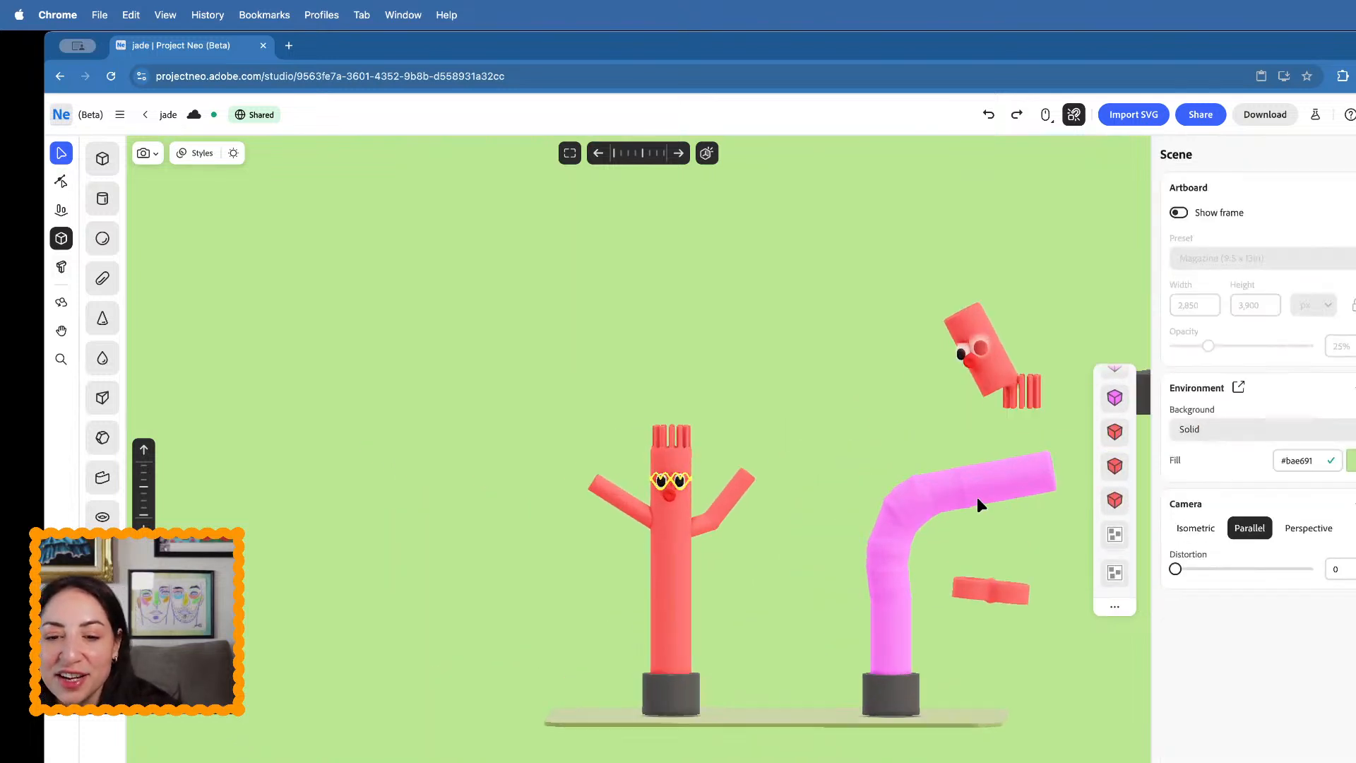
- Rotate the loose hair fringe to match the upper tube's tilt and colour it the body's magenta, #e362d8
middle_drag(977, 497, 713, 448)
scroll(713, 448, up, 3)
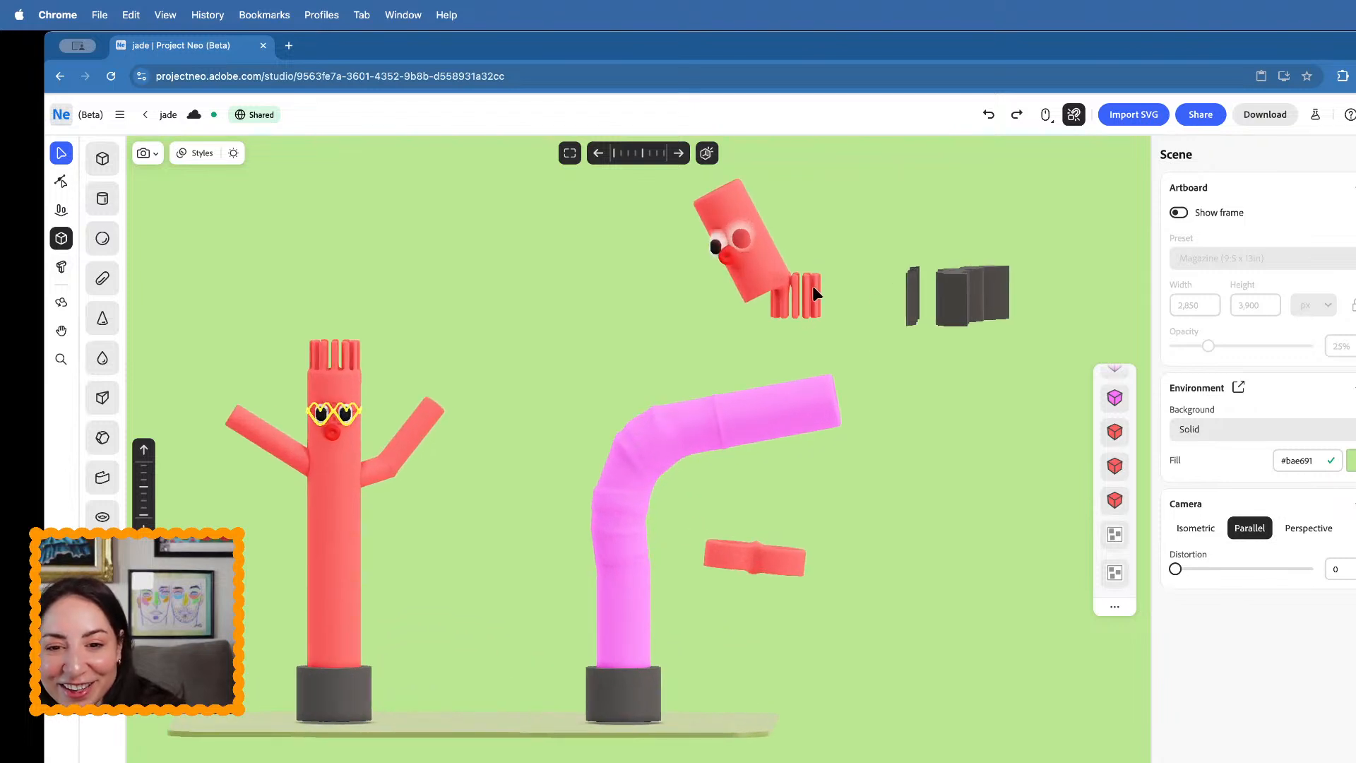
click(816, 293)
drag(786, 341, 742, 259)
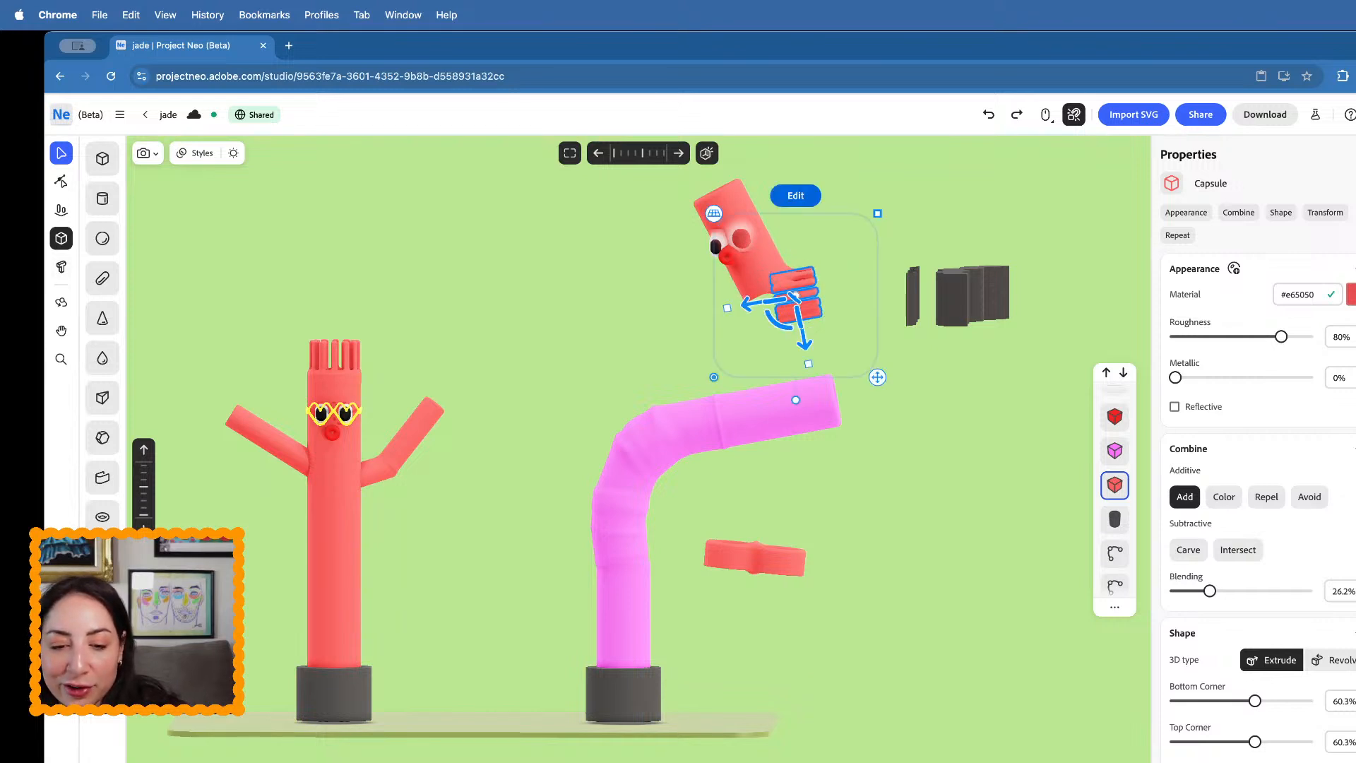
key(i)
- Move the hair fringe onto the open end of the bent magenta tube
drag(803, 344, 821, 448)
drag(770, 411, 871, 442)
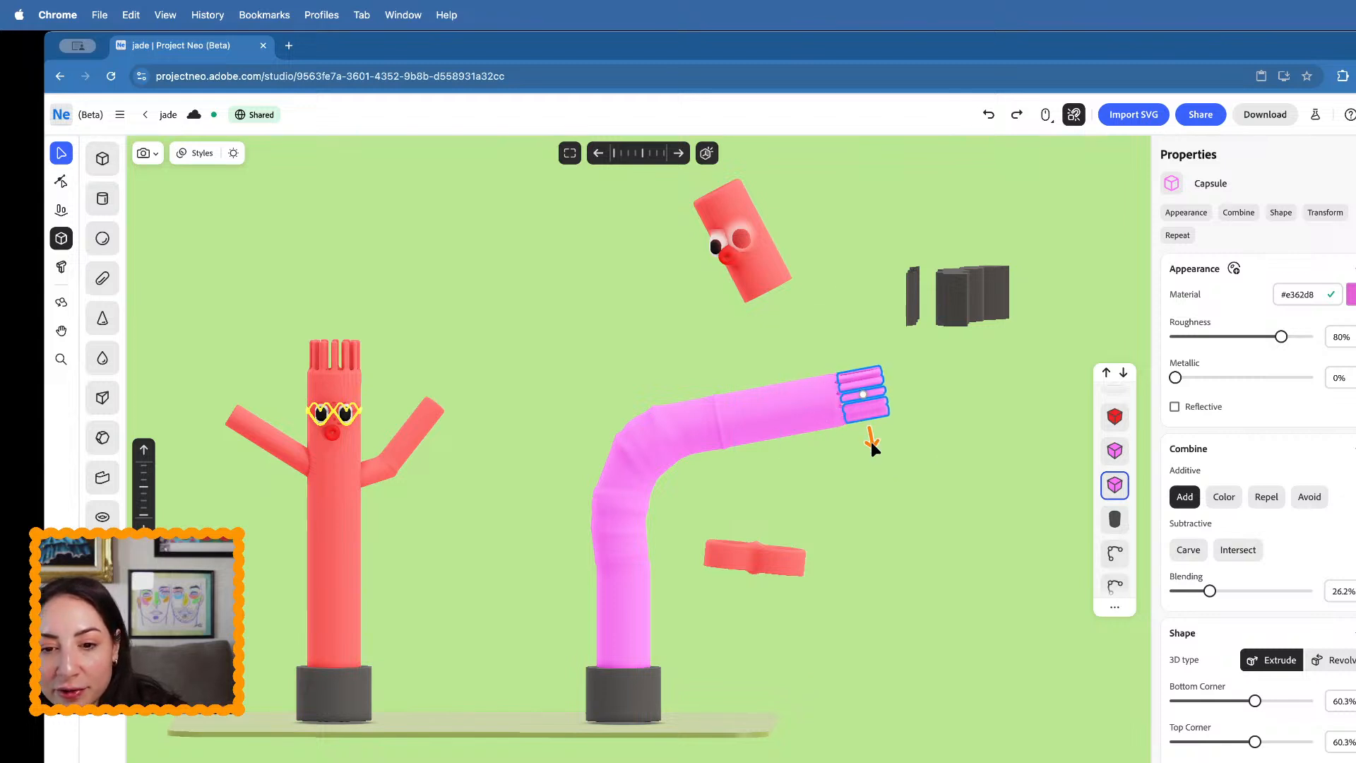
click(919, 626)
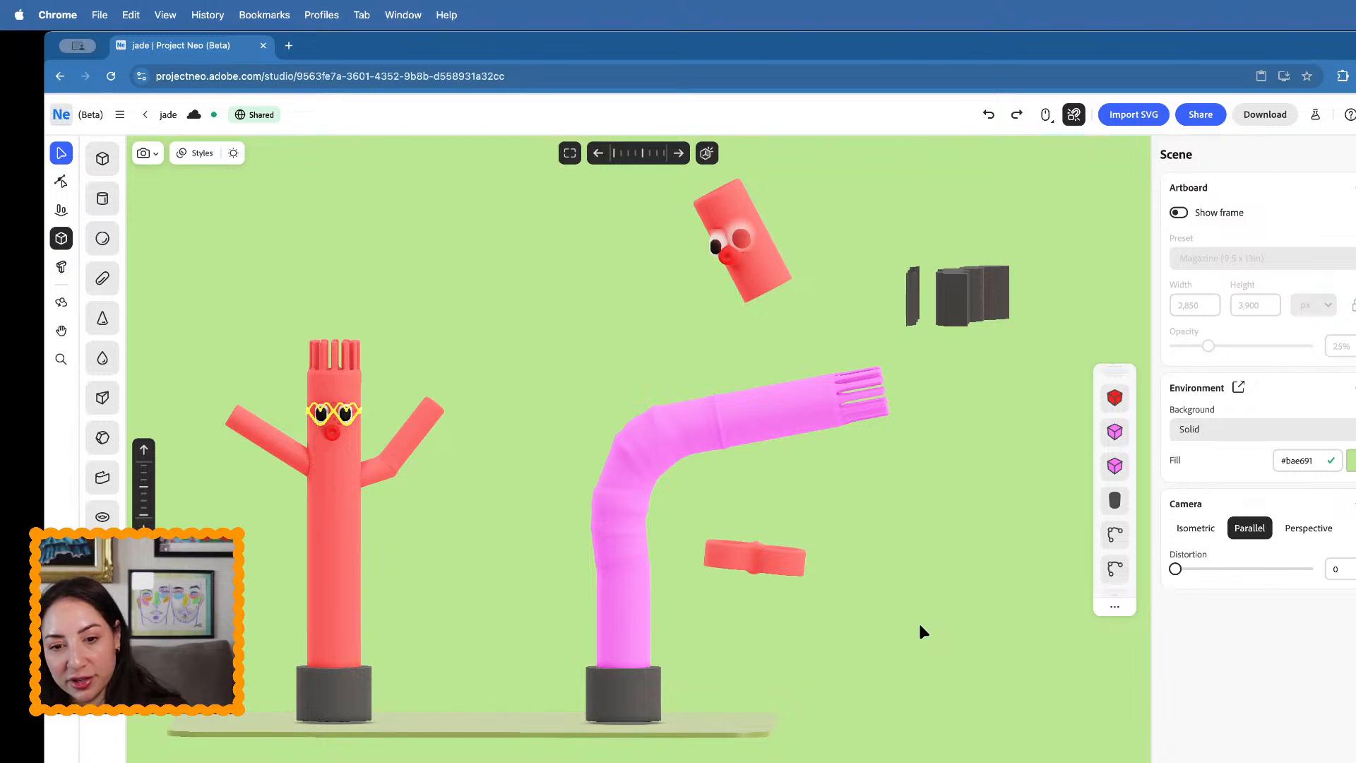
- Delete the two loose red arm pieces beneath the bent body
click(778, 557)
middle_drag(800, 565, 803, 600)
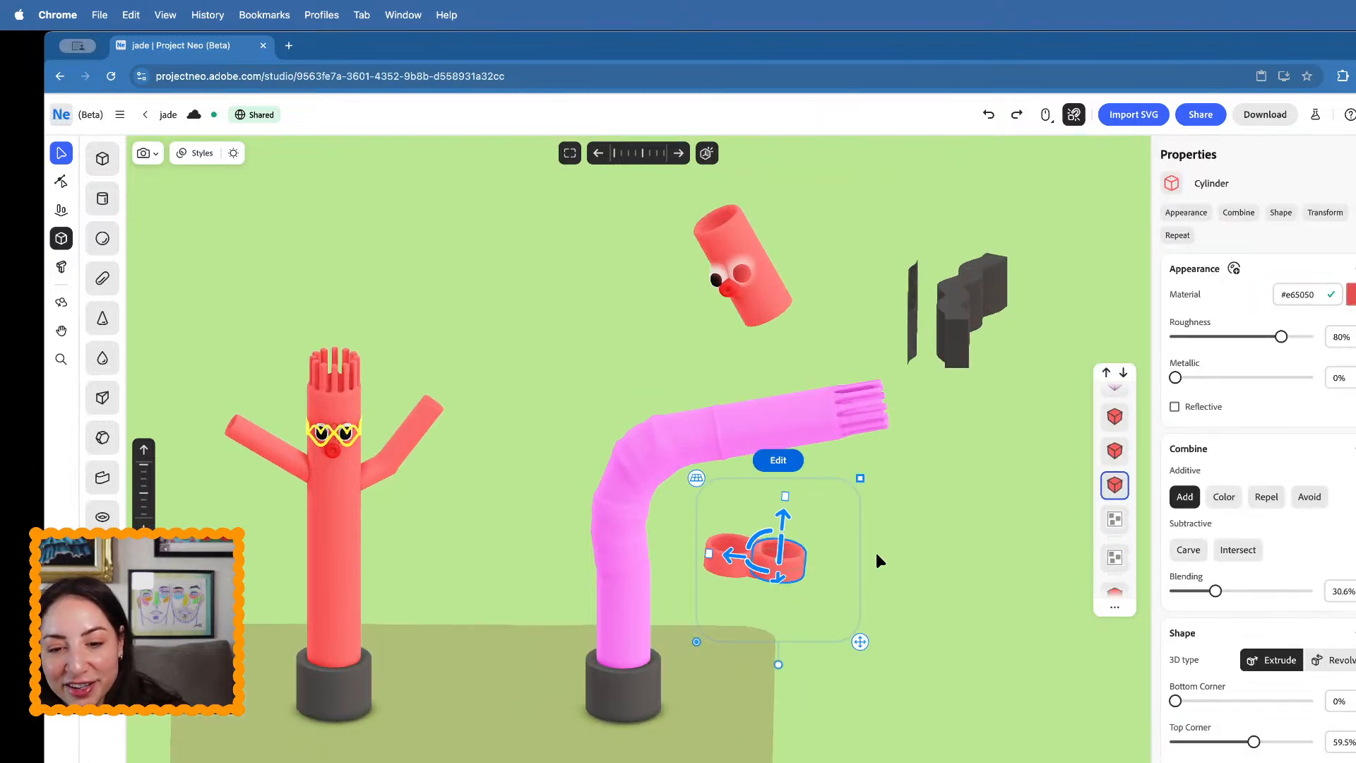
drag(876, 555, 715, 516)
key(Delete)
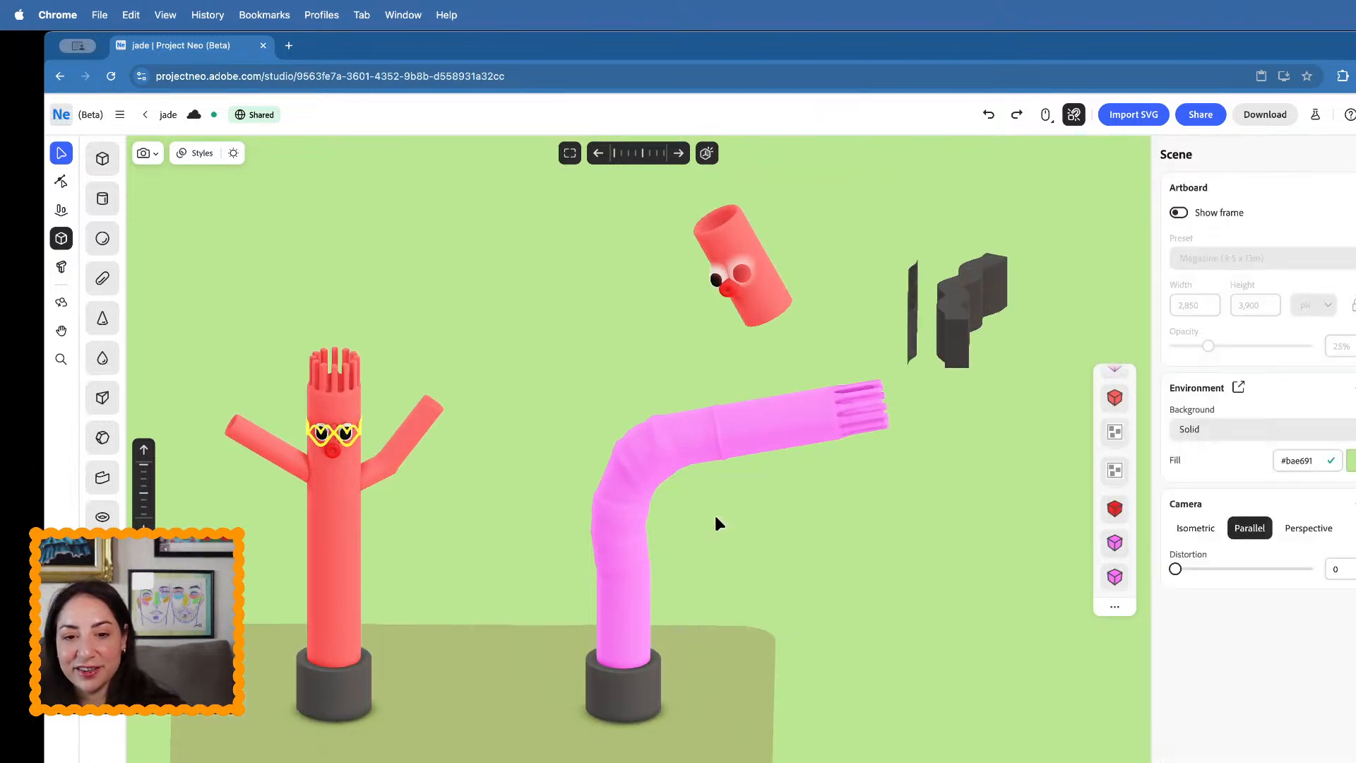
- Copy the first tube man's bent arm and place the copy on the upper side of the magenta body
click(434, 425)
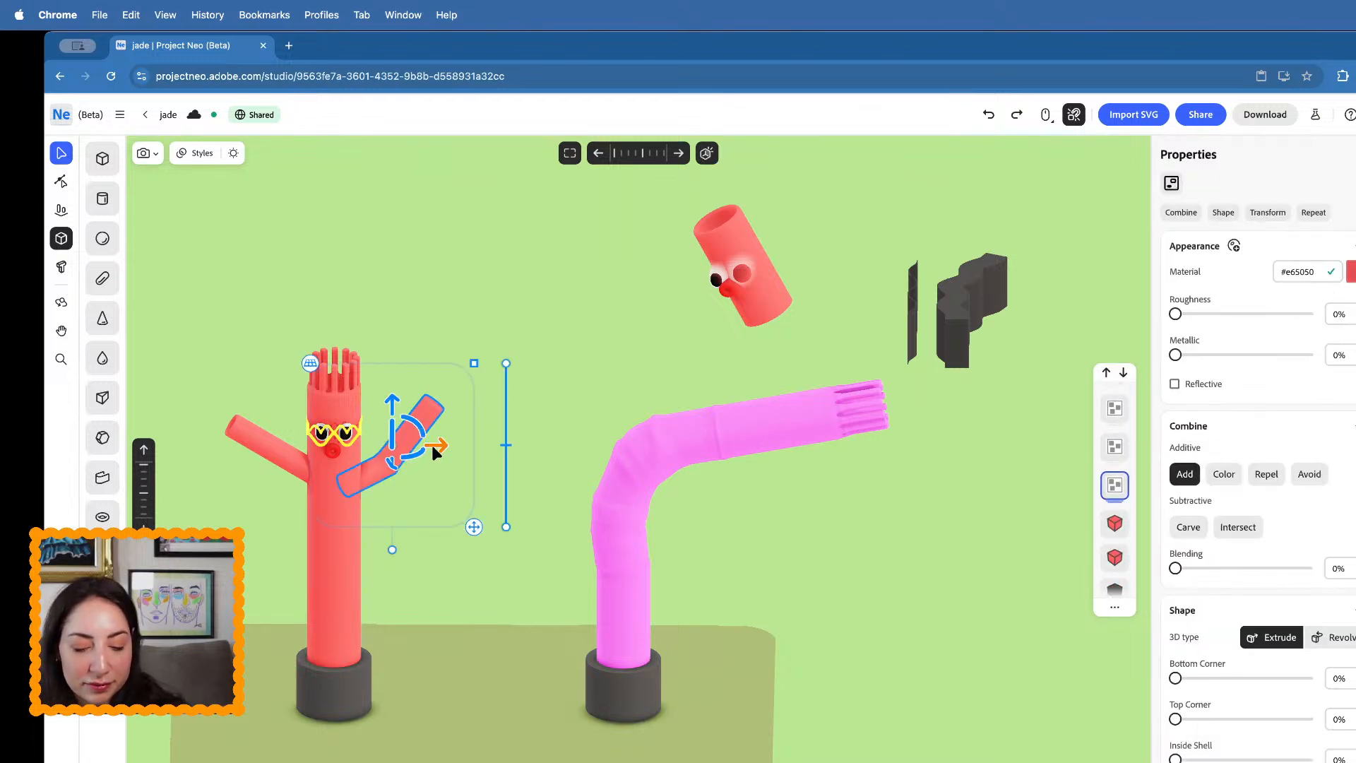
drag(430, 442, 795, 443)
drag(832, 365, 846, 360)
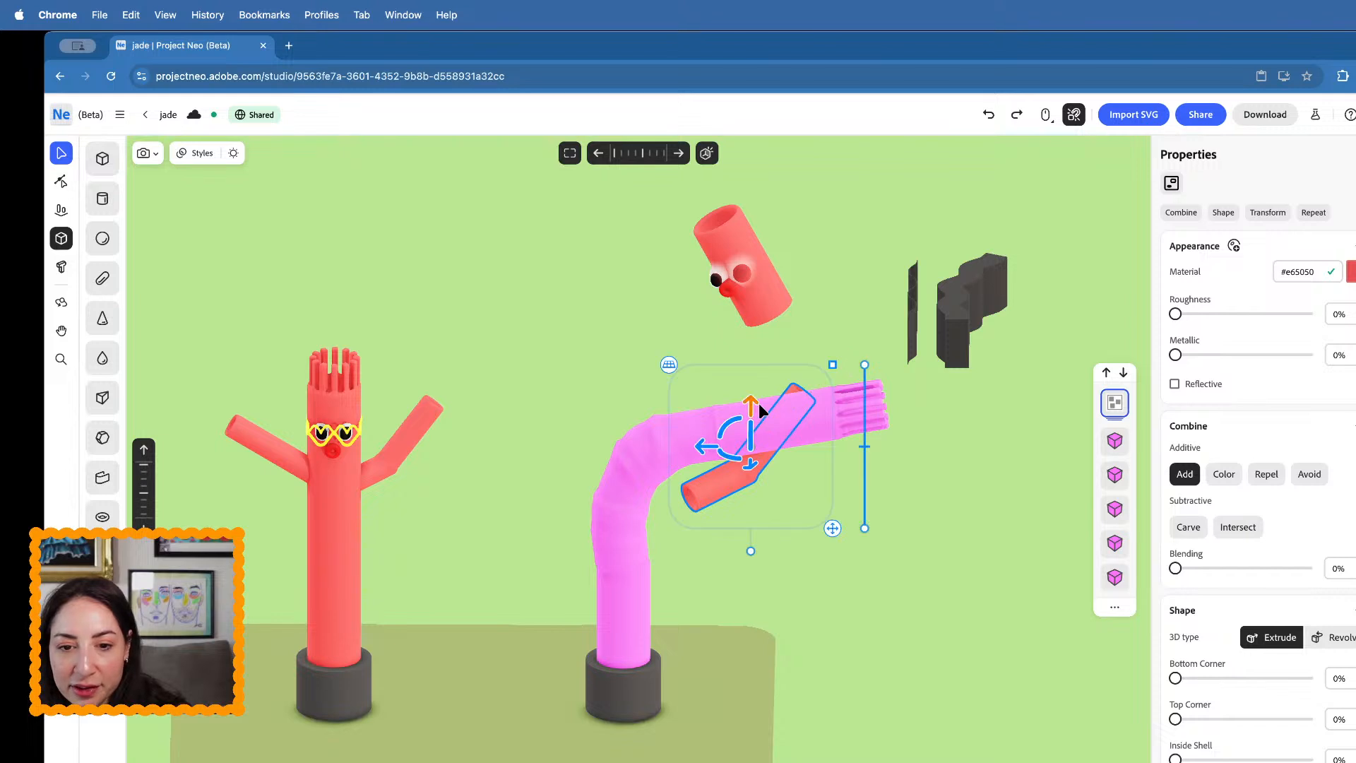
drag(759, 404, 748, 328)
- Move the loose head with its face away from the new arm and delete the leftover dark pieces beside it
drag(840, 182, 829, 258)
right_drag(829, 257, 836, 228)
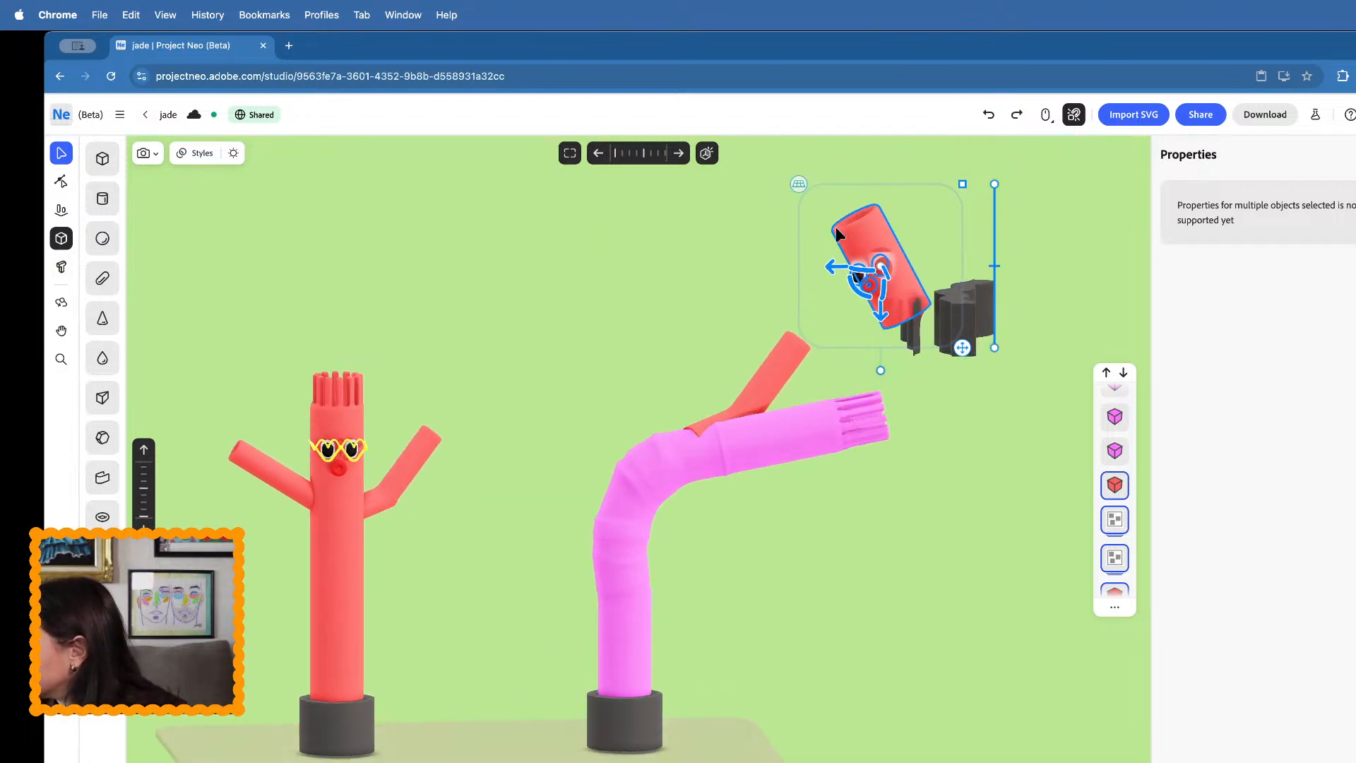
click(954, 308)
key(Delete)
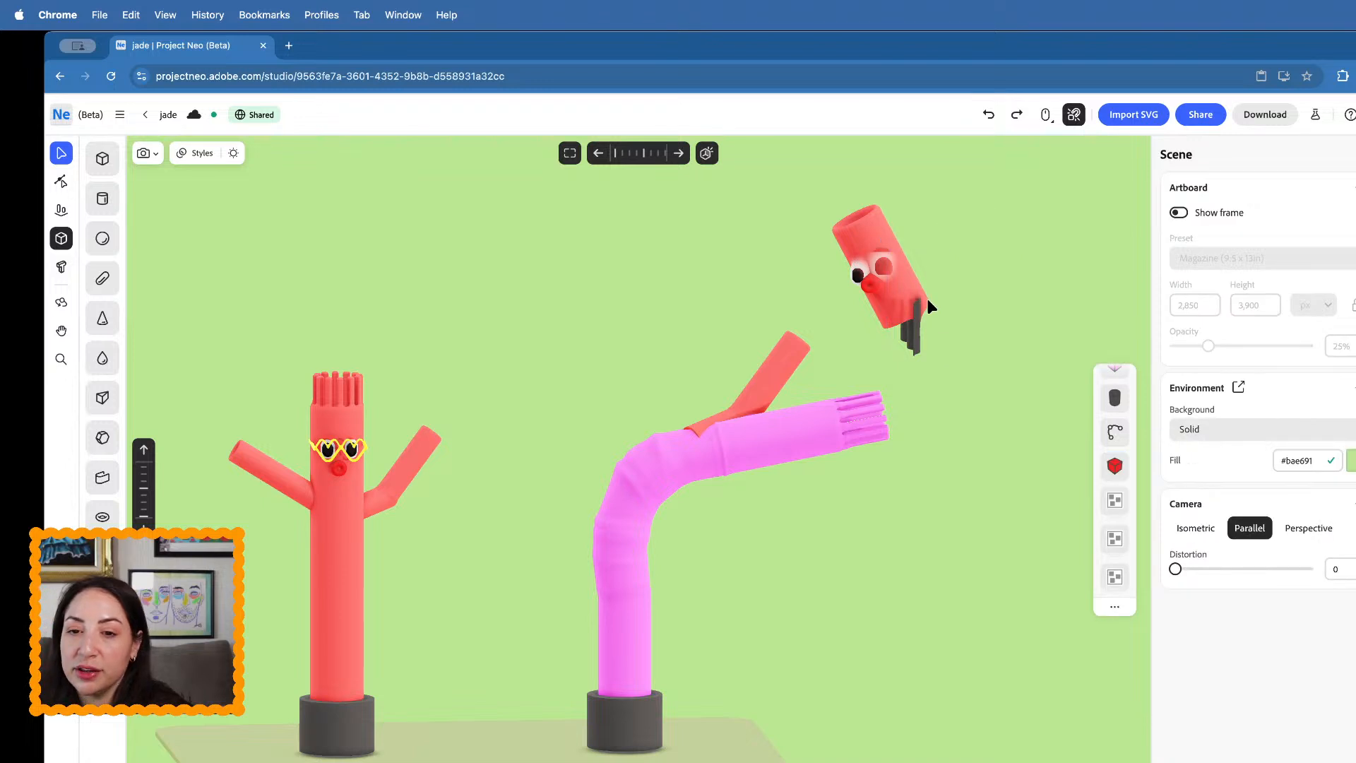
click(920, 329)
key(Delete)
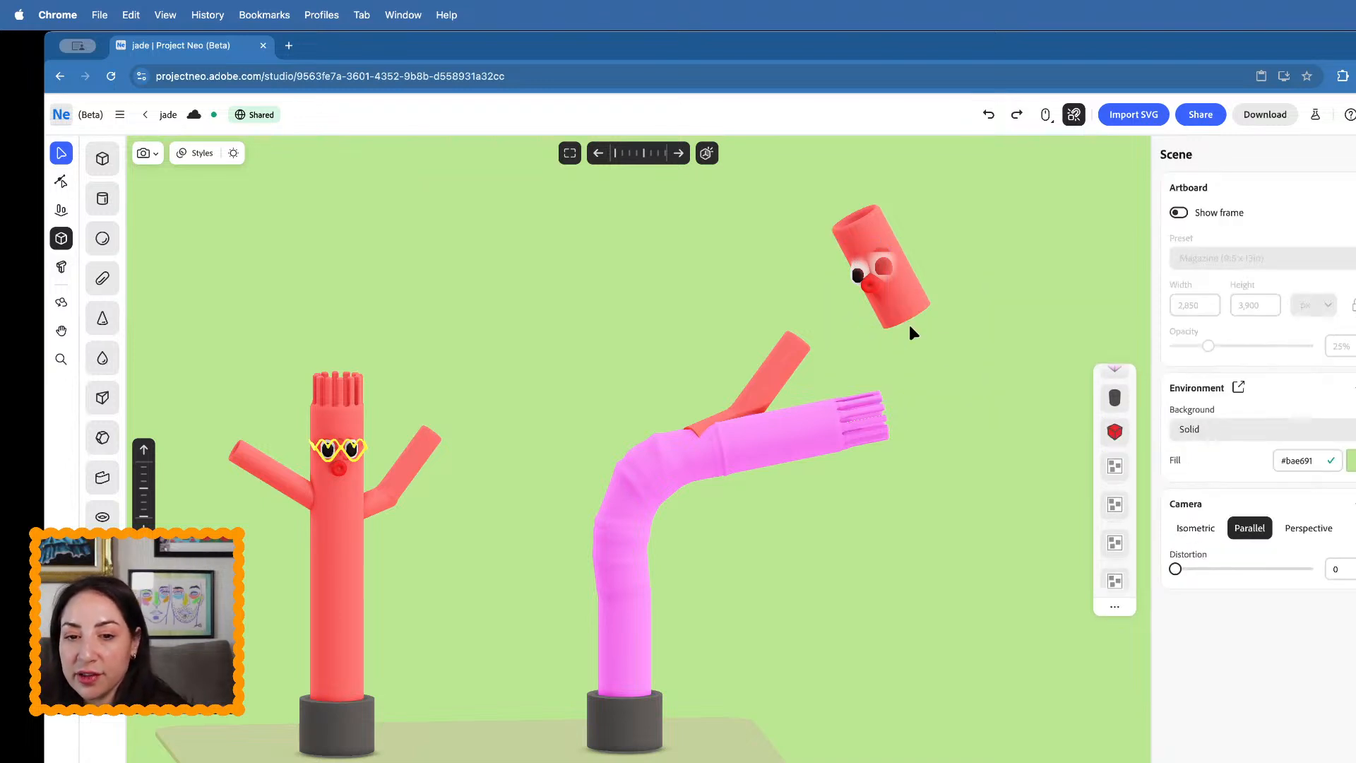
- Flip the red arm copy to face the opposite way and slide it back along the magenta body toward the bend
click(784, 378)
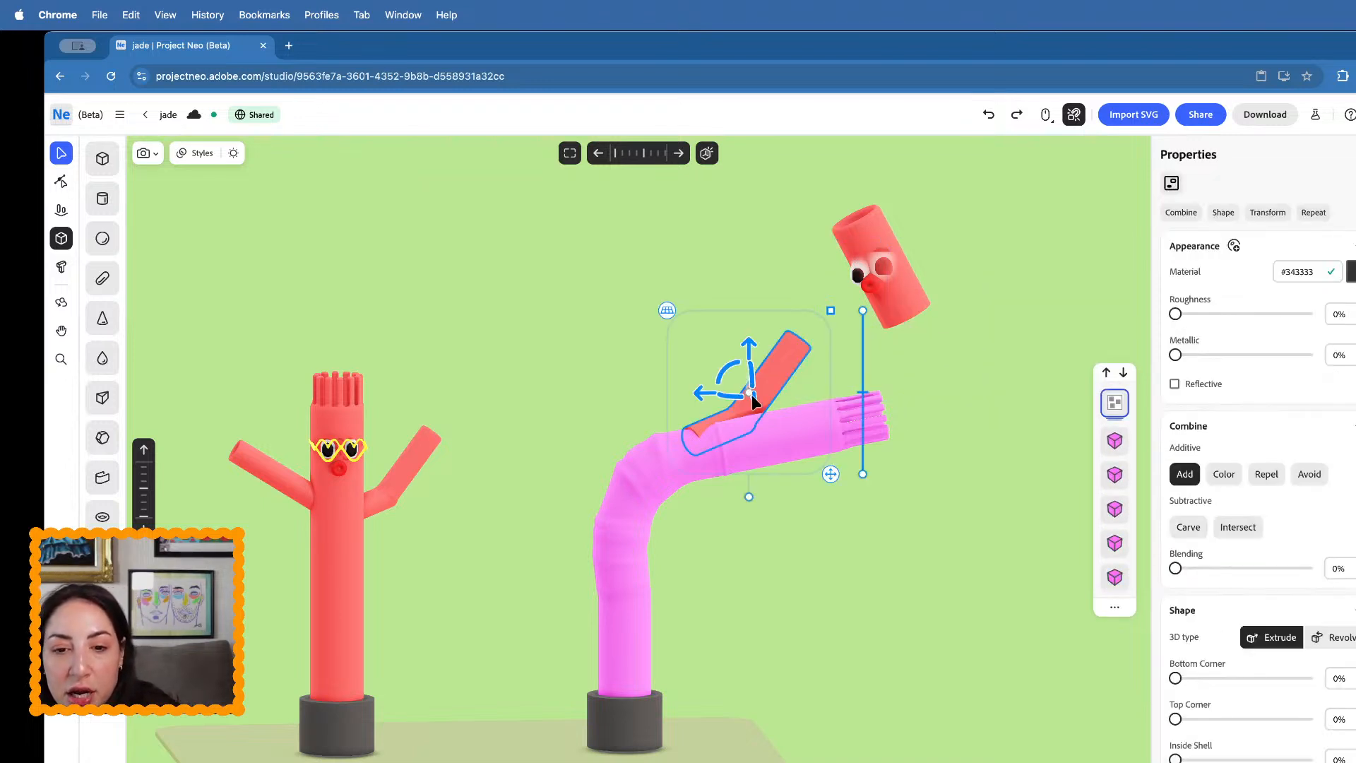
drag(756, 368, 769, 569)
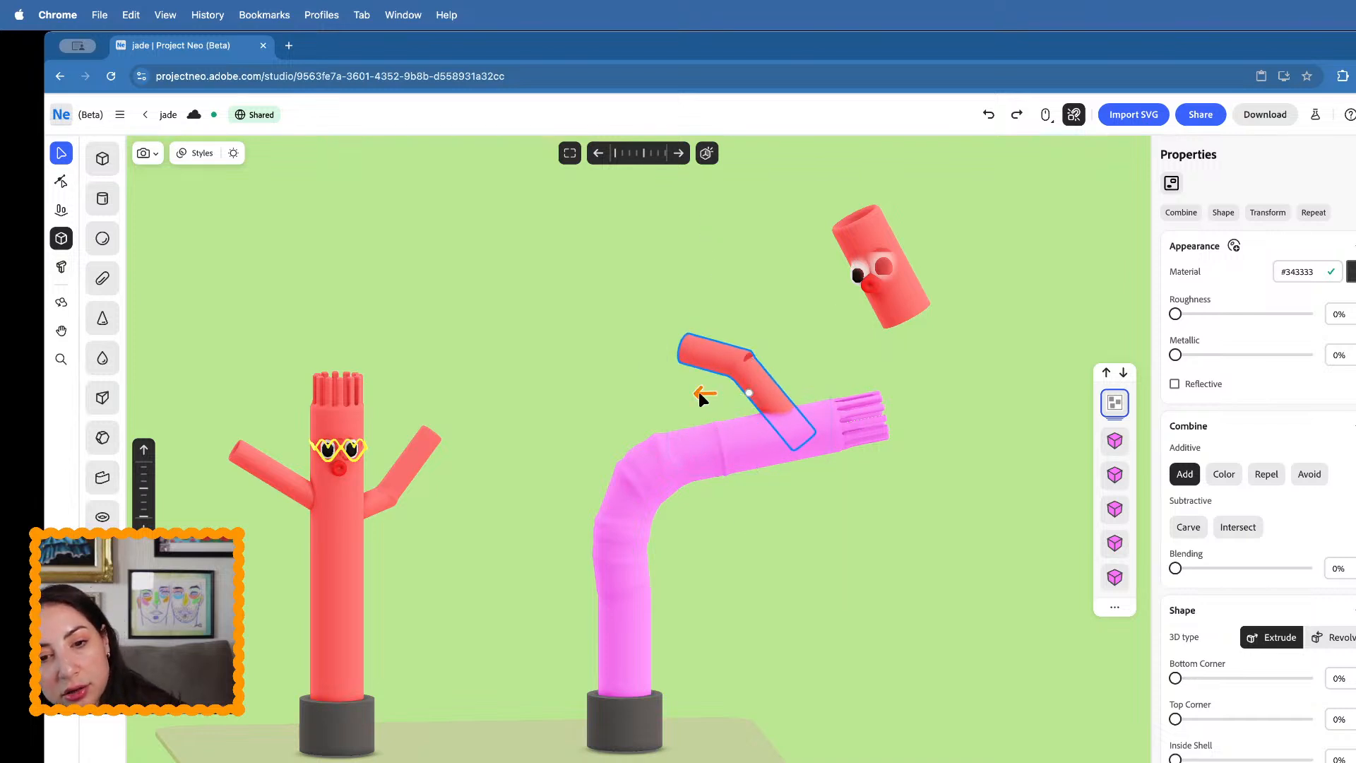
drag(698, 392, 630, 393)
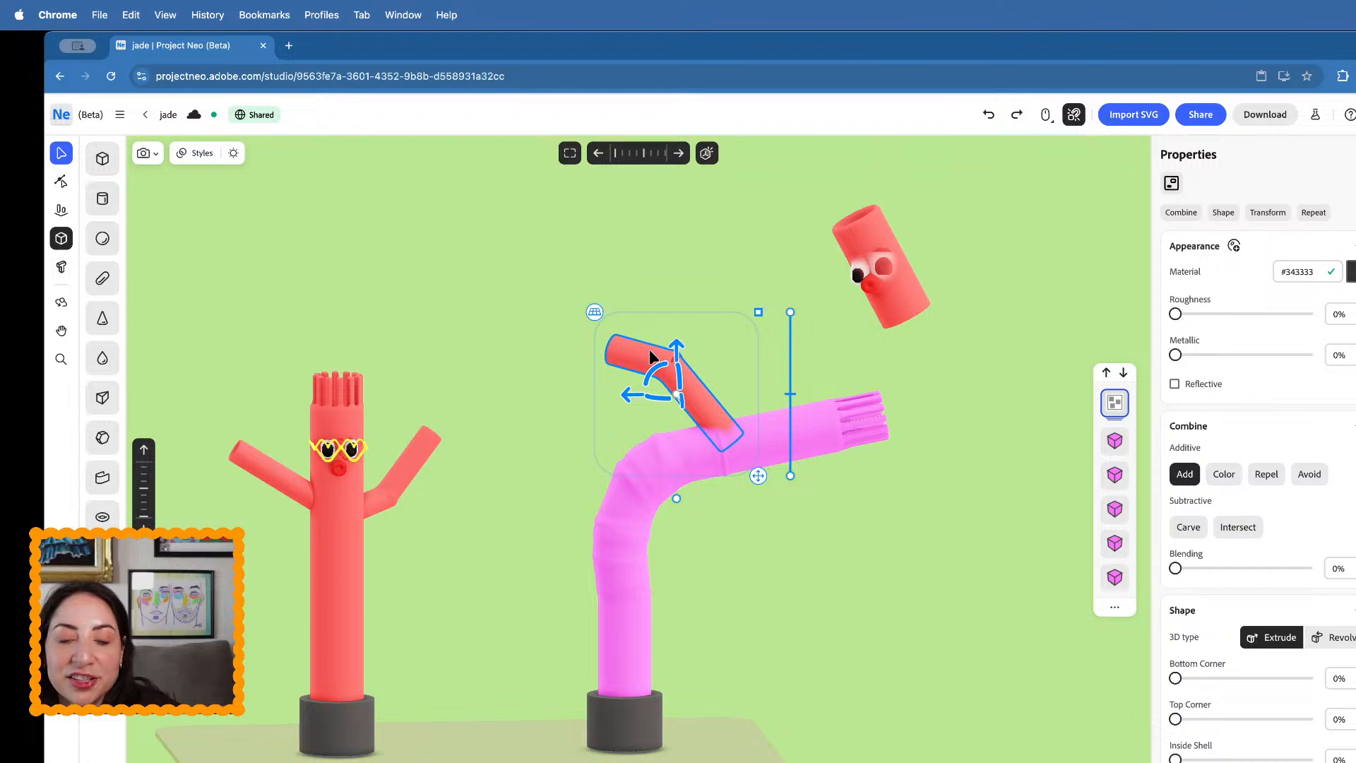
- Rotate the outer segment of the upper red arm so it angles upward and away from the elbow
right_drag(649, 349, 666, 477)
double_click(616, 381)
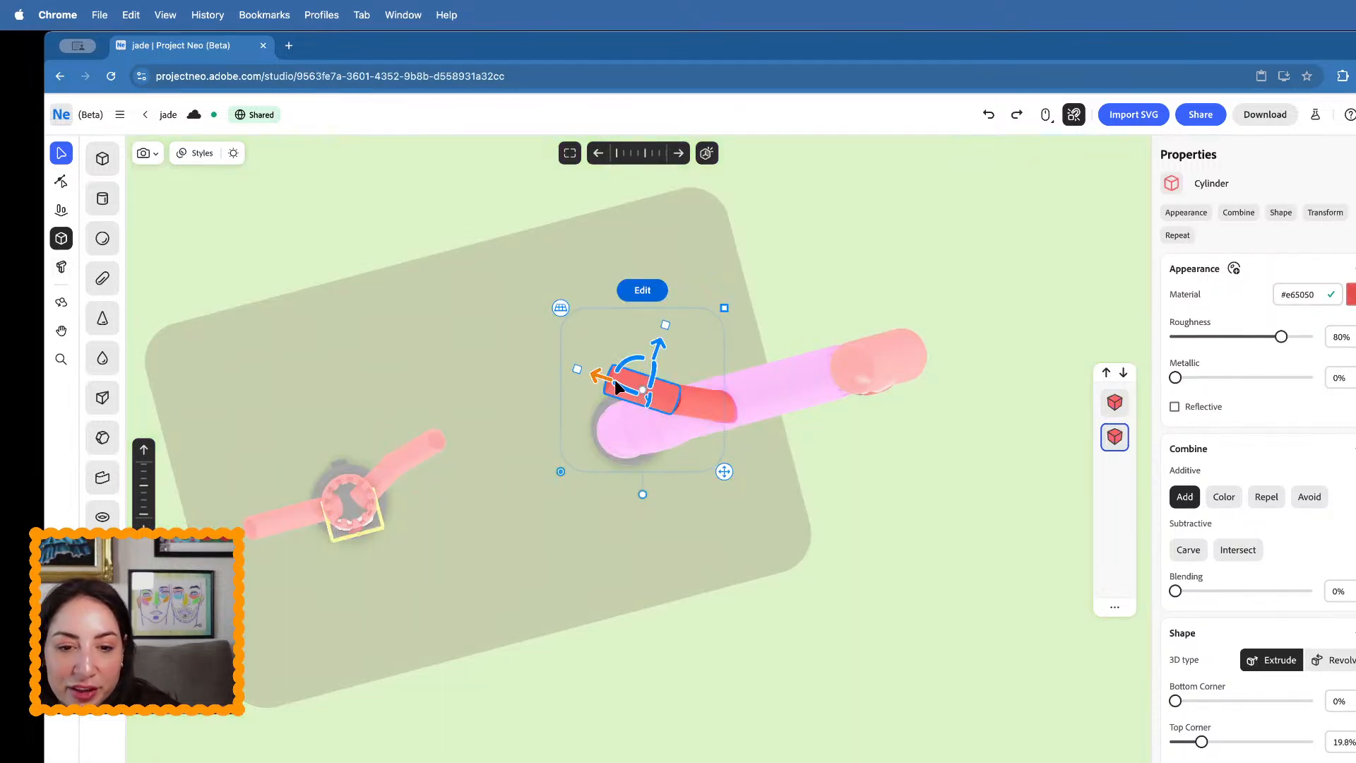
mouse_move(623, 368)
mouse_down()
mouse_move(626, 389)
mouse_move(630, 359)
mouse_up()
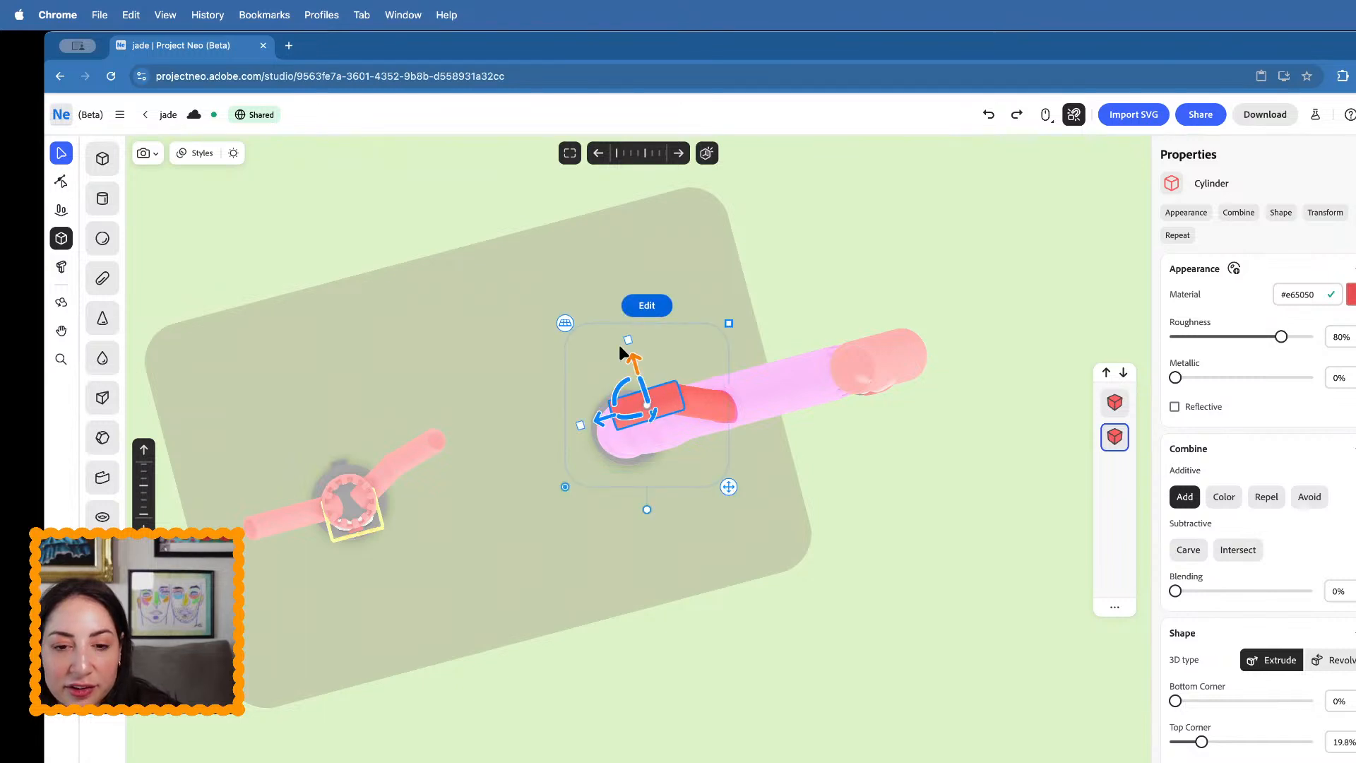
click(540, 302)
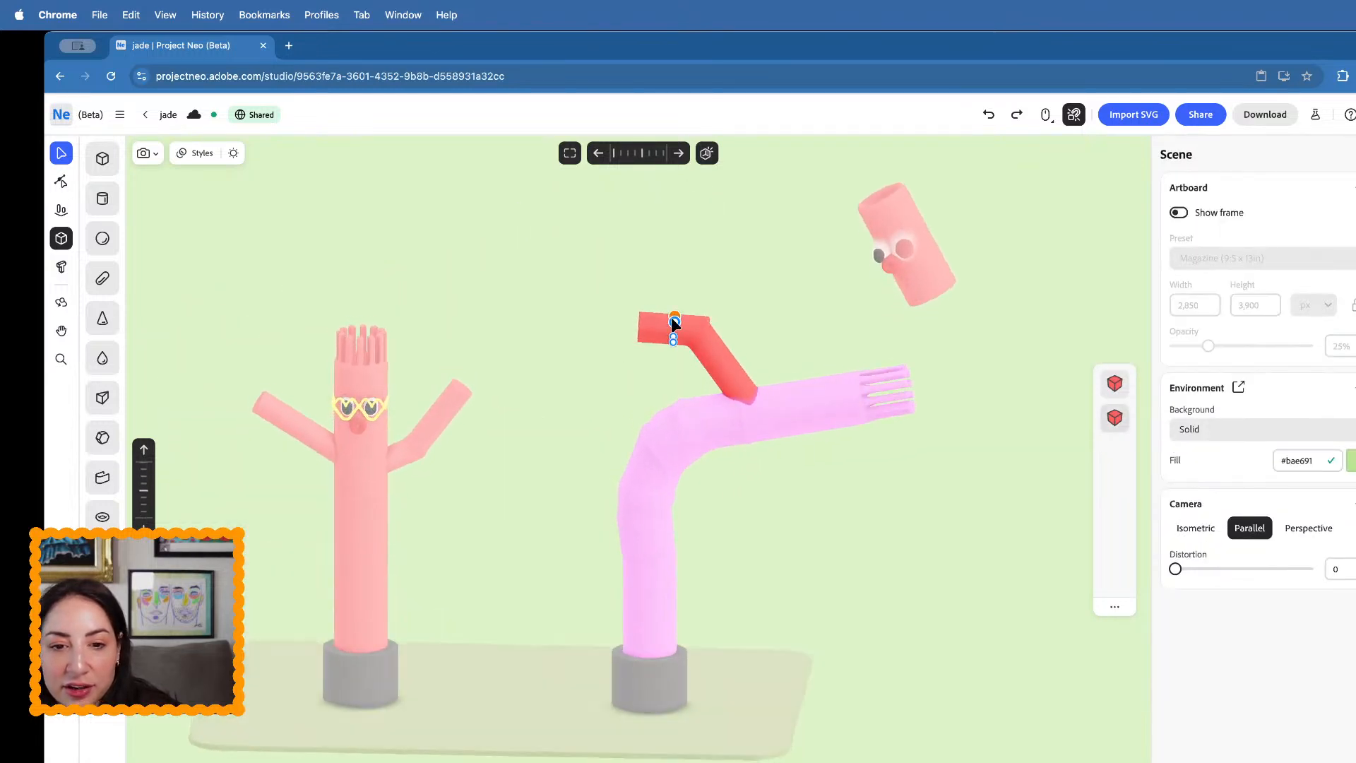
double_click(672, 326)
double_click(697, 325)
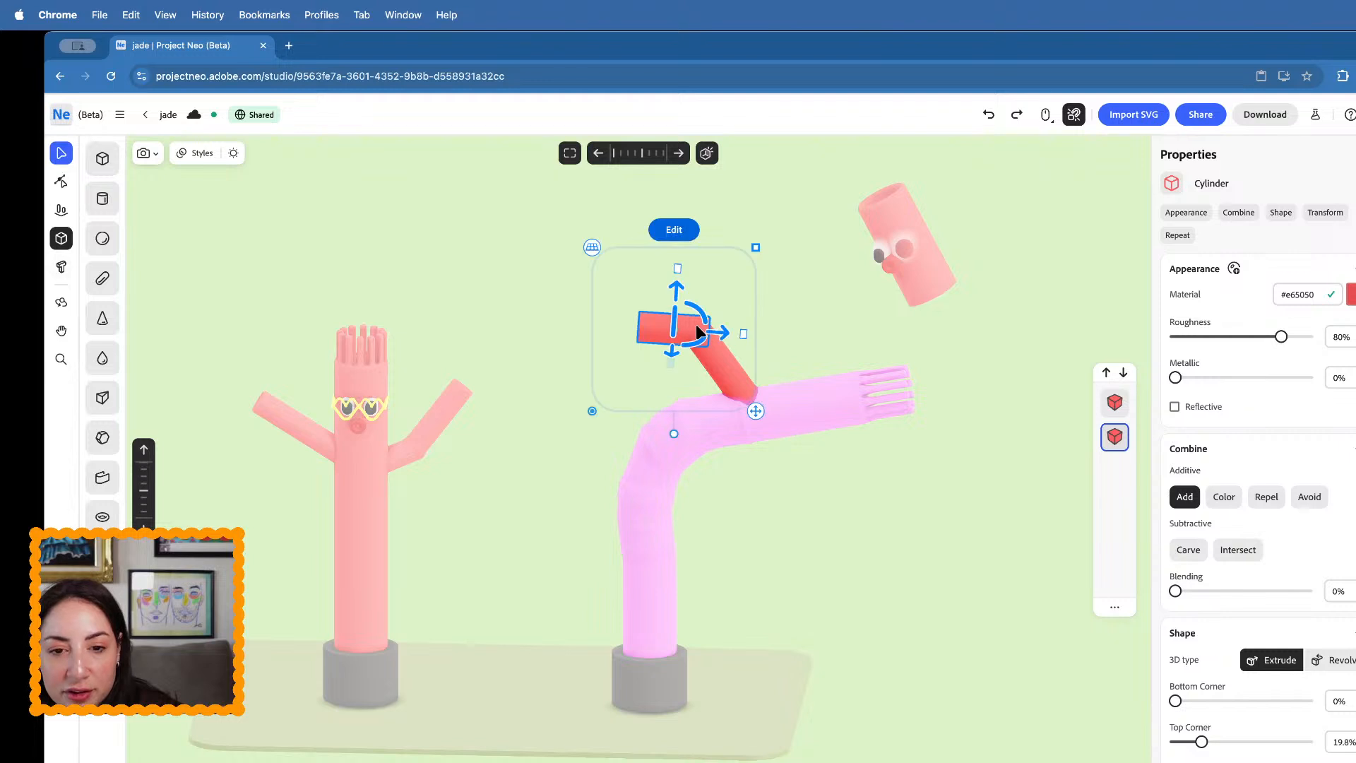
drag(696, 305, 687, 286)
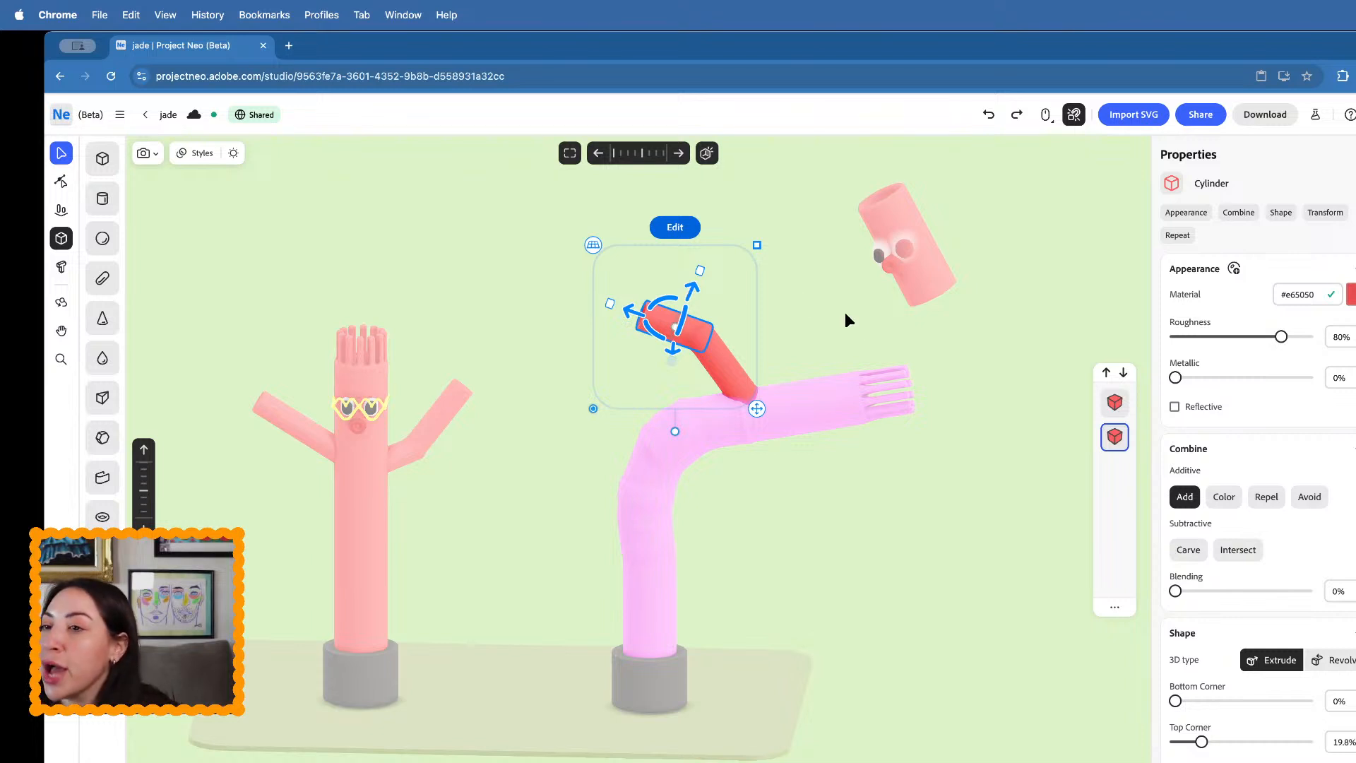
- Recolor both segments of the upper arm with the body's magenta material, #e362d8
click(792, 323)
click(786, 400)
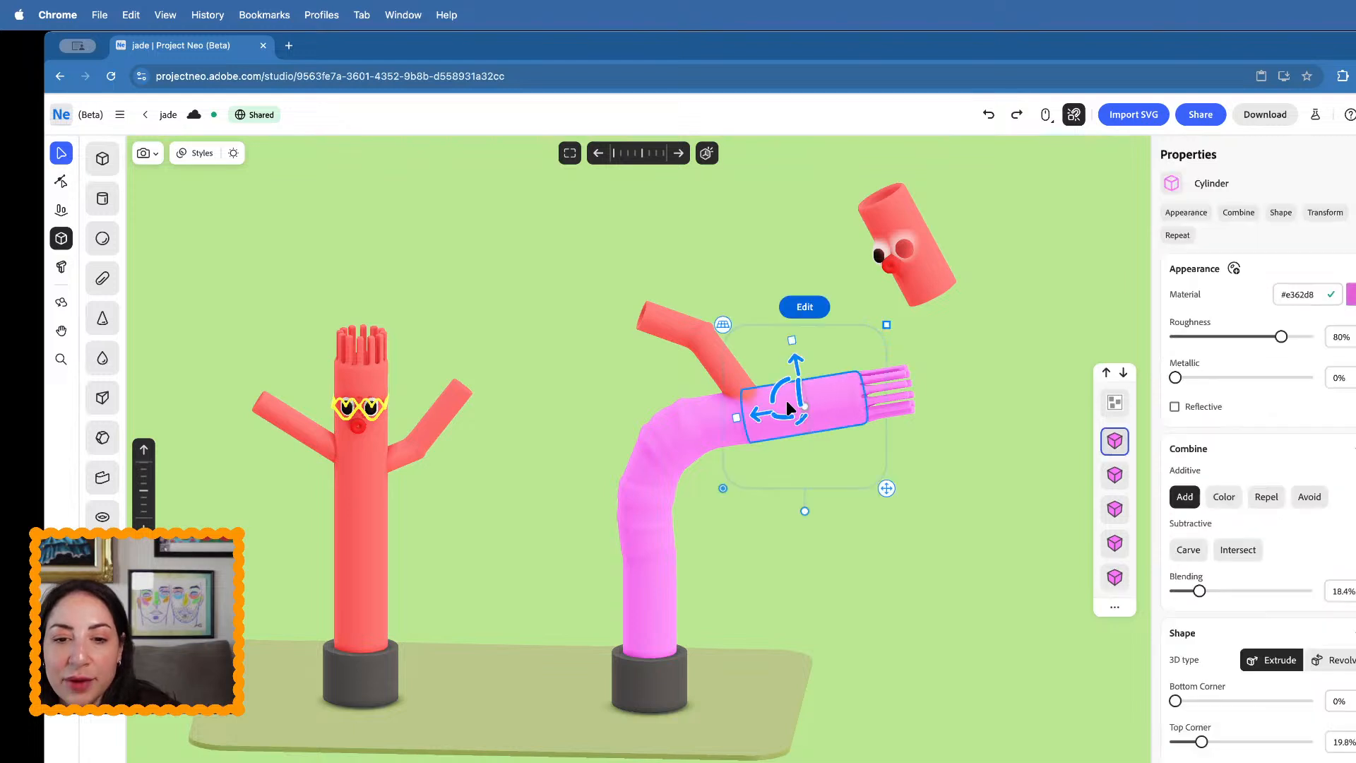
click(676, 330)
click(676, 324)
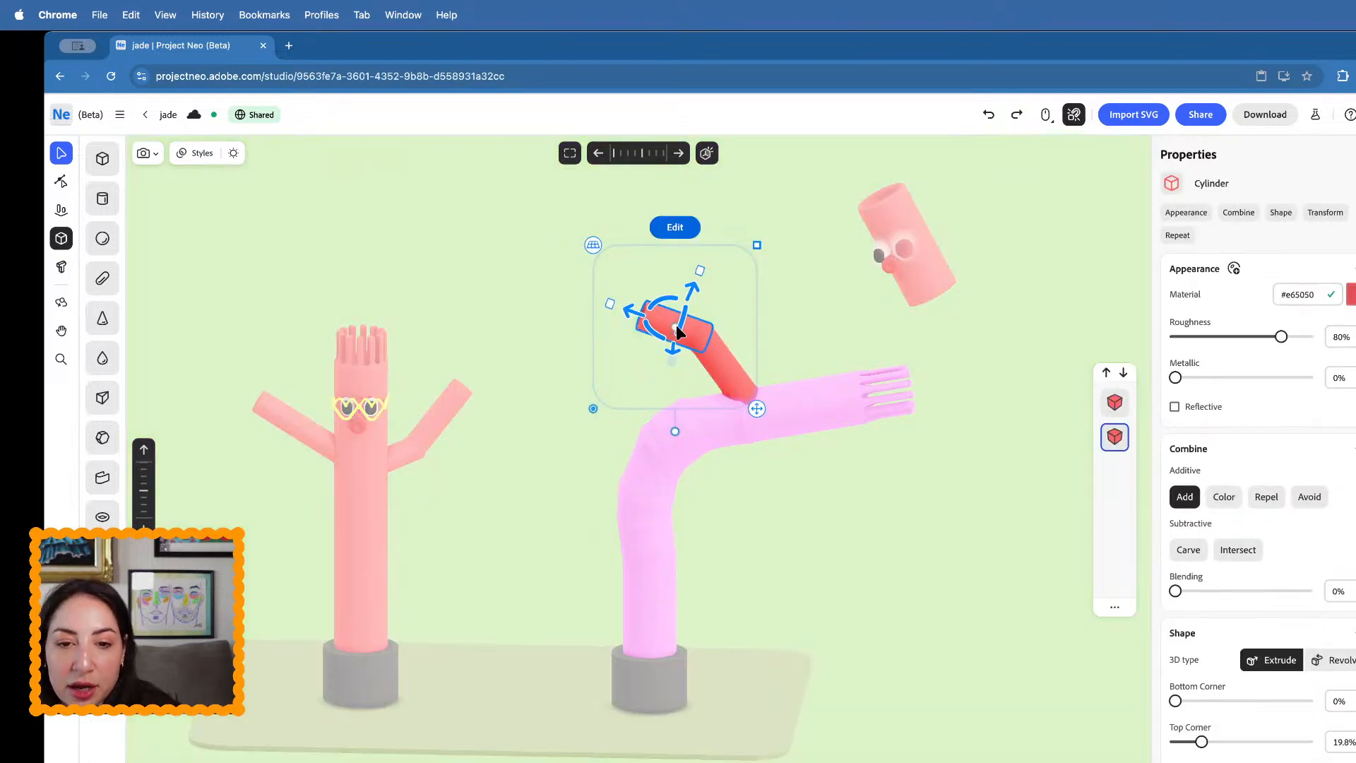
click(730, 371)
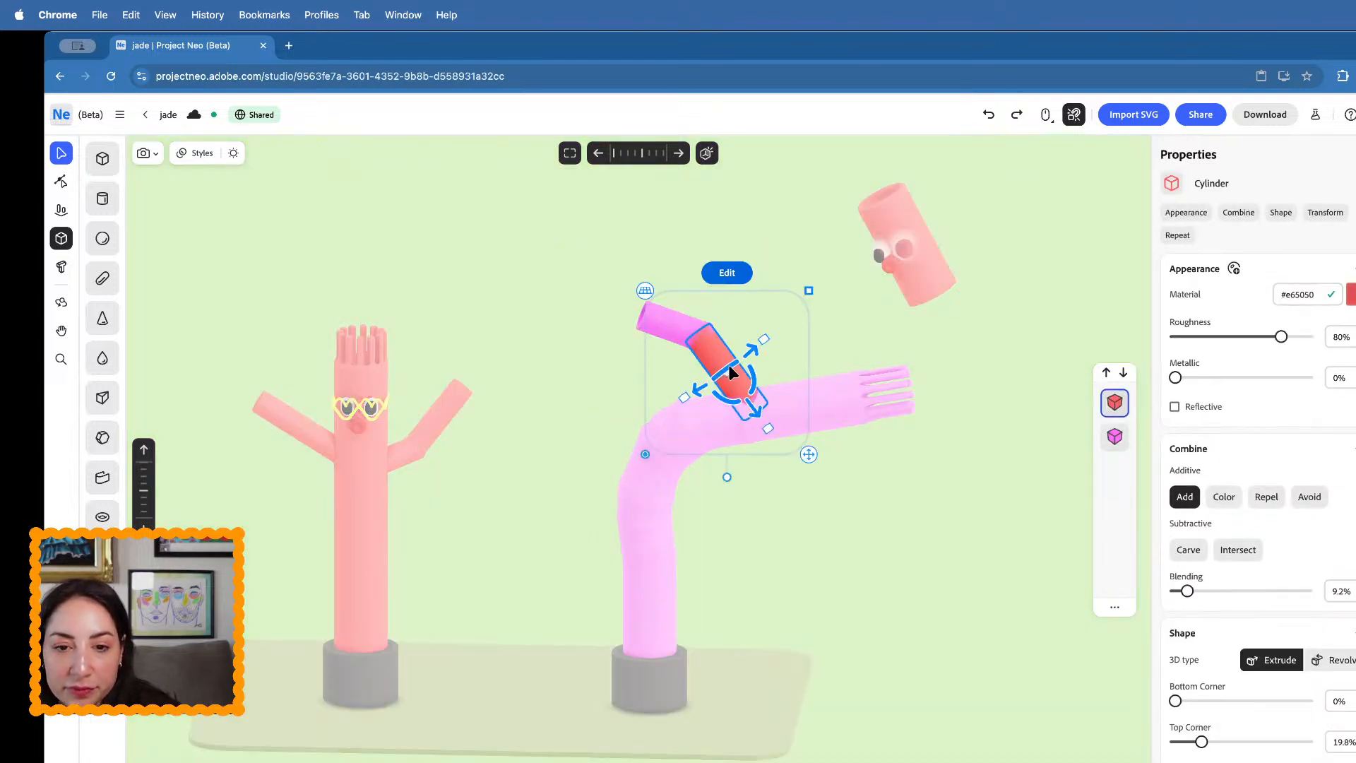
click(892, 587)
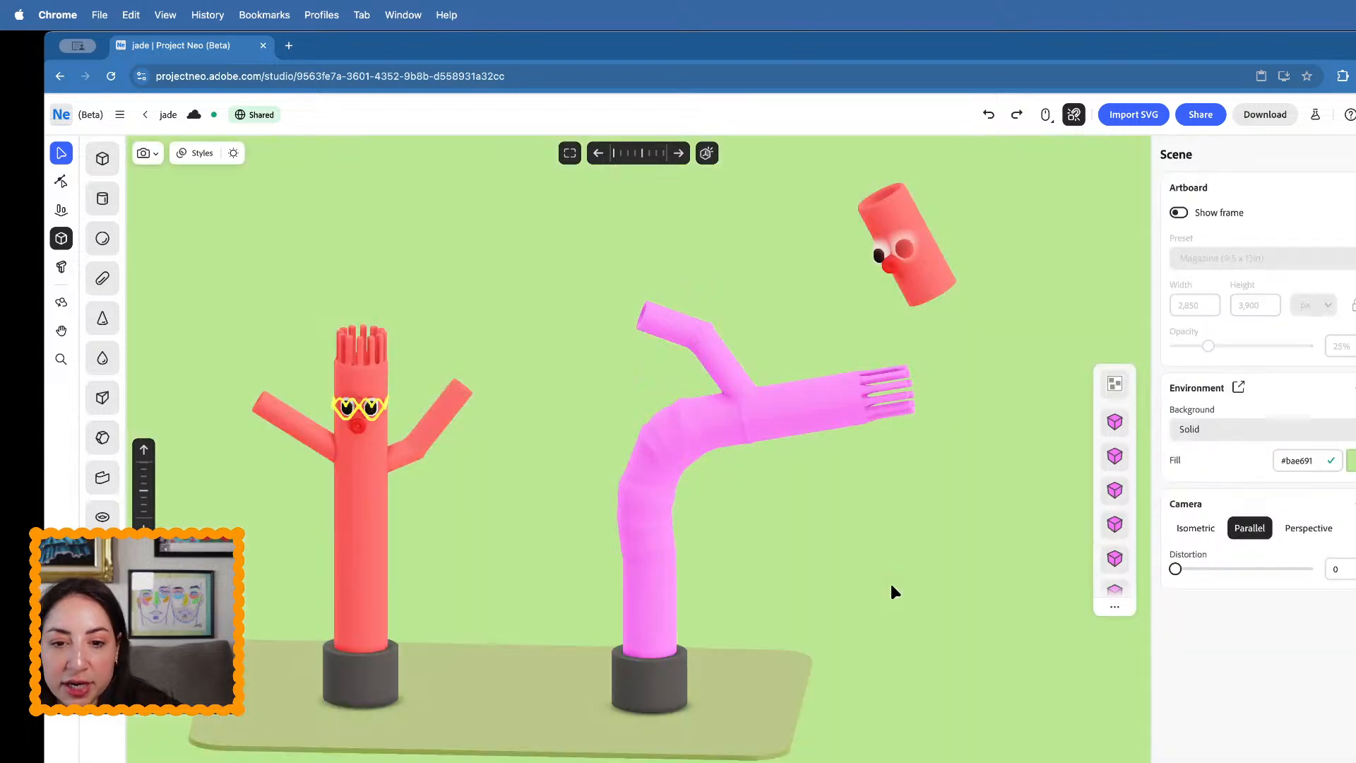
click(314, 436)
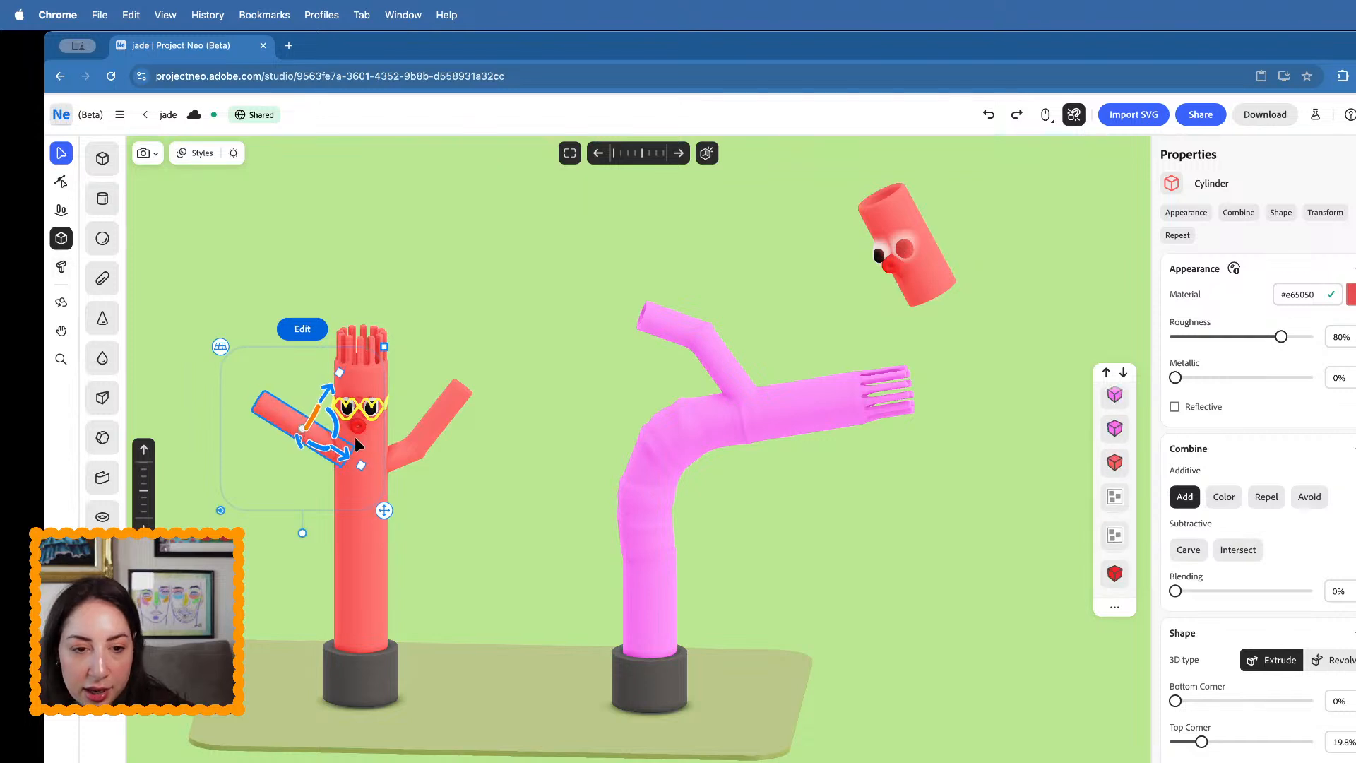
key(super+v)
drag(343, 457, 874, 573)
key(Delete)
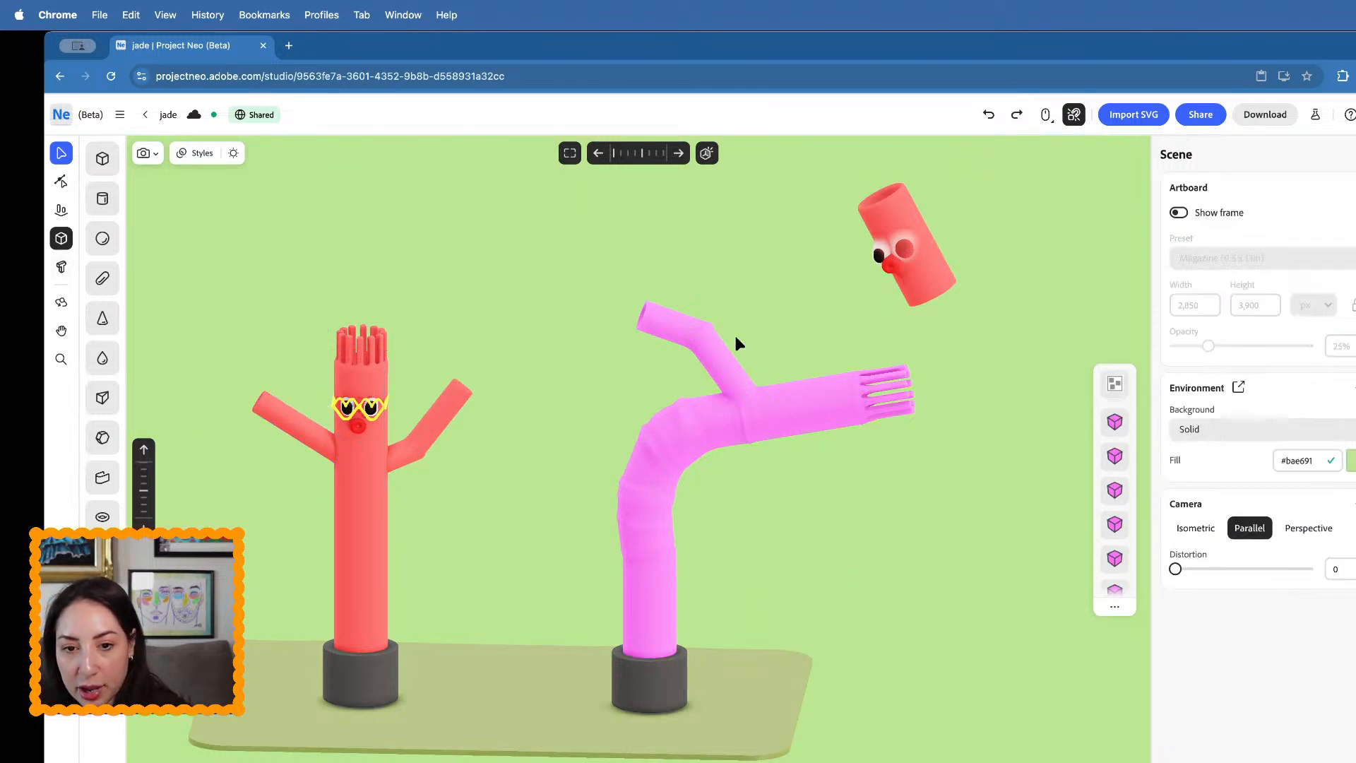
- Duplicate the inner segment of the magenta arm, then tilt and lengthen the copy as a second arm below the body
click(731, 363)
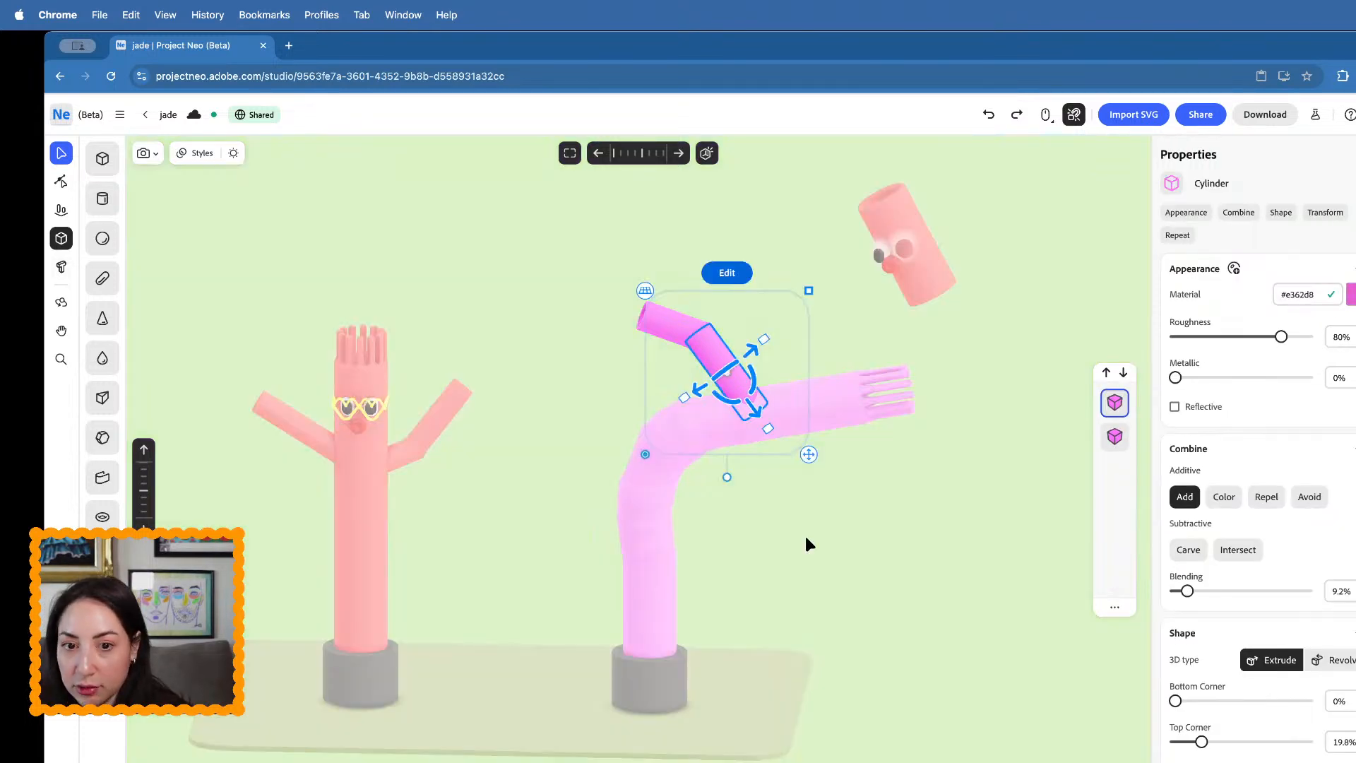
click(805, 539)
key(super+v)
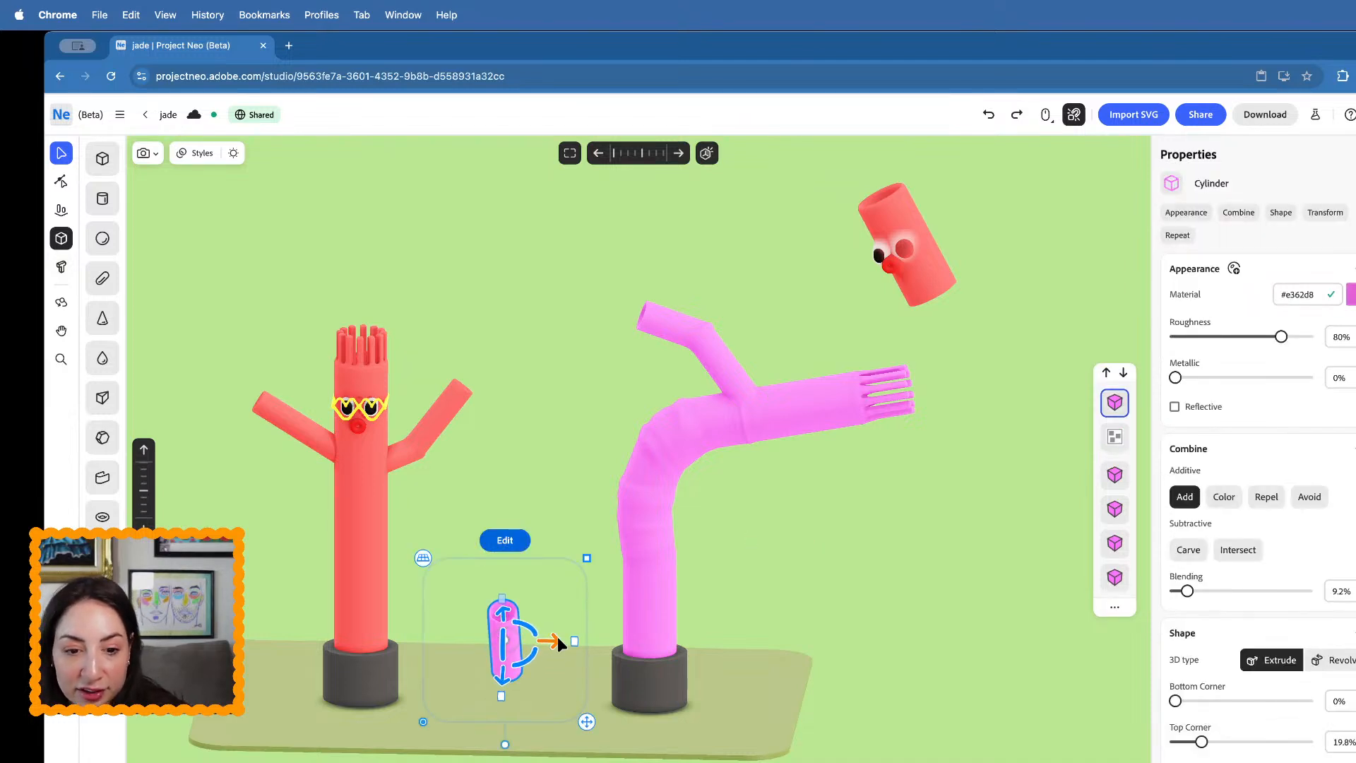
drag(557, 638, 814, 567)
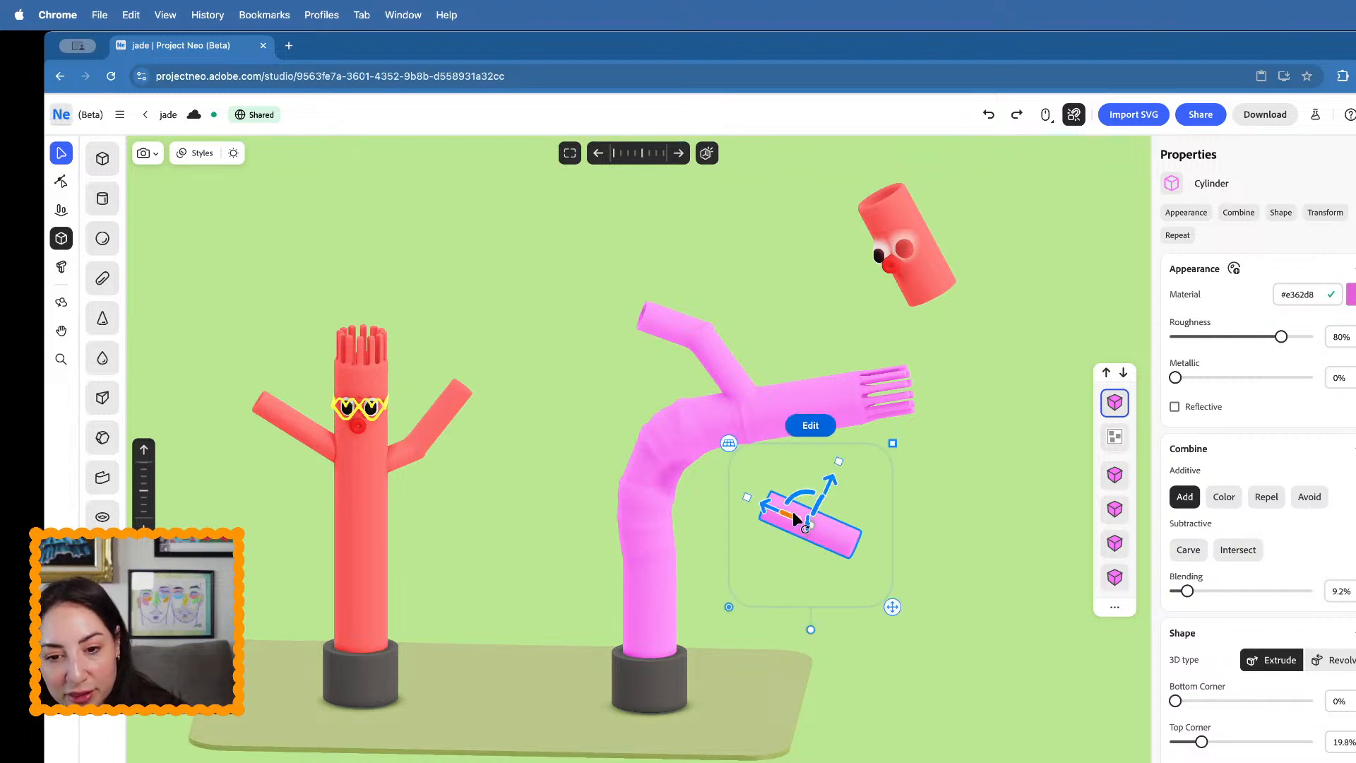
drag(646, 425, 646, 422)
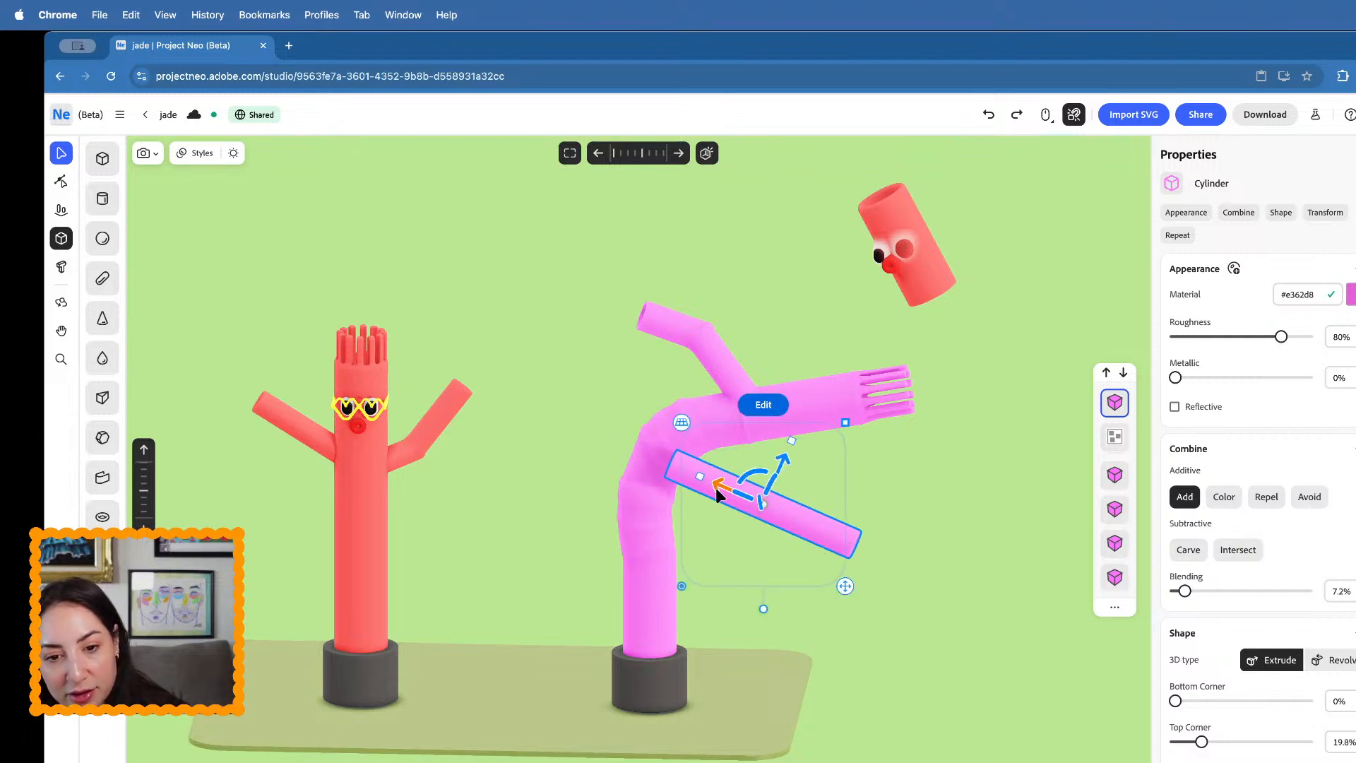
- Adjust the depth of the new lower arm so it lines up with the magenta body
right_drag(718, 490, 691, 549)
drag(735, 546, 832, 461)
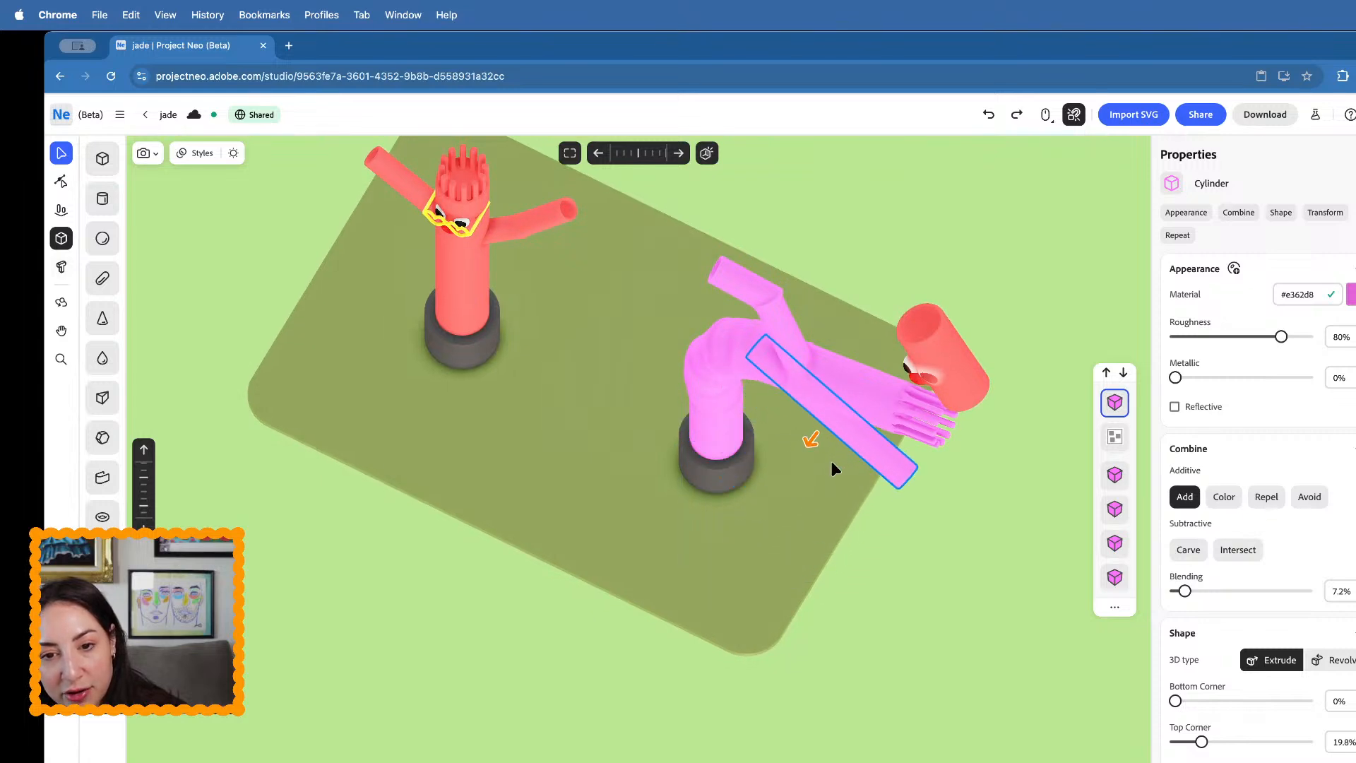
right_drag(834, 455, 878, 399)
drag(807, 460, 830, 405)
right_drag(830, 410, 778, 509)
drag(828, 407, 804, 426)
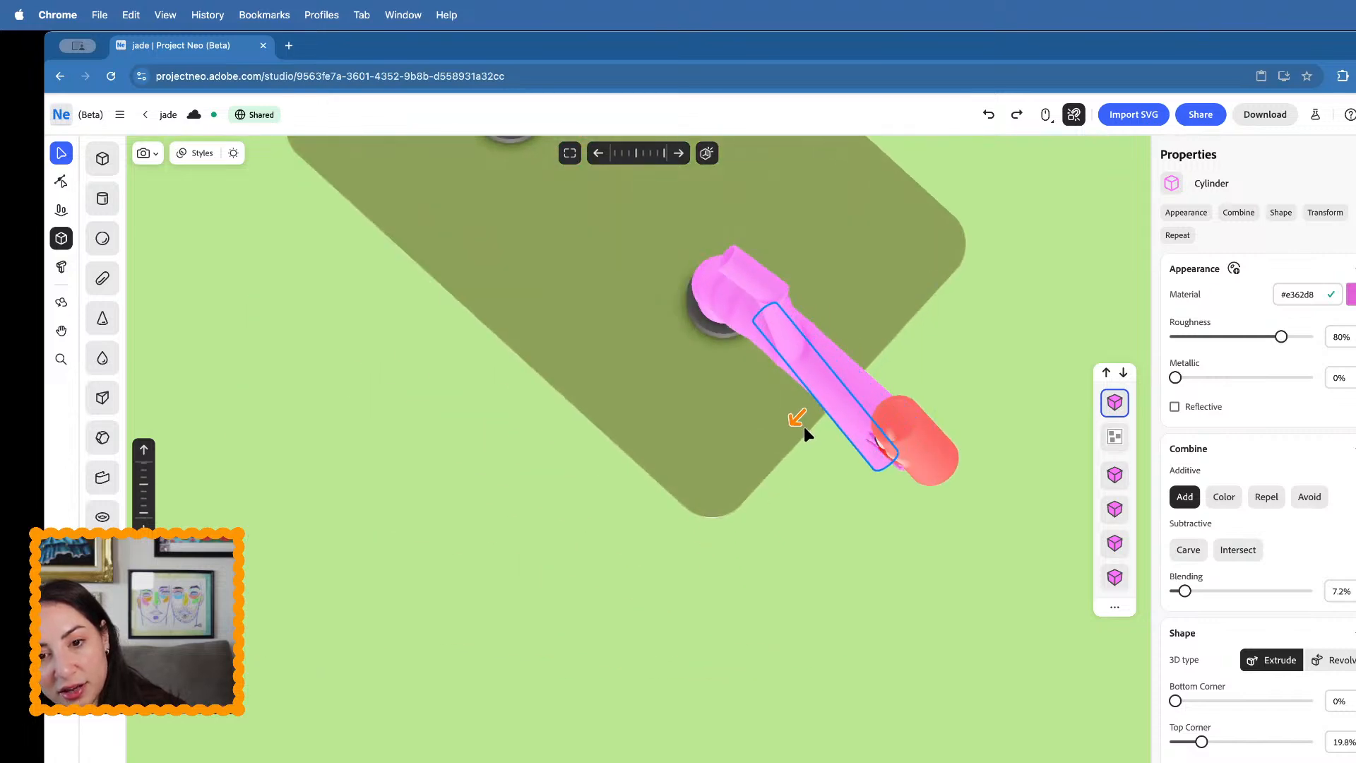
right_drag(803, 427, 868, 339)
click(846, 523)
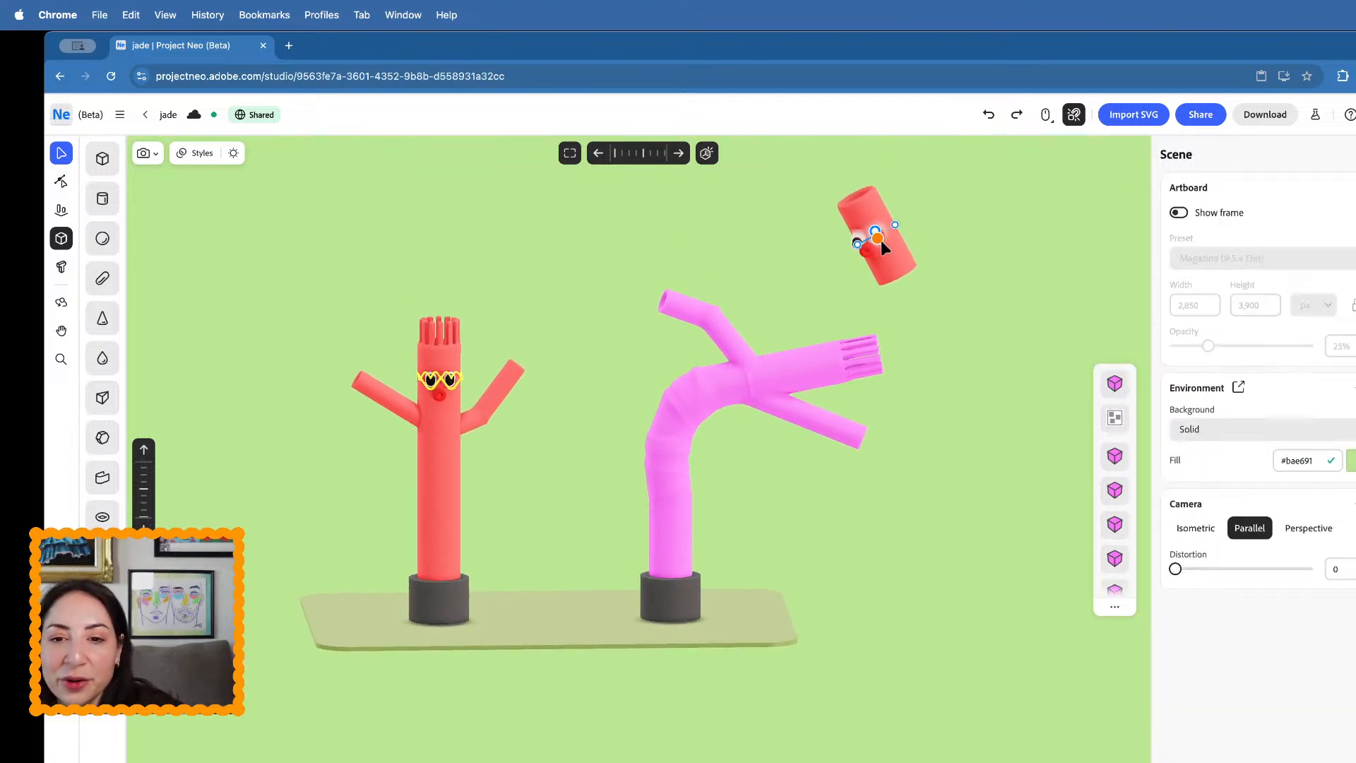
- Delete the loose red head cylinder, keeping its eyes and nose
click(901, 266)
key(Delete)
scroll(884, 241, up, 5)
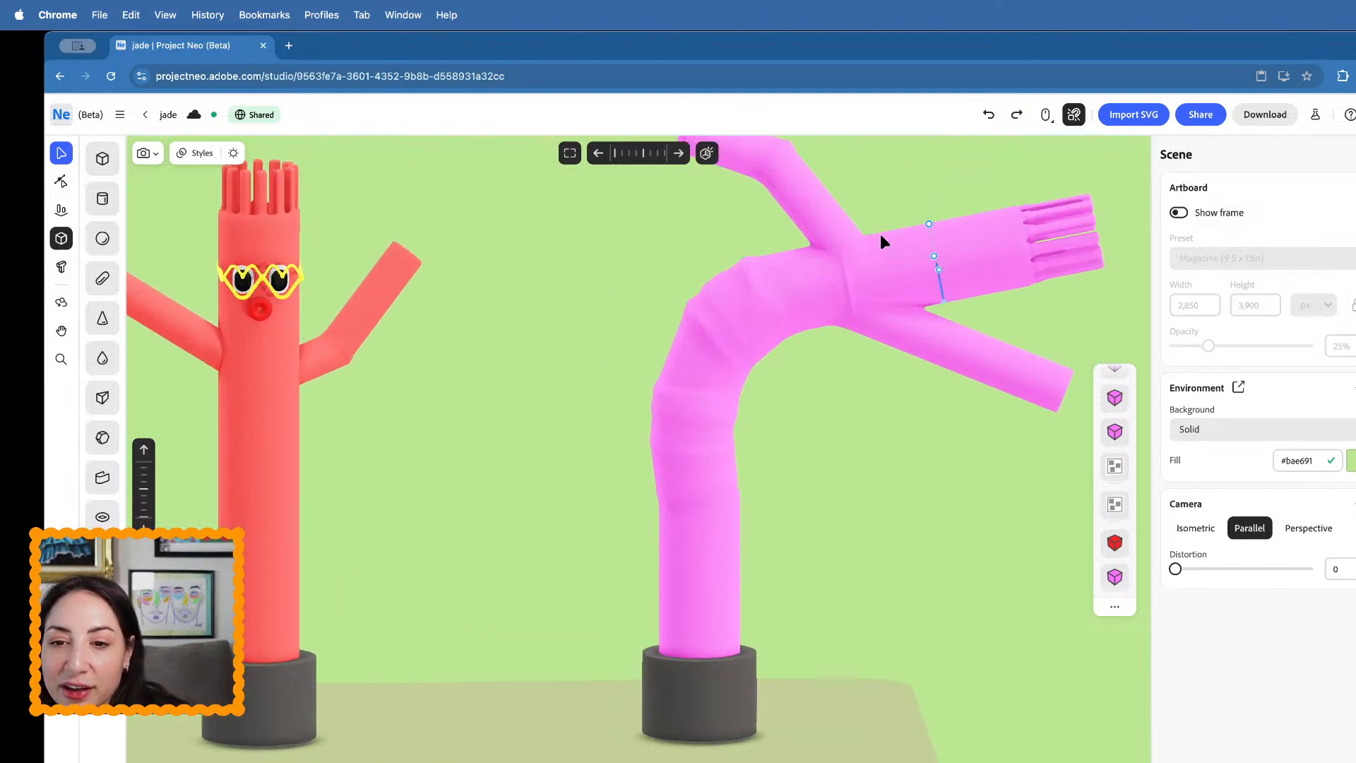
scroll(880, 235, down, 4)
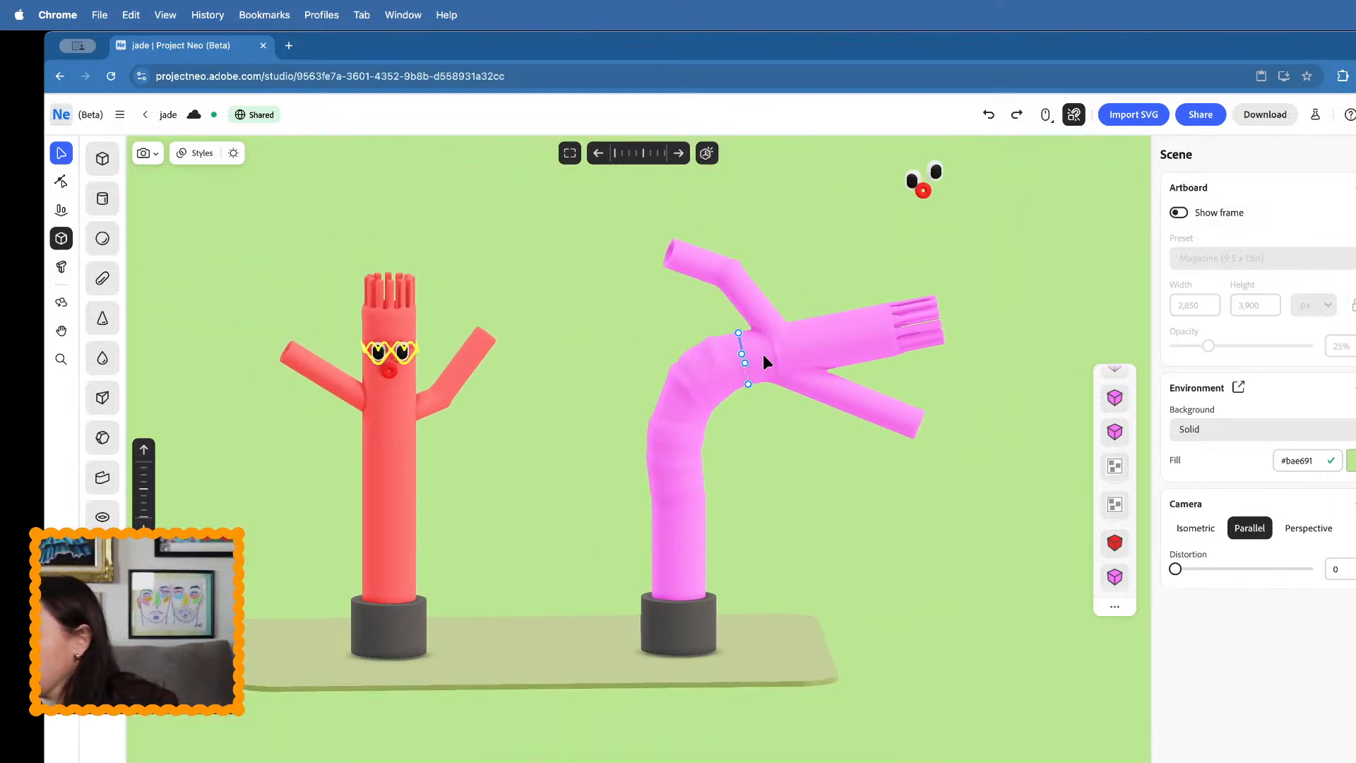
scroll(839, 304, up, 2)
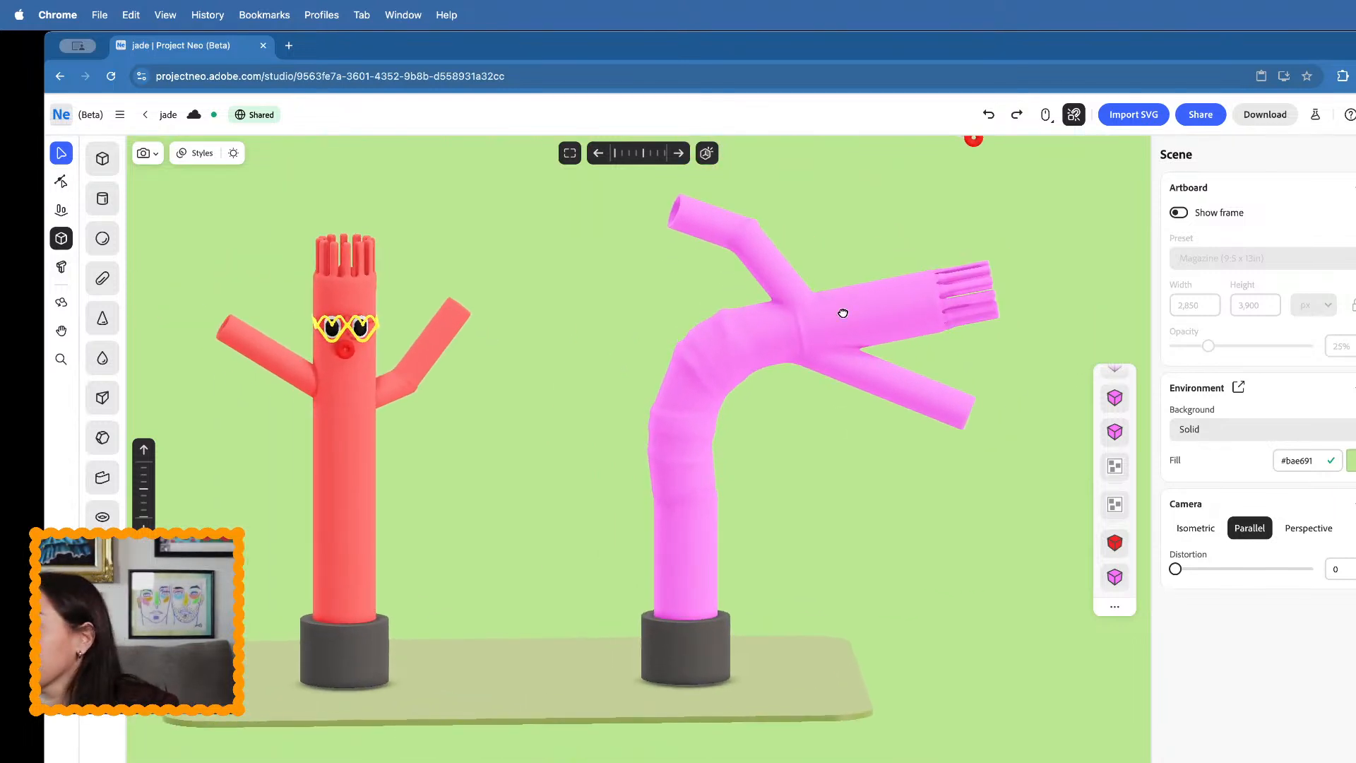
drag(840, 311, 718, 445)
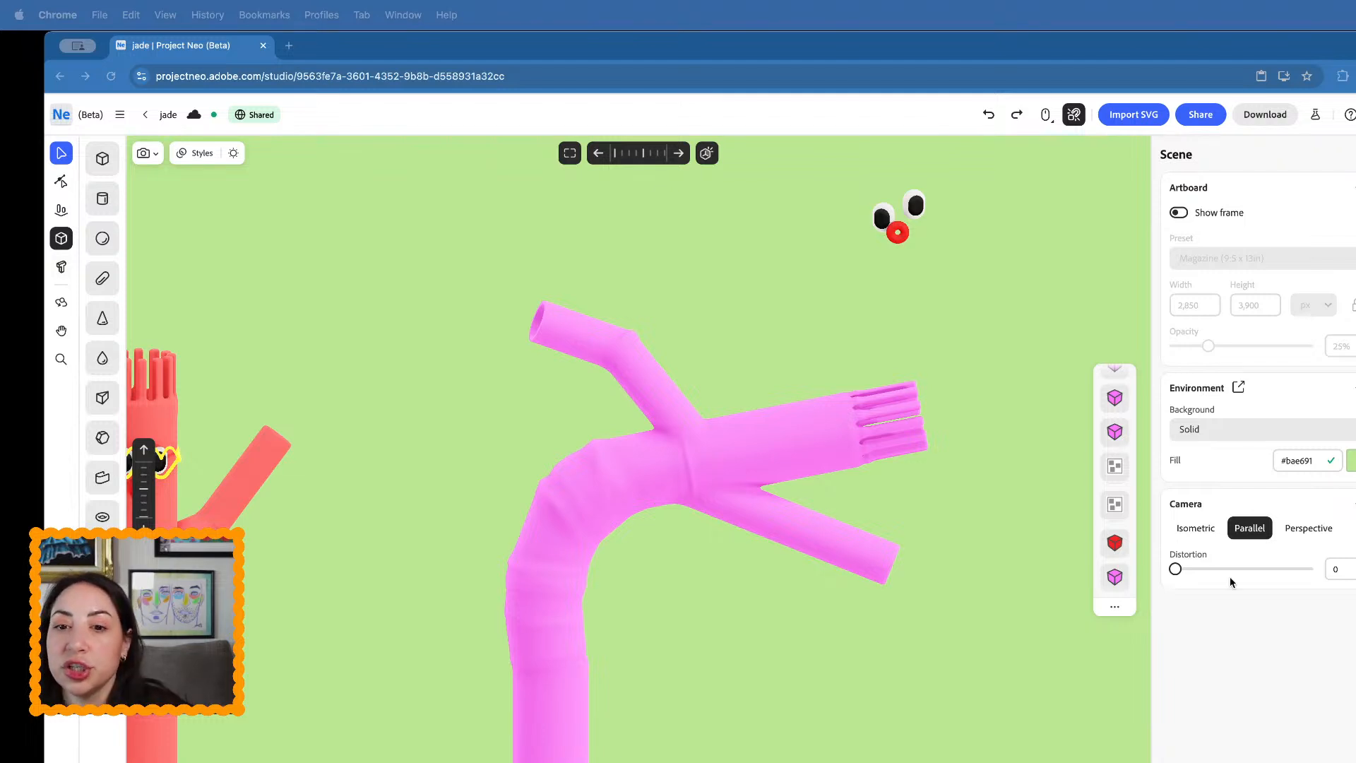
- Move the loose eyes and nose together onto the magenta head just behind the hair fringe, turned to match its tilt
click(916, 207)
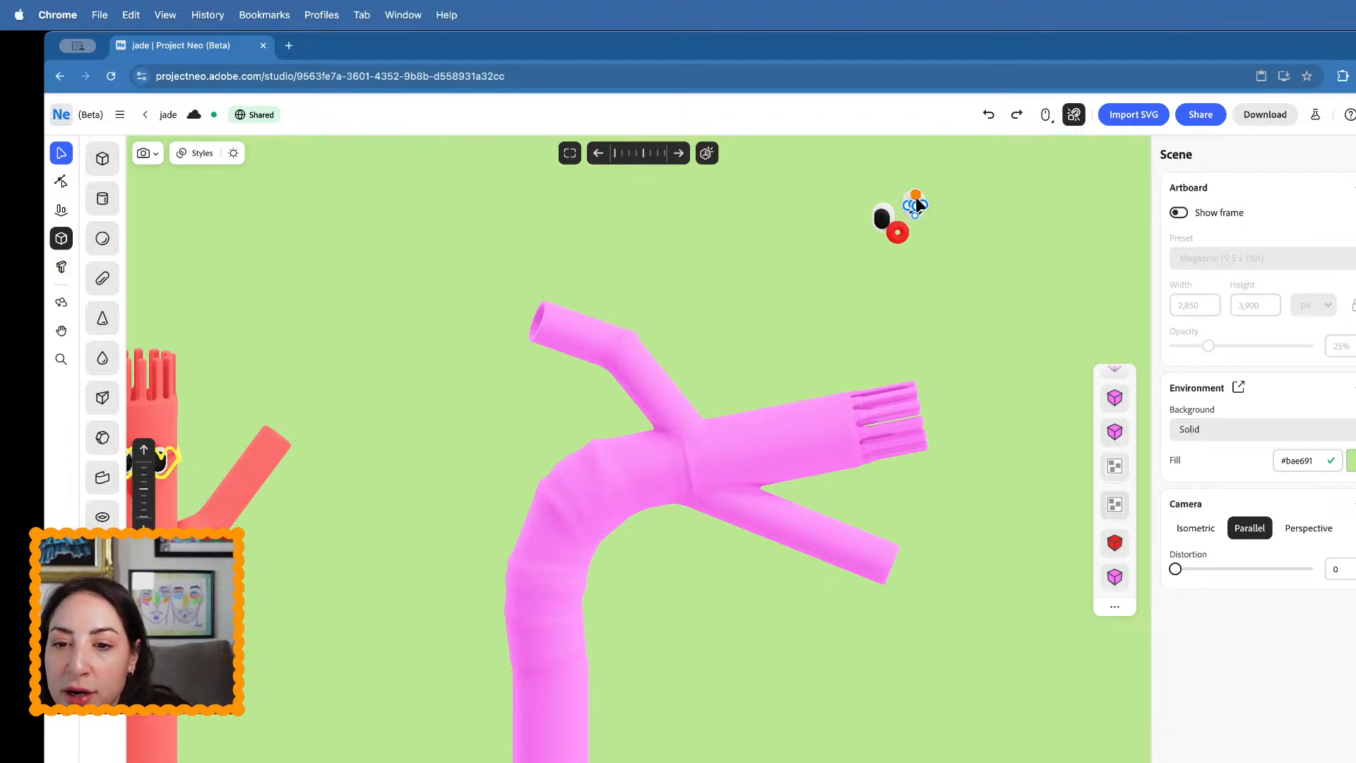
scroll(935, 210, up, 5)
scroll(935, 210, down, 5)
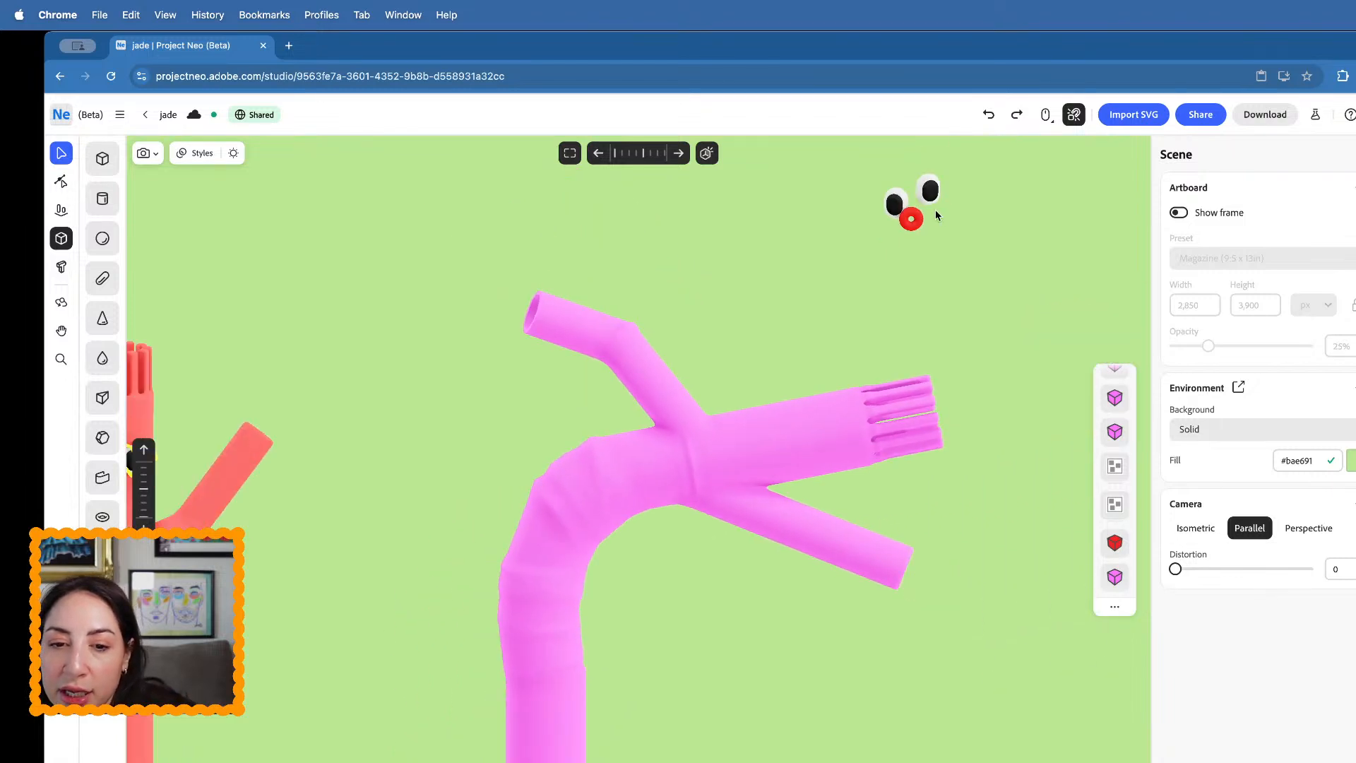
middle_drag(936, 211, 852, 286)
scroll(854, 285, up, 3)
drag(894, 273, 800, 185)
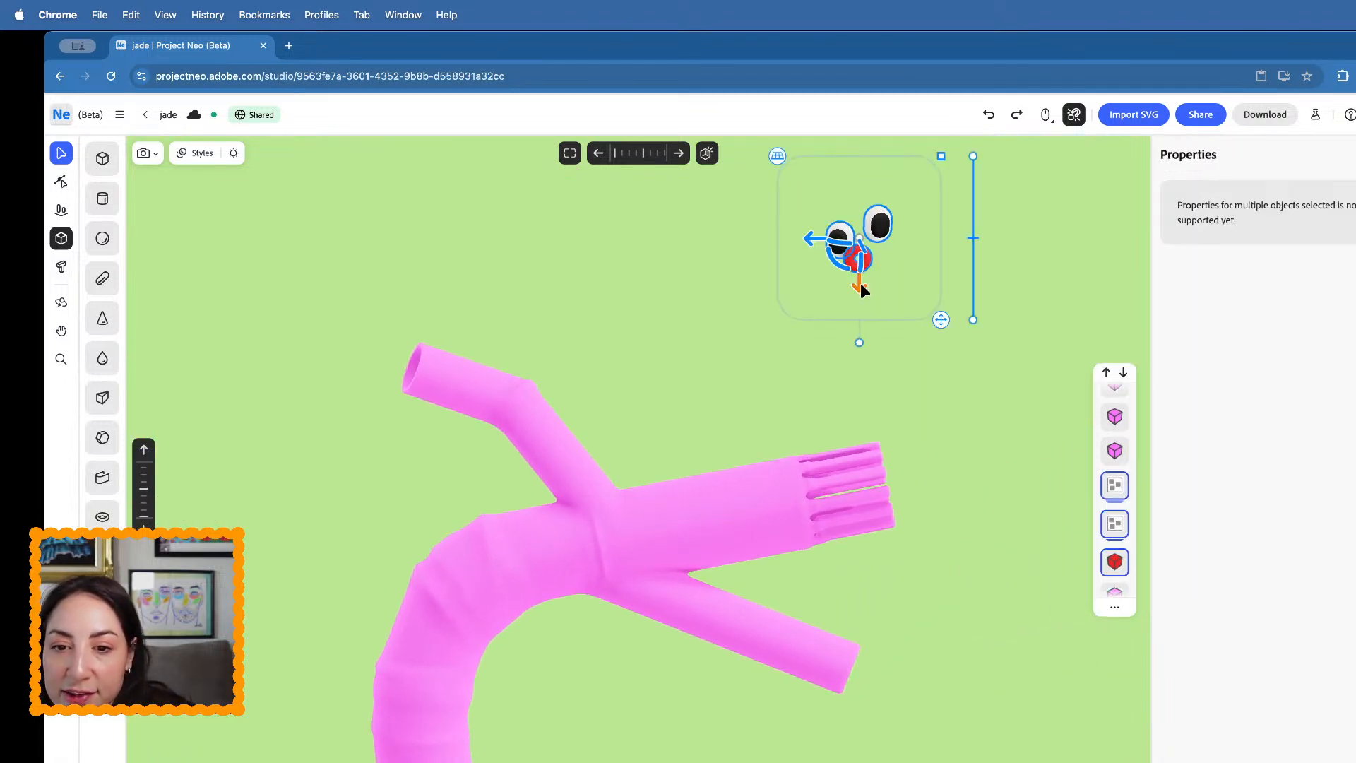
drag(861, 290, 825, 569)
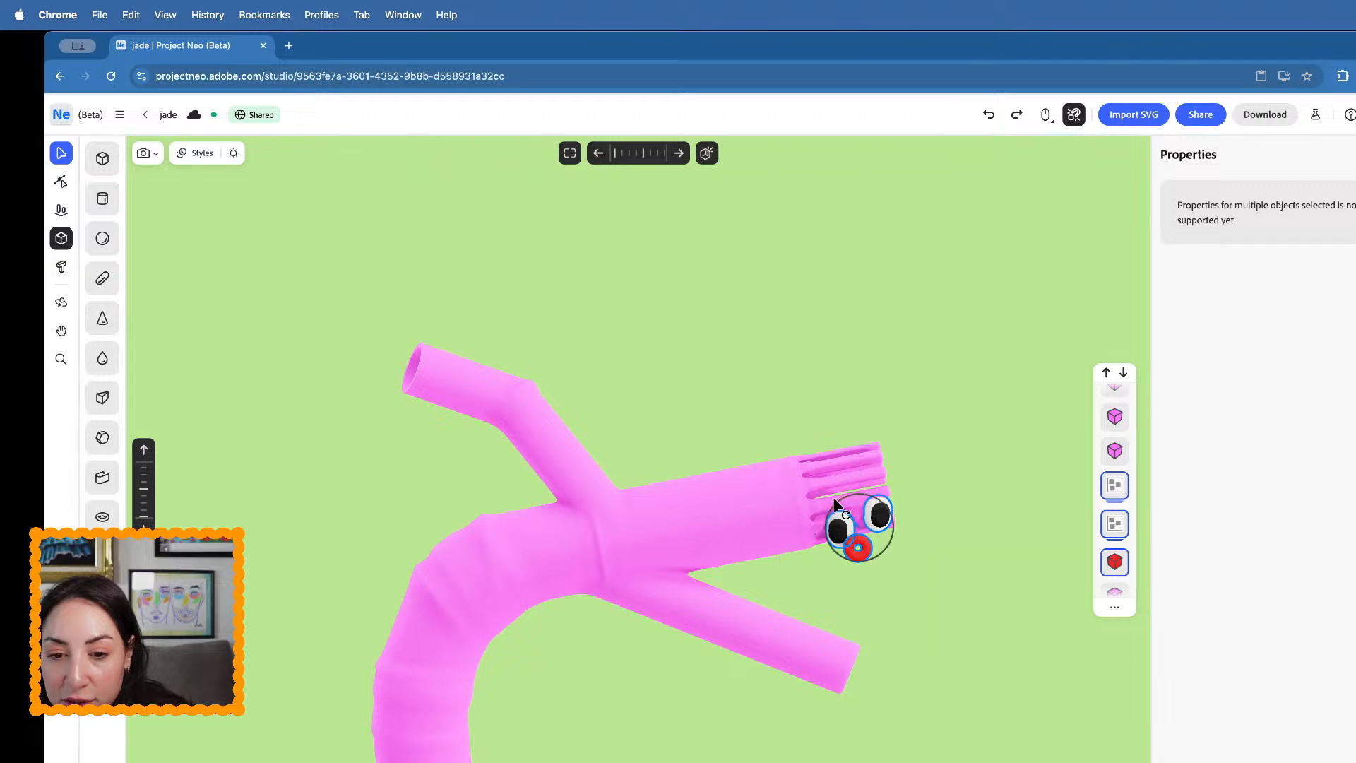
drag(887, 504, 772, 524)
scroll(812, 519, up, 3)
- Adjust the depth of the eyes and nose so they sit on the front surface of the magenta head
right_drag(781, 564, 784, 630)
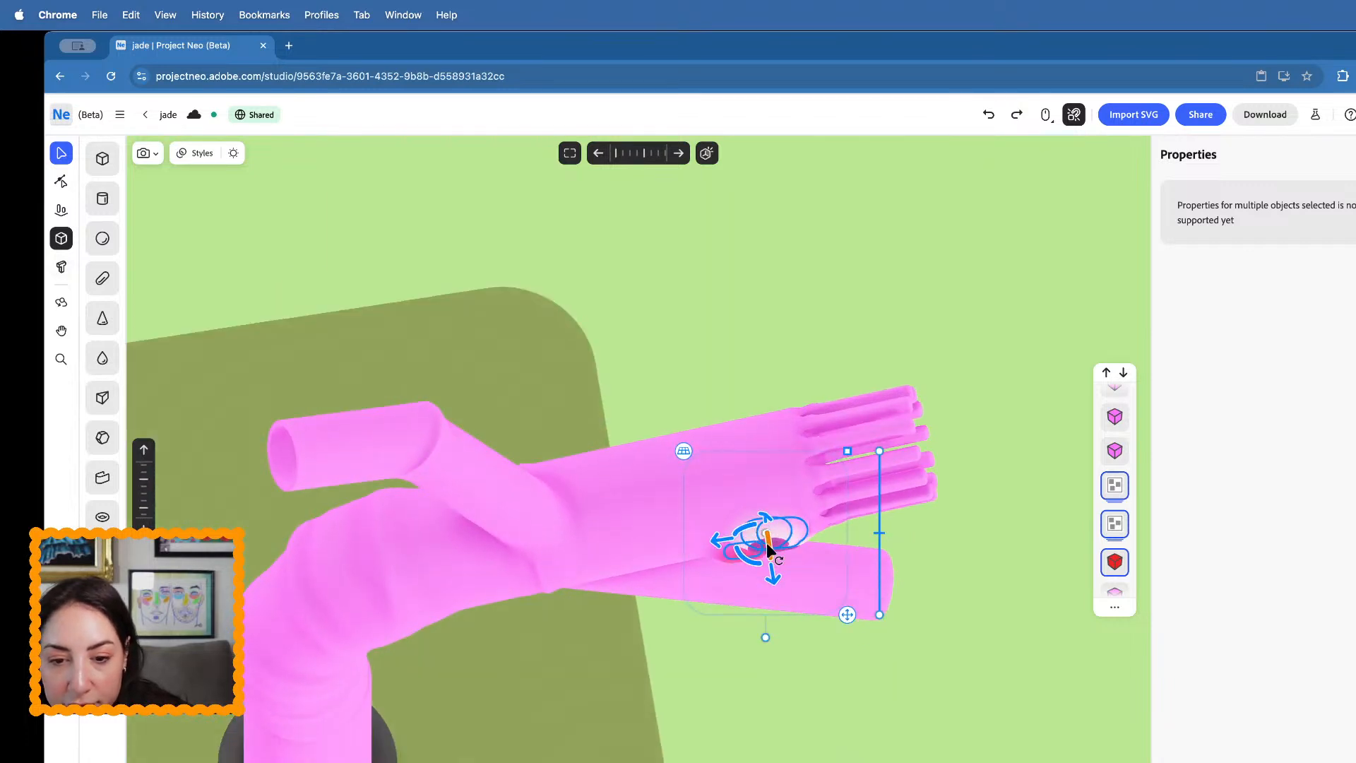
drag(771, 567, 772, 581)
right_drag(772, 581, 757, 475)
click(789, 409)
scroll(789, 408, down, 5)
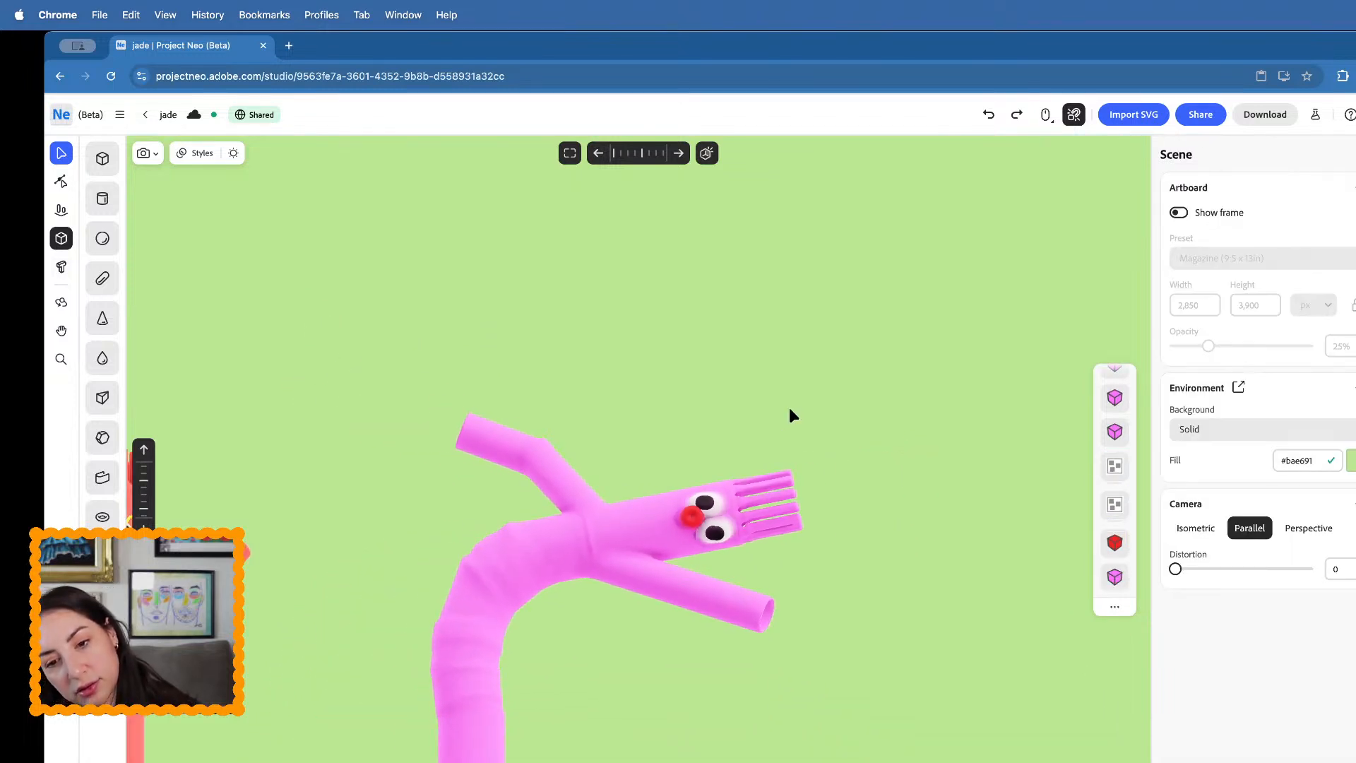
scroll(789, 408, down, 5)
scroll(789, 408, up, 6)
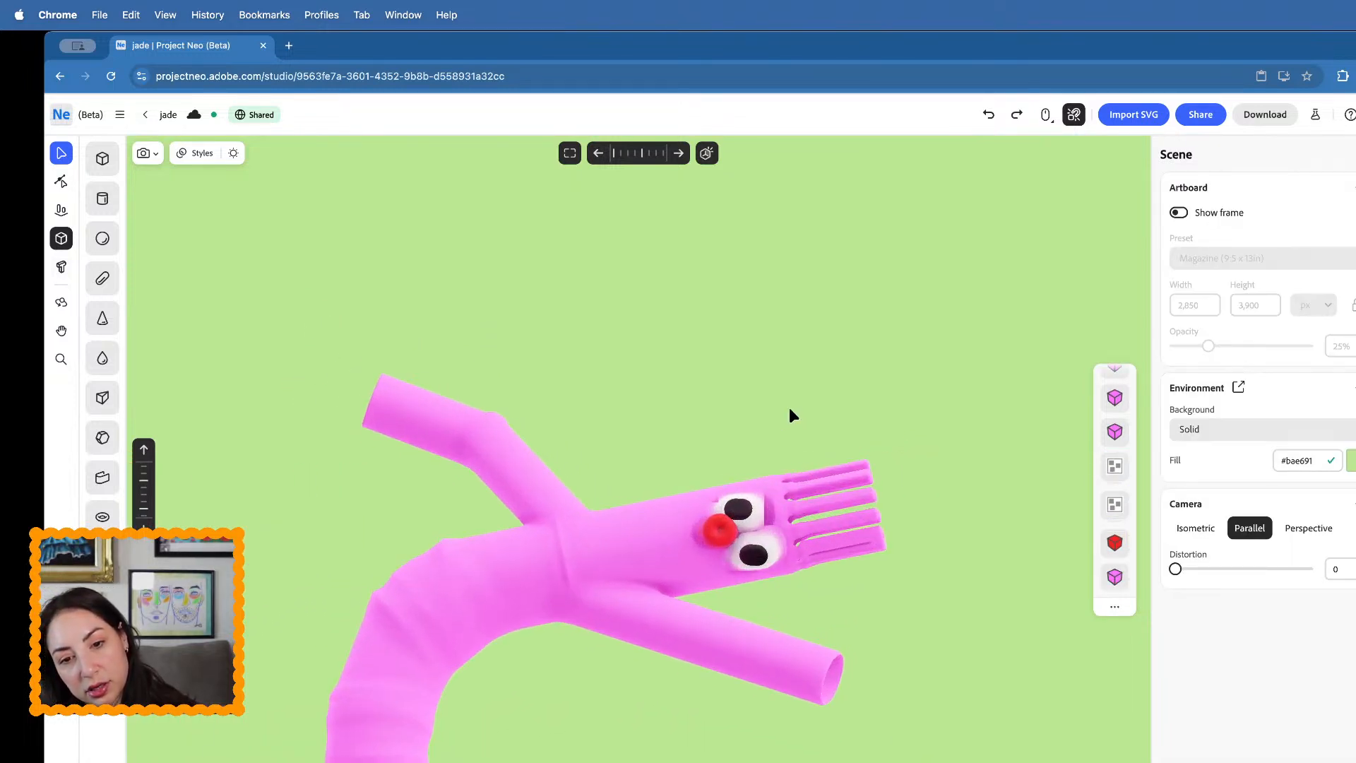
- Check the blending settings of the lower eye's sphere, the magenta head cylinder and the hair fringe
click(774, 545)
click(773, 549)
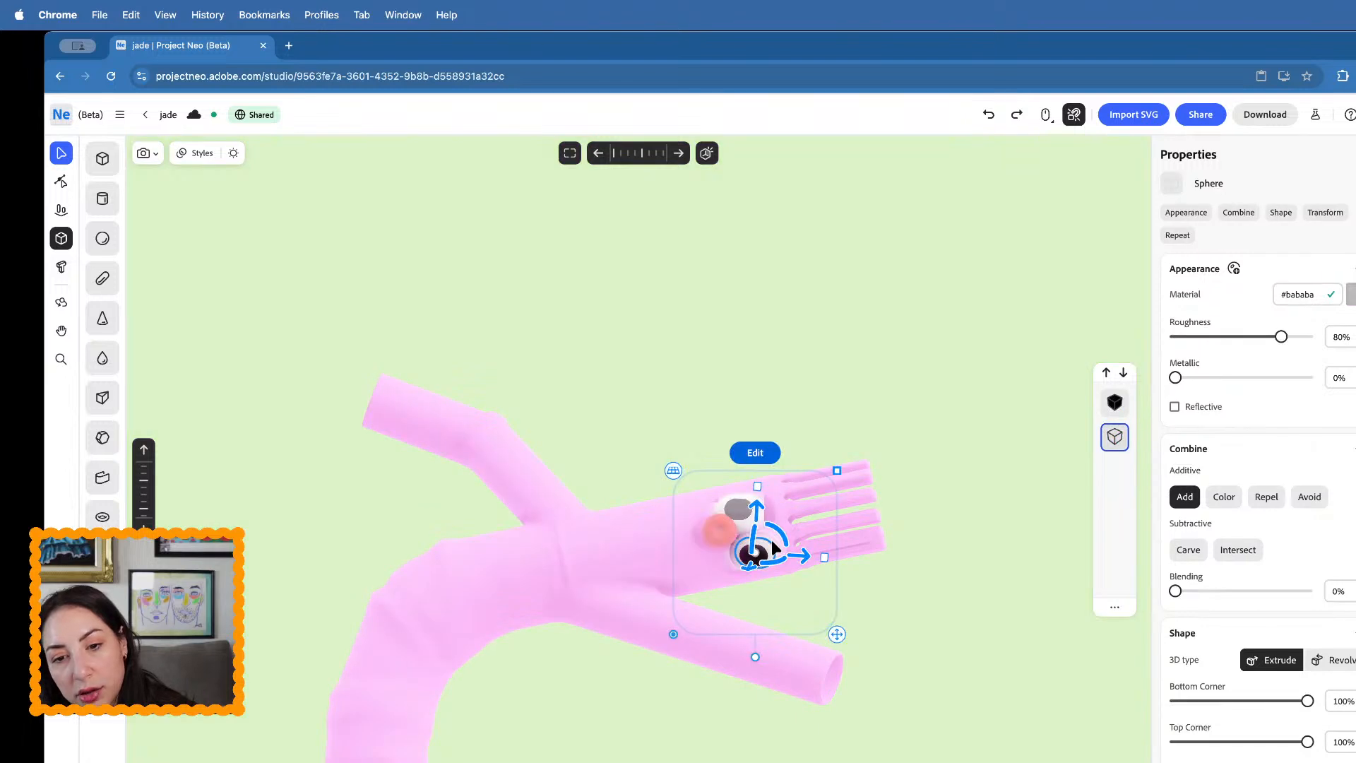
double_click(770, 544)
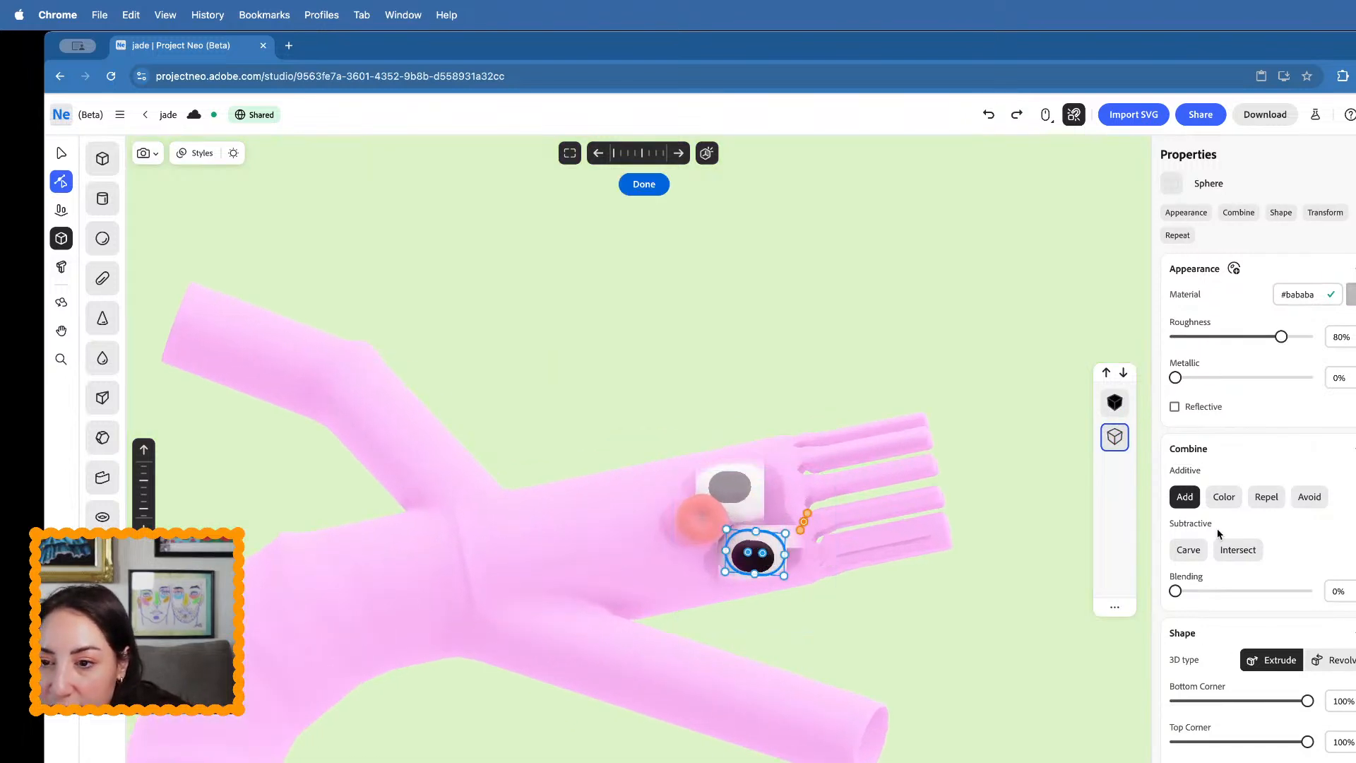
scroll(1208, 579, down, 1)
scroll(1203, 604, up, 1)
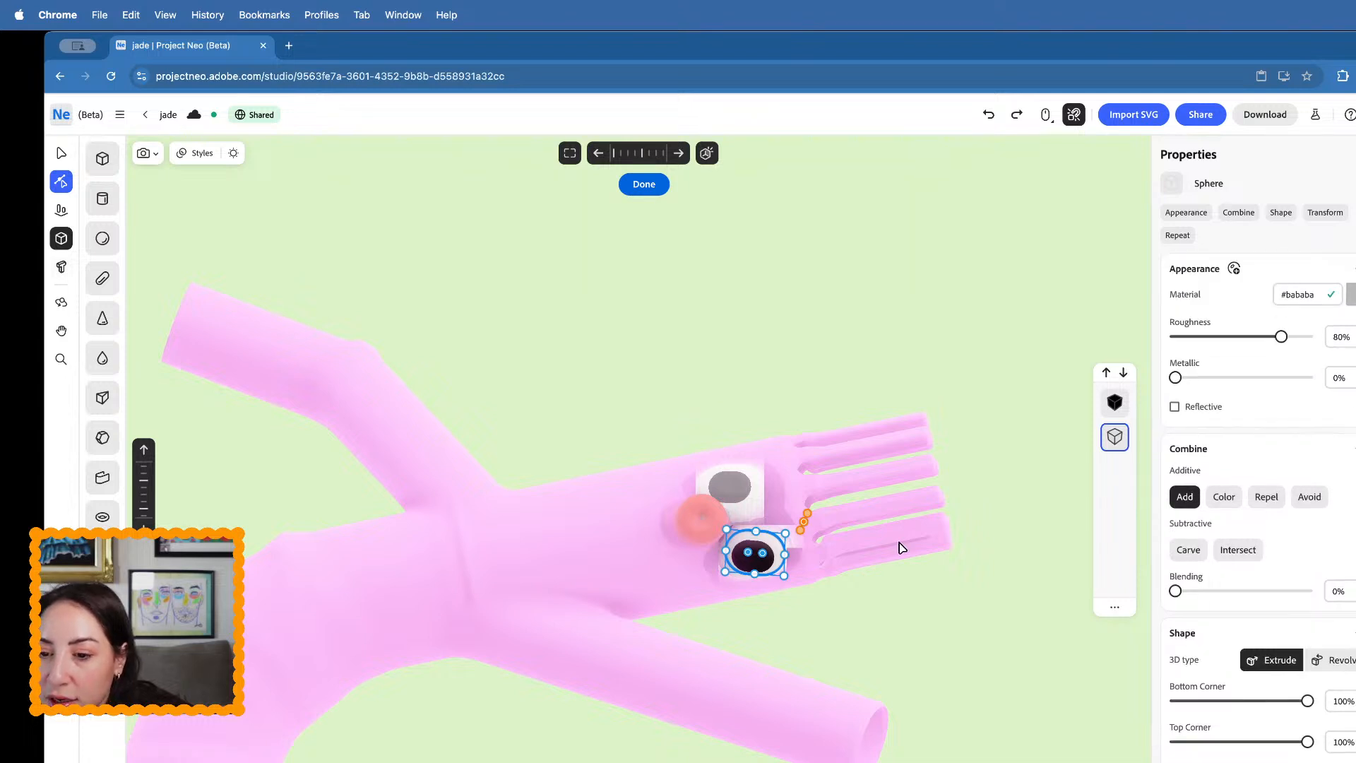
key(Escape)
double_click(783, 493)
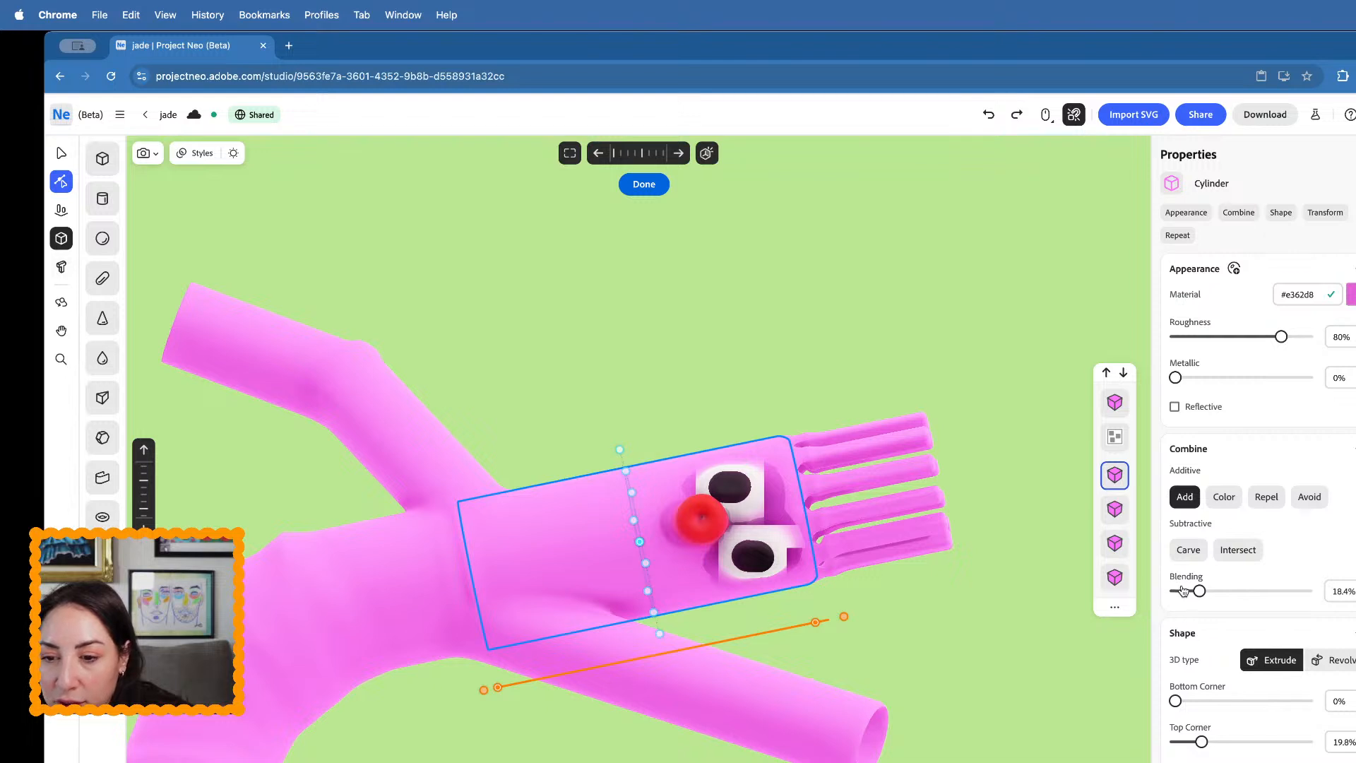
drag(1183, 590, 1199, 591)
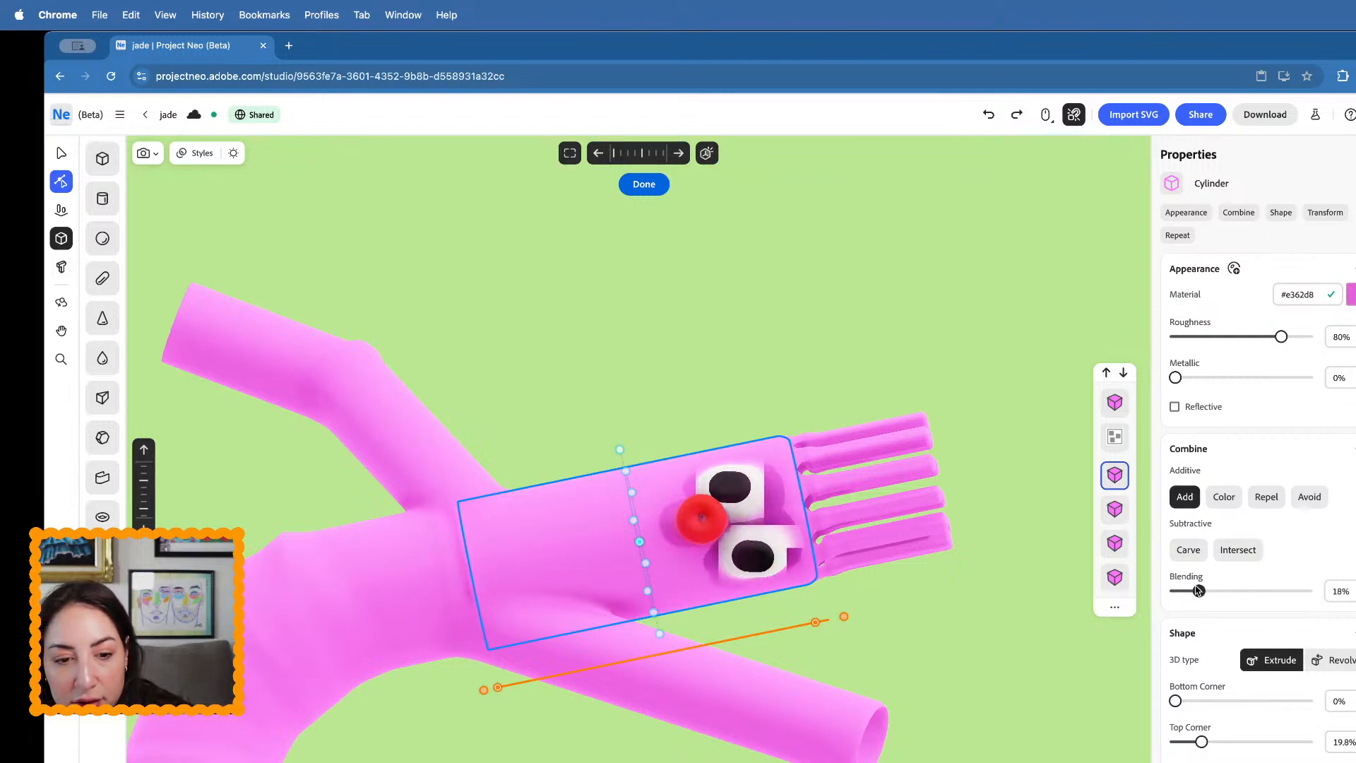
click(888, 604)
click(864, 541)
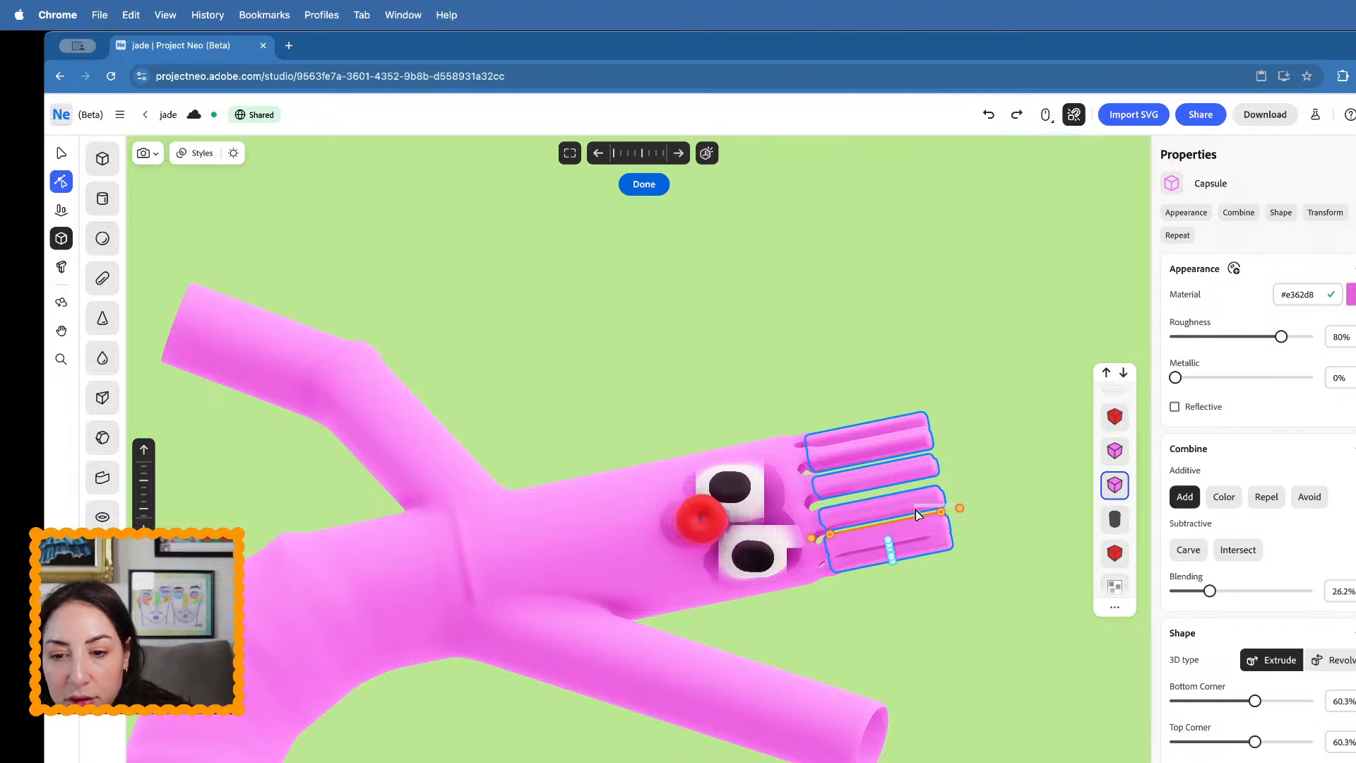
click(1021, 421)
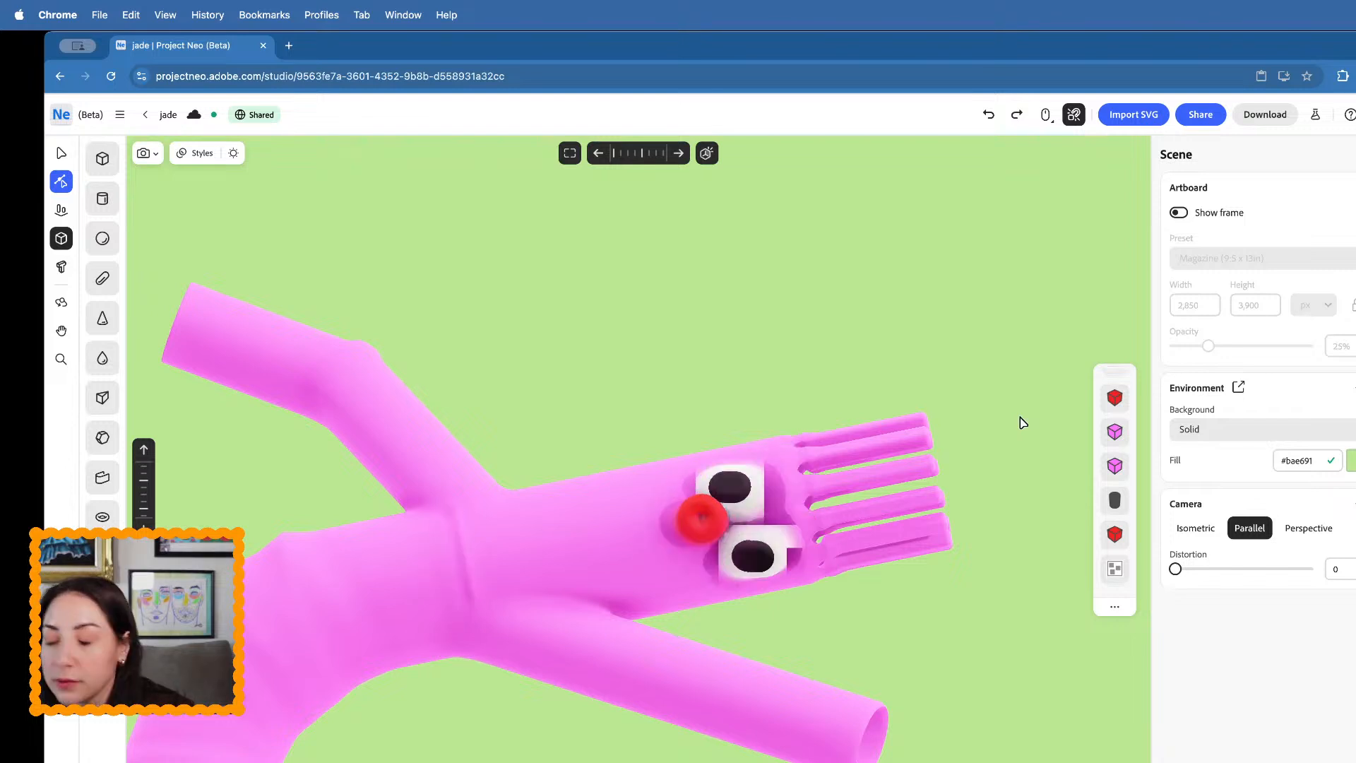
- Nudge the hair fringe slightly closer to the end of the magenta head
click(852, 525)
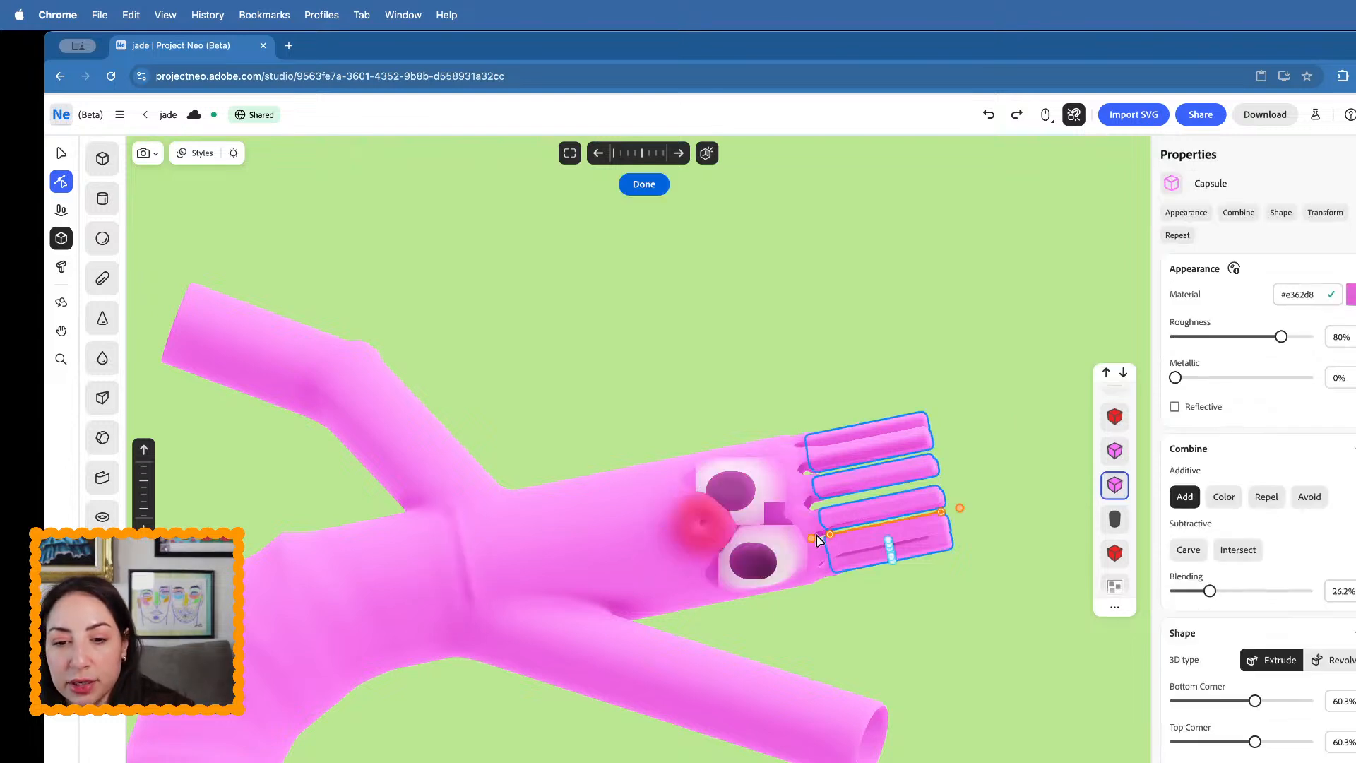
click(62, 152)
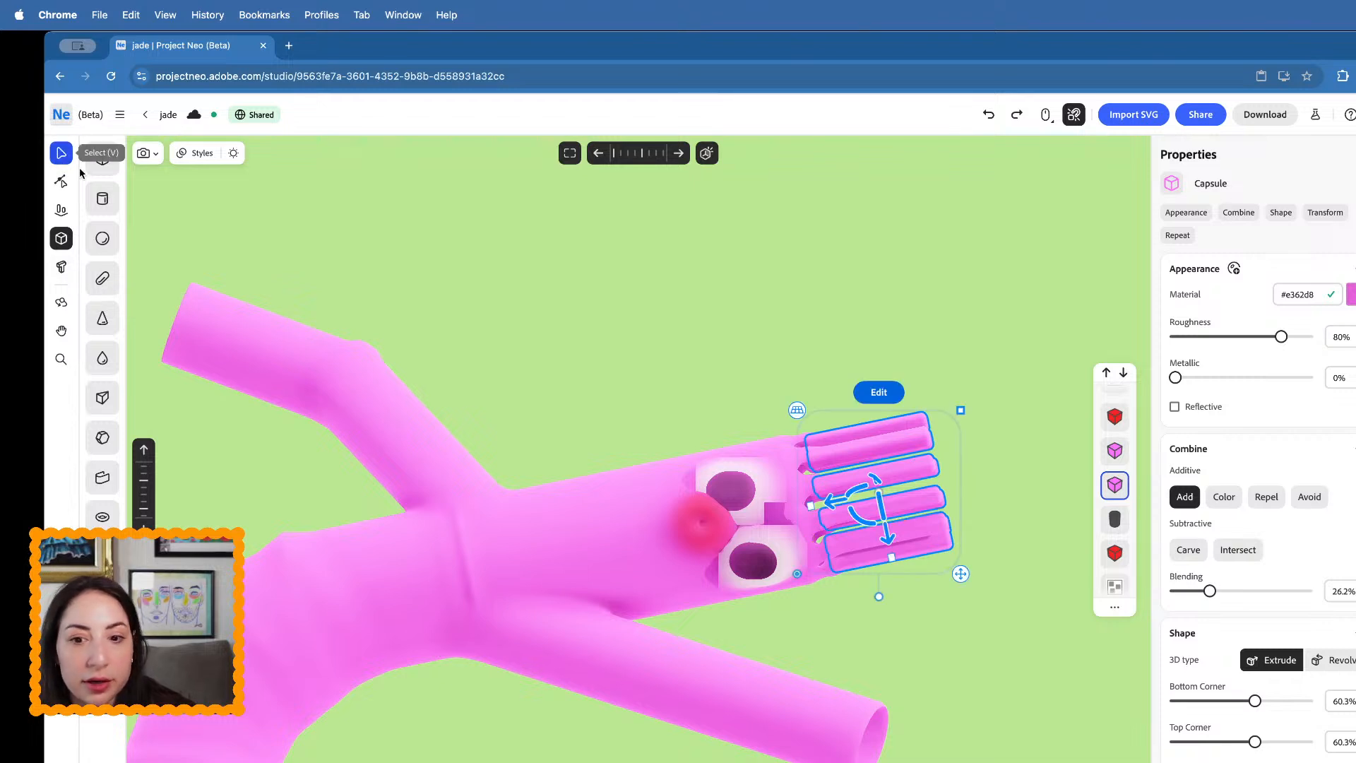
mouse_move(816, 508)
mouse_down()
mouse_move(787, 509)
mouse_move(811, 503)
mouse_up()
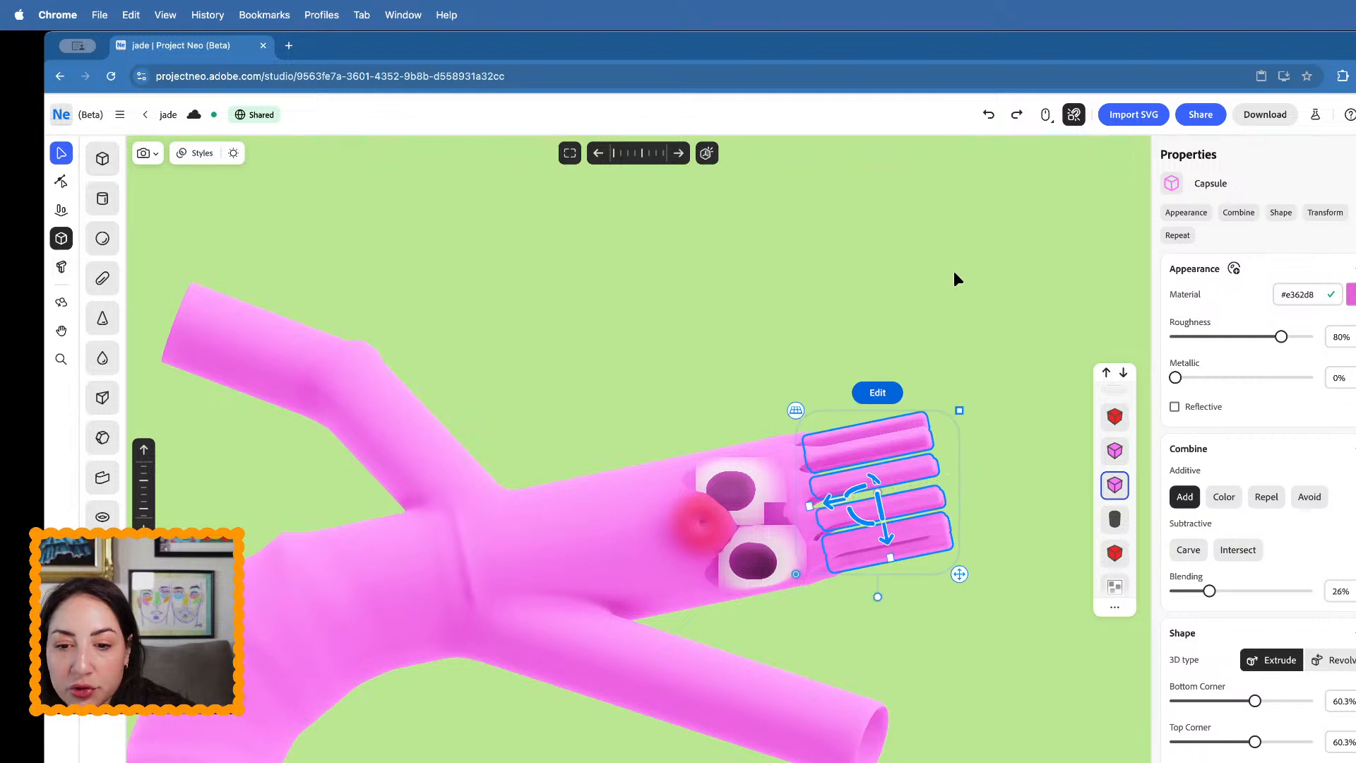
click(954, 274)
- Move the lower eye down towards the head's lower edge and adjust its depth on the face
click(760, 572)
drag(756, 575, 756, 633)
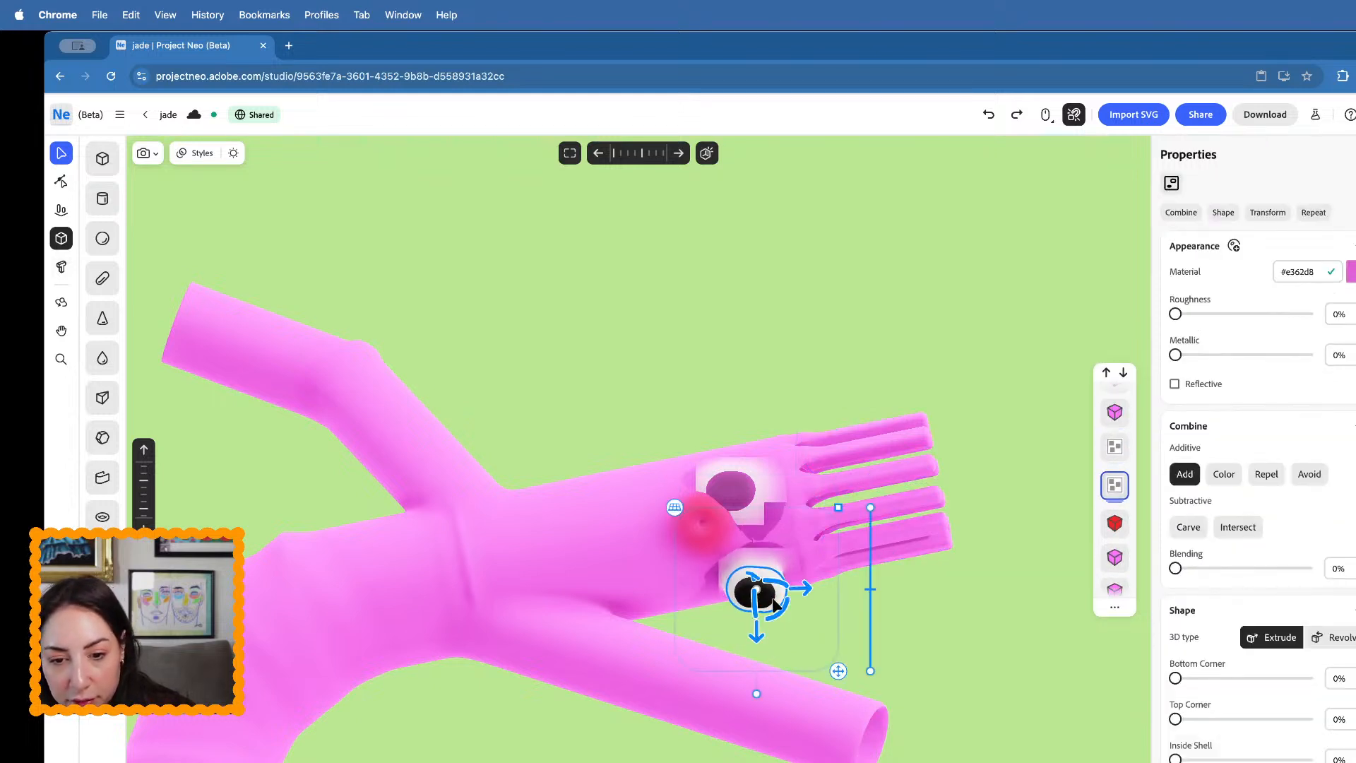
right_drag(757, 634, 771, 673)
drag(754, 584, 753, 591)
right_drag(766, 600, 807, 625)
drag(778, 605, 773, 580)
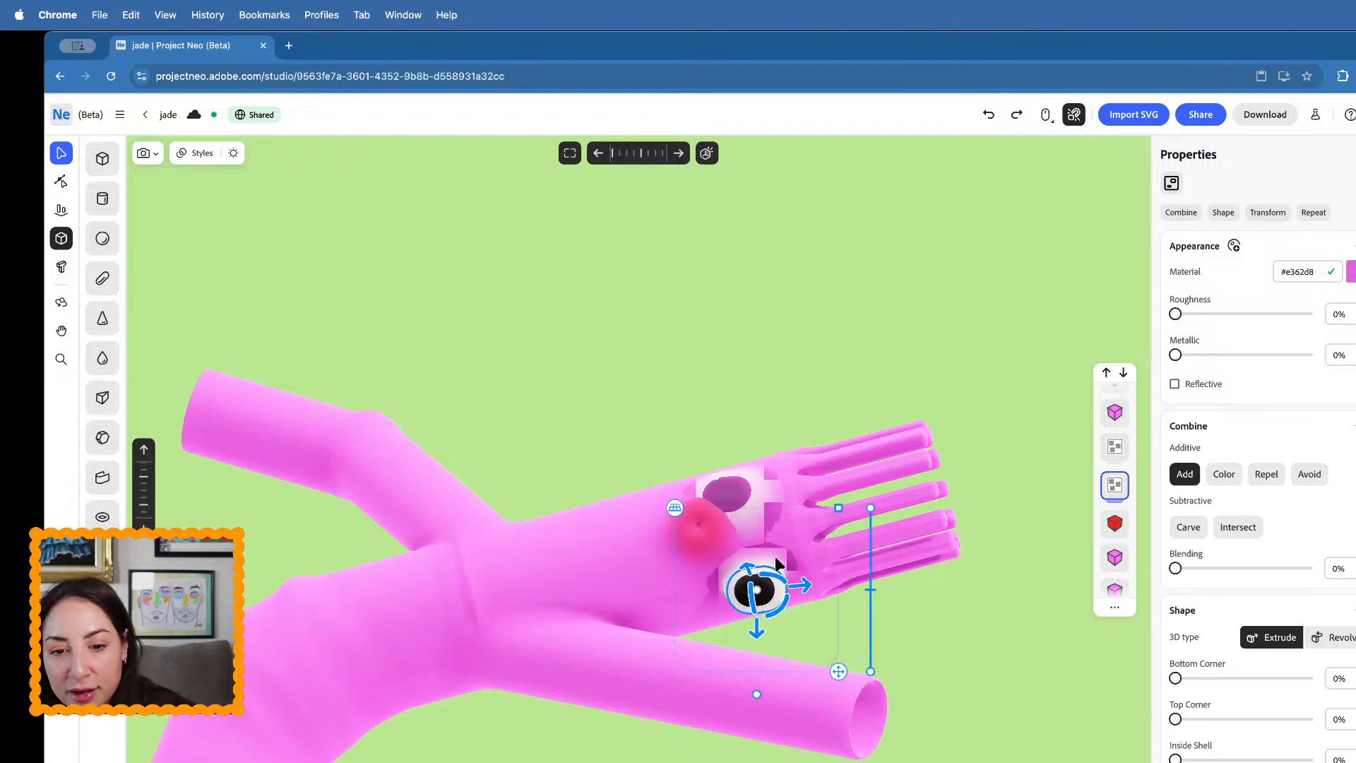
right_drag(767, 601, 769, 633)
drag(753, 593, 747, 577)
right_drag(748, 579, 757, 473)
- Reduce the head cylinder's blending to 9.2% and slide the hair fringe back against the head
click(620, 570)
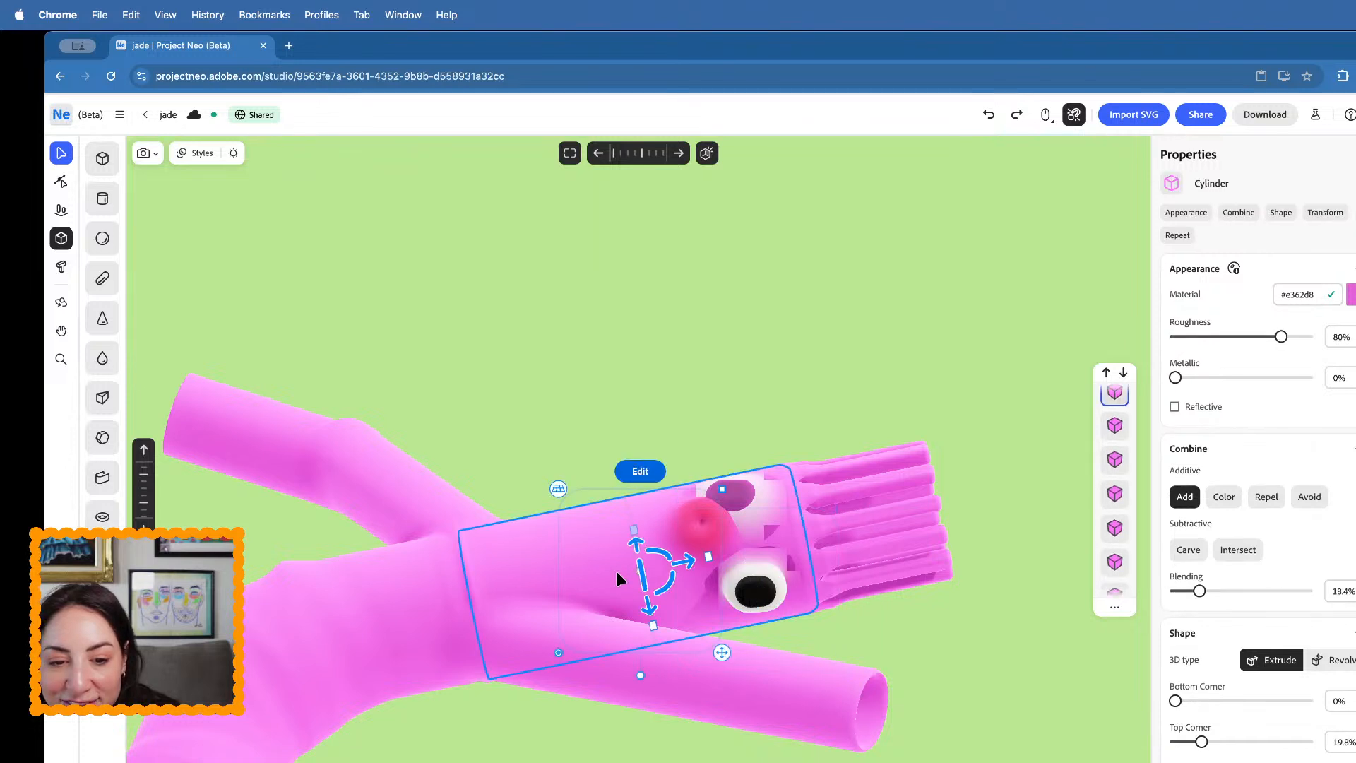
drag(1220, 591, 1185, 597)
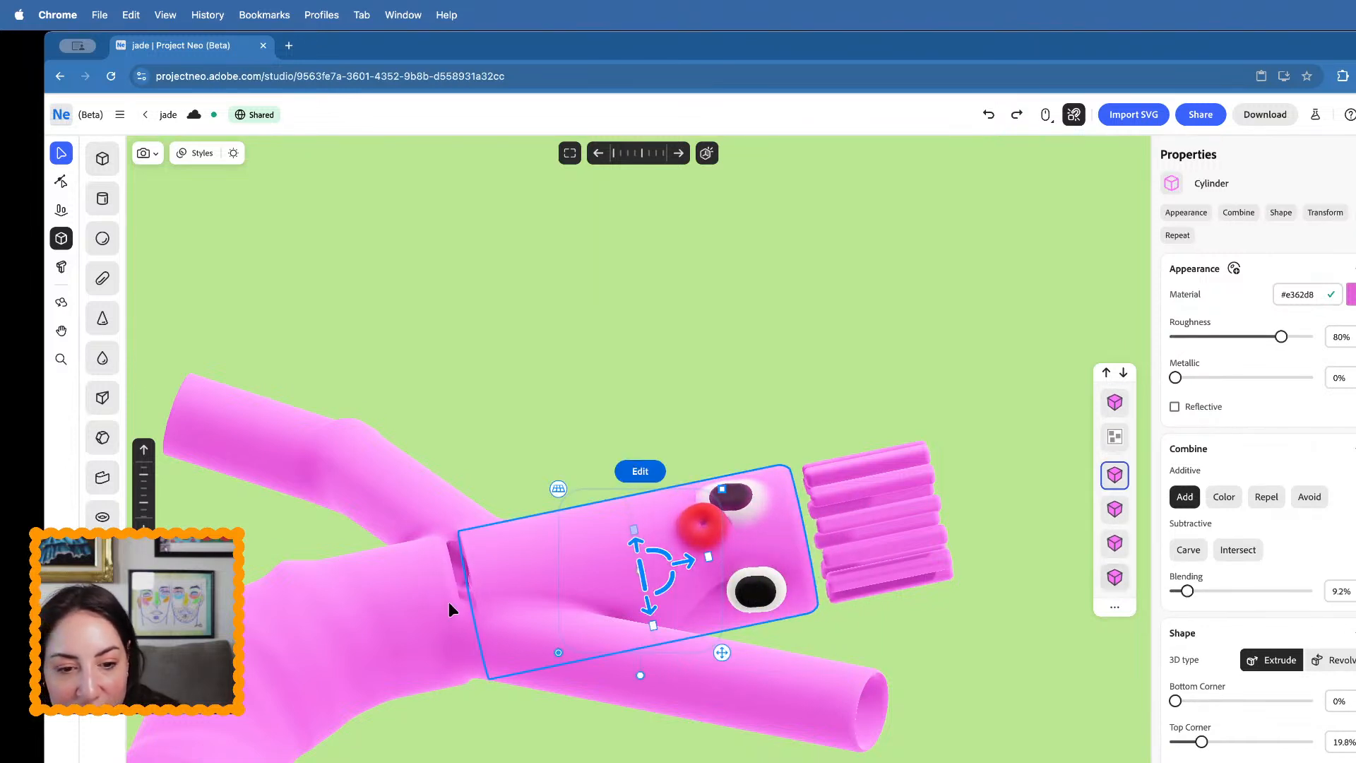
click(879, 548)
drag(852, 547, 805, 531)
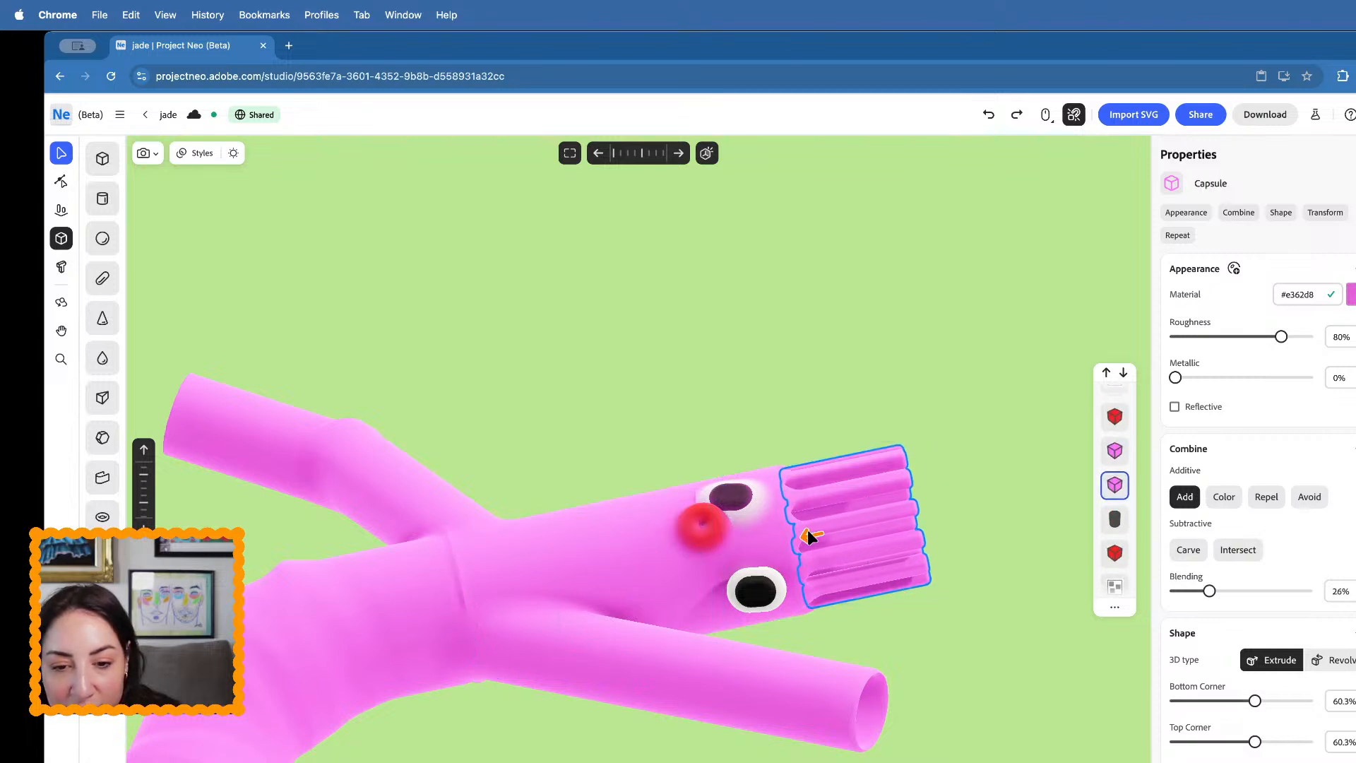
- Replace the upper eye with a duplicate of the lower eye, placed just above the original
click(747, 493)
key(Delete)
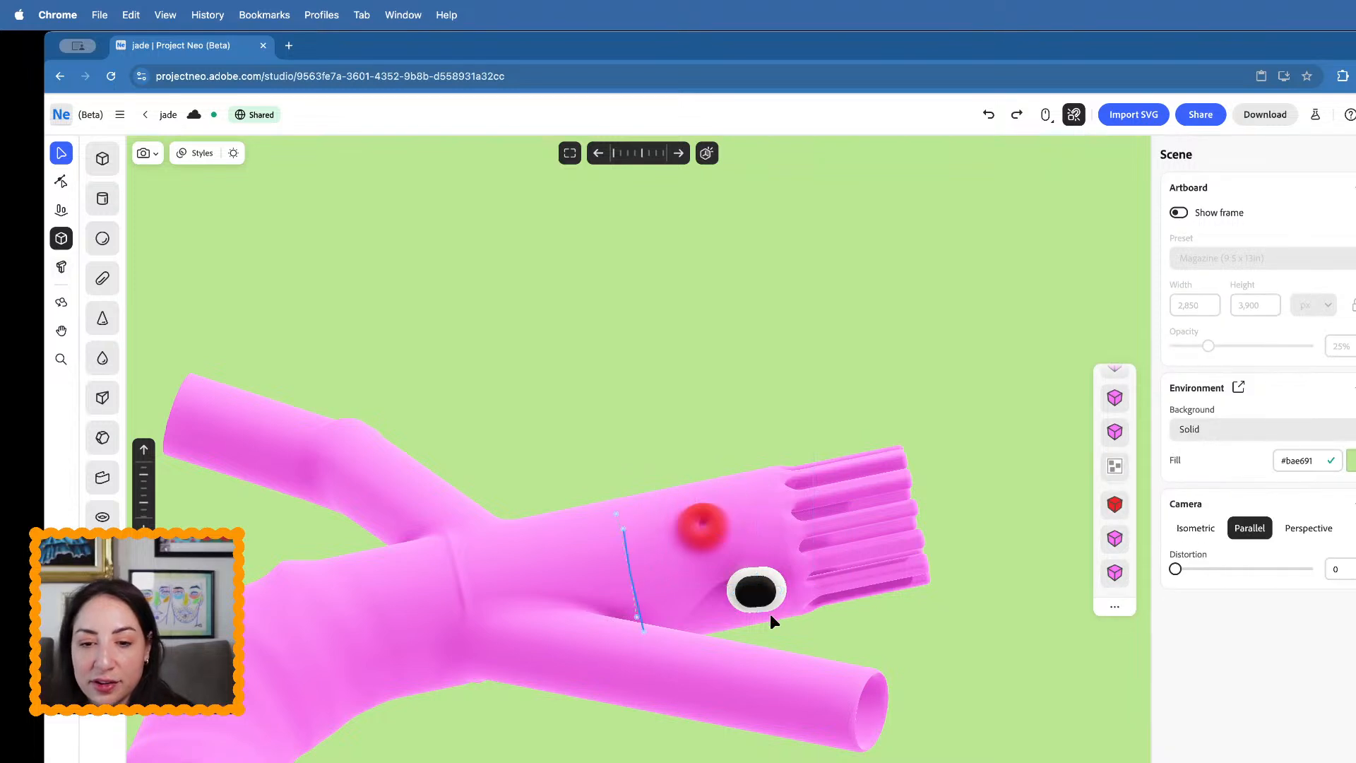
click(768, 595)
key(super+d)
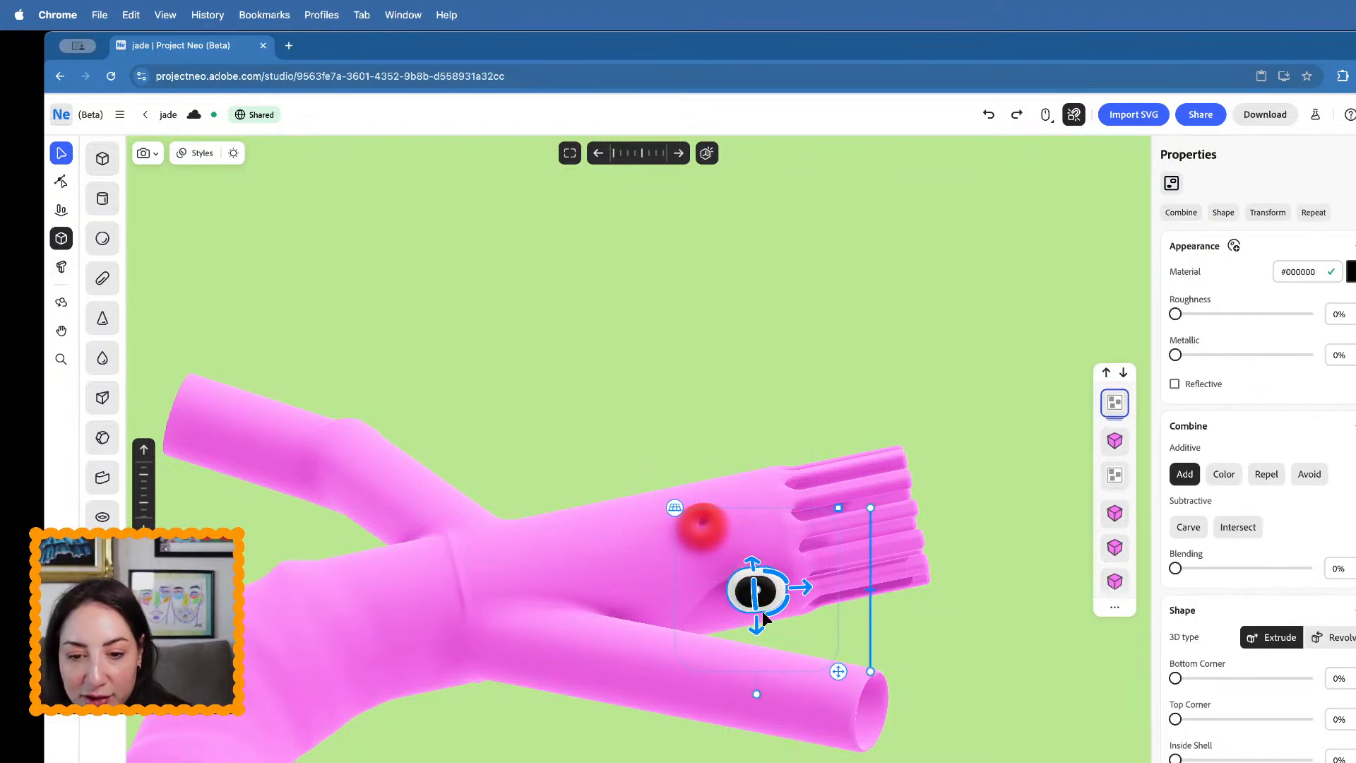
drag(757, 623, 755, 554)
right_drag(758, 558, 764, 621)
drag(756, 481, 758, 521)
right_drag(758, 523, 765, 459)
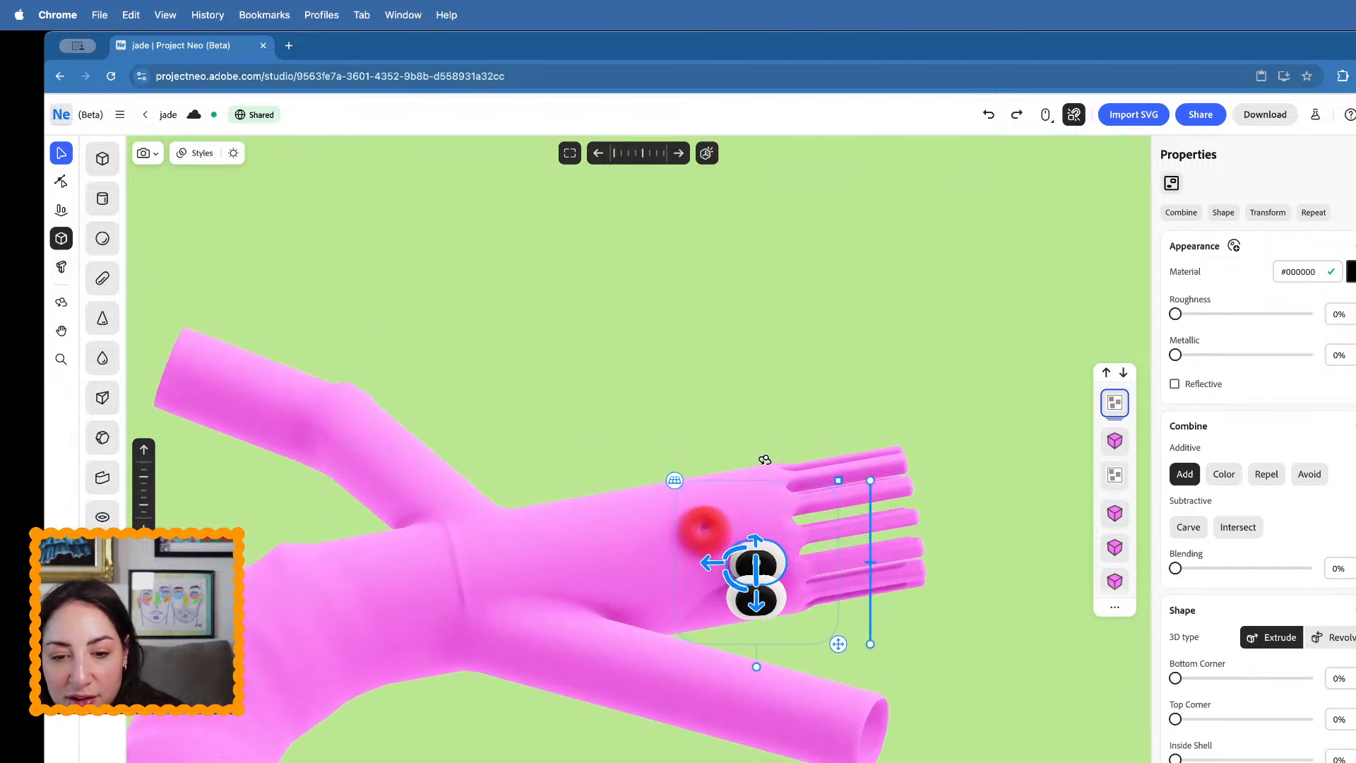
drag(757, 602, 758, 578)
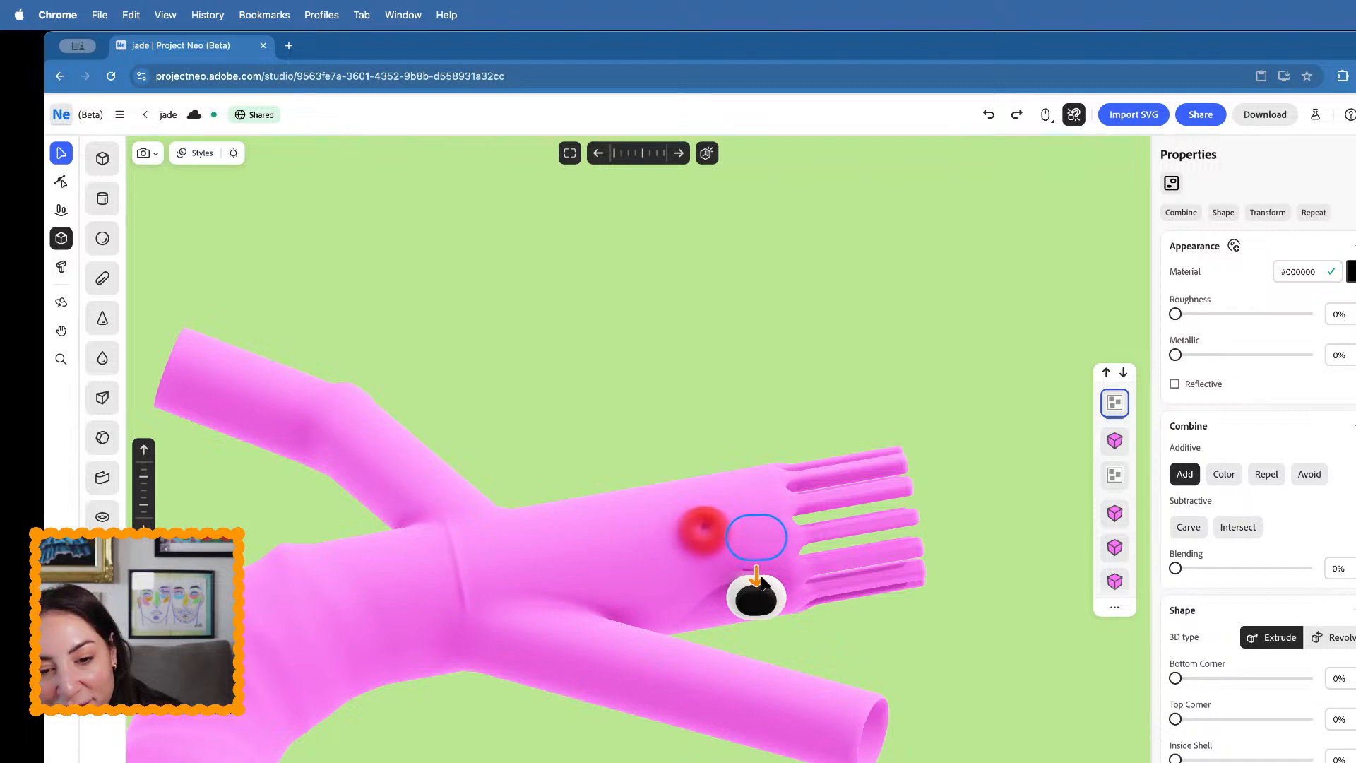
- Pull the duplicated eye forward out of the head's surface and reposition both eyes together on the face
right_drag(758, 576, 650, 626)
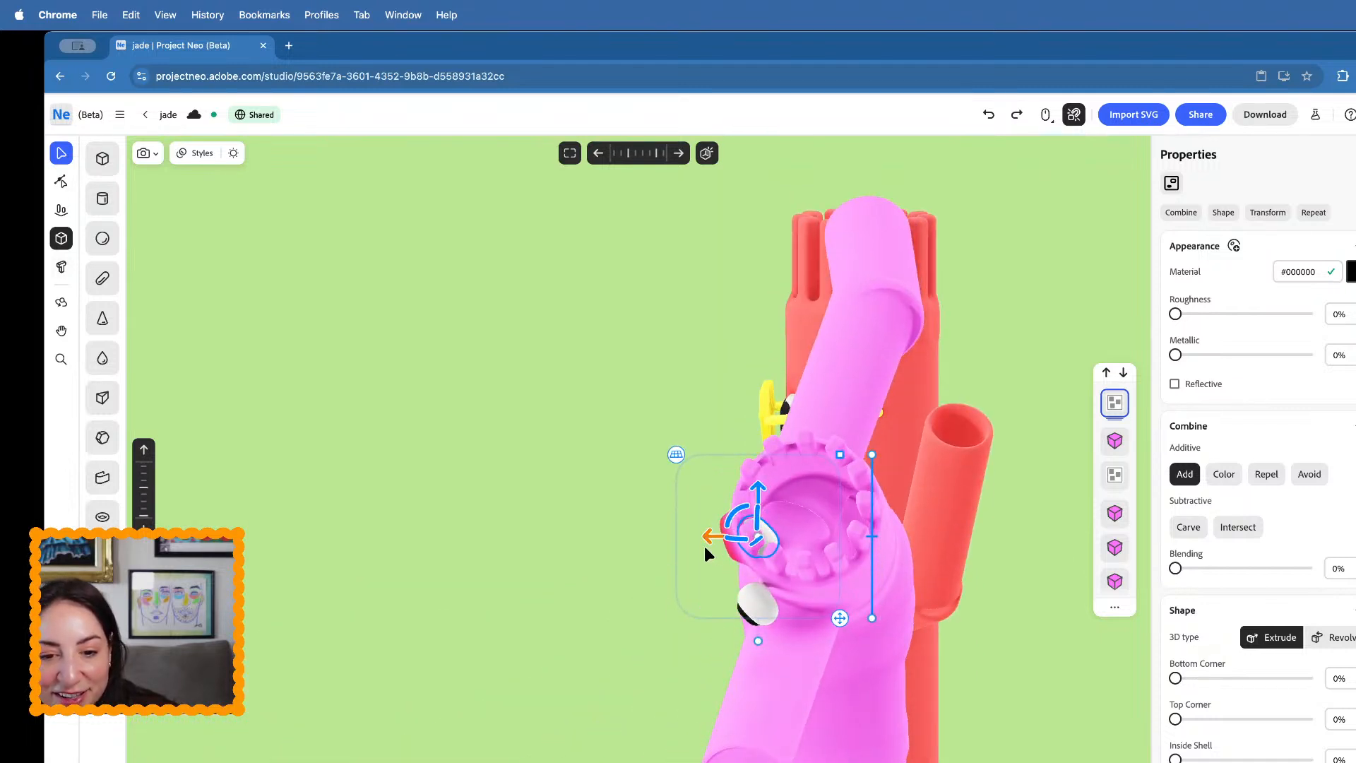
drag(705, 547, 730, 511)
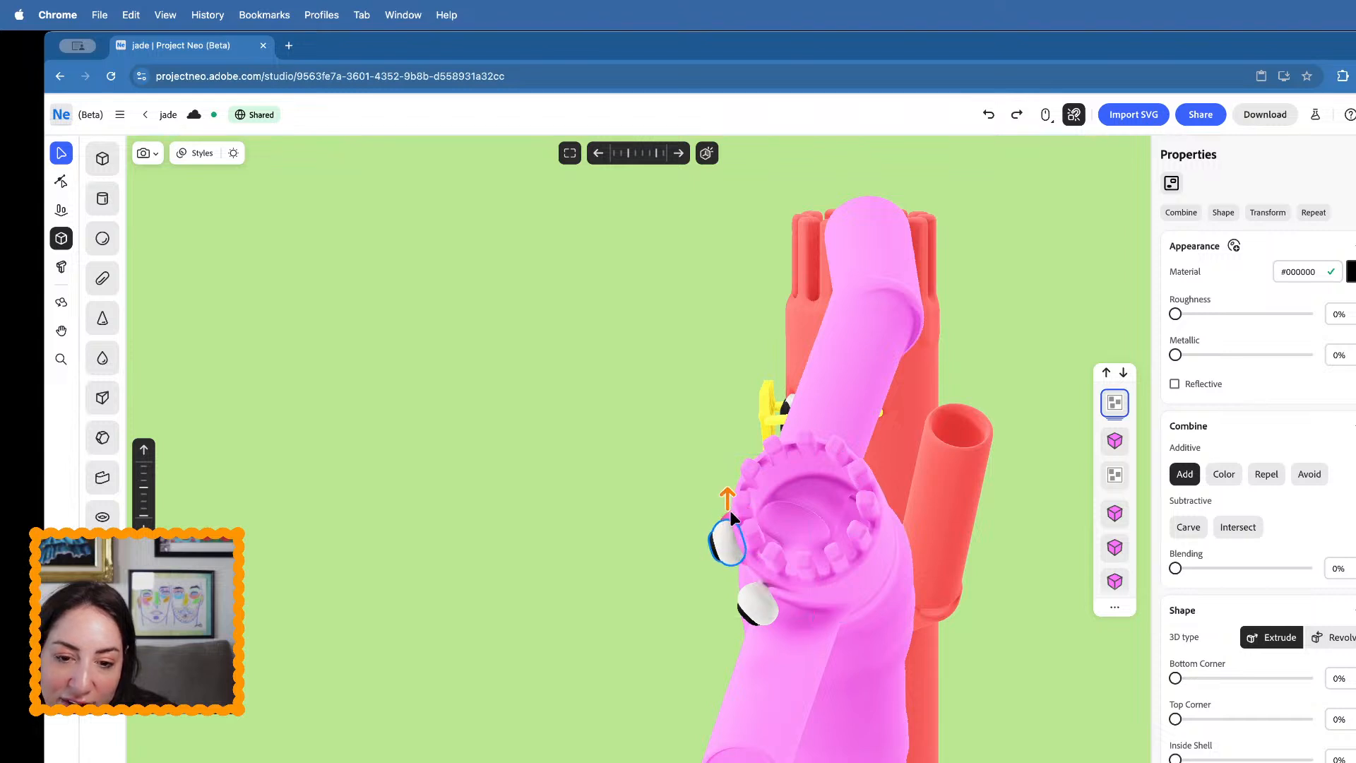
right_drag(730, 515, 827, 469)
shift+click(751, 620)
drag(739, 633, 736, 605)
right_drag(735, 605, 690, 681)
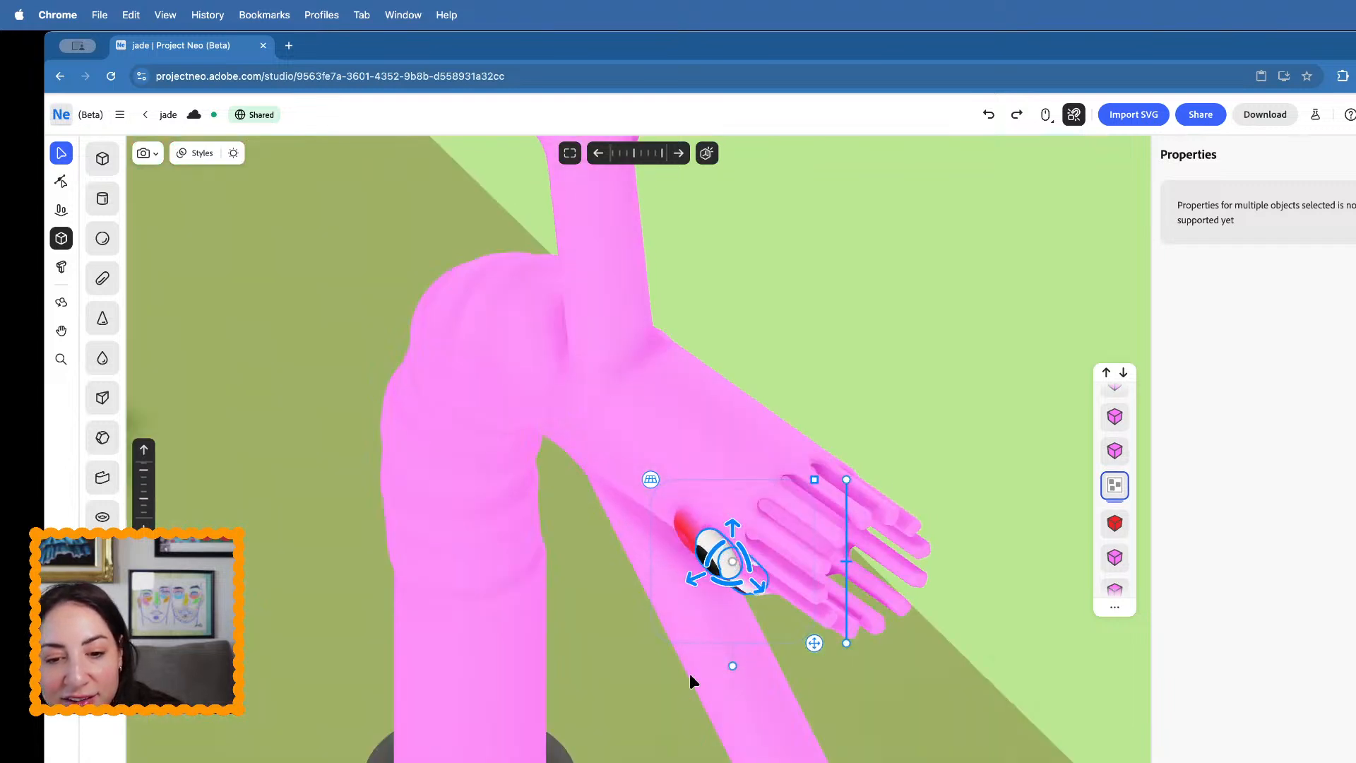
- Reposition the red nose beside the eyes on the front of the magenta head
click(720, 558)
right_drag(722, 557, 676, 603)
click(688, 553)
scroll(676, 605, down, 5)
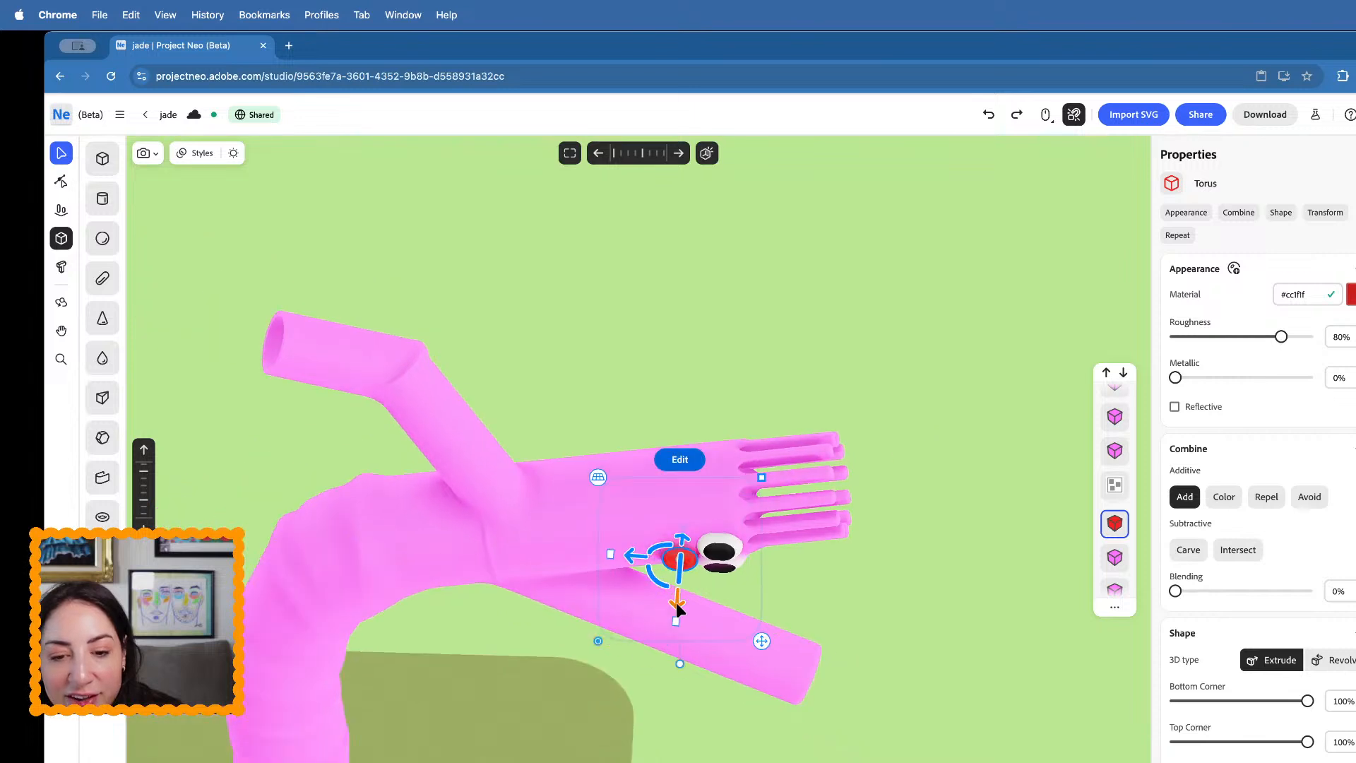
click(777, 604)
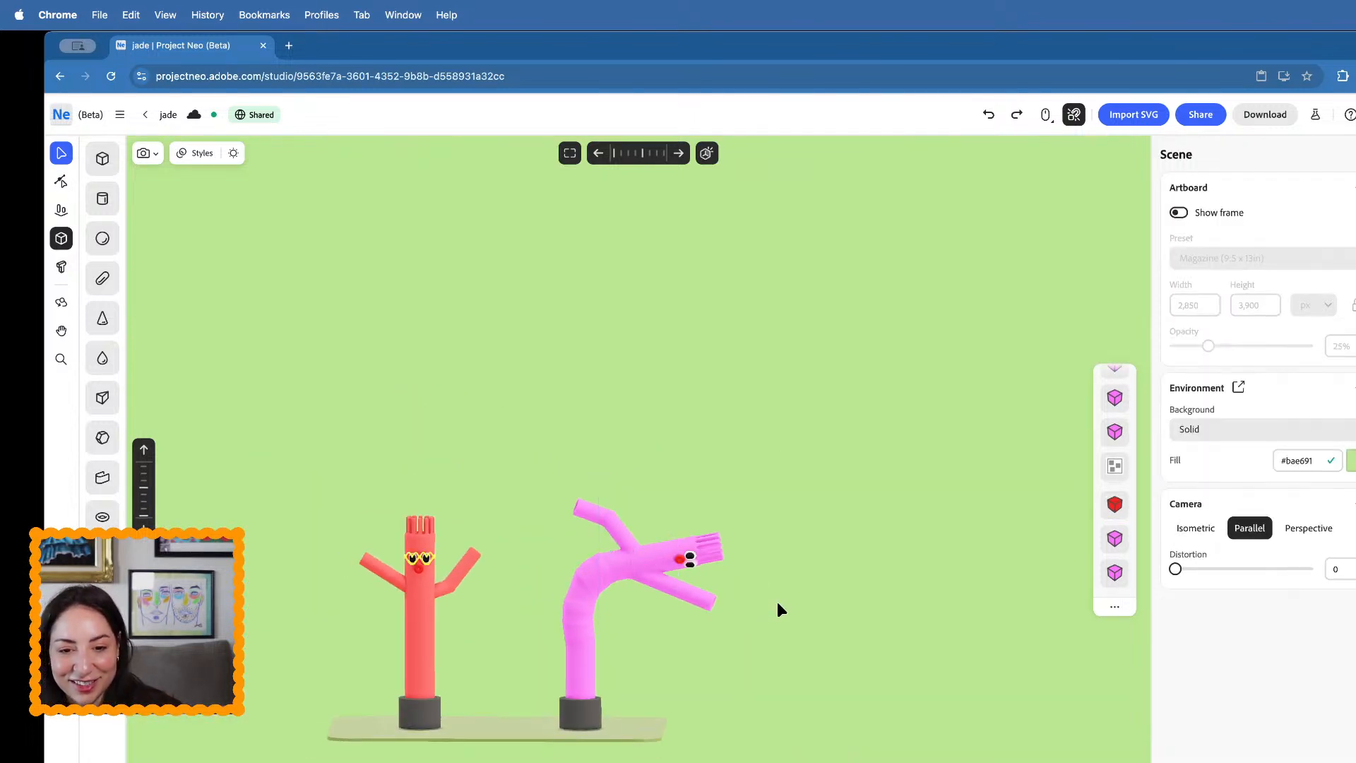
- Shift the red nose slightly down so it lines up between the two eyes
scroll(777, 604, up, 10)
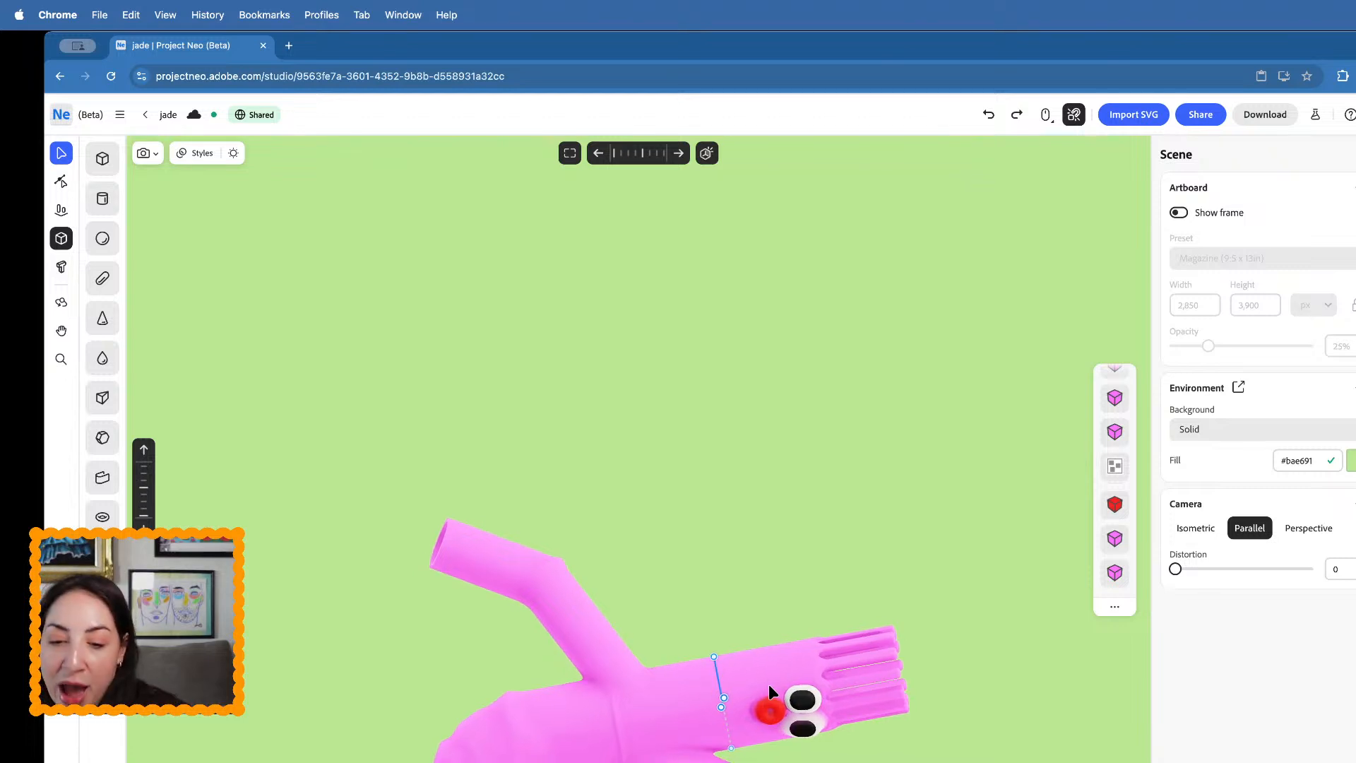
scroll(768, 684, up, 4)
middle_drag(768, 684, 745, 504)
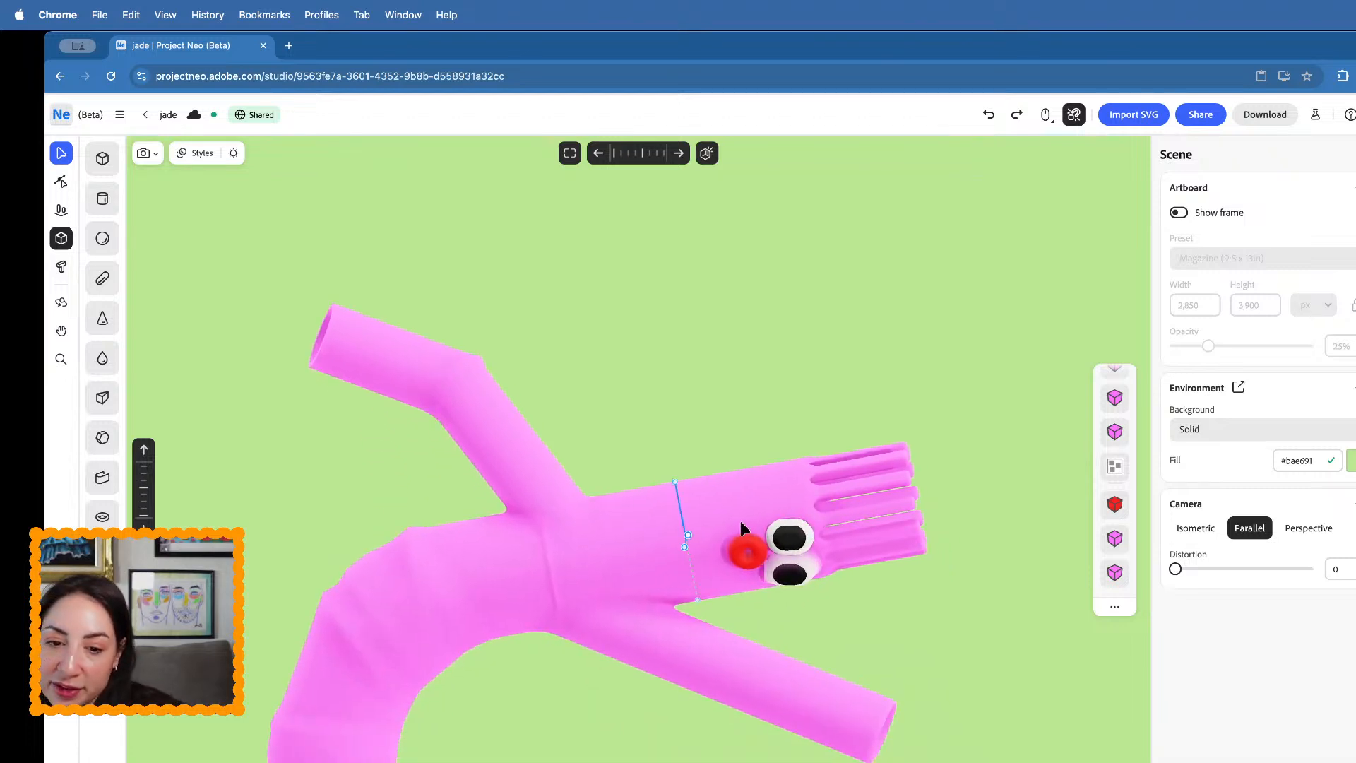
click(746, 555)
scroll(746, 555, up, 3)
click(785, 556)
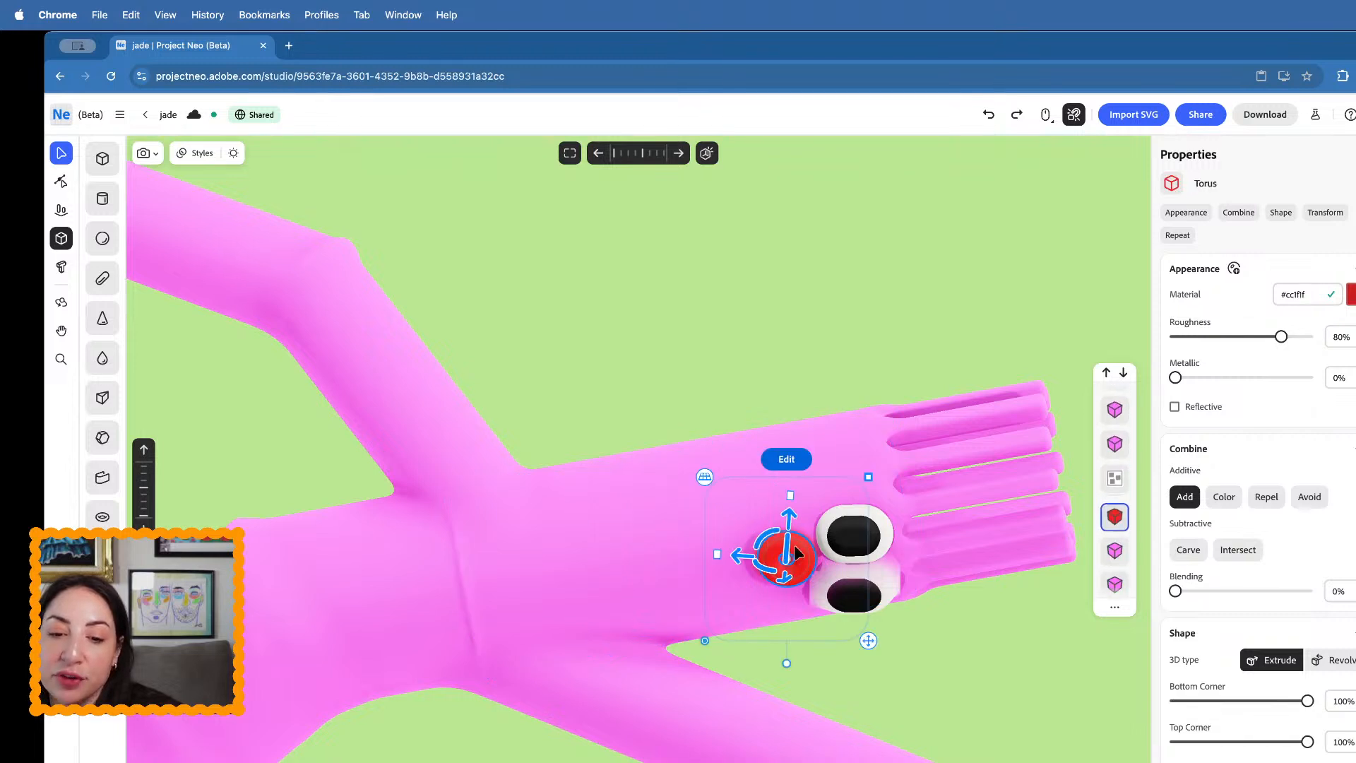
drag(789, 520, 789, 530)
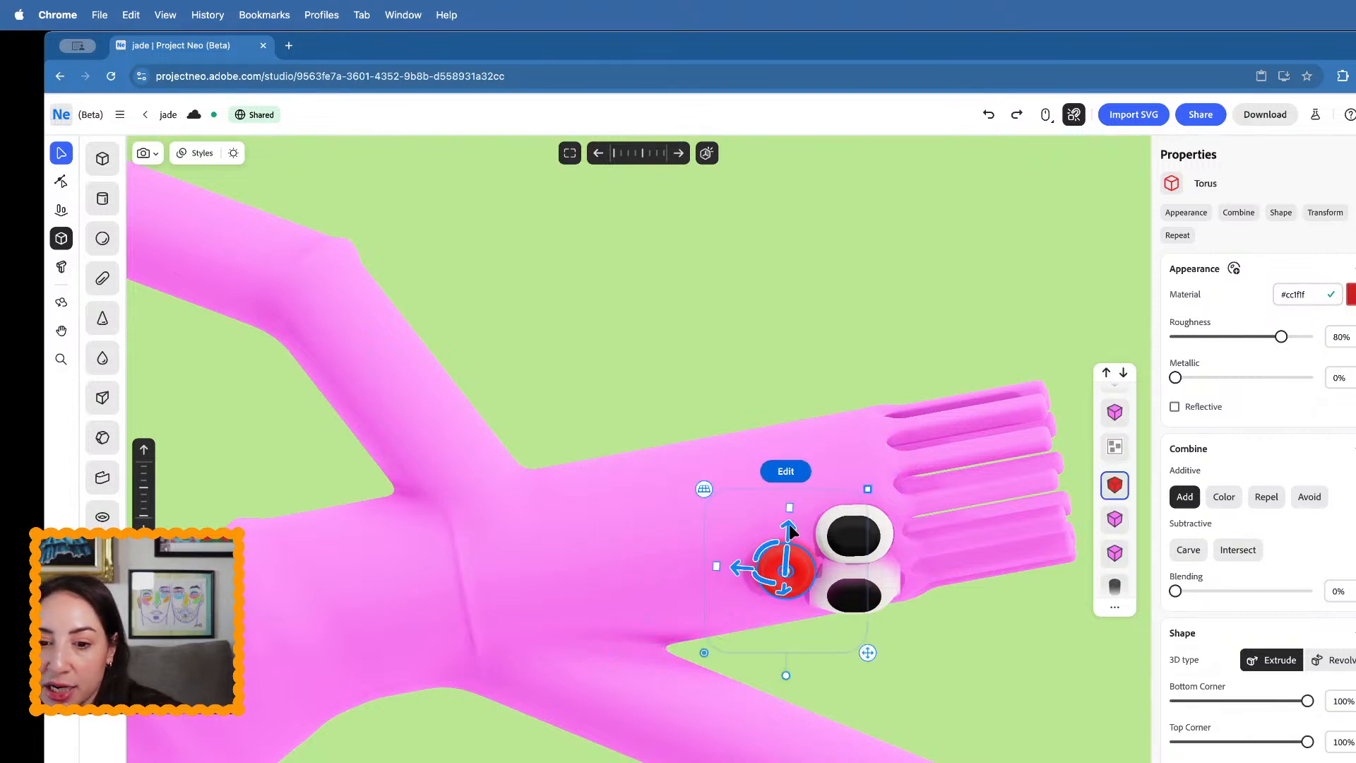
- Bring the lower and upper eyes slightly forward so both stand out from the magenta head's surface
click(882, 574)
click(893, 569)
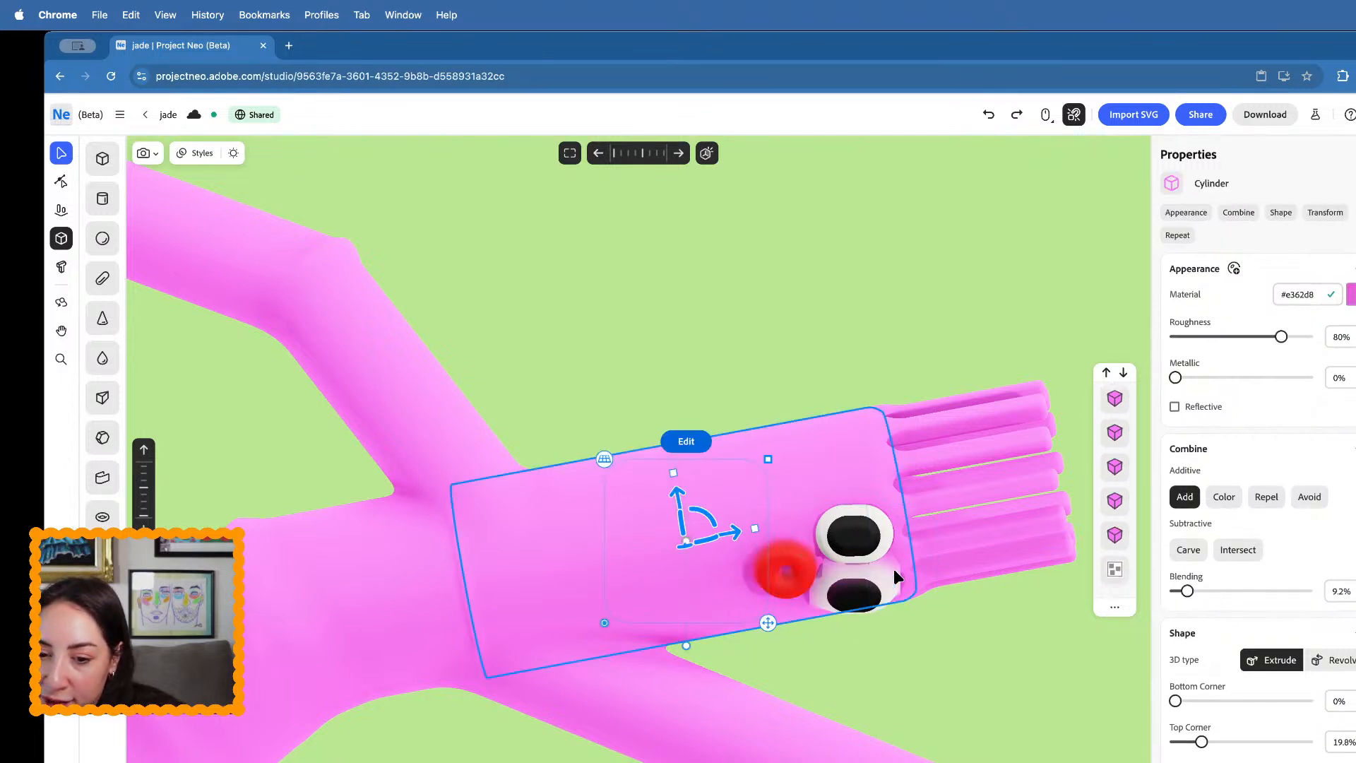
click(887, 569)
right_drag(891, 568, 881, 589)
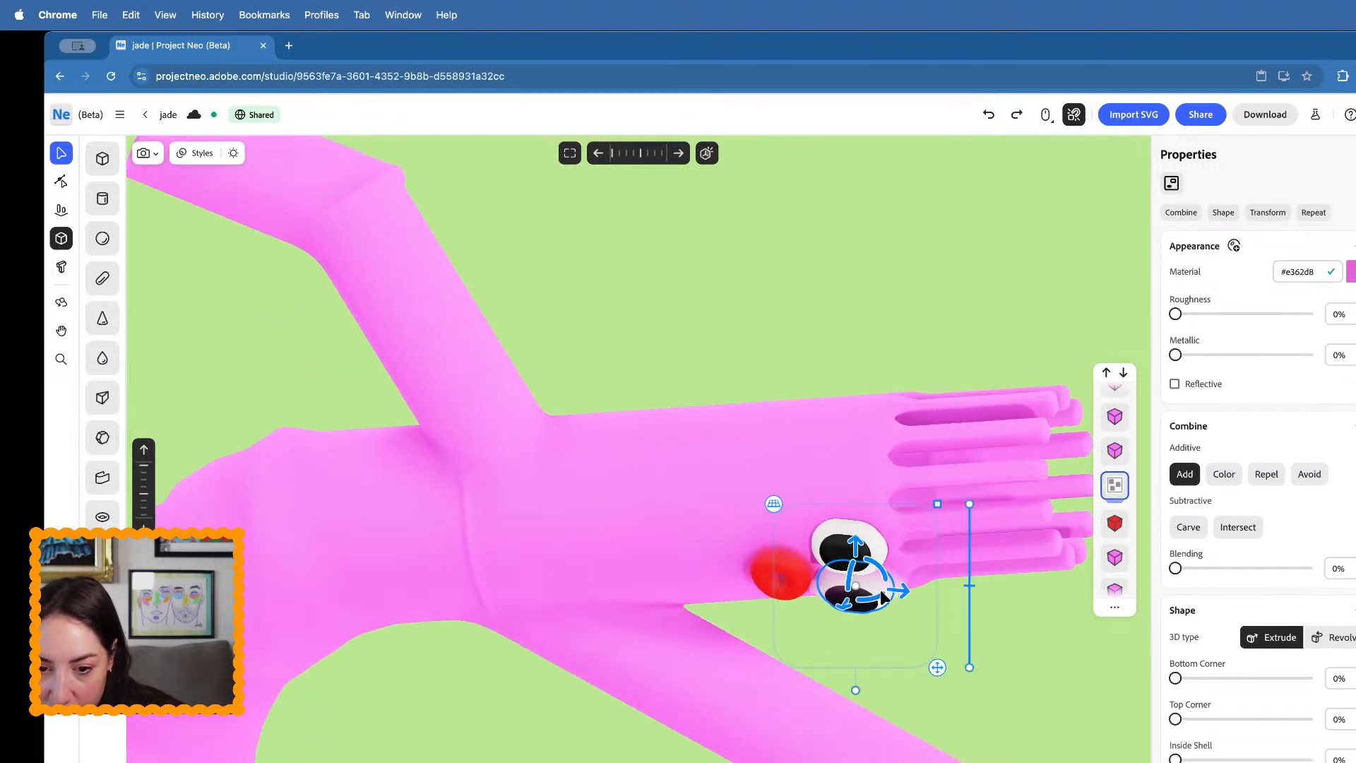
drag(848, 605, 847, 617)
click(841, 564)
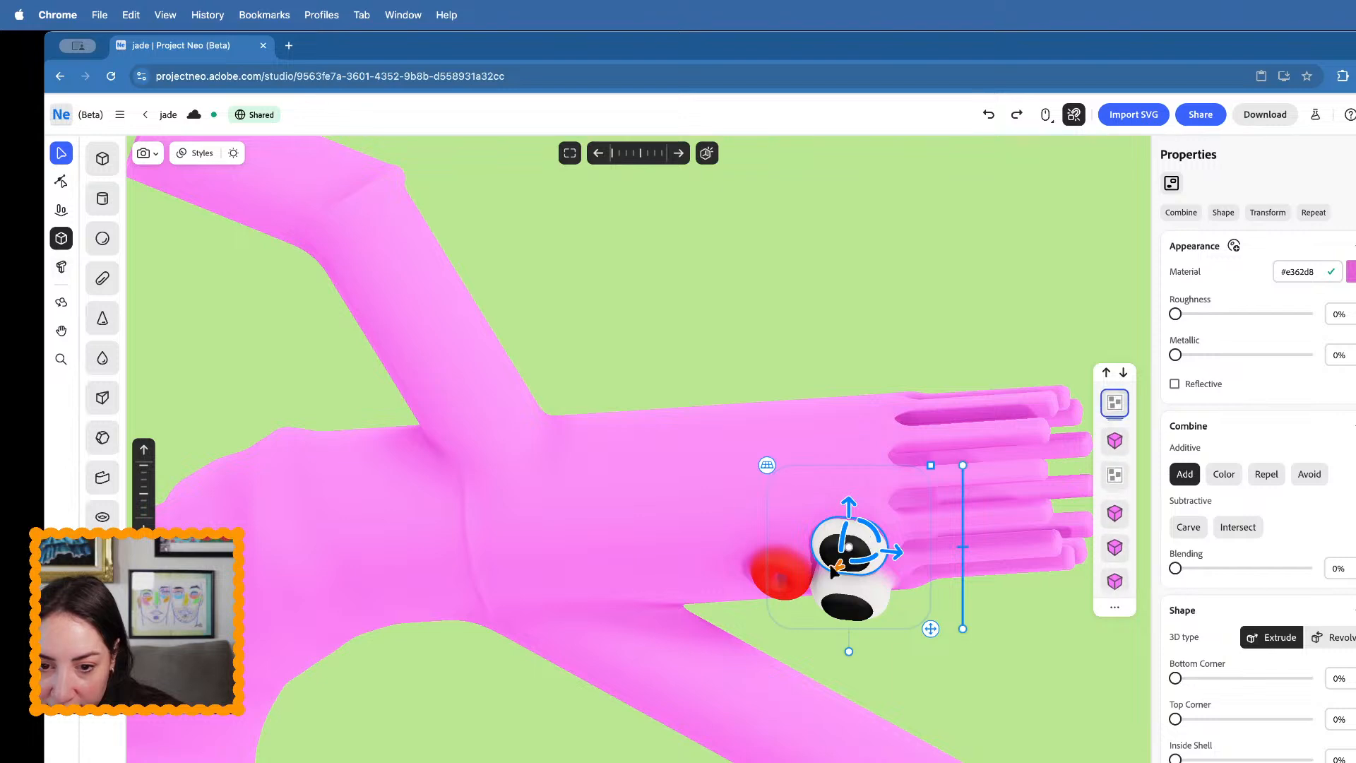
drag(839, 566, 835, 573)
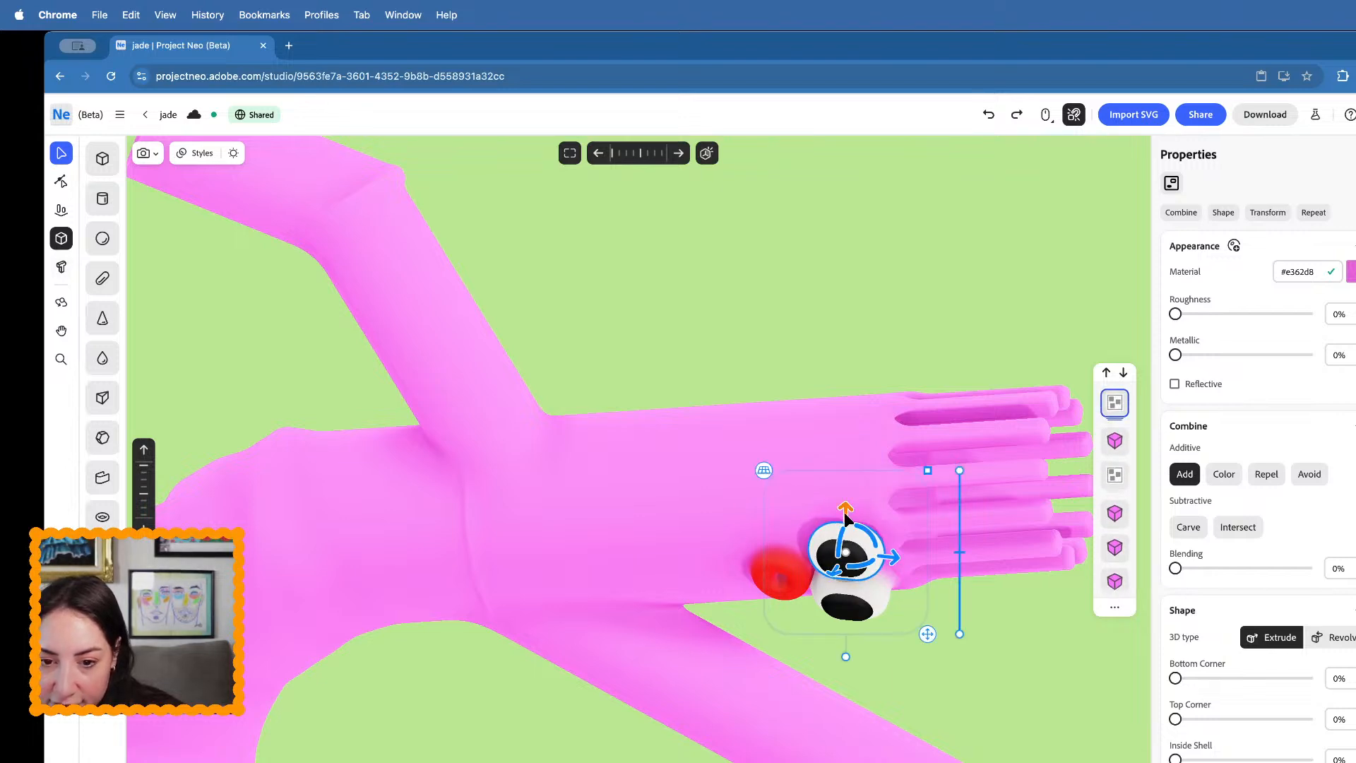
drag(845, 517, 845, 517)
right_drag(846, 519, 848, 478)
scroll(856, 461, down, 5)
click(856, 449)
scroll(855, 449, down, 5)
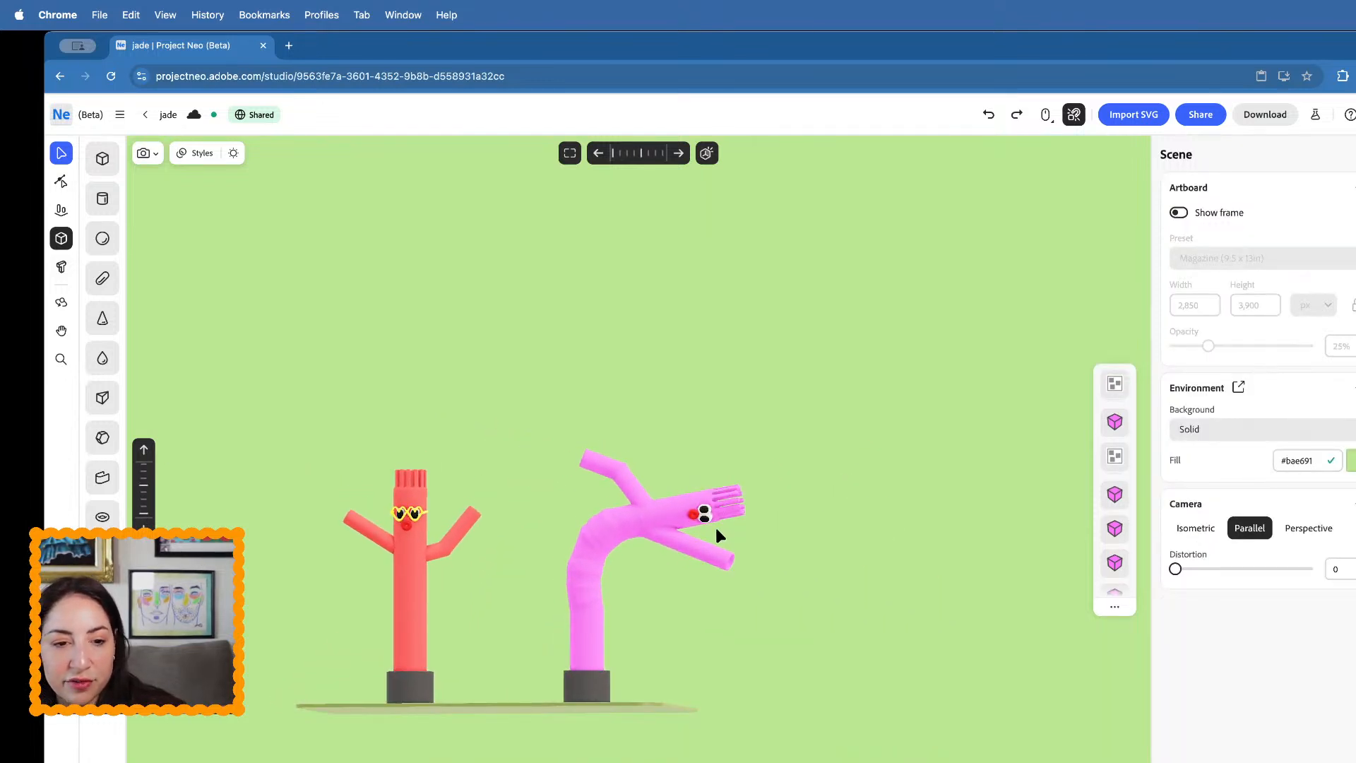
middle_drag(664, 633, 815, 635)
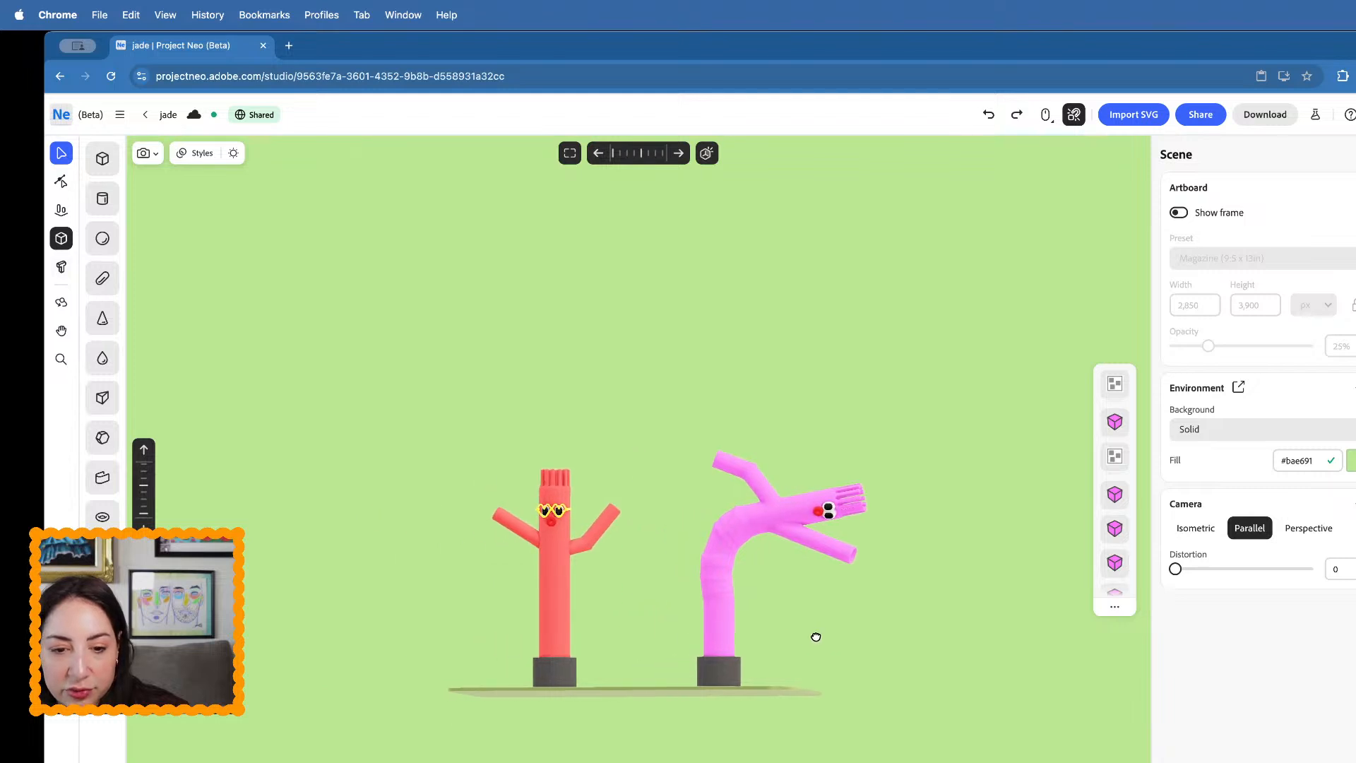
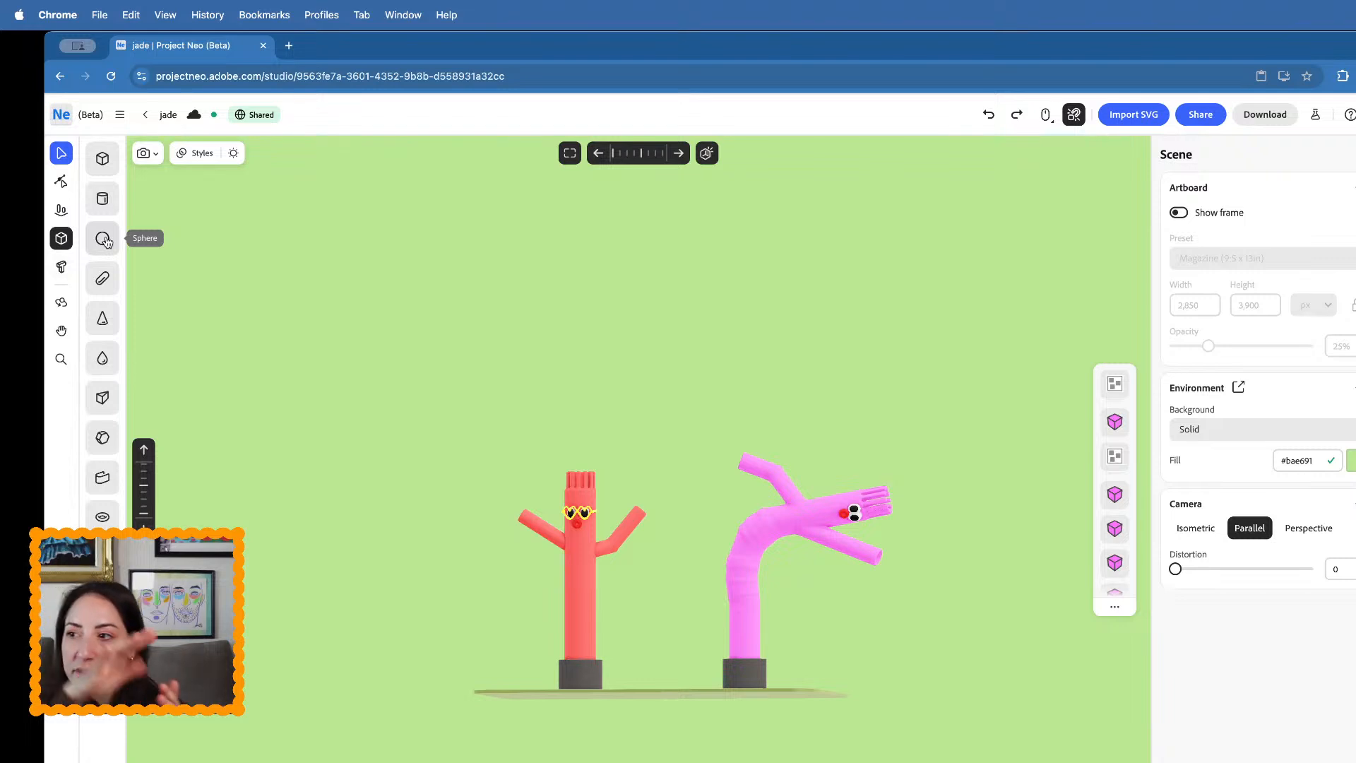
- Add a torus between the red and magenta tube men and rotate it upright so the ring faces forward
click(102, 516)
click(614, 612)
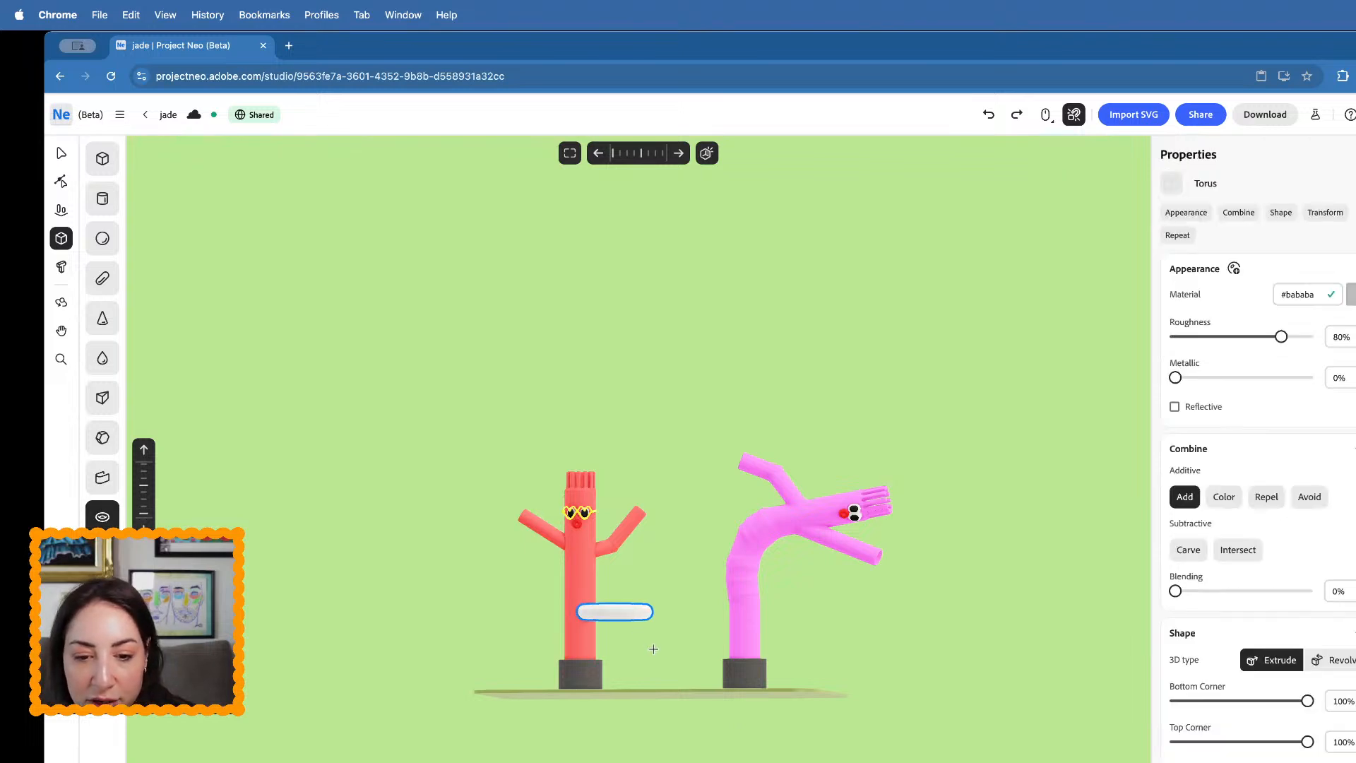
click(61, 152)
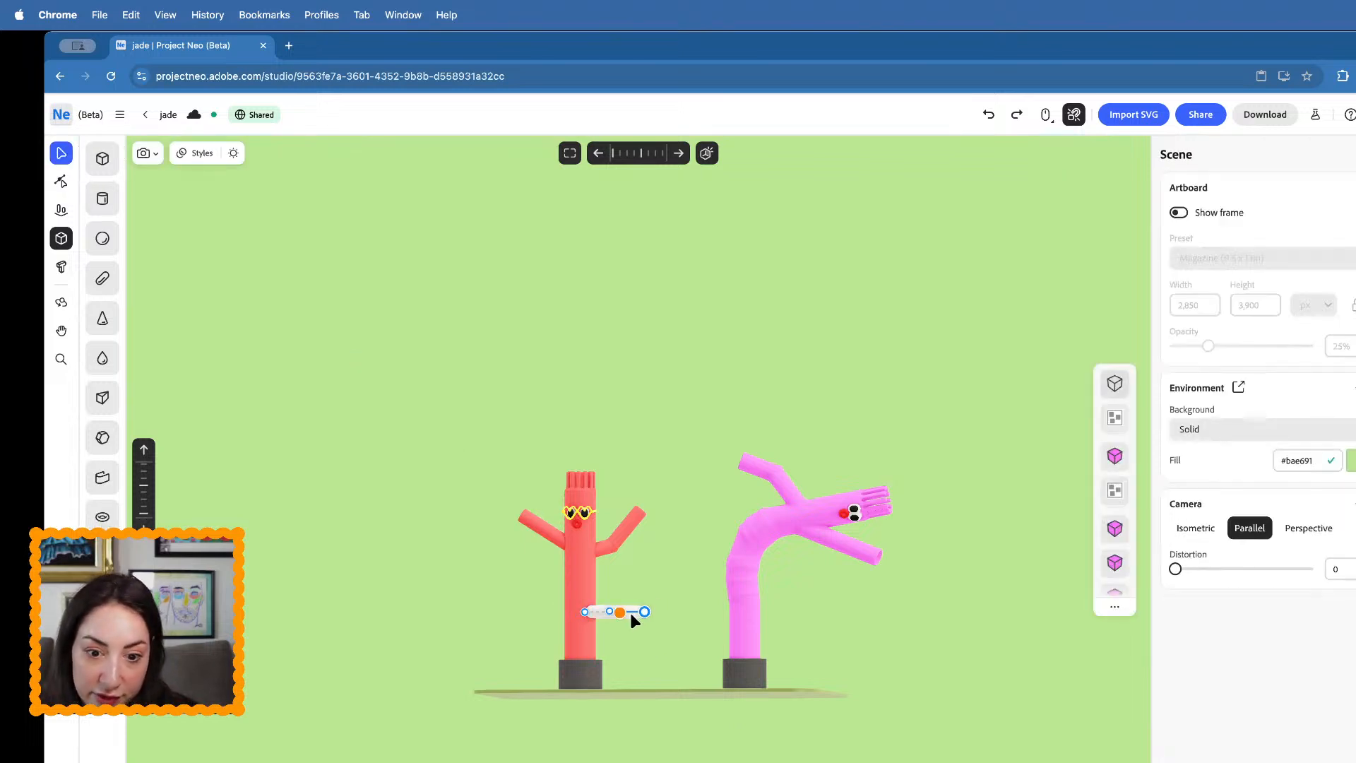
click(629, 611)
drag(614, 590, 697, 614)
scroll(698, 614, up, 5)
mouse_move(697, 614)
right_down()
mouse_move(693, 750)
mouse_move(733, 633)
mouse_move(709, 612)
right_up()
scroll(705, 611, up, 5)
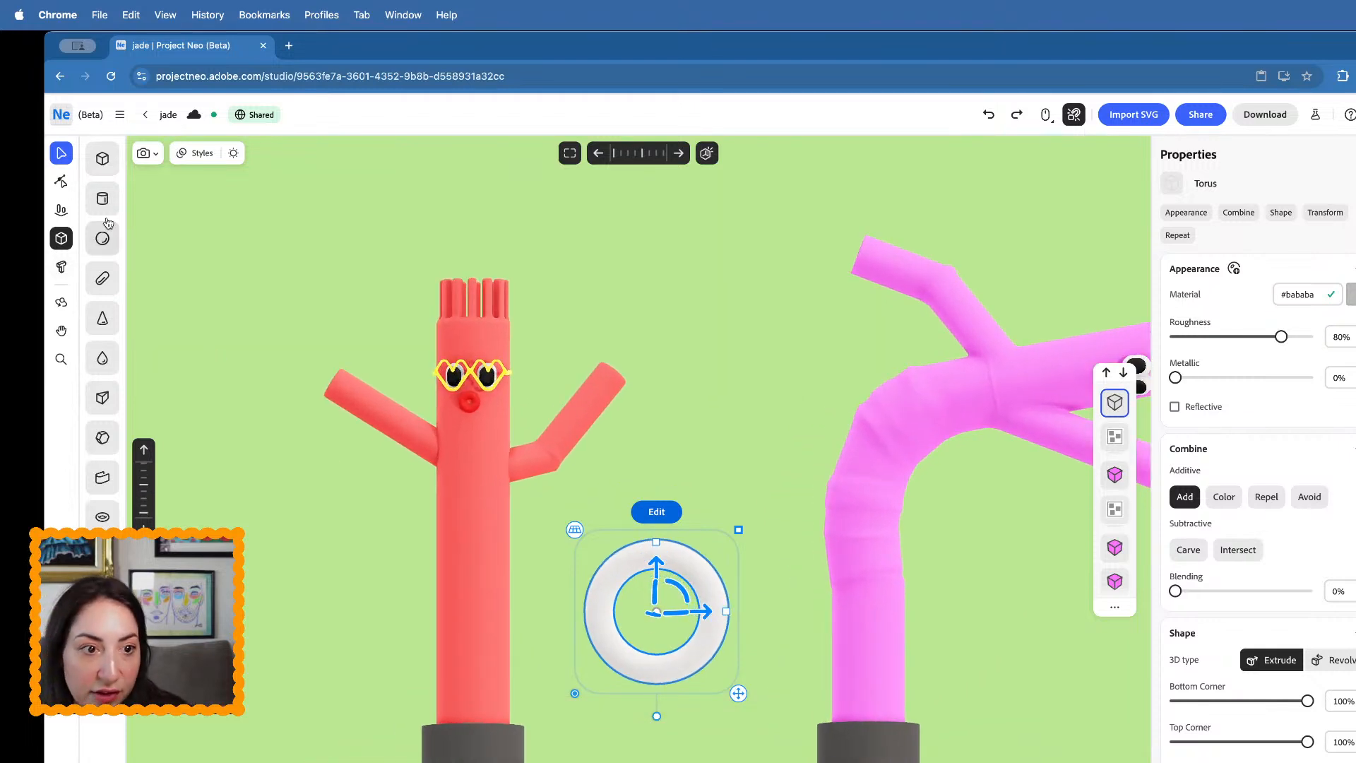
- Add a cylinder above the white ring and stretch it taller
click(102, 197)
click(685, 483)
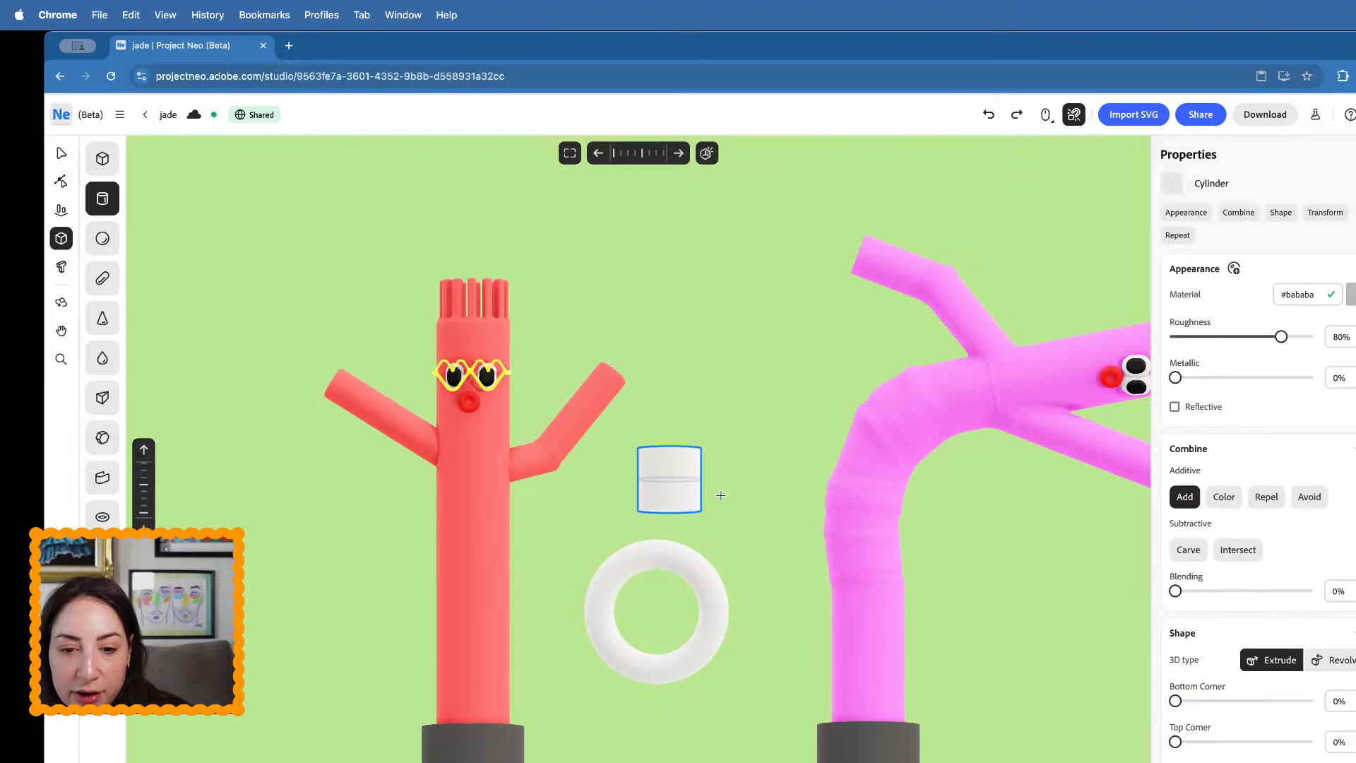
click(61, 152)
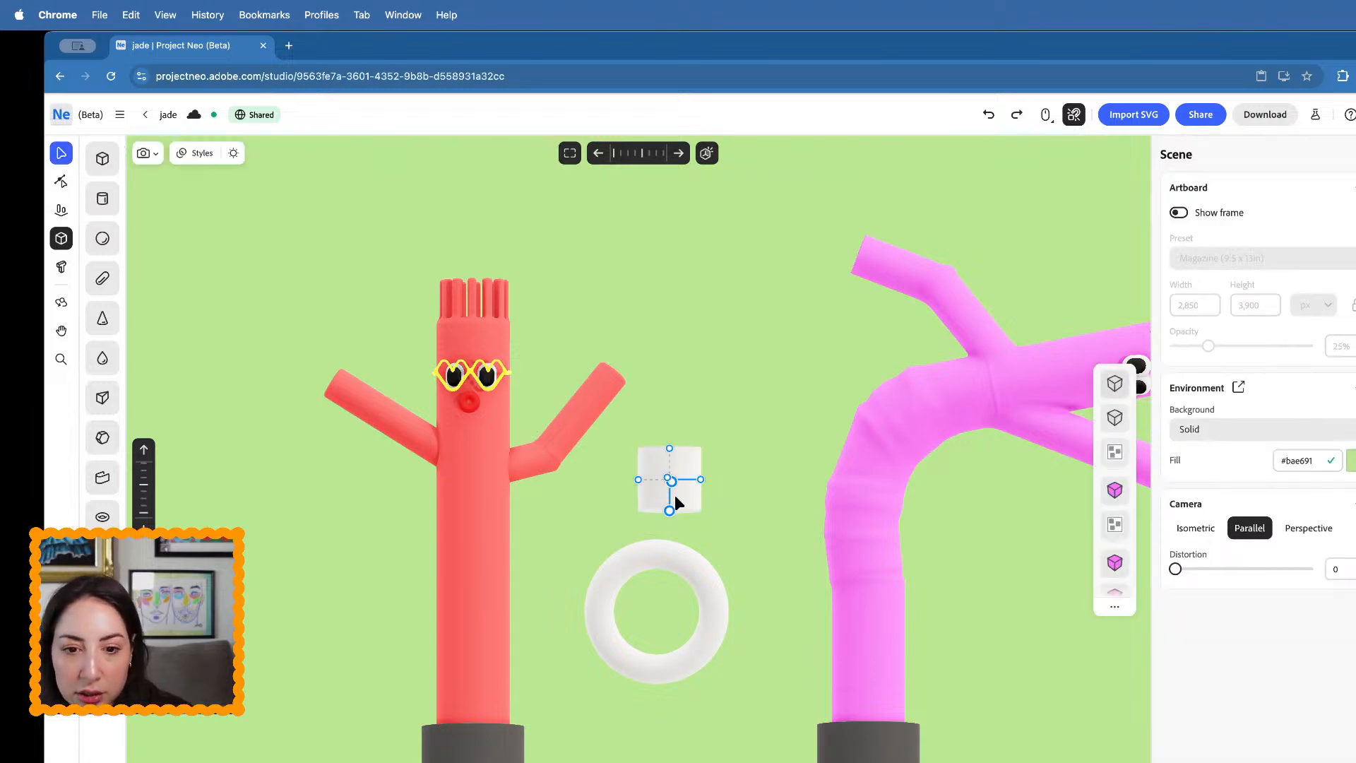
click(676, 494)
drag(669, 410, 671, 261)
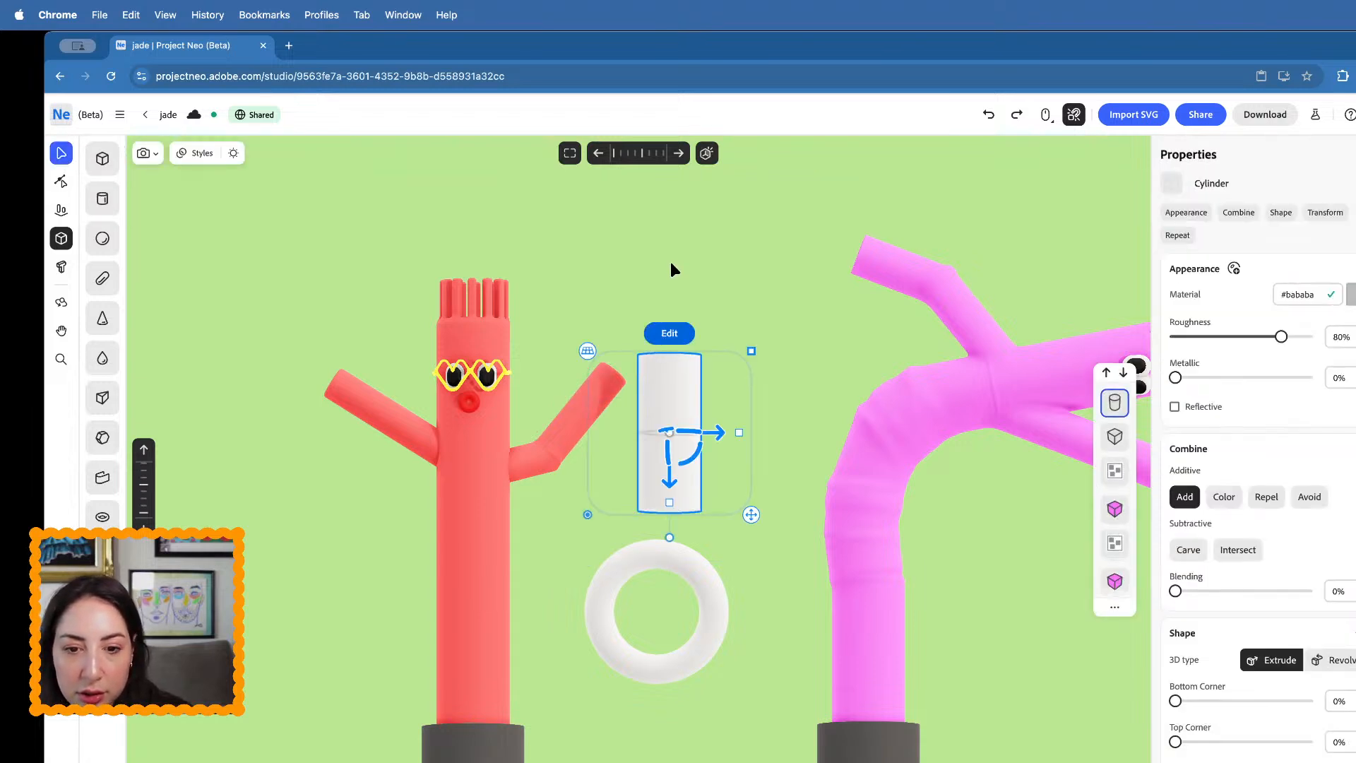
- Slim the cylinder and position it vertically through the centre of the white ring
drag(667, 477, 677, 644)
drag(726, 595, 678, 597)
drag(663, 533, 663, 446)
drag(661, 590, 661, 548)
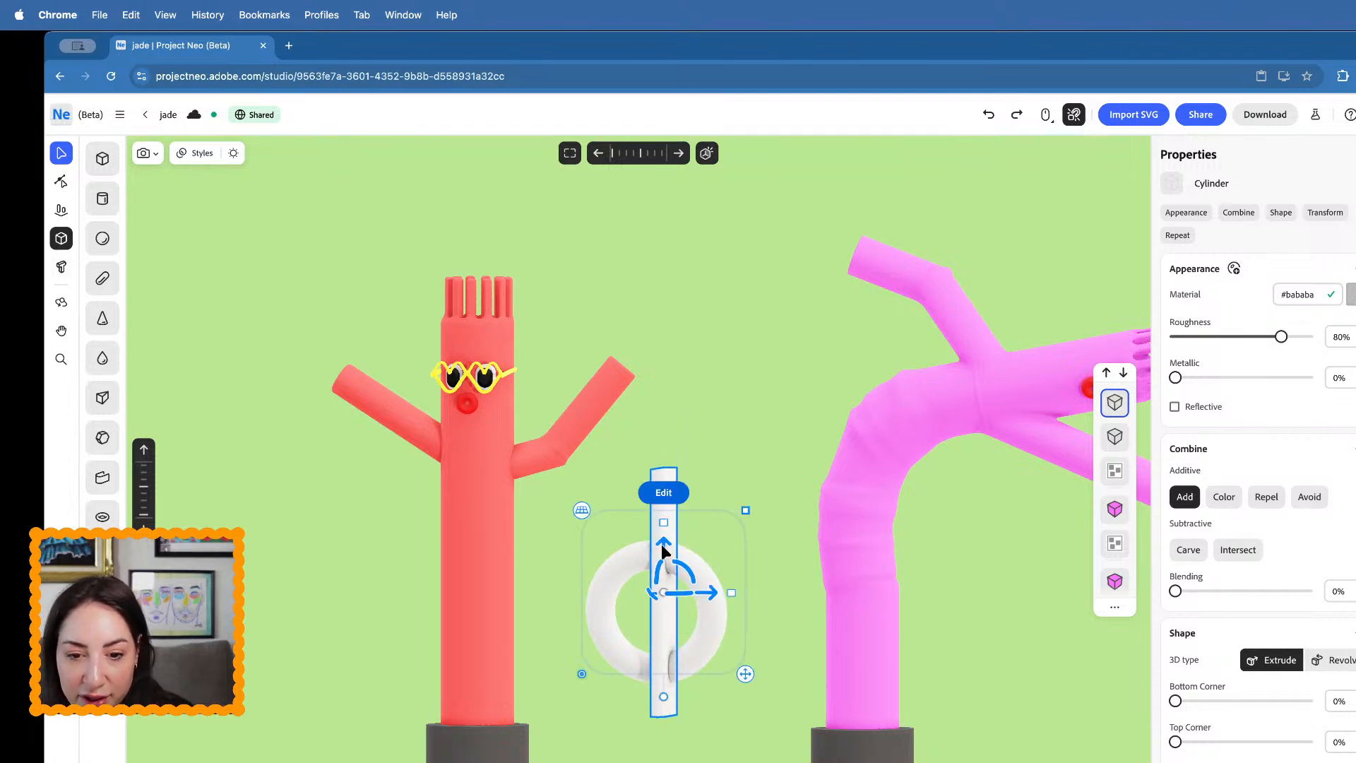
mouse_move(718, 594)
mouse_down()
mouse_move(899, 613)
mouse_move(712, 609)
mouse_up()
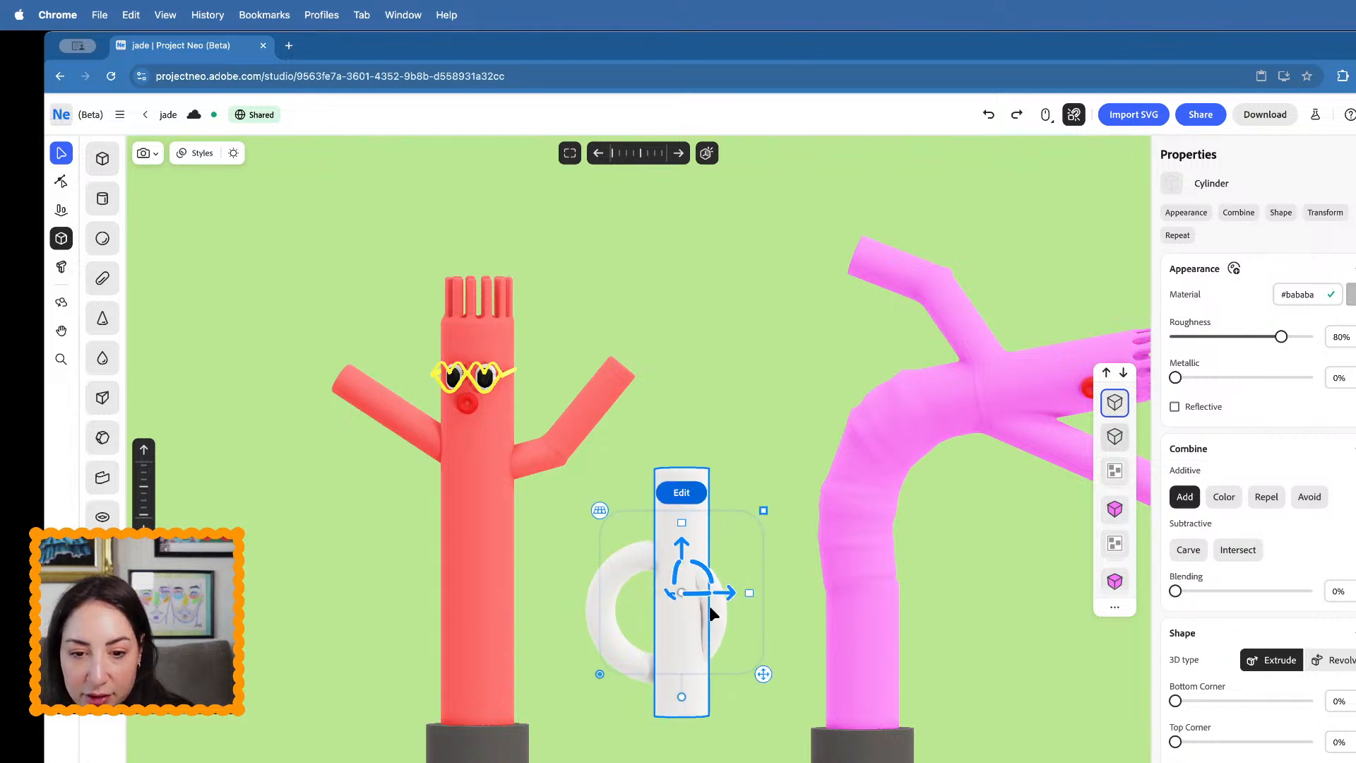
scroll(709, 601, up, 5)
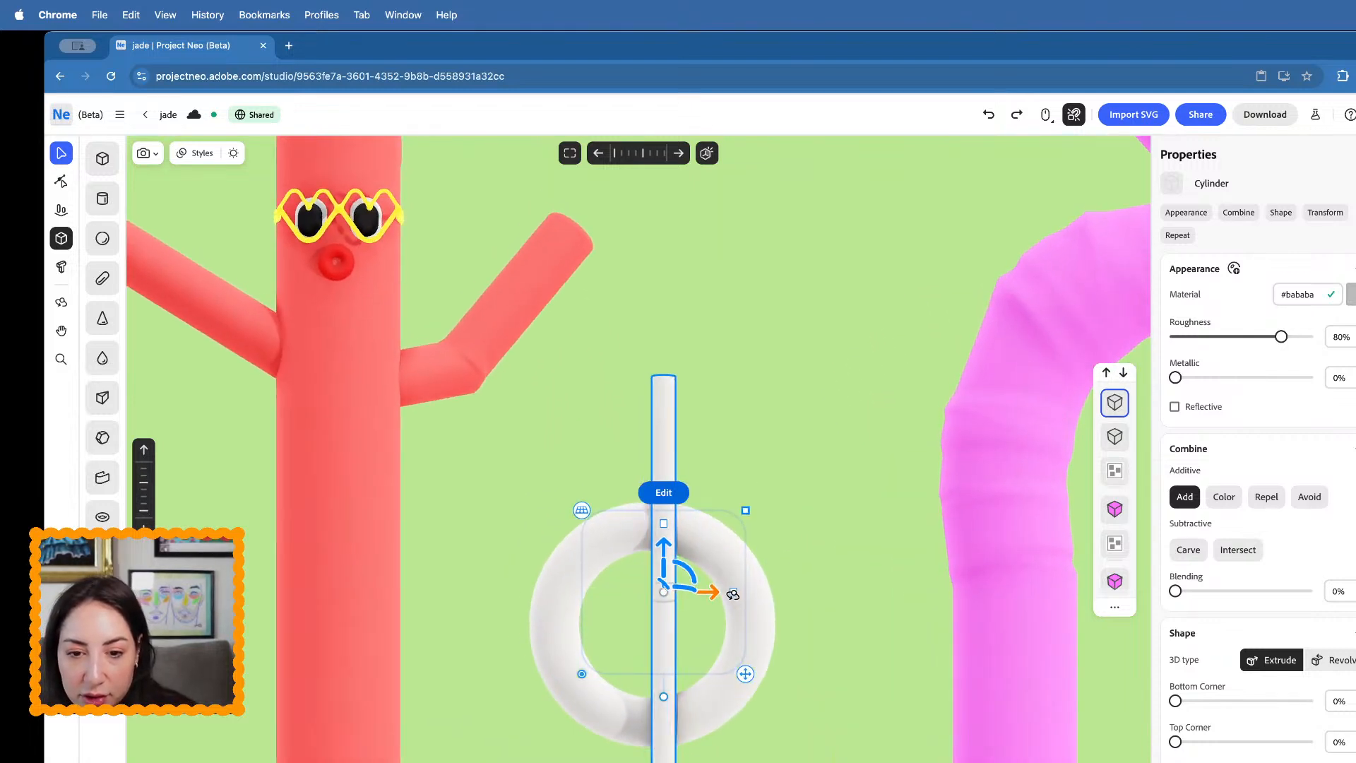
- Set the cylinder to Carve, duplicate it and widen the duplicate to cut away the ring's right half
click(1193, 550)
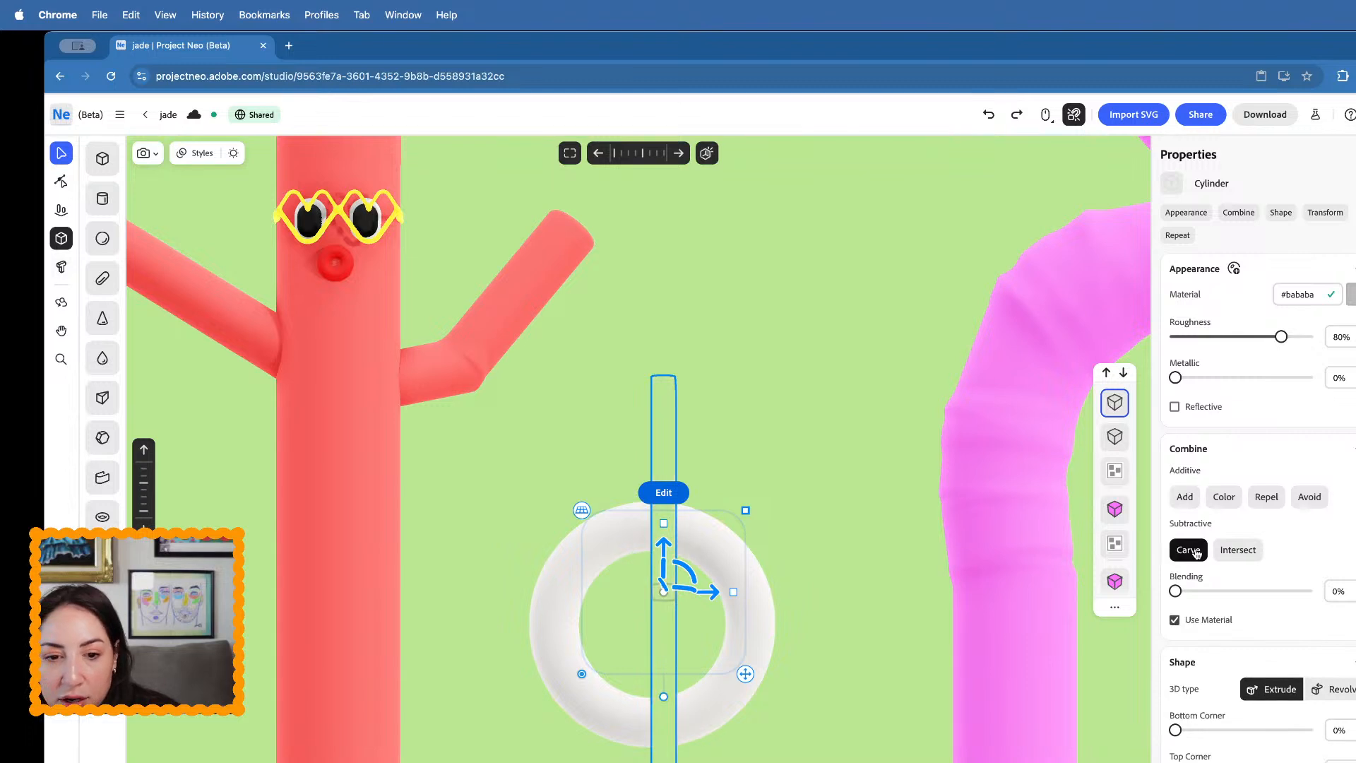
click(667, 498)
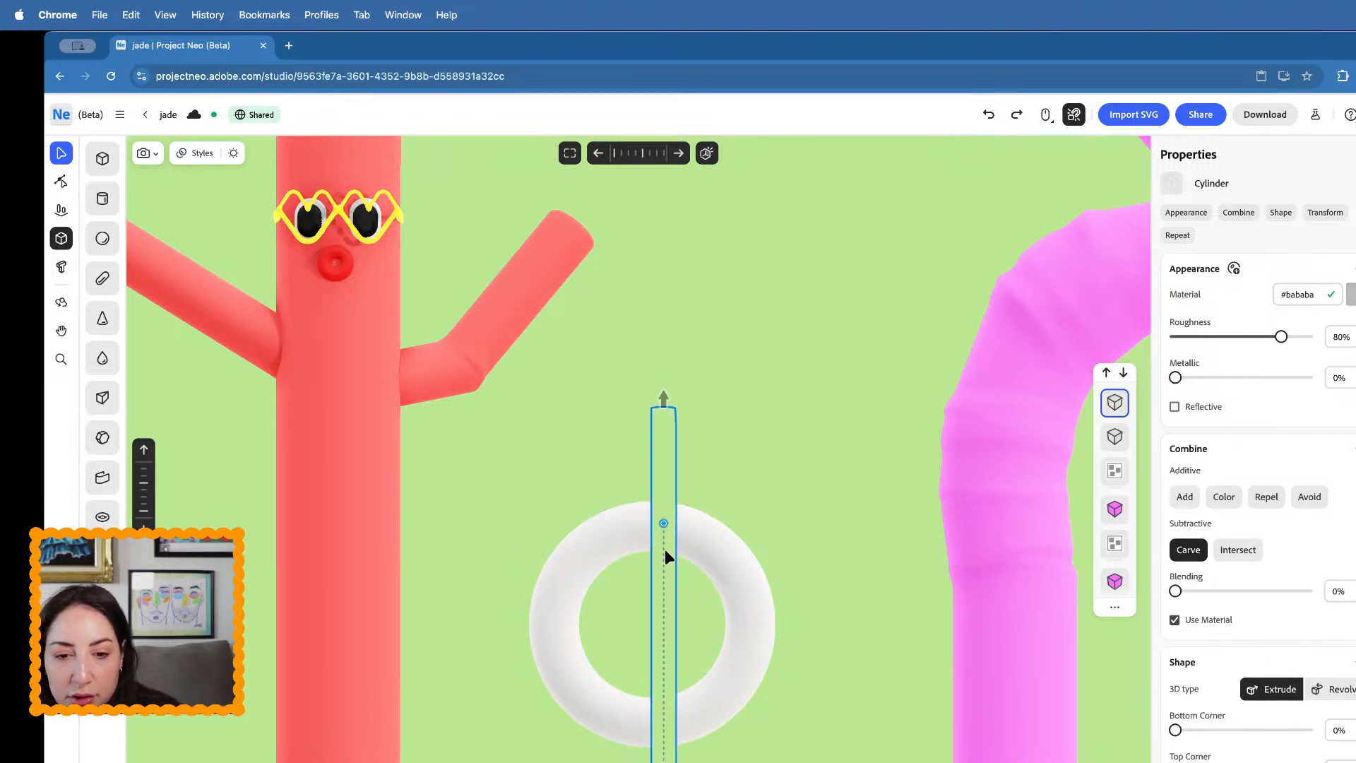
mouse_move(674, 592)
mouse_down()
mouse_move(675, 605)
mouse_move(661, 572)
mouse_move(658, 603)
mouse_move(663, 591)
mouse_up()
scroll(662, 573, down, 5)
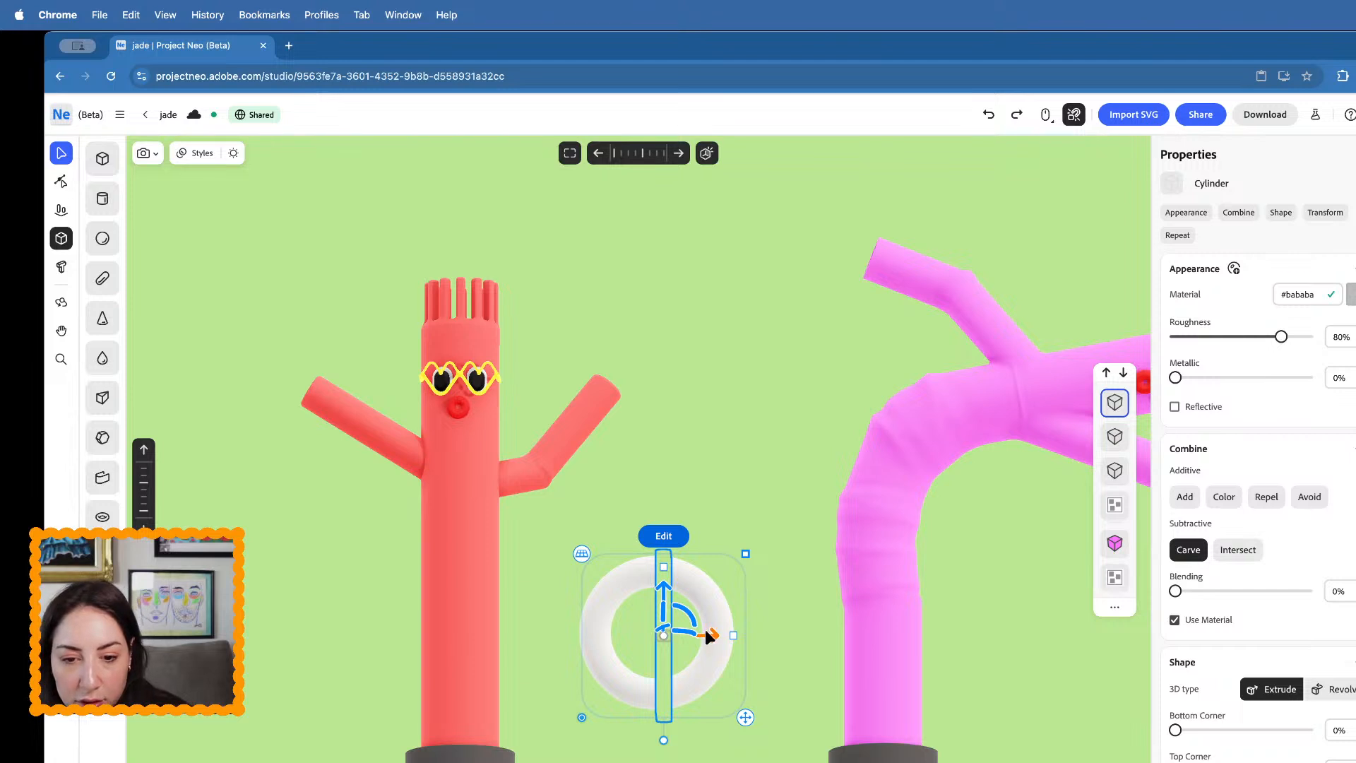
drag(708, 635, 741, 636)
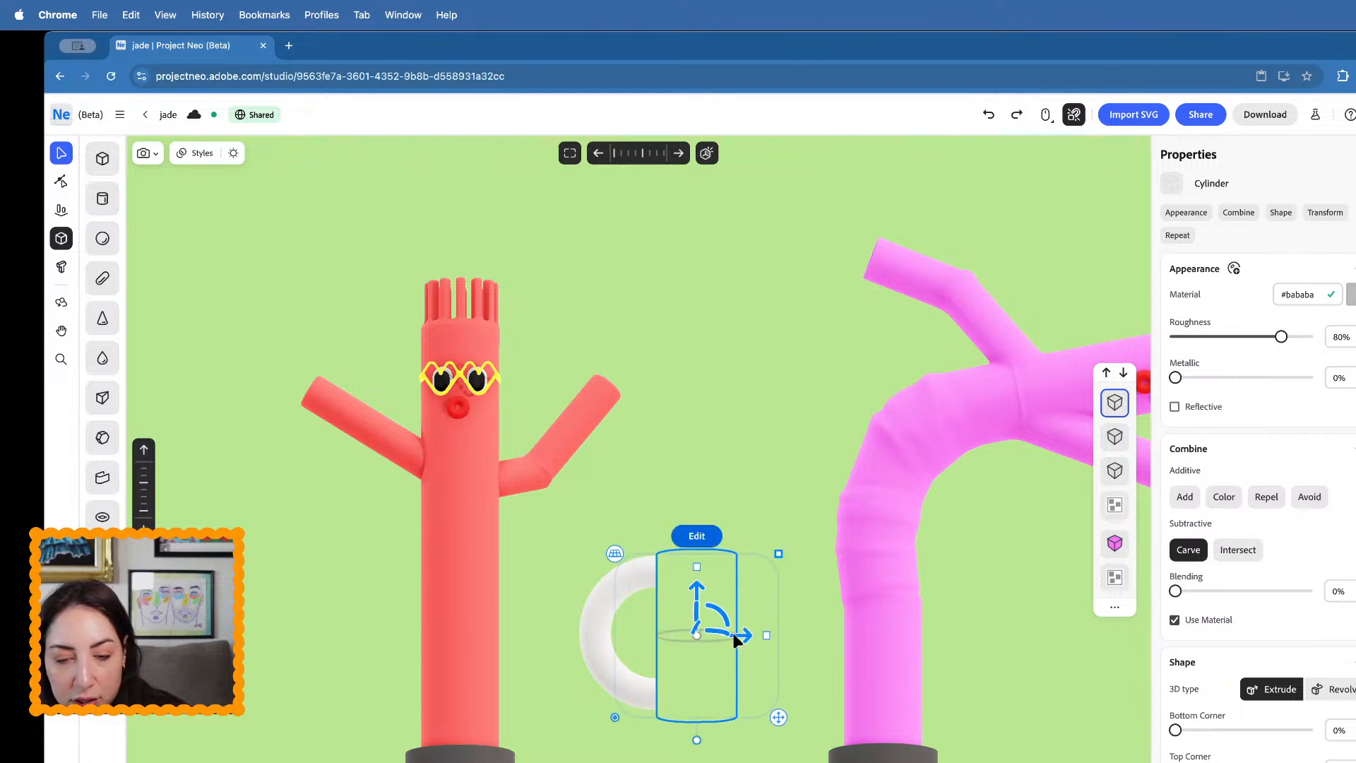
- Group the ring with its two carving cylinders and select the resulting half ring
drag(589, 501, 740, 703)
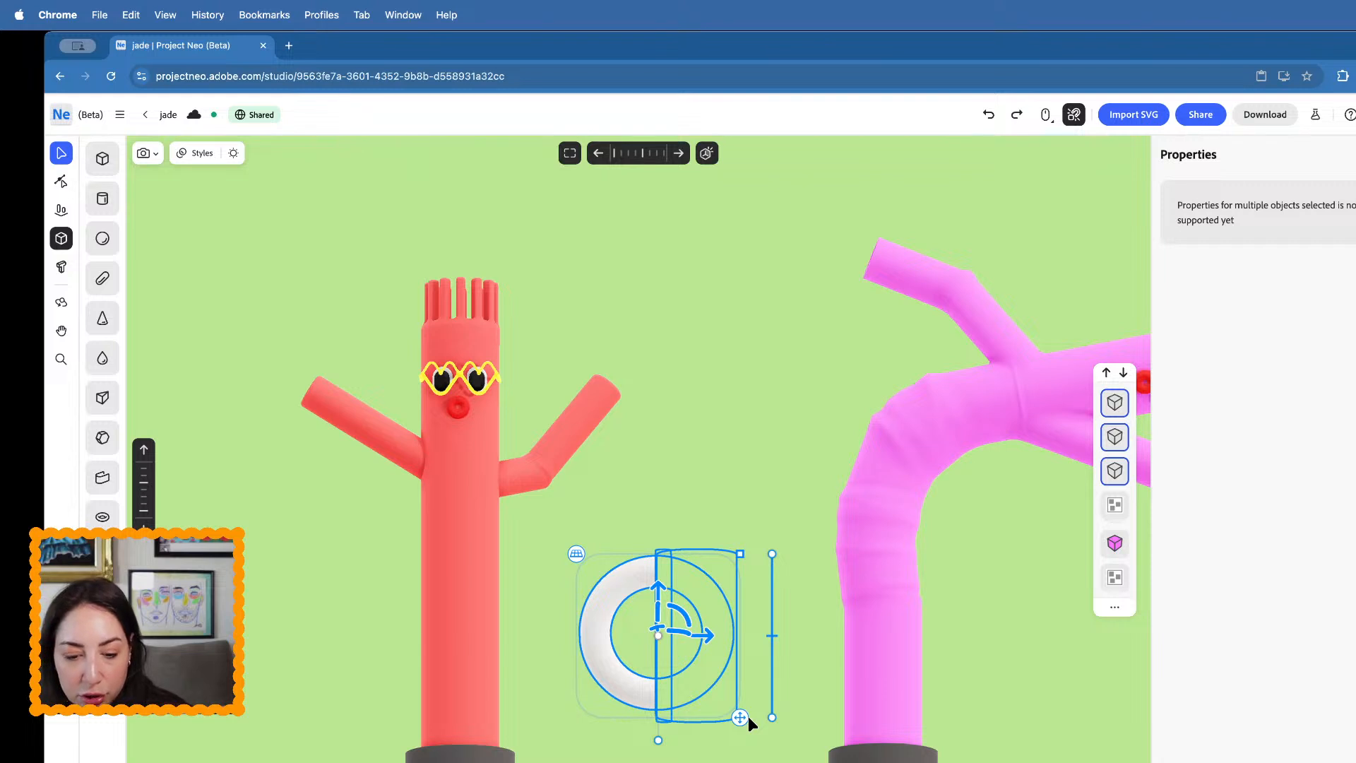
key(super+g)
click(751, 472)
click(608, 681)
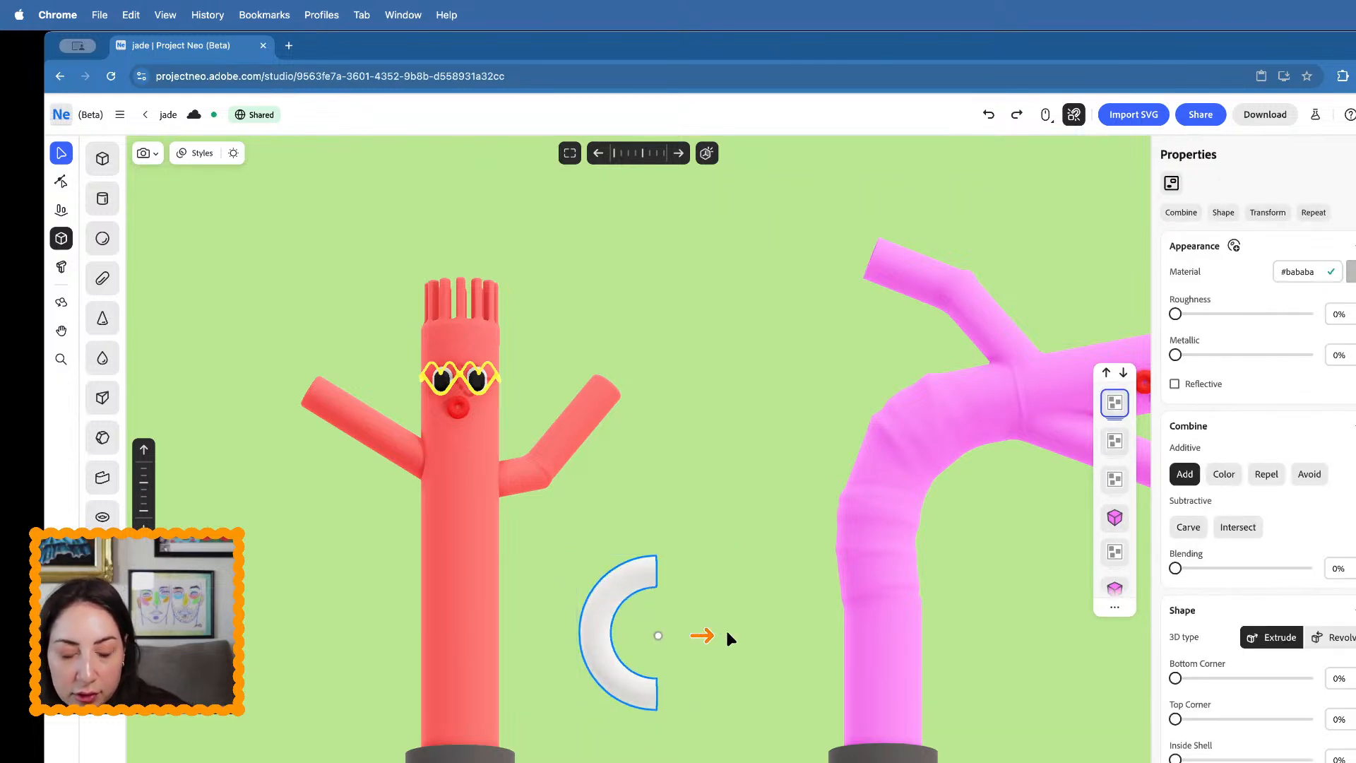
- Duplicate the half ring, turn the copy to face the opposite way and stack it above the original
alt+drag(729, 637, 772, 637)
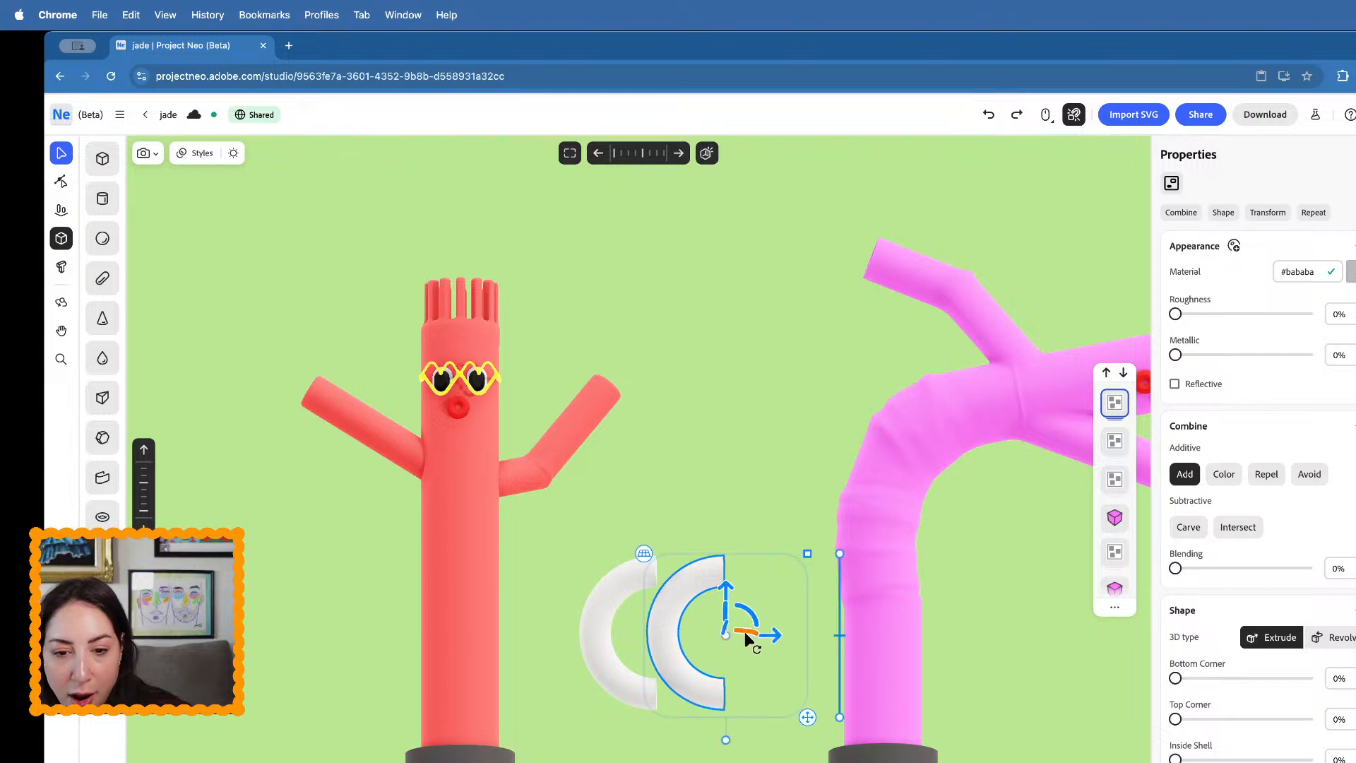
right_drag(740, 622, 748, 706)
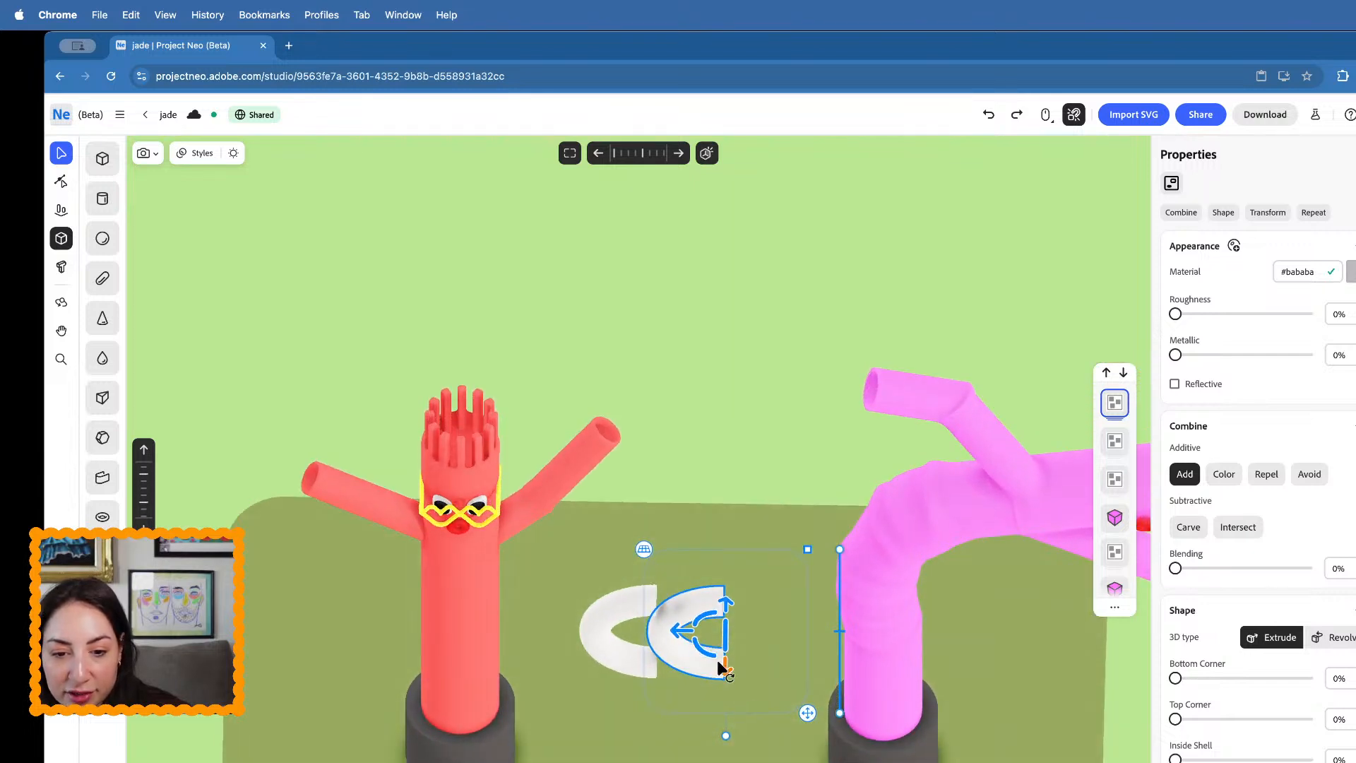
drag(708, 653, 787, 553)
right_drag(730, 623, 732, 563)
drag(731, 565, 714, 419)
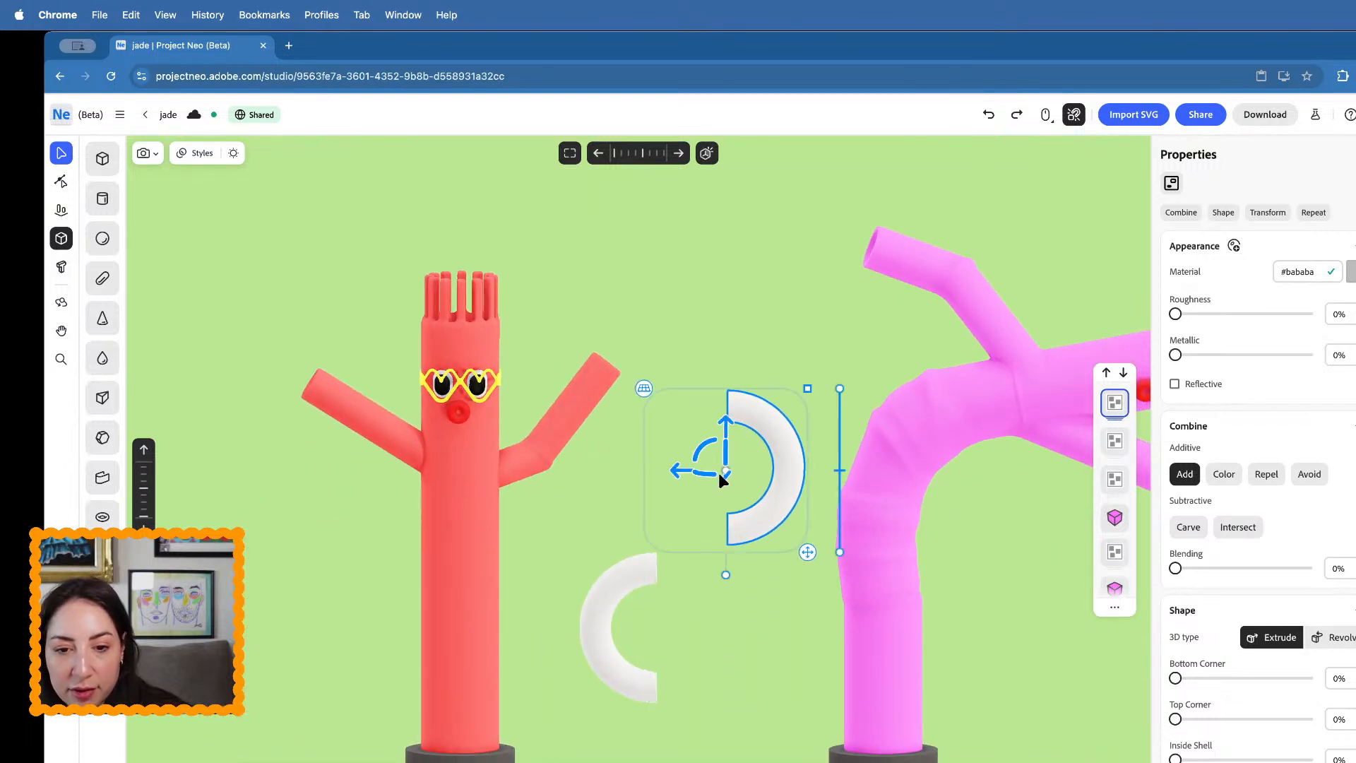
drag(671, 471, 660, 417)
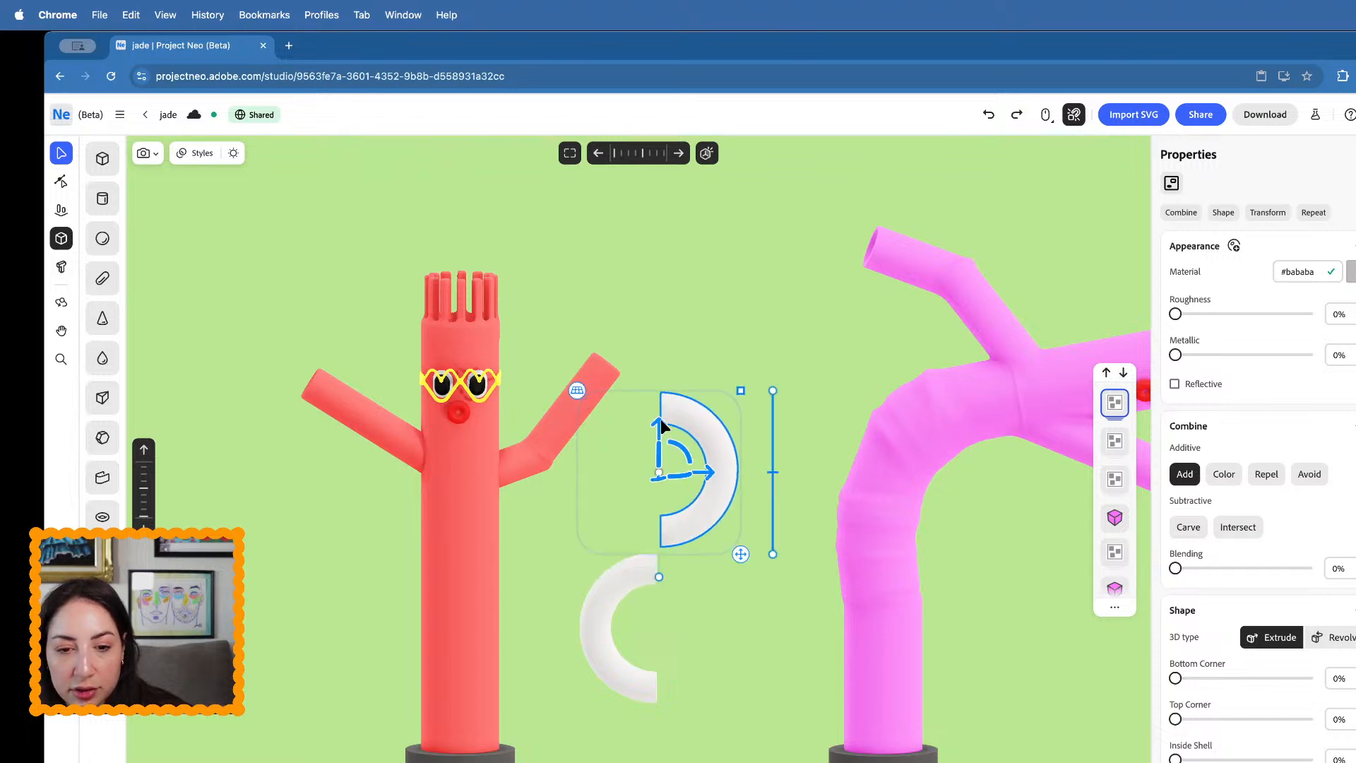
- Try a higher blending value on the upper half ring, and undo it
right_drag(717, 498, 664, 581)
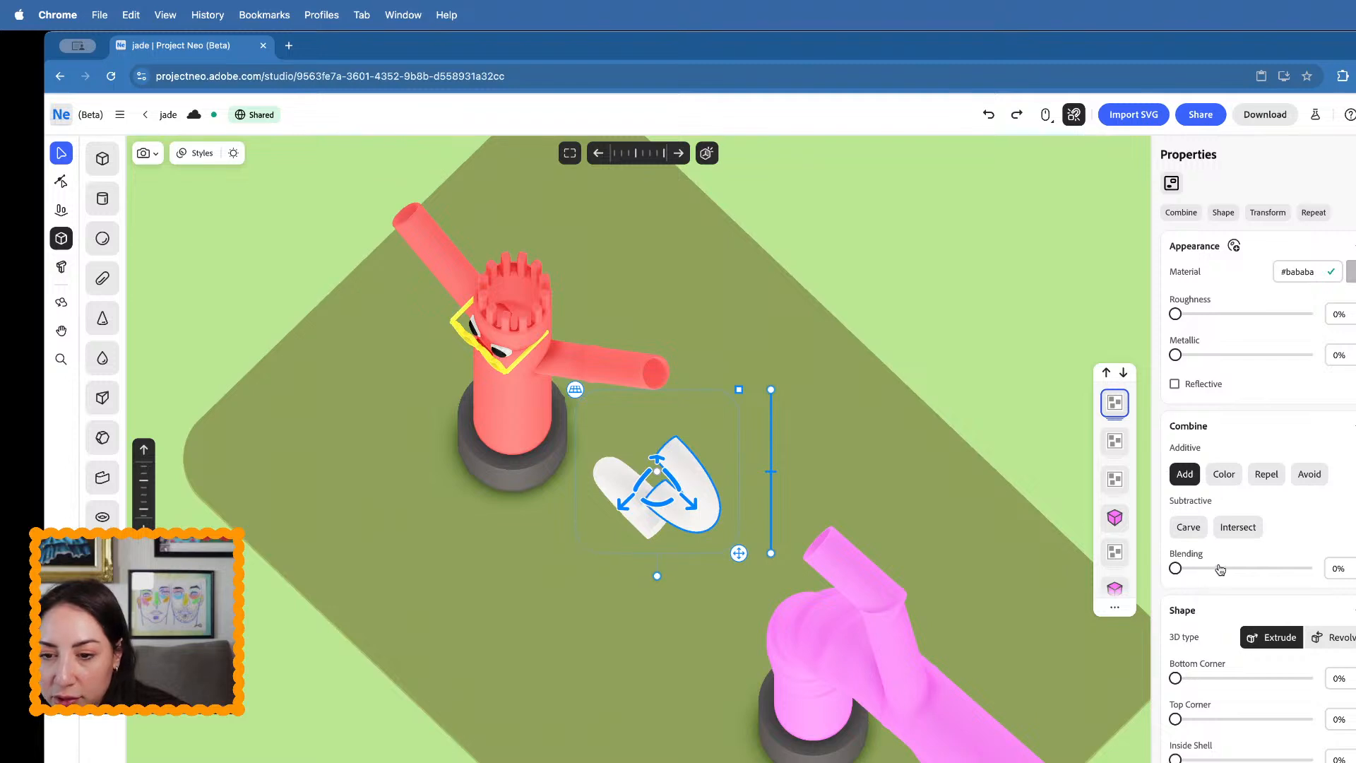
click(1220, 569)
right_drag(816, 634, 860, 549)
key(super+z)
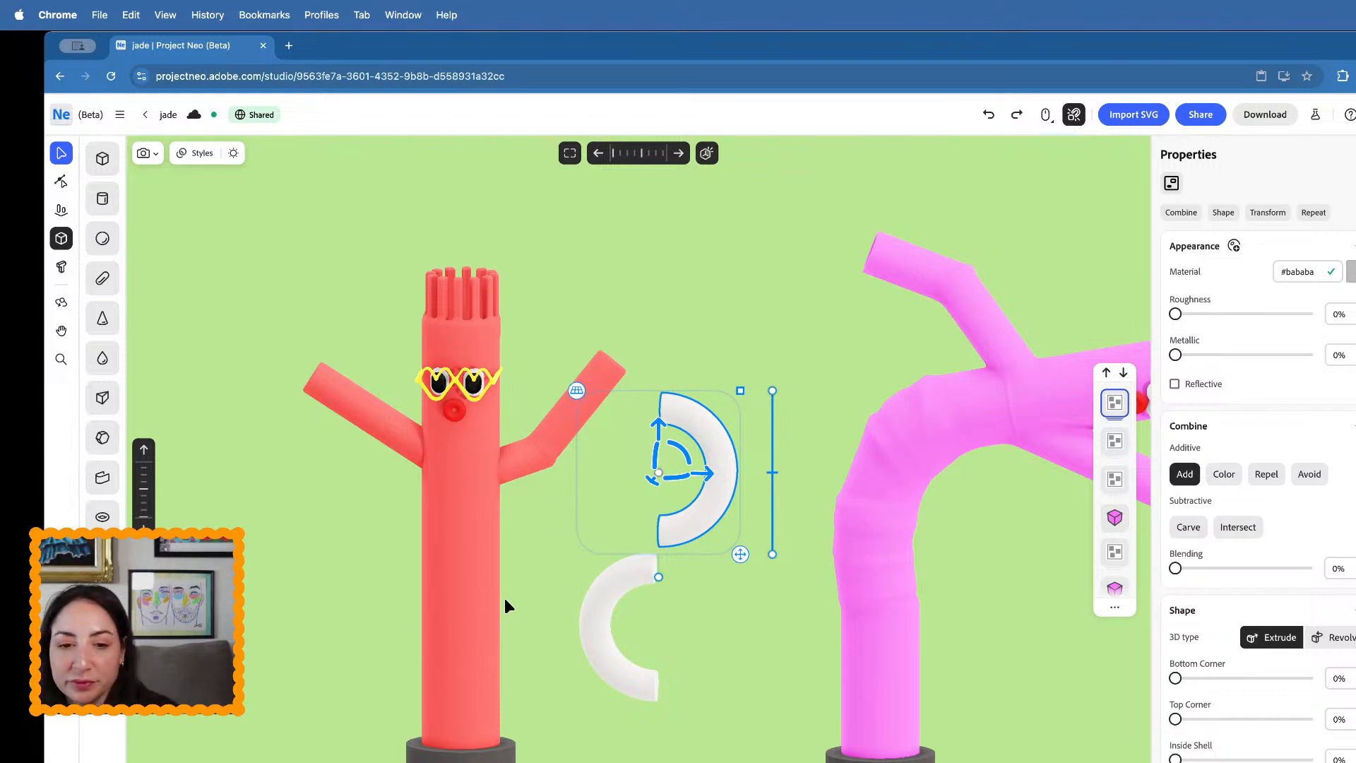
- Try to join the two half rings into an S-curve by lowering the upper one, and shift it sideways
drag(651, 425, 661, 459)
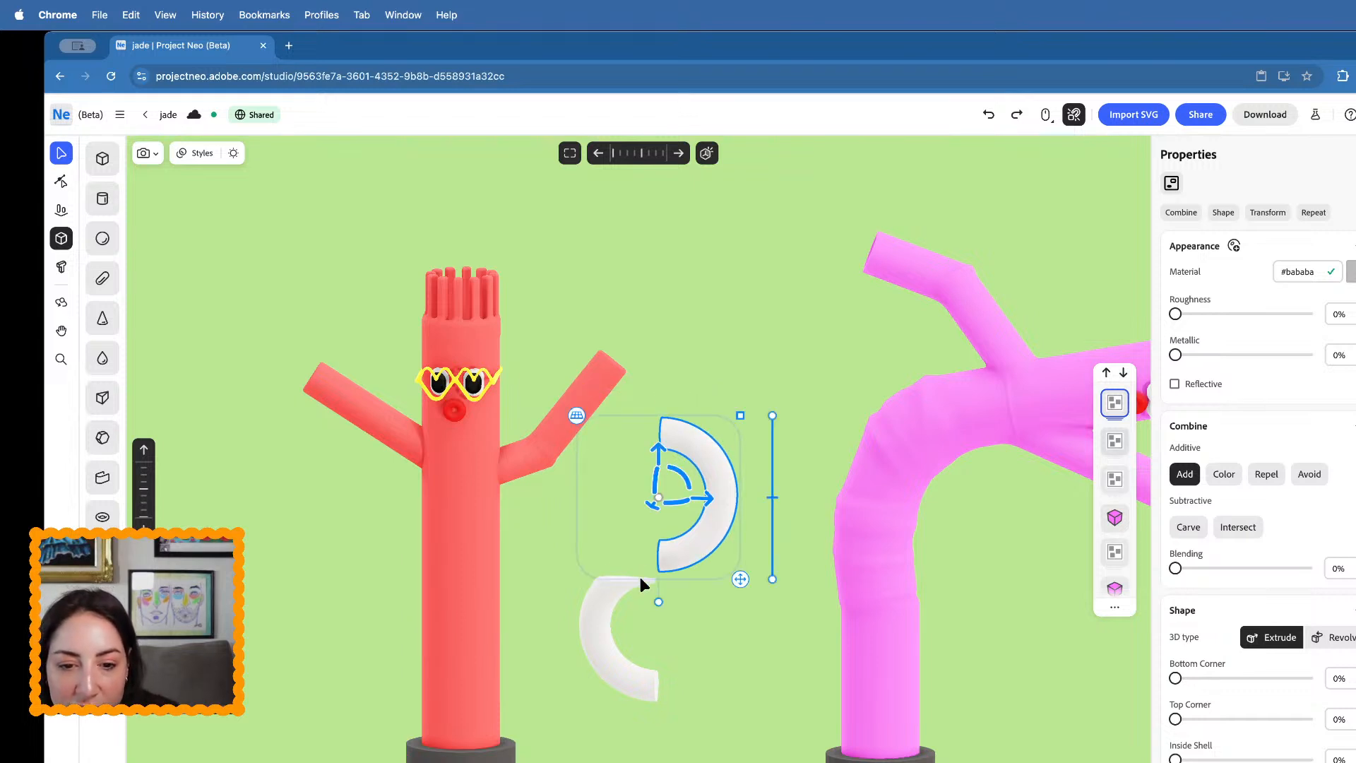
click(641, 565)
click(641, 561)
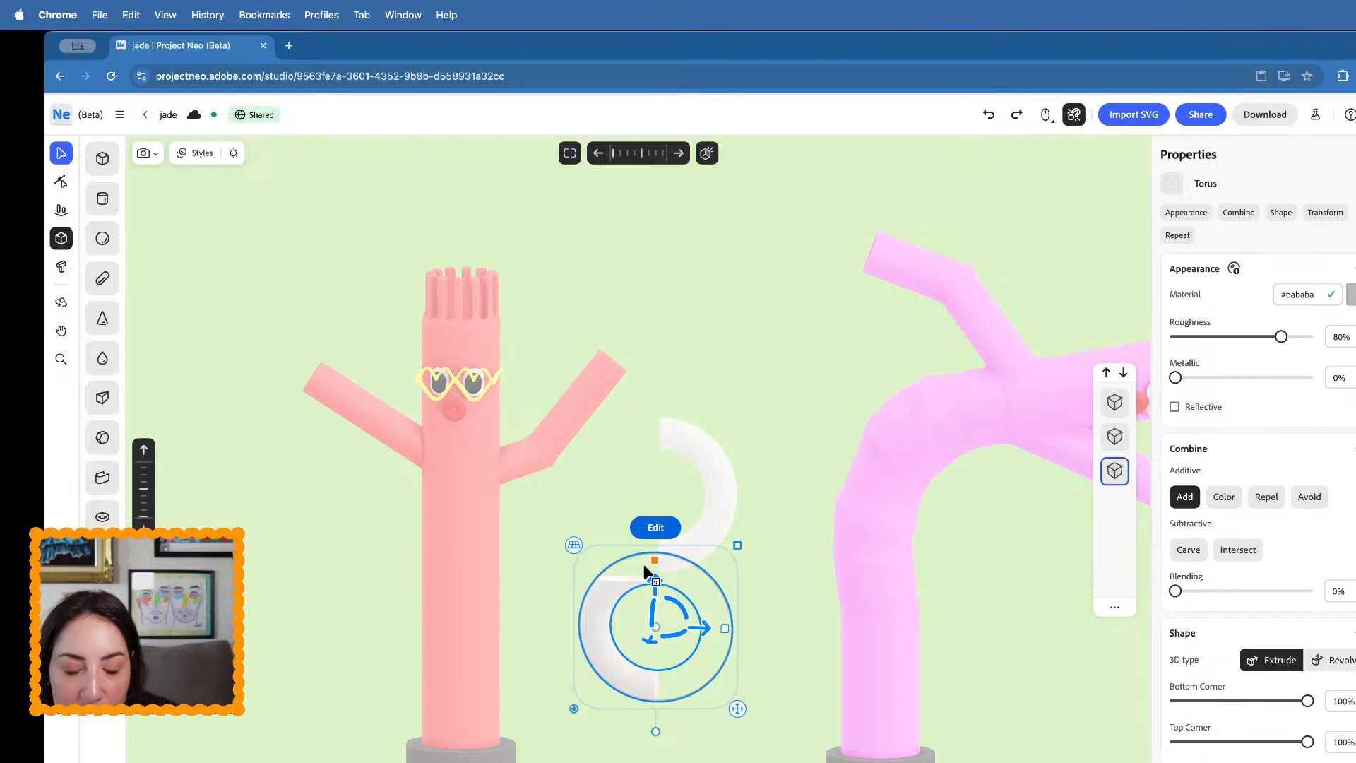
drag(646, 565, 649, 479)
key(super+z)
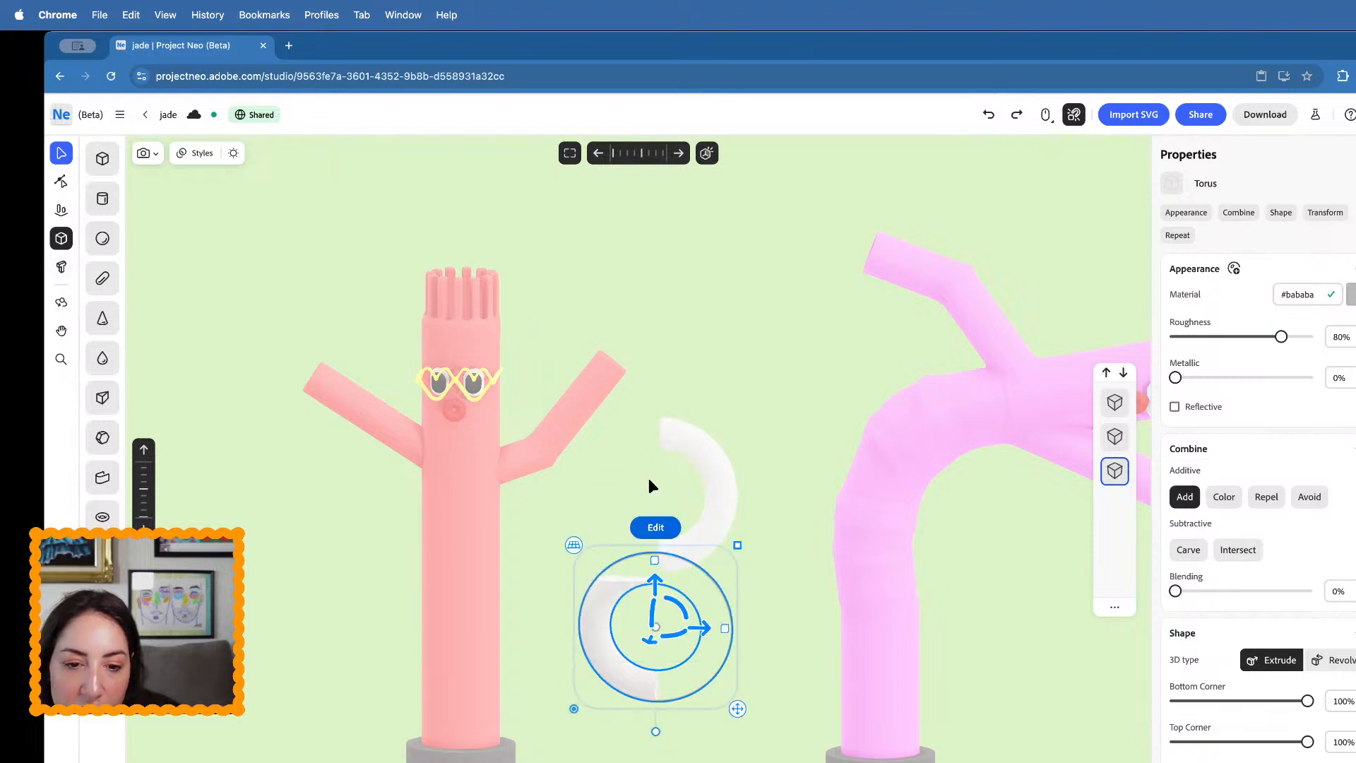
click(824, 420)
click(669, 558)
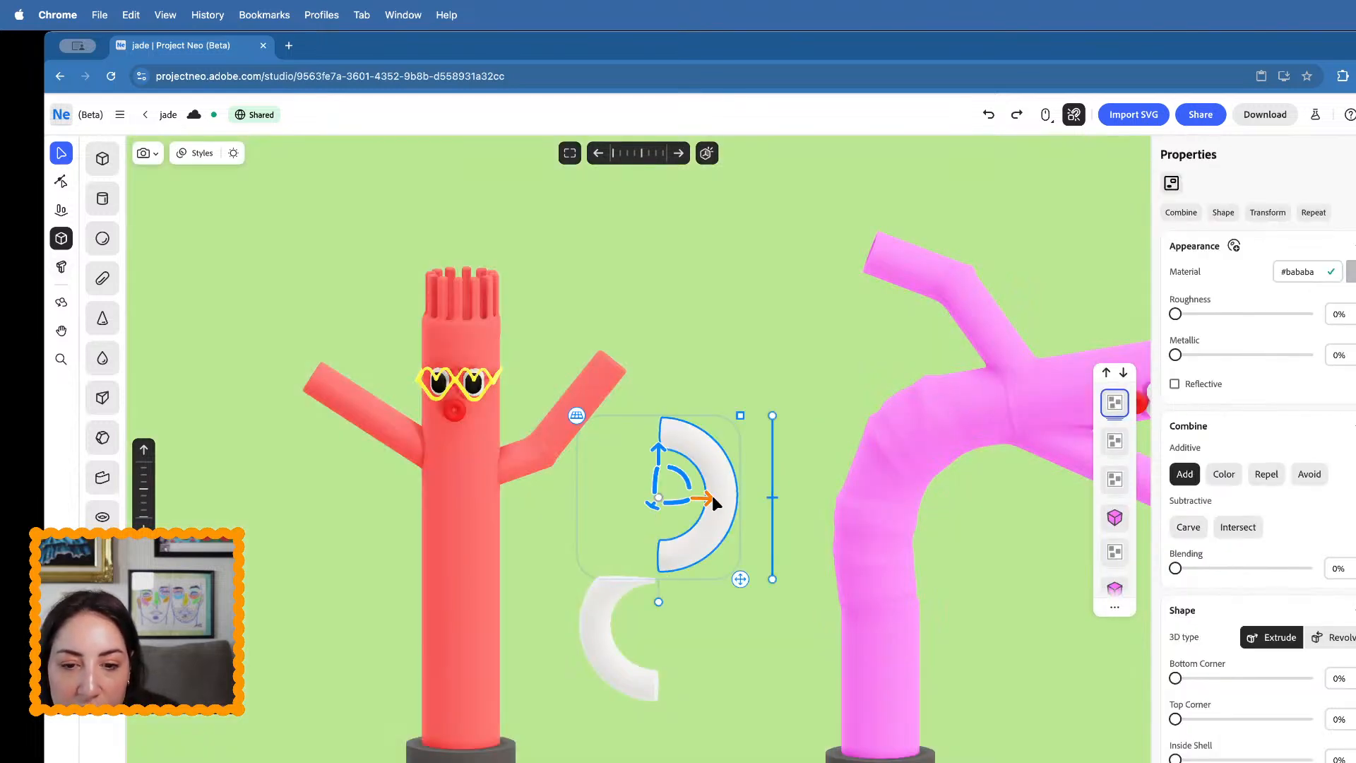
drag(712, 500, 756, 498)
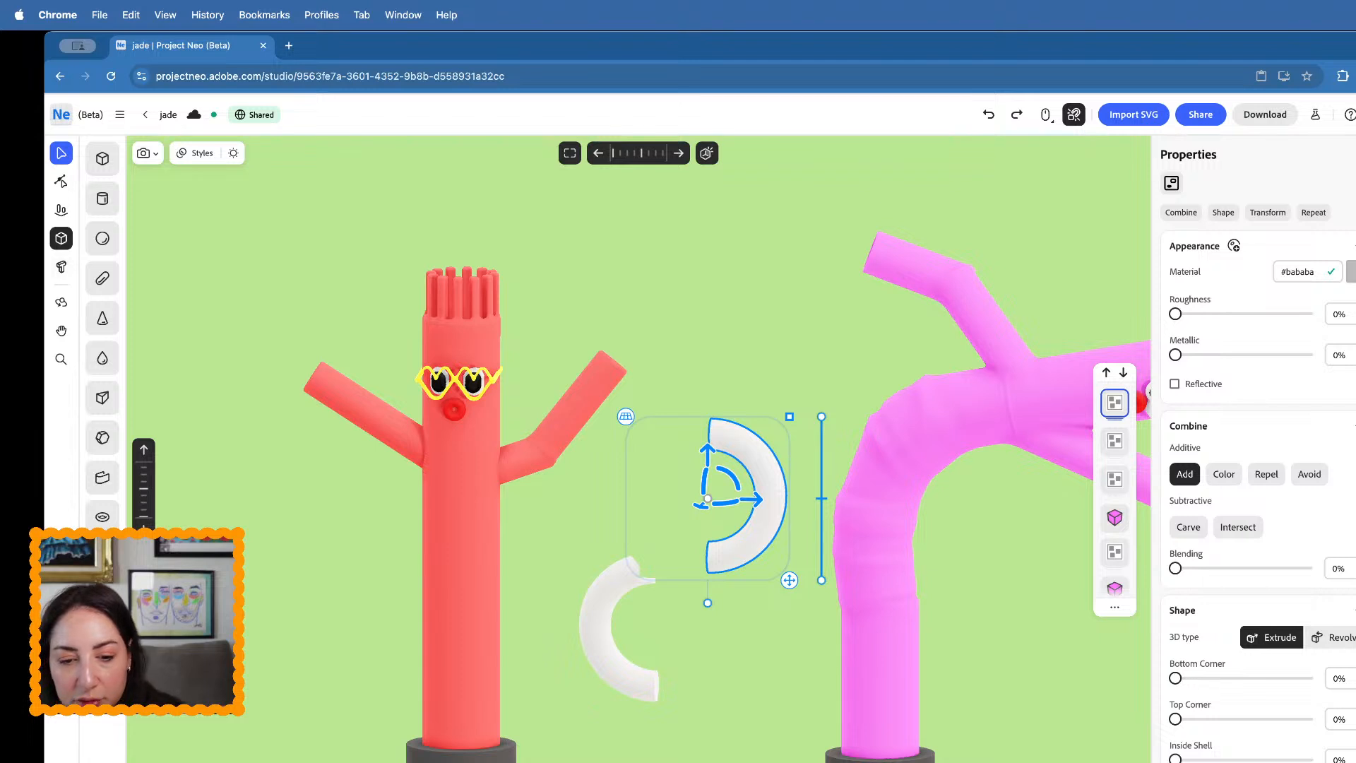
- Delete both half rings along with their carving cylinders
key(Delete)
click(633, 642)
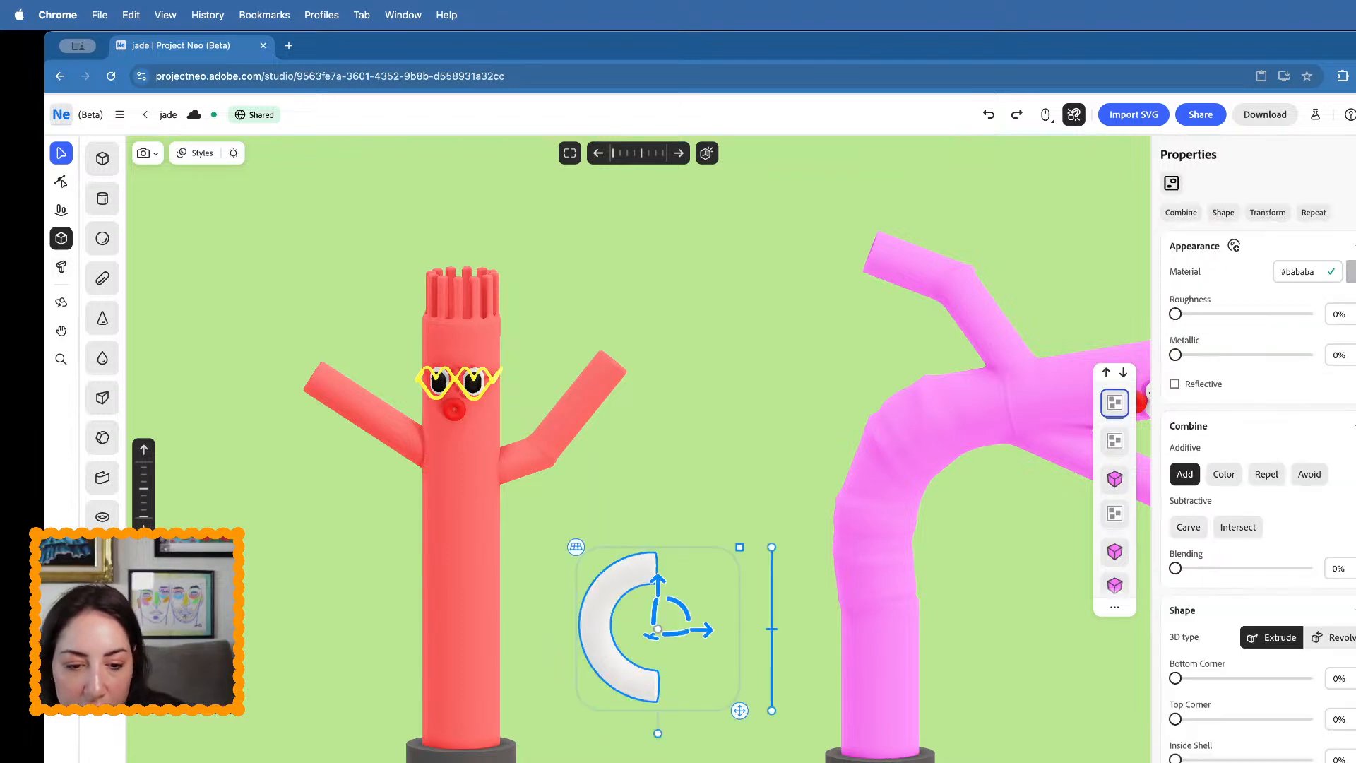
click(670, 650)
click(634, 558)
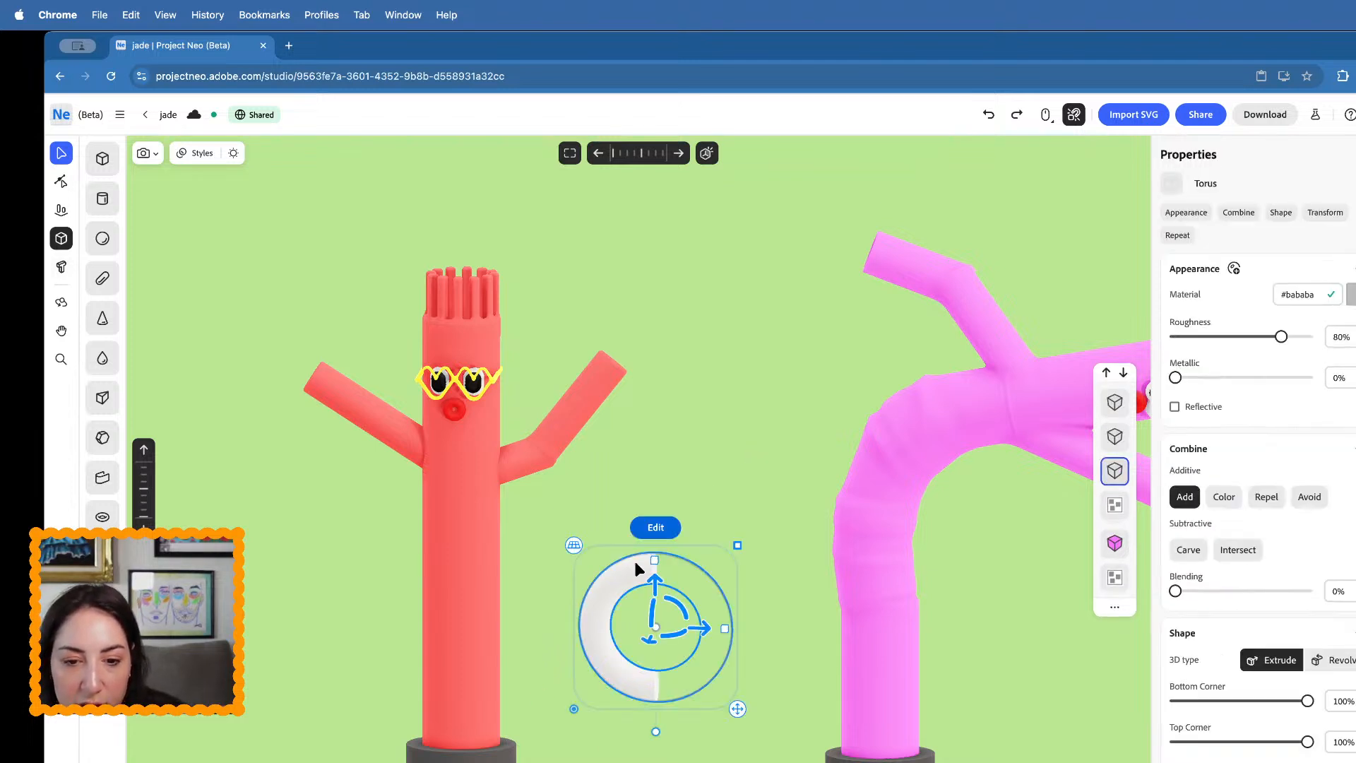
shift+click(695, 595)
key(BackSpace)
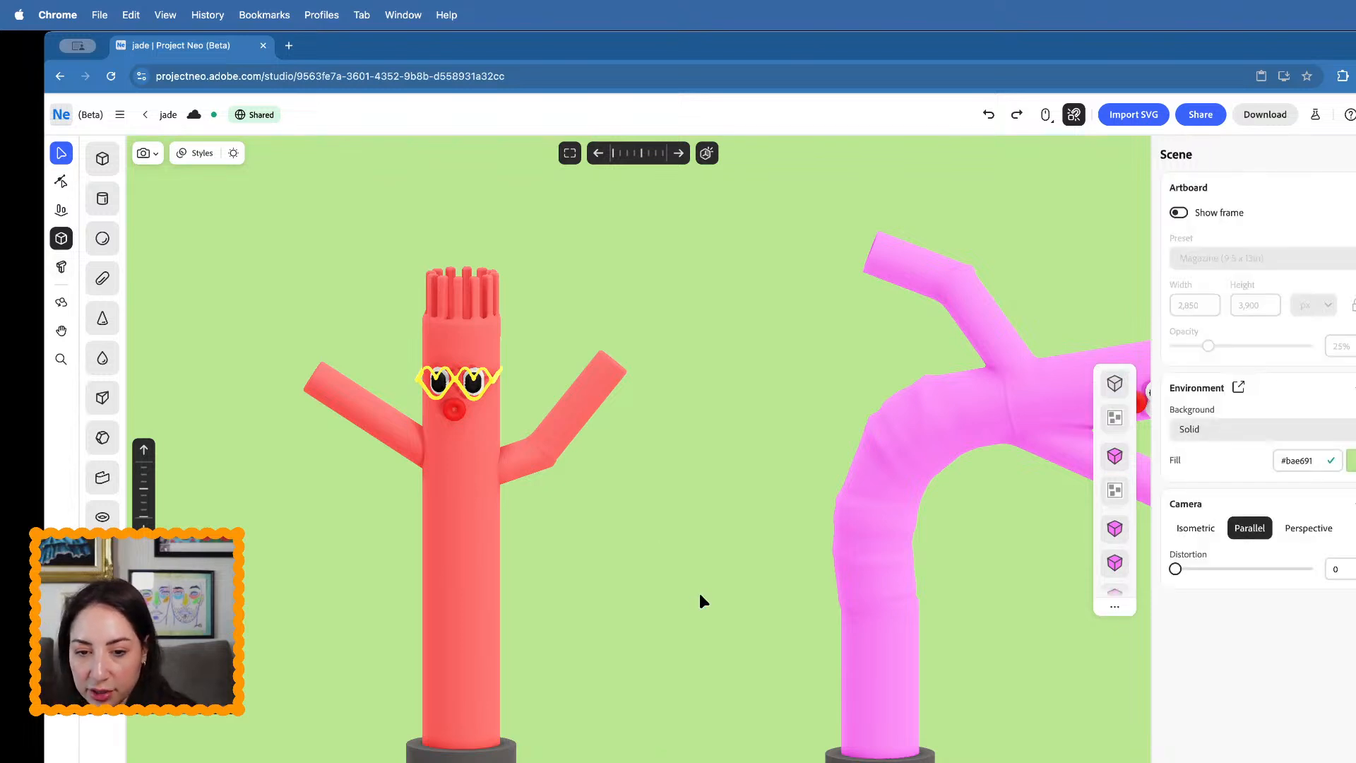
drag(574, 686, 562, 703)
key(BackSpace)
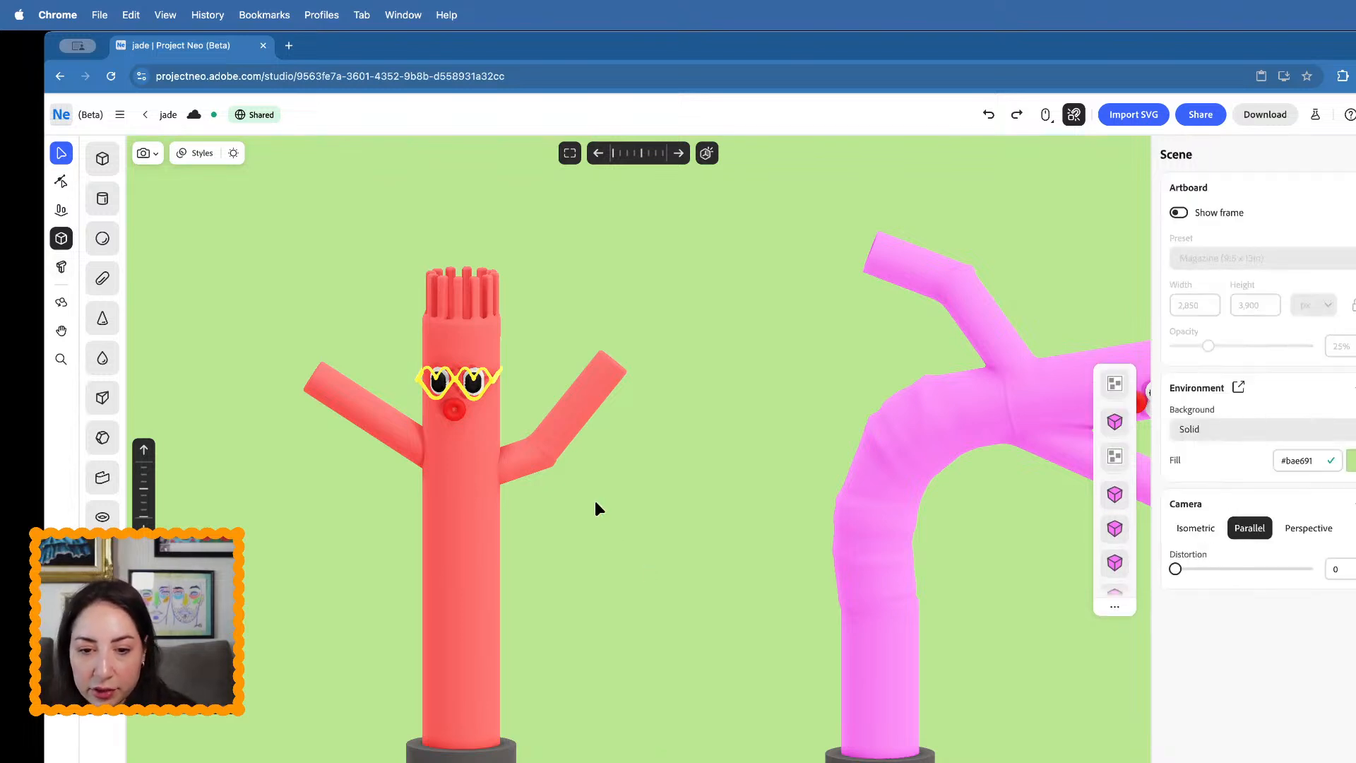
- Add a larger torus between the two tube men, rotate it upright to face forward and move it midway between them
click(102, 516)
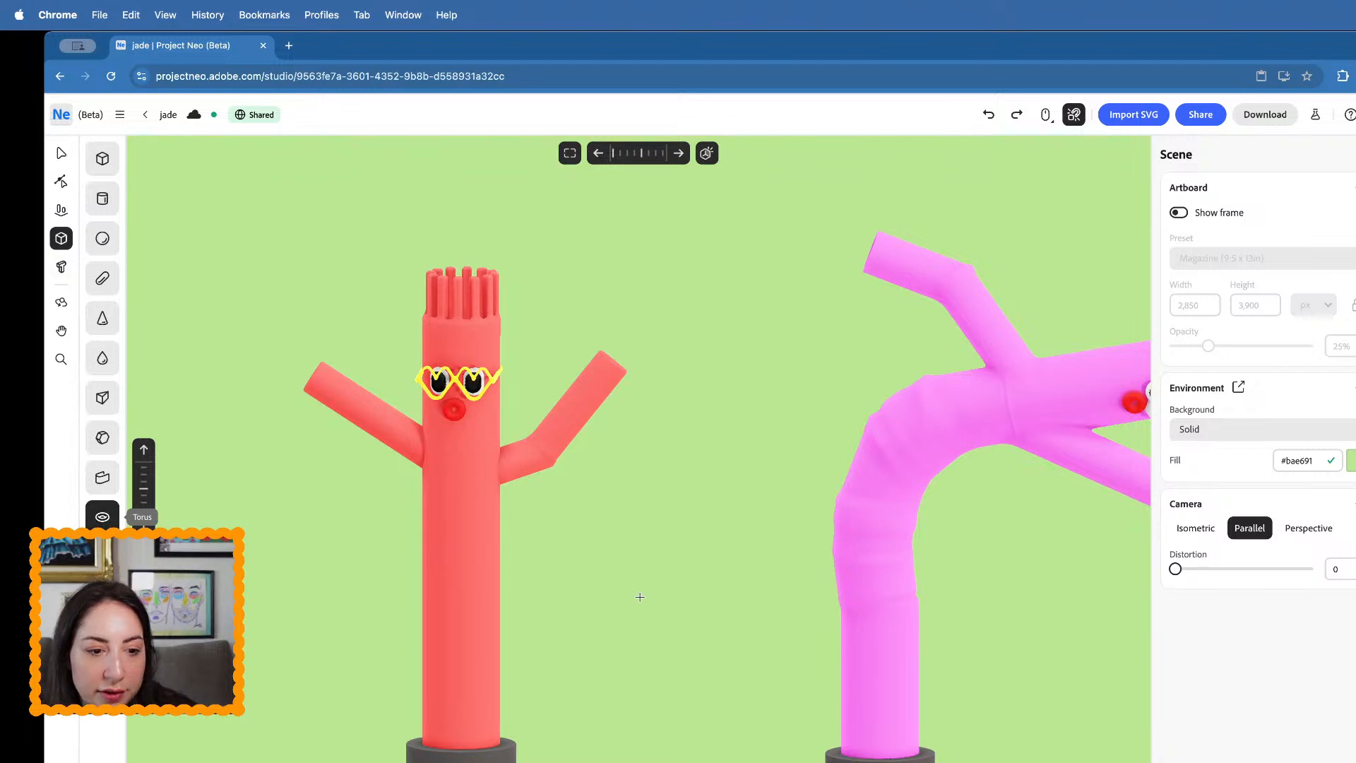
drag(639, 596, 661, 579)
right_drag(660, 579, 657, 591)
drag(617, 566, 711, 672)
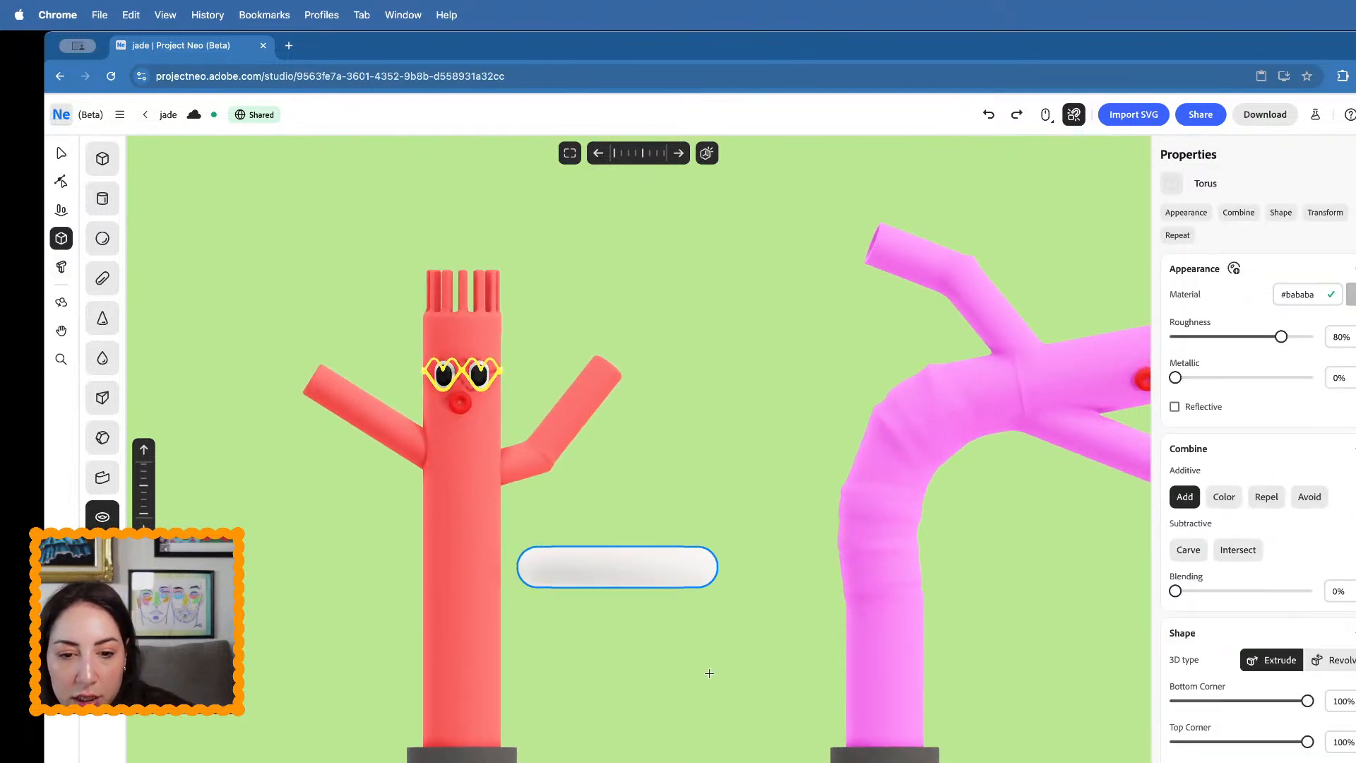
click(61, 152)
click(603, 565)
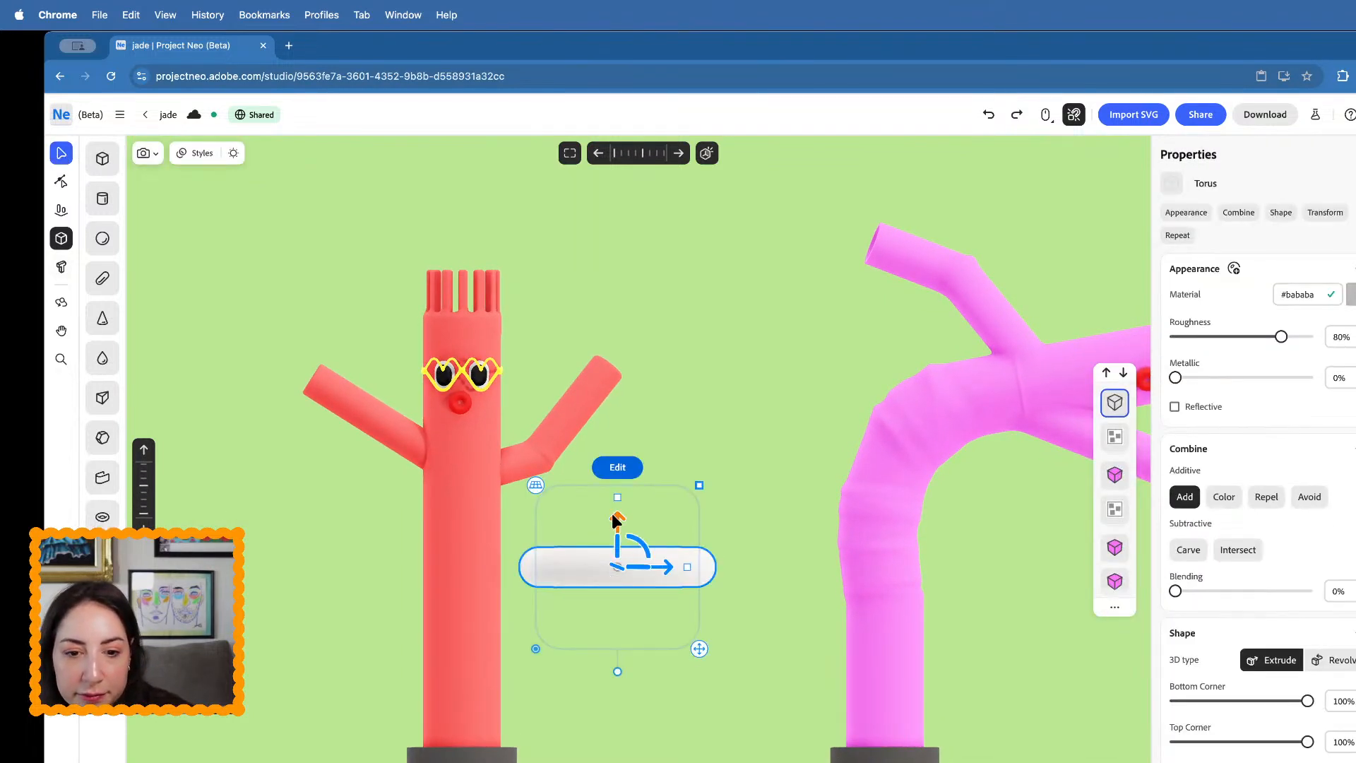
drag(620, 542, 729, 572)
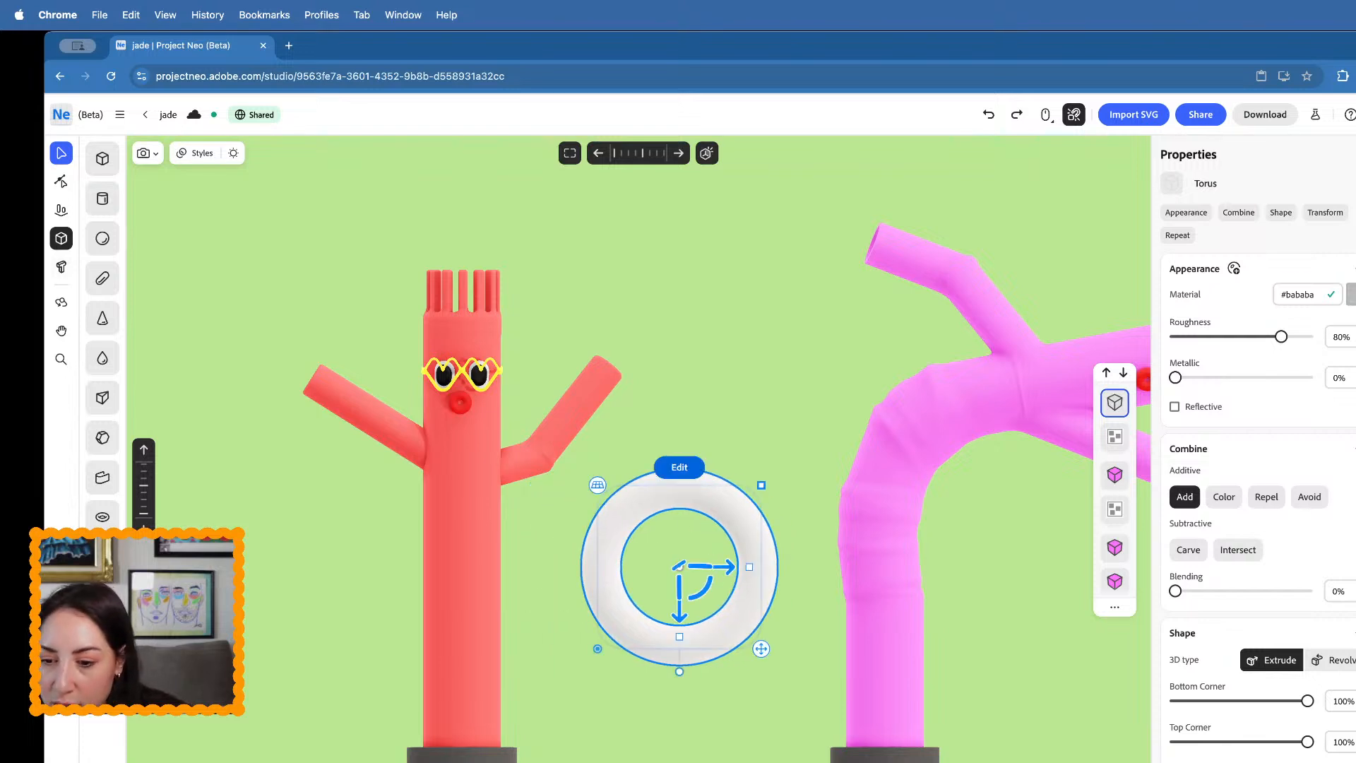
- Set the white ring's inflate to 11.6% and stack a duplicate of it directly above
scroll(1243, 565, down, 2)
drag(1203, 736, 1188, 735)
scroll(706, 607, down, 5)
drag(680, 608, 676, 433)
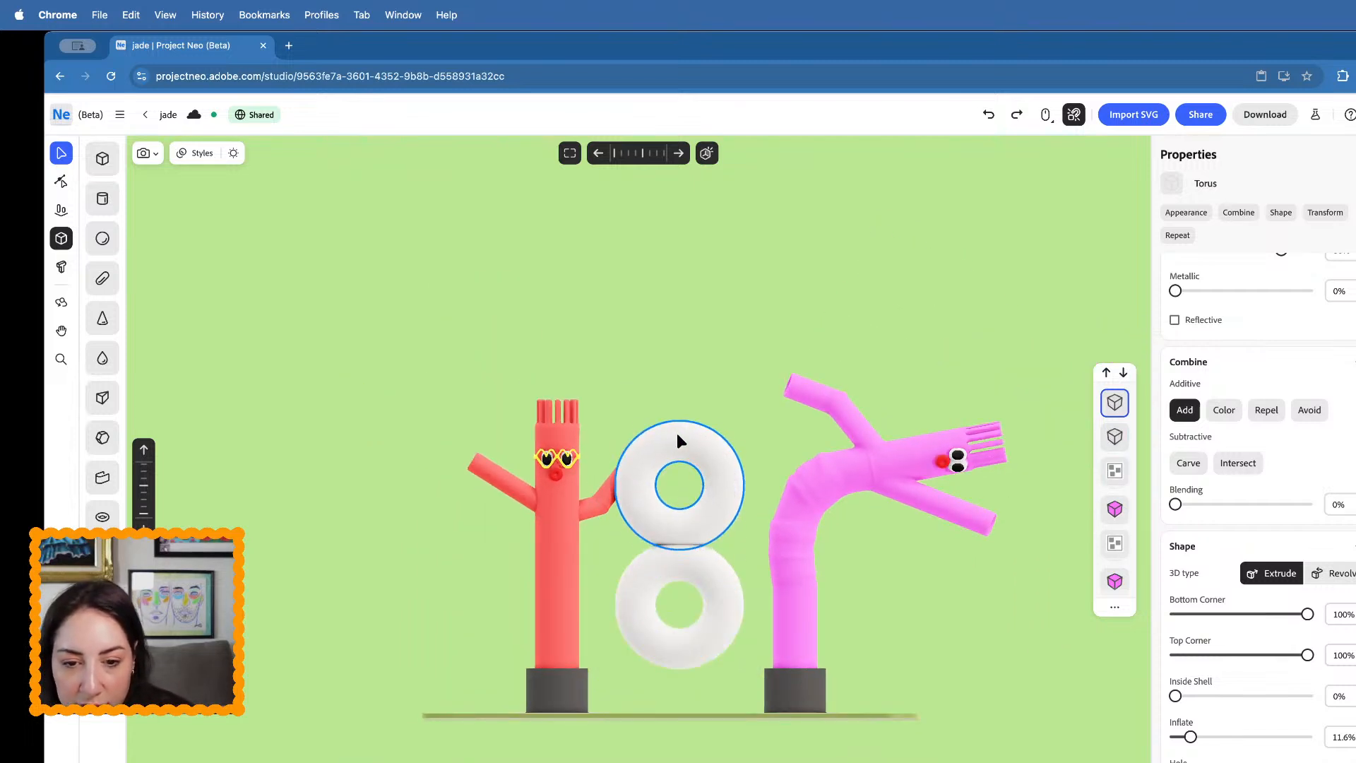
- Set the upper white ring's blending to 24.7% and move both rings to the left of the red tube man
click(1207, 505)
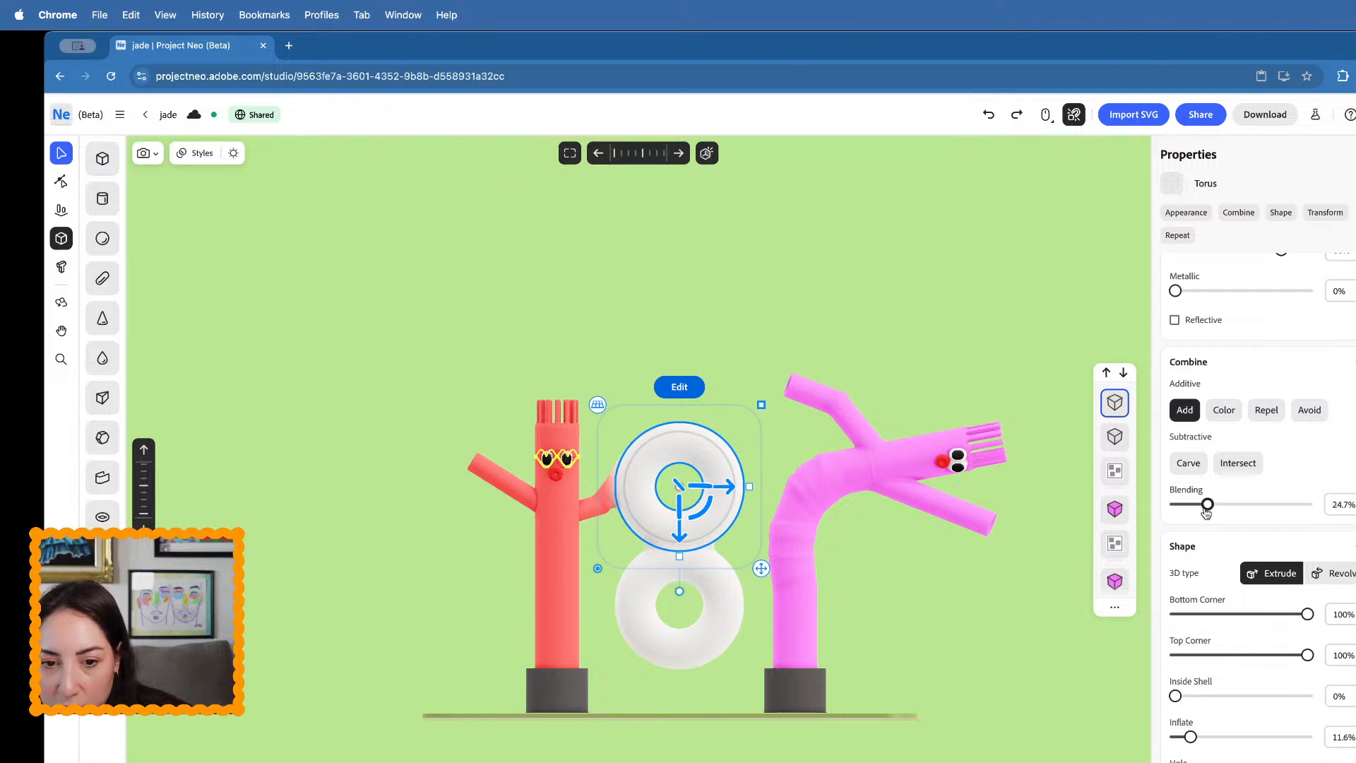
shift+click(724, 590)
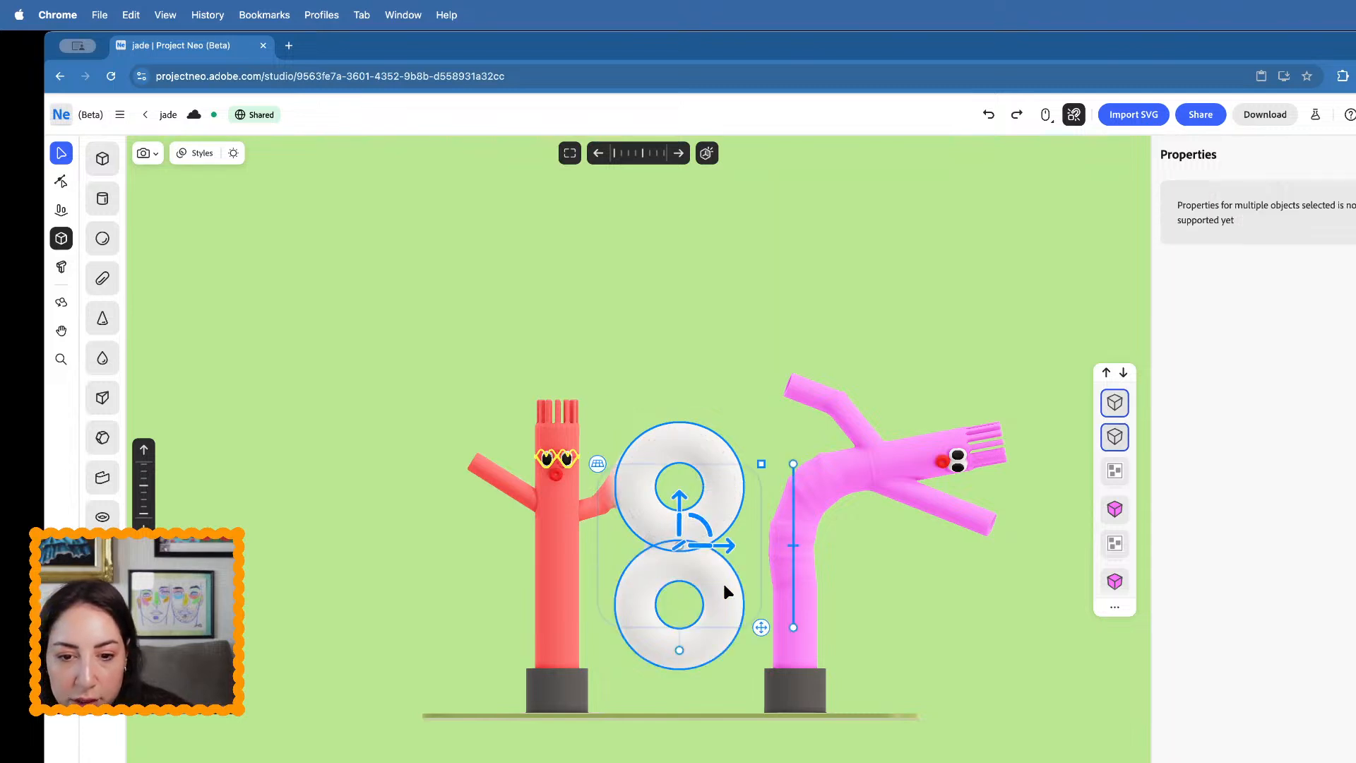
drag(732, 554, 383, 596)
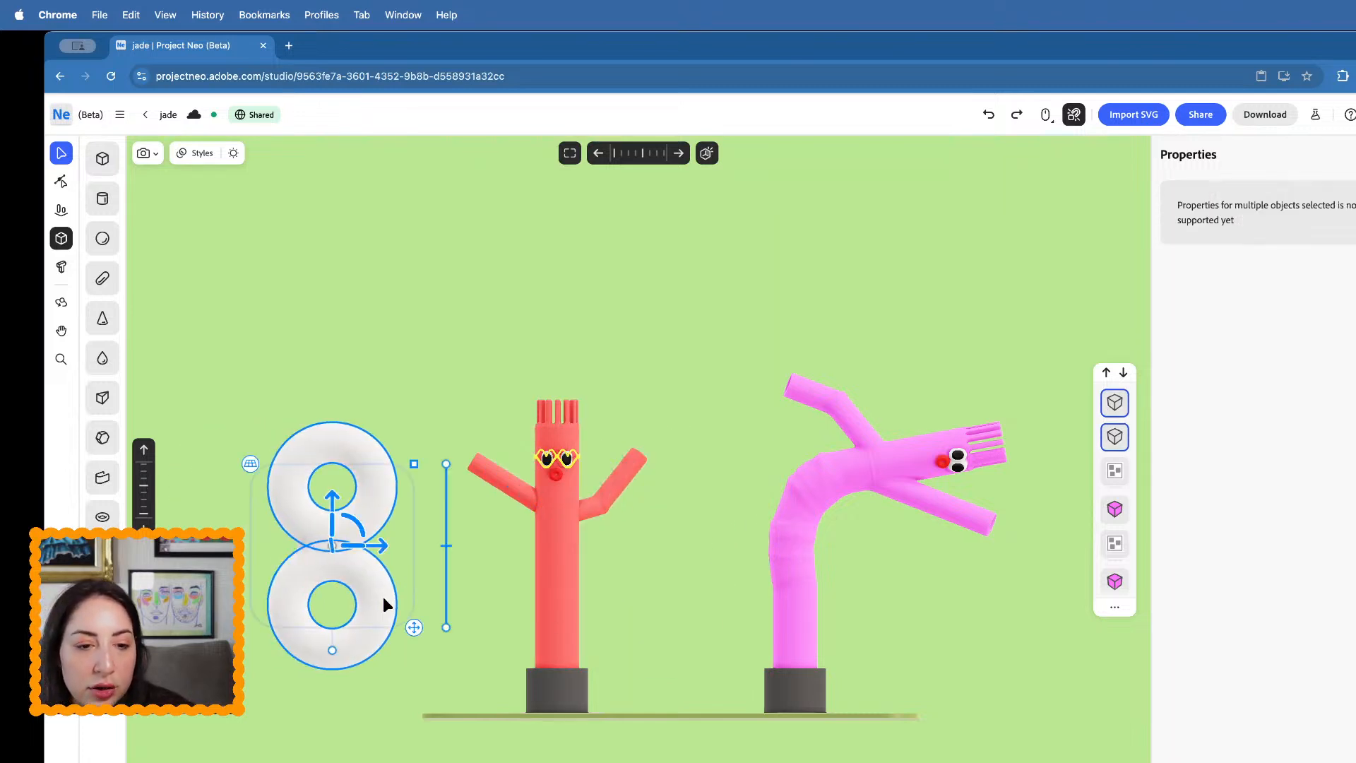
middle_drag(445, 611, 701, 638)
- Group the two blended white rings into one figure-eight object
click(655, 428)
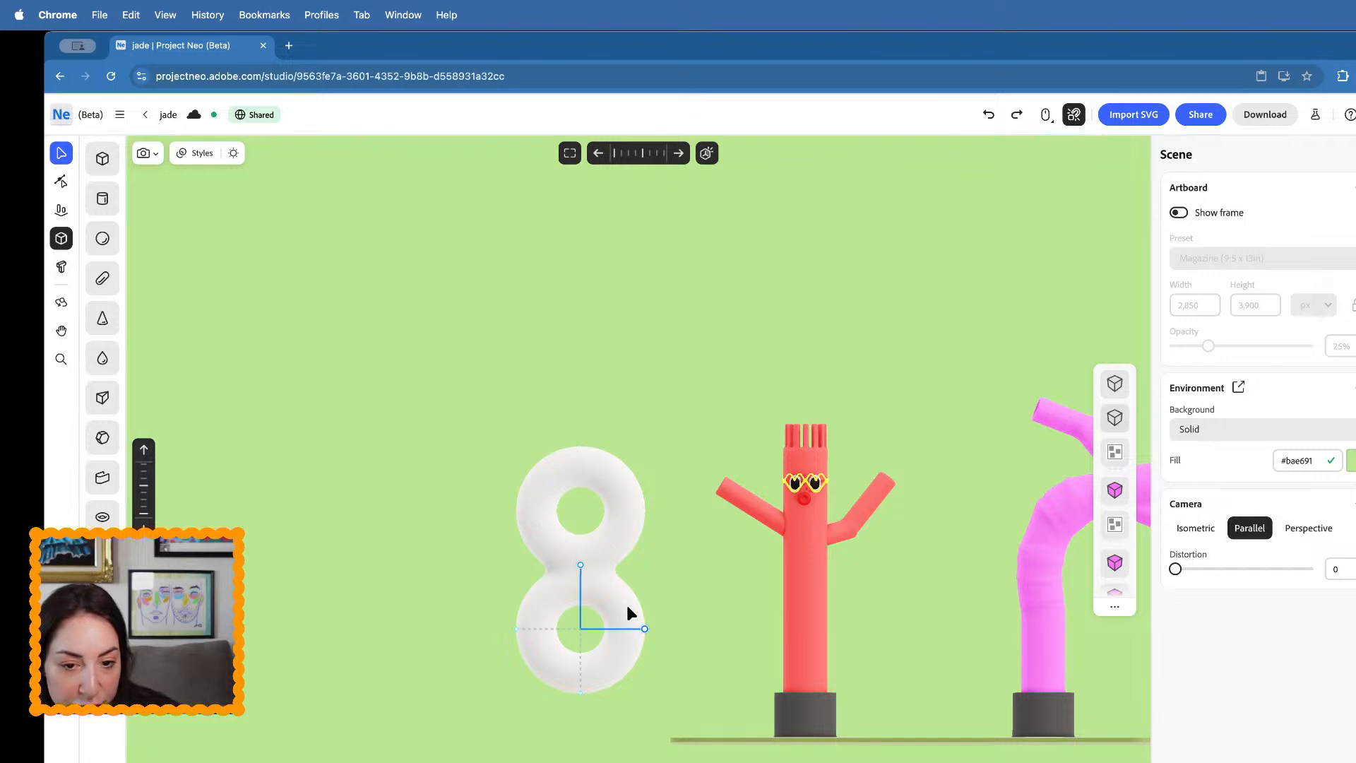
click(598, 561)
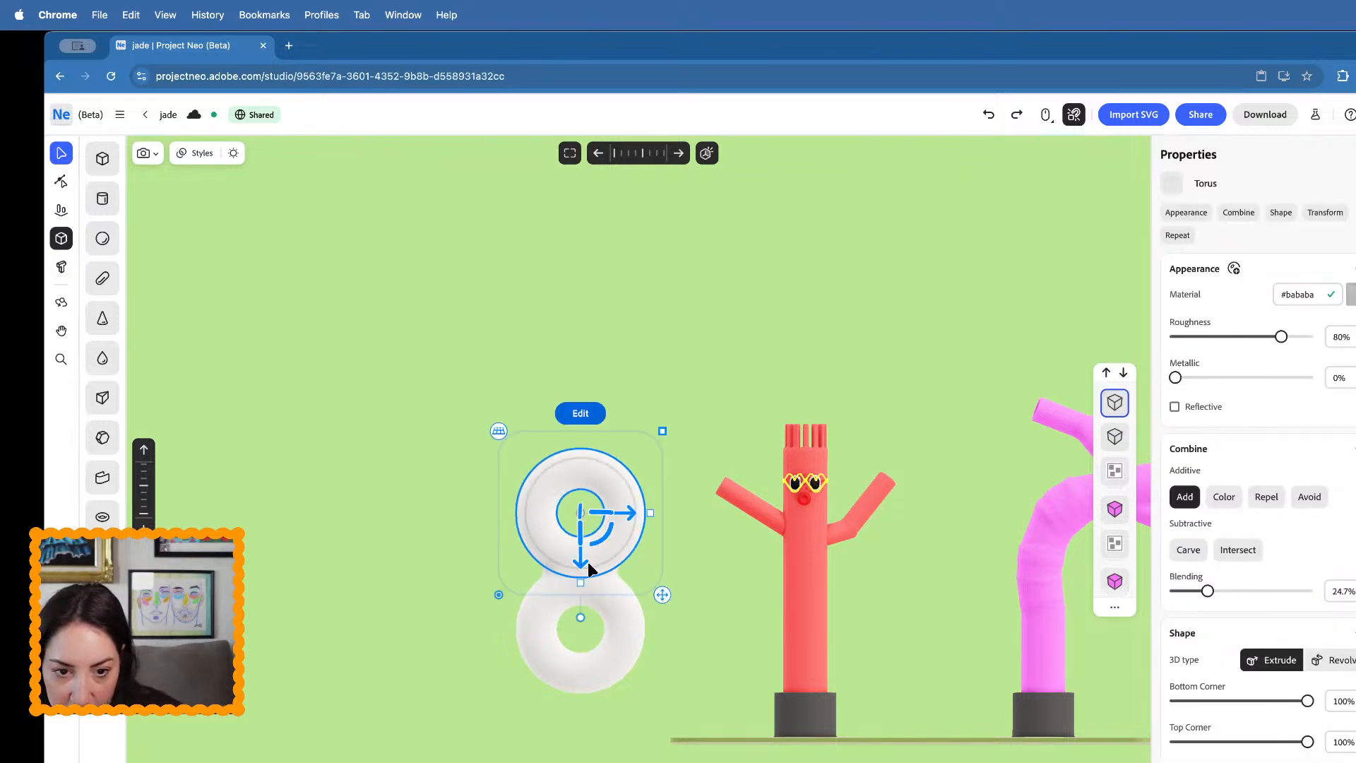
shift+click(616, 601)
key(super+g)
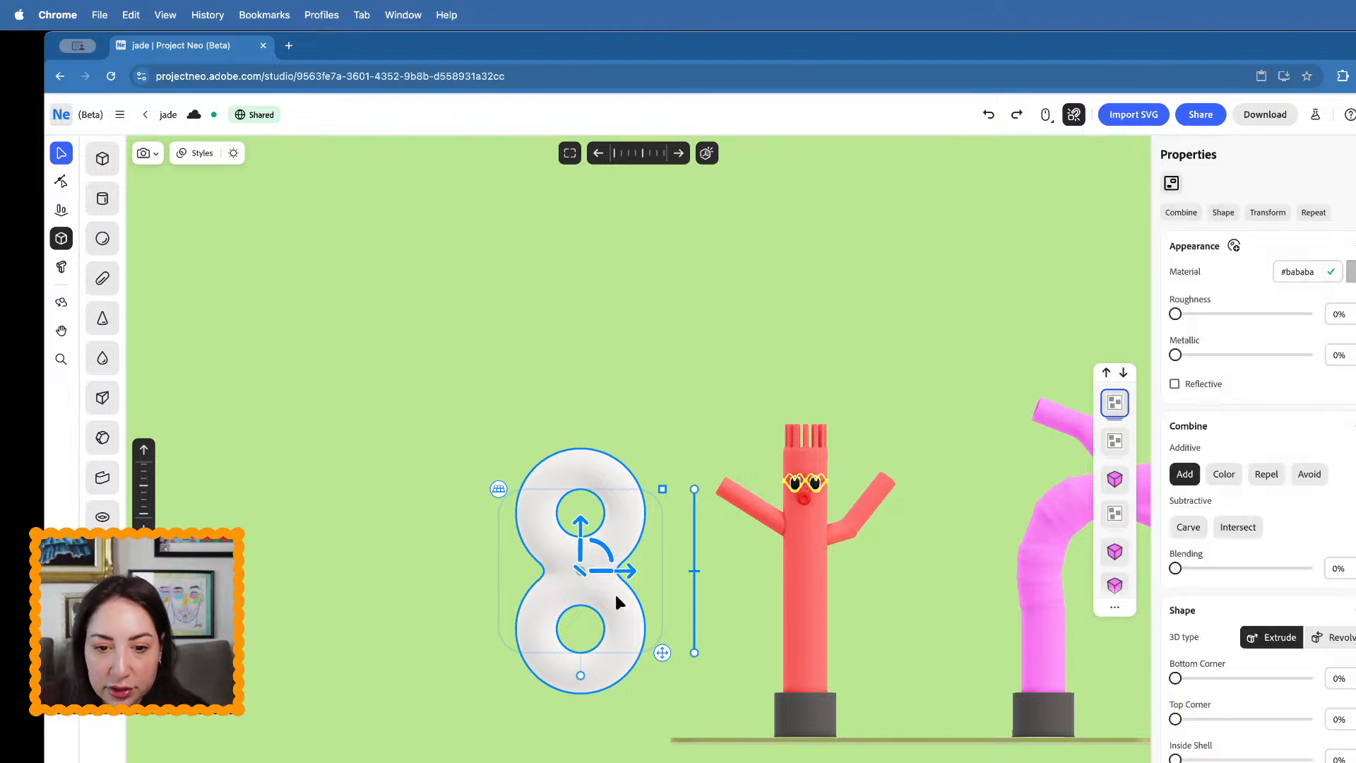
click(451, 584)
- Add a sphere over the upper ring of the figure-eight and set it to Carve
scroll(673, 558, up, 3)
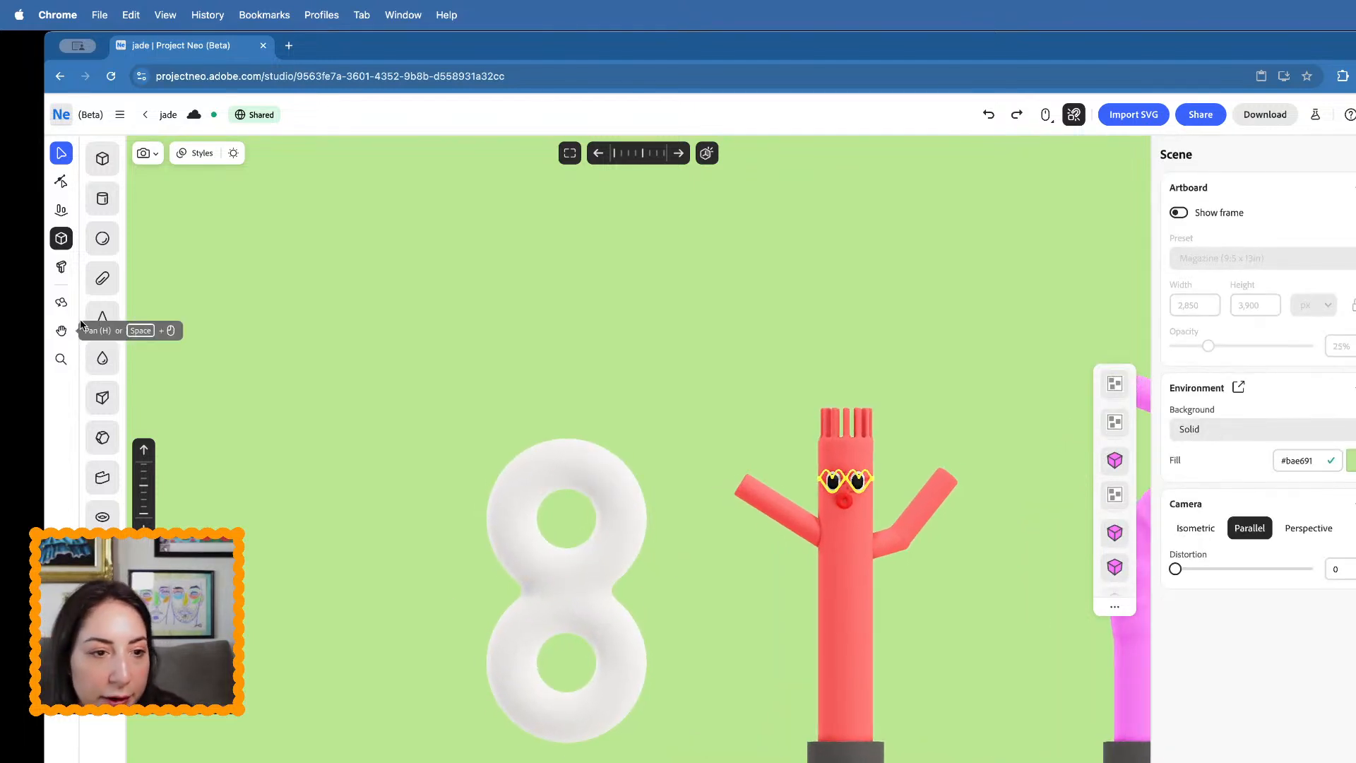
click(102, 238)
drag(591, 459, 689, 528)
click(60, 152)
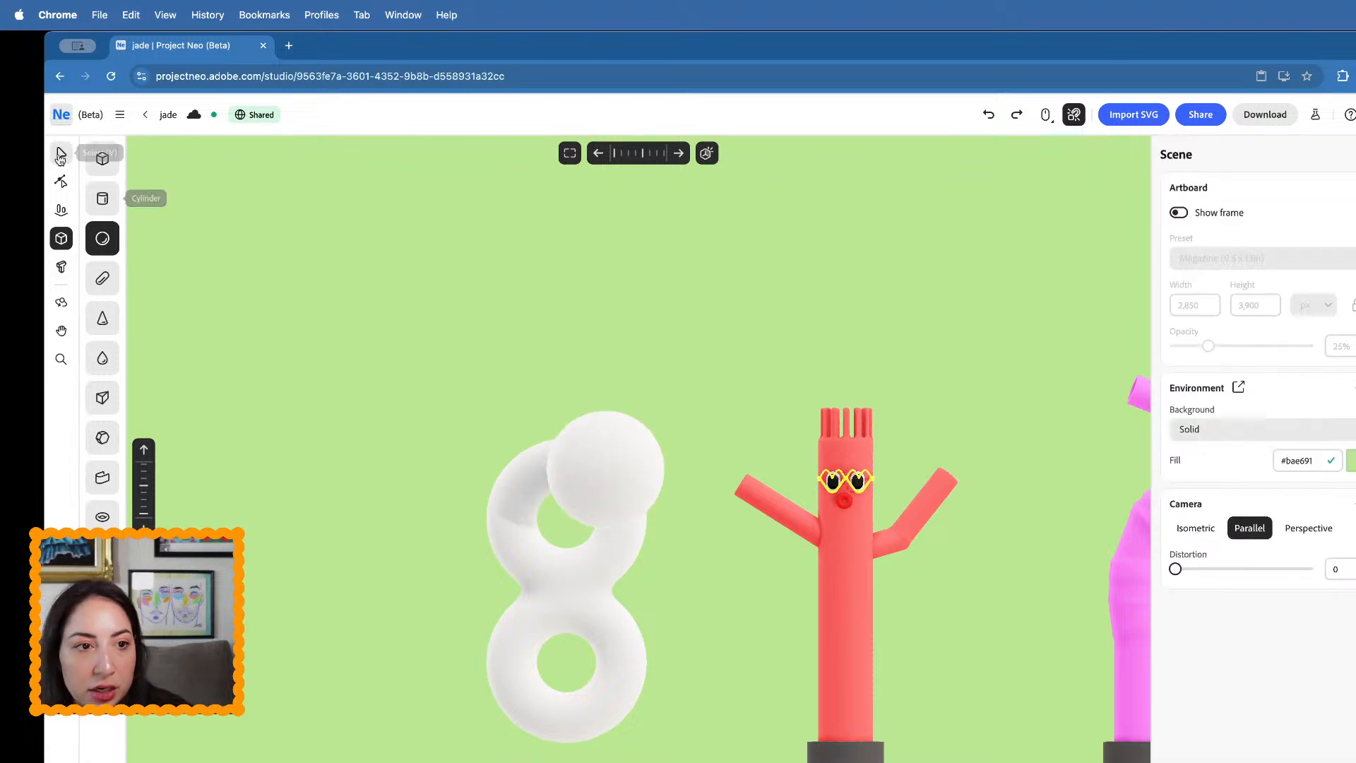
click(656, 487)
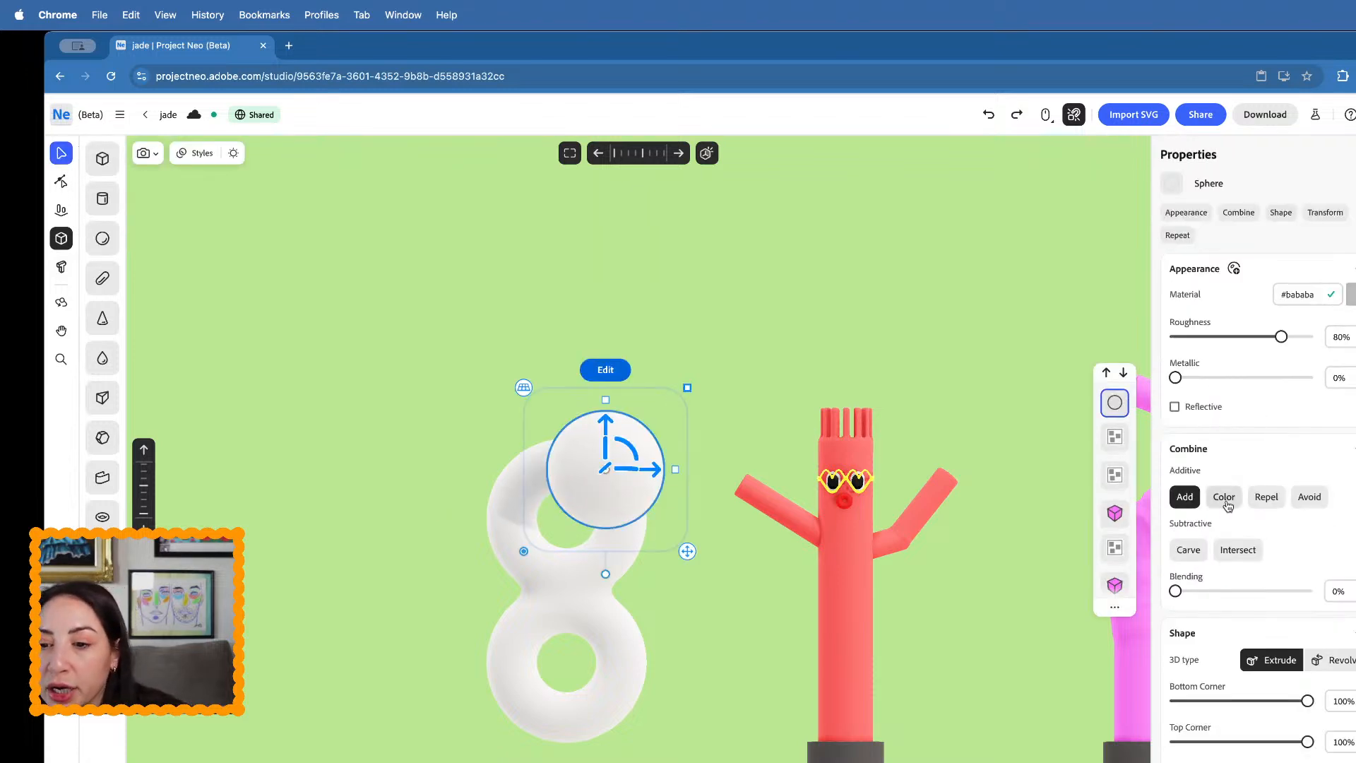
click(1188, 549)
- Align the carving sphere in depth with the upper ring and stretch it vertically to cut away the ring's right side
right_drag(616, 466, 606, 529)
drag(597, 503, 614, 463)
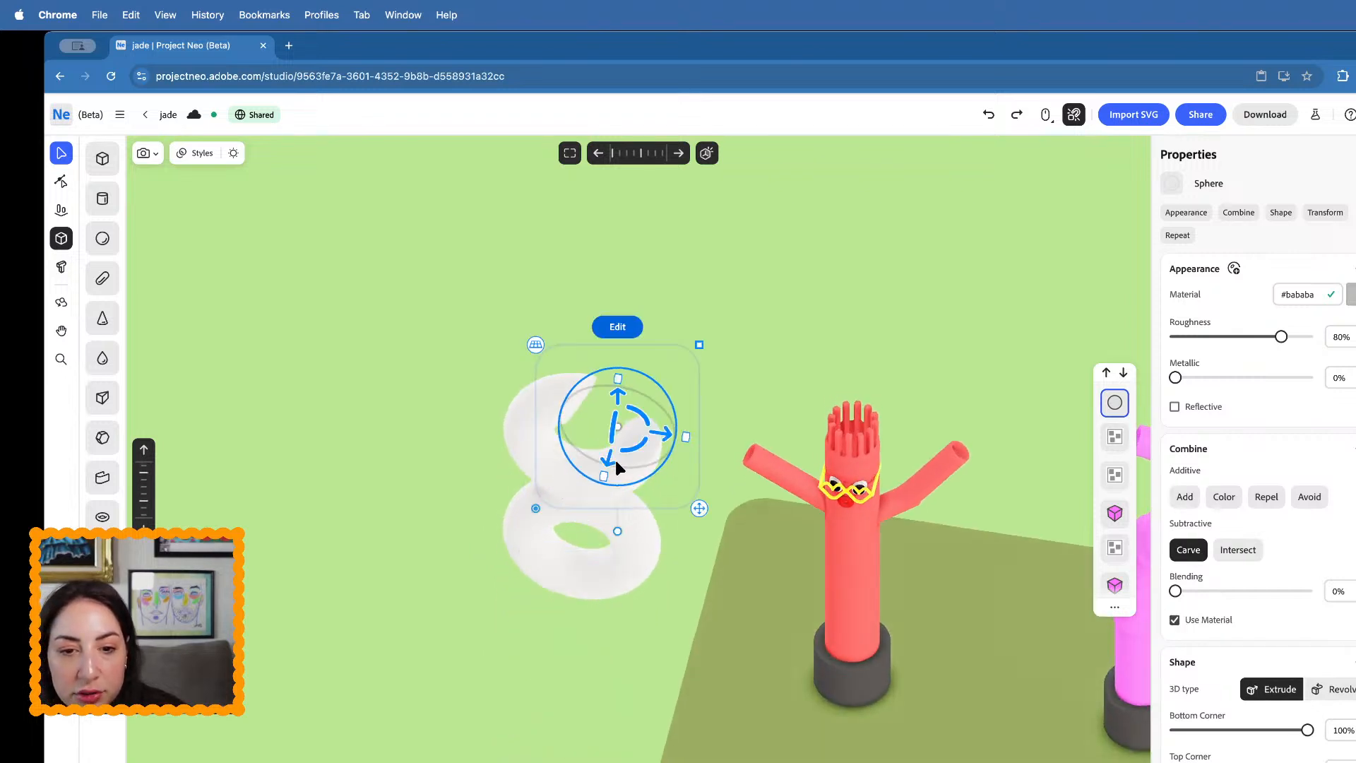
right_drag(614, 456, 635, 408)
drag(618, 468, 631, 551)
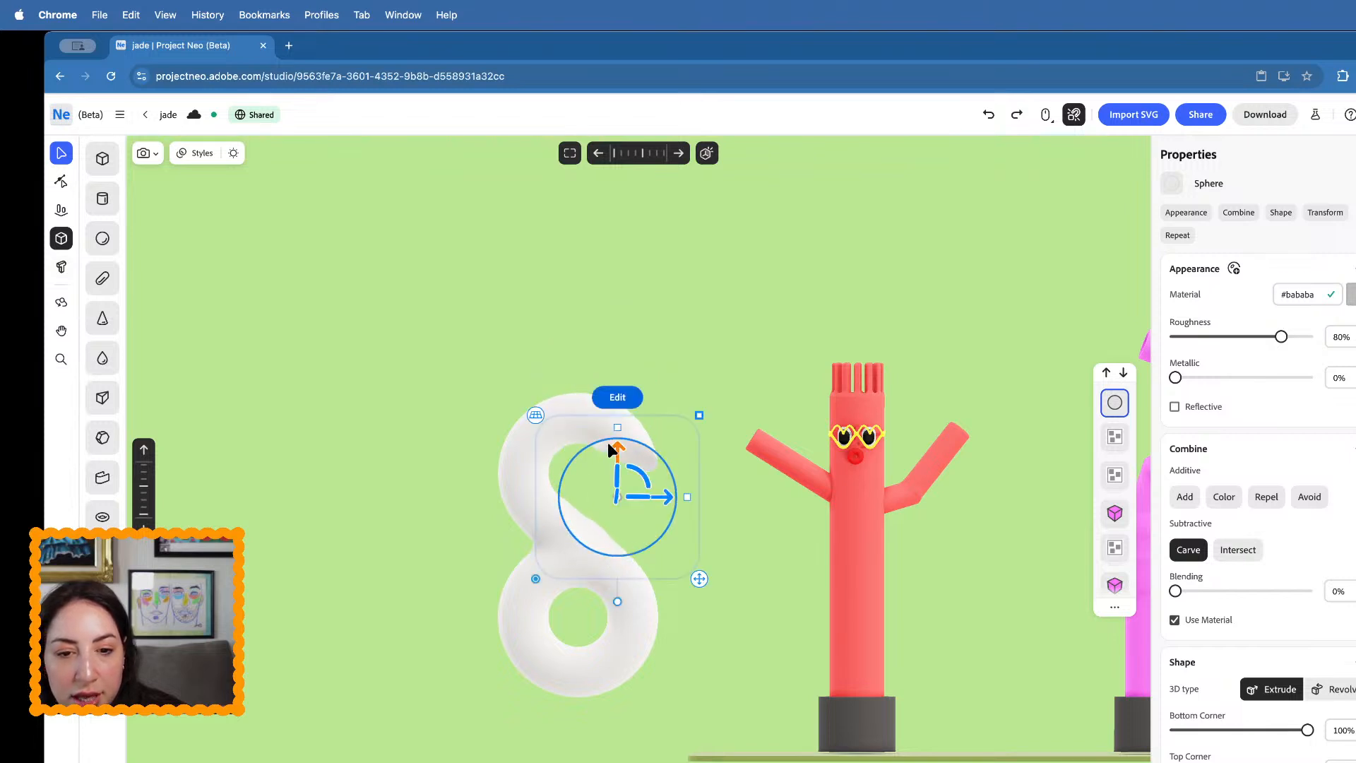
drag(617, 421, 618, 346)
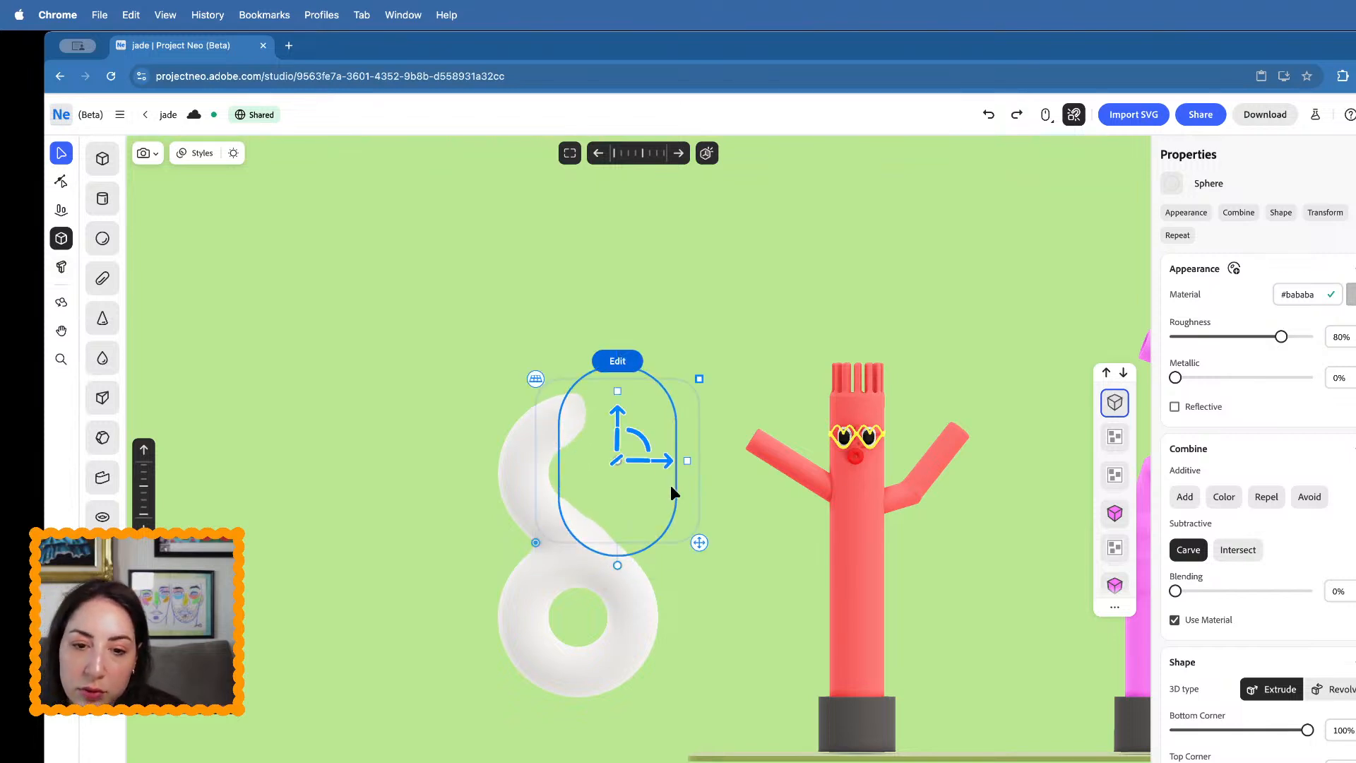
- Place a copy of the carving shape over the lower ring's left side and adjust its height and depth to form an S
drag(617, 418, 553, 684)
drag(505, 639, 574, 596)
right_drag(545, 589, 554, 720)
drag(514, 650, 515, 621)
right_drag(517, 623, 534, 540)
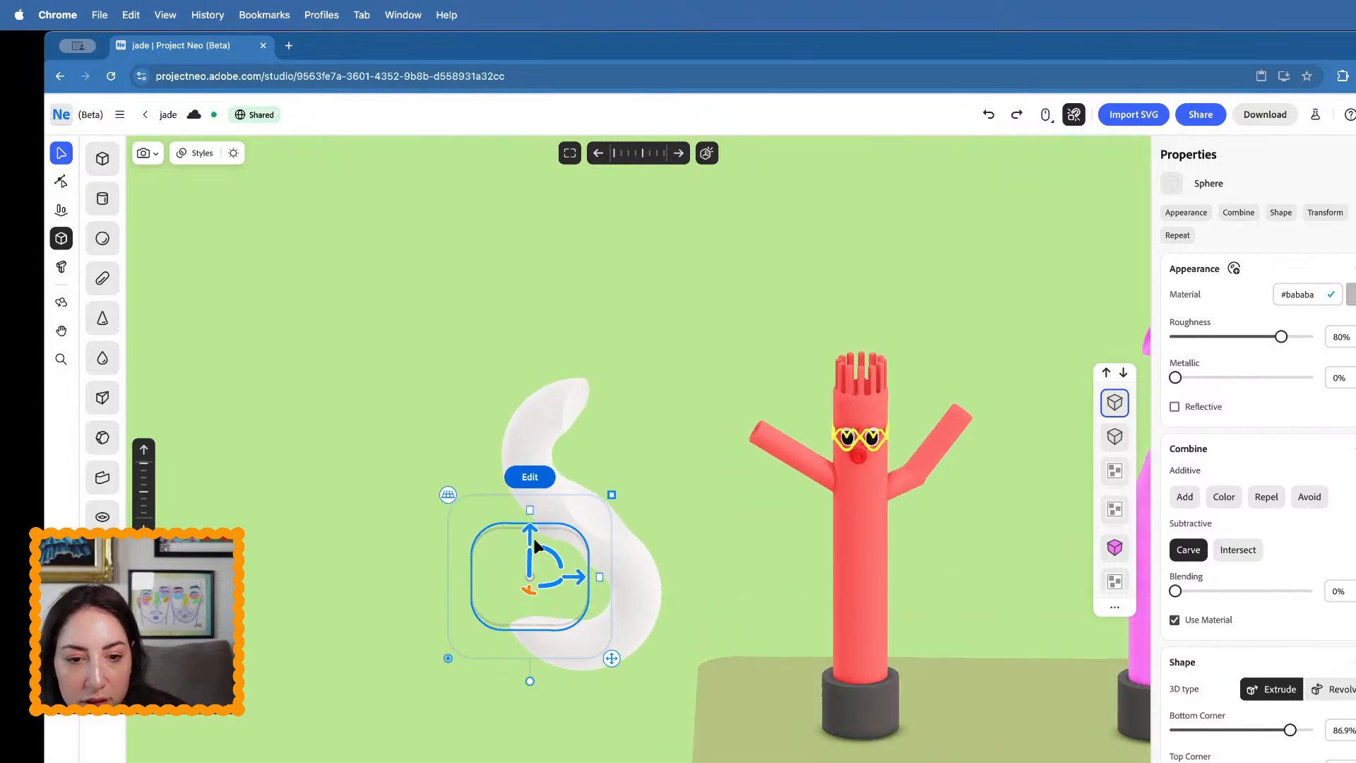
click(693, 443)
- Move the ring group clear of the carving shapes and delete both carving shapes
mouse_move(693, 451)
right_down()
mouse_move(760, 388)
mouse_move(672, 448)
mouse_move(701, 427)
mouse_move(689, 441)
right_up()
click(611, 524)
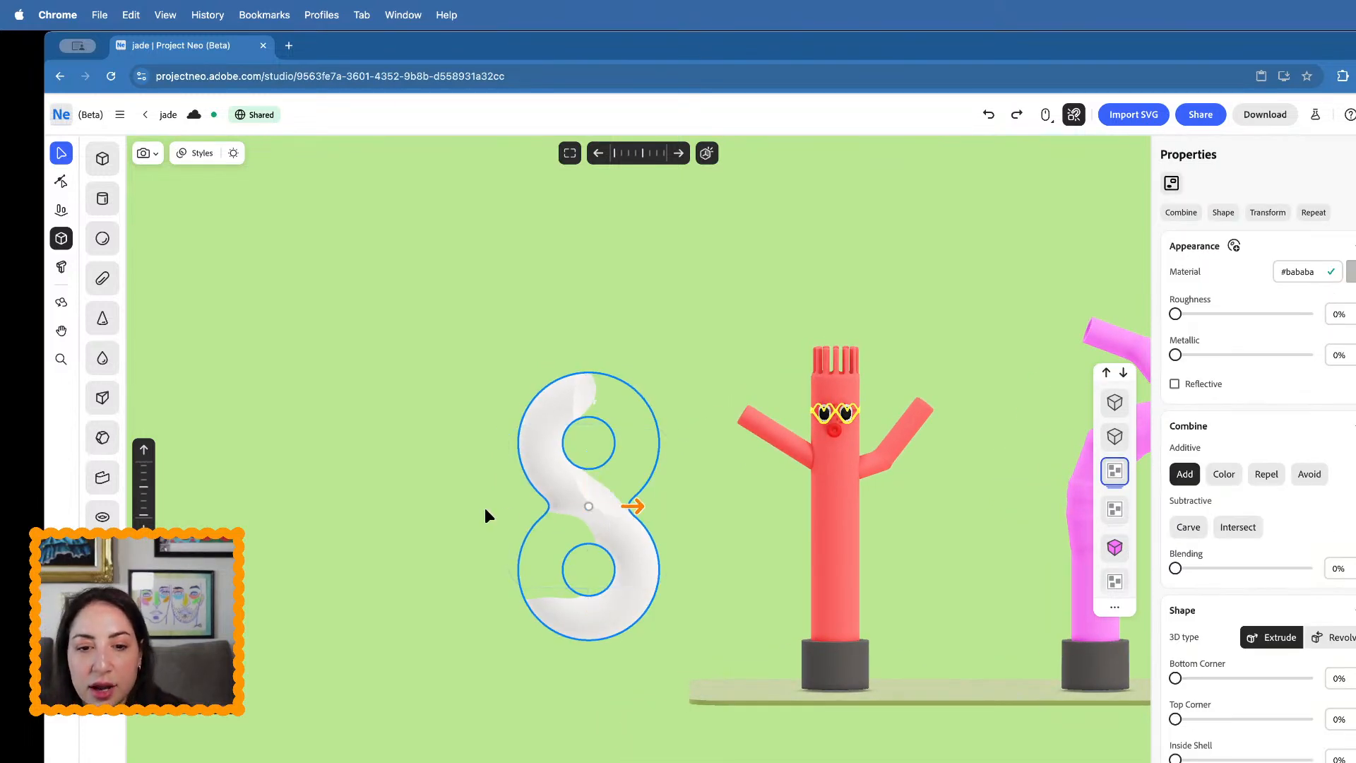
drag(629, 664, 629, 665)
key(Delete)
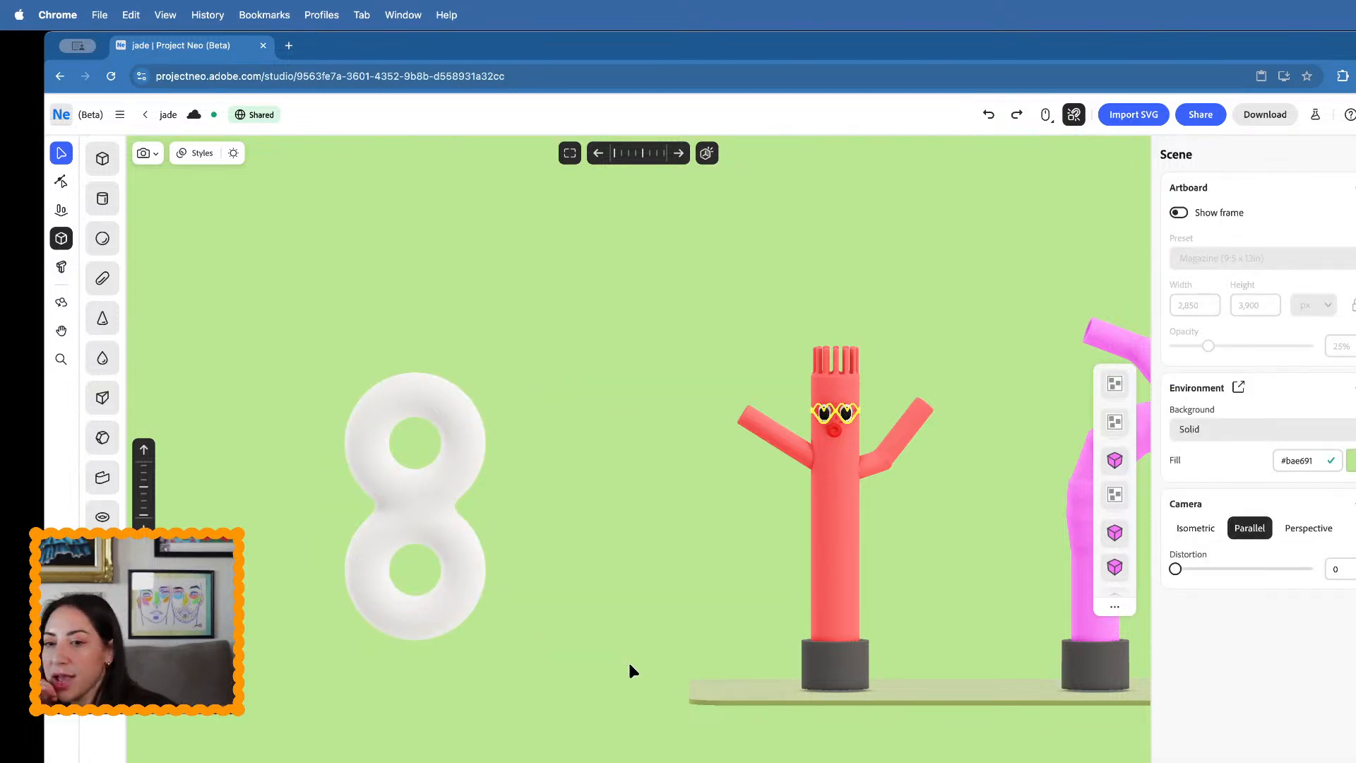
- Open the white ring group for editing, exit it, and move the group closer to the red tube man
click(464, 562)
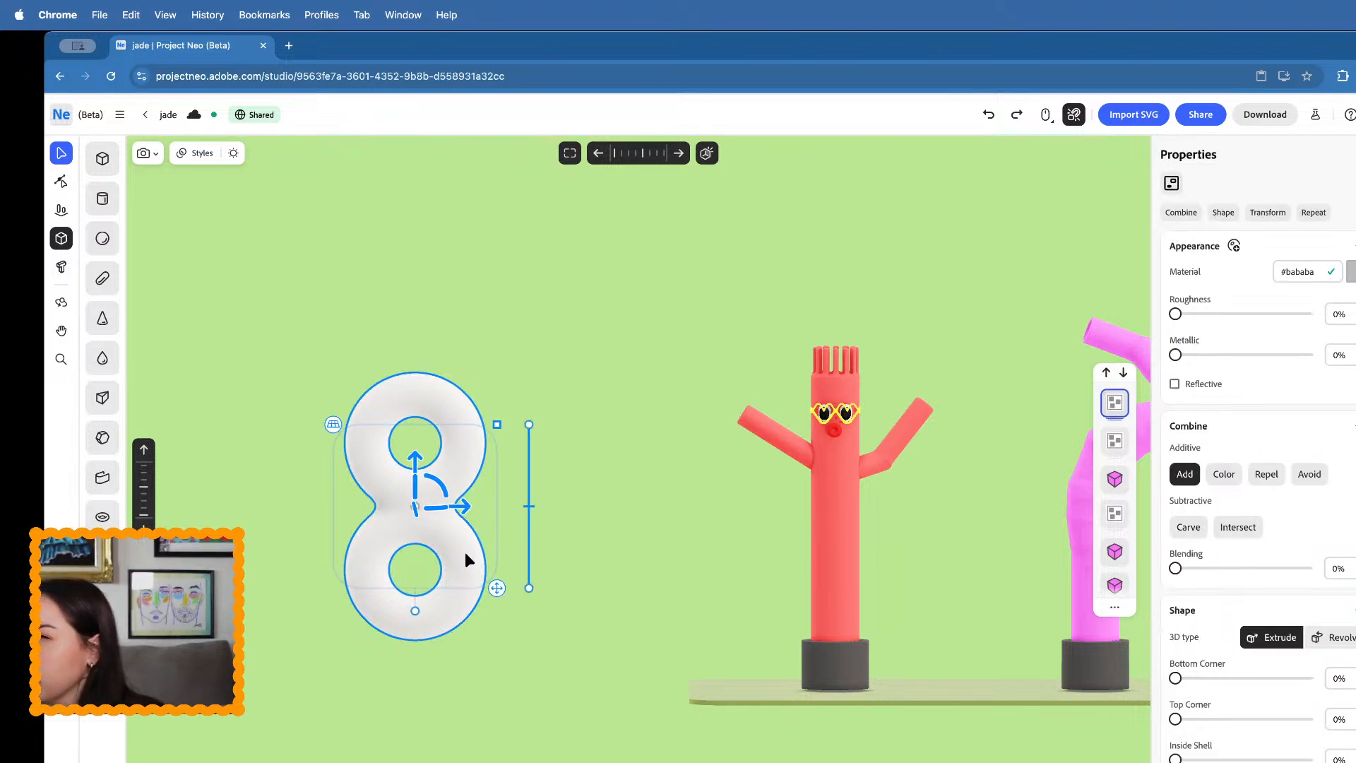
double_click(438, 534)
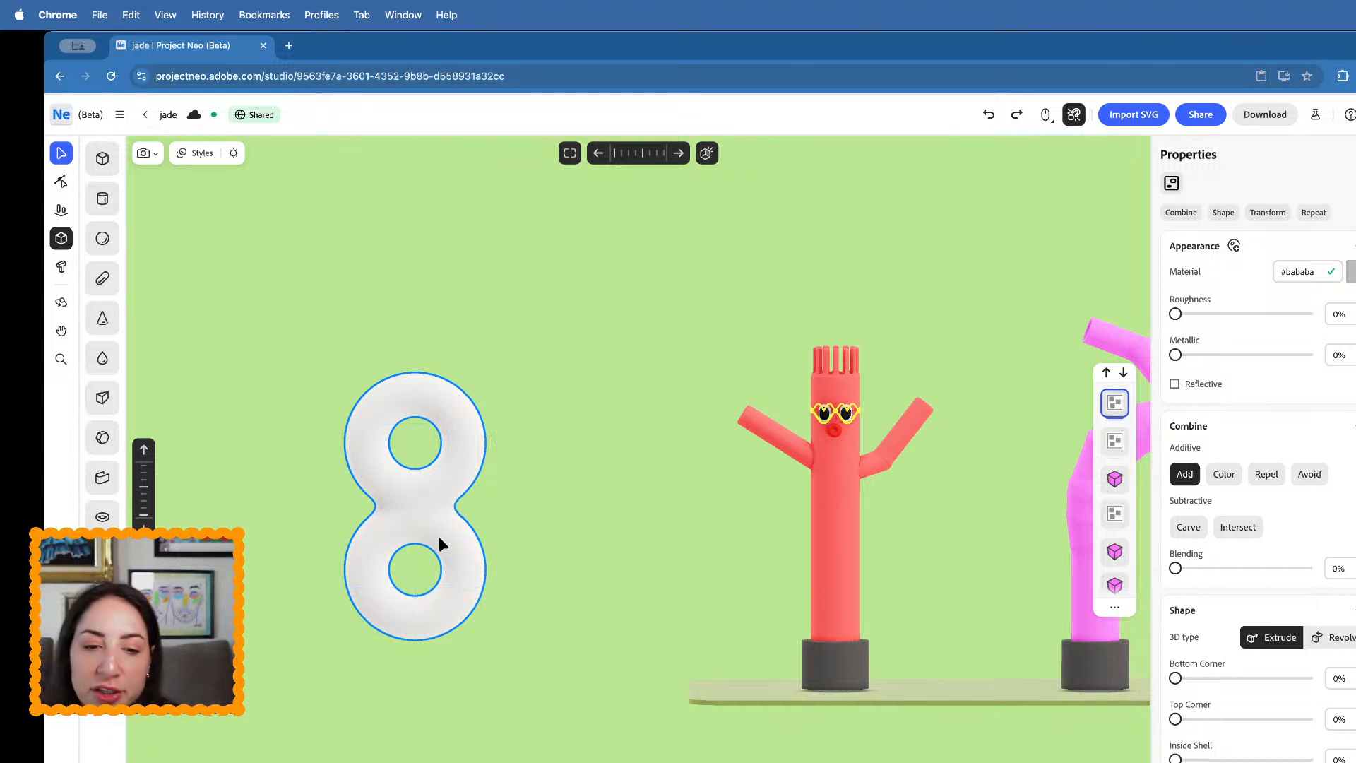
click(648, 541)
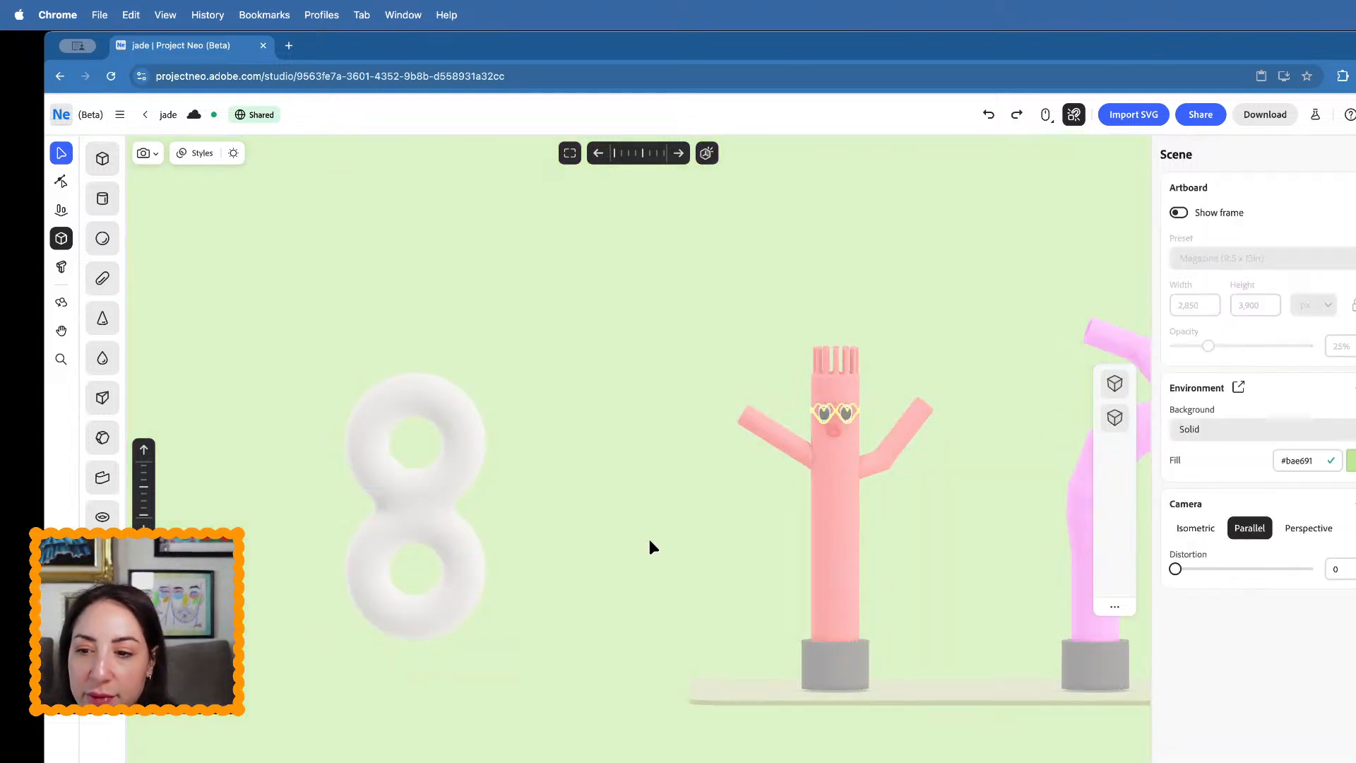
click(649, 541)
click(466, 455)
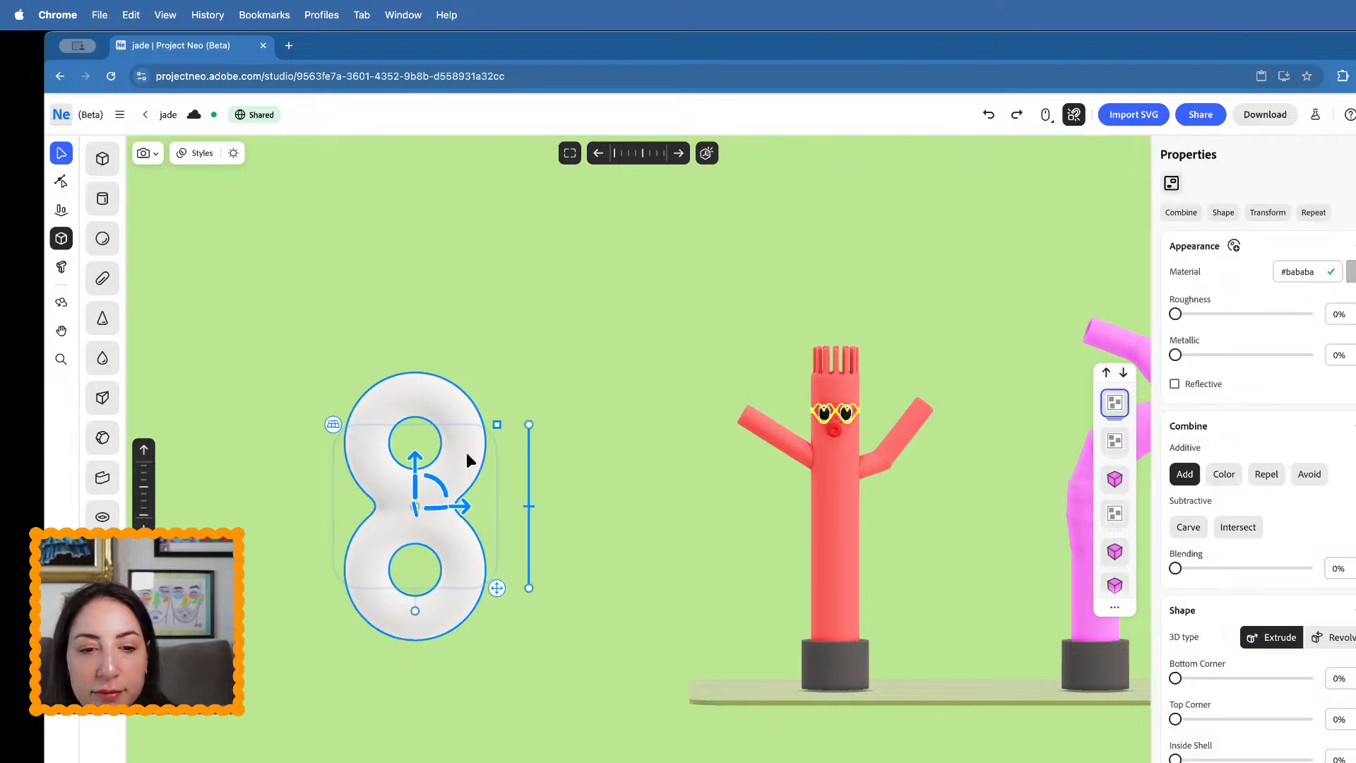
drag(463, 502, 599, 516)
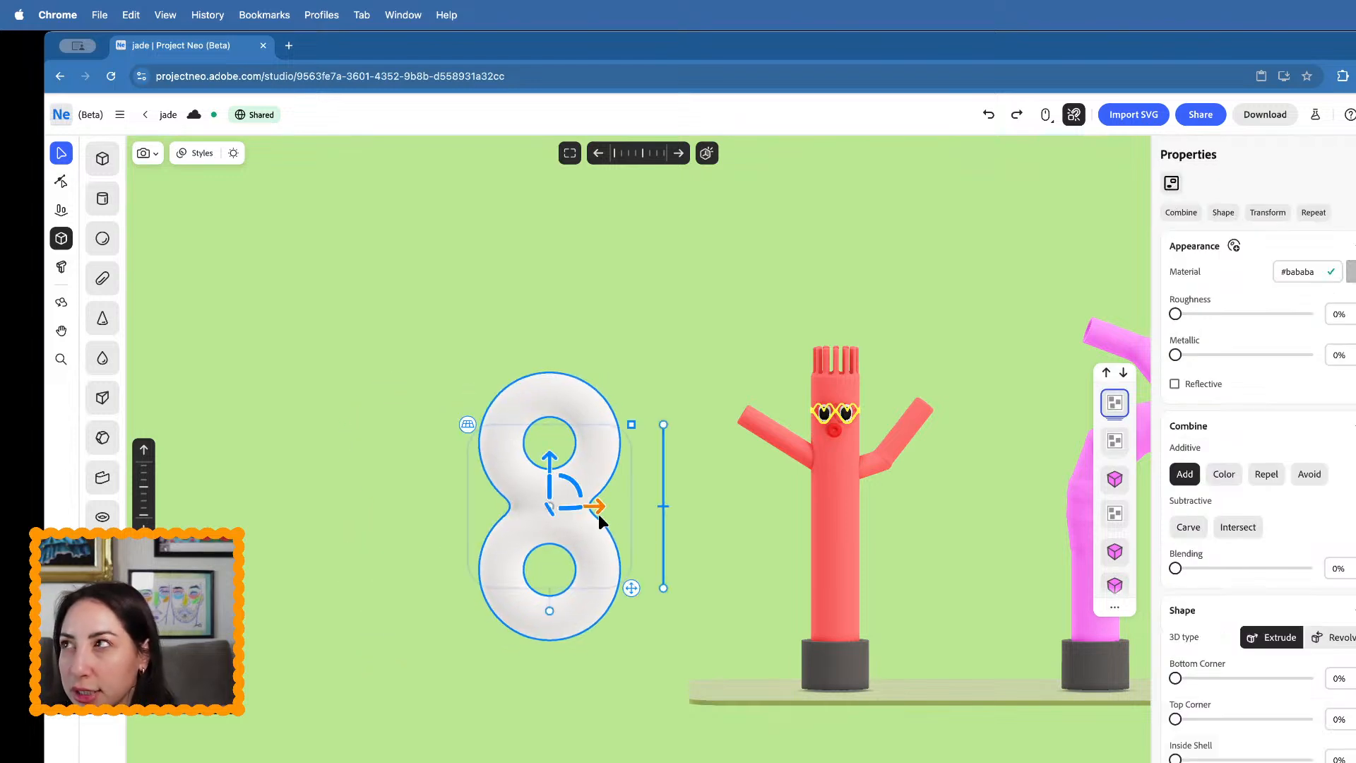
- Delete the white figure-eight ring group
scroll(599, 515, up, 3)
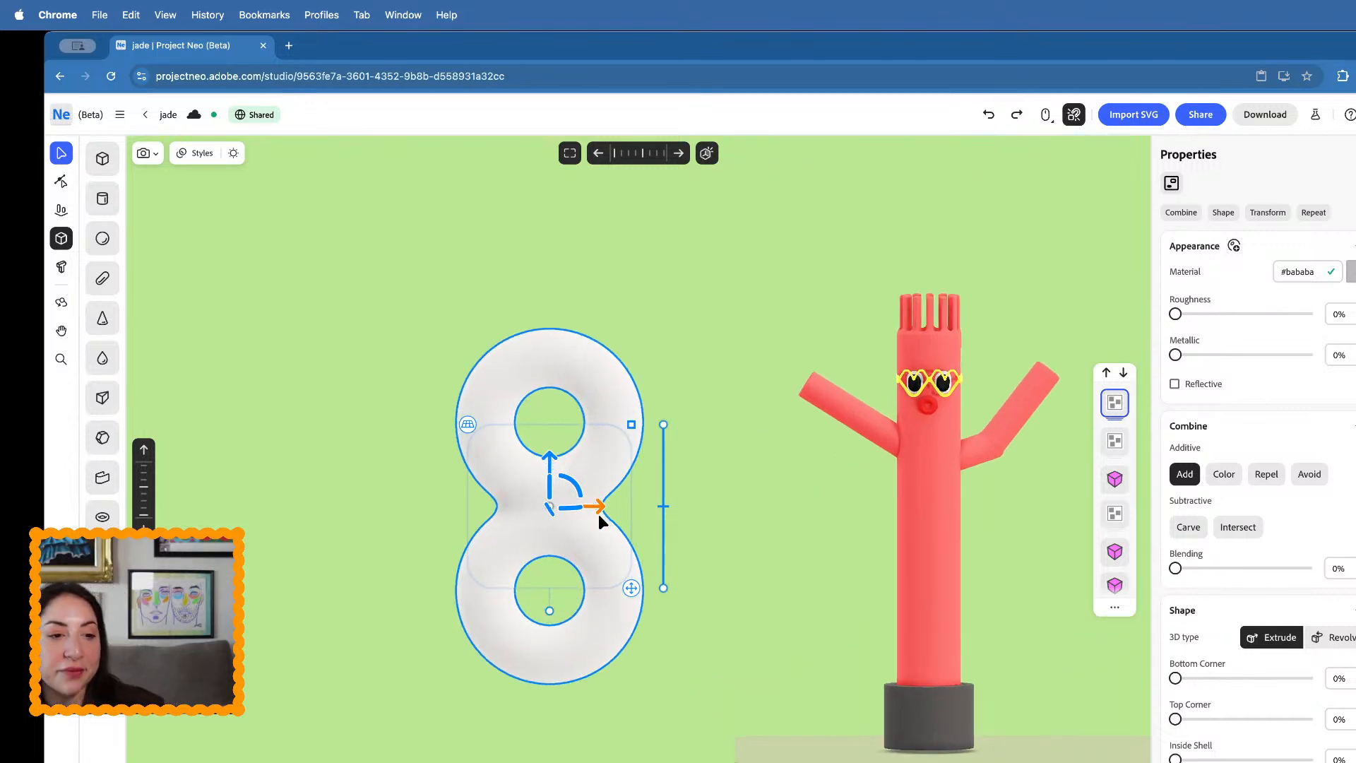
mouse_move(605, 520)
right_down()
mouse_move(576, 521)
mouse_move(624, 500)
mouse_move(591, 518)
right_up()
key(BackSpace)
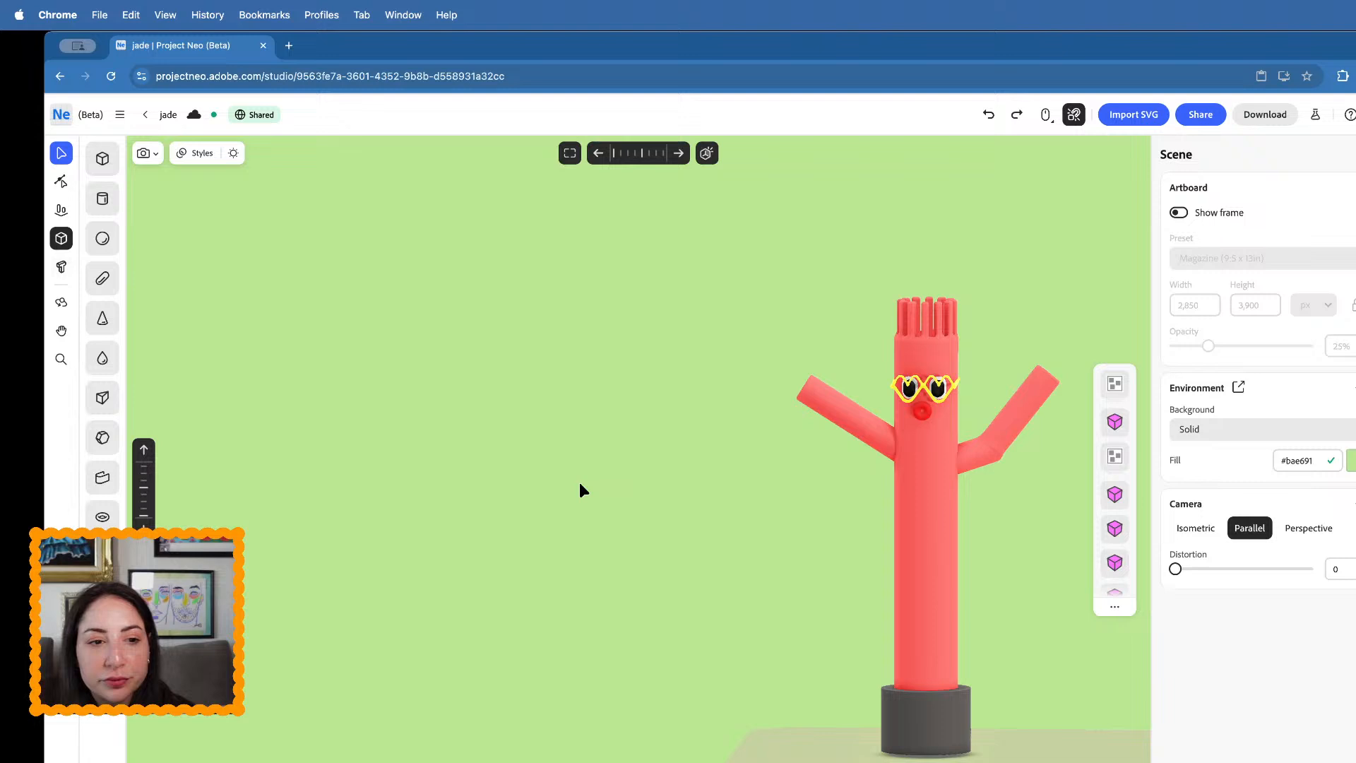
- Add a sphere to the left of the red tube man and set its blending to 23.8%
click(102, 238)
drag(647, 588, 671, 606)
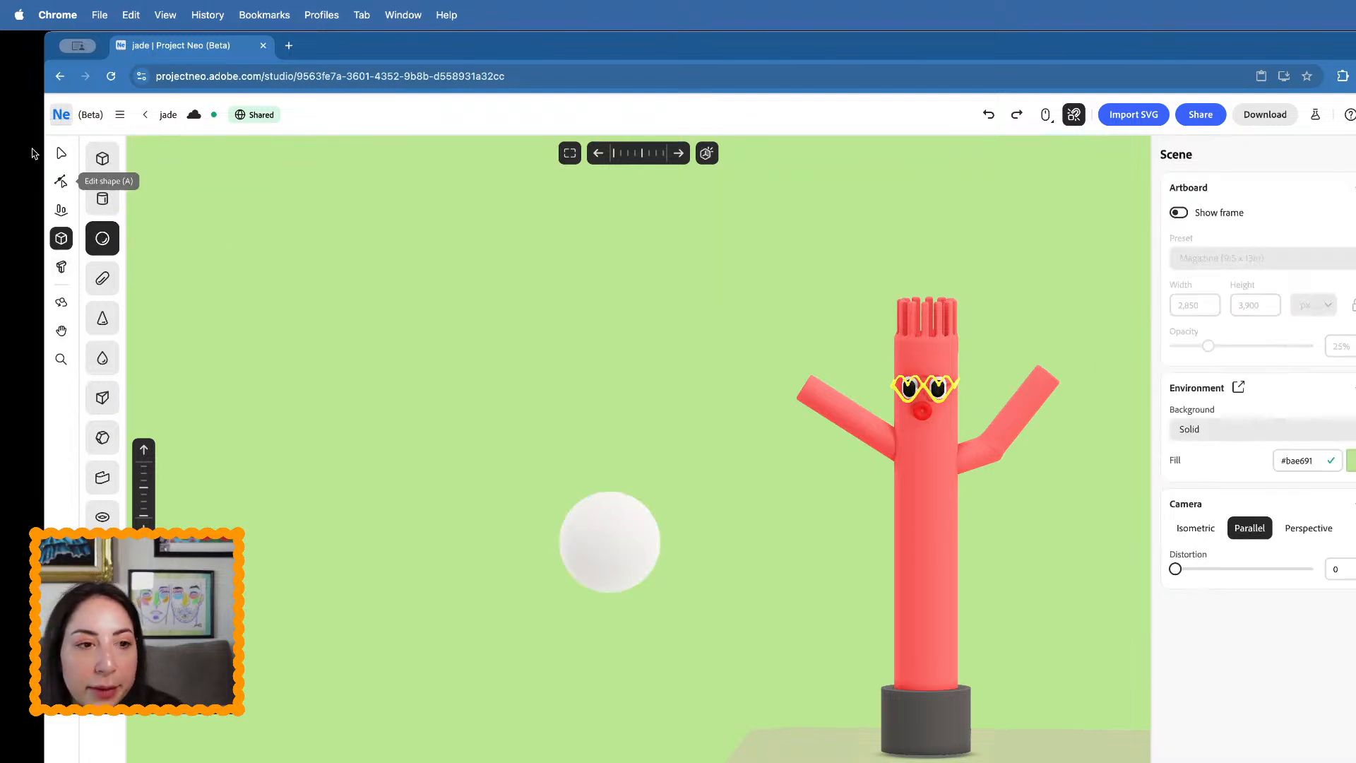
click(62, 152)
click(622, 535)
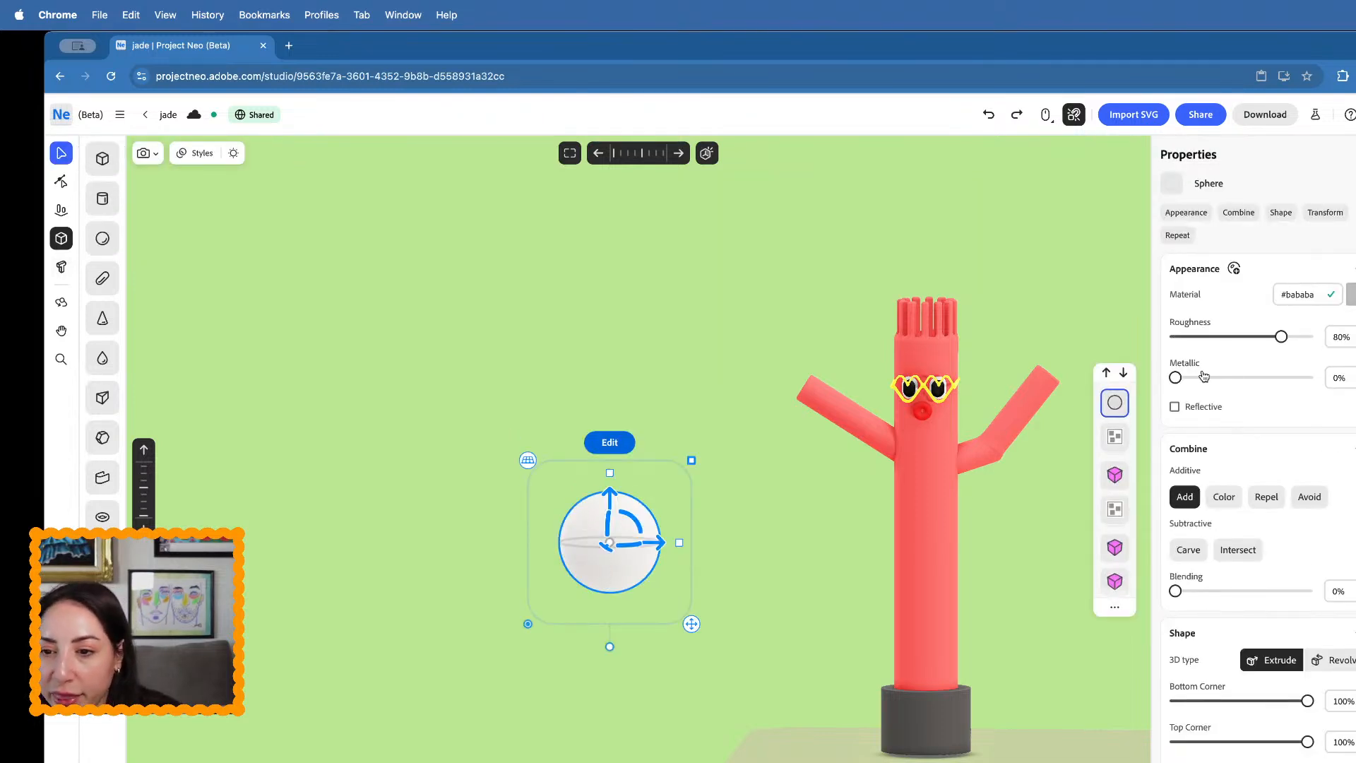
drag(1207, 592, 1195, 592)
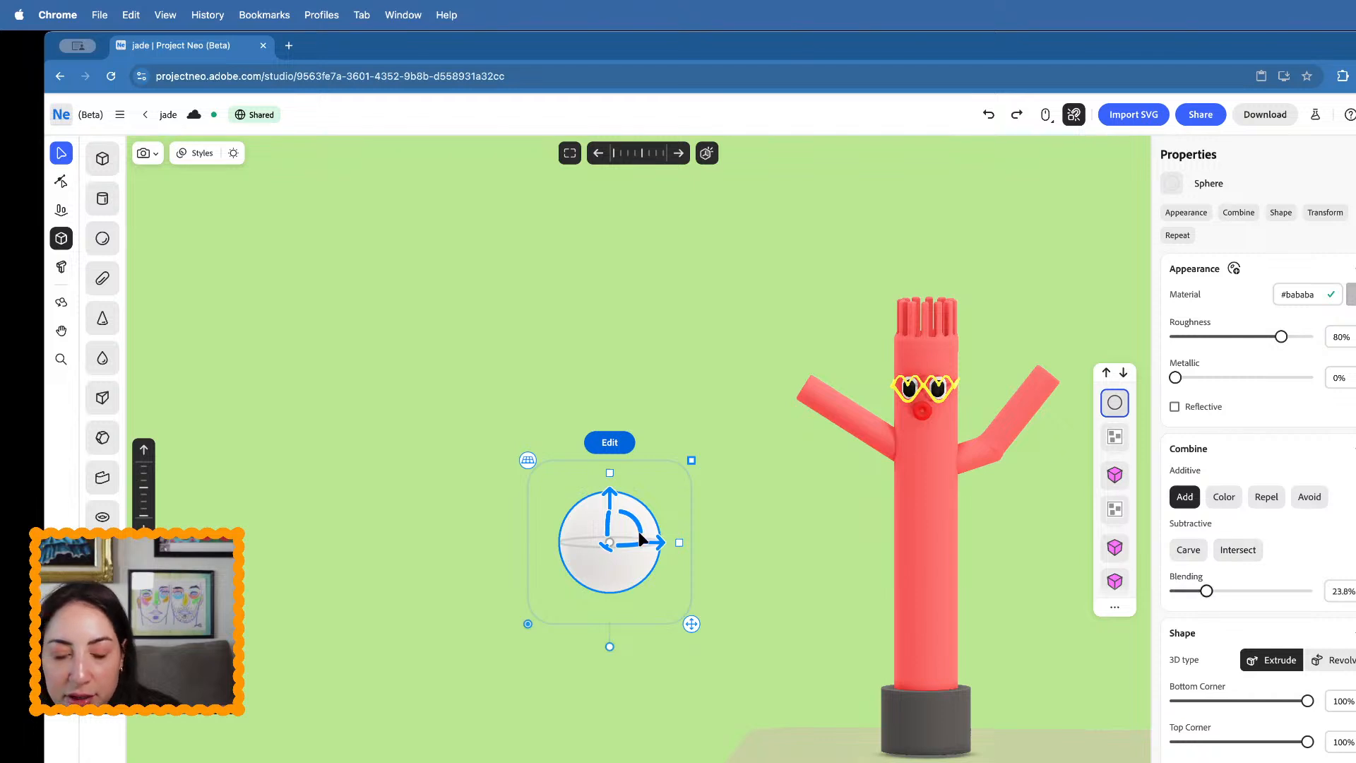
- Stack overlapping copies of the blended sphere upward, offsetting the upper ones to the right to form a bending tube
drag(639, 535, 614, 571)
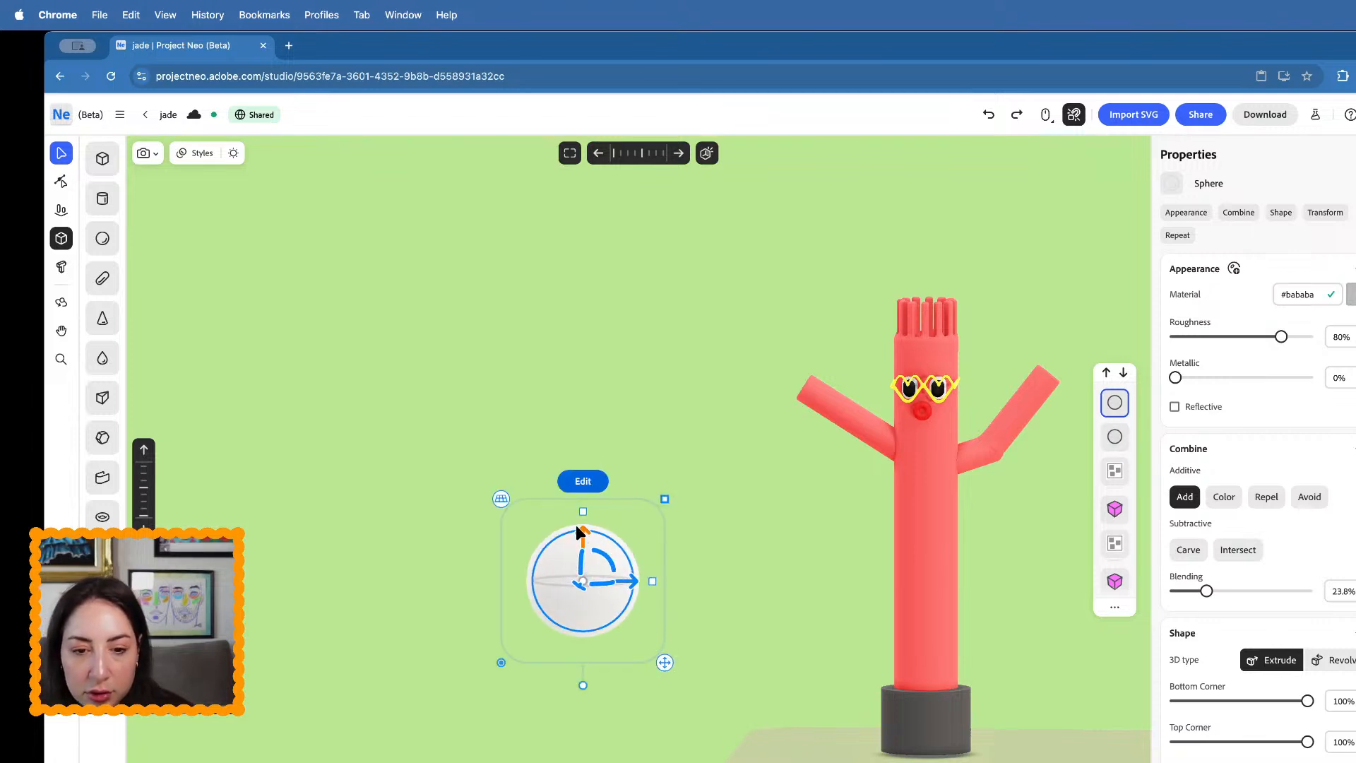
drag(574, 524, 578, 474)
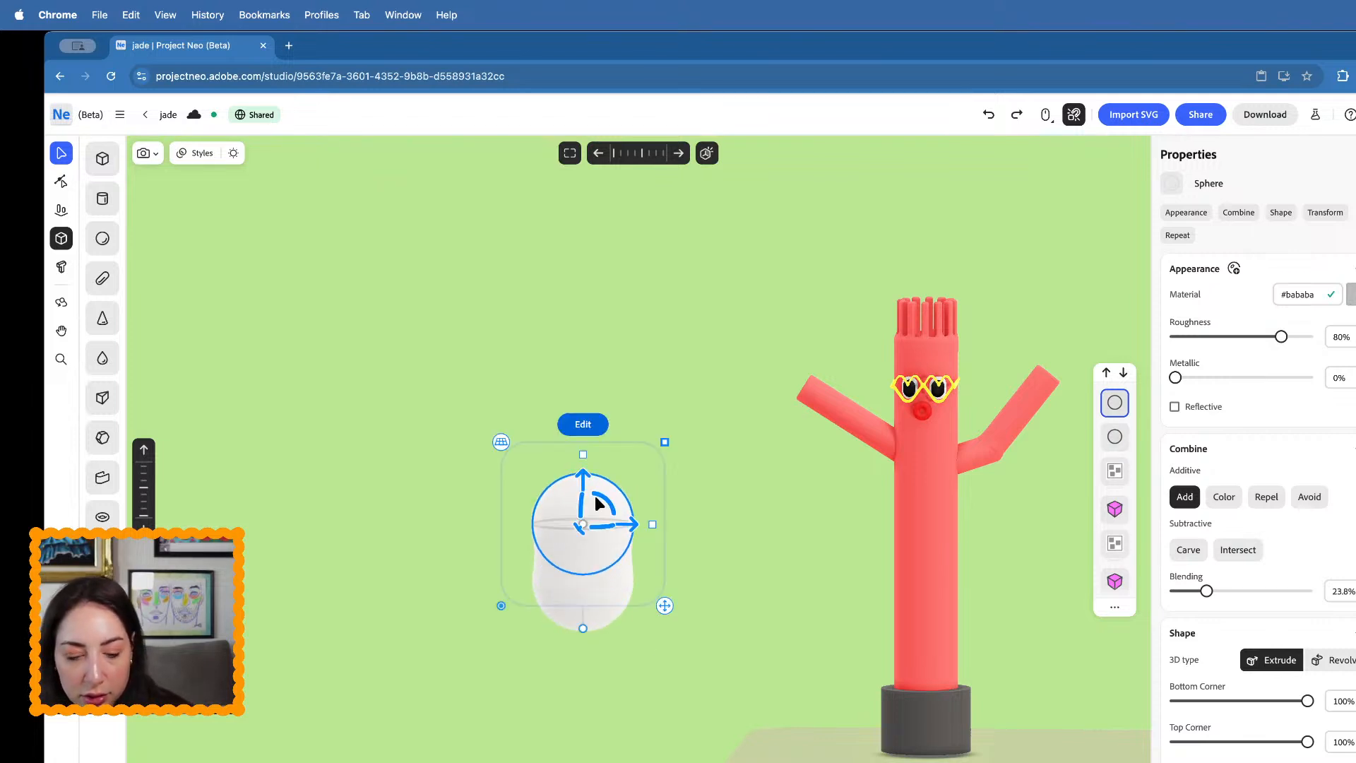
key(super+v)
drag(577, 529, 577, 410)
drag(629, 457, 694, 459)
drag(643, 421, 630, 367)
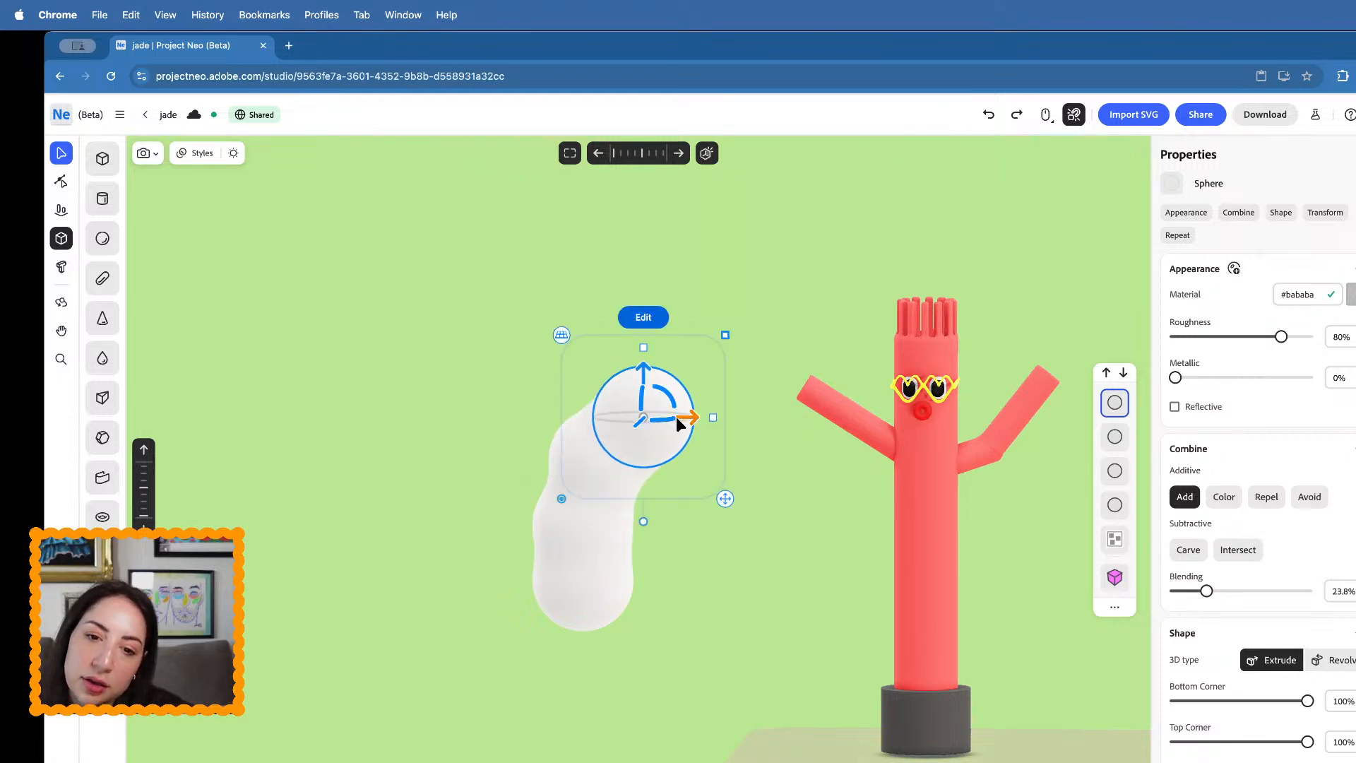
drag(687, 415, 686, 415)
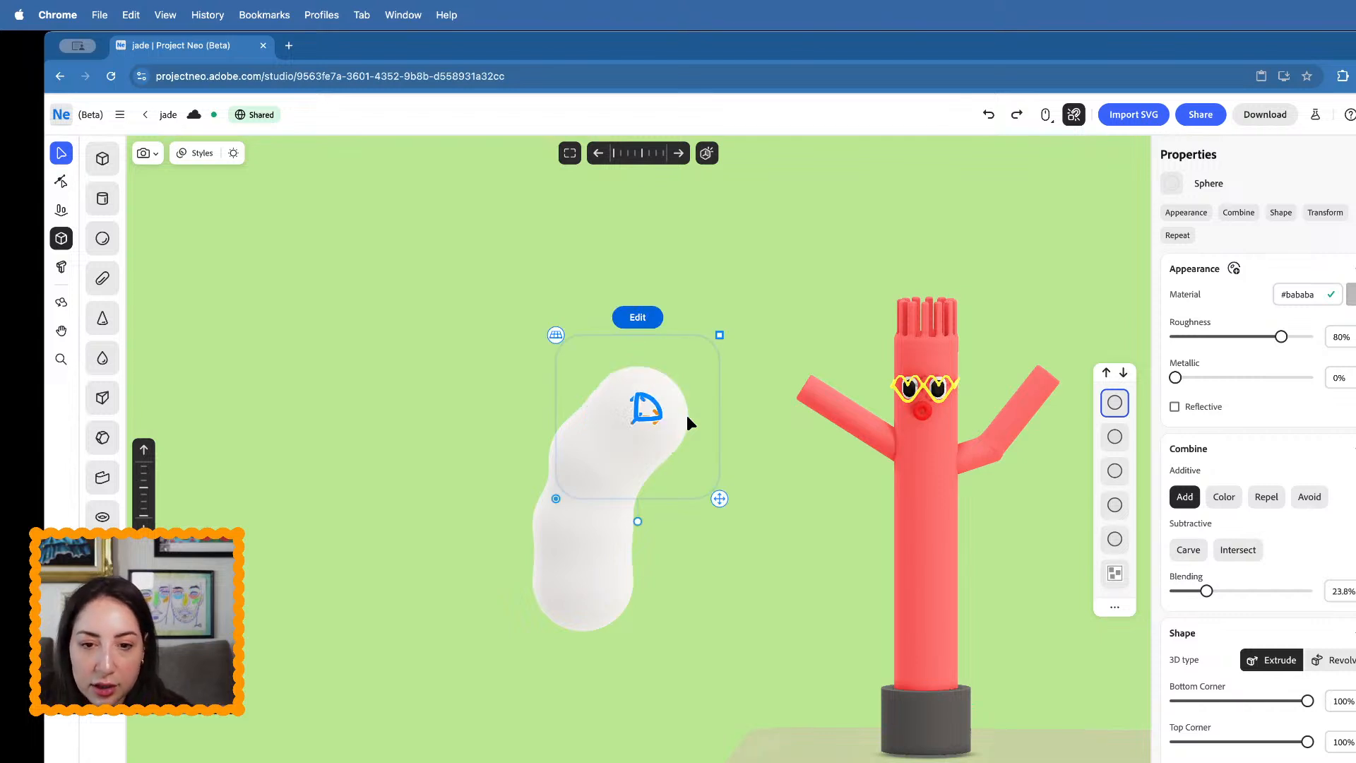
drag(637, 368, 639, 313)
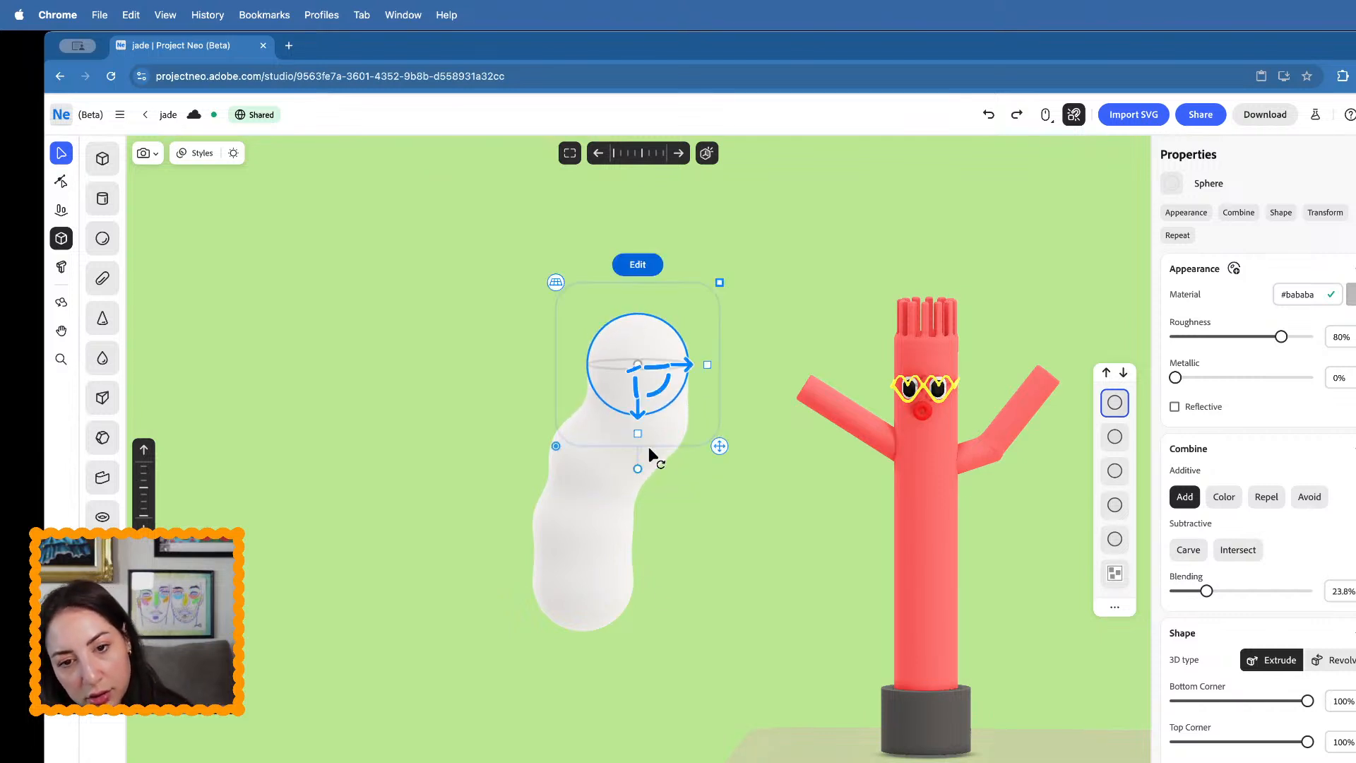
- Delete all the blended spheres of the bending tube
click(709, 658)
scroll(709, 658, down, 5)
right_drag(655, 545, 846, 535)
drag(821, 565, 692, 392)
key(Delete)
- Import the SVG file of wavy black shapes whose name starts with WACKYT from the Making Decisions folder
scroll(694, 395, down, 3)
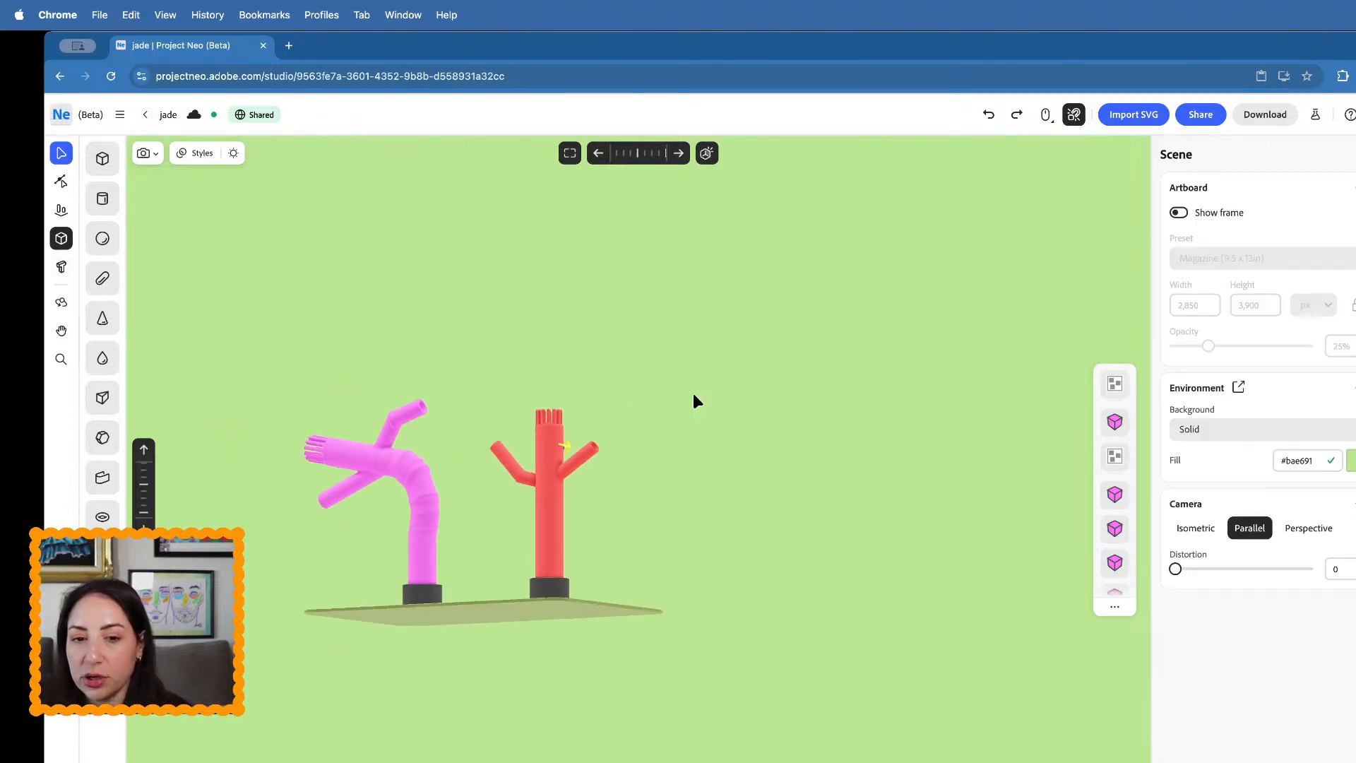
right_drag(690, 396, 514, 401)
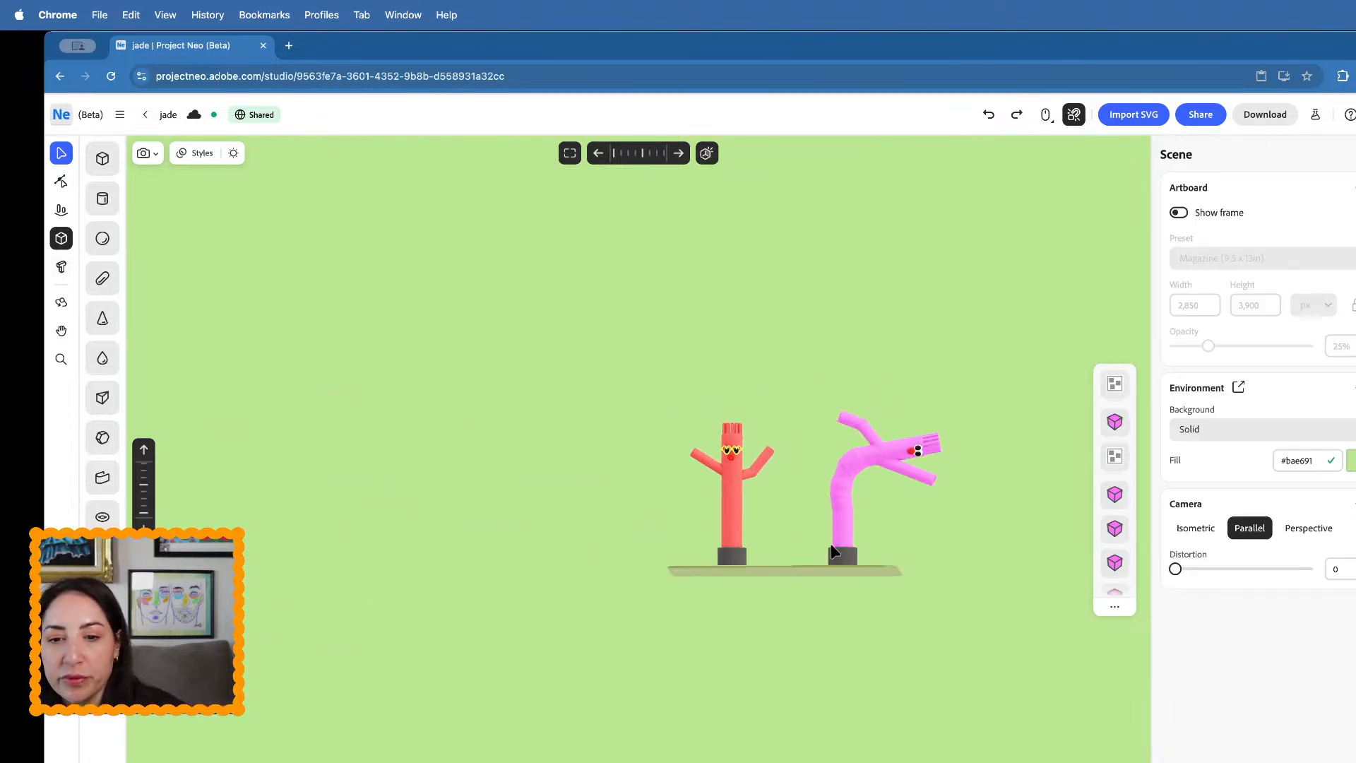
scroll(927, 563, up, 4)
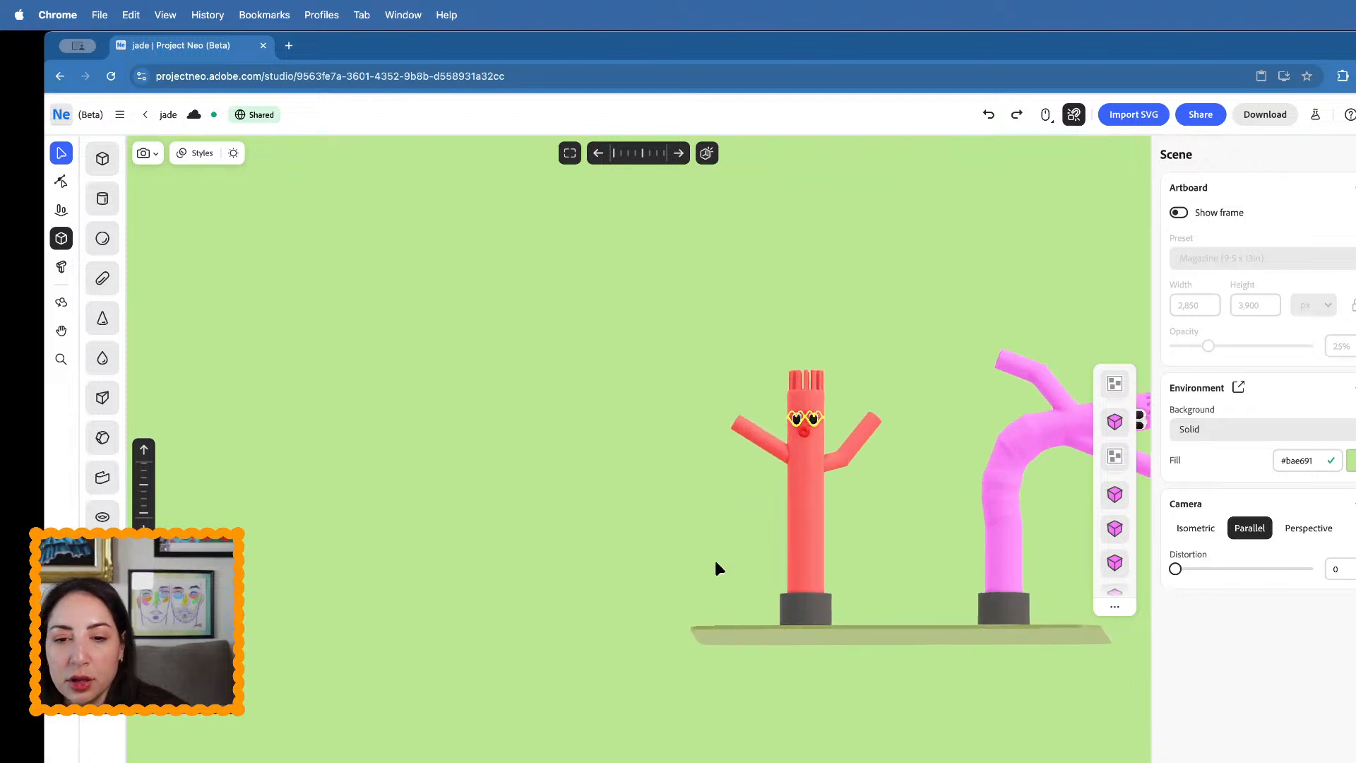
middle_drag(890, 510, 600, 510)
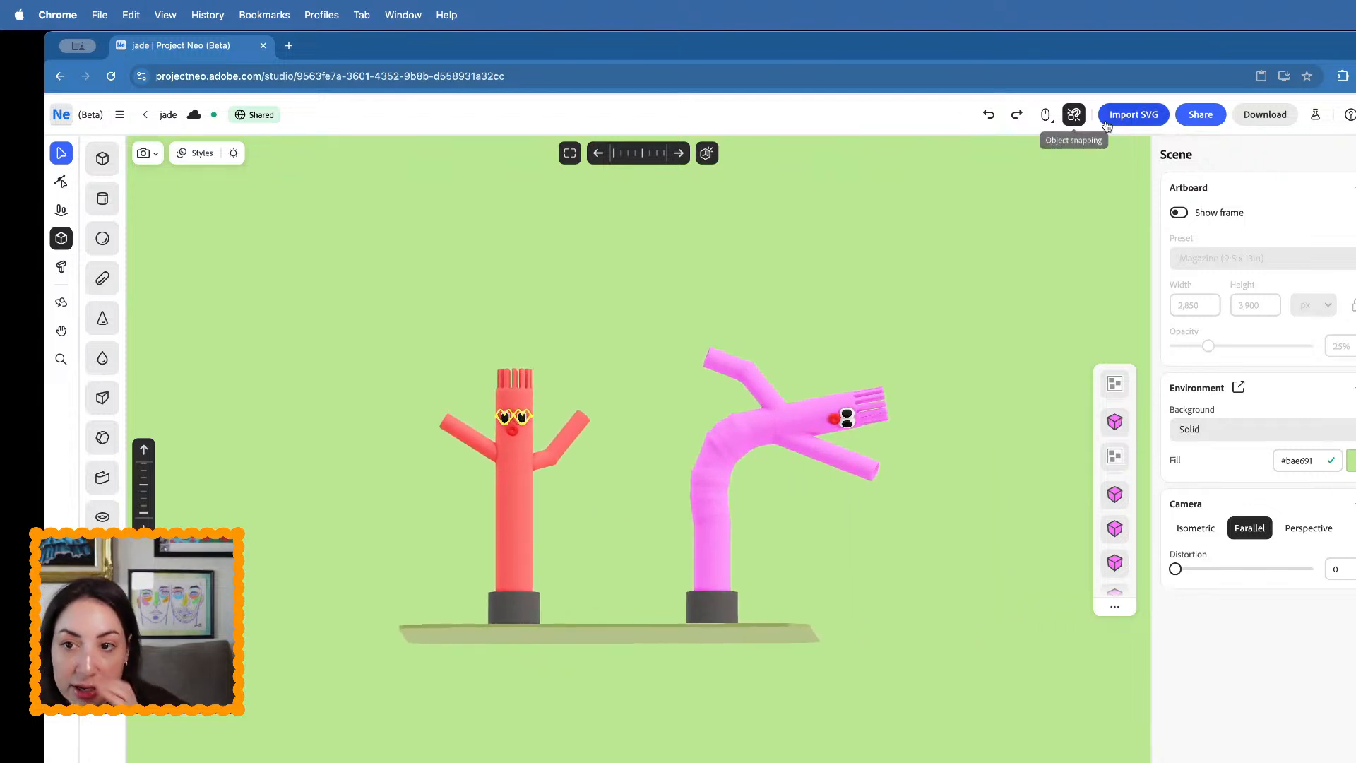
click(1073, 114)
double_click(385, 225)
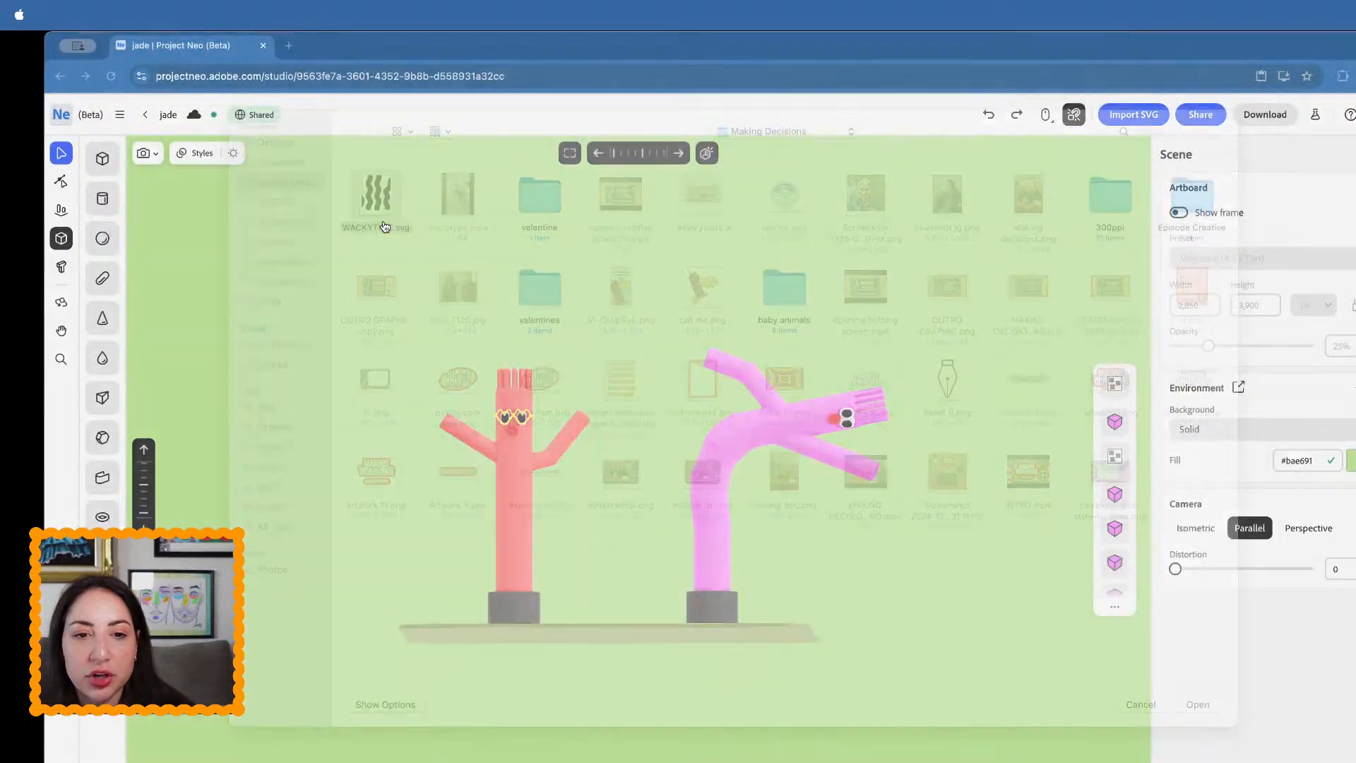
- Ungroup the imported wavy shapes and delete the leftmost wide one
click(638, 621)
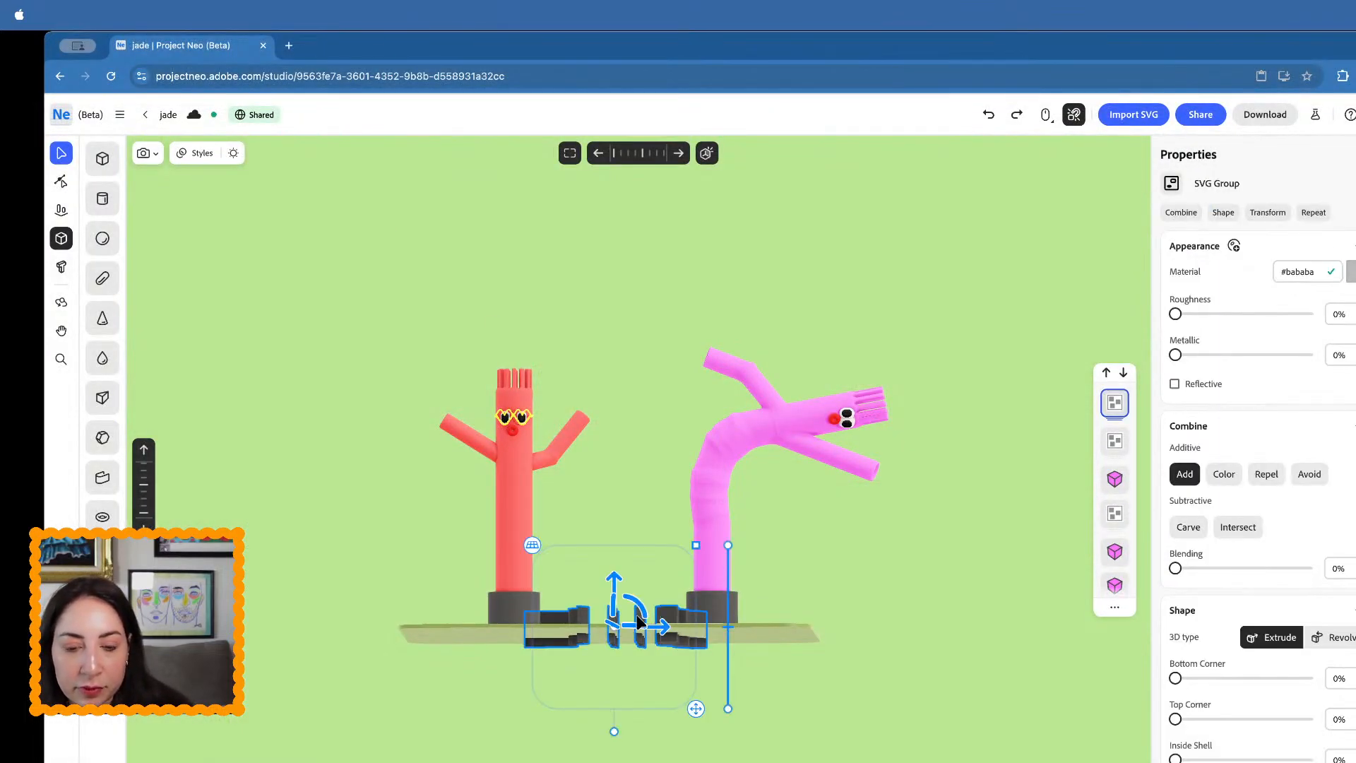
click(627, 636)
click(583, 613)
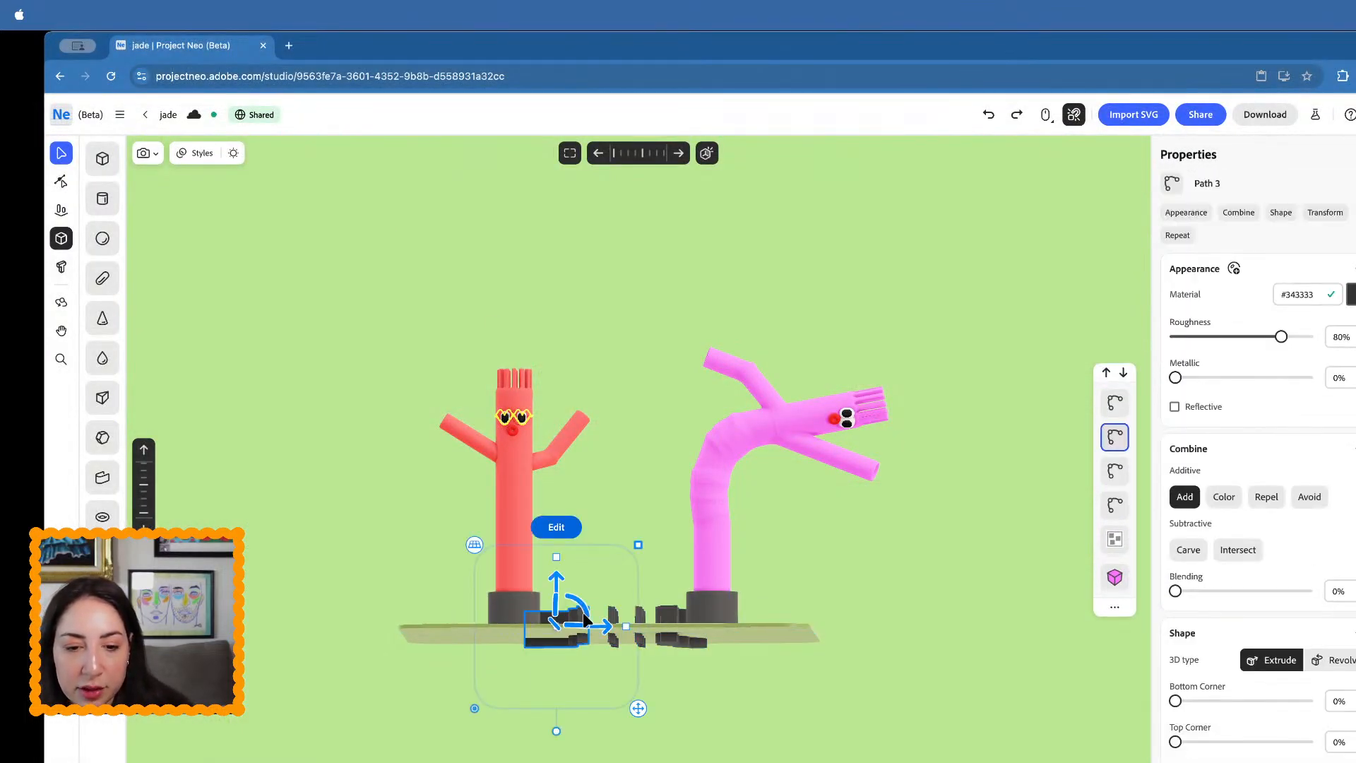
click(605, 607)
- Raise the leftmost remaining thin wavy shape above the tube men and rotate it upright facing the front
click(613, 616)
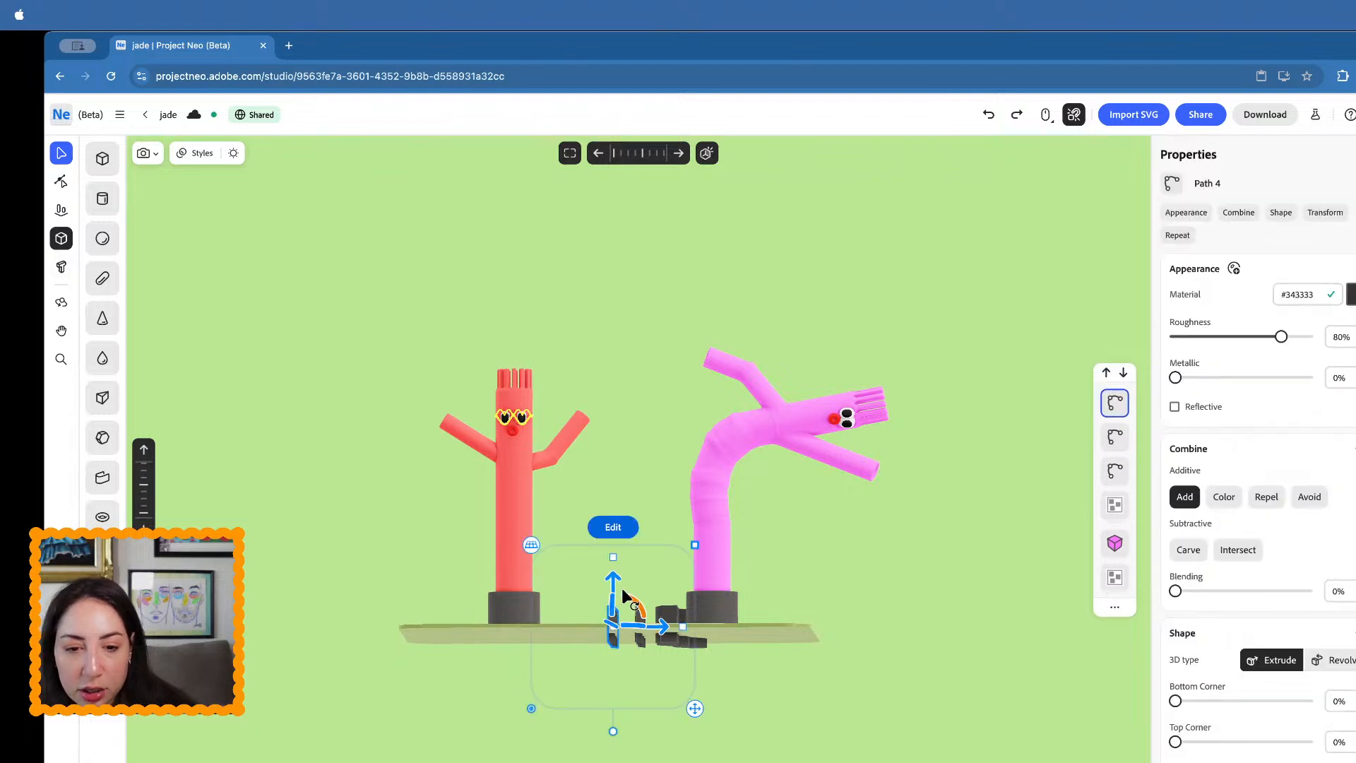
drag(633, 385, 642, 242)
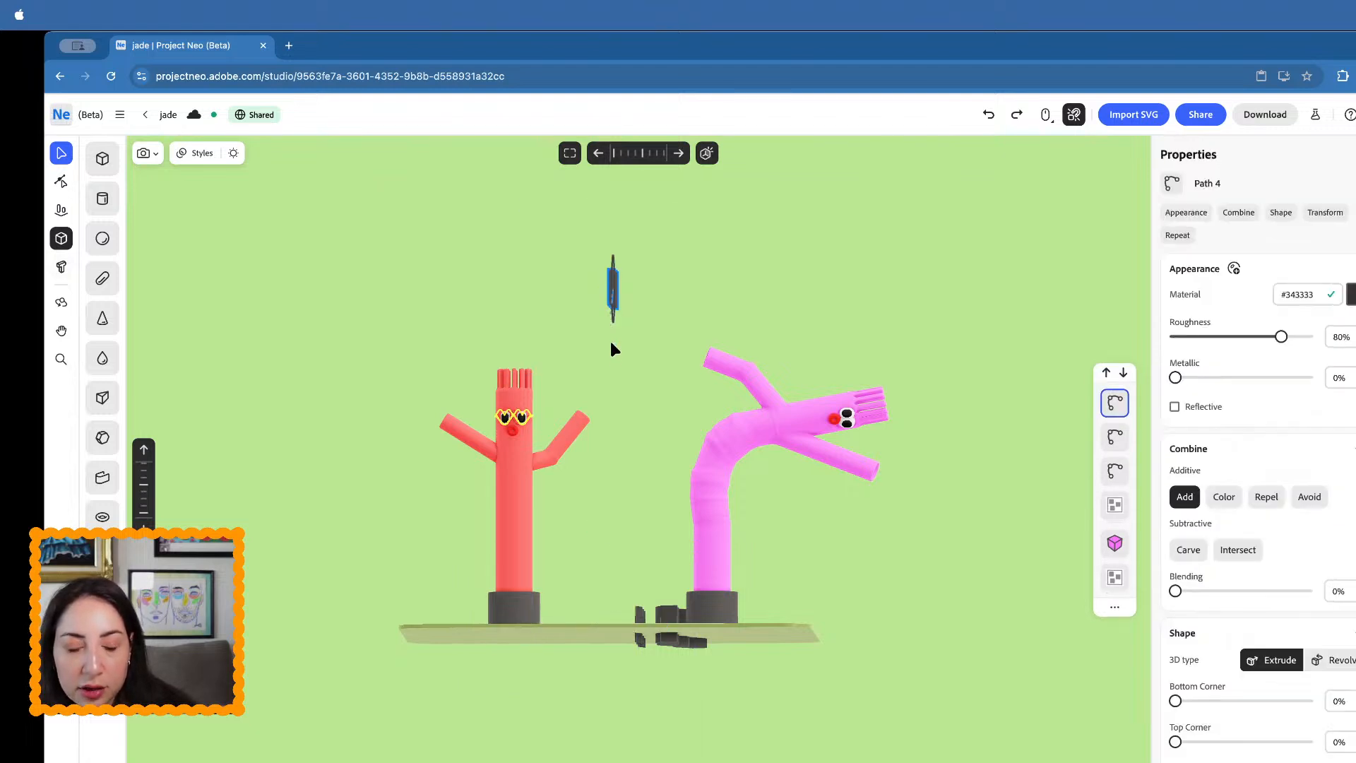
drag(626, 413, 627, 412)
drag(613, 339, 613, 343)
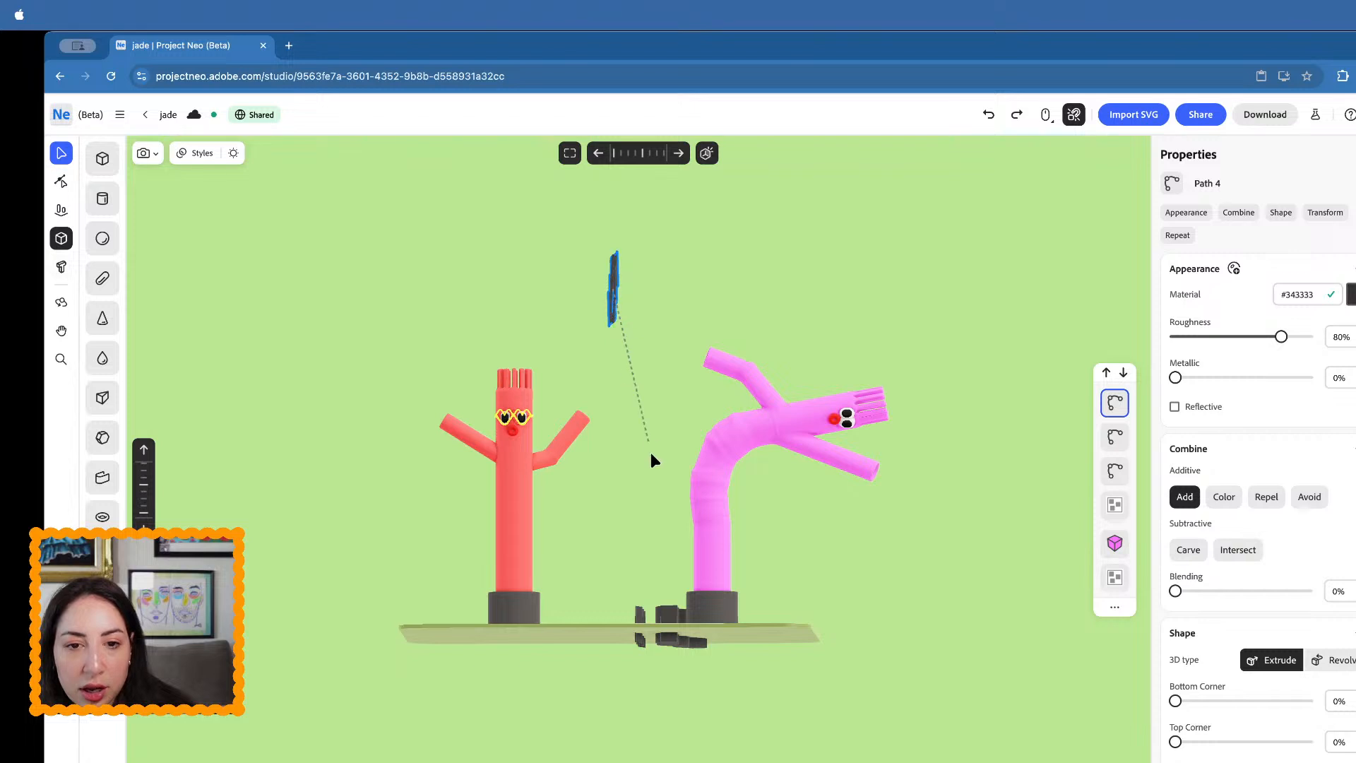
drag(650, 451, 650, 454)
drag(614, 280, 608, 349)
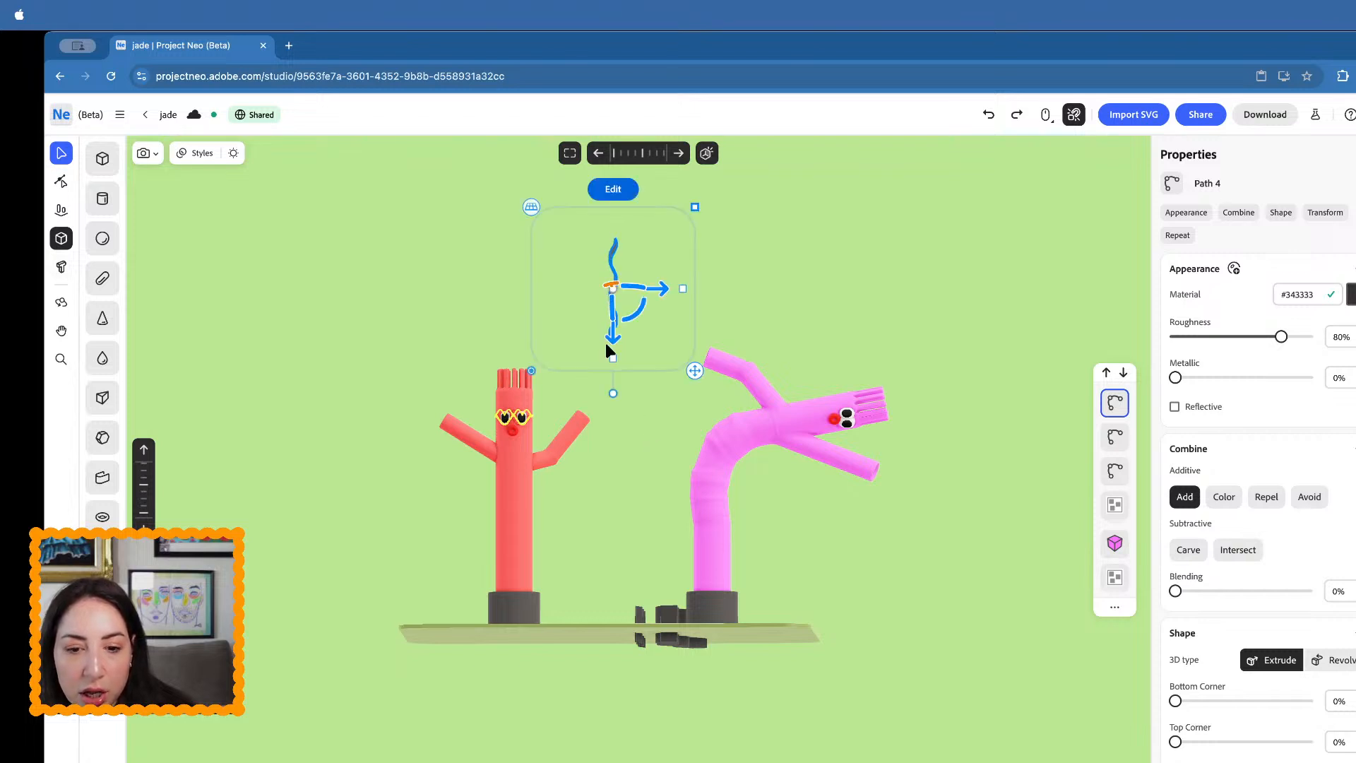
- Set the upright wavy shape's Inflate, Top Corner and Bottom Corner to 100%
click(639, 614)
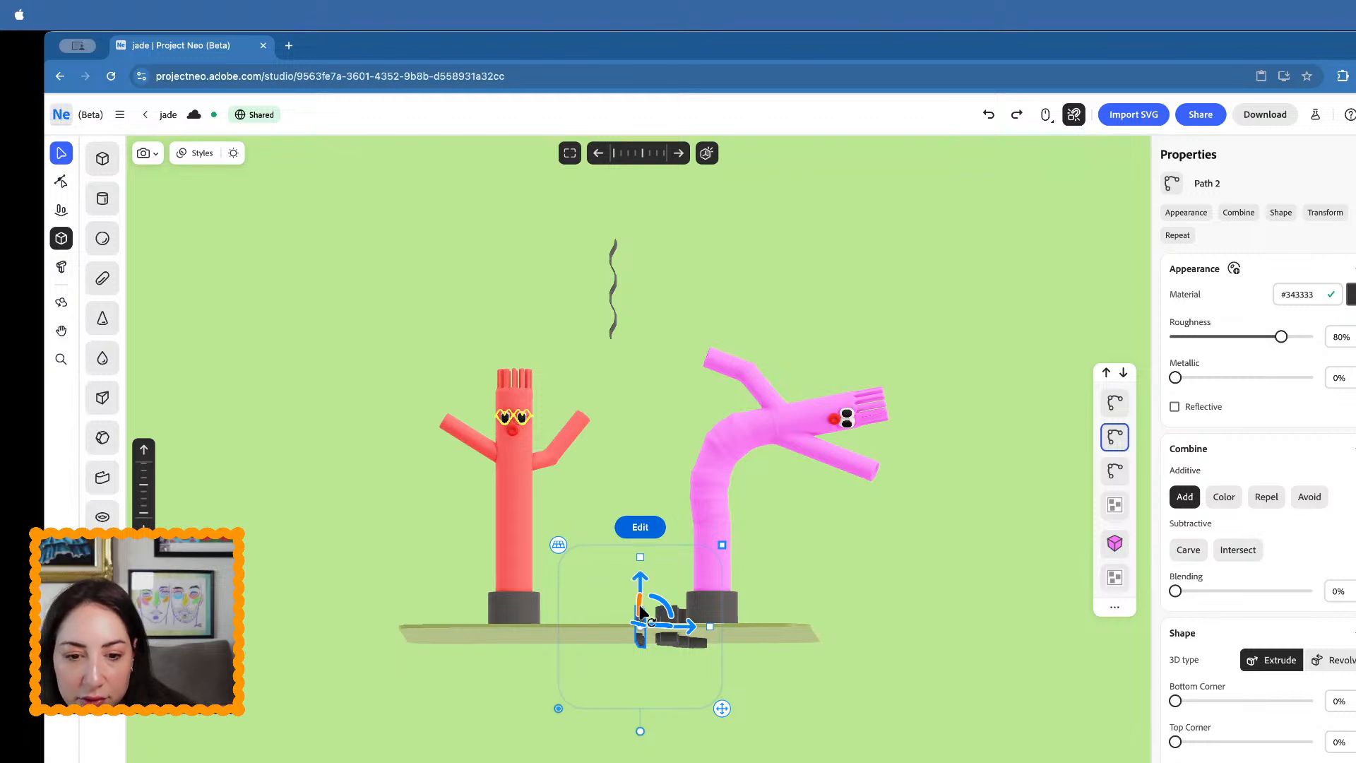
drag(640, 607, 641, 649)
click(617, 311)
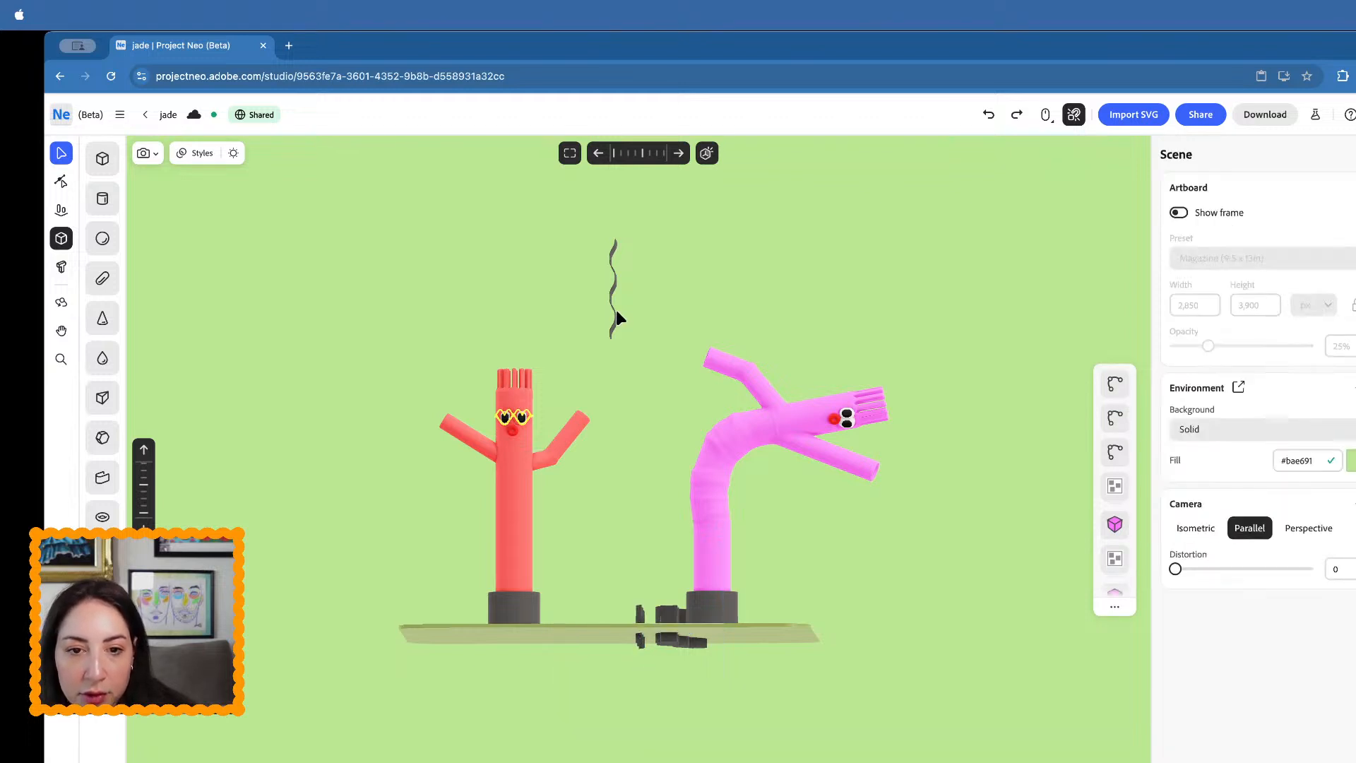
click(613, 326)
scroll(613, 325, up, 5)
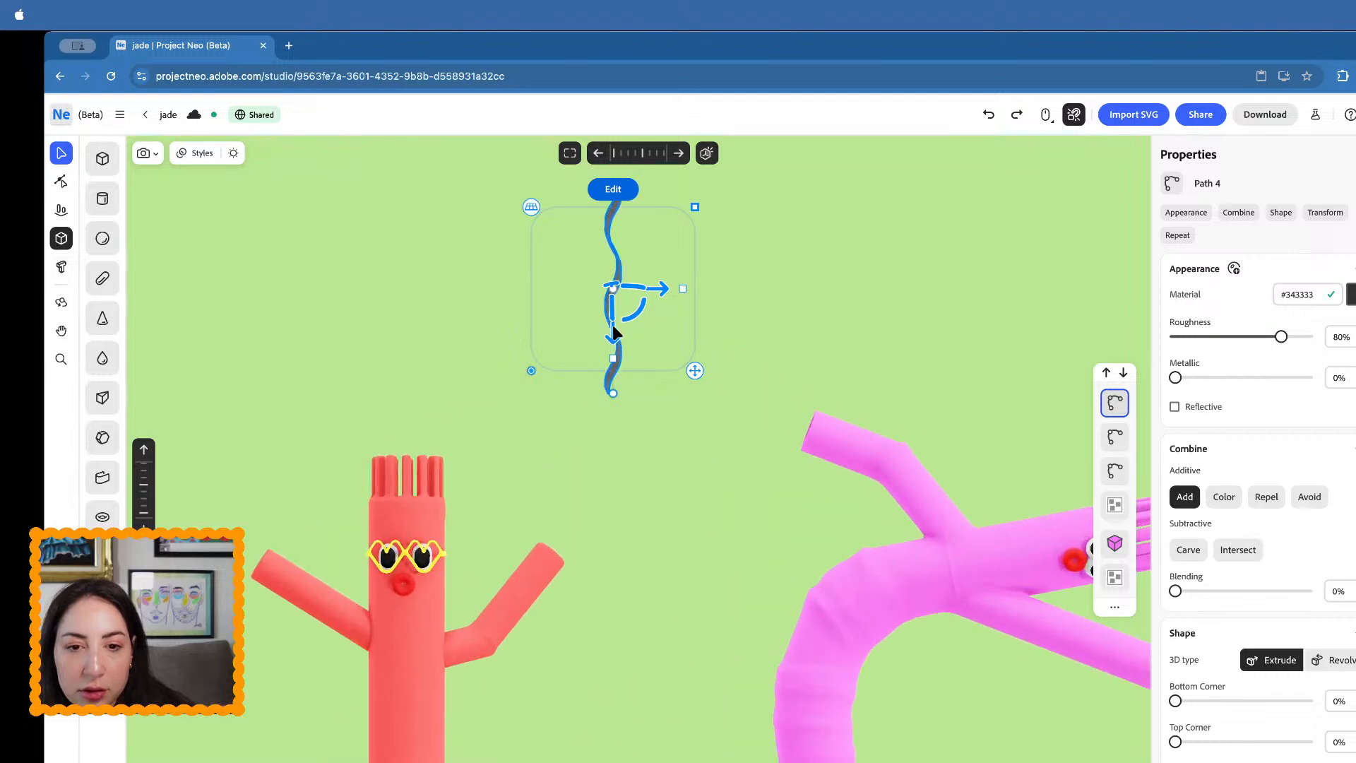
right_drag(613, 325, 546, 396)
drag(557, 320, 651, 303)
scroll(1285, 732, down, 3)
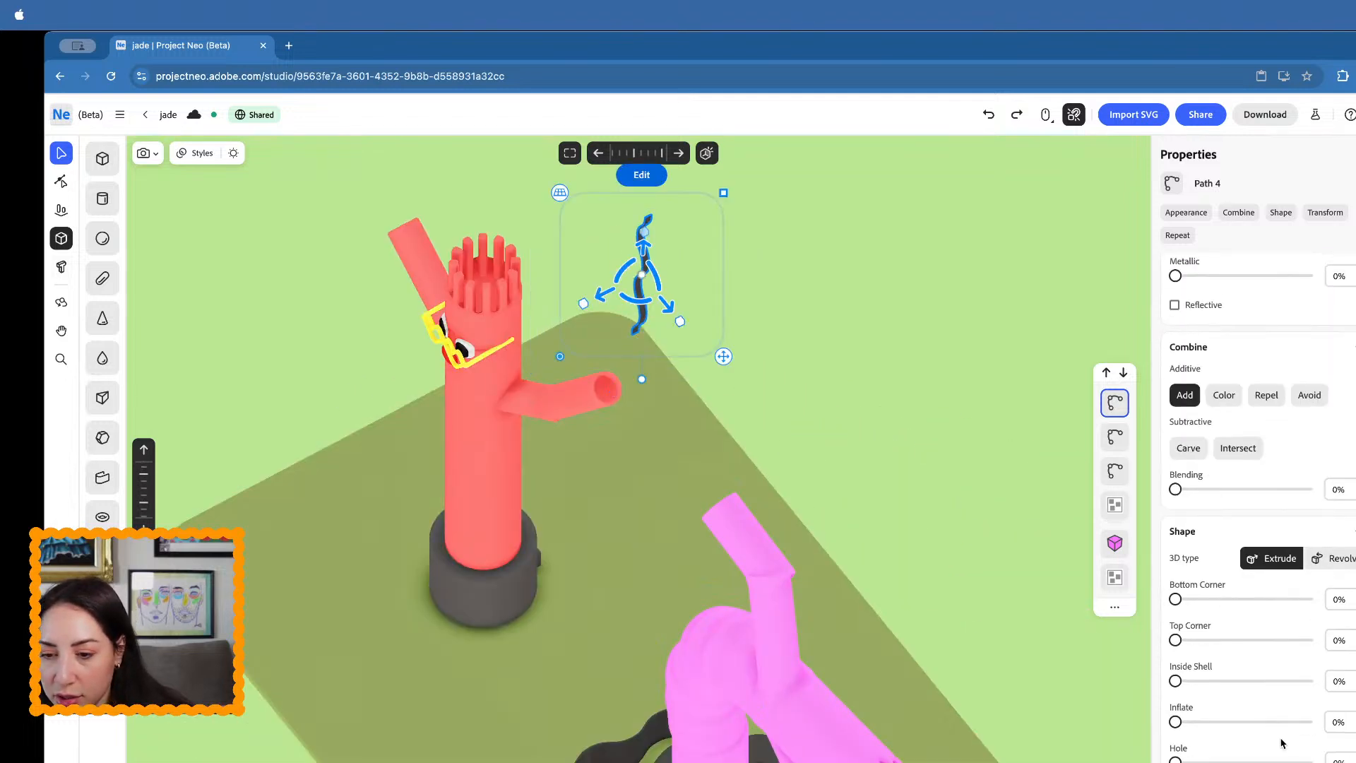
drag(1280, 722, 1306, 721)
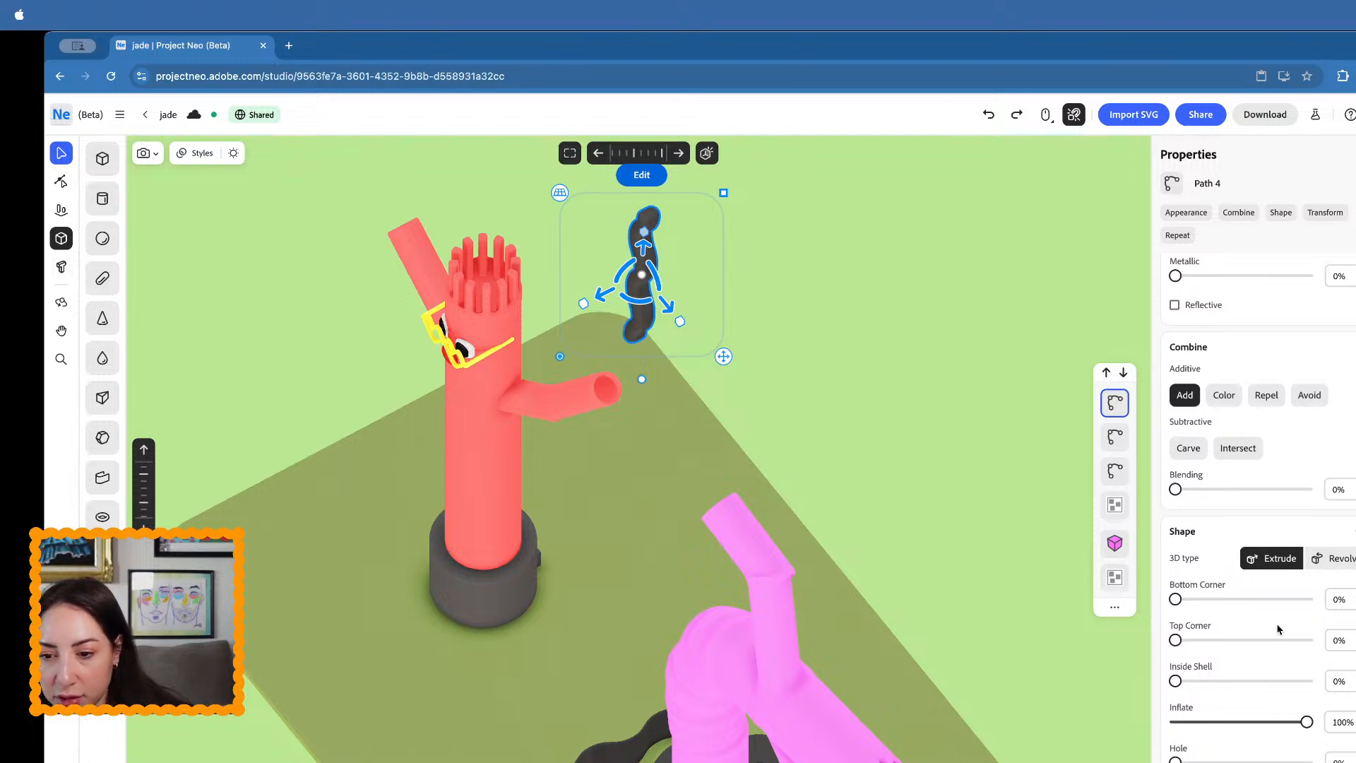
drag(1178, 640, 1308, 640)
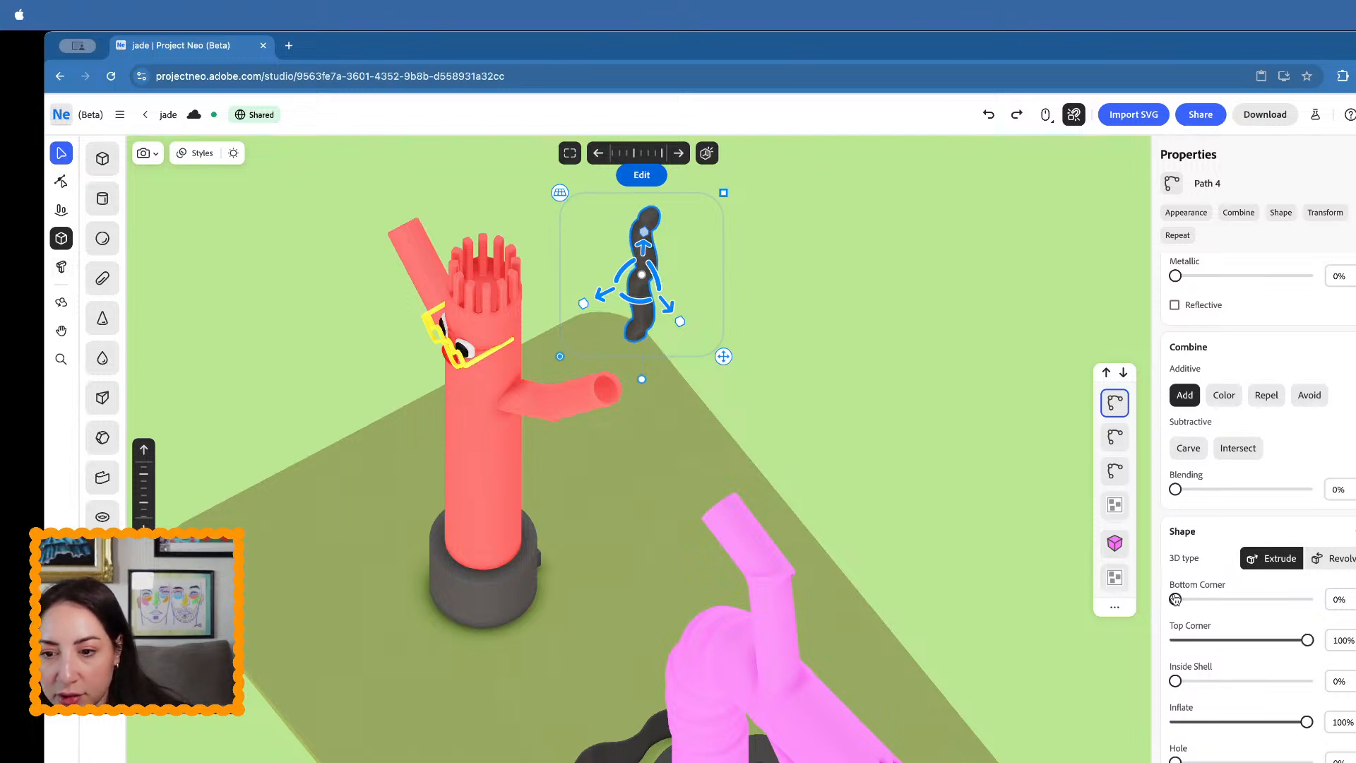
drag(1175, 599, 1307, 599)
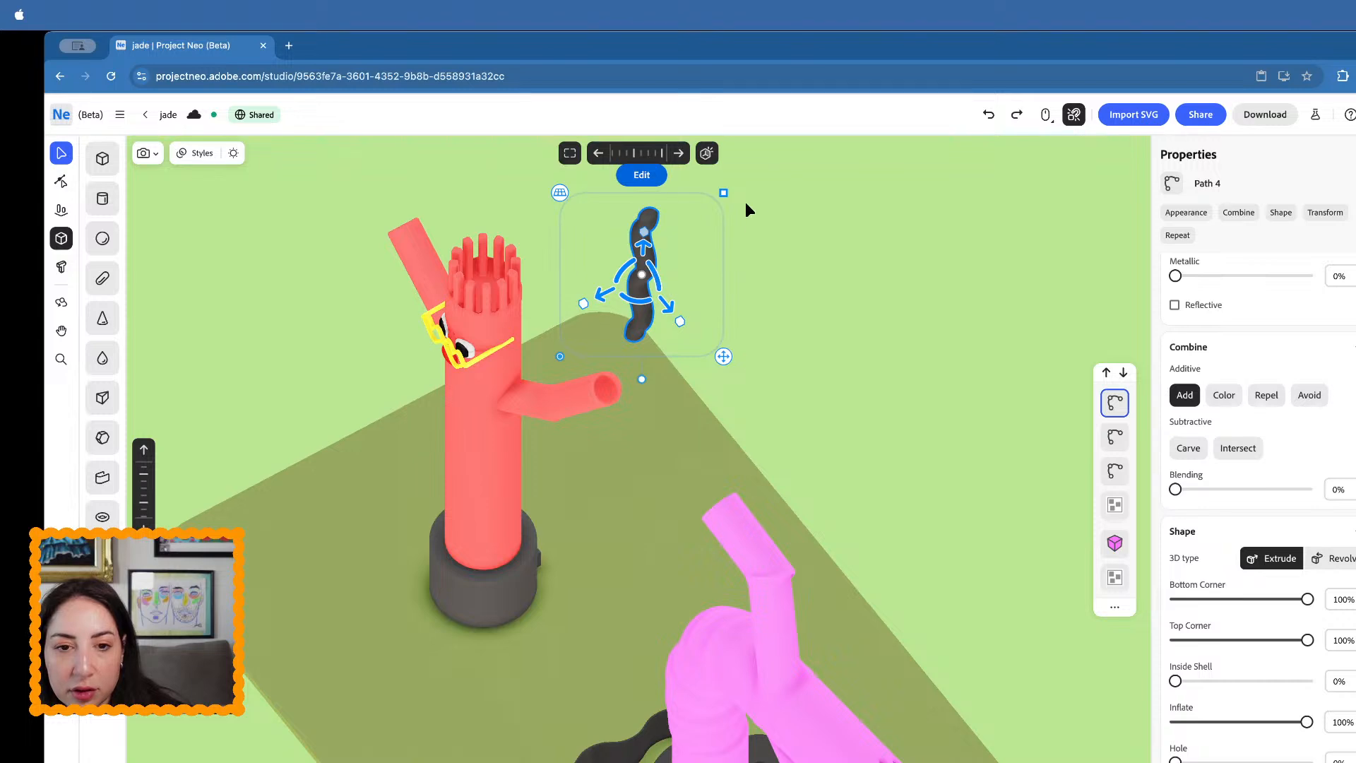
- Scale the inflated wavy shape up uniformly until it is a long, thick tube
drag(723, 193, 852, 178)
scroll(852, 178, down, 6)
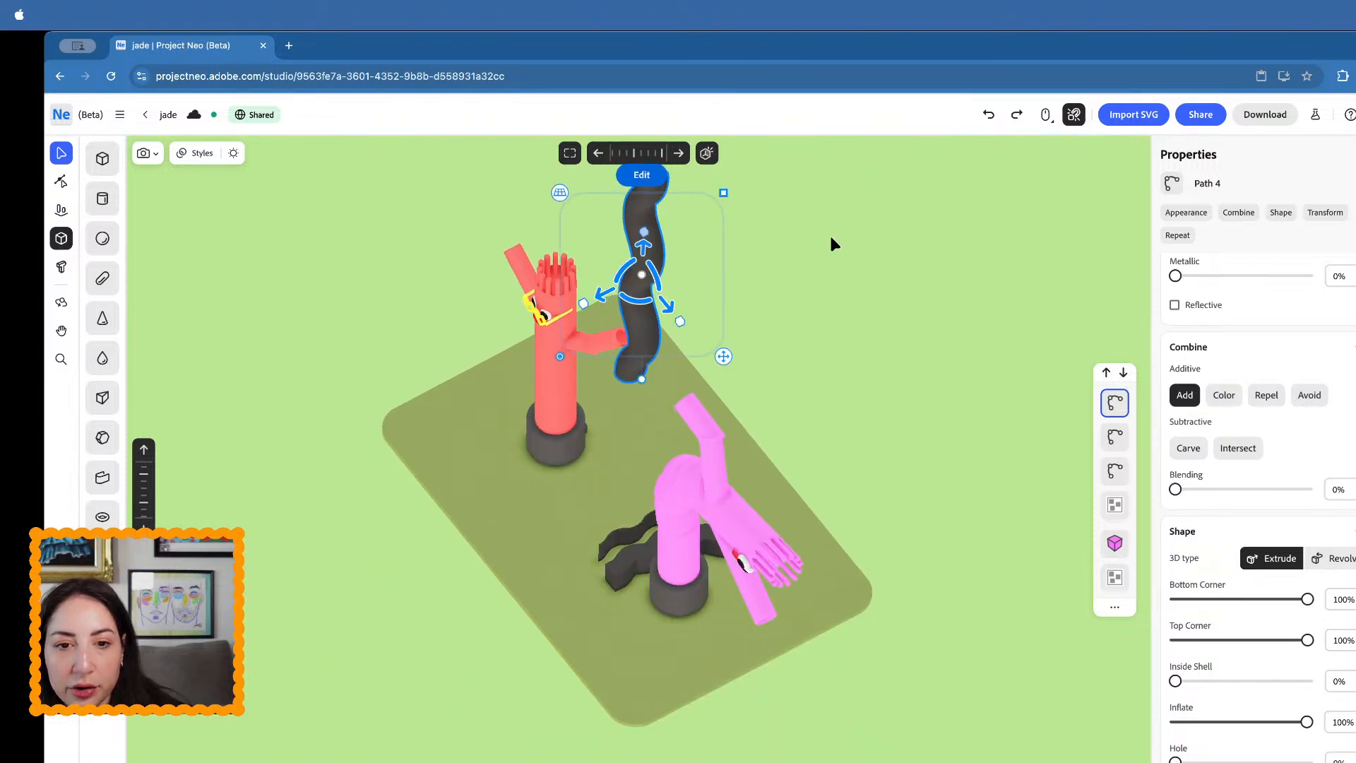
right_drag(830, 235, 900, 194)
- Move the two leftover wavy shapes off the ground plate, to the right of the magenta tube man
click(705, 661)
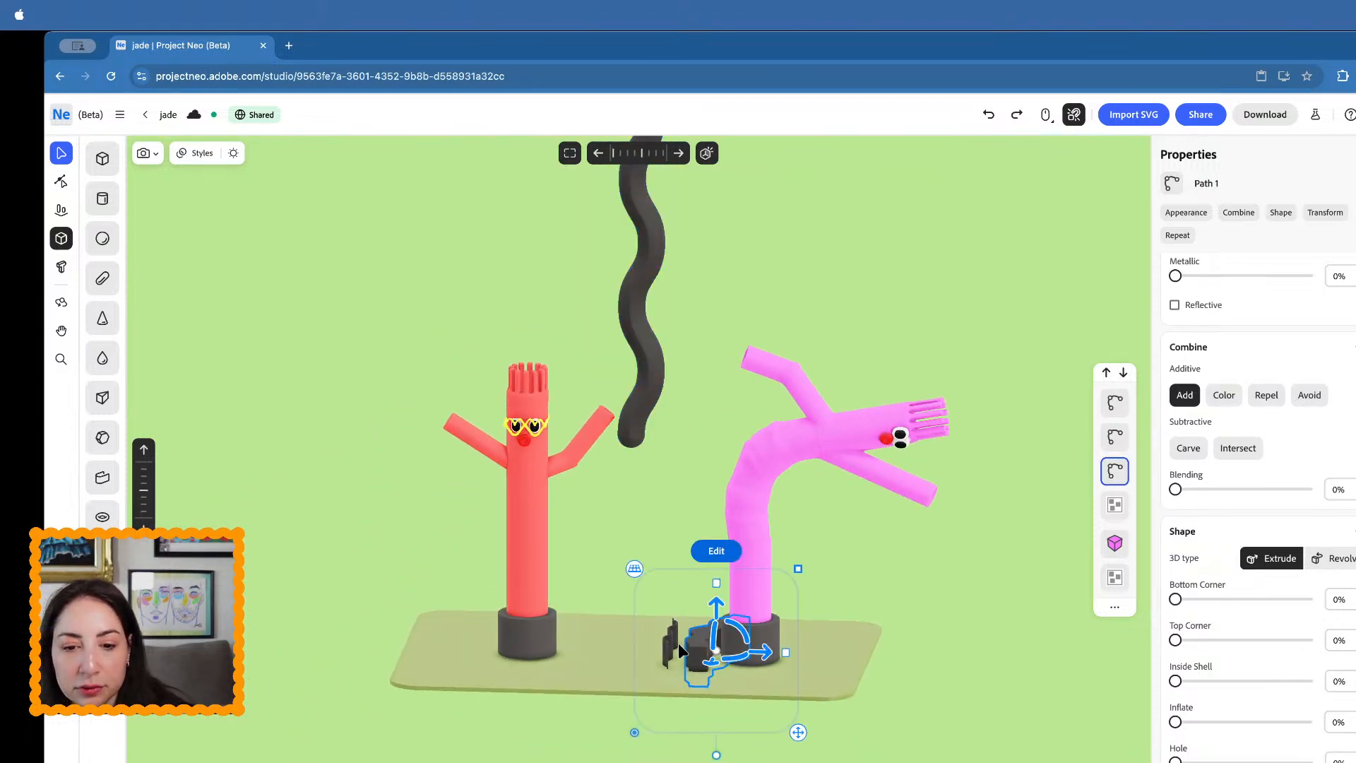
shift+click(669, 648)
drag(754, 657, 993, 638)
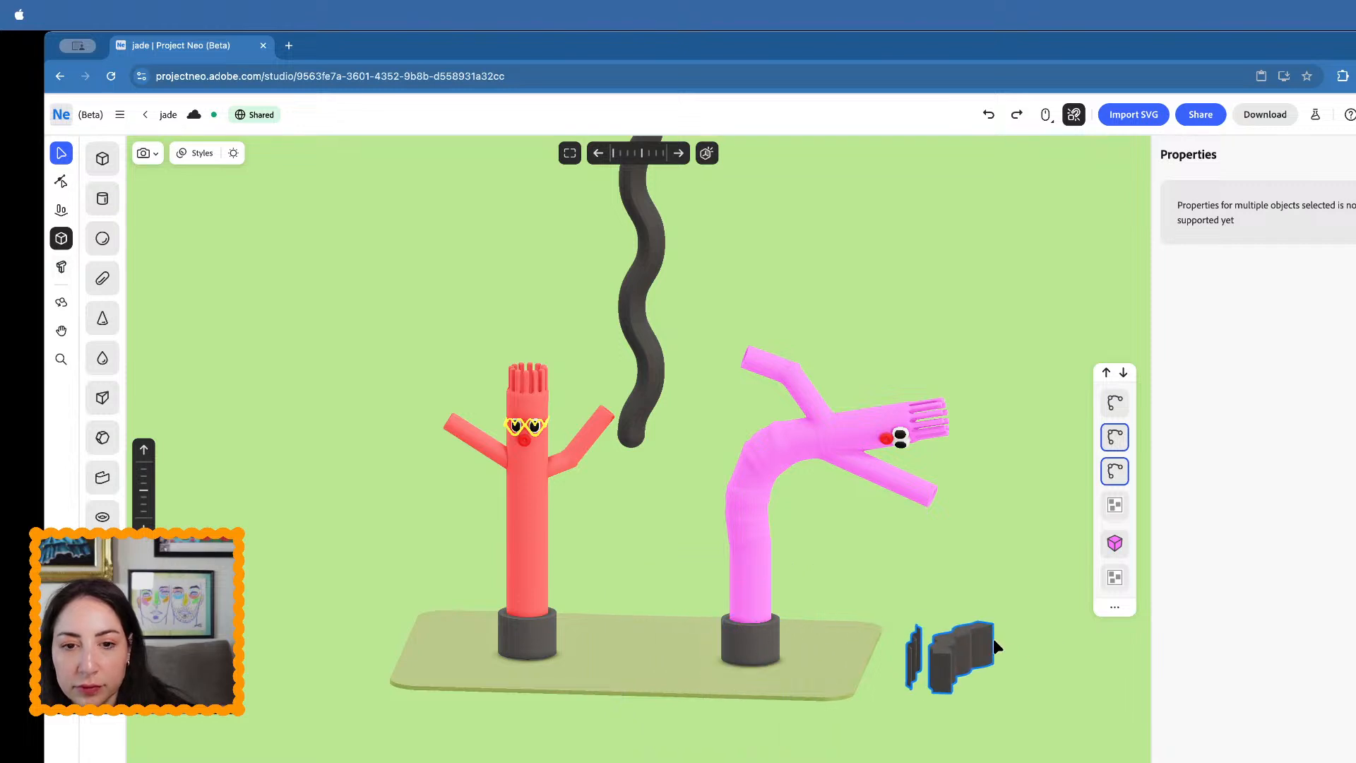
- Move the wavy tube down to the left of the red tube man
click(664, 373)
scroll(675, 282, down, 3)
mouse_move(687, 274)
mouse_down()
mouse_move(427, 283)
mouse_move(393, 326)
mouse_move(433, 445)
mouse_up()
scroll(433, 445, up, 3)
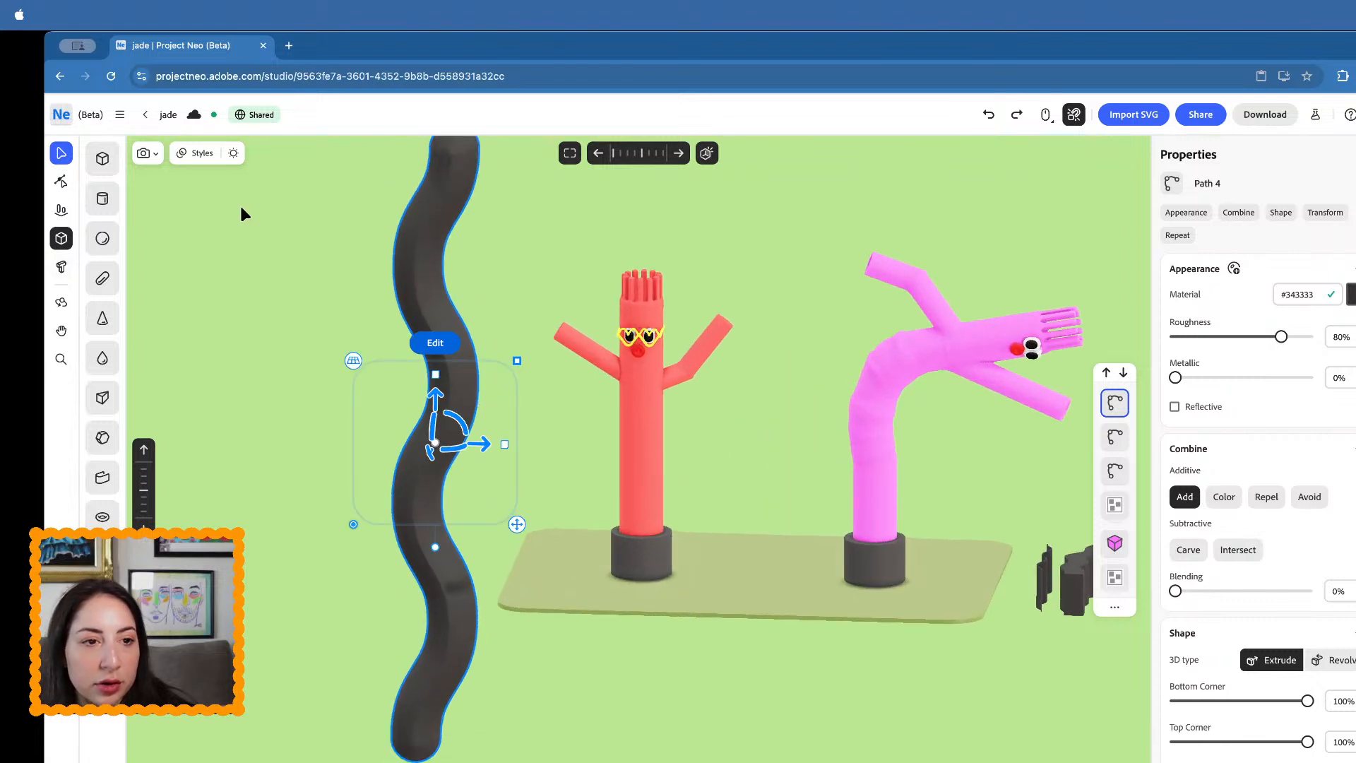
click(62, 182)
click(414, 542)
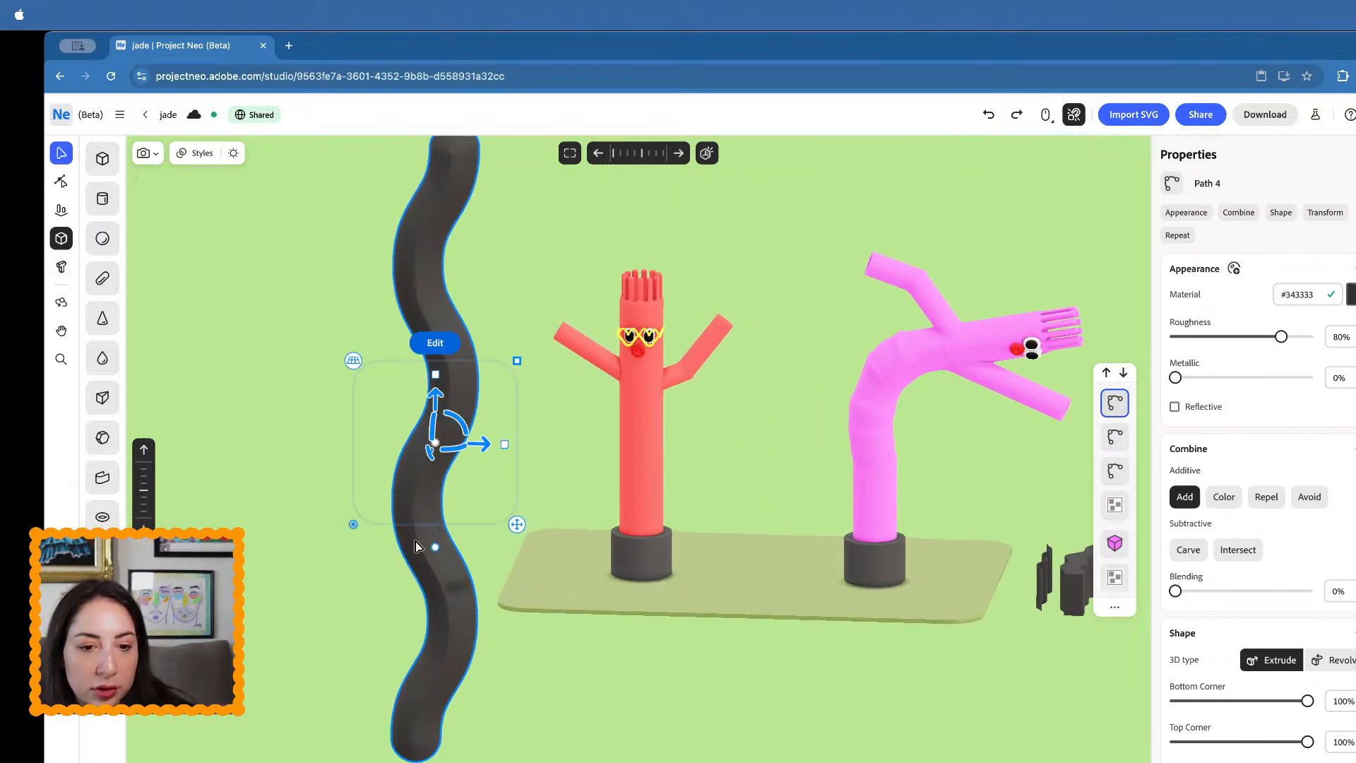
drag(435, 547, 434, 548)
scroll(468, 383, down, 5)
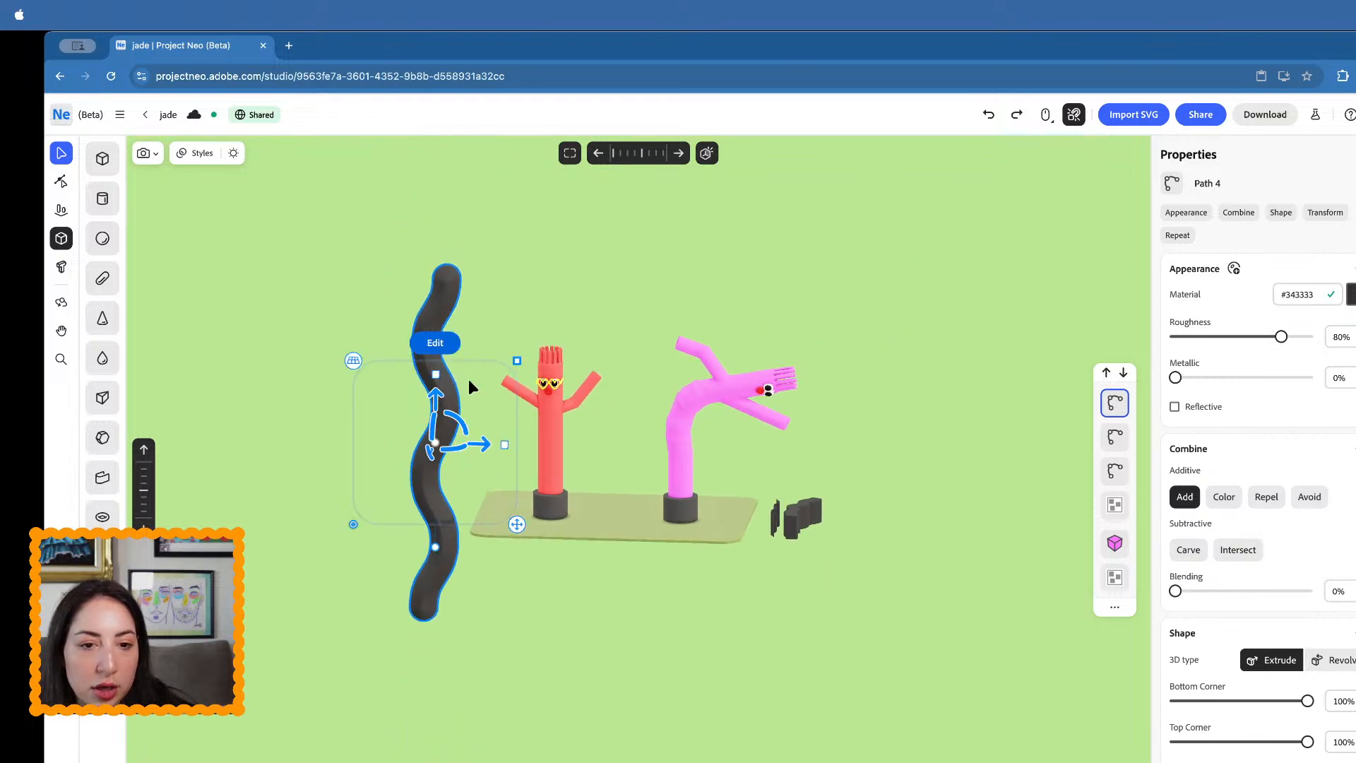
double_click(444, 275)
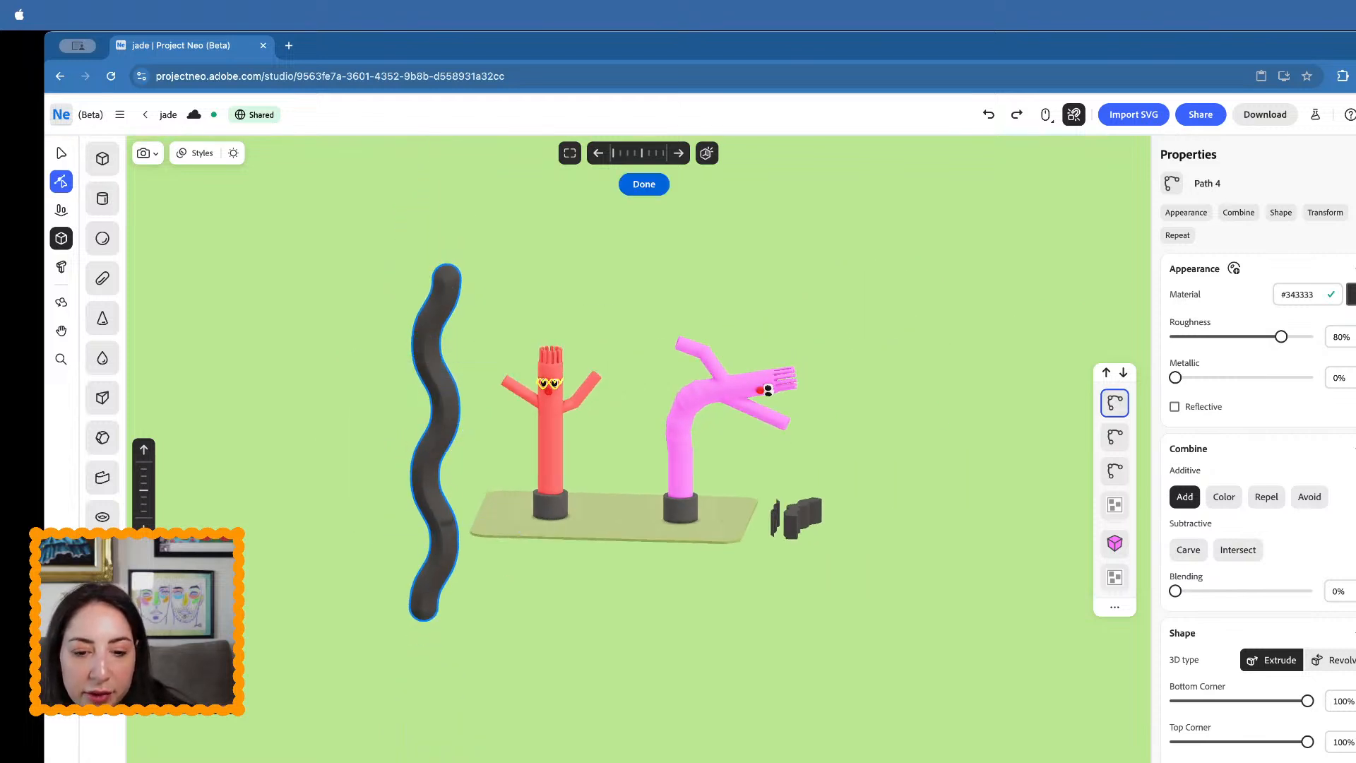
scroll(1264, 751, down, 1)
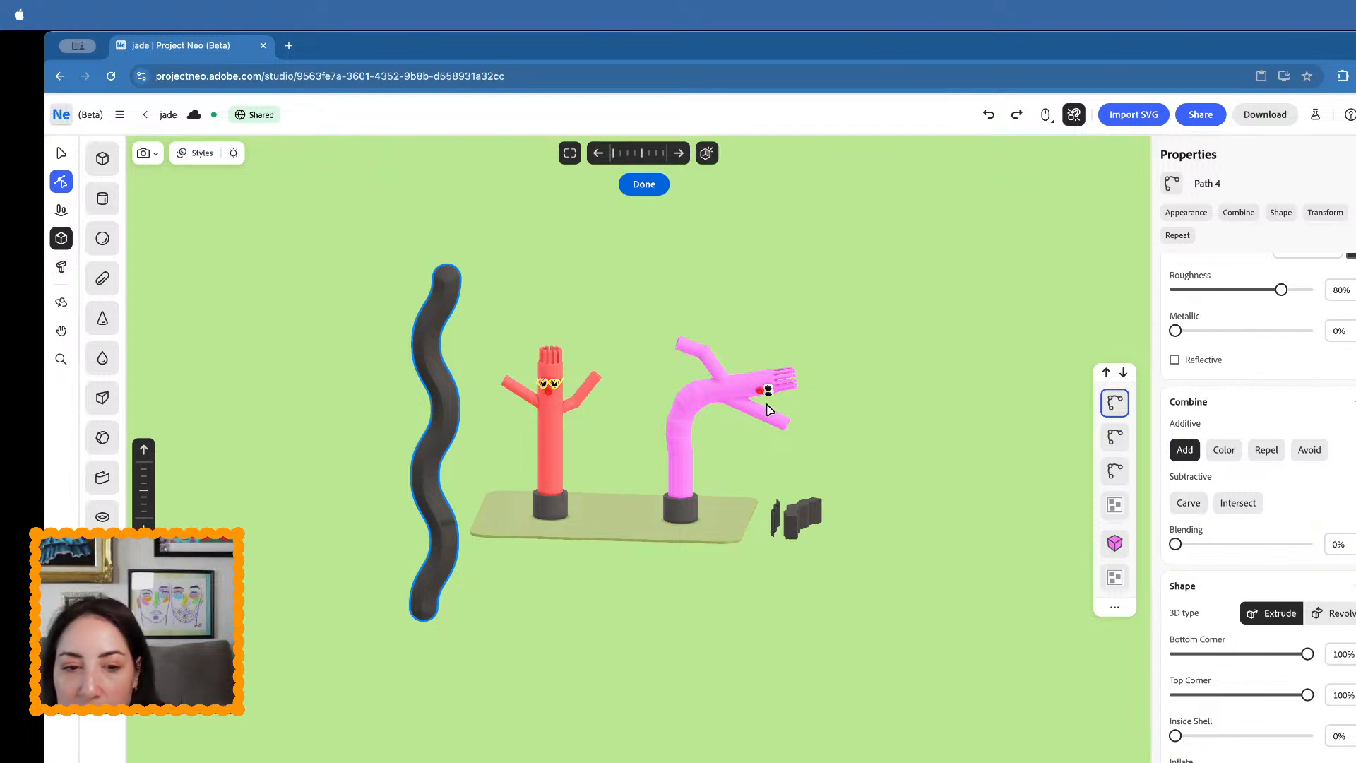
click(328, 450)
click(434, 531)
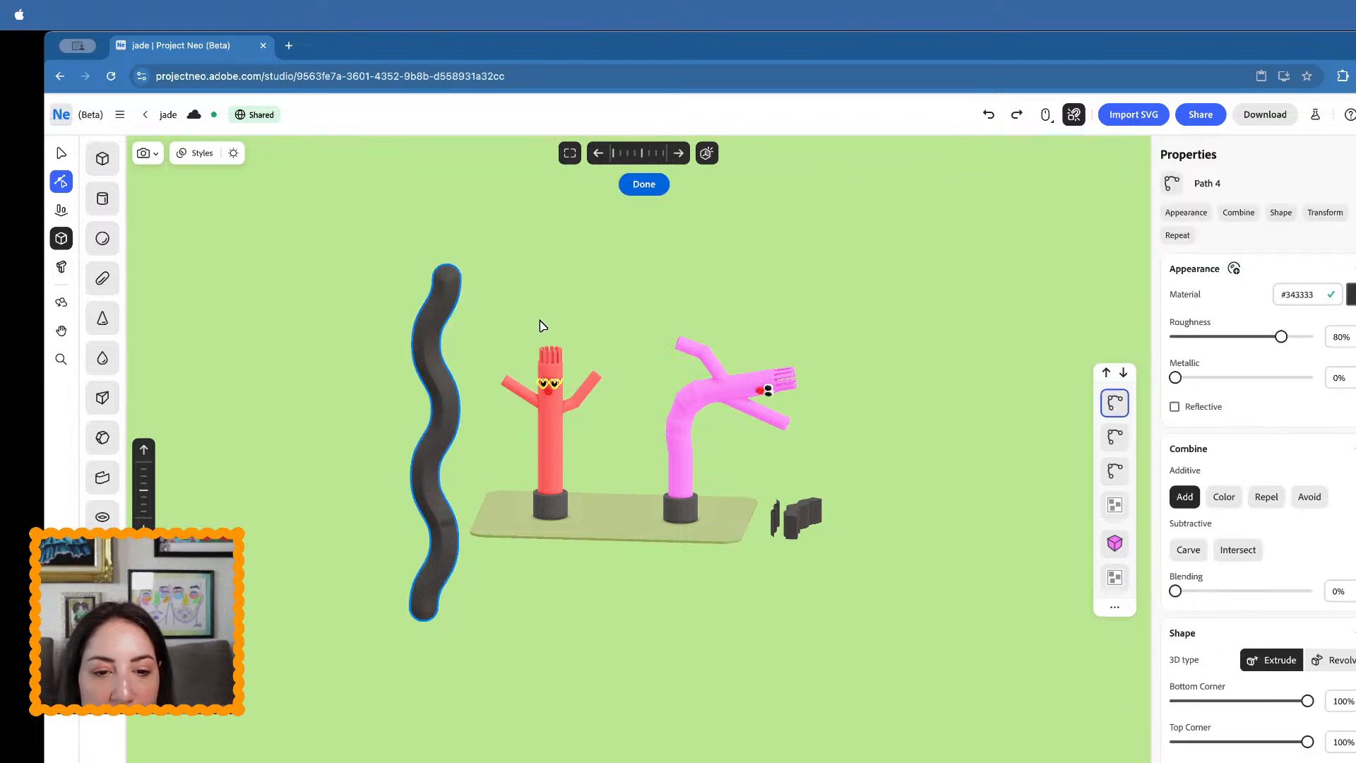
click(61, 153)
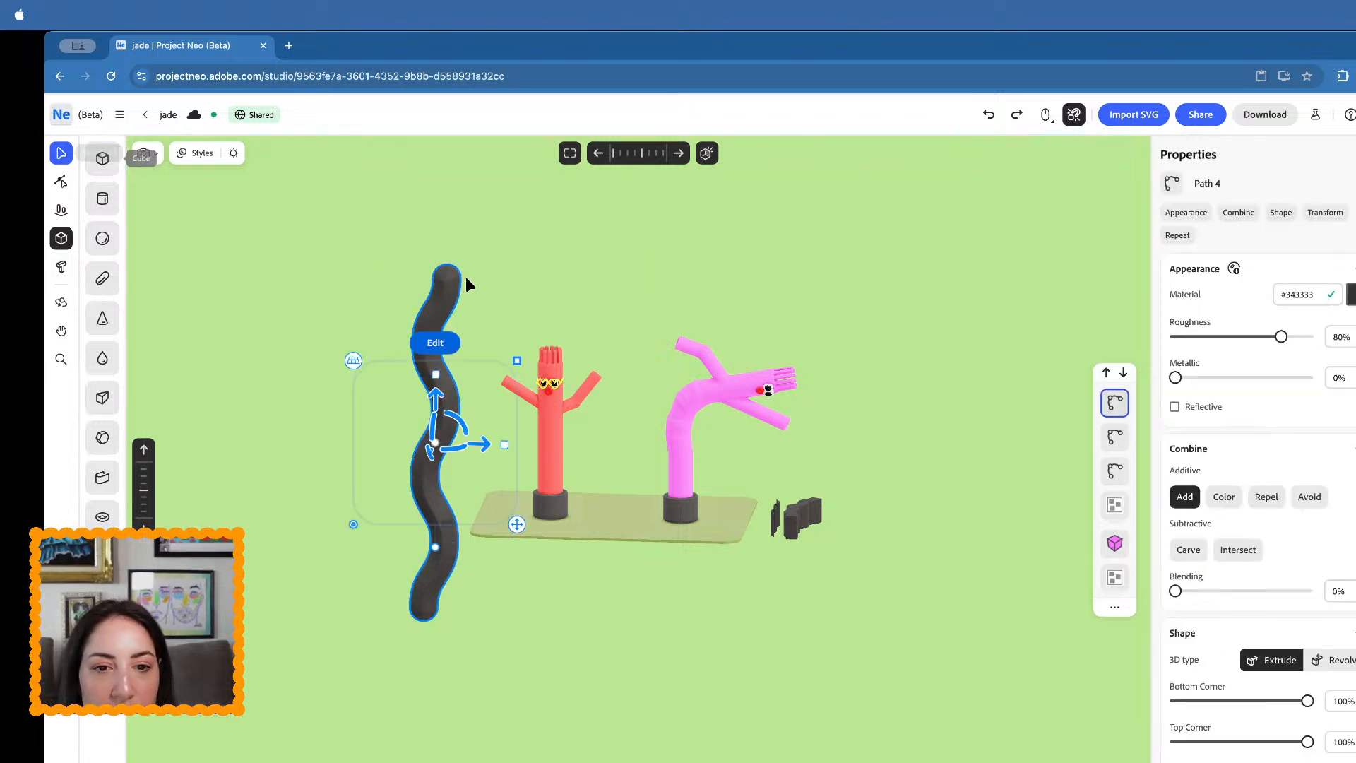
- Shorten the wavy tube vertically so its height roughly matches the red tube man
double_click(439, 378)
drag(435, 343, 439, 520)
mouse_move(445, 526)
right_down()
mouse_move(467, 515)
mouse_move(453, 514)
right_up()
drag(433, 505, 436, 382)
scroll(434, 424, up, 5)
- Duplicate both parts of the red tube man's dark base and move the copy under the wavy tube
click(632, 562)
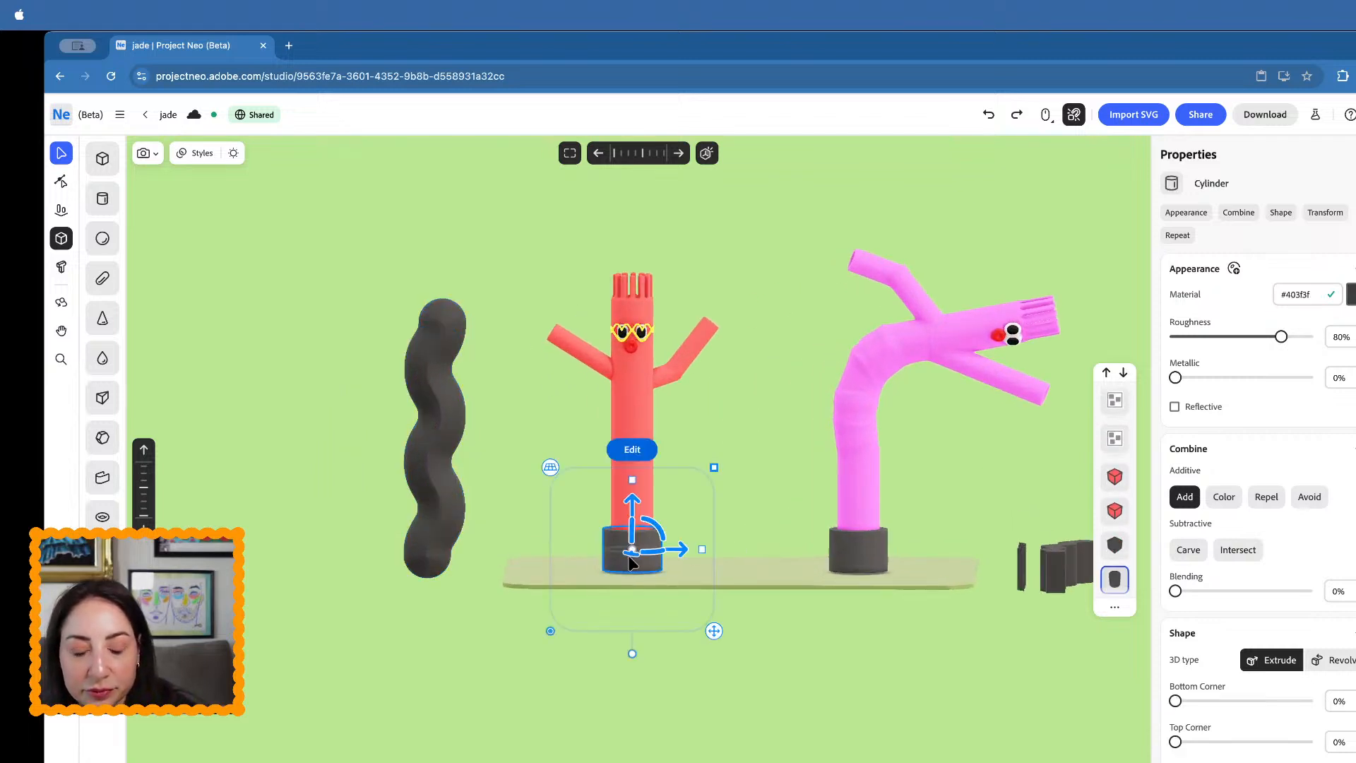
right_drag(631, 561, 748, 549)
shift+click(663, 560)
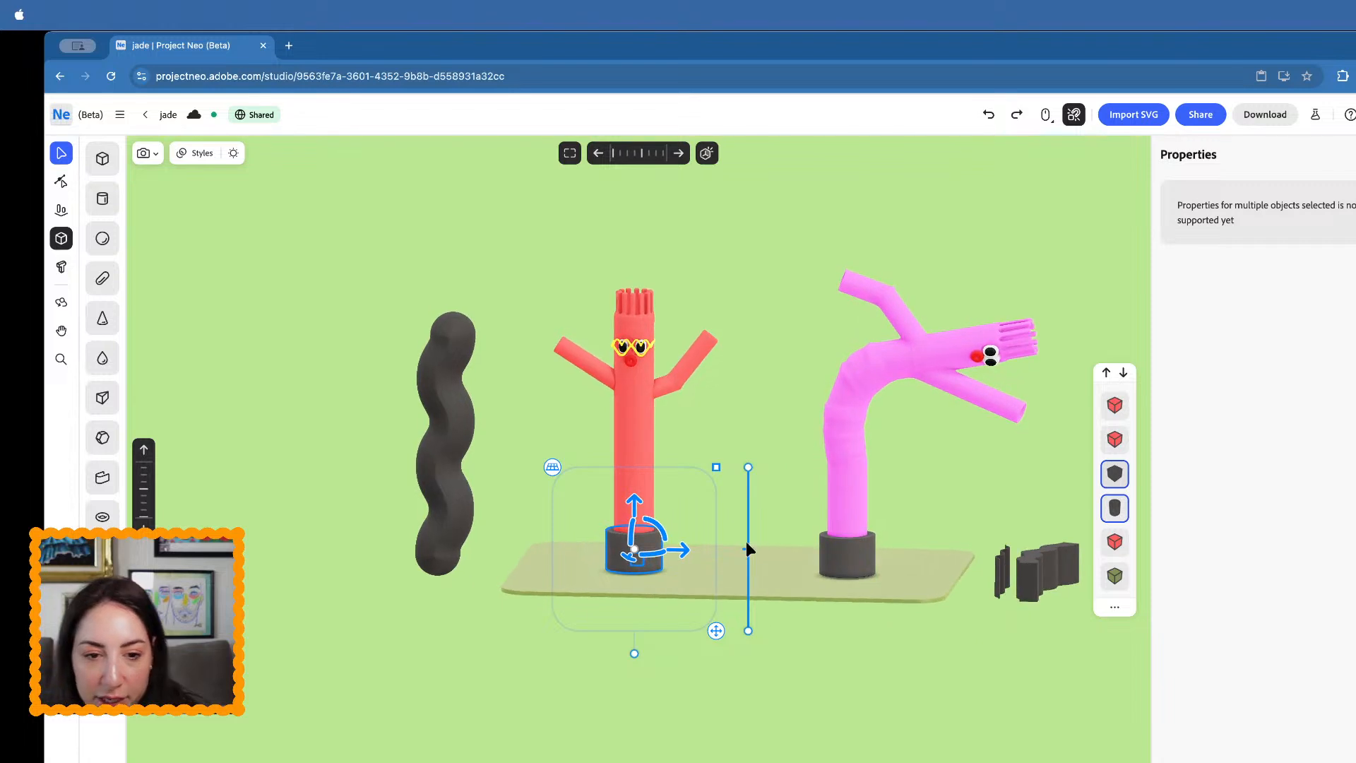
key(super+c)
key(super+v)
mouse_move(687, 550)
mouse_down()
mouse_move(472, 565)
mouse_move(494, 568)
mouse_up()
mouse_move(494, 567)
right_down()
mouse_move(502, 623)
mouse_move(483, 604)
right_up()
- Position the wavy tube over the copied base and scale it down so it is narrower than the base
click(444, 507)
mouse_move(447, 592)
mouse_down()
mouse_move(445, 529)
mouse_move(459, 525)
mouse_move(425, 527)
mouse_up()
right_drag(441, 527, 452, 445)
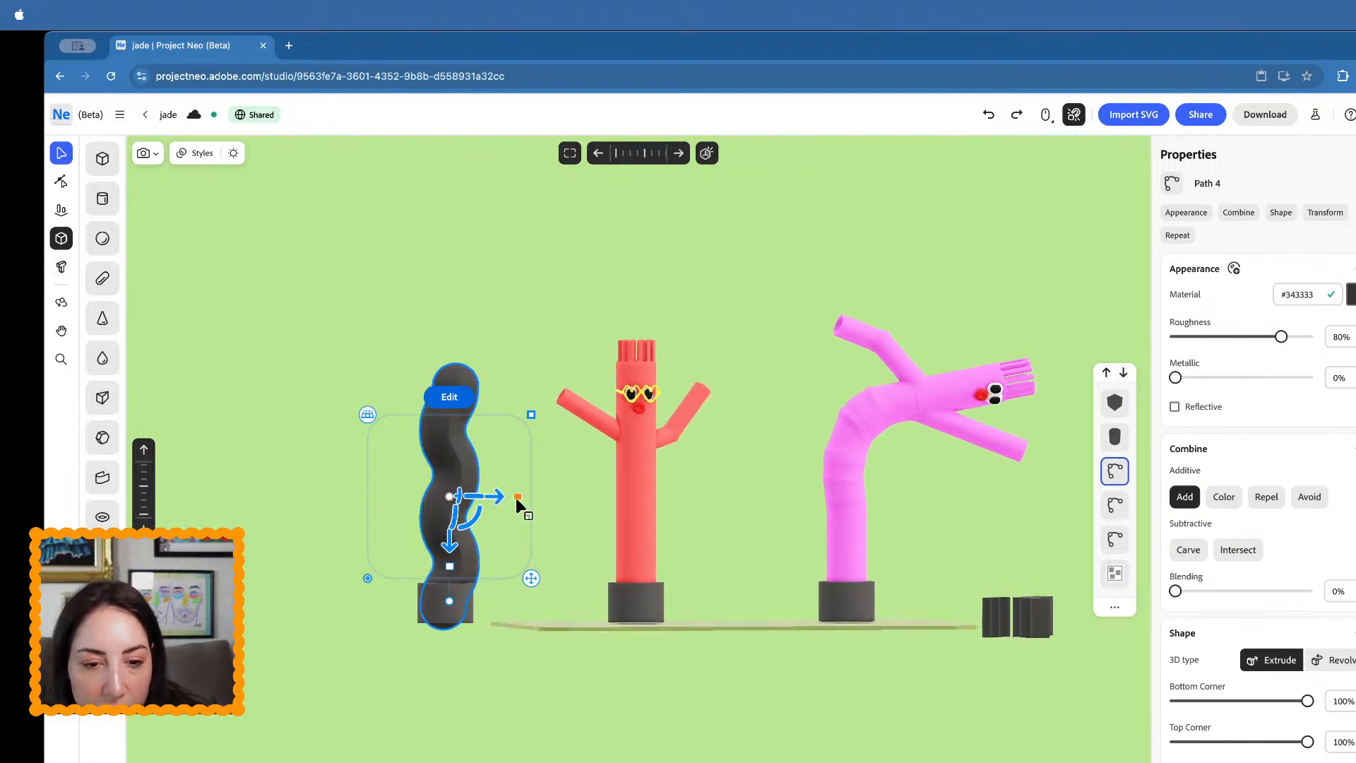
mouse_move(531, 415)
mouse_down()
mouse_move(510, 417)
mouse_move(506, 434)
mouse_up()
click(536, 592)
scroll(536, 591, up, 5)
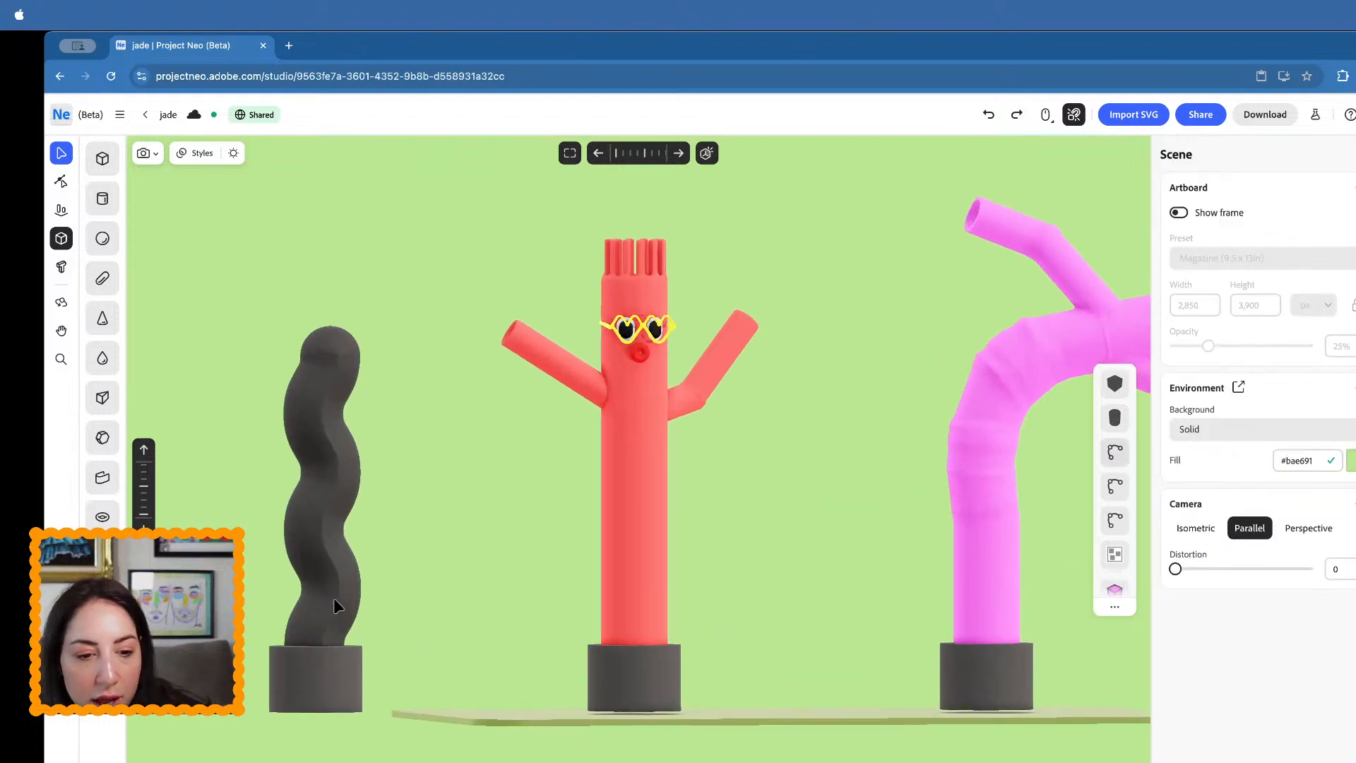
scroll(385, 591, down, 5)
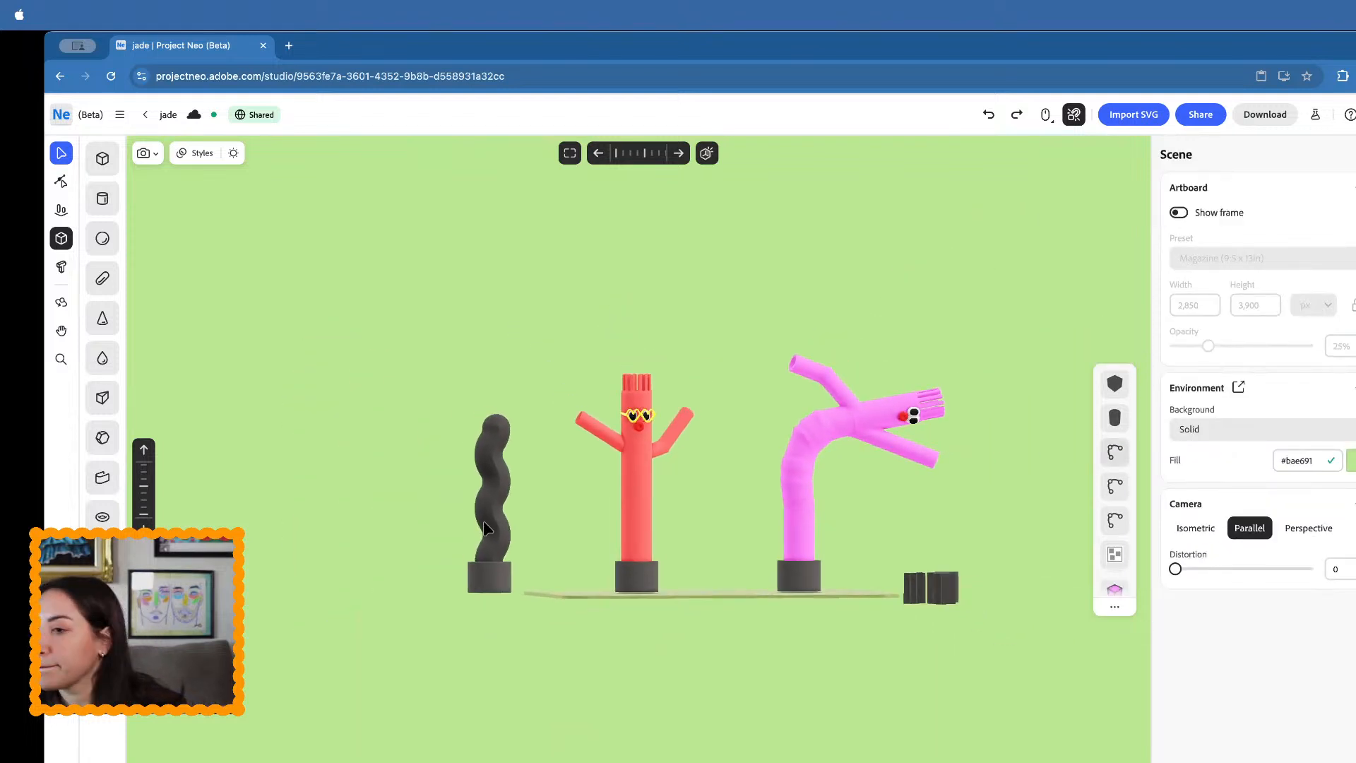
scroll(490, 526, up, 2)
- Reduce the wavy tube's depth to fit within the base and adjust its height above the base
right_drag(491, 527, 487, 611)
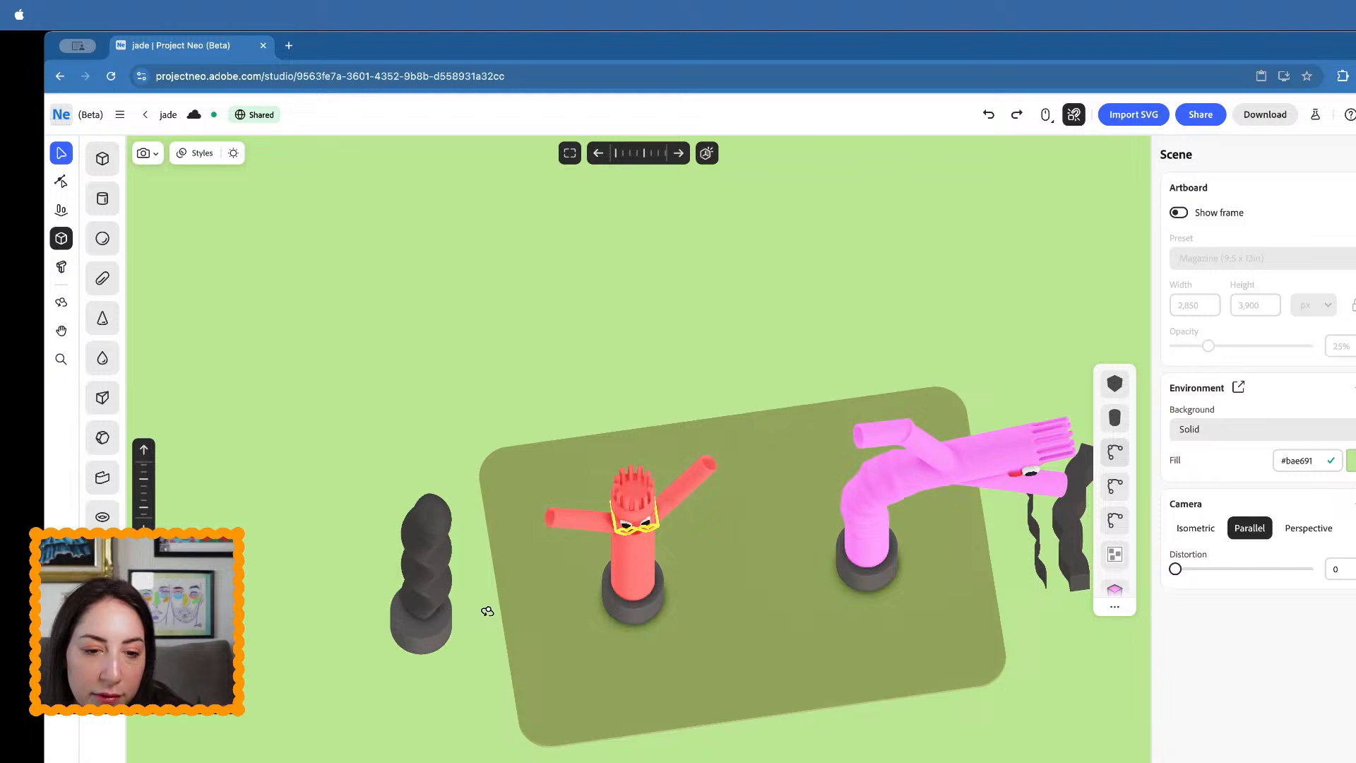
click(442, 528)
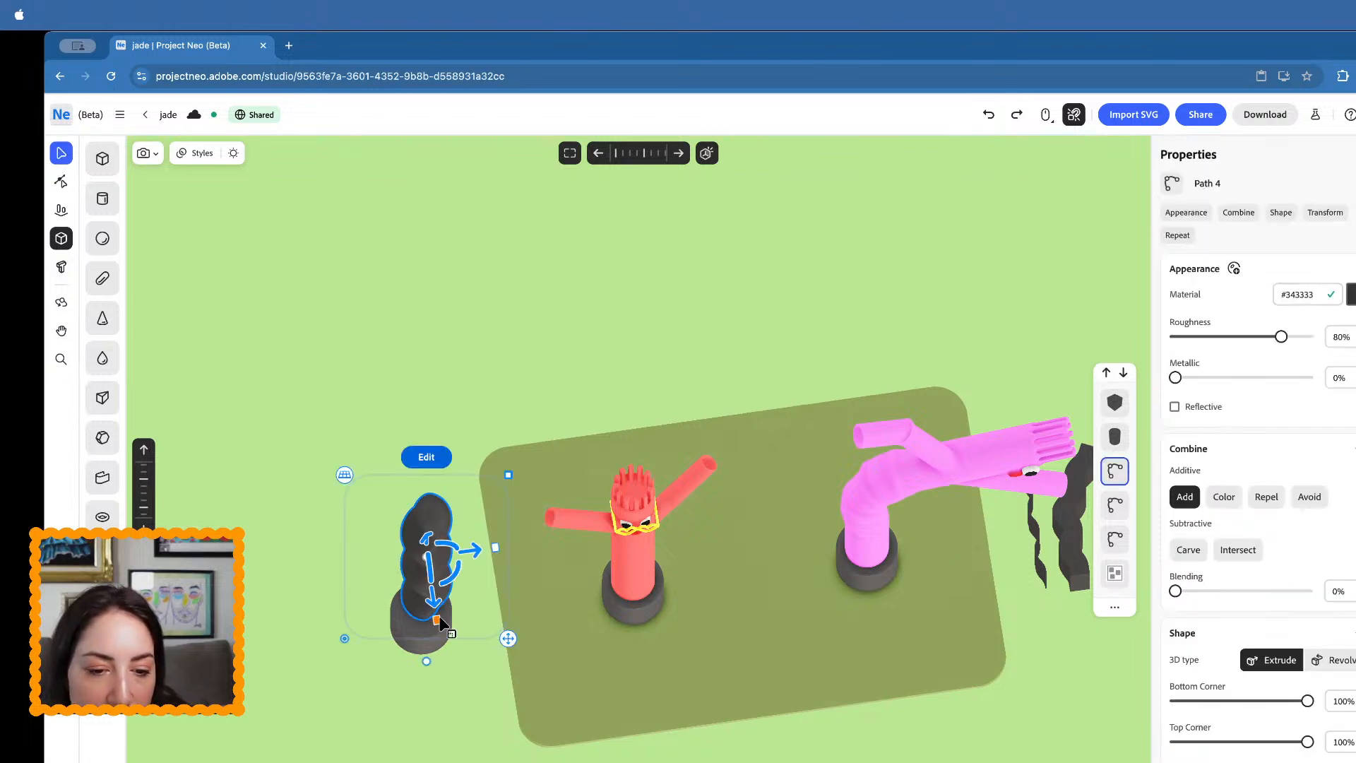
drag(439, 619, 423, 541)
right_drag(444, 728, 434, 680)
click(434, 680)
click(422, 493)
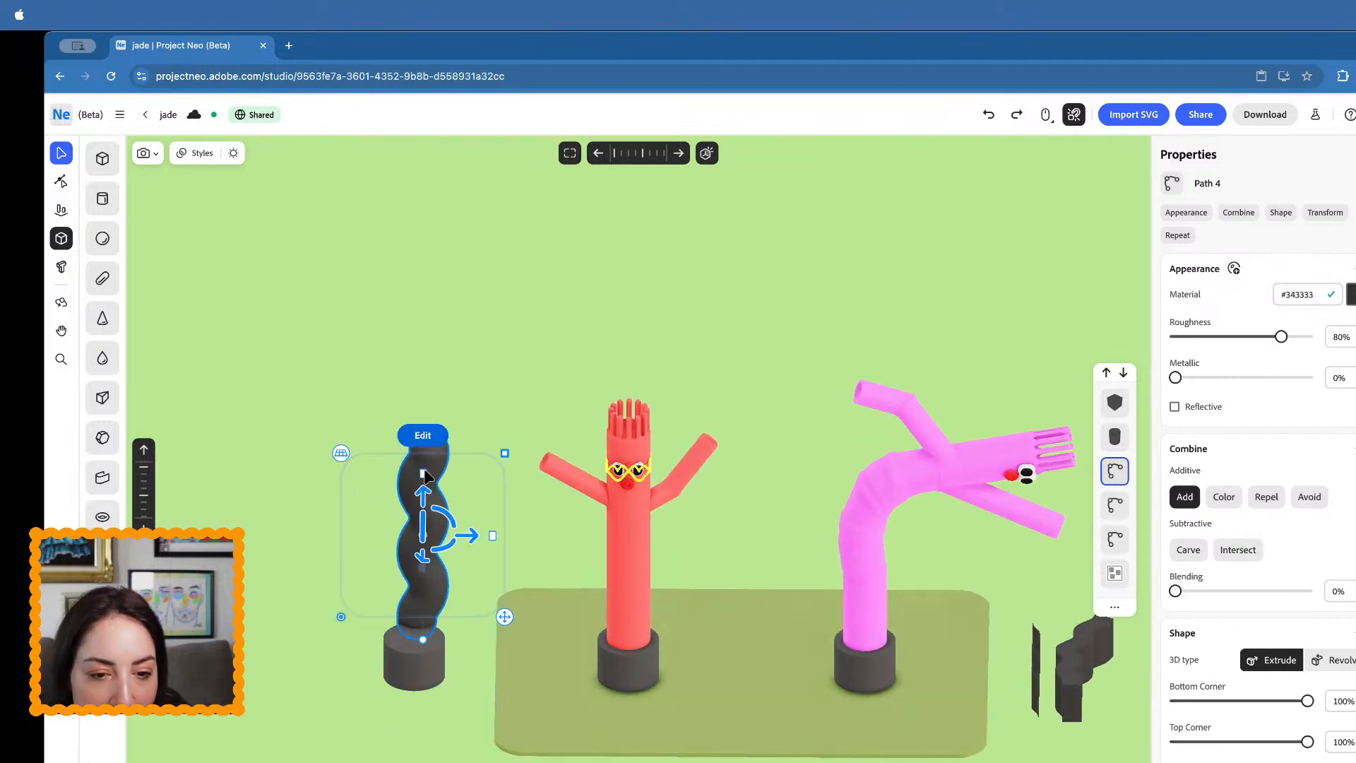
drag(424, 496, 424, 514)
- Centre the wavy tube on its base and stretch it taller, close to the red tube man's height
right_drag(423, 519, 417, 593)
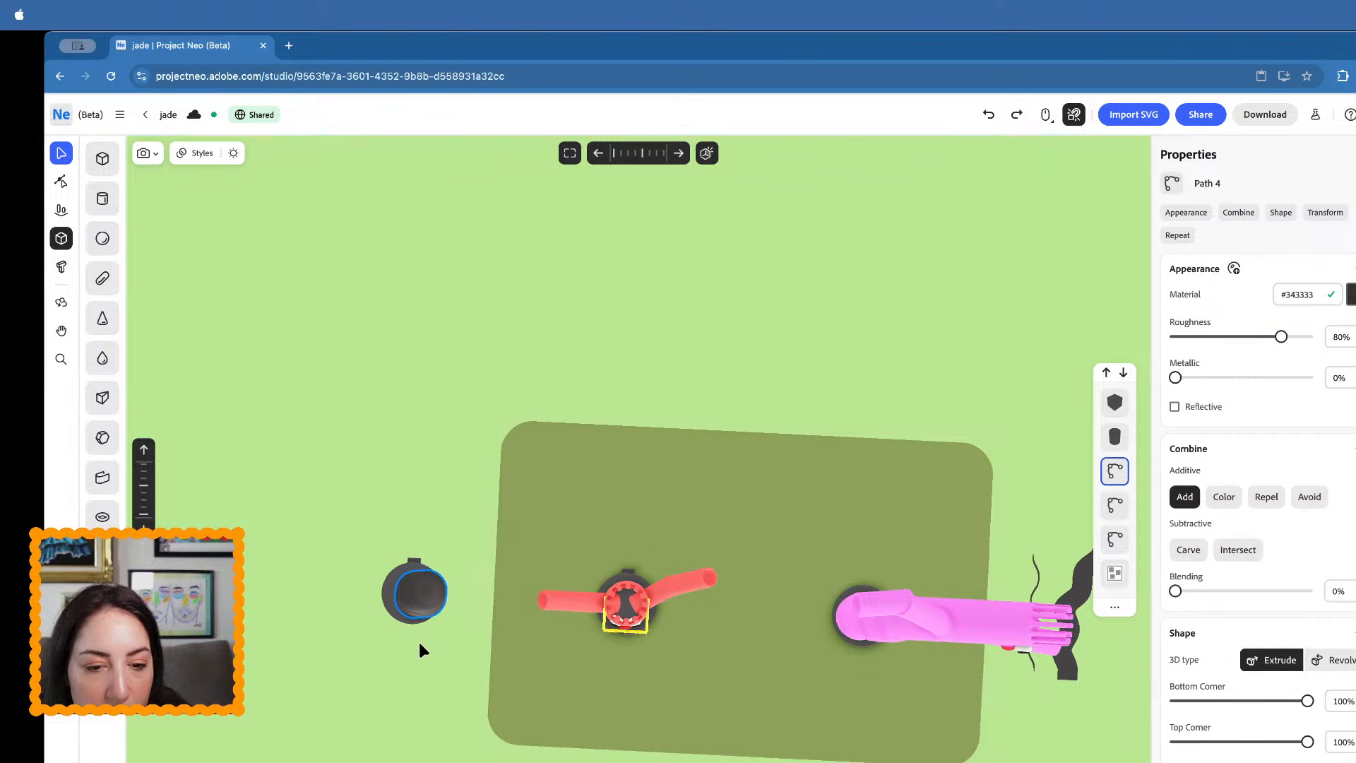
drag(419, 644, 419, 644)
drag(464, 593, 459, 593)
right_drag(466, 592, 473, 484)
drag(412, 547, 414, 470)
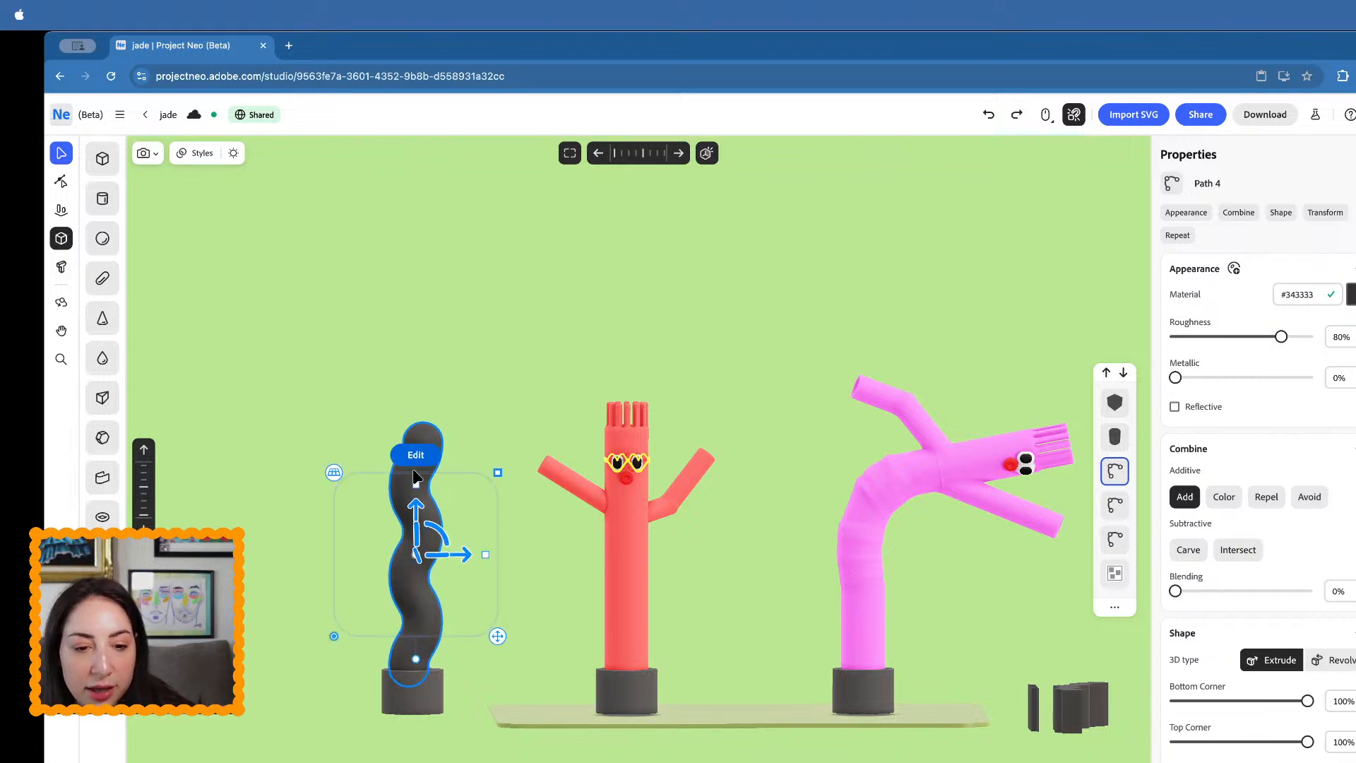
- Recolour the dark wavy tube to blue #3a66bd
click(1352, 295)
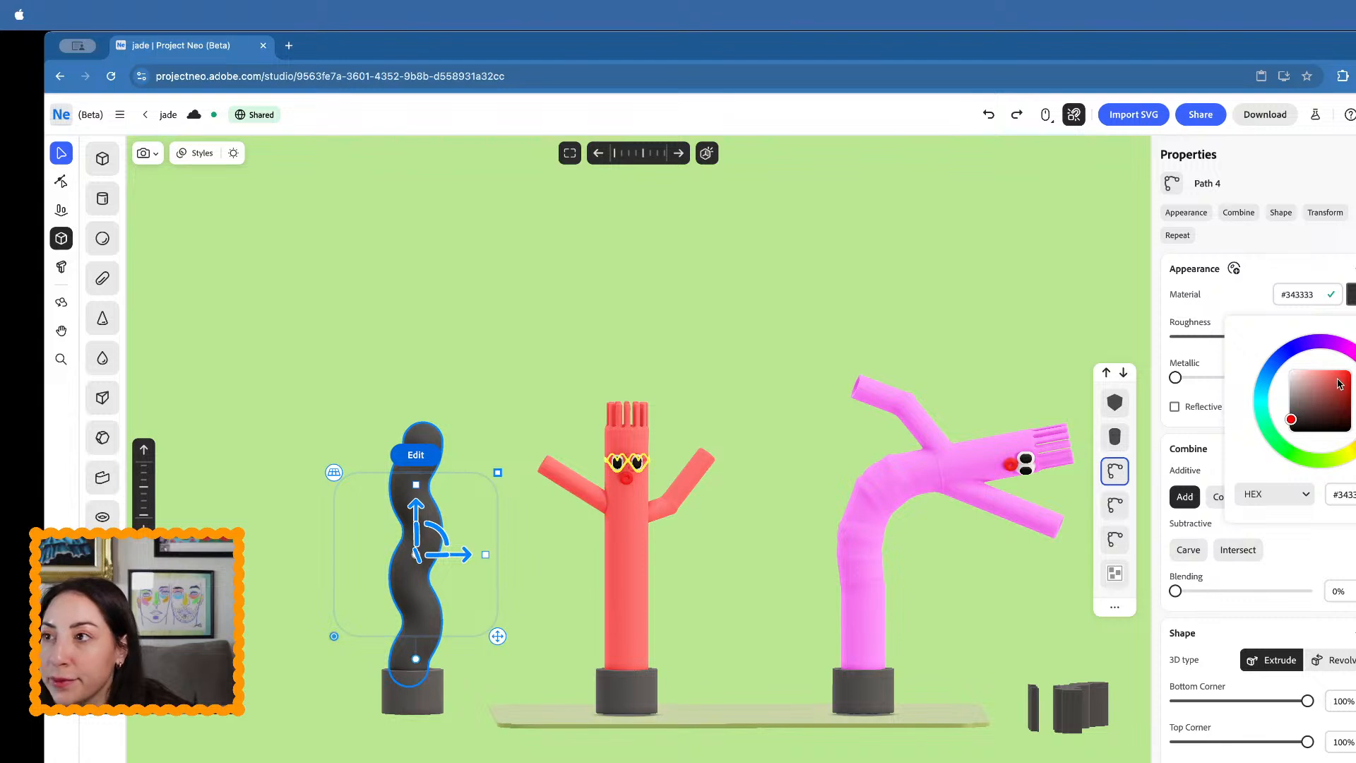
click(1312, 460)
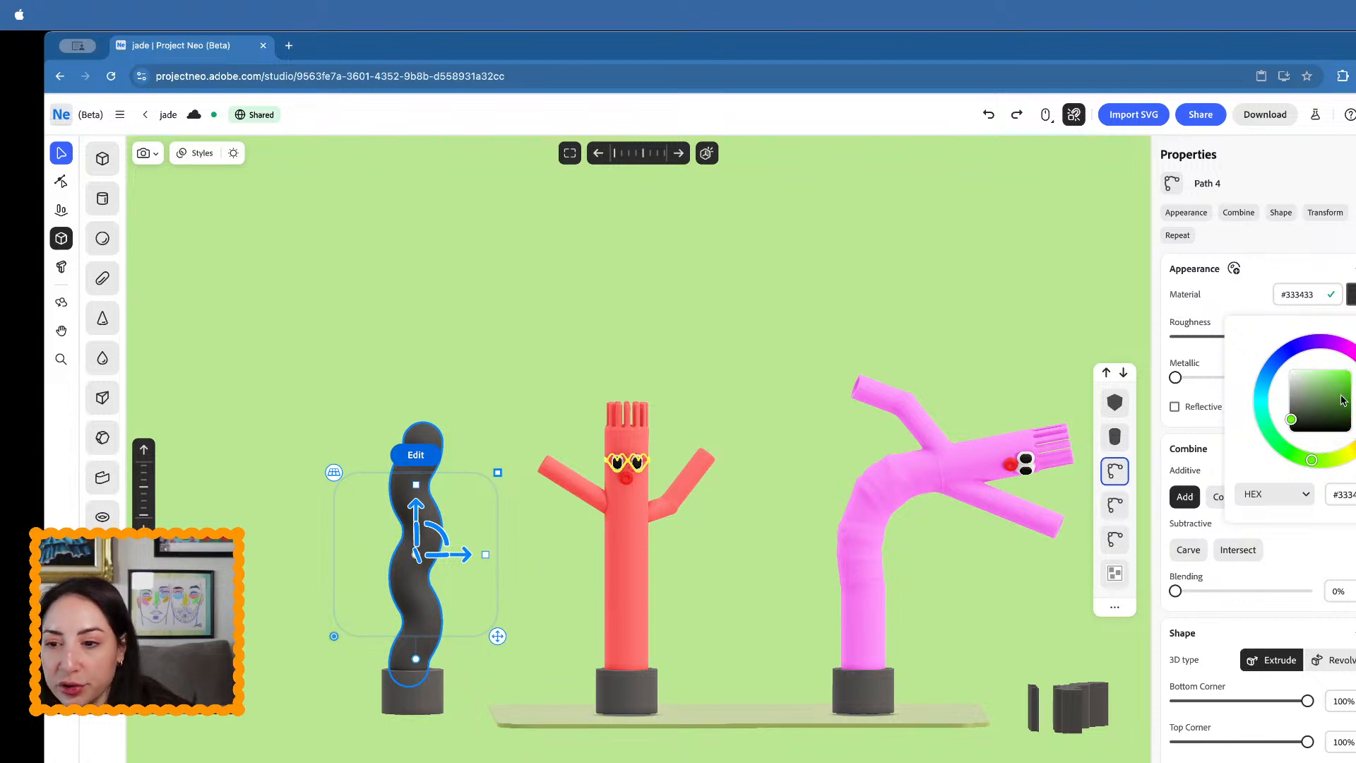
click(1342, 400)
click(1316, 346)
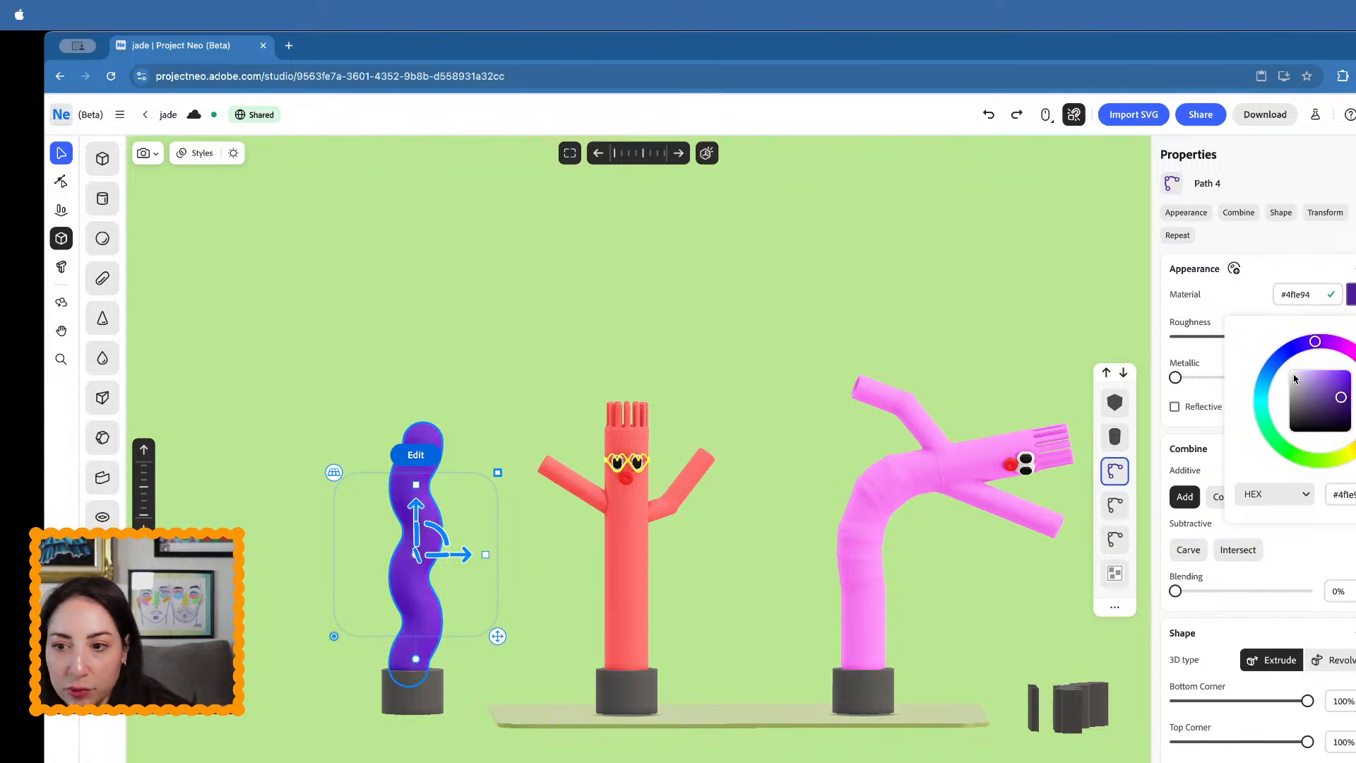
click(1275, 364)
mouse_move(1323, 387)
mouse_down()
mouse_move(1315, 376)
mouse_move(1334, 390)
mouse_up()
click(506, 318)
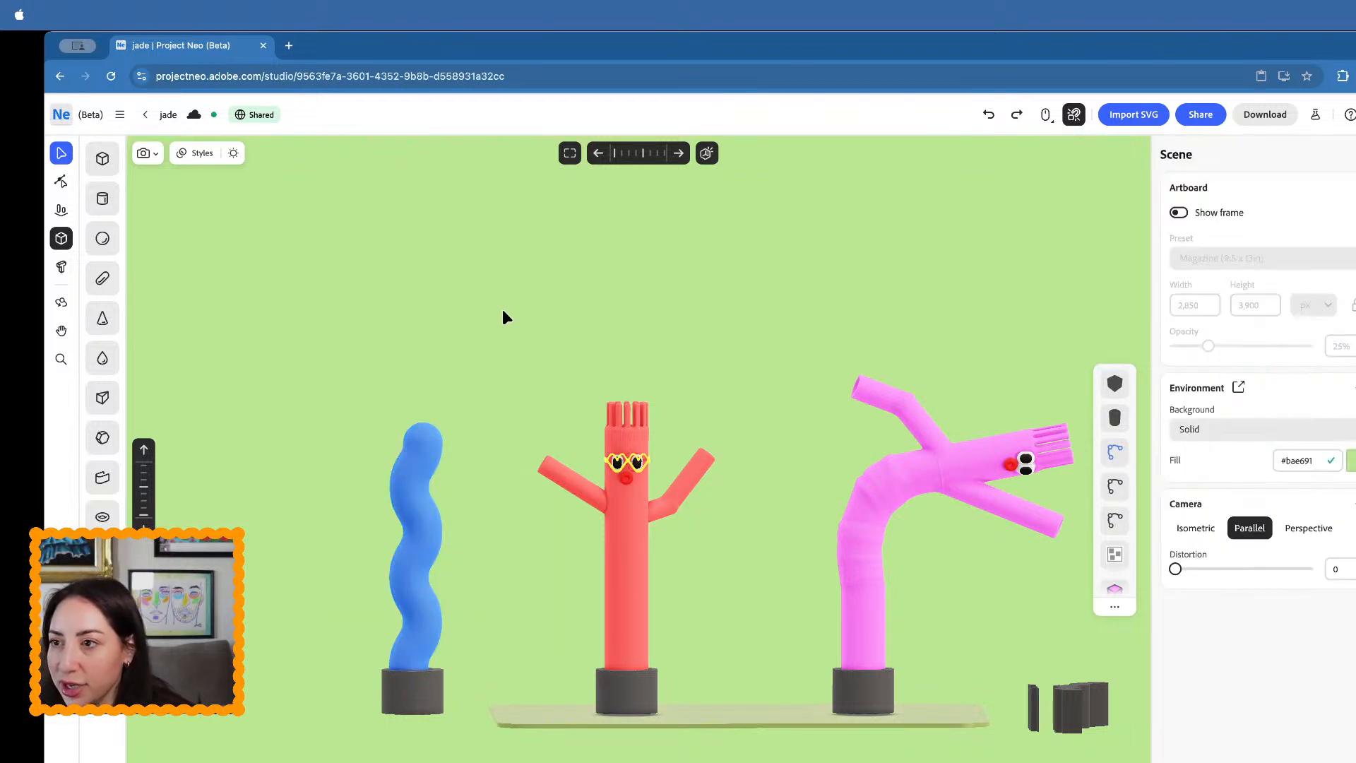
- Nudge the blue wavy tube sideways over its base, tilt it slightly and stretch it to about the red tube man's height
scroll(408, 533, up, 1)
click(408, 574)
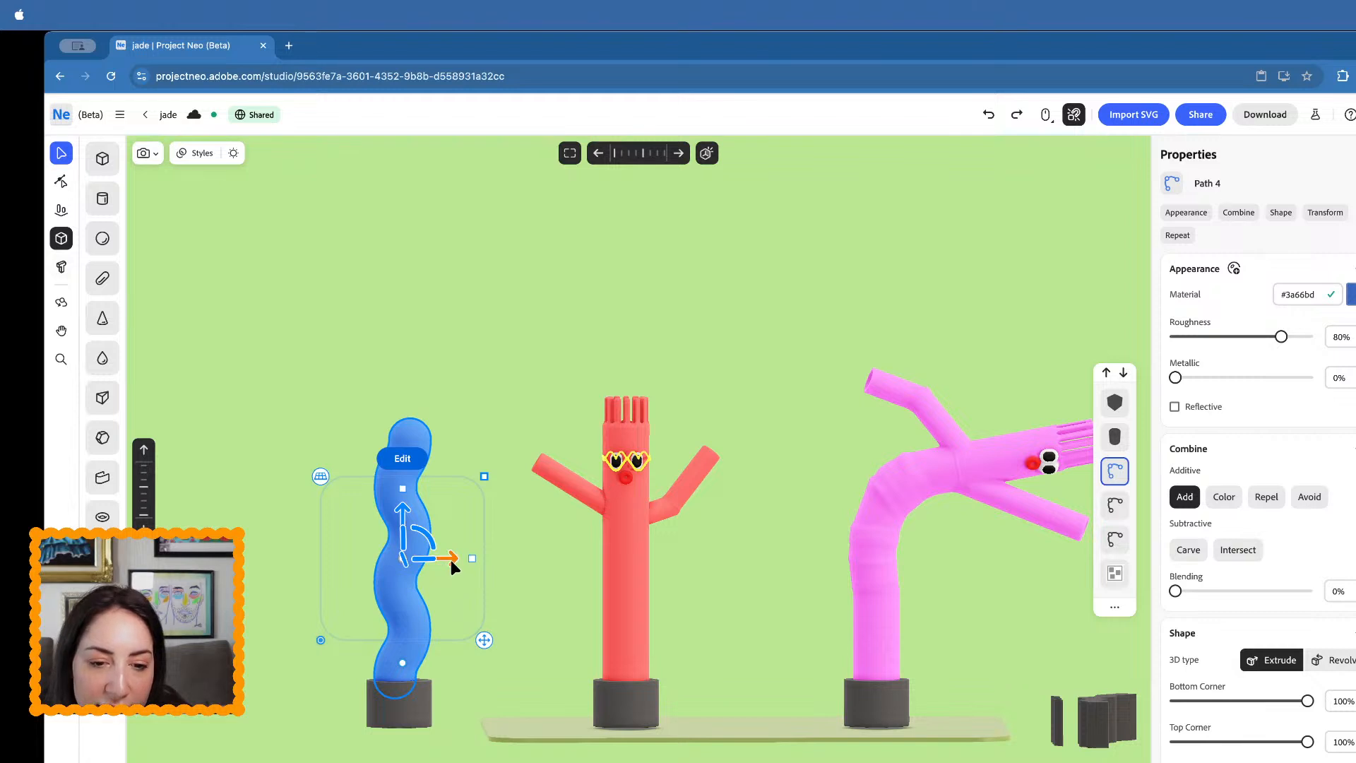
drag(450, 561, 454, 559)
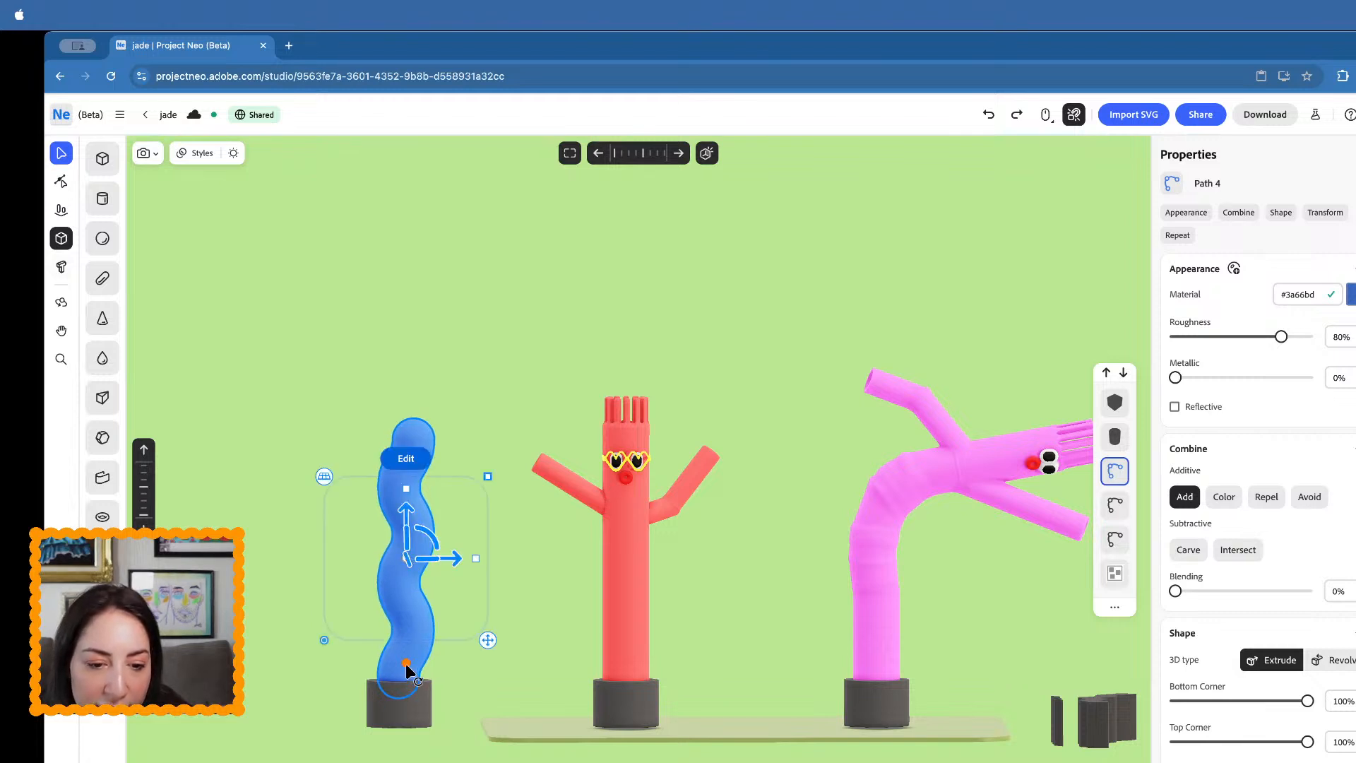
drag(405, 663, 408, 664)
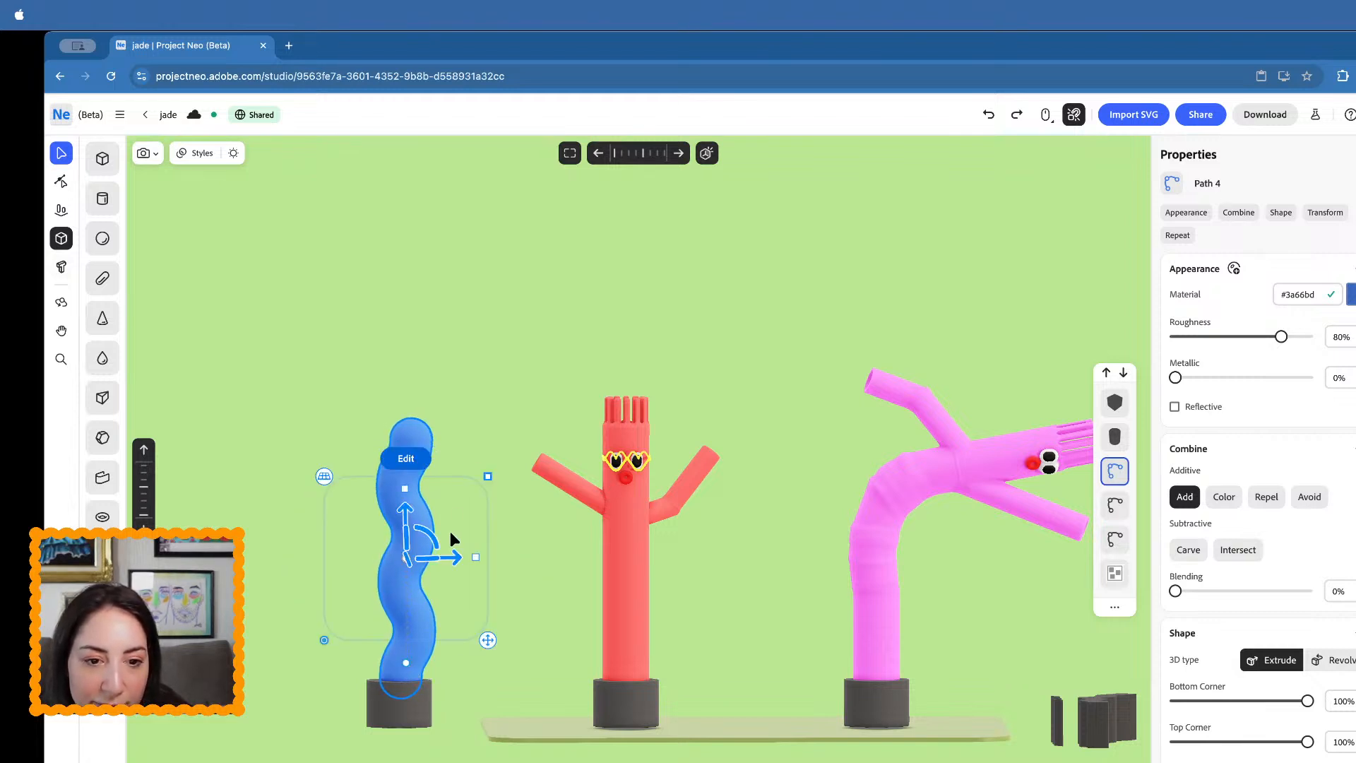
click(406, 459)
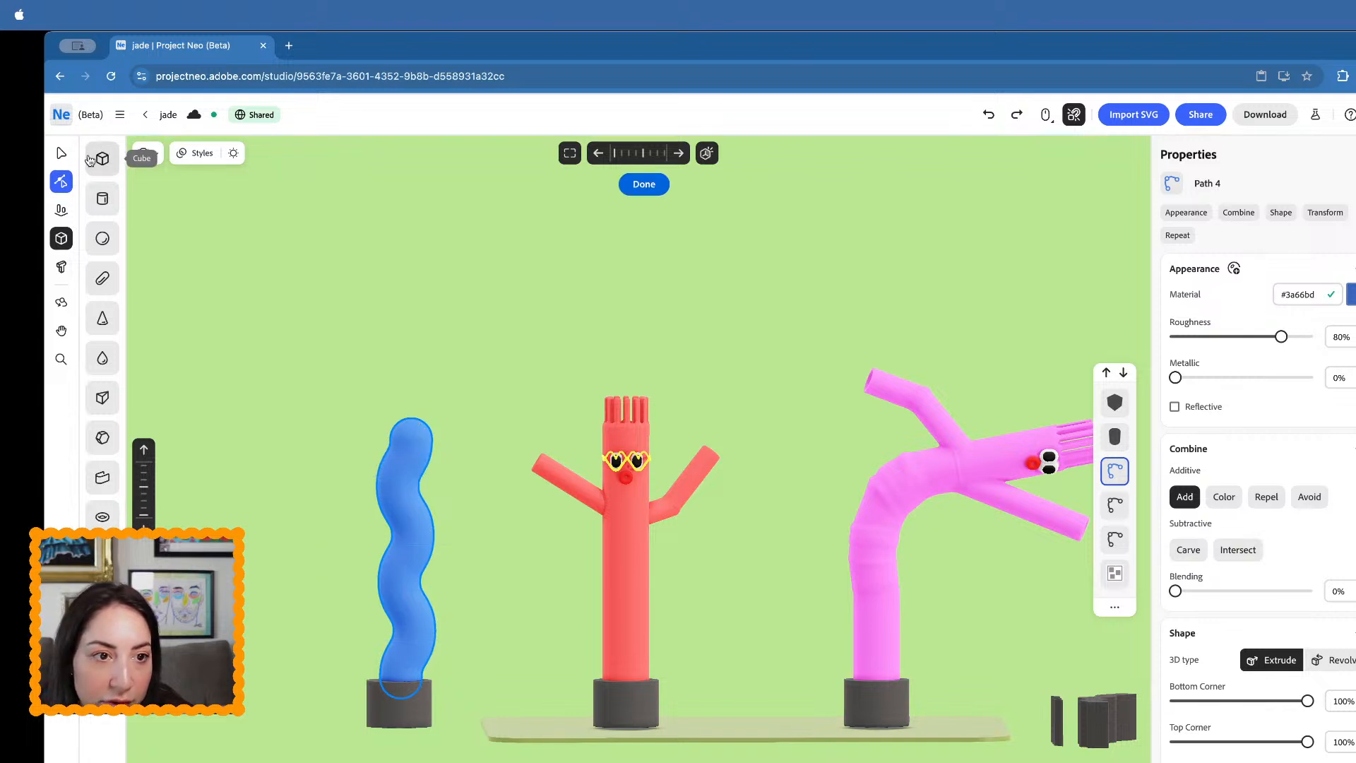
key(Escape)
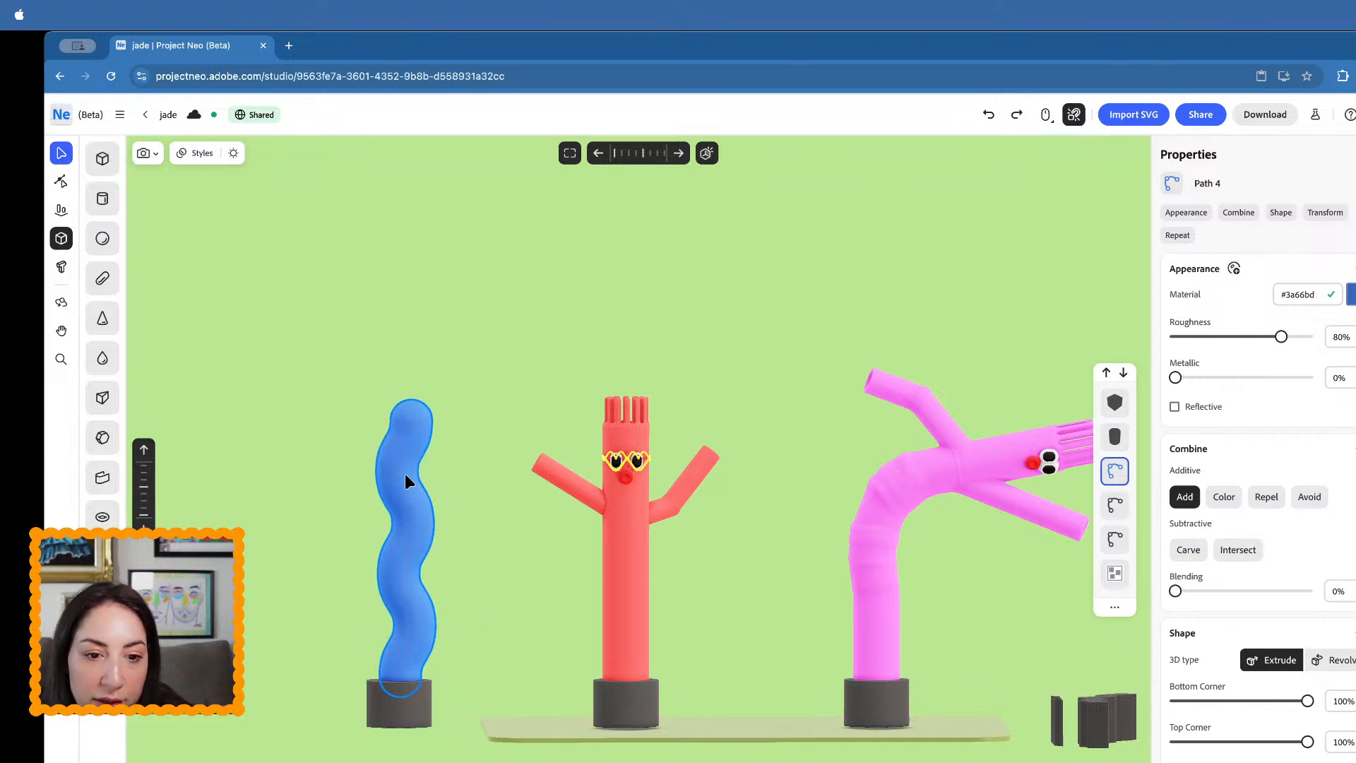
click(404, 474)
click(577, 367)
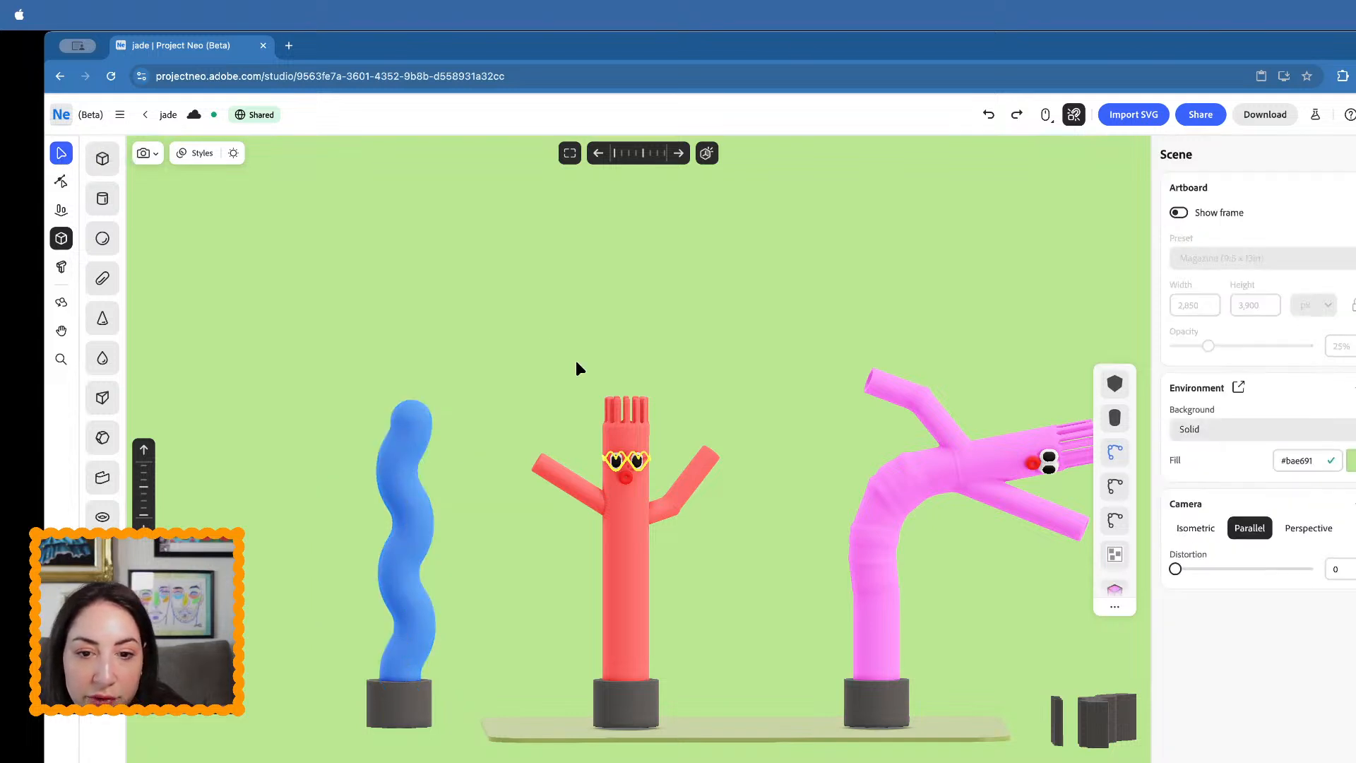
- Duplicate the red tube man's finger-like top and place the copy on the upper end of the blue wavy tube
click(639, 410)
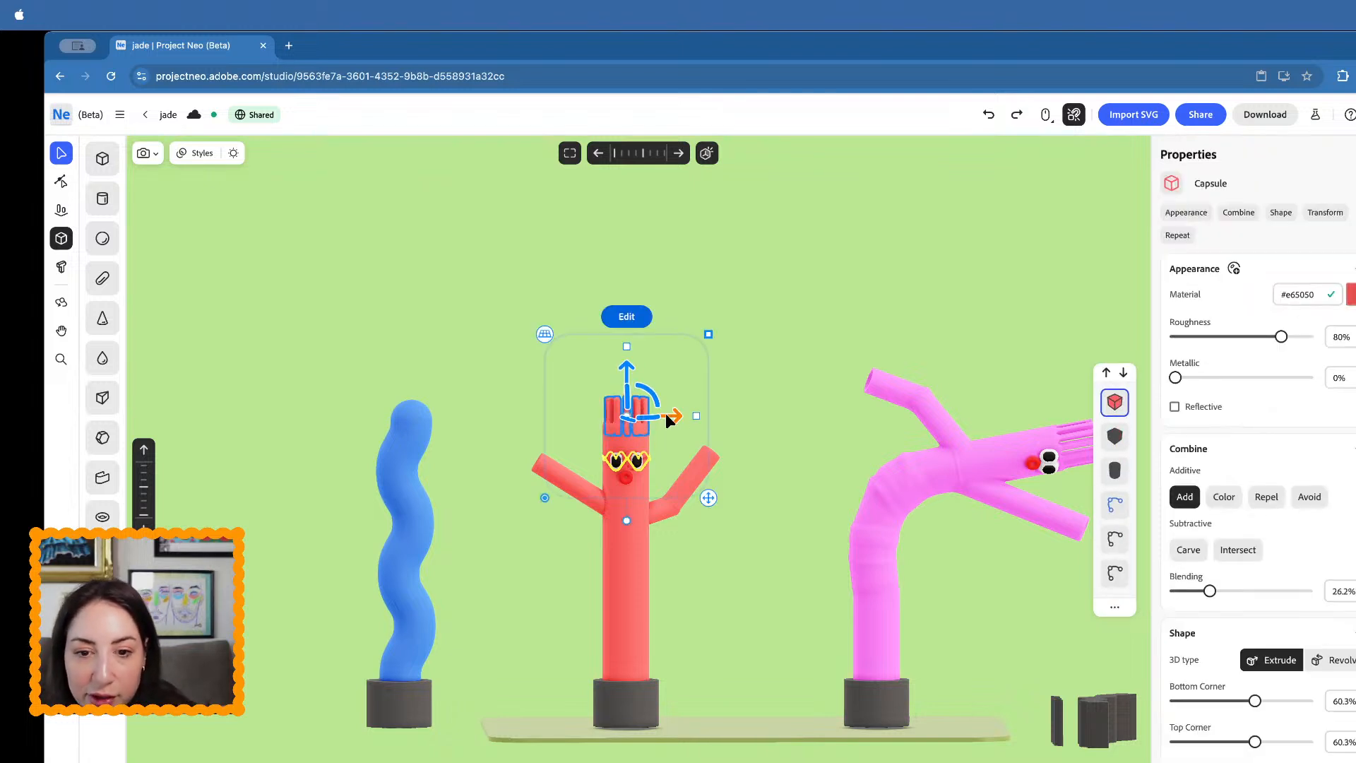
alt+drag(667, 418, 464, 406)
right_drag(464, 407, 472, 511)
mouse_move(418, 462)
mouse_down()
mouse_move(417, 444)
mouse_move(419, 455)
mouse_up()
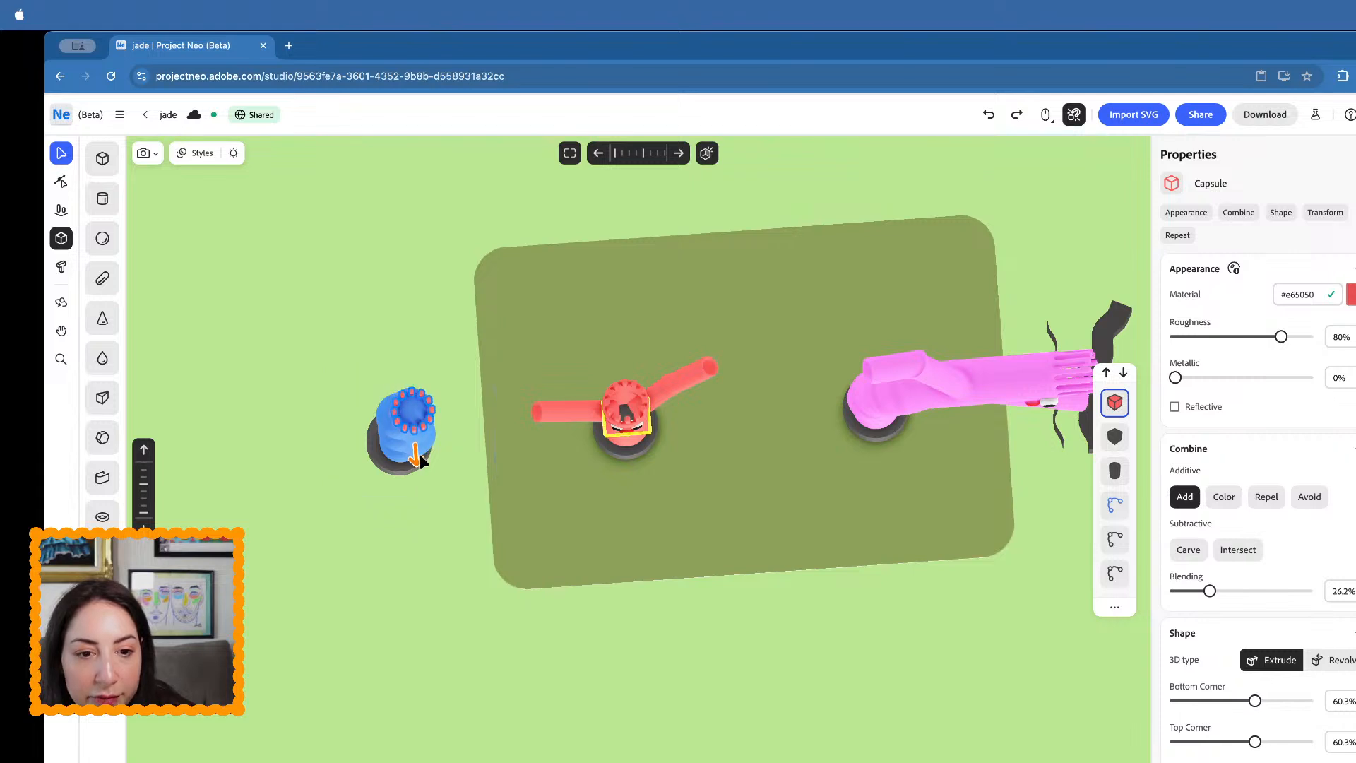
right_drag(419, 459, 433, 348)
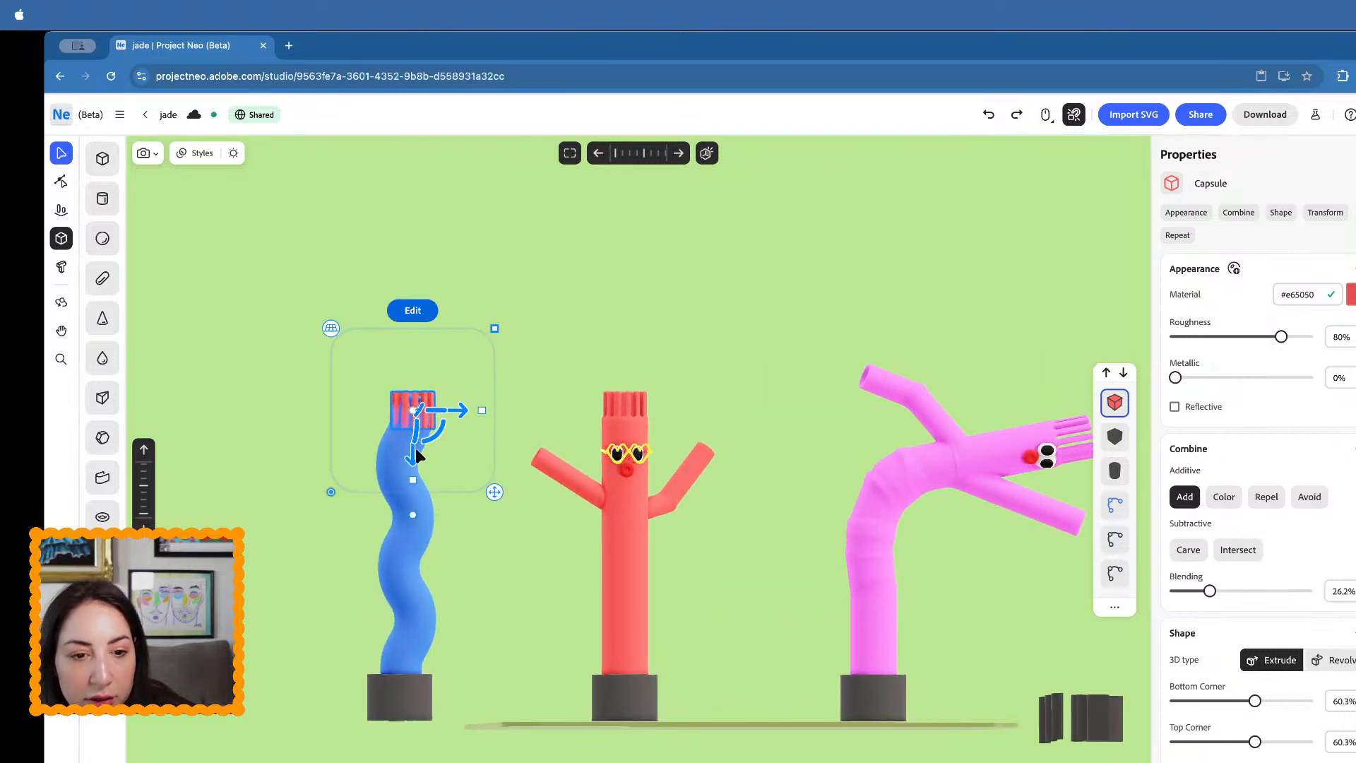
drag(417, 455, 490, 459)
- Try a lower Inflate value of about 165.3 on the blue wavy tube and undo it
click(408, 551)
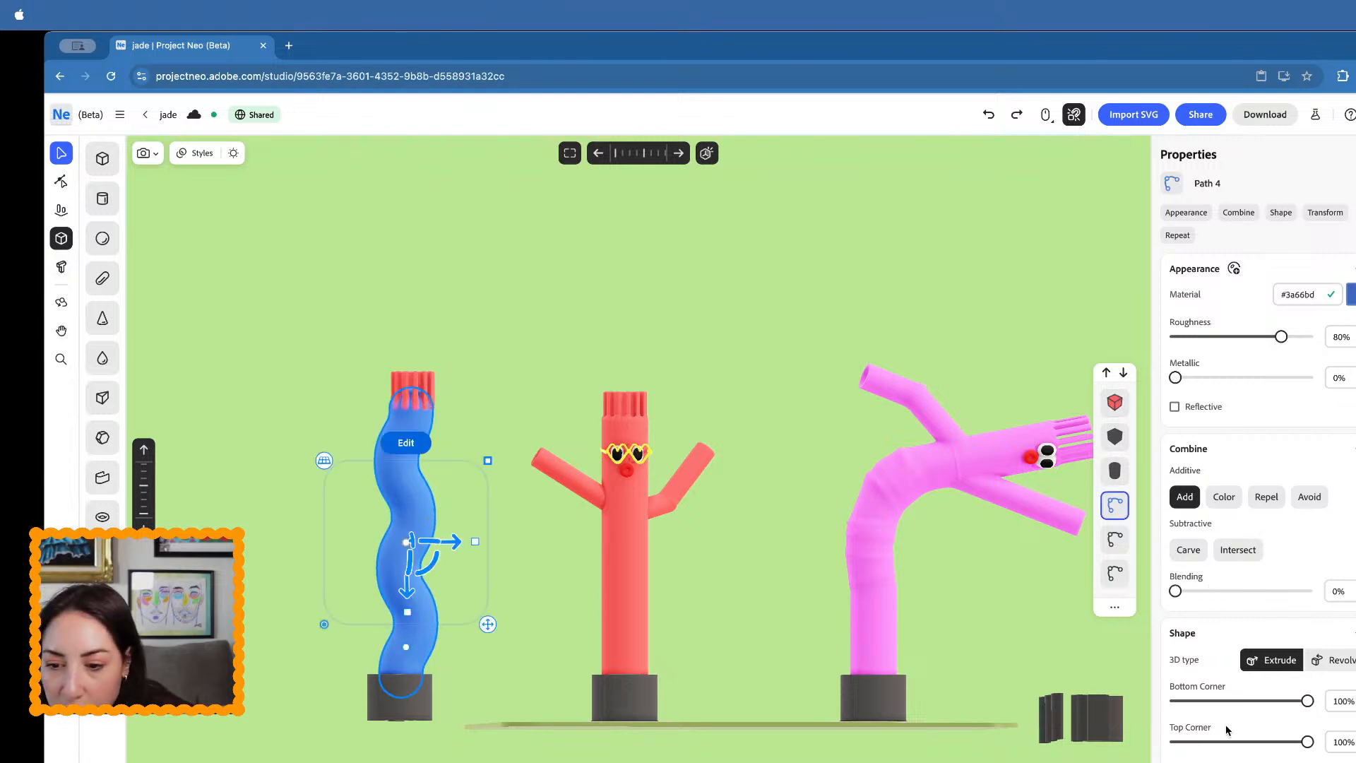
right_click(410, 452)
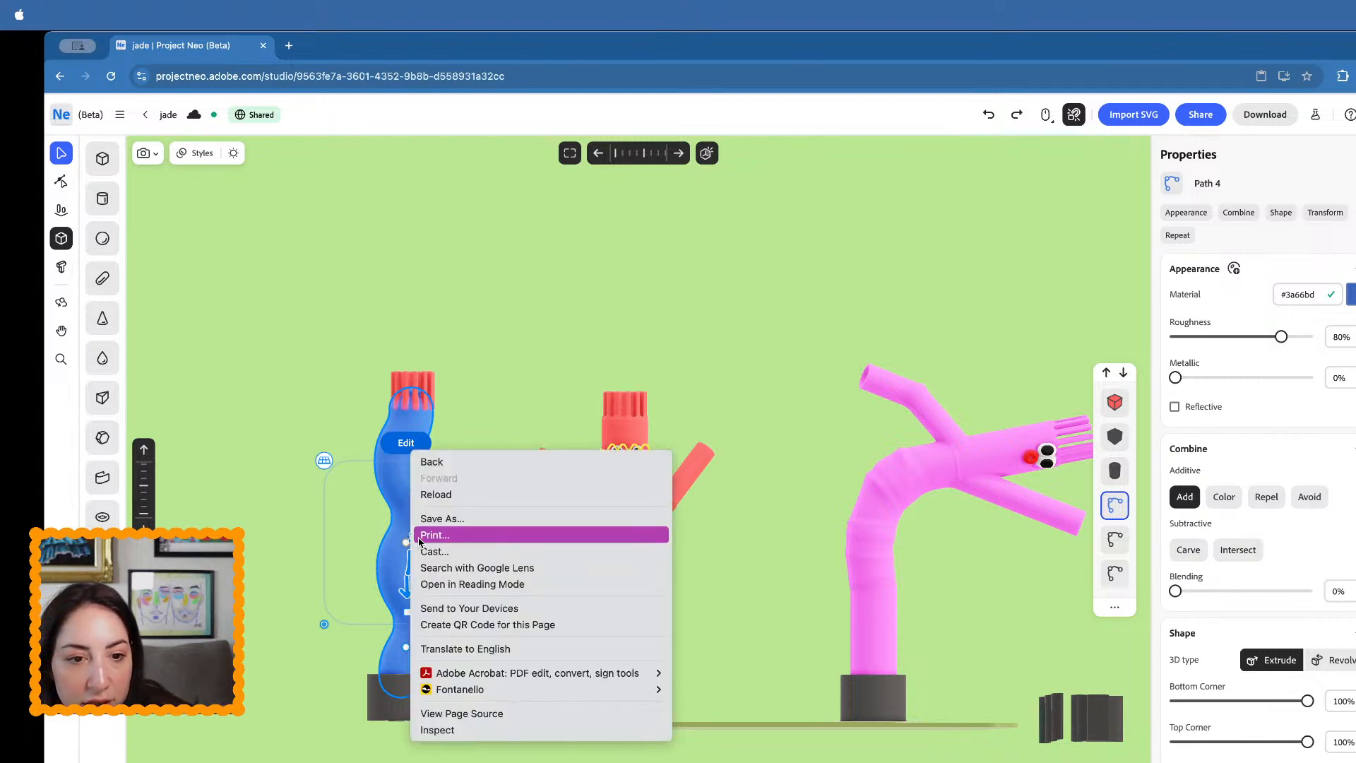
click(485, 438)
right_drag(486, 439, 501, 545)
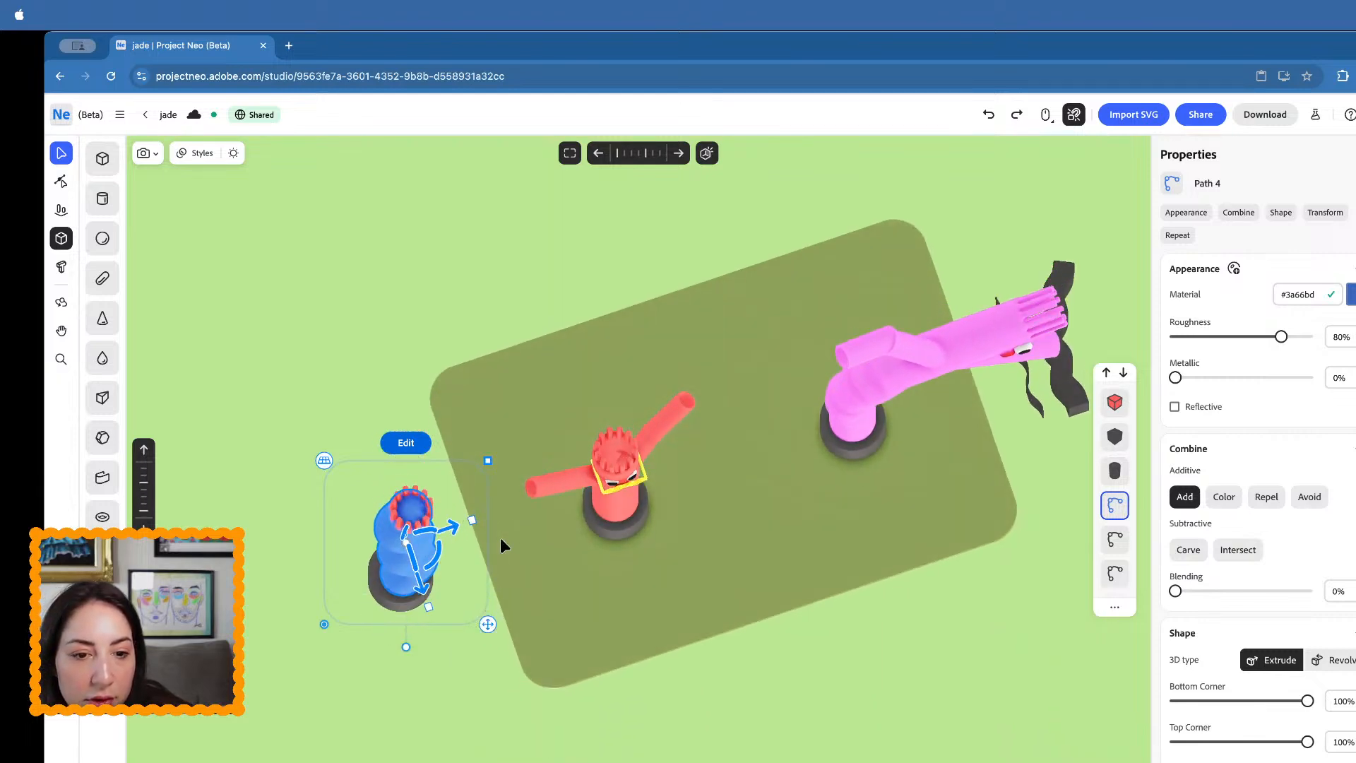
scroll(1257, 565, down, 3)
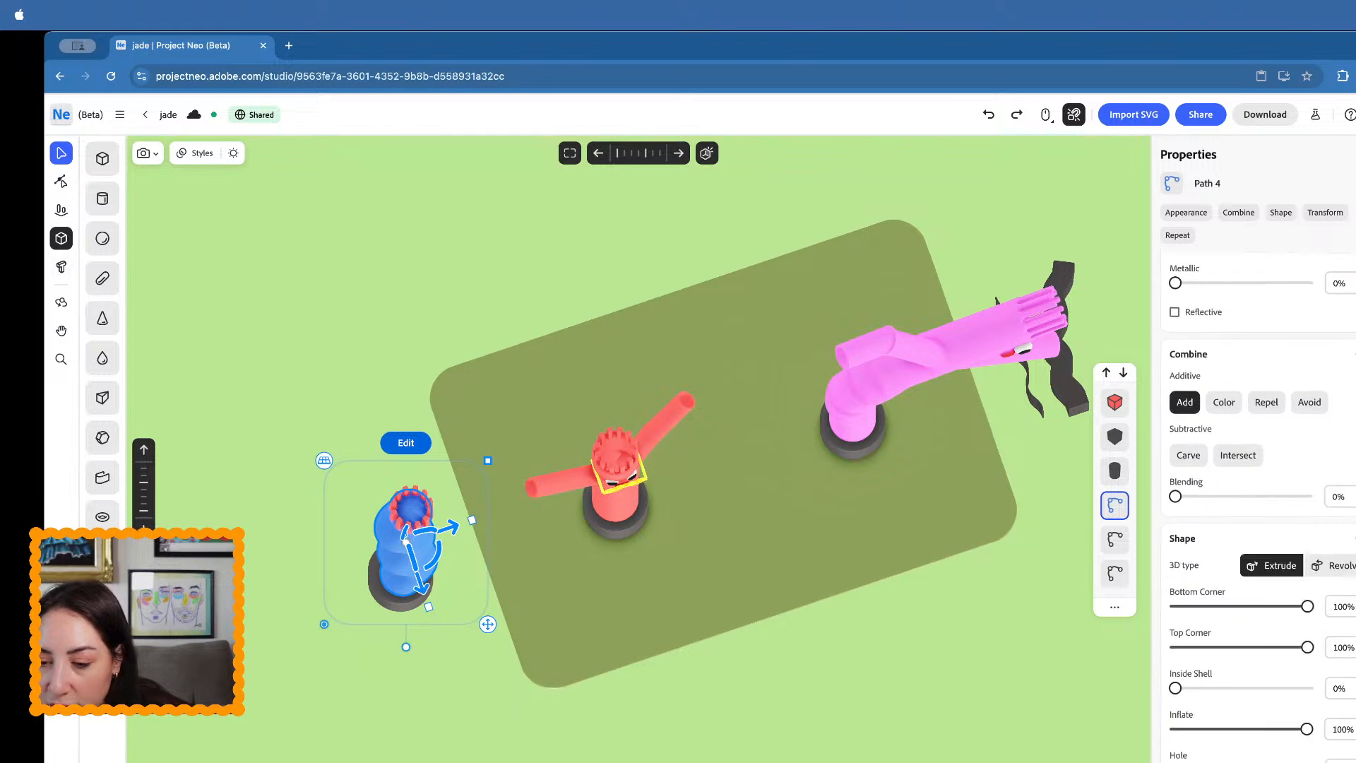
drag(1218, 732, 1170, 735)
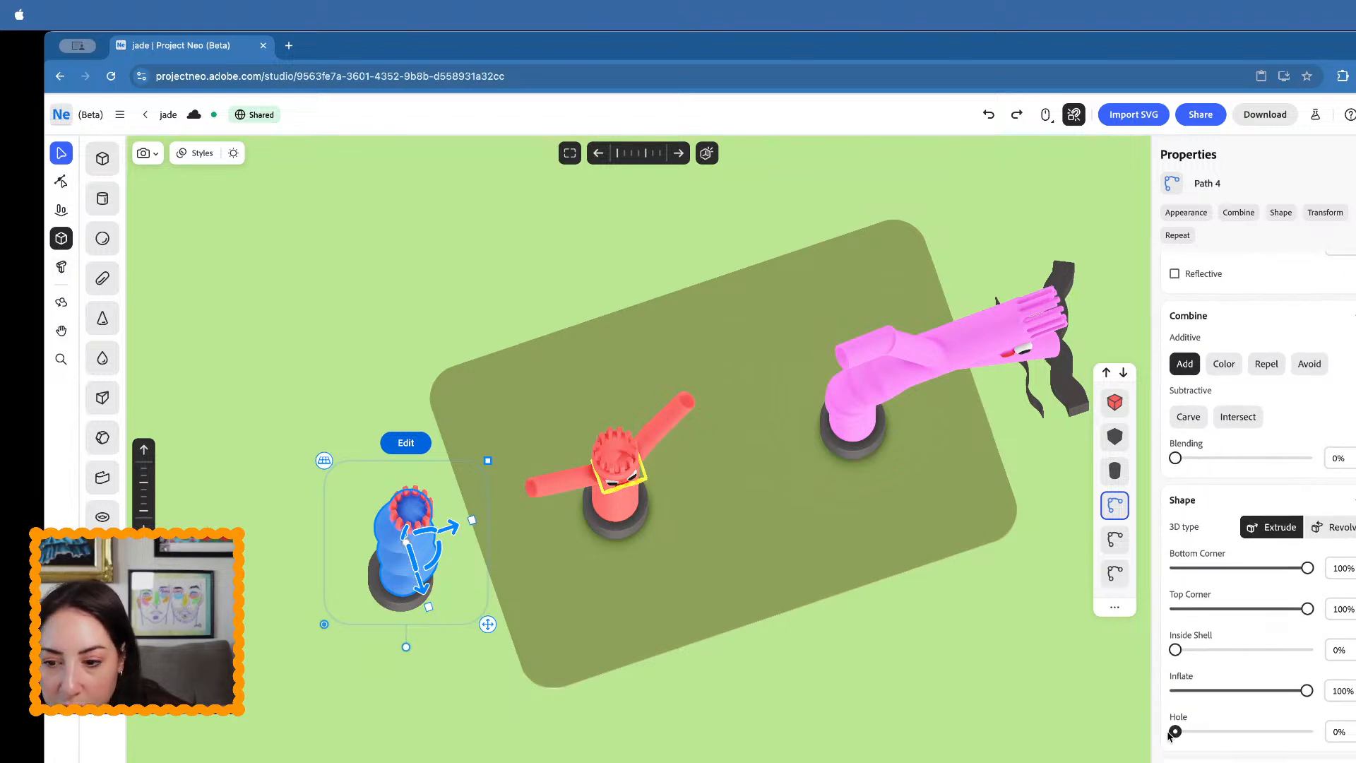
drag(1206, 692, 1124, 648)
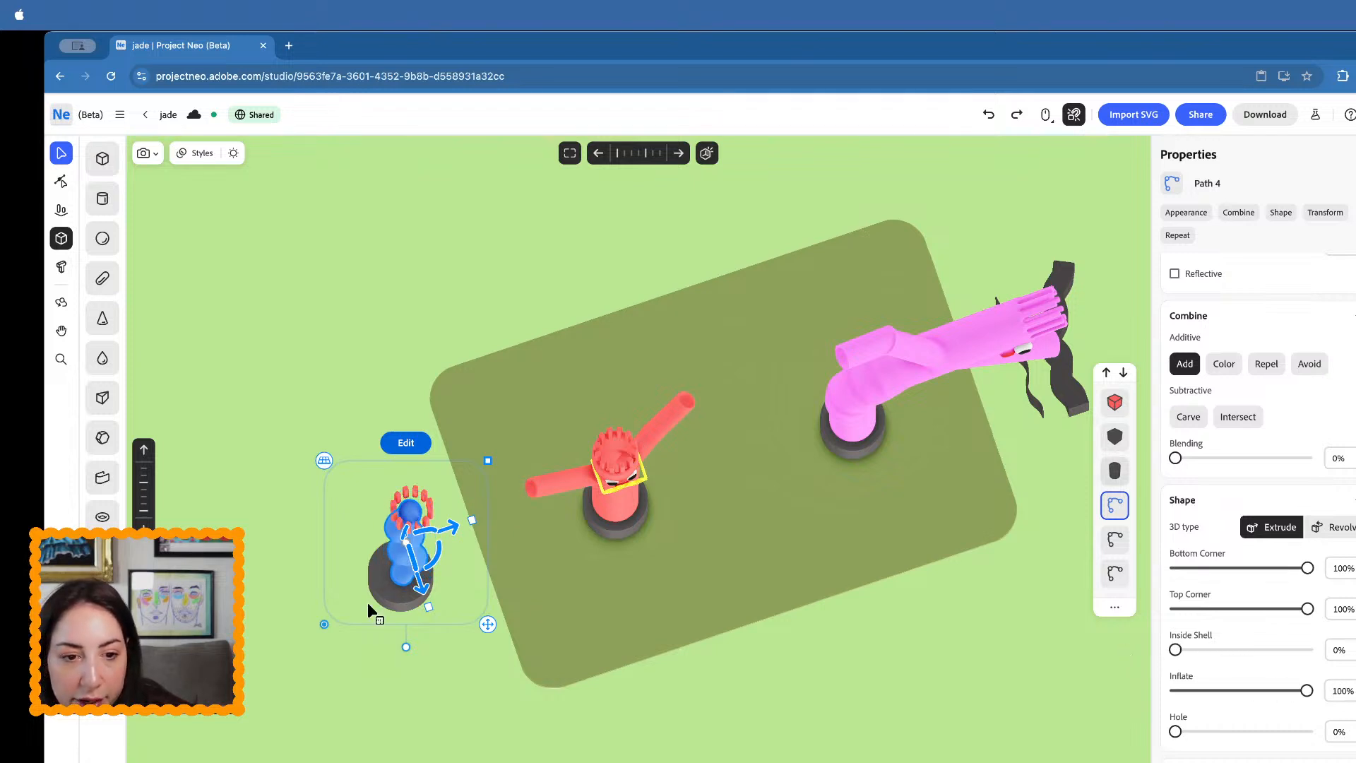
right_drag(367, 599, 358, 489)
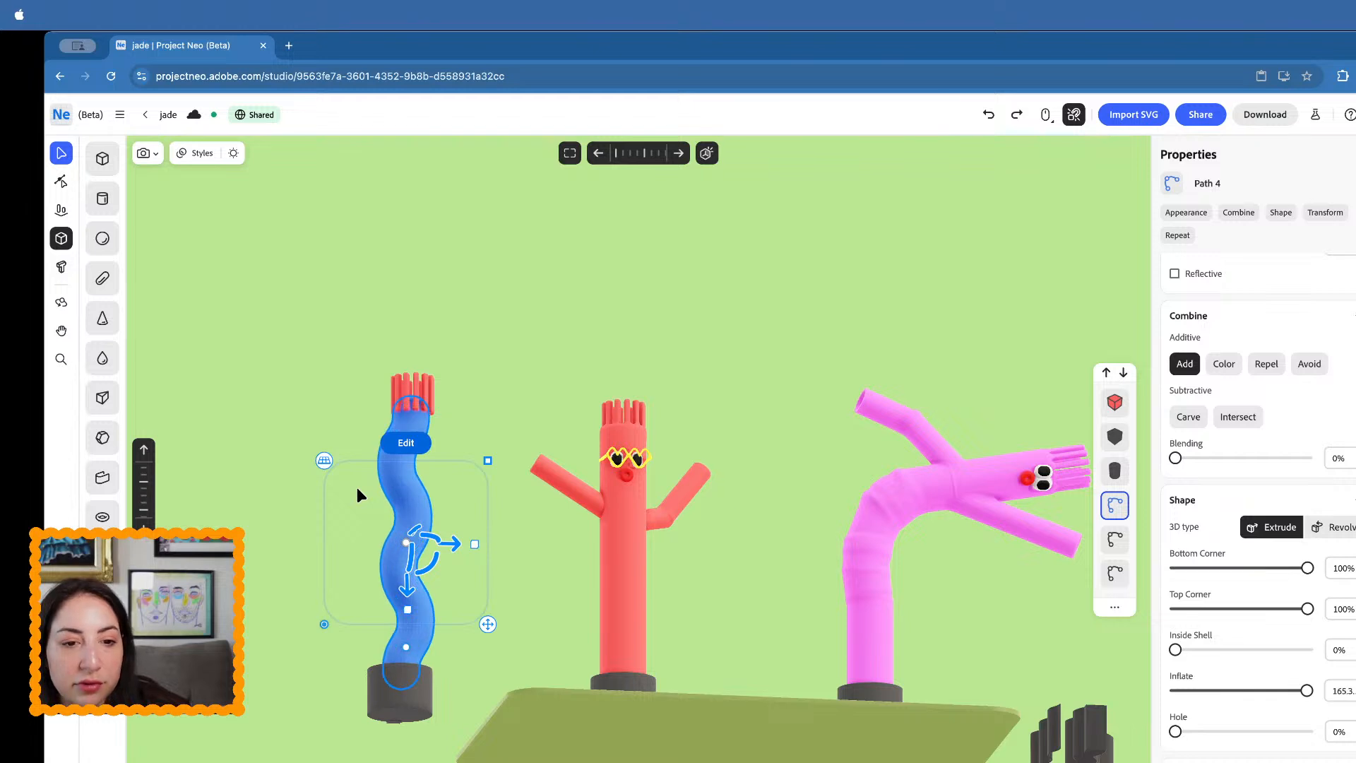
key(super+z)
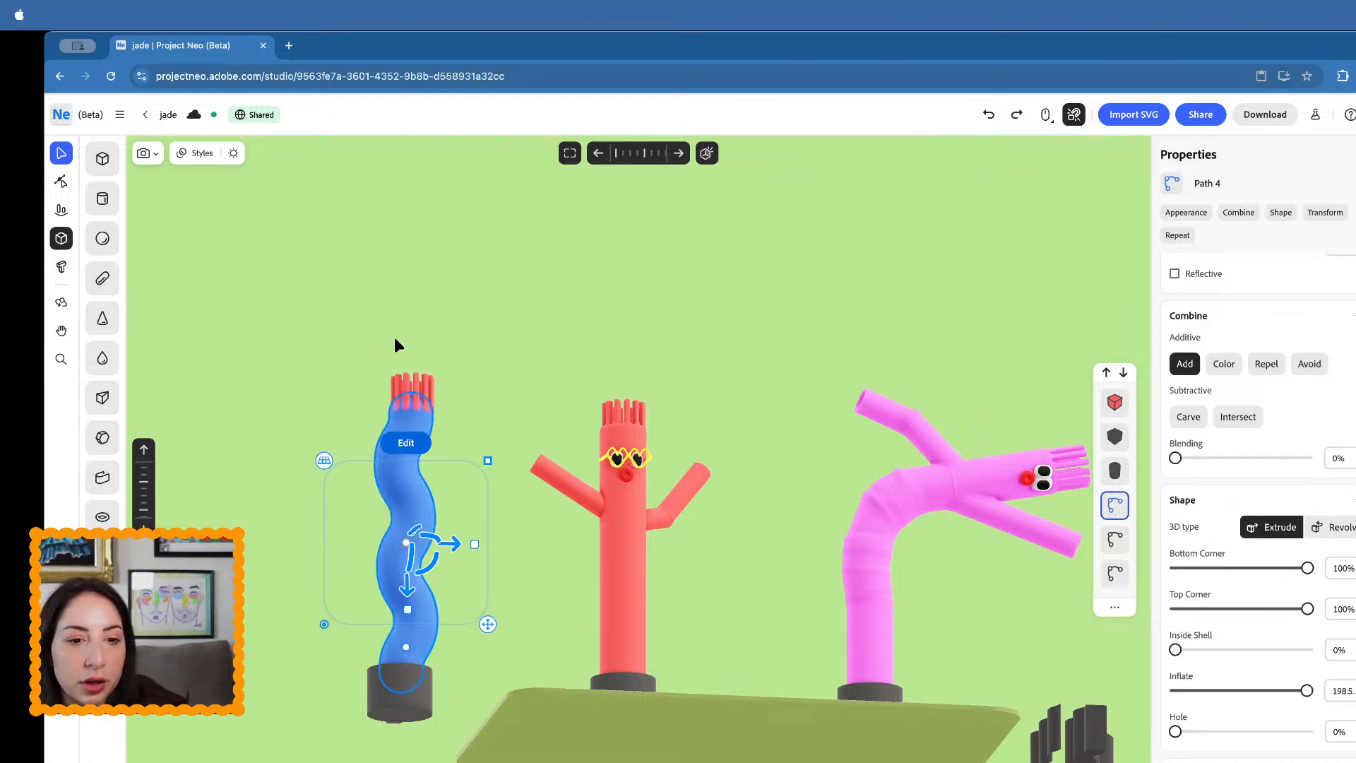
- Recolour the copied red finger-like top to the same blue as the wavy tube, #3a66bd
click(394, 337)
click(419, 390)
scroll(418, 391, up, 2)
scroll(418, 391, up, 2)
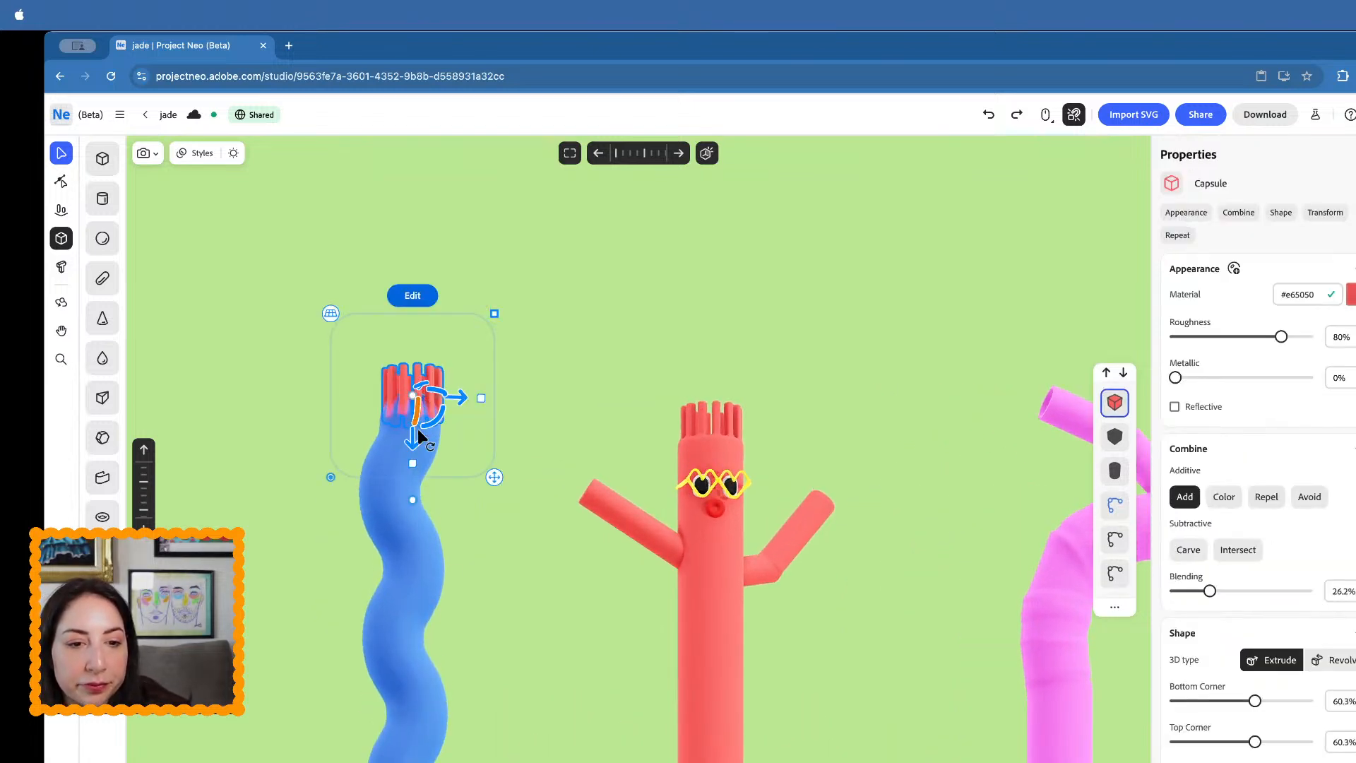
click(406, 584)
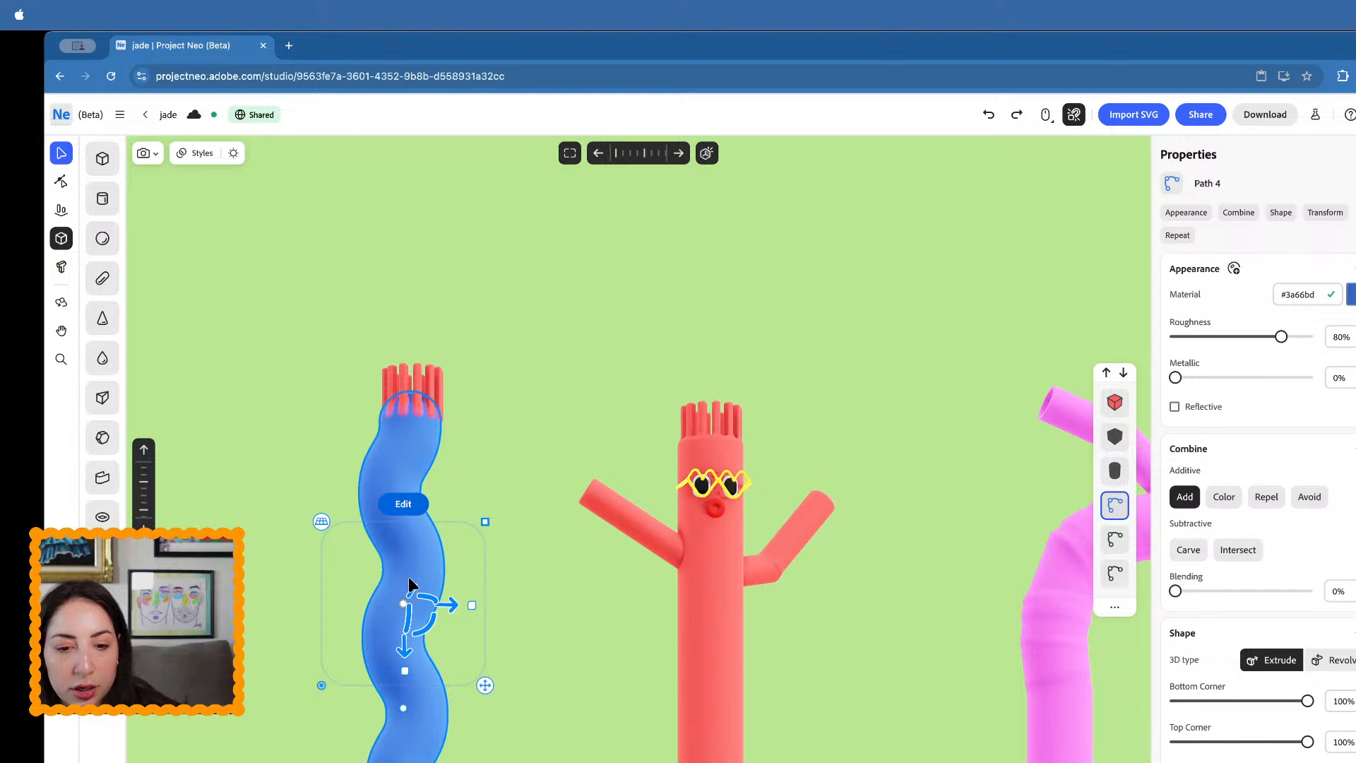
click(416, 388)
click(452, 380)
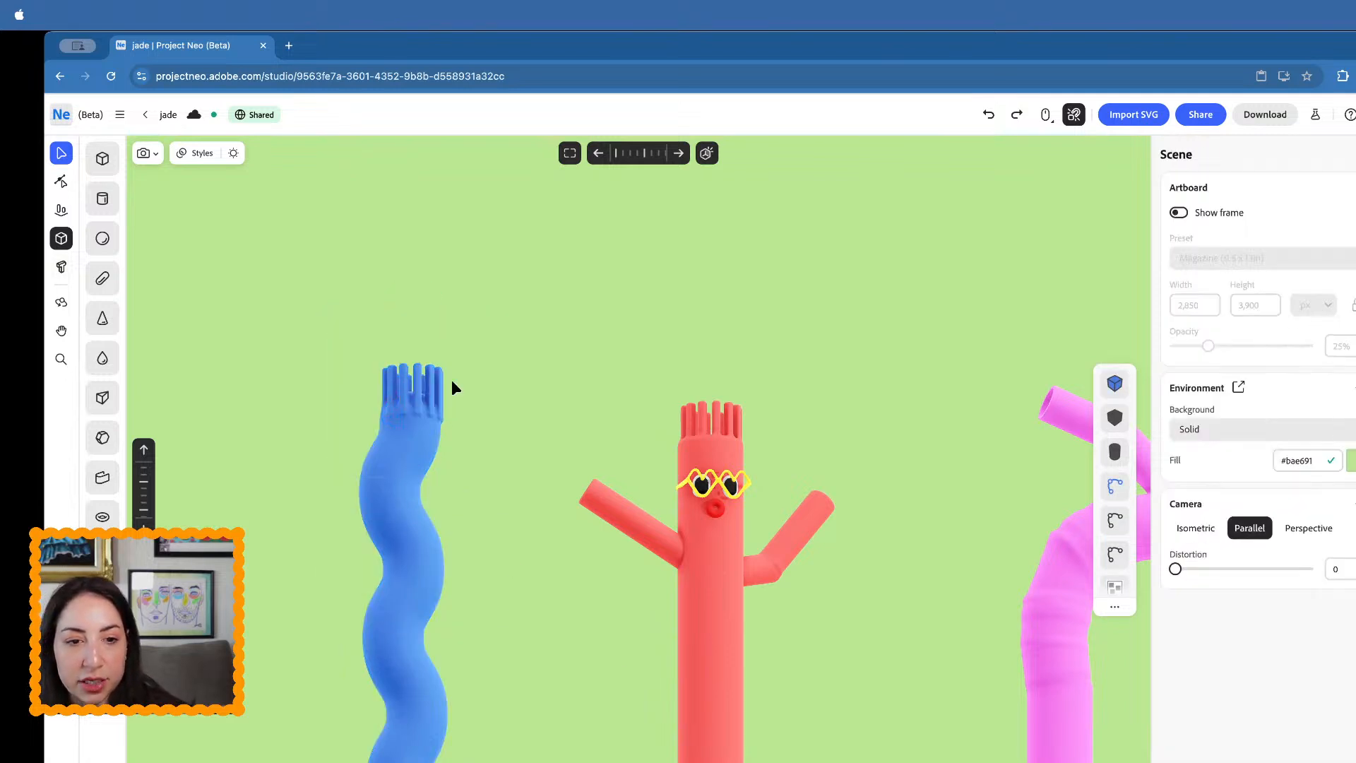
- Scale the blue finger-like top down slightly to match the wavy tube's width and fine-tune its position on the tube
click(432, 384)
drag(492, 324, 482, 317)
click(562, 409)
scroll(562, 409, down, 5)
right_drag(562, 410, 544, 445)
scroll(541, 455, up, 5)
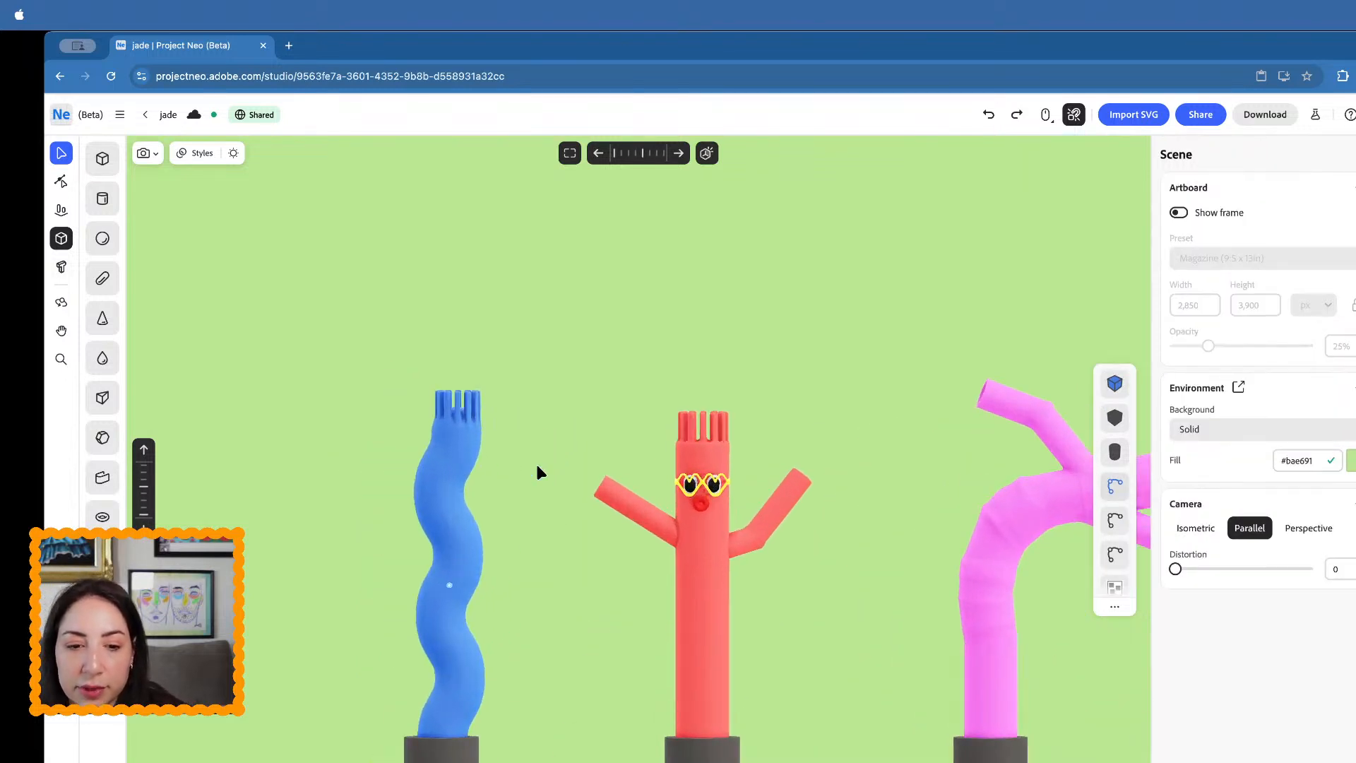
middle_drag(486, 604, 565, 563)
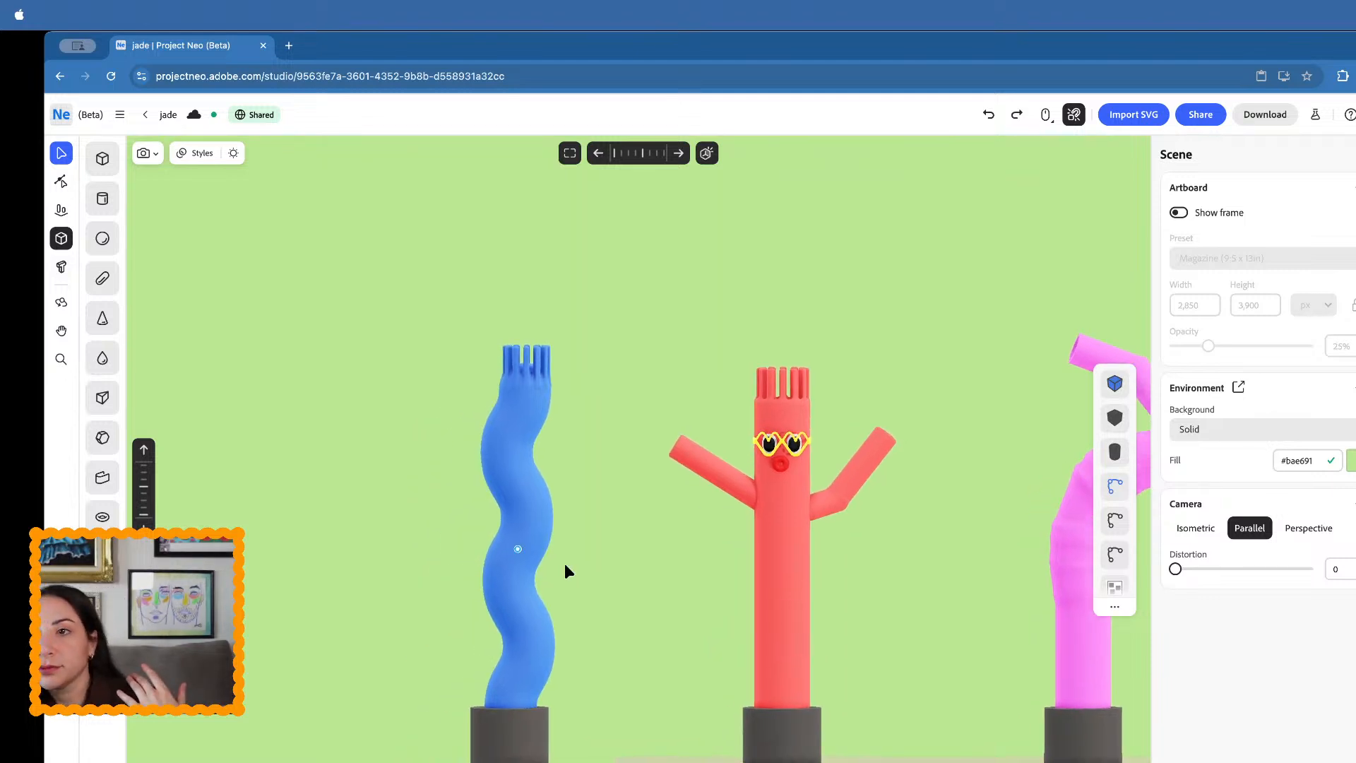
right_drag(565, 563, 570, 559)
click(537, 363)
scroll(535, 364, up, 3)
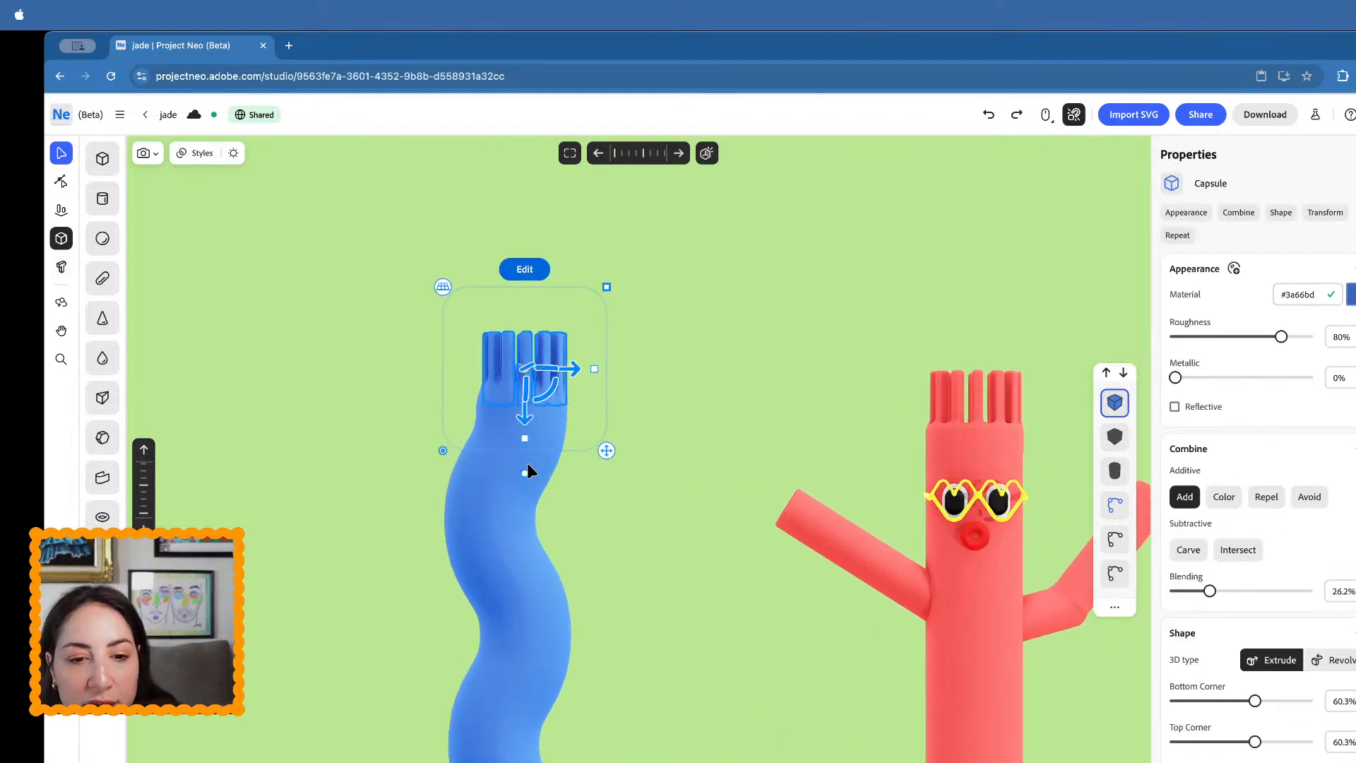
mouse_move(524, 421)
mouse_down()
mouse_move(524, 442)
mouse_move(524, 384)
mouse_move(524, 456)
mouse_move(522, 439)
mouse_up()
- Try a Top Corner value of about 49.7% on the blue wavy tube and restore it to 100%
click(503, 489)
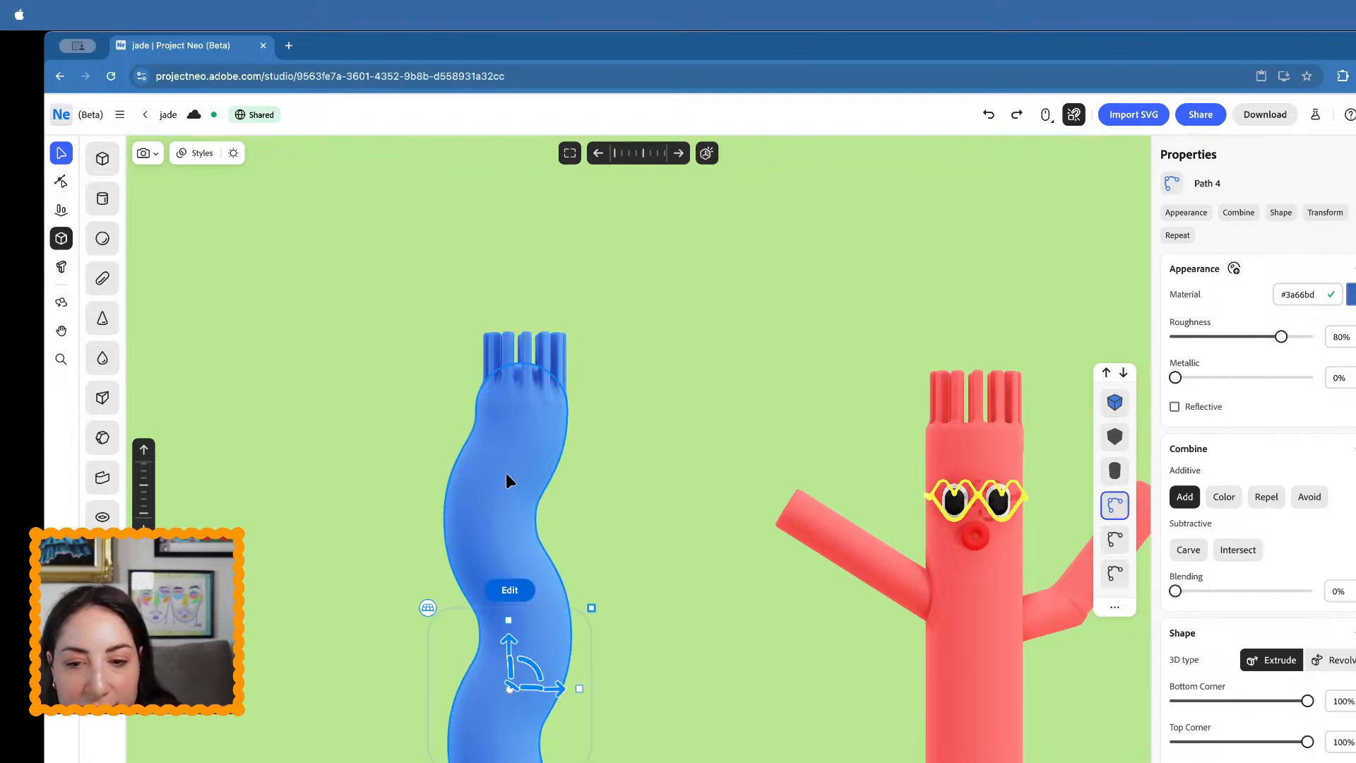
mouse_move(1307, 701)
mouse_down()
mouse_move(1226, 702)
mouse_move(1307, 701)
mouse_up()
click(1259, 742)
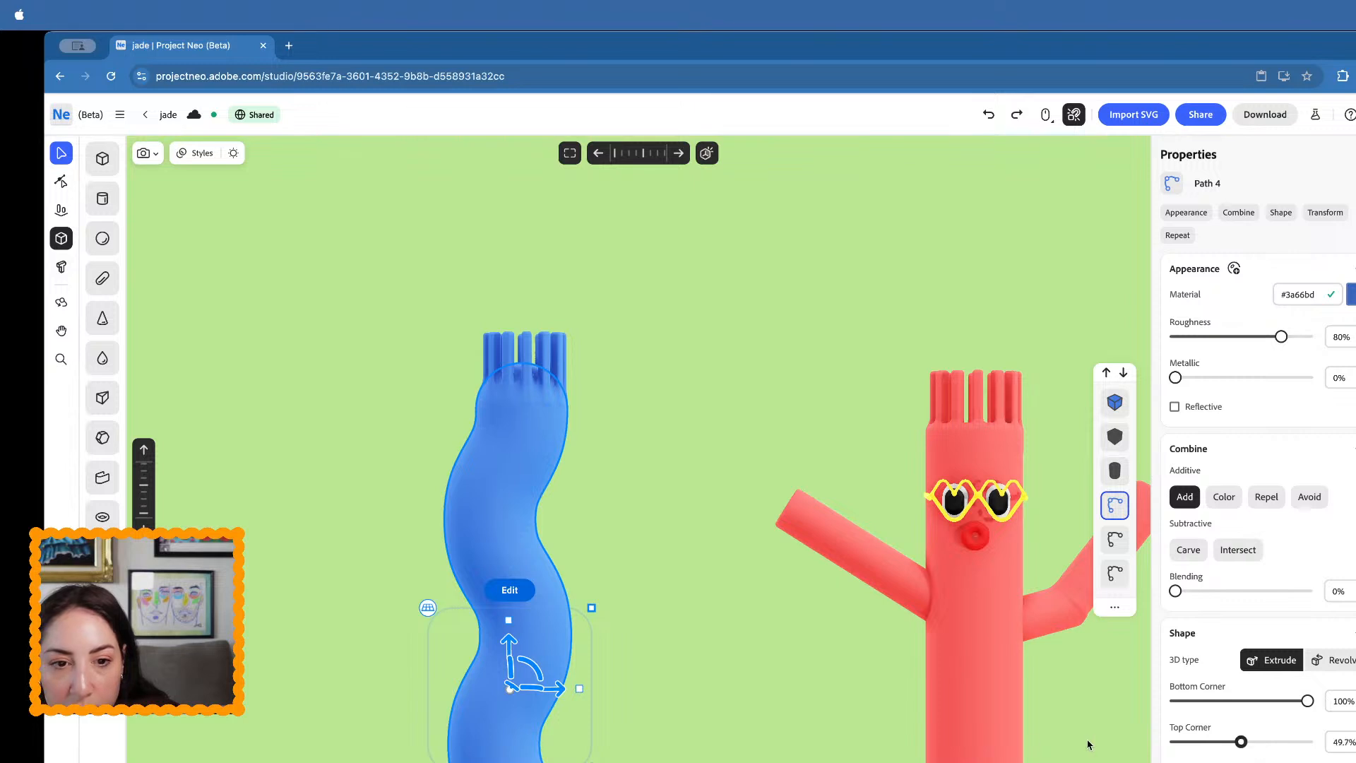
drag(1087, 744, 1313, 742)
scroll(909, 610, down, 5)
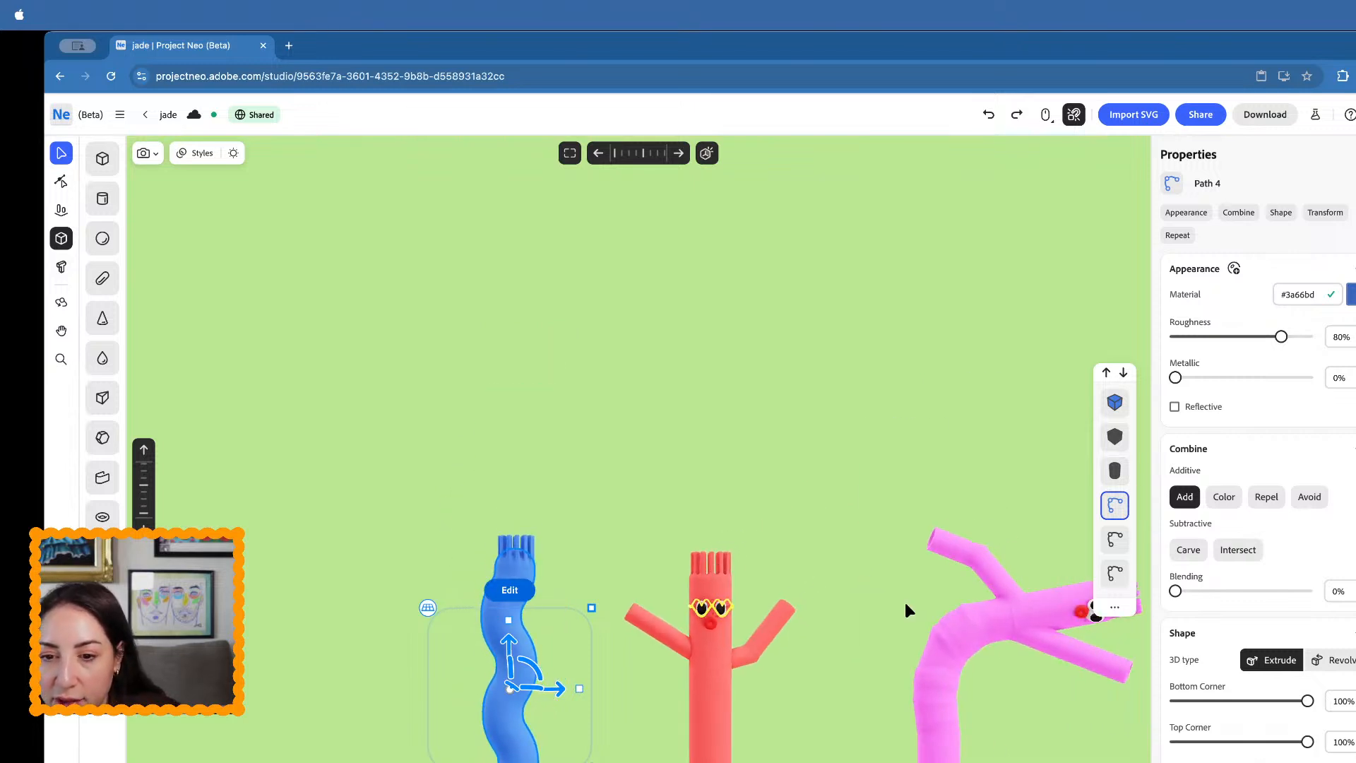
- Check how the blue wavy tube meets its base and extend the green platform sideways until it lies under that base
click(671, 498)
middle_drag(675, 501, 861, 296)
scroll(779, 533, up, 3)
click(753, 629)
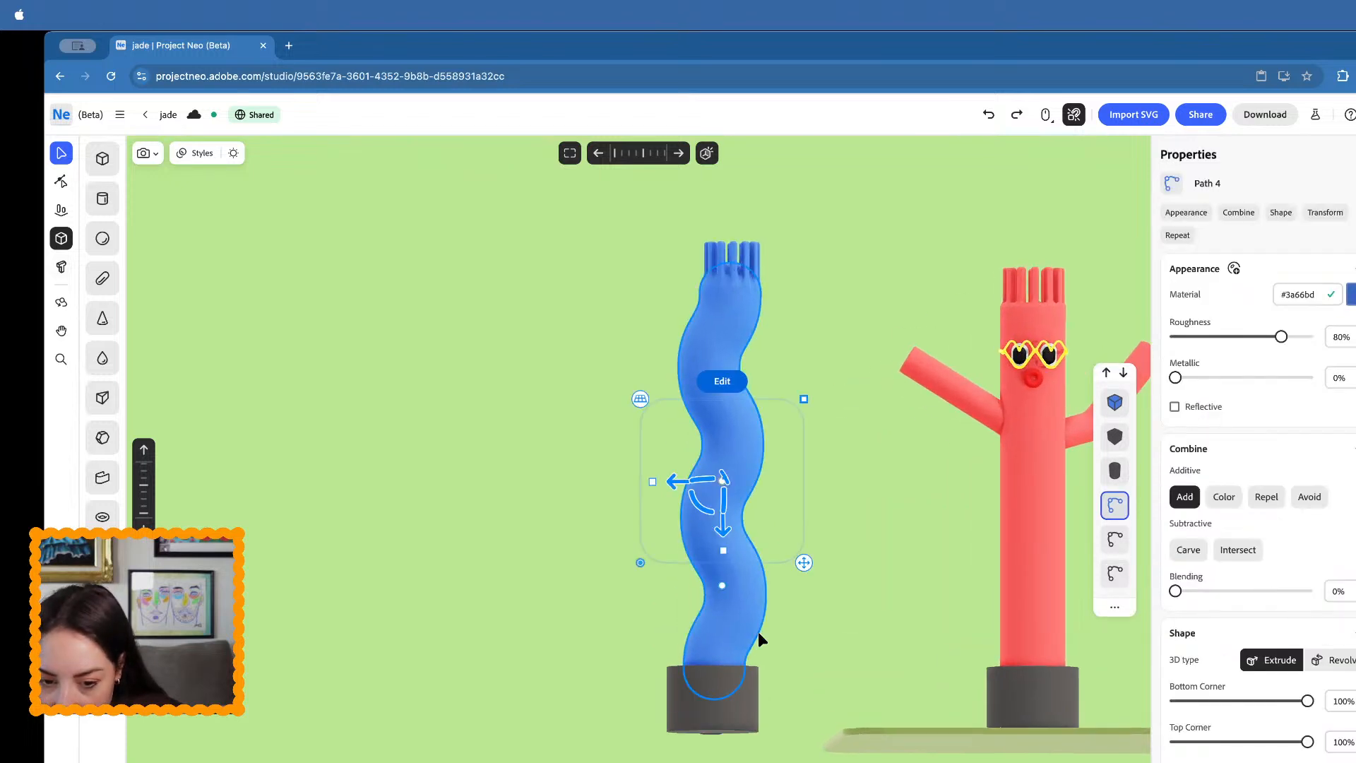
mouse_move(744, 644)
middle_down()
mouse_move(774, 622)
mouse_move(756, 650)
middle_up()
scroll(752, 638, down, 5)
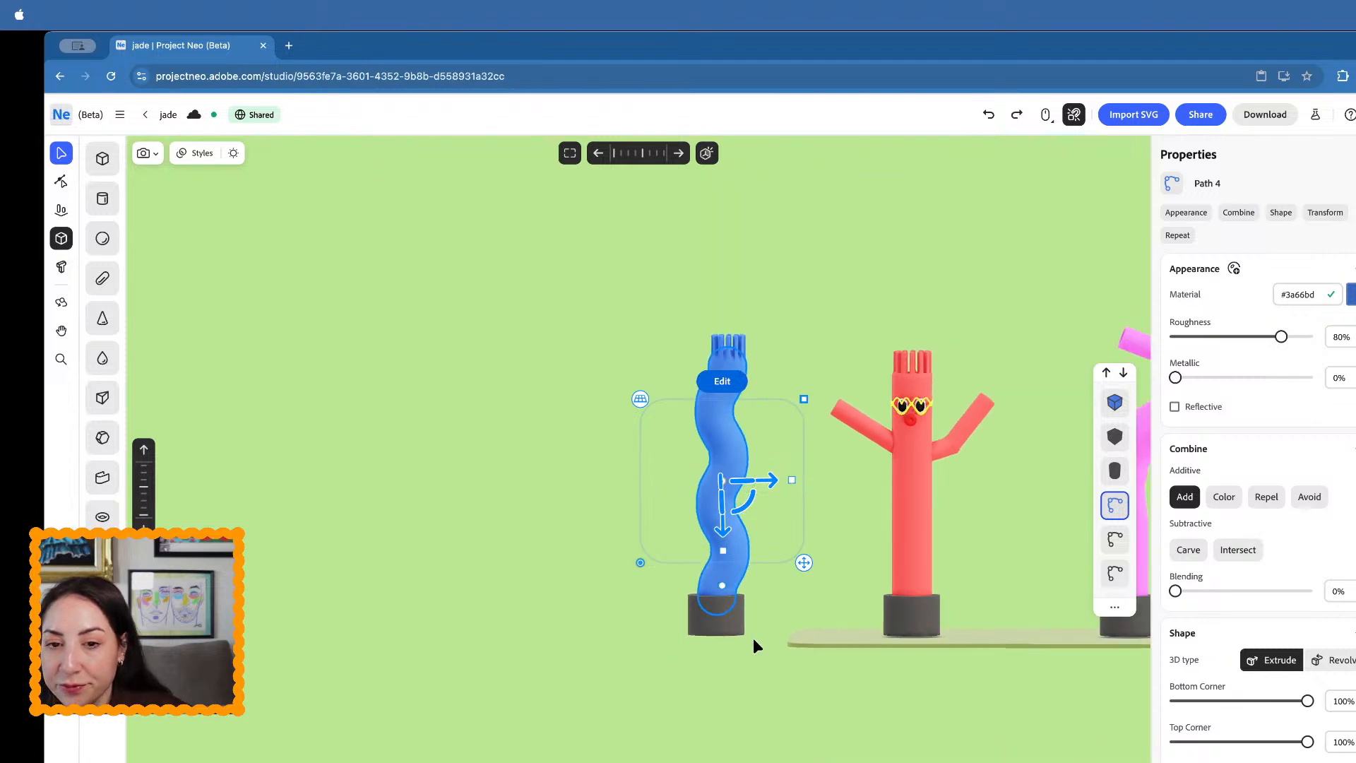
middle_drag(753, 639, 553, 708)
click(614, 710)
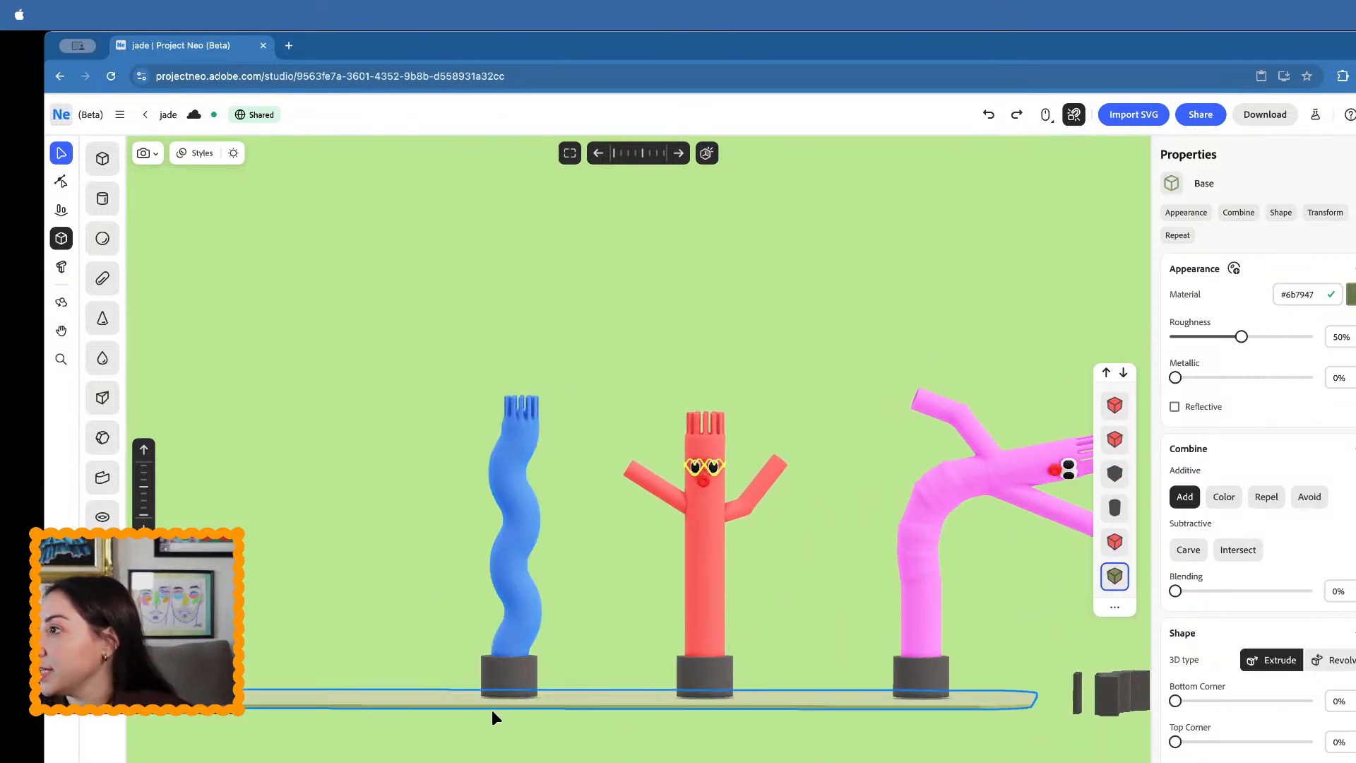
click(616, 528)
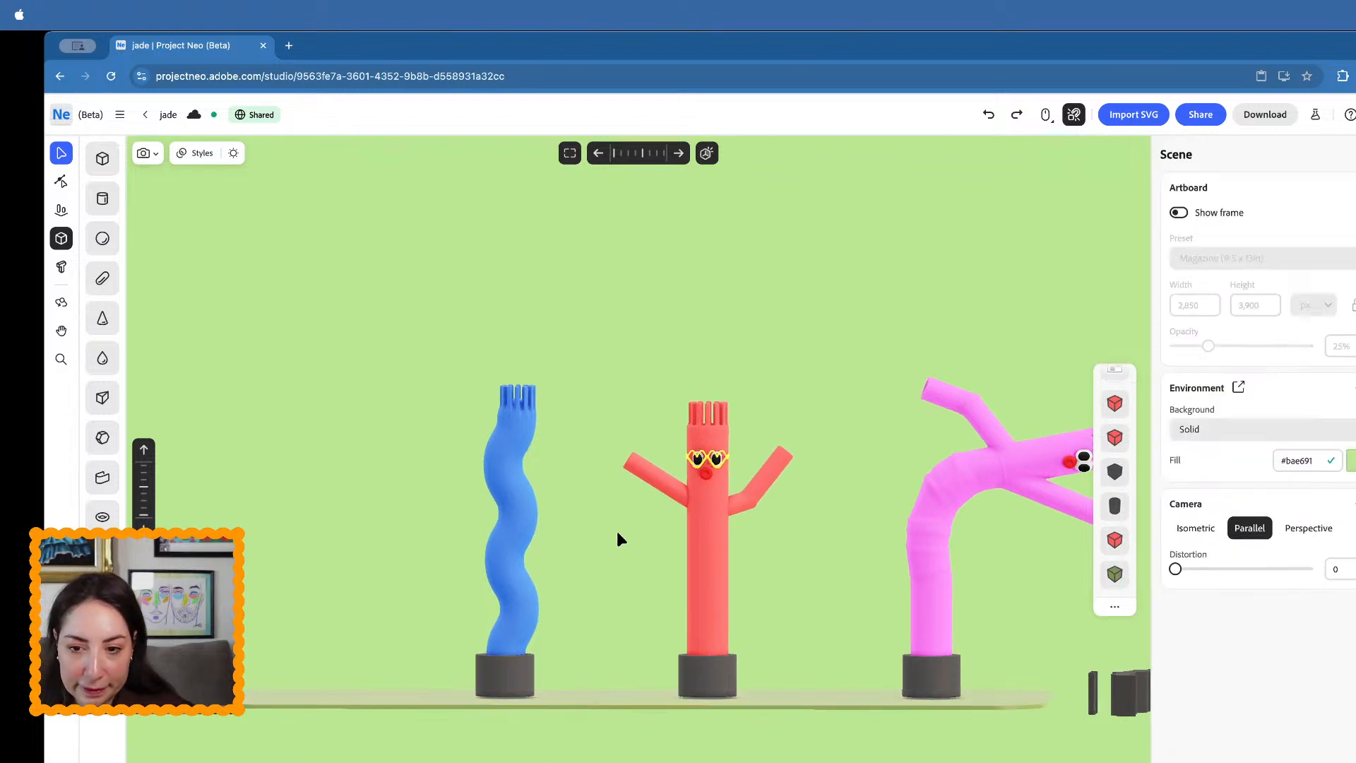
- Even out the figures' spacing by shifting the red one towards the magenta one and the whole blue one, including its base block, towards the red
click(733, 547)
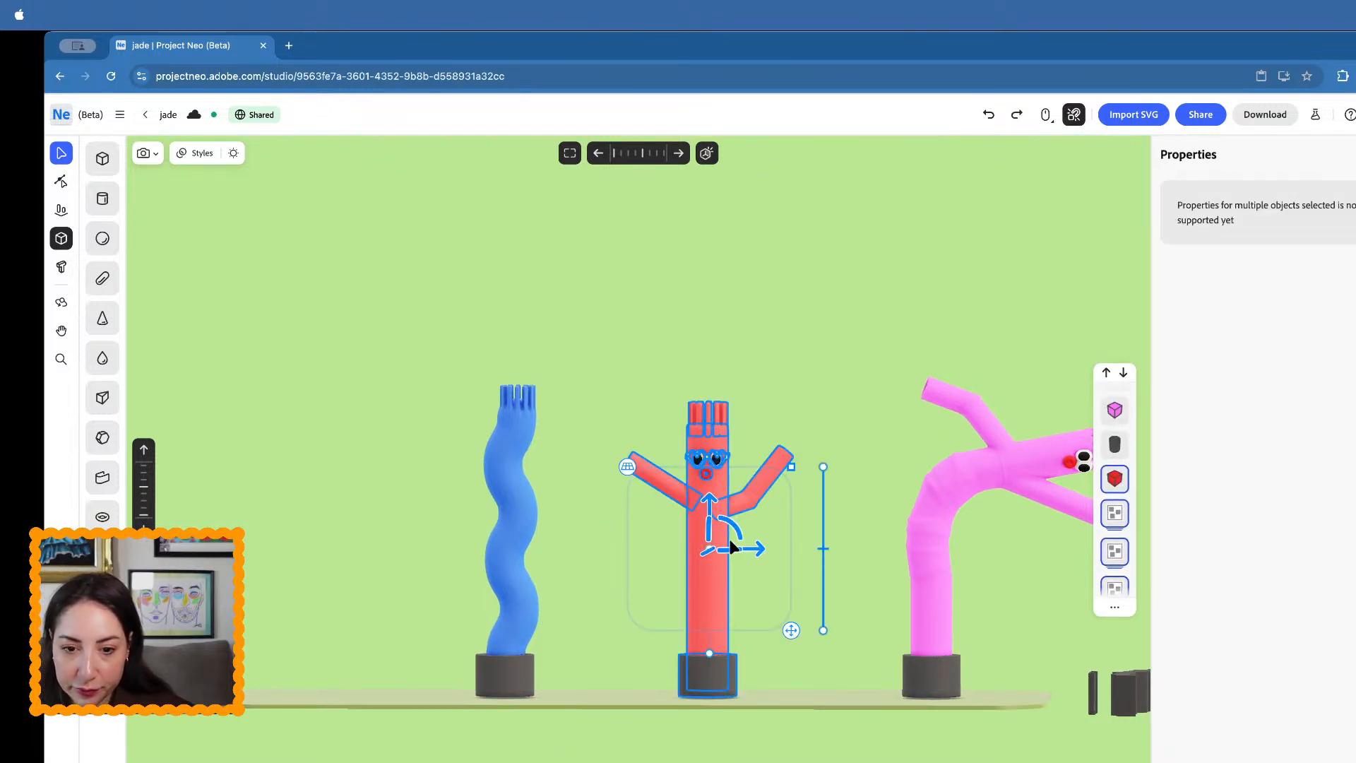
drag(733, 547, 777, 550)
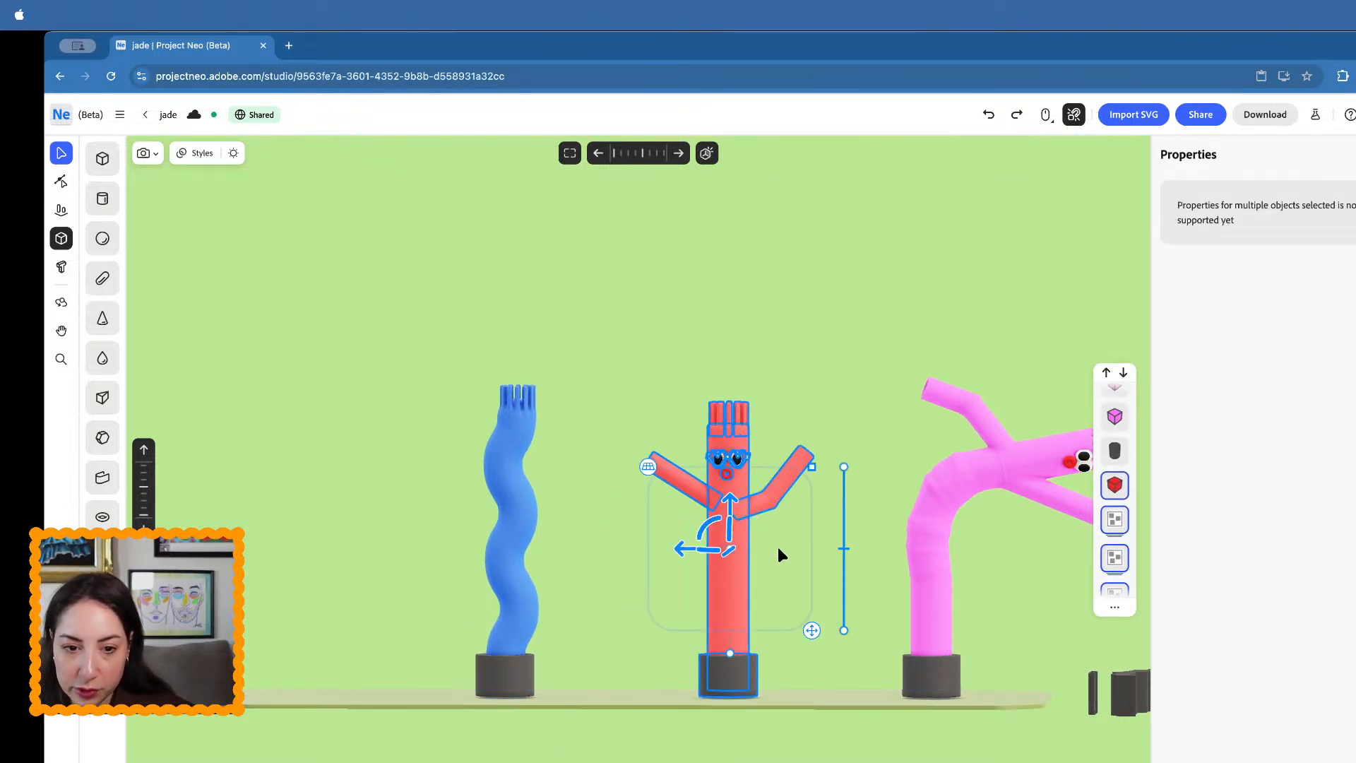
click(541, 661)
drag(551, 544, 587, 543)
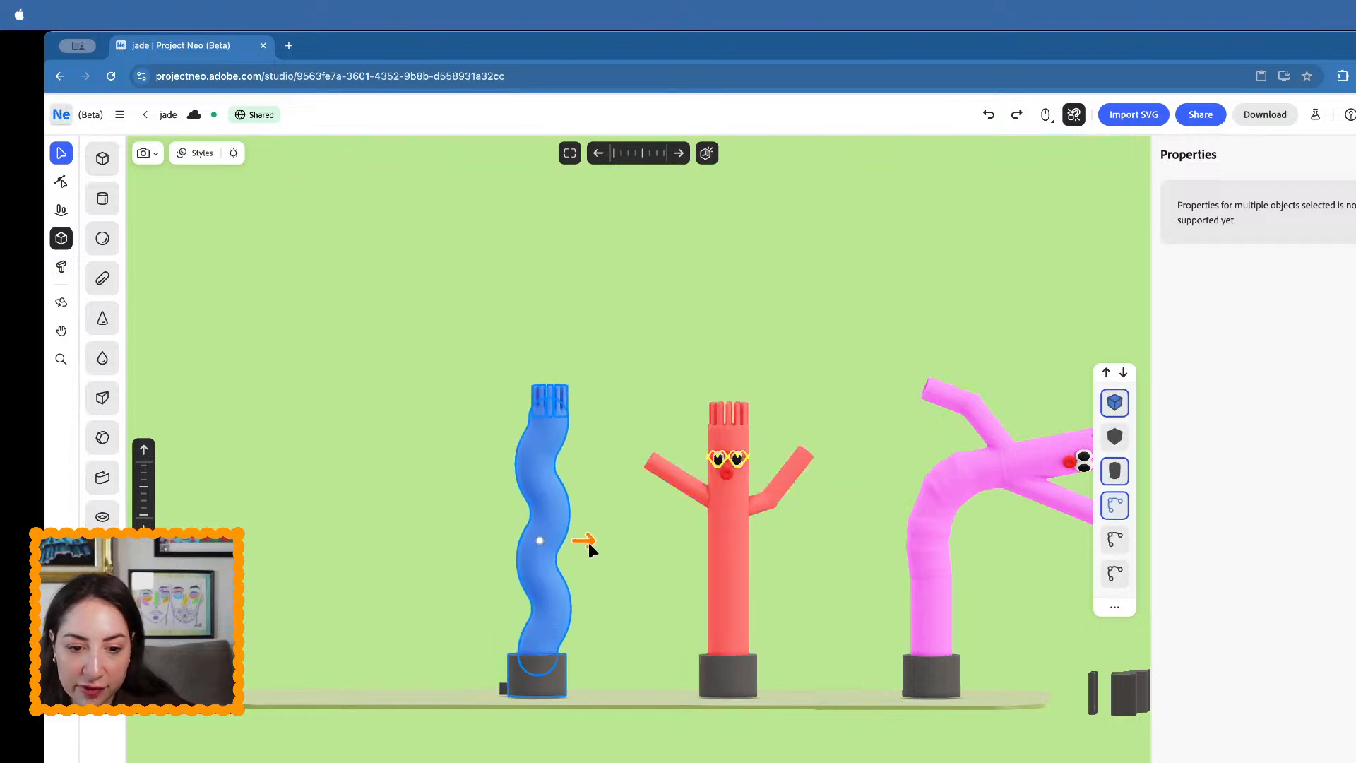
key(super+z)
right_drag(588, 543, 457, 562)
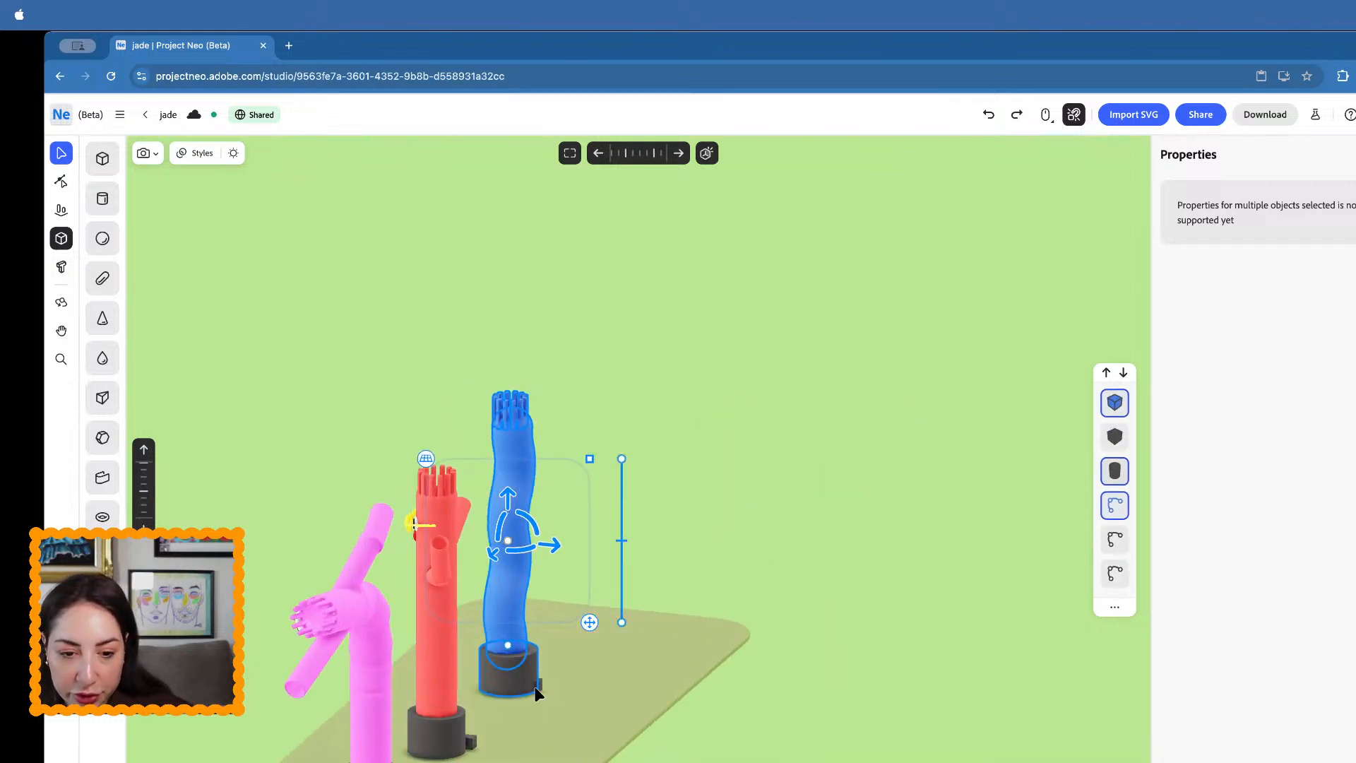
drag(530, 576, 481, 576)
right_drag(481, 576, 630, 561)
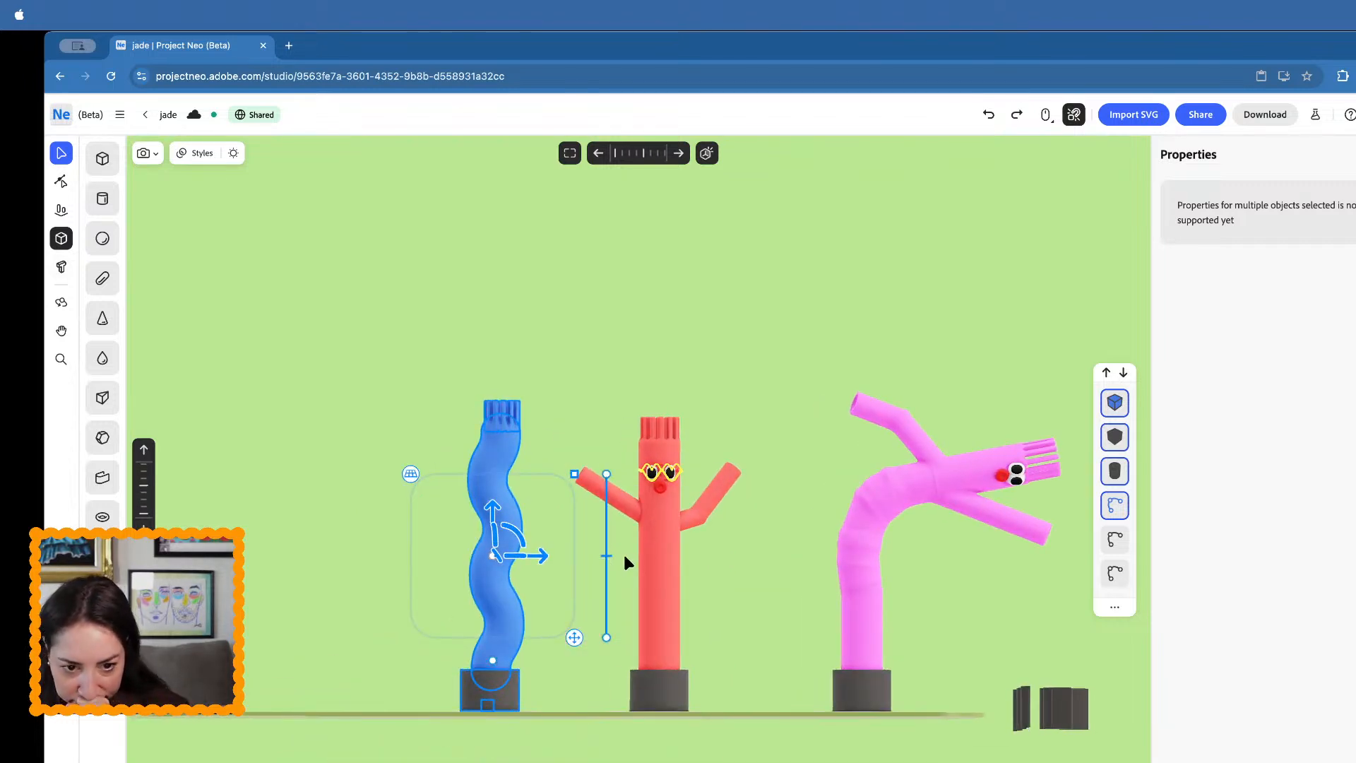
drag(533, 556, 512, 557)
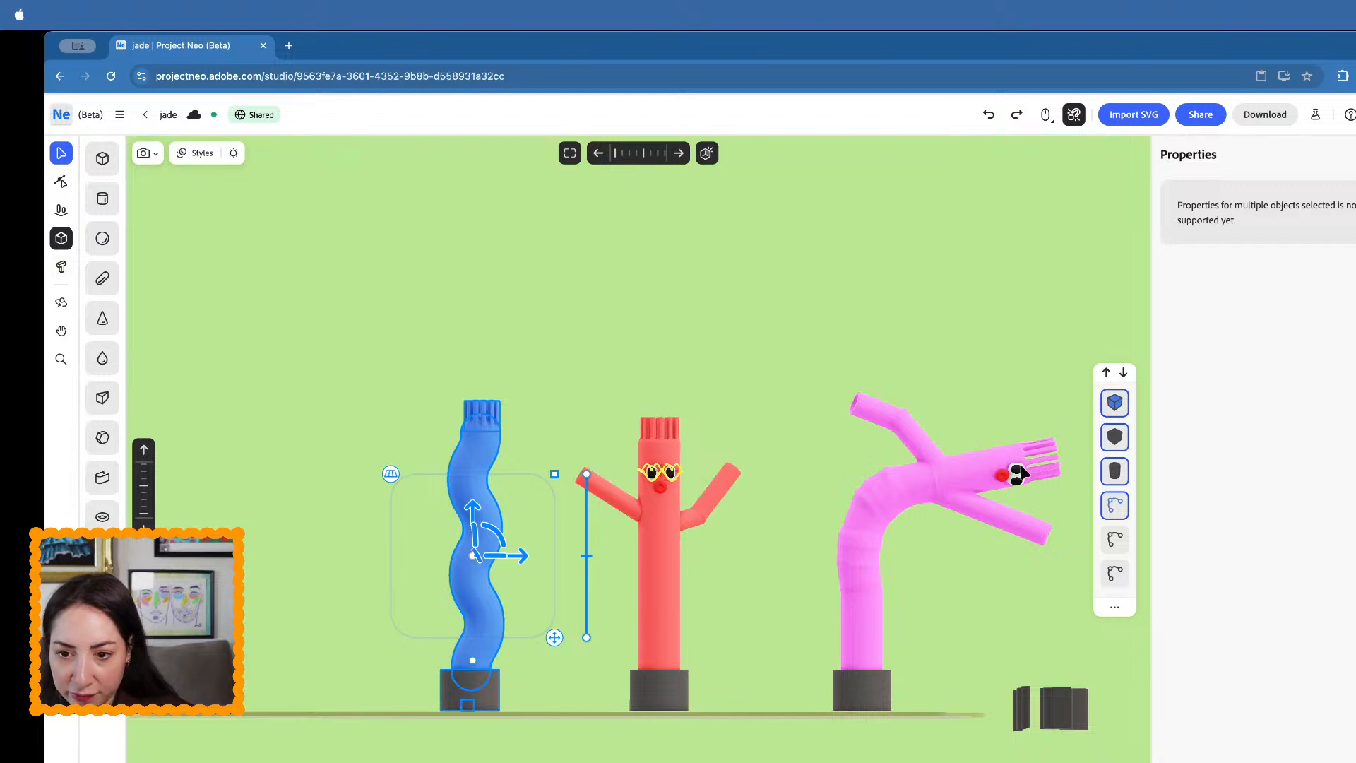
- Duplicate the red figure's two eyes without the glasses and place the copy on the upper part of the blue wavy tube
click(1022, 473)
scroll(1023, 474, up, 2)
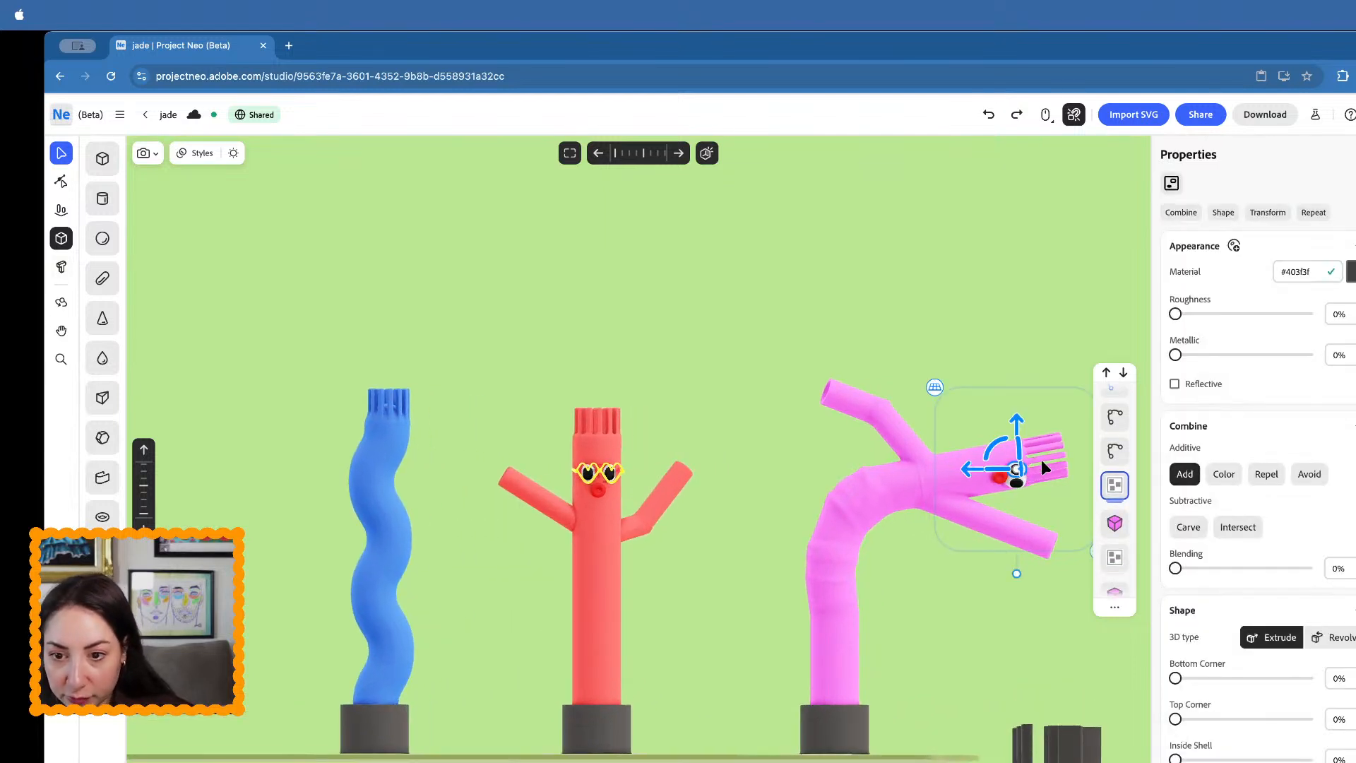
scroll(520, 470, up, 2)
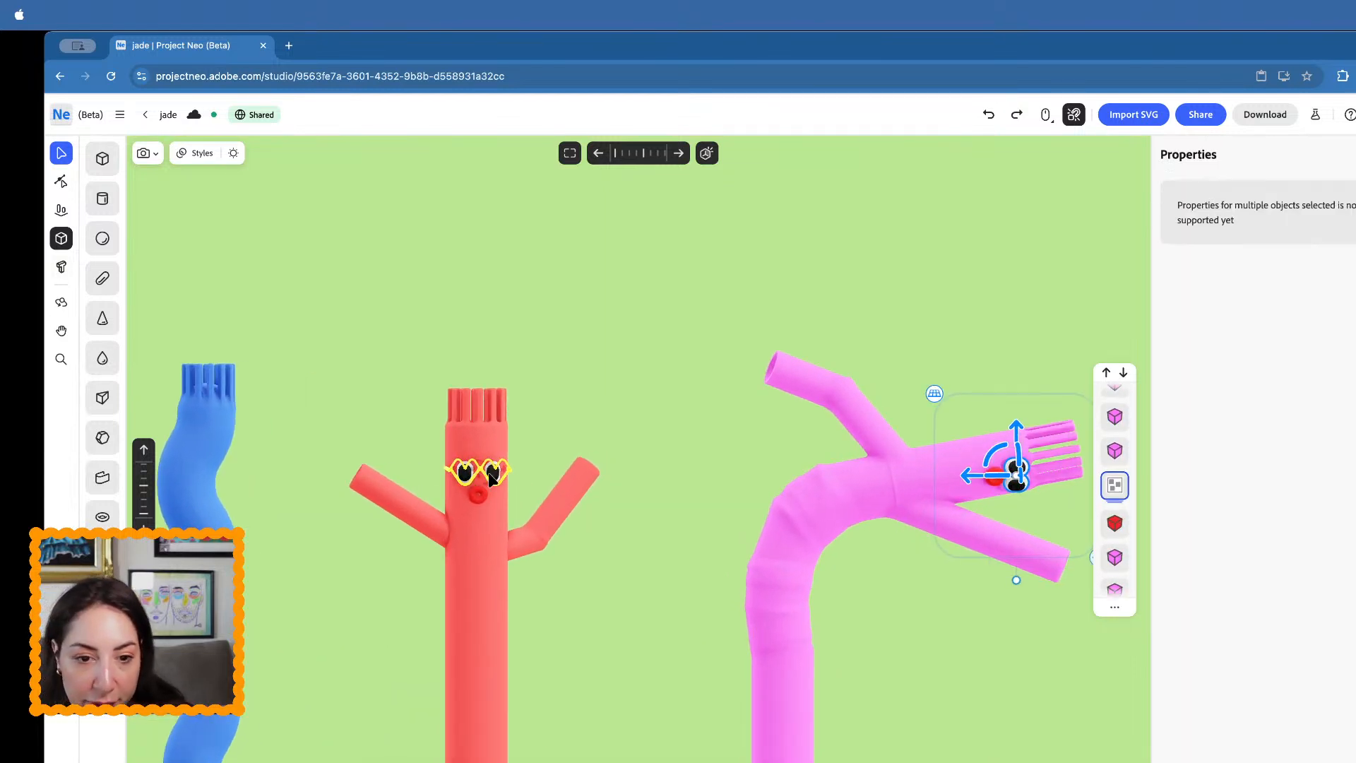
click(494, 472)
shift+click(466, 473)
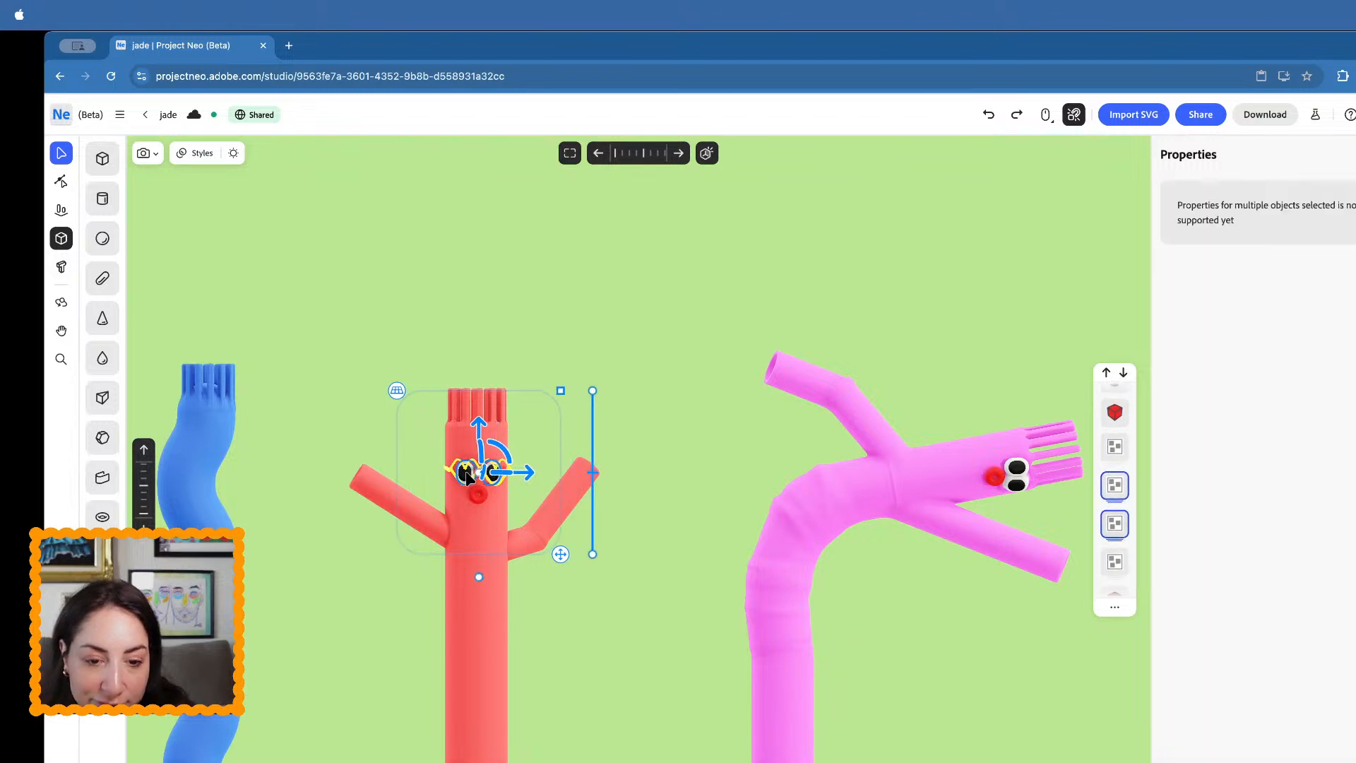
key(super+v)
drag(530, 473, 243, 481)
drag(192, 429, 195, 459)
- Fine-tune the depth of the copied eyes so they sit on the front surface of the blue tube
right_drag(197, 462, 315, 505)
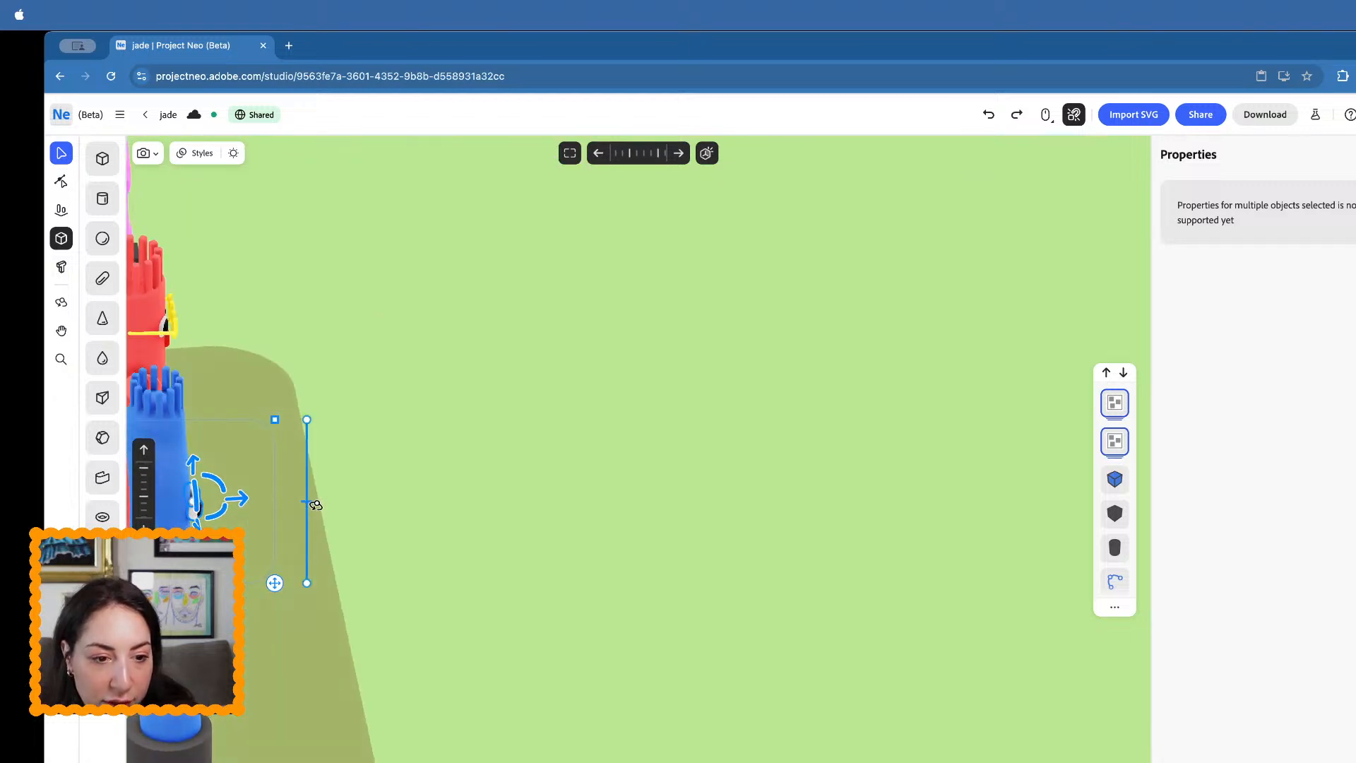
drag(238, 500, 236, 499)
click(385, 499)
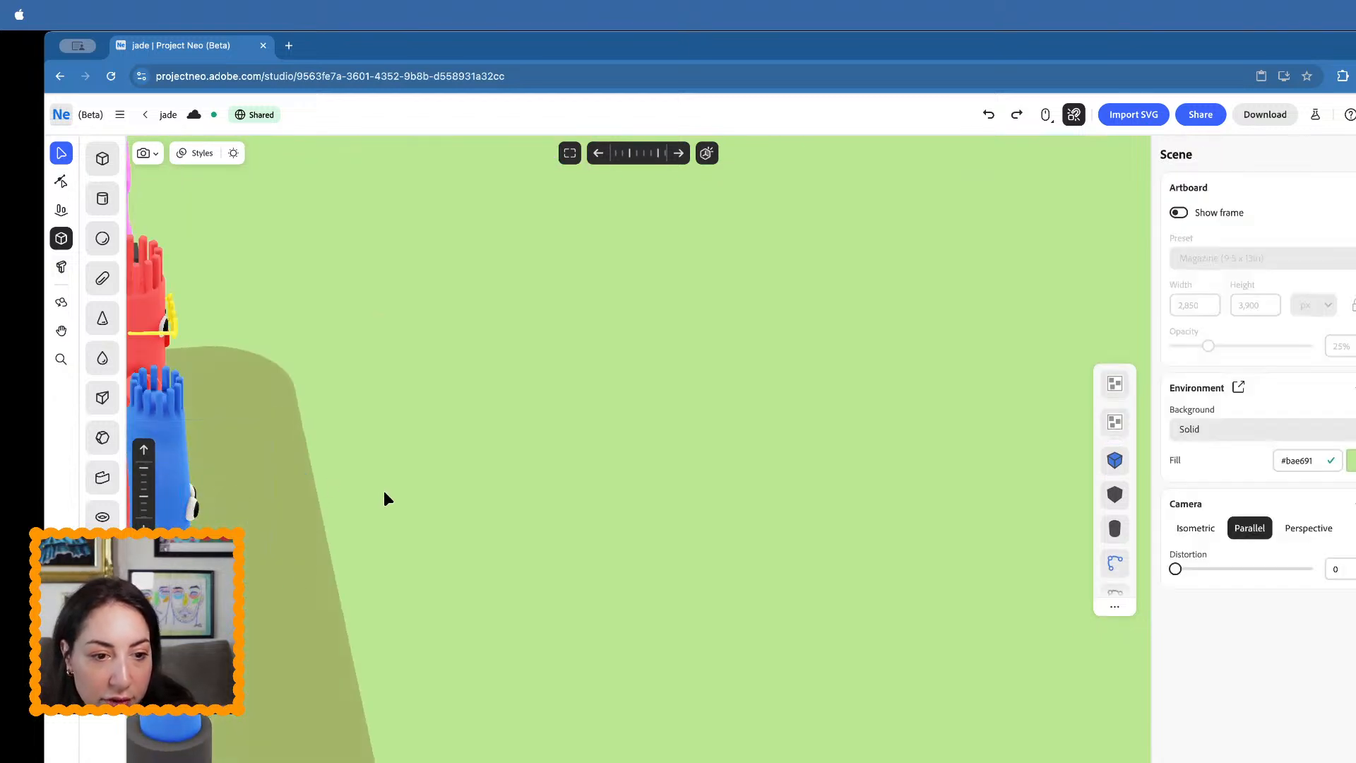
right_drag(385, 499, 285, 465)
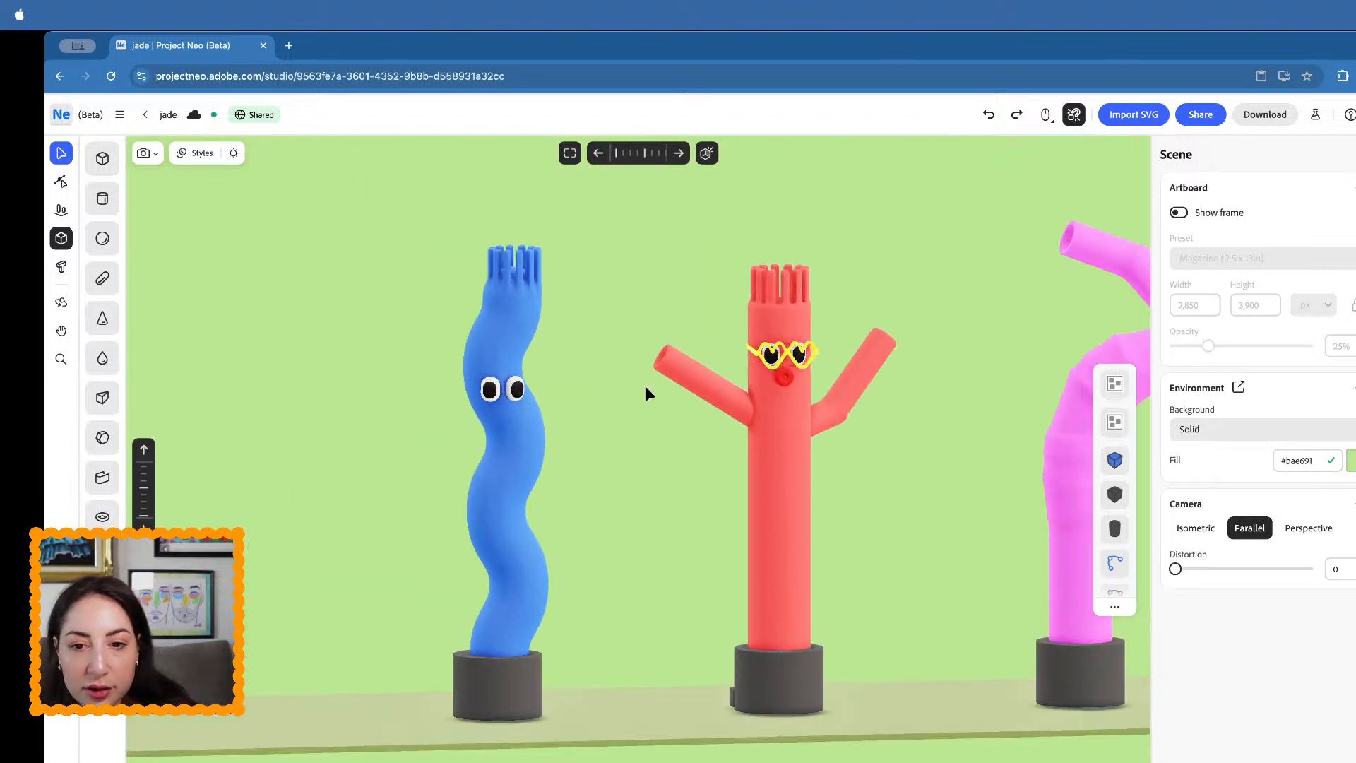
scroll(645, 391, up, 4)
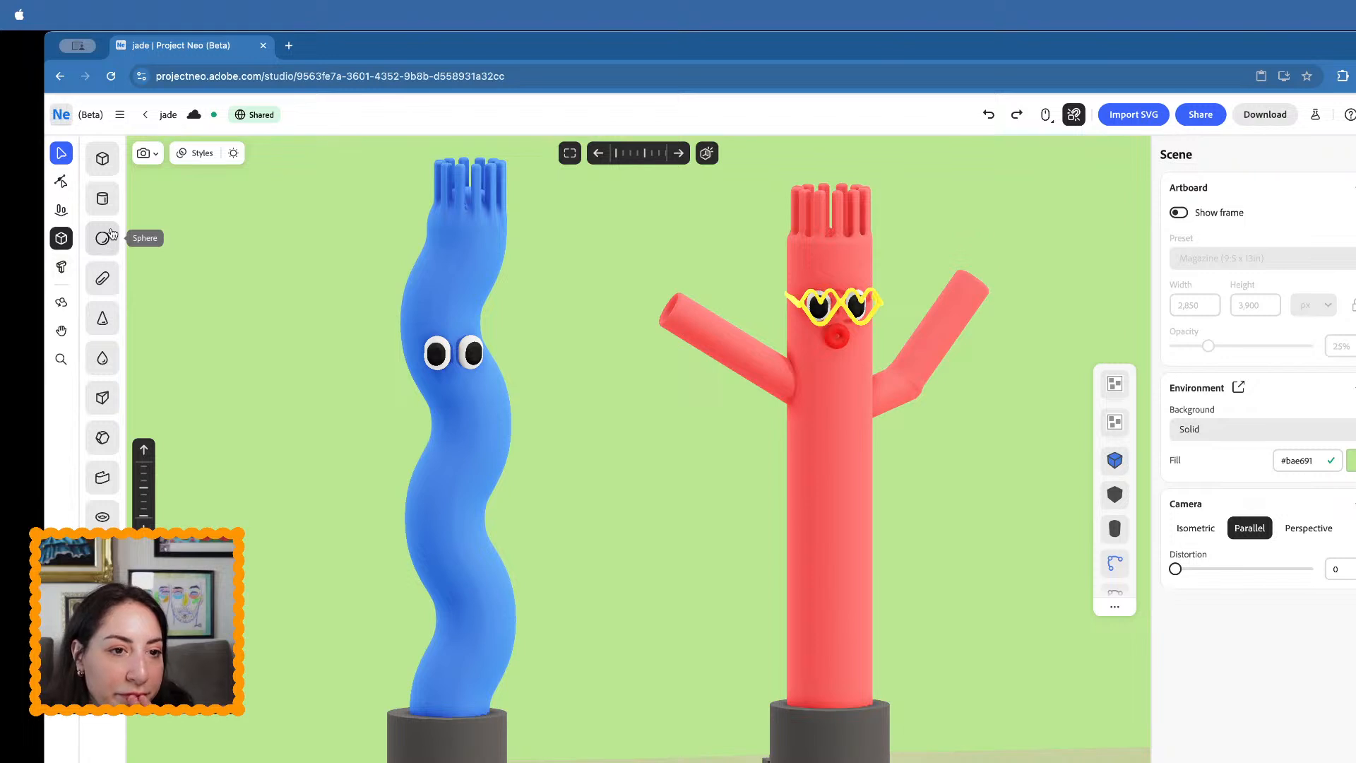
click(102, 516)
drag(550, 545, 570, 565)
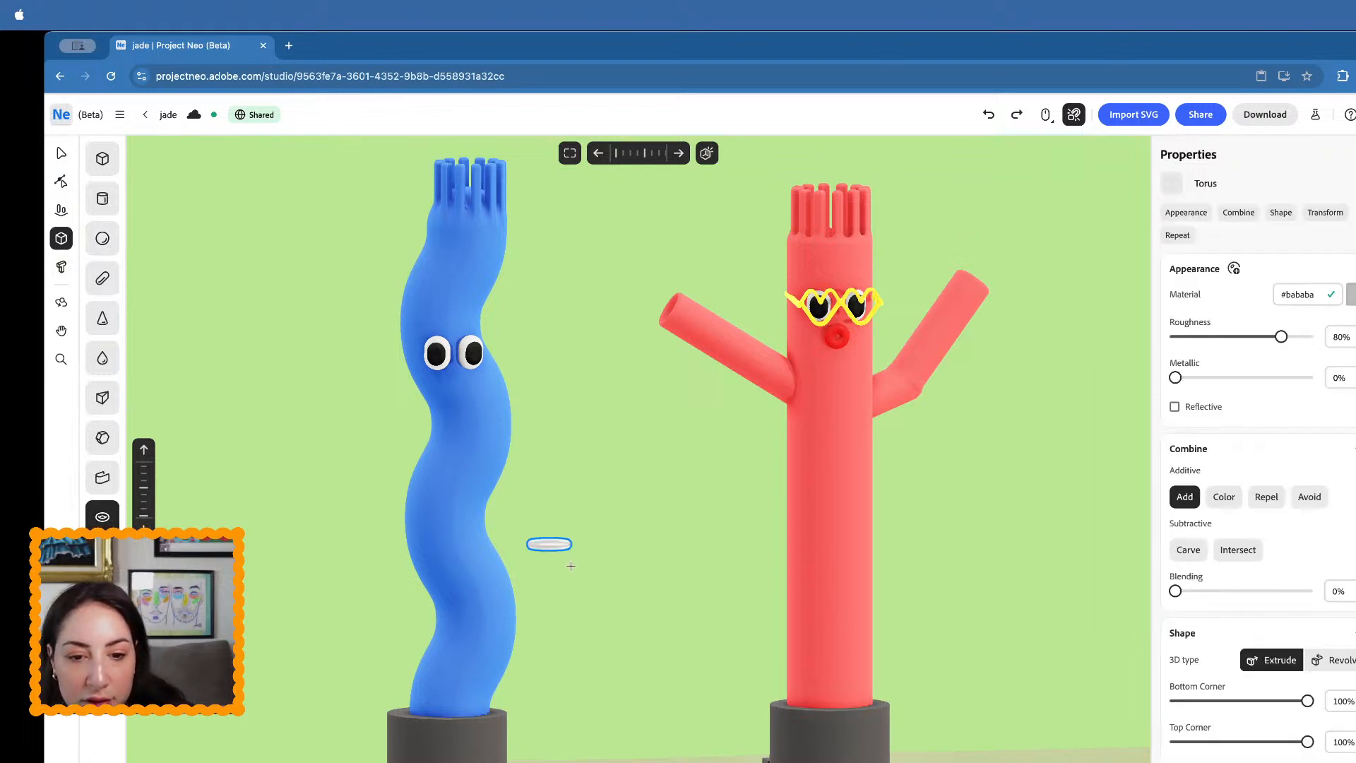
key(Escape)
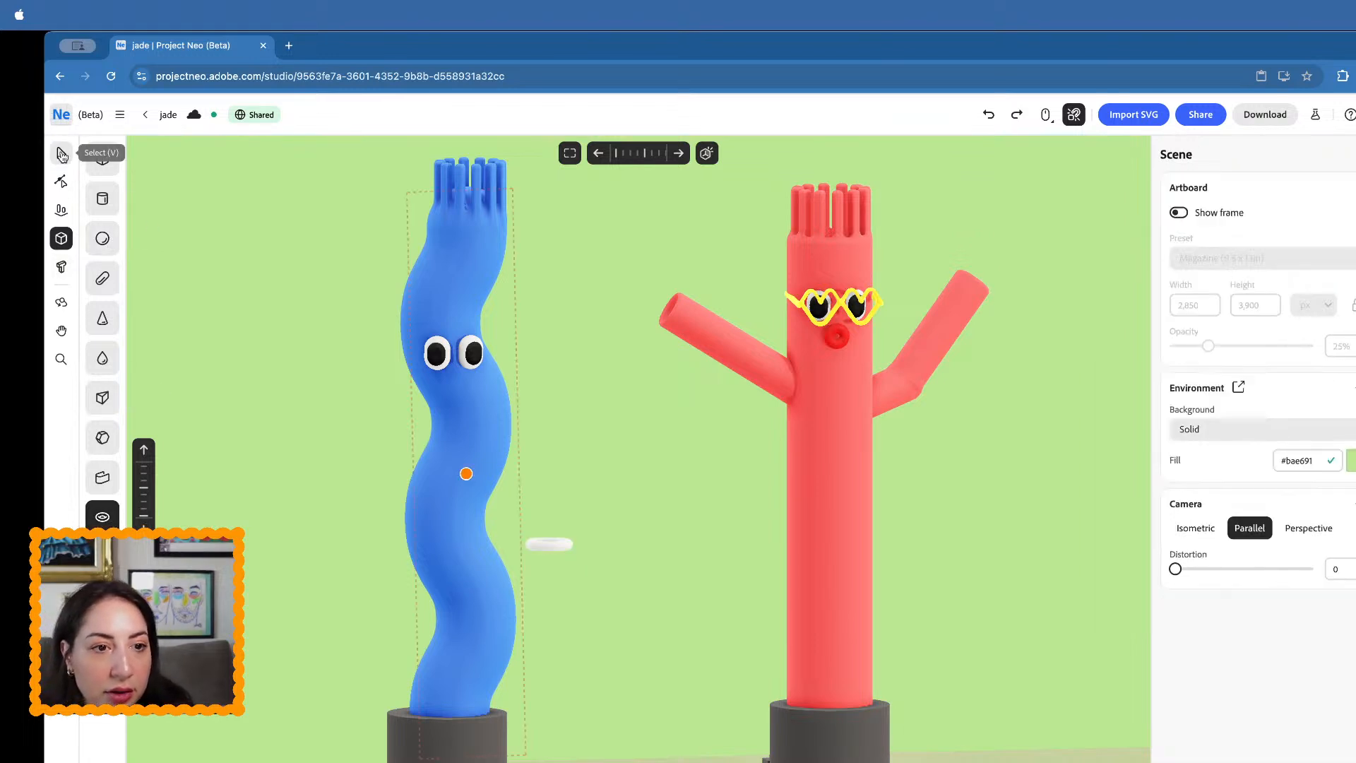
click(61, 154)
click(553, 544)
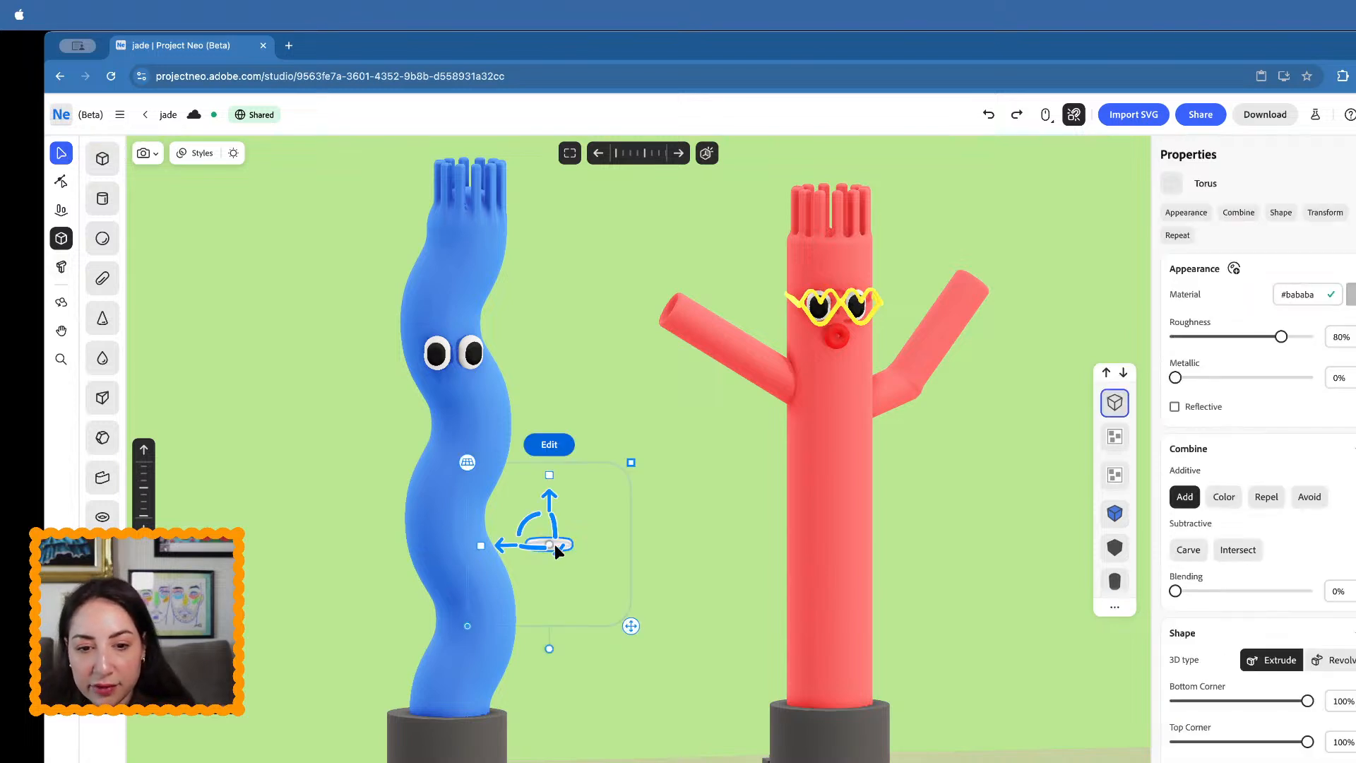
key(Delete)
- Draw a small Shoe horn shape between the blue and red figures and select it
click(102, 477)
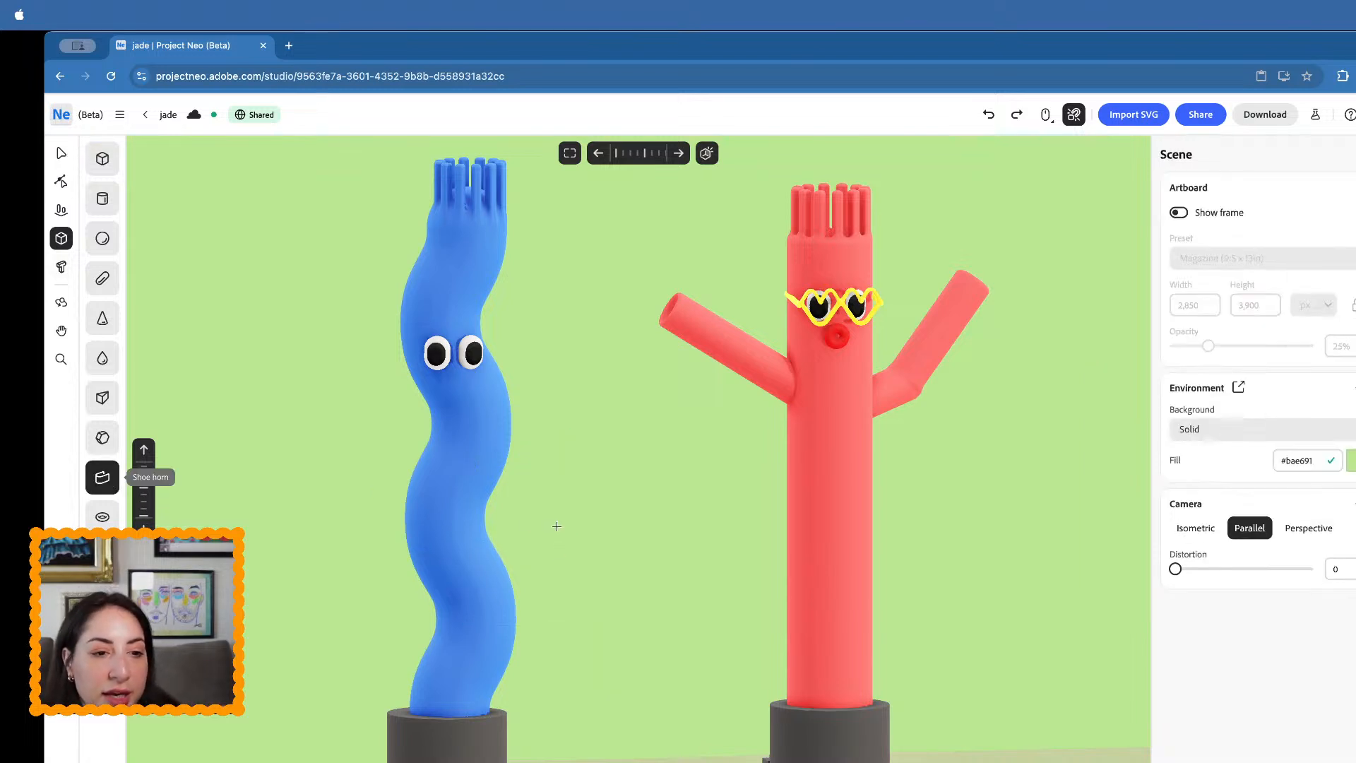
drag(556, 526, 586, 535)
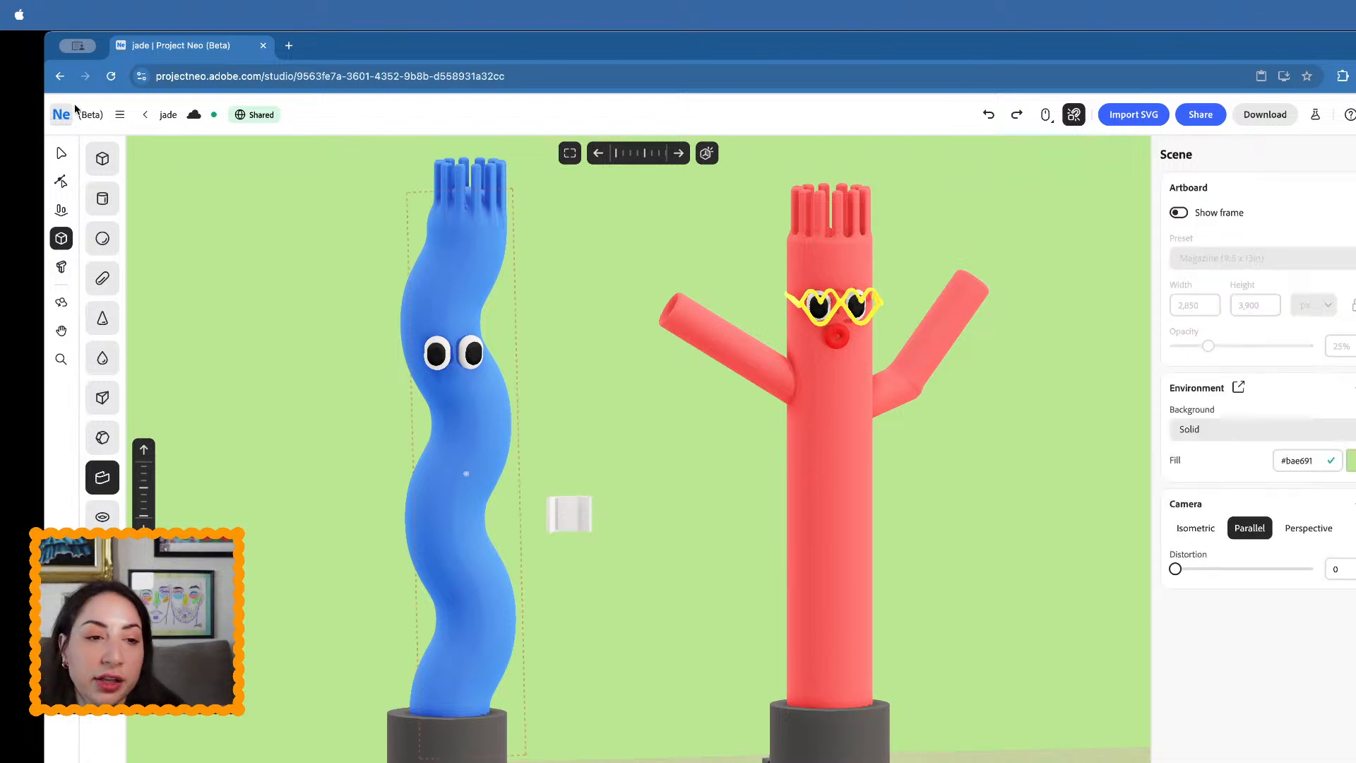
click(61, 153)
click(587, 522)
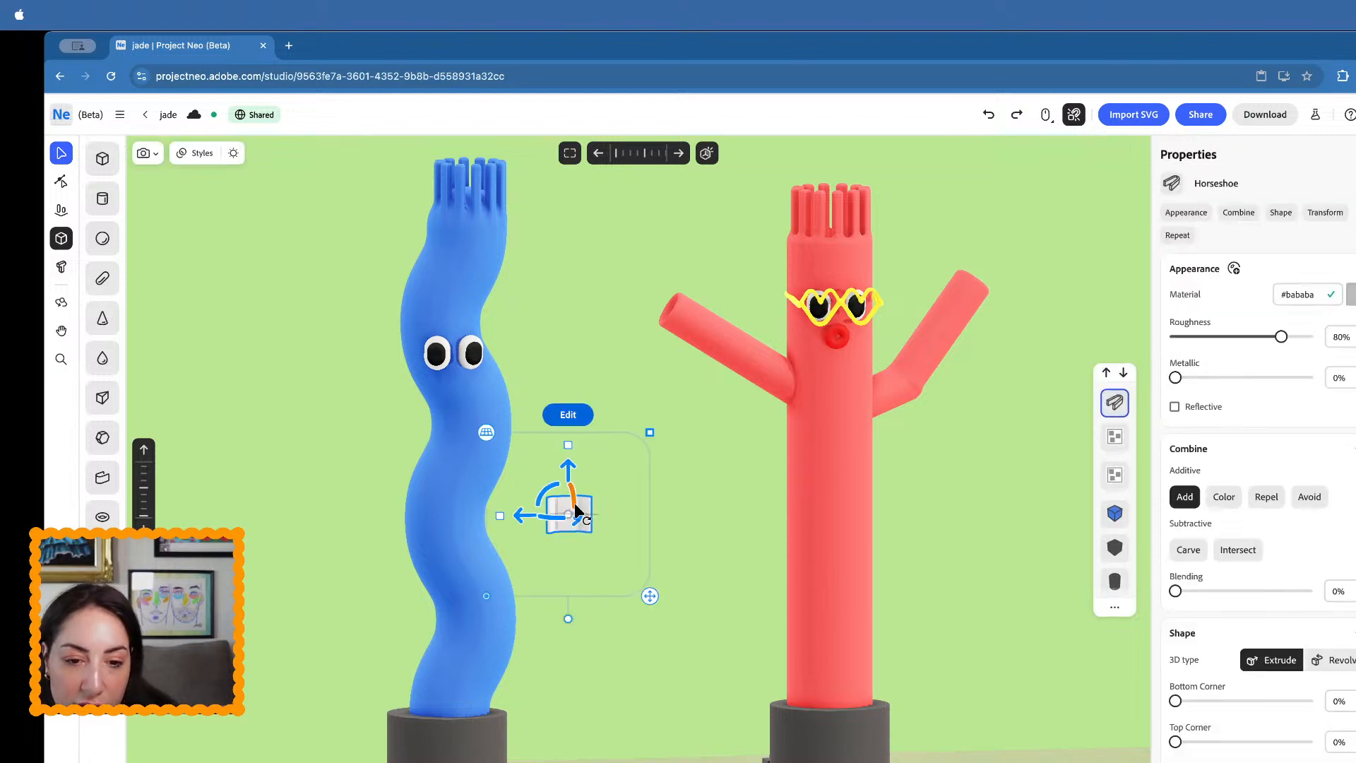
- Rotate the horseshoe so it opens upwards like a smile, with Top Corner at 100% and Bottom Corner at 0%
drag(586, 523, 570, 469)
drag(546, 416, 547, 416)
drag(591, 530, 576, 496)
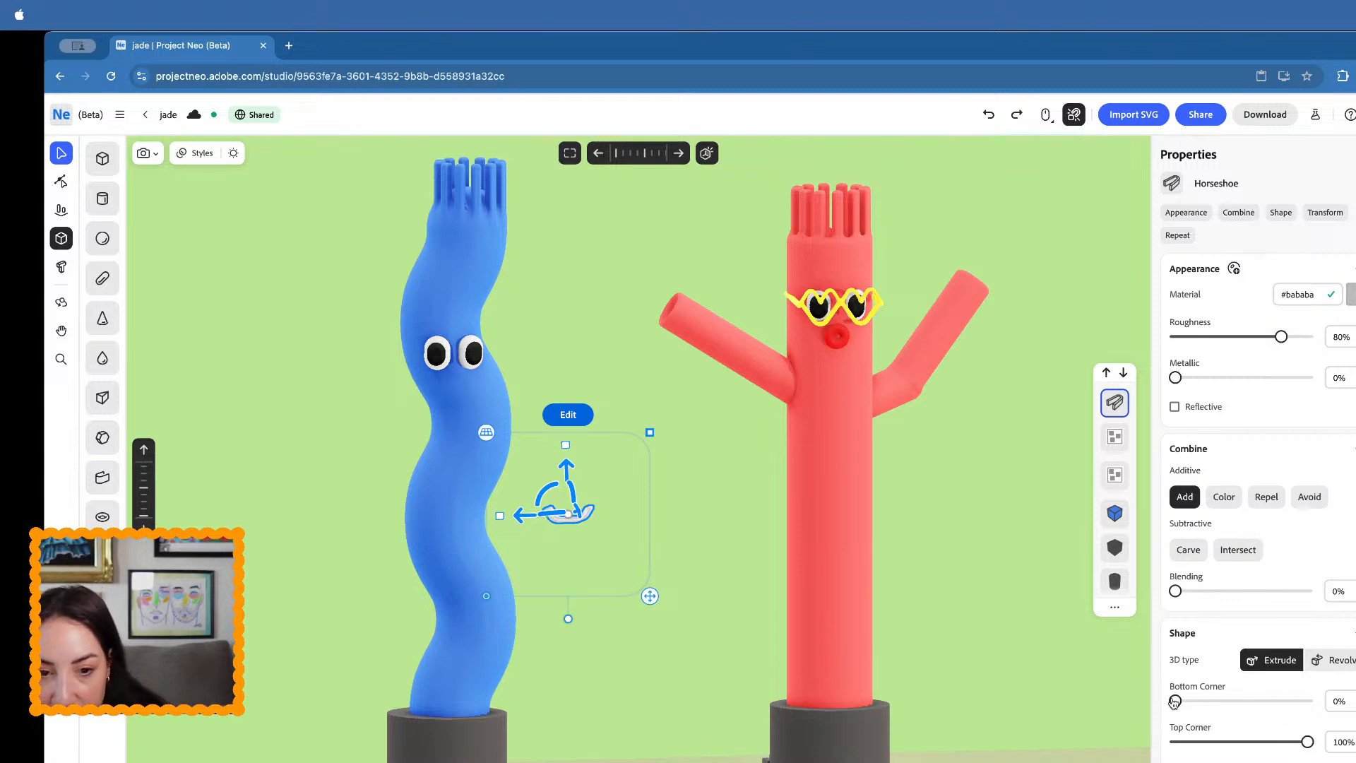
drag(1174, 701, 1139, 687)
- Move the horseshoe smile onto the front of the blue wavy tube, centred just below the eyes
scroll(626, 564, up, 2)
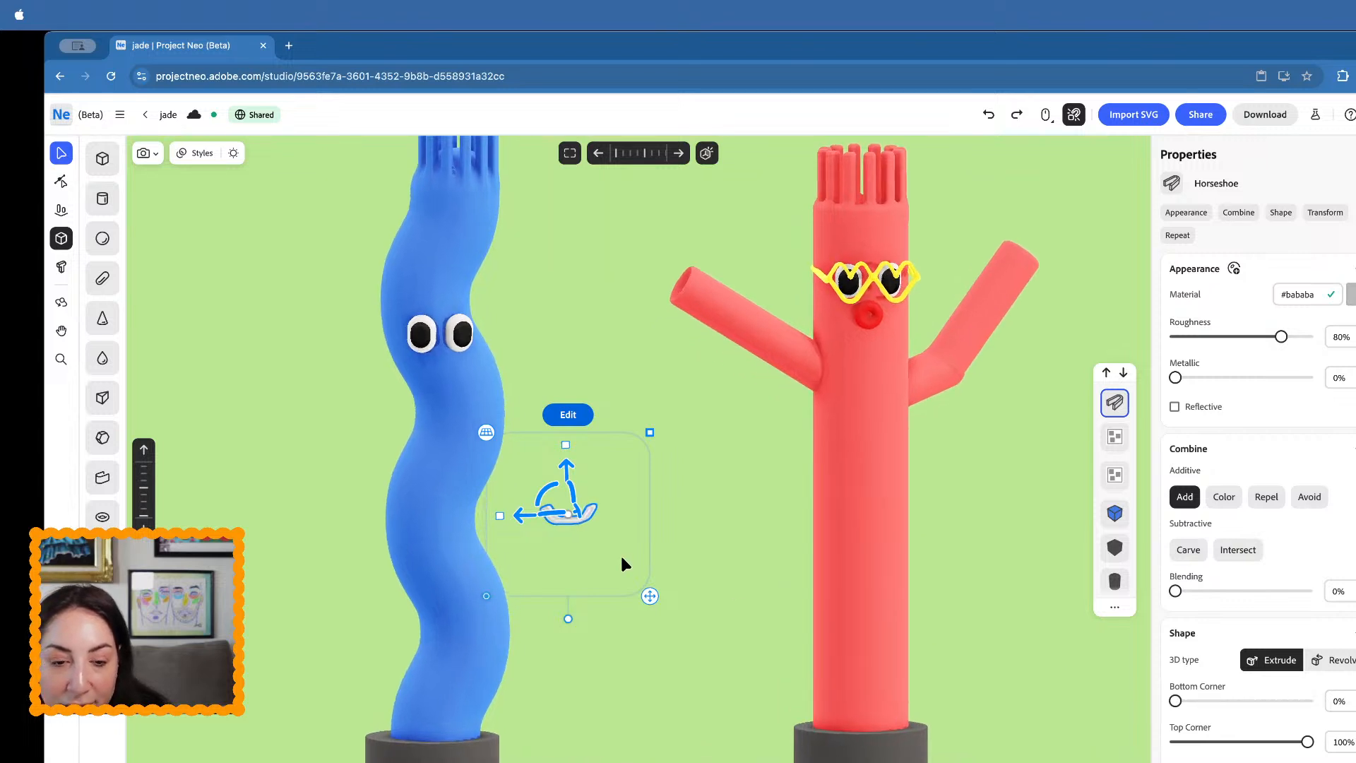
scroll(621, 563, up, 2)
drag(521, 515, 379, 517)
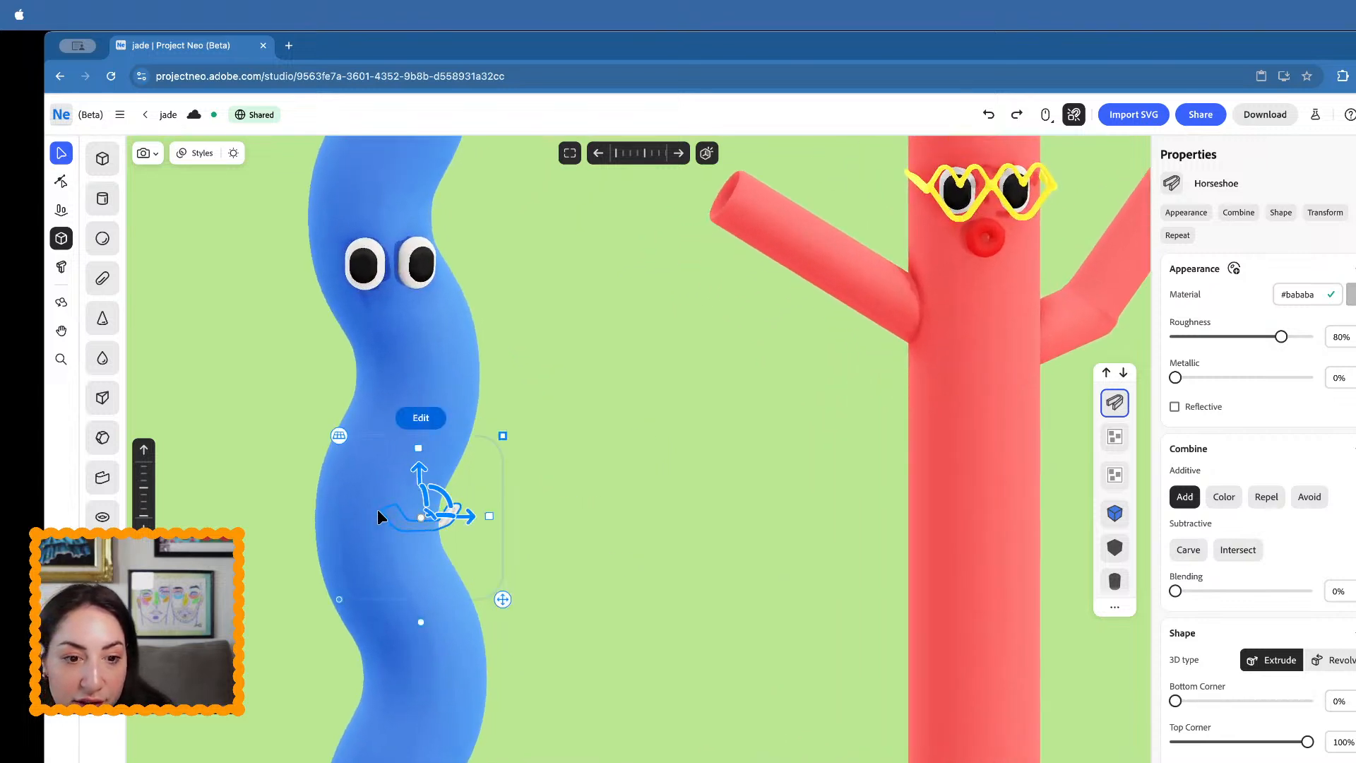
drag(418, 472, 418, 270)
right_drag(418, 270, 356, 356)
drag(385, 352, 207, 530)
right_drag(207, 529, 233, 467)
middle_drag(227, 463, 431, 428)
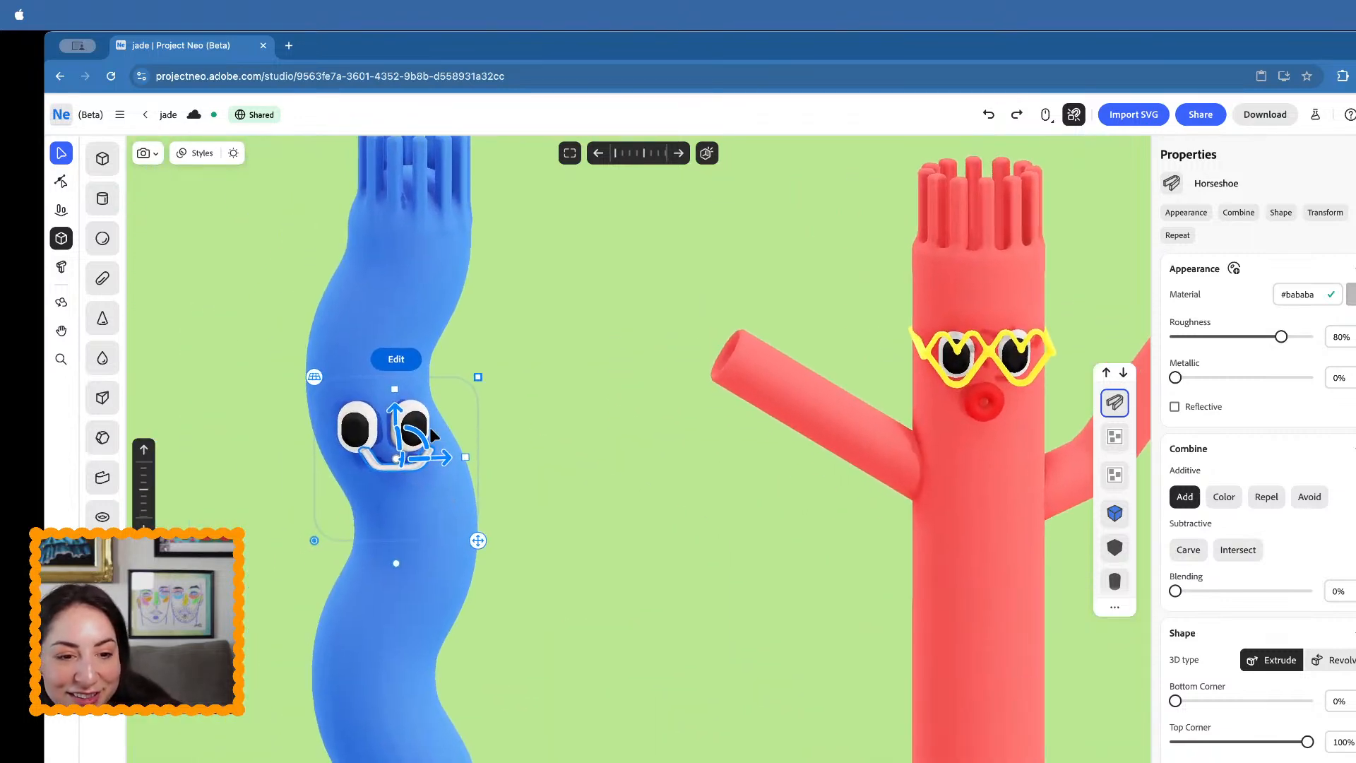
drag(394, 413, 396, 424)
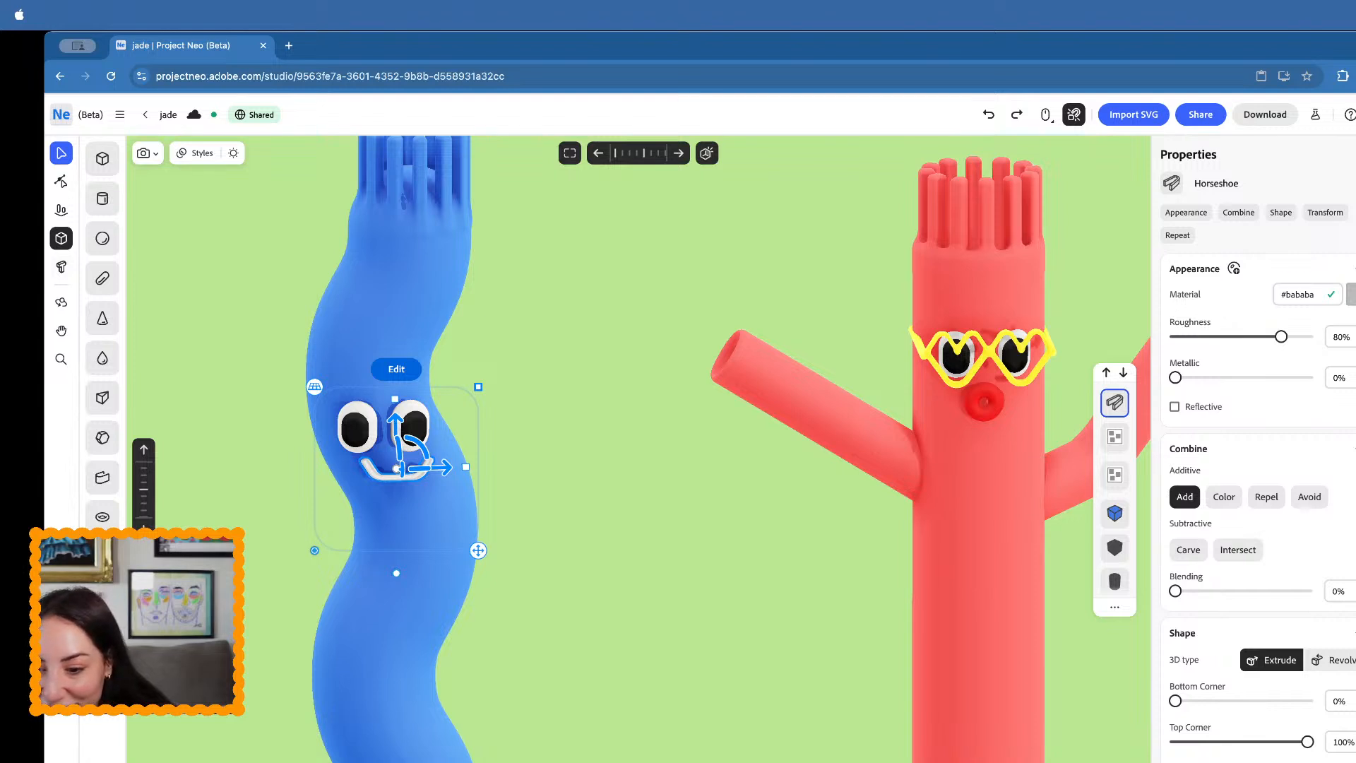
- Reshape the horseshoe into a narrow, deeply curved smile with Inflate at 6.4% and Radius at 0.054
scroll(1186, 678, down, 3)
mouse_move(1176, 682)
mouse_down()
mouse_move(1195, 683)
mouse_move(1183, 682)
mouse_up()
scroll(1184, 682, down, 1)
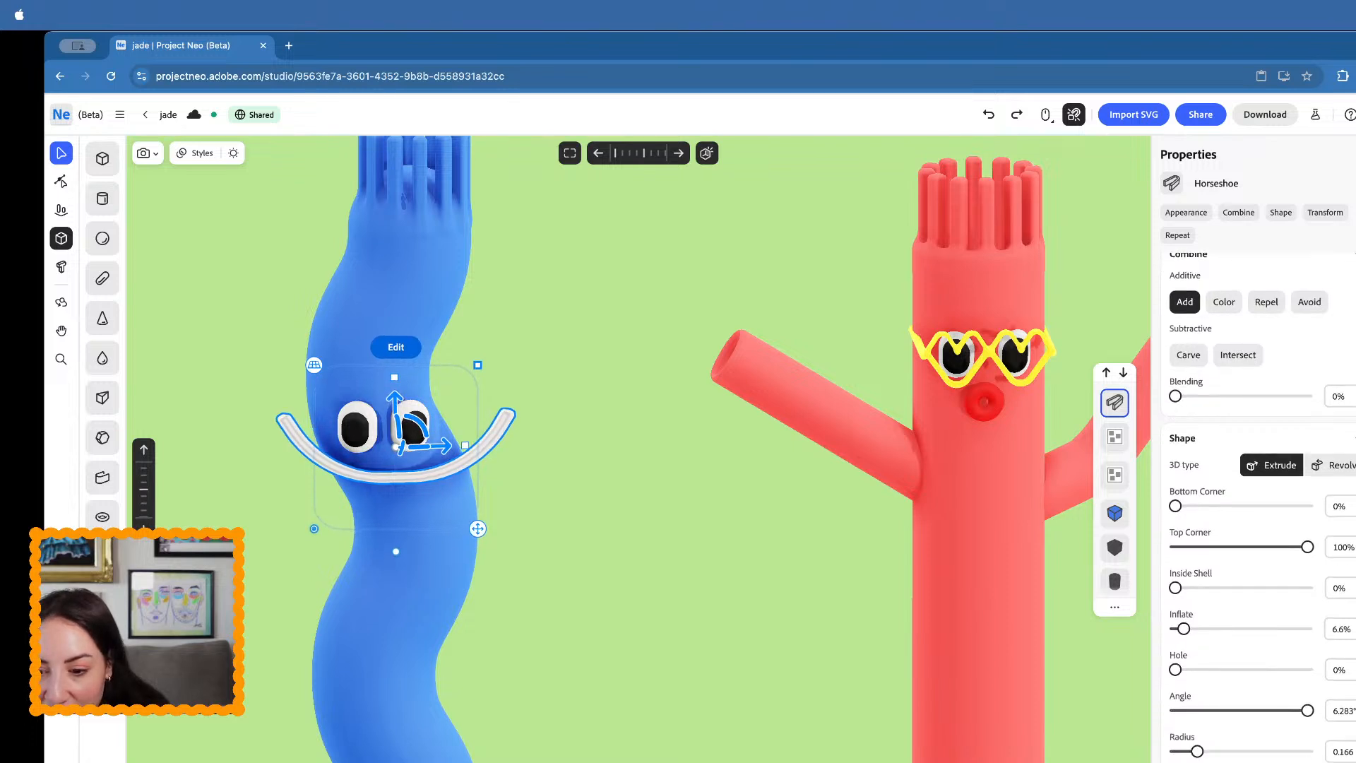
drag(1200, 751, 1197, 751)
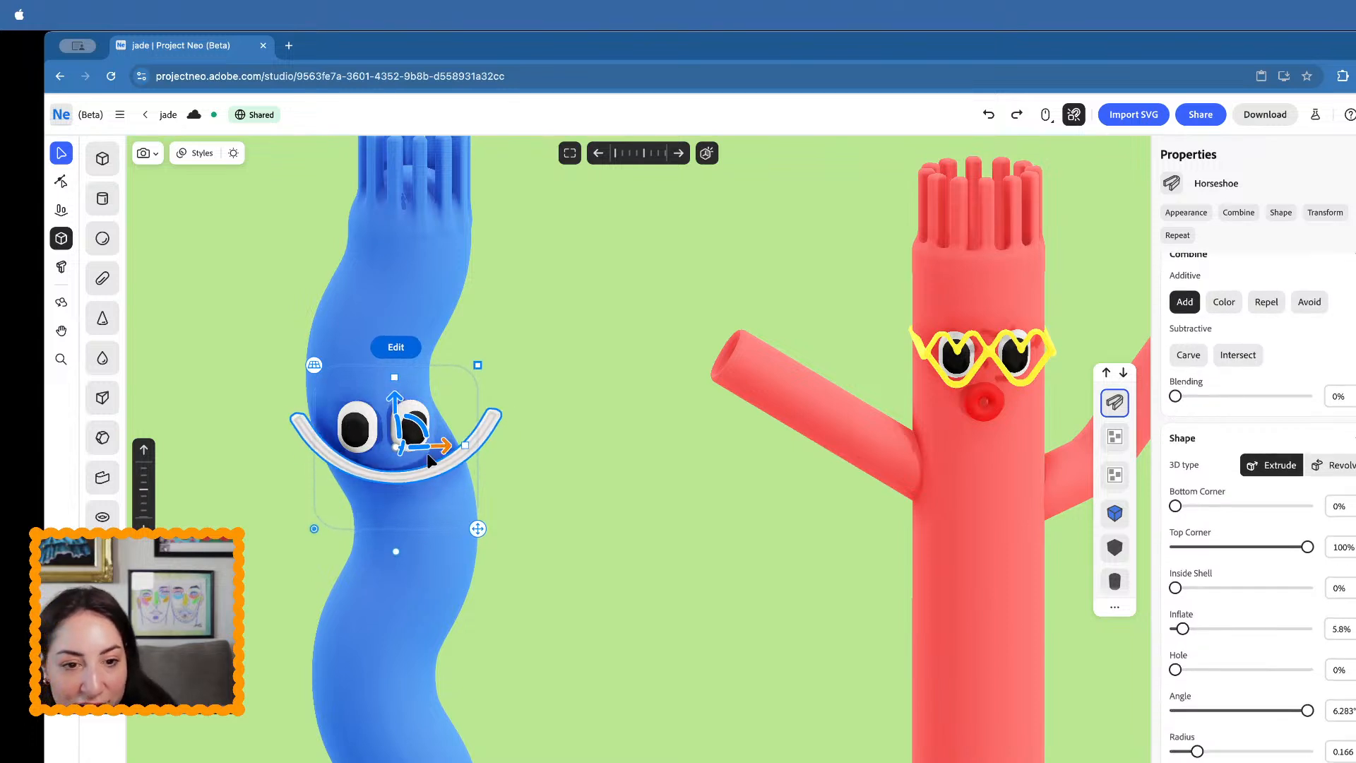
double_click(394, 475)
drag(495, 419, 397, 428)
click(61, 154)
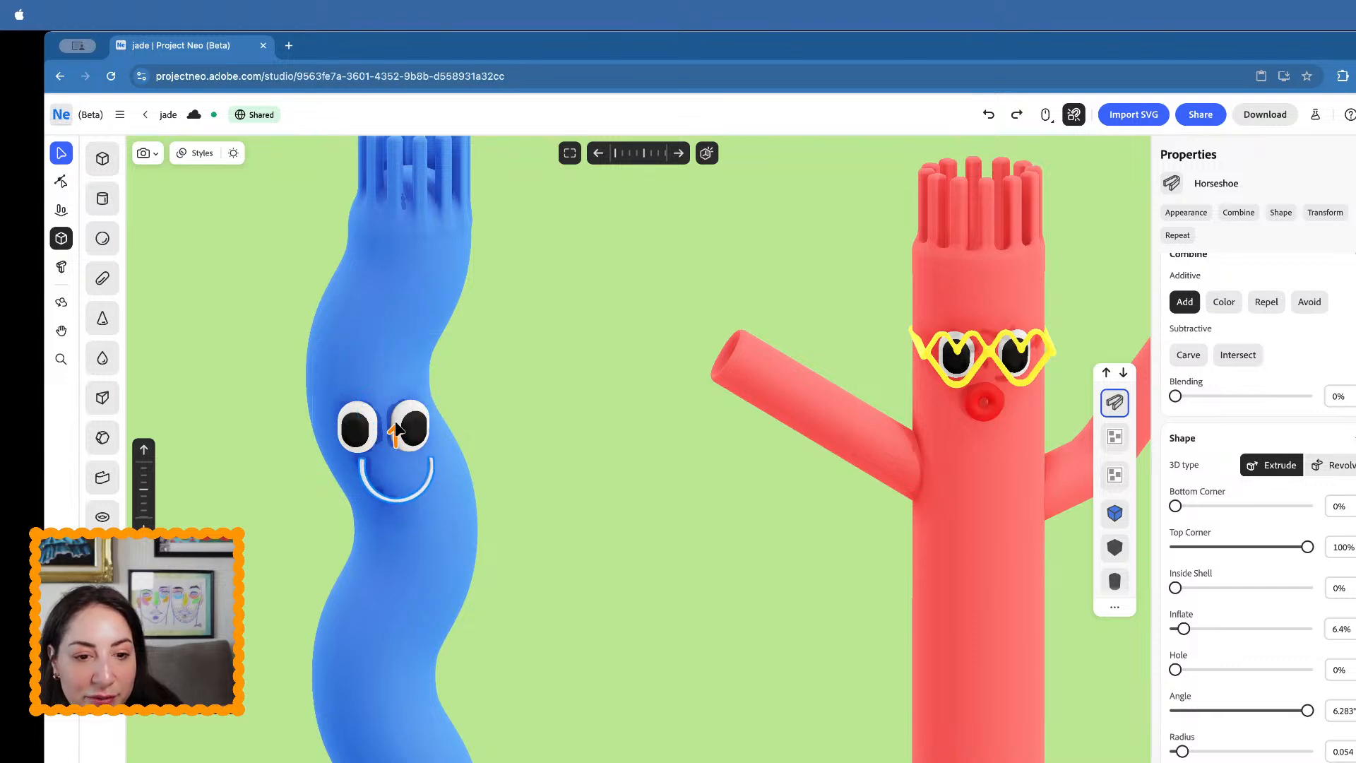
- Push the smile slightly back in depth so it sits closer against the blue tube
scroll(397, 488, up, 3)
scroll(397, 487, up, 5)
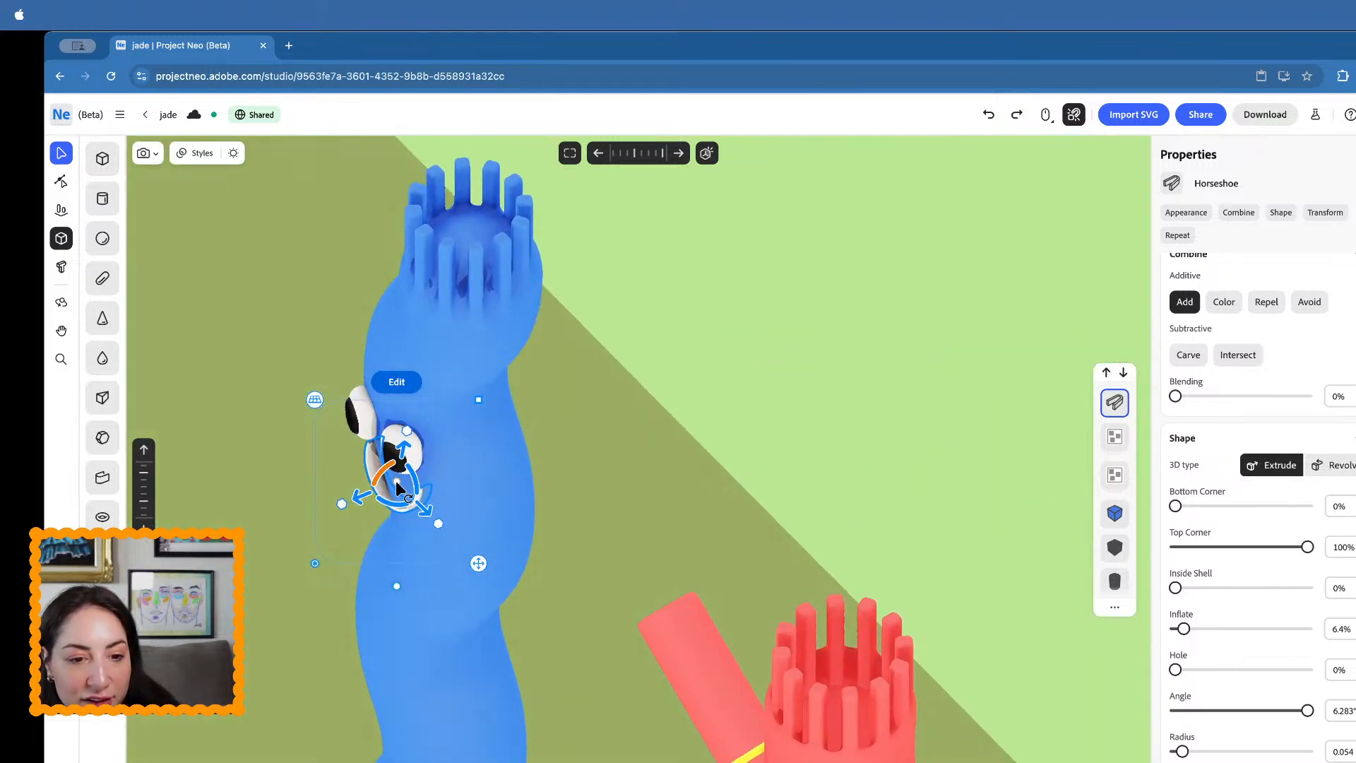
drag(425, 510, 421, 506)
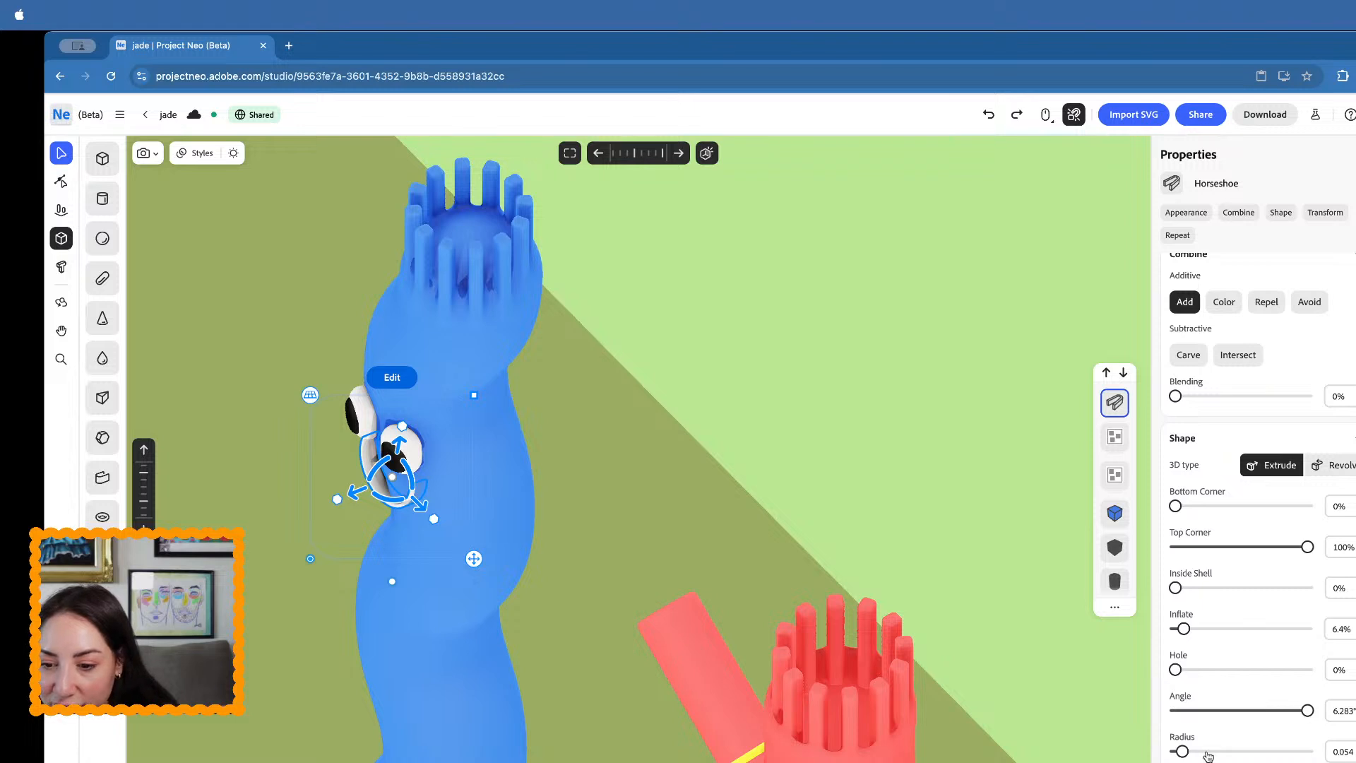
- Thicken the smile by setting its Inflate to 26.1% and its Corners to 0
scroll(1207, 756, down, 3)
drag(1227, 748, 1175, 749)
scroll(1202, 703, down, 2)
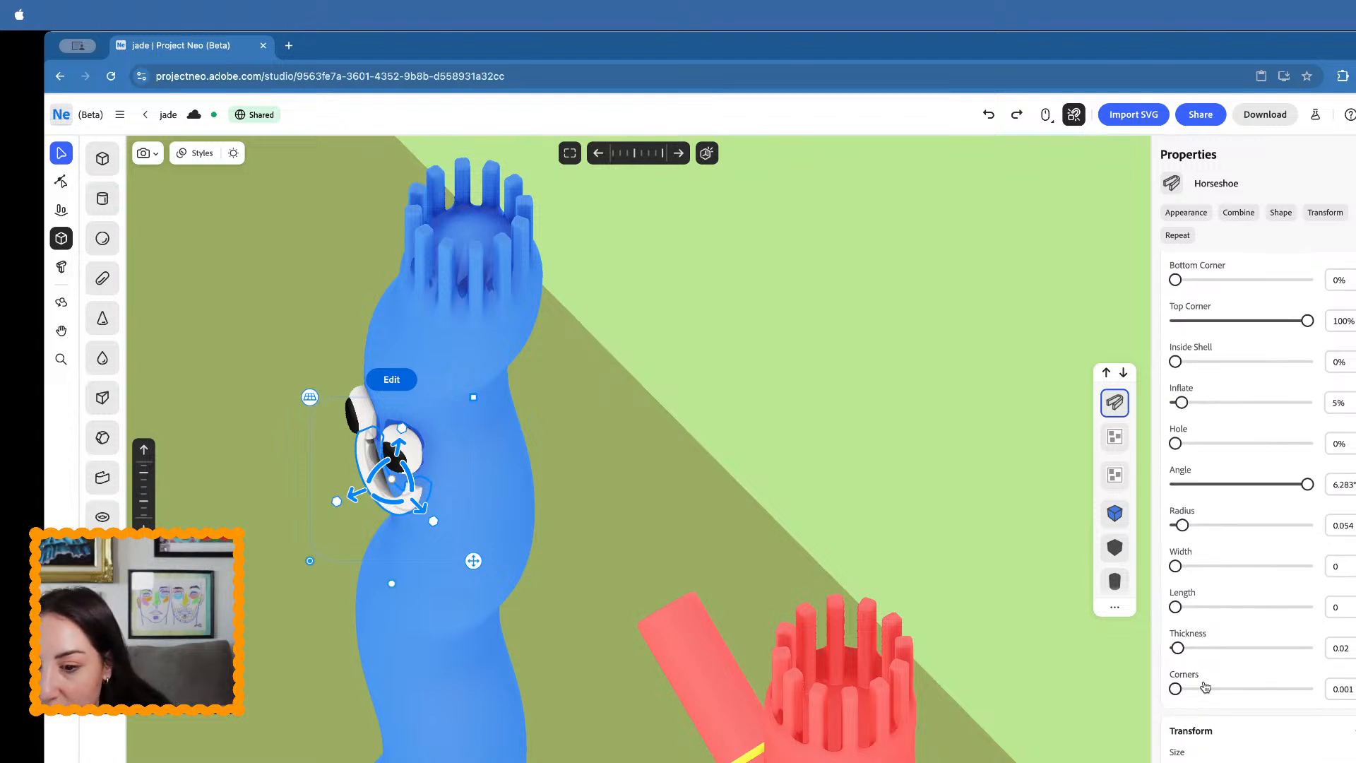
drag(1205, 686, 1173, 690)
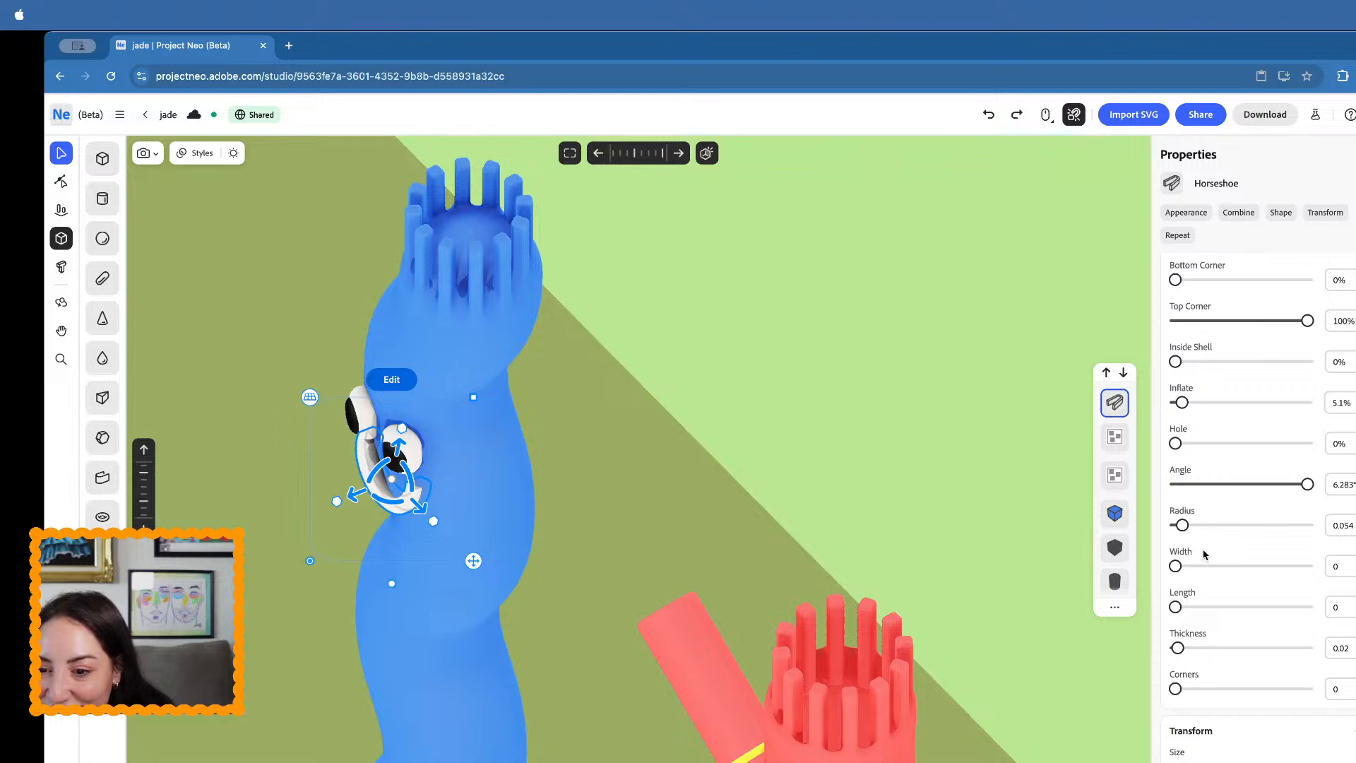
drag(1204, 432, 1209, 433)
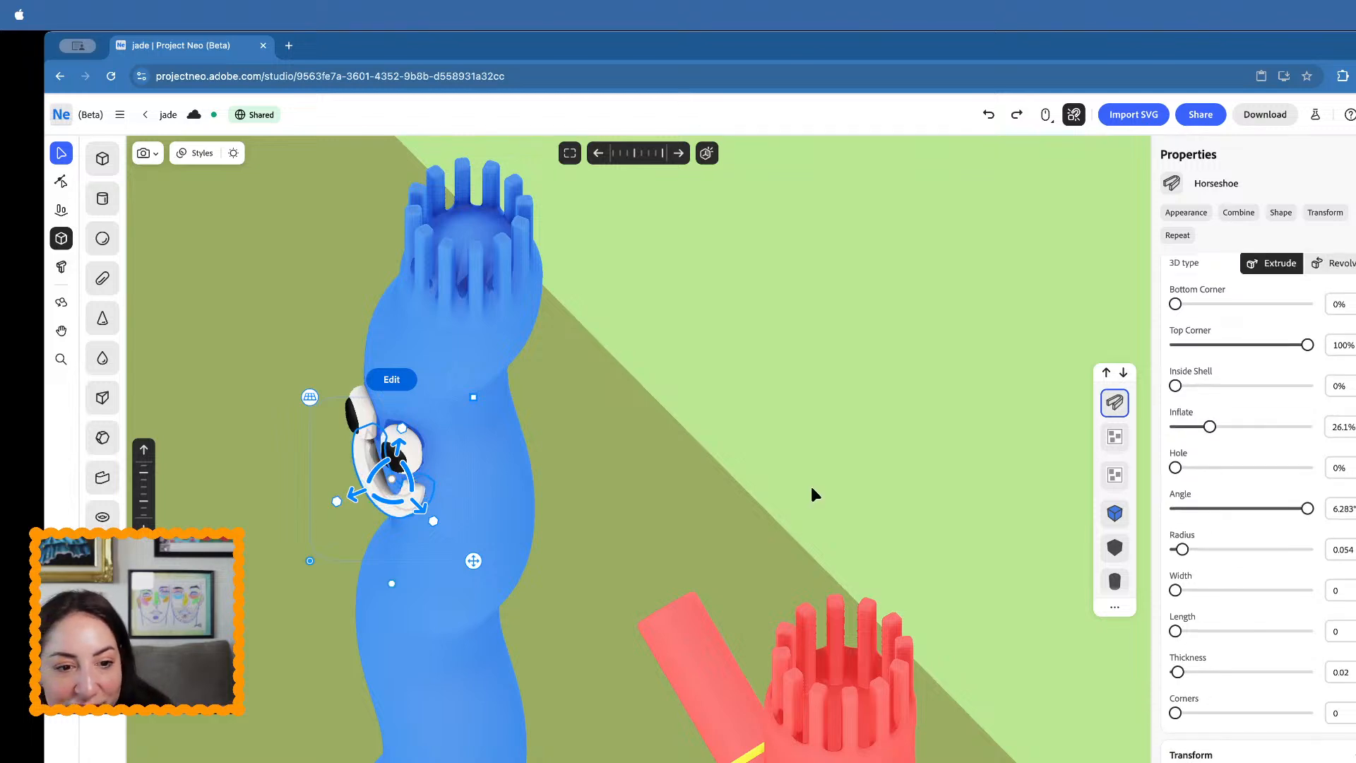
- Scale the smile down slightly so it fits under the blue figure's eyes, keeping Top Corner at 100%
right_drag(671, 558, 730, 512)
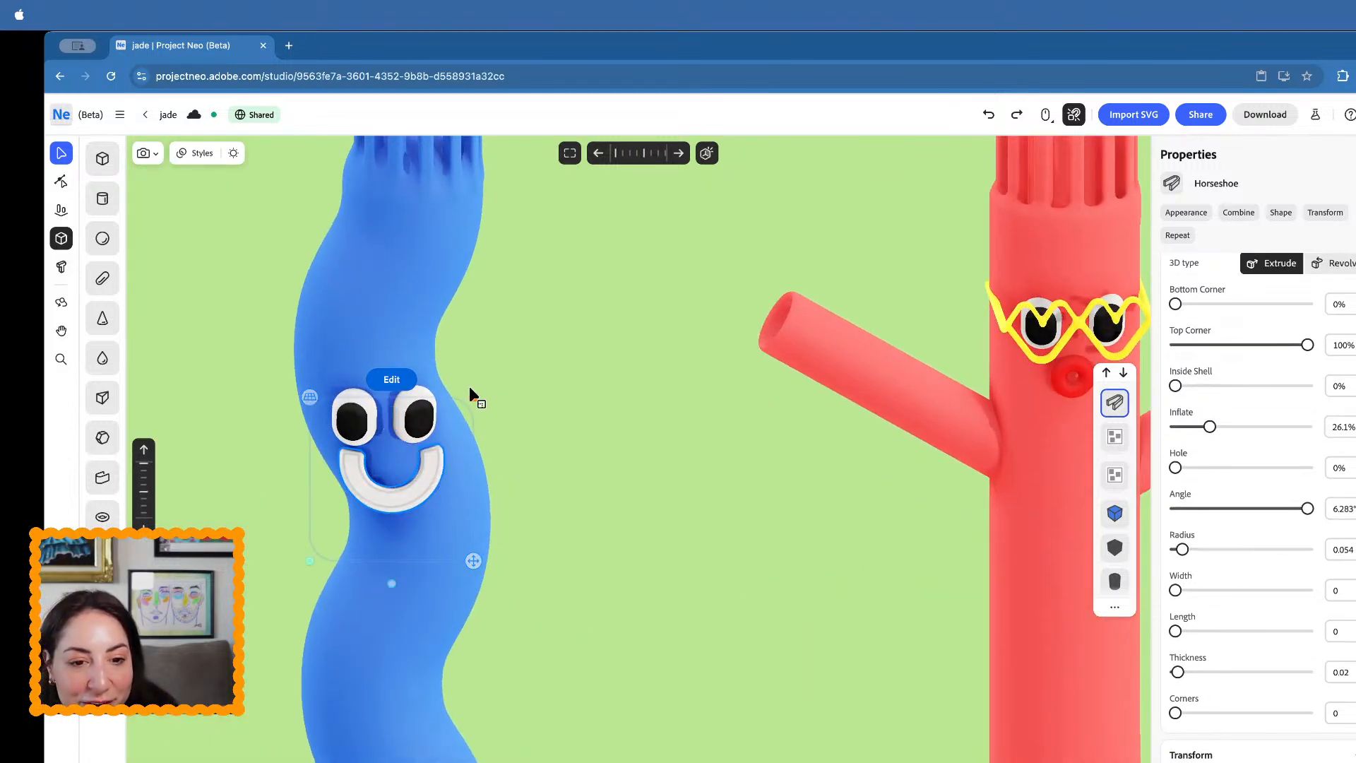
drag(469, 387, 452, 421)
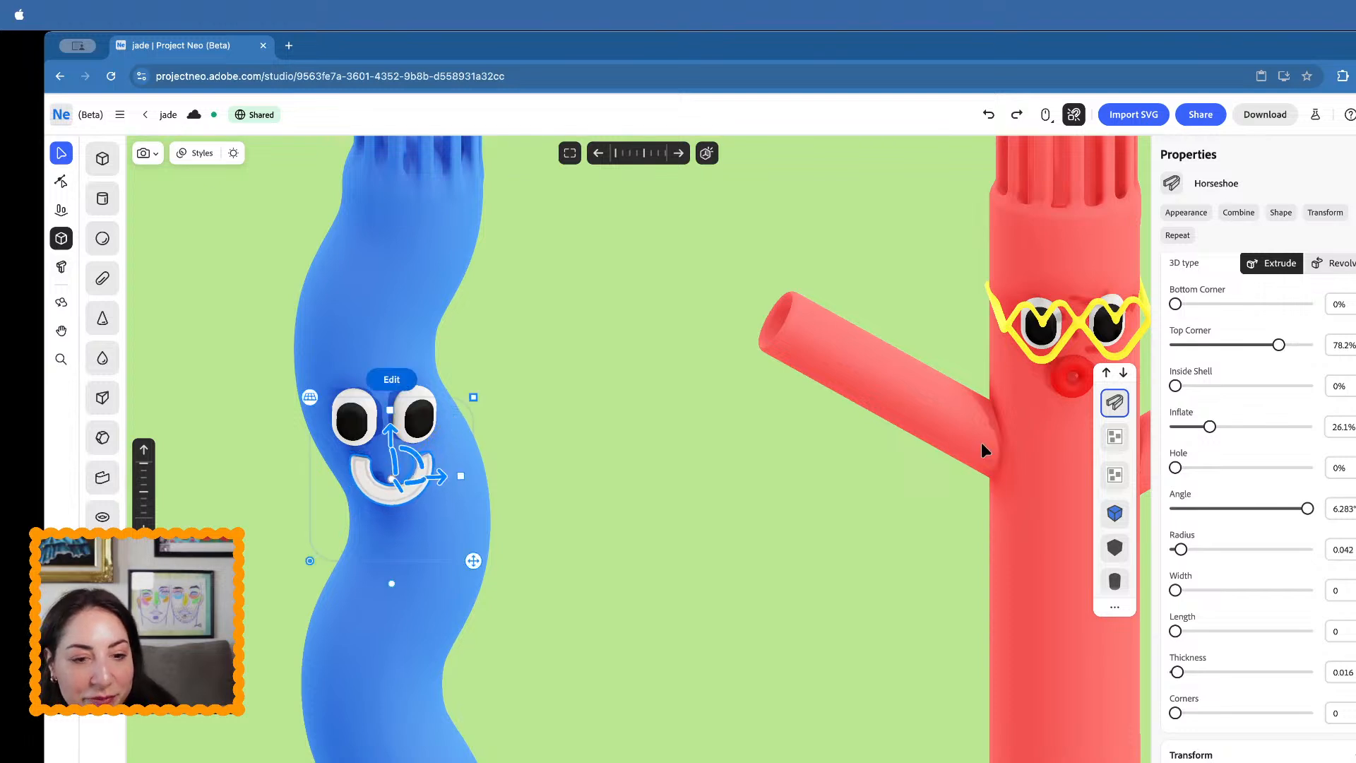
click(1075, 382)
click(419, 494)
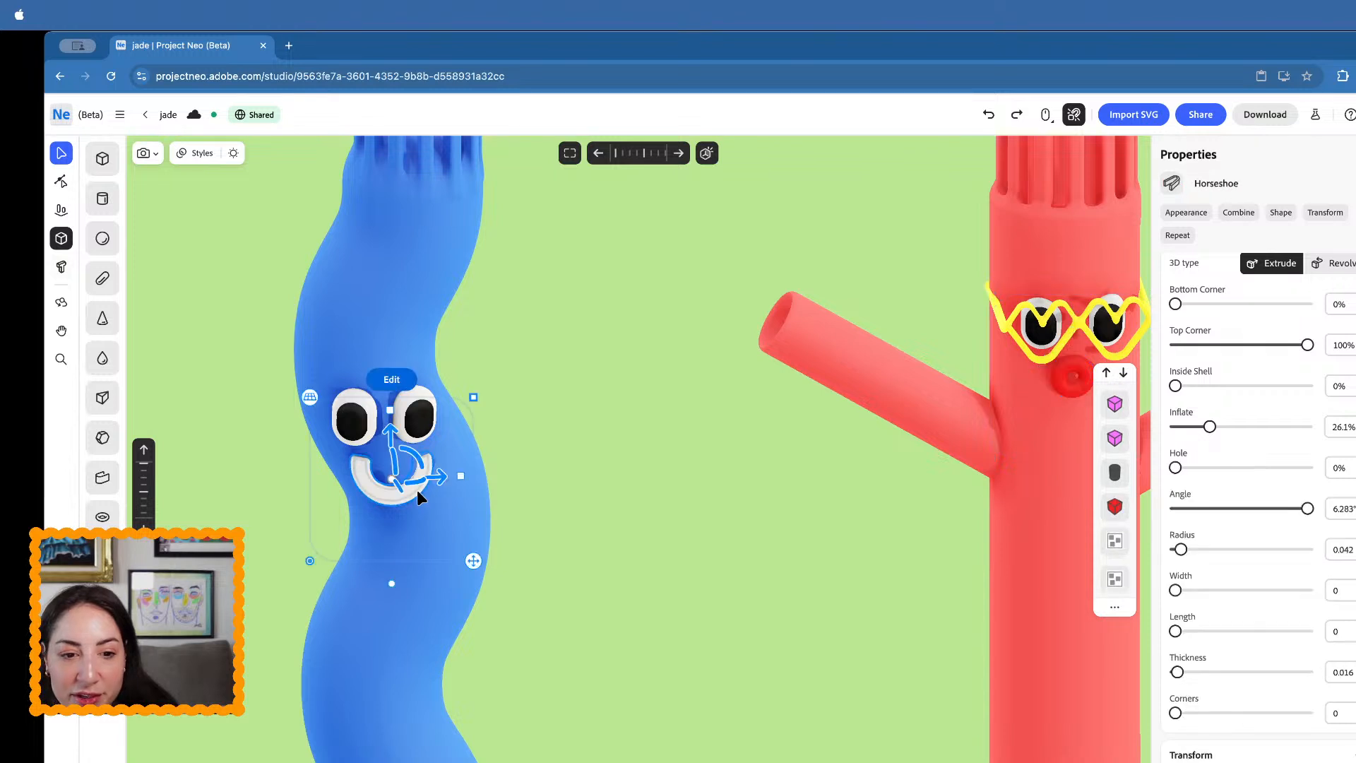
- Copy the red figure's bent raised arm and place the copy at the side of the blue wavy figure
click(721, 561)
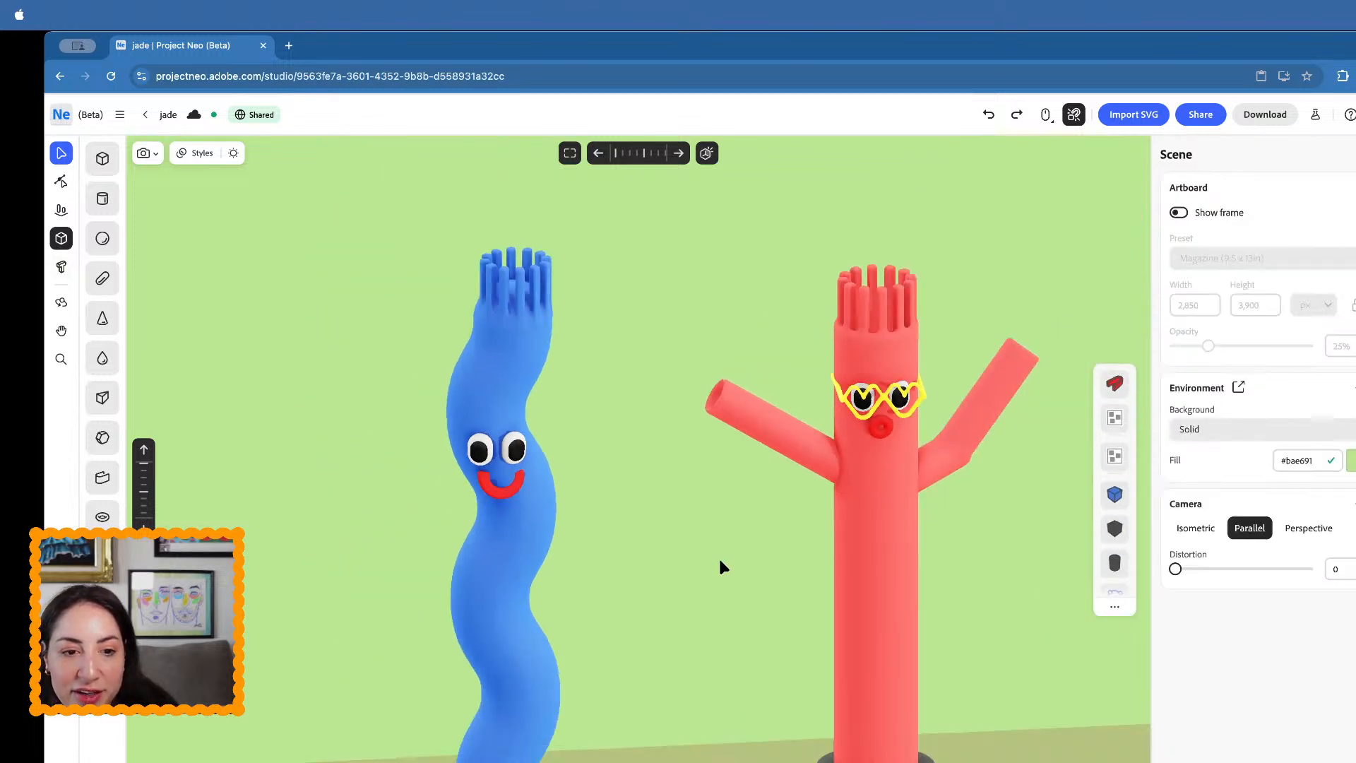
scroll(764, 466, down, 5)
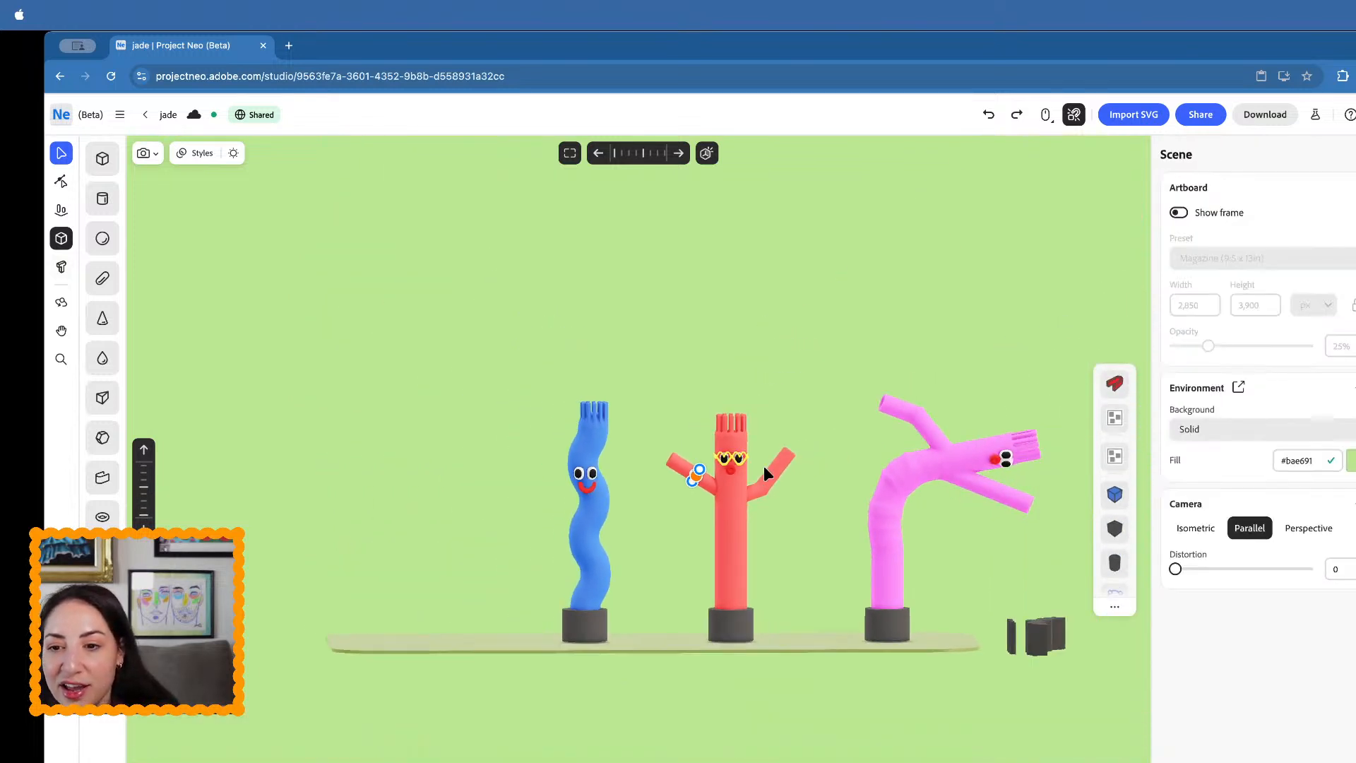
scroll(842, 475, up, 3)
click(843, 477)
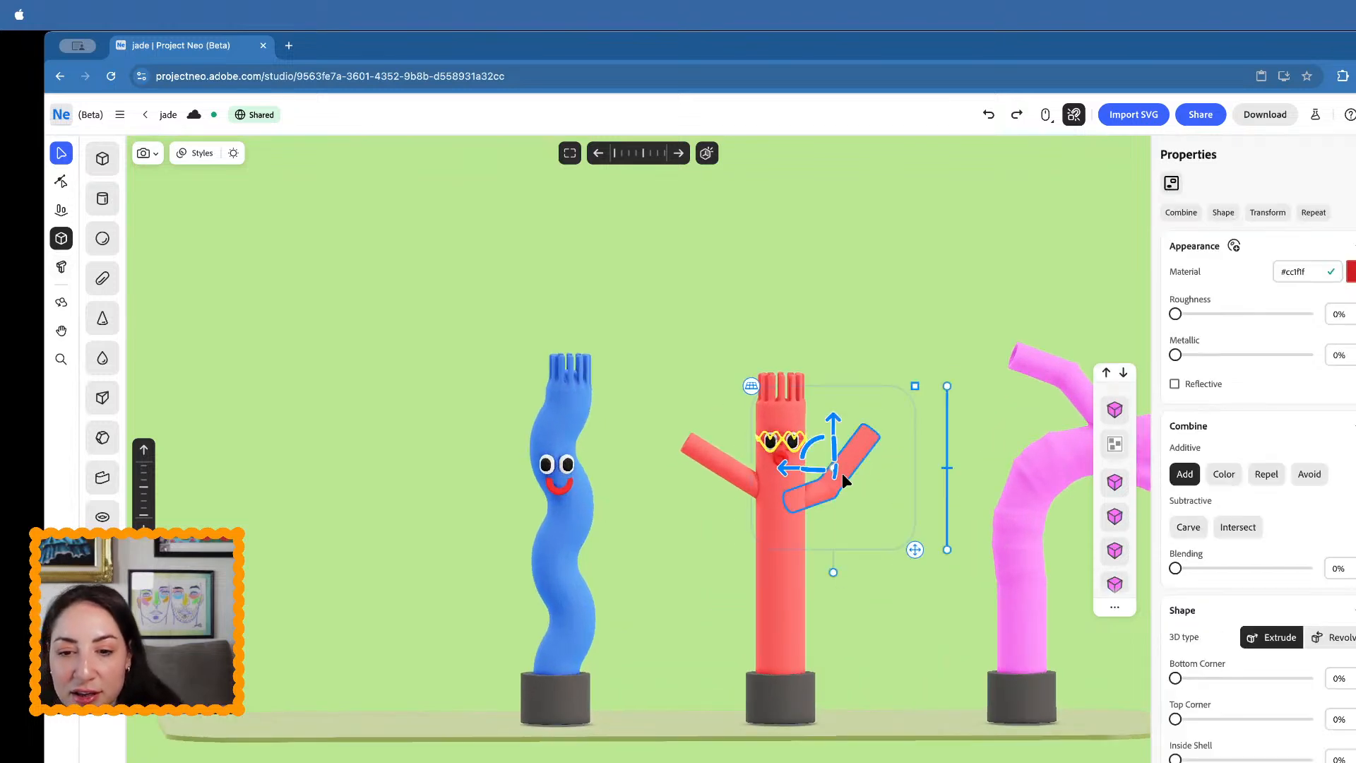
drag(798, 477, 621, 480)
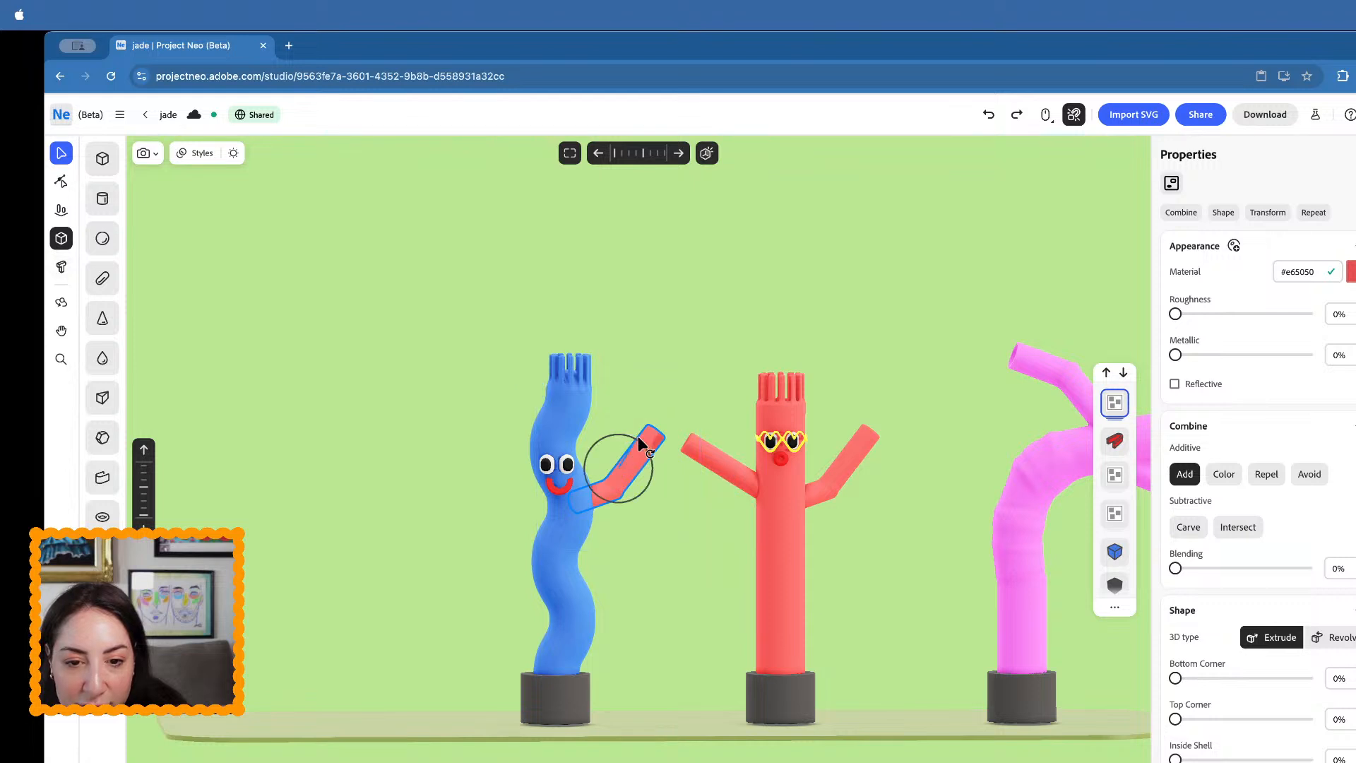
- Rotate the copied arm so it slopes down and outward from the blue body, and adjust its depth against the tube
drag(637, 435, 575, 541)
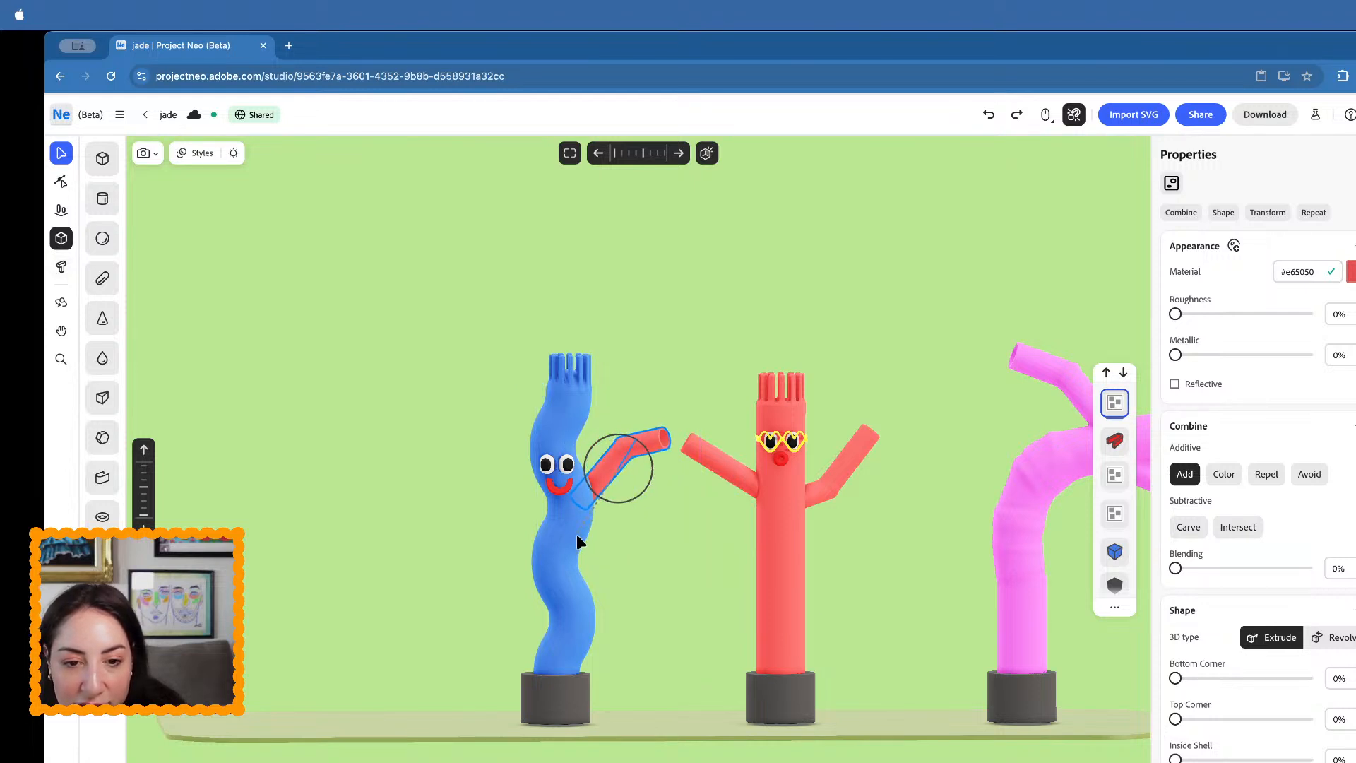
drag(614, 413, 664, 562)
right_drag(664, 563, 634, 662)
drag(597, 566, 585, 596)
right_drag(595, 603, 626, 530)
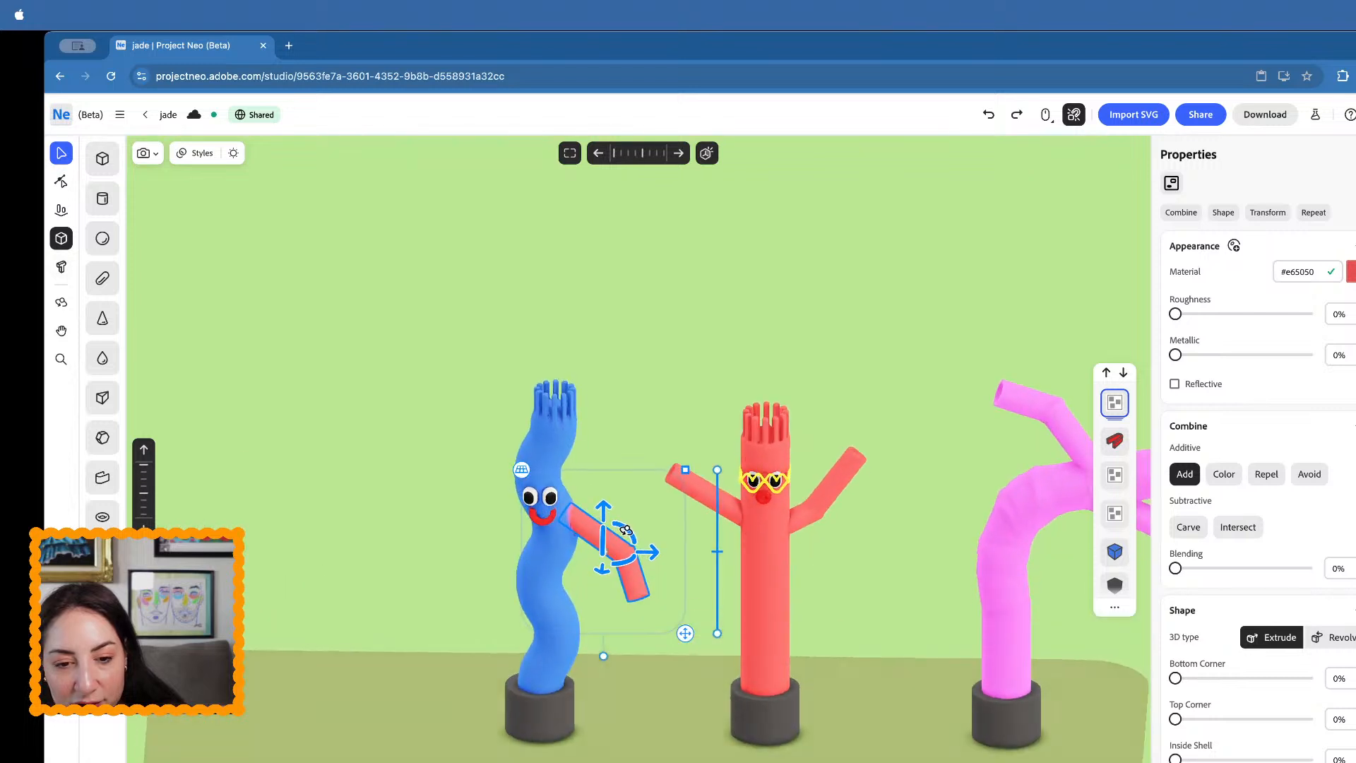
- Try to apply the blue tube's sampled colour to the copied red arm and to its forearm segment
click(572, 593)
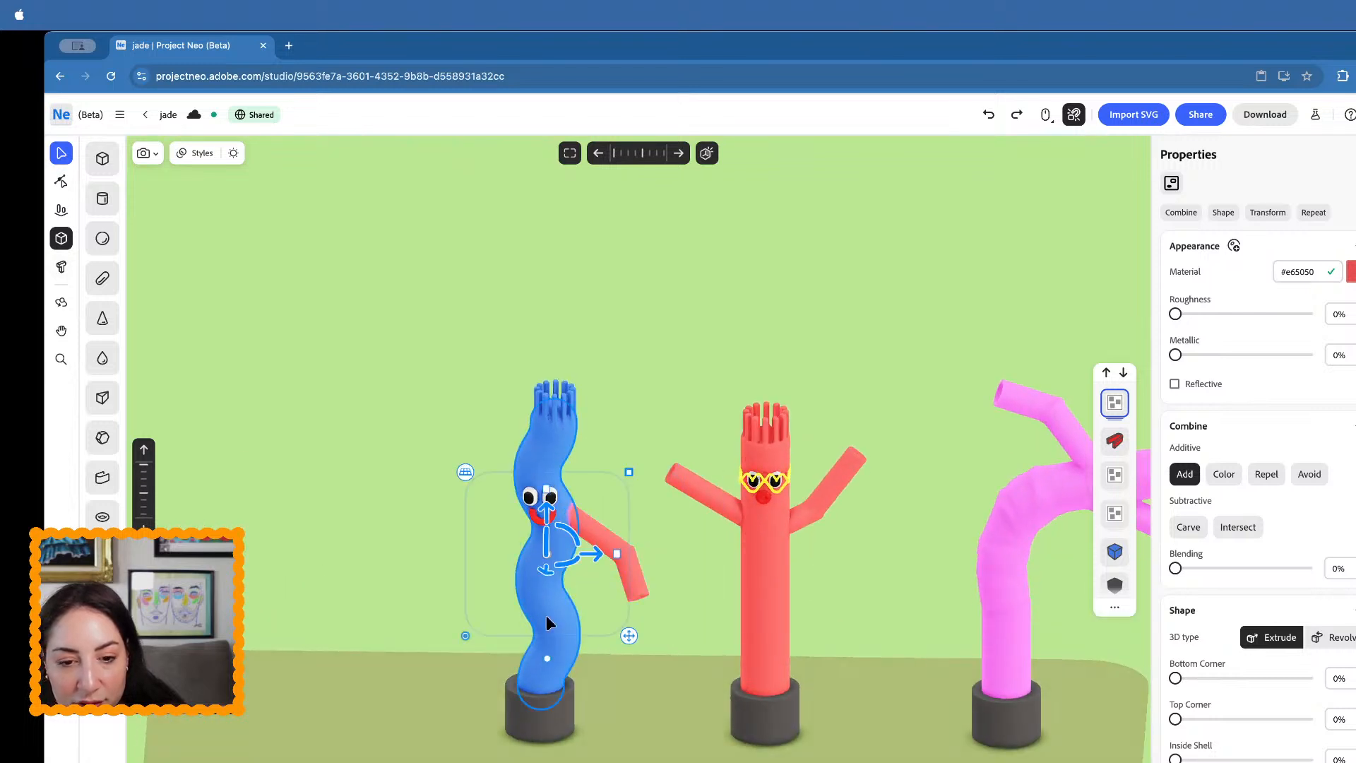
click(608, 538)
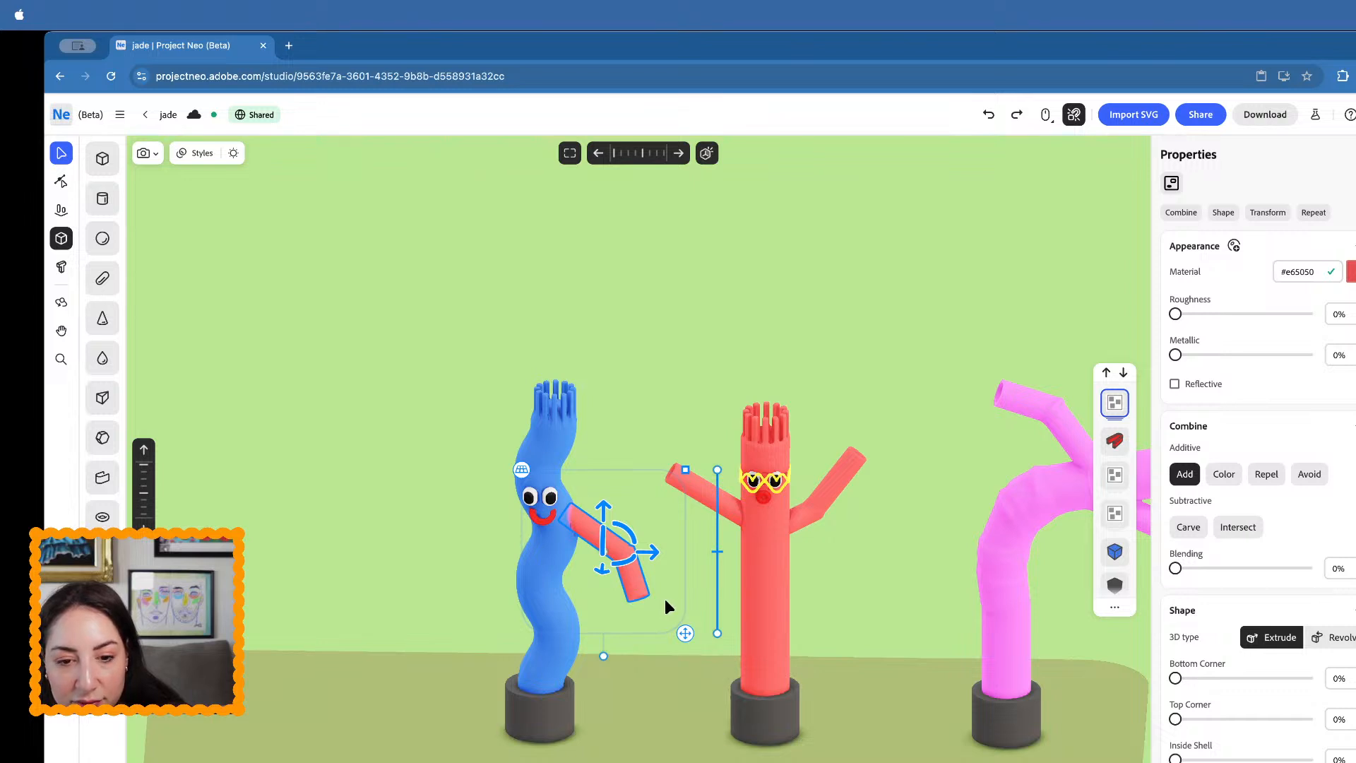
double_click(634, 569)
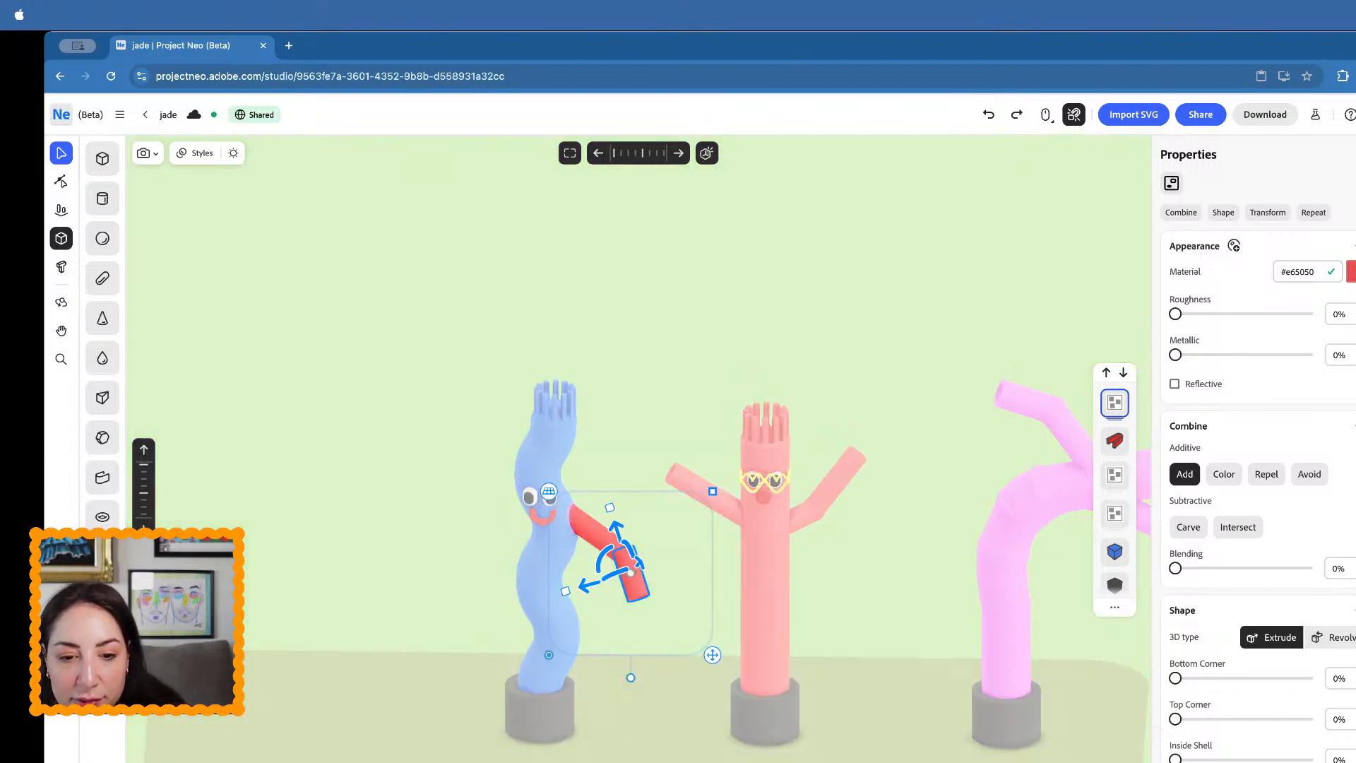
click(1346, 278)
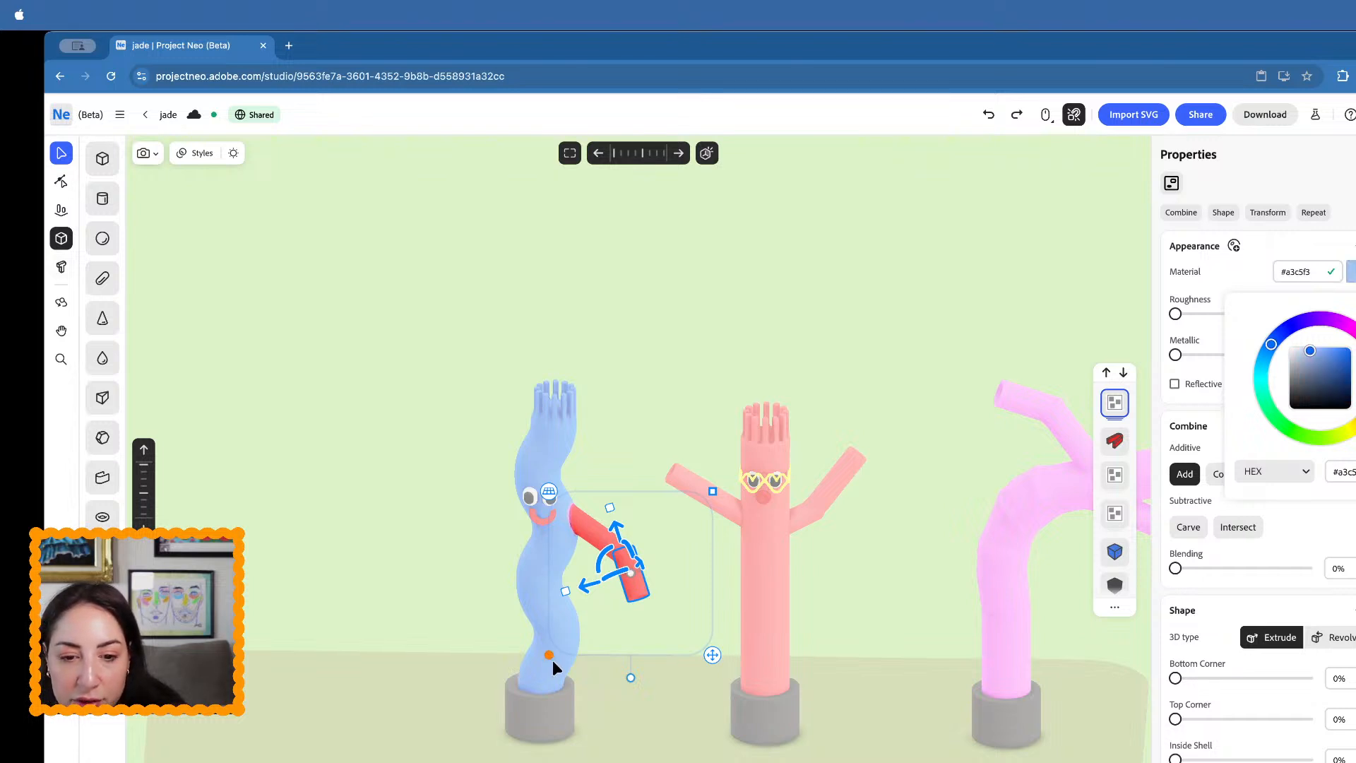
click(717, 361)
click(635, 594)
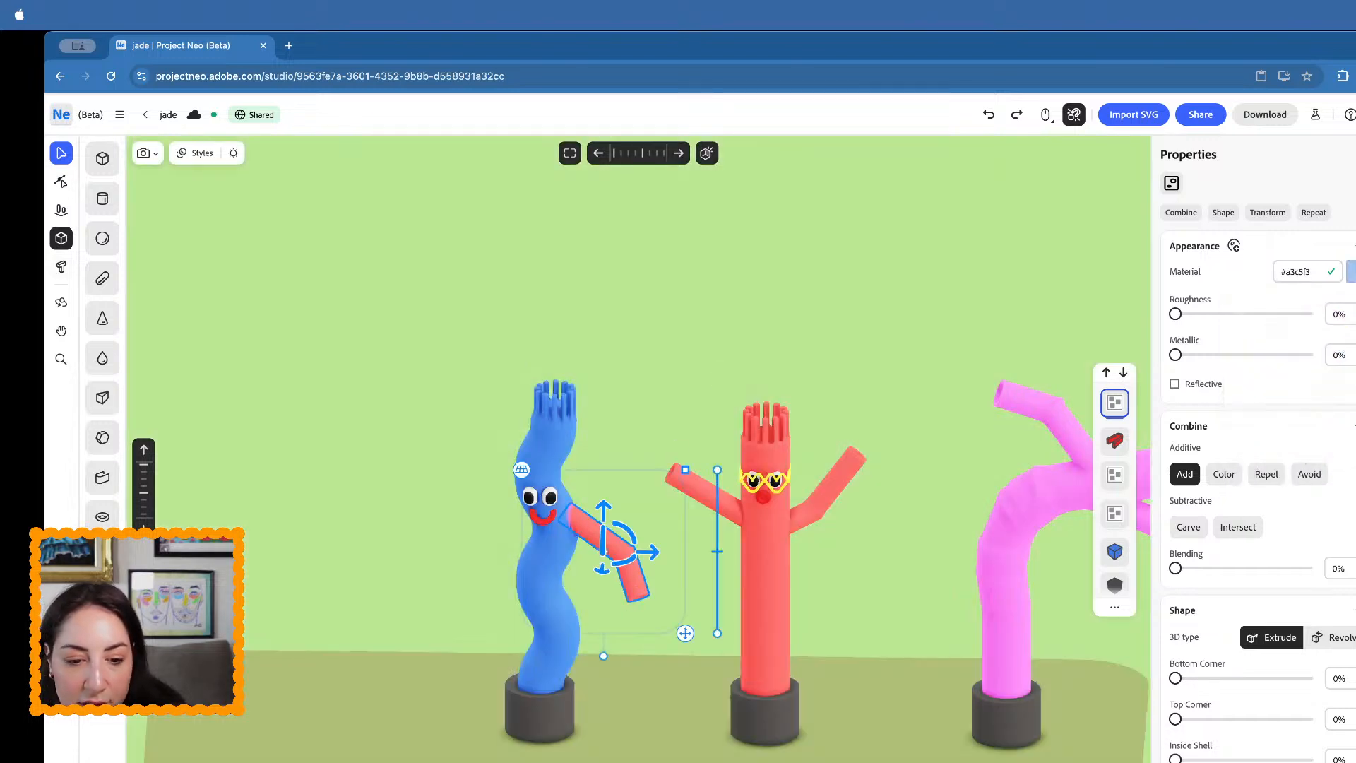
click(646, 622)
super+click(636, 588)
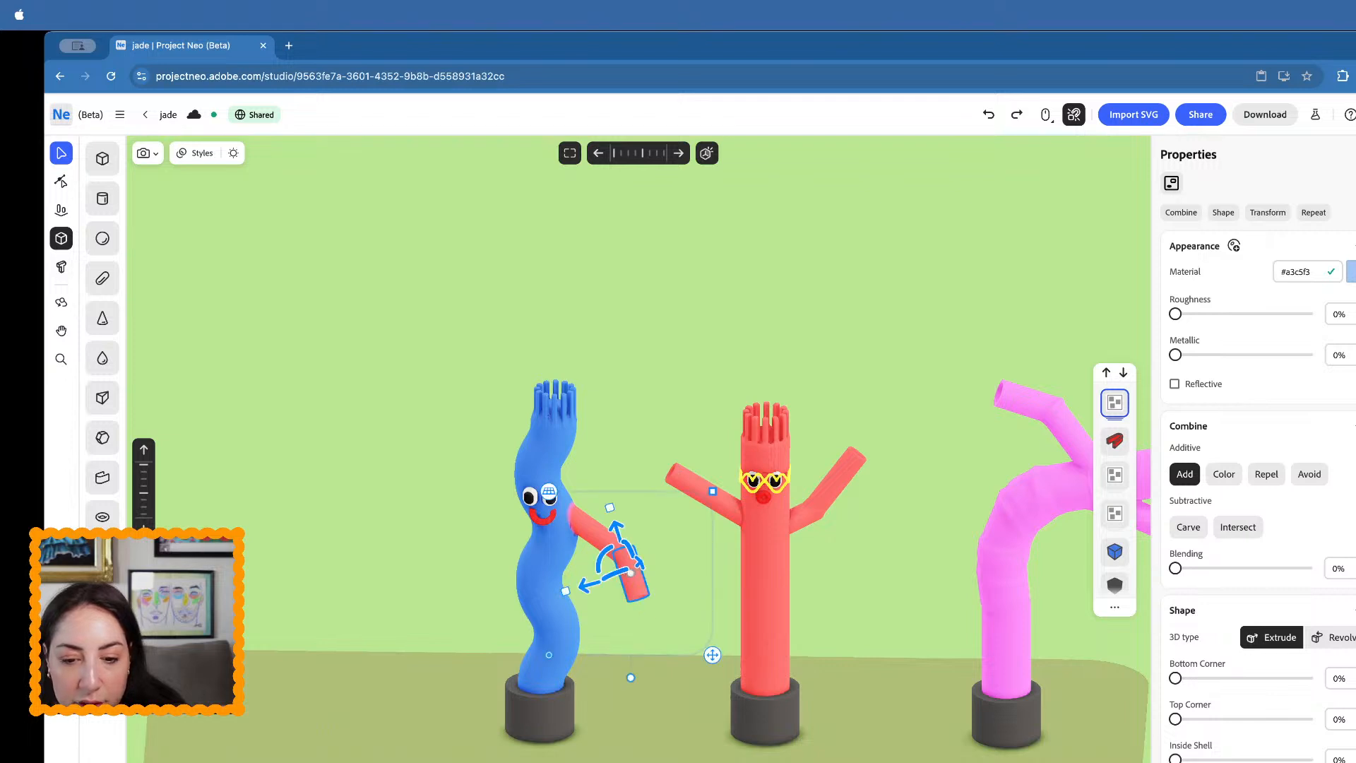
click(544, 620)
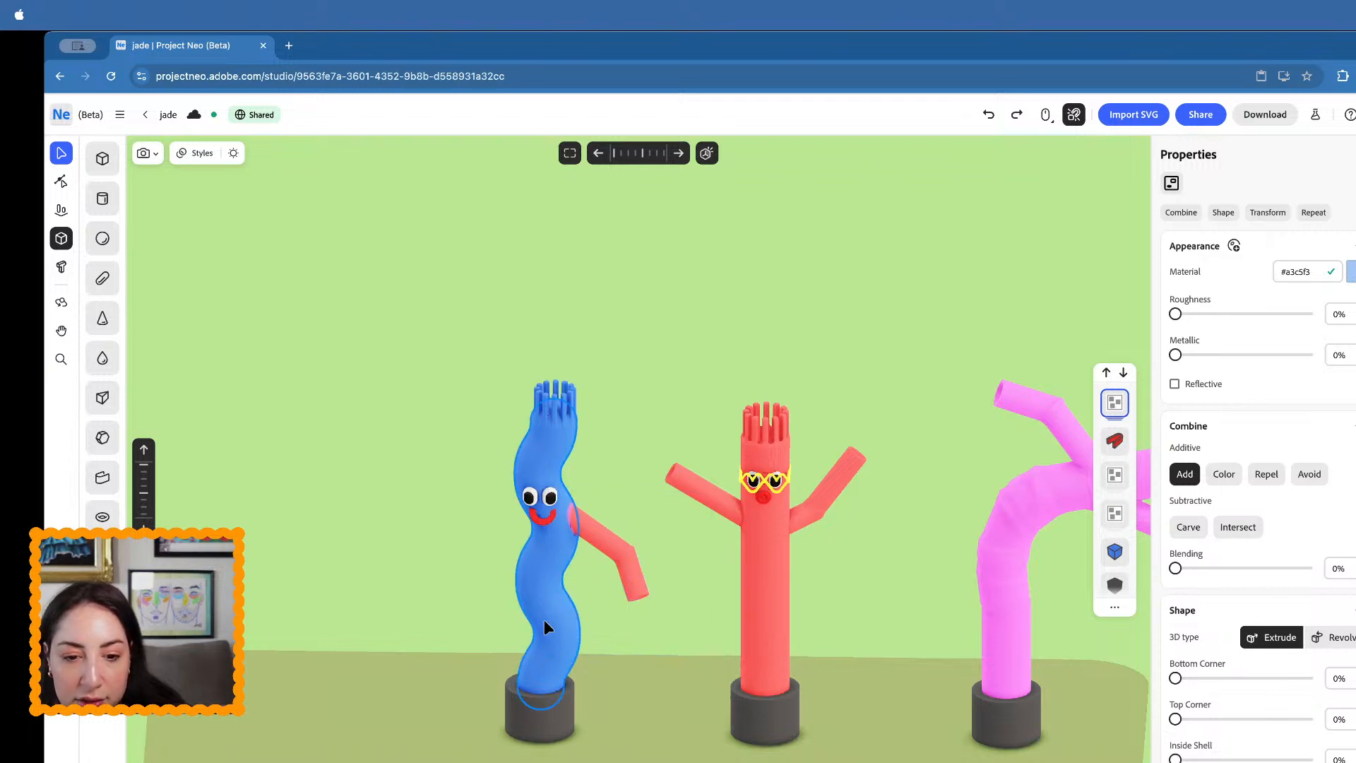
click(632, 578)
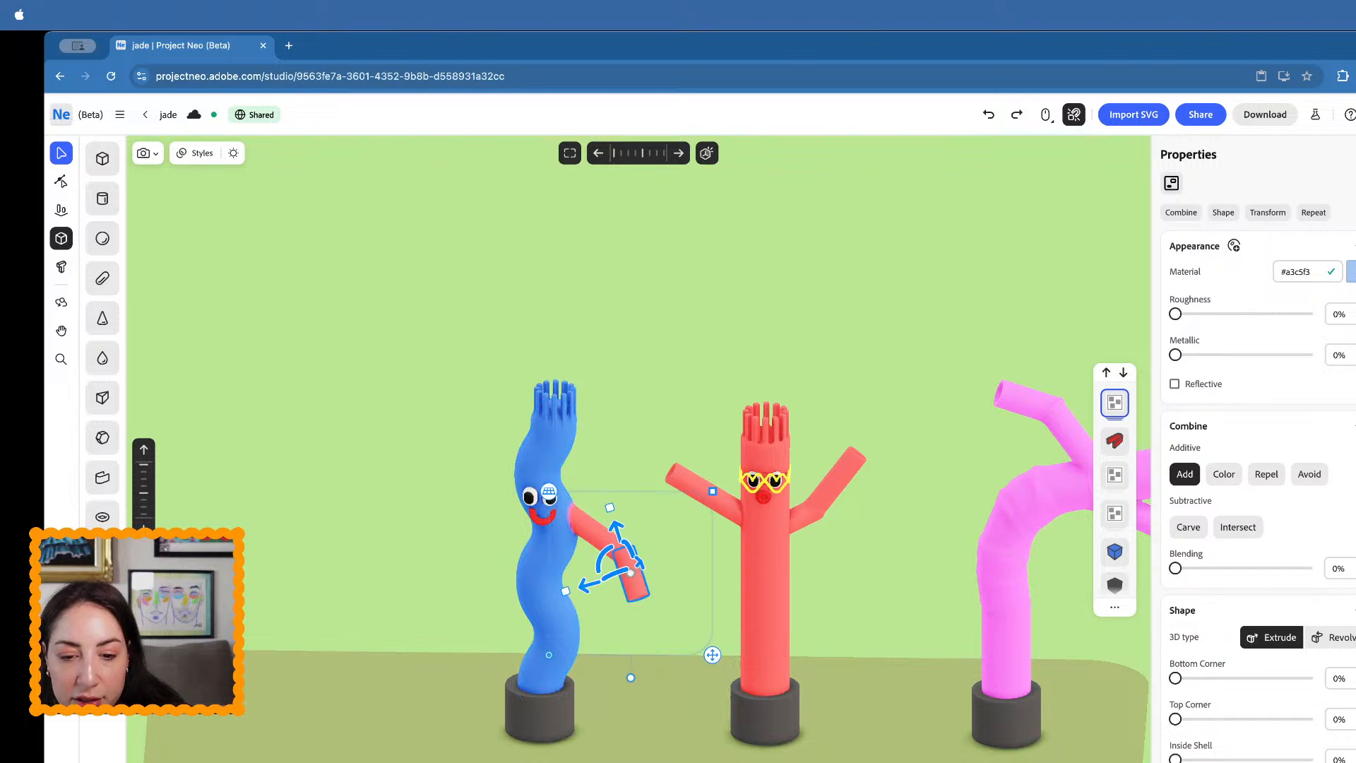
- Delete the forearm segment from the copied red arm, keeping only the upper arm on the blue figure
click(685, 629)
click(629, 554)
key(Delete)
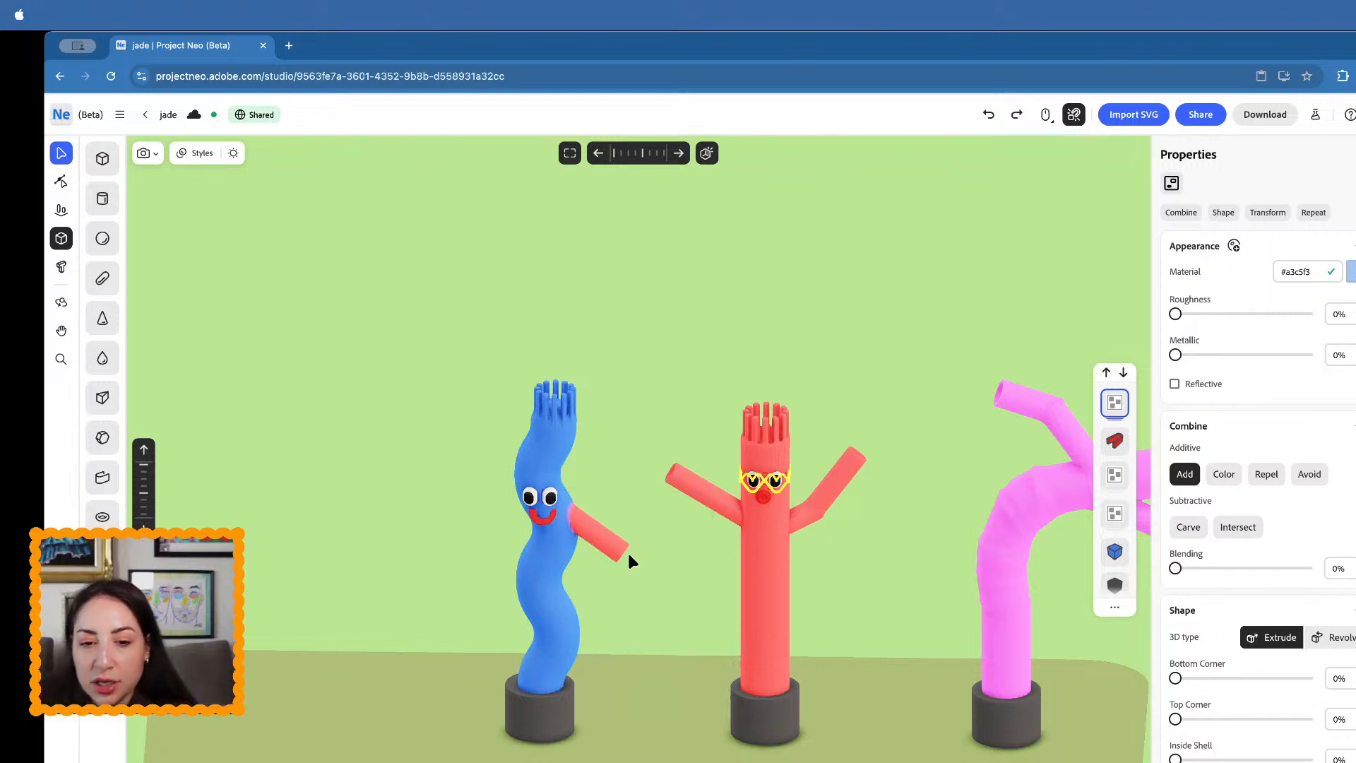
- Recolour the remaining upper arm with the blue tube's material, #3a66bd
click(608, 532)
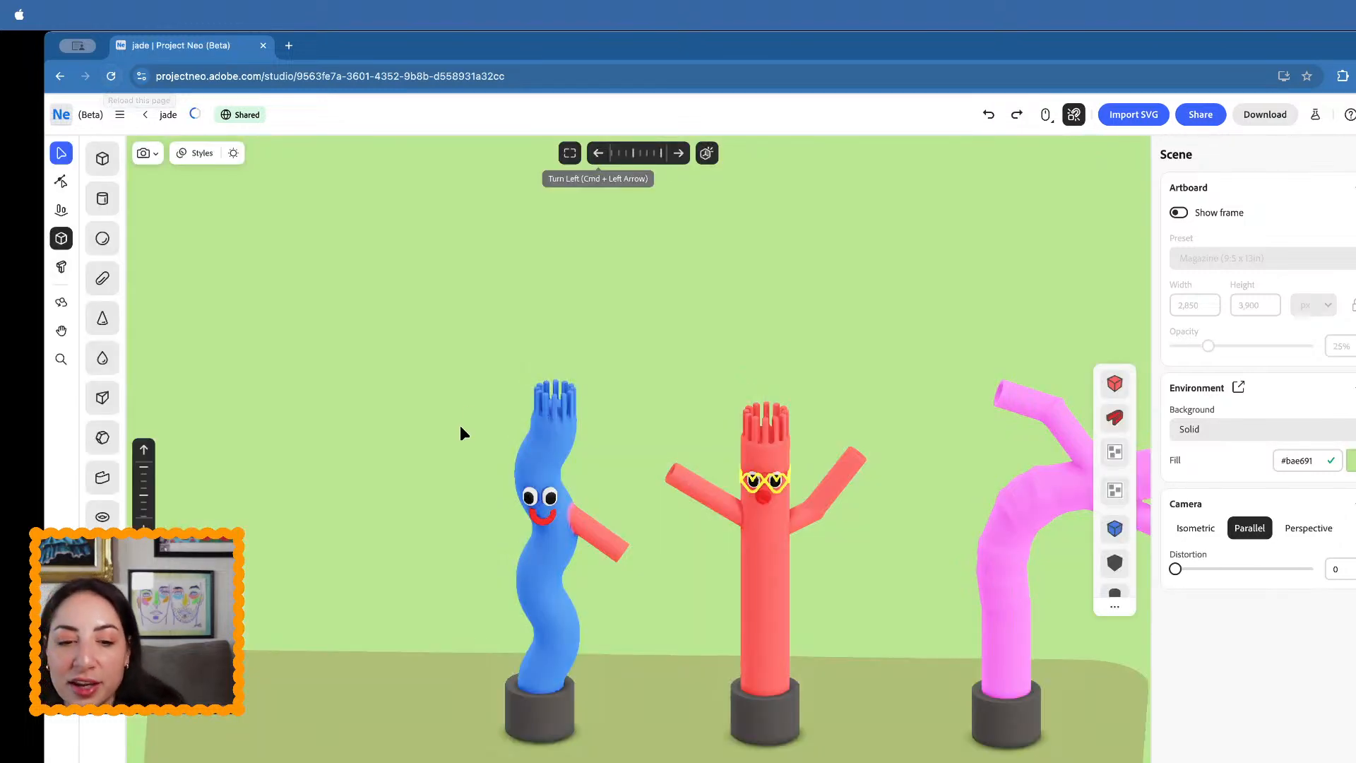
click(612, 533)
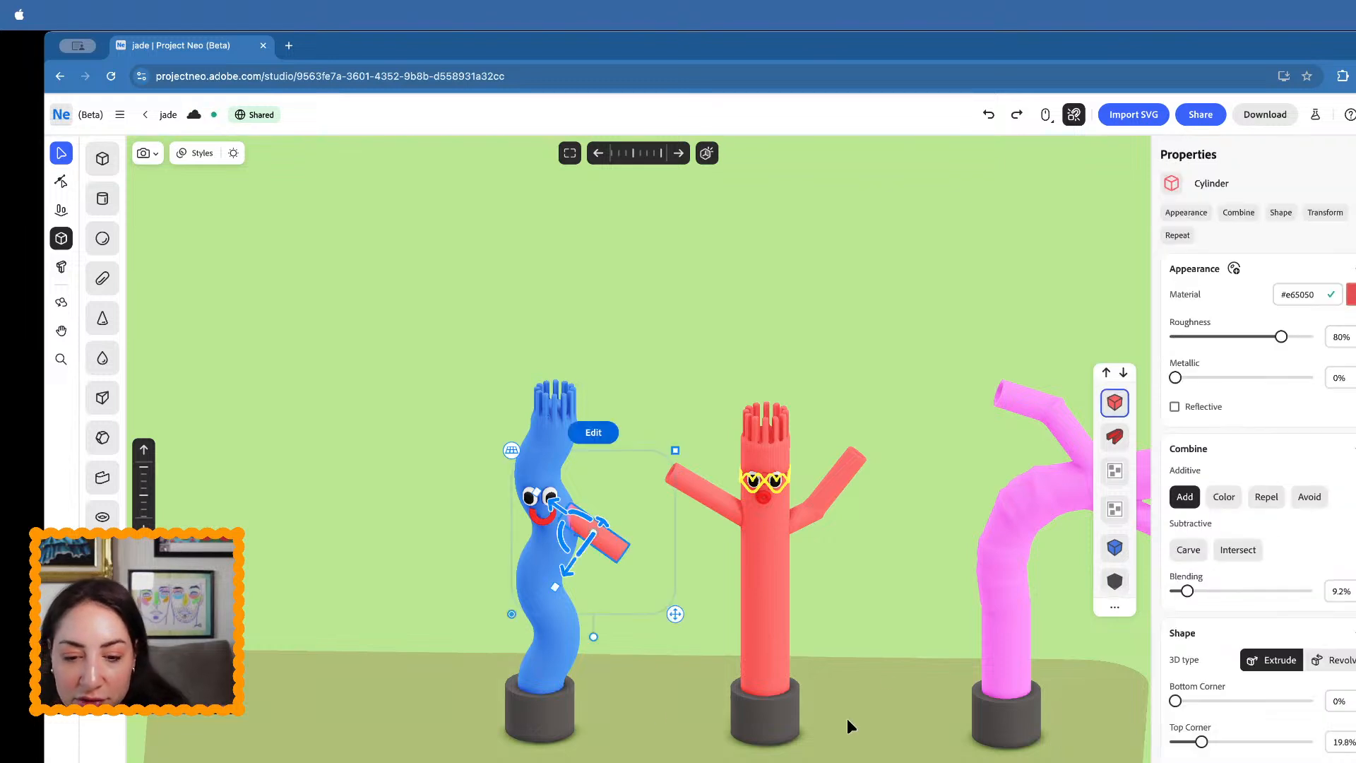
click(578, 622)
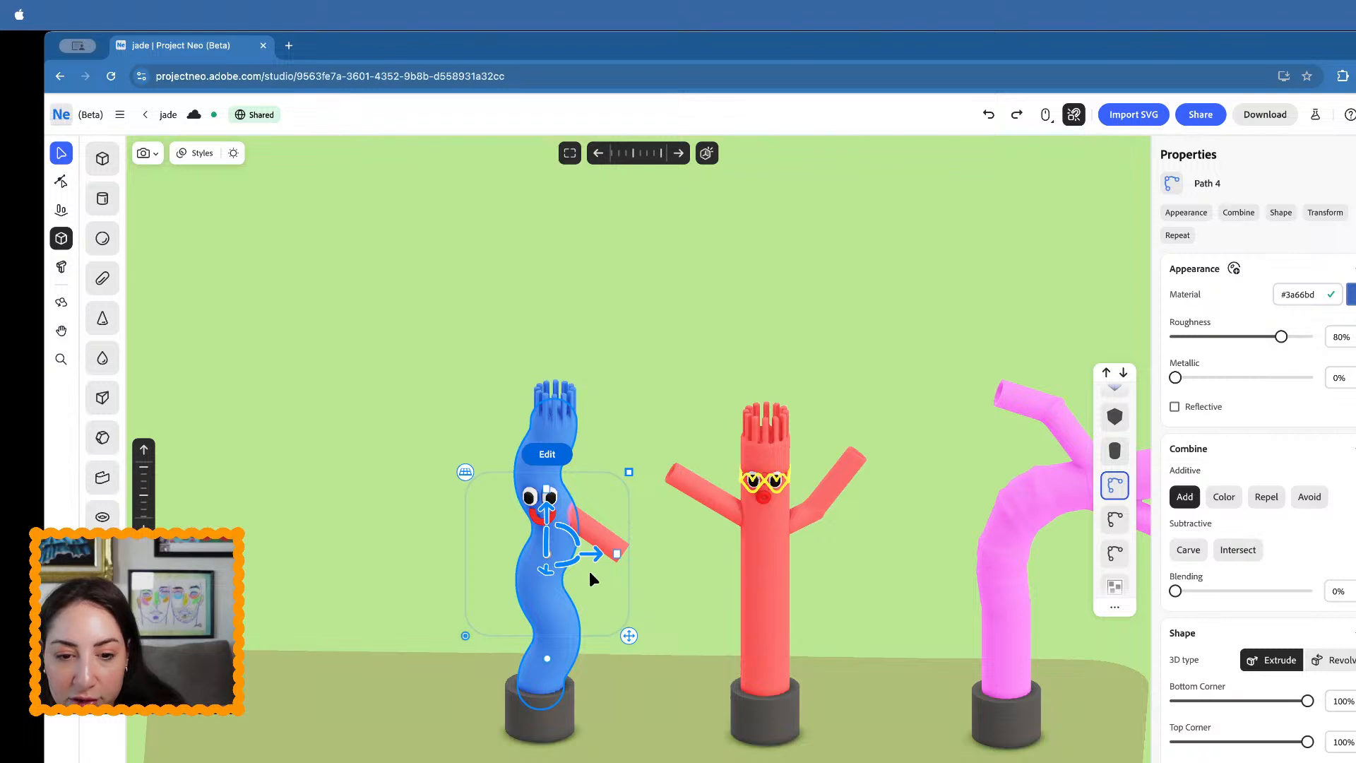
click(600, 531)
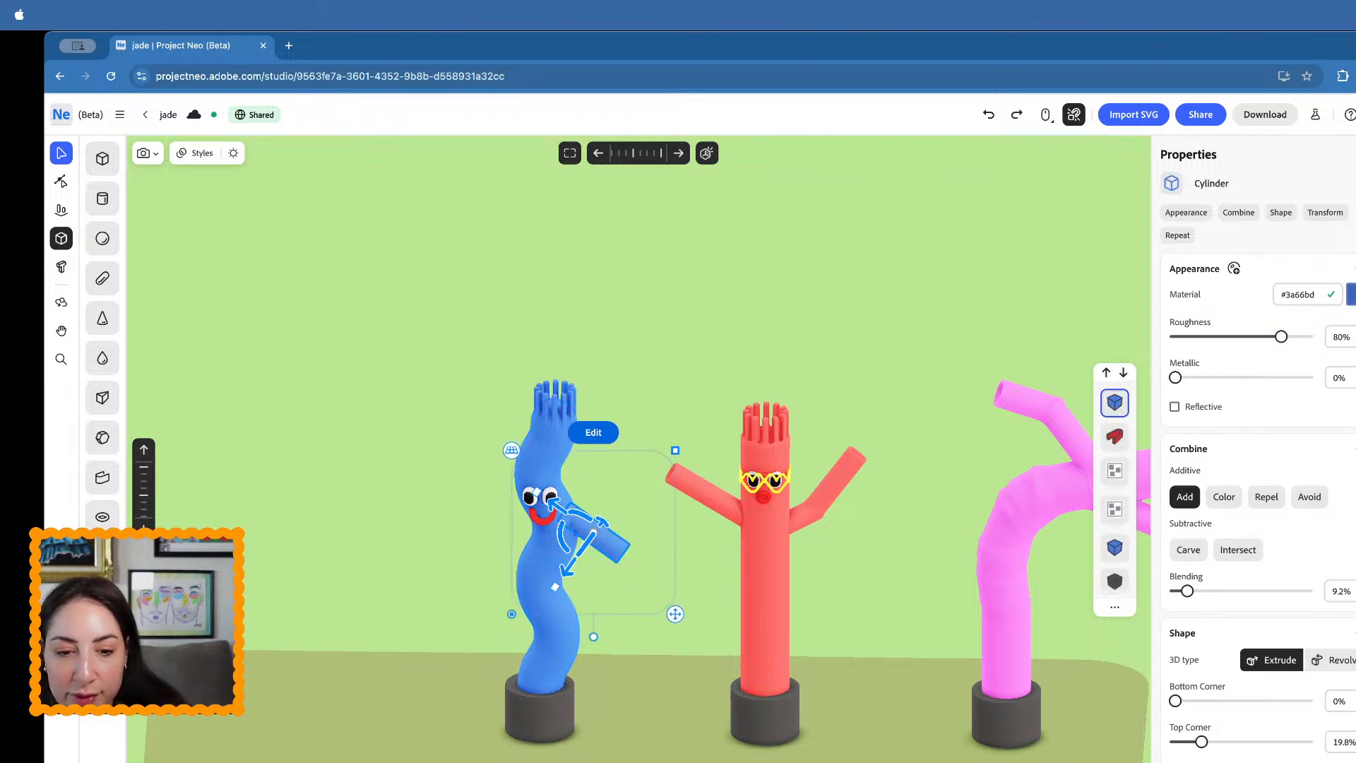
click(689, 629)
- Duplicate the blue upper arm, then rotate and move the copy to the arm's outer end as a forearm
scroll(636, 608, up, 5)
click(583, 587)
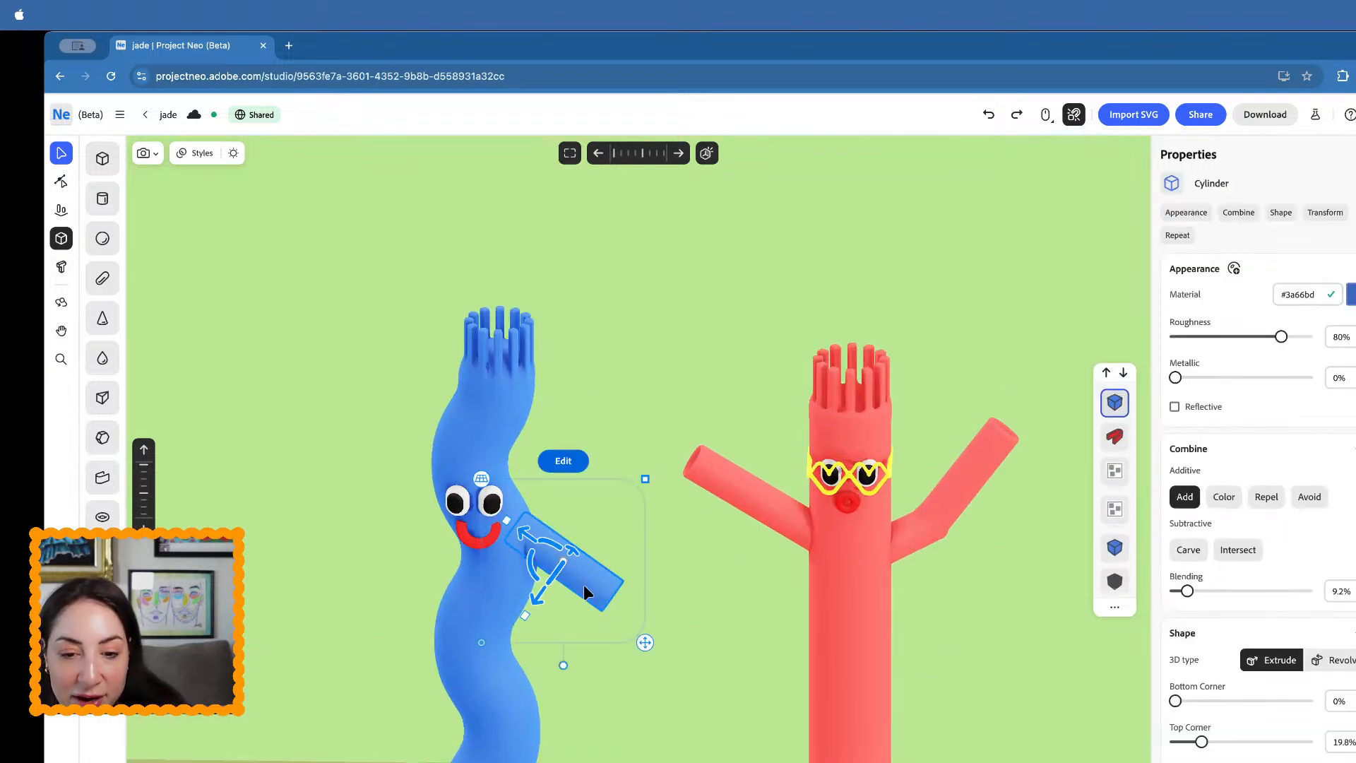
right_drag(583, 588, 525, 636)
key(super+d)
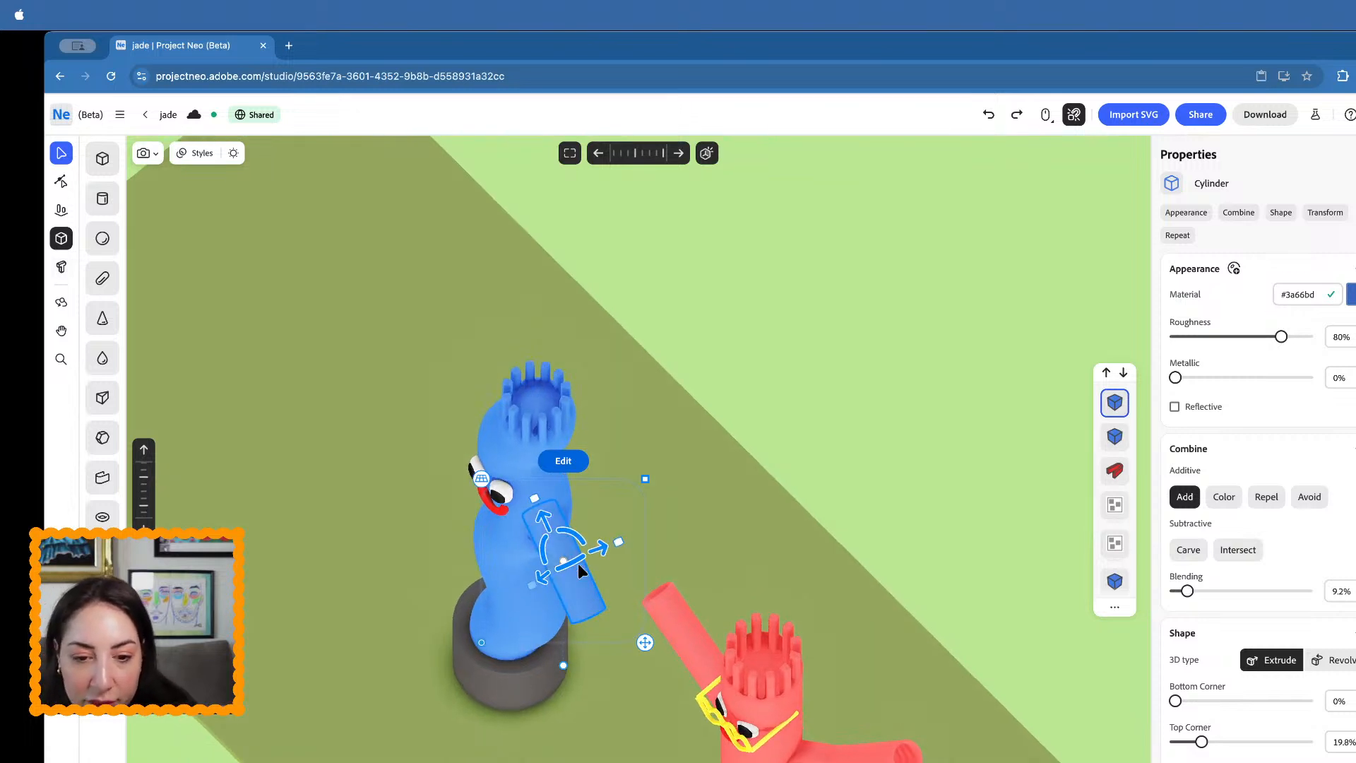
drag(569, 530, 577, 617)
drag(533, 662, 551, 650)
right_drag(553, 651, 628, 609)
drag(558, 639, 609, 611)
right_drag(606, 613, 546, 673)
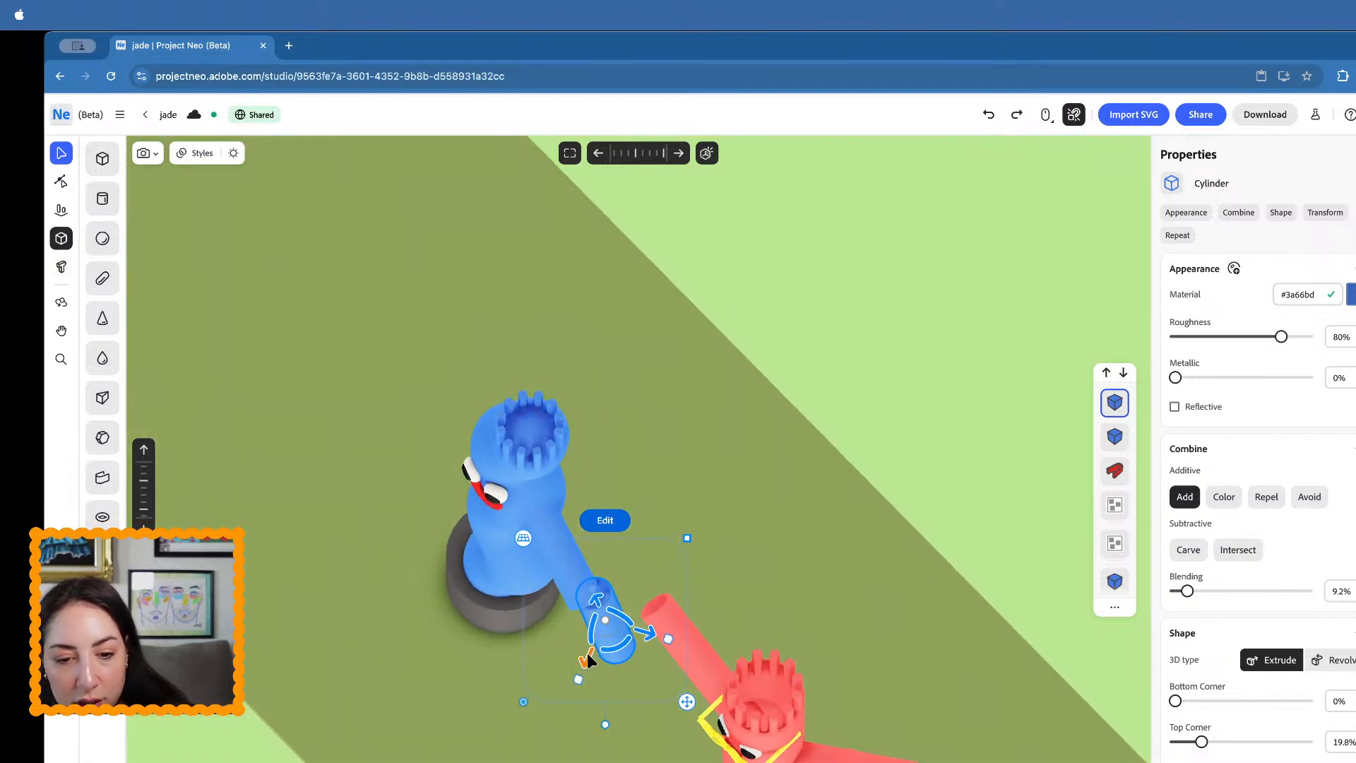
- Shorten the forearm slightly and nudge it in depth so it joins the upper arm at a downward bend
drag(587, 652, 581, 672)
drag(626, 633, 629, 634)
drag(573, 667, 579, 657)
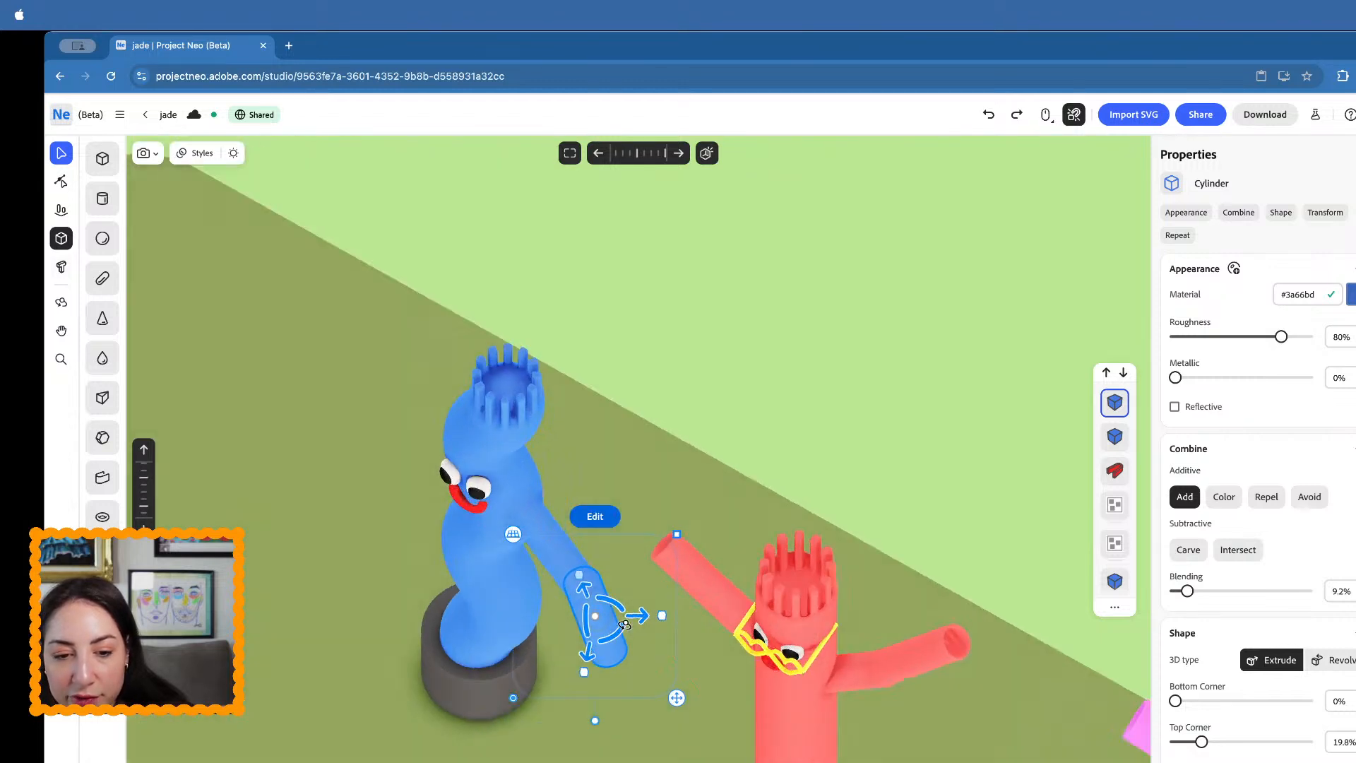
mouse_move(579, 551)
mouse_down()
mouse_move(593, 600)
mouse_move(569, 539)
mouse_up()
drag(540, 599, 547, 601)
right_drag(547, 601, 498, 682)
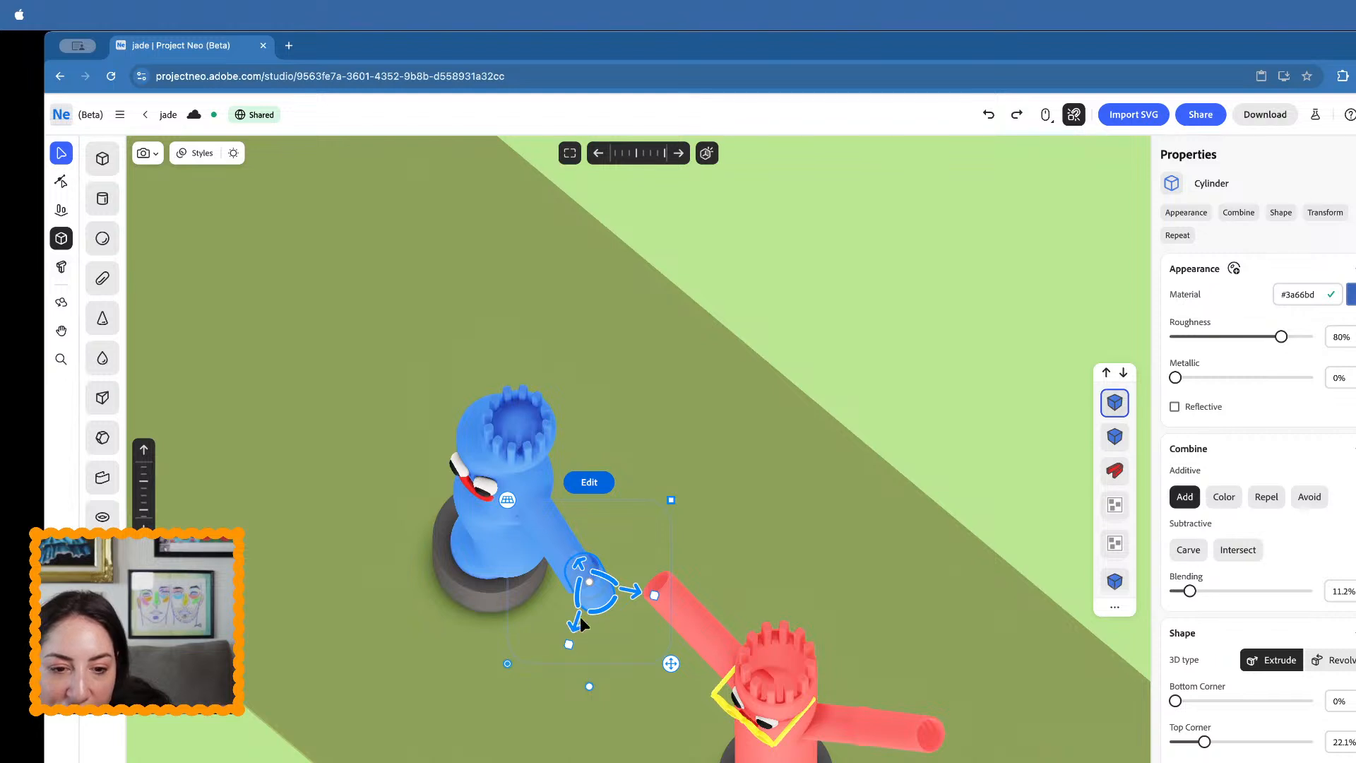
drag(575, 624, 569, 633)
right_drag(571, 633, 609, 541)
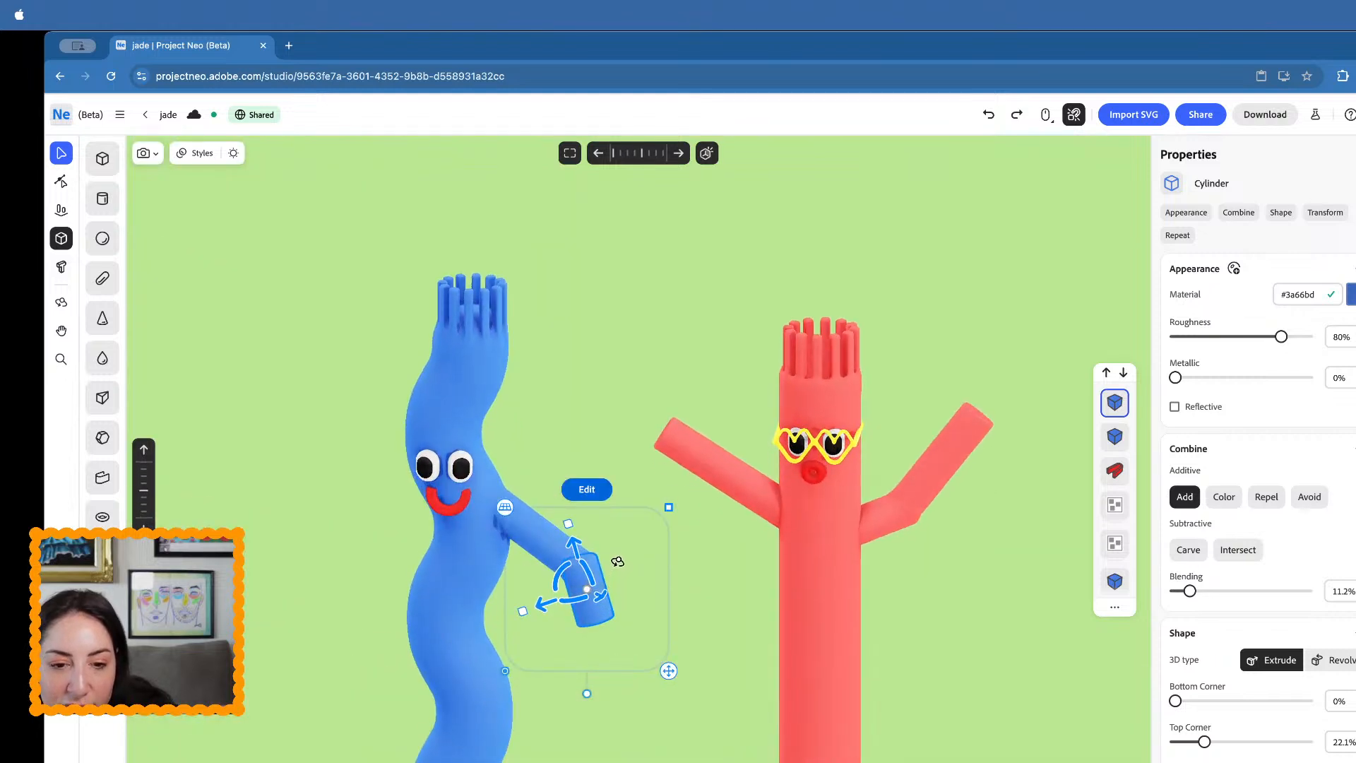
scroll(609, 541, down, 3)
click(639, 406)
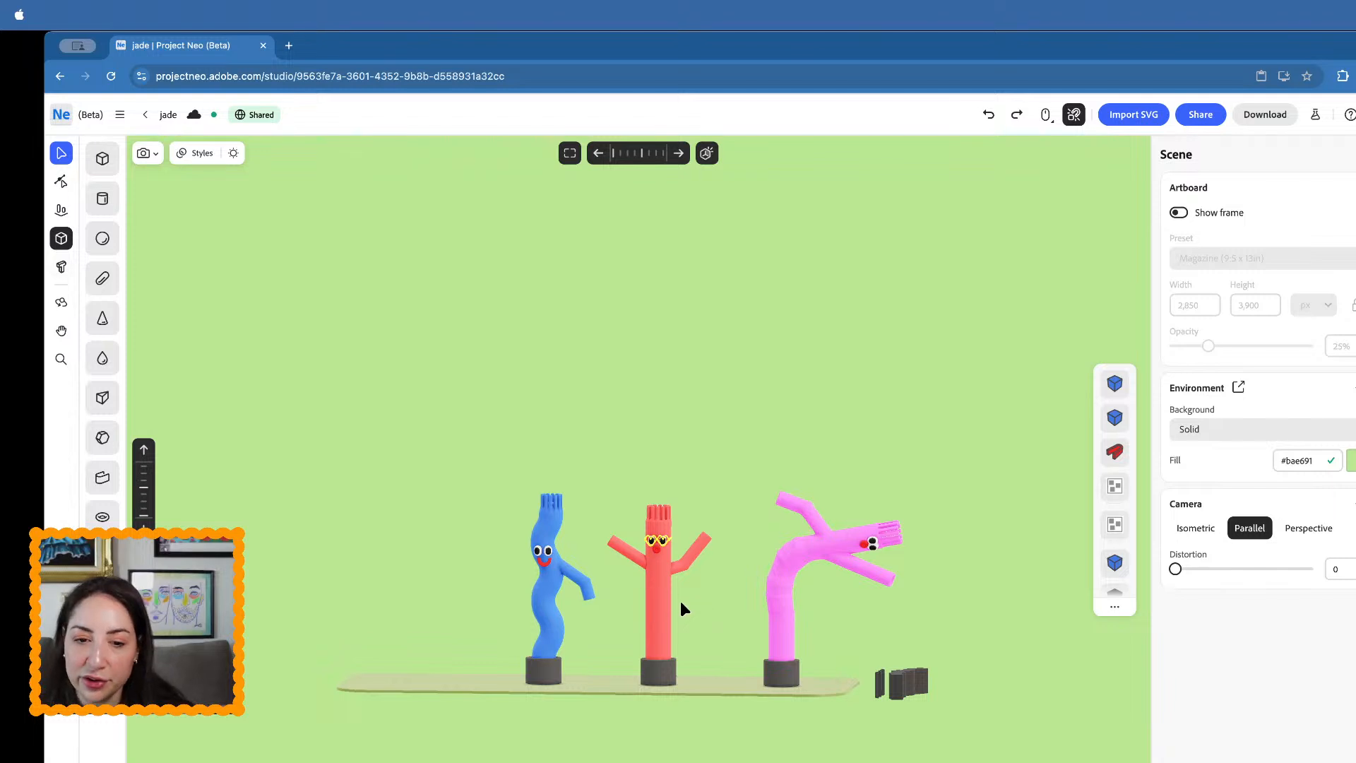
- Duplicate the blue forearm and place the copy at its lower end, tilted back toward the body as a third arm segment
scroll(611, 606, up, 3)
scroll(609, 596, down, 3)
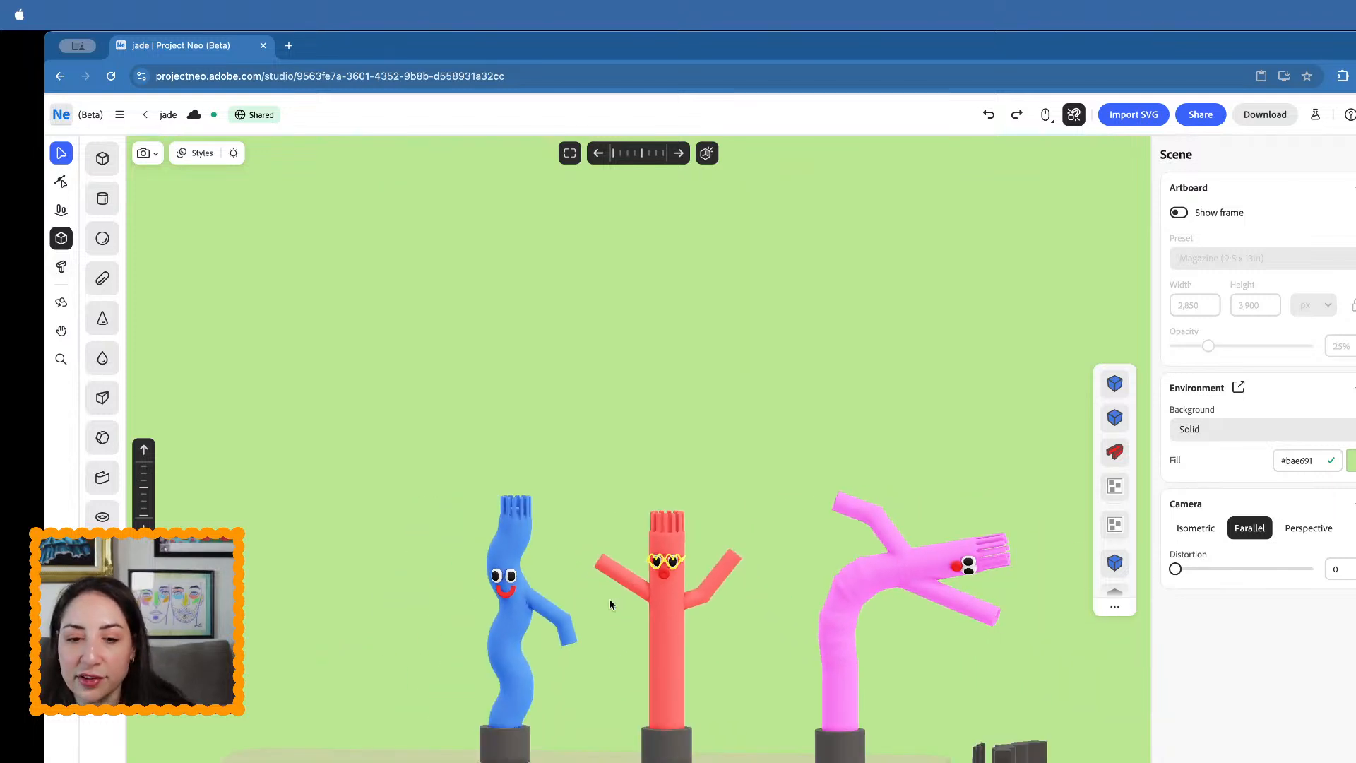
middle_drag(608, 599, 744, 522)
scroll(744, 523, up, 3)
click(777, 634)
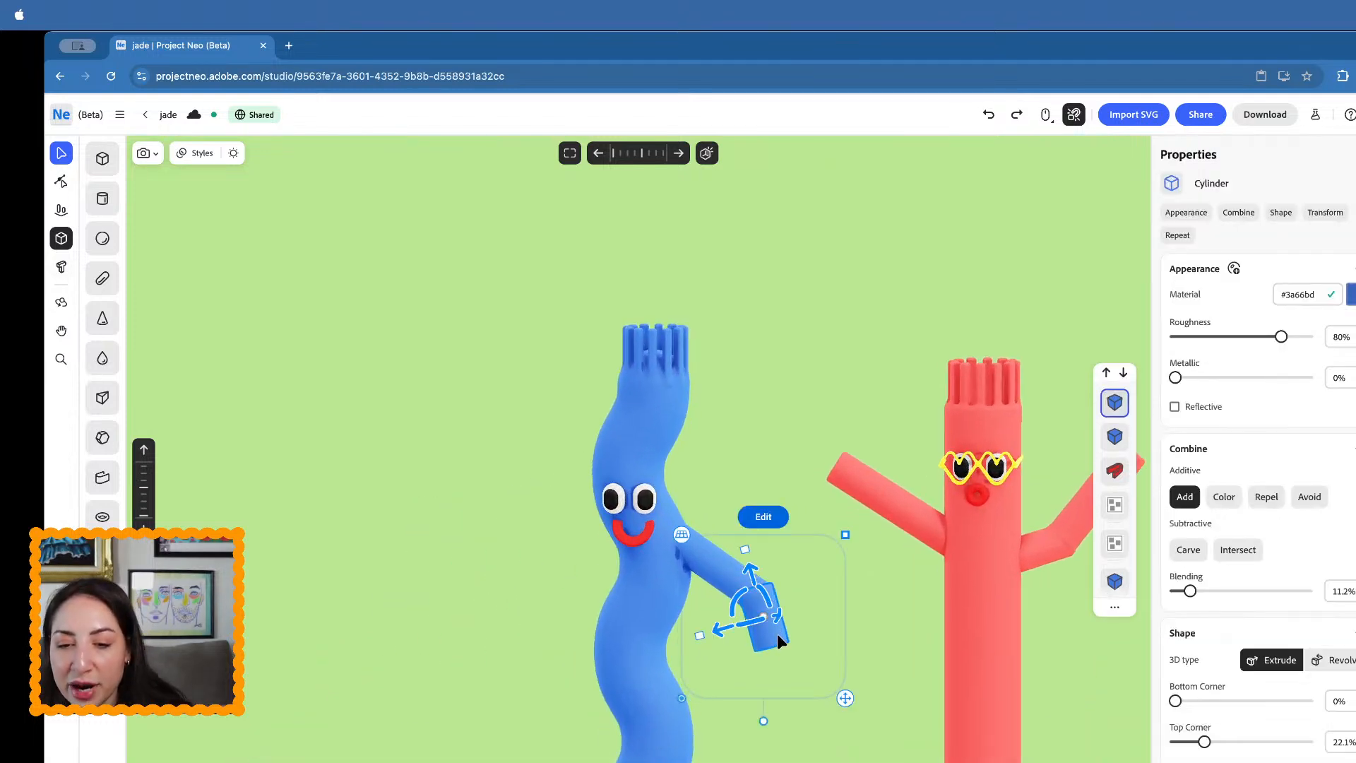
scroll(777, 634, up, 2)
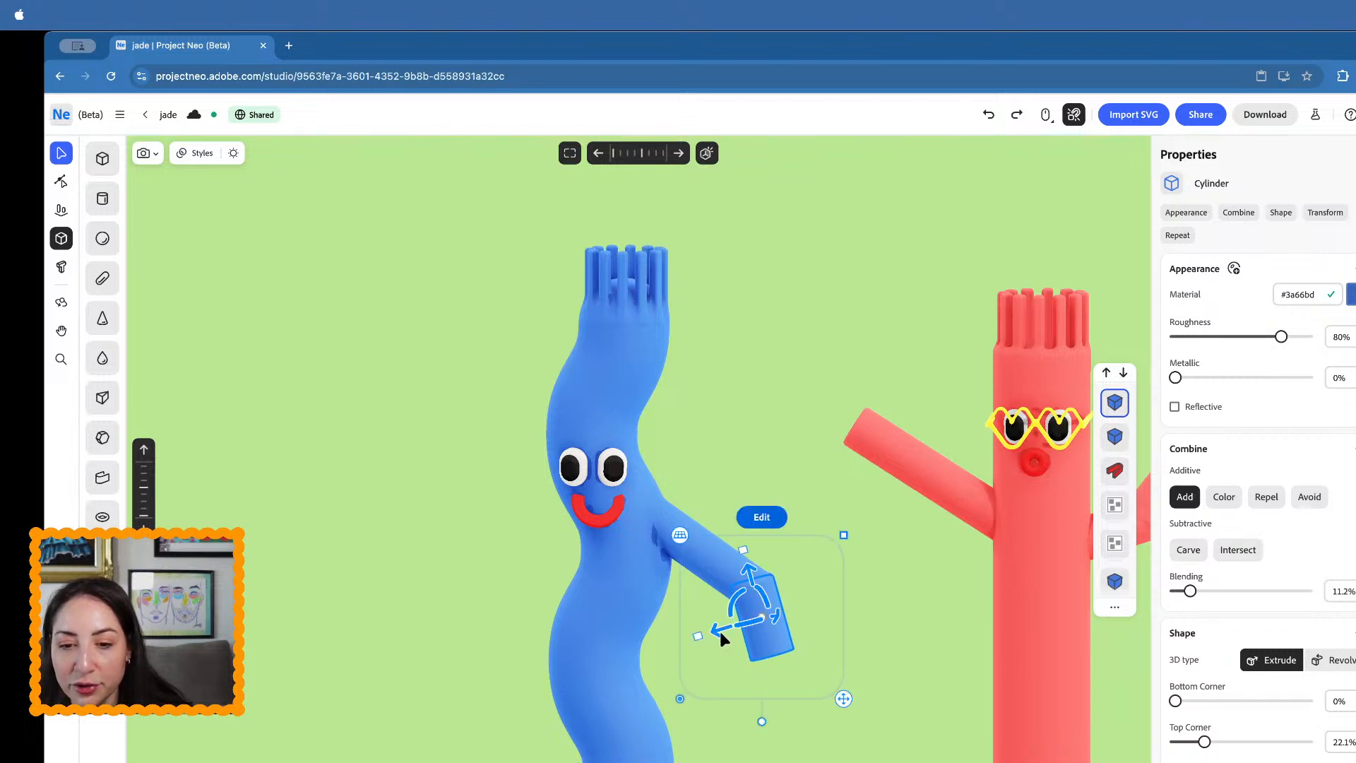
scroll(719, 629, down, 3)
scroll(764, 631, up, 3)
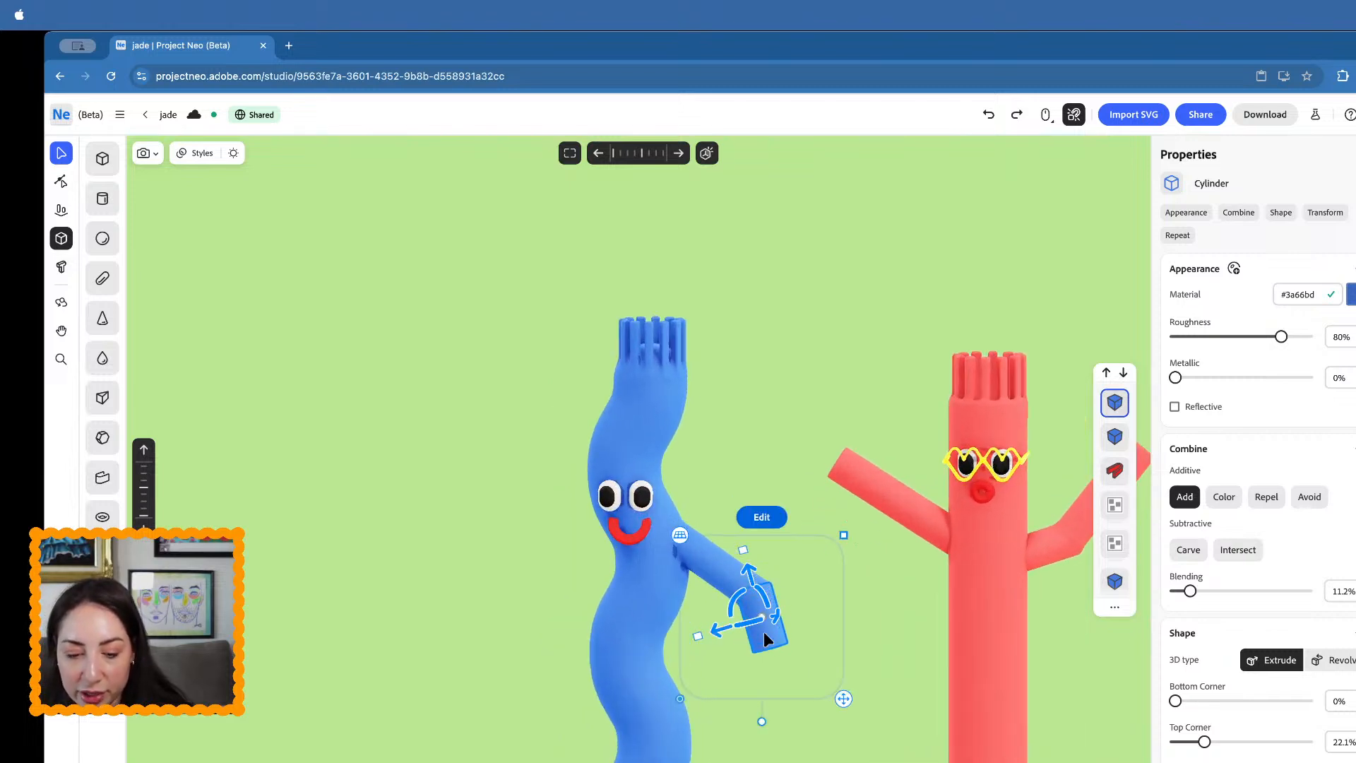
key(super+d)
drag(747, 572, 791, 615)
scroll(791, 616, down, 2)
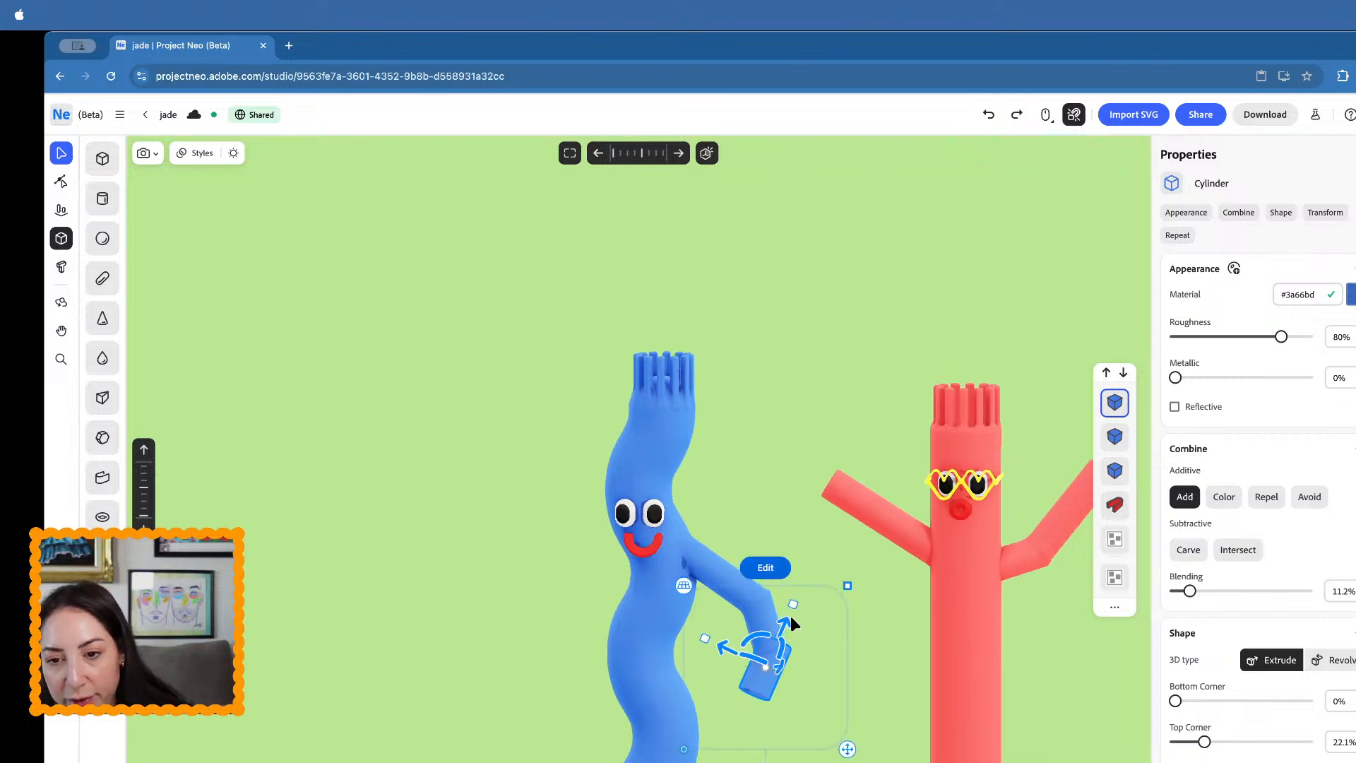
scroll(790, 616, down, 5)
click(883, 443)
- Examine the blue figure's new arm in comparison with the red and magenta figures on the platform
scroll(843, 511, down, 3)
middle_drag(843, 511, 779, 521)
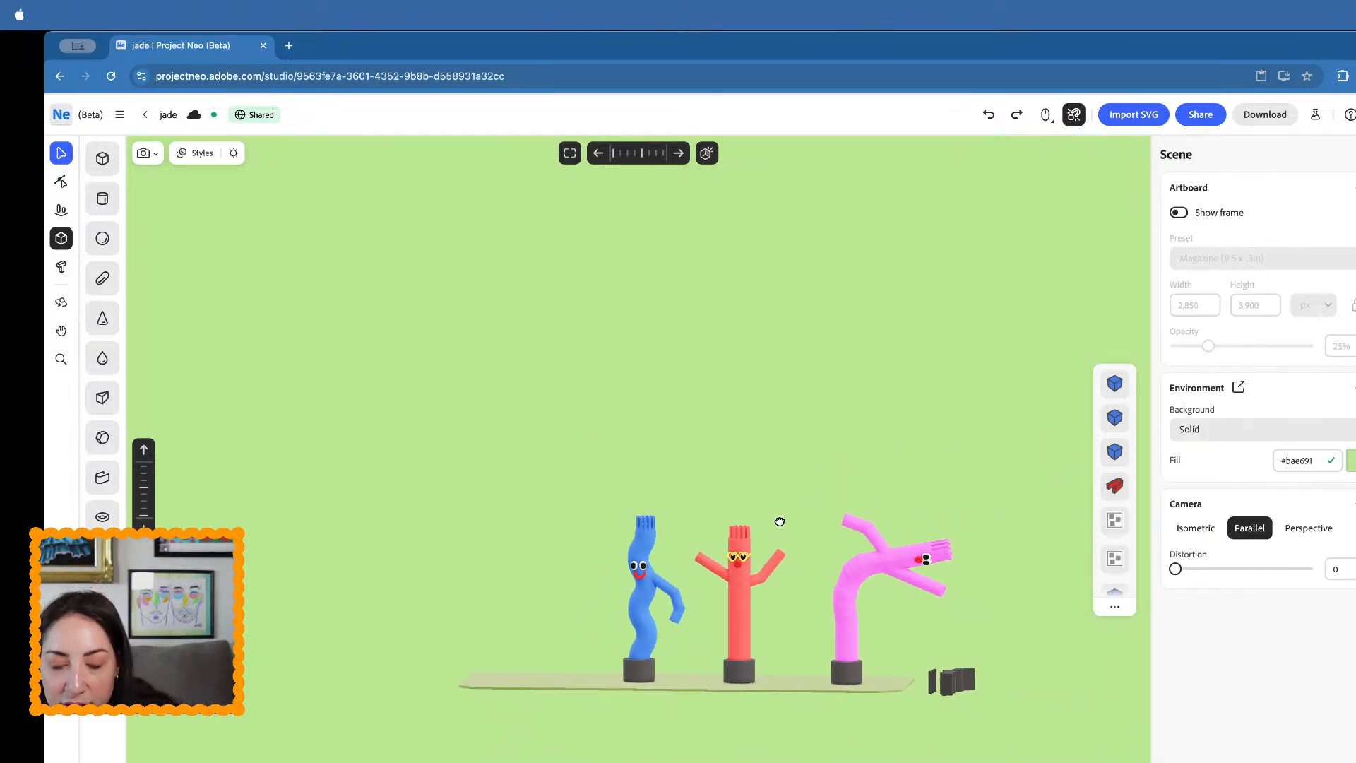
scroll(756, 530, up, 4)
click(708, 644)
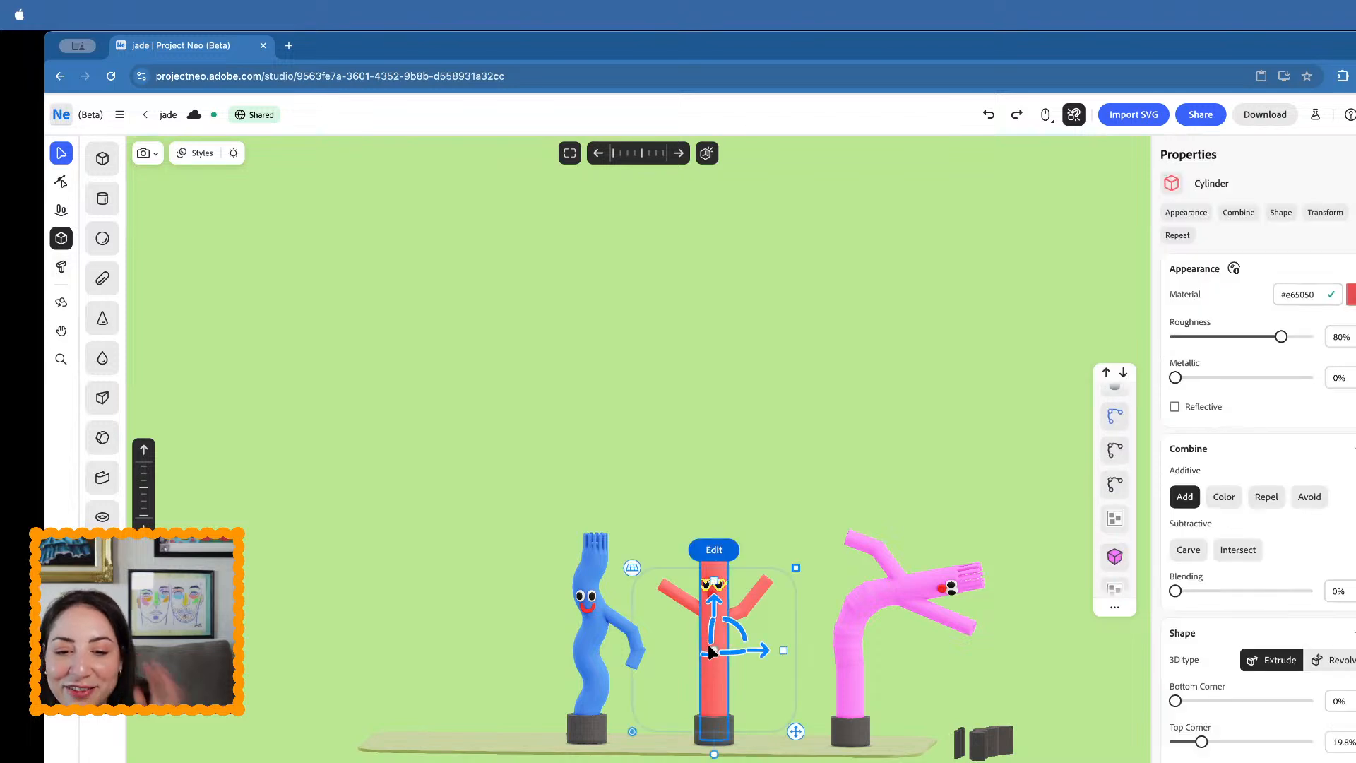
click(845, 507)
click(893, 596)
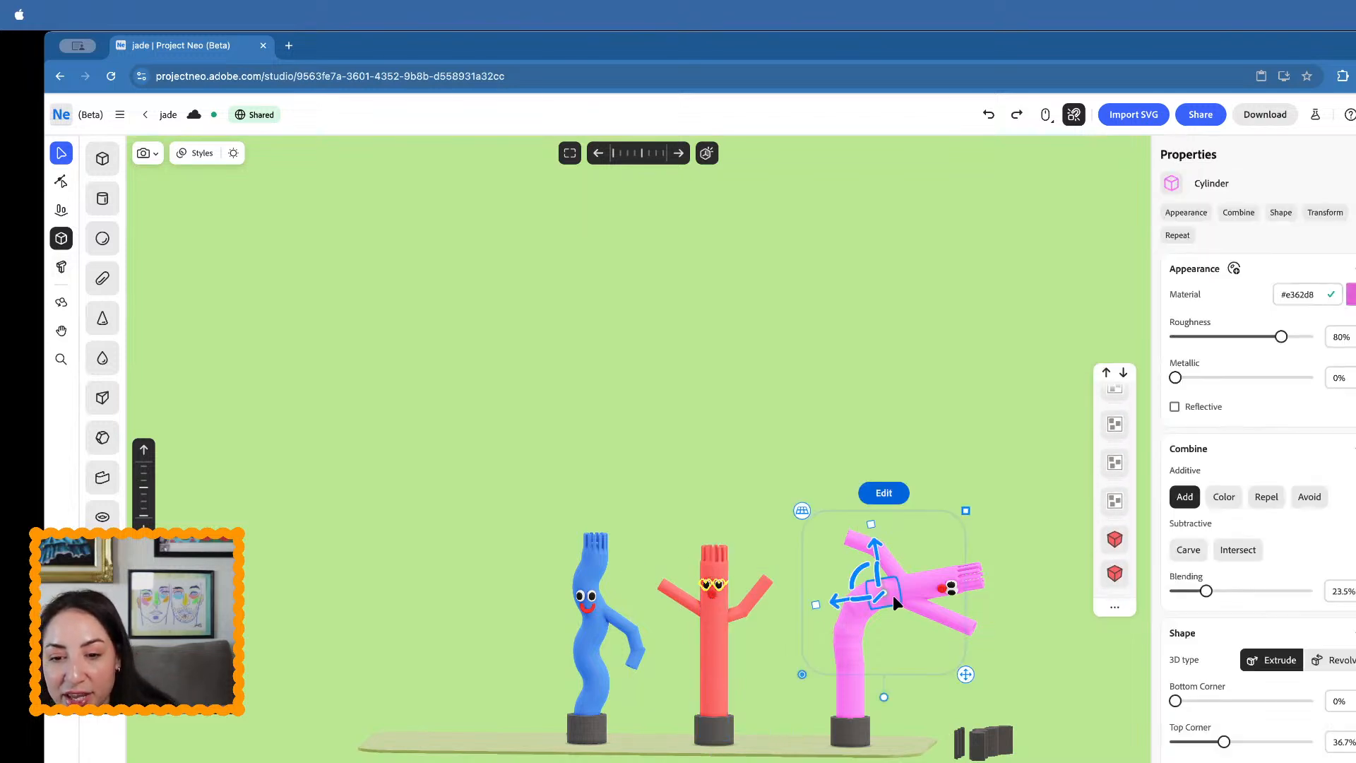
click(608, 646)
scroll(611, 646, up, 6)
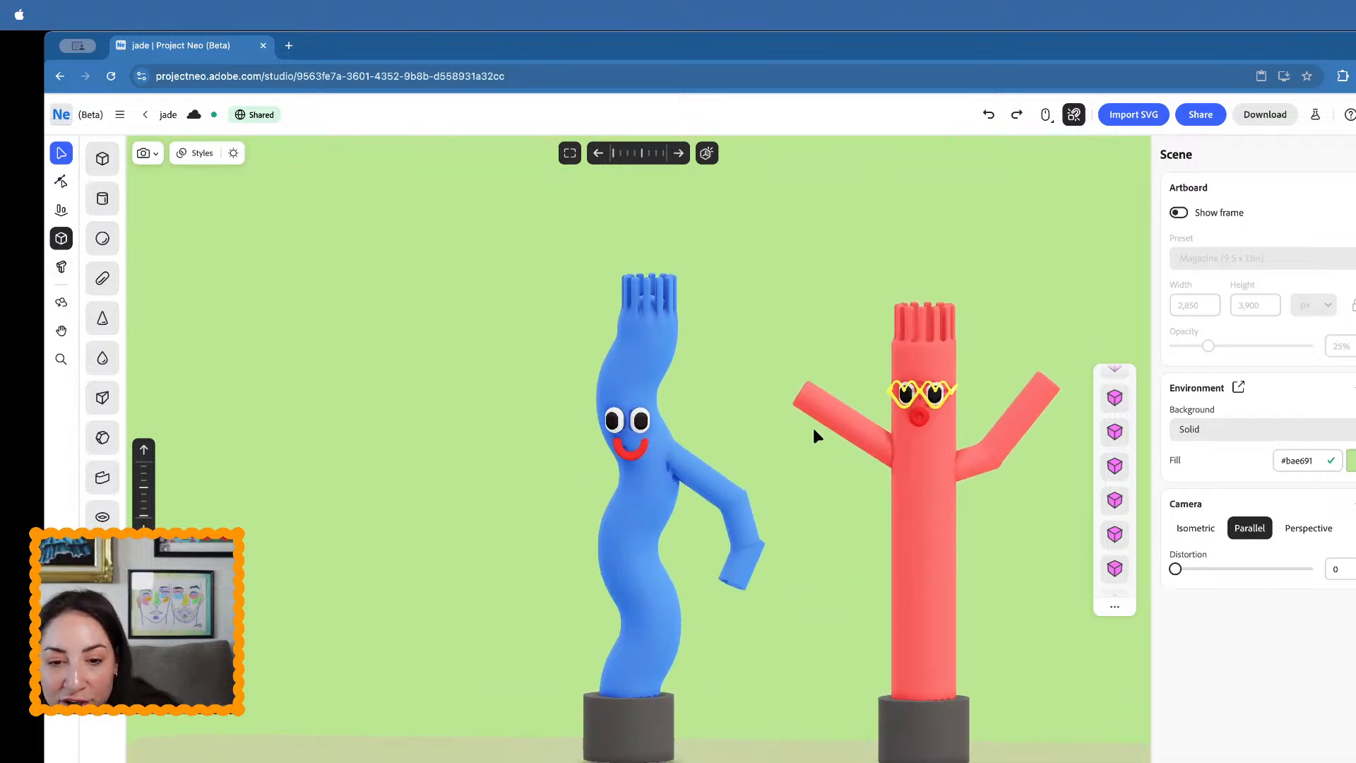
- Group the three blue arm segments, duplicate the group, and place the turned copy on the body's opposite side as a raised arm
click(734, 583)
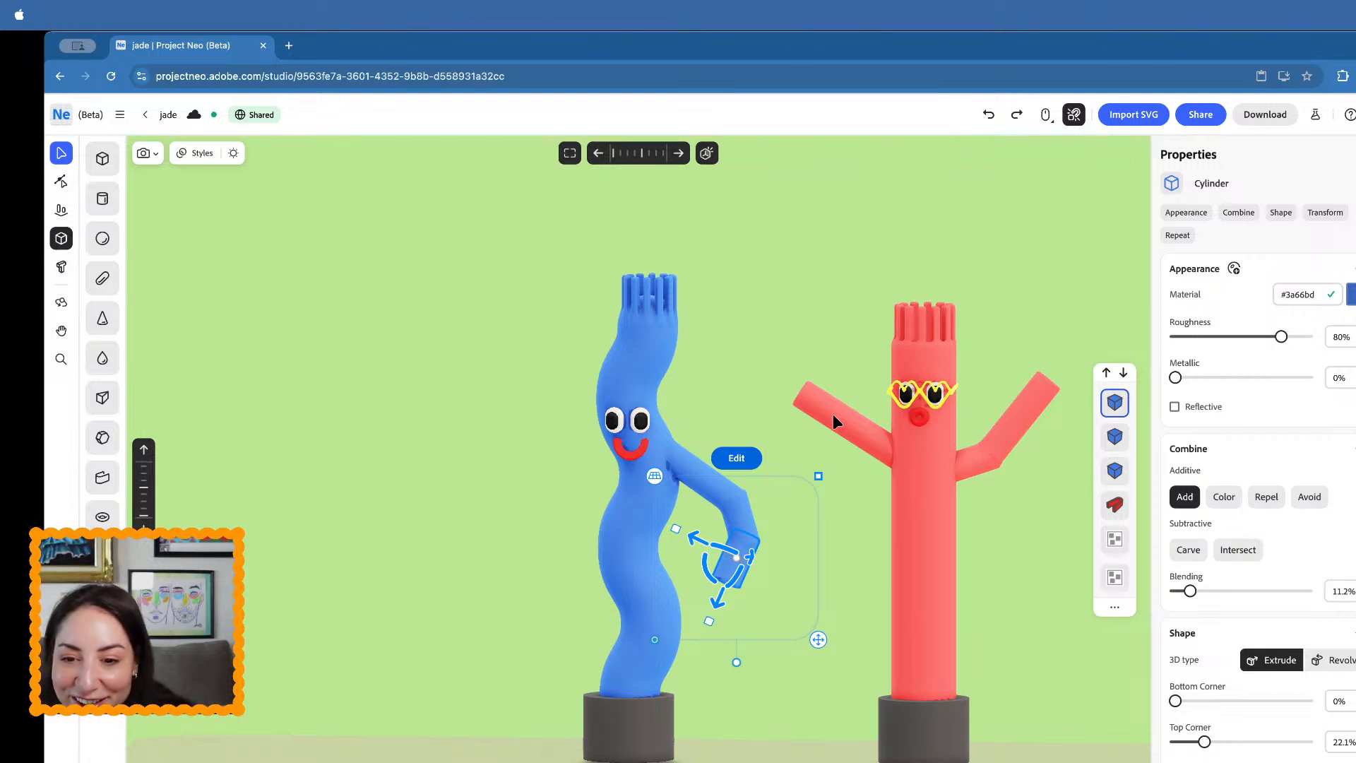
shift+click(708, 552)
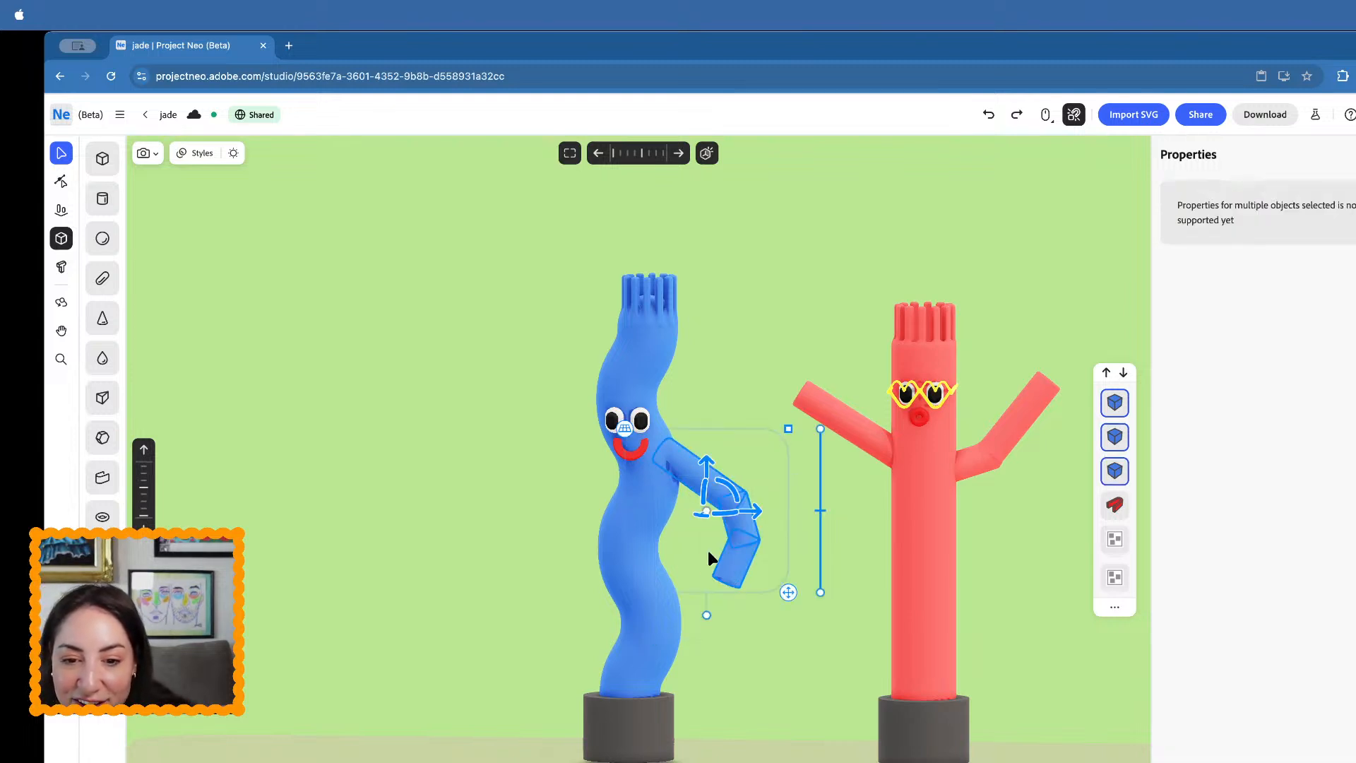
key(super+g)
key(super+v)
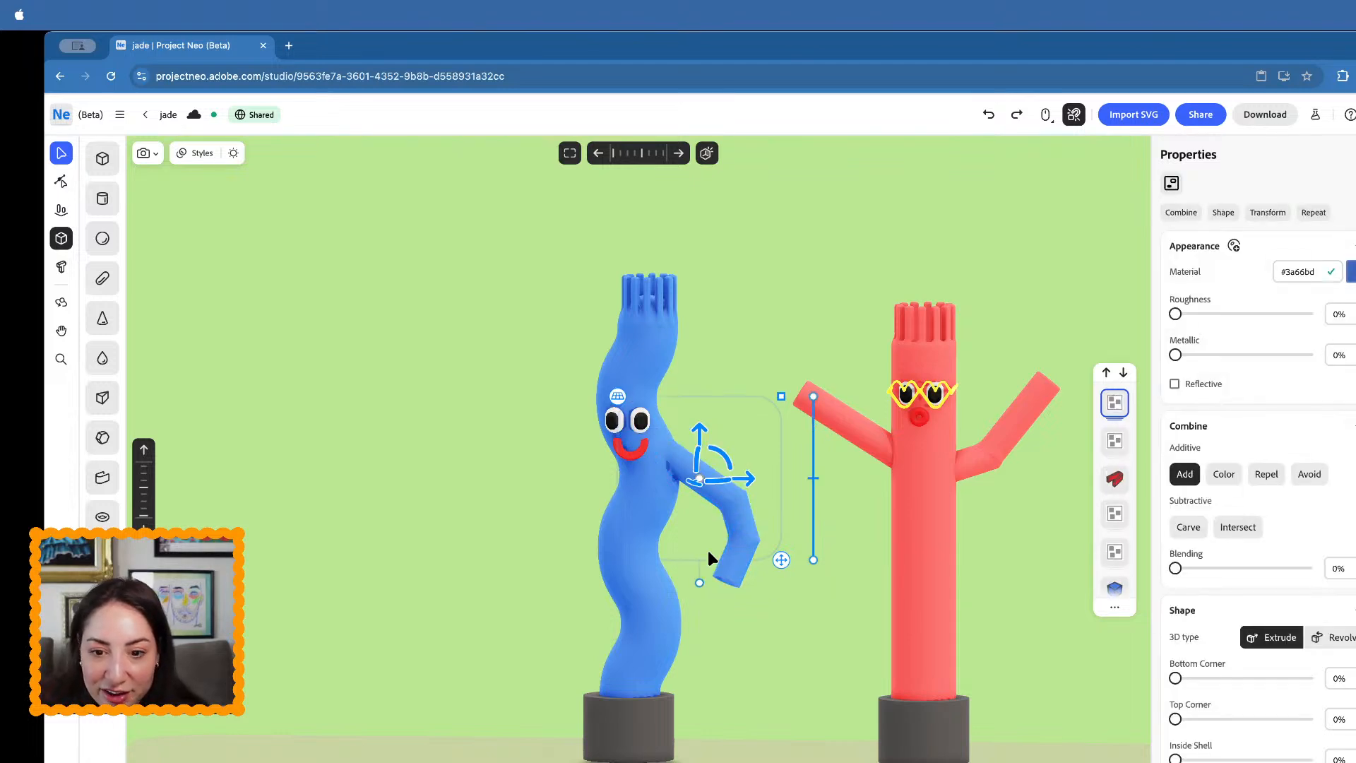
drag(735, 495, 575, 431)
click(461, 575)
- Delete the leftover dark blocks lying beyond the magenta figure's end of the platform
scroll(461, 576, down, 4)
scroll(461, 575, down, 2)
mouse_move(460, 575)
right_down()
mouse_move(481, 579)
mouse_move(481, 550)
mouse_move(466, 575)
right_up()
scroll(466, 576, down, 3)
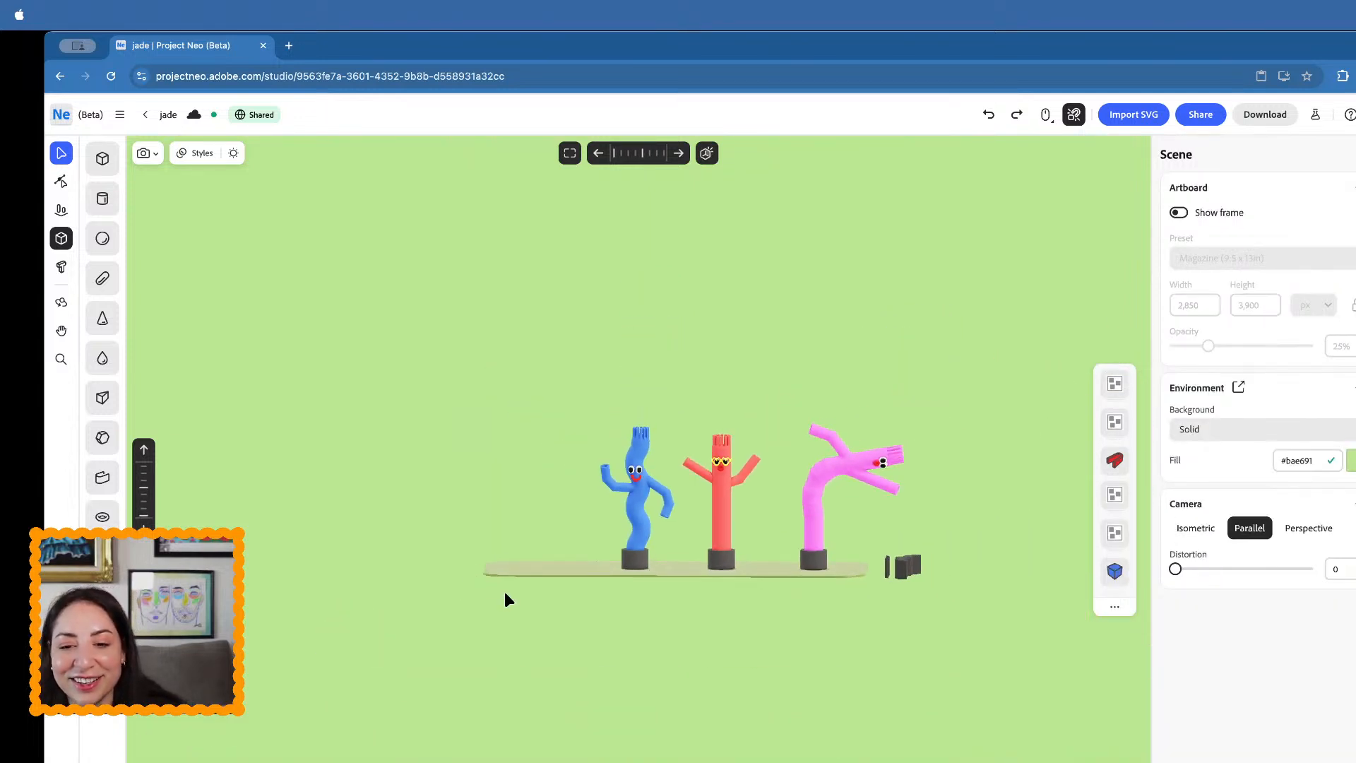
drag(972, 612, 876, 544)
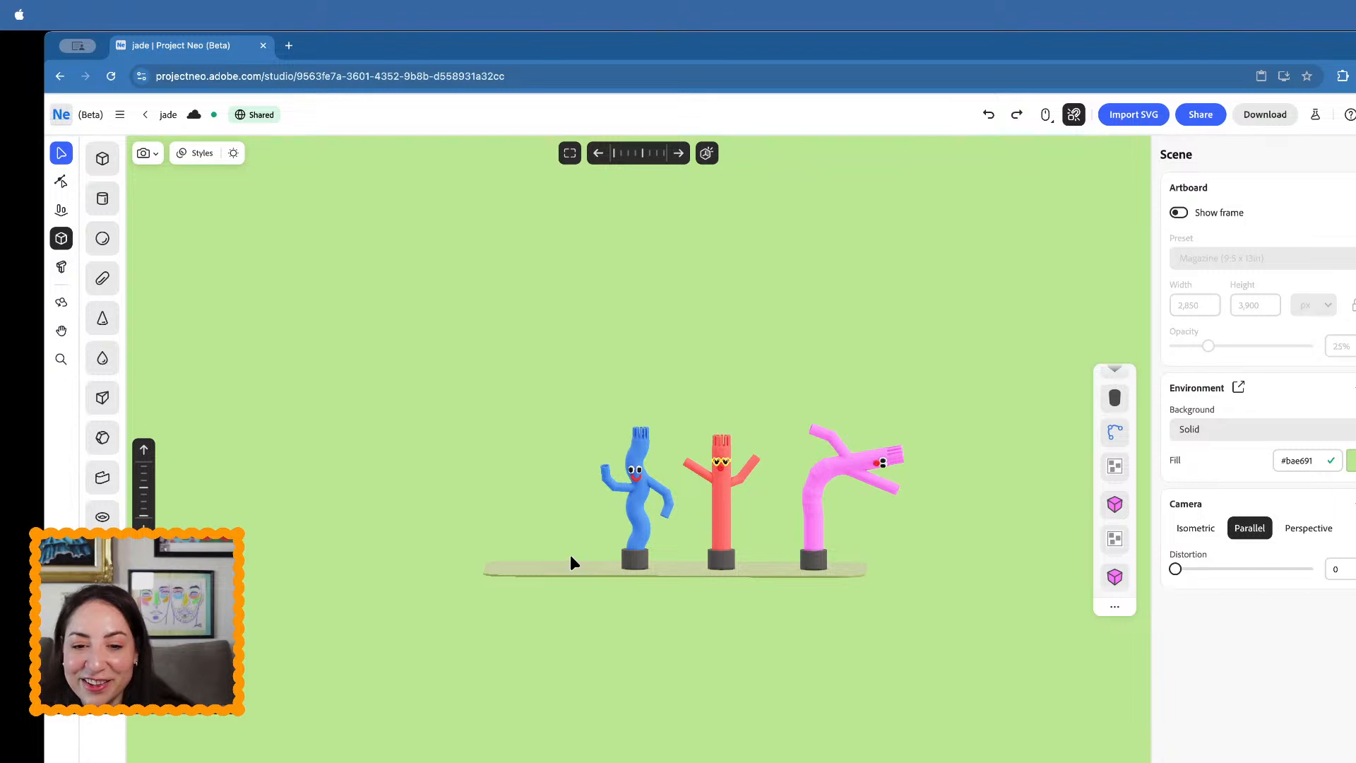
- Shift the platform sideways toward the magenta figure so that it sits centred under the three figures
click(563, 571)
drag(720, 572, 768, 568)
click(720, 537)
click(700, 703)
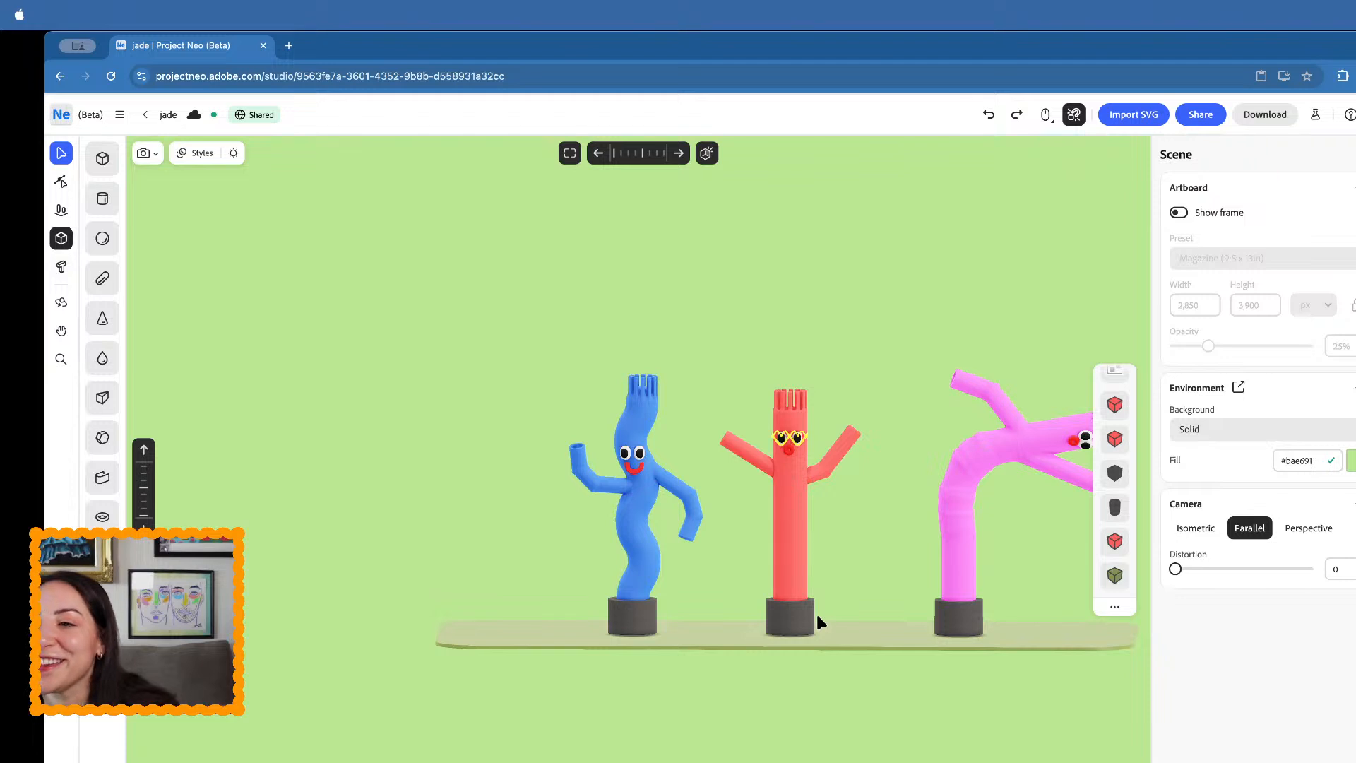
click(707, 612)
click(868, 305)
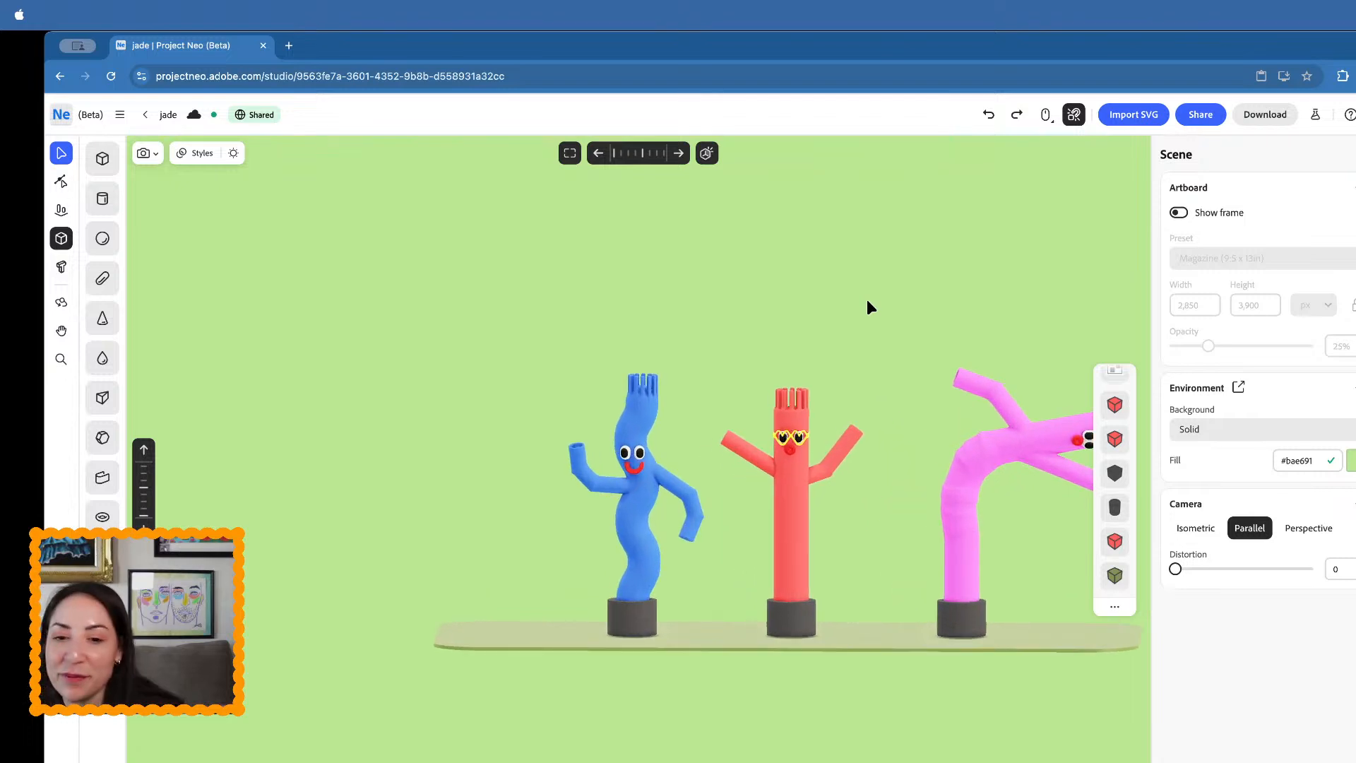
- Move the whole magenta figure with its base closer to the red one, evening out the spacing on the platform
middle_drag(825, 339, 681, 341)
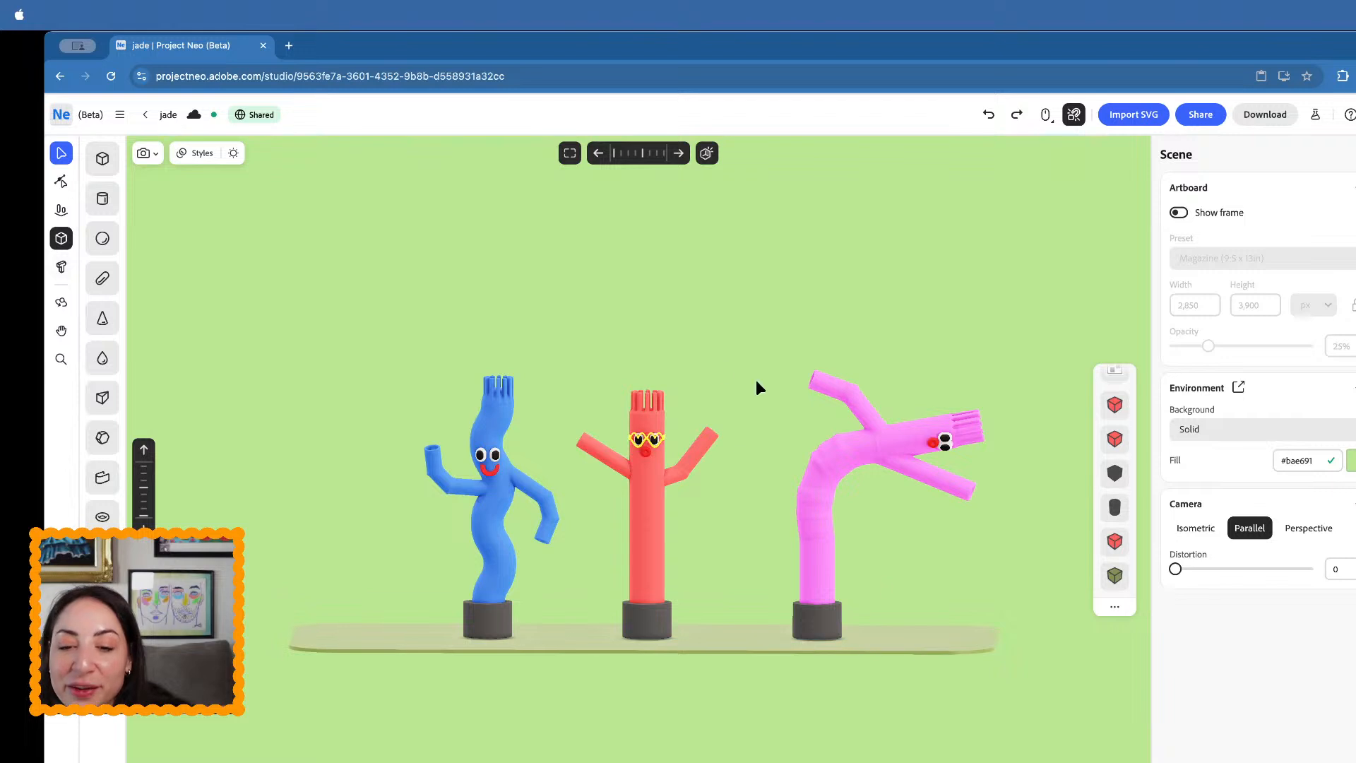
drag(755, 319, 953, 627)
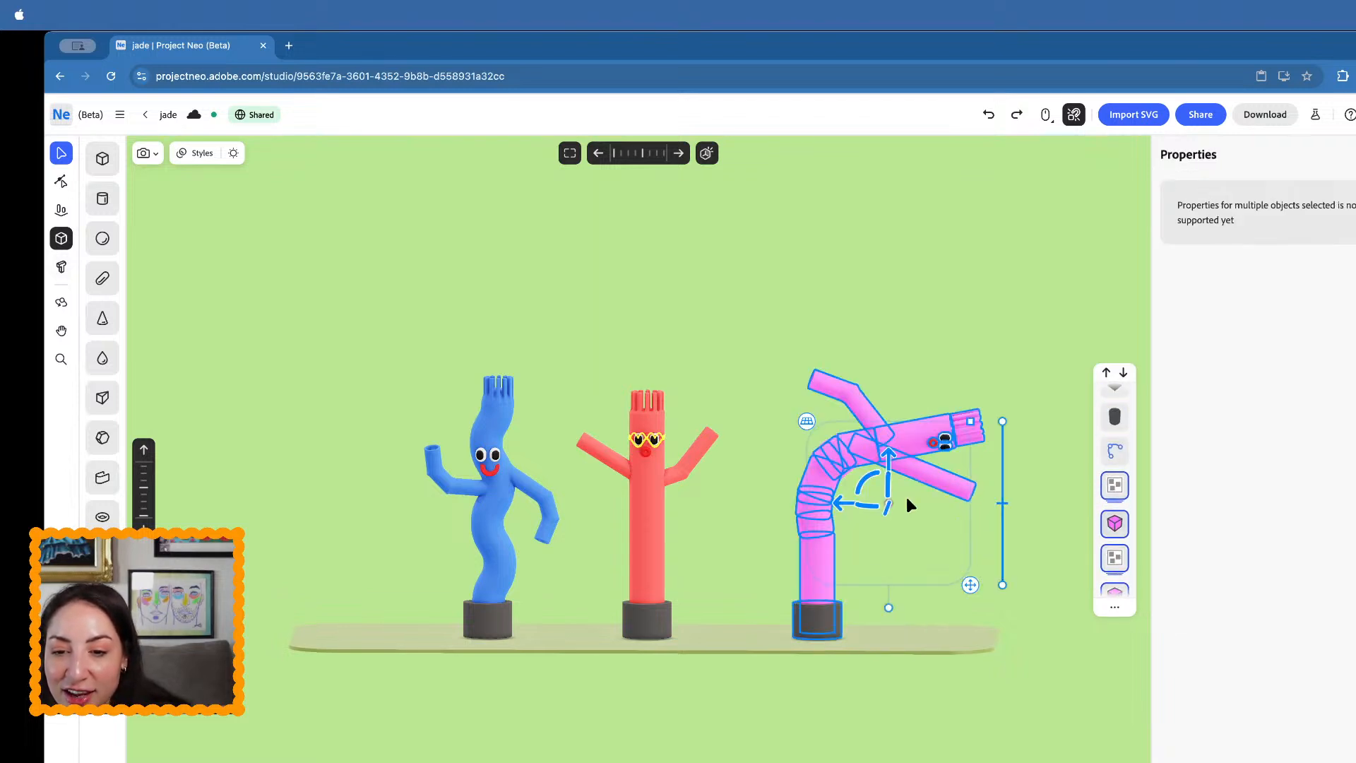
drag(836, 502, 783, 502)
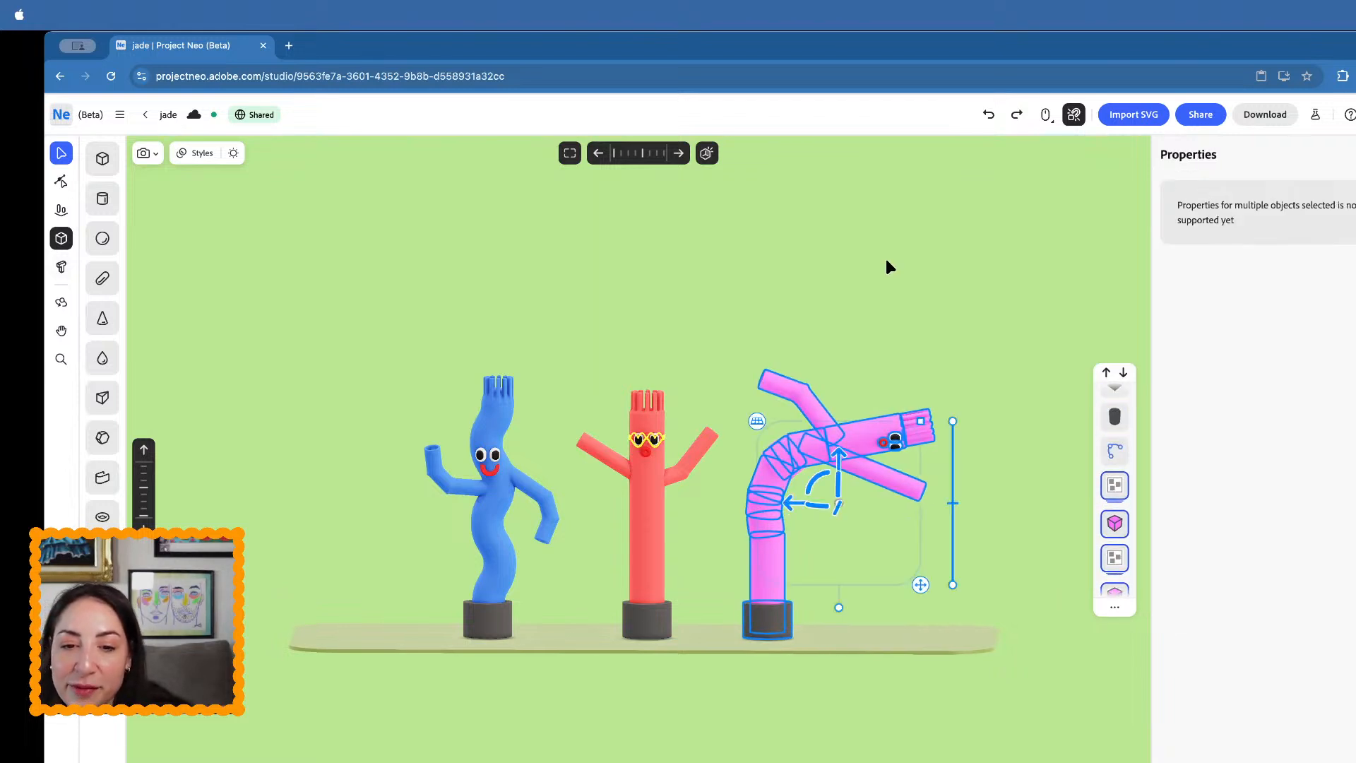
click(860, 298)
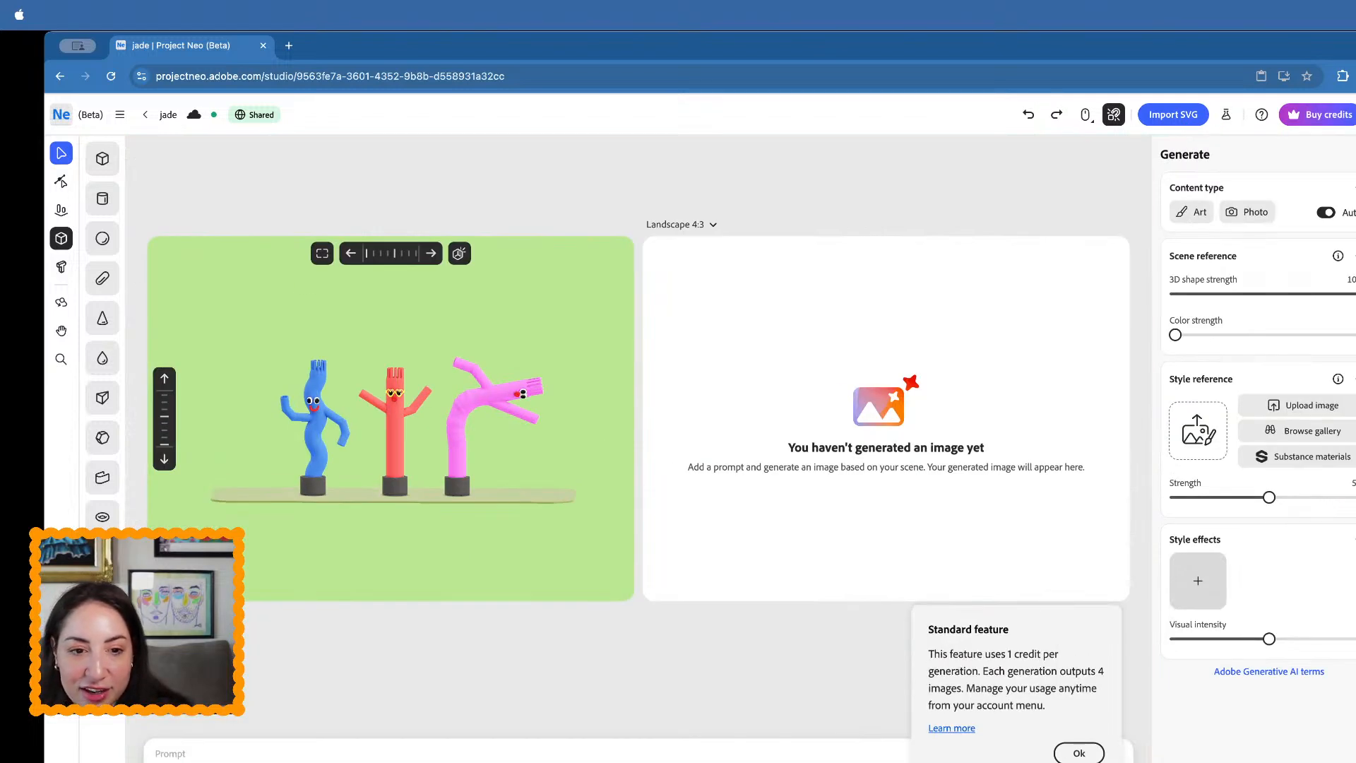
- Generate Landscape 4:3 images from the scene with a text prompt and review the resulting variations
click(339, 762)
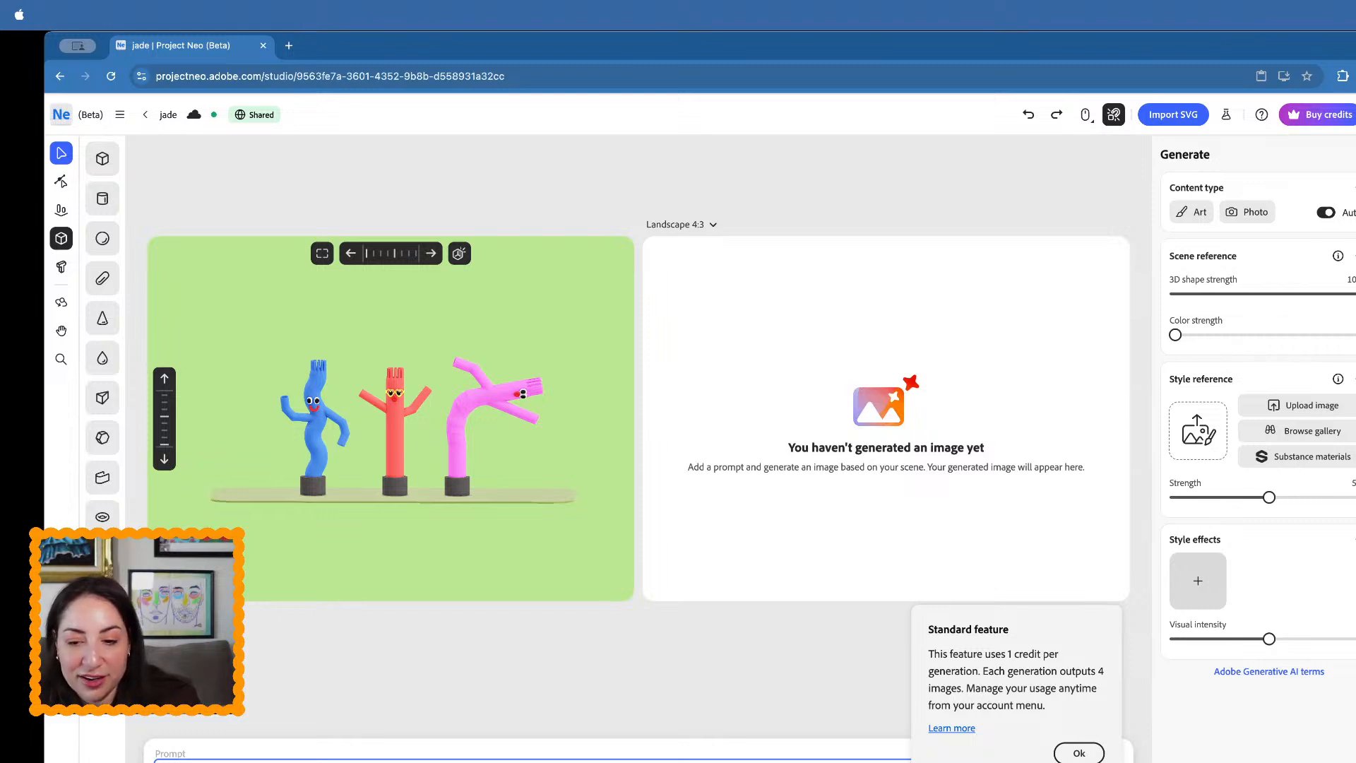
key(Return)
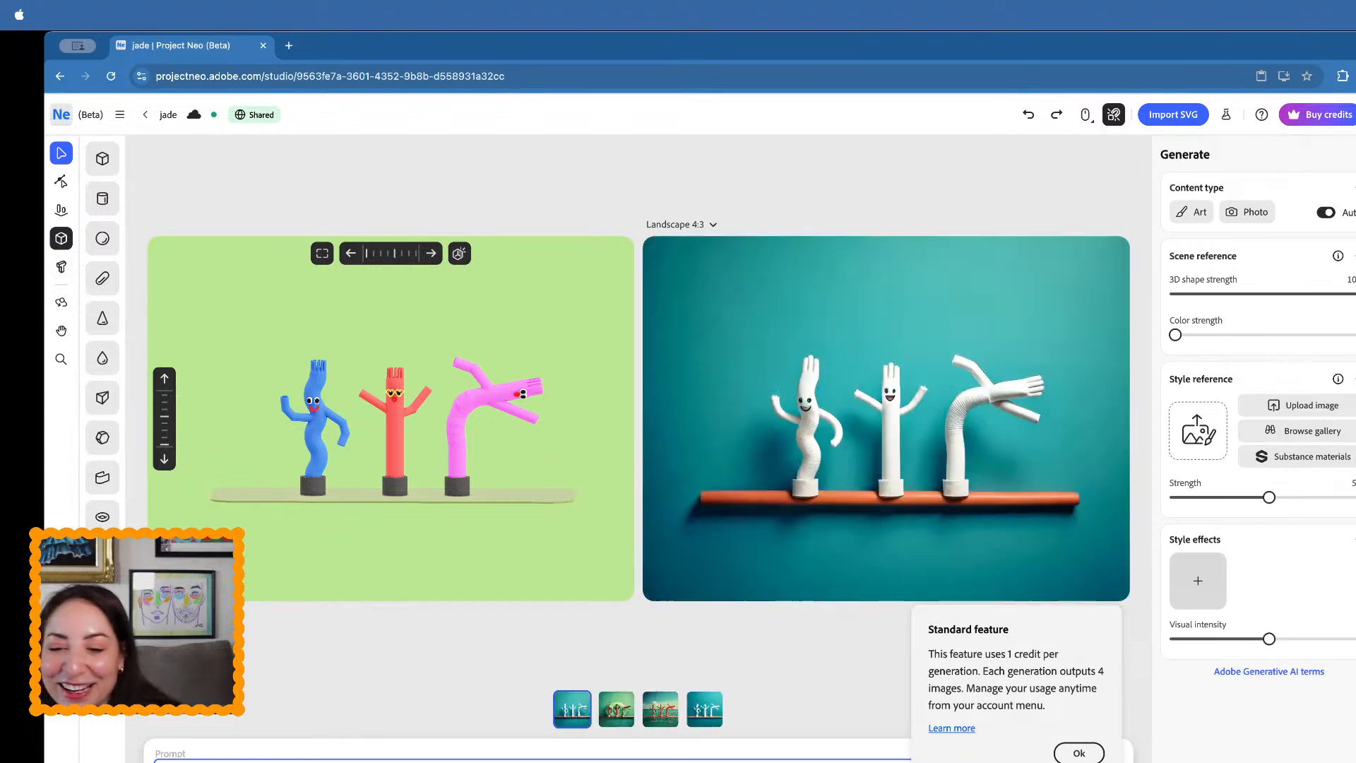
click(660, 719)
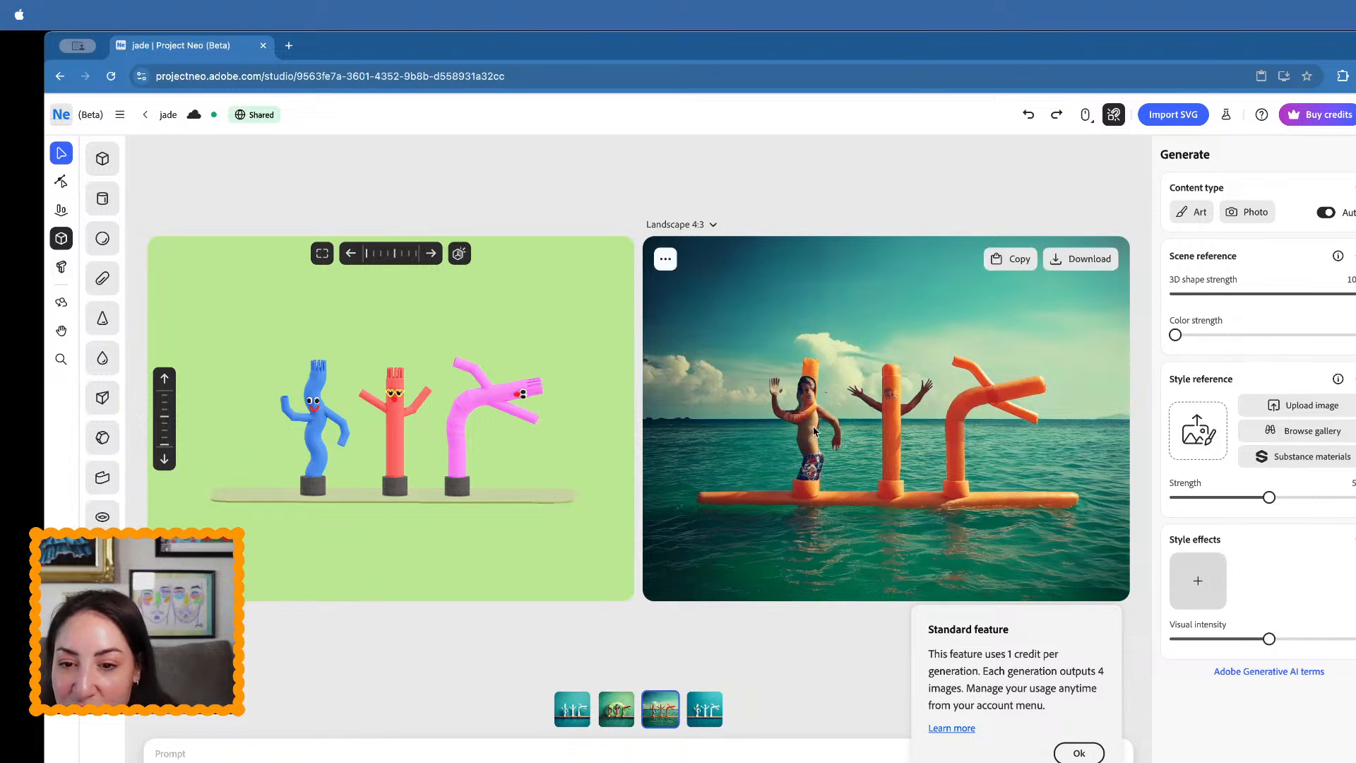
click(707, 711)
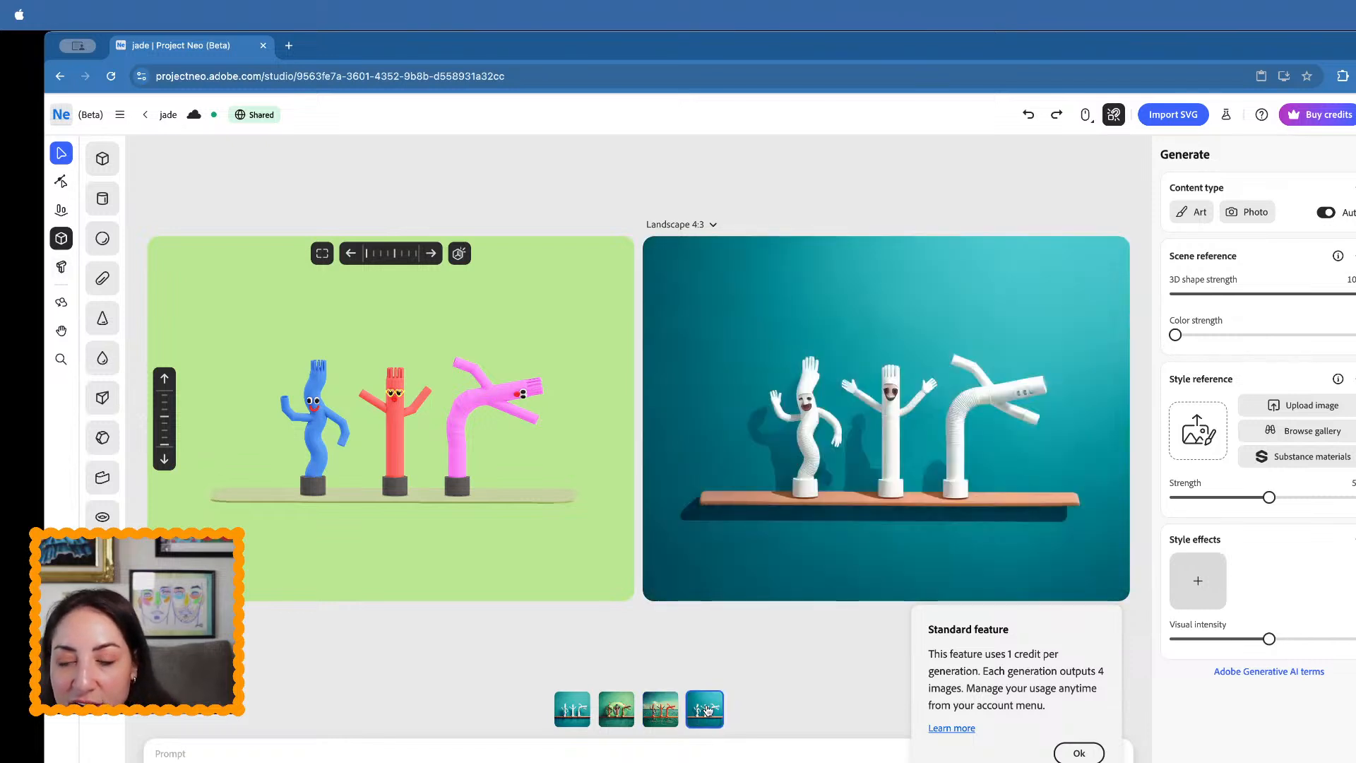
click(621, 713)
click(573, 709)
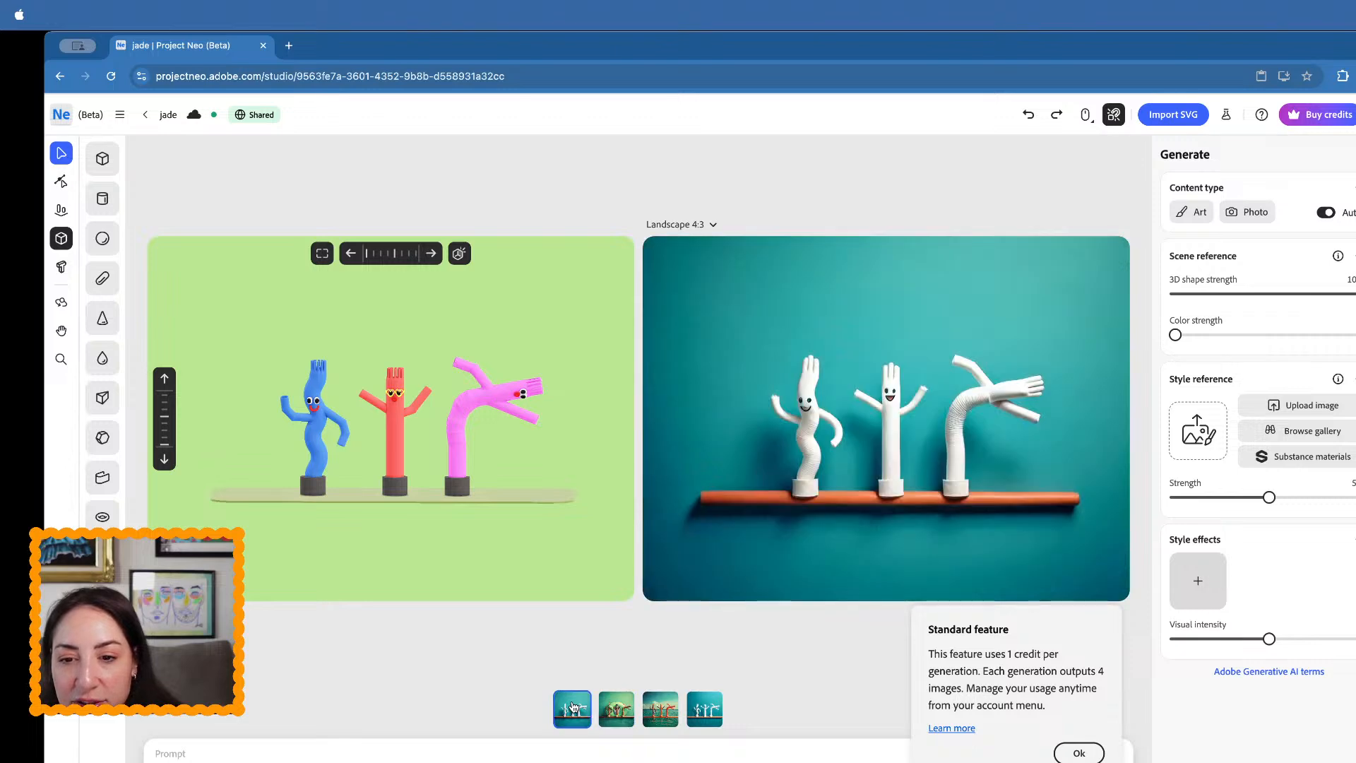
- Add the Chaotic and Divine concept style effects and set a bubbly grey Substance material as the style reference
click(1204, 583)
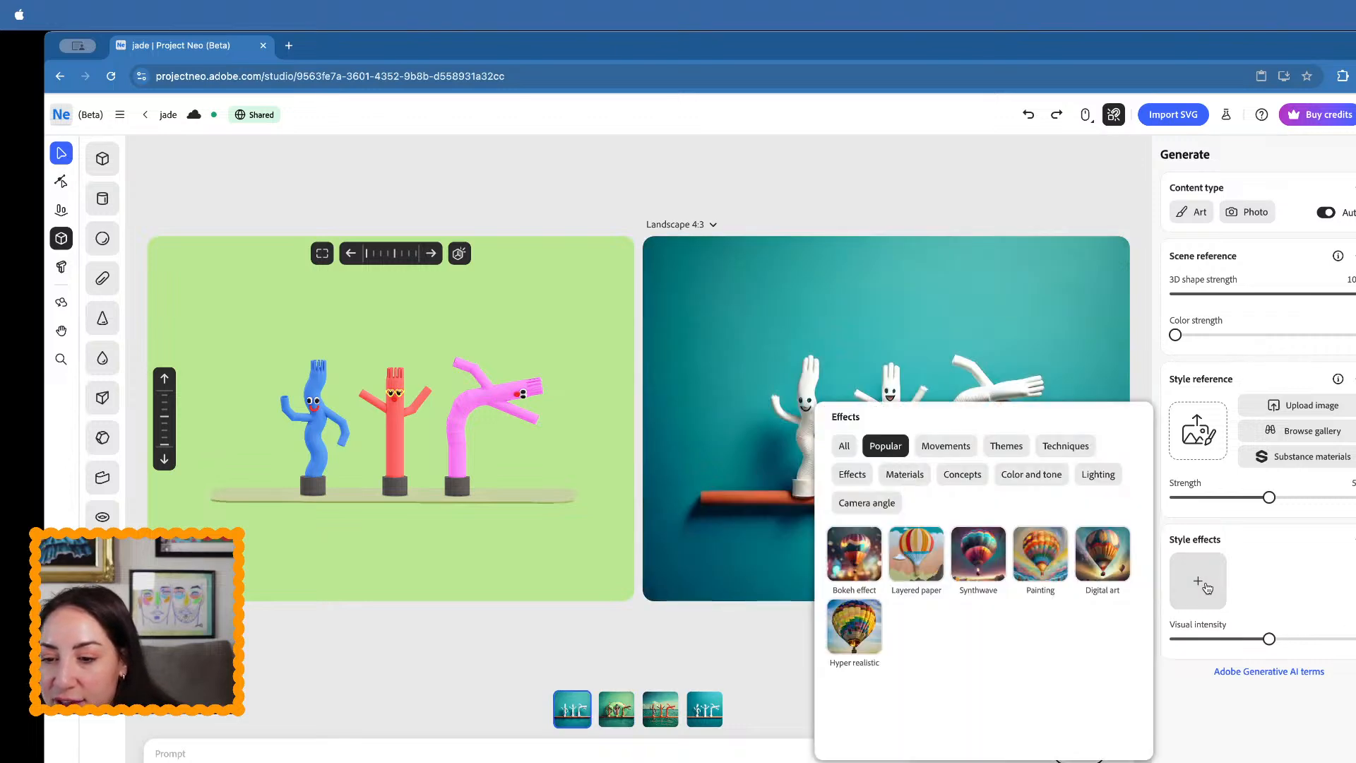
click(965, 475)
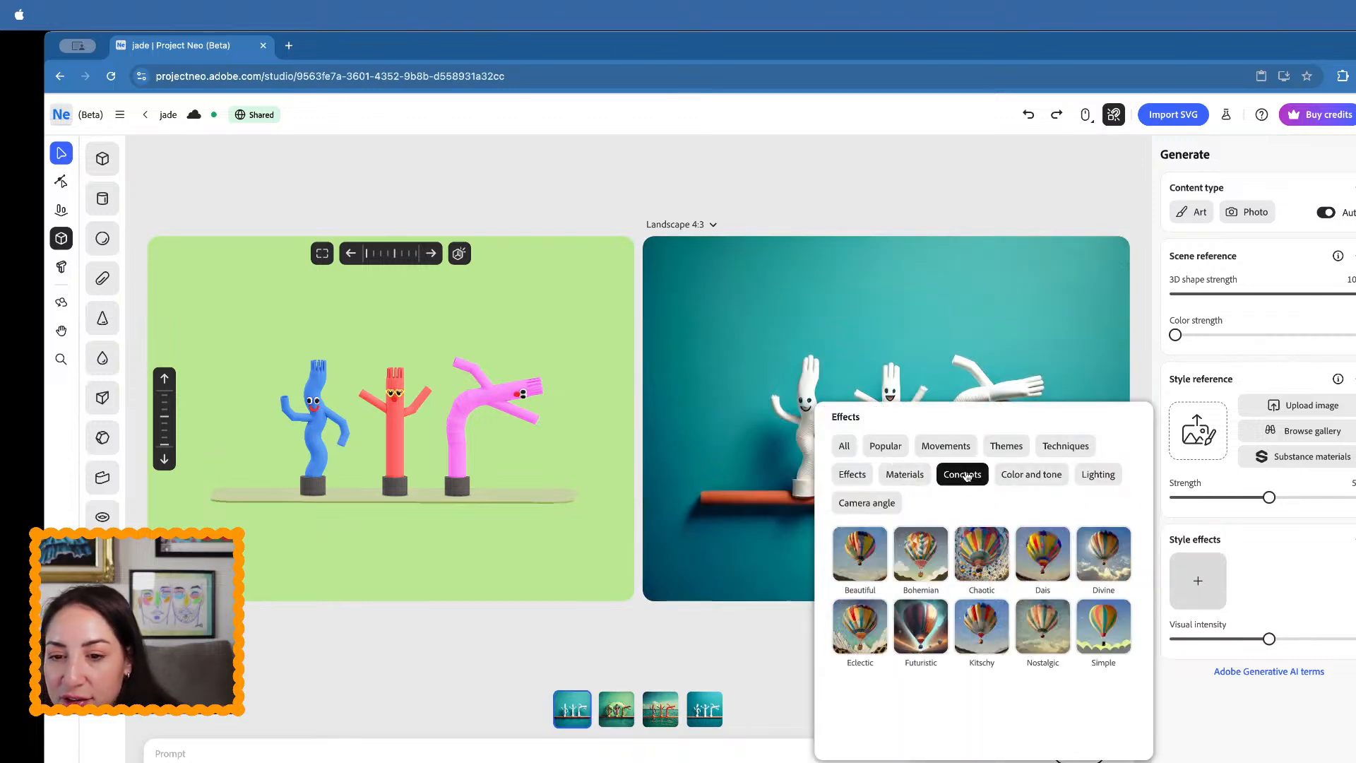
click(988, 550)
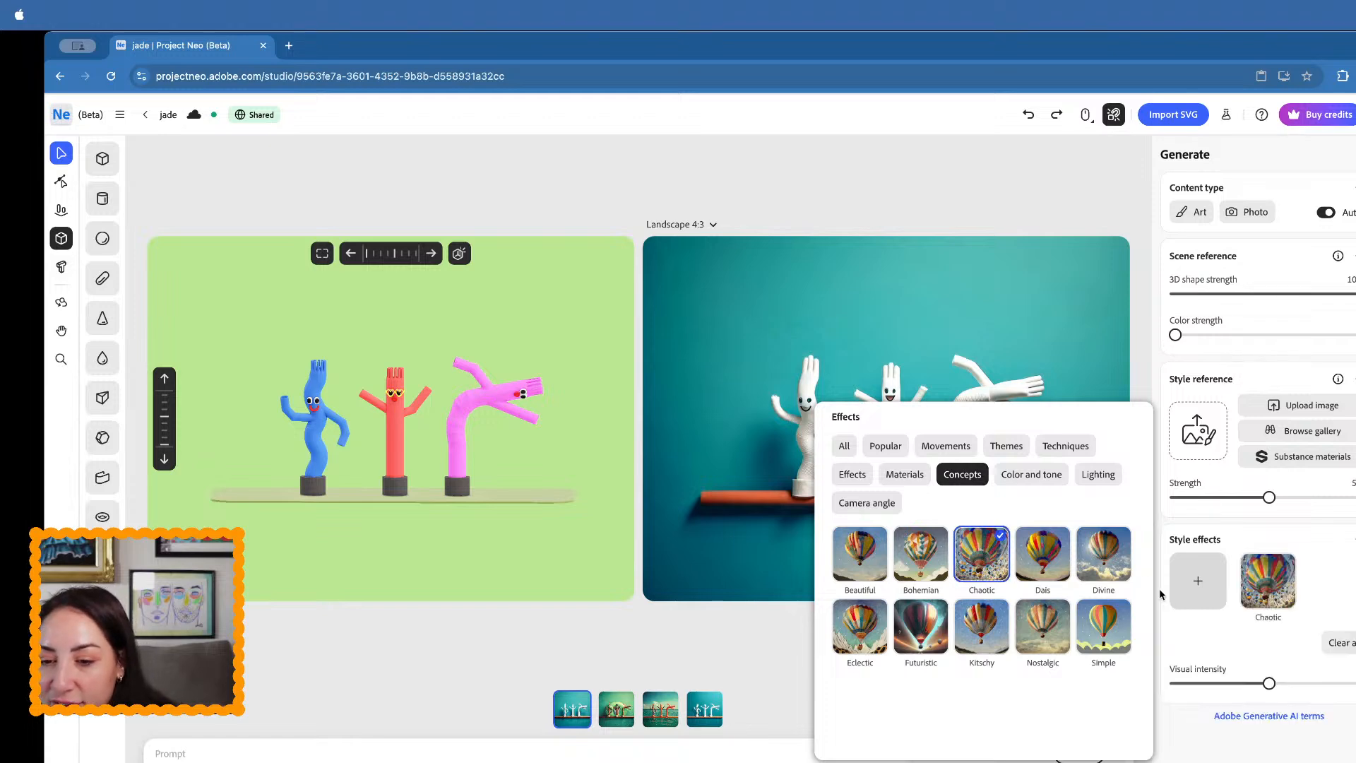
click(1106, 549)
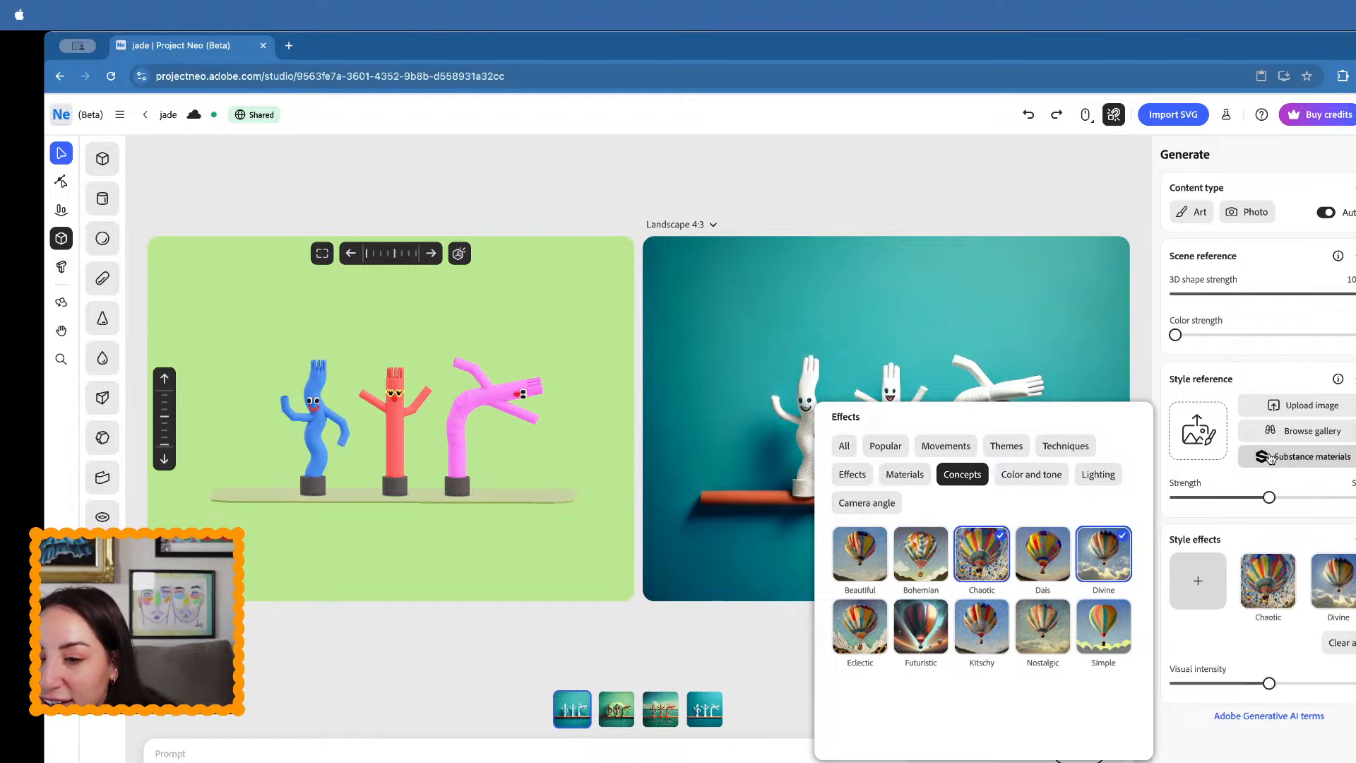
click(1271, 458)
click(1115, 375)
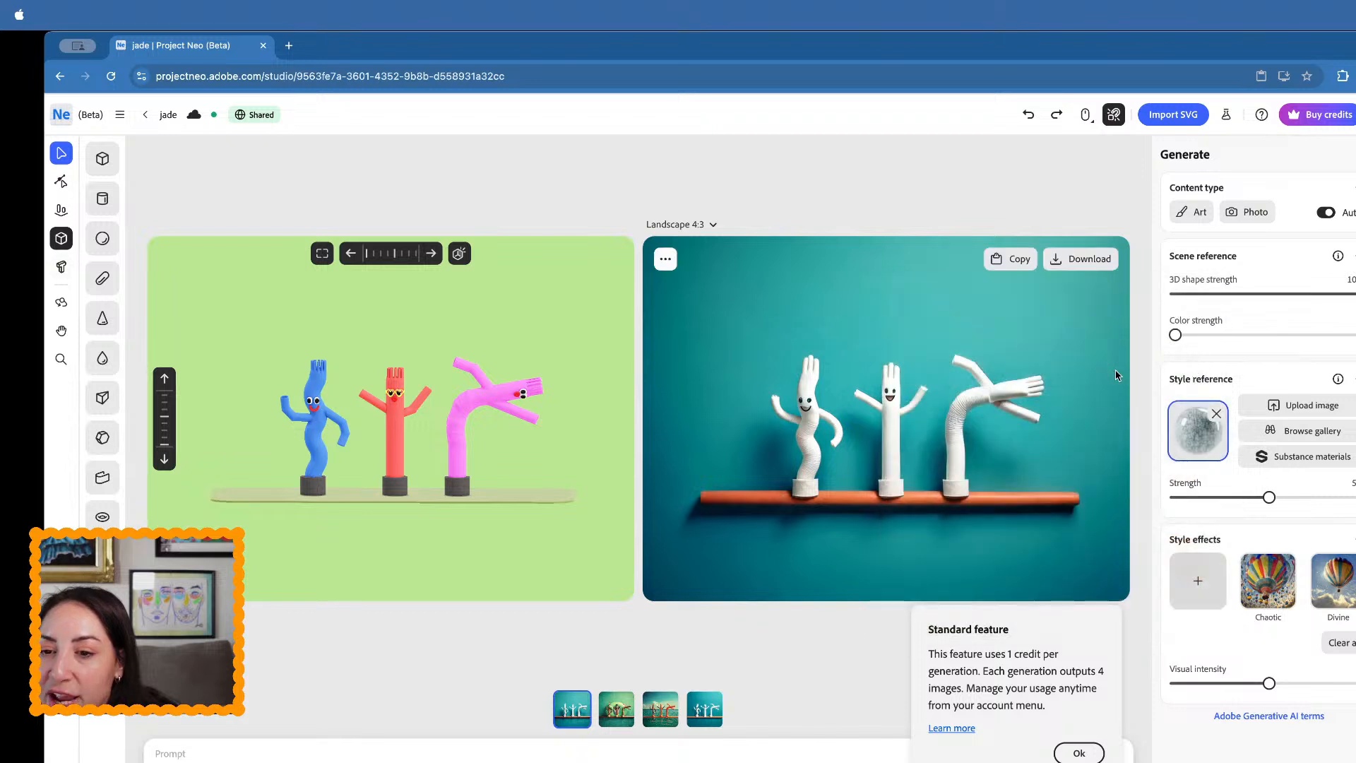
- Raise the color strength to its maximum, lower the 3D shape strength slightly, and try to generate the images again
drag(1269, 337, 1325, 294)
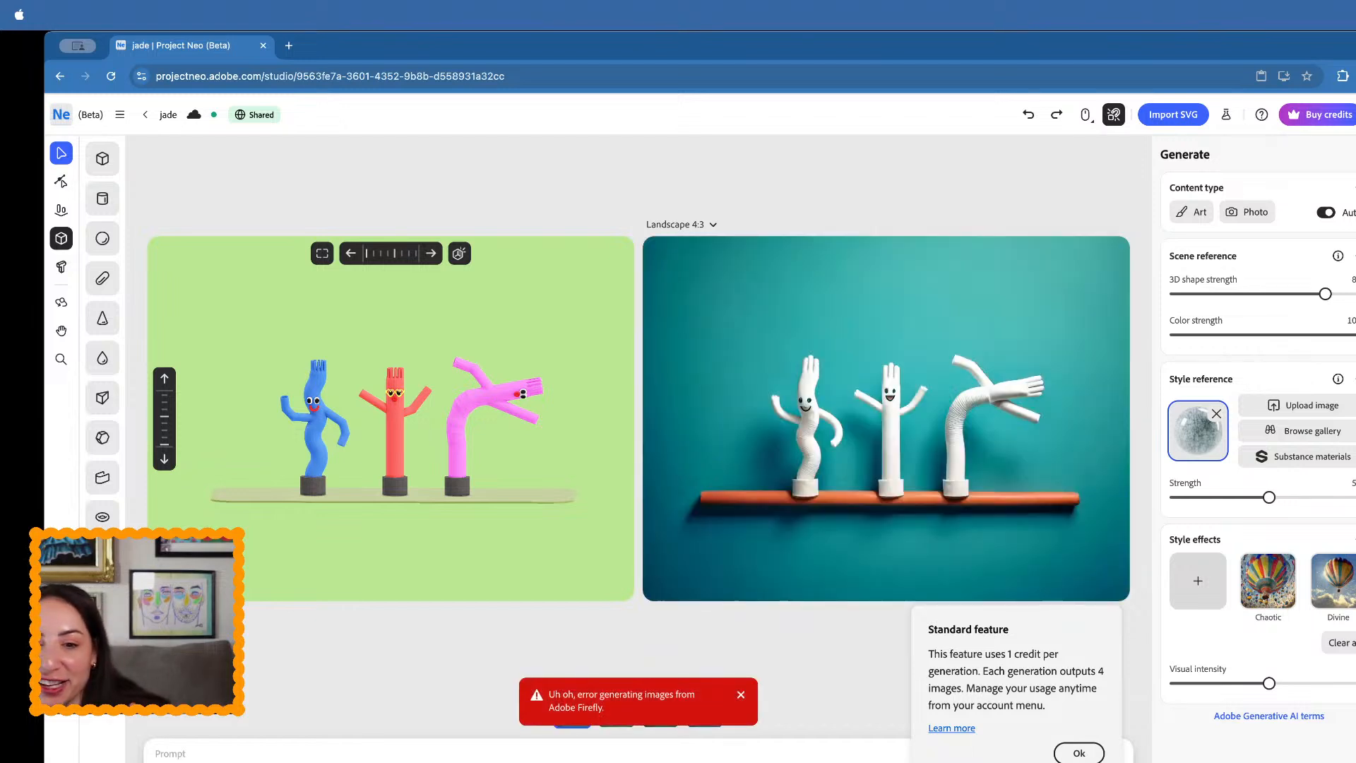
click(532, 761)
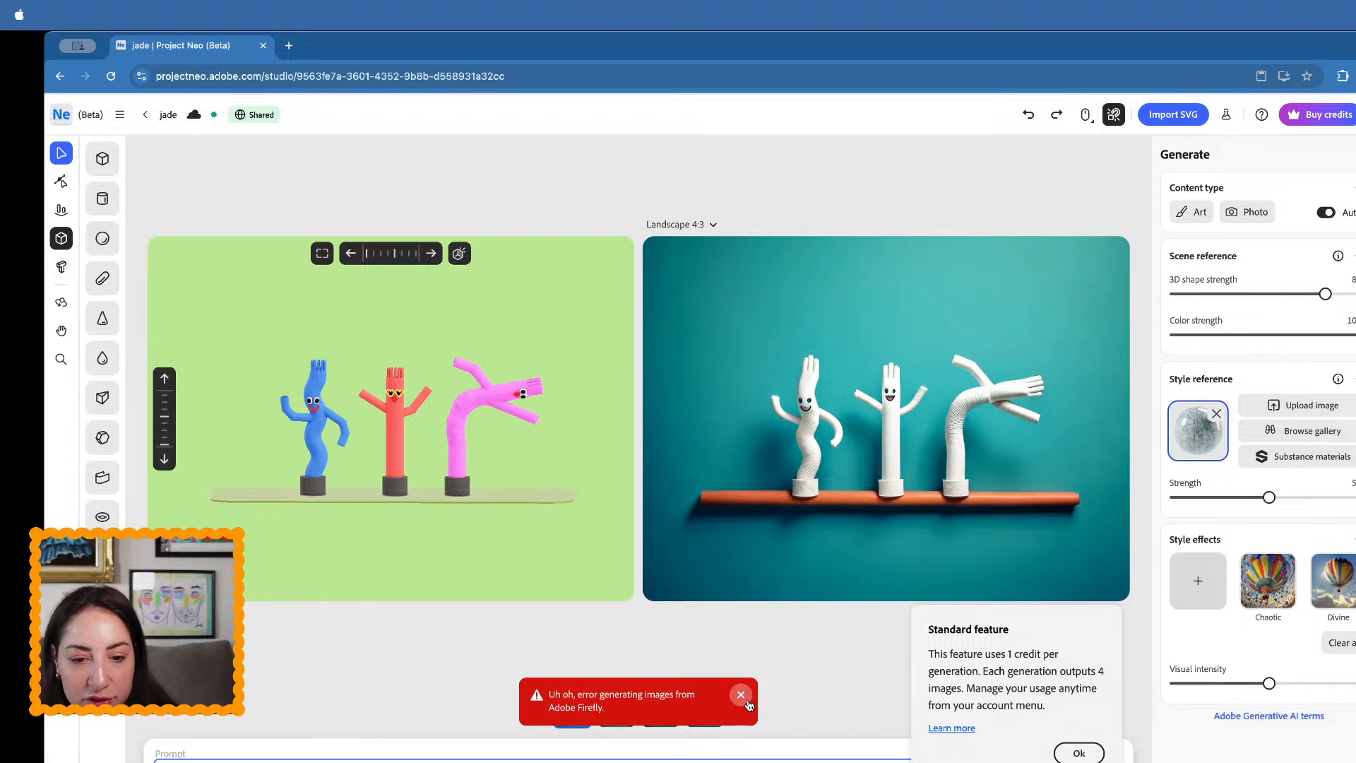
click(741, 695)
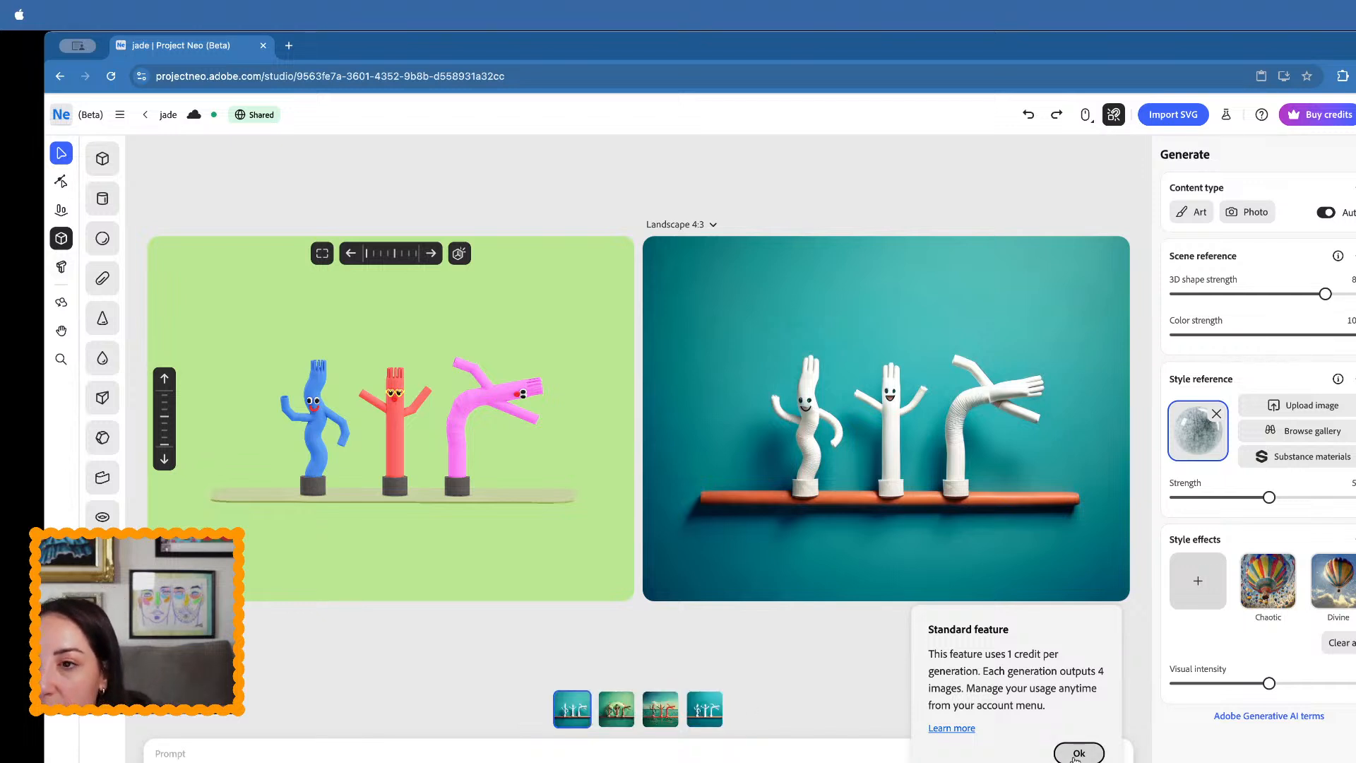
click(1078, 754)
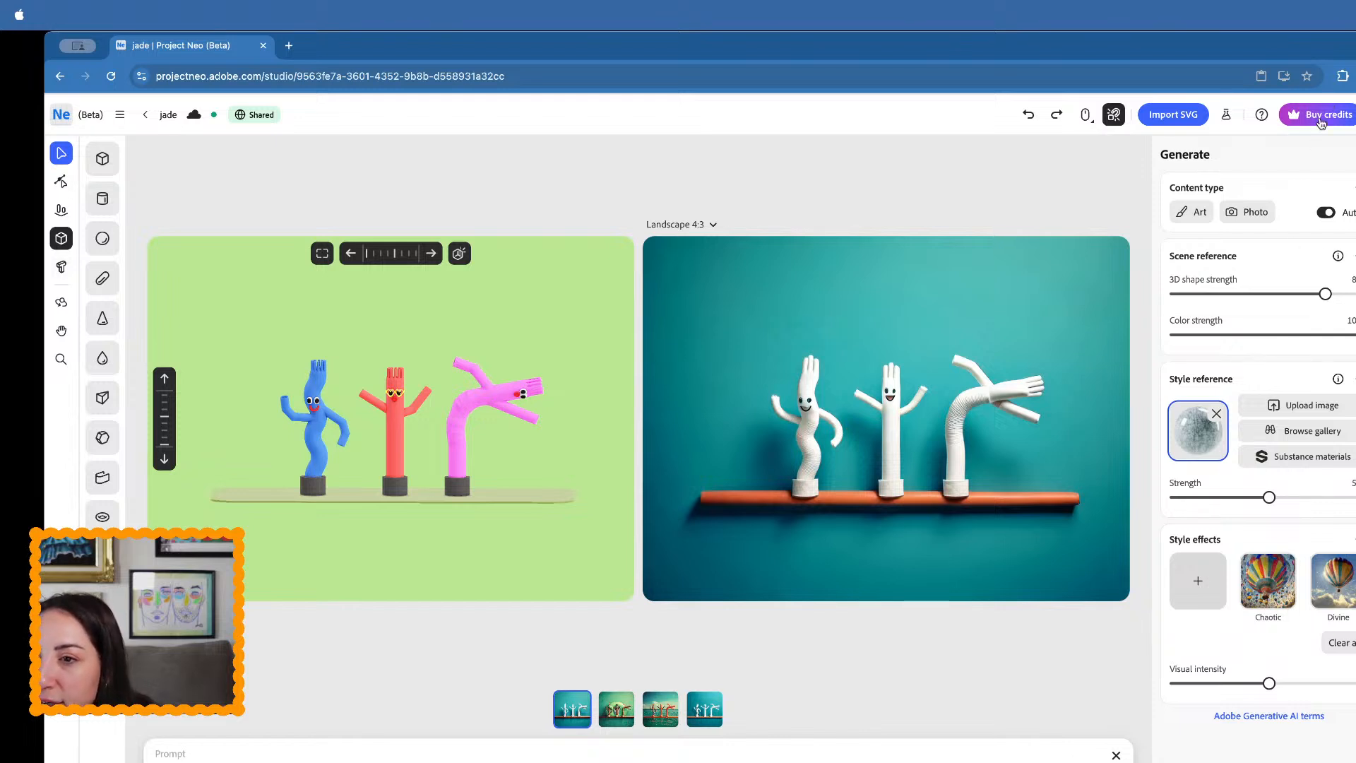
- Look at the credit purchase window, and remove the material style reference to try generating the images once more
click(1321, 120)
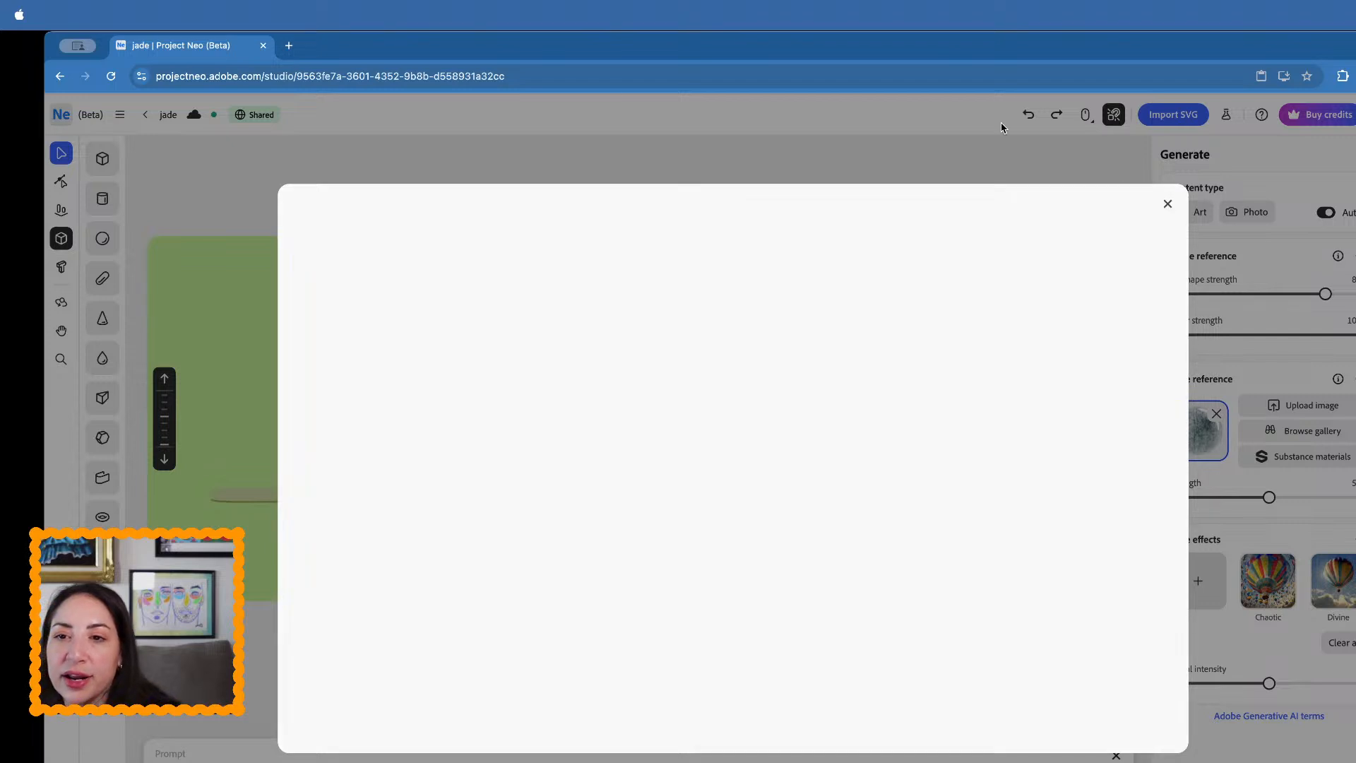
click(1167, 203)
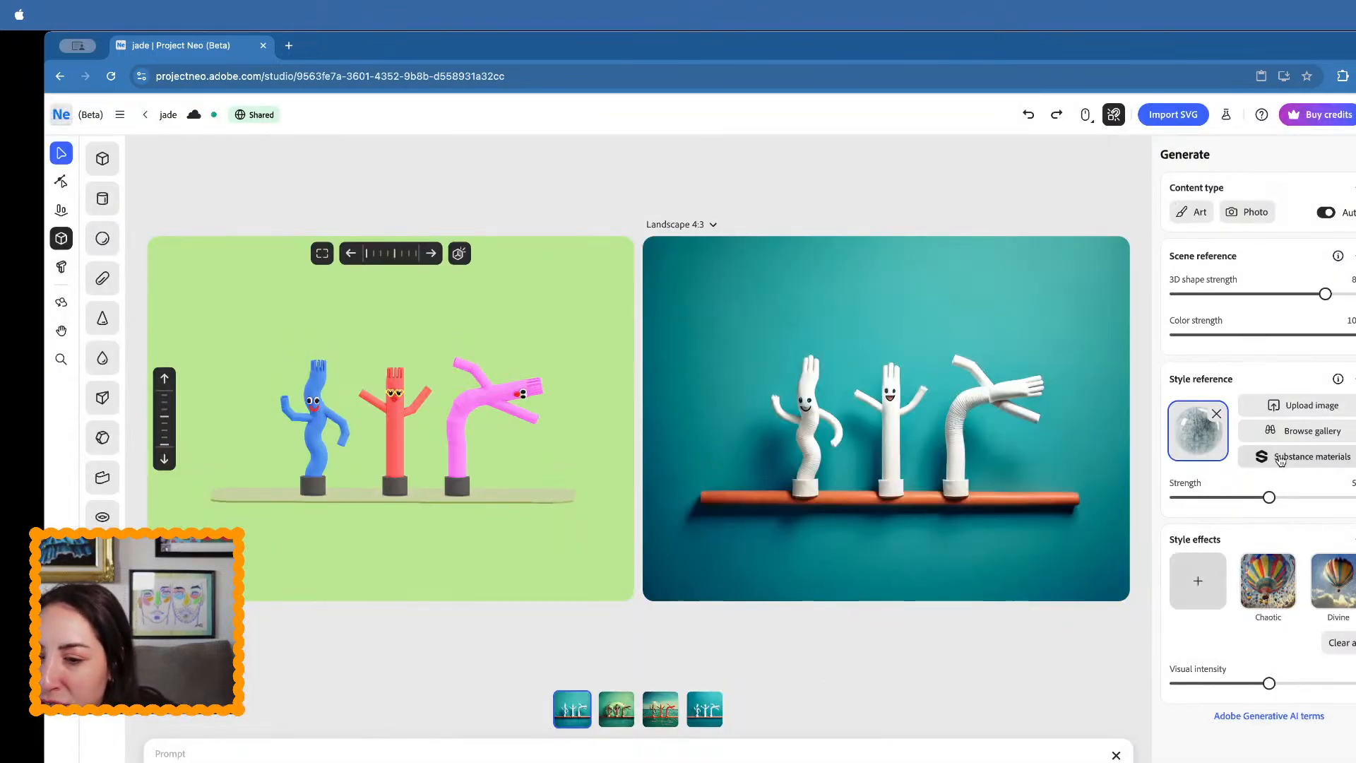
click(1216, 413)
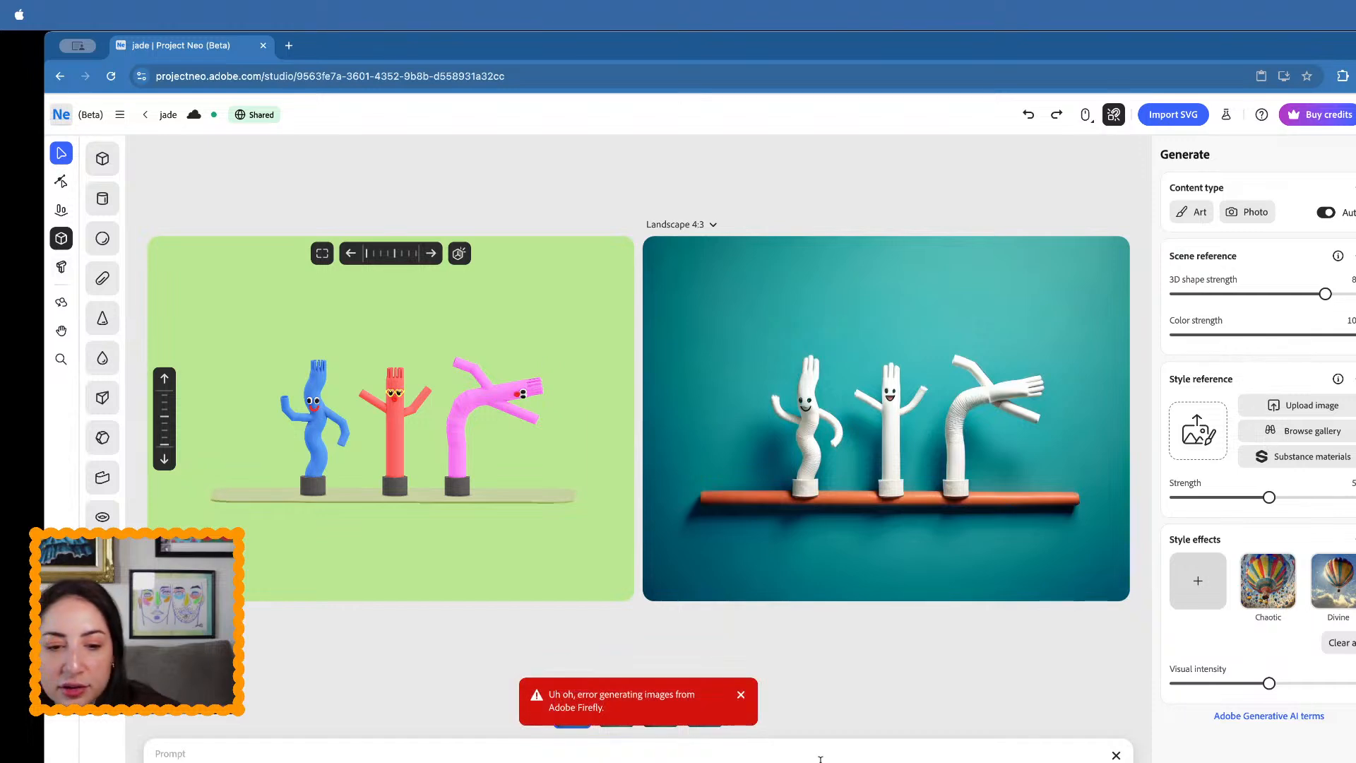
click(740, 694)
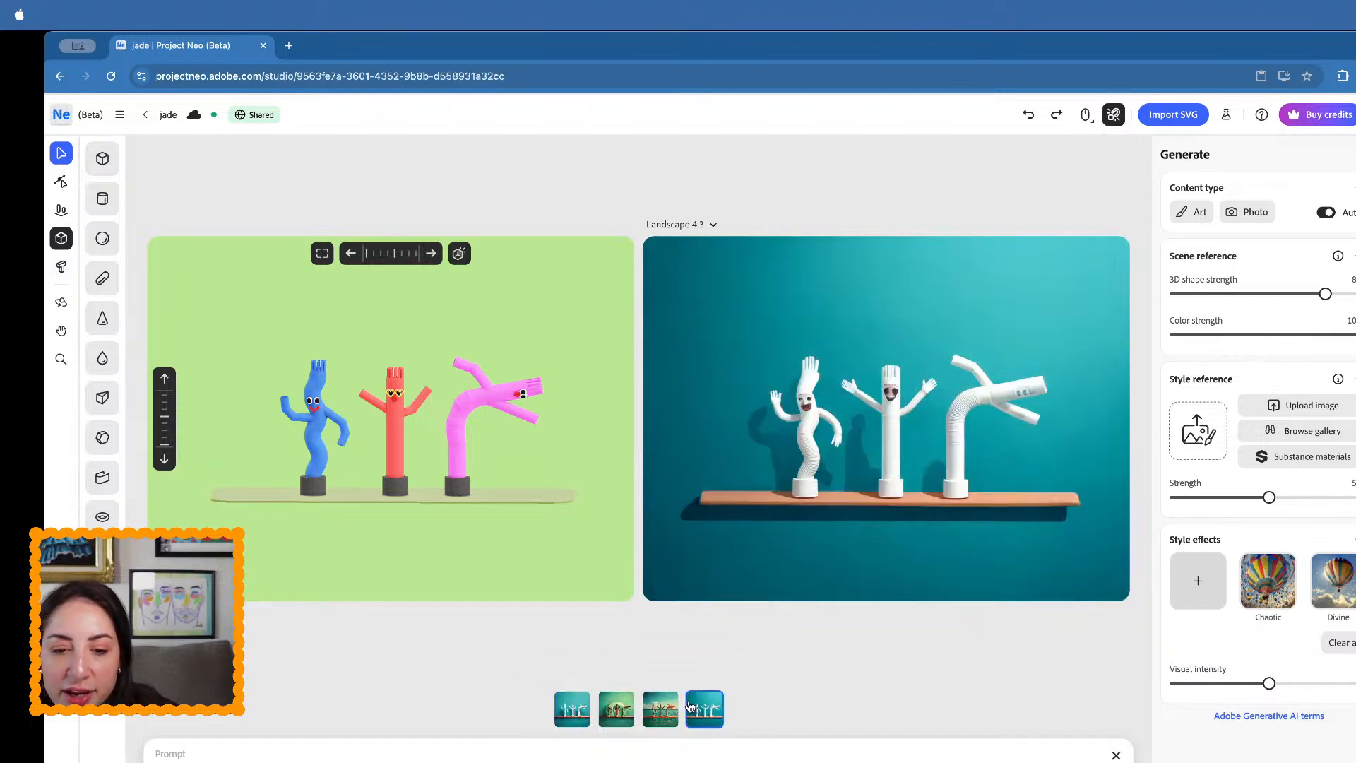
- Compare the earlier generated variations and check the account's remaining monthly generative credits
click(661, 709)
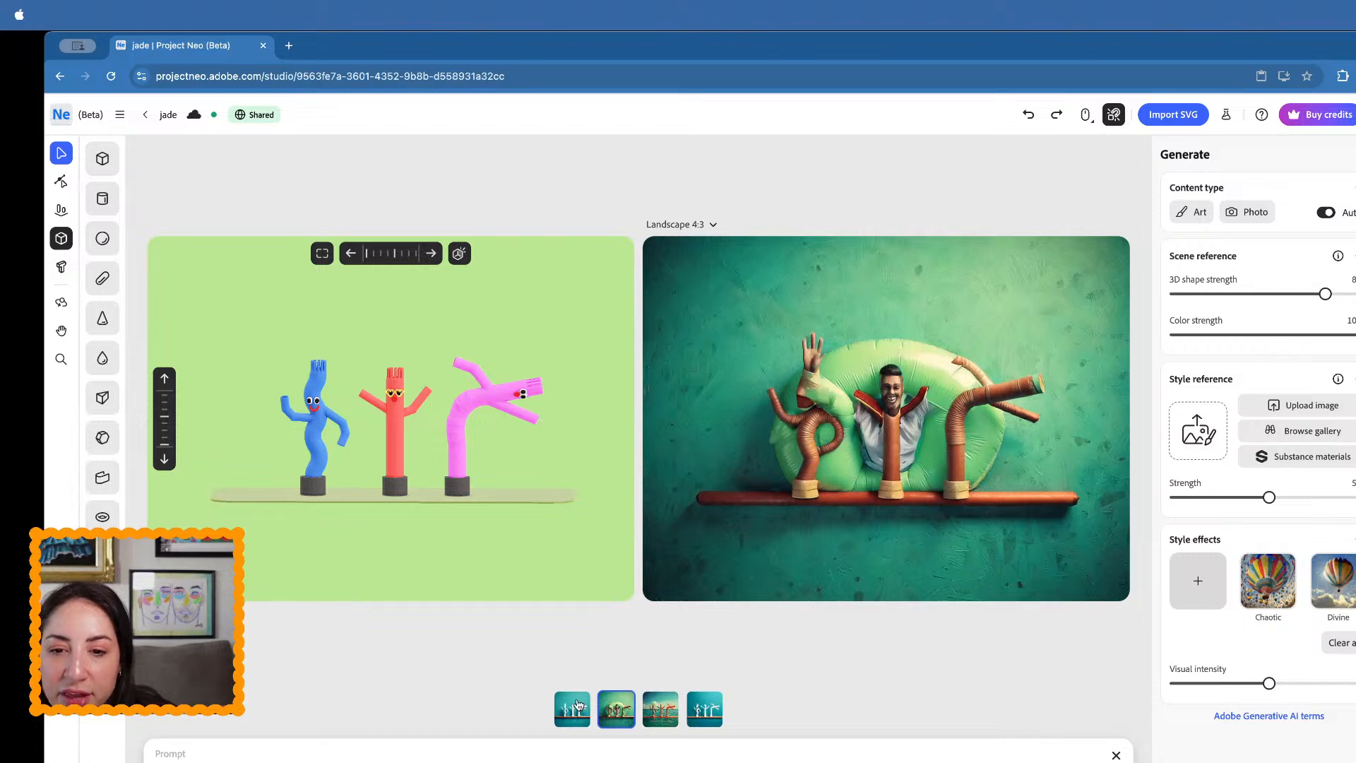
mouse_move(1262, 560)
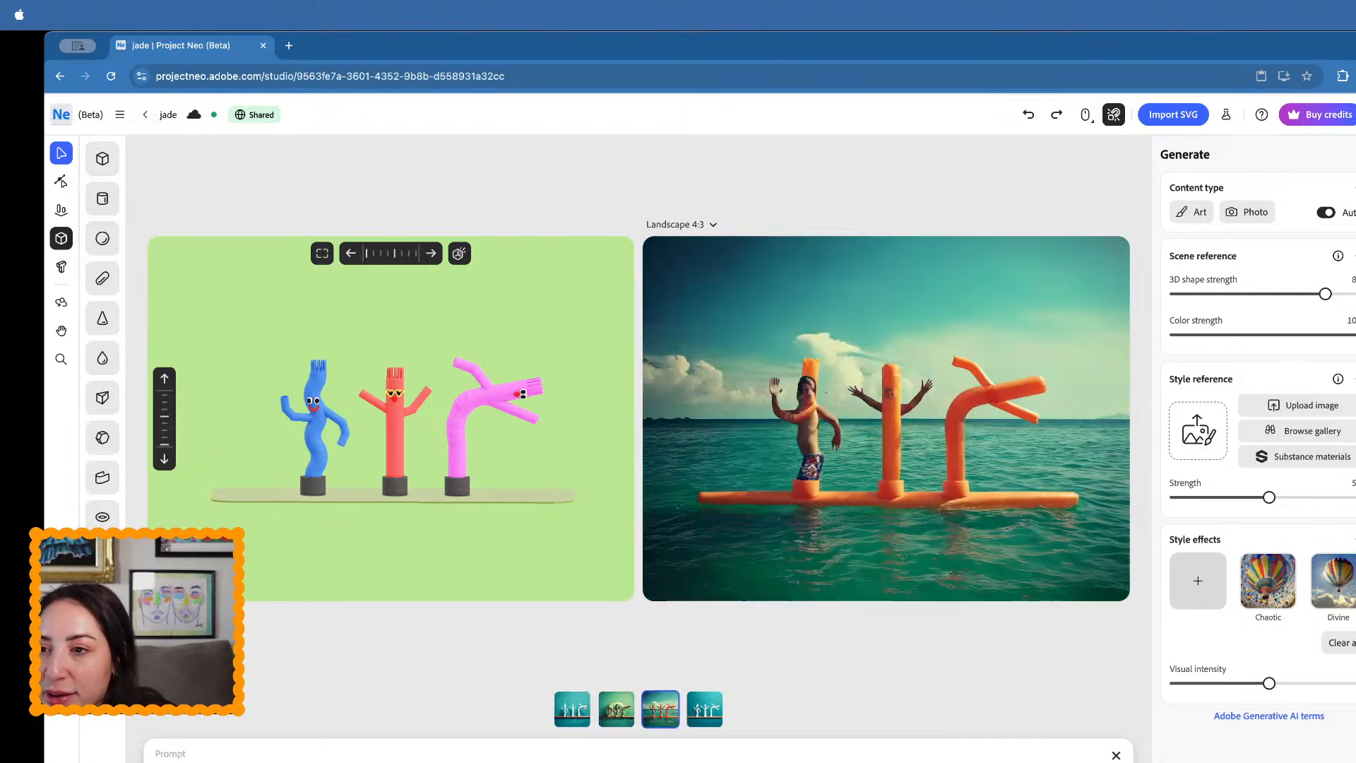
click(1355, 114)
click(1355, 115)
click(1355, 115)
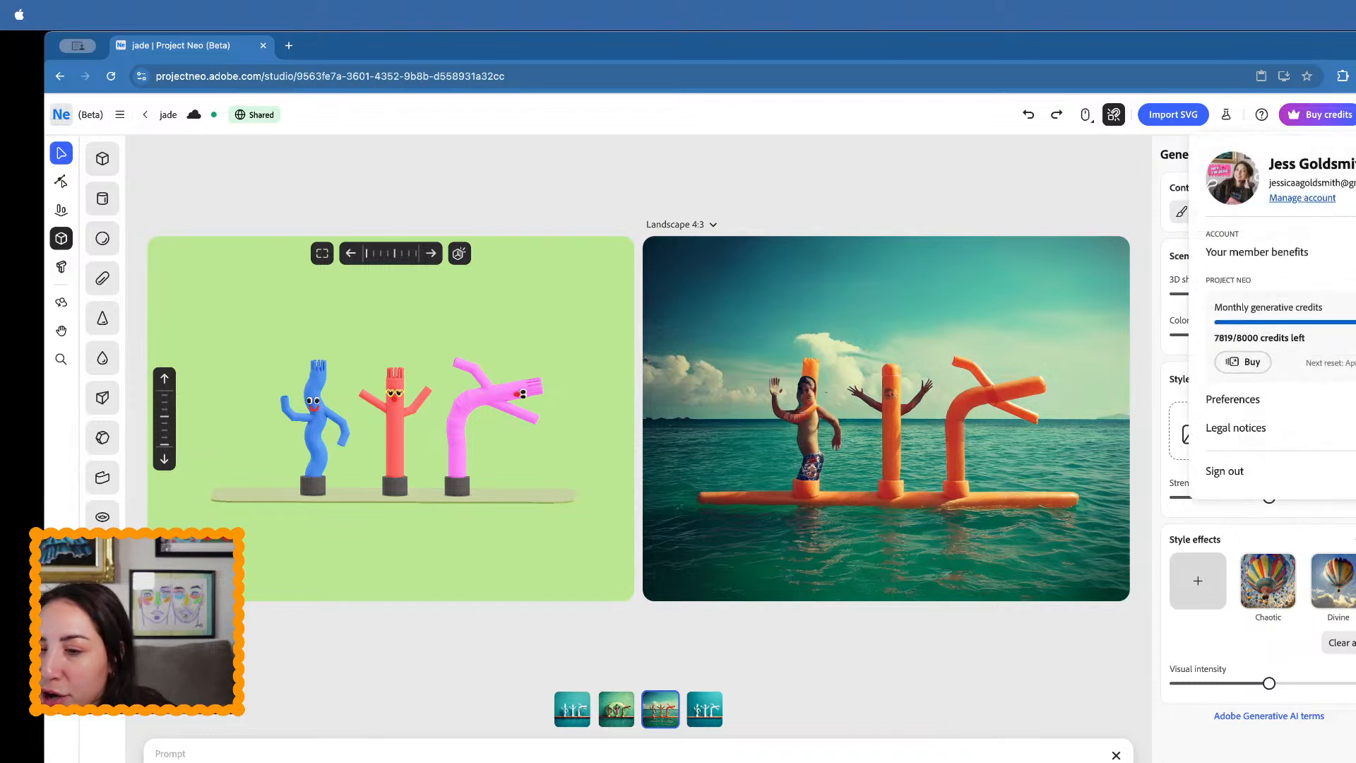
click(973, 196)
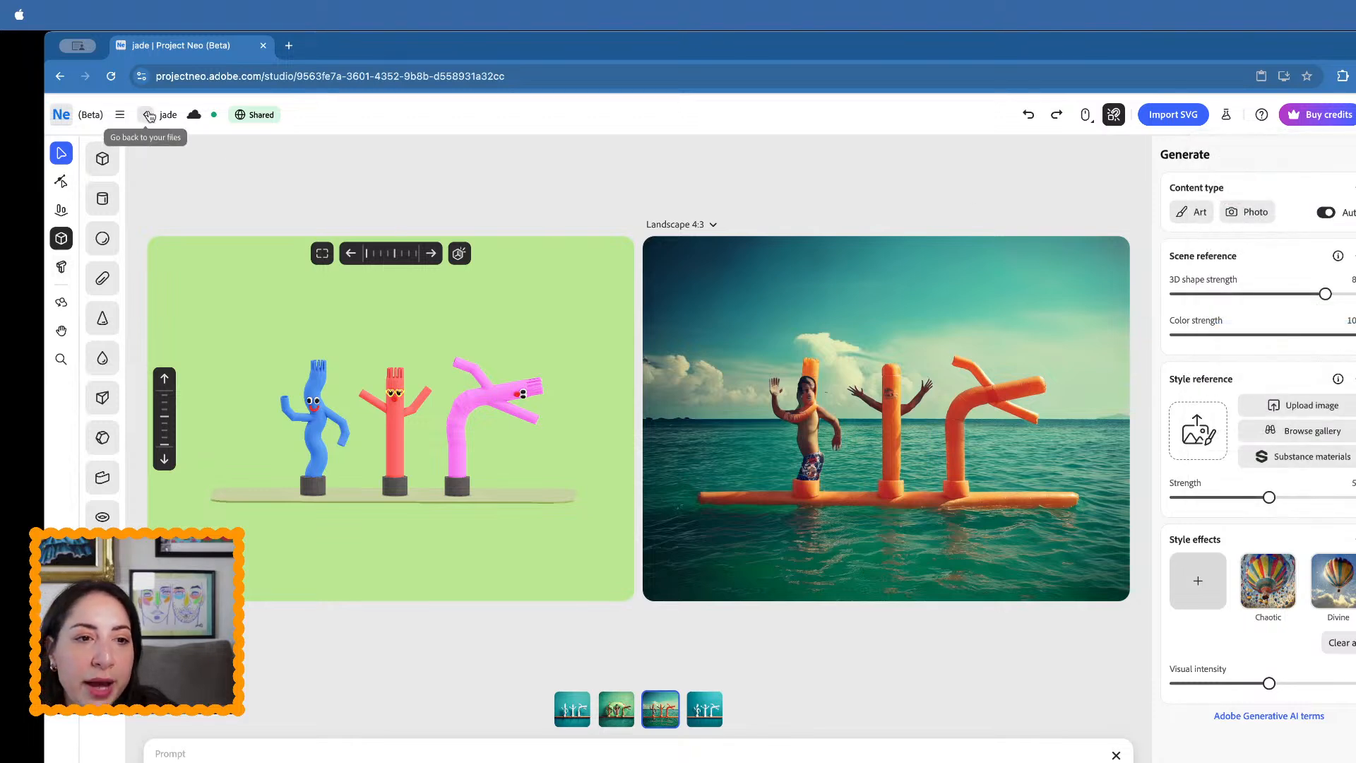
- Return to the saved files and reopen the project with the three inflatable tube men
click(145, 114)
scroll(214, 305, down, 3)
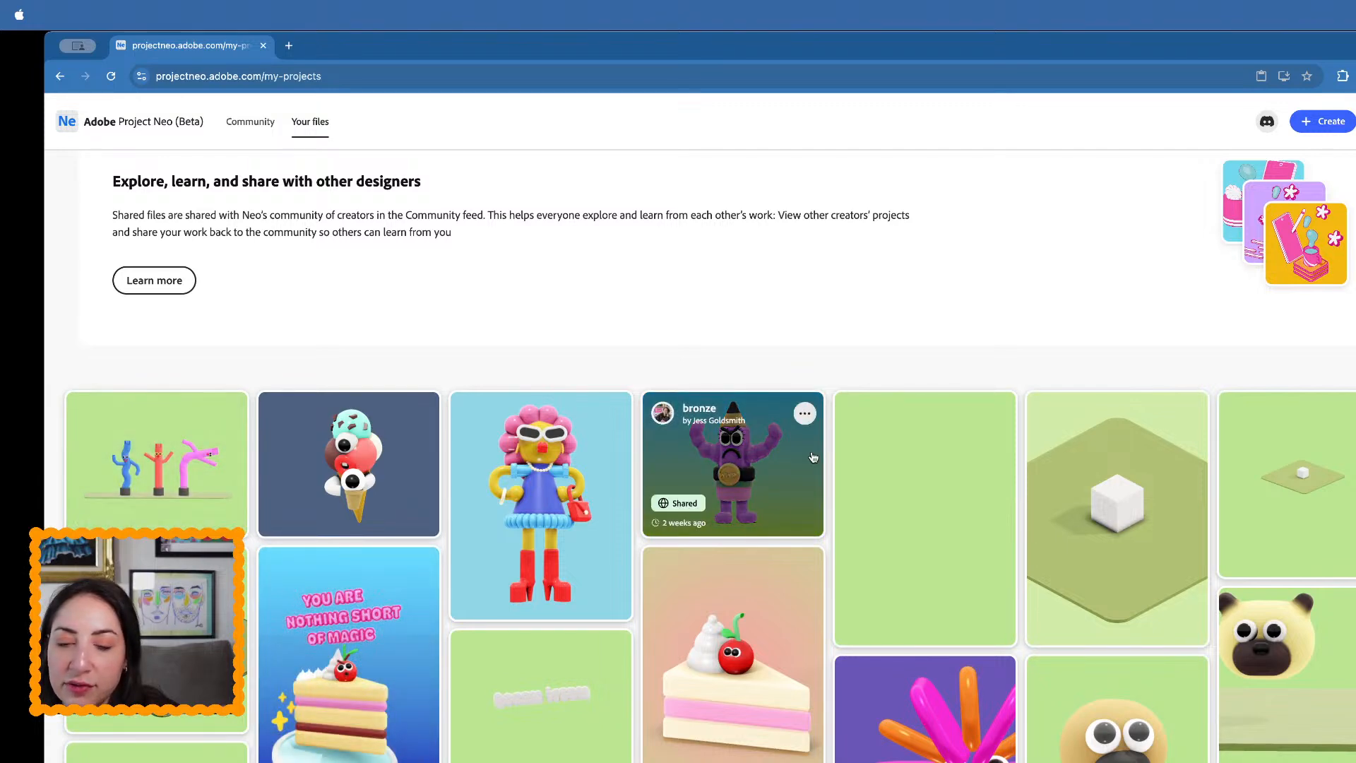
click(182, 480)
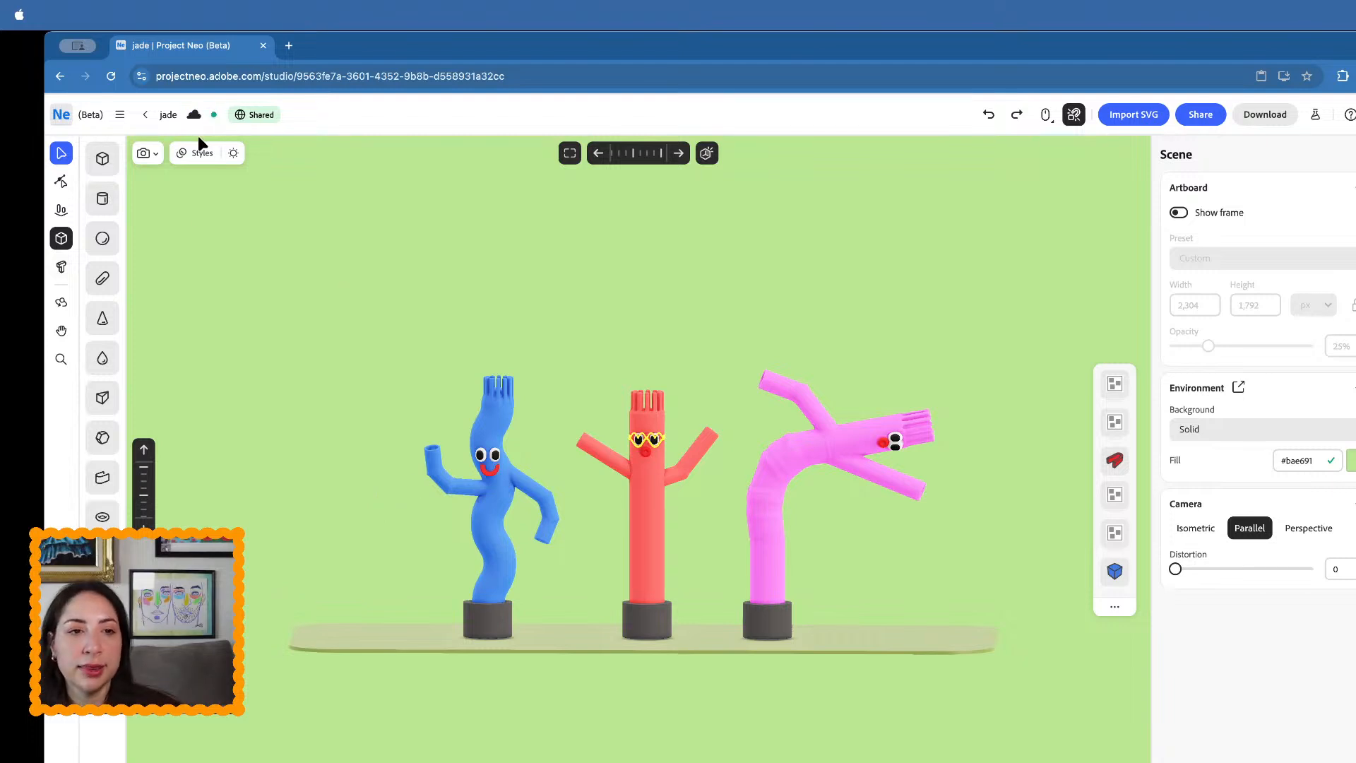
- Apply the Pixelated style with a pixel size of 256 and the pixel outline turned off
click(185, 153)
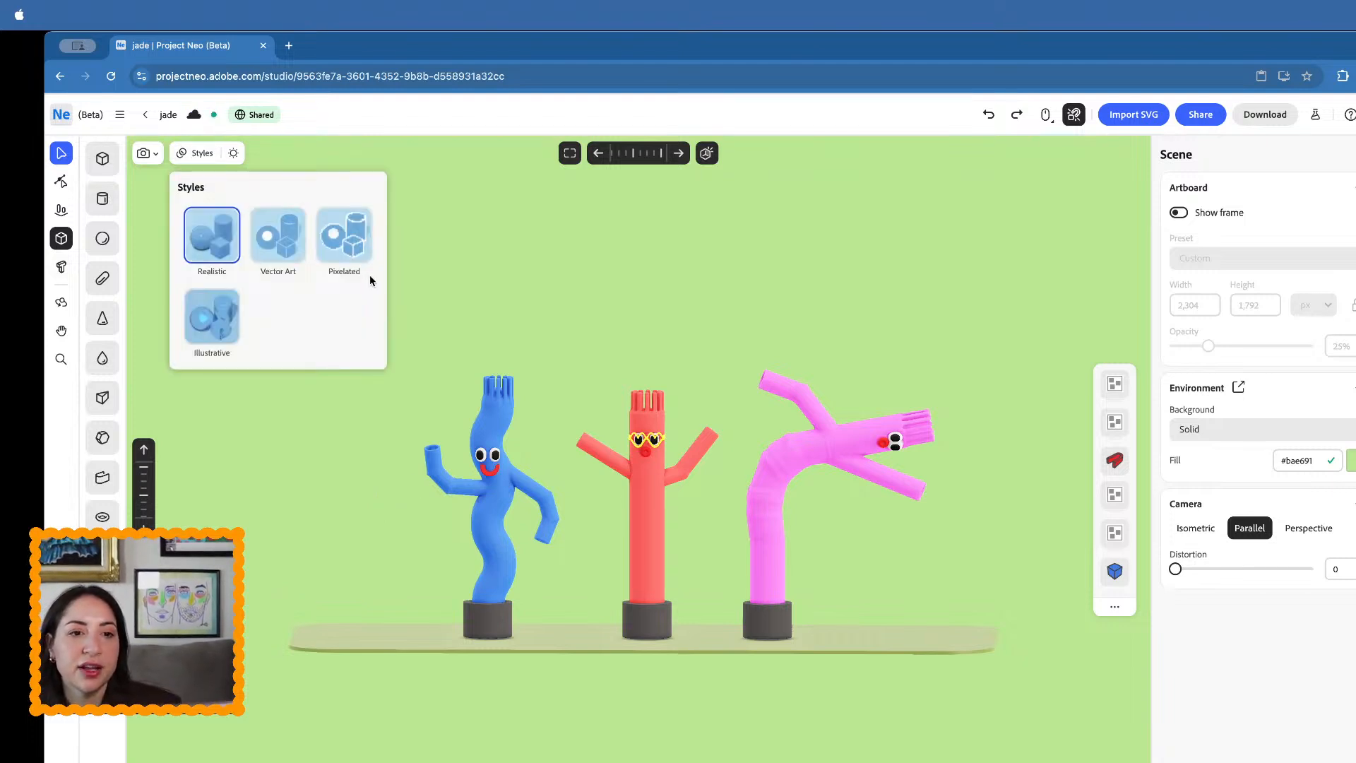
click(346, 240)
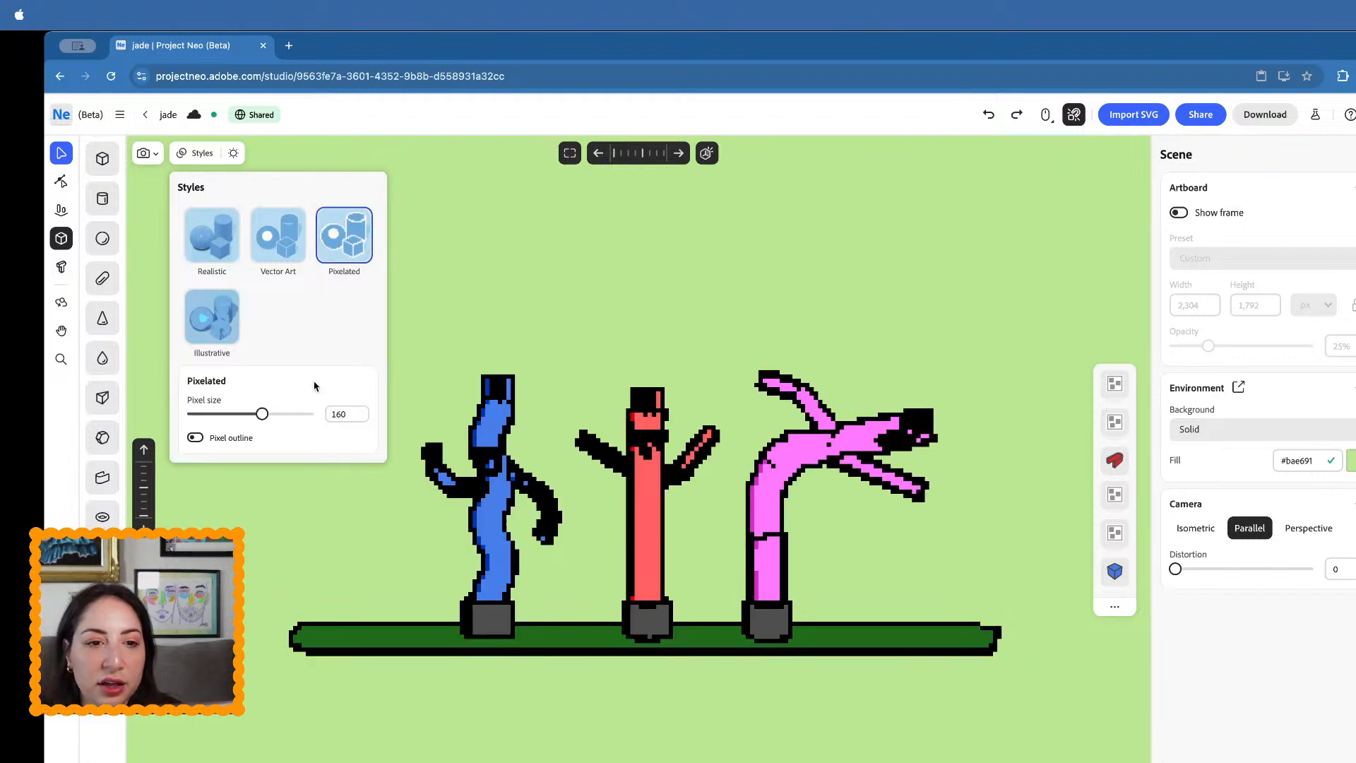
drag(262, 415, 309, 416)
click(195, 437)
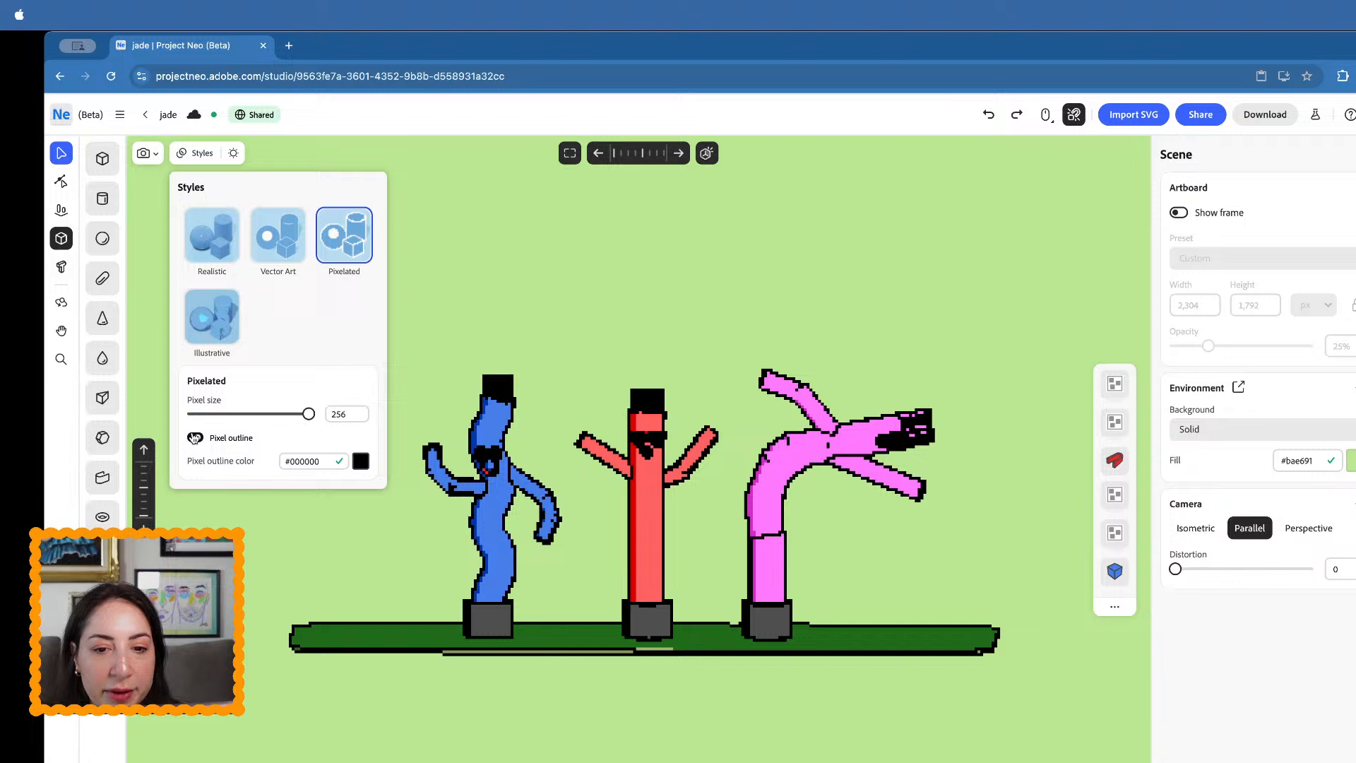
click(195, 438)
click(524, 354)
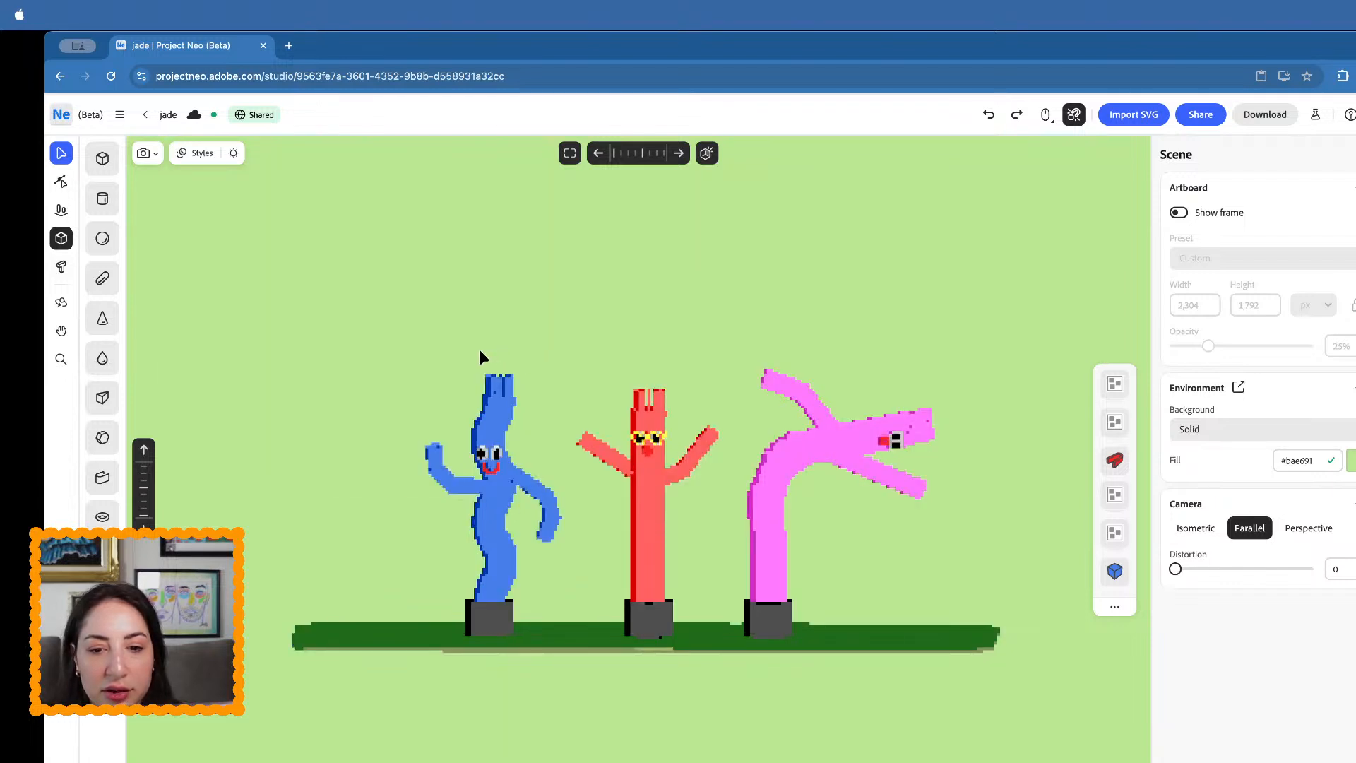
mouse_move(479, 357)
mouse_down()
mouse_move(469, 379)
mouse_move(481, 348)
mouse_up()
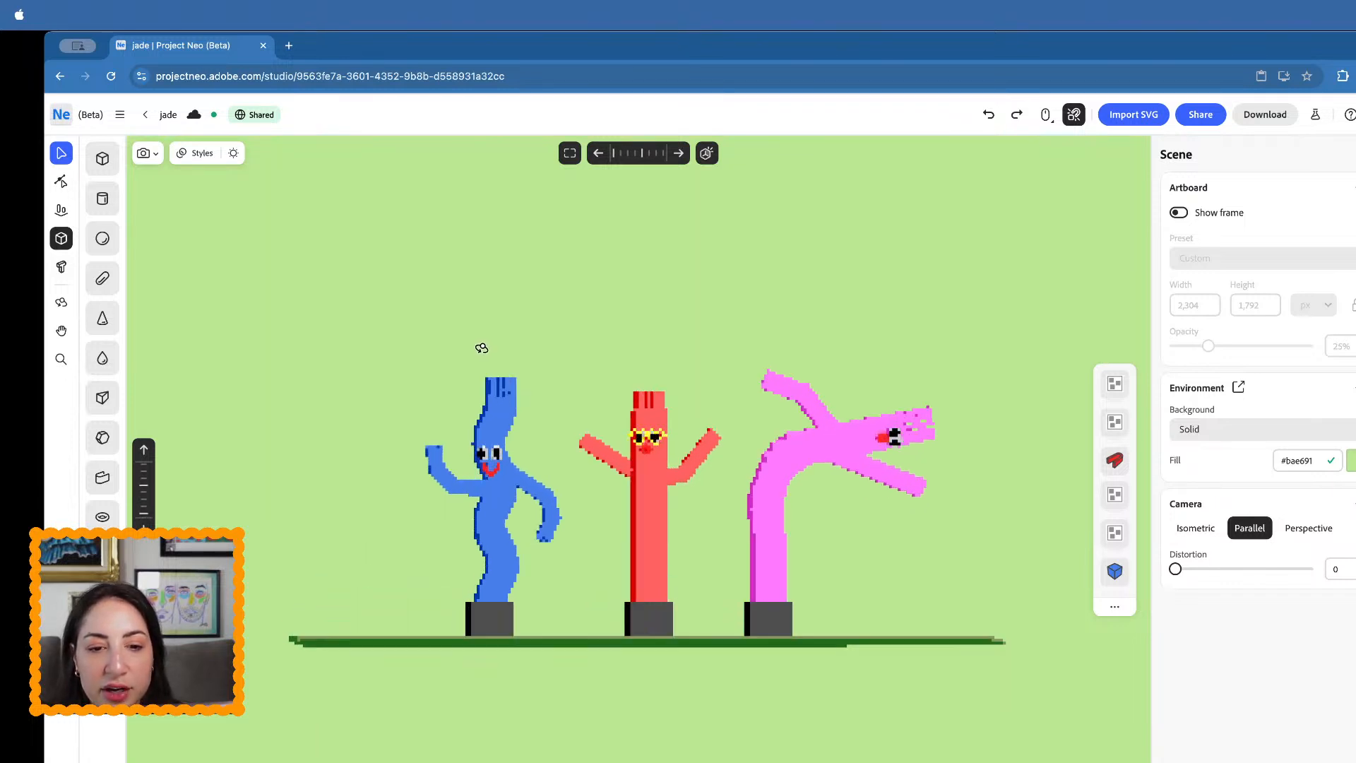
- Switch the scene from Pixelated to the Vector Art style with an outline thickness of 1
click(196, 153)
click(216, 240)
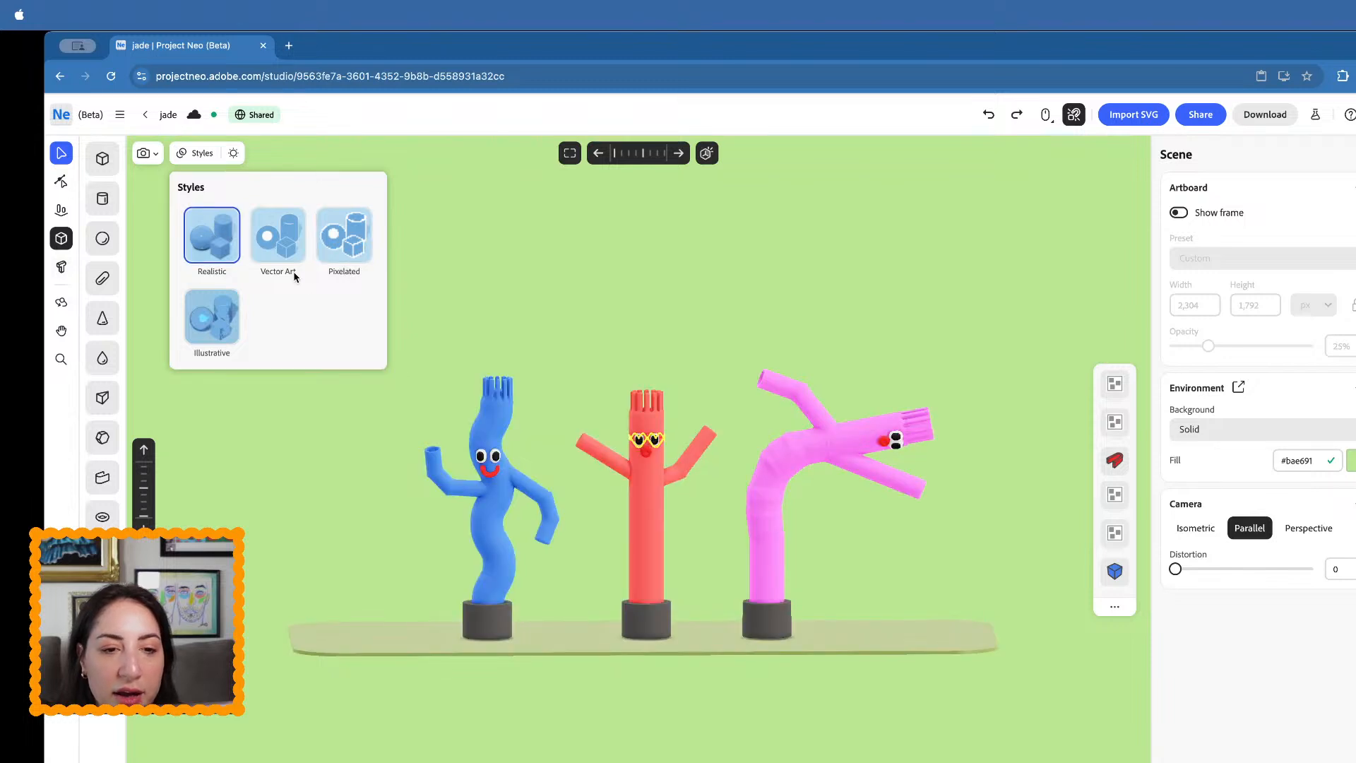
click(289, 250)
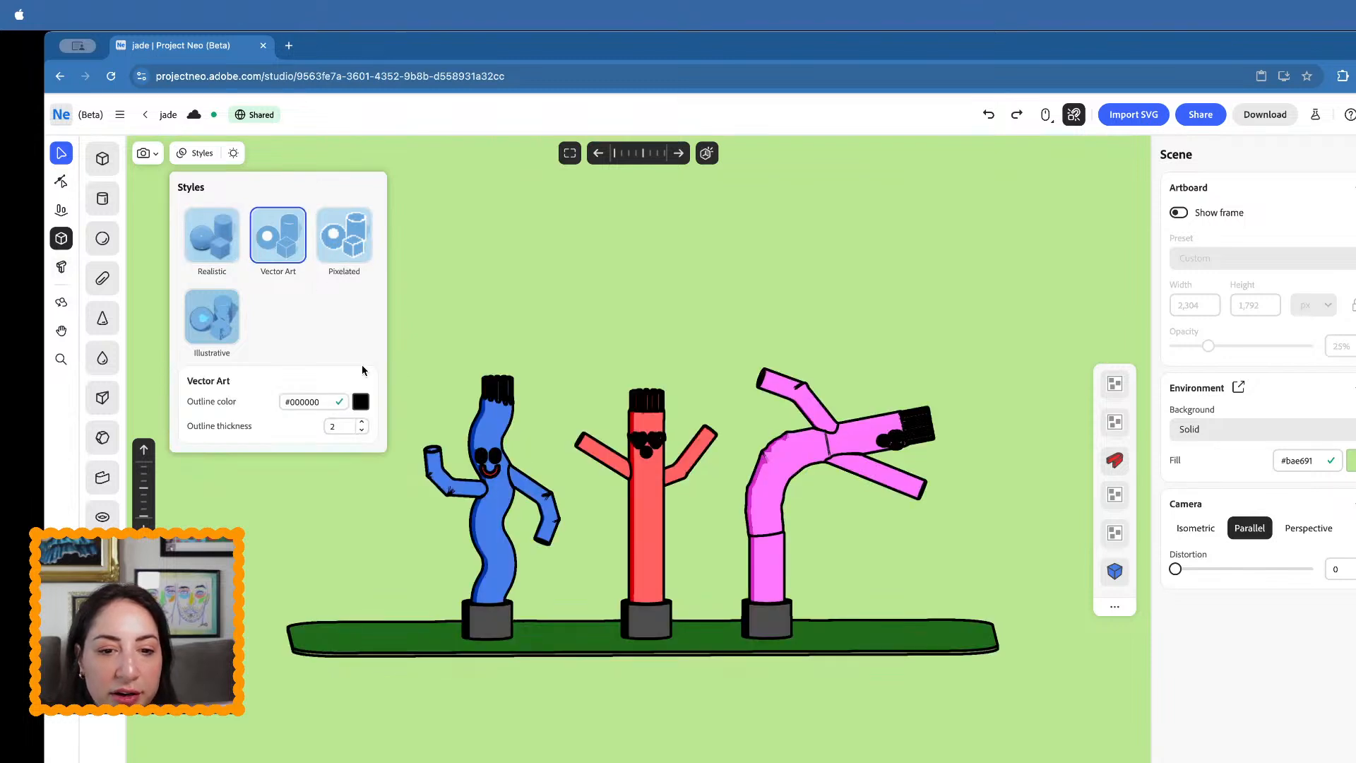
click(362, 430)
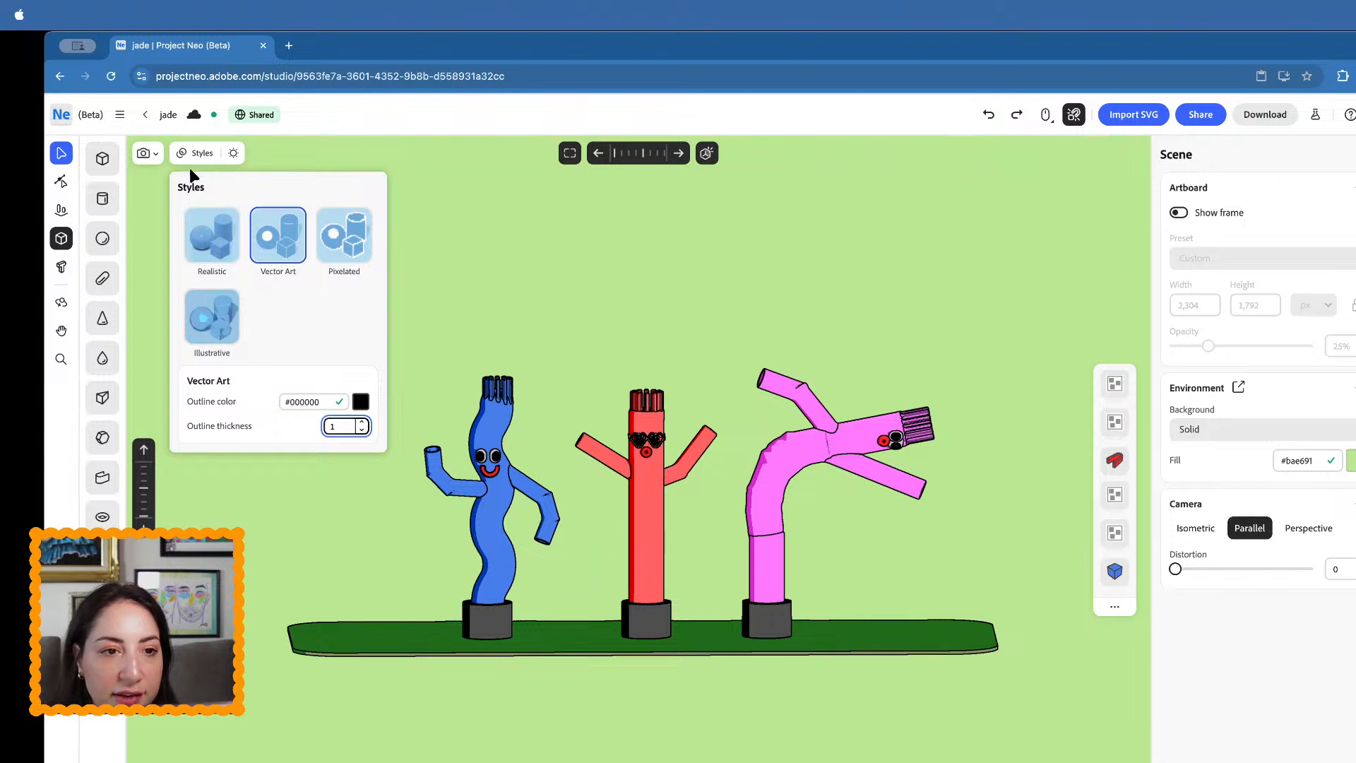
- Set the environment light's rotation to 140.7 and check the shading on the tube men
click(234, 153)
mouse_move(198, 247)
mouse_down()
mouse_move(245, 247)
mouse_move(225, 247)
mouse_up()
scroll(744, 521, up, 5)
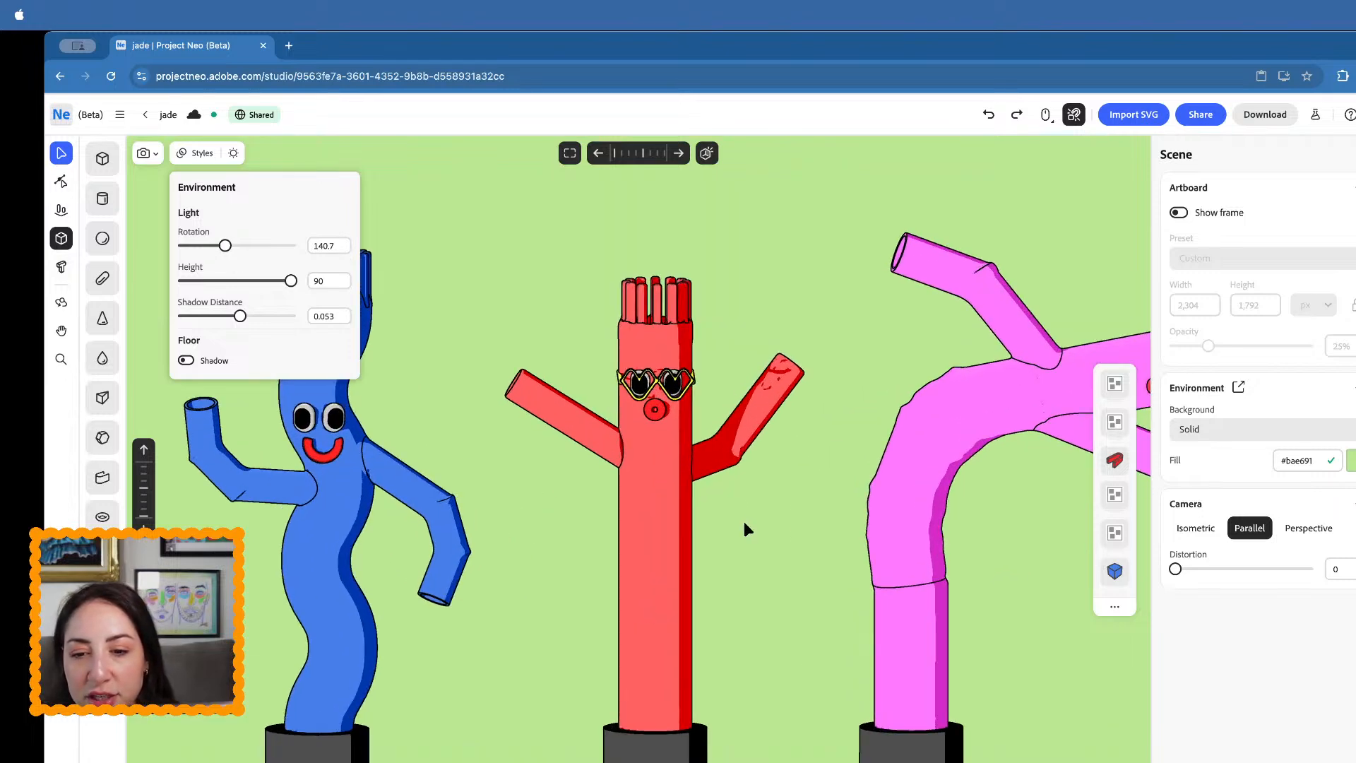
scroll(793, 524, down, 5)
click(647, 531)
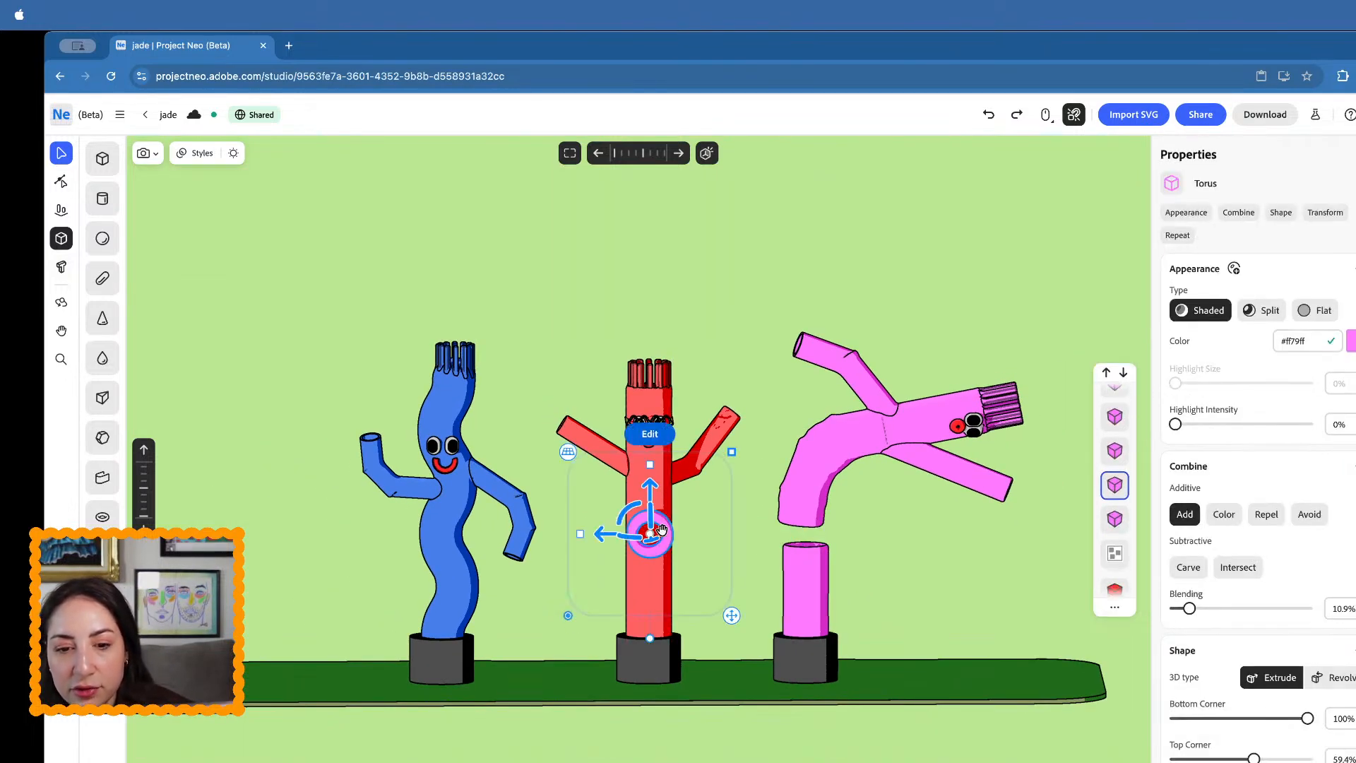
key(super+z)
click(925, 547)
- Examine the pink tube man's lower body joint and the outlines of all three figures in the Vector Art style
scroll(862, 541, up, 3)
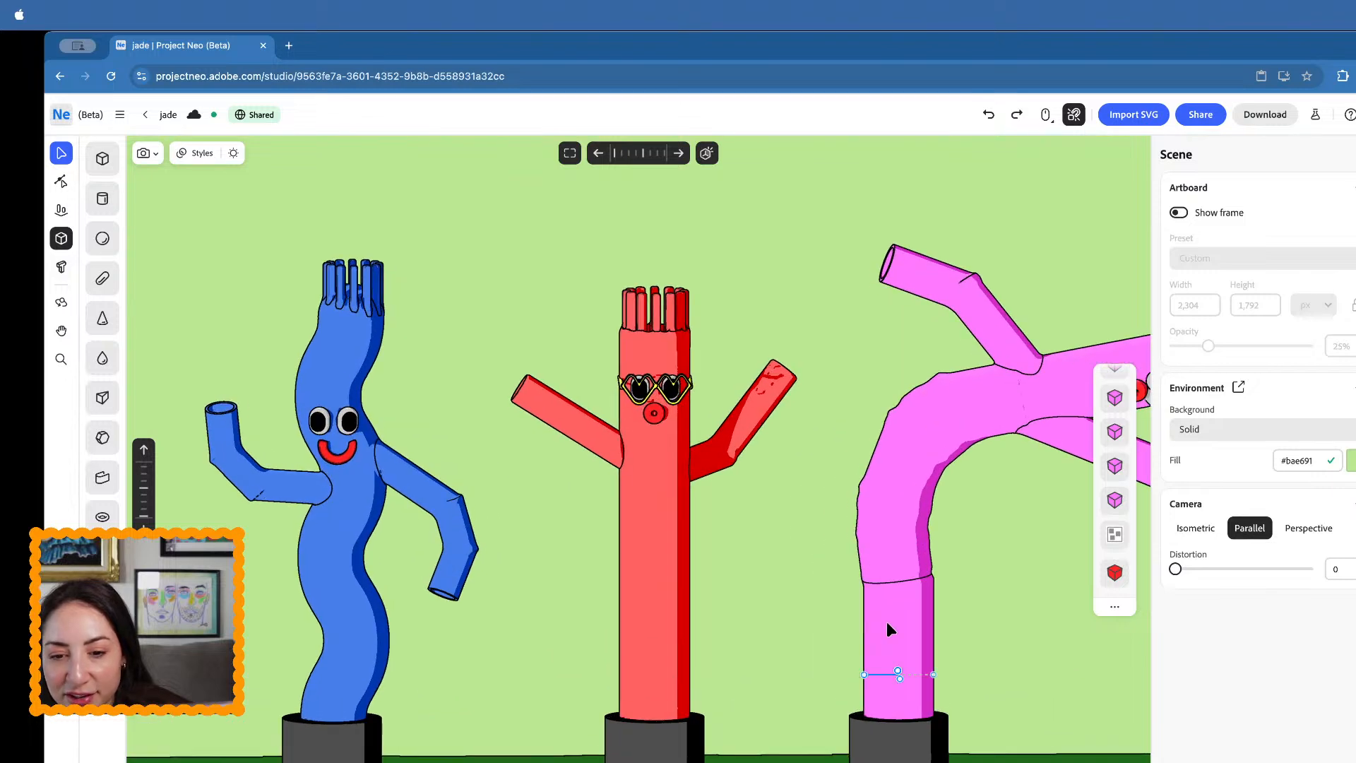
click(896, 609)
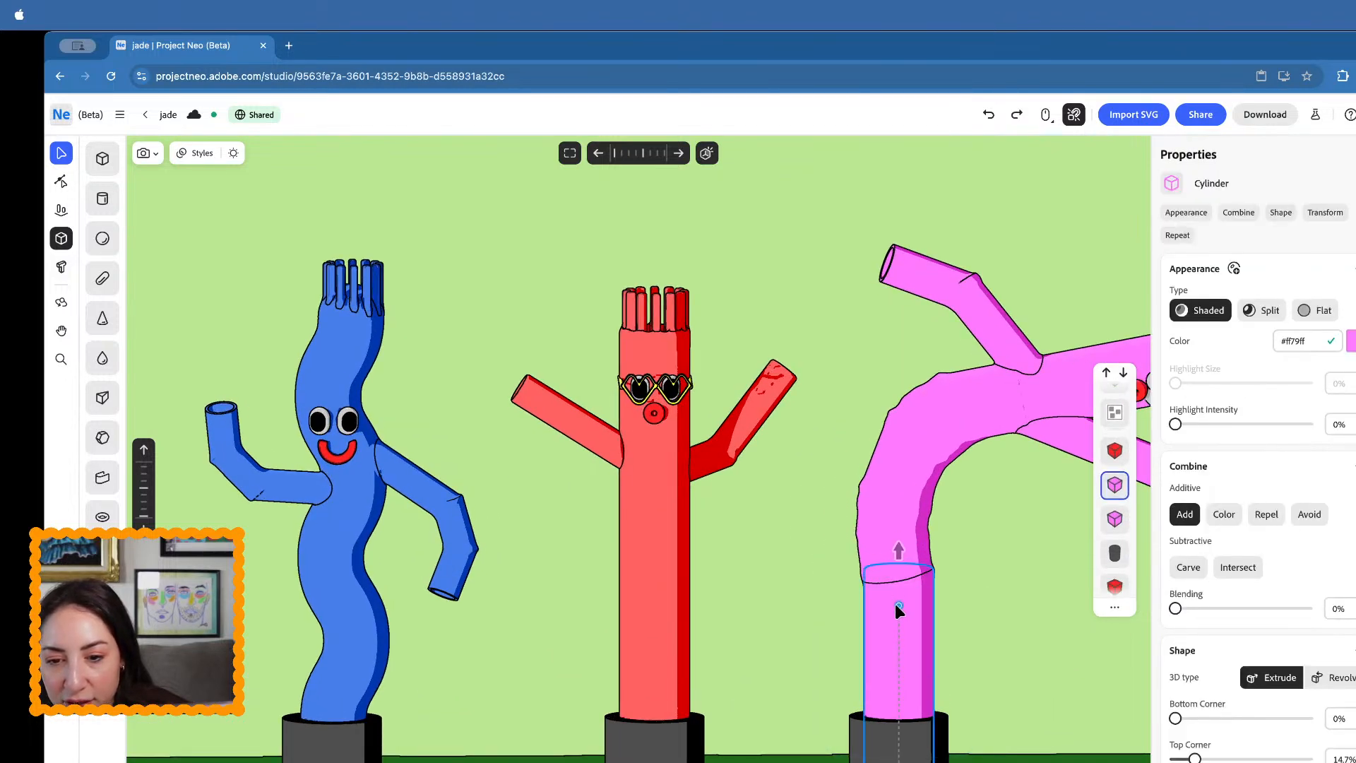
click(895, 604)
click(1006, 550)
scroll(1006, 550, down, 4)
middle_drag(1006, 553, 951, 562)
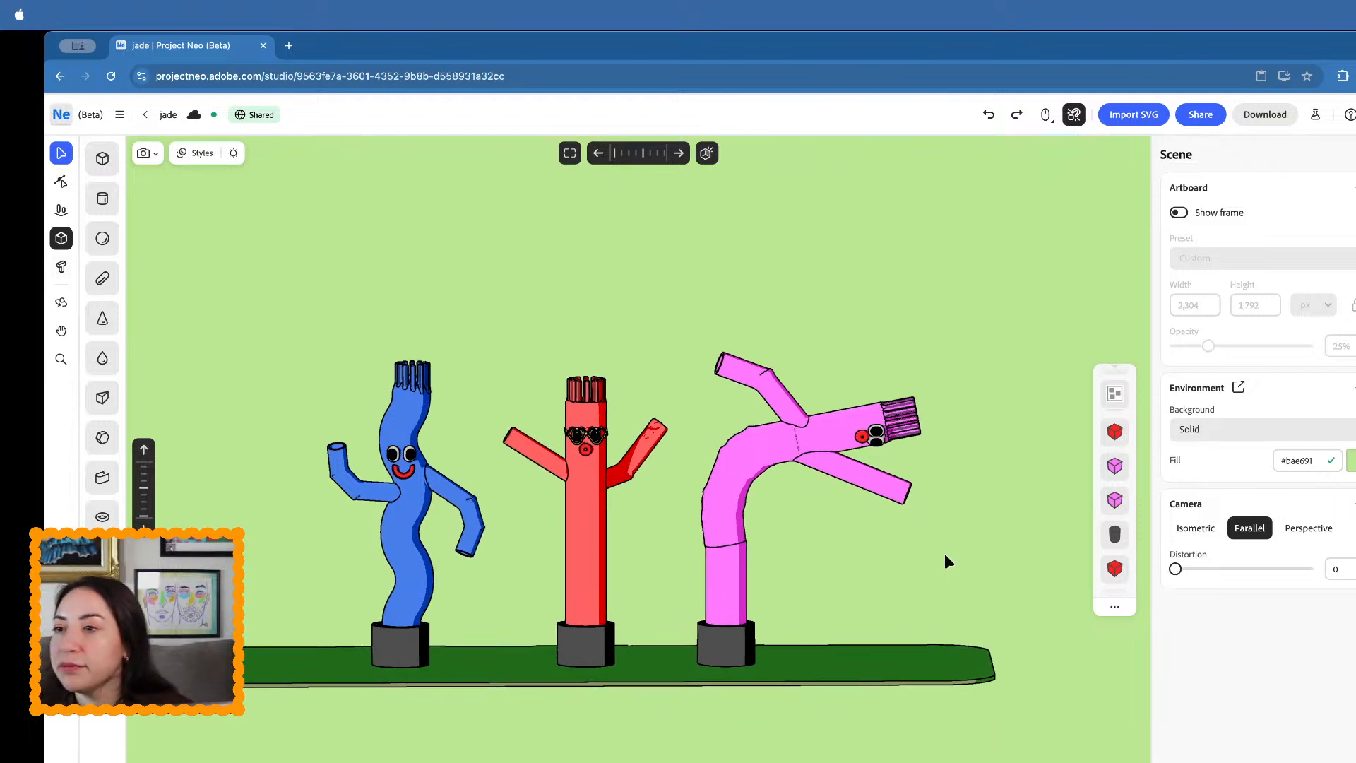
scroll(339, 507, up, 3)
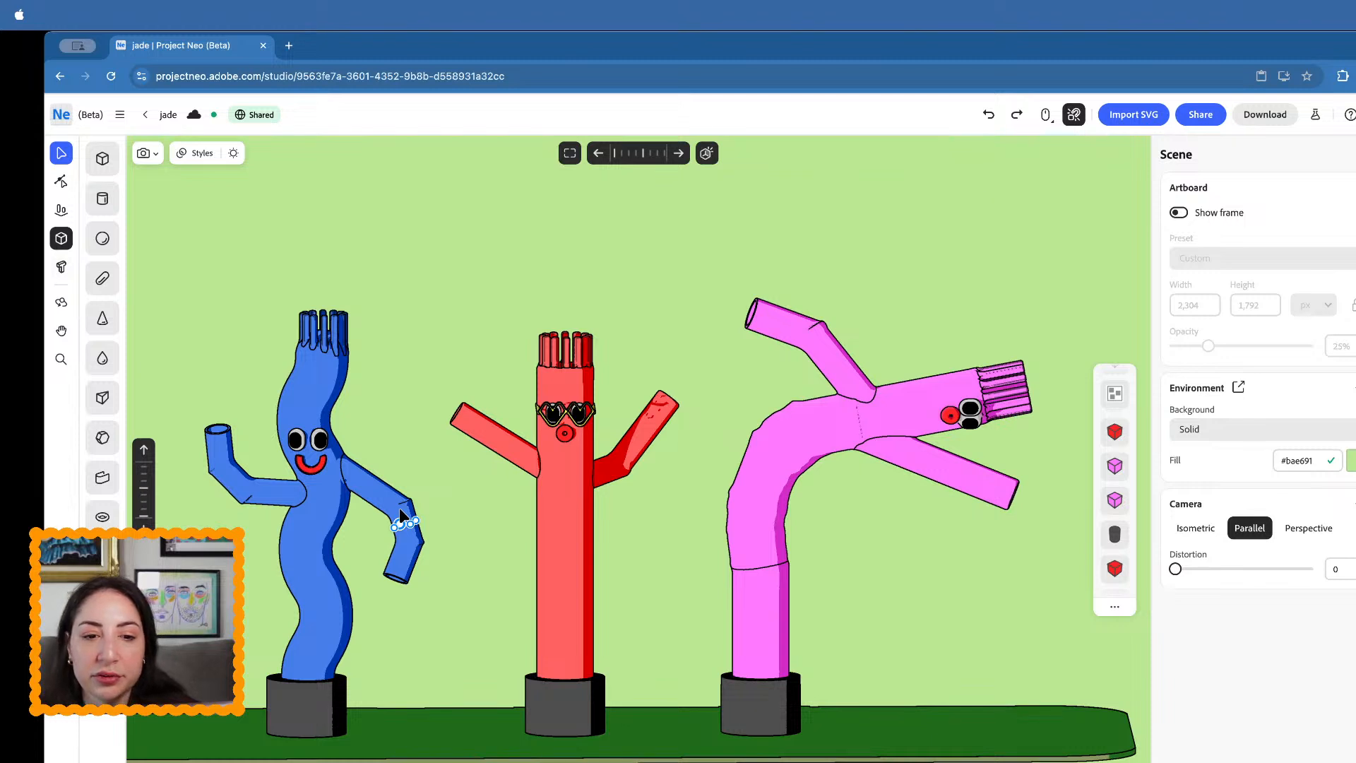
scroll(441, 523, down, 3)
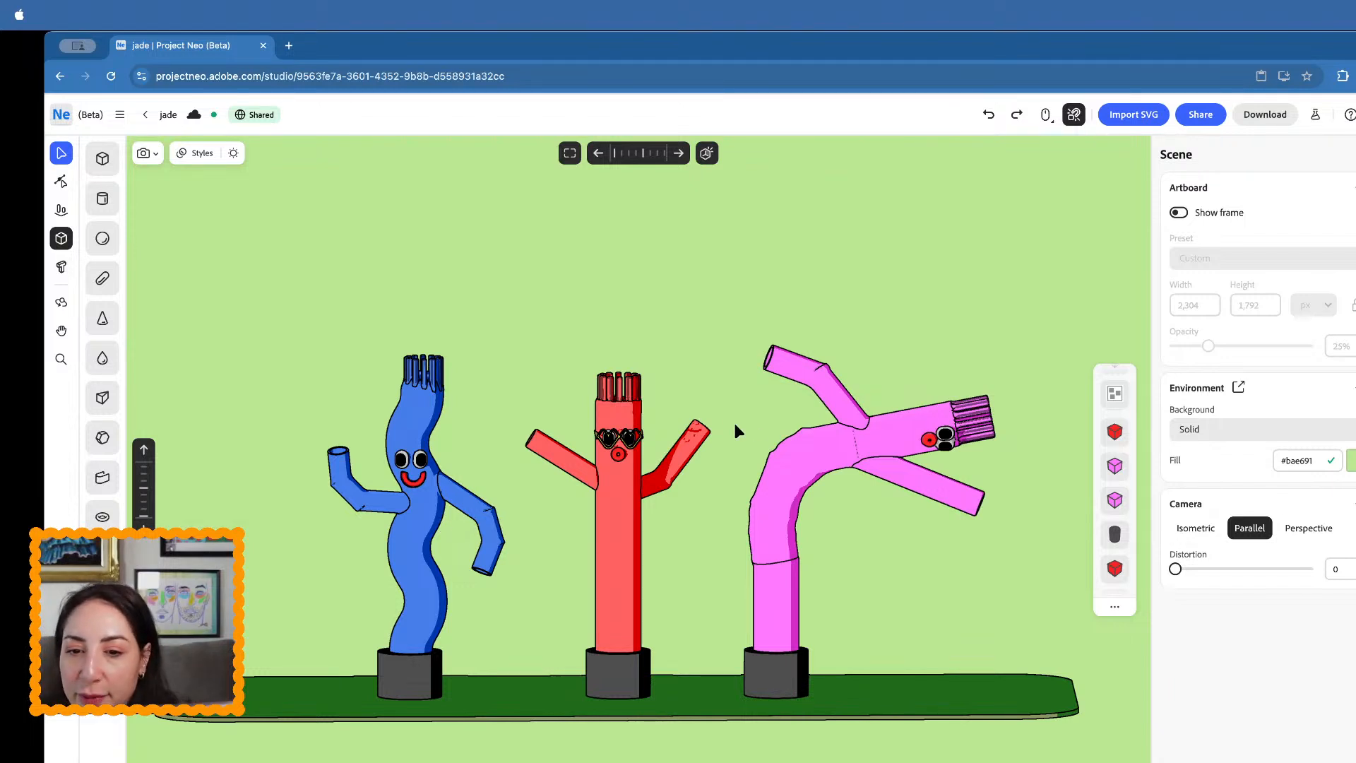
scroll(442, 420, up, 3)
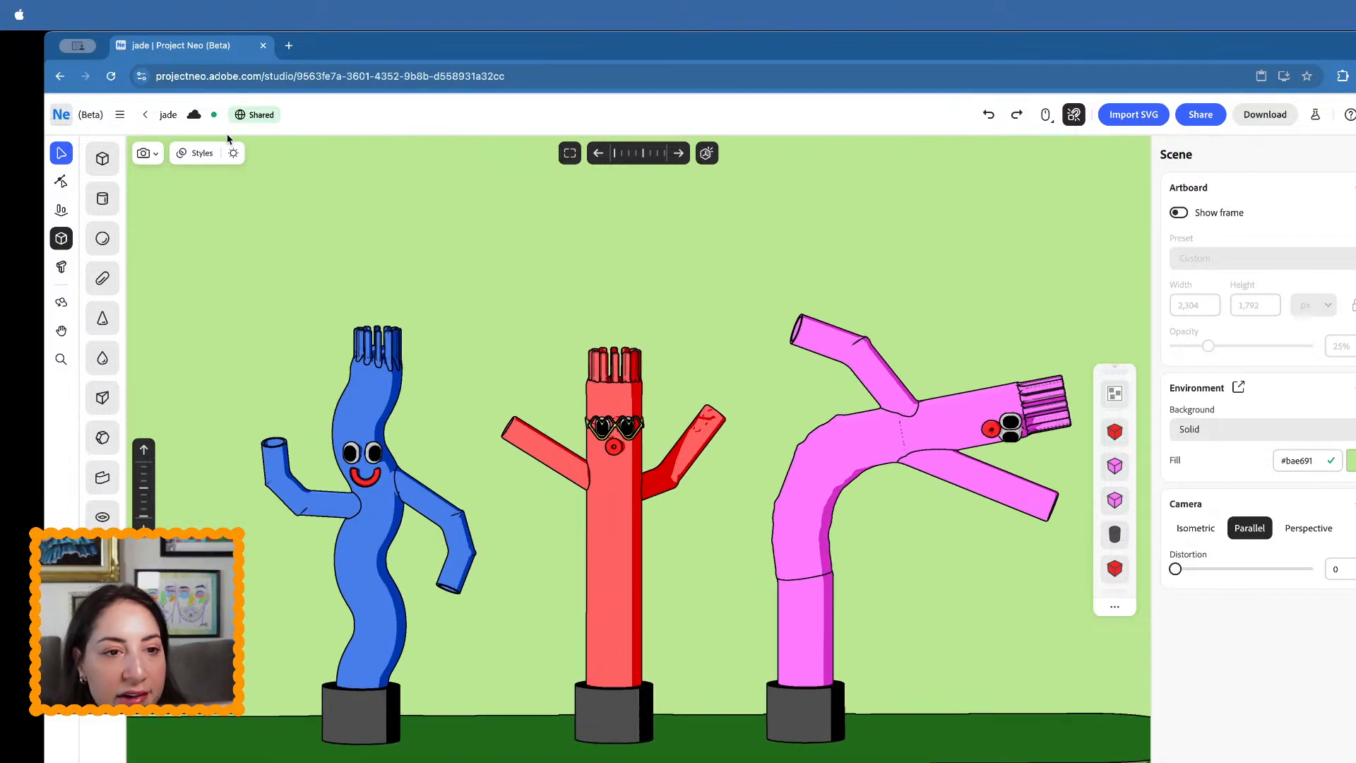
- Lower the environment light's height and change its rotation to cast the tube men's shadows across the platform
click(234, 153)
drag(290, 282, 233, 317)
drag(236, 245, 205, 247)
click(234, 154)
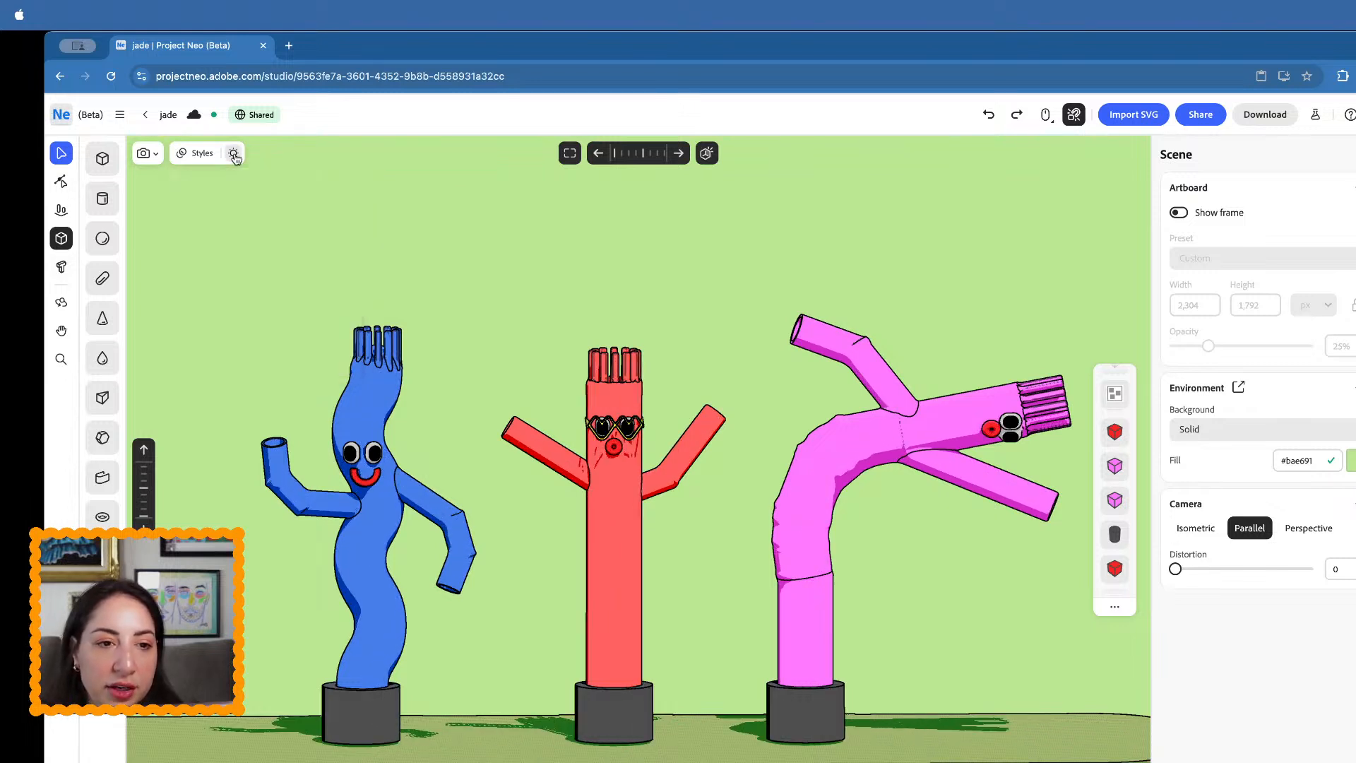
- Switch the scene back to the Realistic style
click(197, 154)
click(212, 240)
click(608, 267)
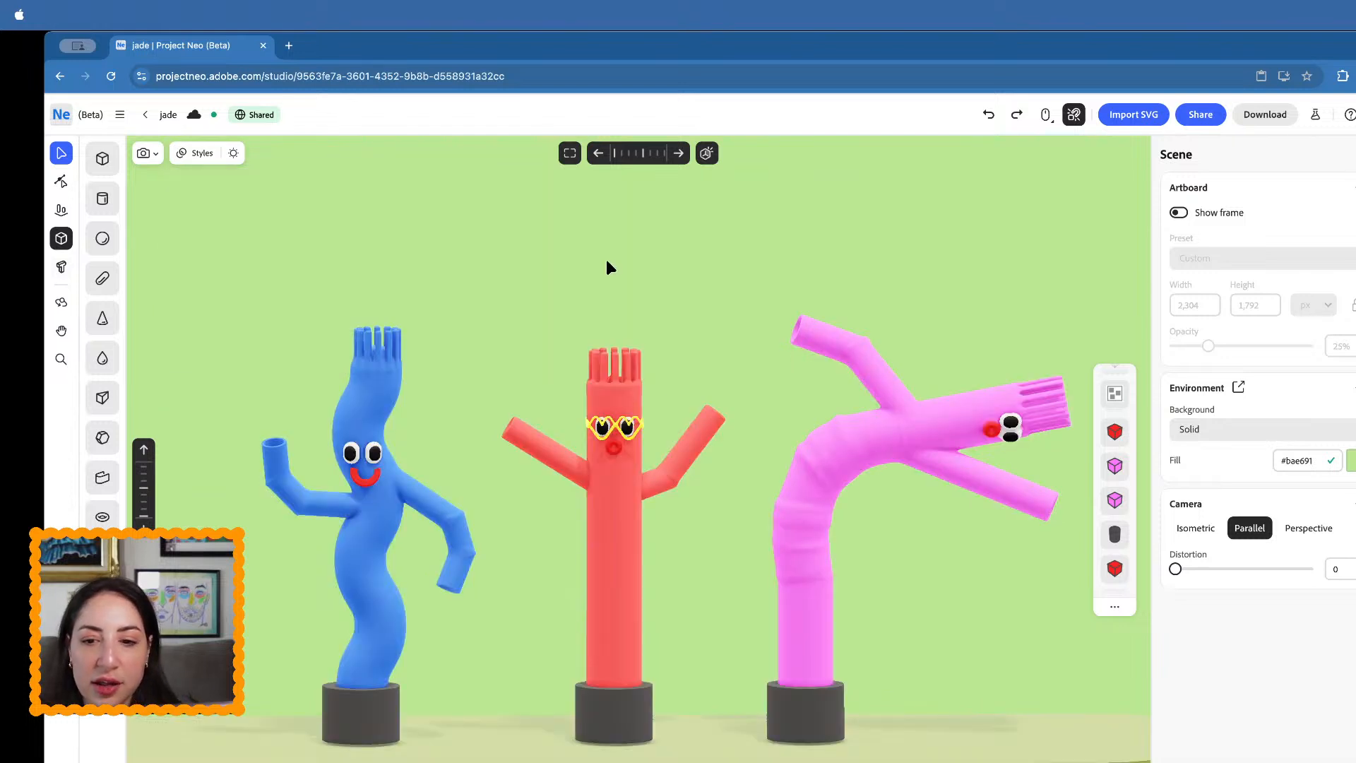